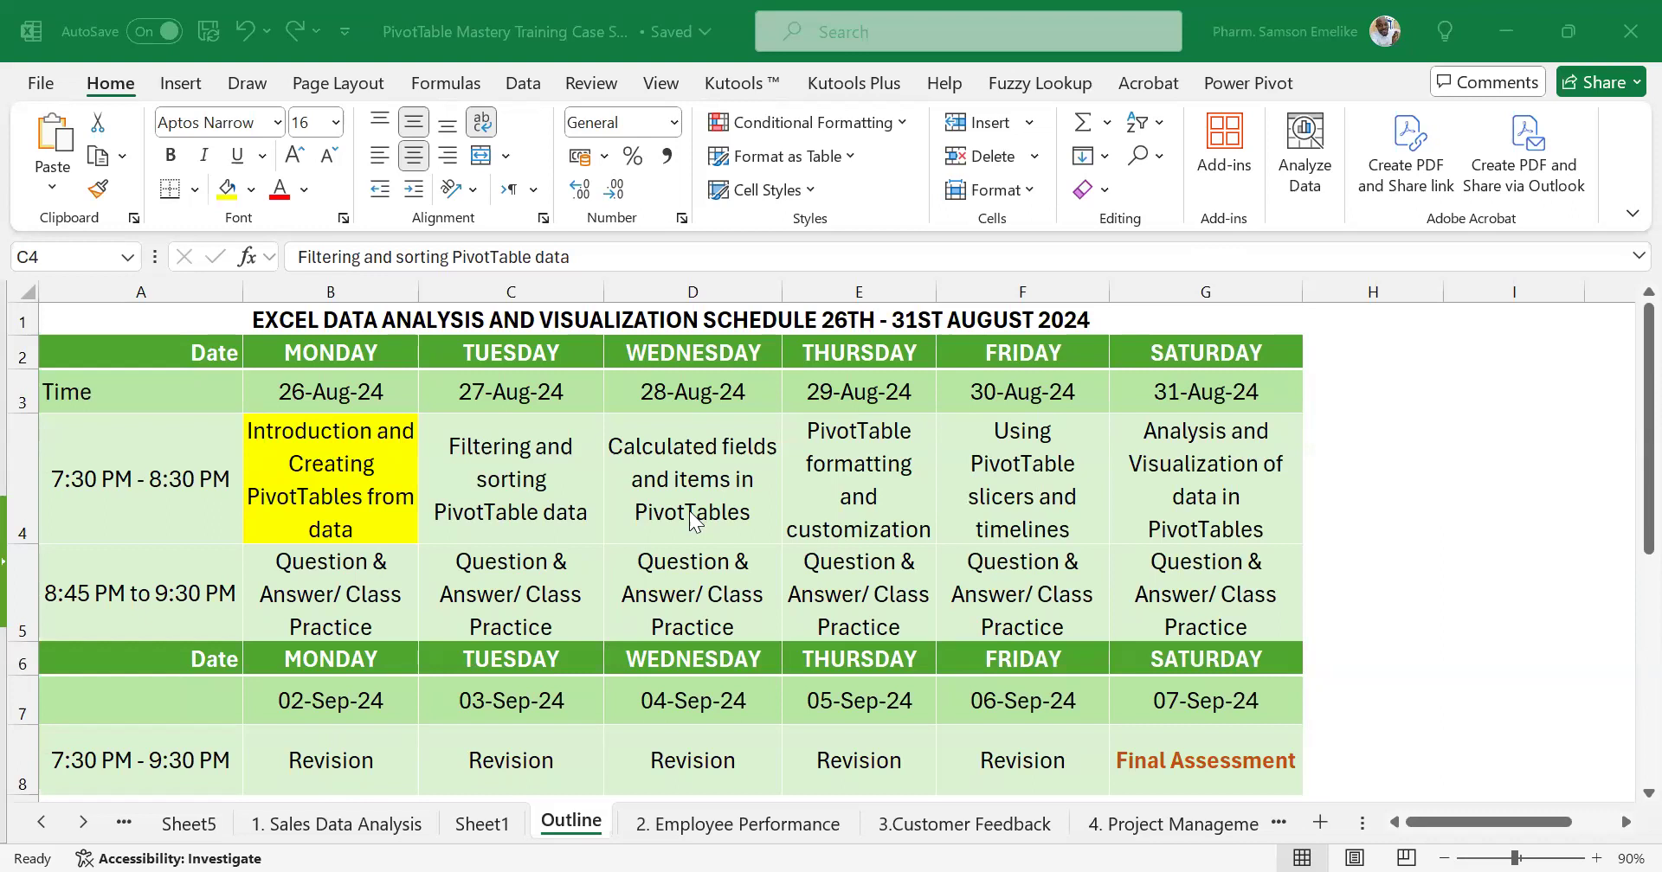
Highlight the Tuesday topic "Filtering and sorting PivotTable data" in the schedule with yellow fill
{"action": "left_click", "coordinate": [501, 463]}
{"action": "left_click", "coordinate": [229, 193]}
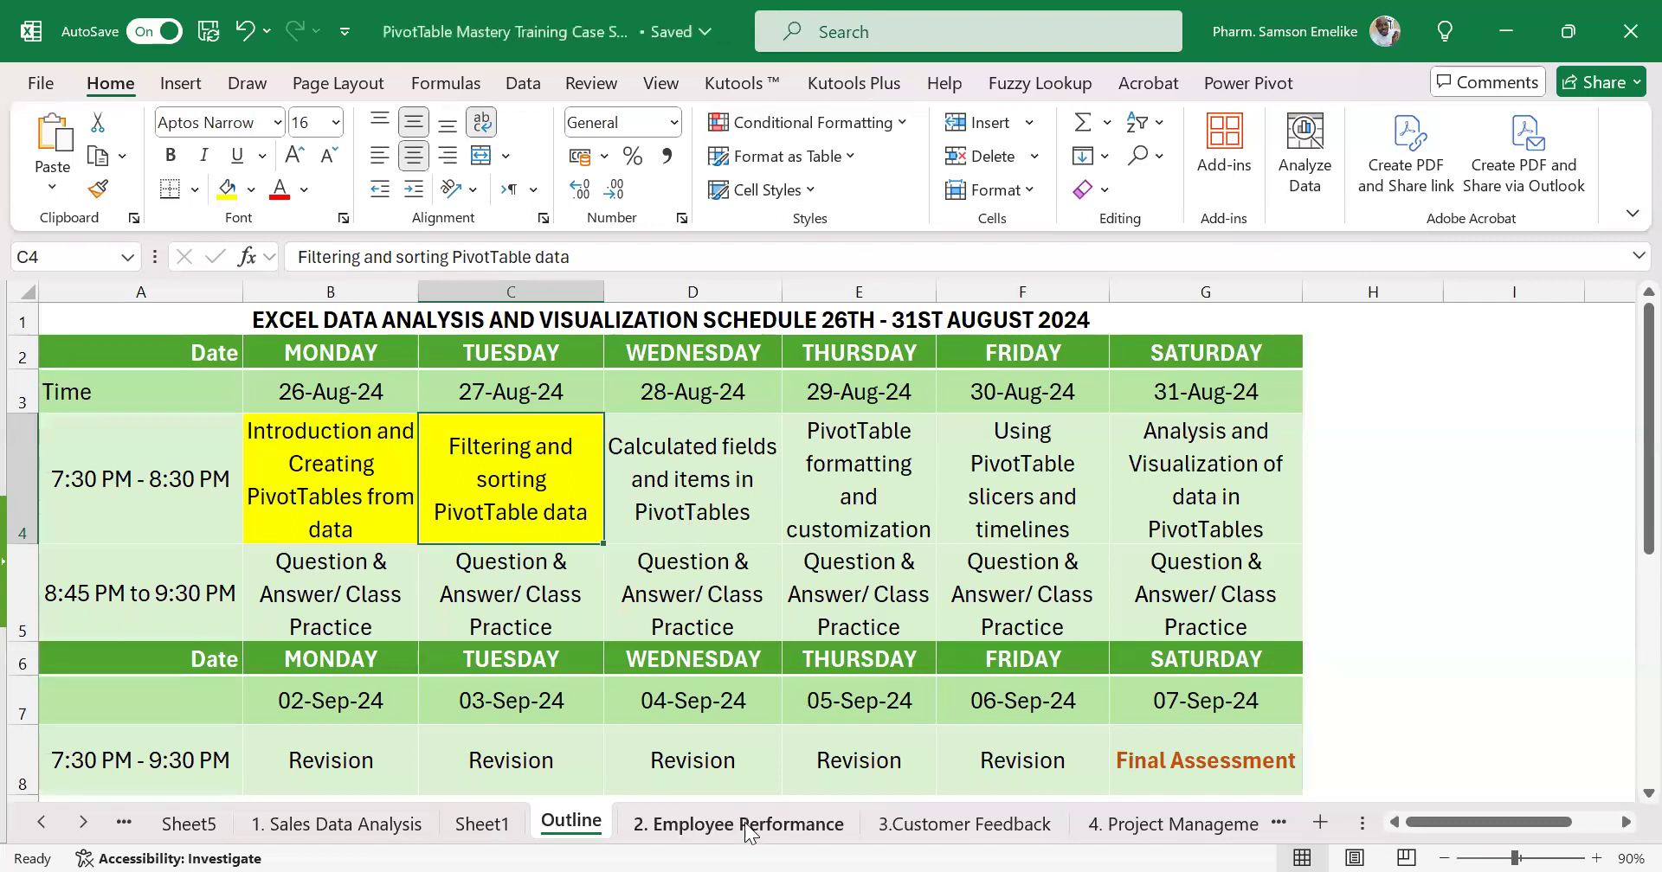
Look through the case study sheets for Employee Performance, Customer Feedback and Project Management
{"action": "left_click", "coordinate": [798, 830]}
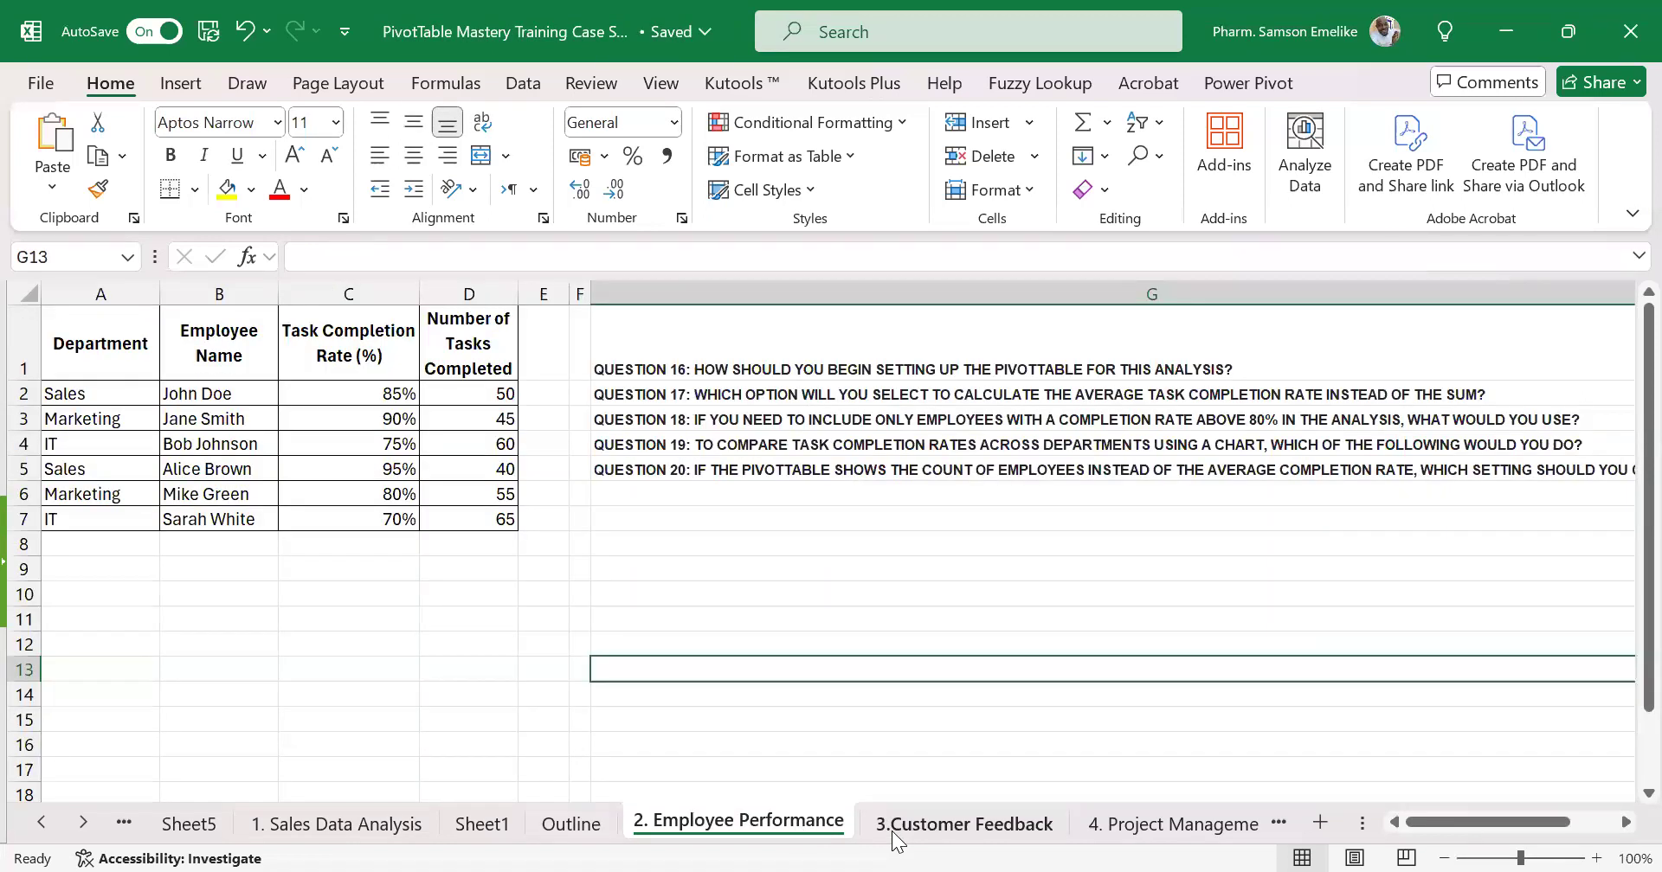
{"action": "left_click", "coordinate": [936, 830]}
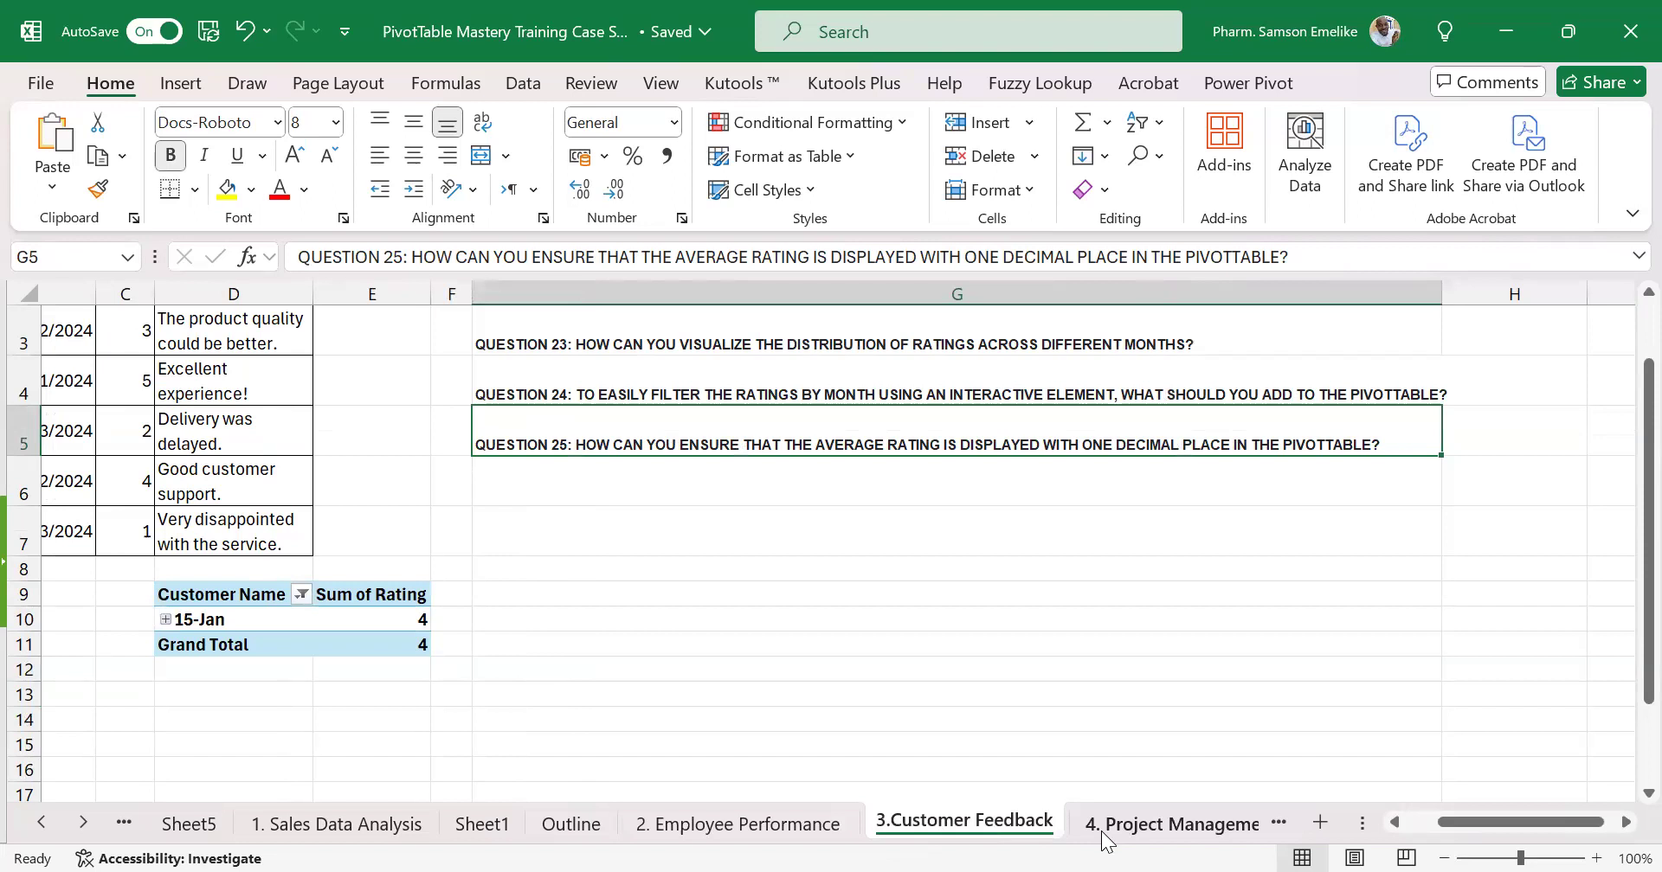
{"action": "left_click", "coordinate": [1122, 831]}
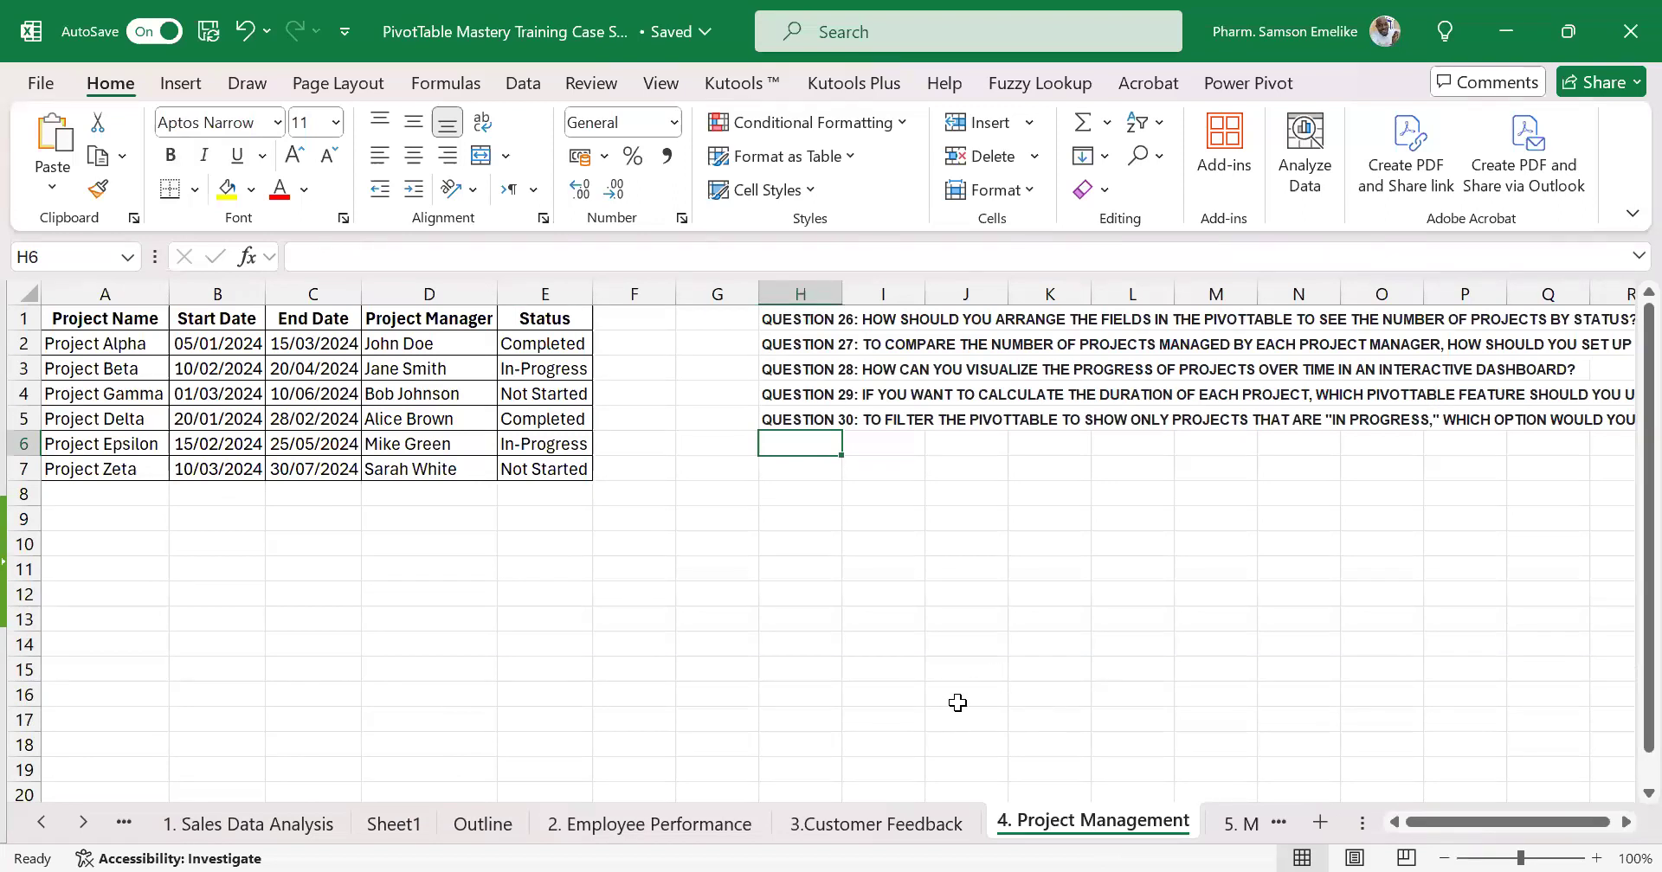
{"action": "left_click", "coordinate": [832, 34]}
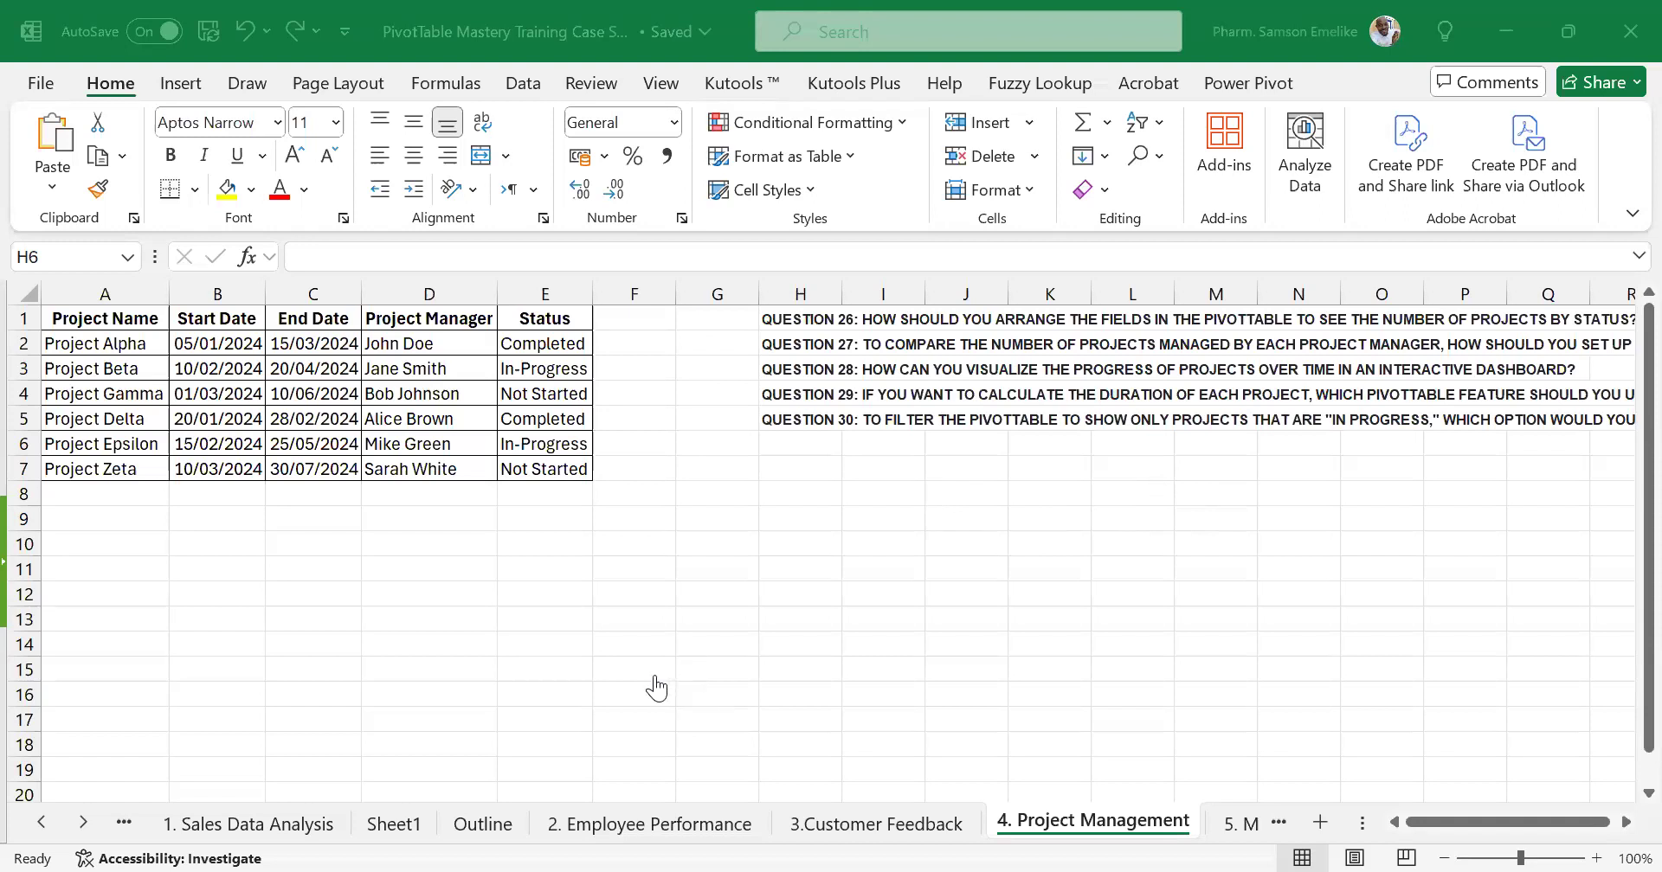
Delete both sales amount PivotCharts from the 1. Sales Data Analysis sheet
{"action": "left_click", "coordinate": [284, 823]}
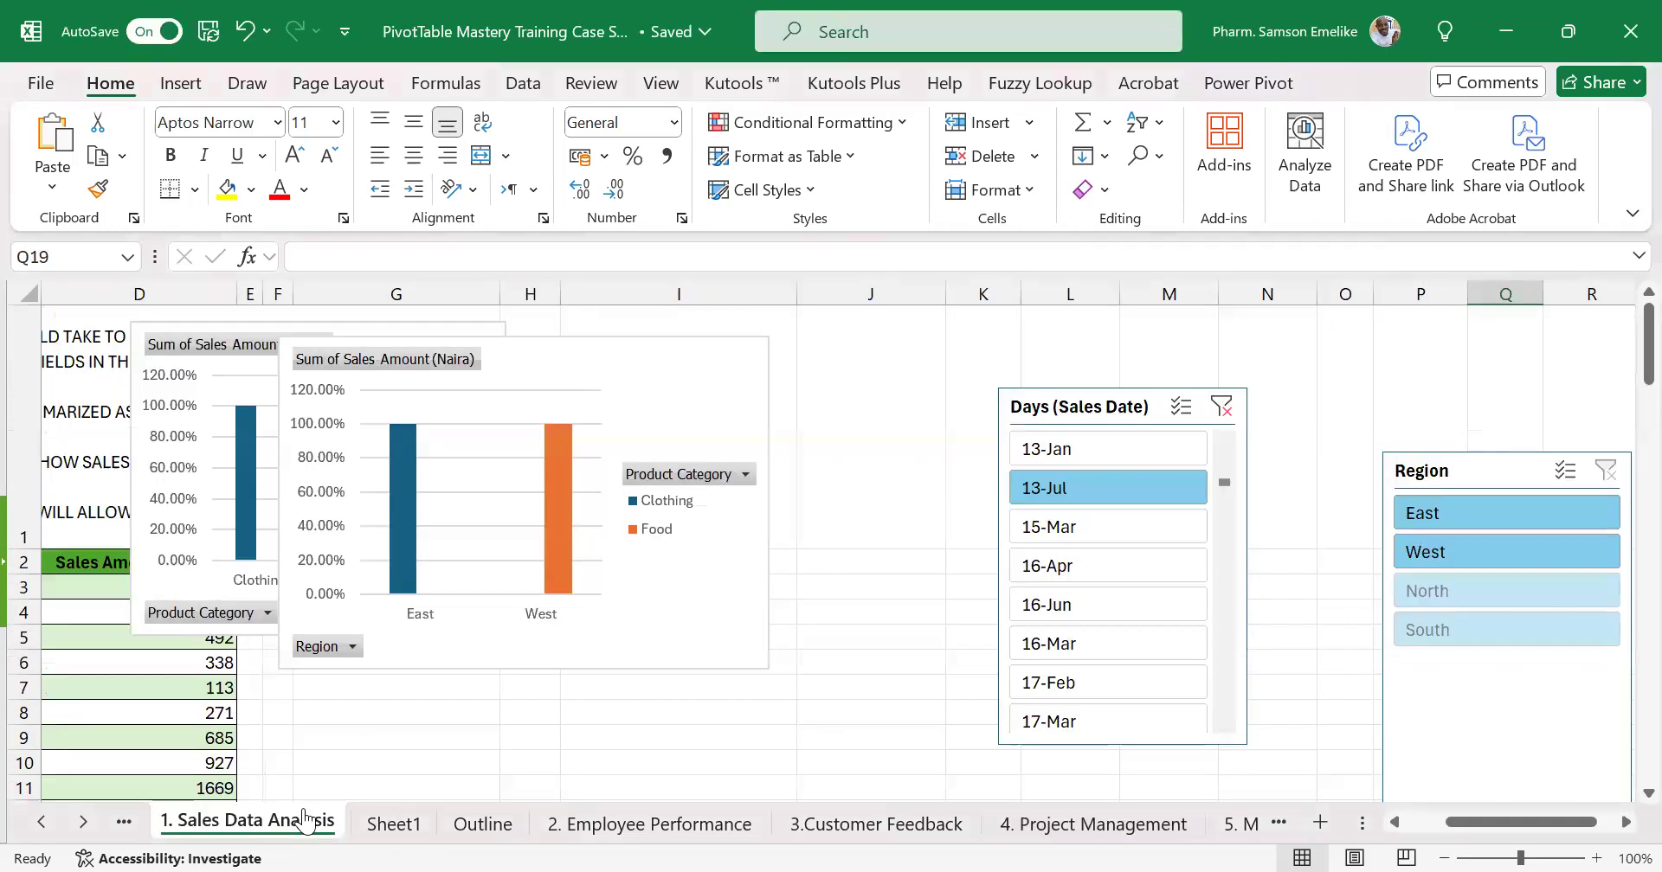
{"action": "left_click", "coordinate": [580, 348]}
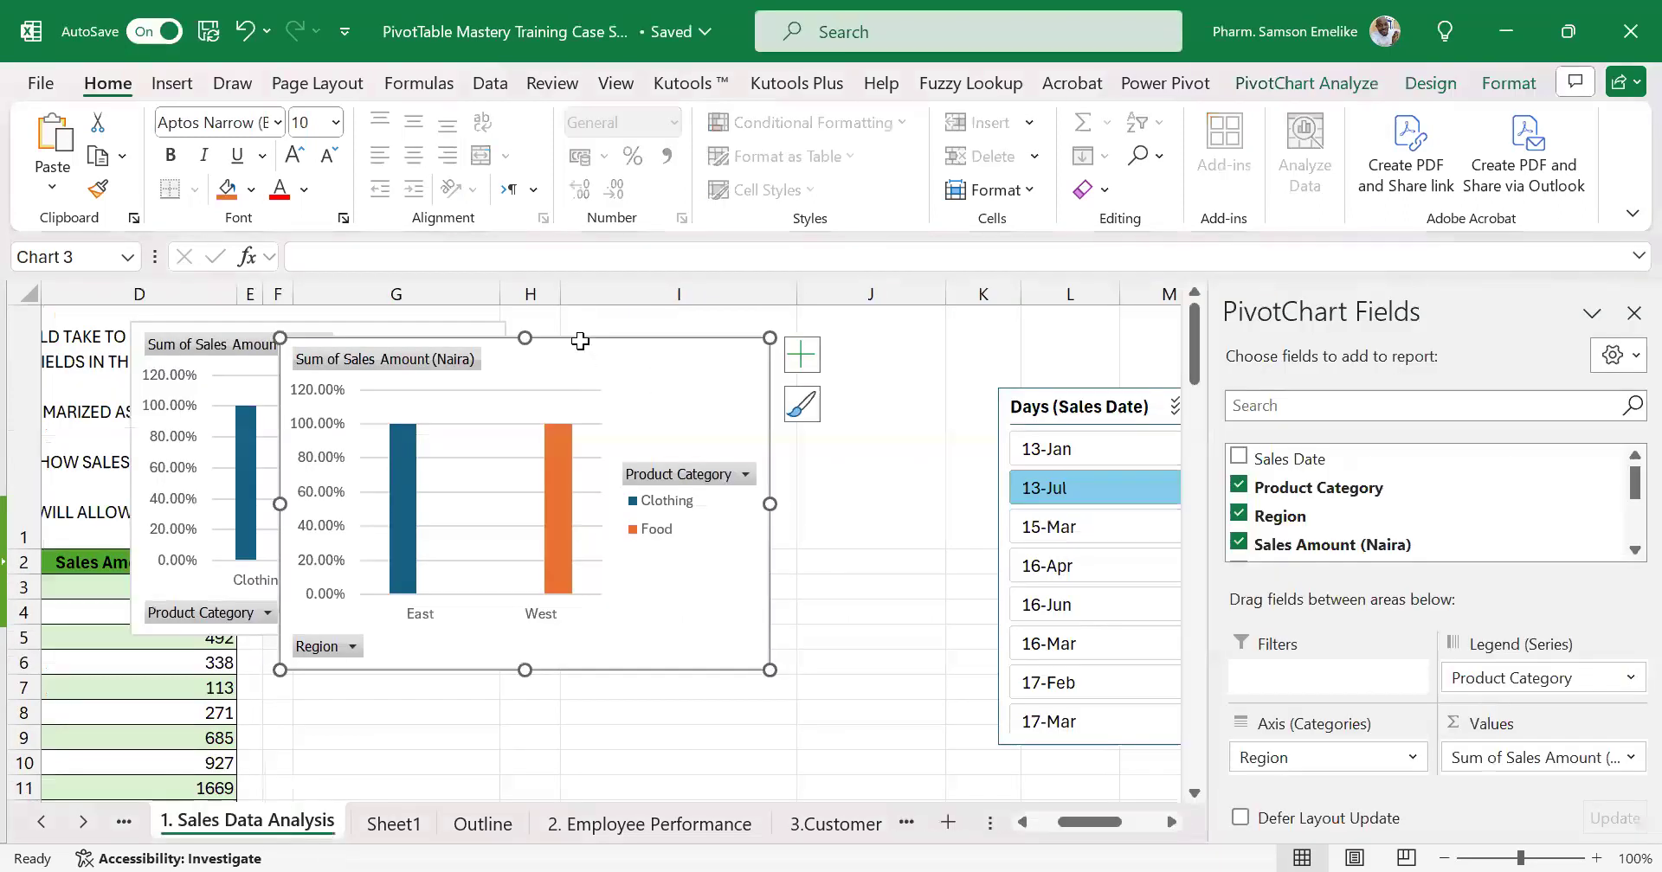
{"action": "key", "text": "Delete"}
{"action": "left_click", "coordinate": [452, 331]}
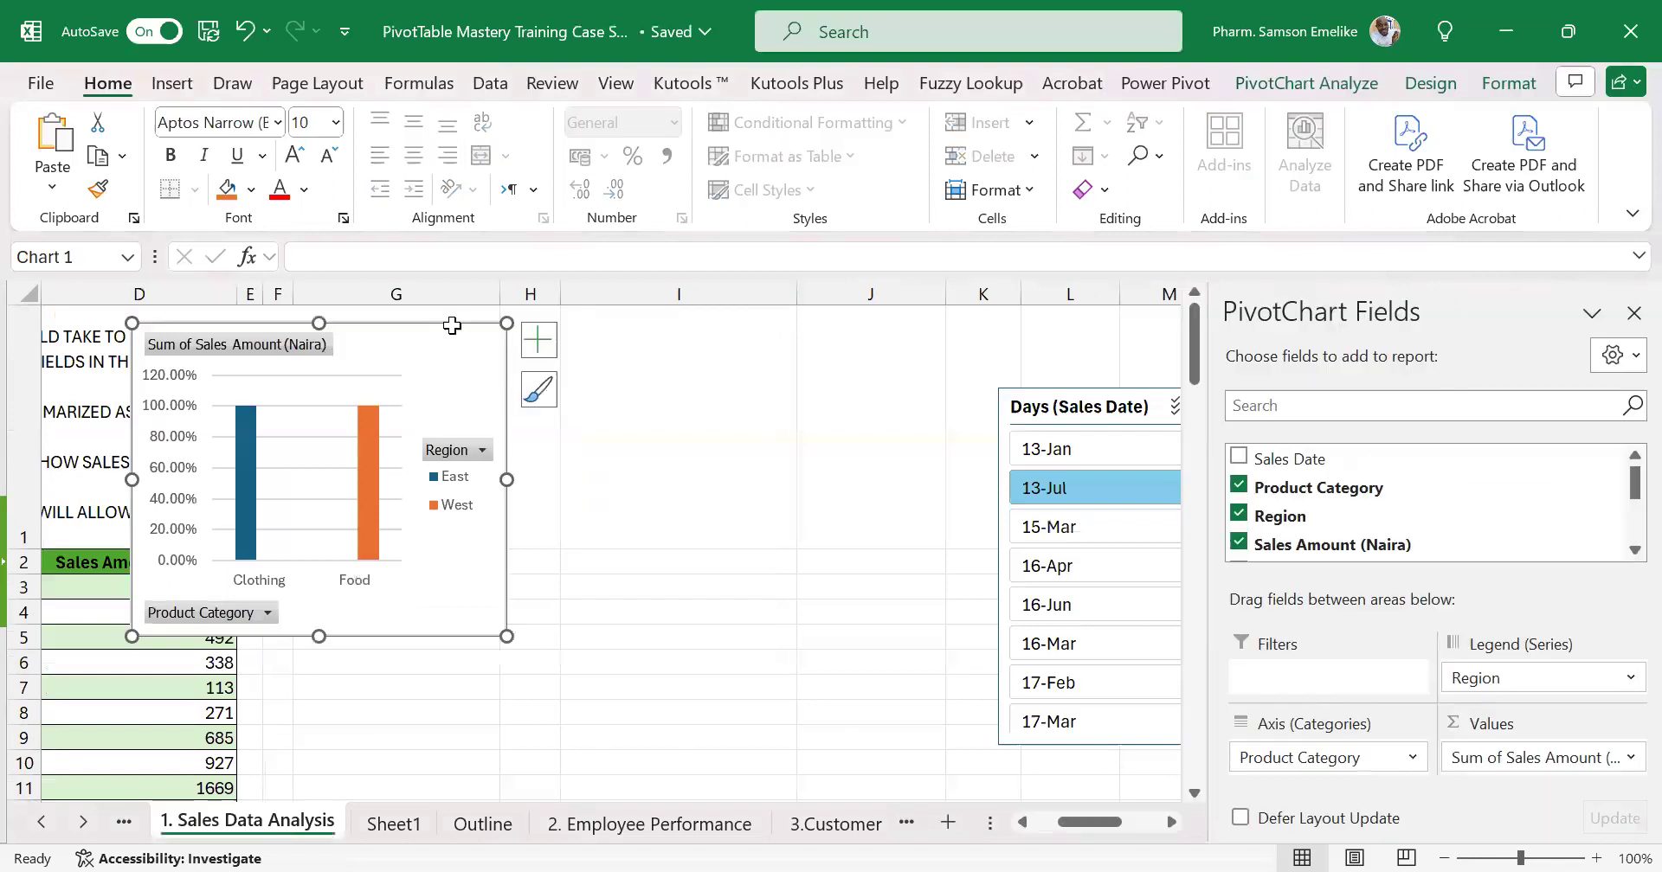
{"action": "key", "text": "Delete"}
Delete the Days (Sales Date) slicer and the Region slicer from the sales sheet
{"action": "left_click", "coordinate": [1108, 389]}
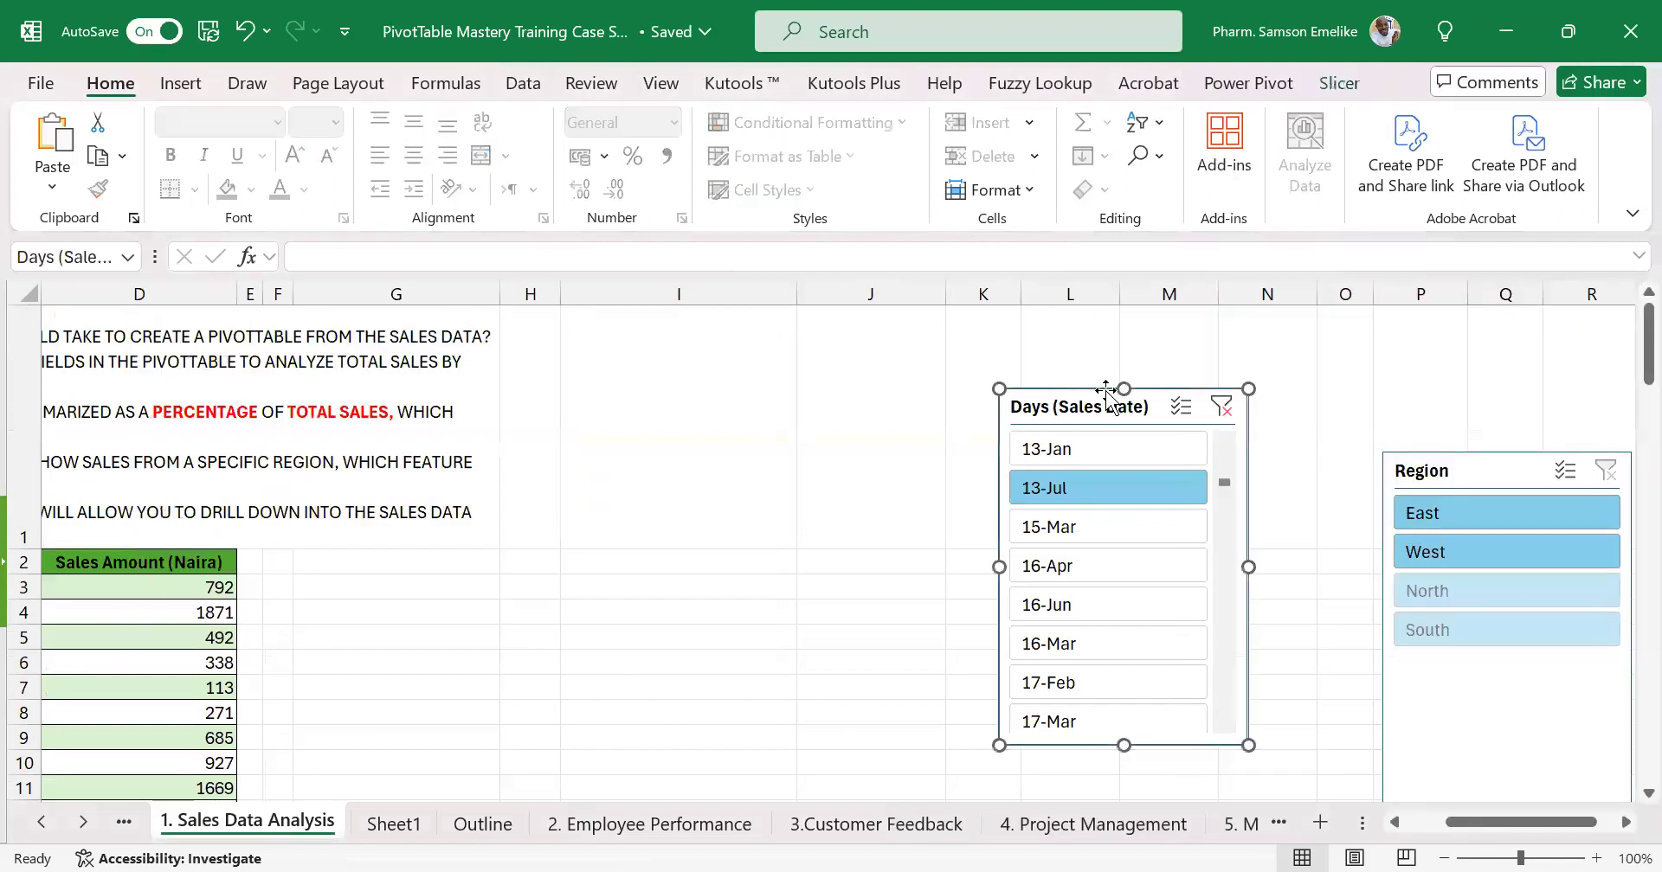
{"action": "key", "text": "Delete"}
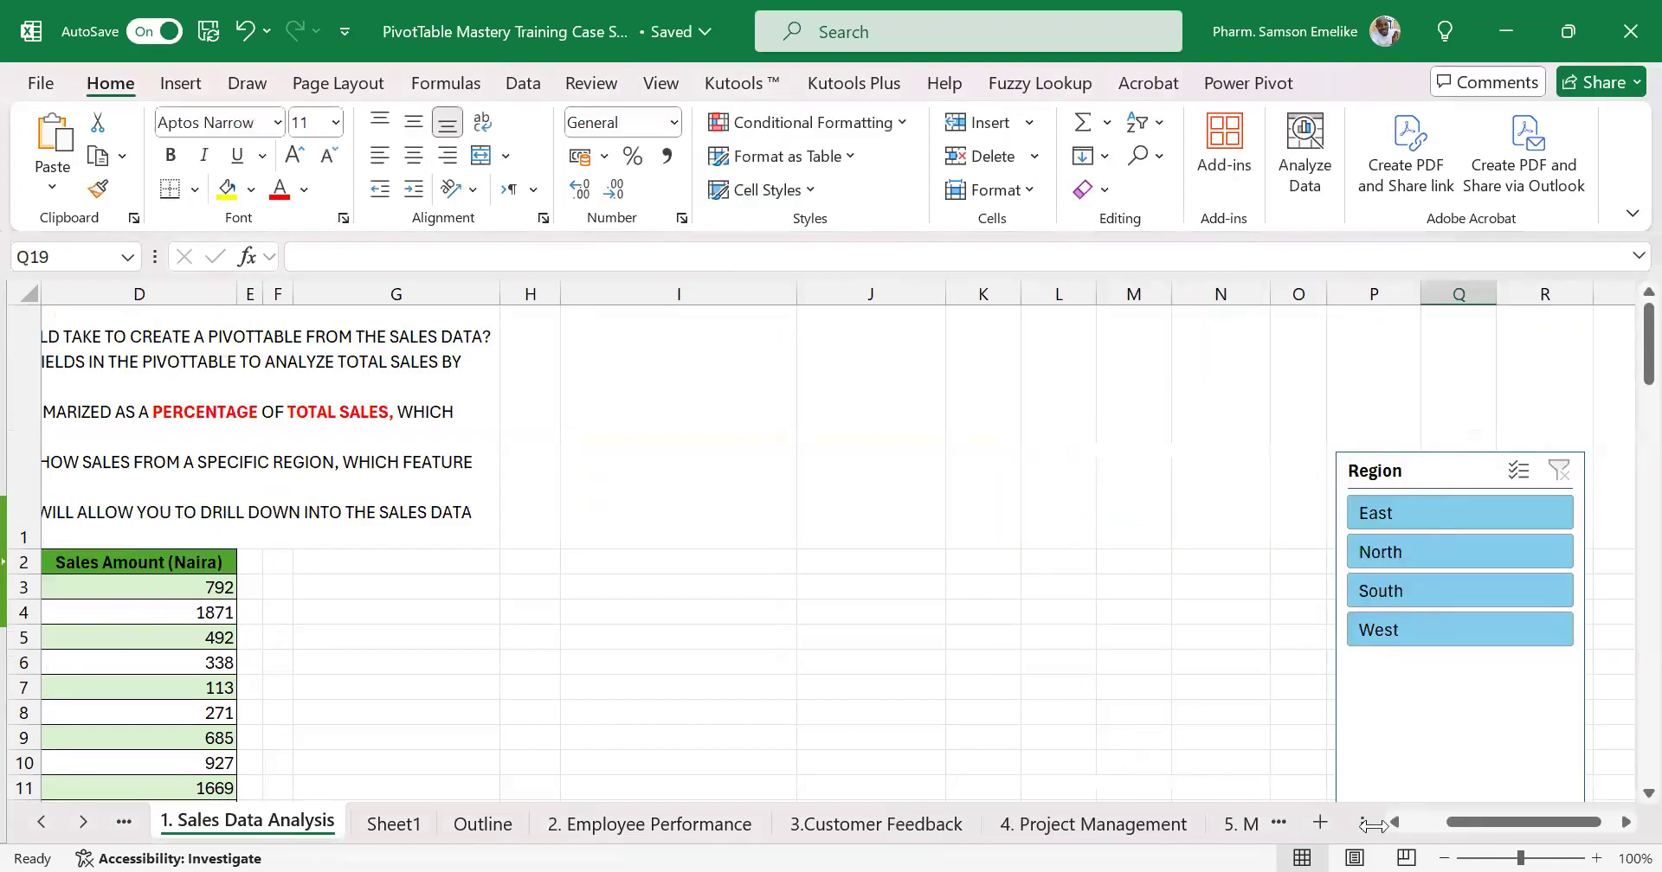
{"action": "left_click", "coordinate": [1435, 829]}
{"action": "left_click_drag", "start_coordinate": [1531, 819], "coordinate": [1584, 817]}
{"action": "left_click", "coordinate": [1319, 470]}
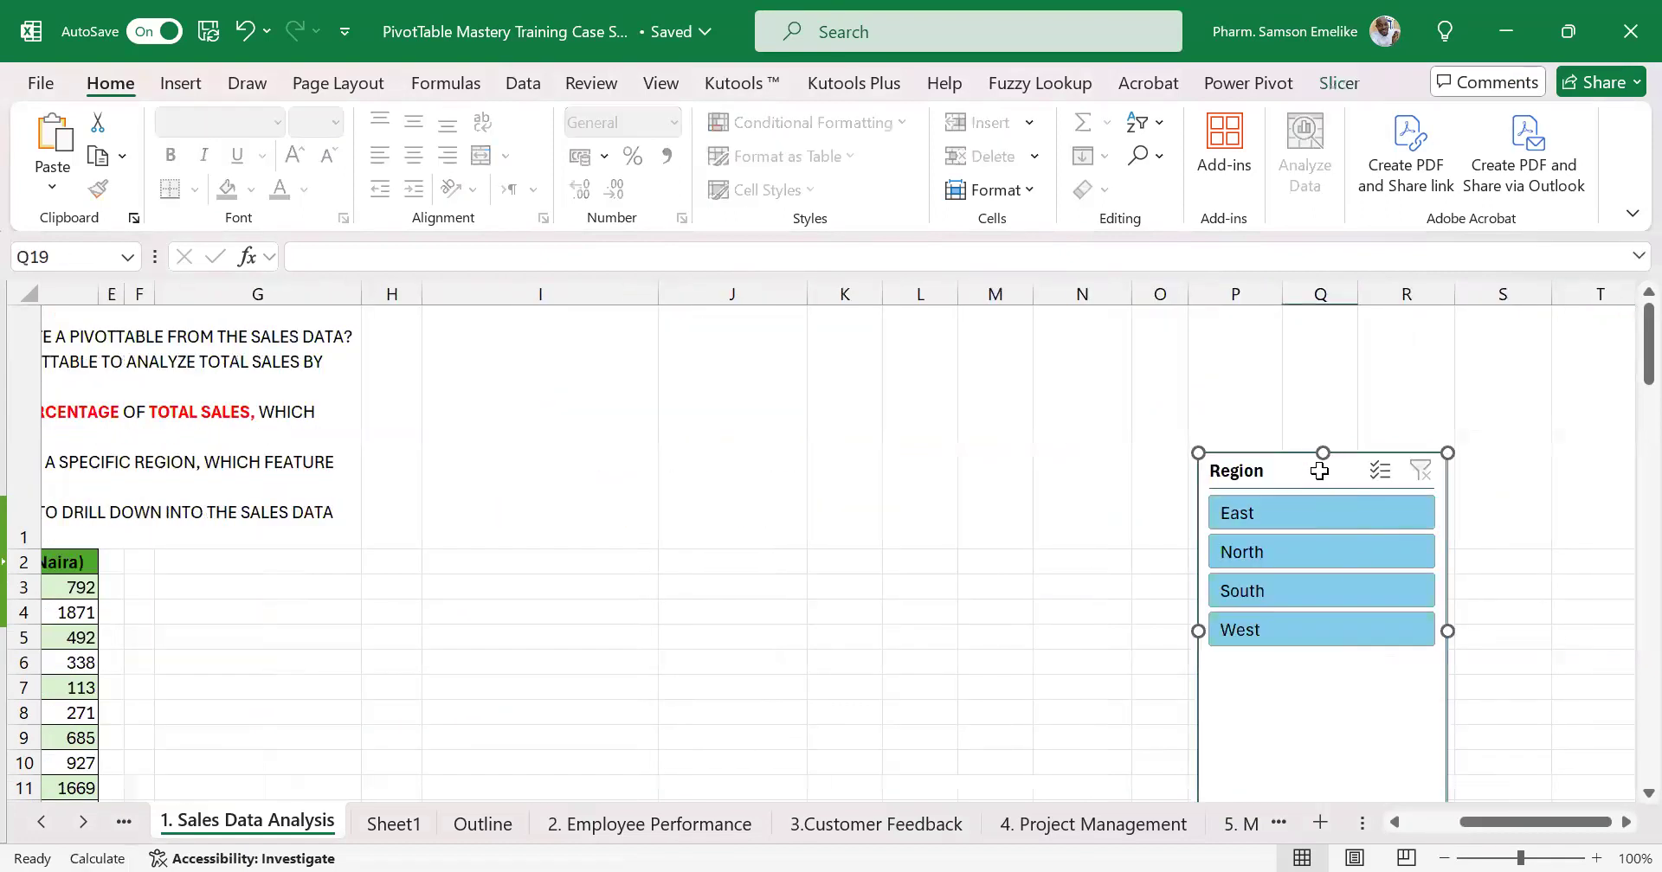
{"action": "key", "text": "Delete"}
Create a PivotTable from the sales table Table2 on a new worksheet
{"action": "left_click", "coordinate": [1431, 822]}
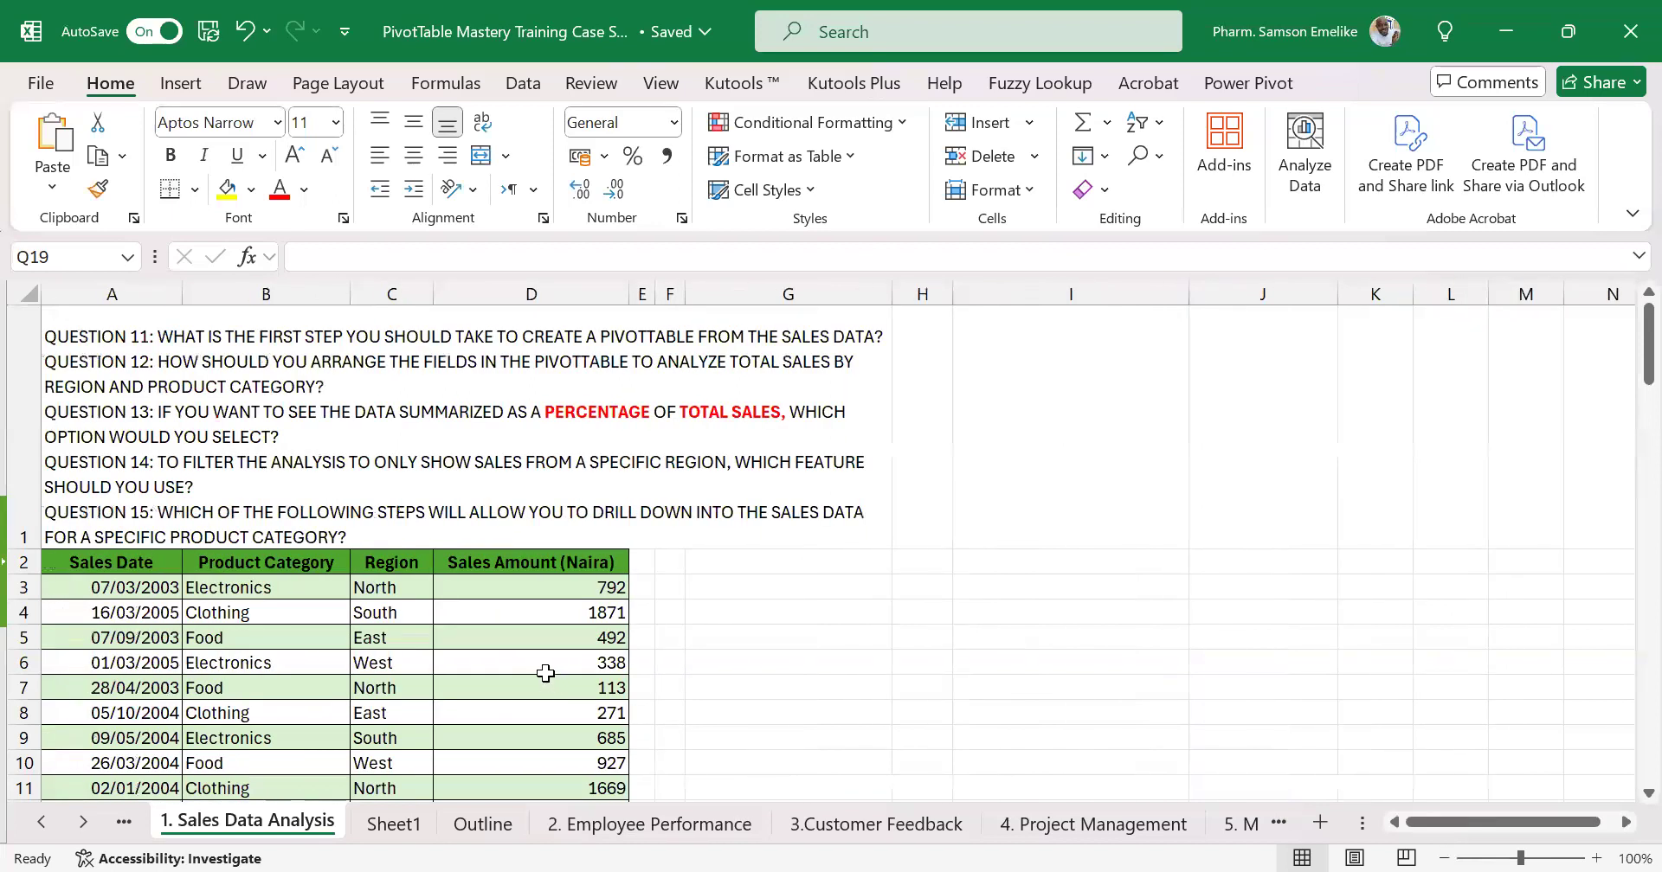
{"action": "scroll", "coordinate": [545, 674], "scroll_direction": "down", "scroll_amount": 1}
{"action": "scroll", "coordinate": [469, 616], "scroll_direction": "down", "scroll_amount": 2}
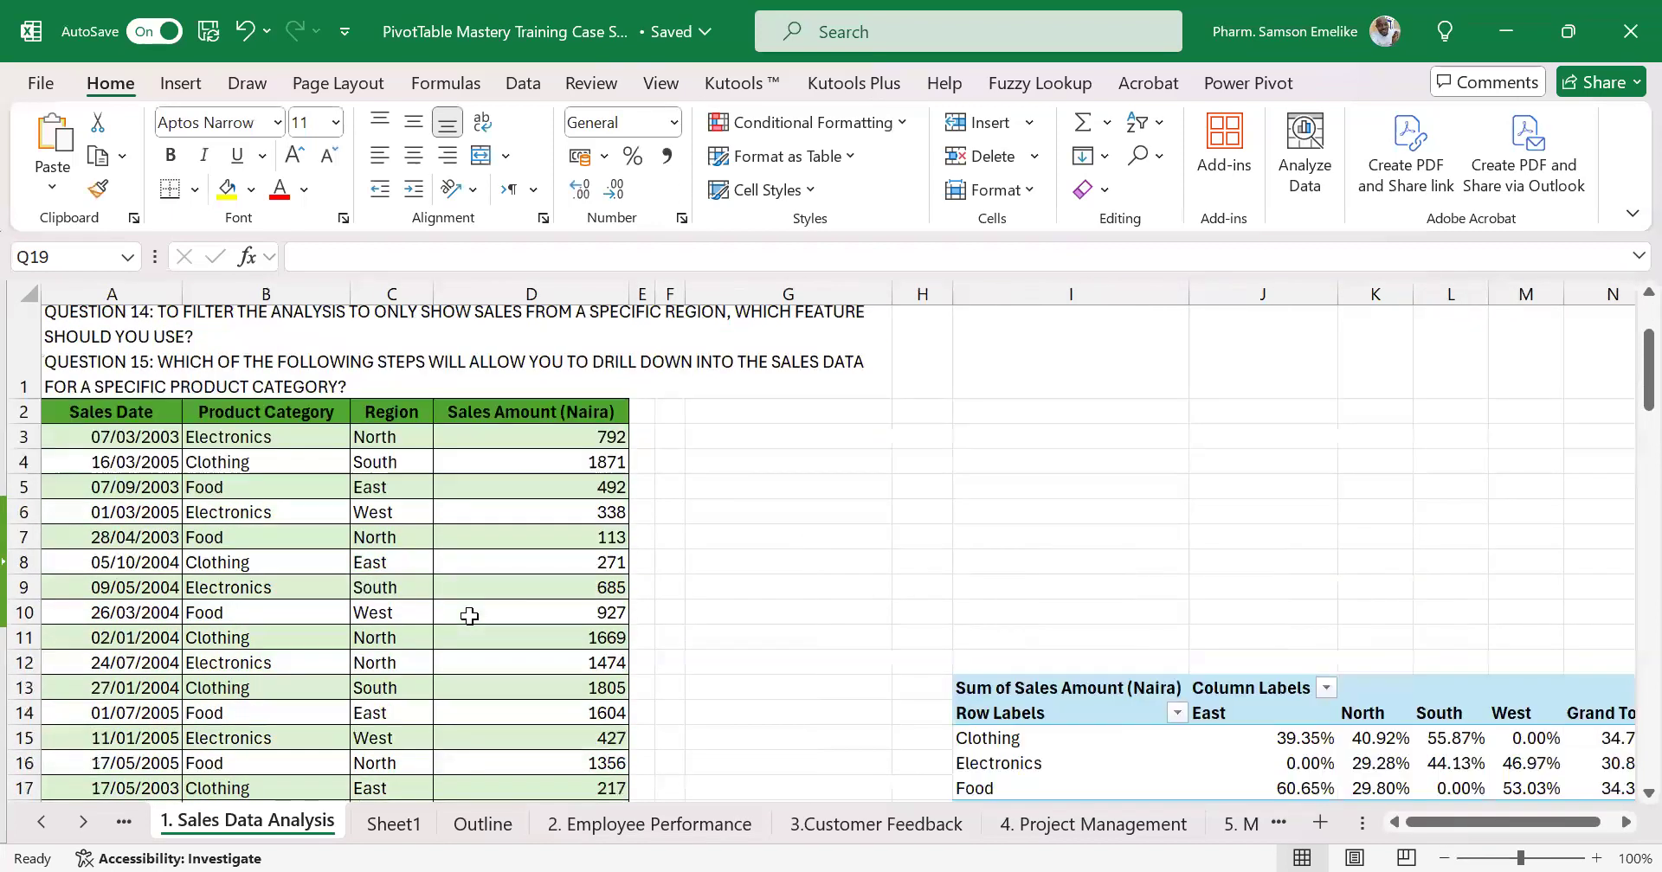
{"action": "scroll", "coordinate": [469, 616], "scroll_direction": "up", "scroll_amount": 1}
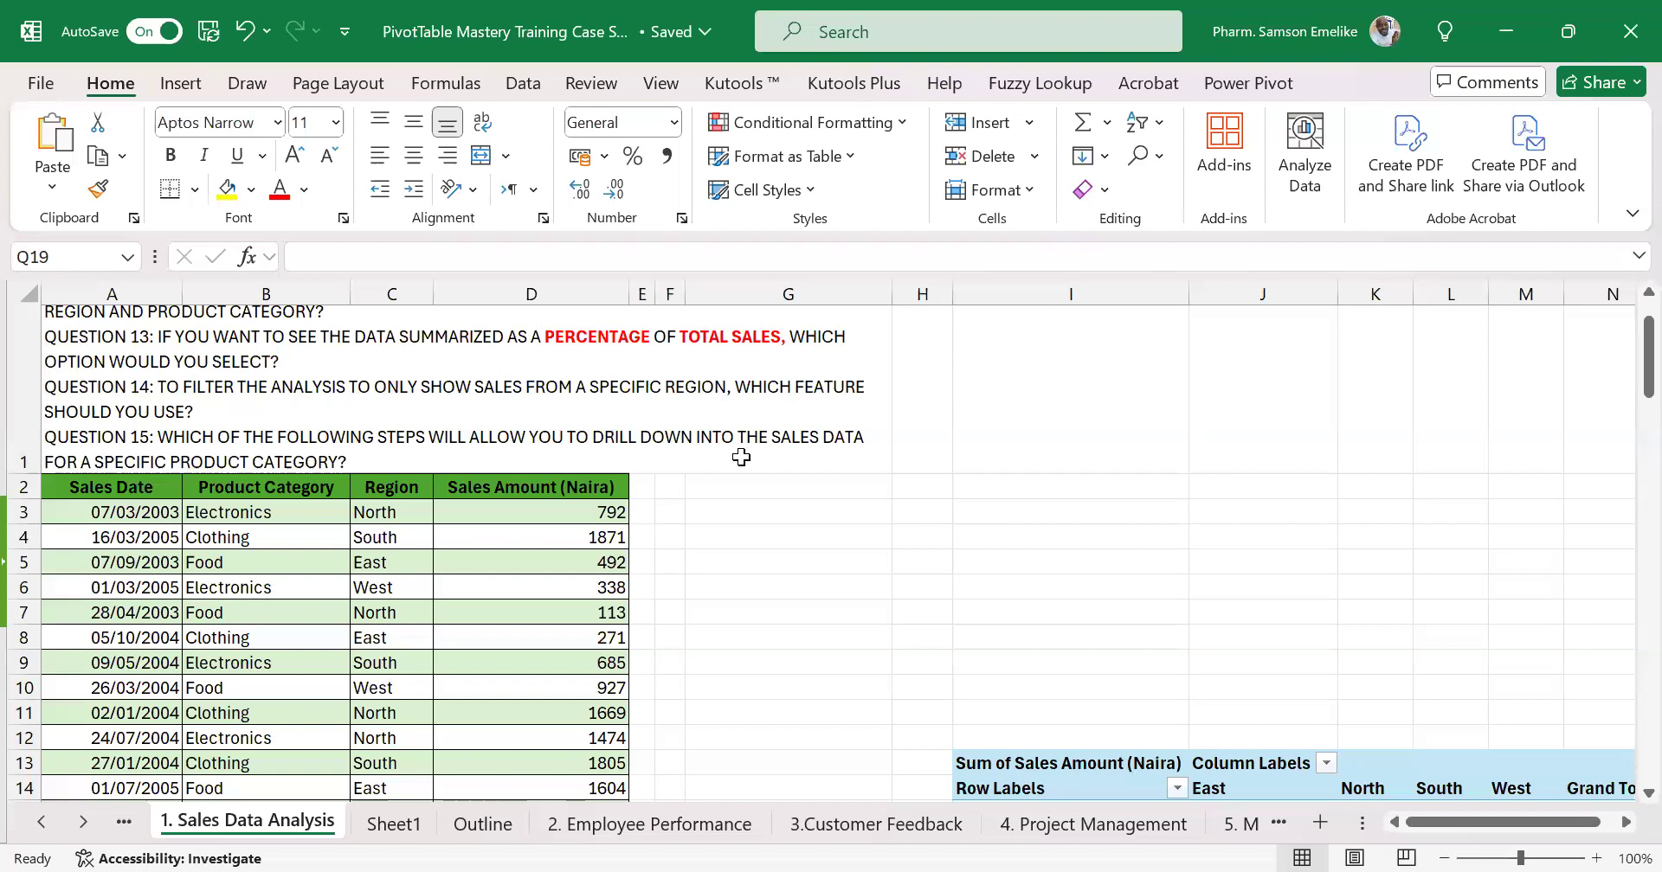
{"action": "left_click", "coordinate": [382, 541]}
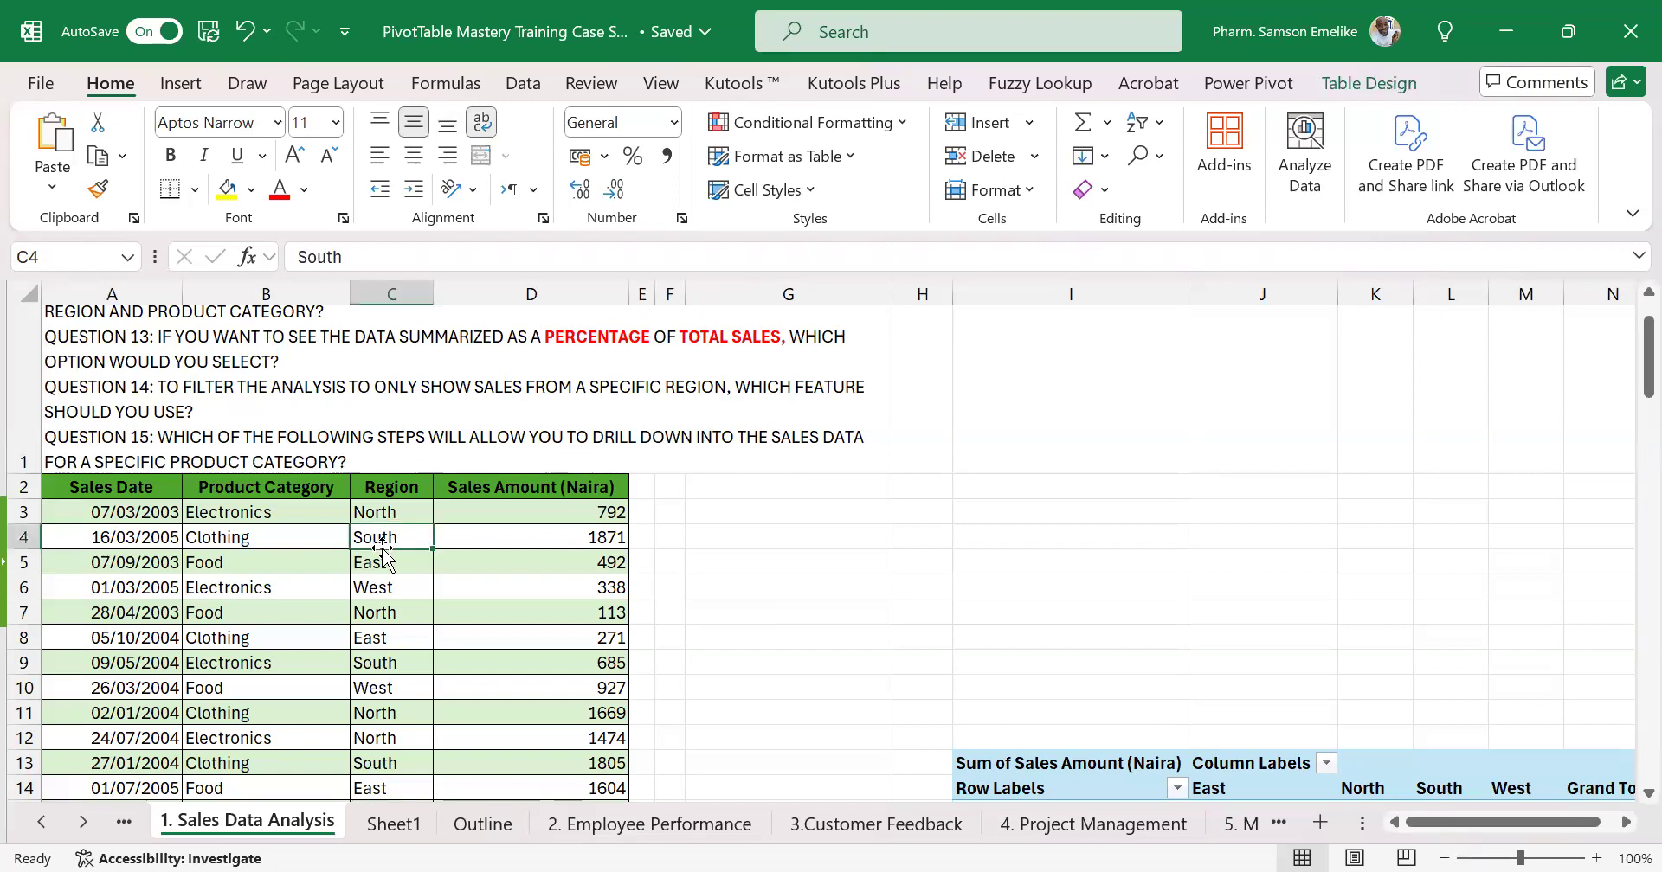
{"action": "left_click", "coordinate": [182, 85]}
{"action": "left_click", "coordinate": [65, 138]}
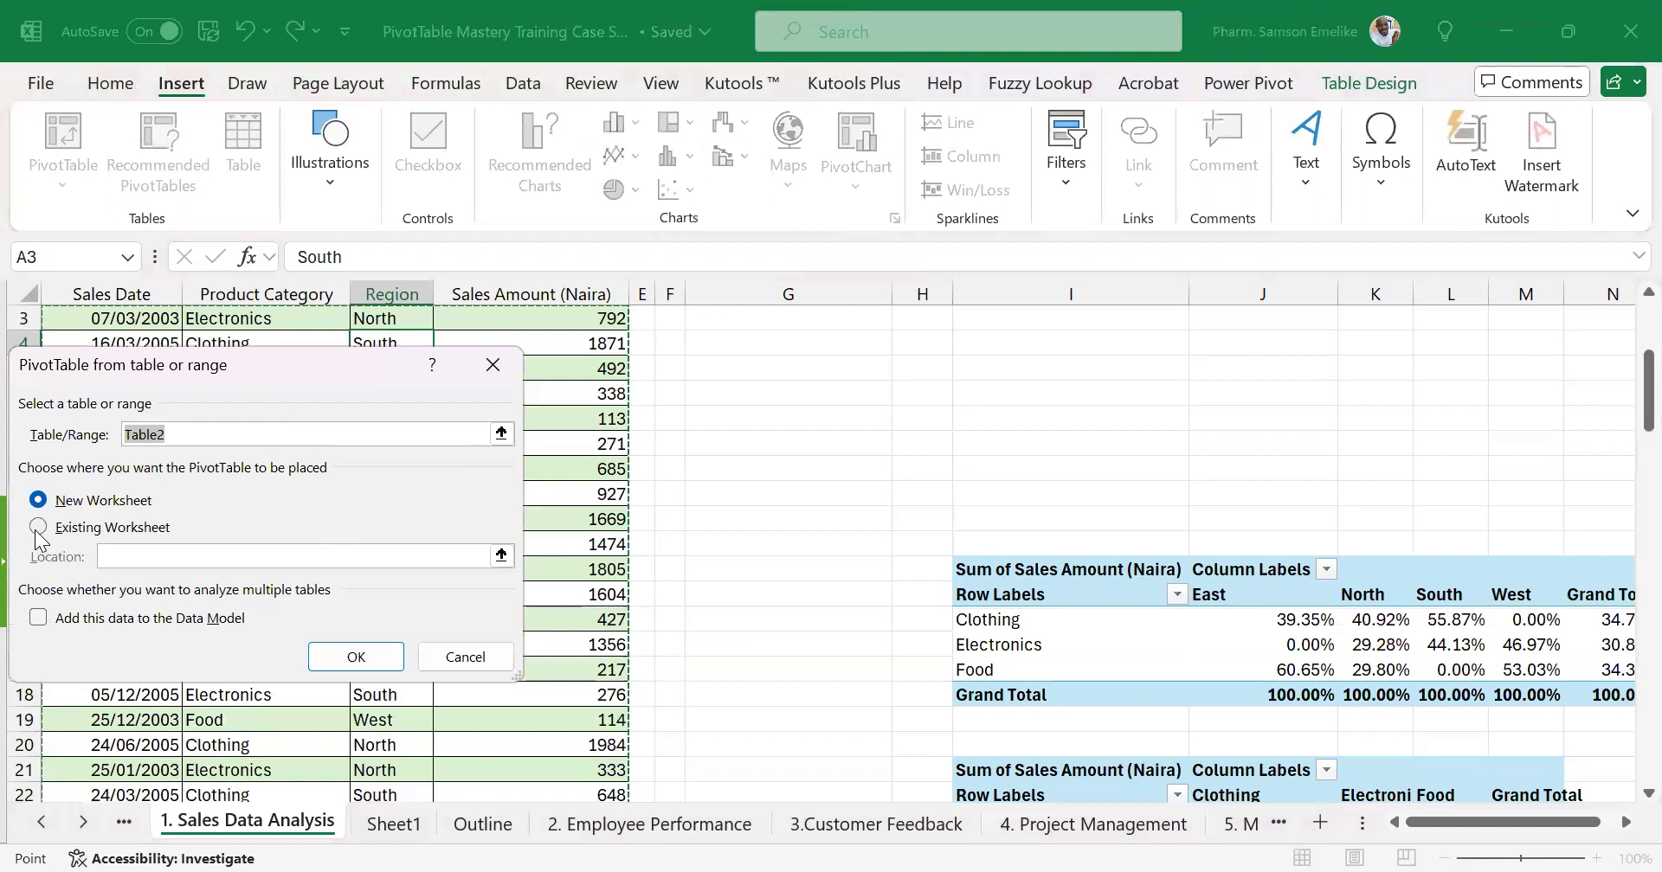
{"action": "left_click", "coordinate": [45, 822]}
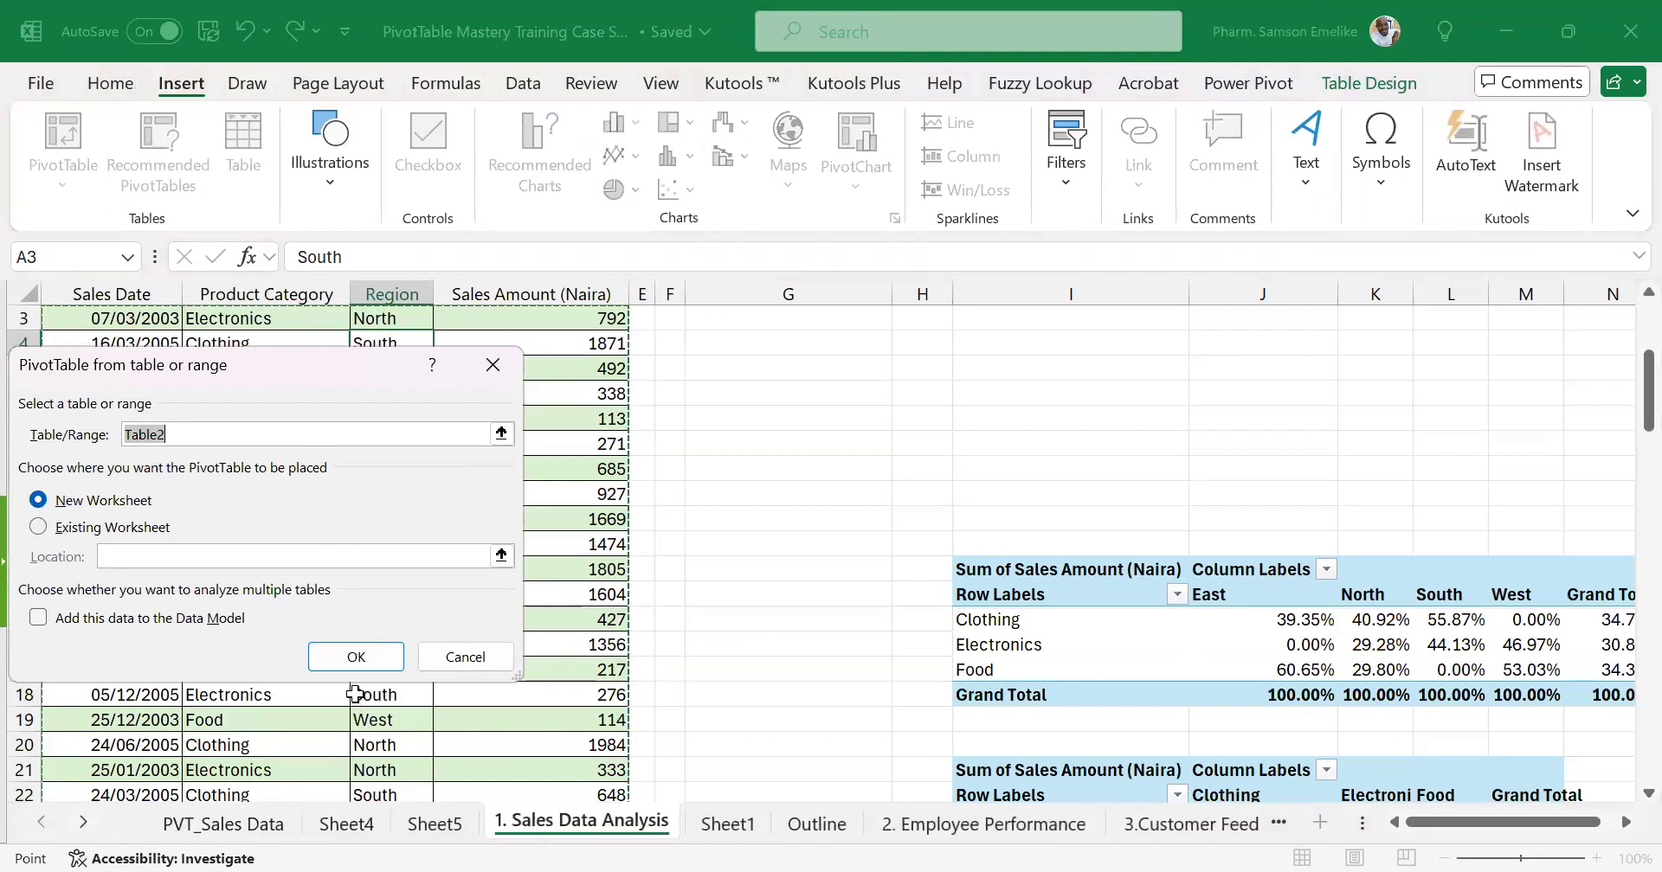
{"action": "left_click", "coordinate": [375, 658]}
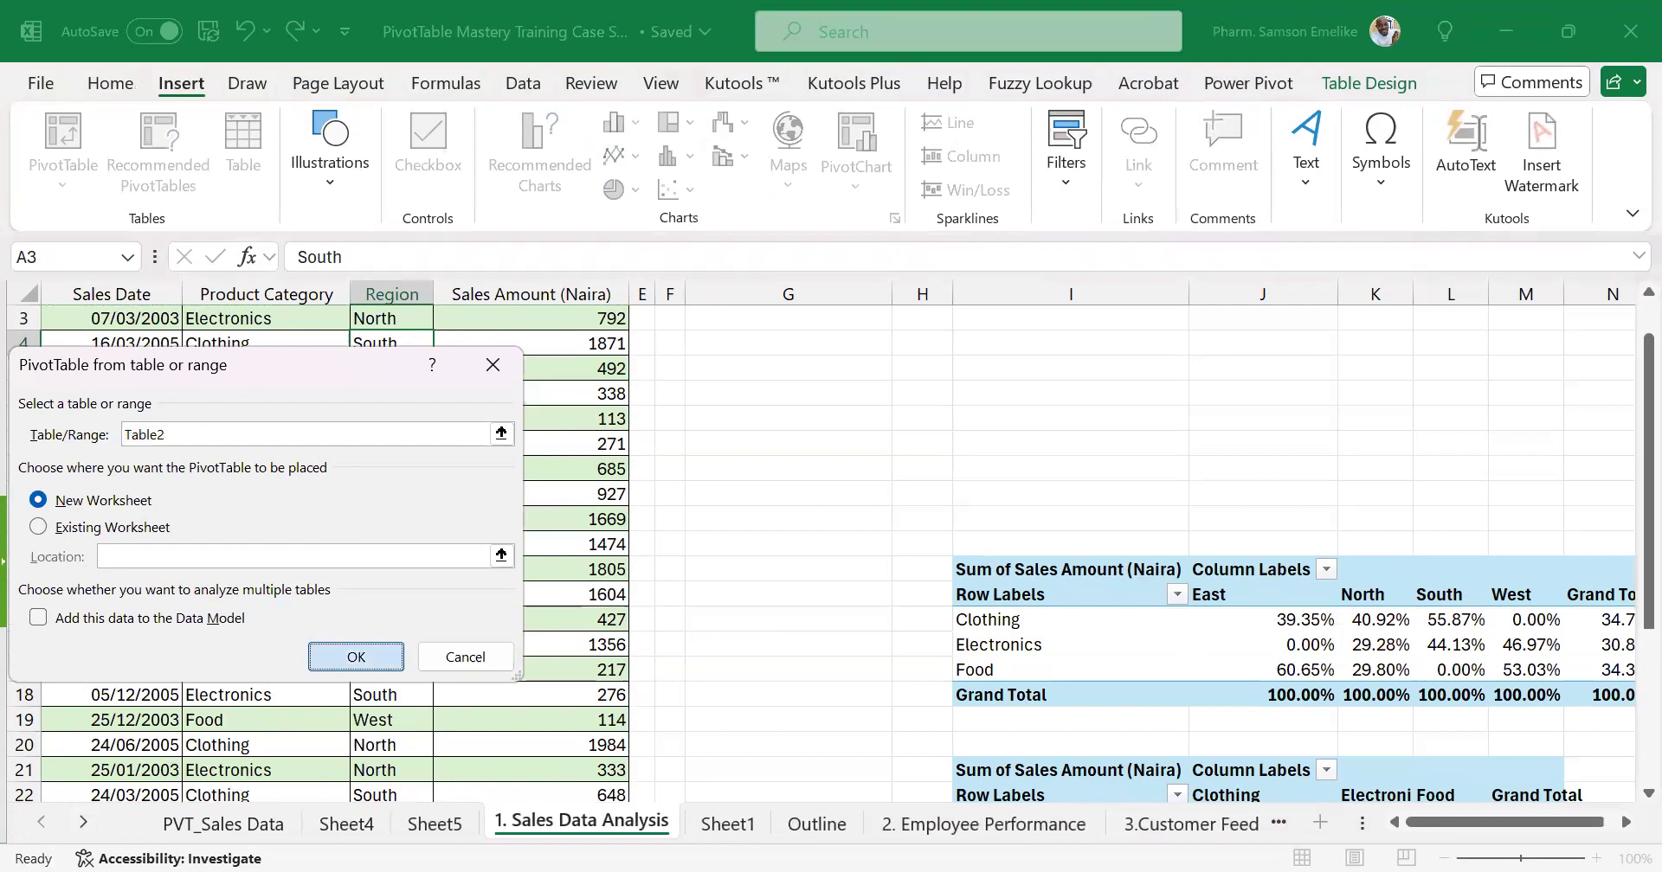
Rename the new PivotTable worksheet as "Slicer PivotTable"
{"action": "double_click", "coordinate": [531, 820]}
{"action": "type", "text": "Slicer PivotTable"}
{"action": "key", "text": "Return"}
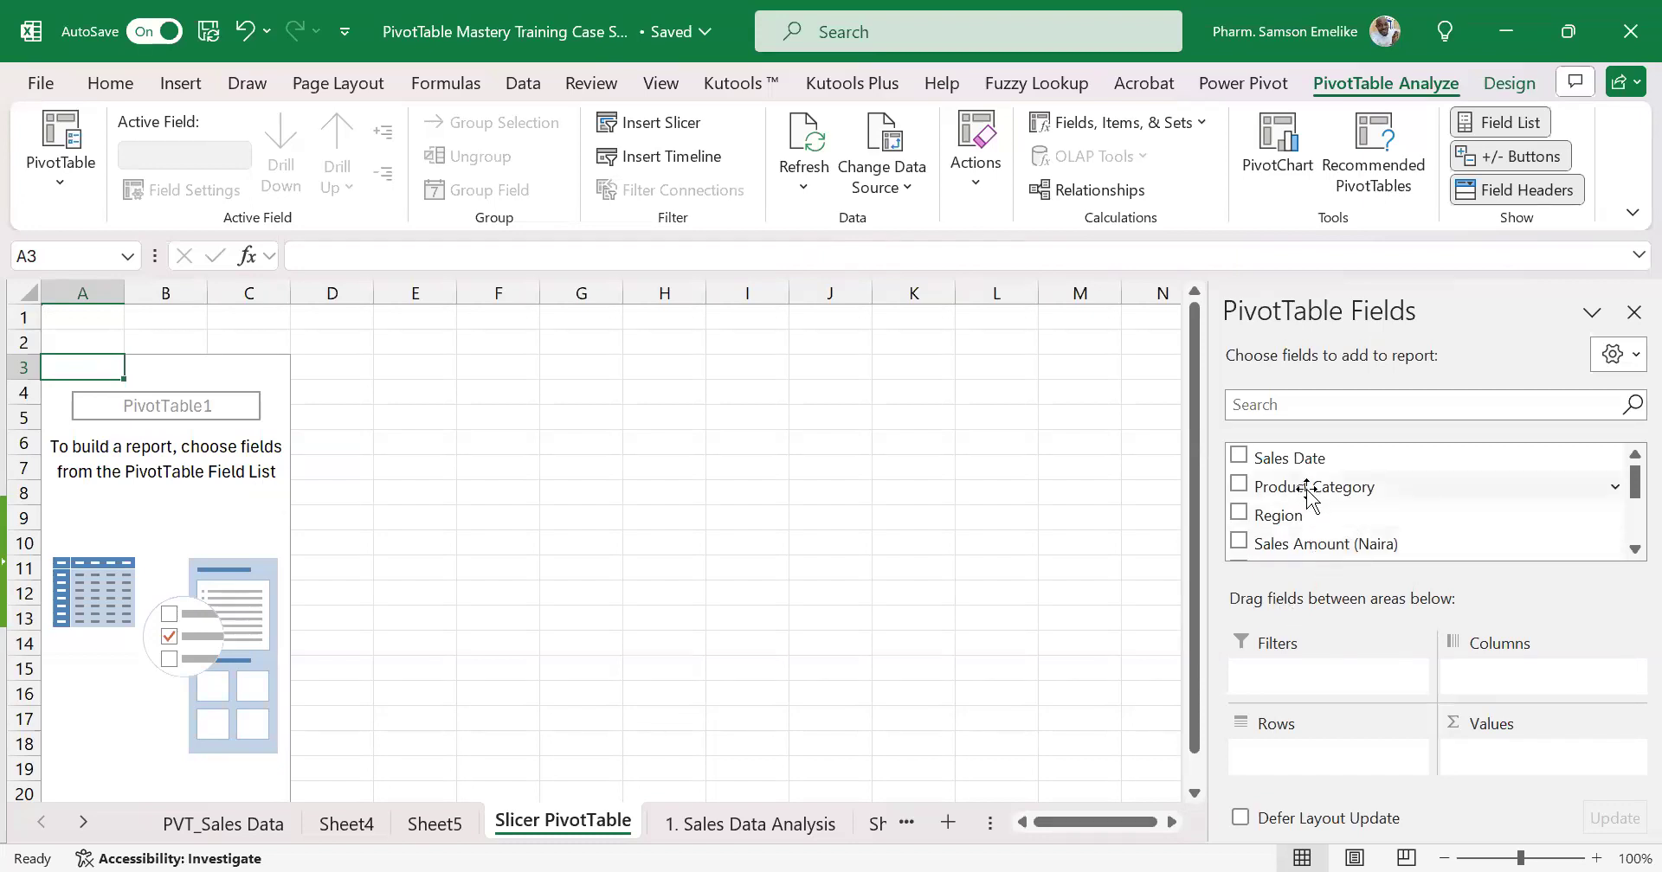
Lay out the PivotTable with Product Category in rows, Days (Sales Date) in columns and Sales Amount (Naira) in values
{"action": "left_click_drag", "start_coordinate": [1309, 493], "coordinate": [1317, 764]}
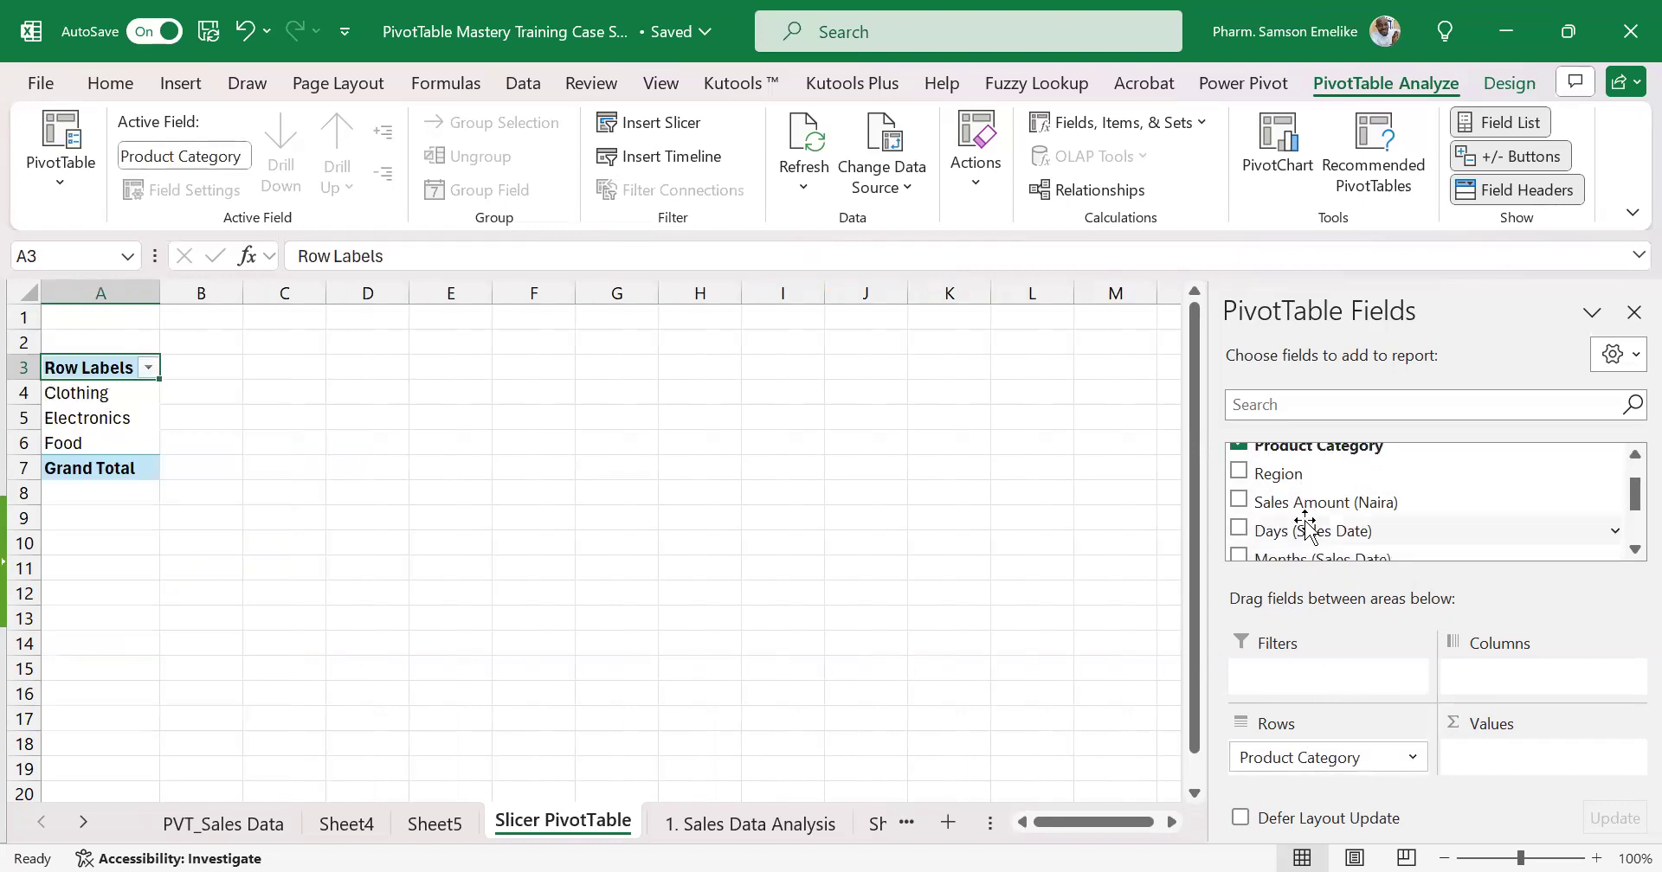
{"action": "left_click_drag", "start_coordinate": [1298, 531], "coordinate": [1549, 680]}
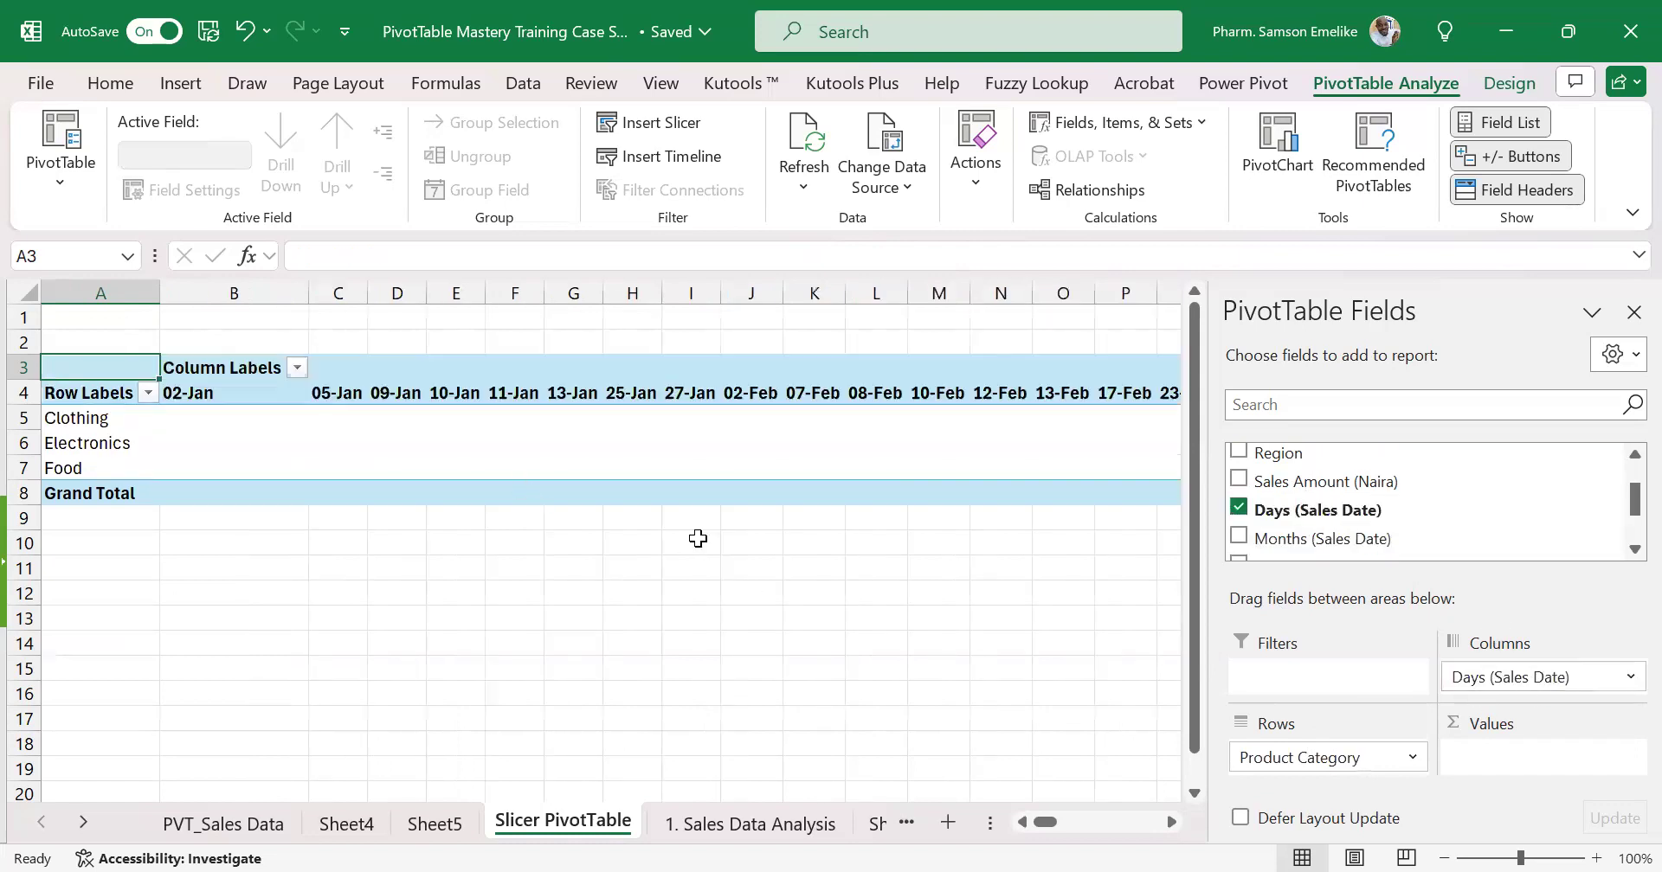
{"action": "left_click_drag", "start_coordinate": [1324, 482], "coordinate": [1534, 767]}
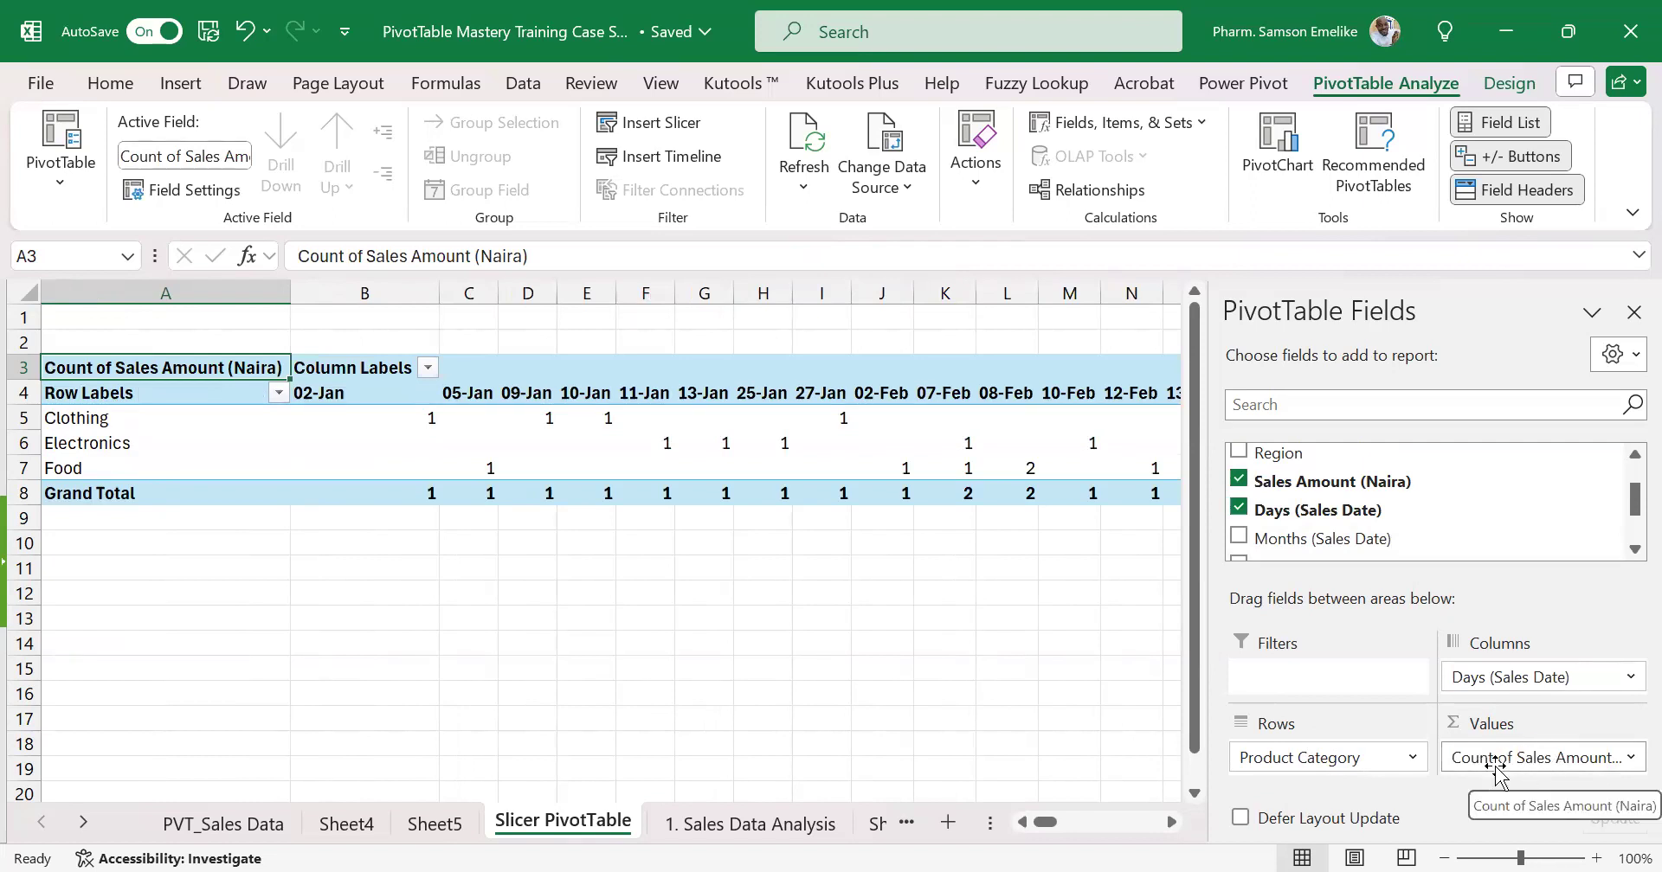
Summarize the Sales Amount (Naira) value field by Sum
{"action": "left_click", "coordinate": [1627, 760]}
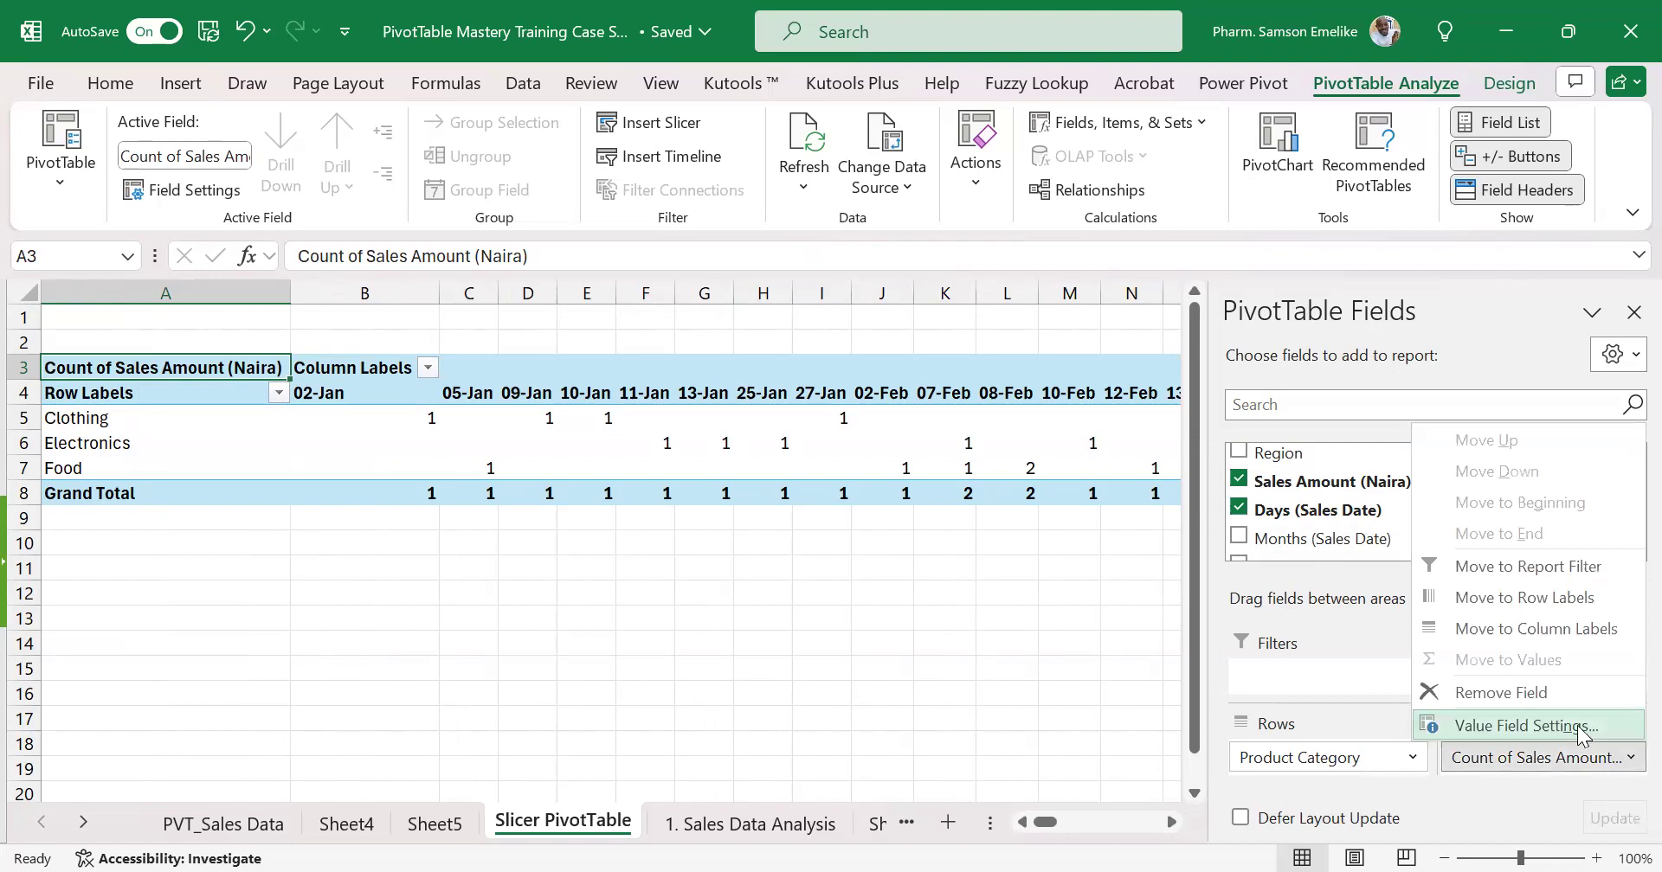
{"action": "left_click", "coordinate": [847, 677]}
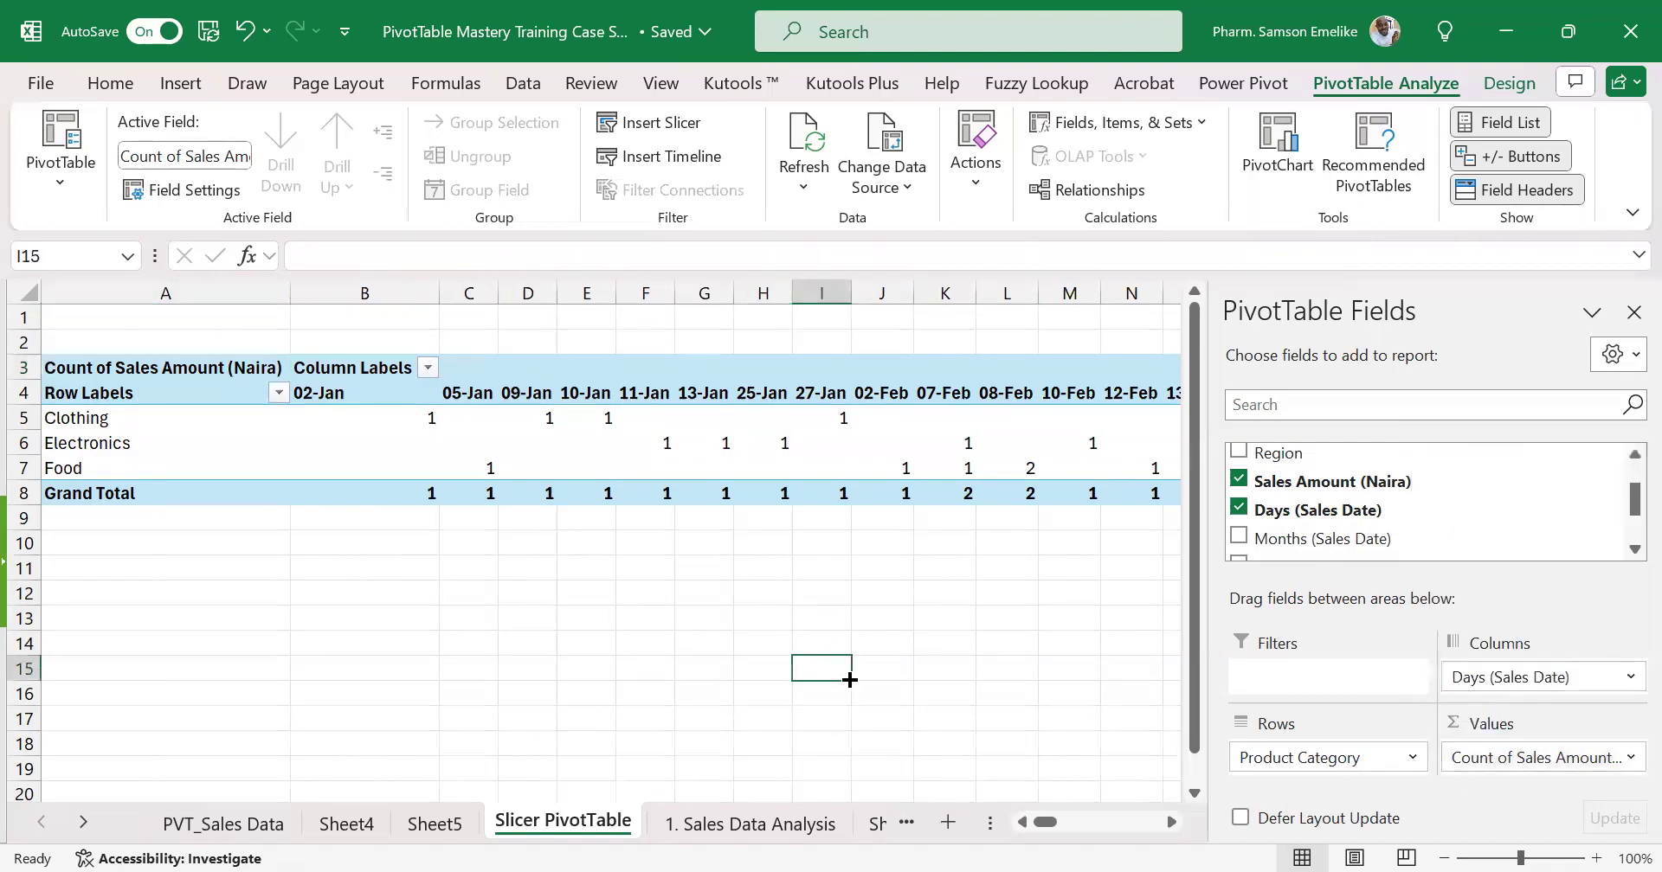
{"action": "left_click", "coordinate": [640, 492]}
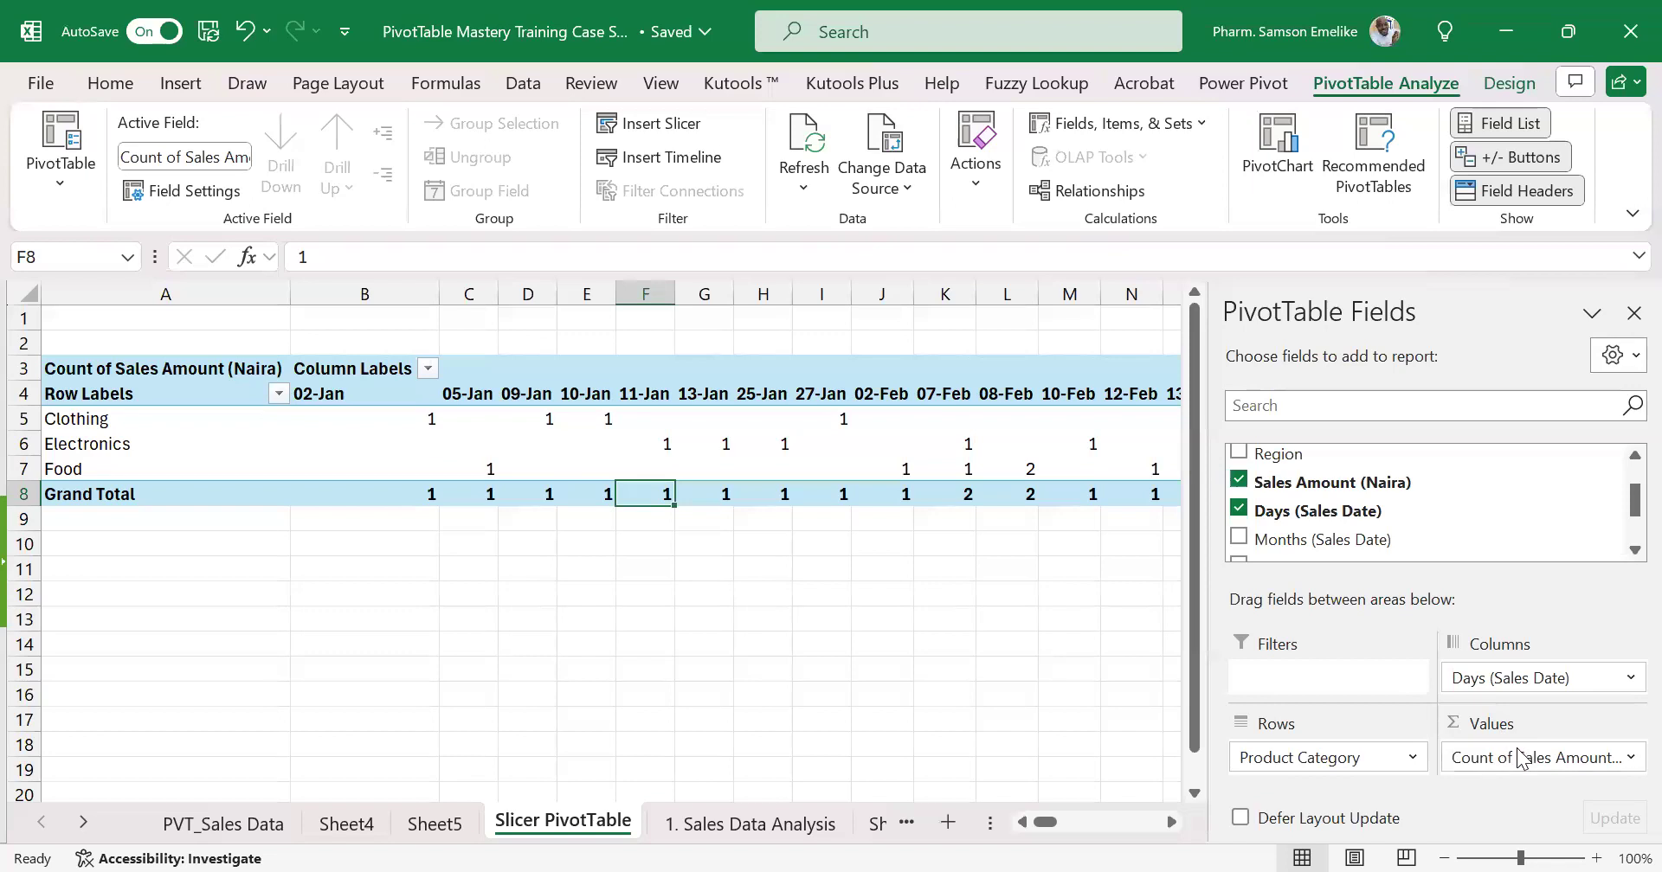
{"action": "left_click", "coordinate": [1627, 762]}
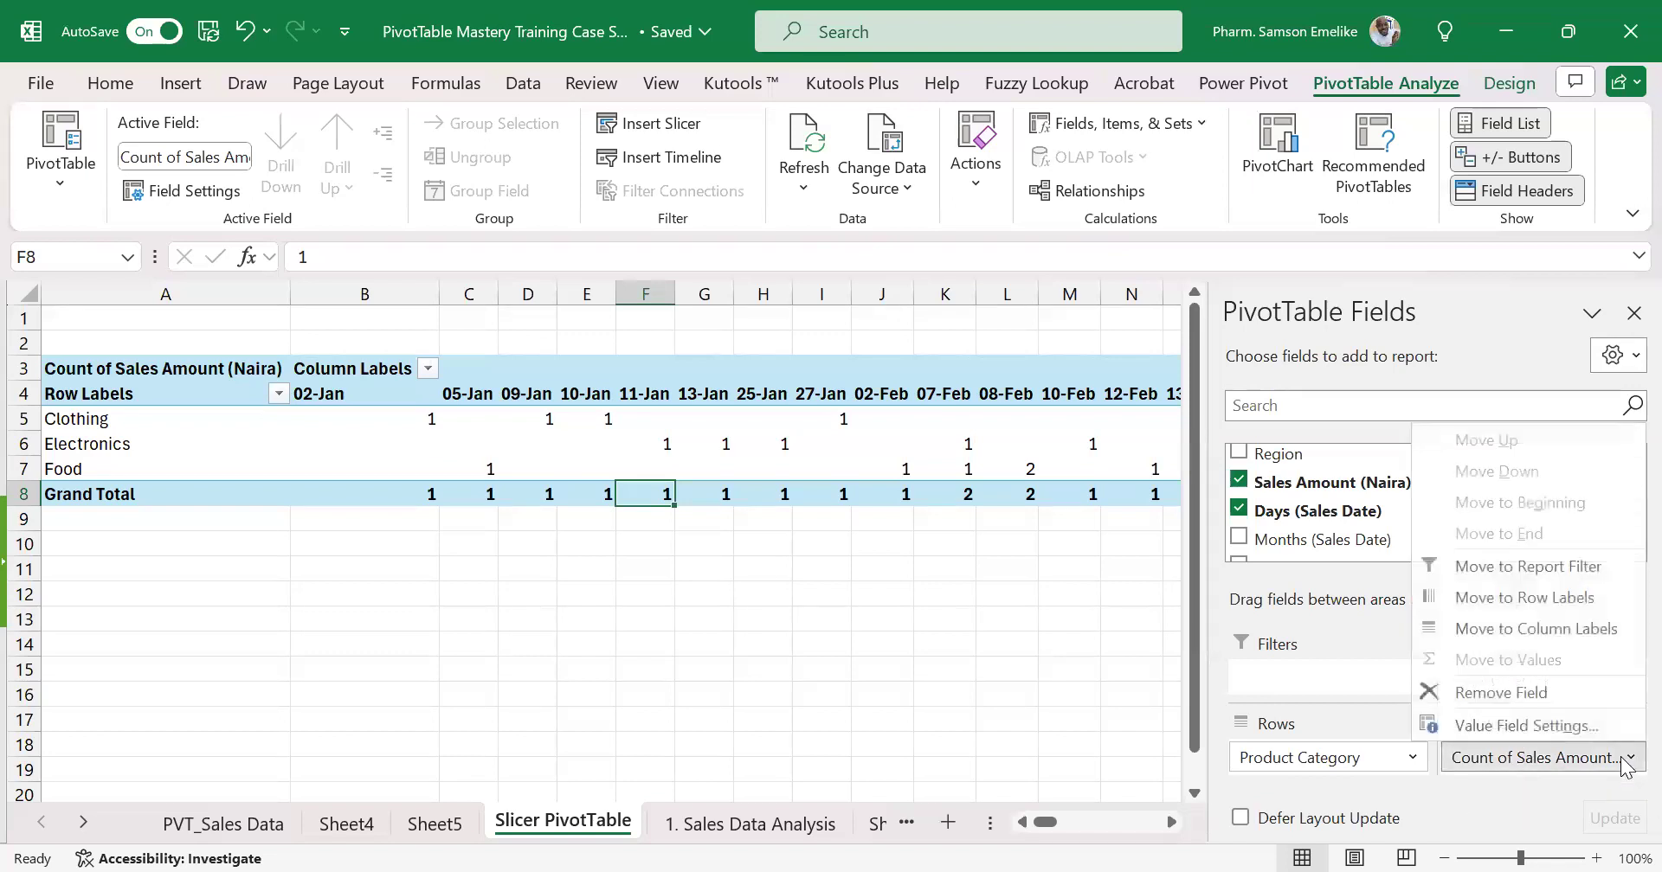
{"action": "left_click", "coordinate": [1500, 727]}
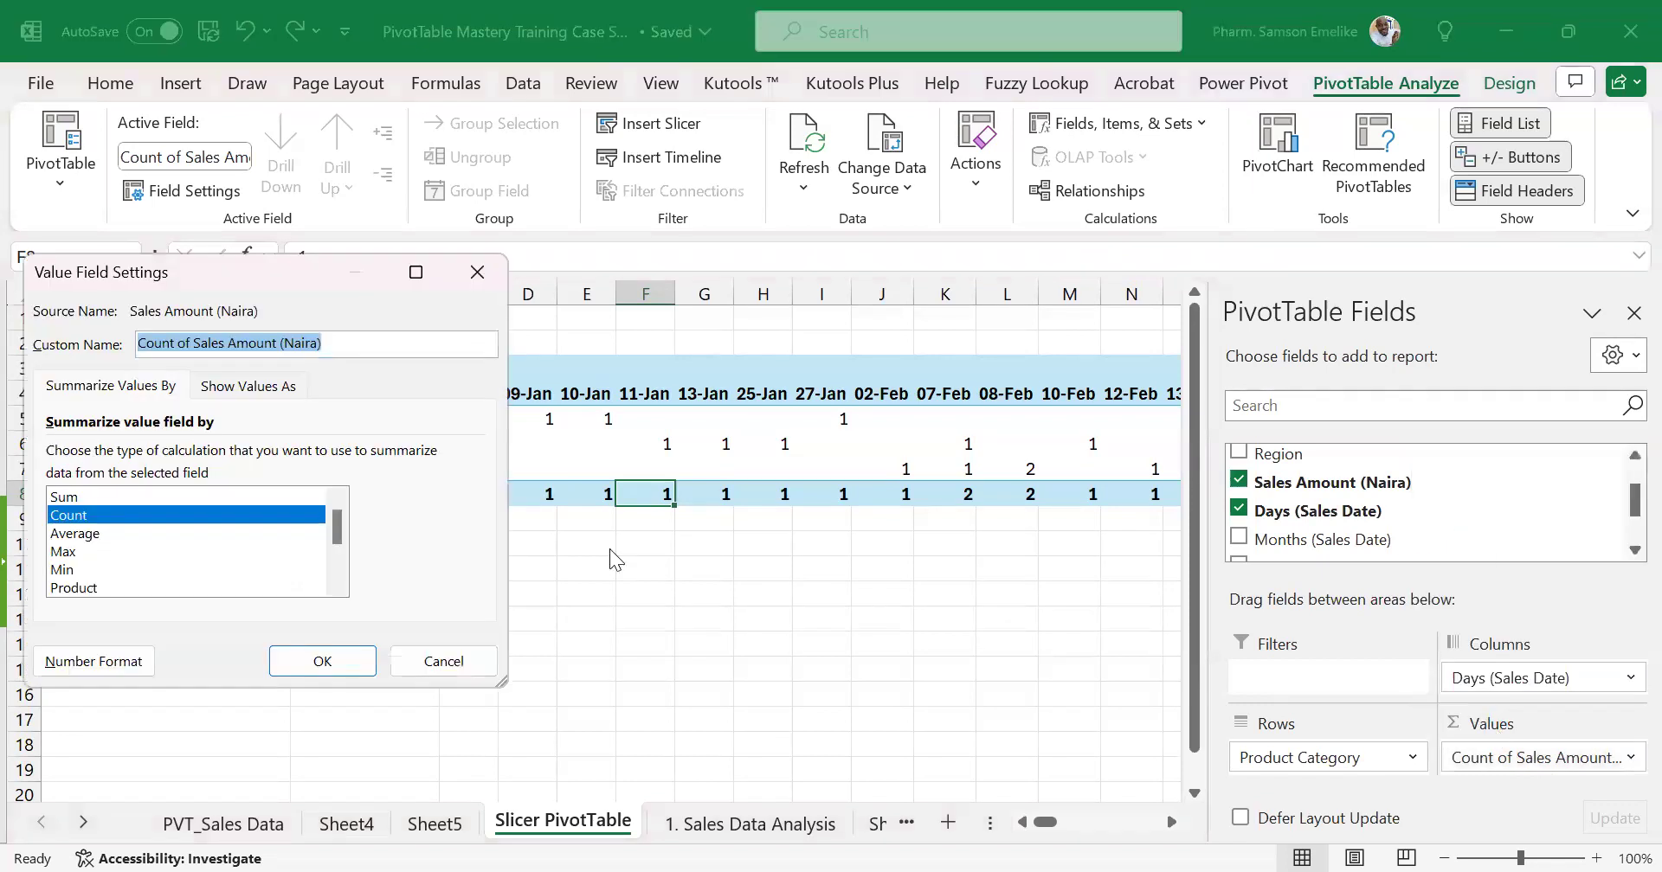
{"action": "left_click", "coordinate": [80, 499]}
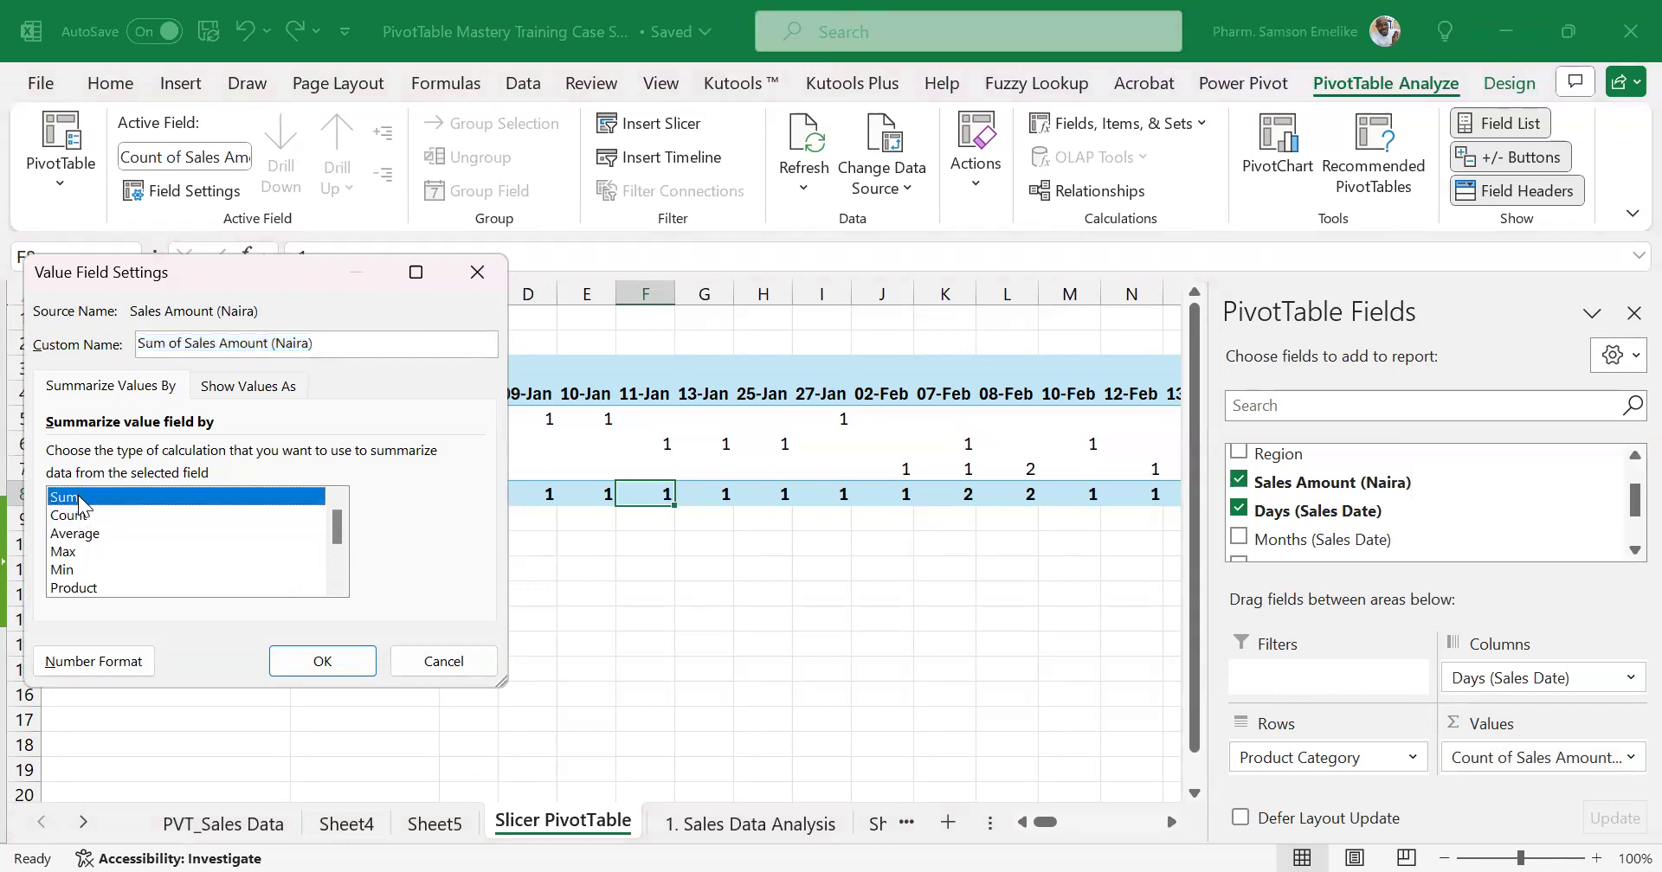
{"action": "left_click", "coordinate": [321, 662]}
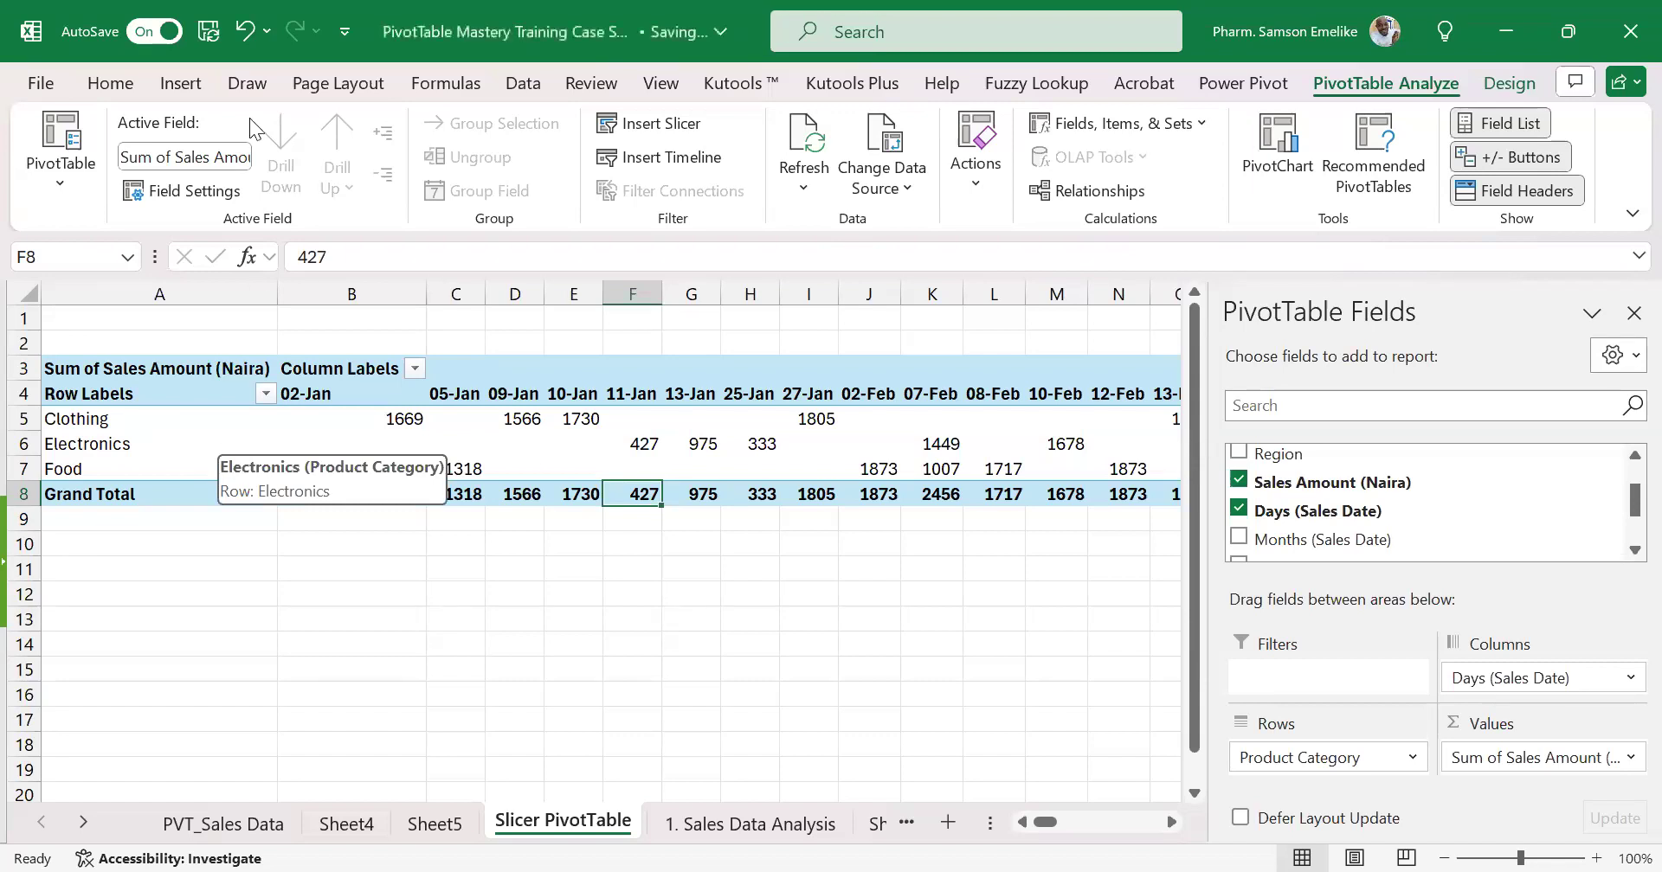
Insert a 2-D line chart with markers from the PivotTable and widen it
{"action": "left_click", "coordinate": [184, 83]}
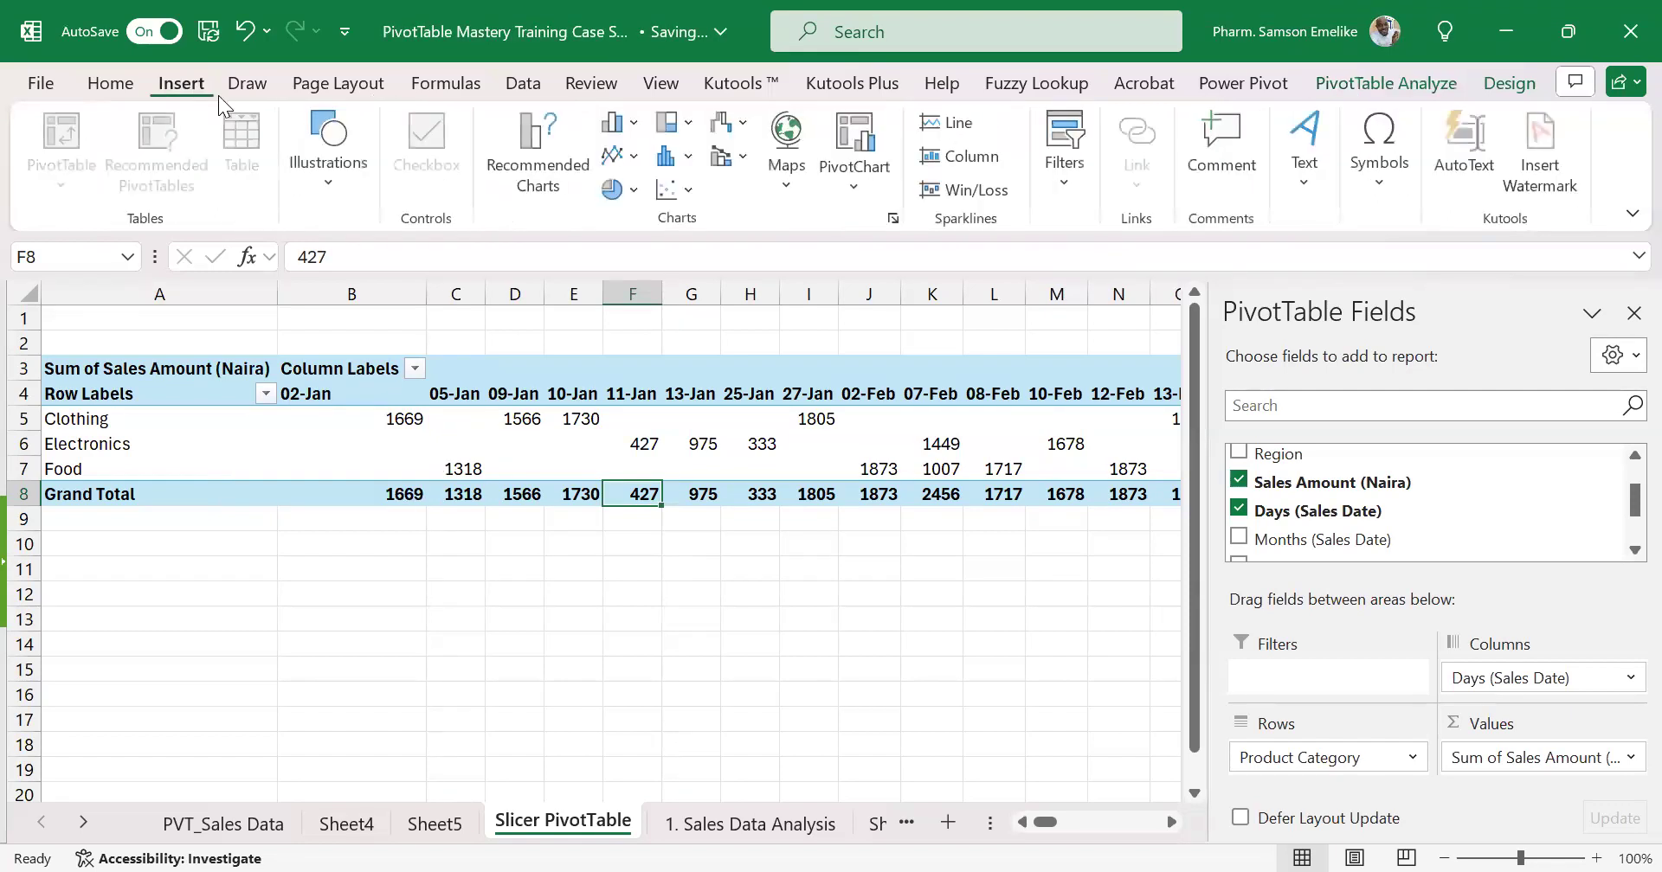
{"action": "left_click", "coordinate": [621, 156]}
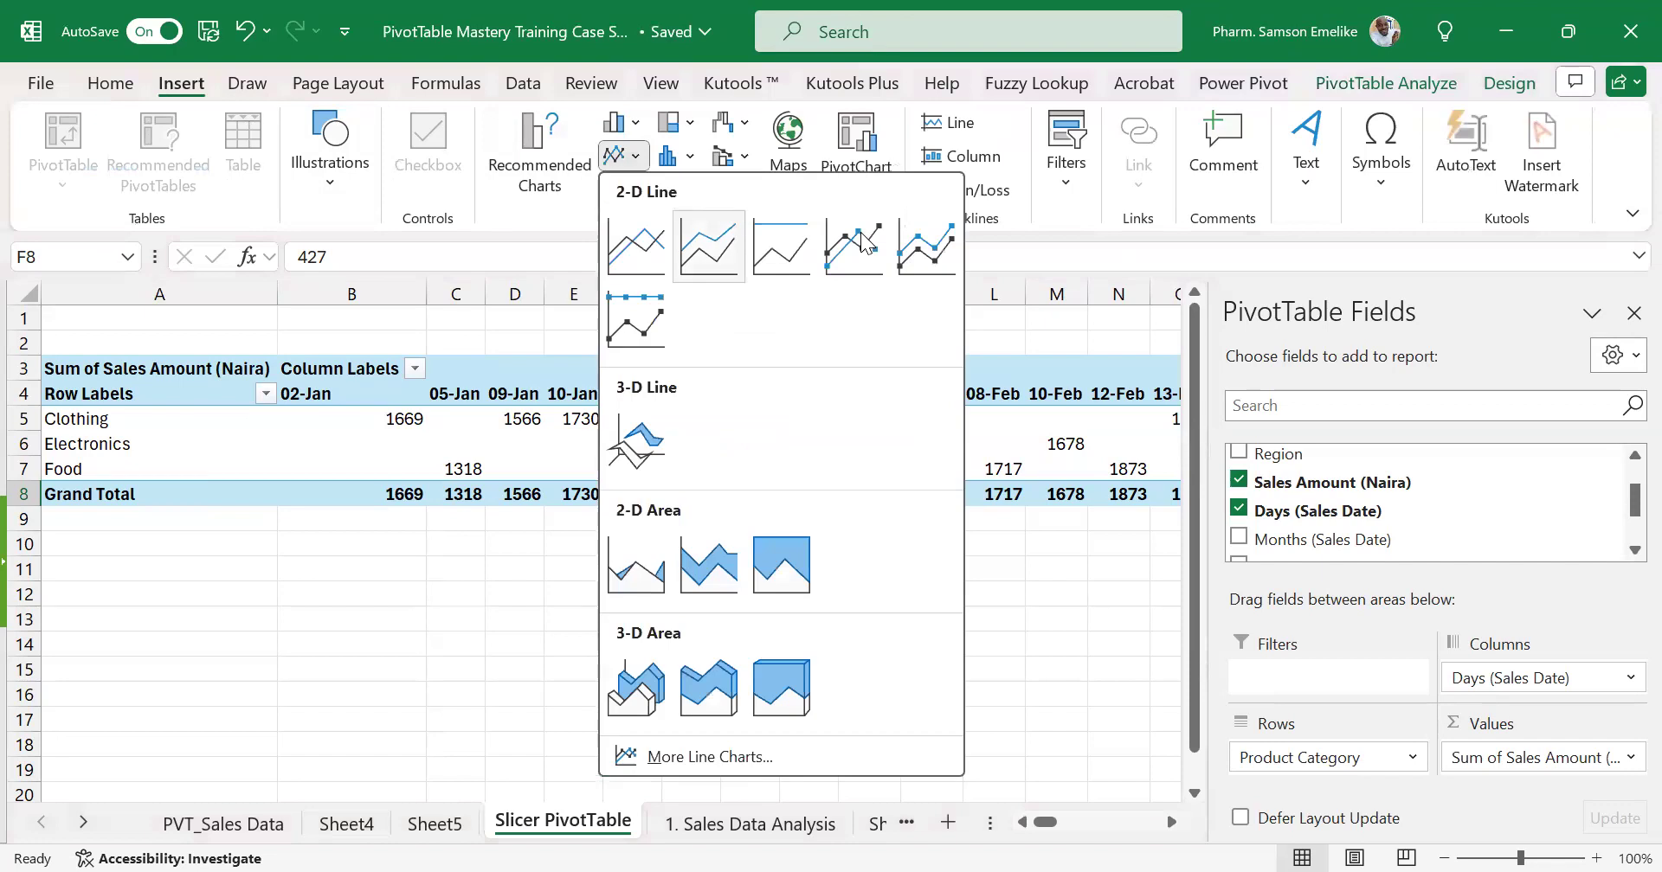
{"action": "left_click", "coordinate": [863, 242]}
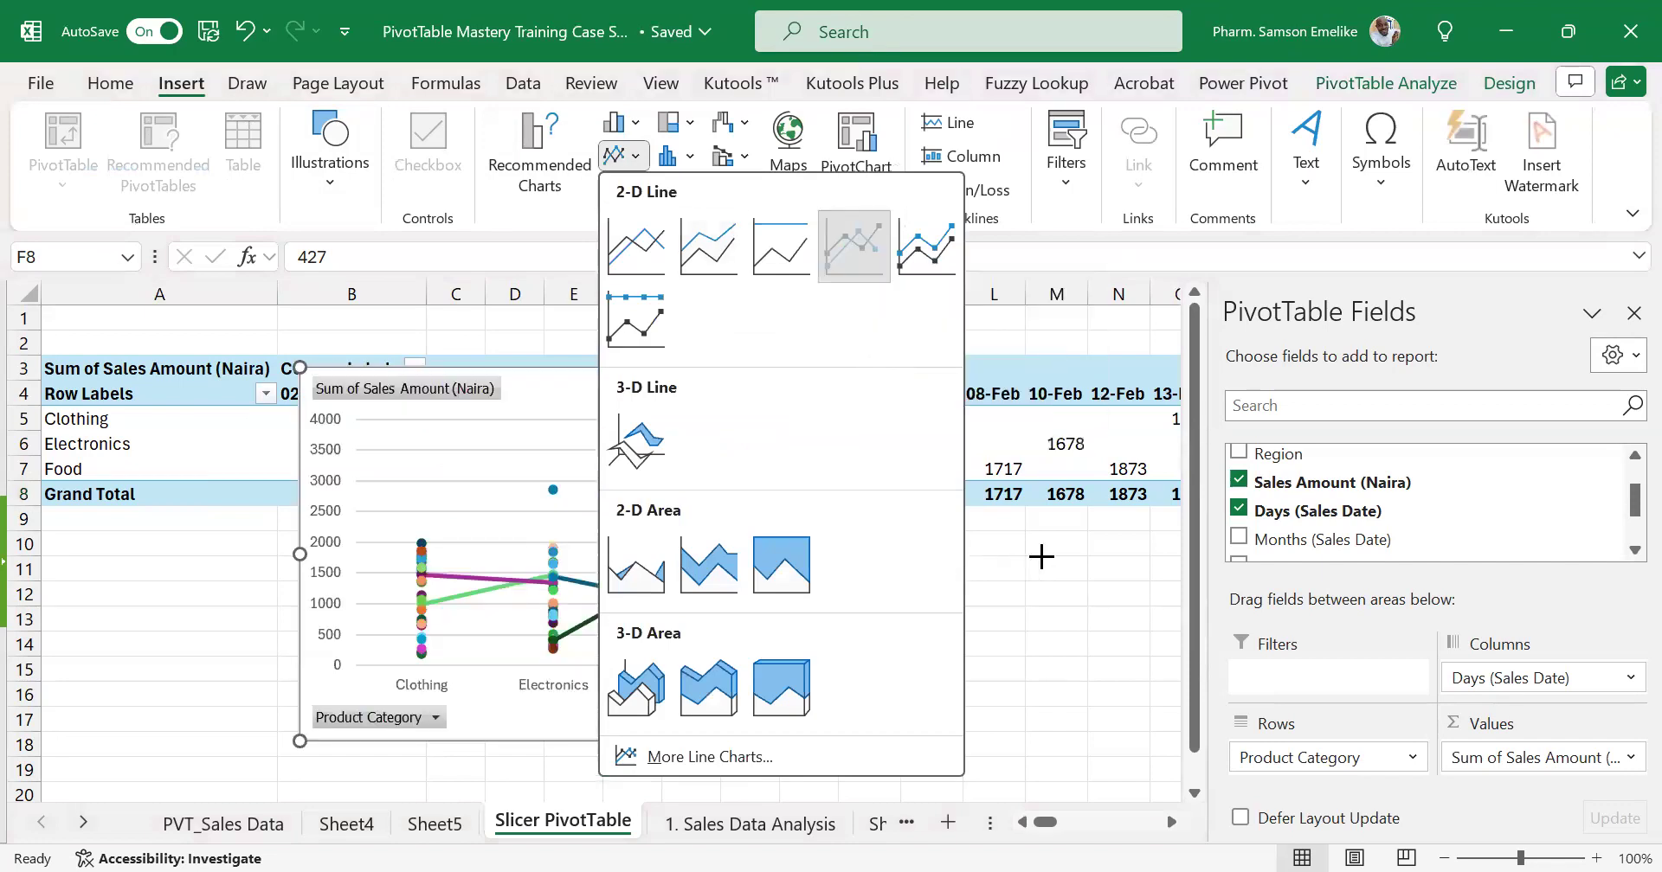
{"action": "left_click_drag", "start_coordinate": [923, 554], "coordinate": [1050, 555]}
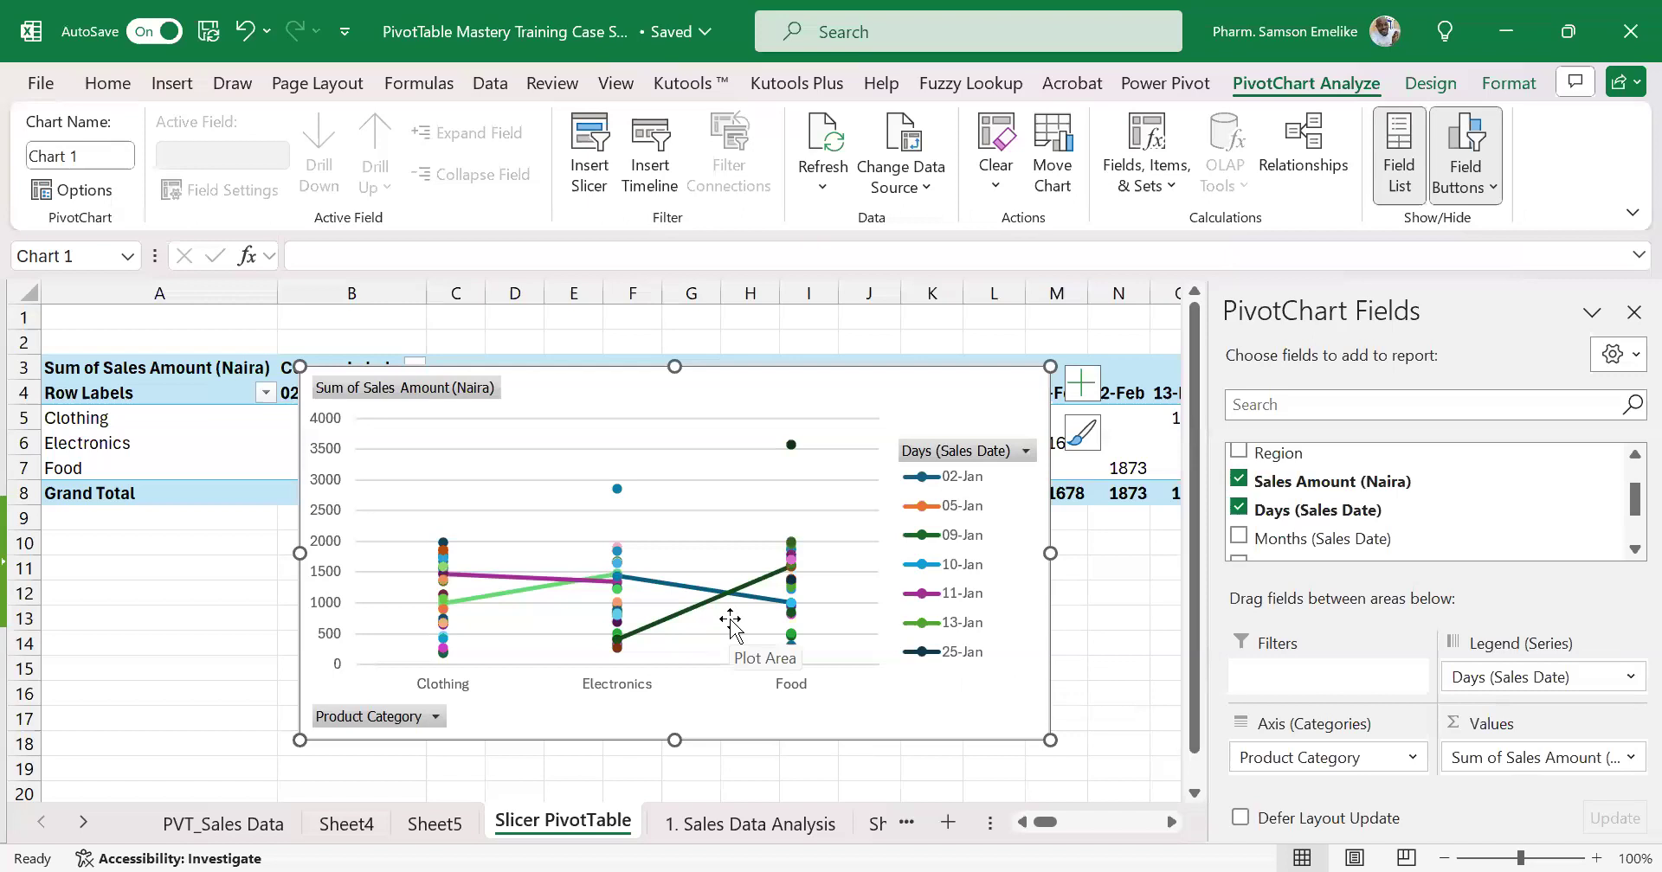
Move the line chart below the PivotTable and select the product category labels in A5:A7
{"action": "left_click_drag", "start_coordinate": [737, 371], "coordinate": [694, 543]}
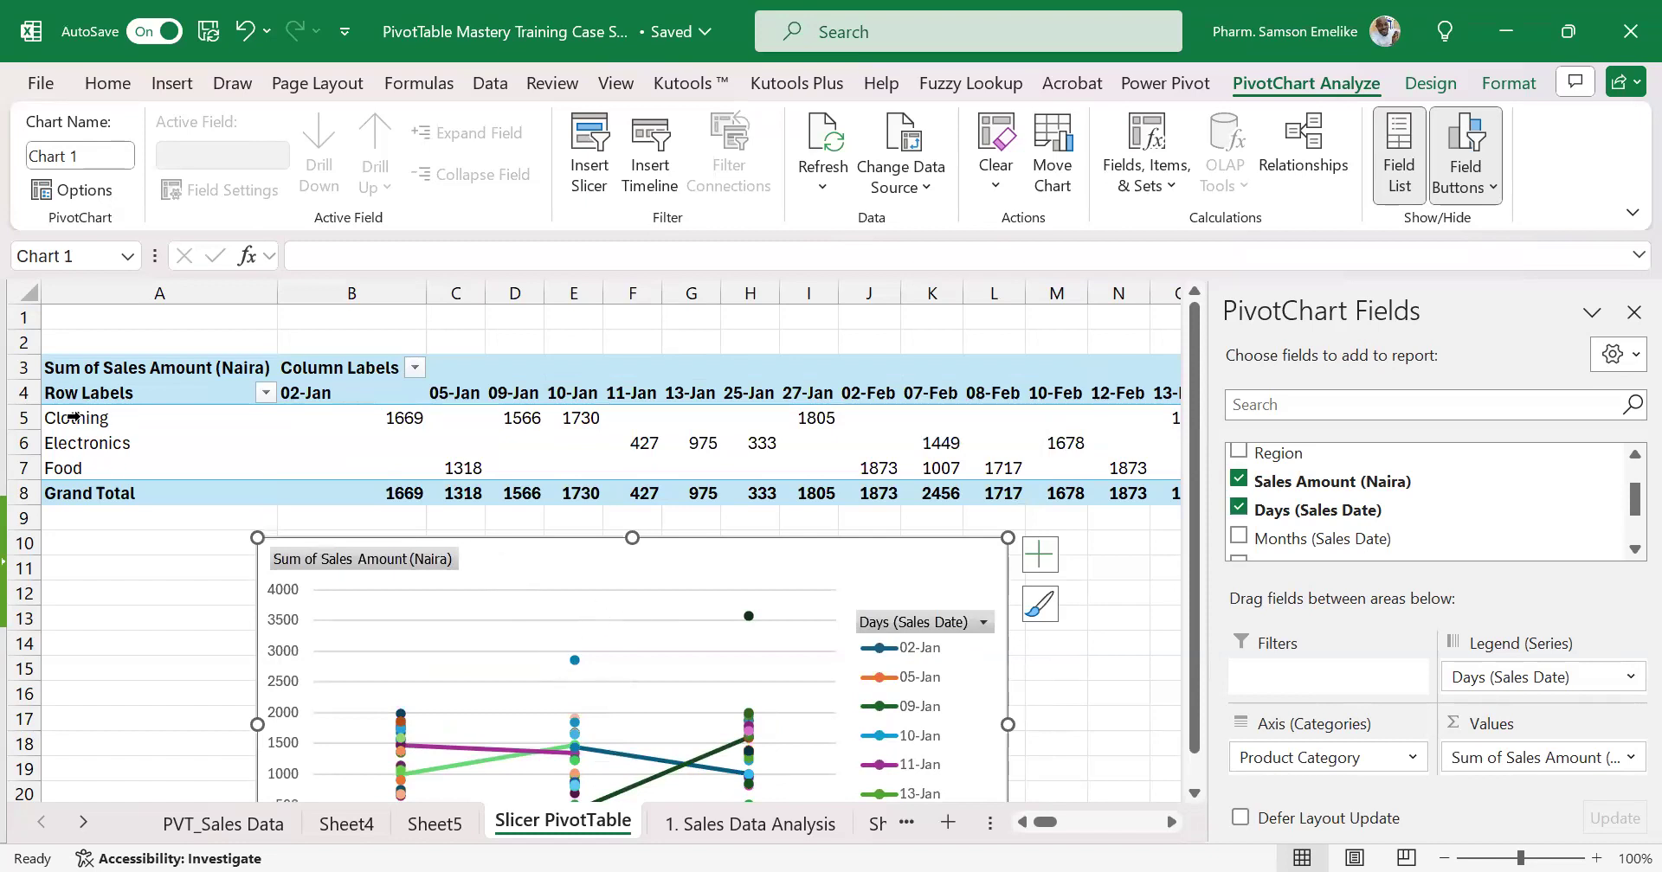
{"action": "left_click_drag", "start_coordinate": [73, 417], "coordinate": [106, 467]}
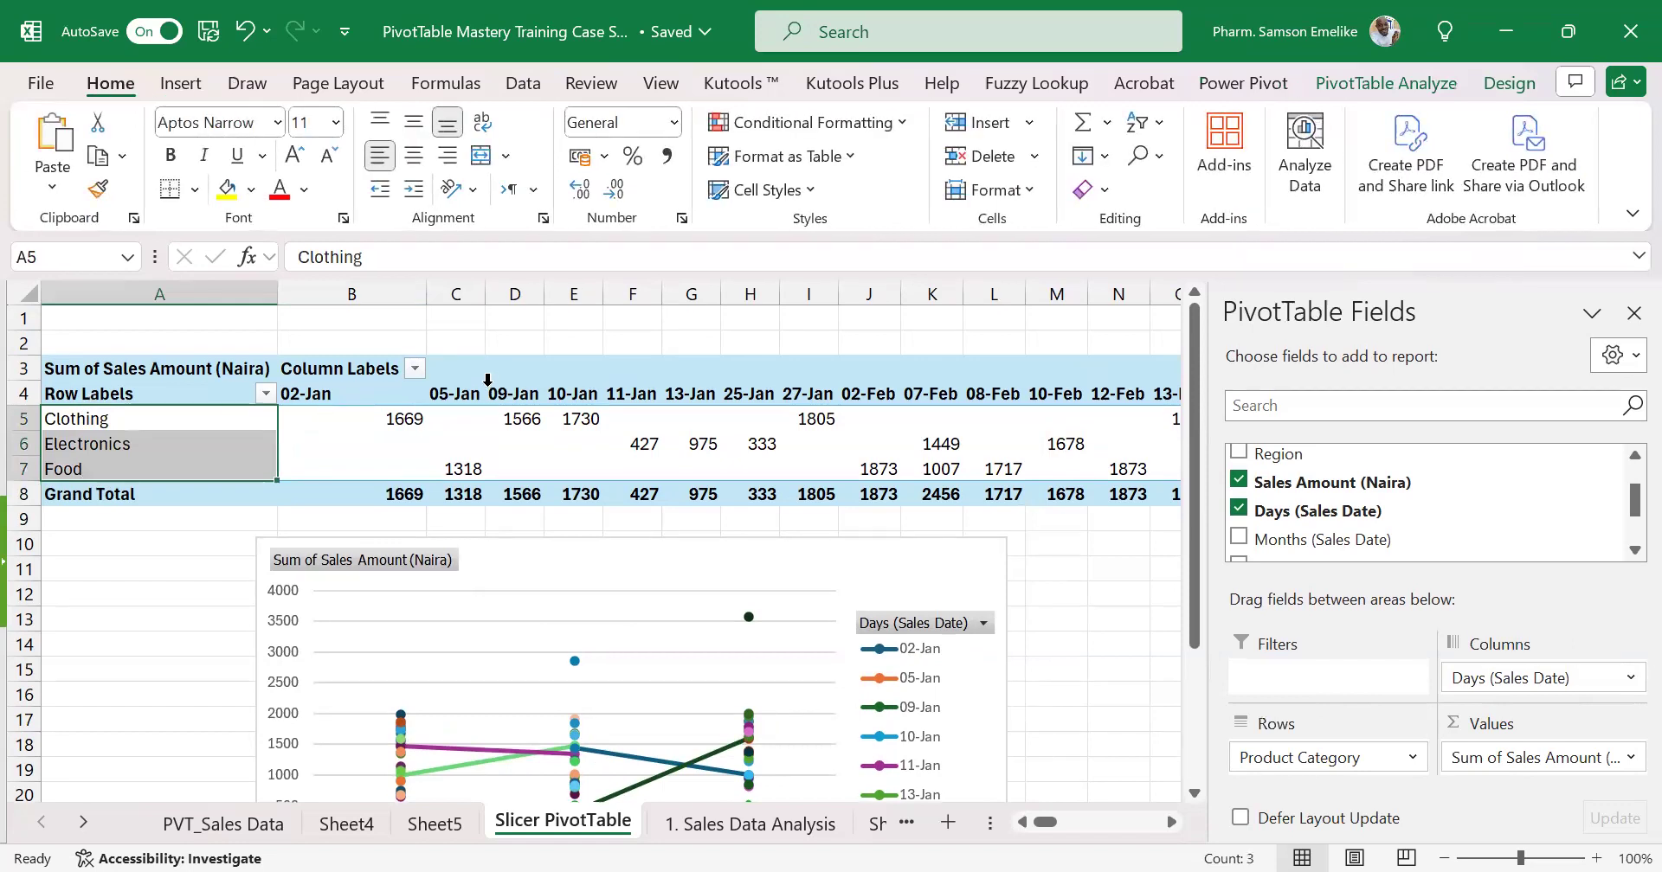
{"action": "left_click_drag", "start_coordinate": [502, 379], "coordinate": [995, 381]}
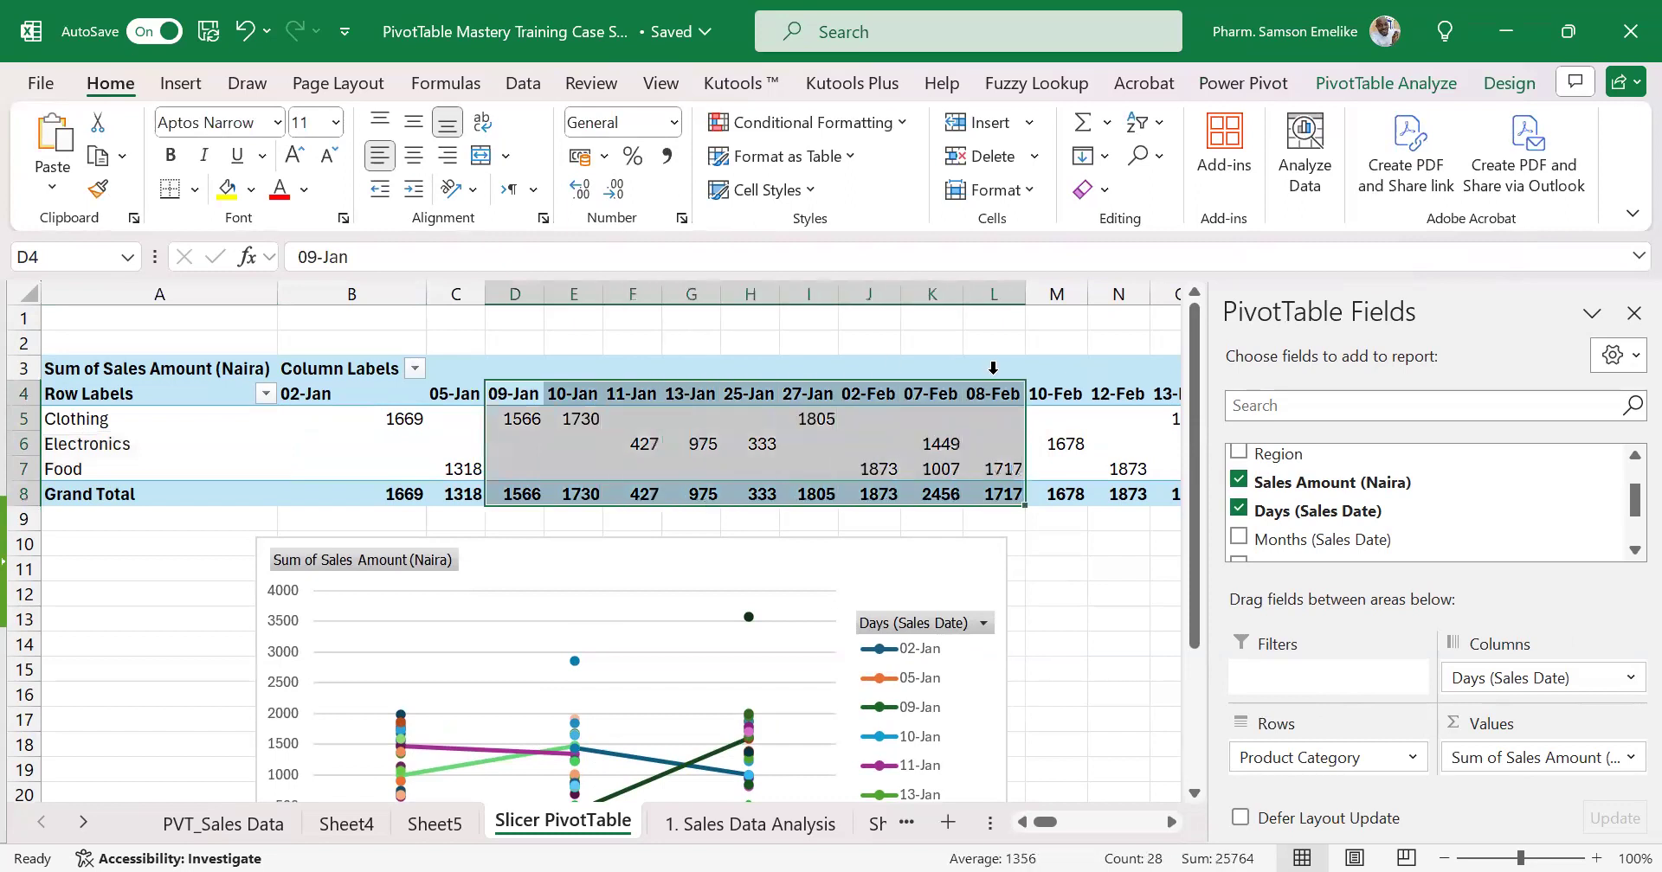
{"action": "left_click", "coordinate": [755, 443]}
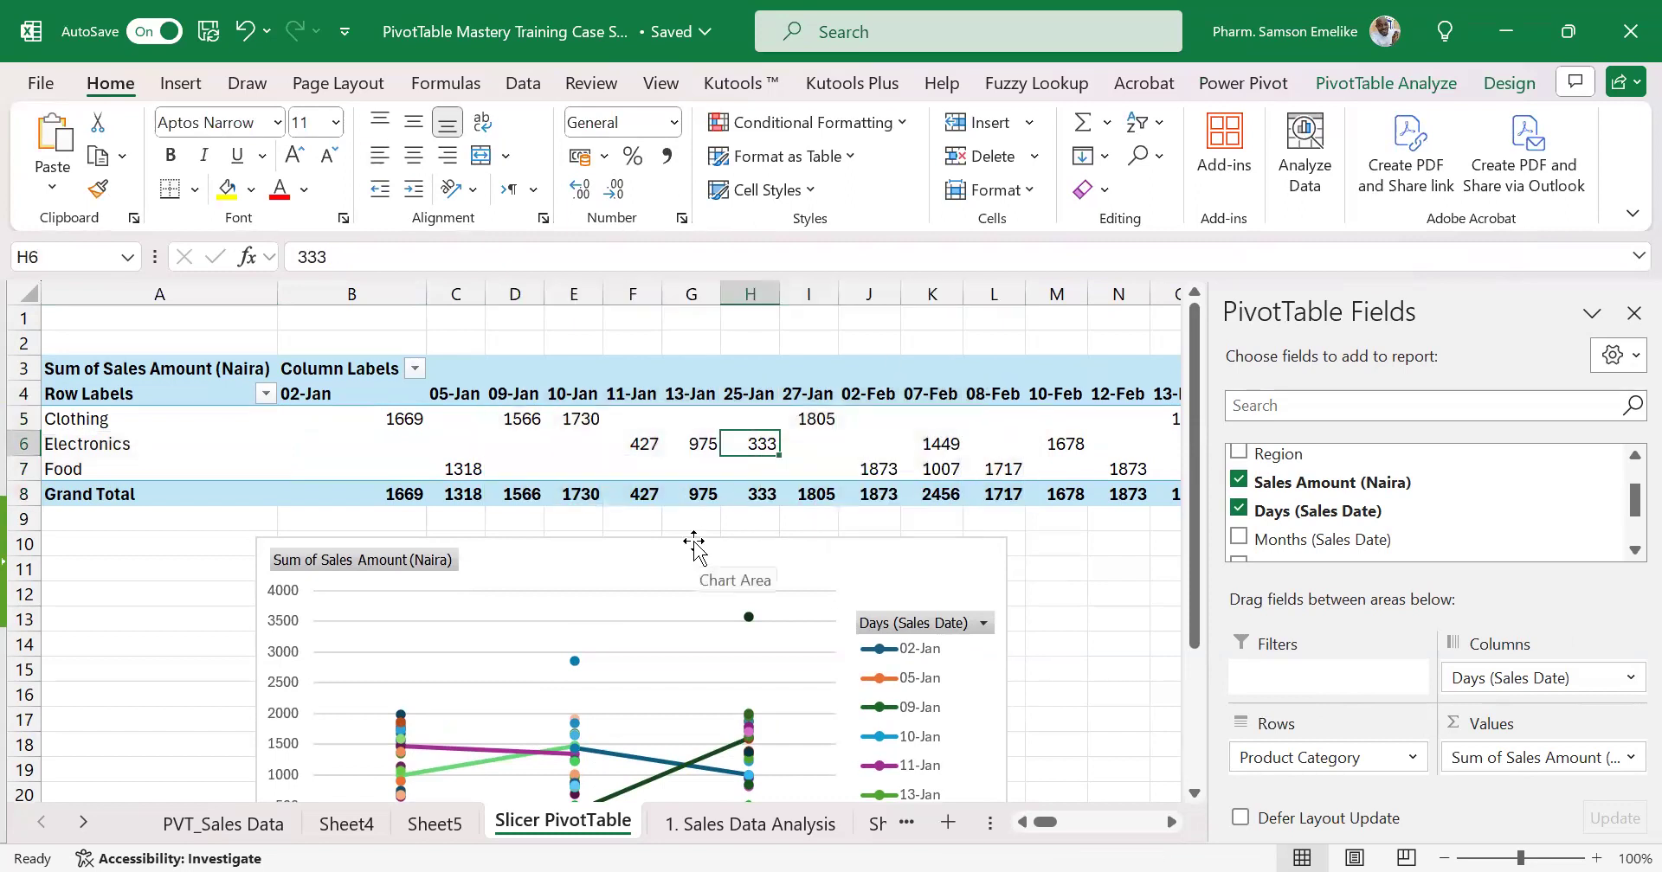
Move the line chart up over the PivotTable and switch its rows and columns so the sales dates form the category axis
{"action": "left_click_drag", "start_coordinate": [694, 541], "coordinate": [740, 373]}
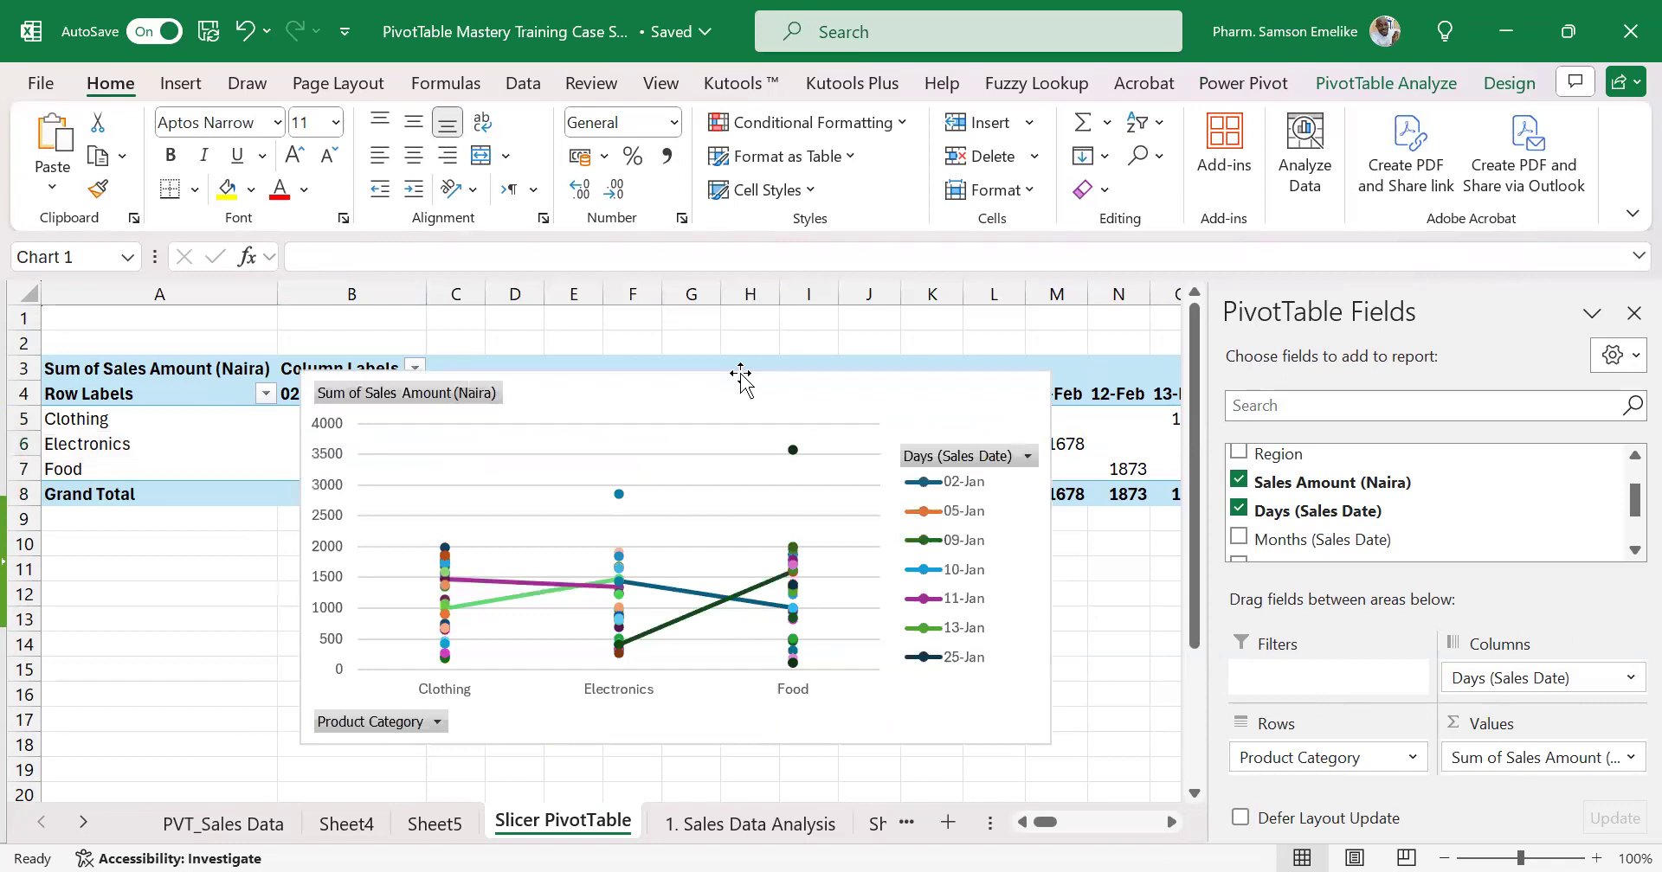
{"action": "right_click", "coordinate": [710, 576]}
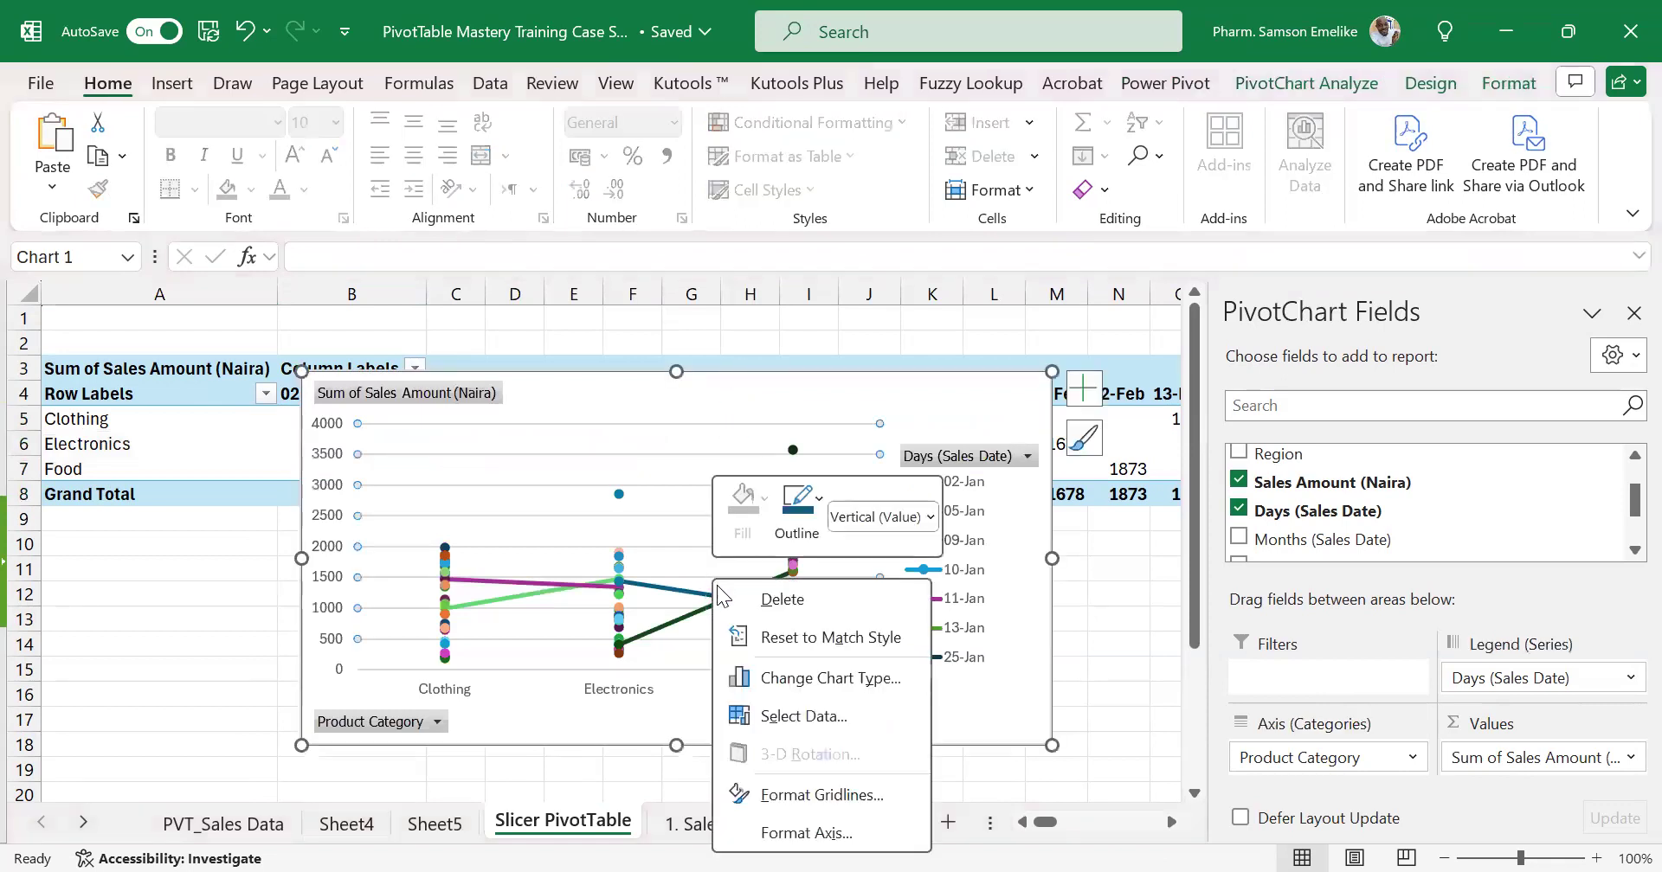
{"action": "left_click", "coordinate": [805, 717]}
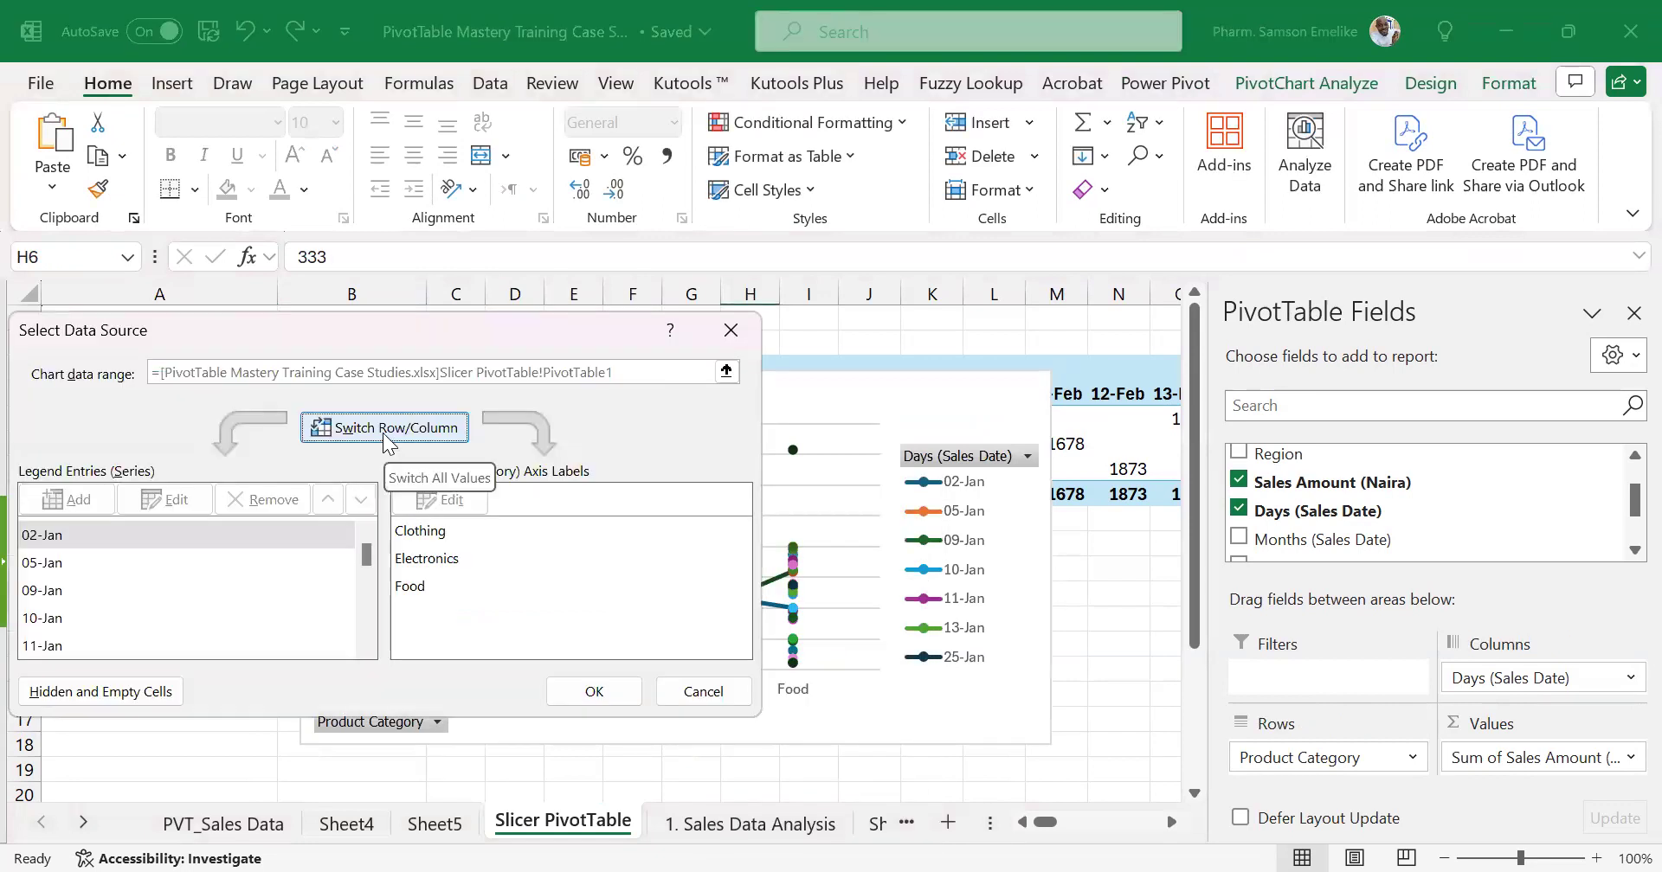
{"action": "left_click", "coordinate": [386, 433]}
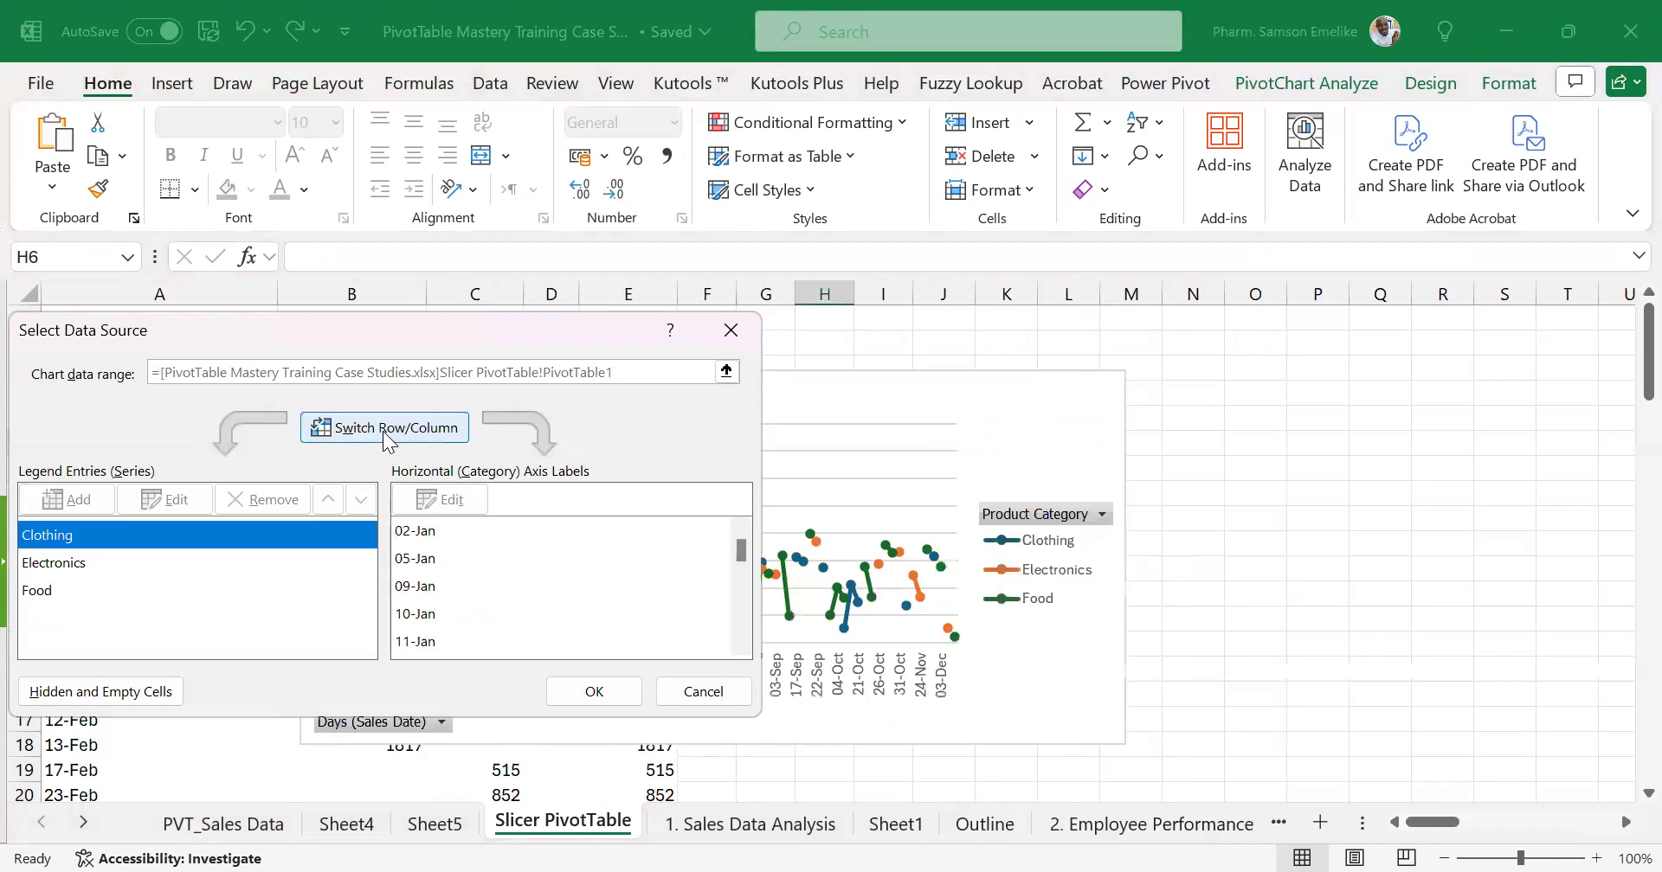
{"action": "left_click", "coordinate": [595, 693]}
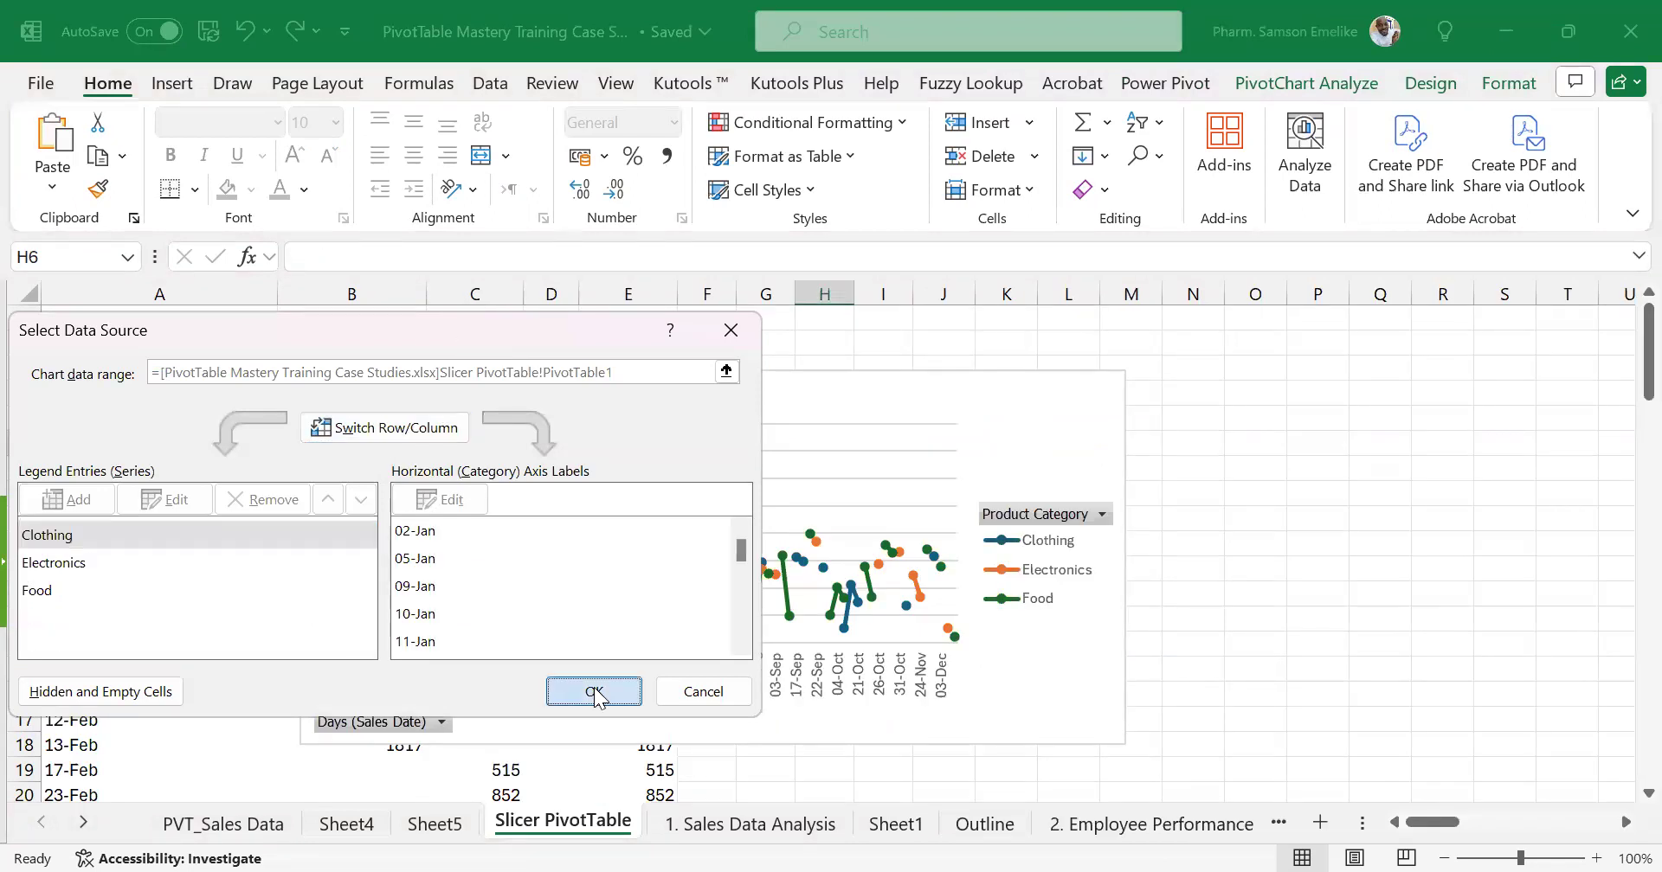
Widen the line chart in both directions, reduce its height and shift it slightly below the PivotTable's column header row
{"action": "left_click_drag", "start_coordinate": [1124, 560], "coordinate": [1202, 593]}
{"action": "left_click_drag", "start_coordinate": [301, 560], "coordinate": [165, 539]}
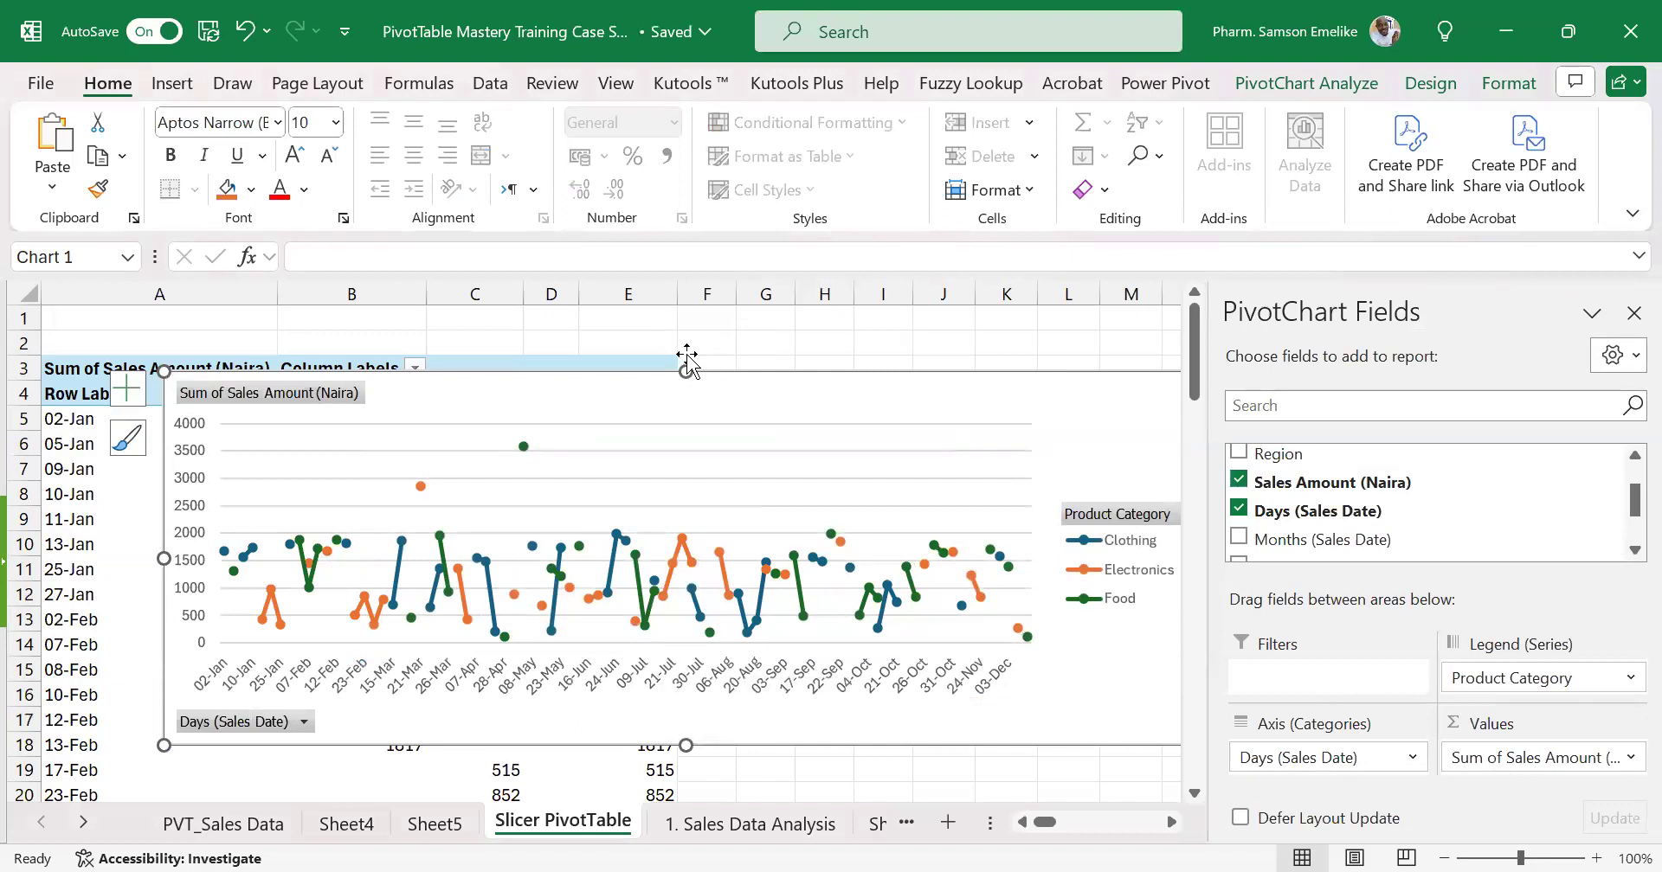
{"action": "left_click_drag", "start_coordinate": [686, 745], "coordinate": [688, 632]}
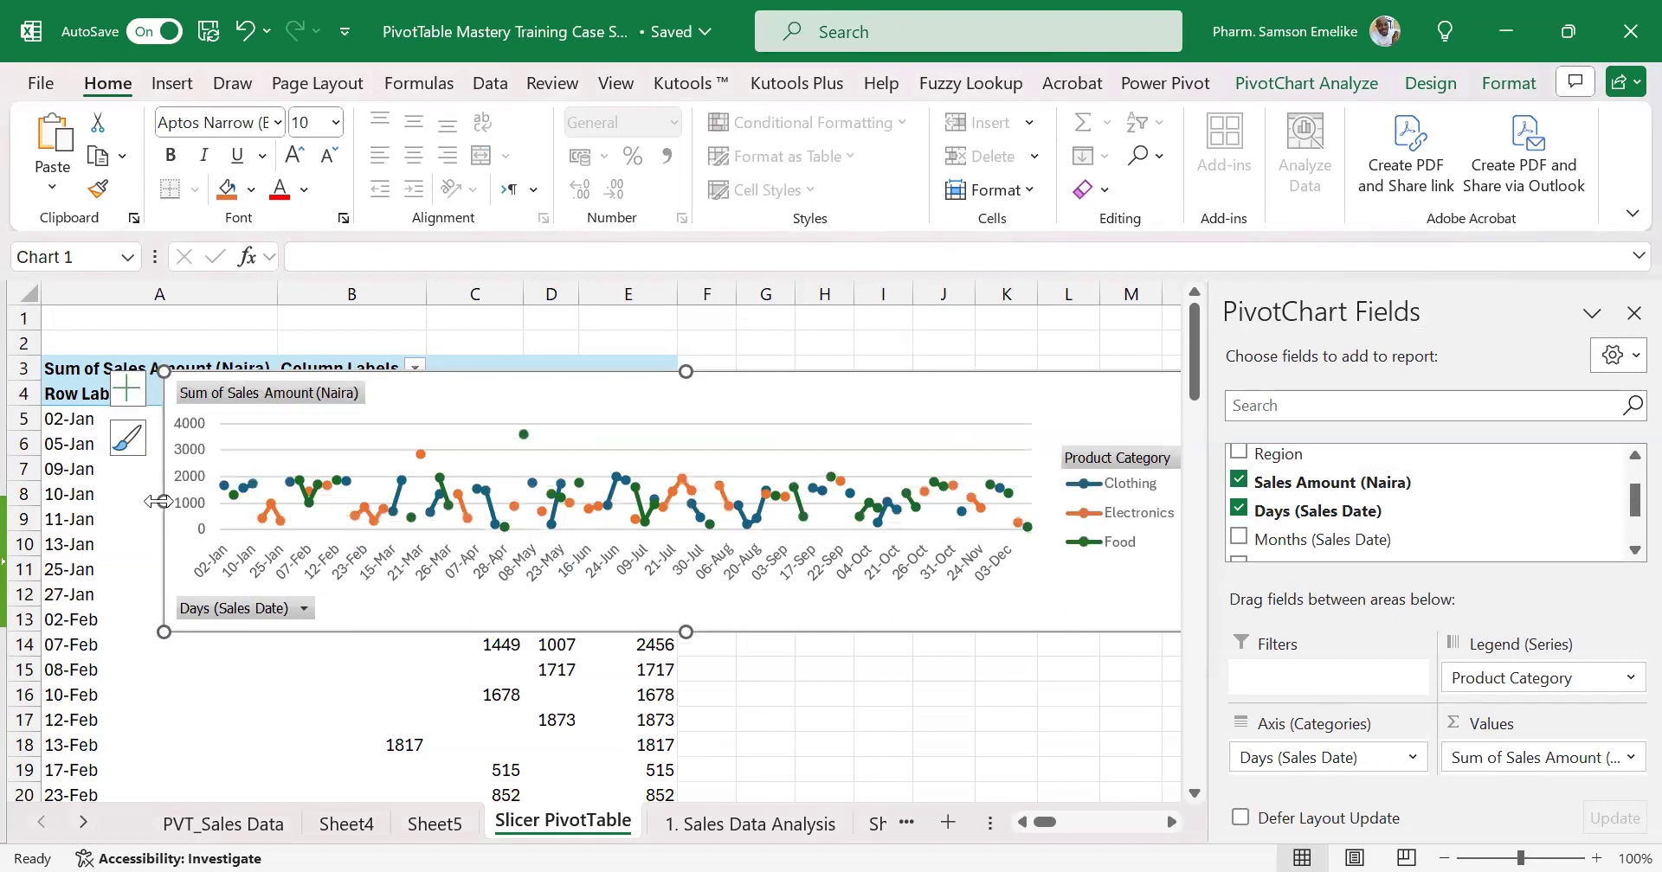
{"action": "left_click_drag", "start_coordinate": [164, 501], "coordinate": [67, 501]}
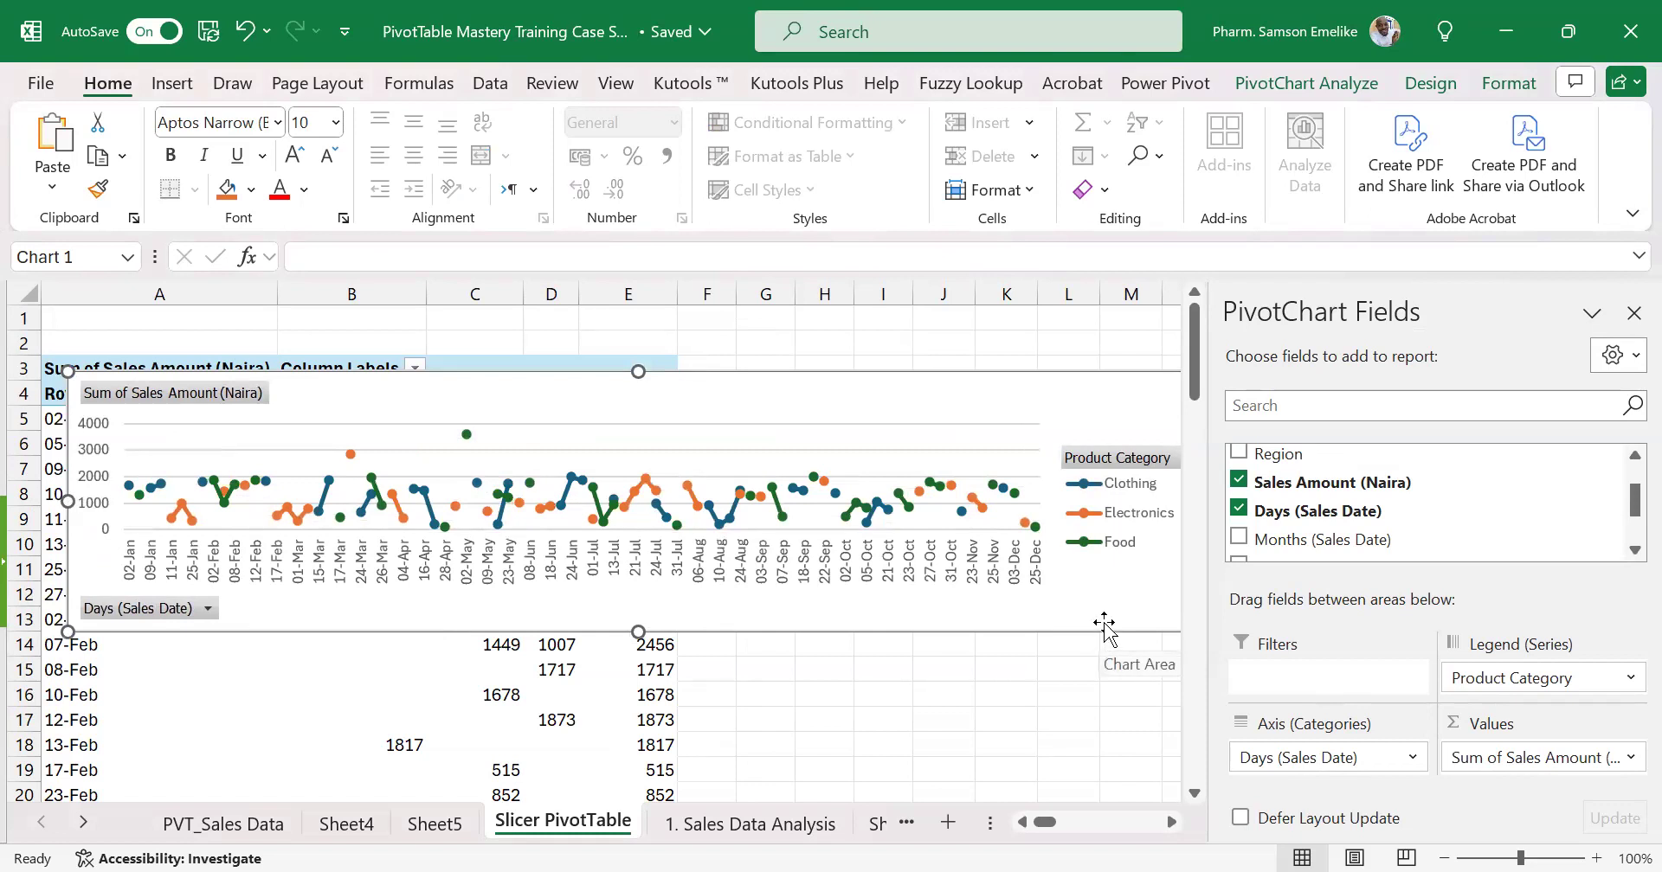
{"action": "left_click_drag", "start_coordinate": [813, 629], "coordinate": [789, 641]}
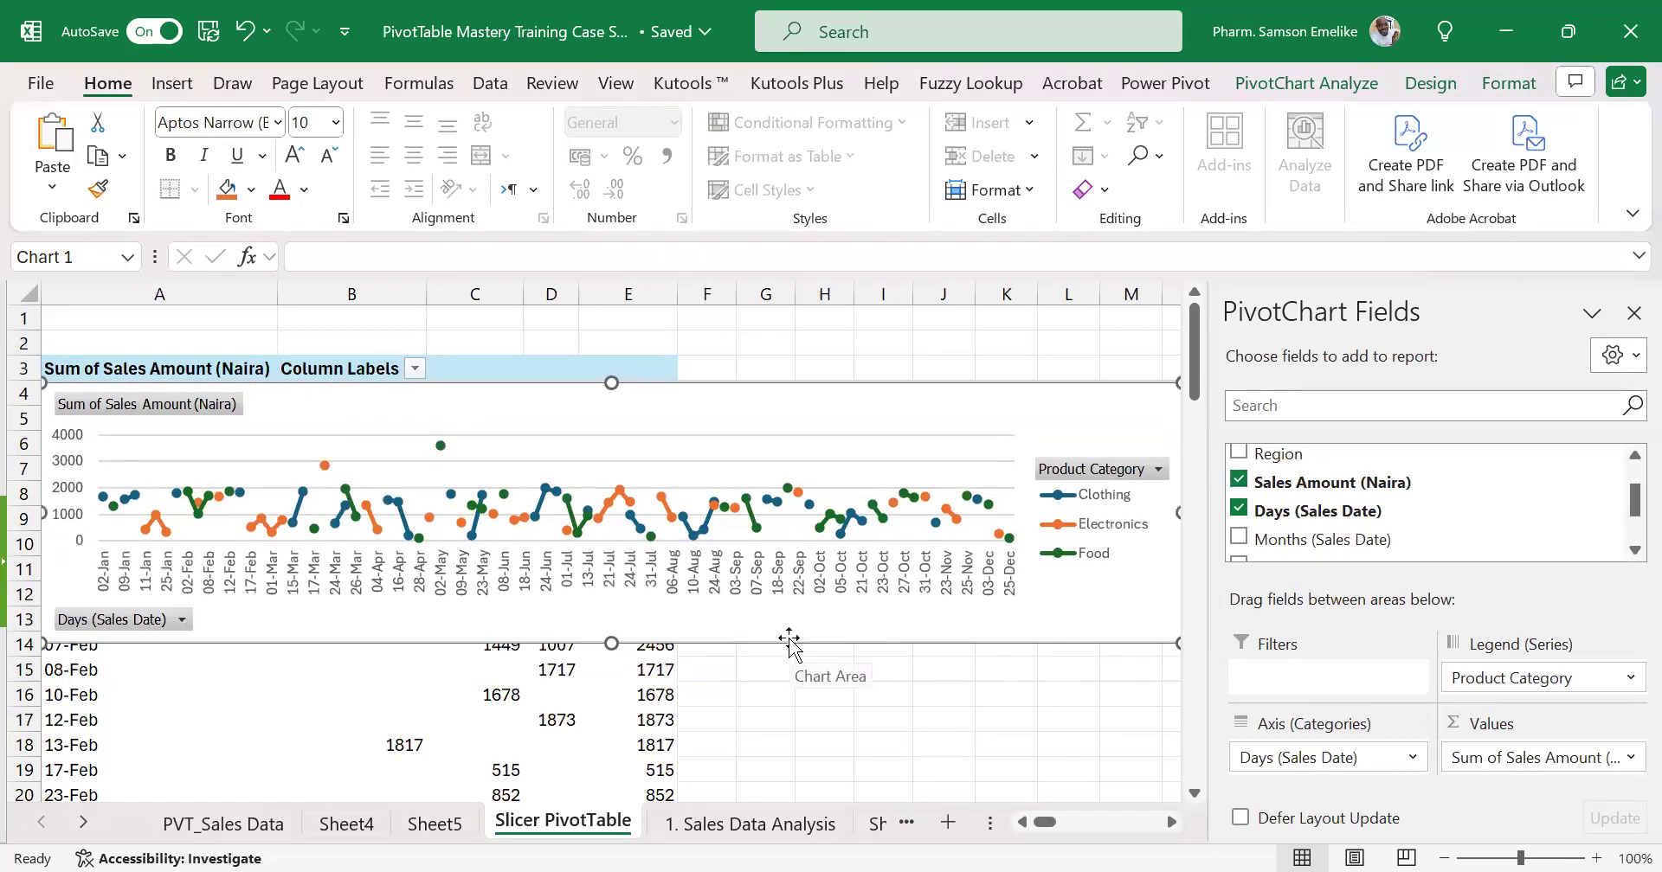
Cut the line chart from the PivotTable sheet and add a new sheet named slicer_Dashboard
{"action": "key", "text": "Delete"}
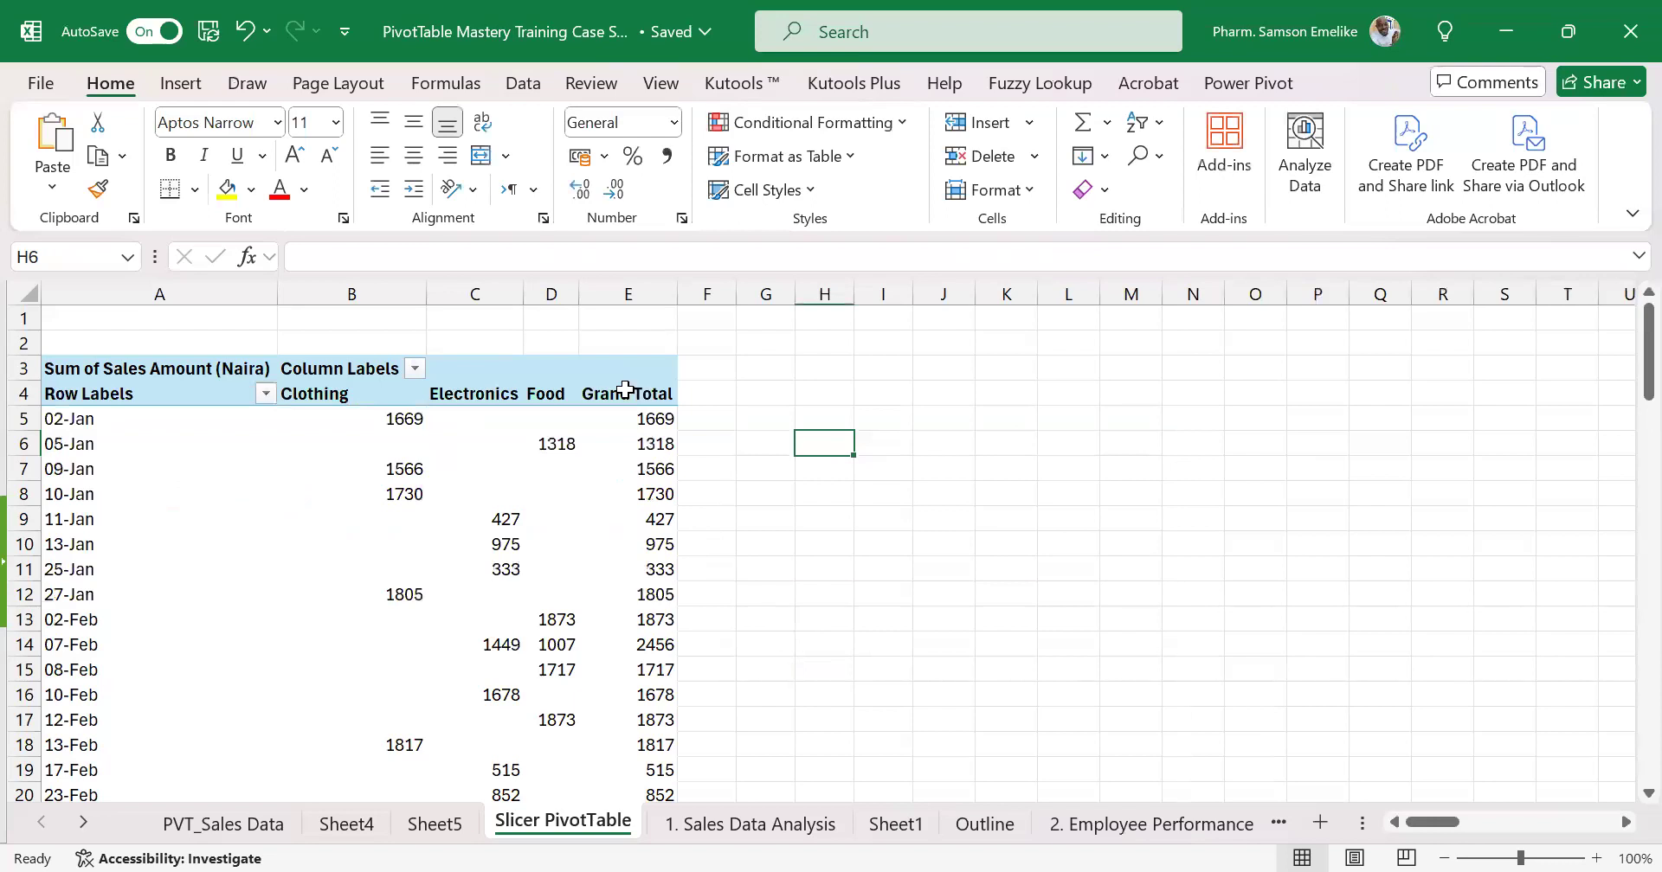
{"action": "left_click", "coordinate": [1319, 822]}
{"action": "double_click", "coordinate": [709, 822]}
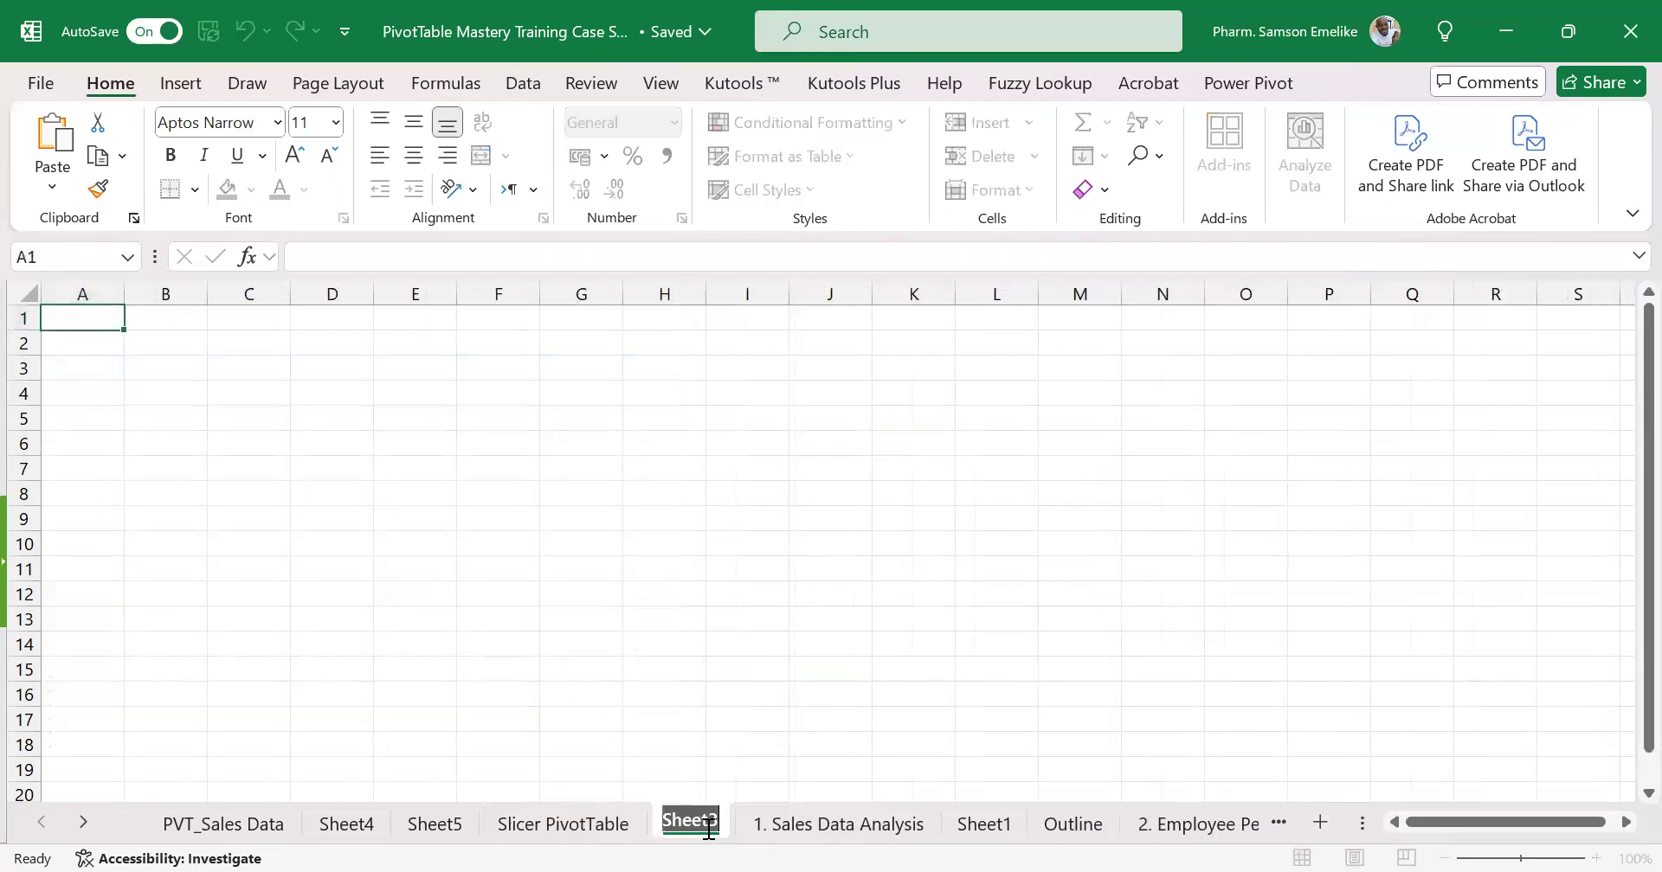
{"action": "type", "text": "slicer"}
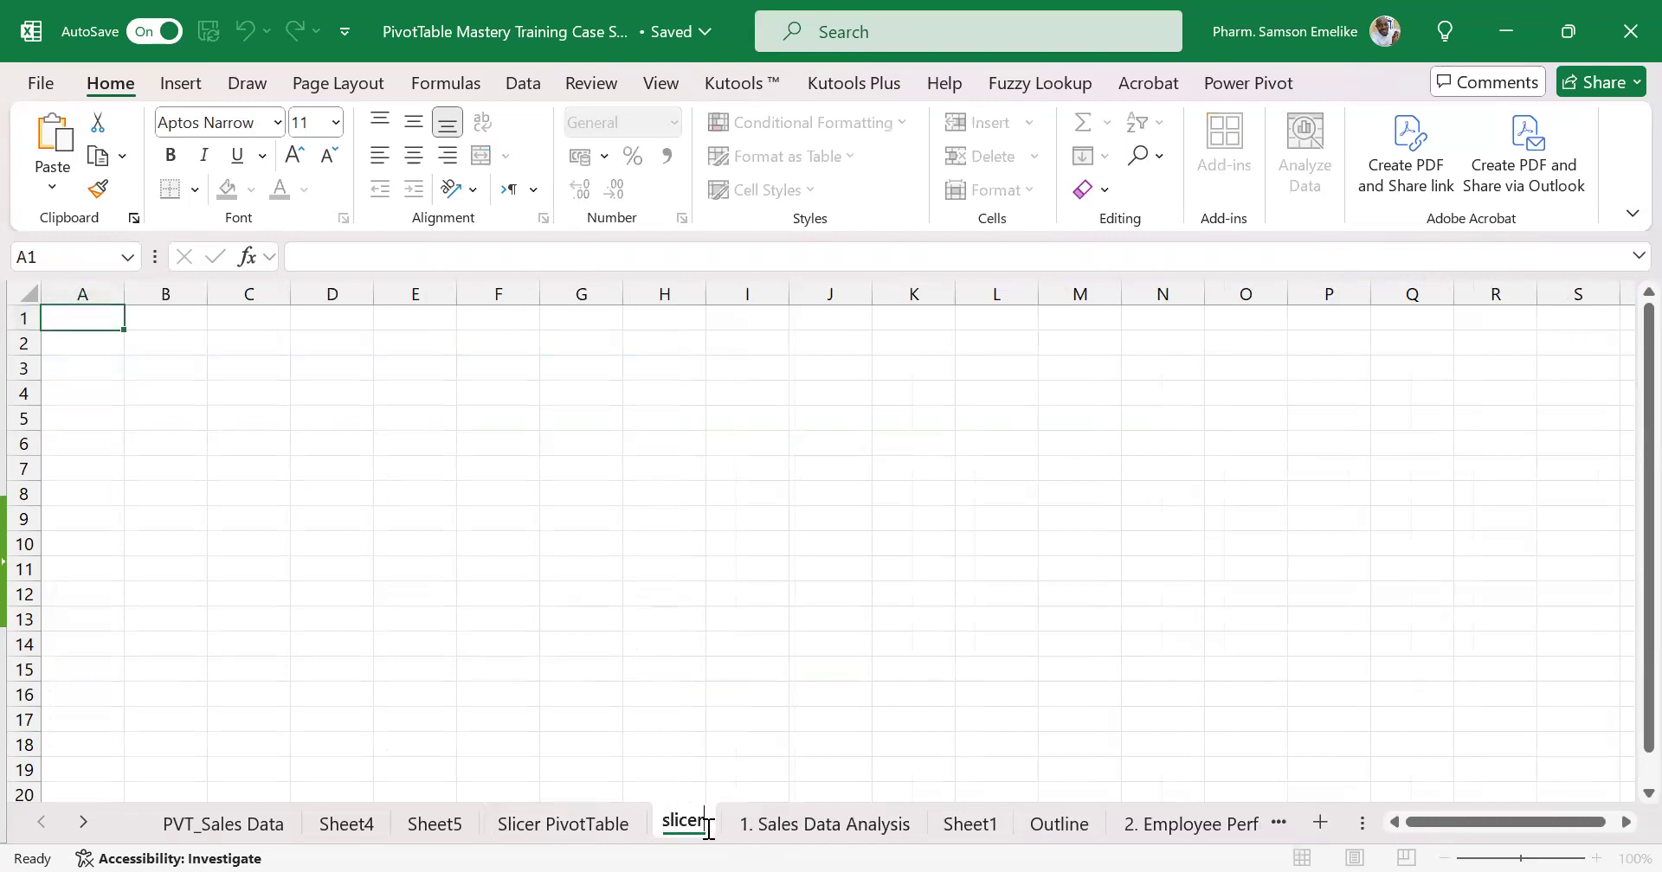
{"action": "type", "text": " Dashb"}
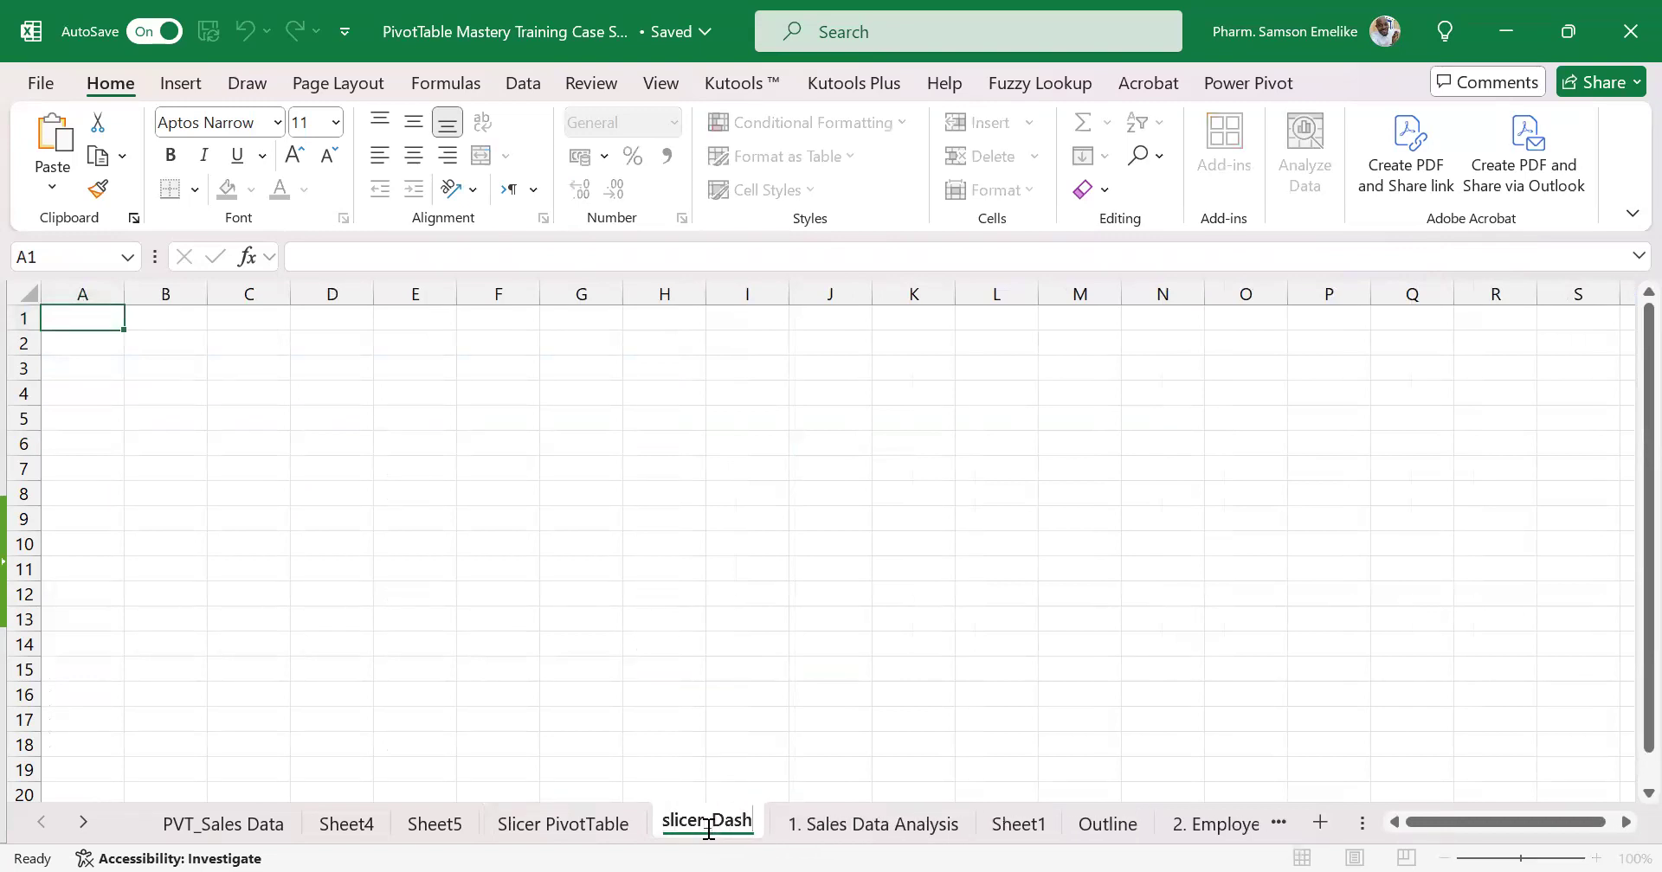
{"action": "type", "text": "oard"}
{"action": "key", "text": "Return"}
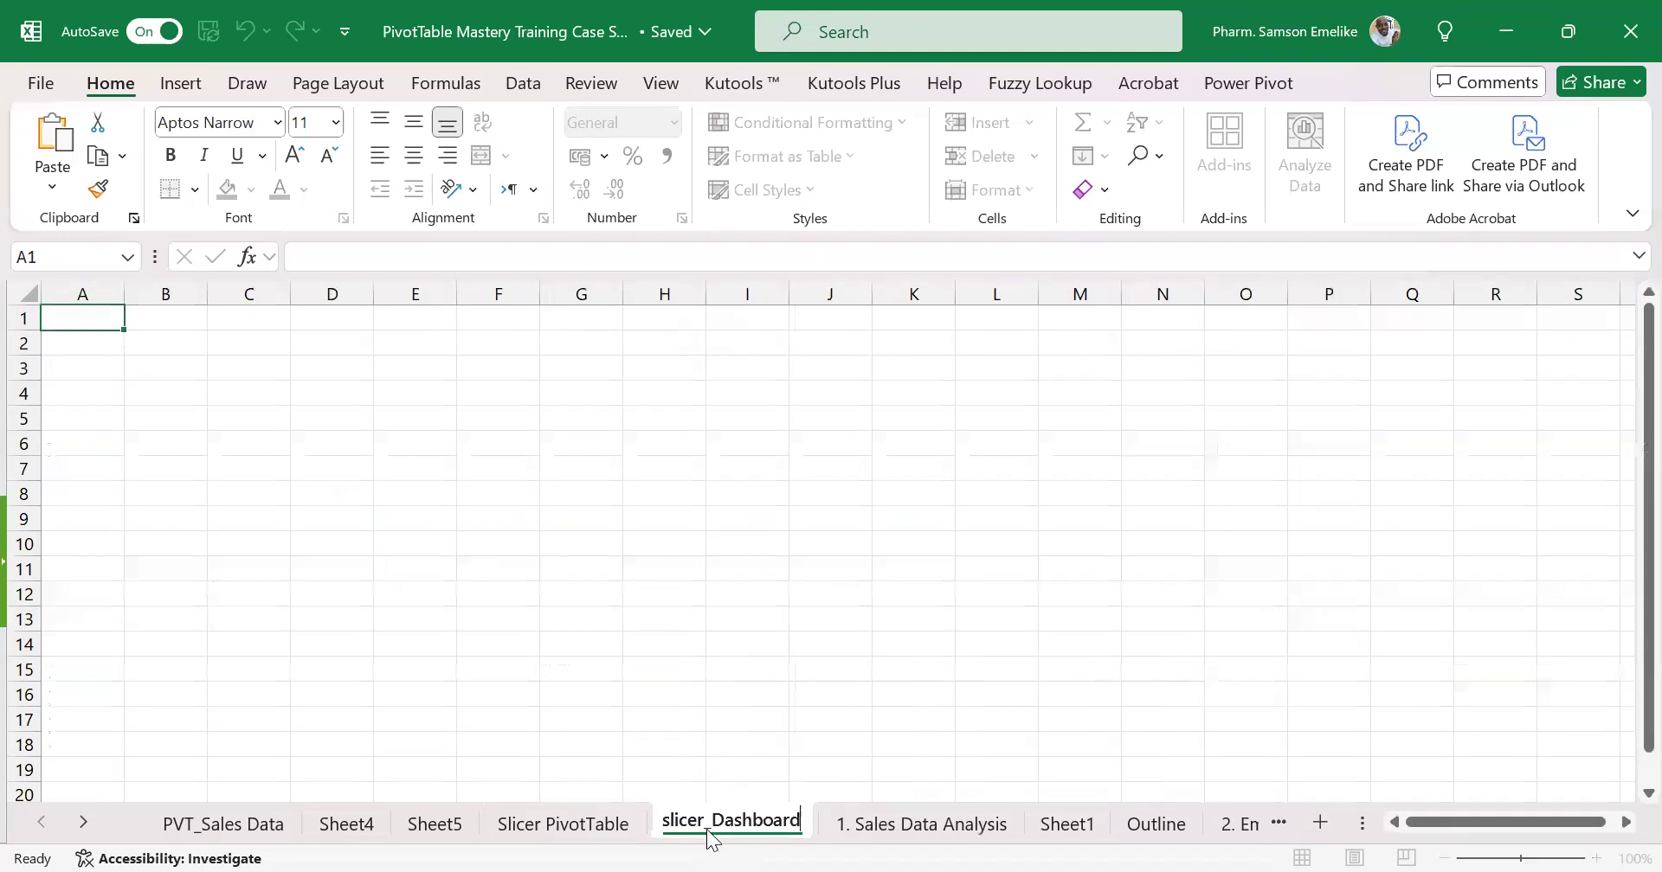
Paste the line chart into the slicer_Dashboard sheet and enlarge it to reach about column P and row 14
{"action": "key", "text": "ctrl+v"}
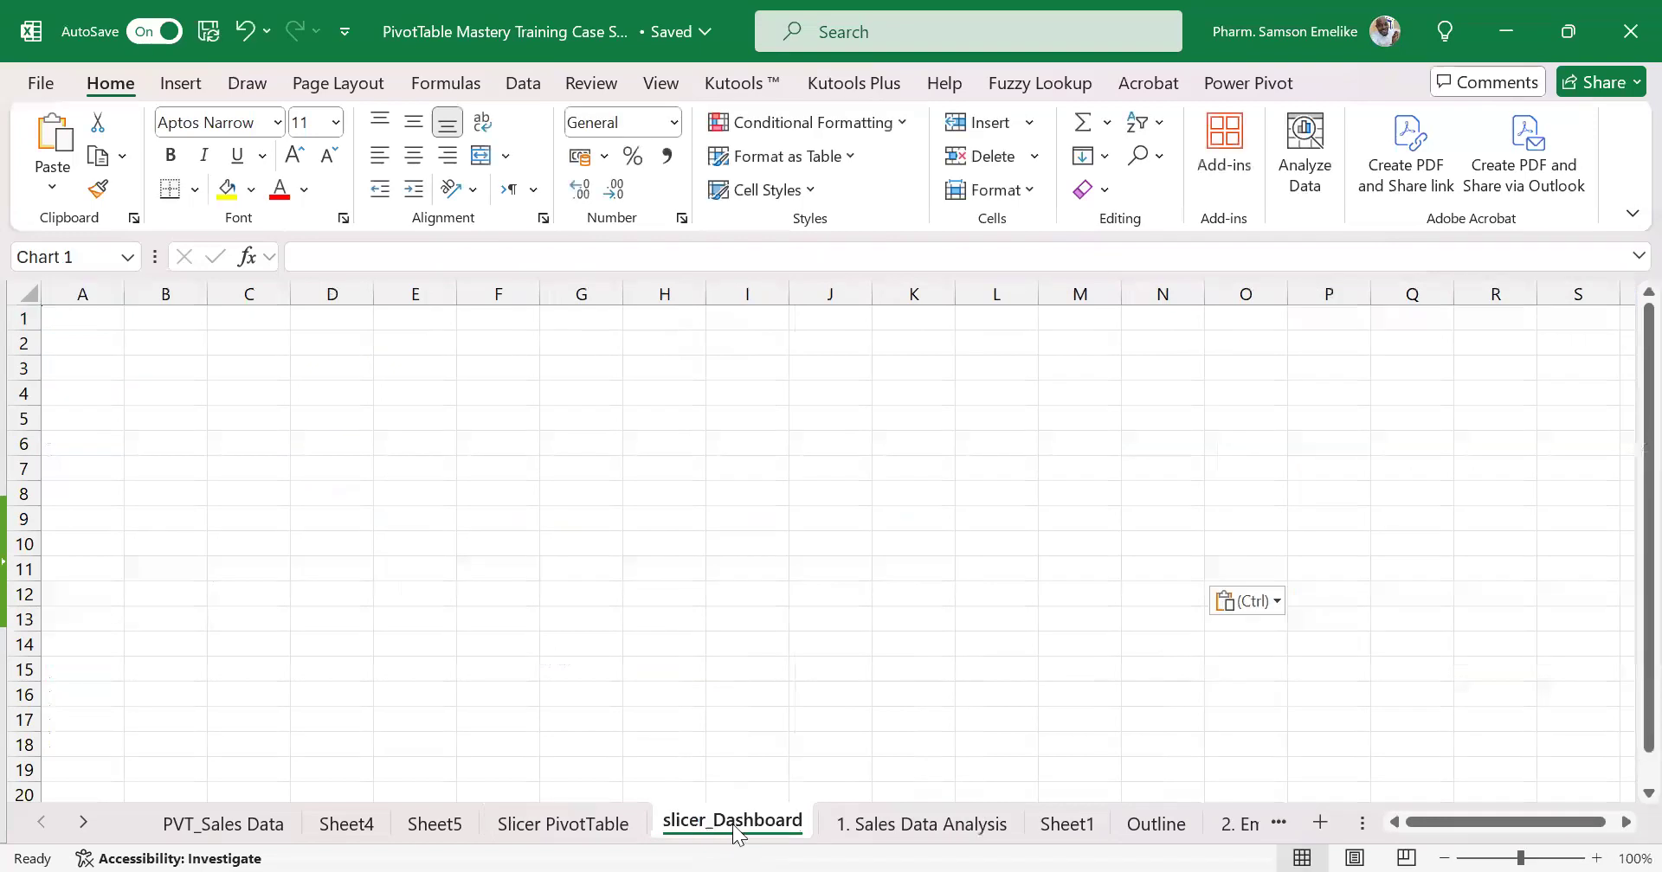
{"action": "left_click", "coordinate": [838, 665]}
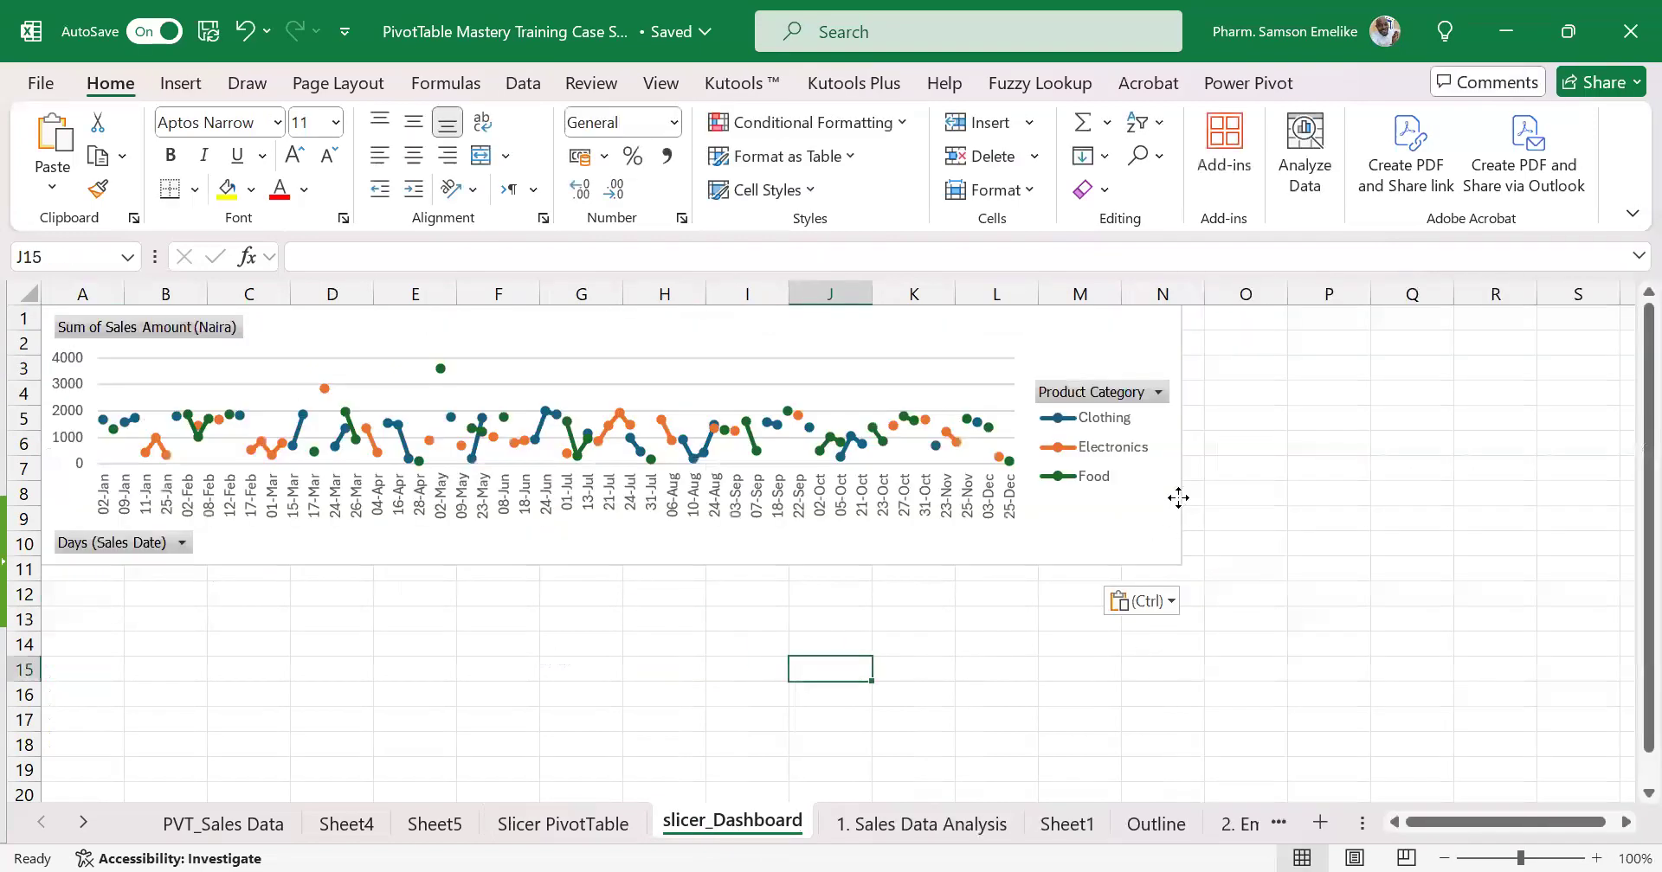
{"action": "left_click", "coordinate": [1094, 542]}
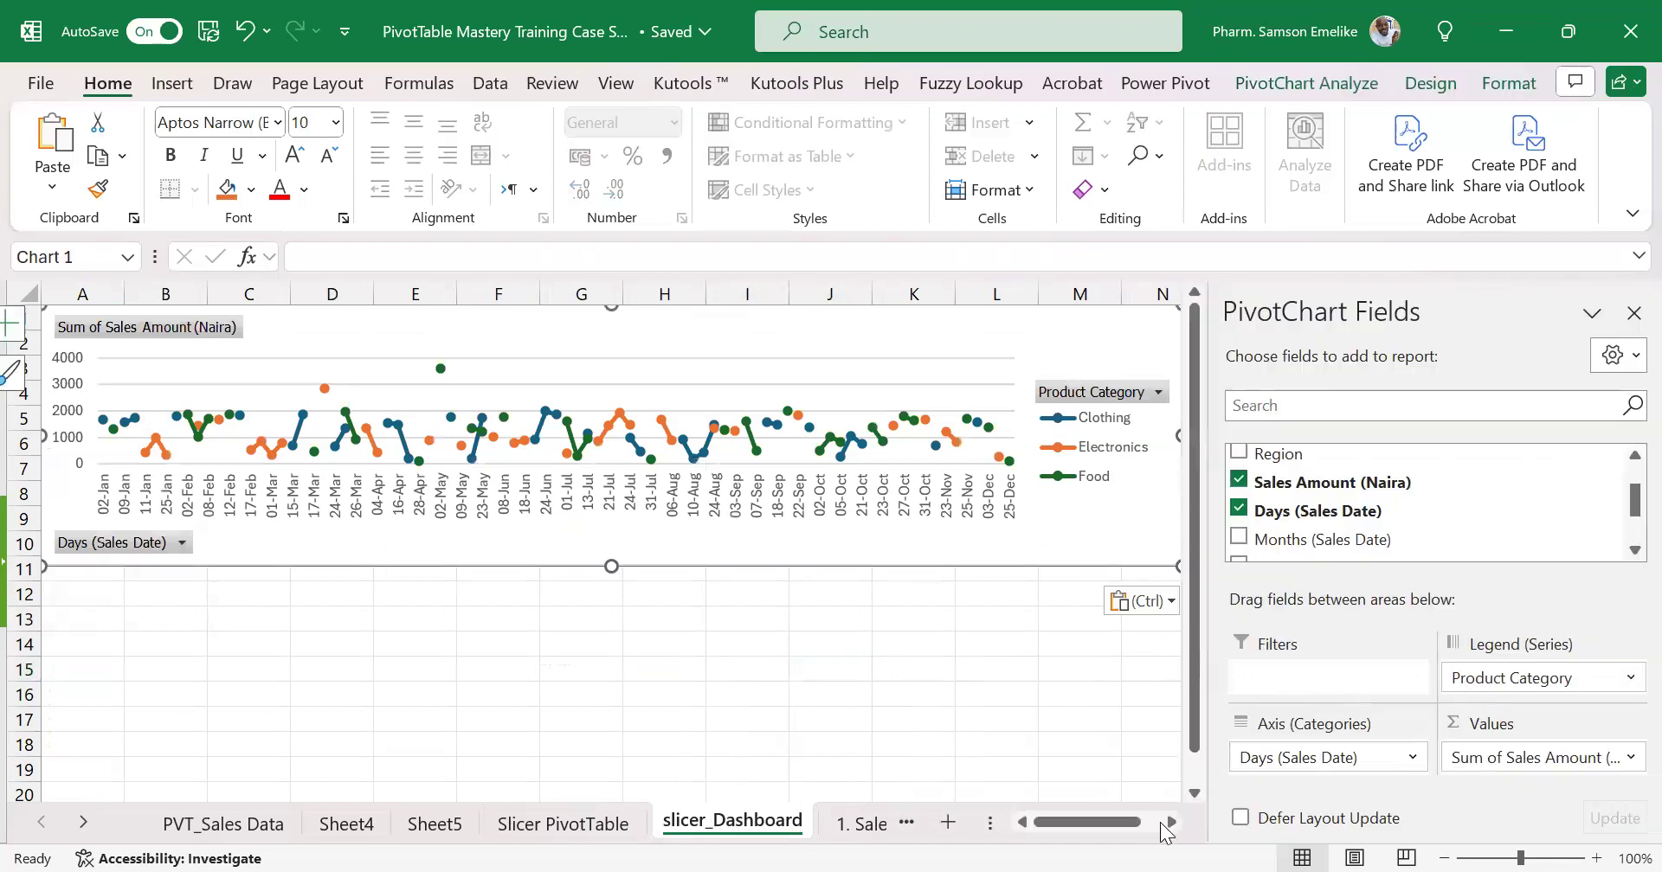
{"action": "left_click", "coordinate": [1169, 823]}
{"action": "left_click", "coordinate": [1169, 824]}
{"action": "left_click_drag", "start_coordinate": [1016, 436], "coordinate": [1155, 511]}
{"action": "left_click_drag", "start_coordinate": [1112, 822], "coordinate": [999, 803]}
{"action": "left_click_drag", "start_coordinate": [680, 566], "coordinate": [689, 649]}
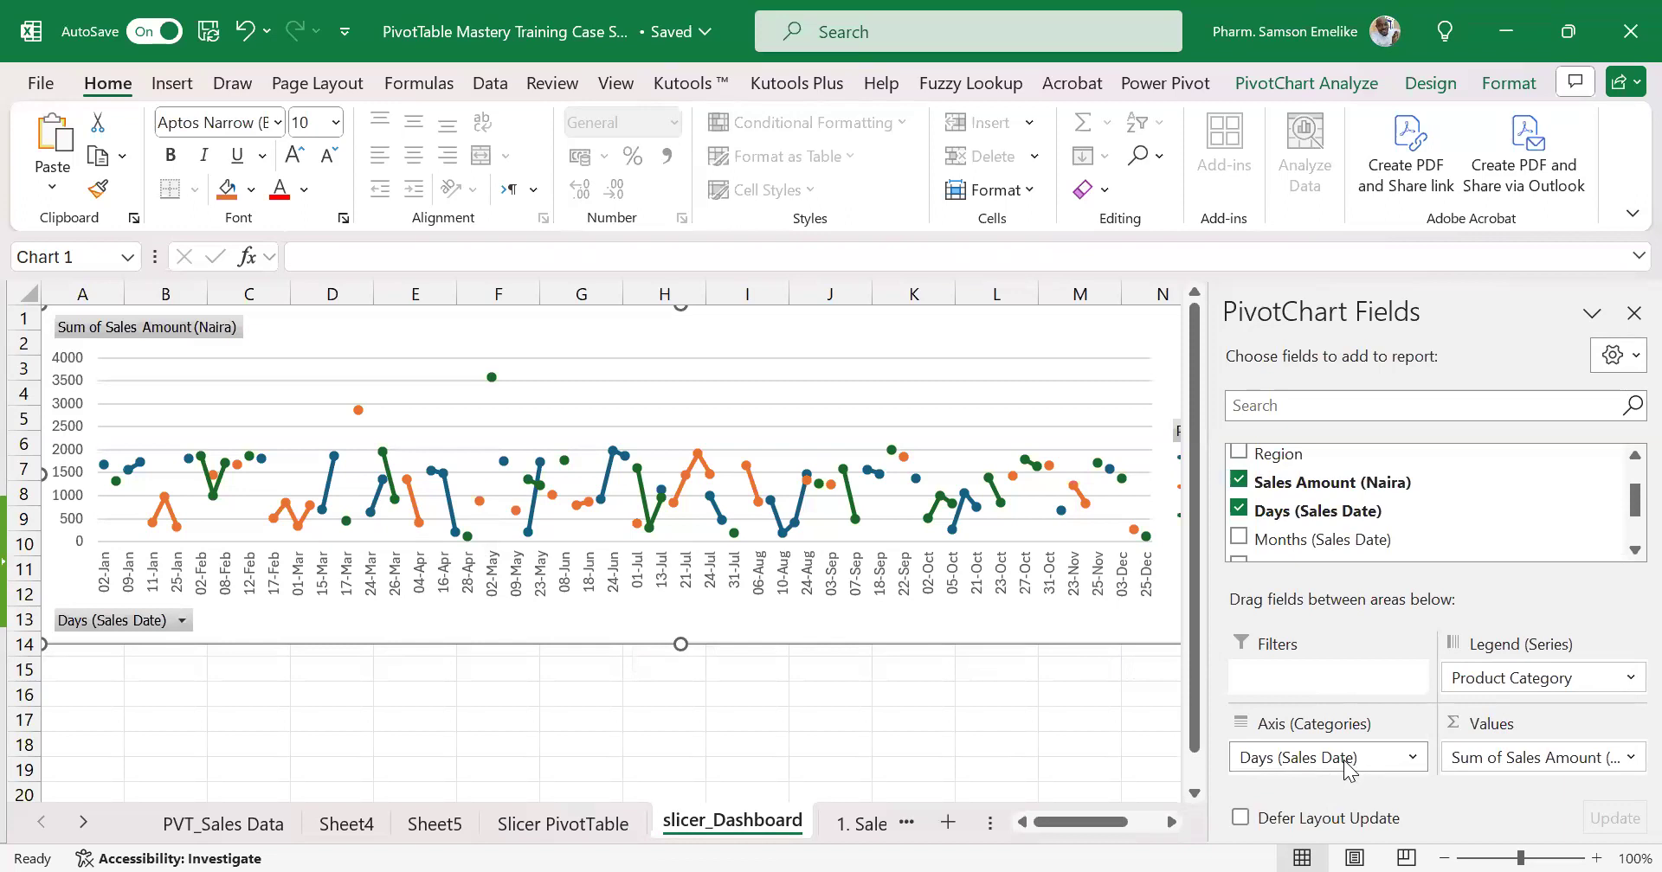
Replace Days (Sales Date) with Months (Sales Date) as the line chart's category axis field
{"action": "left_click_drag", "start_coordinate": [1344, 761], "coordinate": [1060, 766]}
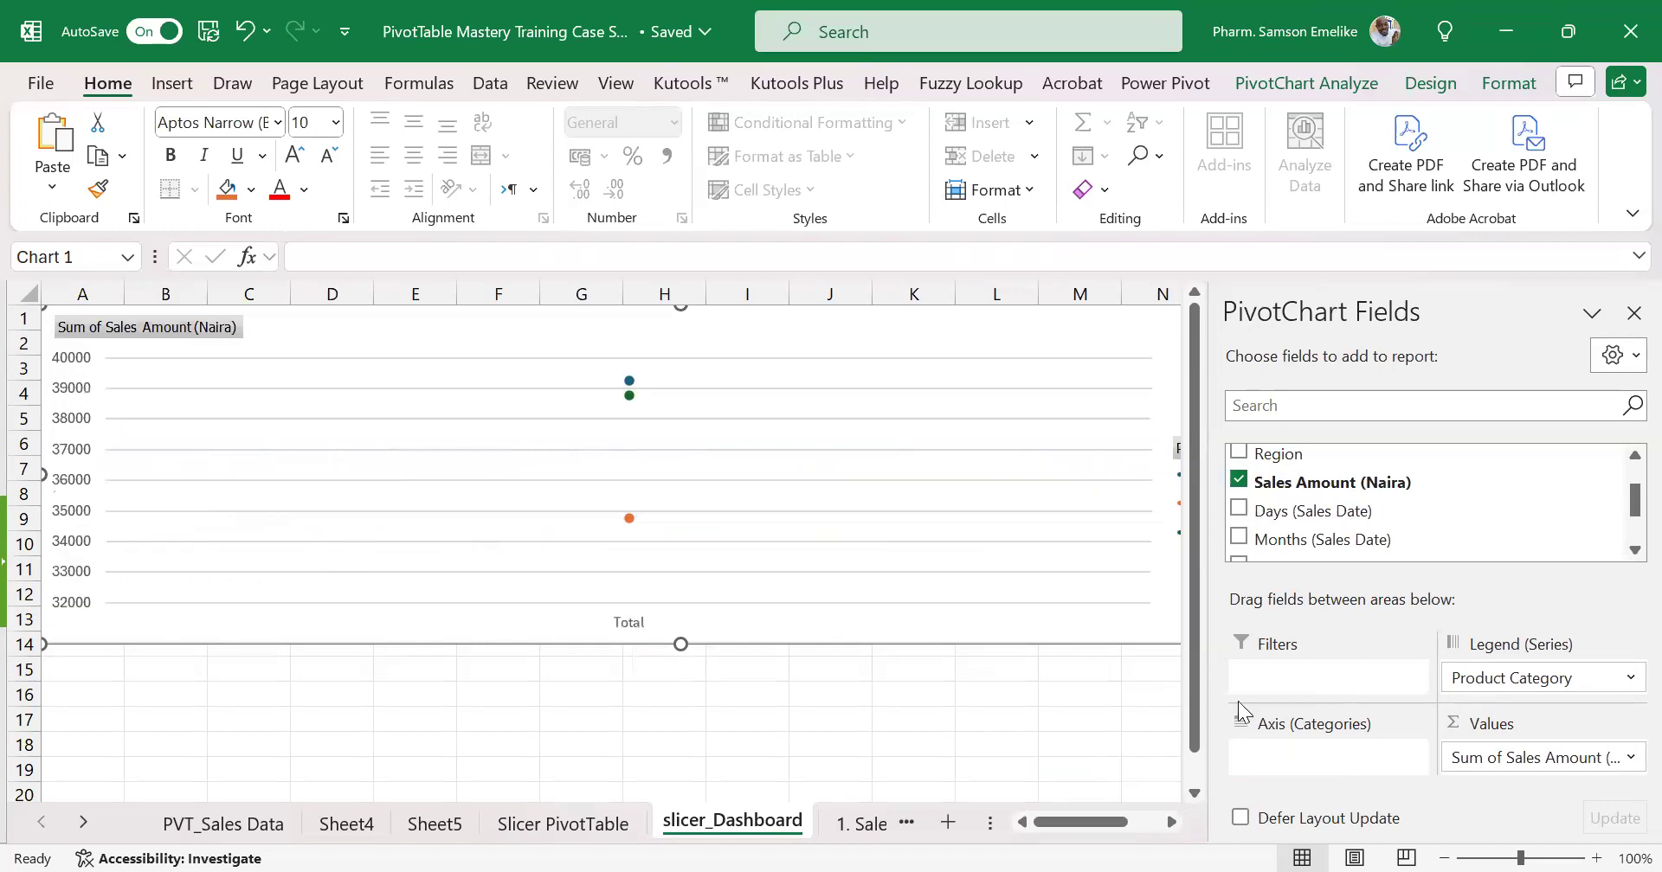
{"action": "left_click_drag", "start_coordinate": [1307, 545], "coordinate": [1332, 758]}
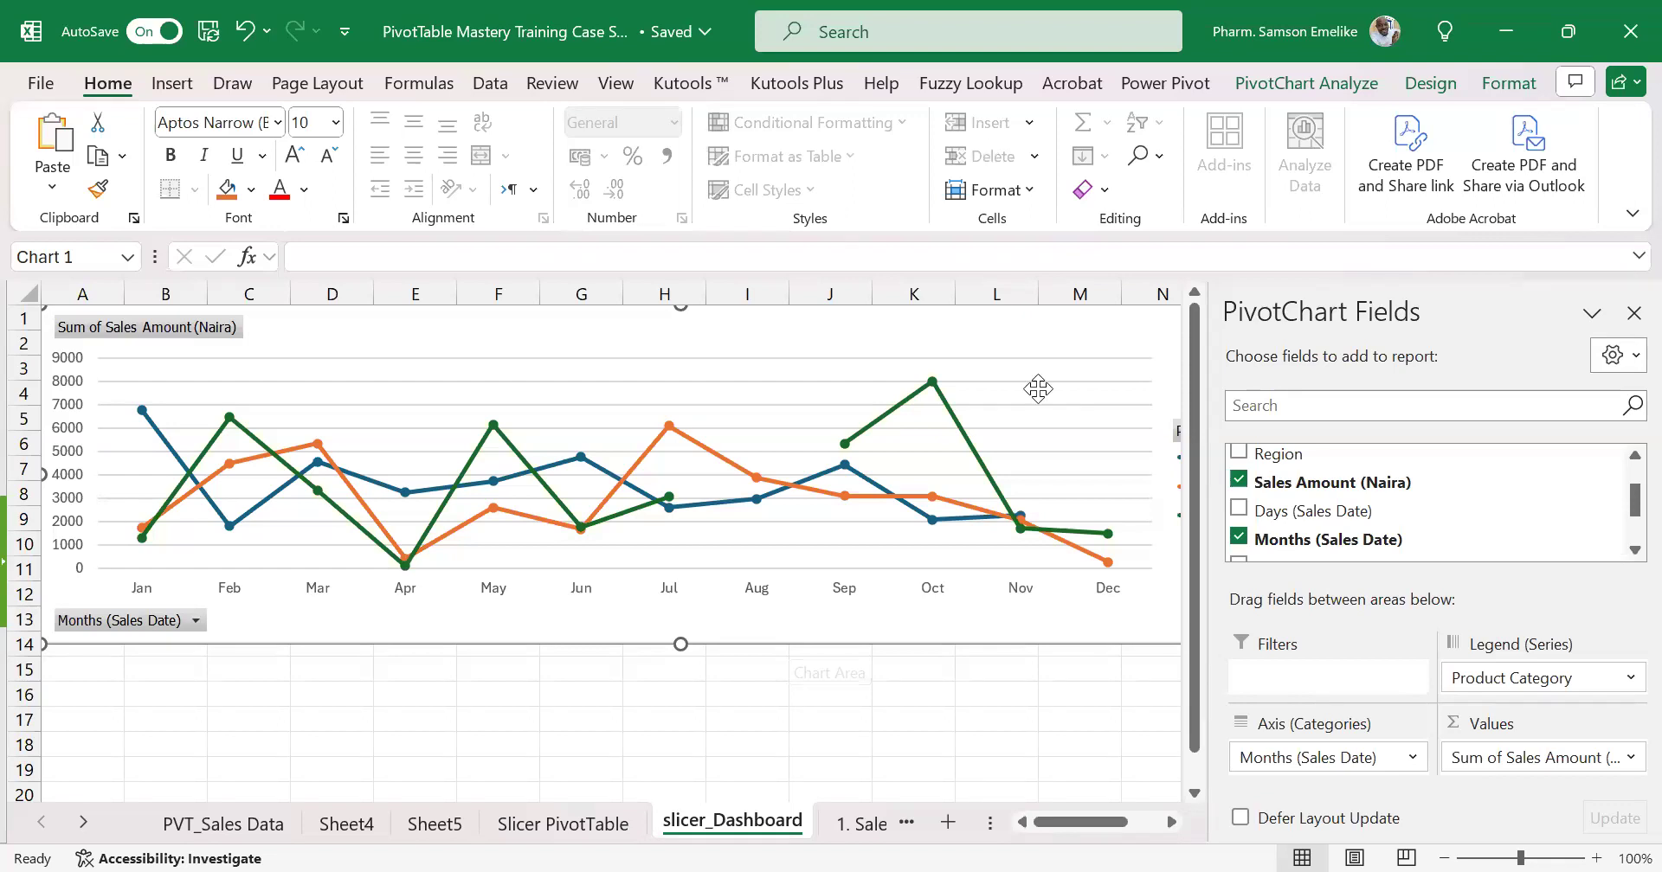
Insert a Region slicer for the line chart, shorten it to 6.05 cm high and place it just beside the chart
{"action": "left_click", "coordinate": [1314, 83]}
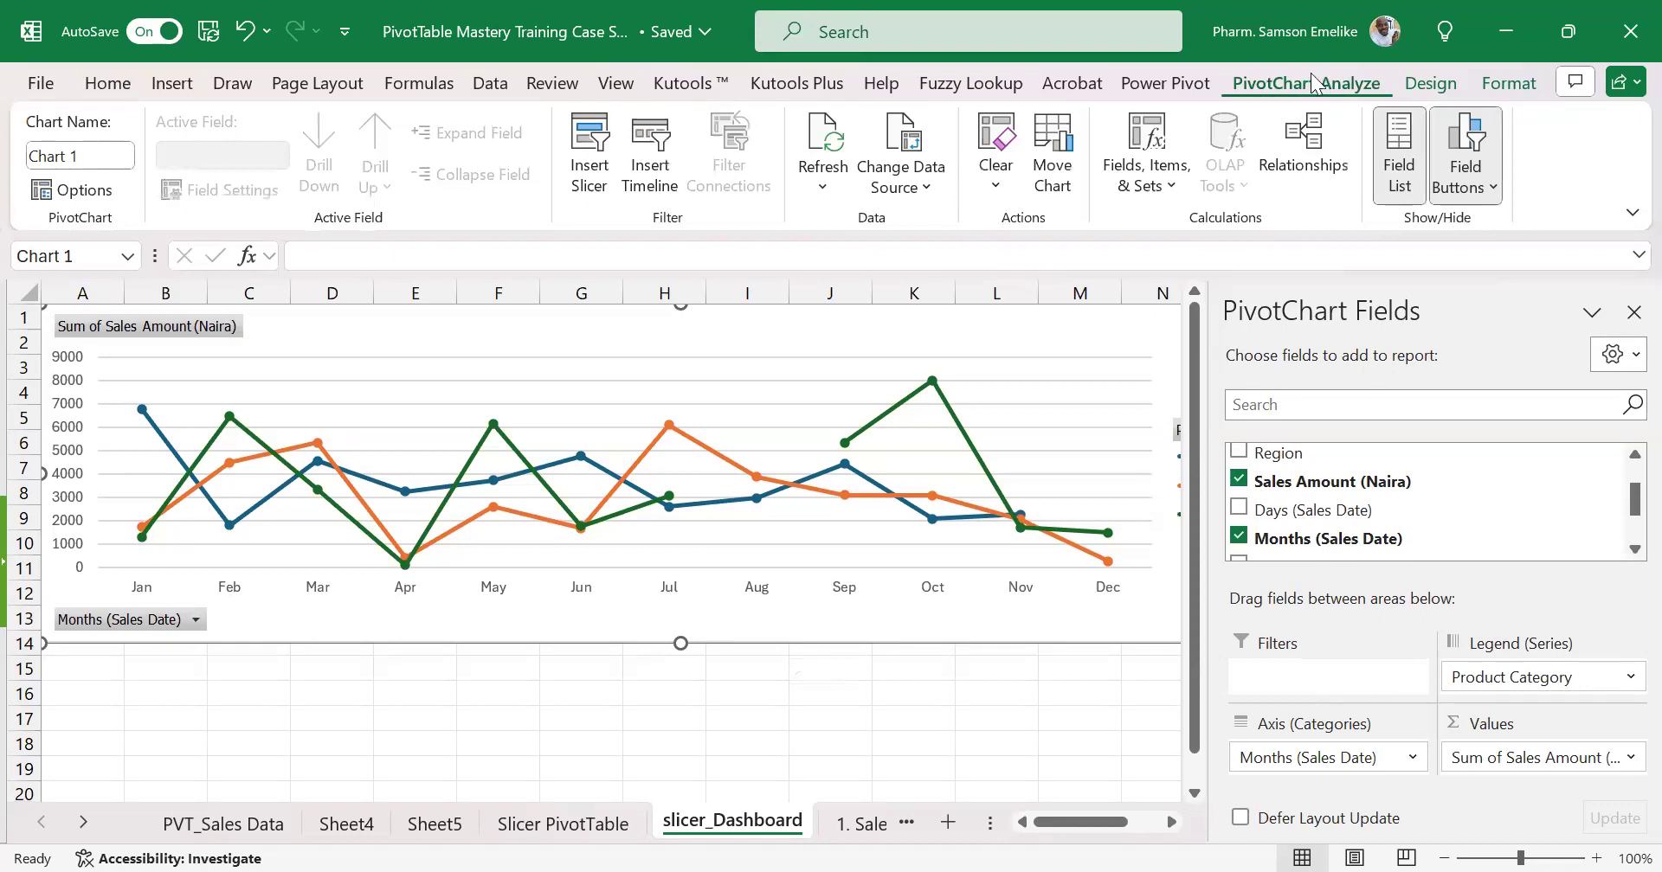
{"action": "left_click", "coordinate": [591, 145]}
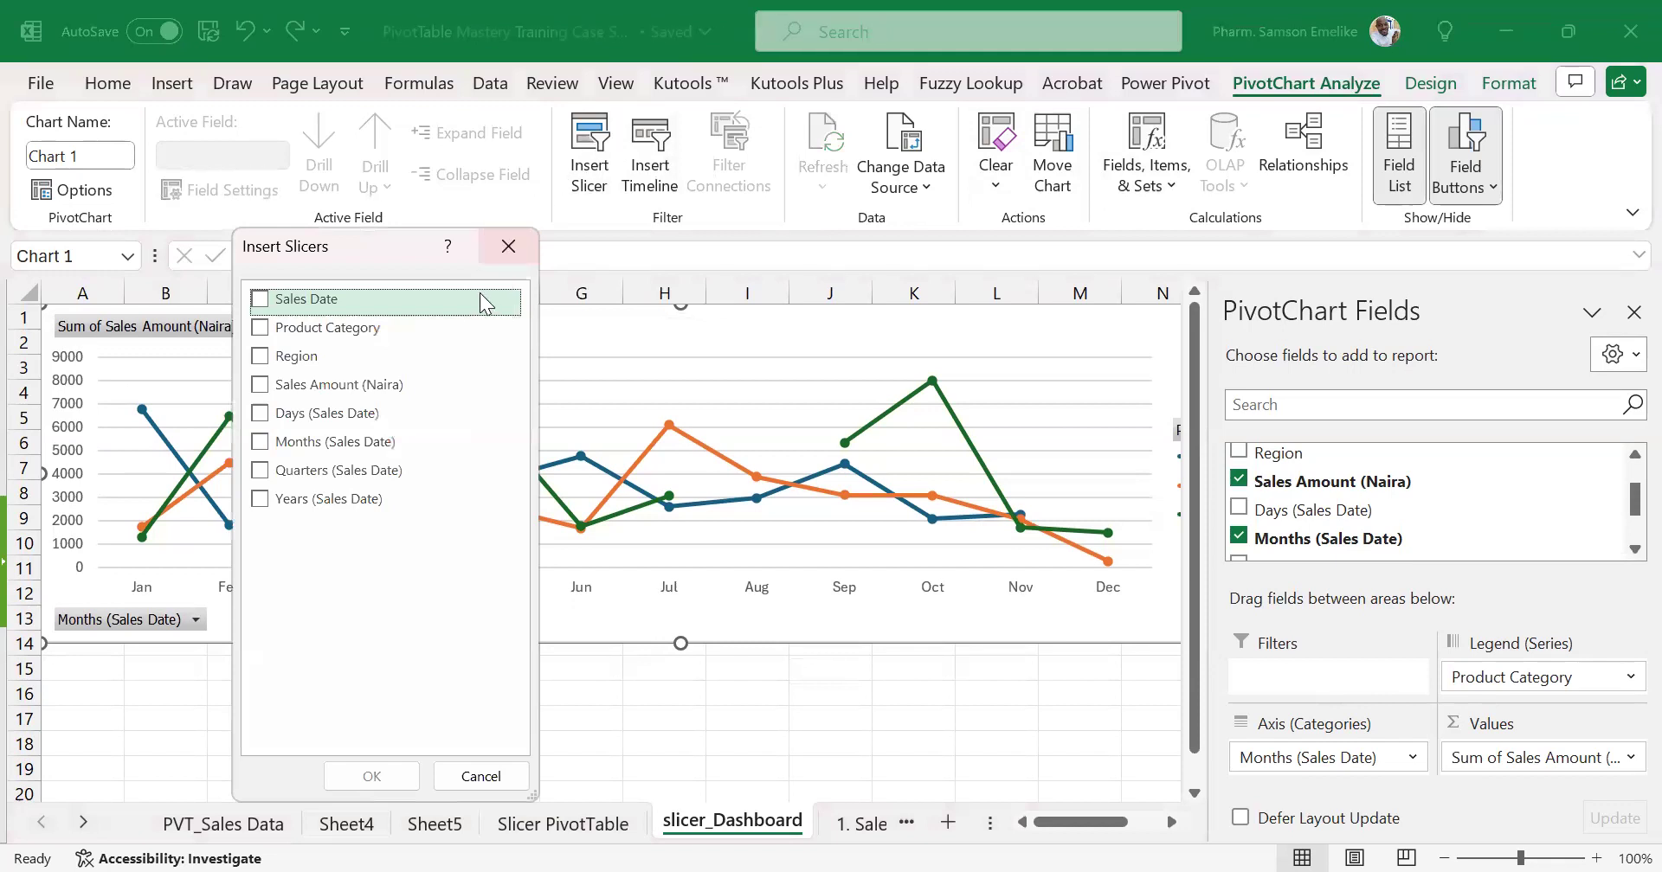
{"action": "left_click", "coordinate": [260, 355]}
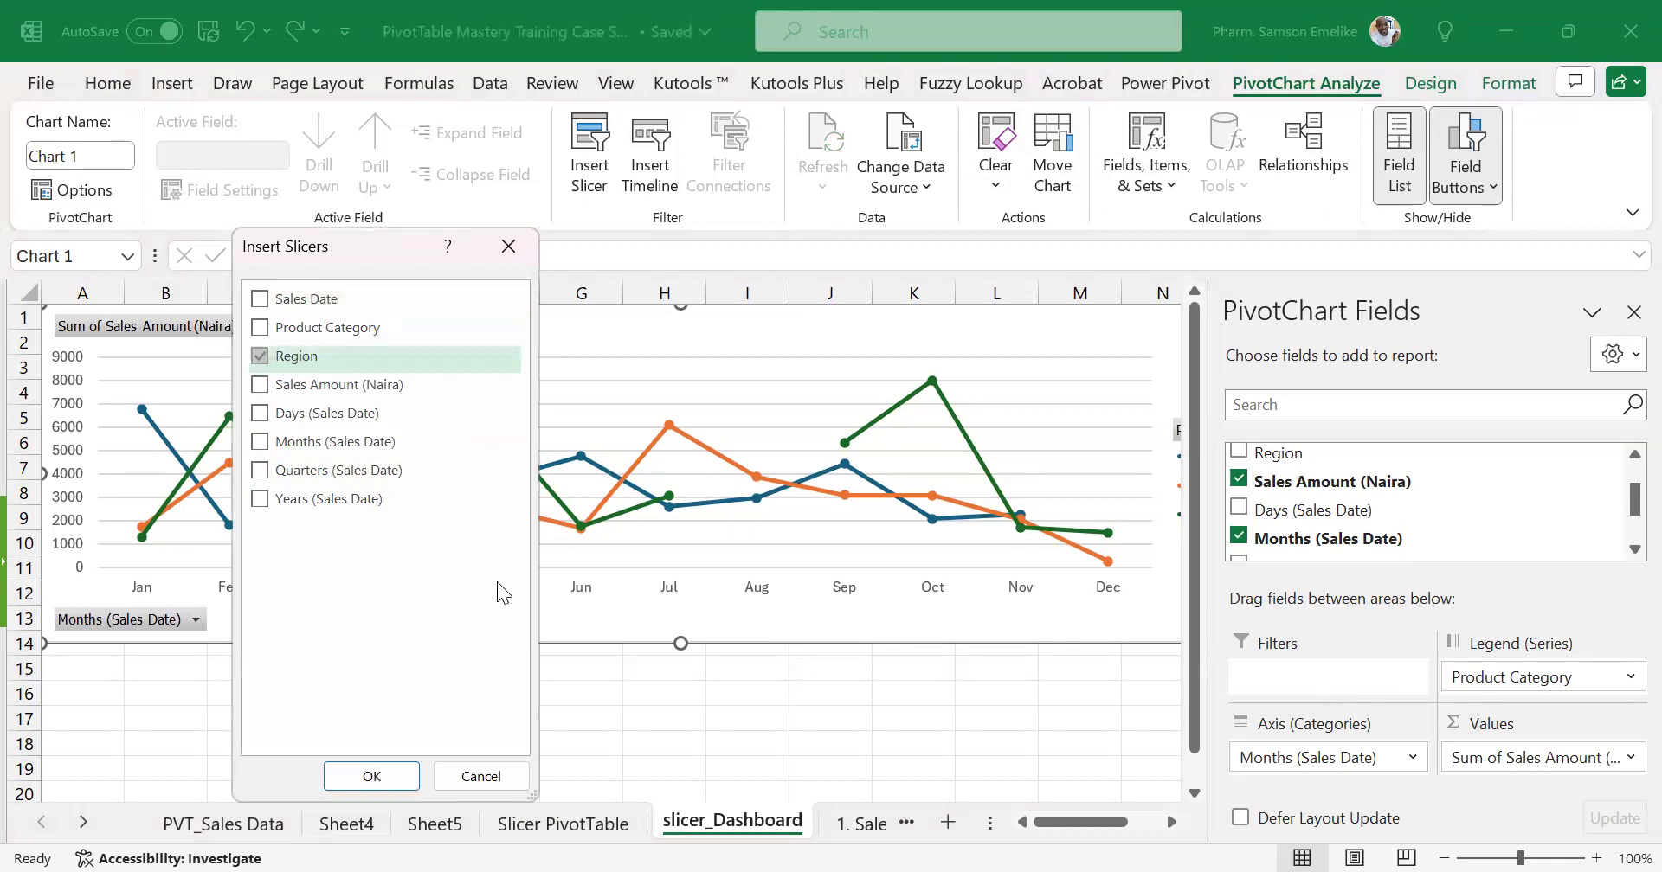
{"action": "left_click", "coordinate": [372, 776]}
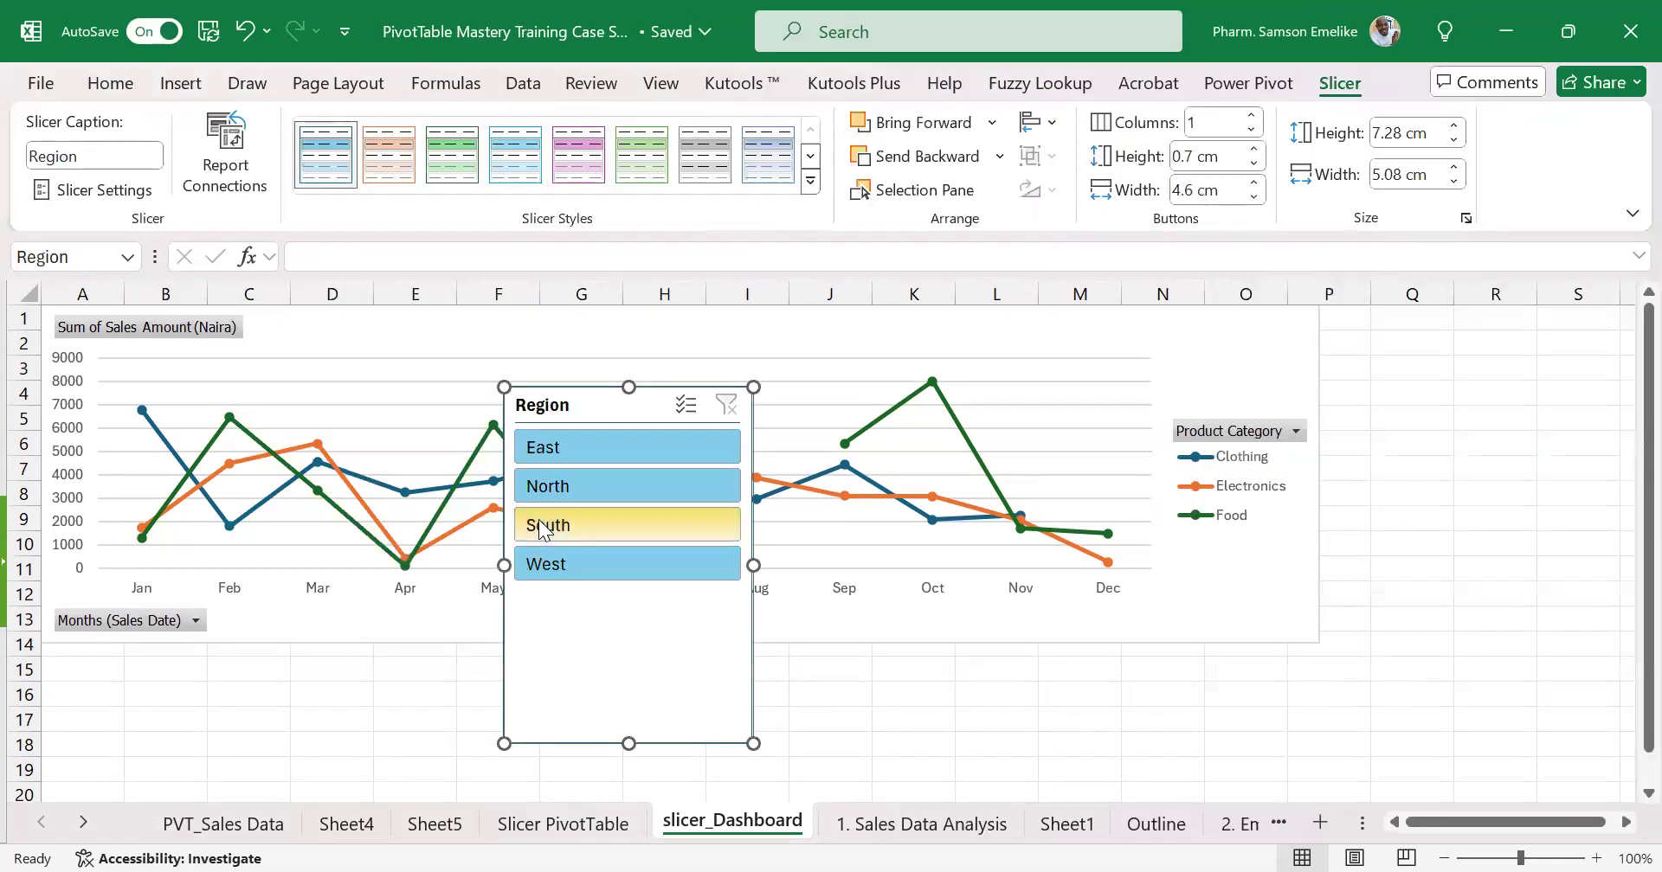
{"action": "left_click_drag", "start_coordinate": [628, 743], "coordinate": [629, 684]}
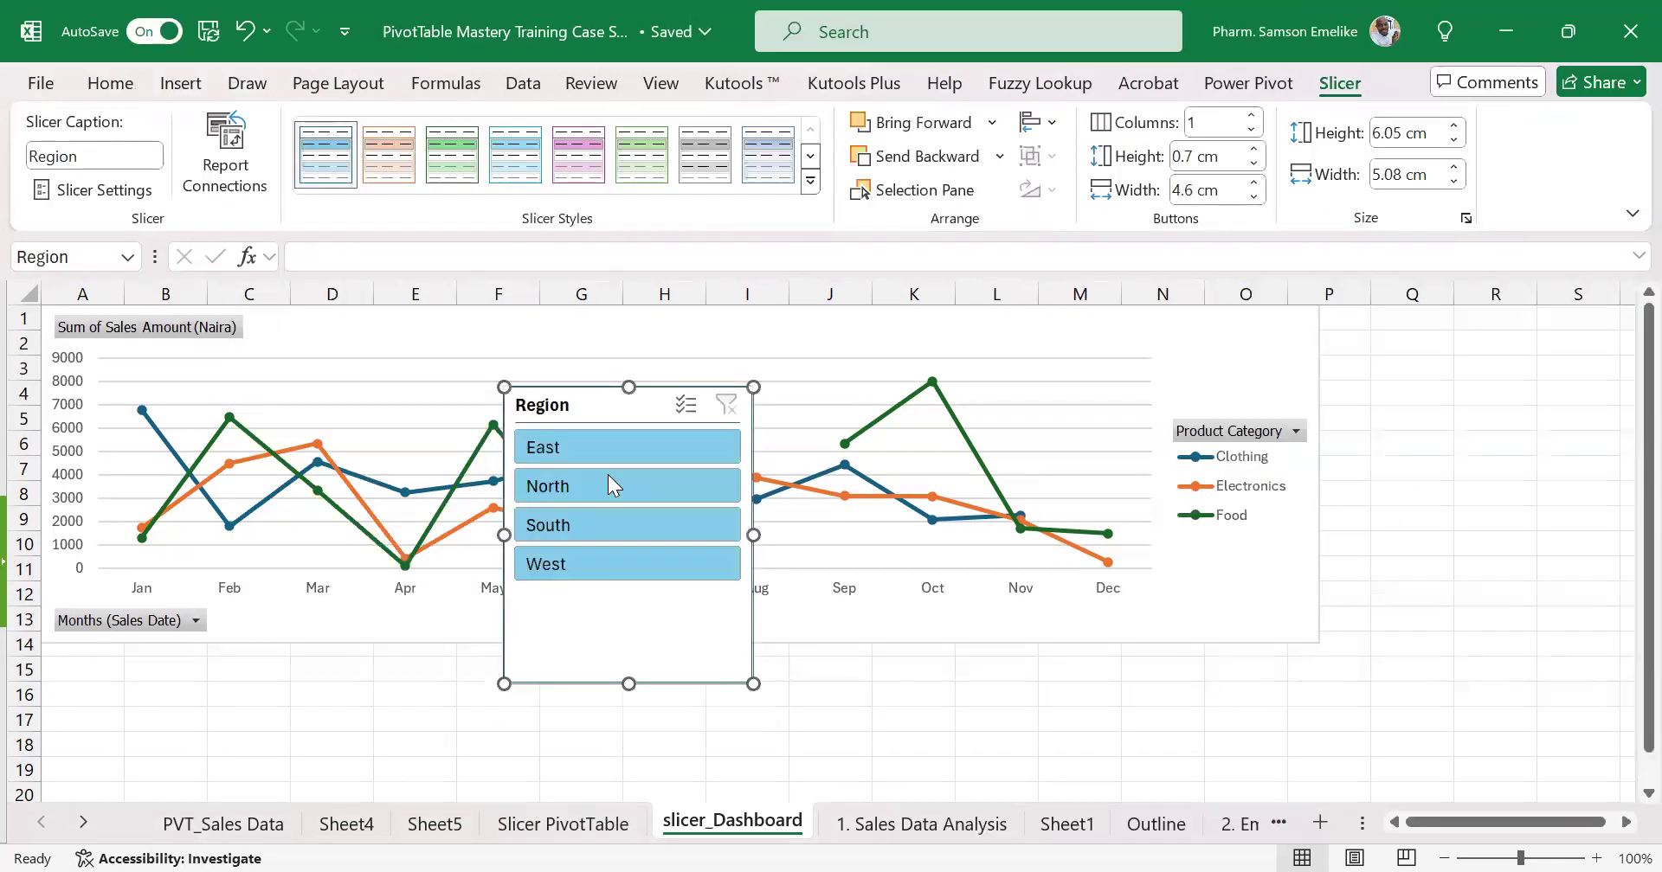
{"action": "left_click_drag", "start_coordinate": [593, 404], "coordinate": [1427, 387]}
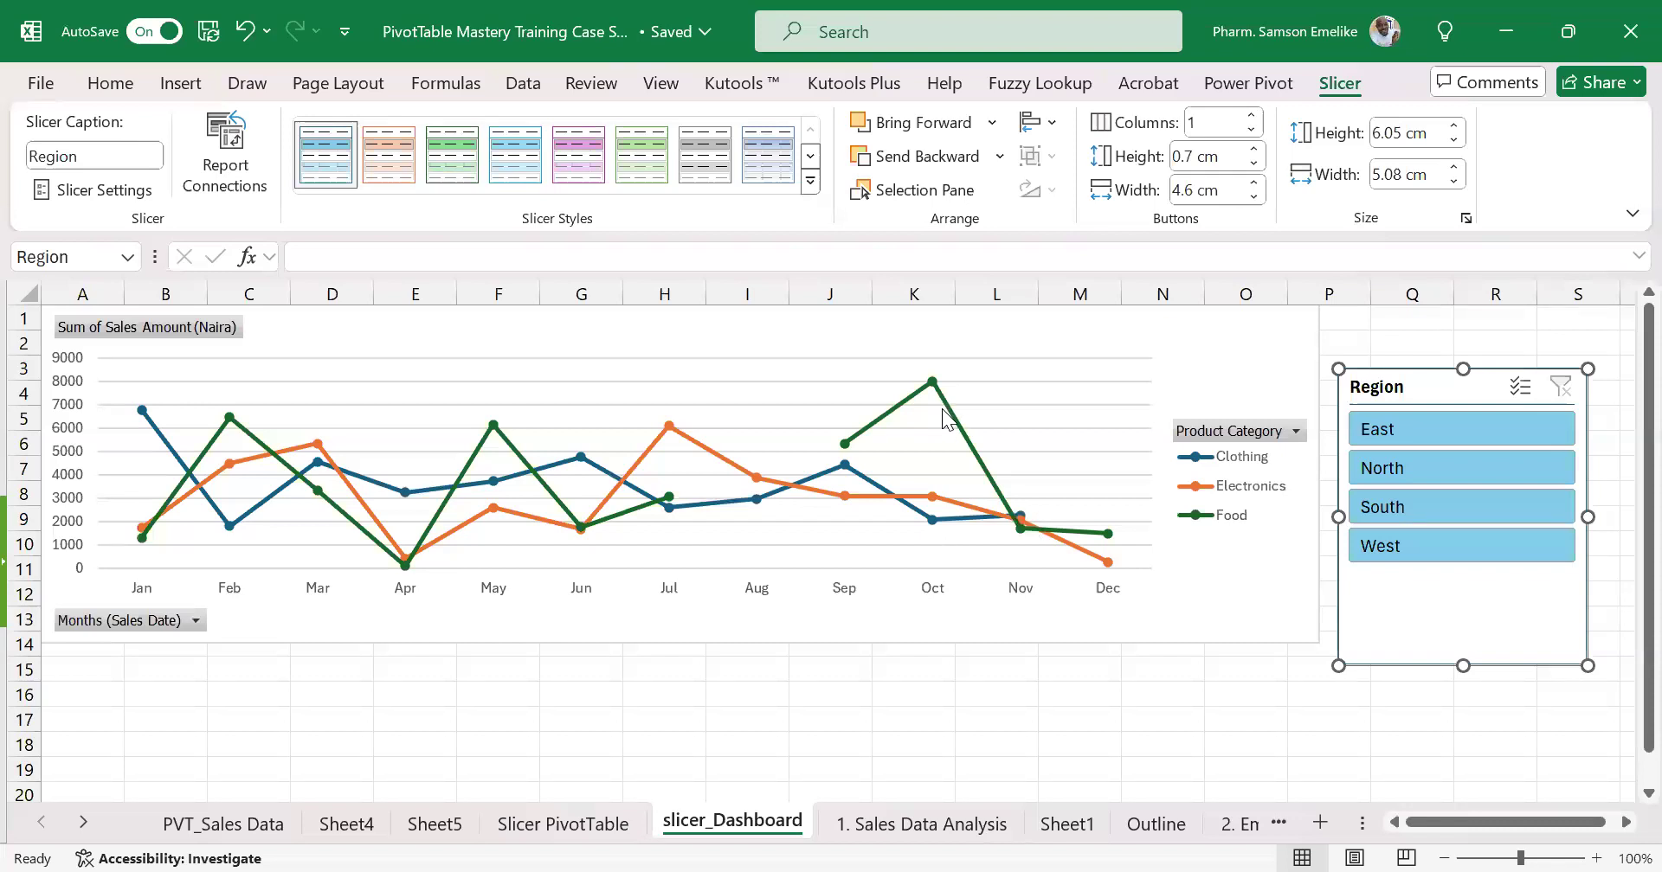
Filter the line chart with the Region slicer to East, North and South in turn, inspecting the data points
{"action": "mouse_move", "coordinate": [922, 405]}
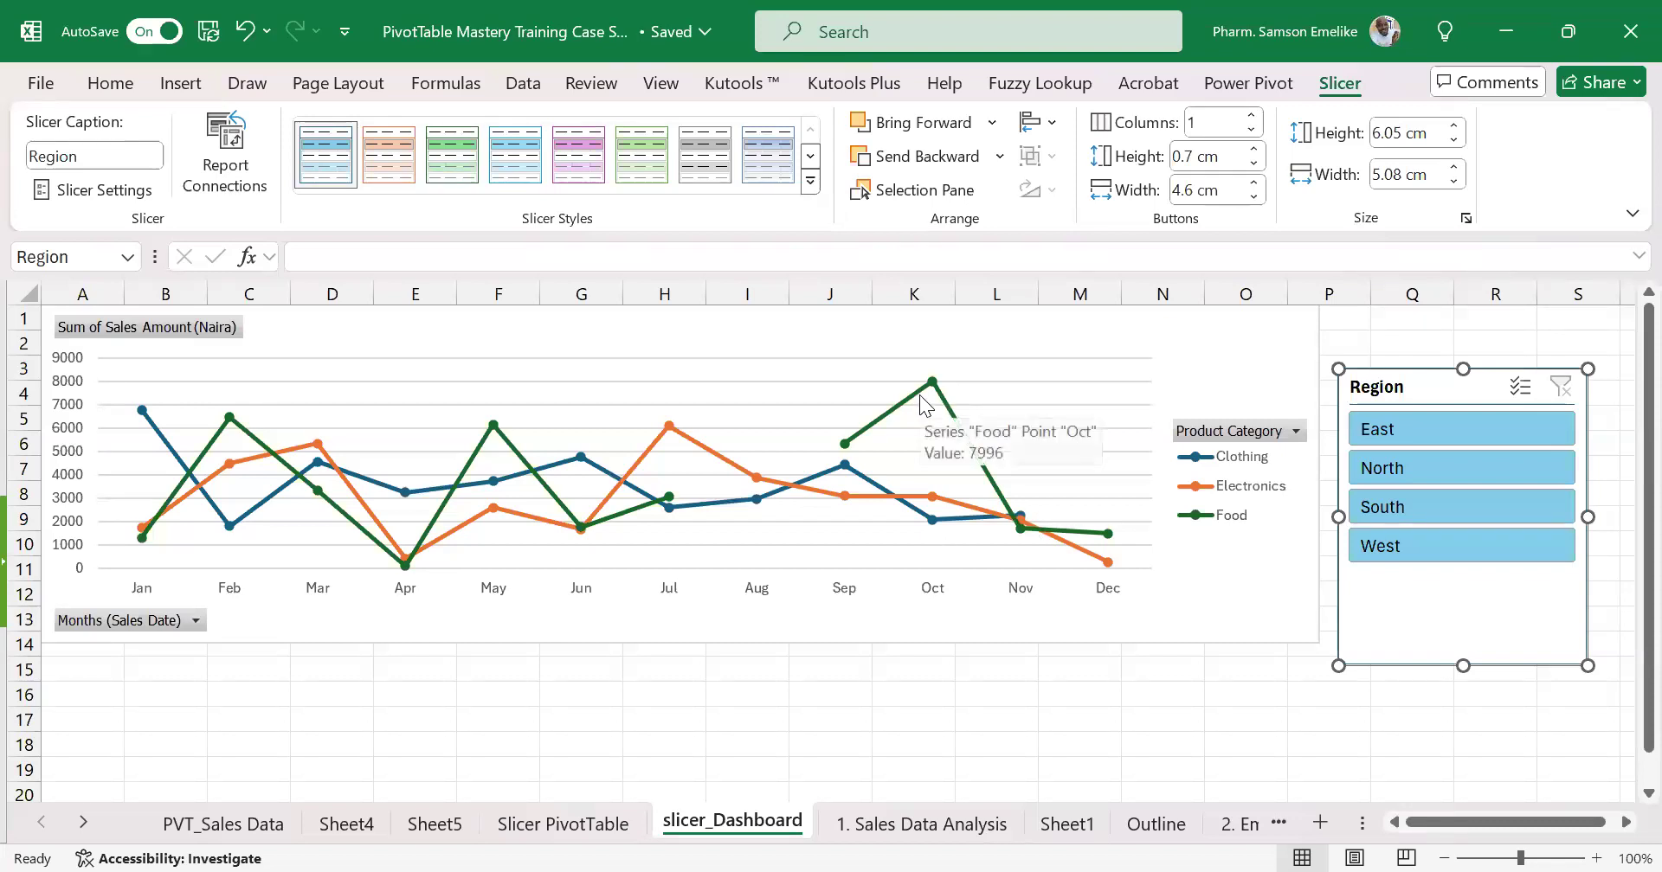
{"action": "mouse_move", "coordinate": [827, 467]}
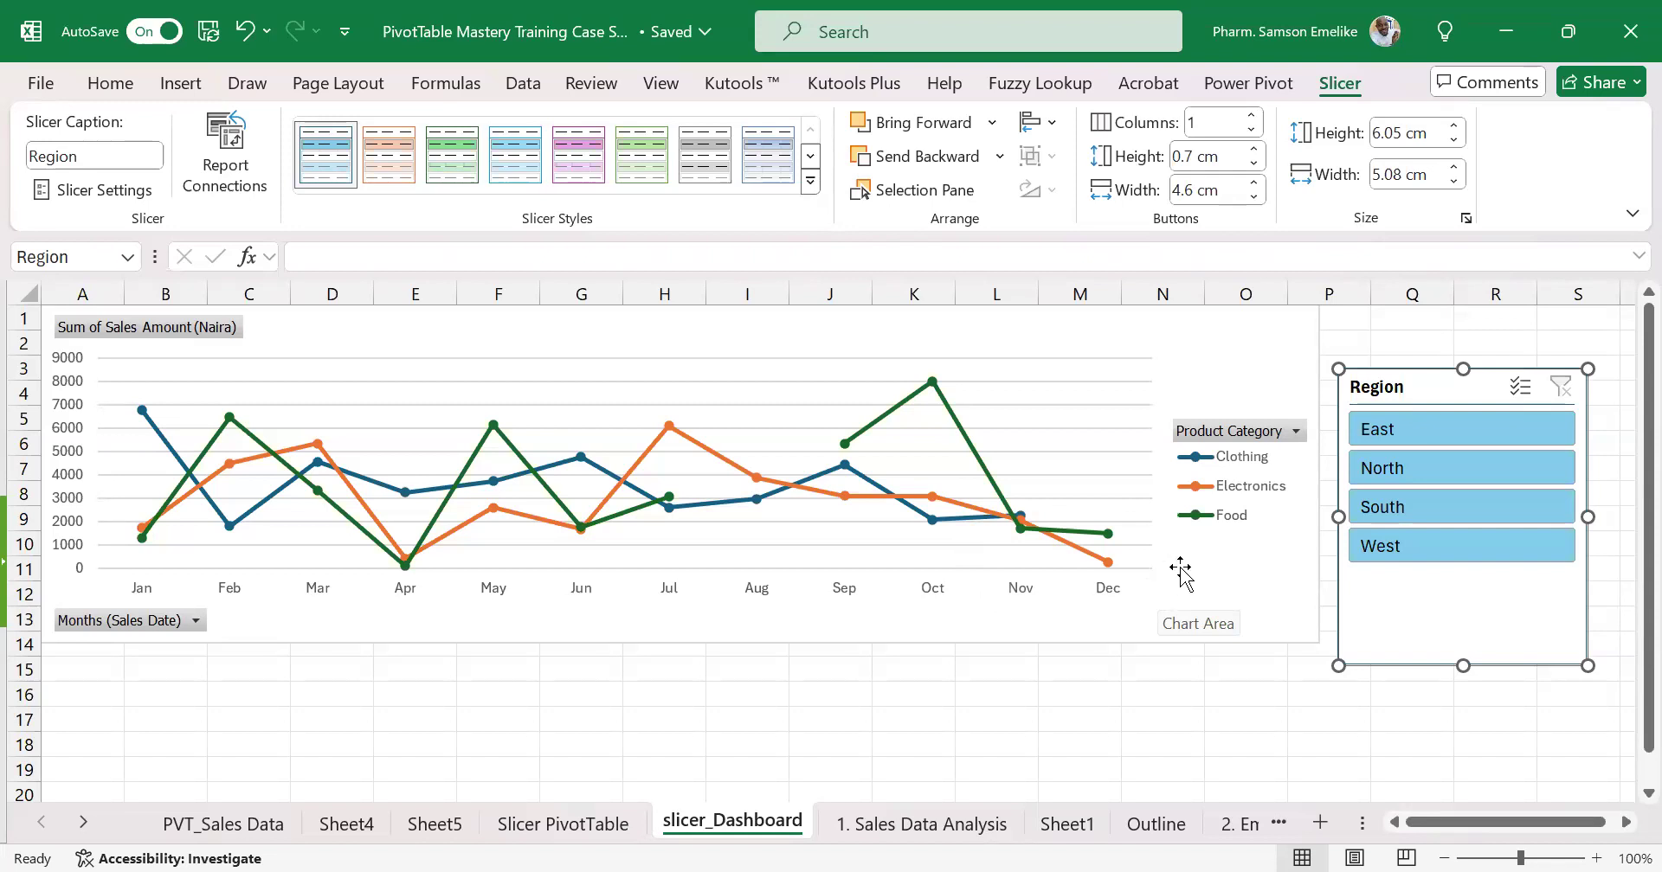
{"action": "left_click", "coordinate": [1410, 429]}
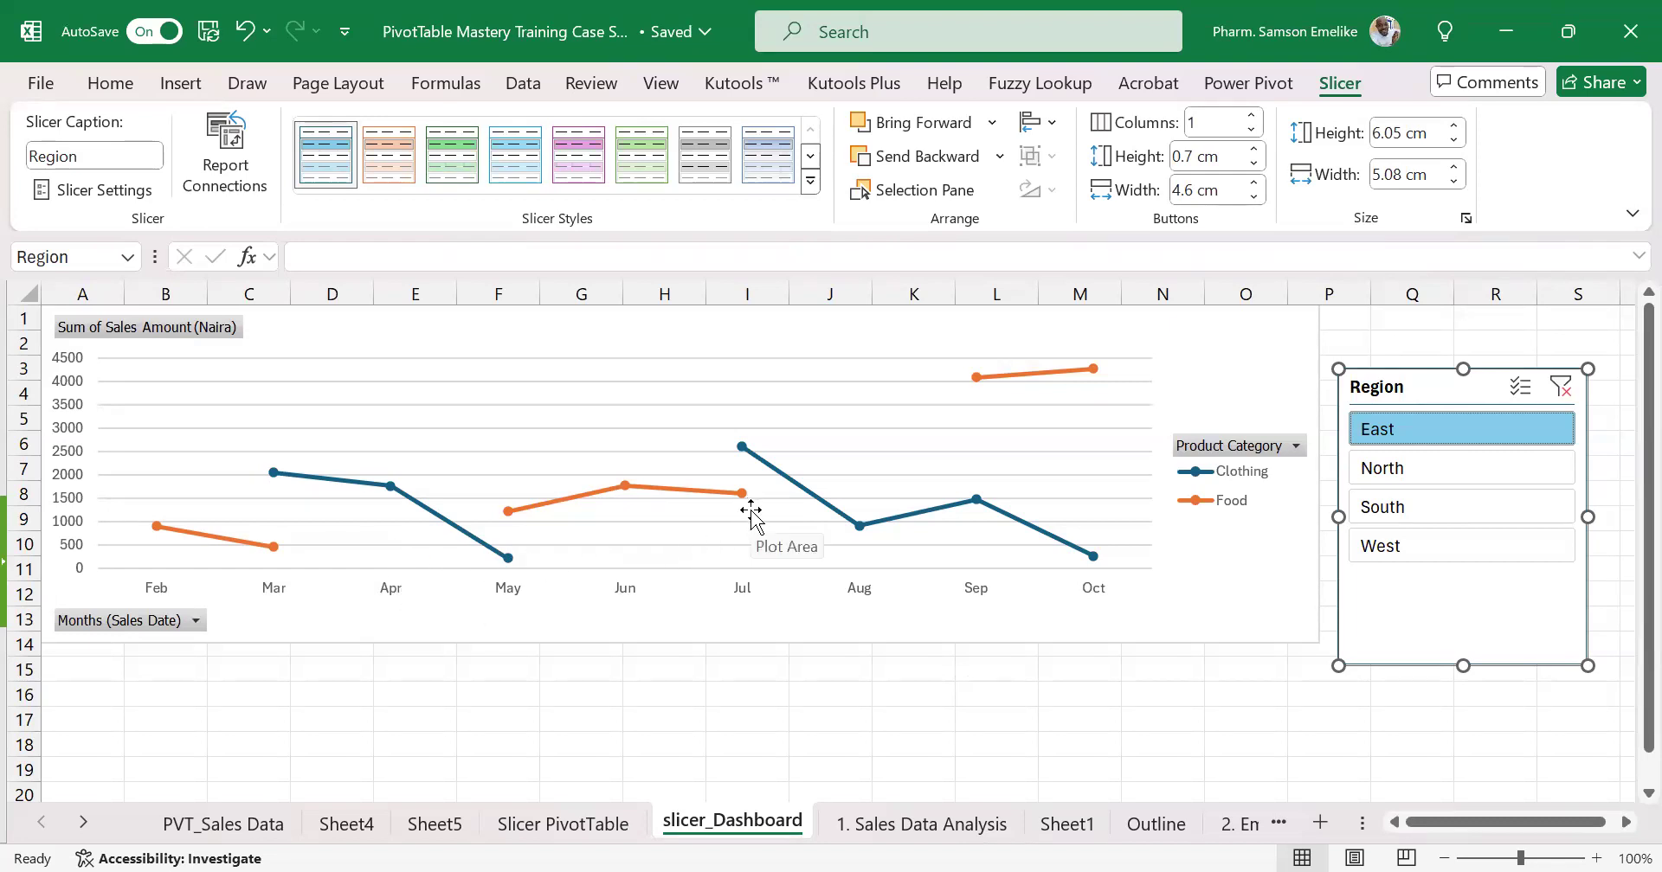
{"action": "mouse_move", "coordinate": [746, 498]}
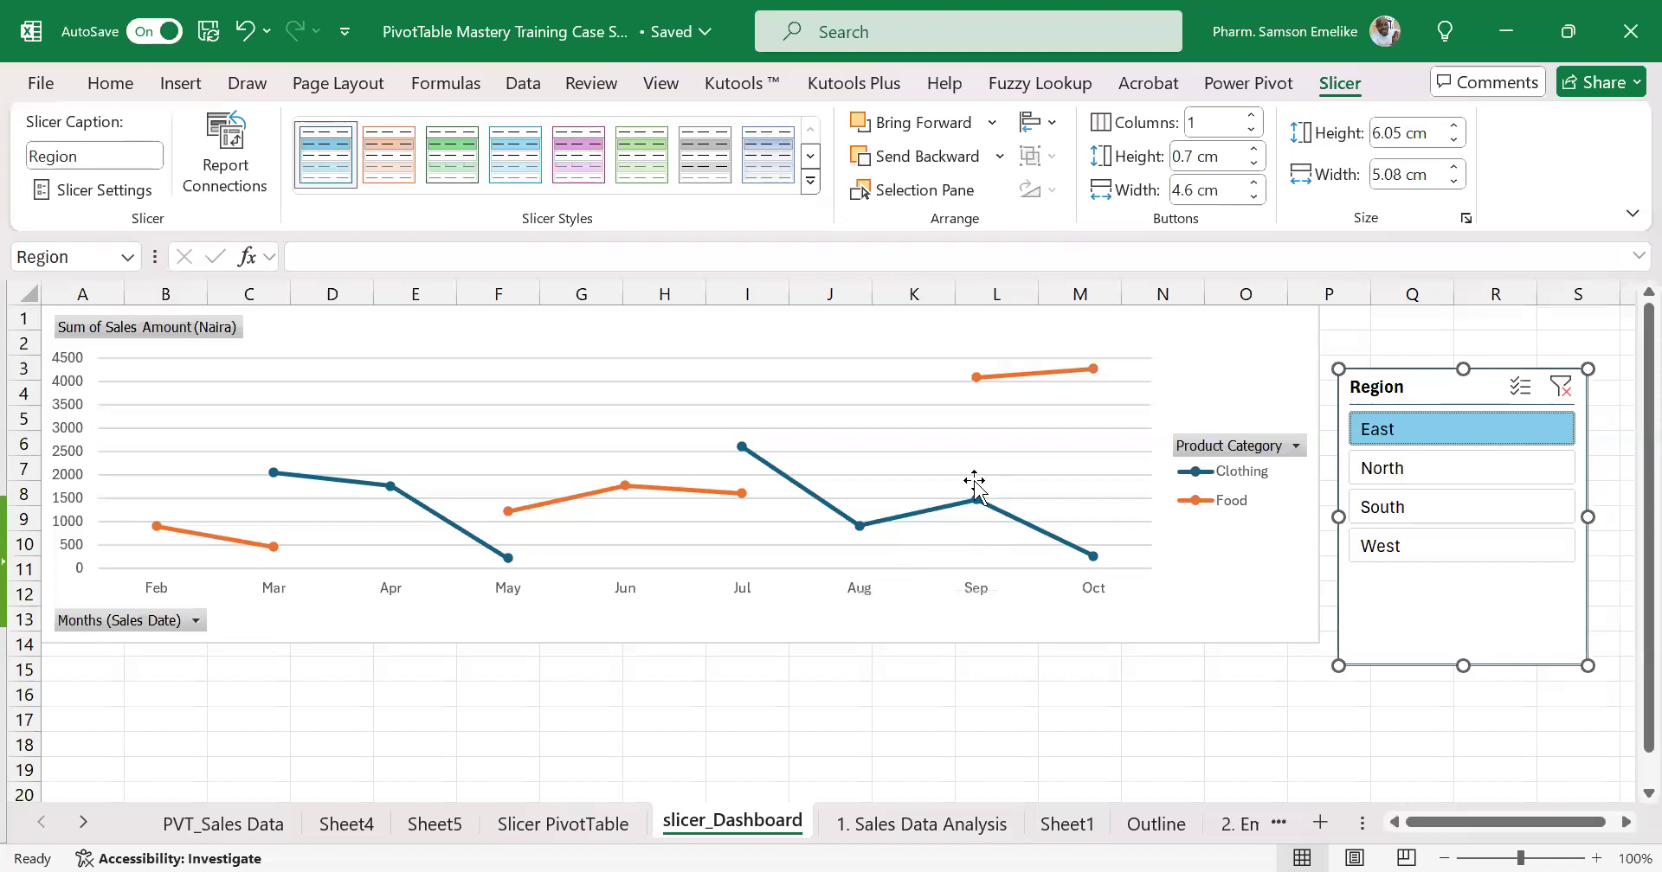
{"action": "mouse_move", "coordinate": [981, 383]}
{"action": "mouse_move", "coordinate": [1094, 372]}
{"action": "mouse_move", "coordinate": [448, 527]}
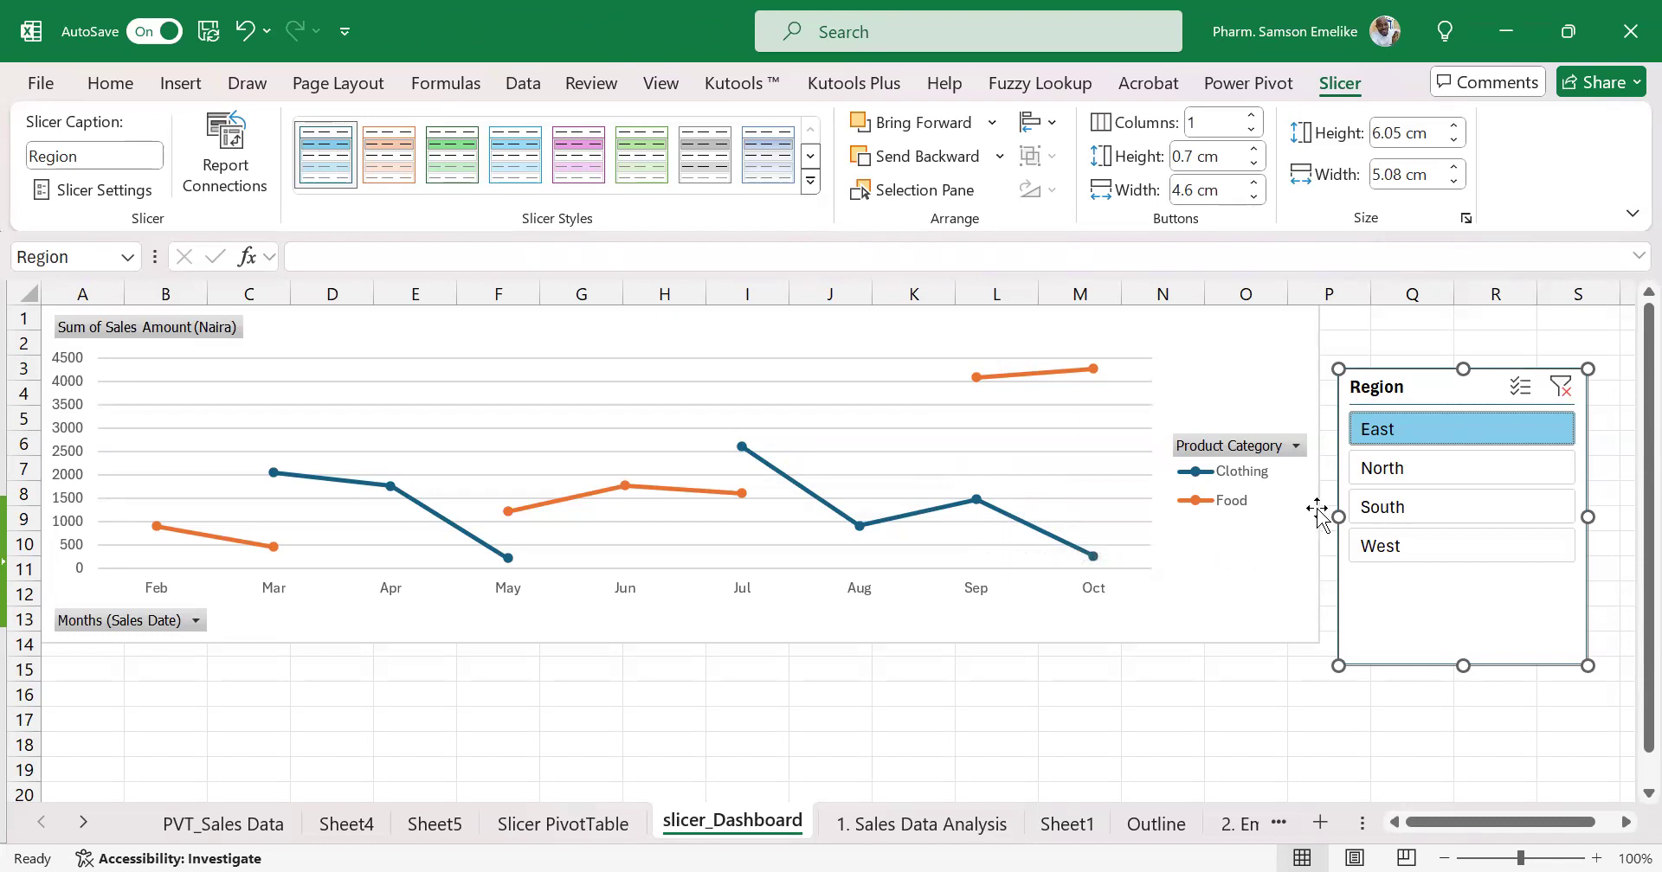
{"action": "left_click", "coordinate": [1426, 469]}
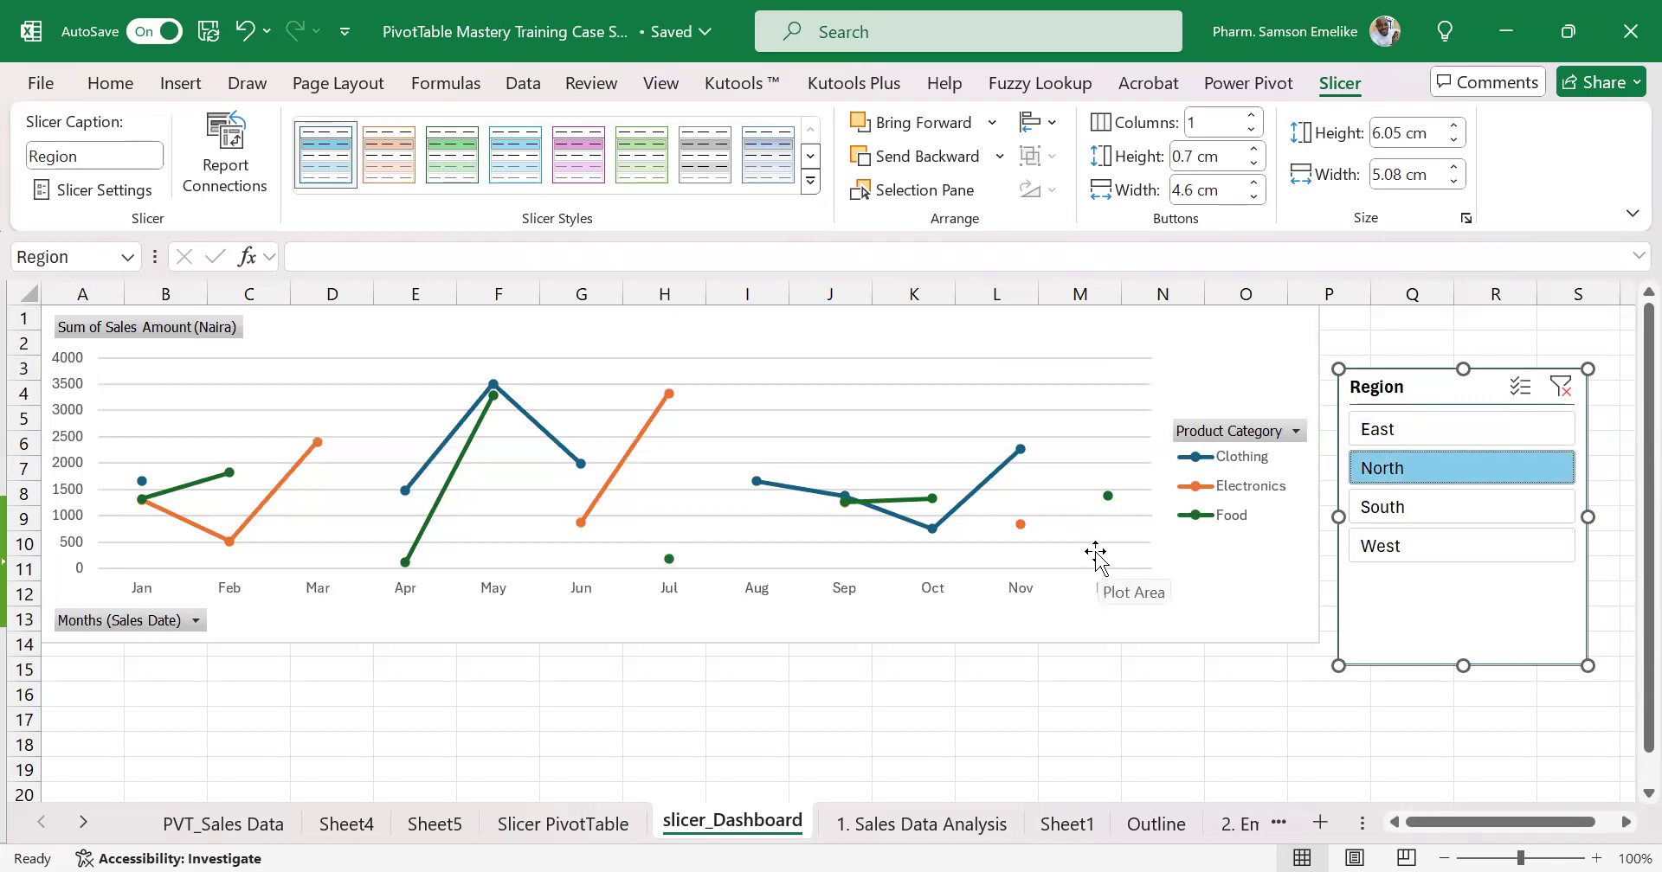
{"action": "left_click", "coordinate": [1393, 507]}
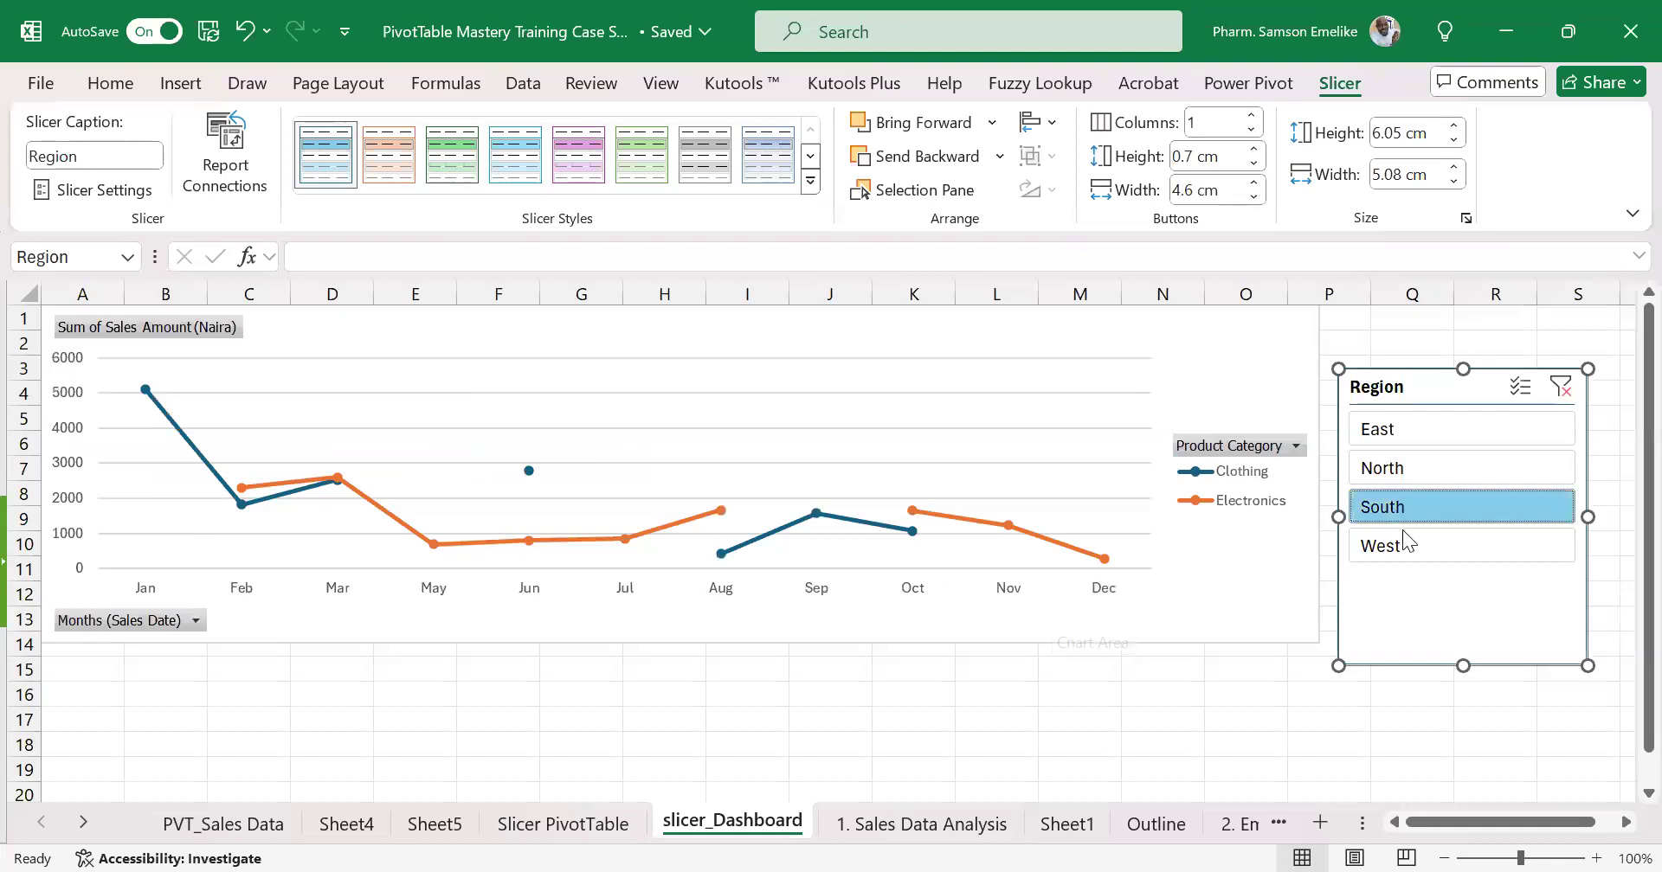
Filter the line chart to the West region with the Region slicer and inspect the monthly category lines
{"action": "left_click", "coordinate": [1409, 545]}
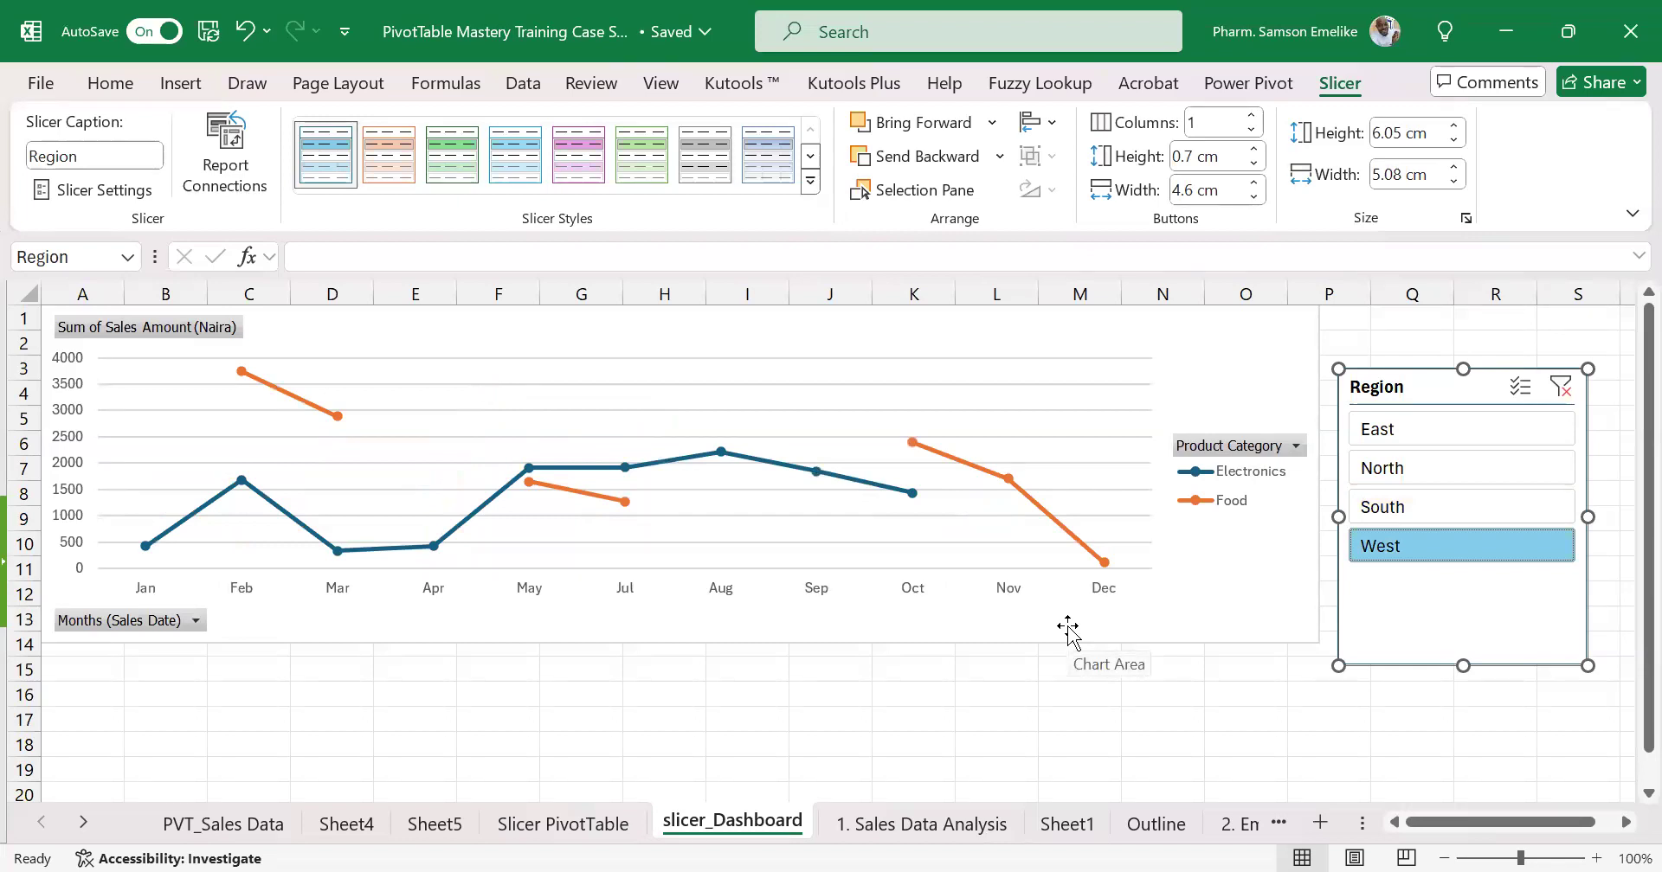
{"action": "scroll", "coordinate": [1067, 630], "scroll_direction": "right", "scroll_amount": 5}
{"action": "scroll", "coordinate": [1067, 630], "scroll_direction": "left", "scroll_amount": 5}
{"action": "scroll", "coordinate": [1067, 630], "scroll_direction": "right", "scroll_amount": 1}
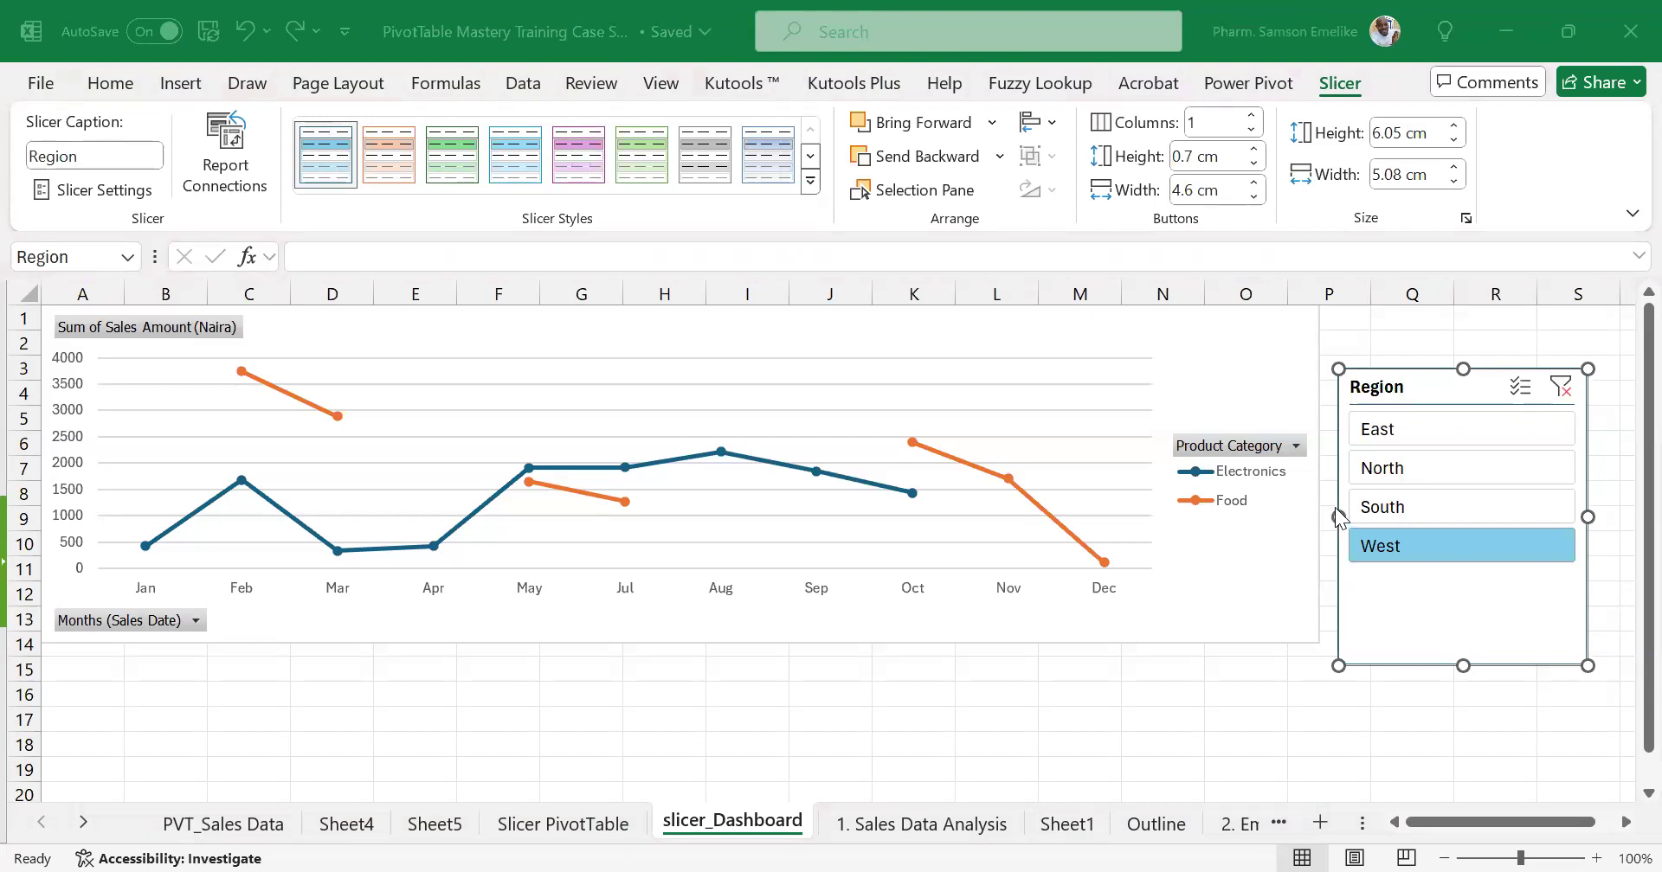
Narrow the Region slicer to 3.42 cm wide from its chart-facing edge, leaving a wider gap beside the line chart
{"action": "left_click_drag", "start_coordinate": [1339, 517], "coordinate": [1382, 515]}
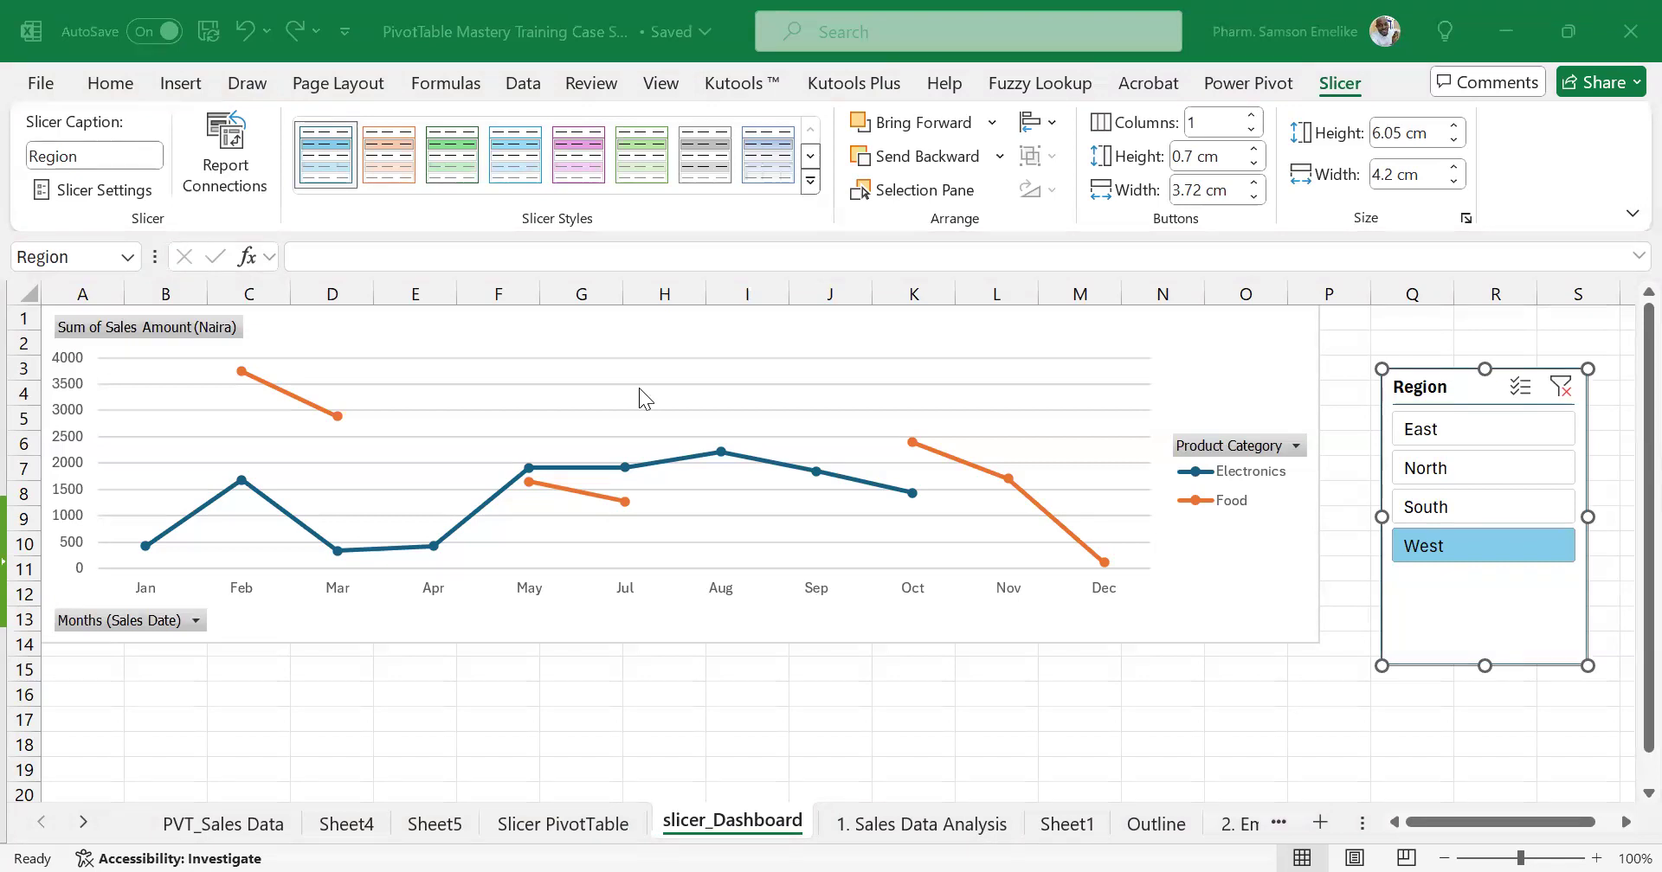
{"action": "left_click_drag", "start_coordinate": [1382, 517], "coordinate": [1417, 514]}
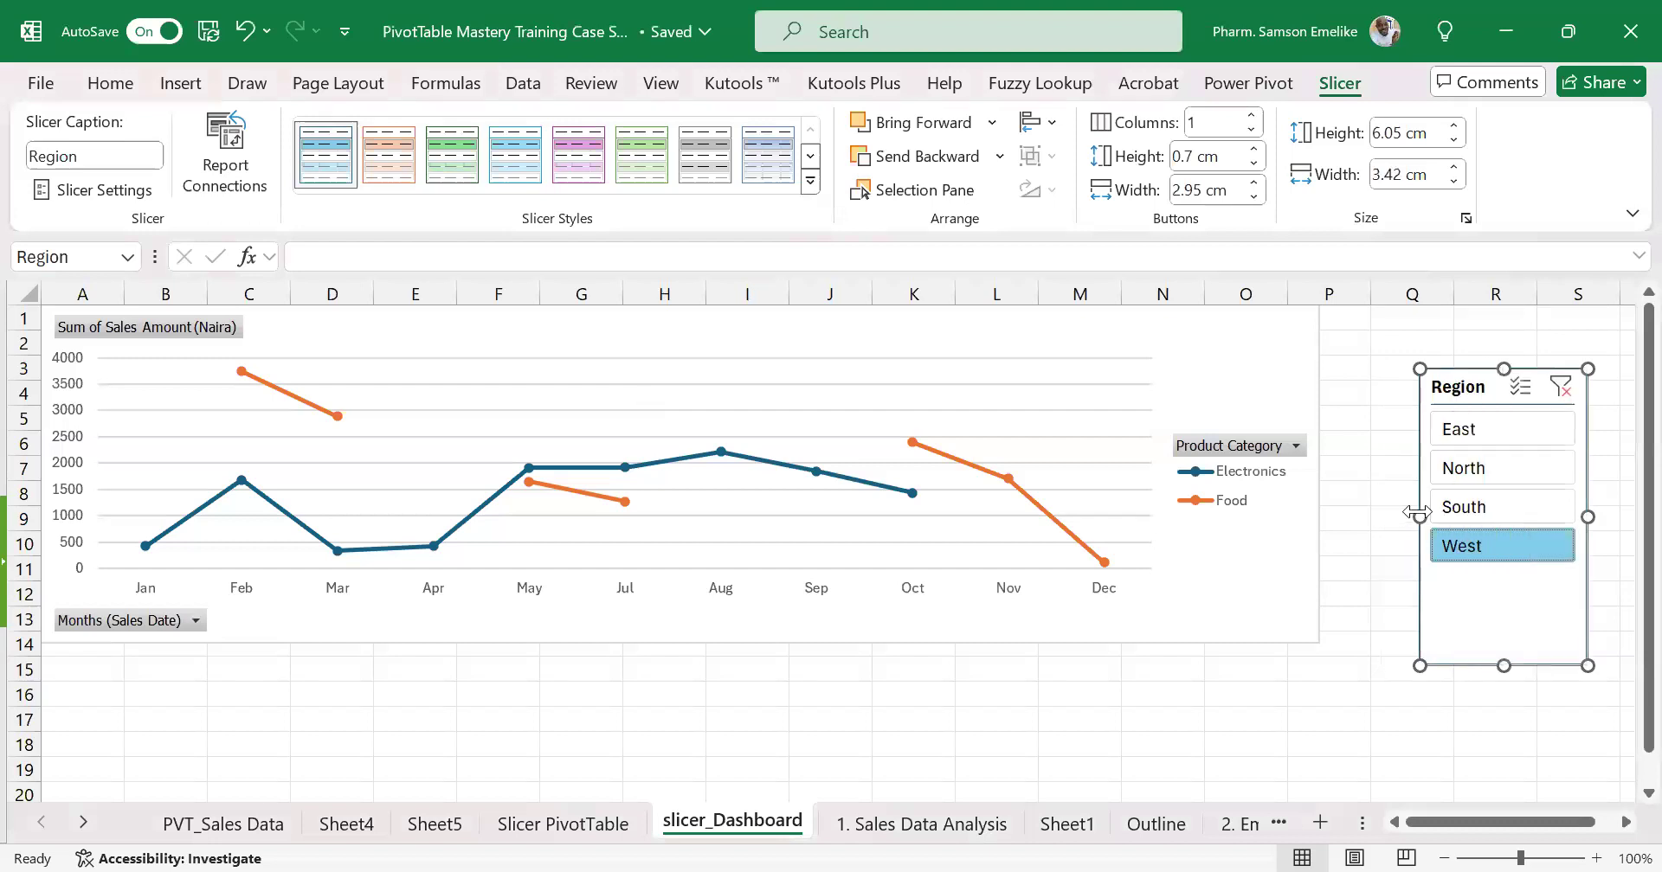
{"action": "left_click", "coordinate": [1353, 606]}
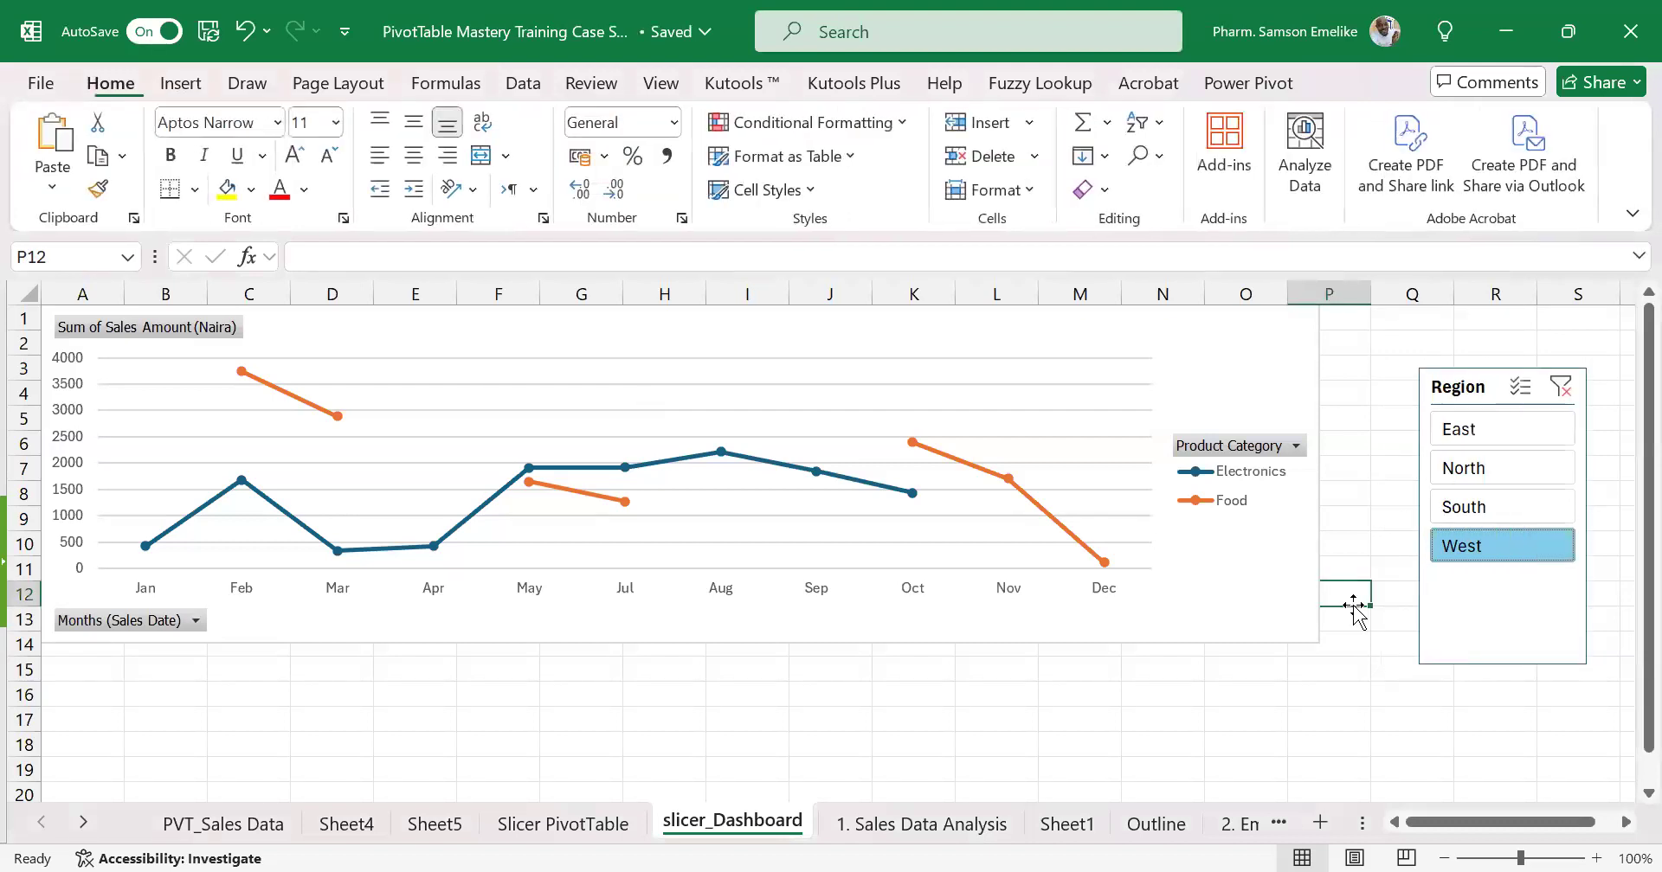
{"action": "left_click", "coordinate": [1316, 639]}
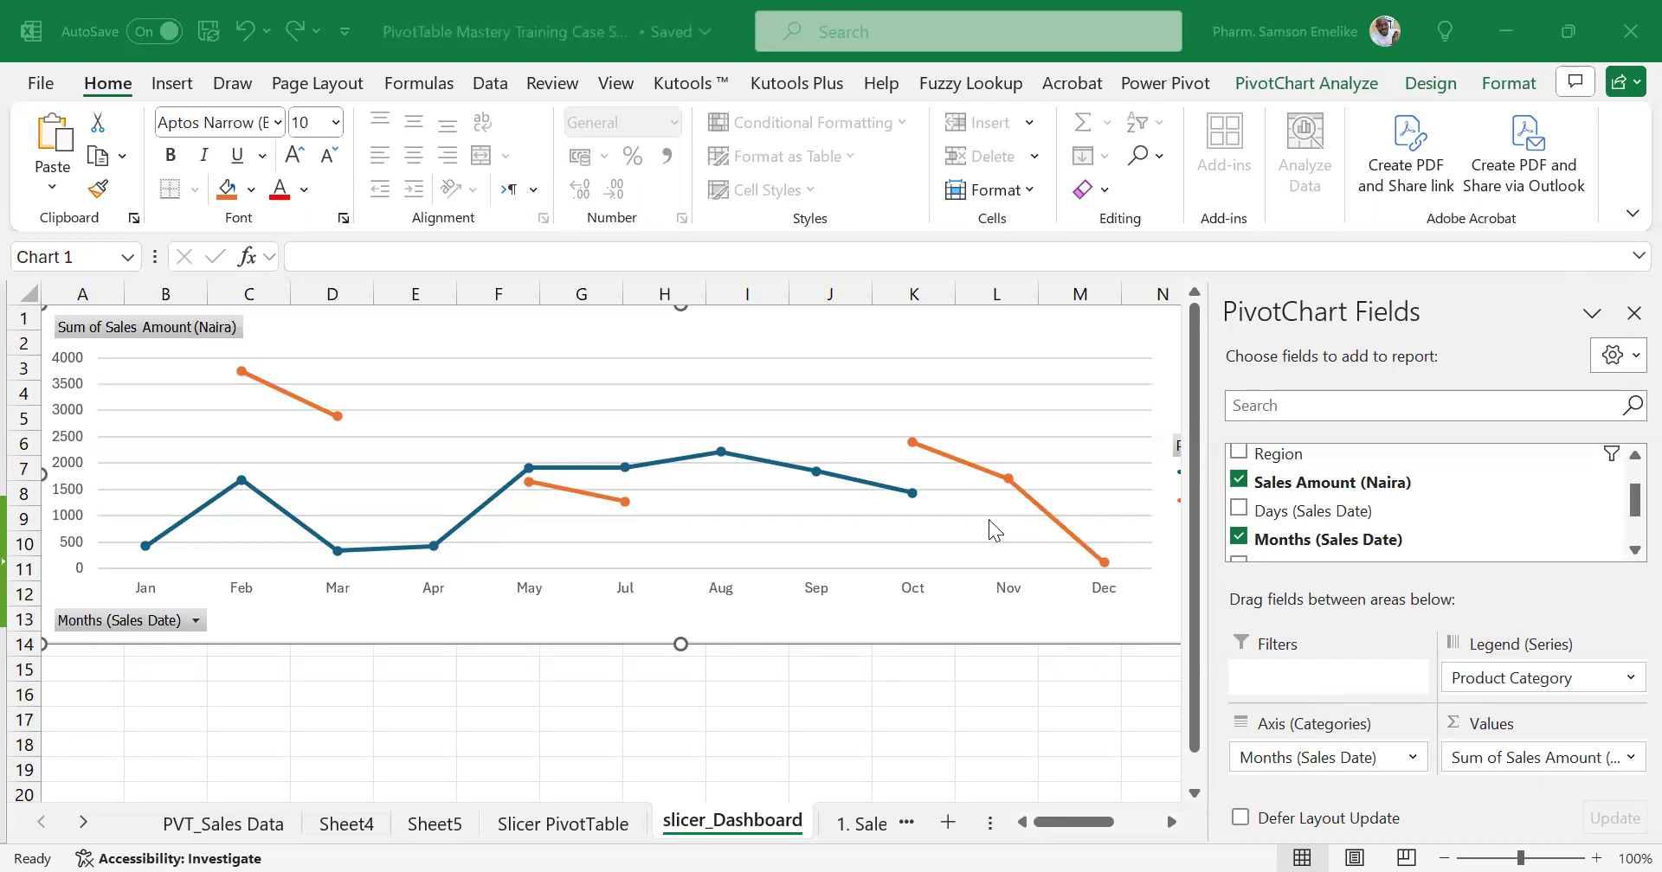
Look through the 1. Sales Data Analysis, Sheet1, Outline and 2. Employee Performance sheets, ending on the 4. Project Management sheet
{"action": "left_click", "coordinate": [84, 823]}
{"action": "left_click", "coordinate": [84, 823]}
{"action": "left_click", "coordinate": [84, 823]}
{"action": "left_click", "coordinate": [84, 823]}
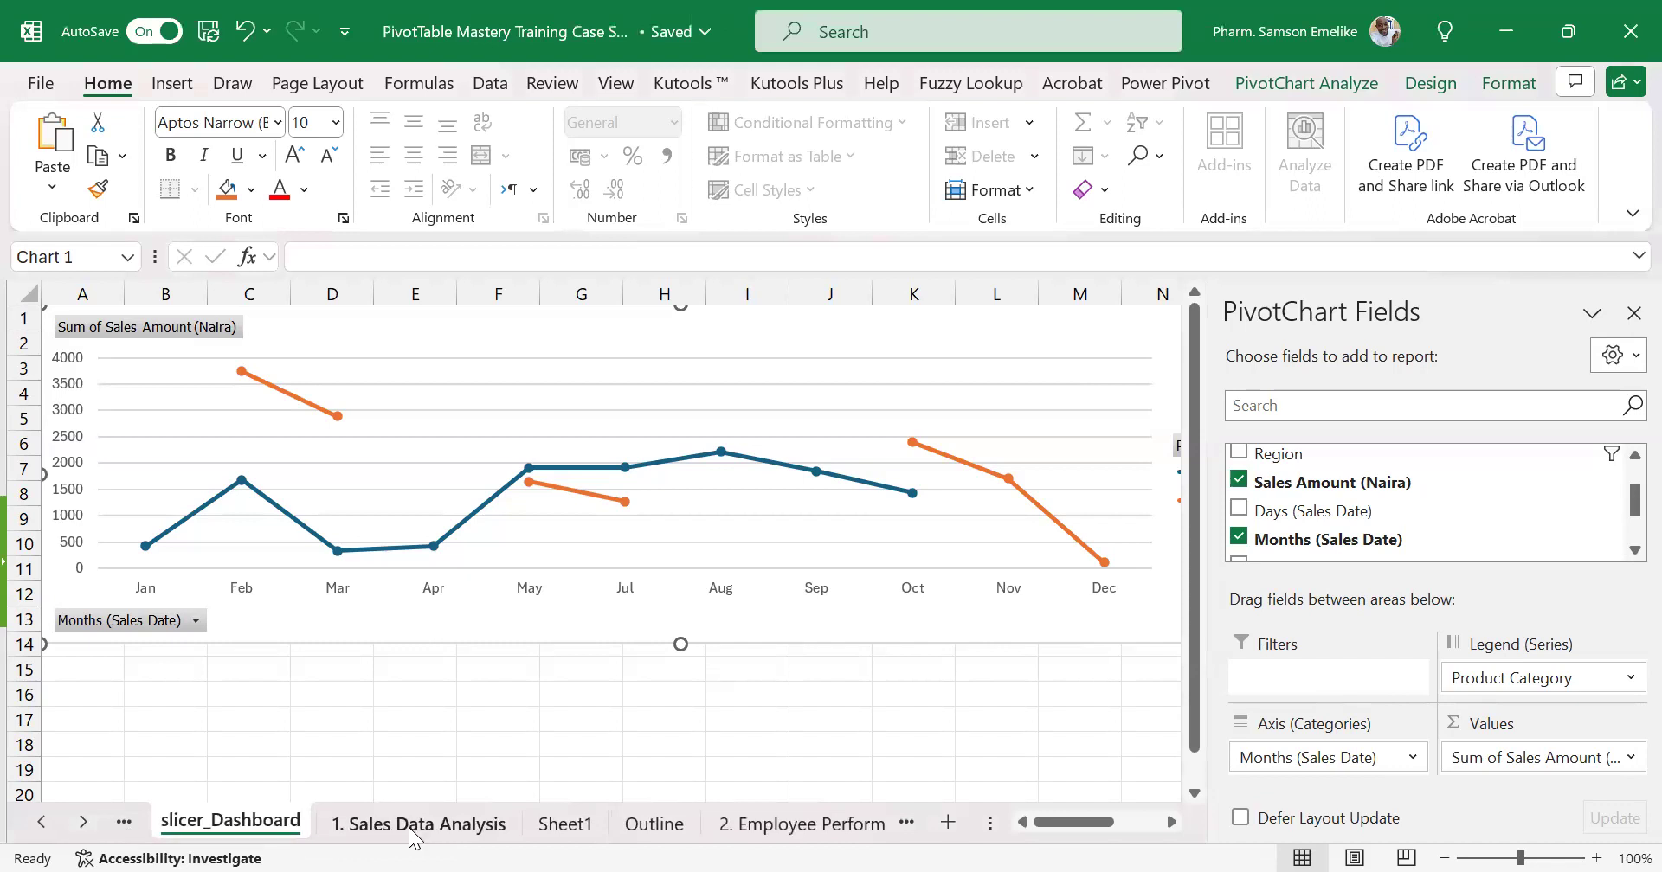
{"action": "left_click", "coordinate": [438, 829]}
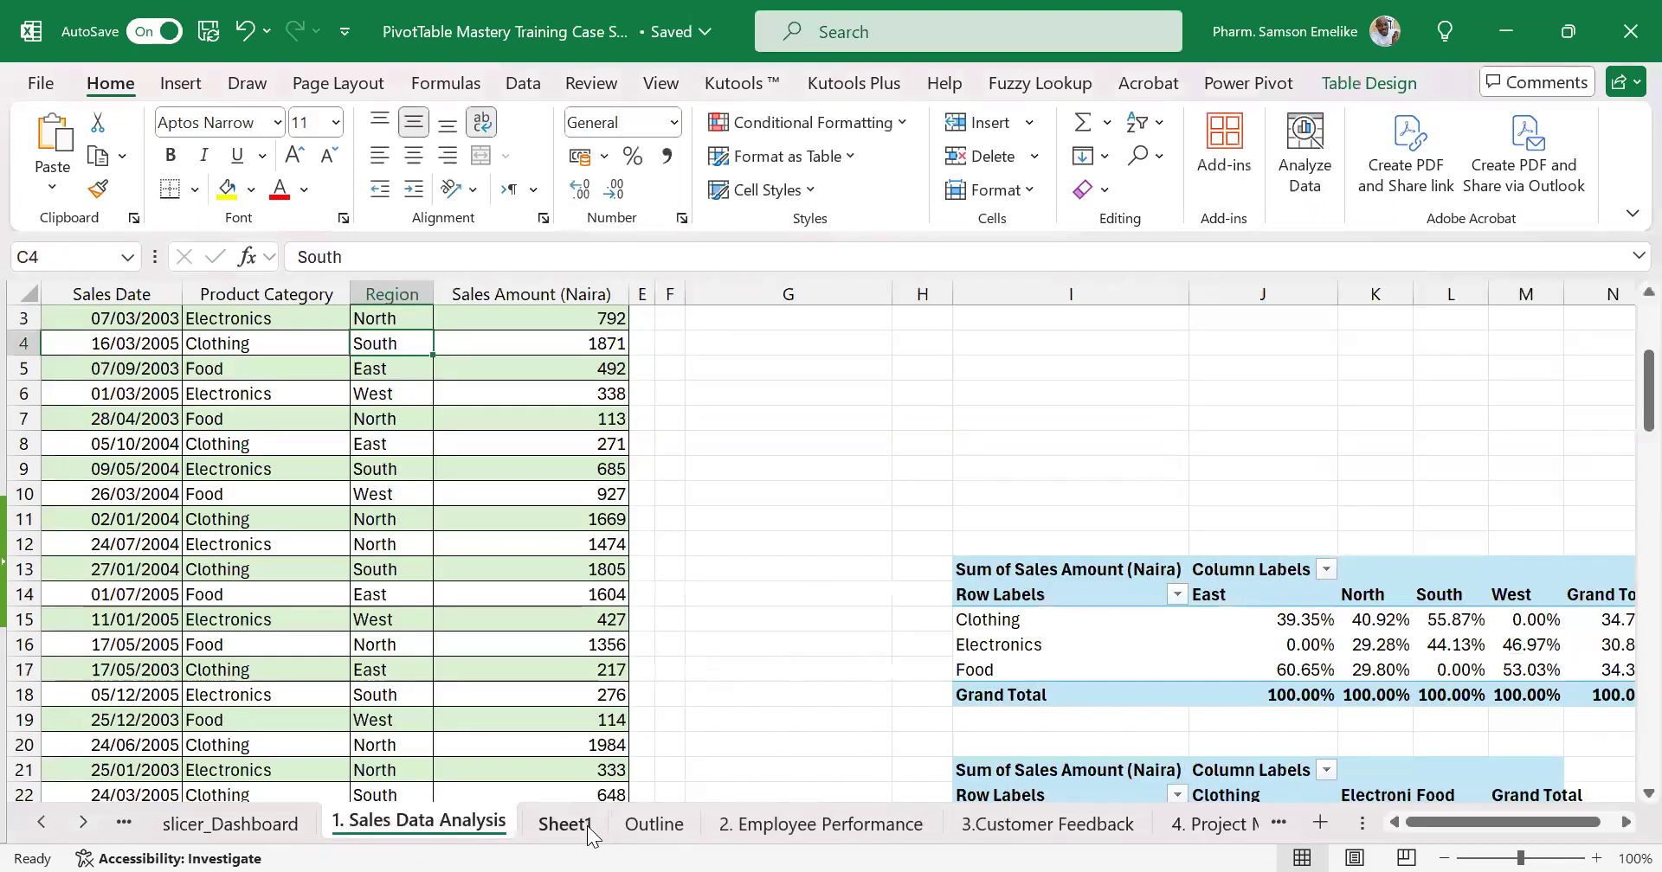
{"action": "left_click", "coordinate": [580, 827]}
{"action": "left_click", "coordinate": [654, 827]}
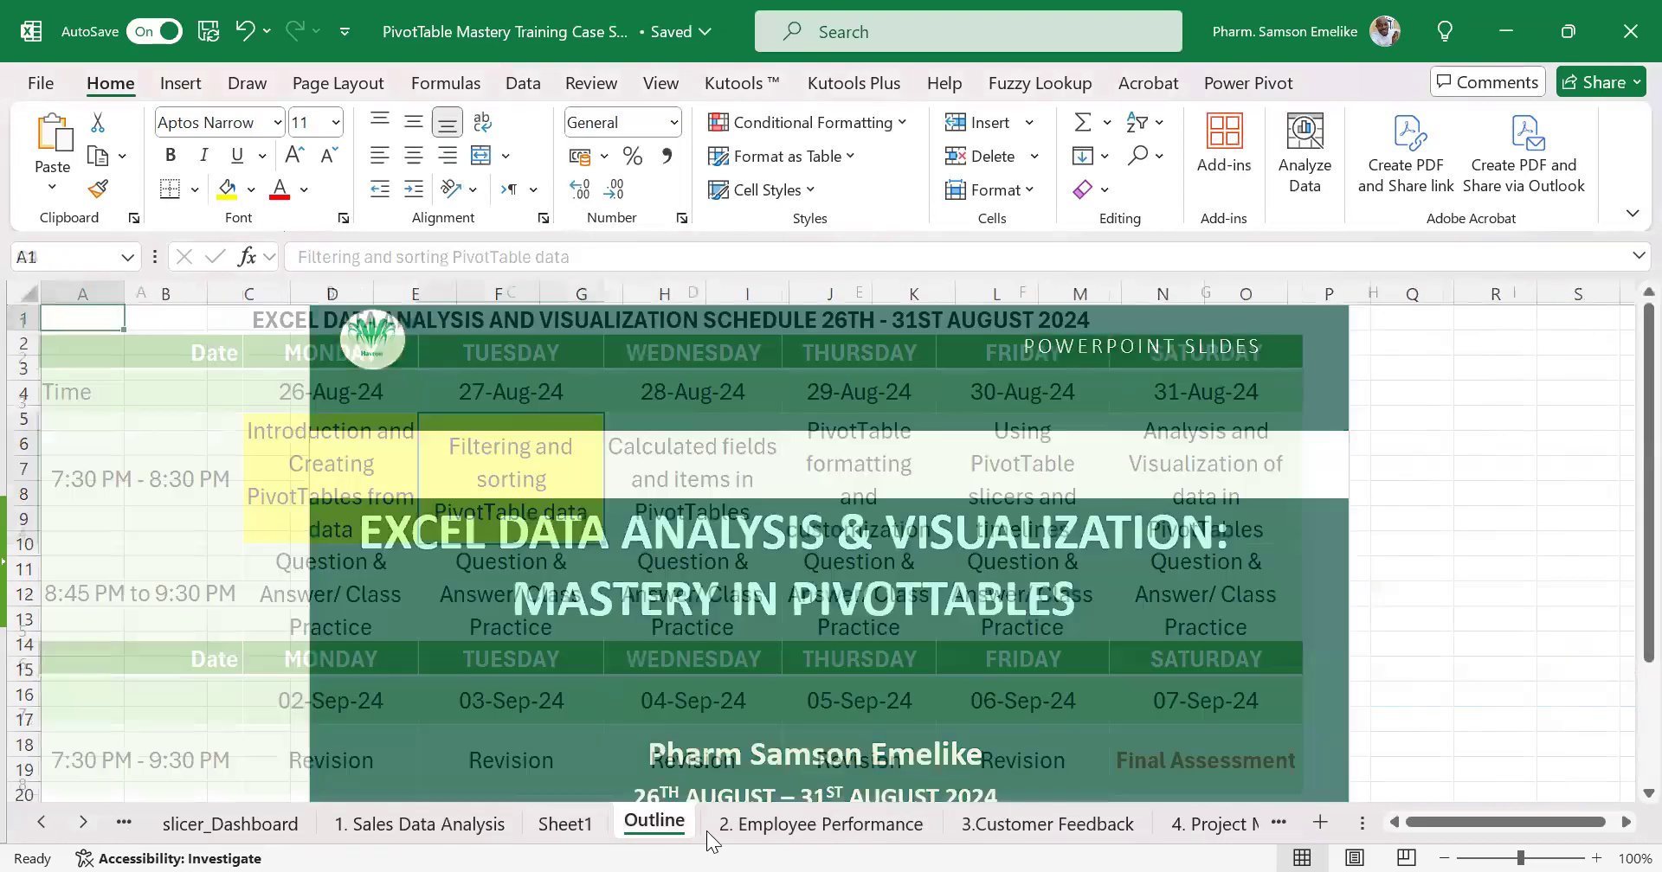
{"action": "left_click", "coordinate": [814, 827]}
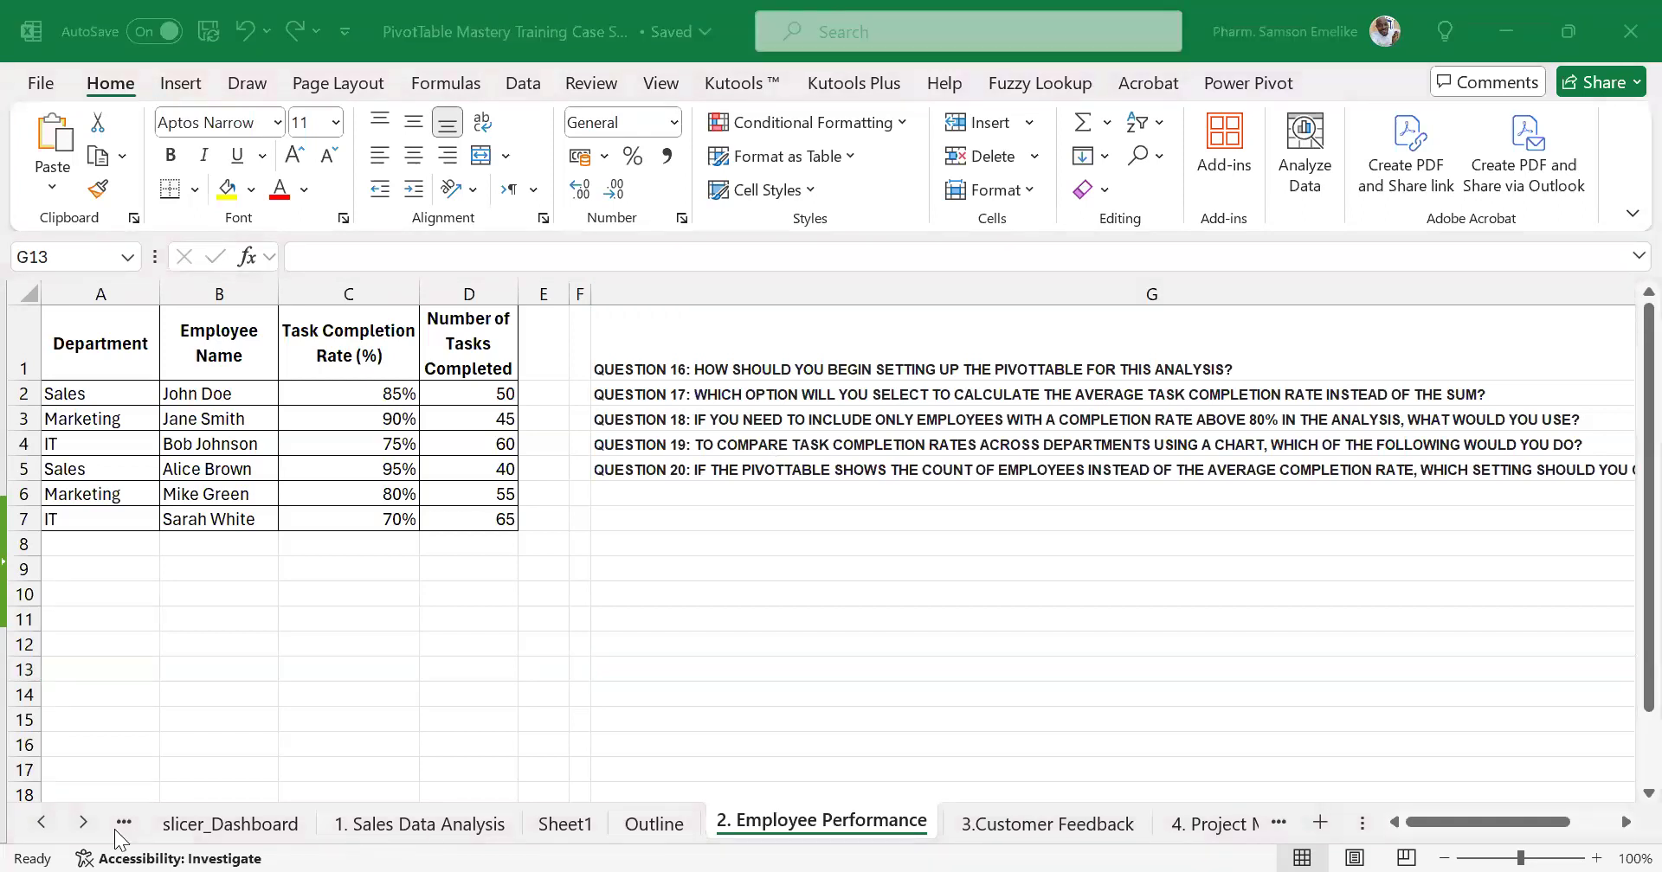
{"action": "left_click", "coordinate": [83, 823]}
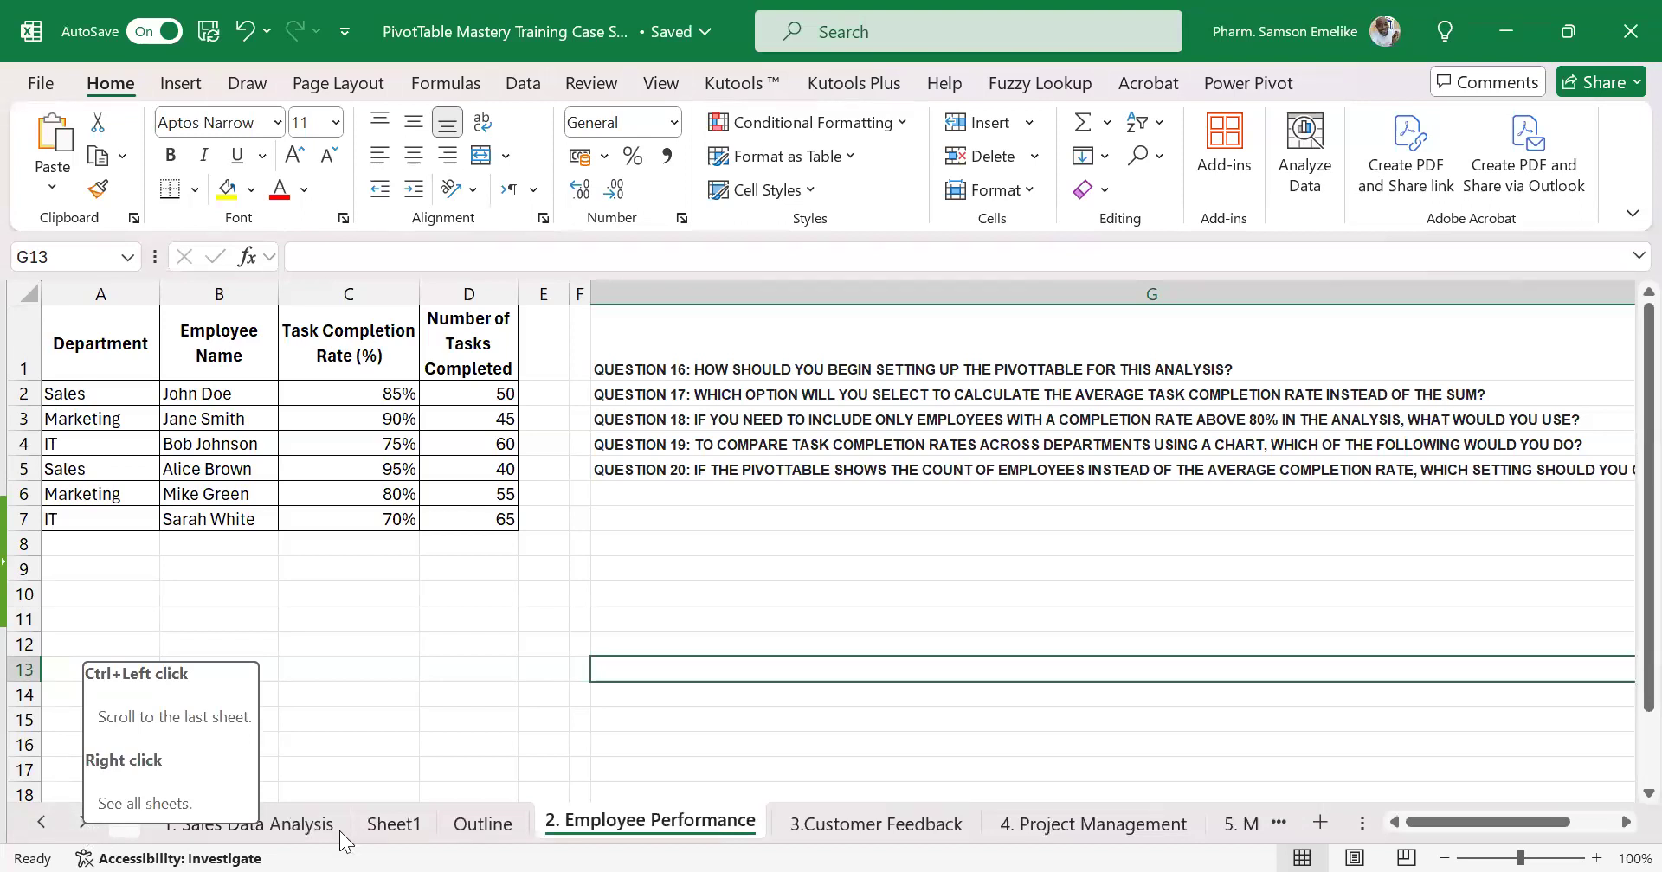
{"action": "left_click", "coordinate": [1102, 832]}
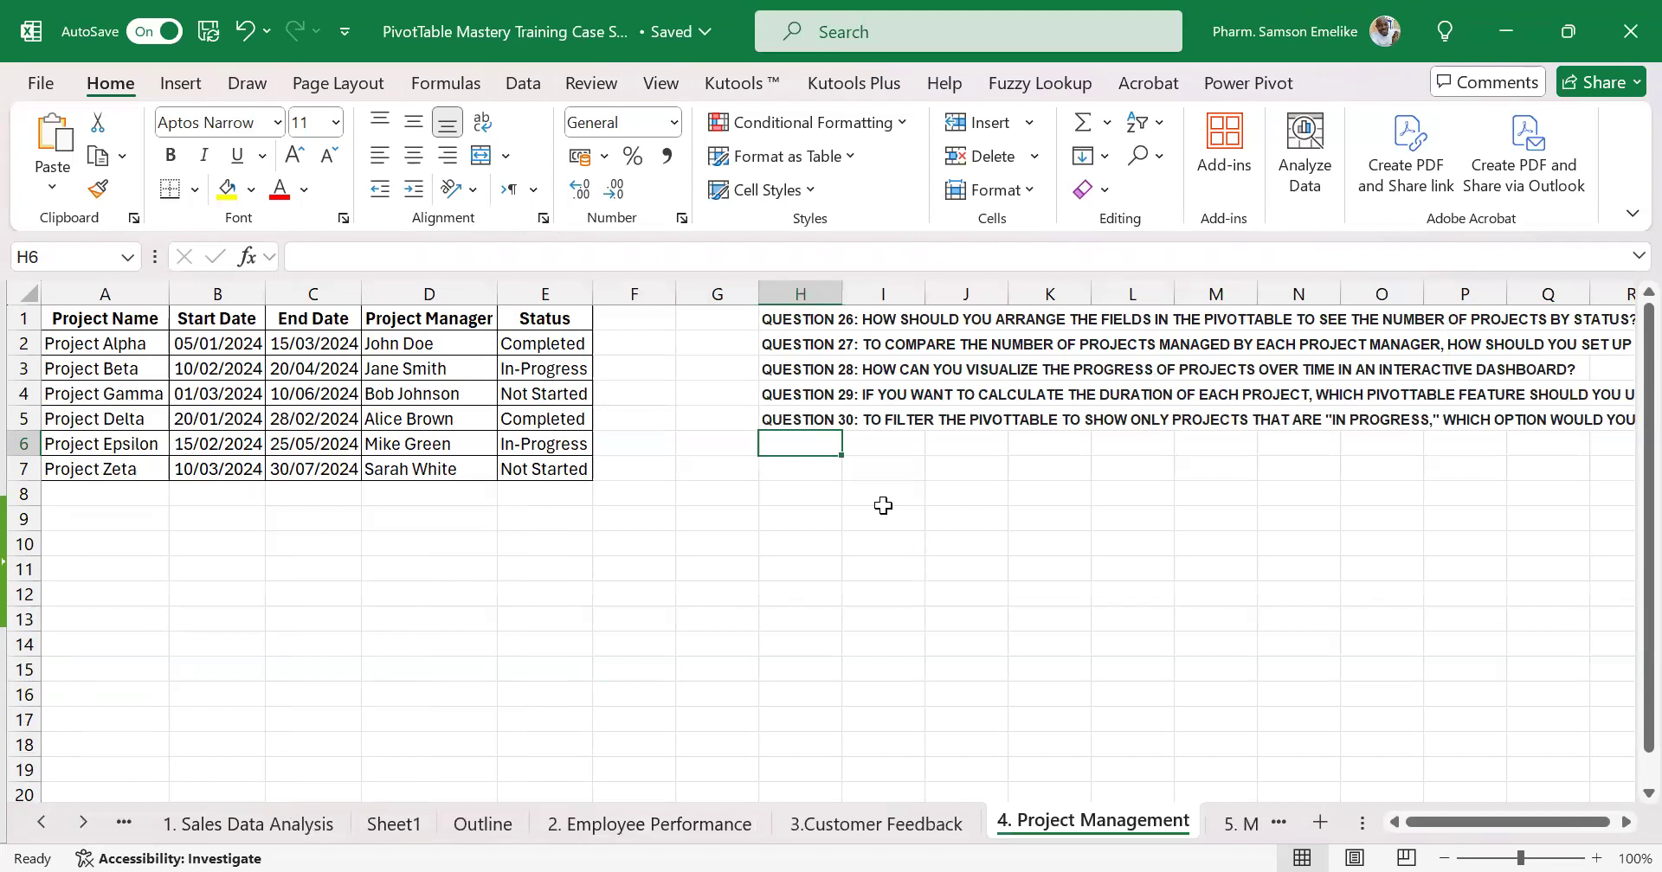
Narrow the empty columns F and G to thin spacers and autofit column H to its question texts
{"action": "left_click", "coordinate": [782, 315]}
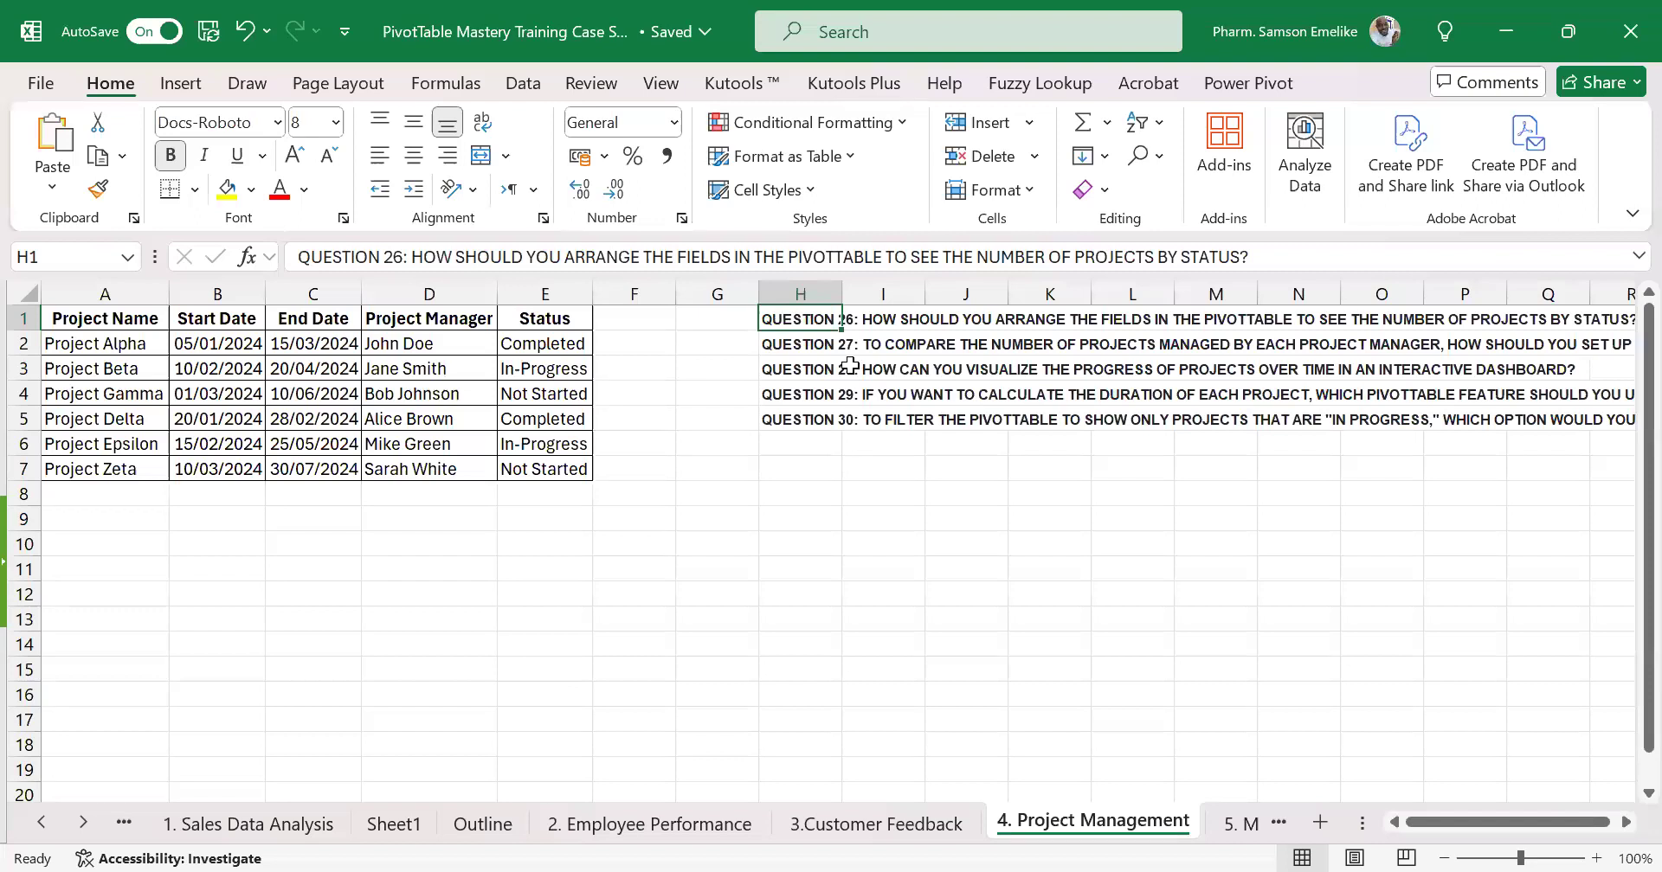
{"action": "left_click_drag", "start_coordinate": [709, 293], "coordinate": [612, 297]}
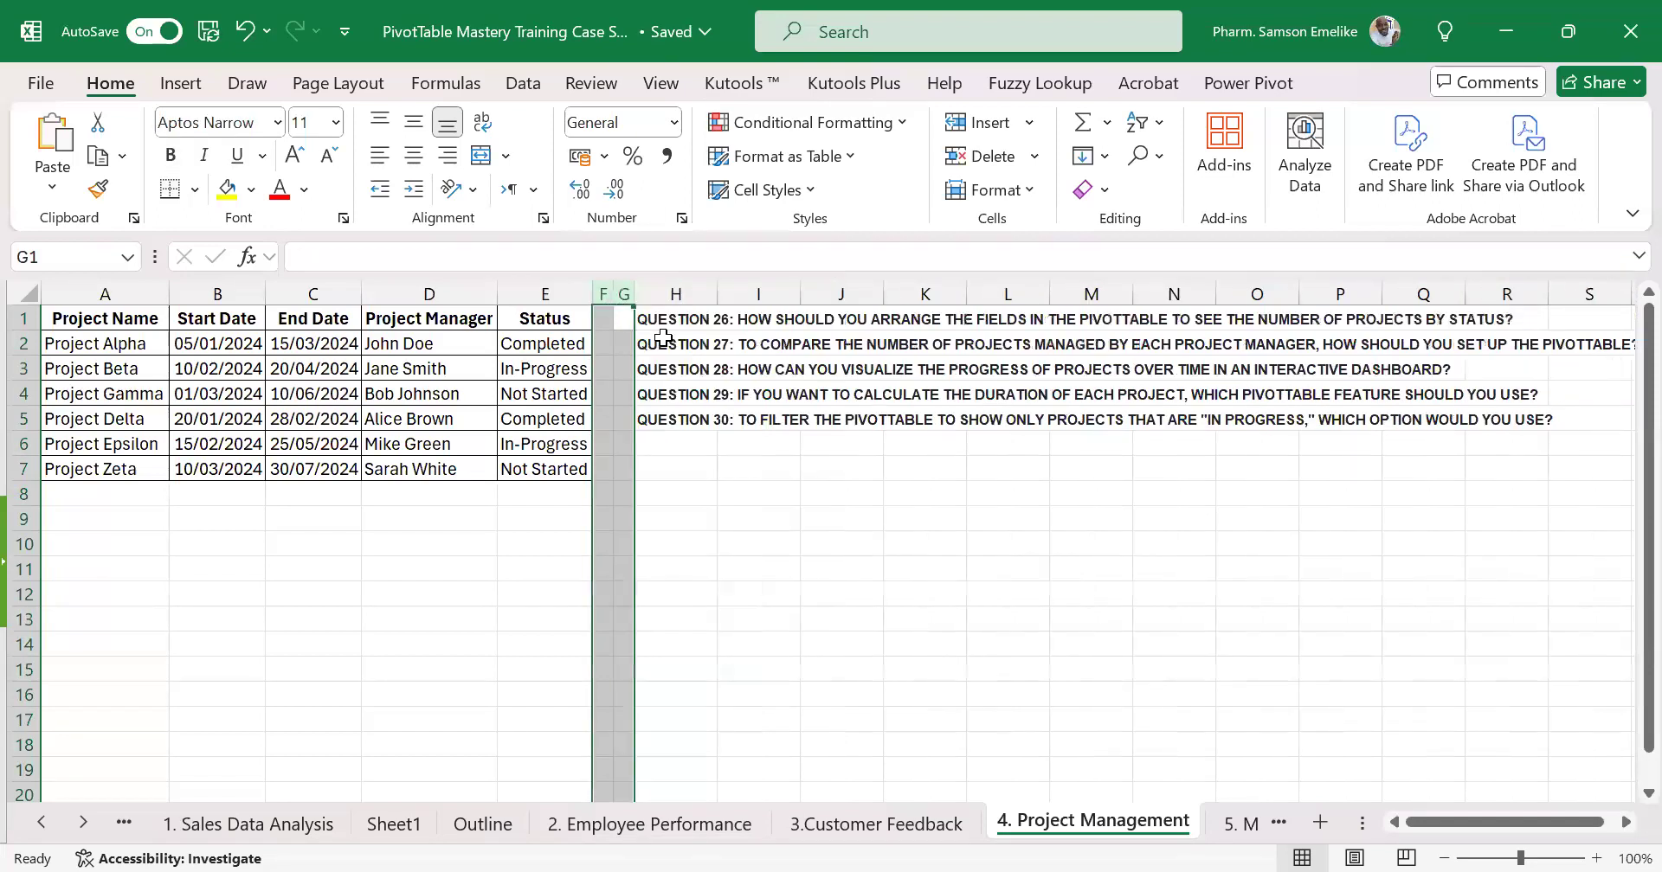
{"action": "left_click", "coordinate": [699, 325]}
{"action": "double_click", "coordinate": [716, 297]}
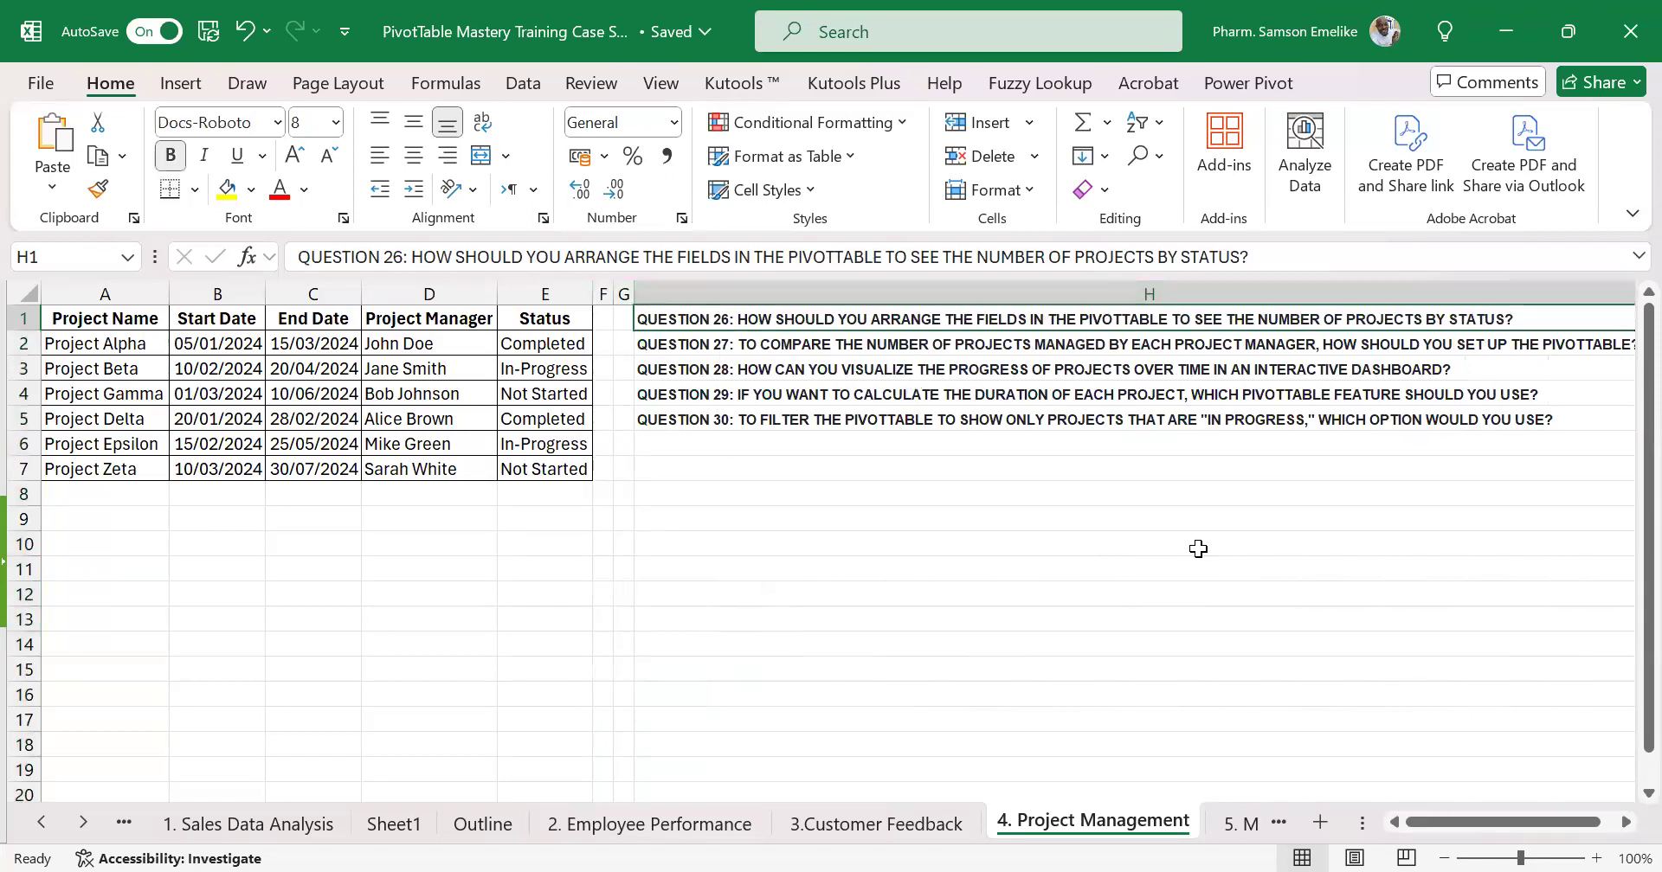
Read questions 26 to 30 in column H at 115% zoom and return to the project table
{"action": "left_click", "coordinate": [1625, 822]}
{"action": "left_click", "coordinate": [1626, 822]}
{"action": "left_click", "coordinate": [1626, 822]}
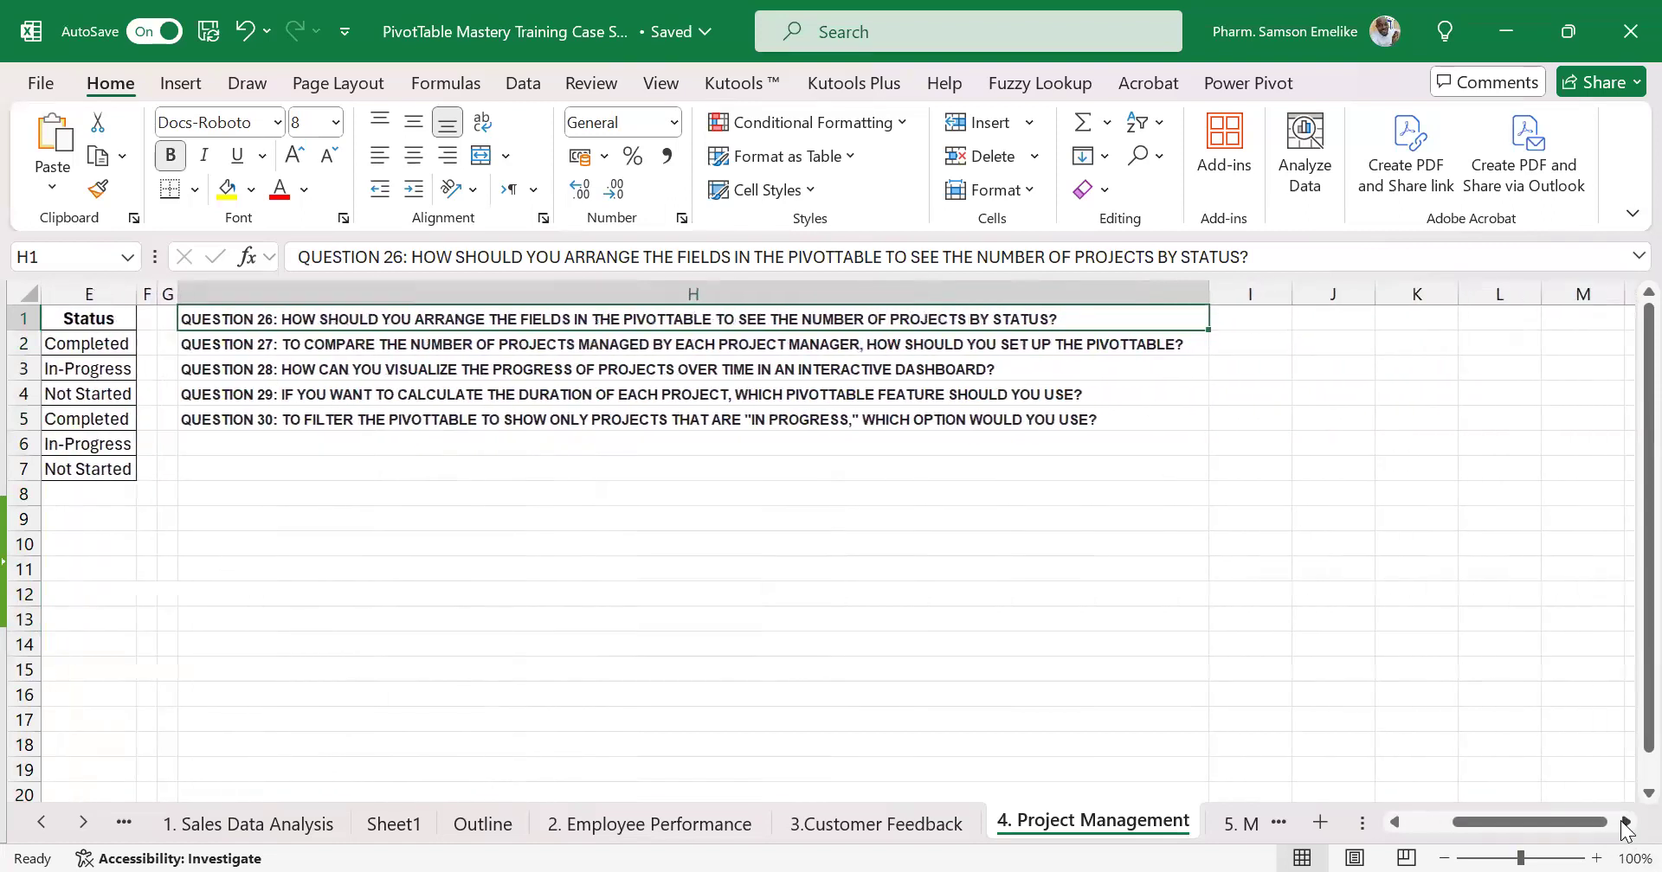
{"action": "left_click", "coordinate": [1626, 823]}
{"action": "scroll", "coordinate": [1172, 634], "scroll_direction": "up", "scroll_amount": 1, "text": "ctrl"}
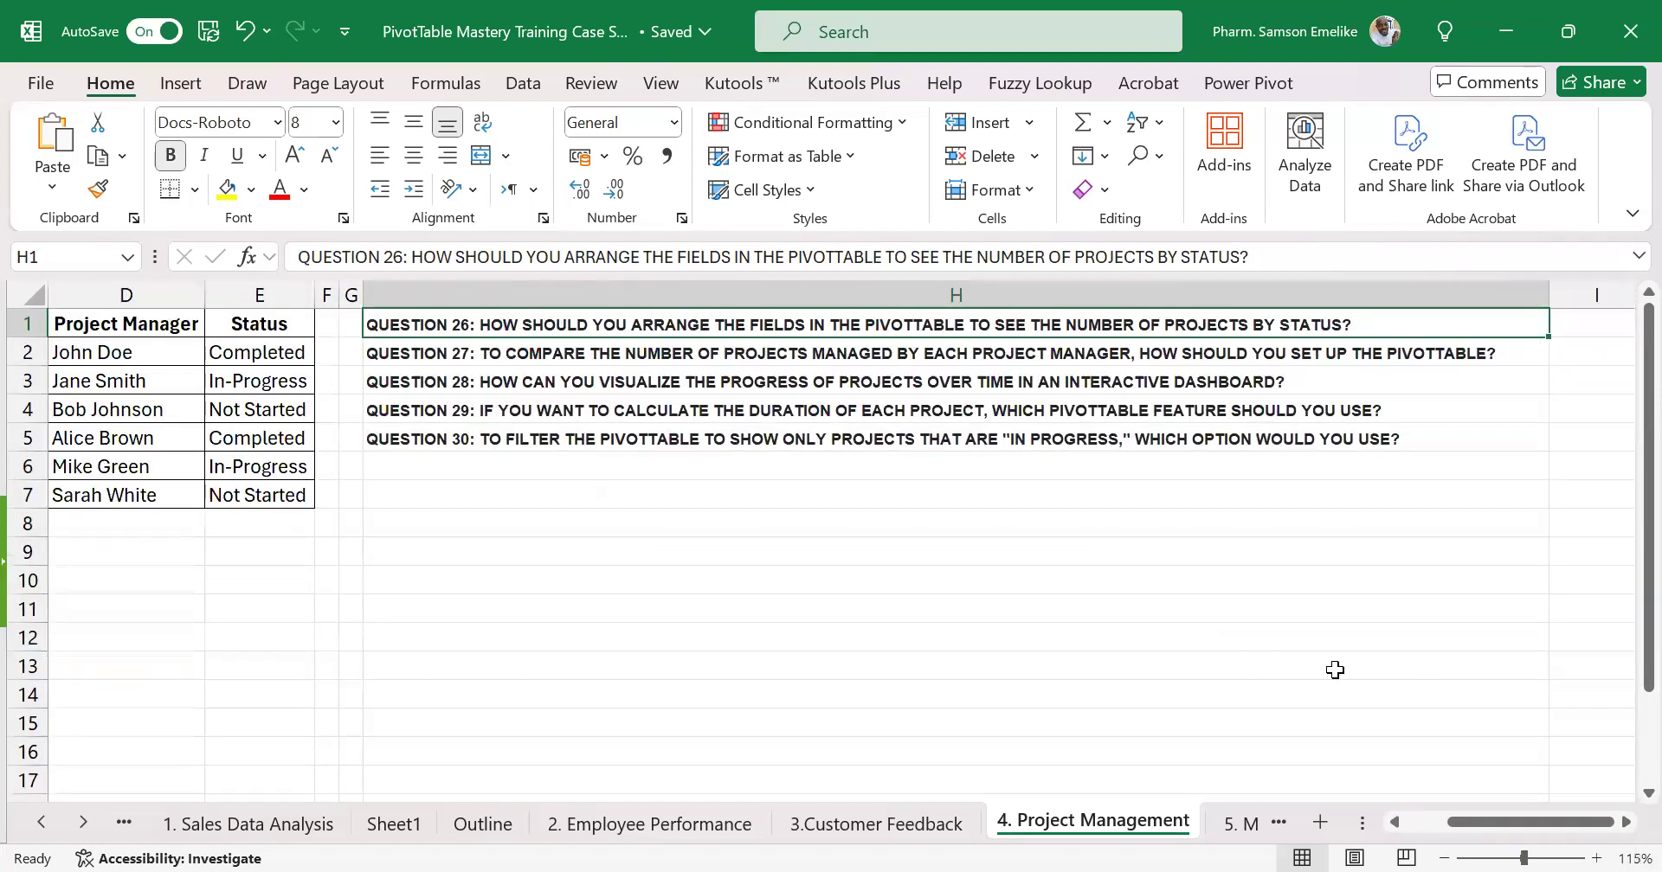
{"action": "left_click_drag", "start_coordinate": [1509, 816], "coordinate": [1532, 810]}
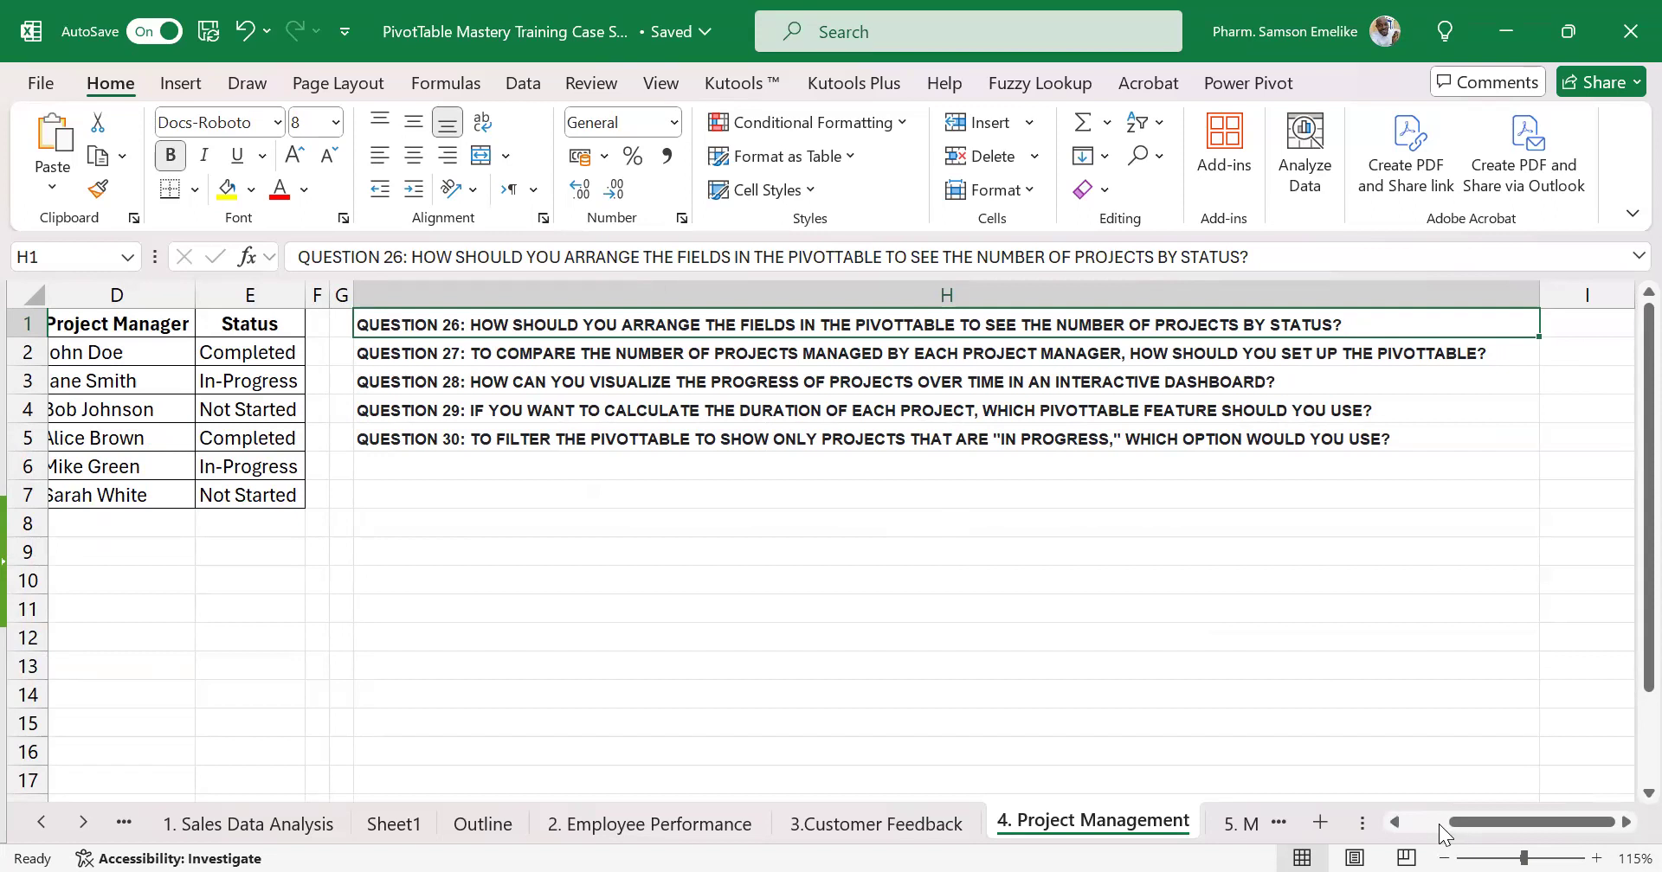
{"action": "scroll", "coordinate": [1438, 824], "scroll_direction": "left", "scroll_amount": 3}
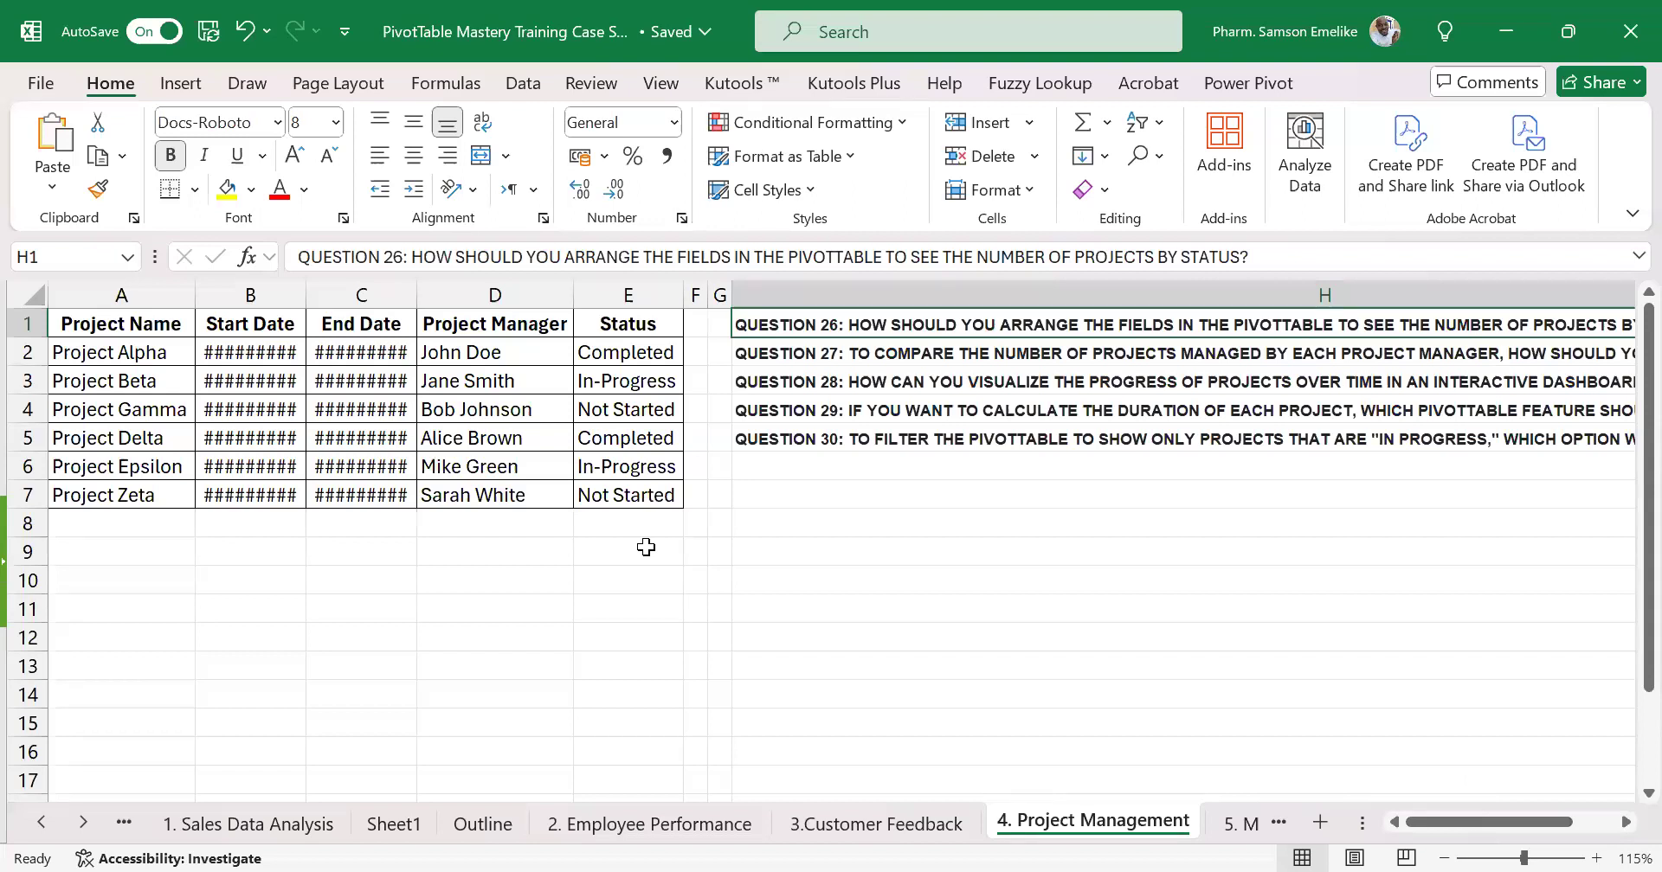
{"action": "key", "text": "alt+Tab"}
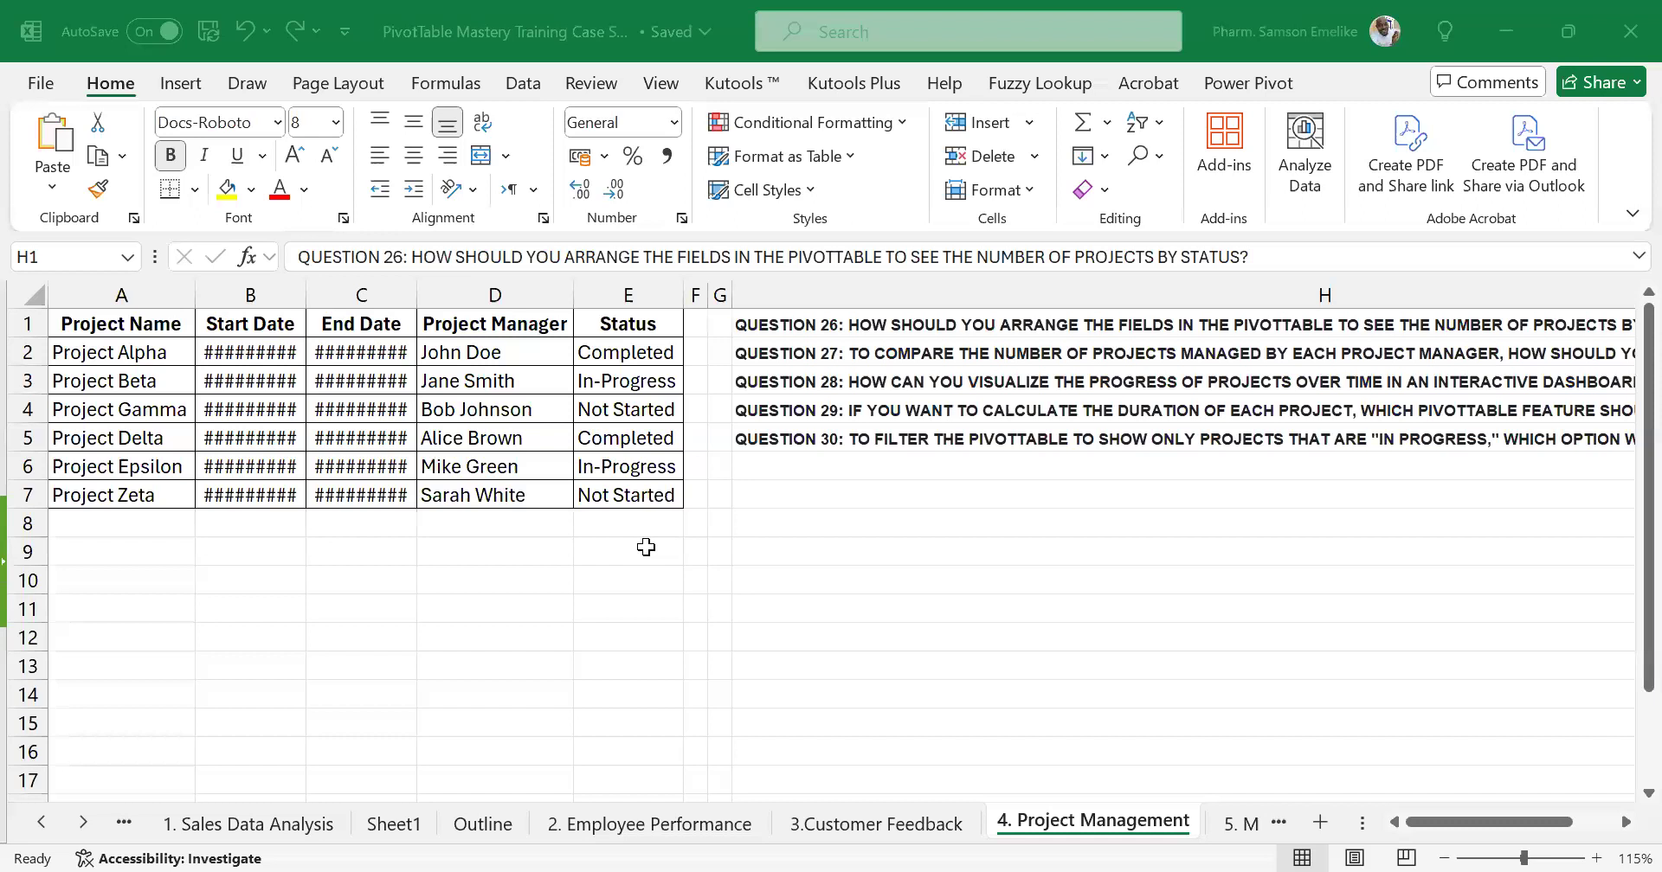
Insert a PivotTable from the project data A1:E7 into the existing 4. Project Management worksheet at cell A9
{"action": "left_click", "coordinate": [370, 408]}
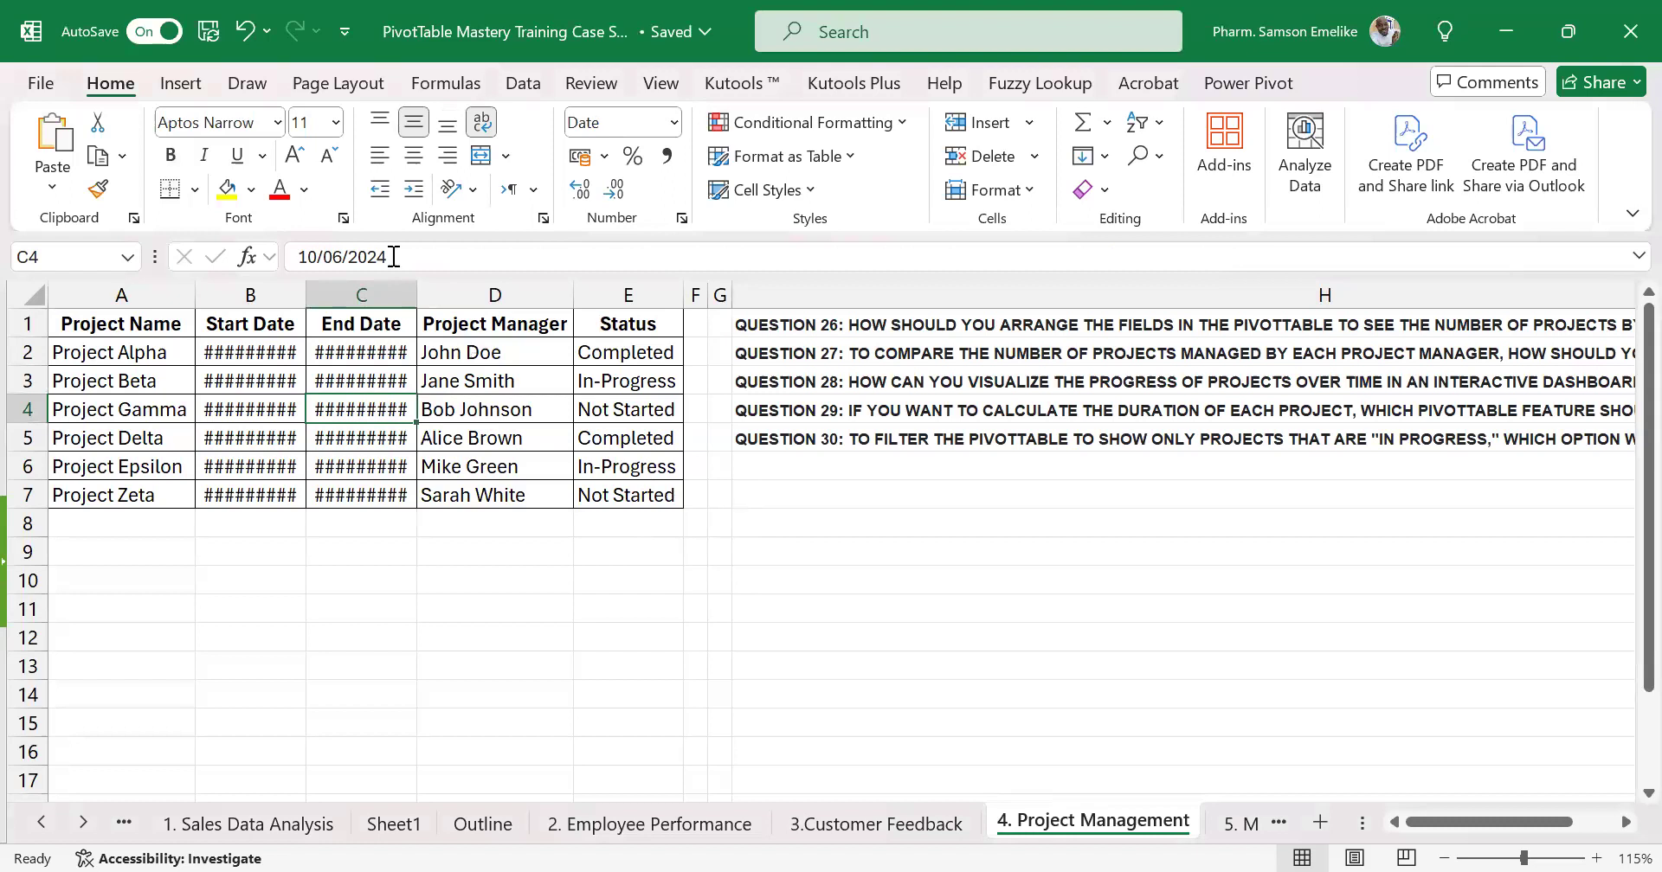
{"action": "left_click", "coordinate": [182, 86]}
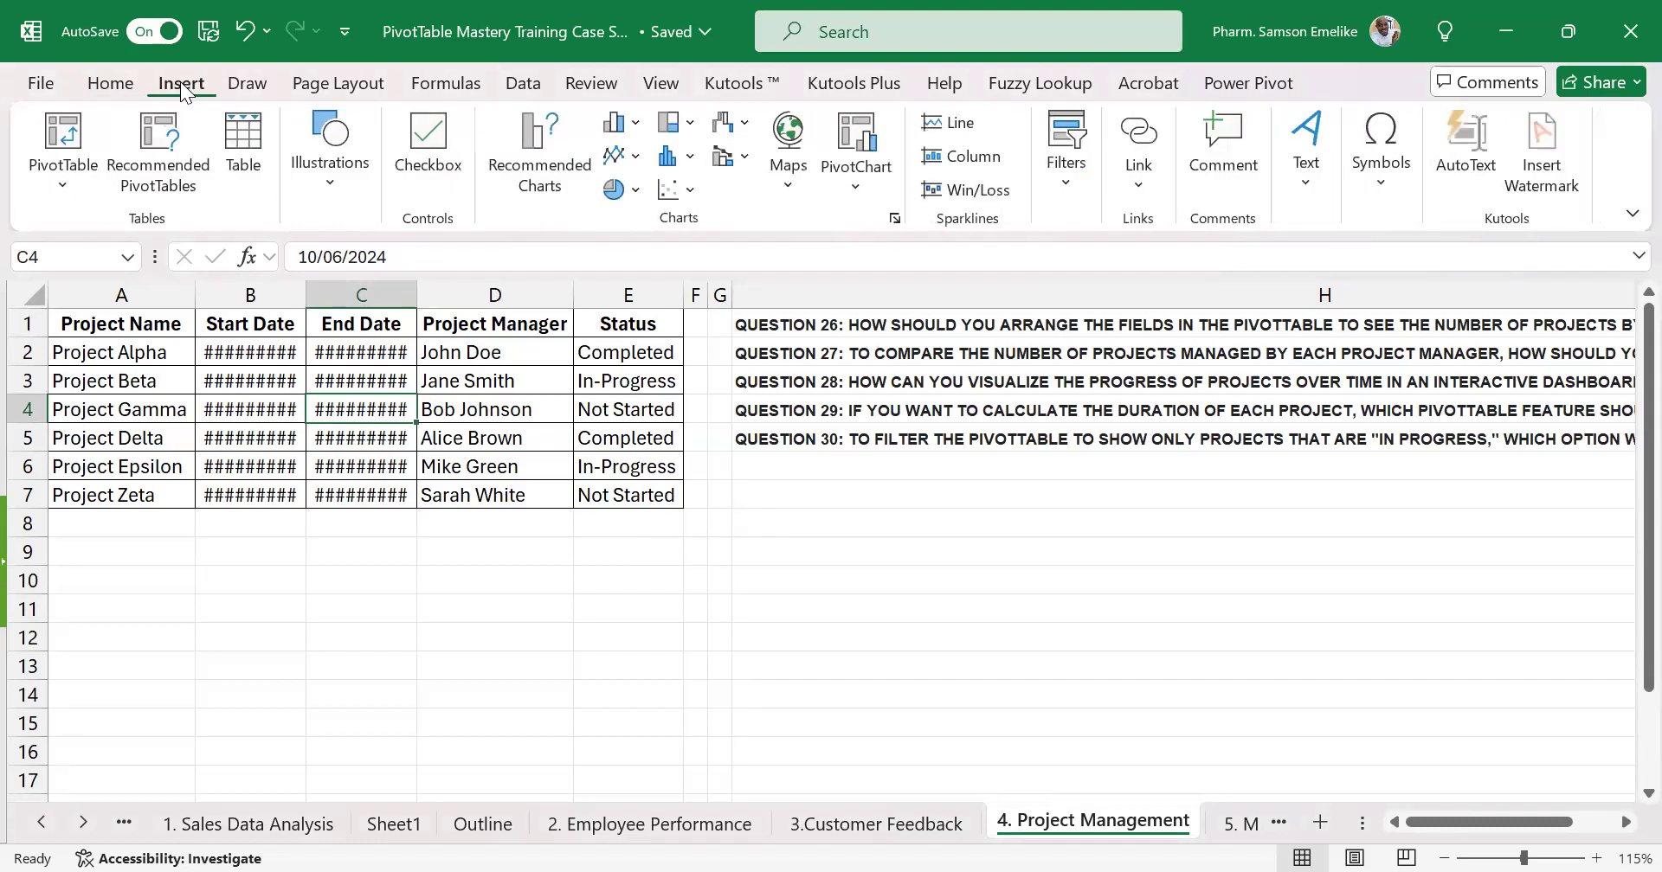
{"action": "left_click", "coordinate": [63, 134]}
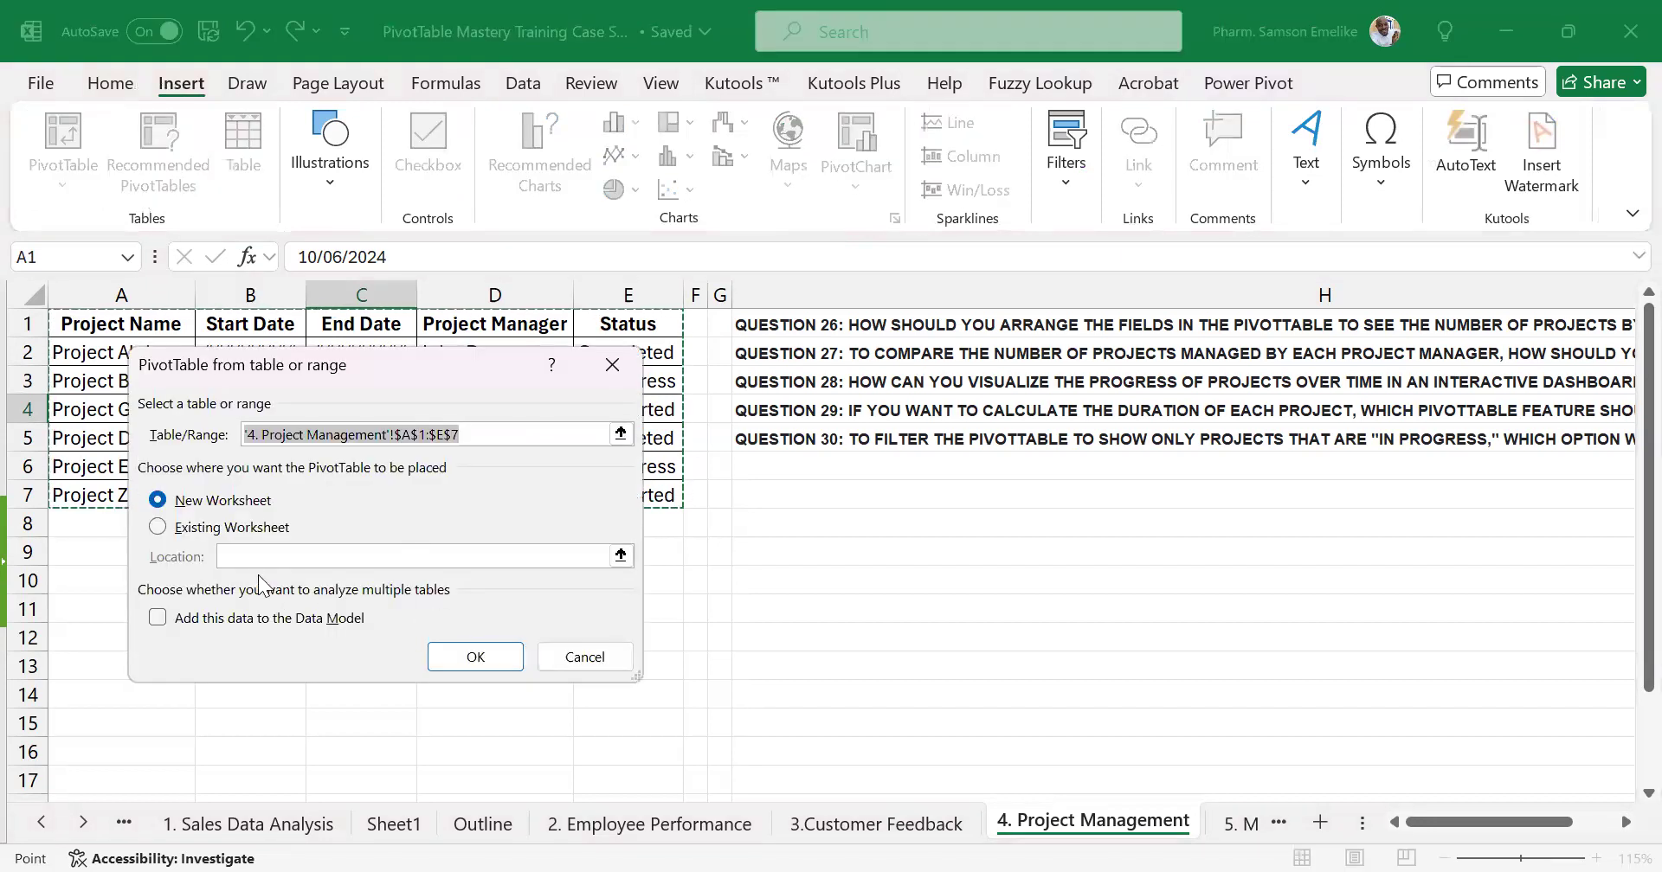
{"action": "left_click", "coordinate": [157, 527]}
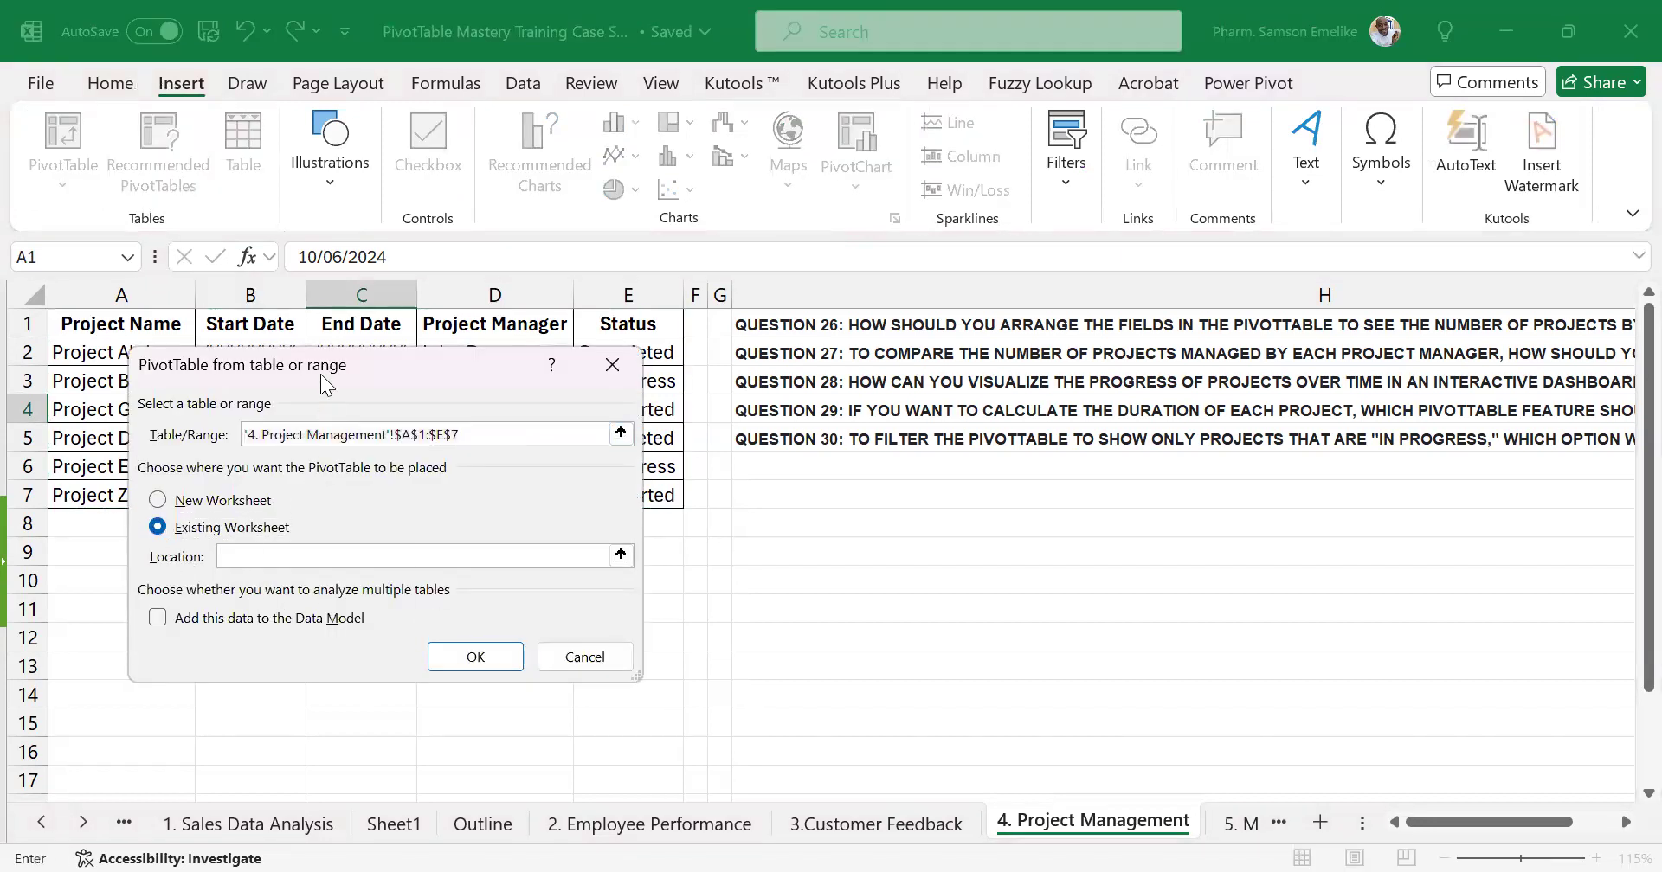
{"action": "left_click_drag", "start_coordinate": [329, 371], "coordinate": [889, 377]}
{"action": "left_click", "coordinate": [100, 552]}
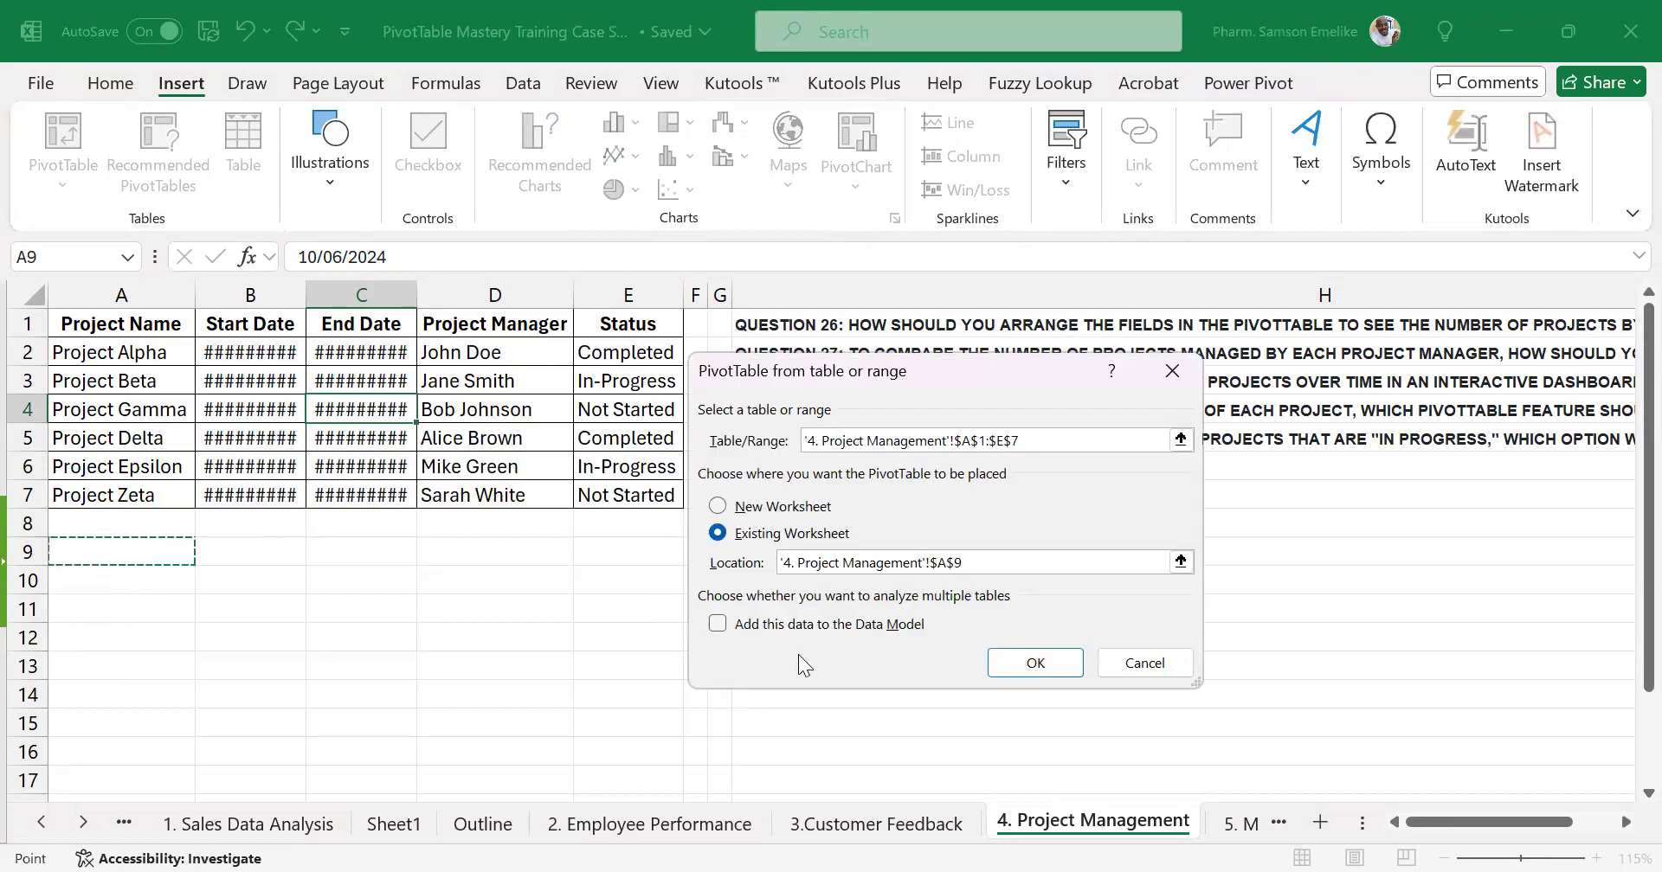
{"action": "left_click", "coordinate": [1035, 663]}
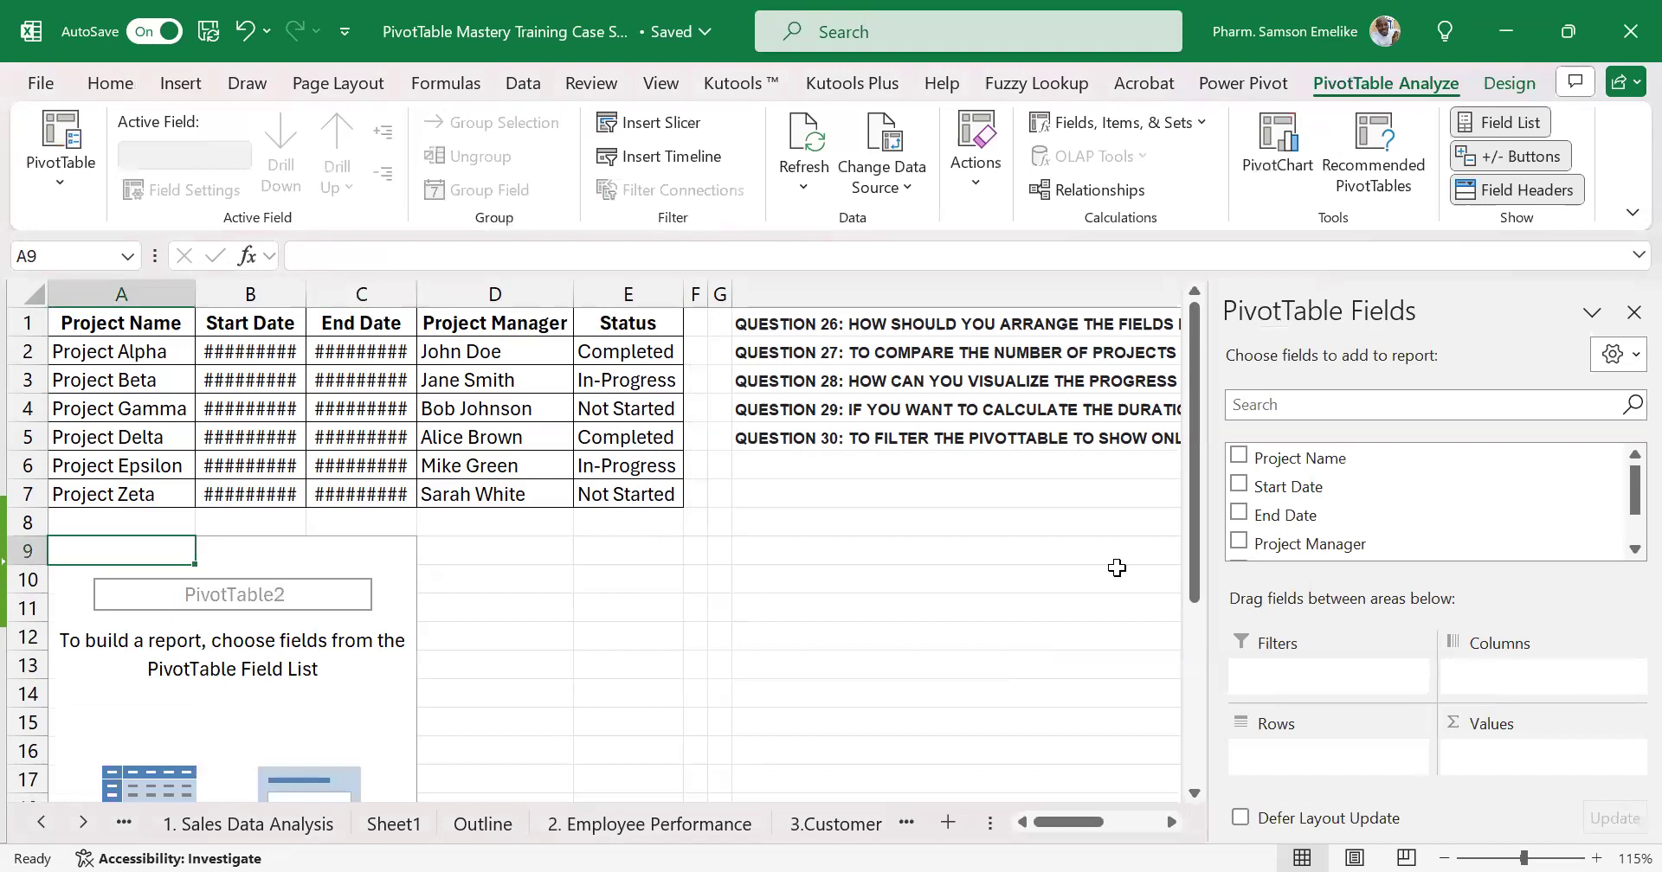
Narrow the Project Manager and Status columns (D and E) to one equal, smaller width
{"action": "left_click", "coordinate": [517, 295]}
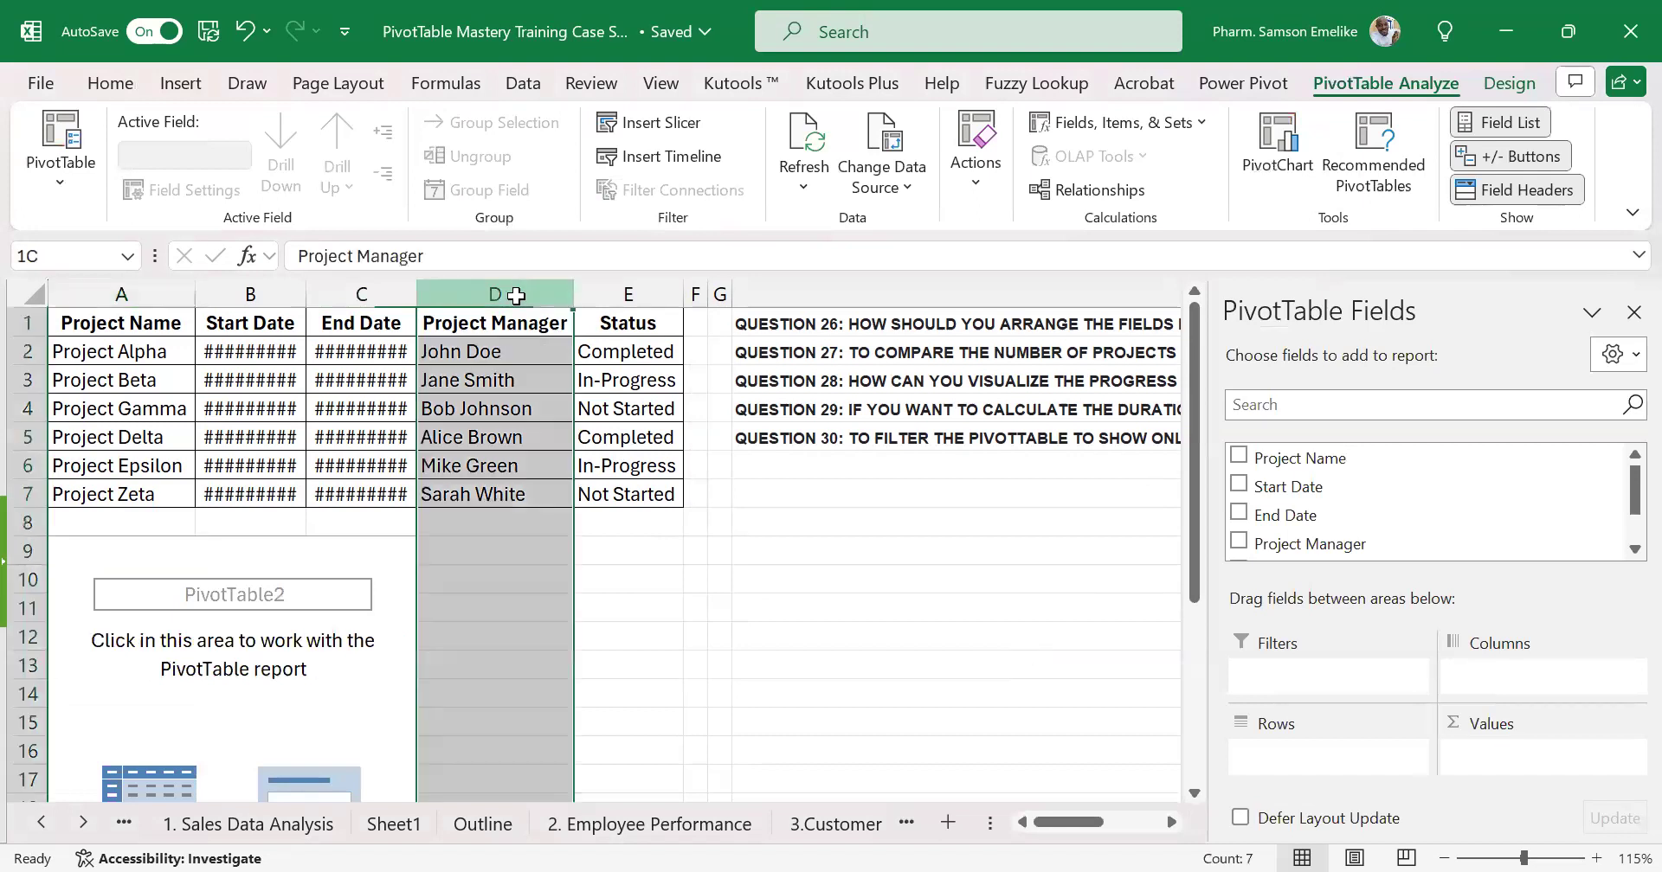
{"action": "mouse_move", "coordinate": [517, 294]}
{"action": "left_mouse_down"}
{"action": "mouse_move", "coordinate": [575, 291]}
{"action": "mouse_move", "coordinate": [520, 298]}
{"action": "left_mouse_up"}
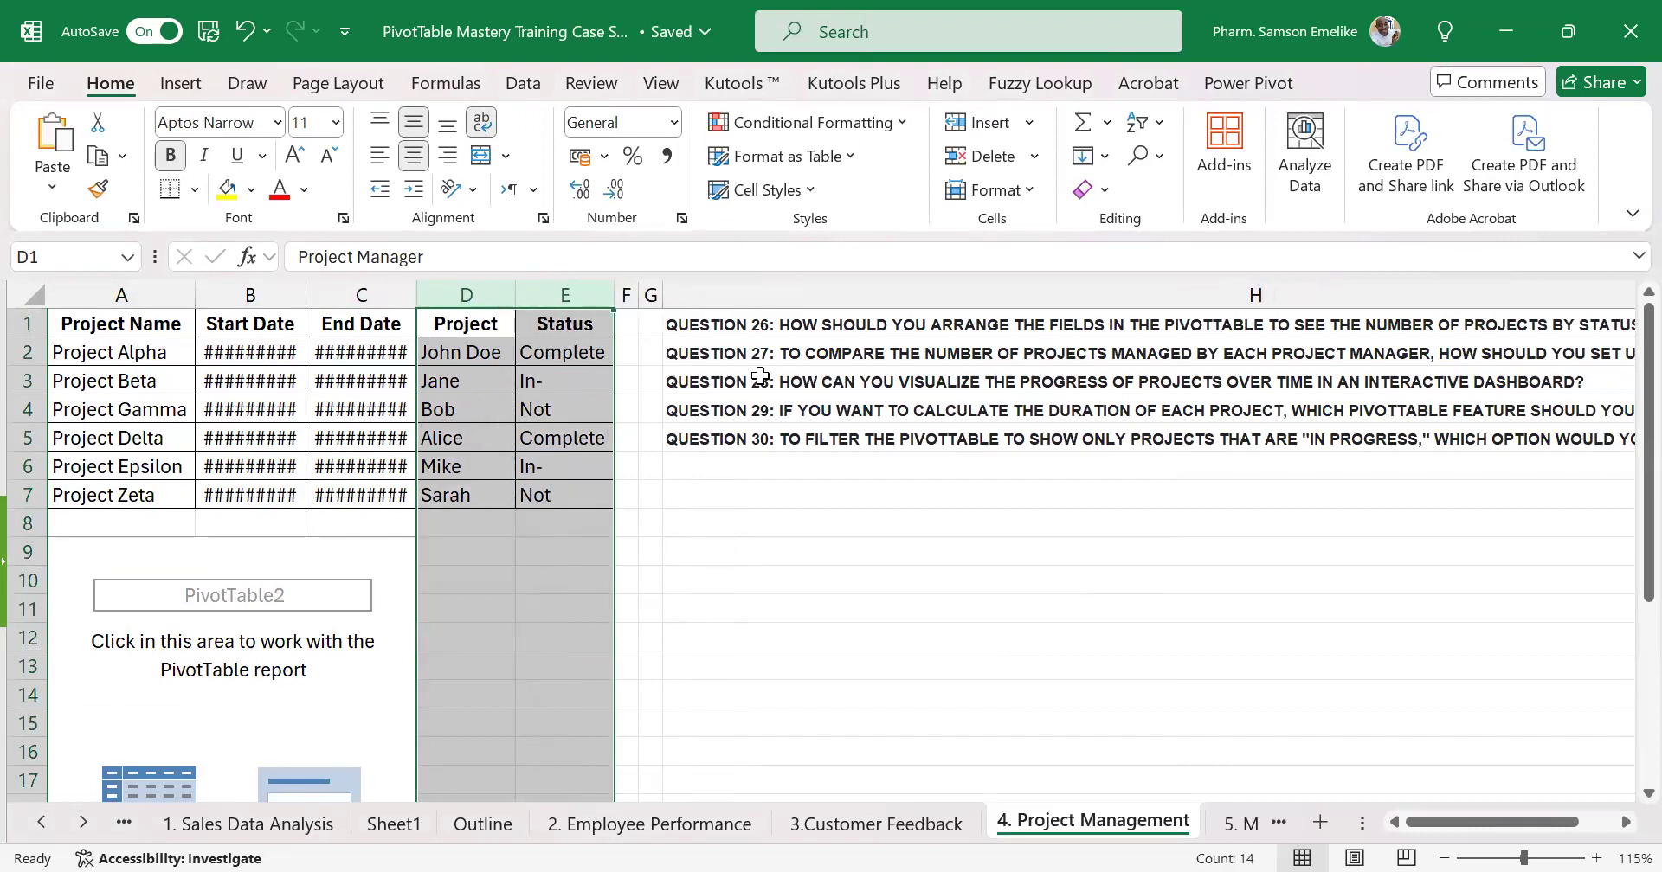
{"action": "left_click", "coordinate": [857, 476]}
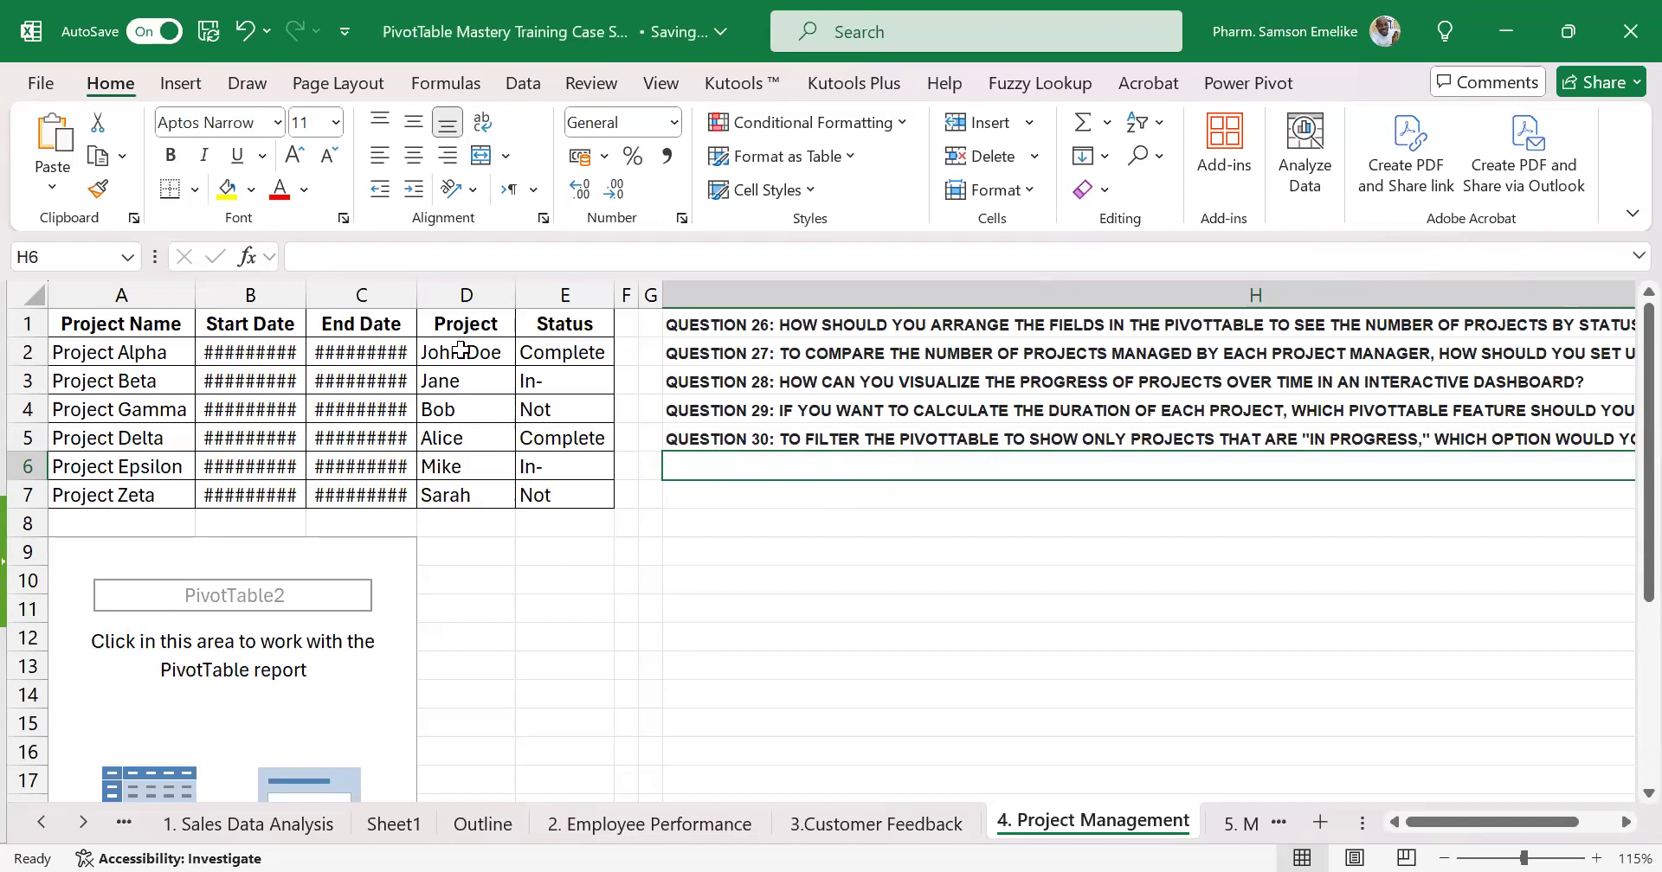
Highlight the whole Project Name and Status columns to examine the fields needed for question 26
{"action": "left_click", "coordinate": [118, 292]}
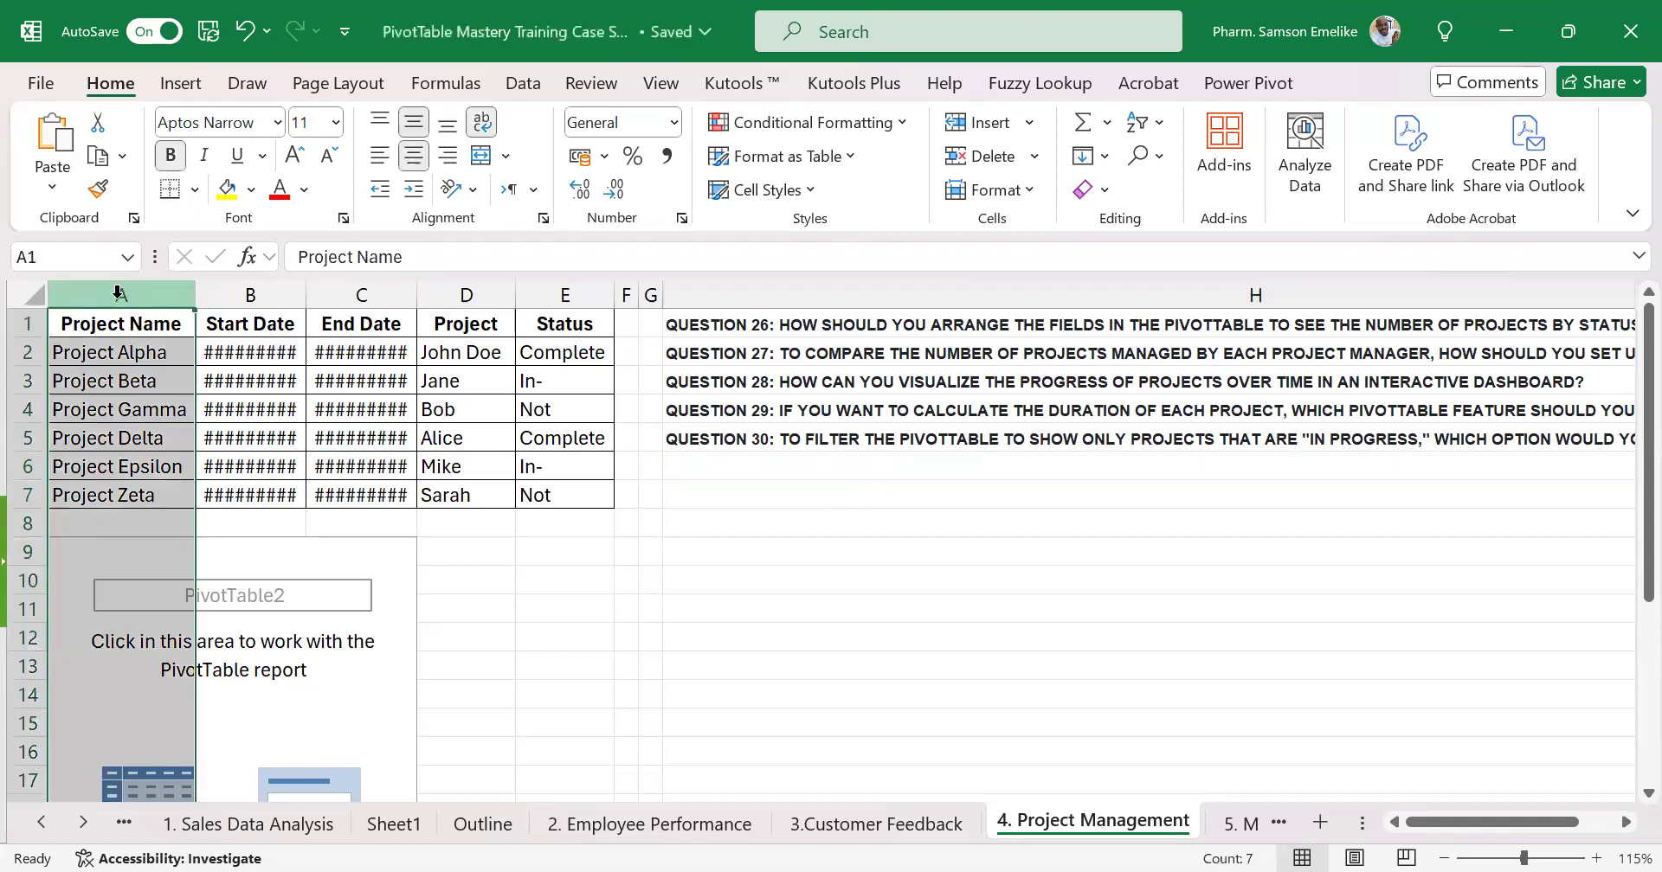
{"action": "left_click", "coordinate": [565, 293], "text": "ctrl"}
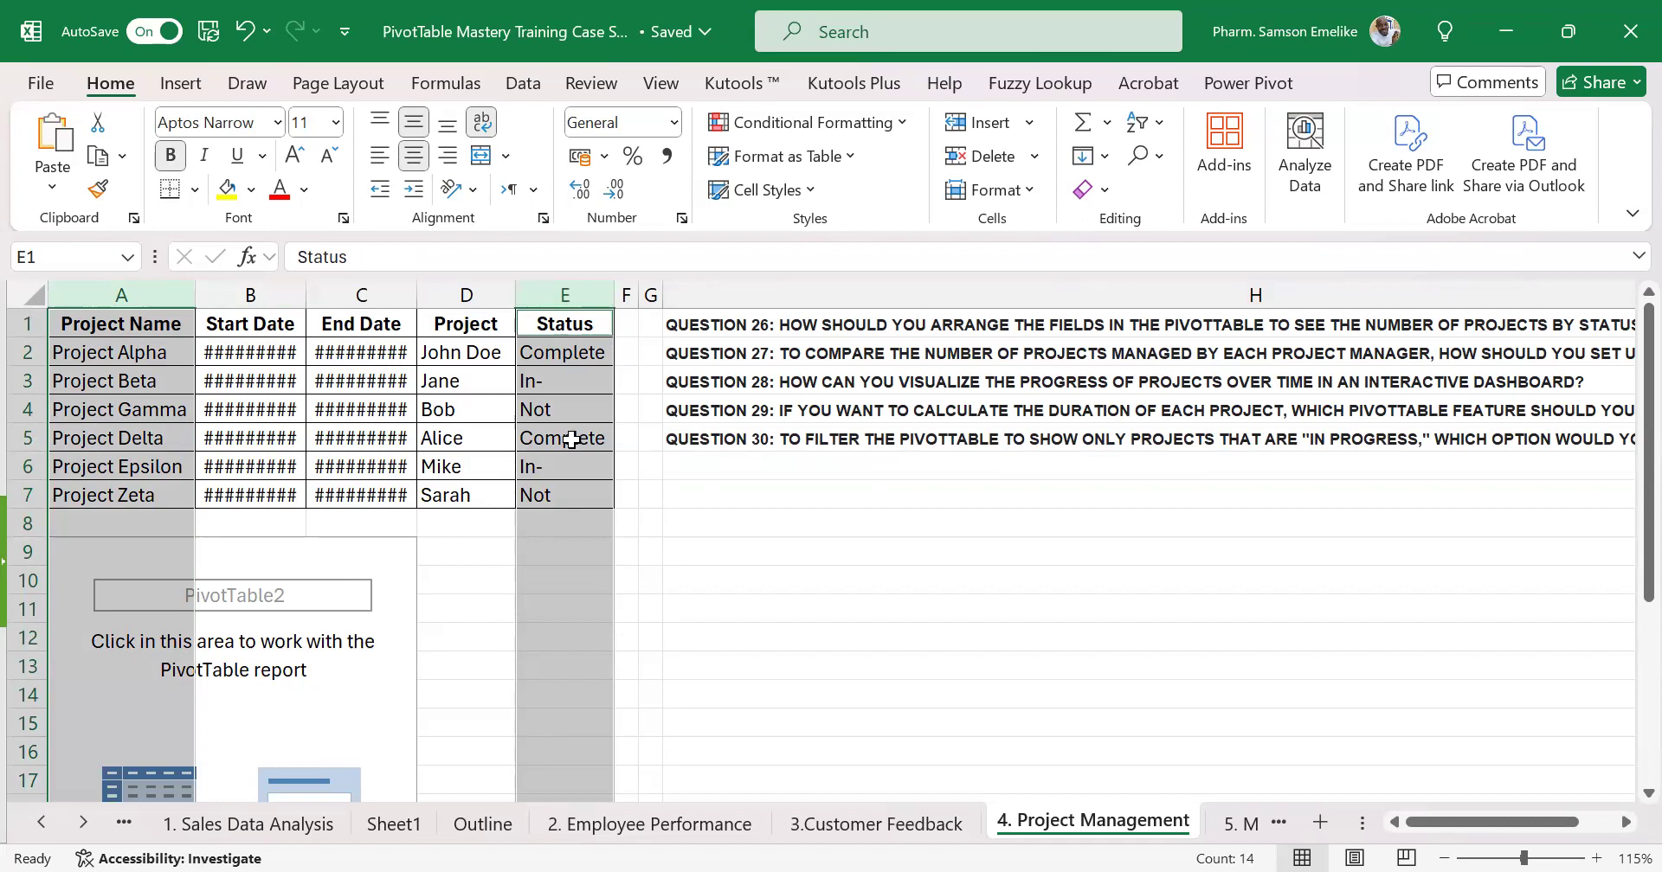
{"action": "left_click", "coordinate": [143, 355]}
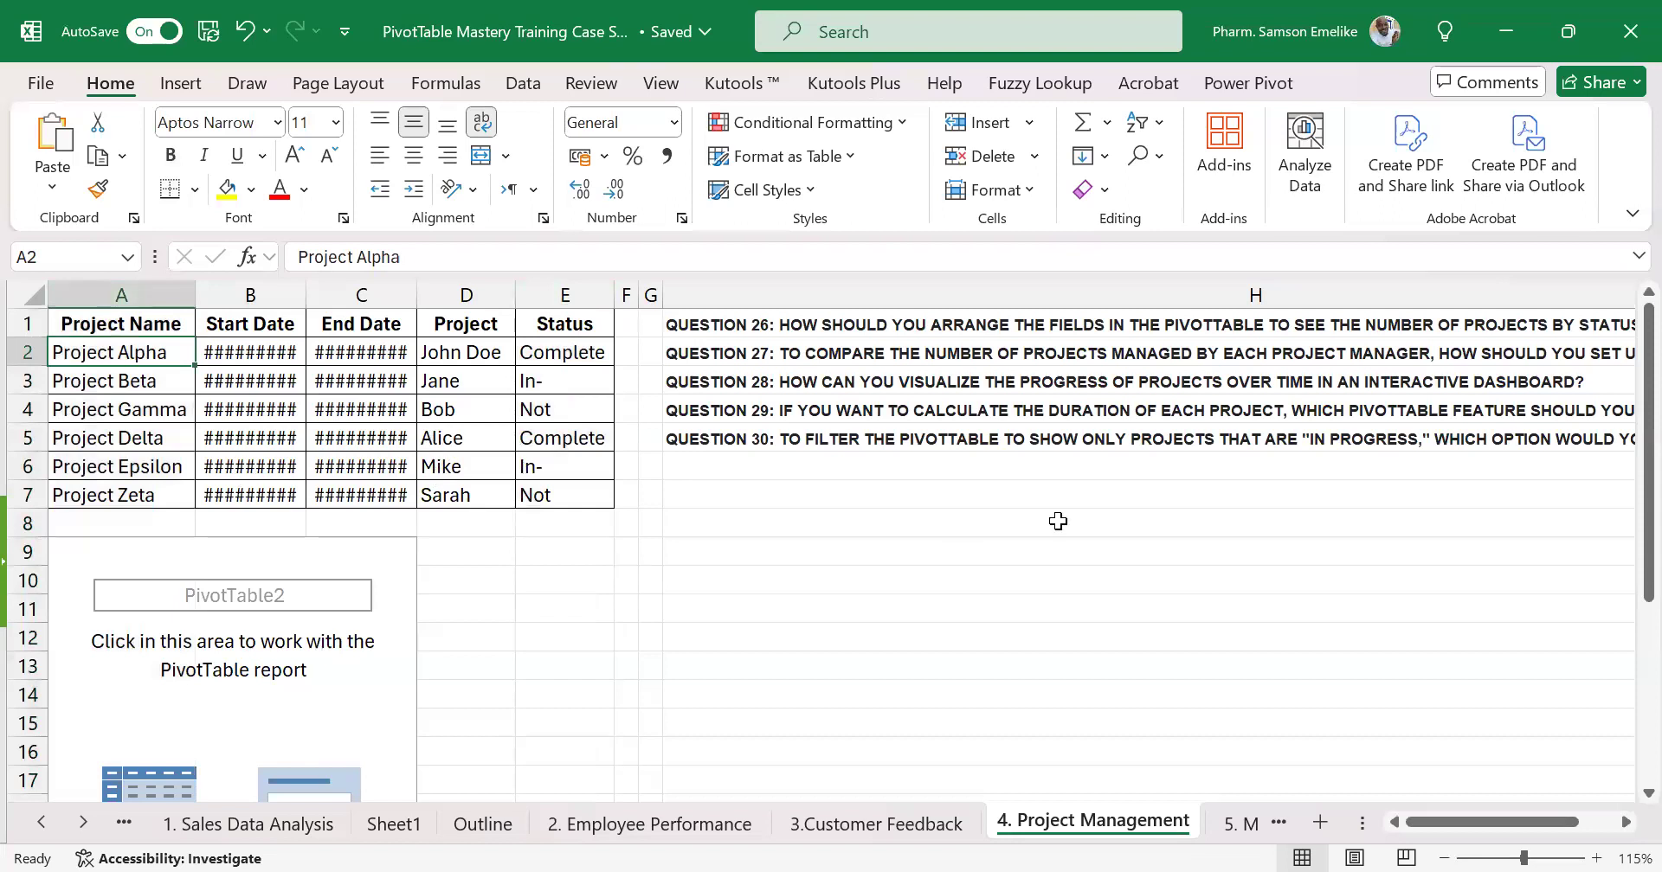
Add Project Name to the PivotTable's rows and widen the Status column in the source table to fit its entries
{"action": "left_click", "coordinate": [405, 634]}
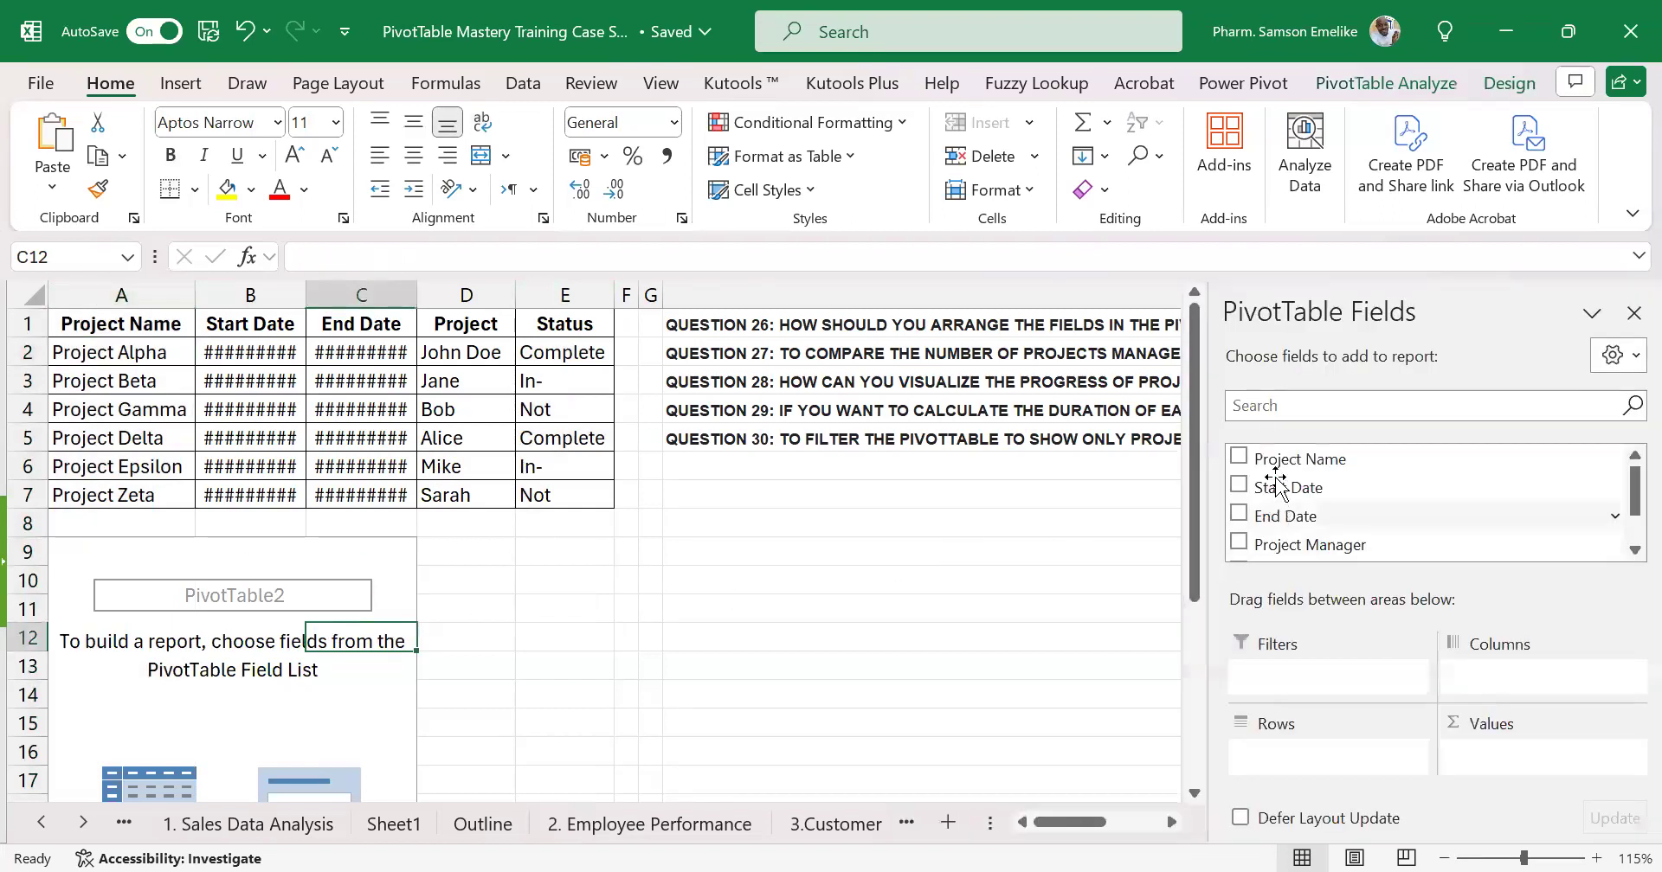
{"action": "left_click_drag", "start_coordinate": [1308, 472], "coordinate": [1377, 693]}
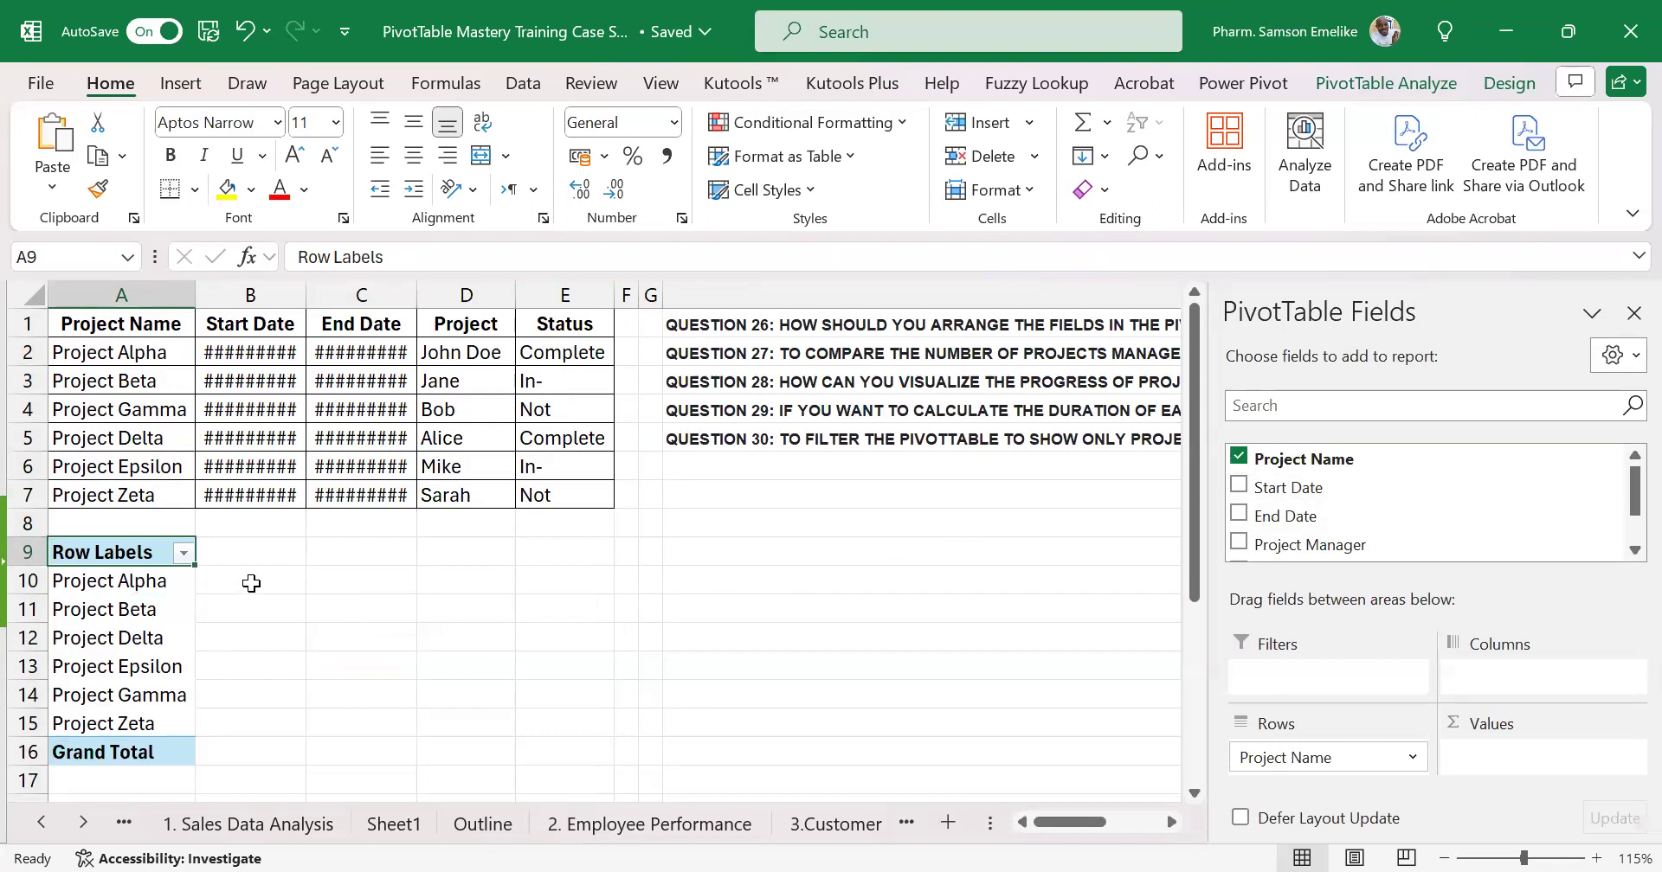
{"action": "left_click_drag", "start_coordinate": [615, 296], "coordinate": [643, 300]}
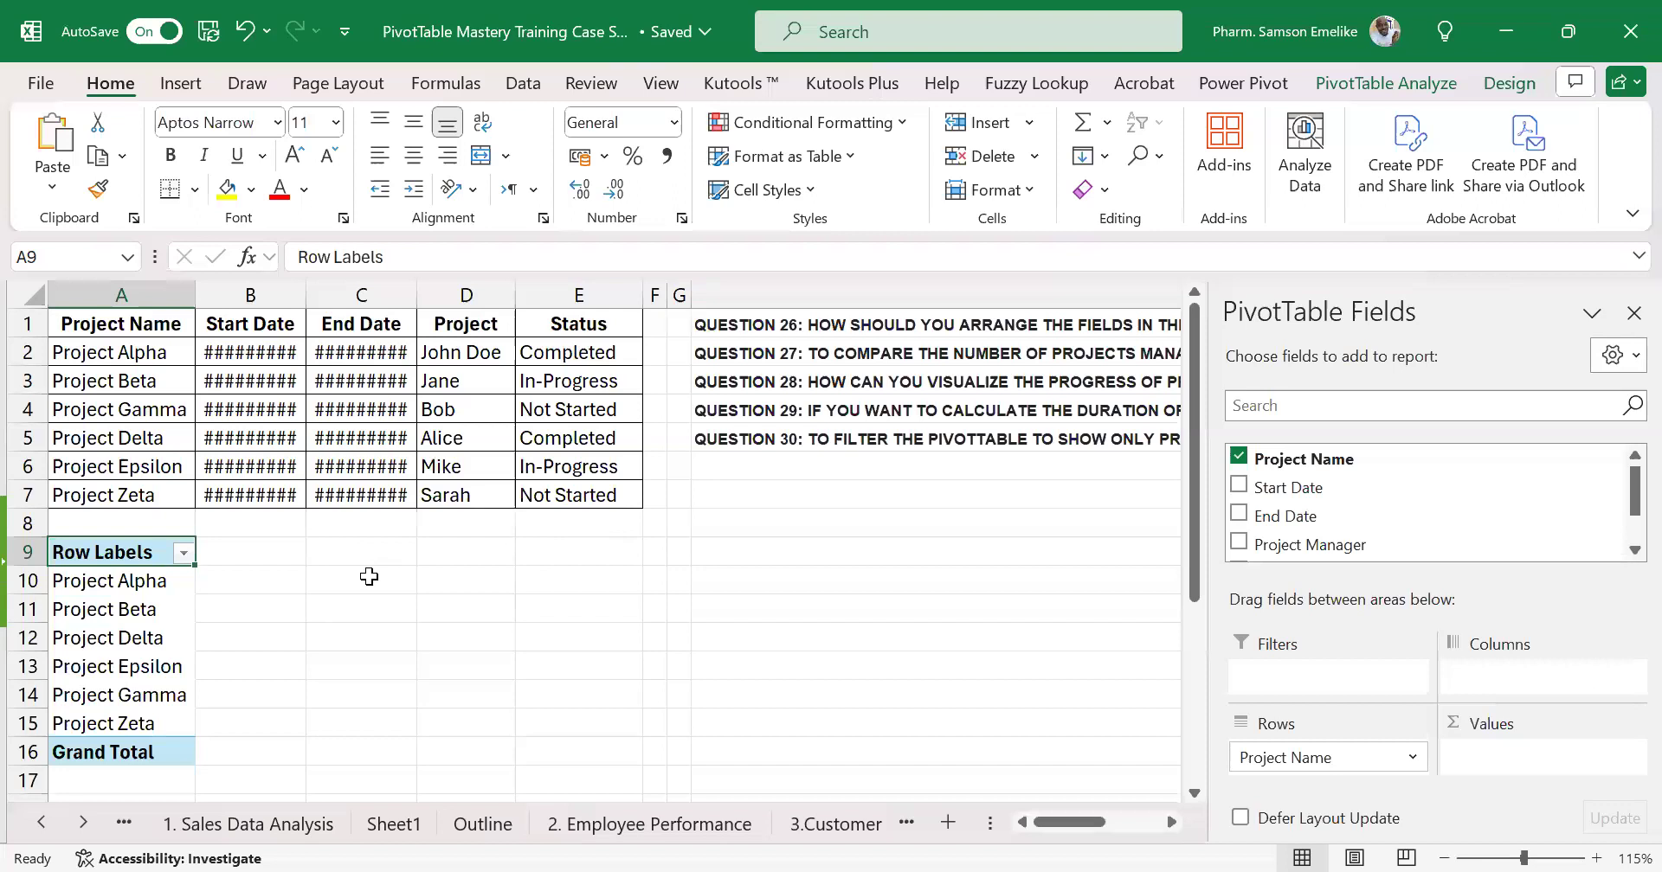
Add Status to the PivotTable's columns and also to its values as Count of Status
{"action": "left_click", "coordinate": [170, 587]}
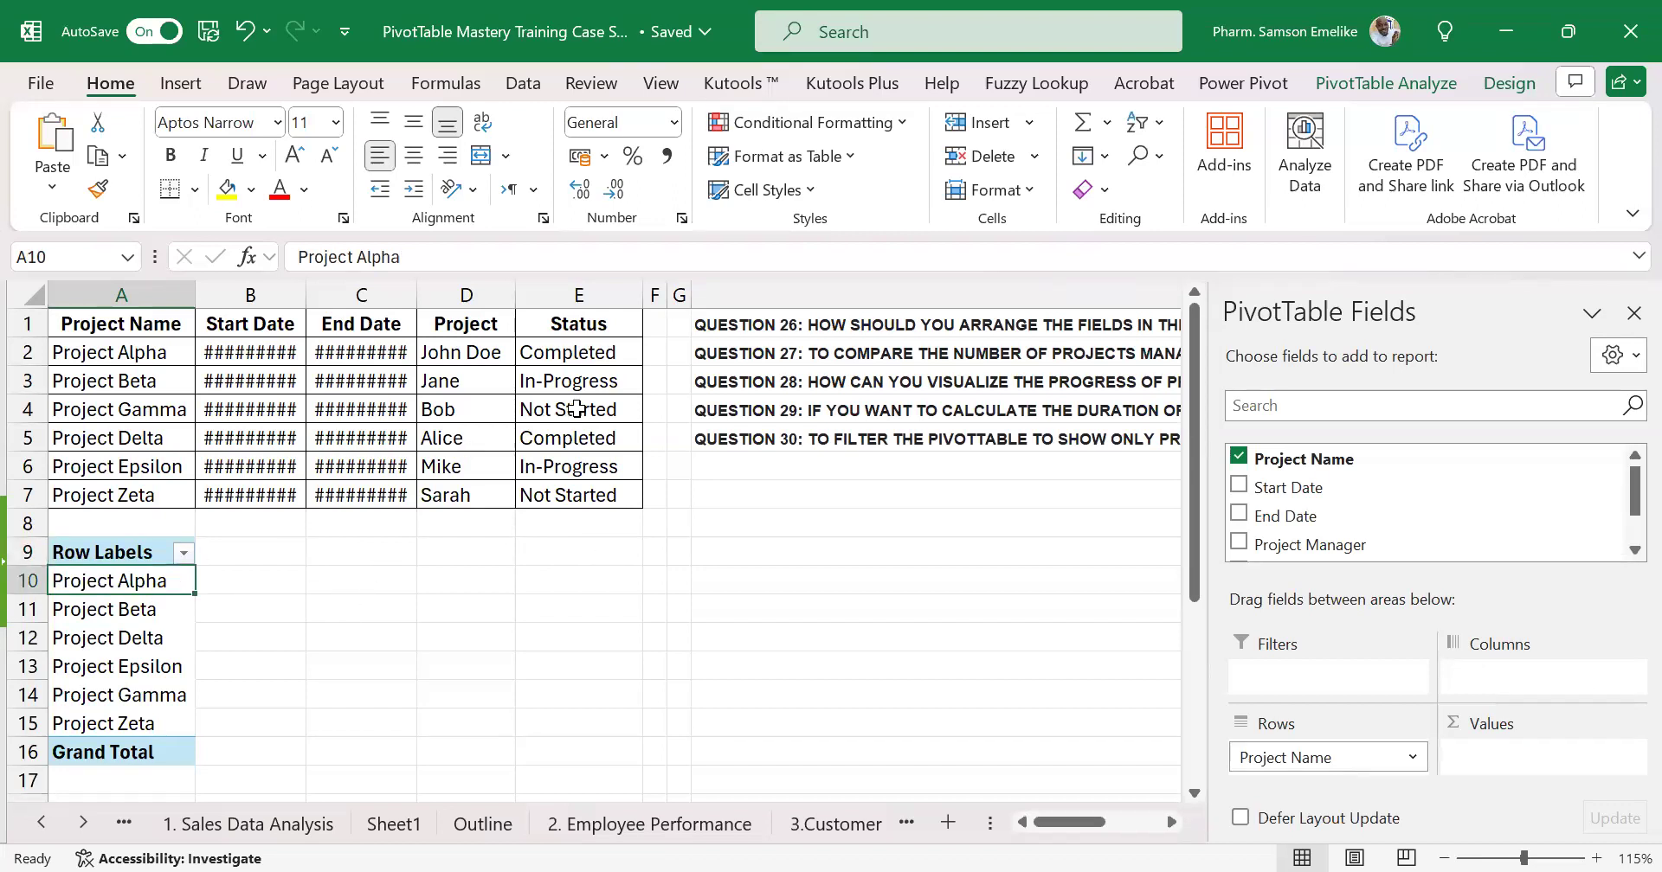
{"action": "scroll", "coordinate": [1317, 541], "scroll_direction": "down", "scroll_amount": 1}
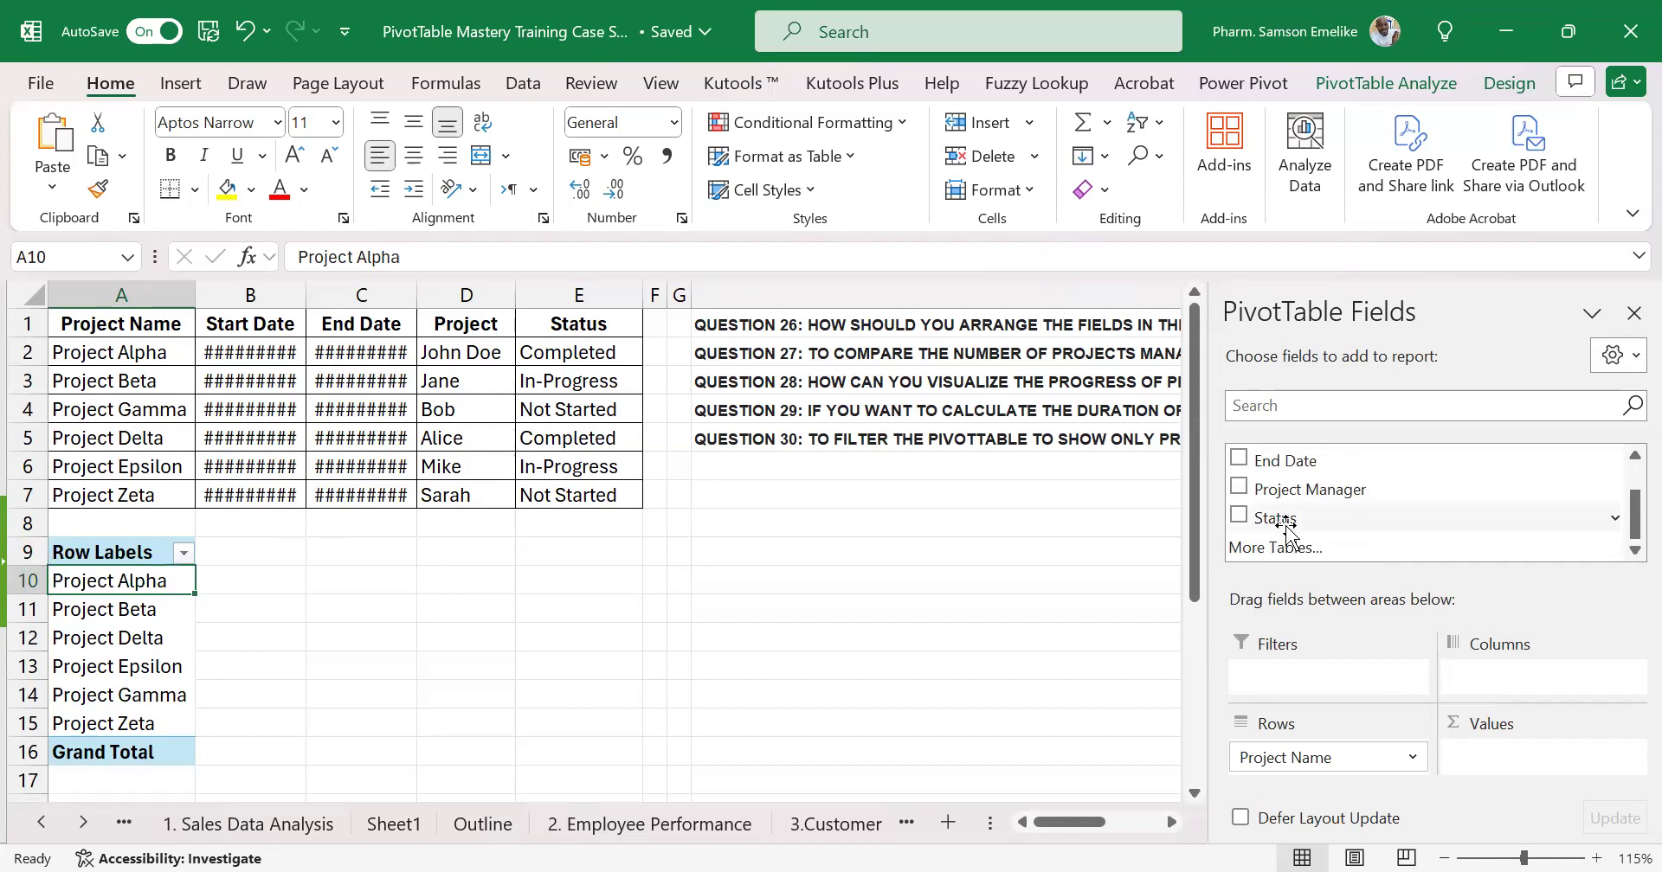
{"action": "left_click_drag", "start_coordinate": [1285, 524], "coordinate": [1516, 682]}
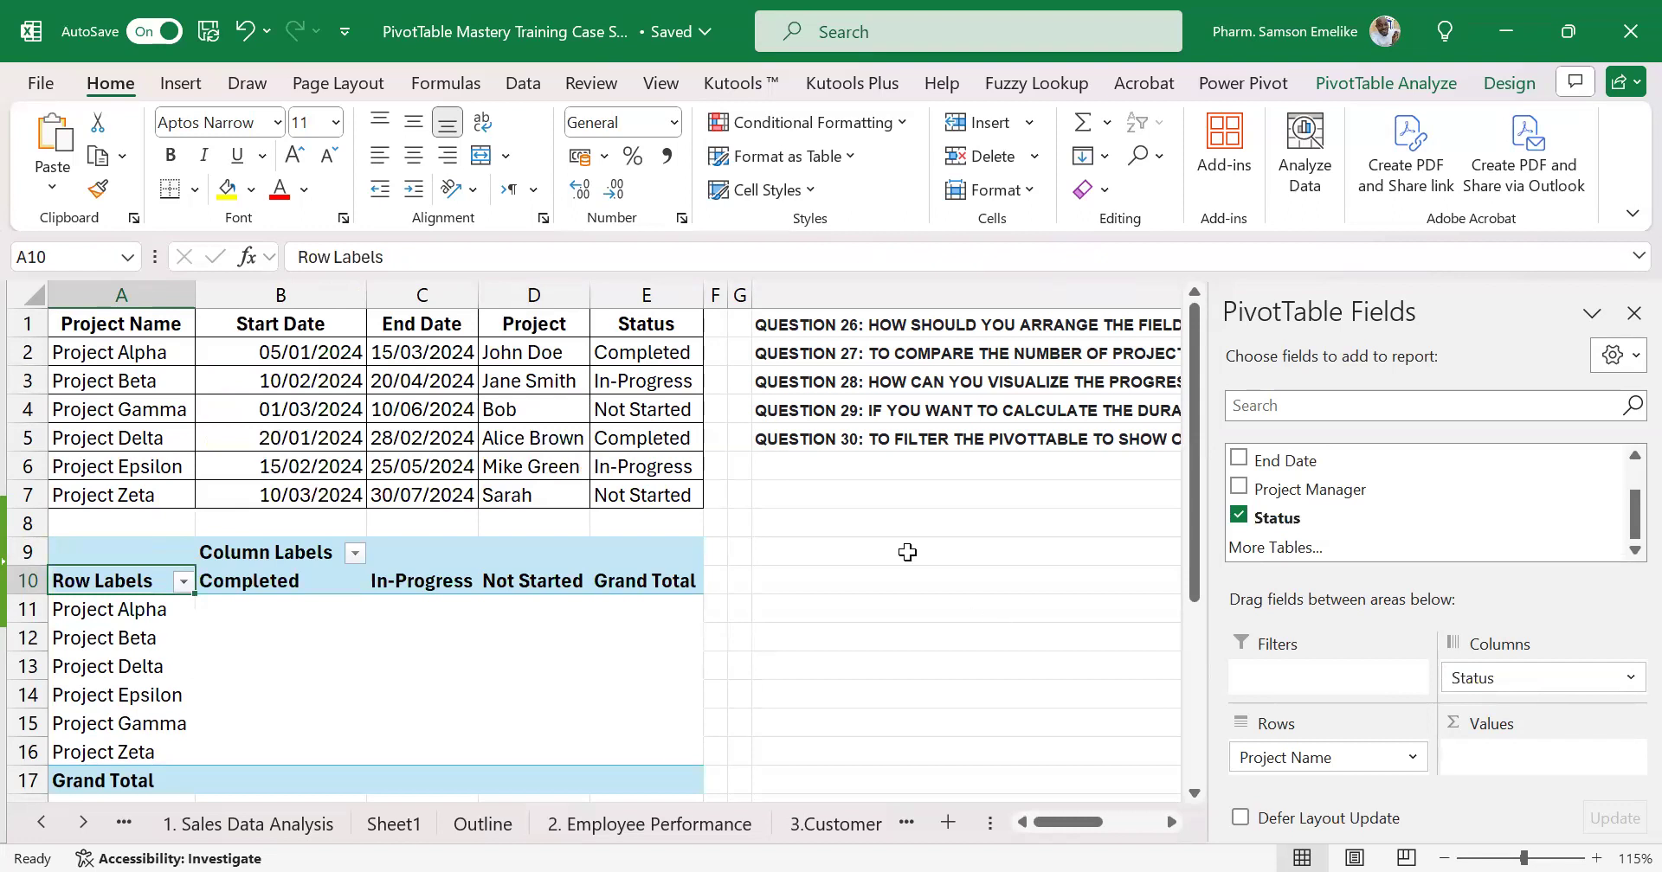
{"action": "left_click_drag", "start_coordinate": [1276, 518], "coordinate": [1532, 773]}
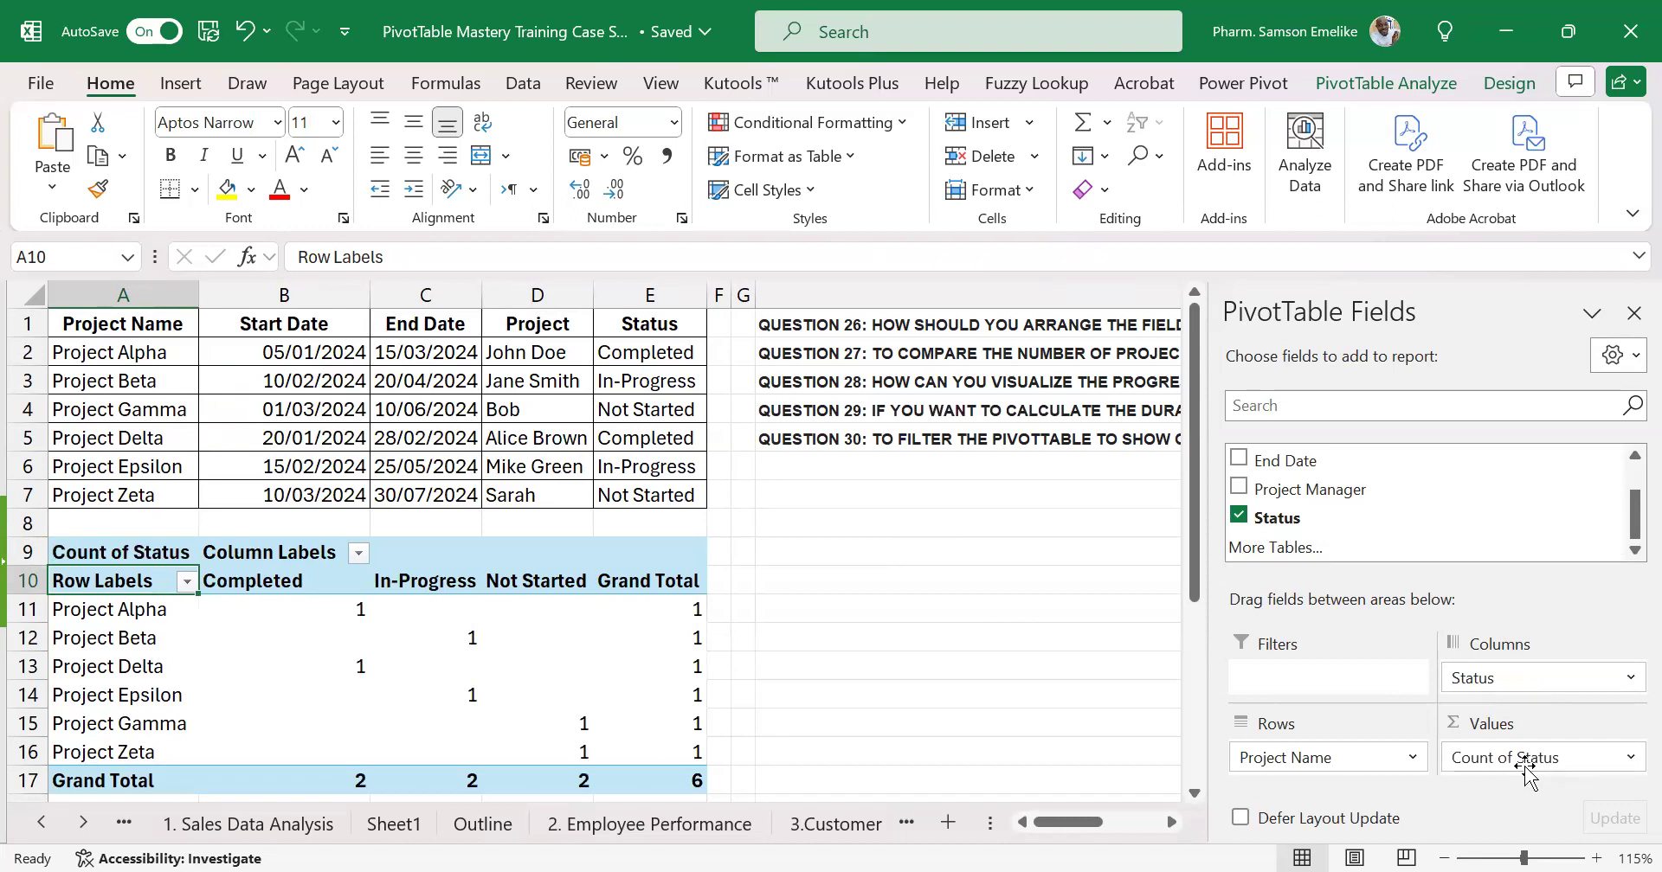
Compare the PivotTable's counts for Project Alpha and Project Beta with their statuses in the source table
{"action": "mouse_move", "coordinate": [637, 612]}
{"action": "left_click", "coordinate": [127, 616]}
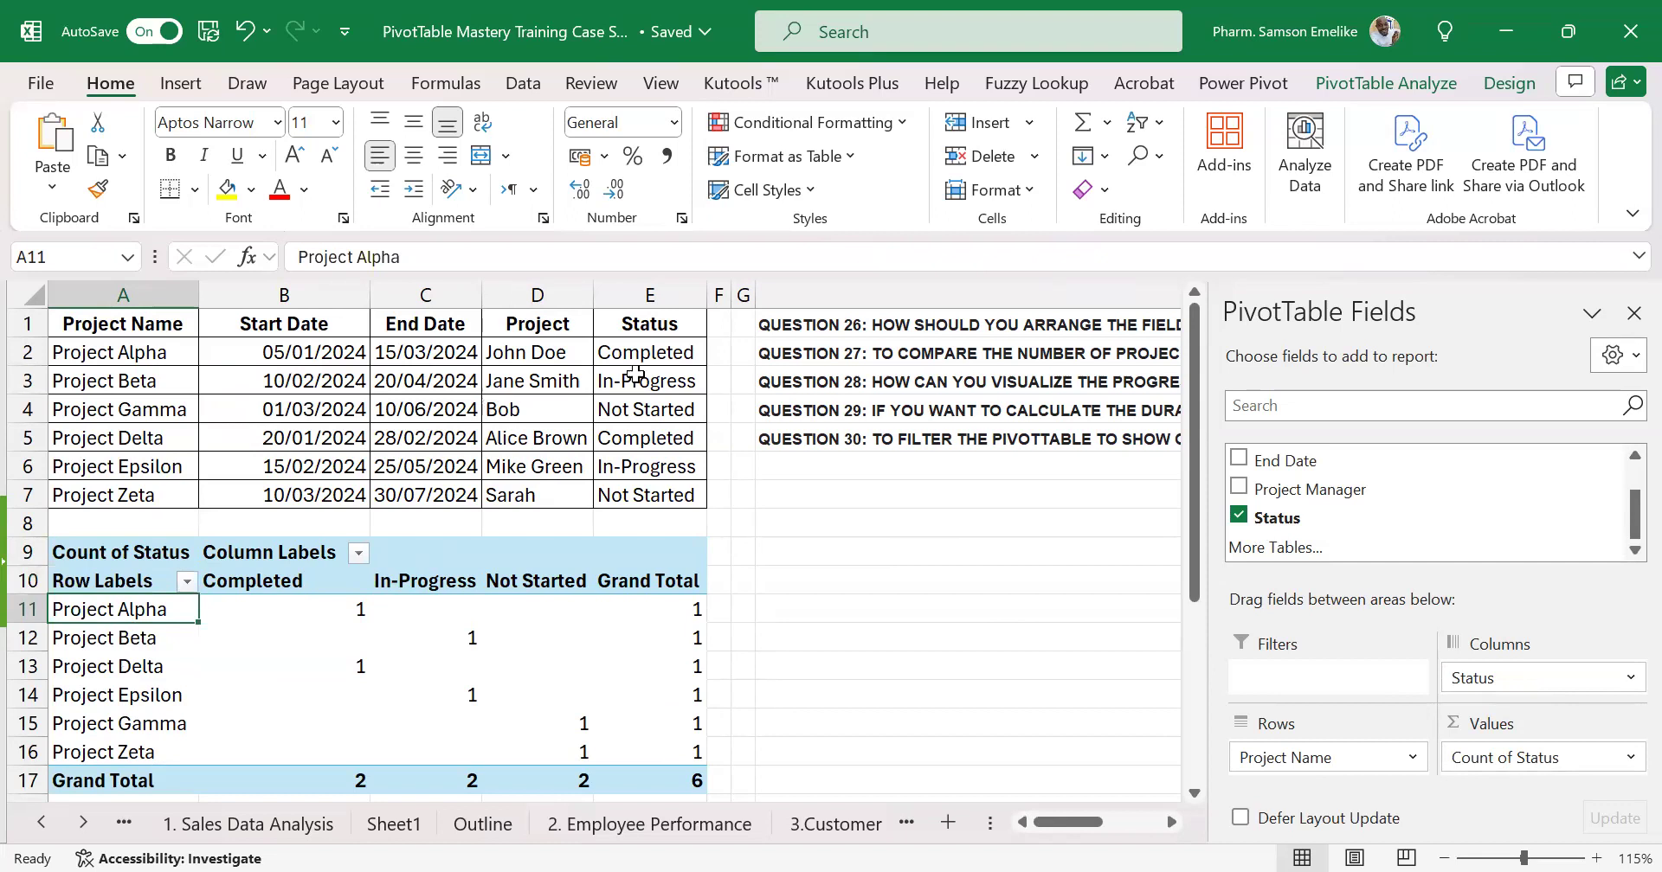
{"action": "left_click", "coordinate": [663, 353]}
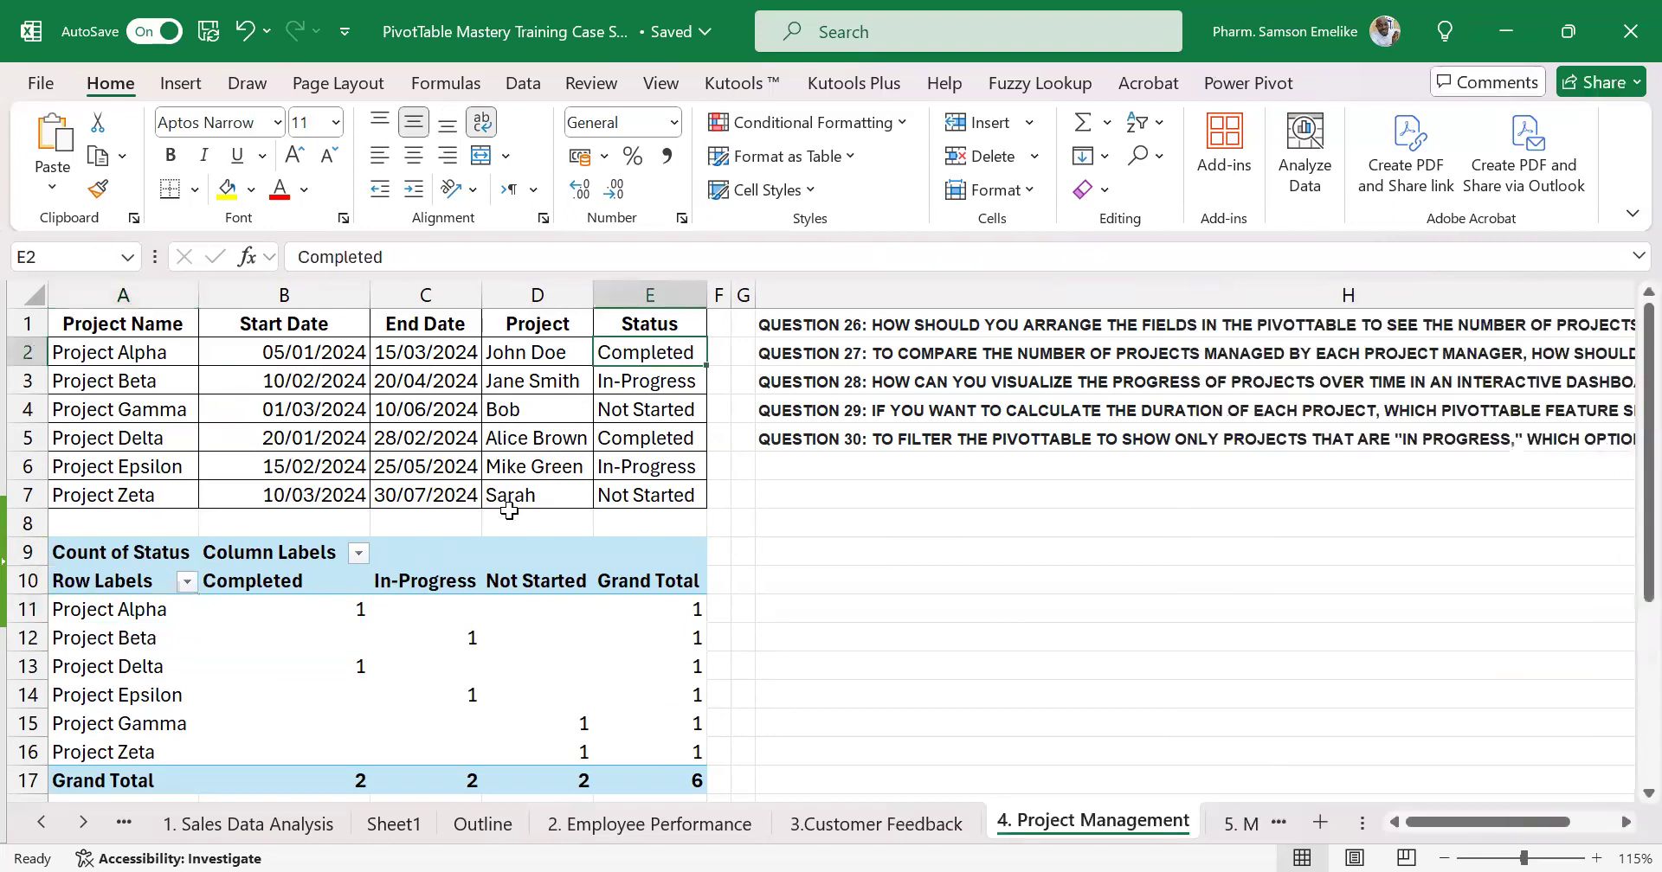
{"action": "left_click", "coordinate": [348, 609]}
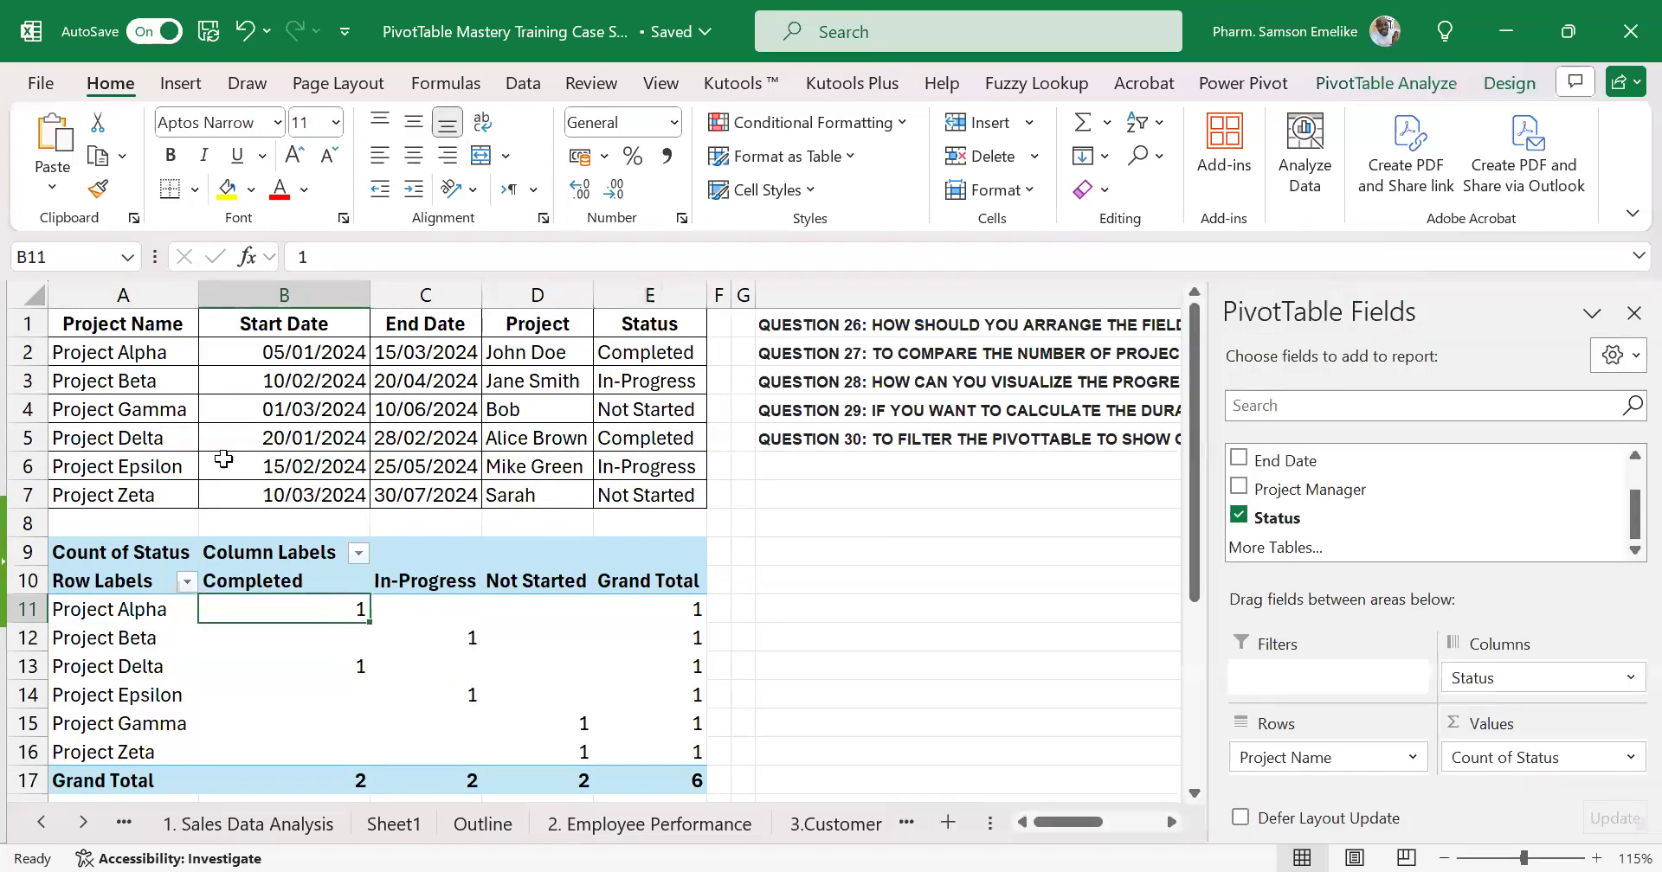
{"action": "left_click_drag", "start_coordinate": [130, 374], "coordinate": [169, 499]}
{"action": "left_click_drag", "start_coordinate": [428, 608], "coordinate": [525, 603]}
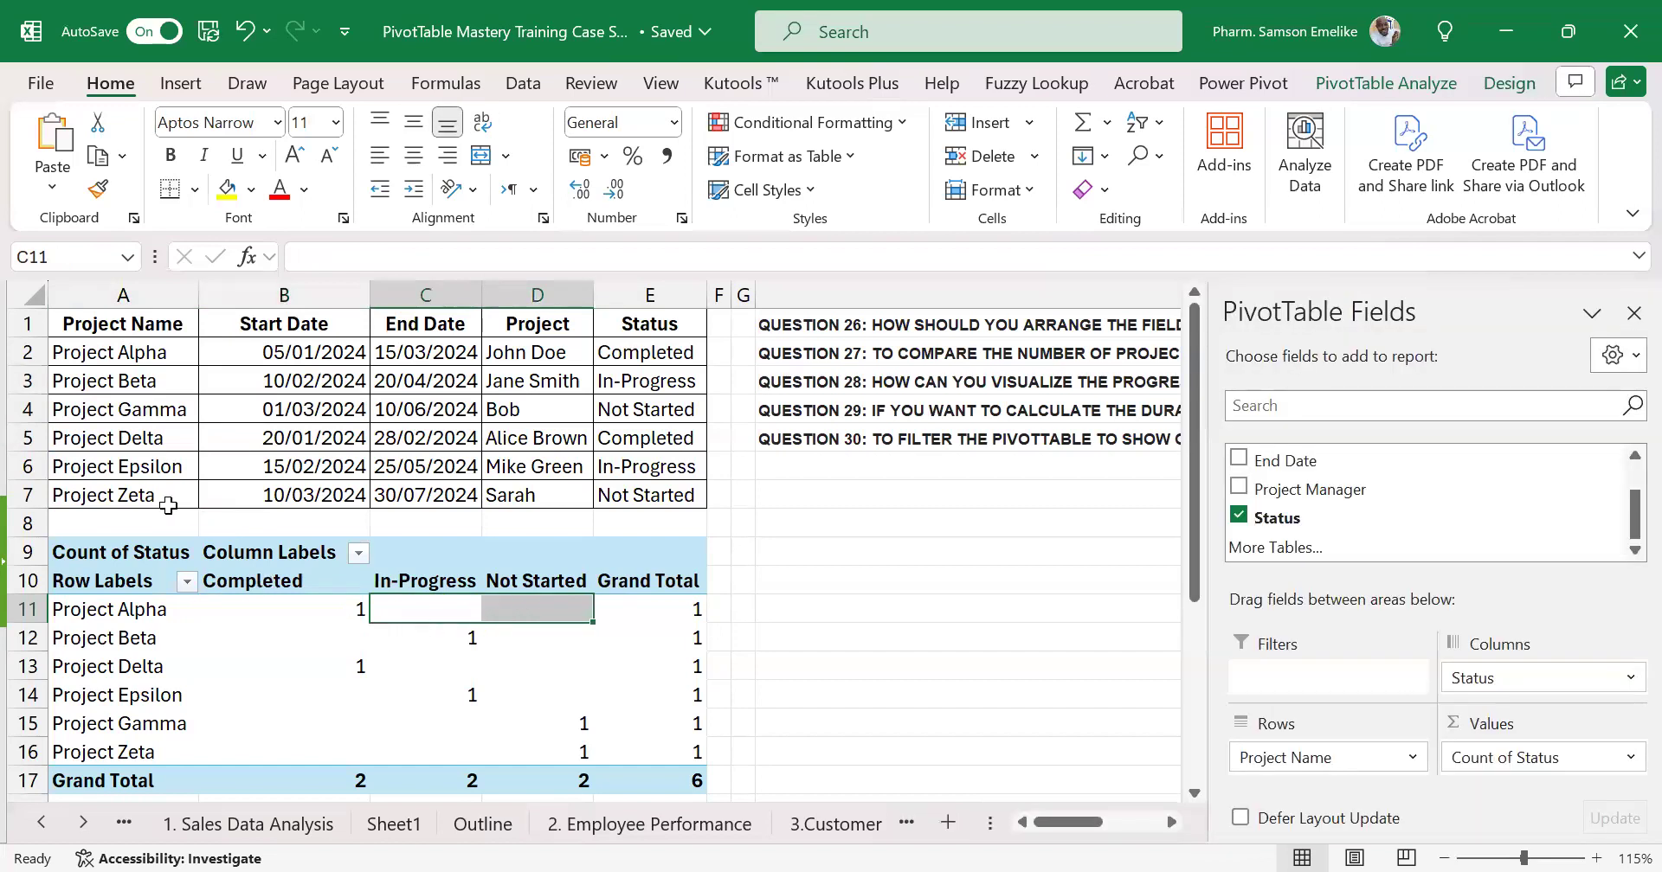
{"action": "left_click", "coordinate": [153, 645]}
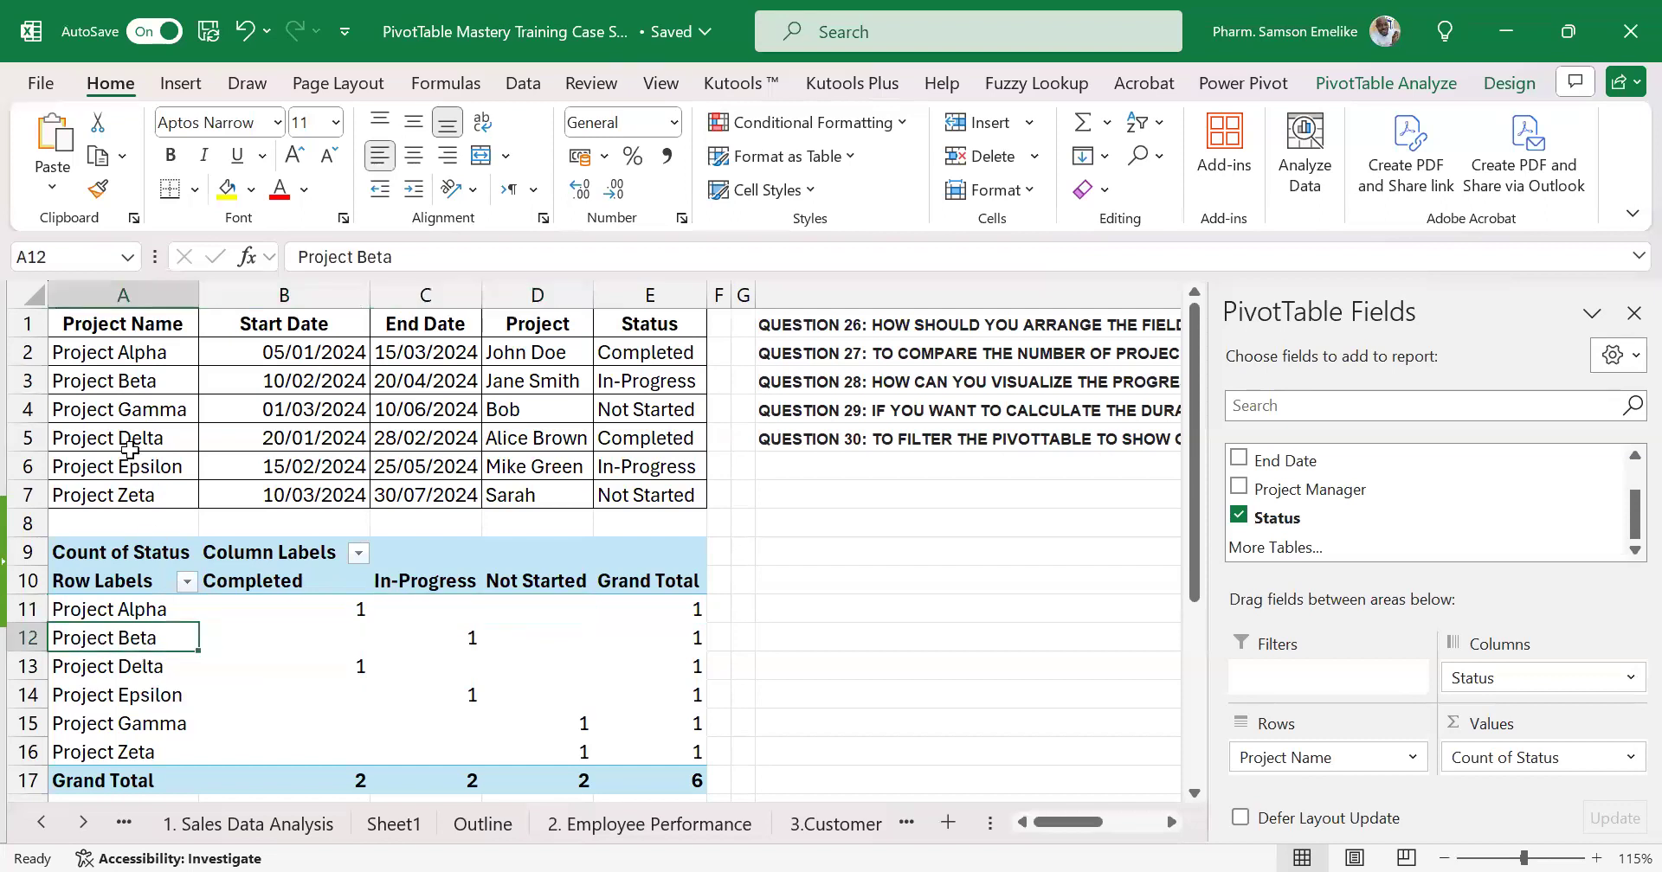
{"action": "left_click", "coordinate": [138, 379]}
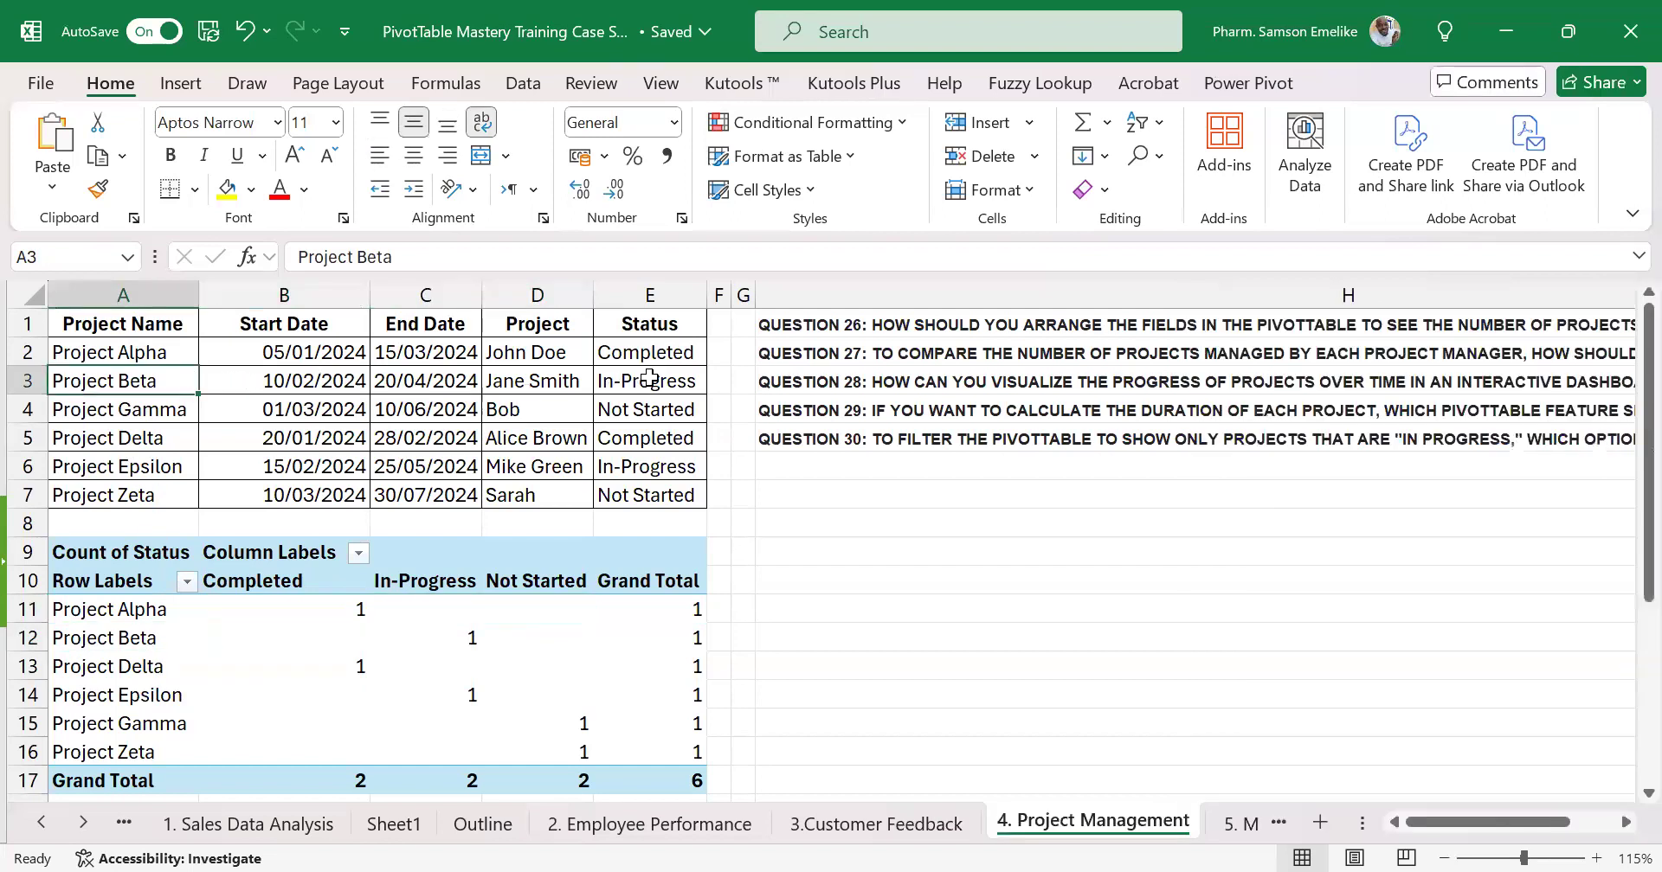
{"action": "left_click", "coordinate": [645, 381]}
{"action": "left_click", "coordinate": [139, 640]}
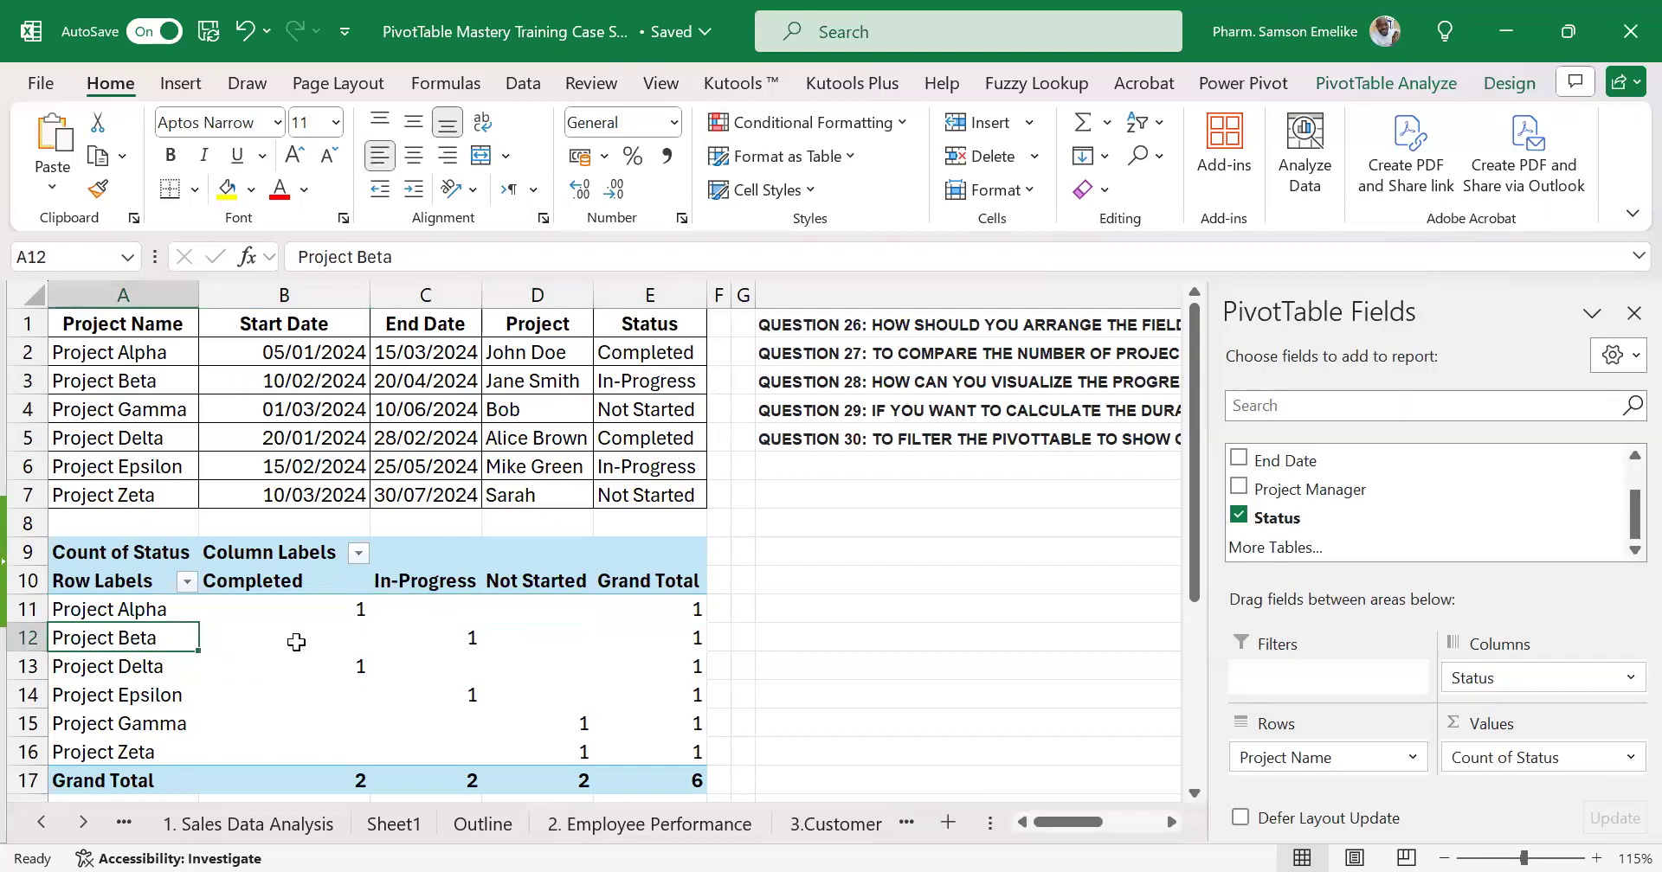
{"action": "left_click", "coordinate": [471, 640]}
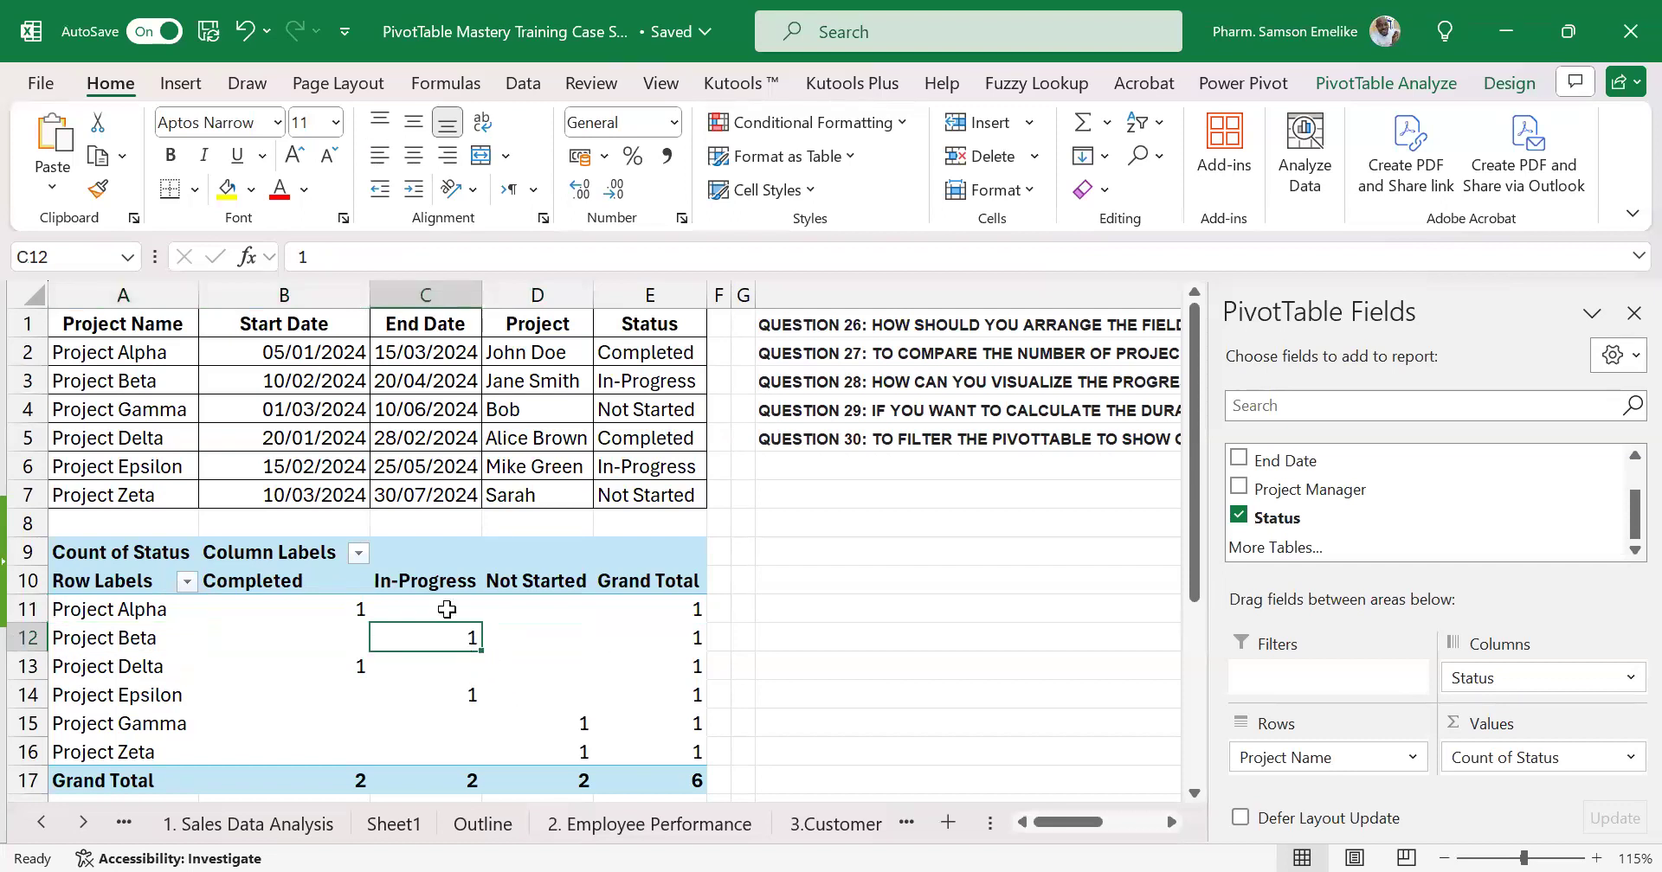
{"action": "mouse_move", "coordinate": [445, 610]}
Move the whole PivotTable down so that it starts at cell A18
{"action": "scroll", "coordinate": [472, 649], "scroll_direction": "down", "scroll_amount": 1}
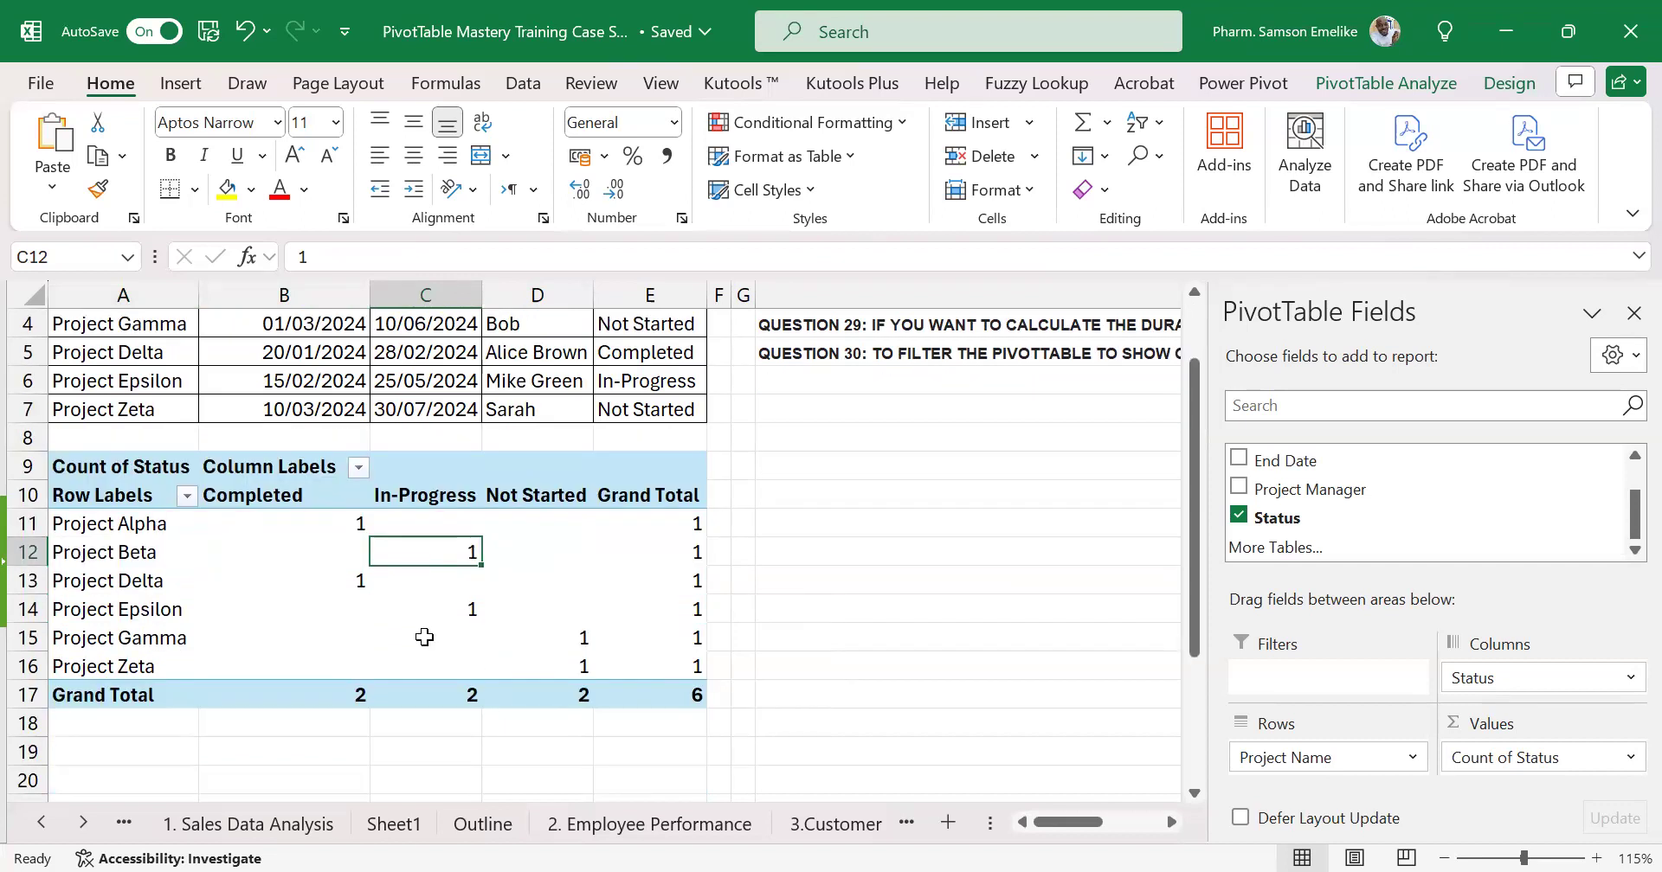
{"action": "left_click", "coordinate": [80, 467]}
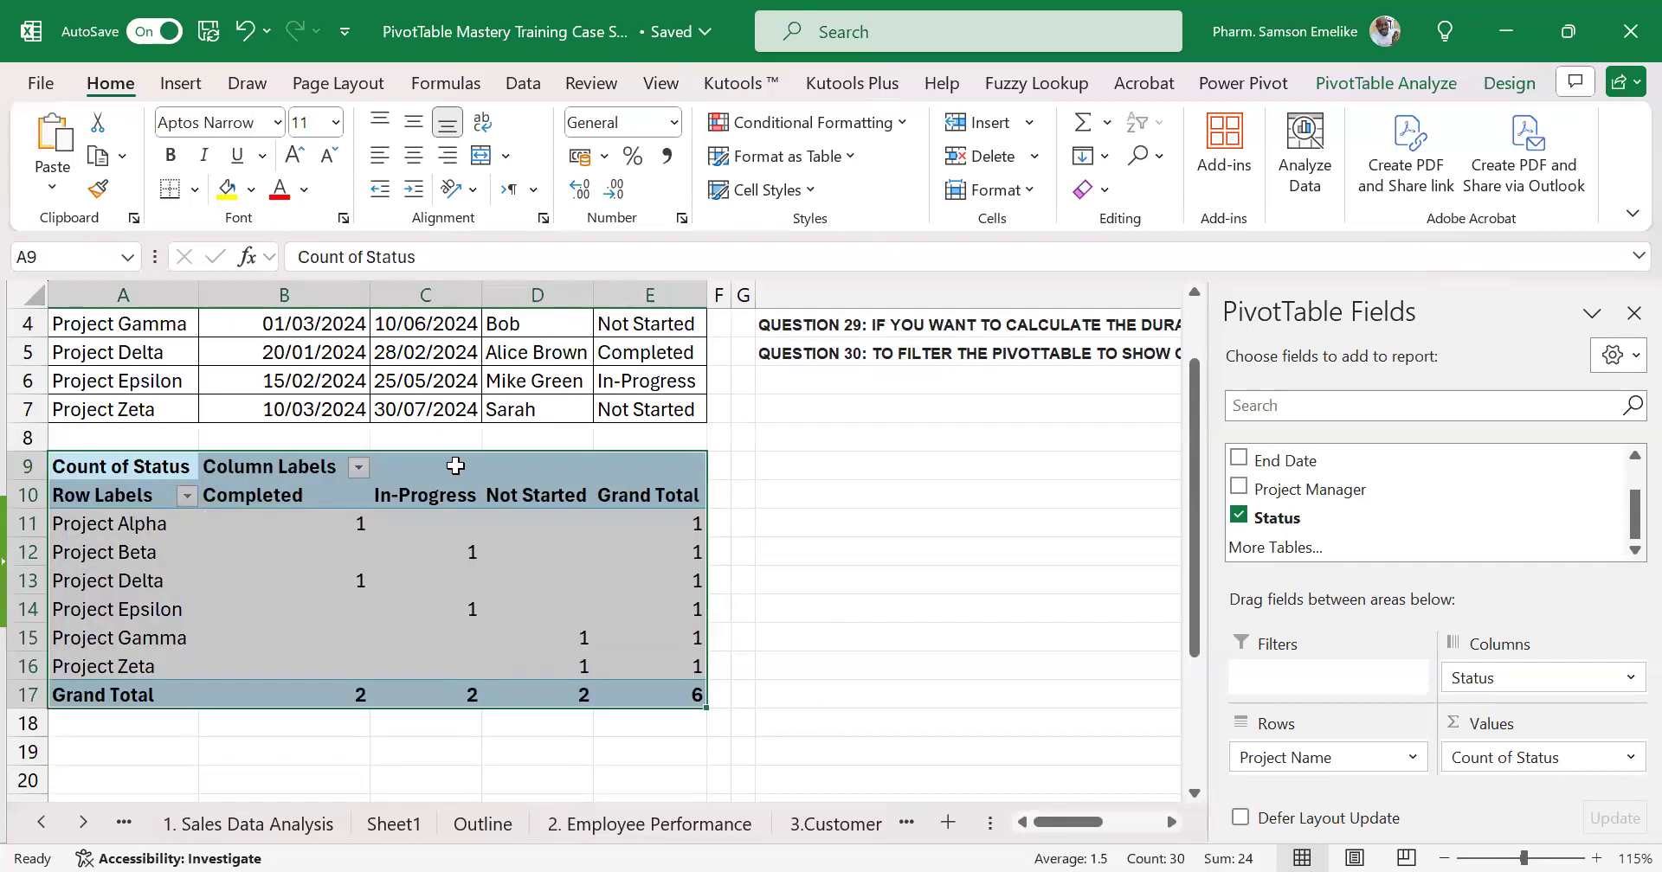
{"action": "left_click_drag", "start_coordinate": [456, 451], "coordinate": [460, 472]}
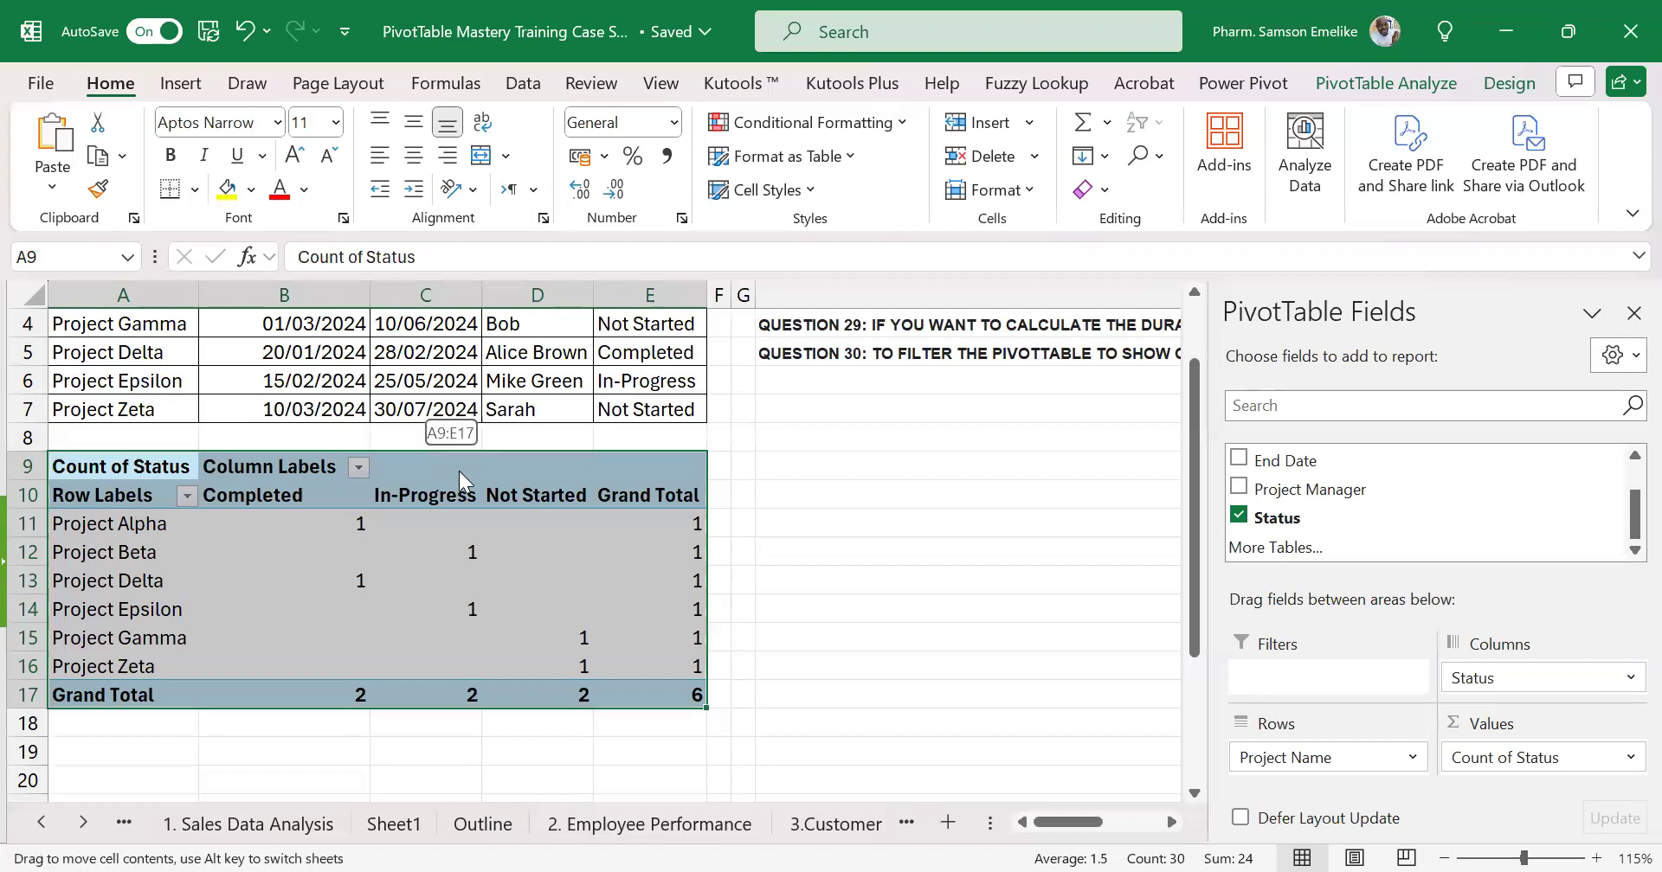
{"action": "left_click_drag", "start_coordinate": [419, 730], "coordinate": [423, 727]}
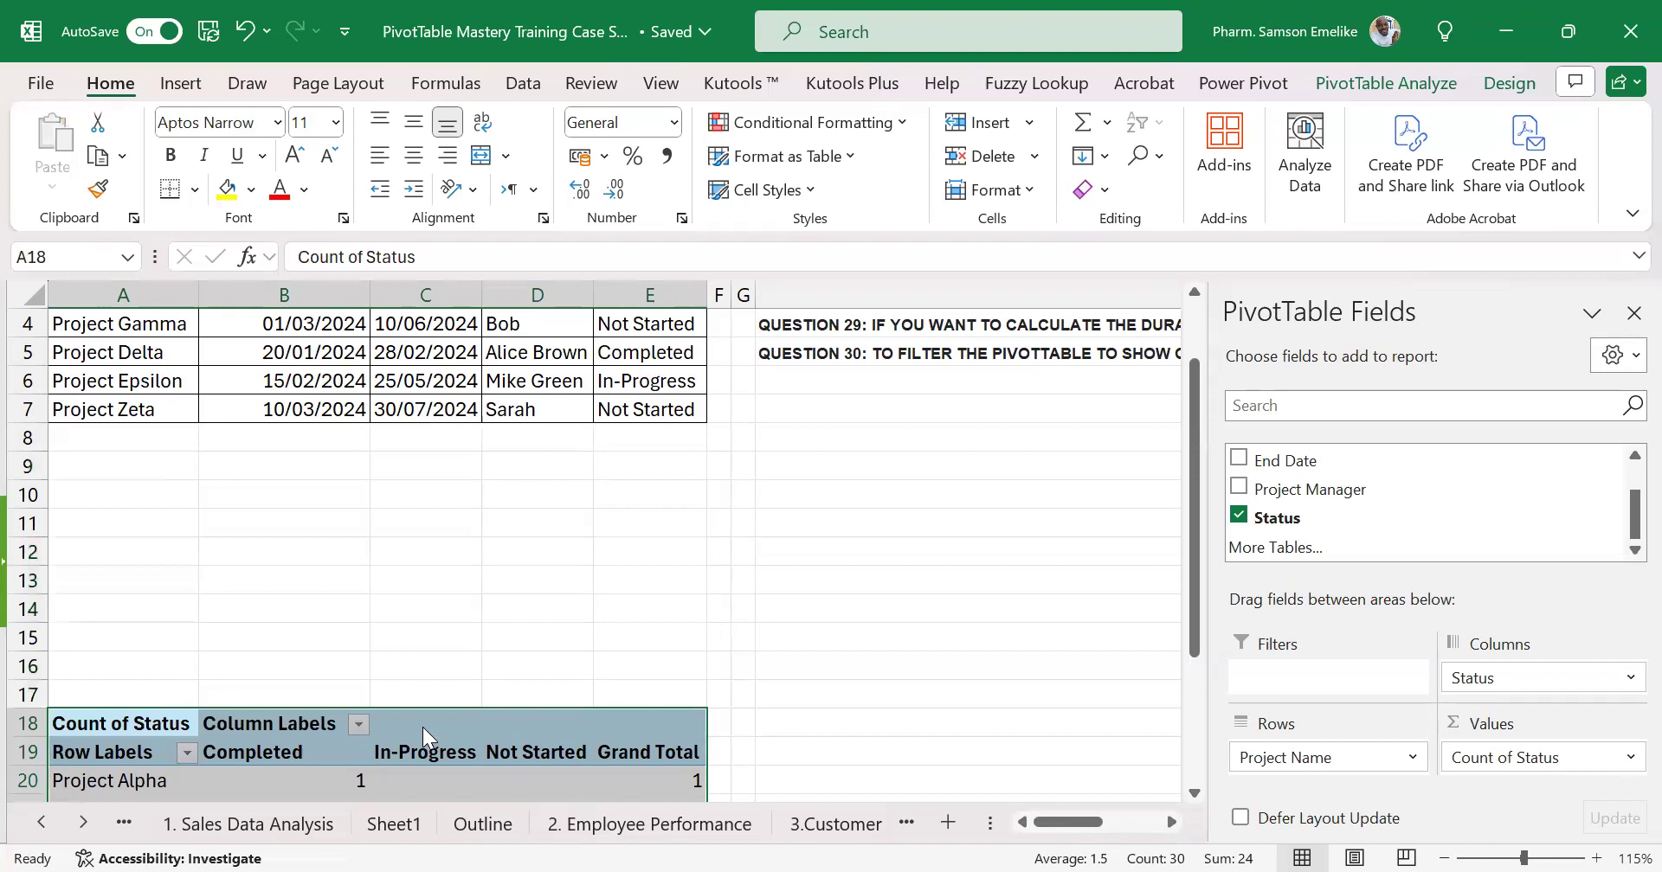
Copy the Project Delta and Project Epsilon rows (A5:E6) and paste them repeatedly into A8:E13 below the source table
{"action": "mouse_move", "coordinate": [88, 353]}
{"action": "left_mouse_down"}
{"action": "mouse_move", "coordinate": [122, 375]}
{"action": "mouse_move", "coordinate": [625, 386]}
{"action": "left_mouse_up"}
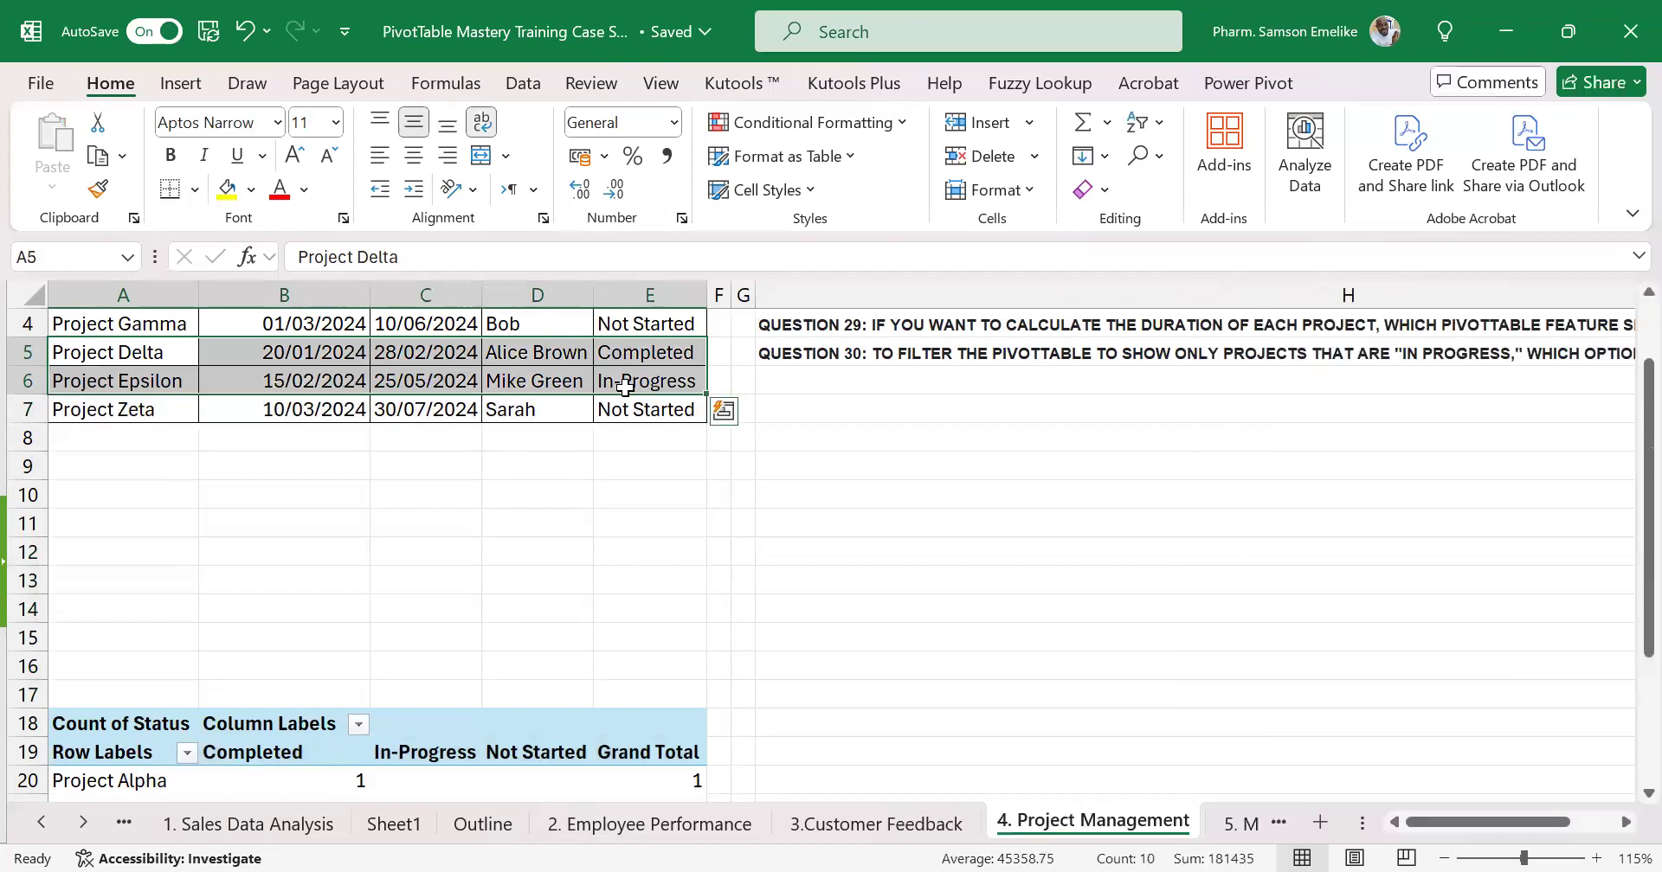
{"action": "key", "text": "ctrl+c"}
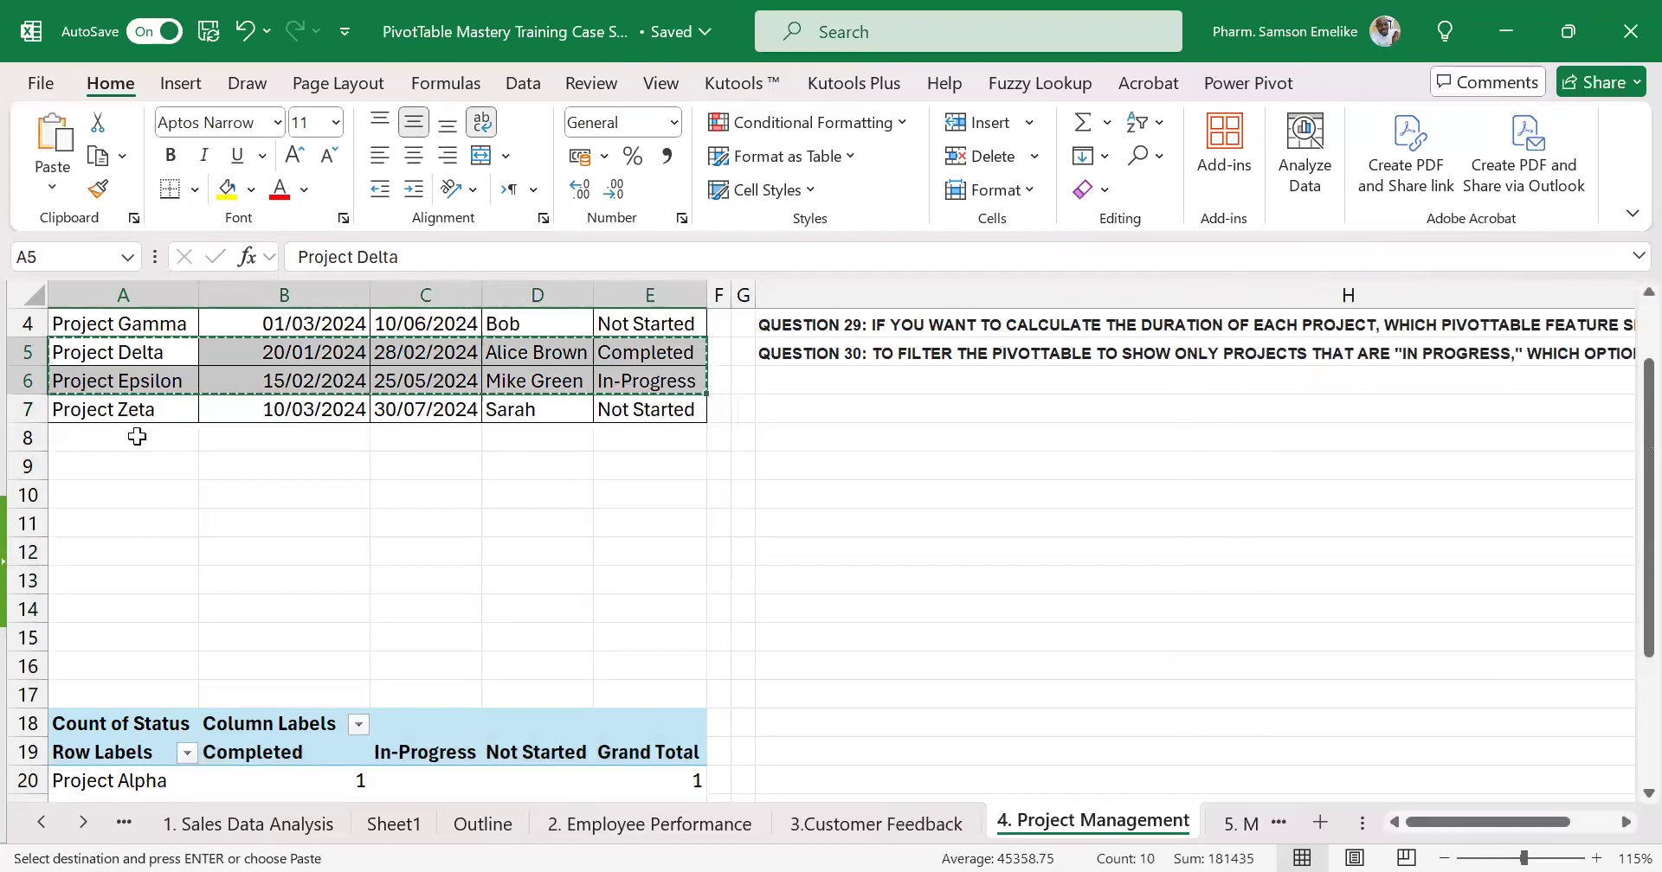
{"action": "left_click_drag", "start_coordinate": [137, 436], "coordinate": [132, 570]}
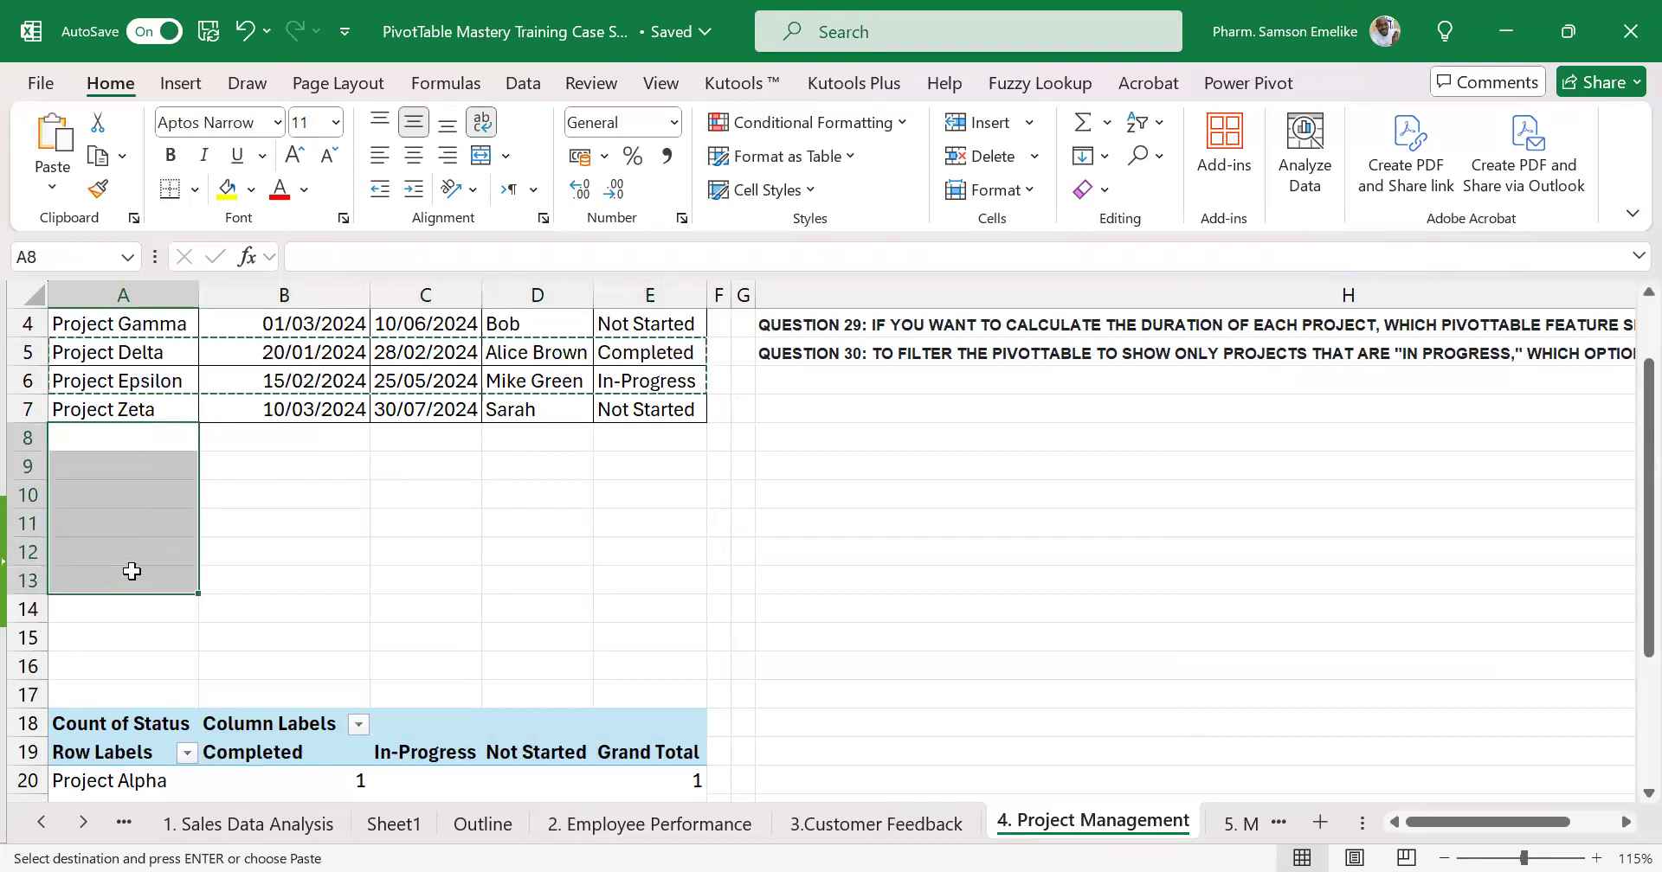
{"action": "key", "text": "shift+Right"}
{"action": "key", "text": "shift+Right"}
{"action": "key", "text": "shift+Right"}
{"action": "key", "text": "shift+Right"}
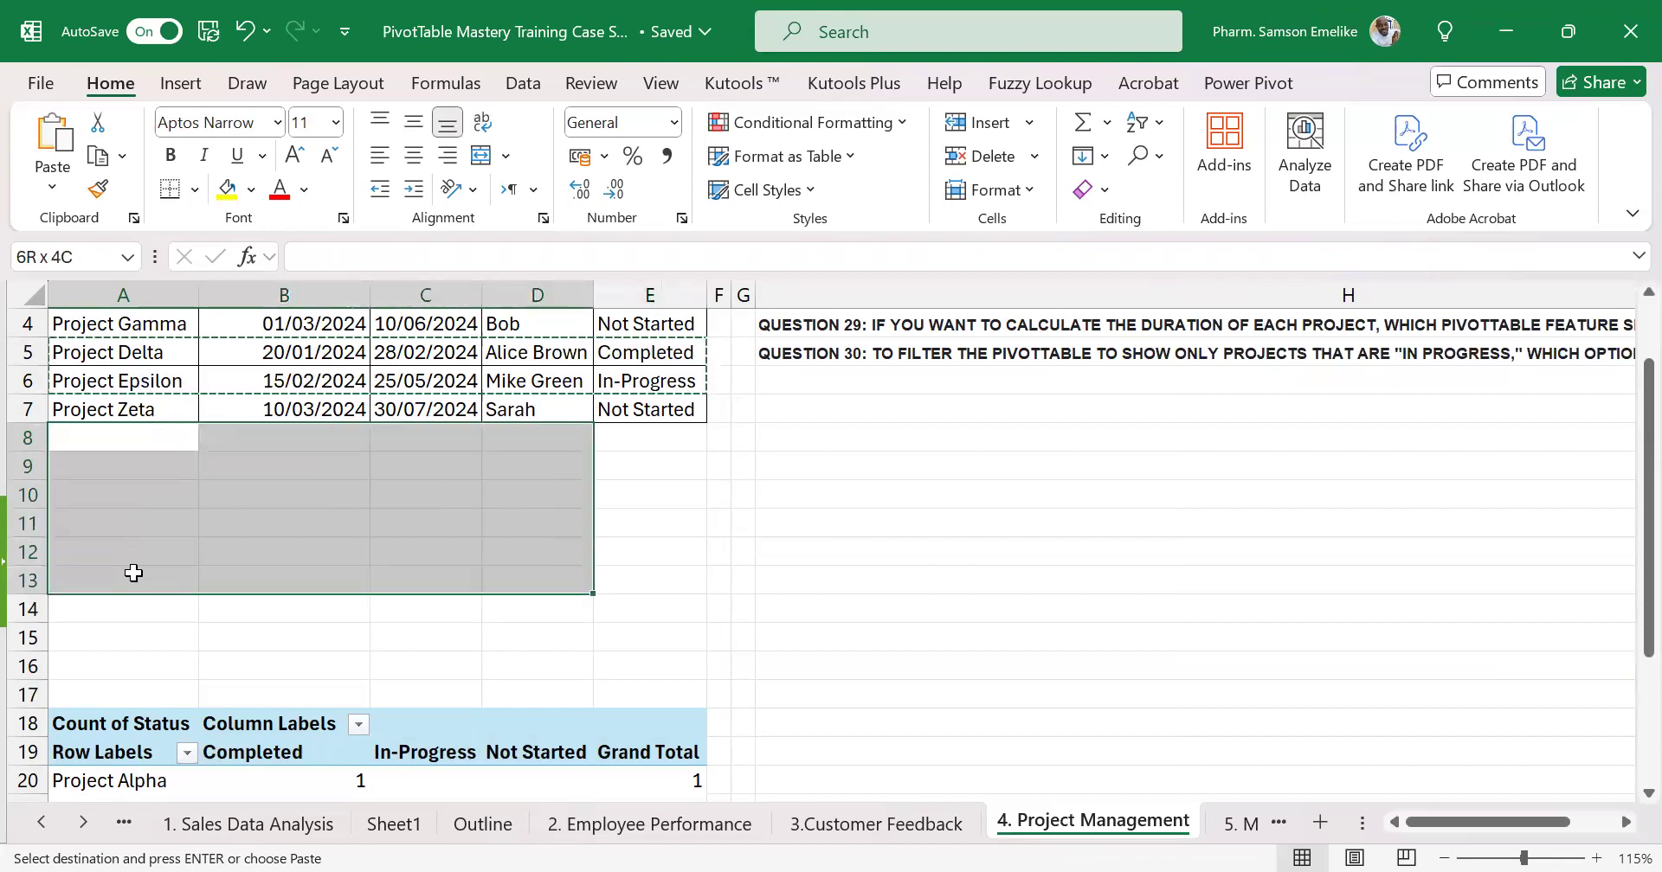
{"action": "key", "text": "ctrl+v"}
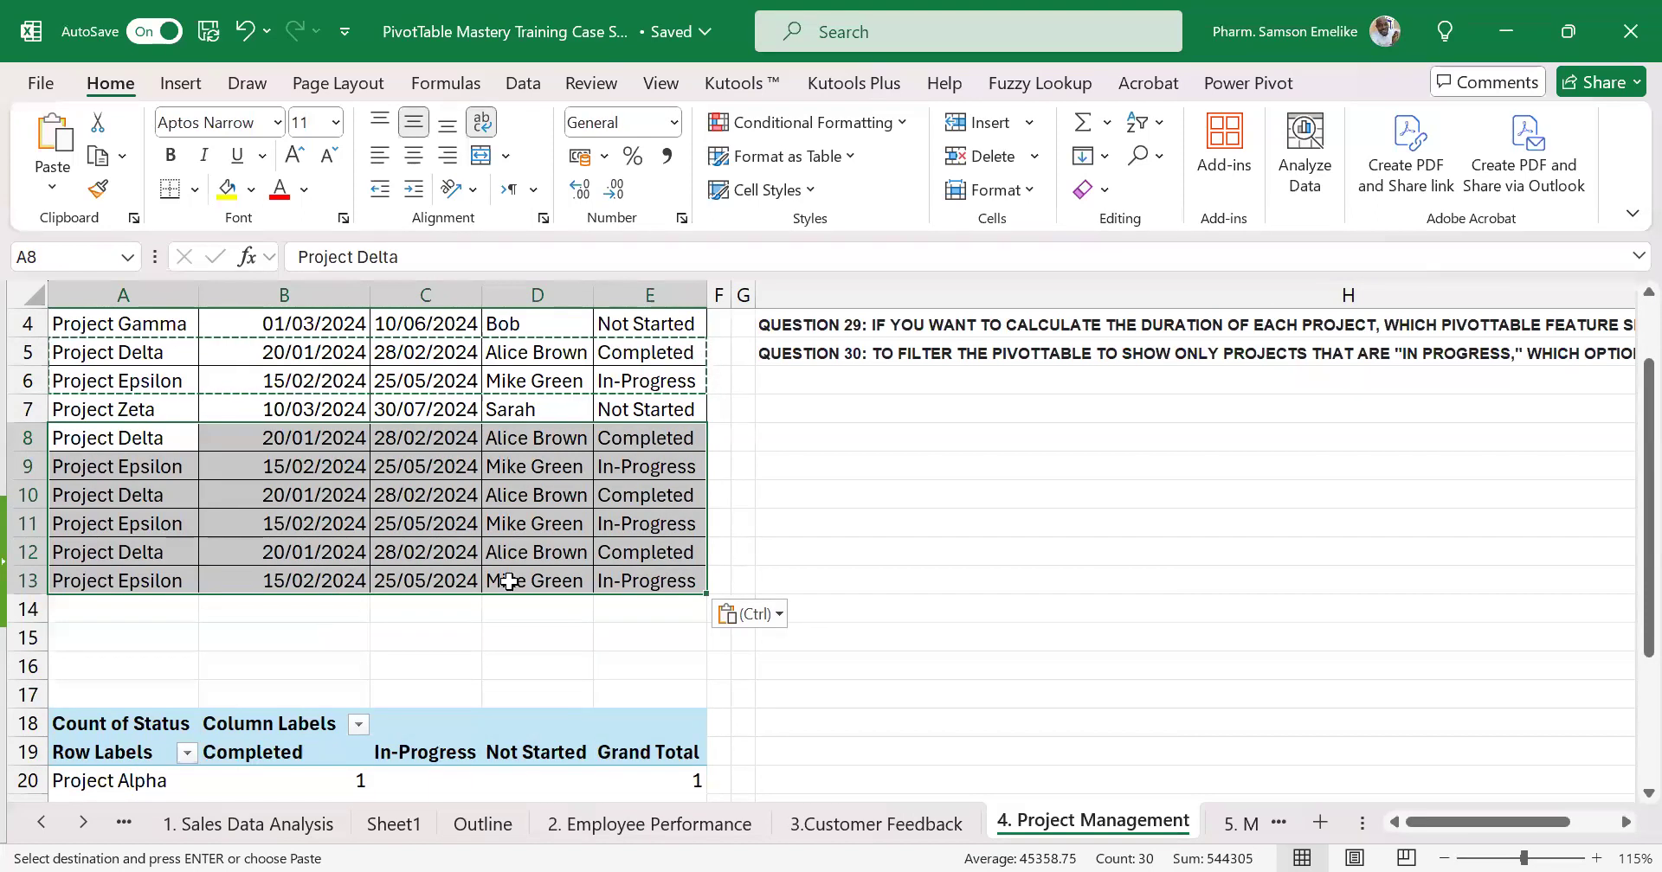
Refresh the Count of Status PivotTable after the rows added to the project data
{"action": "scroll", "coordinate": [509, 581], "scroll_direction": "down", "scroll_amount": 5}
{"action": "scroll", "coordinate": [445, 575], "scroll_direction": "up", "scroll_amount": 2}
{"action": "scroll", "coordinate": [437, 567], "scroll_direction": "down", "scroll_amount": 1}
{"action": "left_click", "coordinate": [433, 563]}
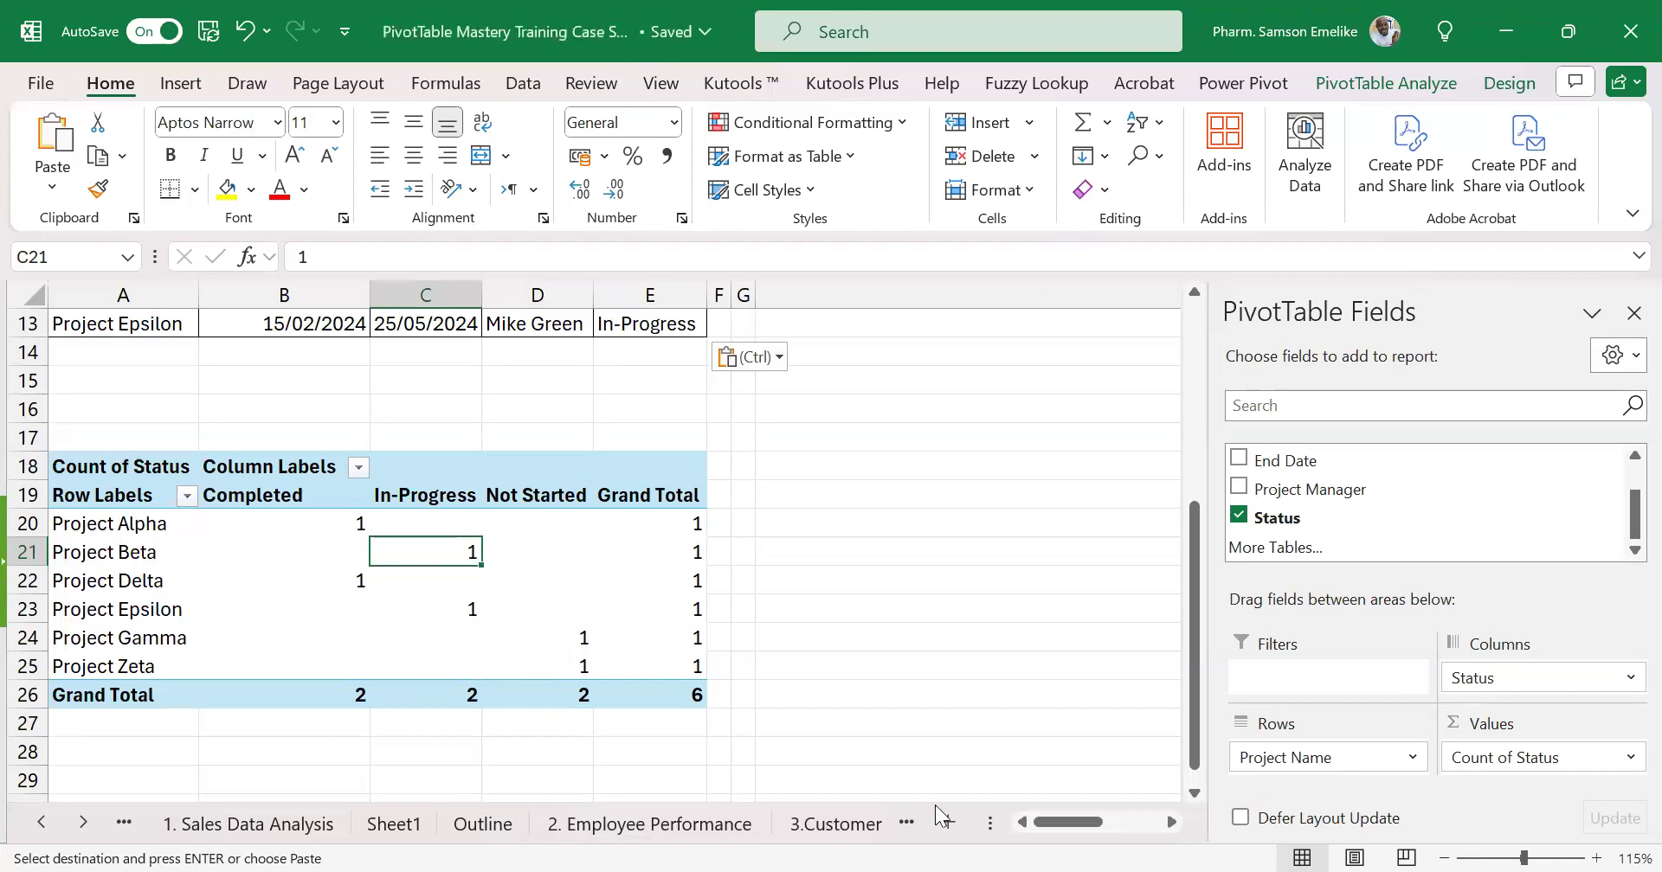
{"action": "mouse_move", "coordinate": [370, 584]}
{"action": "scroll", "coordinate": [343, 373], "scroll_direction": "up", "scroll_amount": 2}
{"action": "key", "text": "ctrl+v"}
{"action": "scroll", "coordinate": [345, 372], "scroll_direction": "down", "scroll_amount": 1}
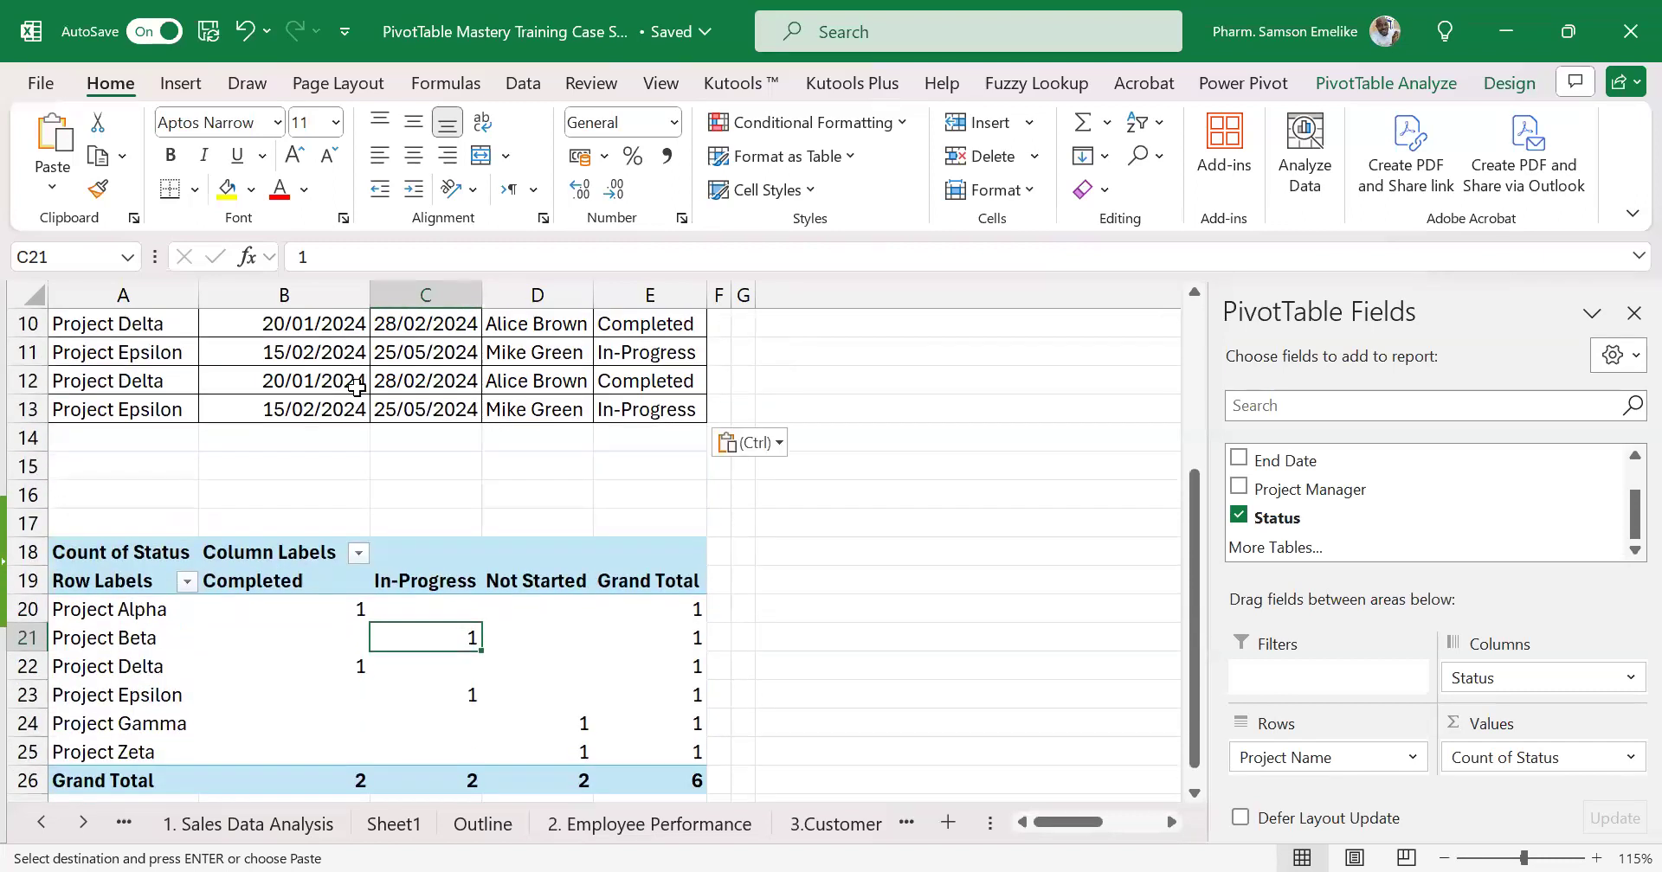
{"action": "left_click", "coordinate": [215, 639]}
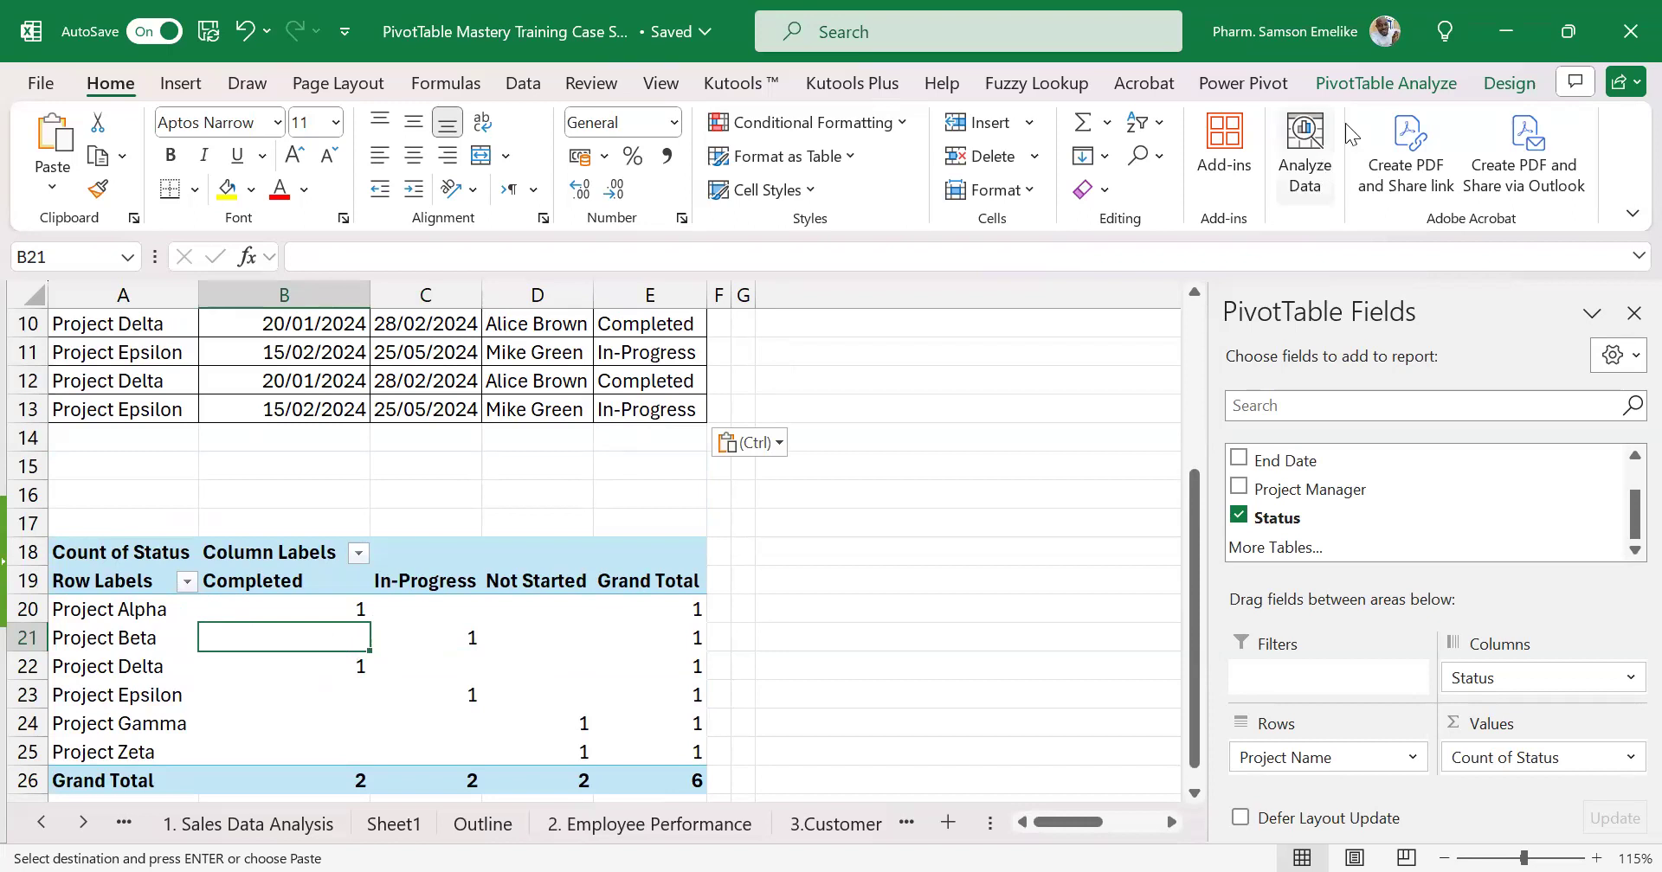
{"action": "left_click", "coordinate": [1385, 85]}
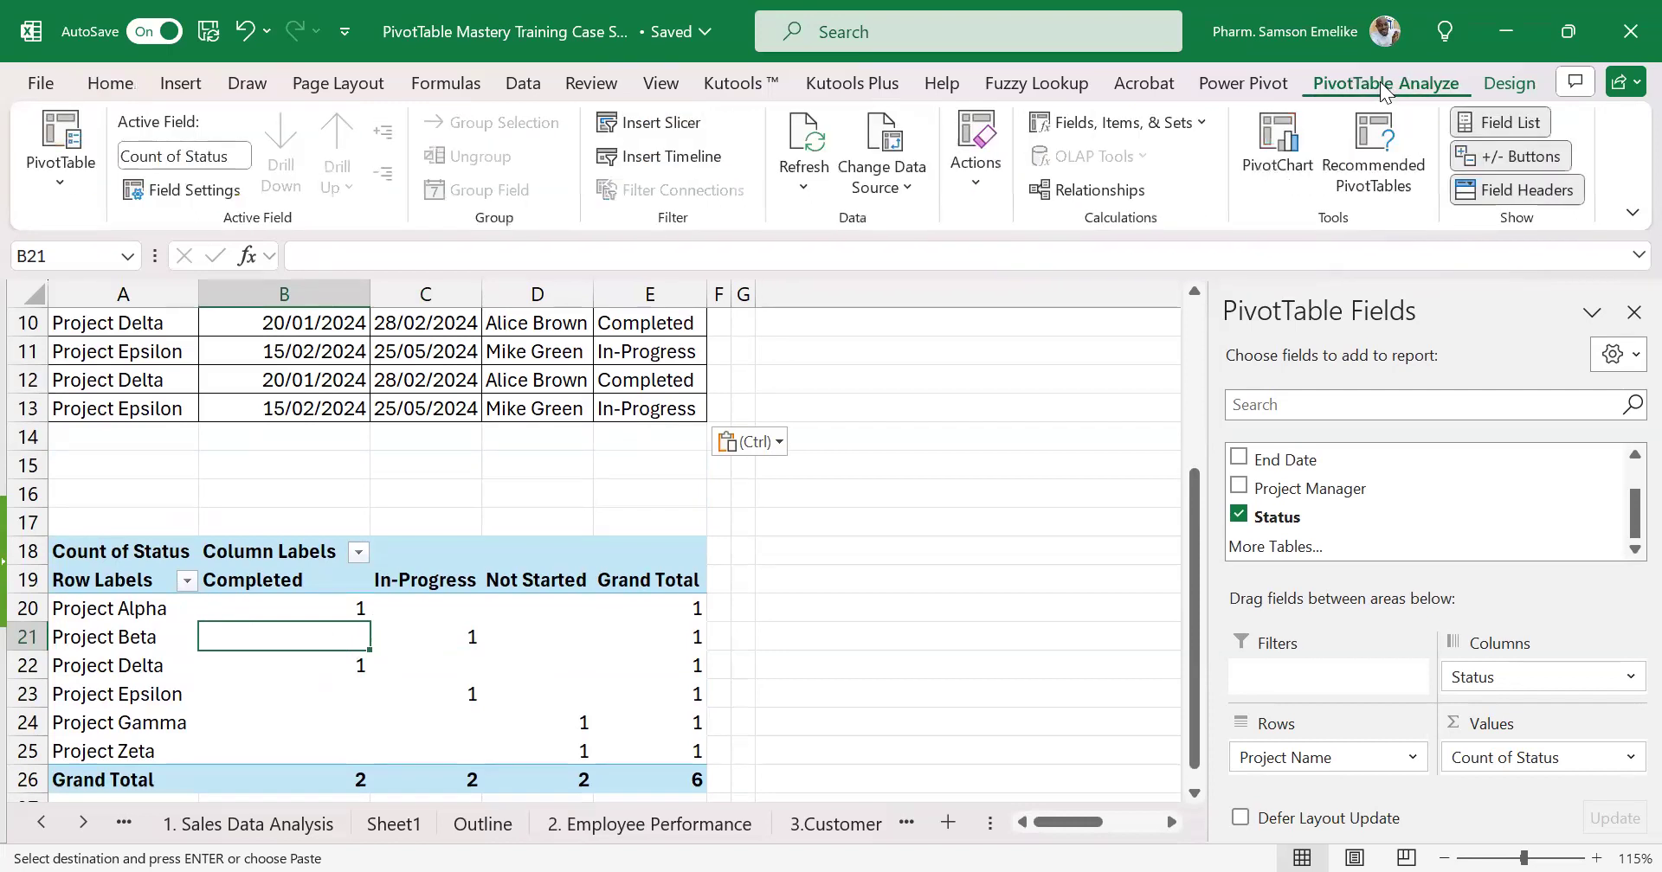
{"action": "left_click", "coordinate": [804, 135]}
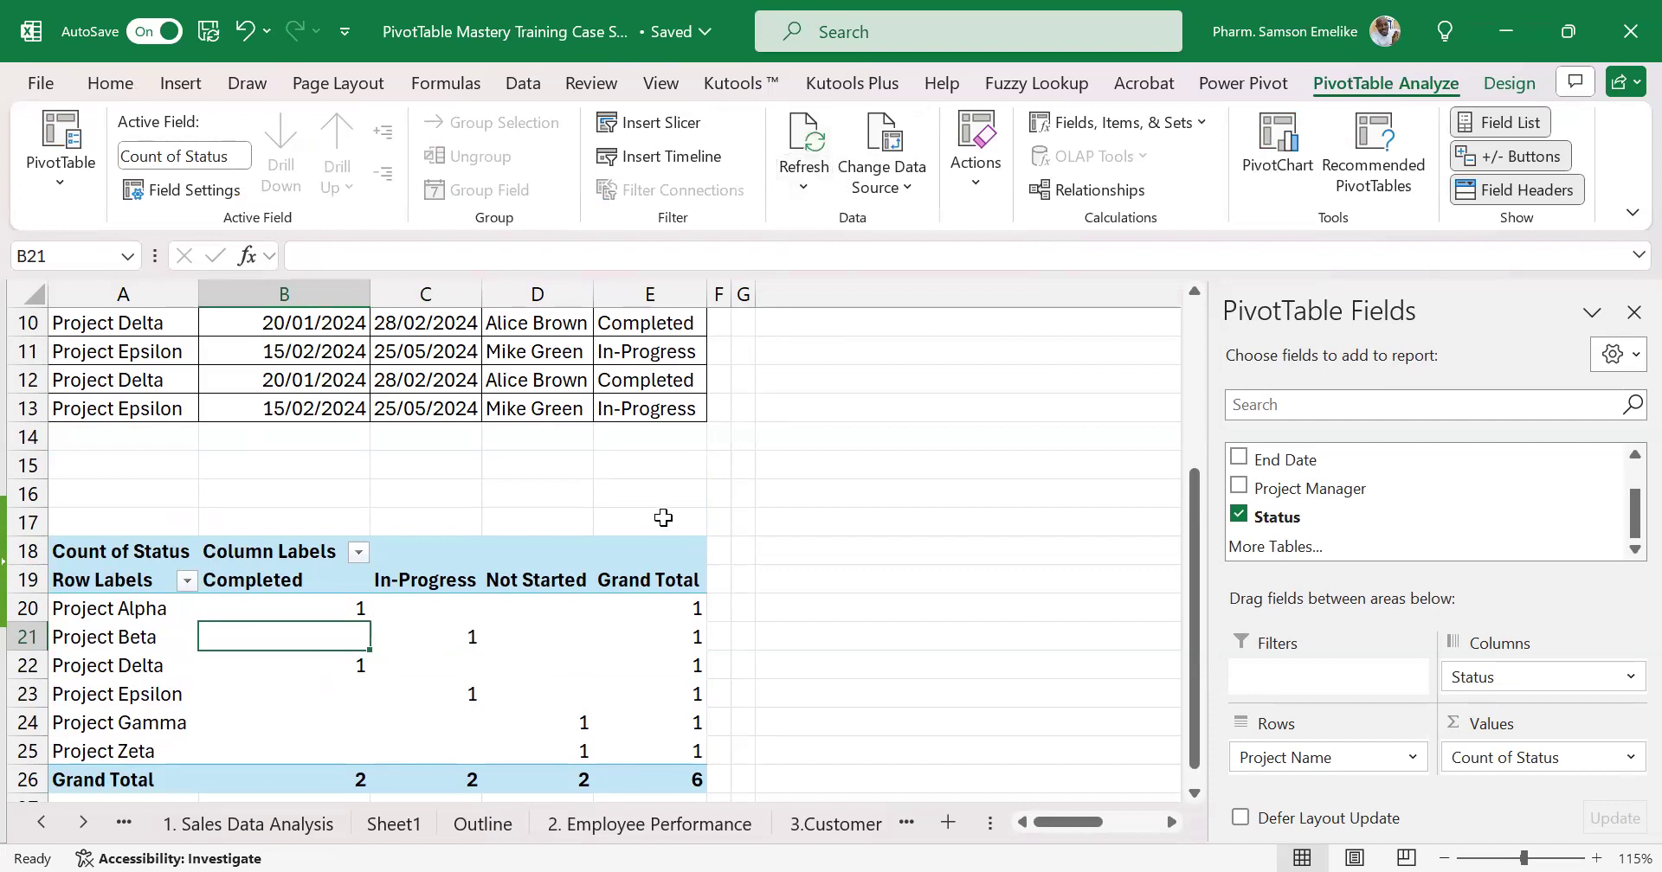
Examine the refreshed PivotTable's counts against the duplicated Project Delta and Project Epsilon rows in the source table
{"action": "scroll", "coordinate": [557, 623], "scroll_direction": "down", "scroll_amount": 1}
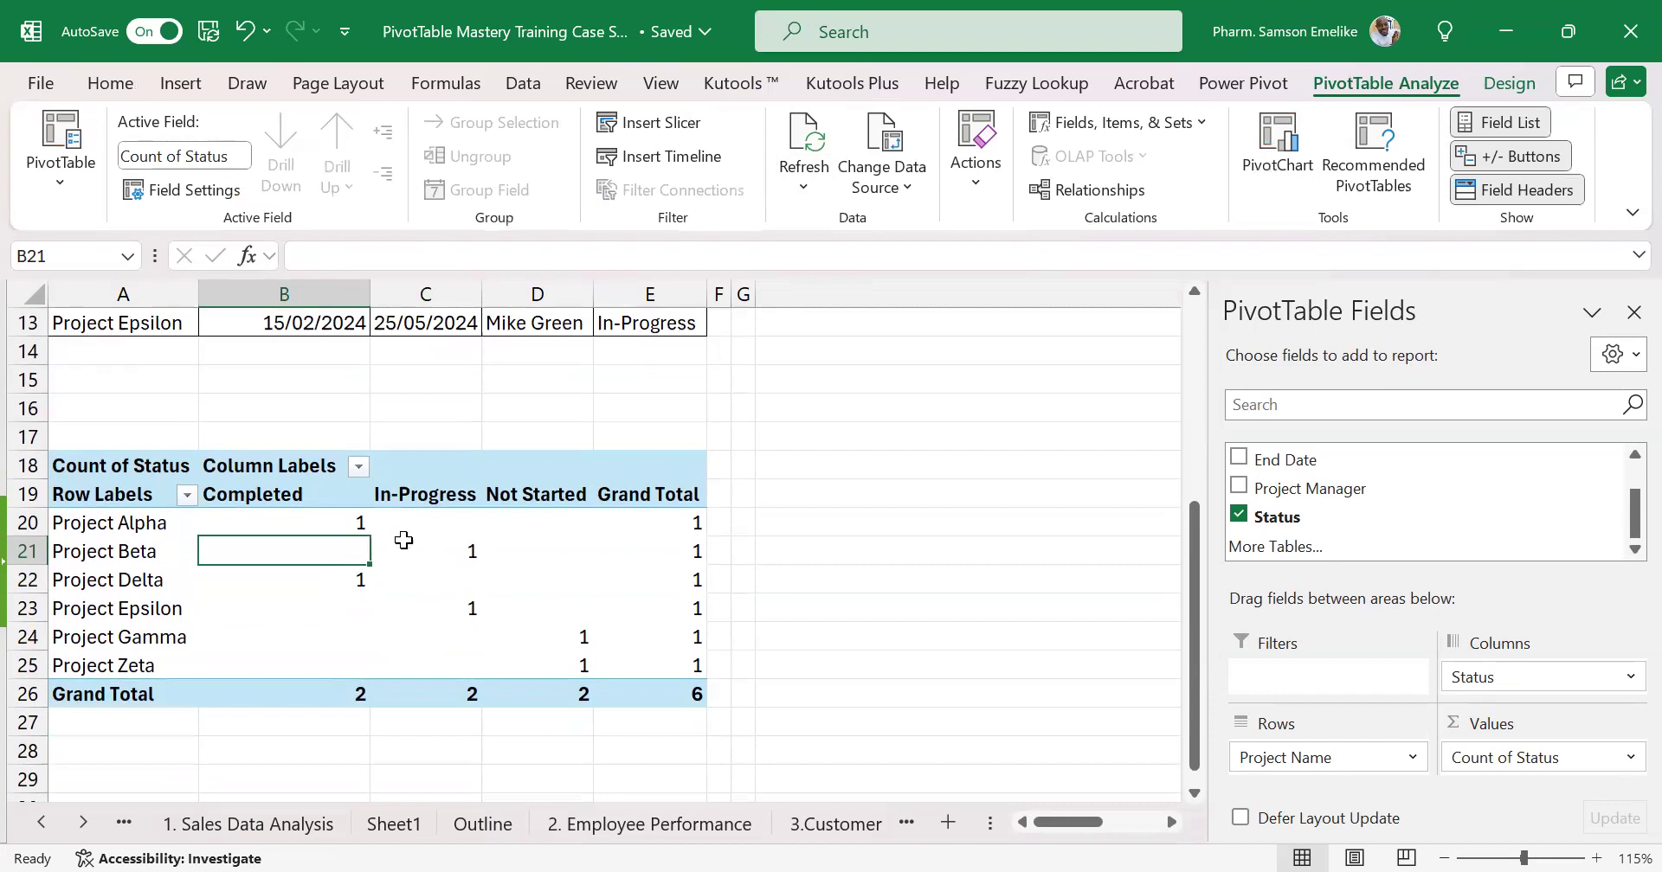
{"action": "scroll", "coordinate": [384, 486], "scroll_direction": "up", "scroll_amount": 2}
{"action": "scroll", "coordinate": [384, 486], "scroll_direction": "up", "scroll_amount": 2}
{"action": "left_click_drag", "start_coordinate": [130, 522], "coordinate": [657, 580]}
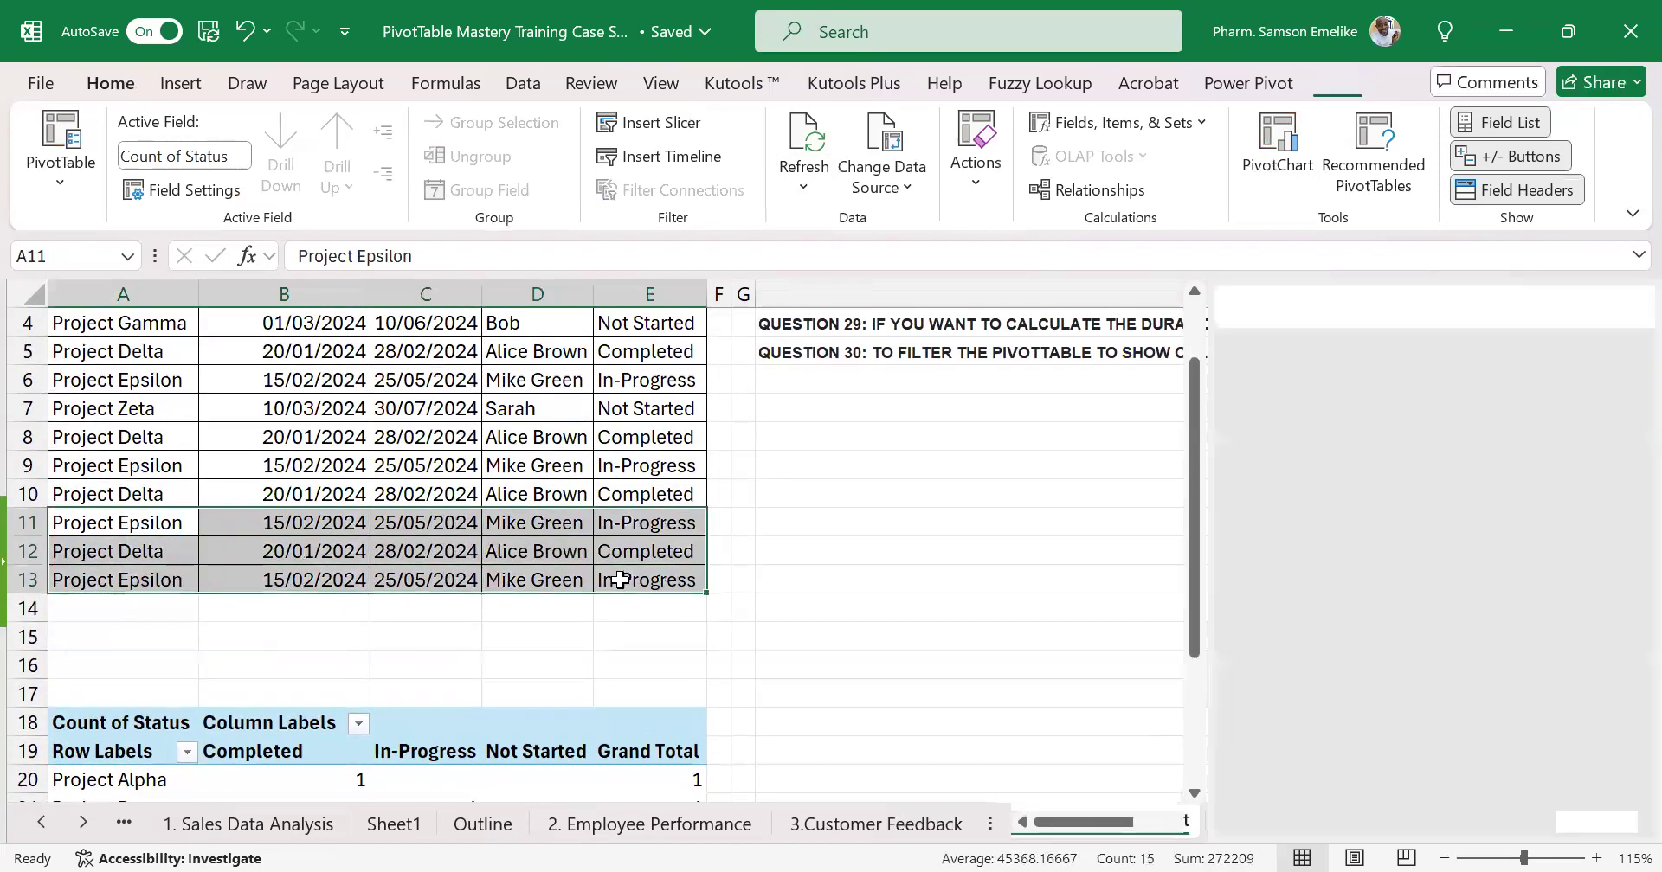
{"action": "scroll", "coordinate": [635, 564], "scroll_direction": "down", "scroll_amount": 2}
{"action": "left_click", "coordinate": [468, 639]}
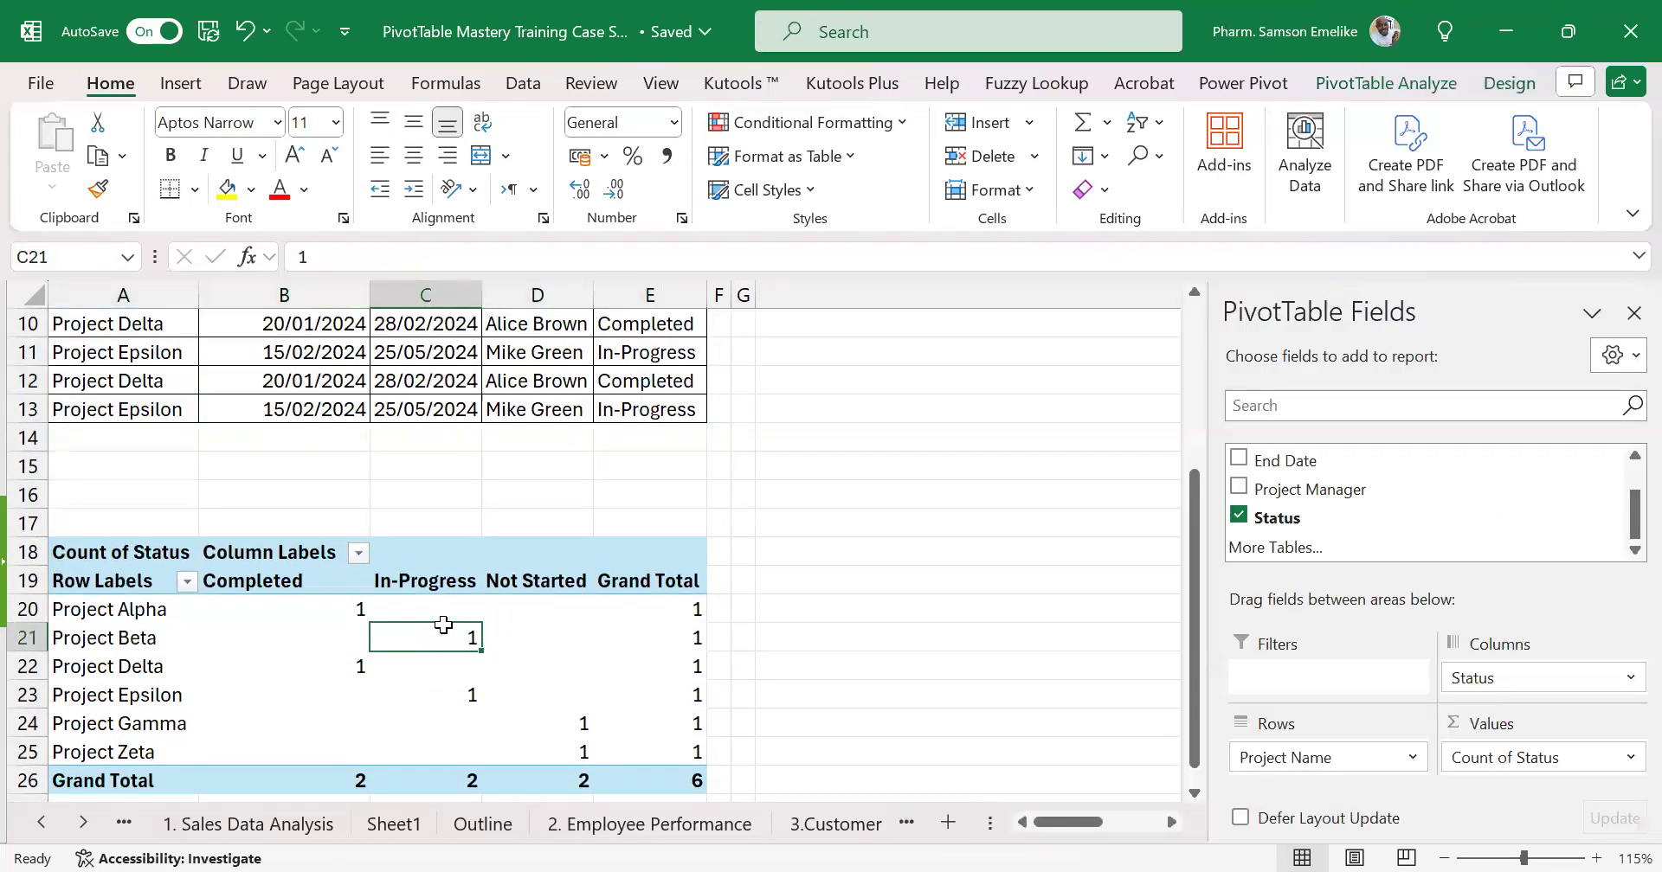
{"action": "left_click", "coordinate": [326, 407]}
{"action": "left_click", "coordinate": [347, 627]}
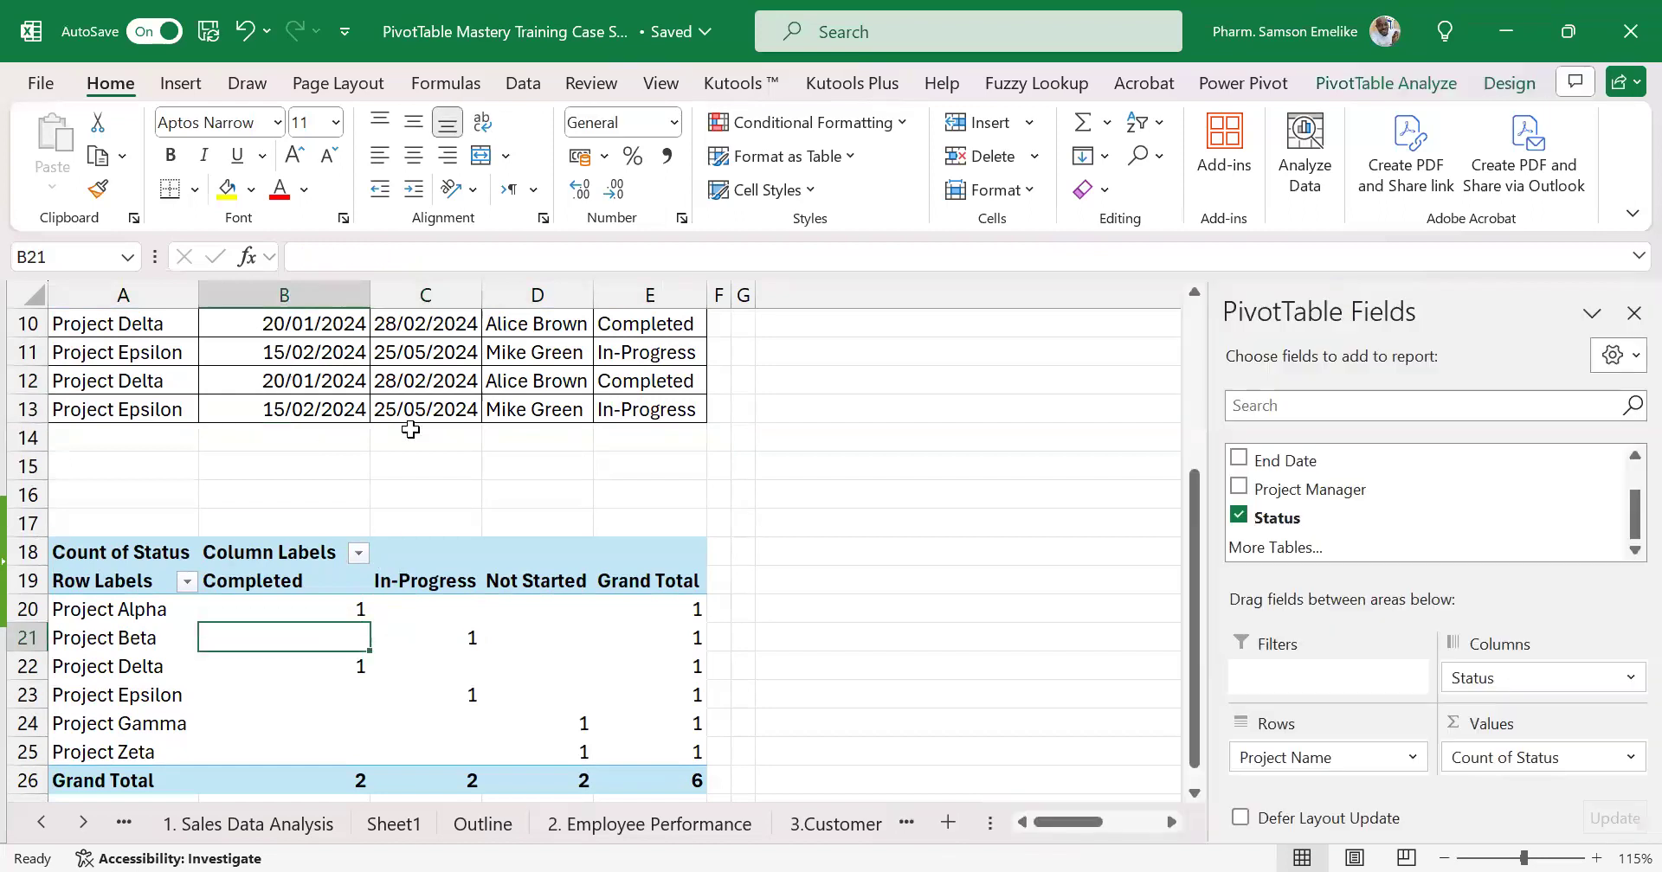
{"action": "scroll", "coordinate": [495, 405], "scroll_direction": "up", "scroll_amount": 1}
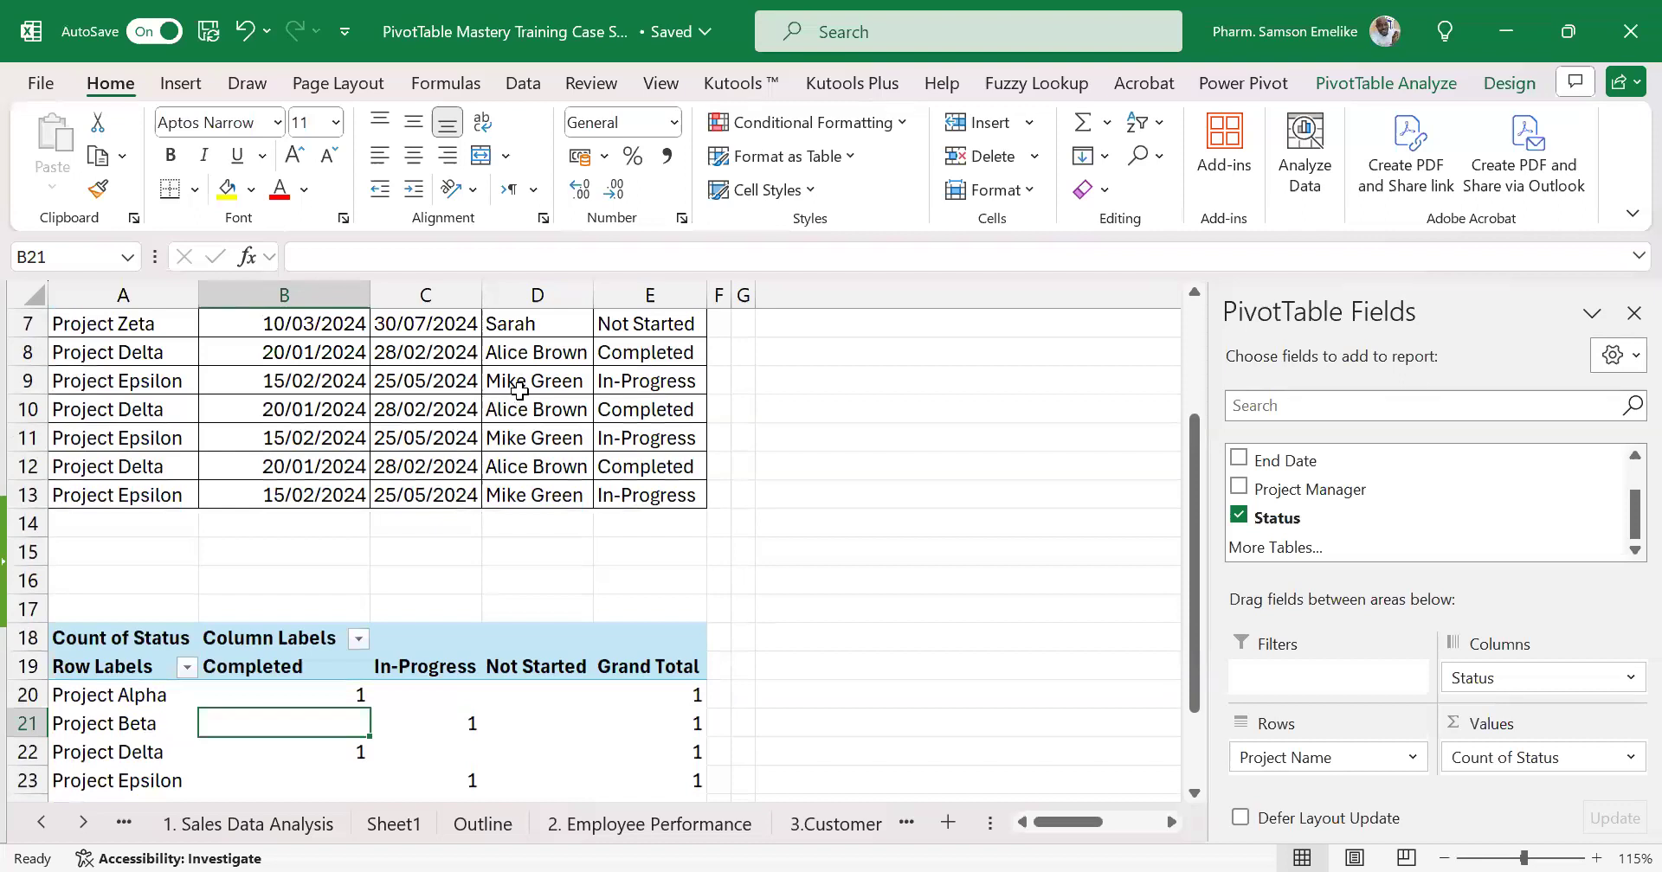
{"action": "scroll", "coordinate": [520, 389], "scroll_direction": "down", "scroll_amount": 3}
{"action": "mouse_move", "coordinate": [322, 462]}
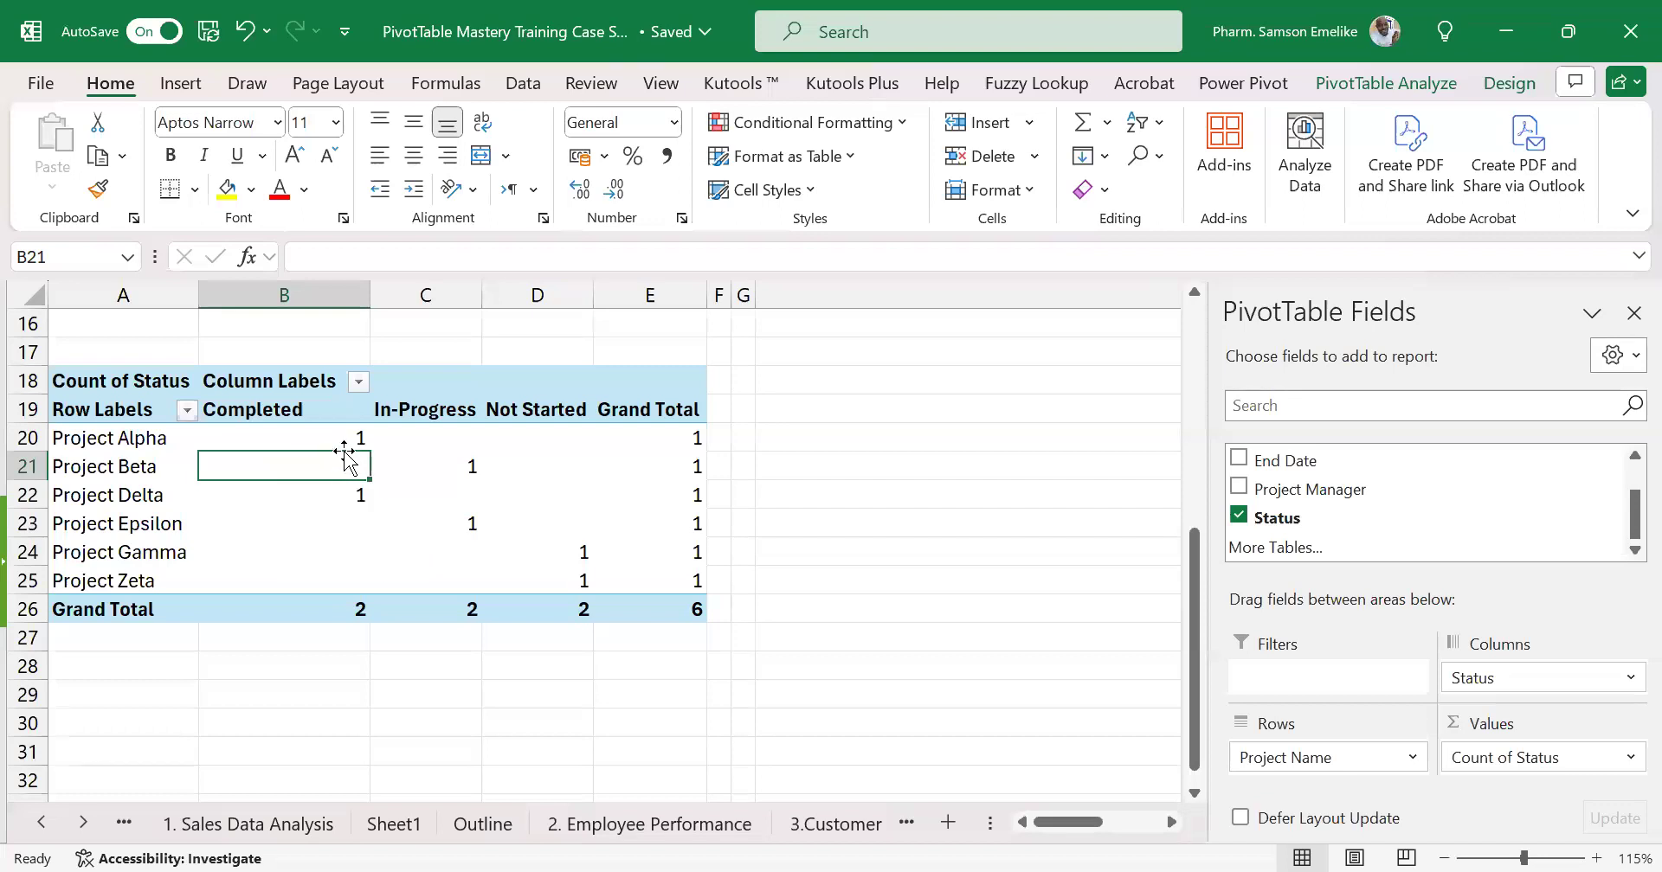
{"action": "mouse_move", "coordinate": [344, 435]}
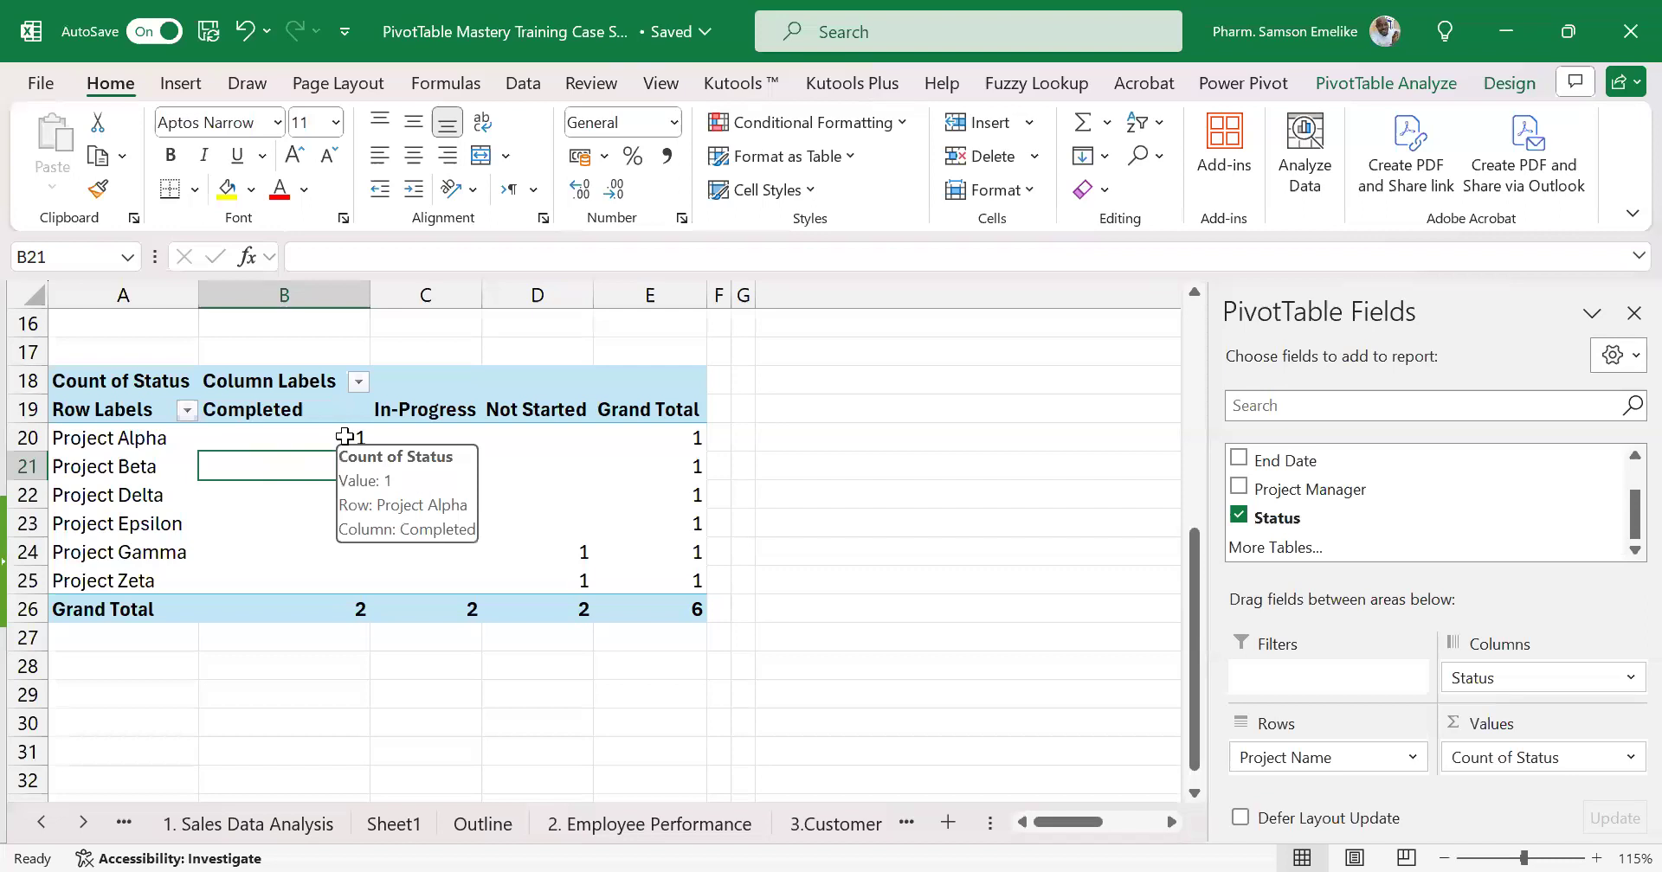
Change the PivotTable's data source to the range A1:E13 on the 4. Project Management sheet
{"action": "left_click", "coordinate": [1384, 86]}
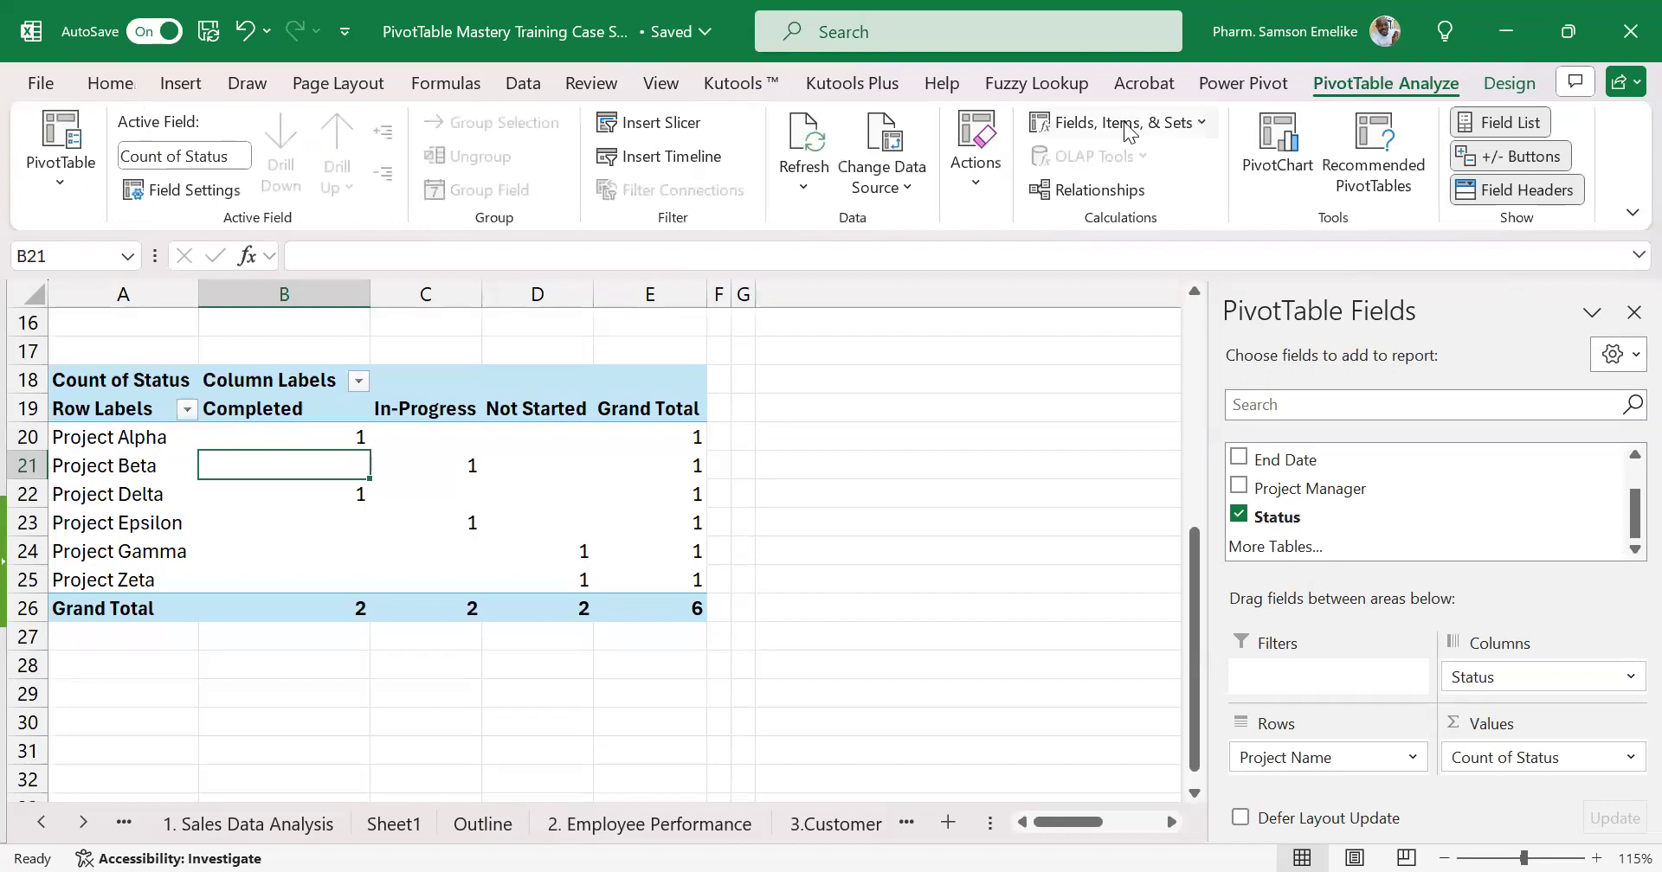
{"action": "left_click", "coordinate": [889, 155]}
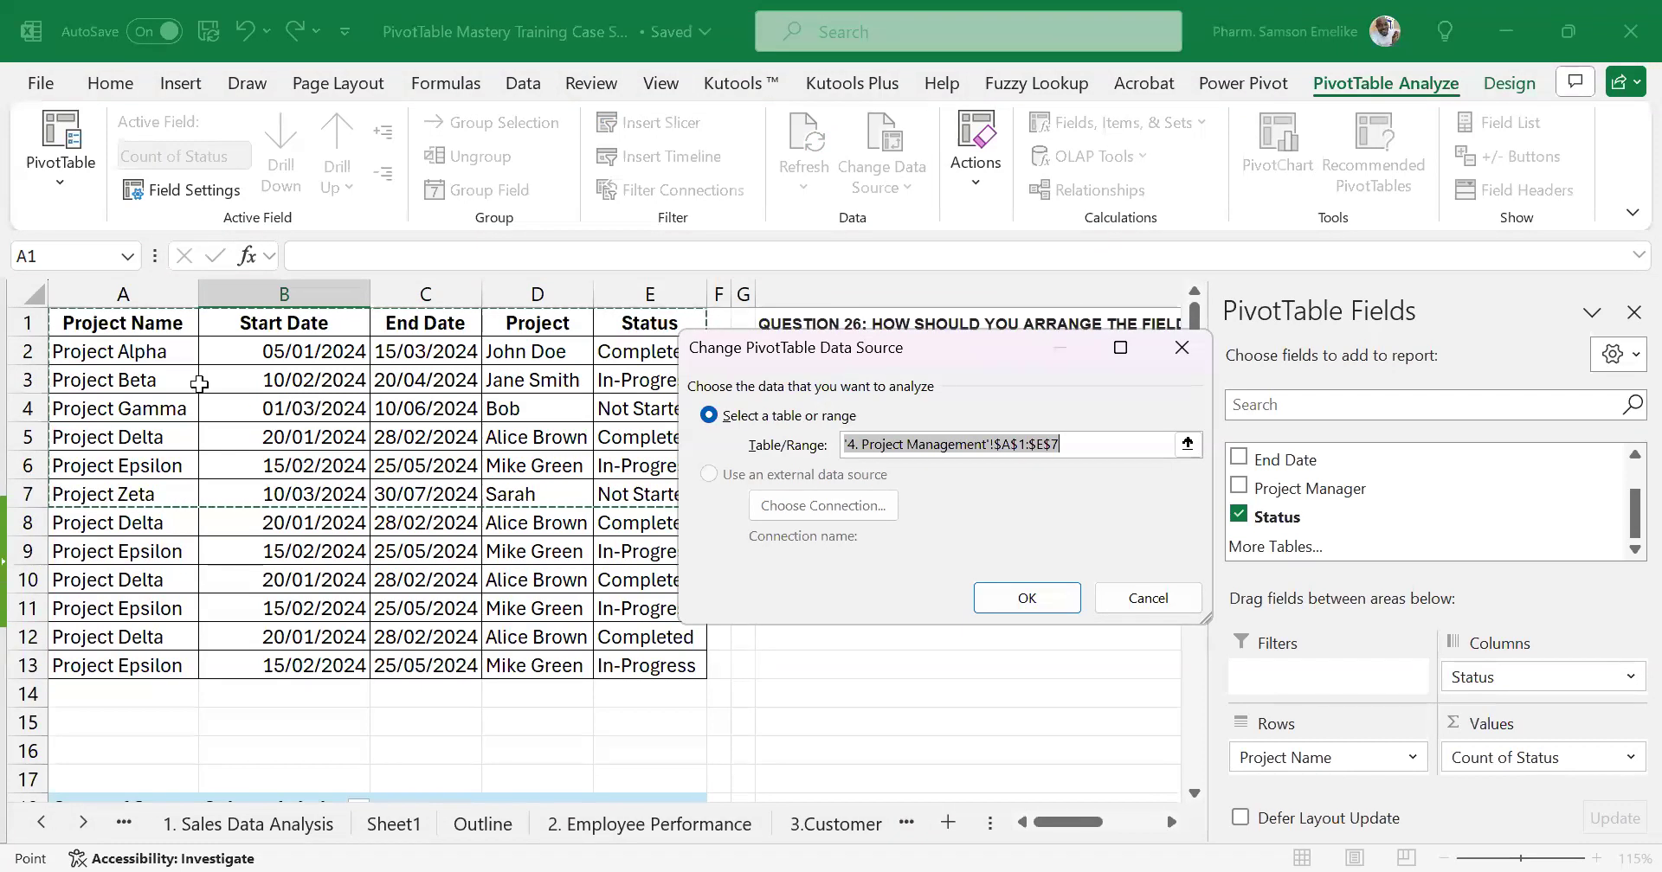
{"action": "left_click", "coordinate": [84, 317]}
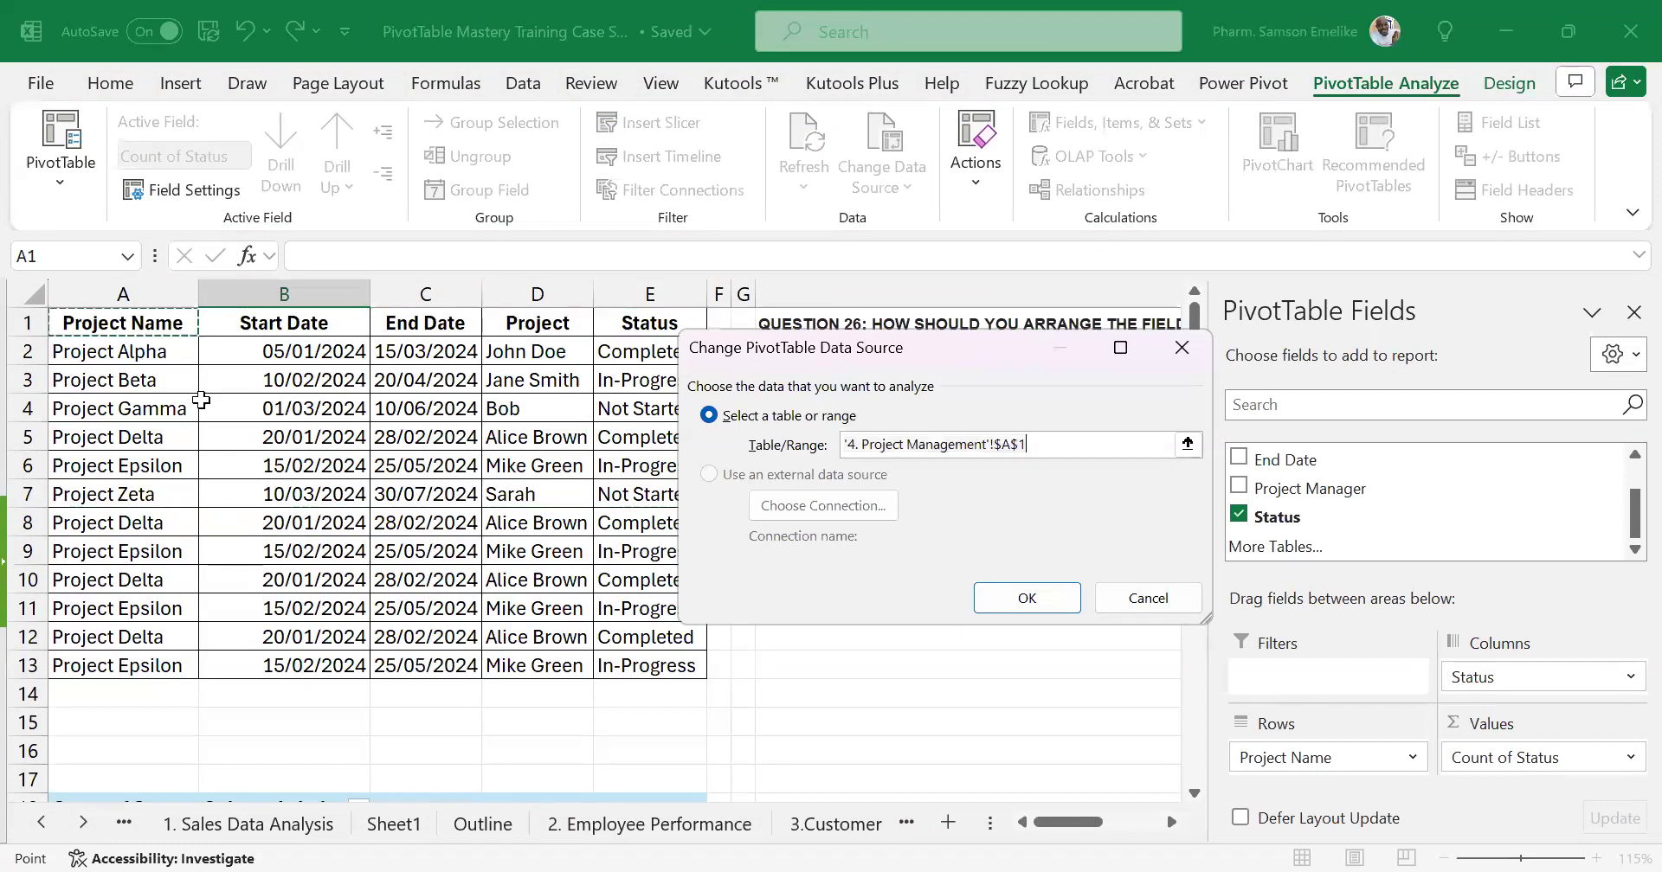
{"action": "left_click", "coordinate": [650, 666], "text": "shift"}
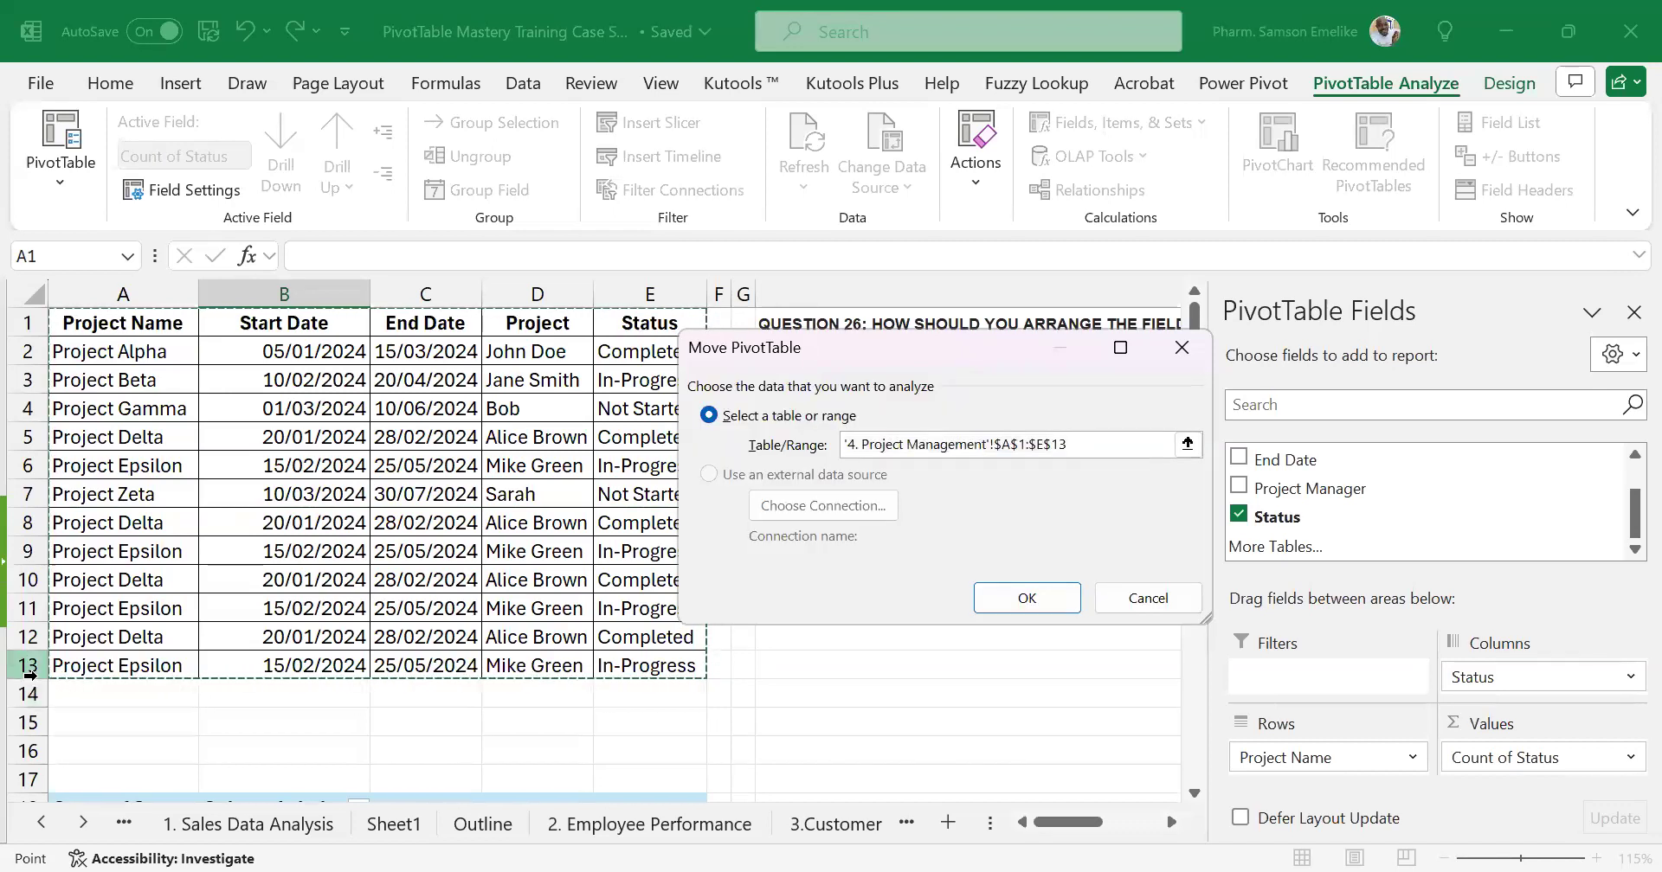
{"action": "left_click", "coordinate": [1030, 596]}
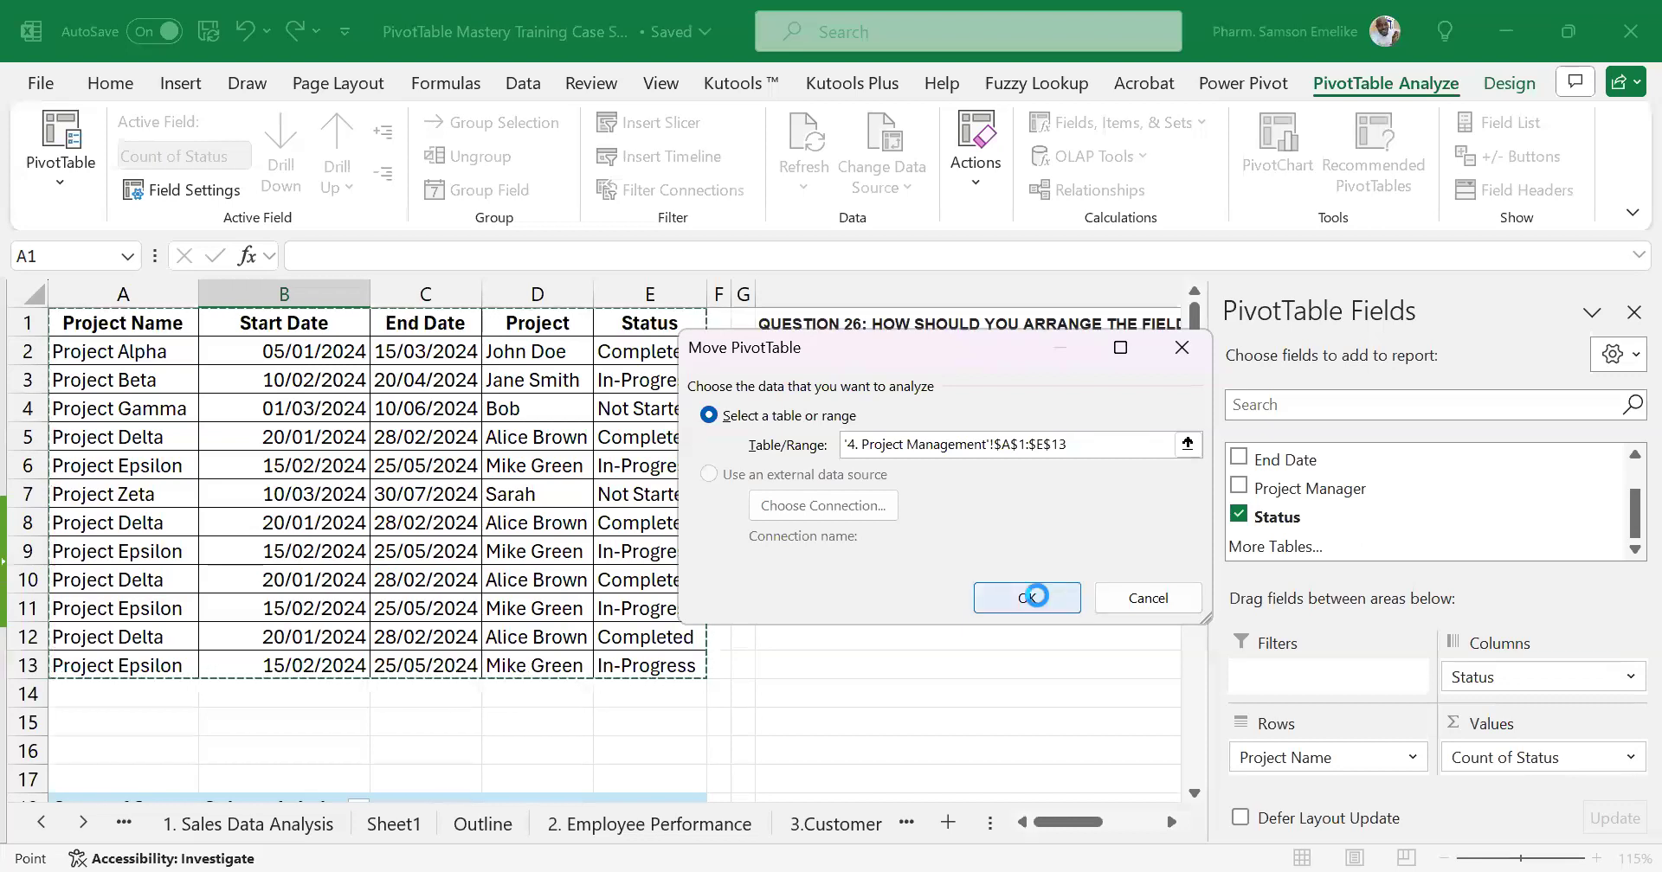
{"action": "scroll", "coordinate": [536, 472], "scroll_direction": "down", "scroll_amount": 5}
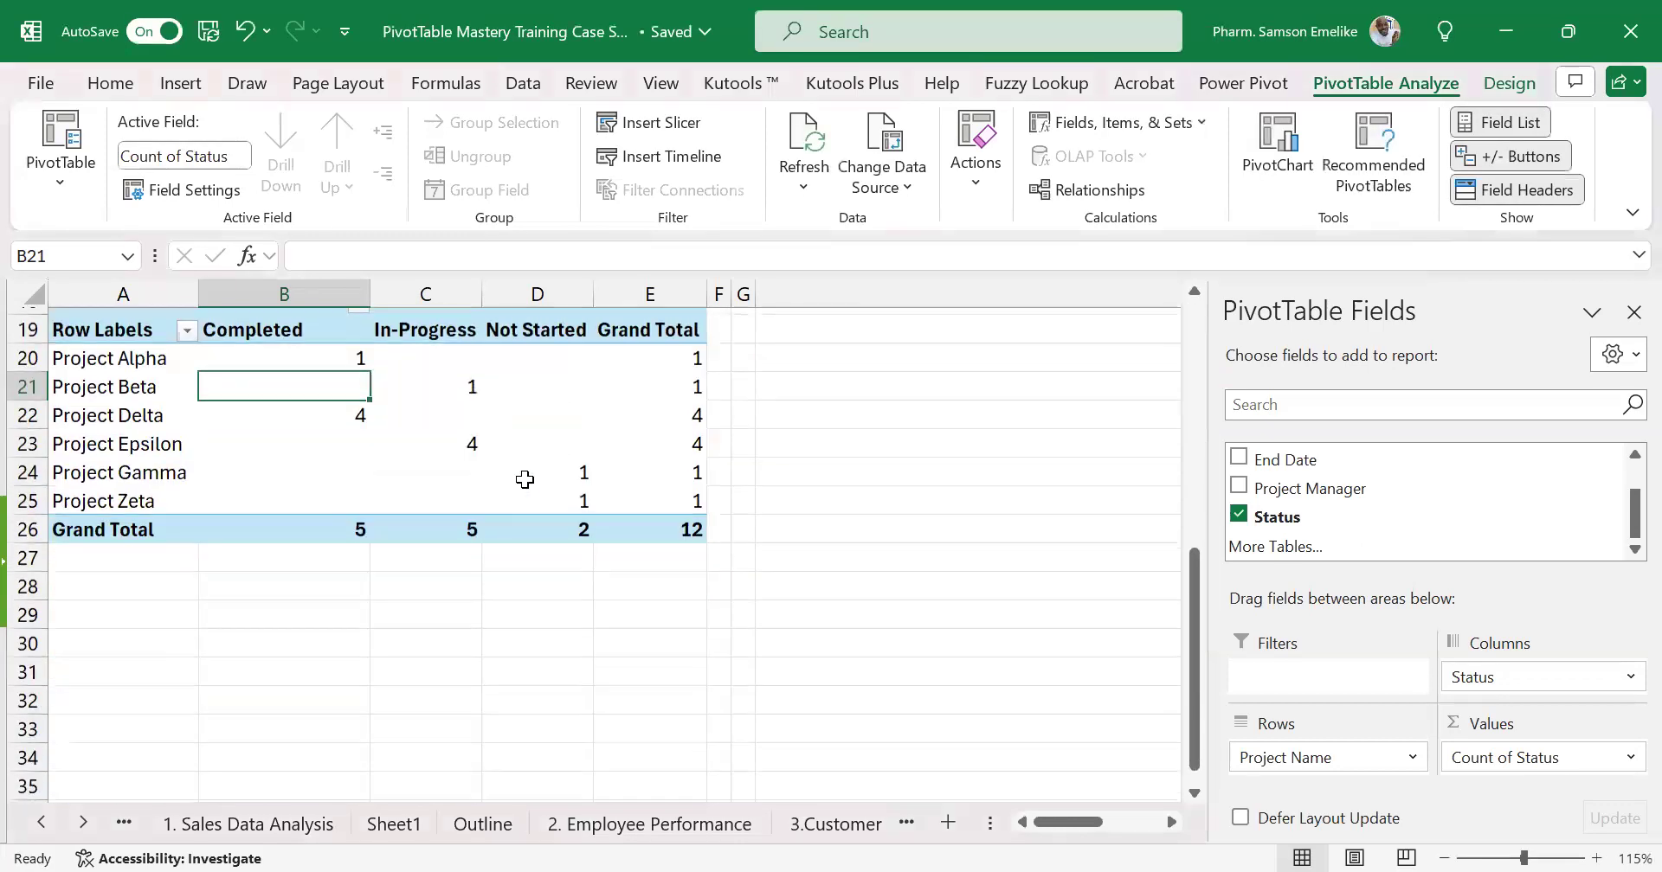
Examine the updated PivotTable's status counts for Project Delta and Project Epsilon
{"action": "scroll", "coordinate": [407, 485], "scroll_direction": "up", "scroll_amount": 1}
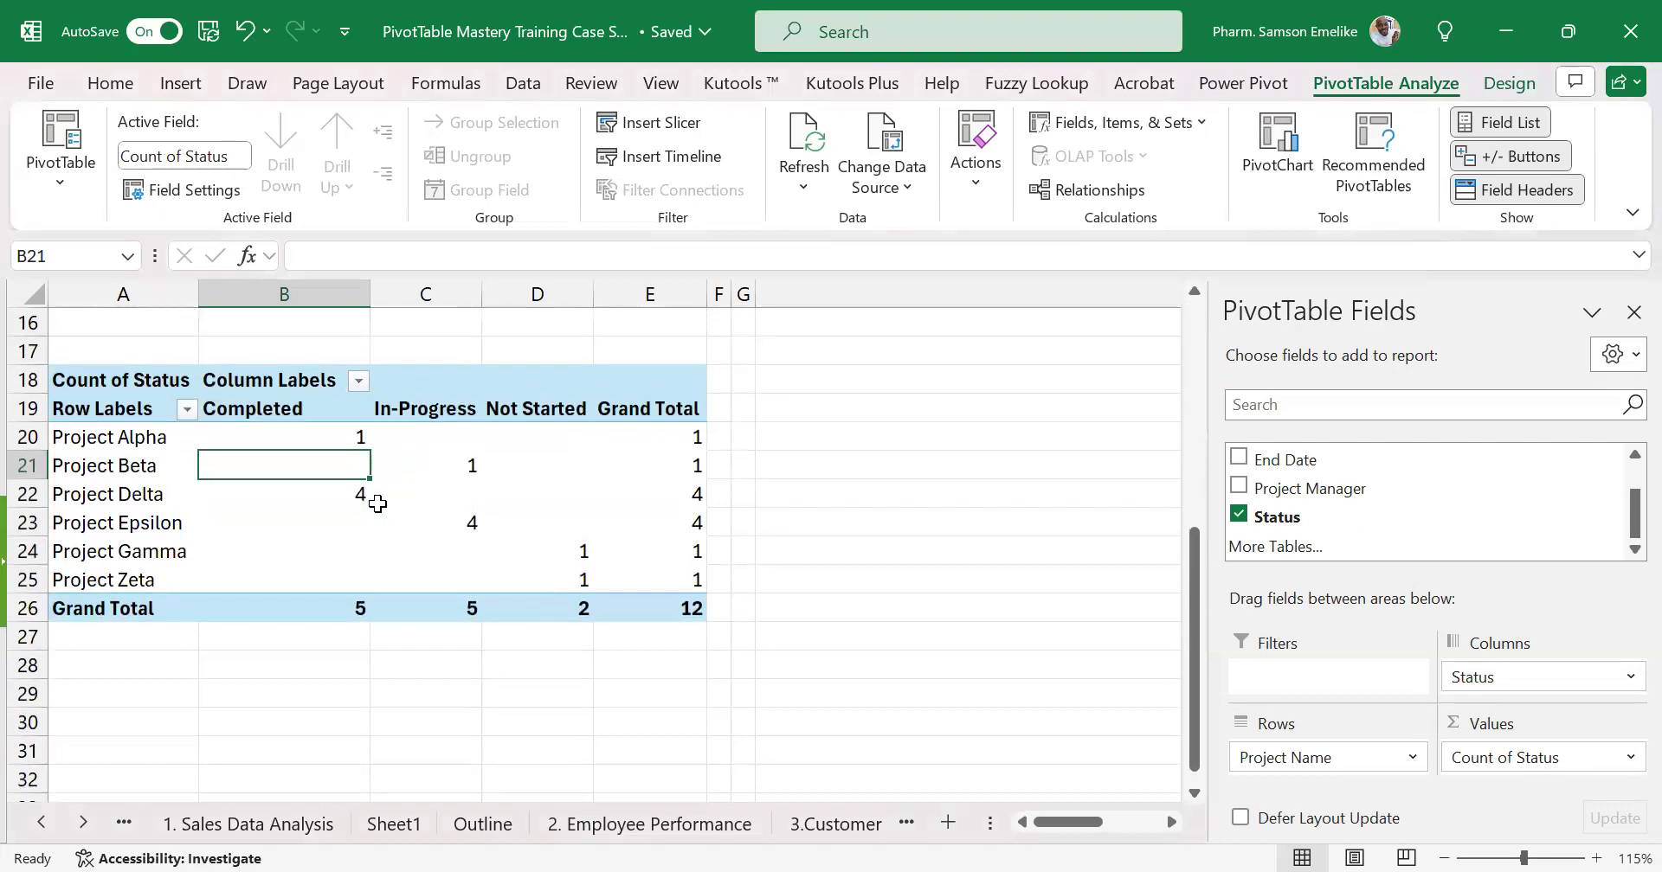
{"action": "scroll", "coordinate": [377, 503], "scroll_direction": "up", "scroll_amount": 1}
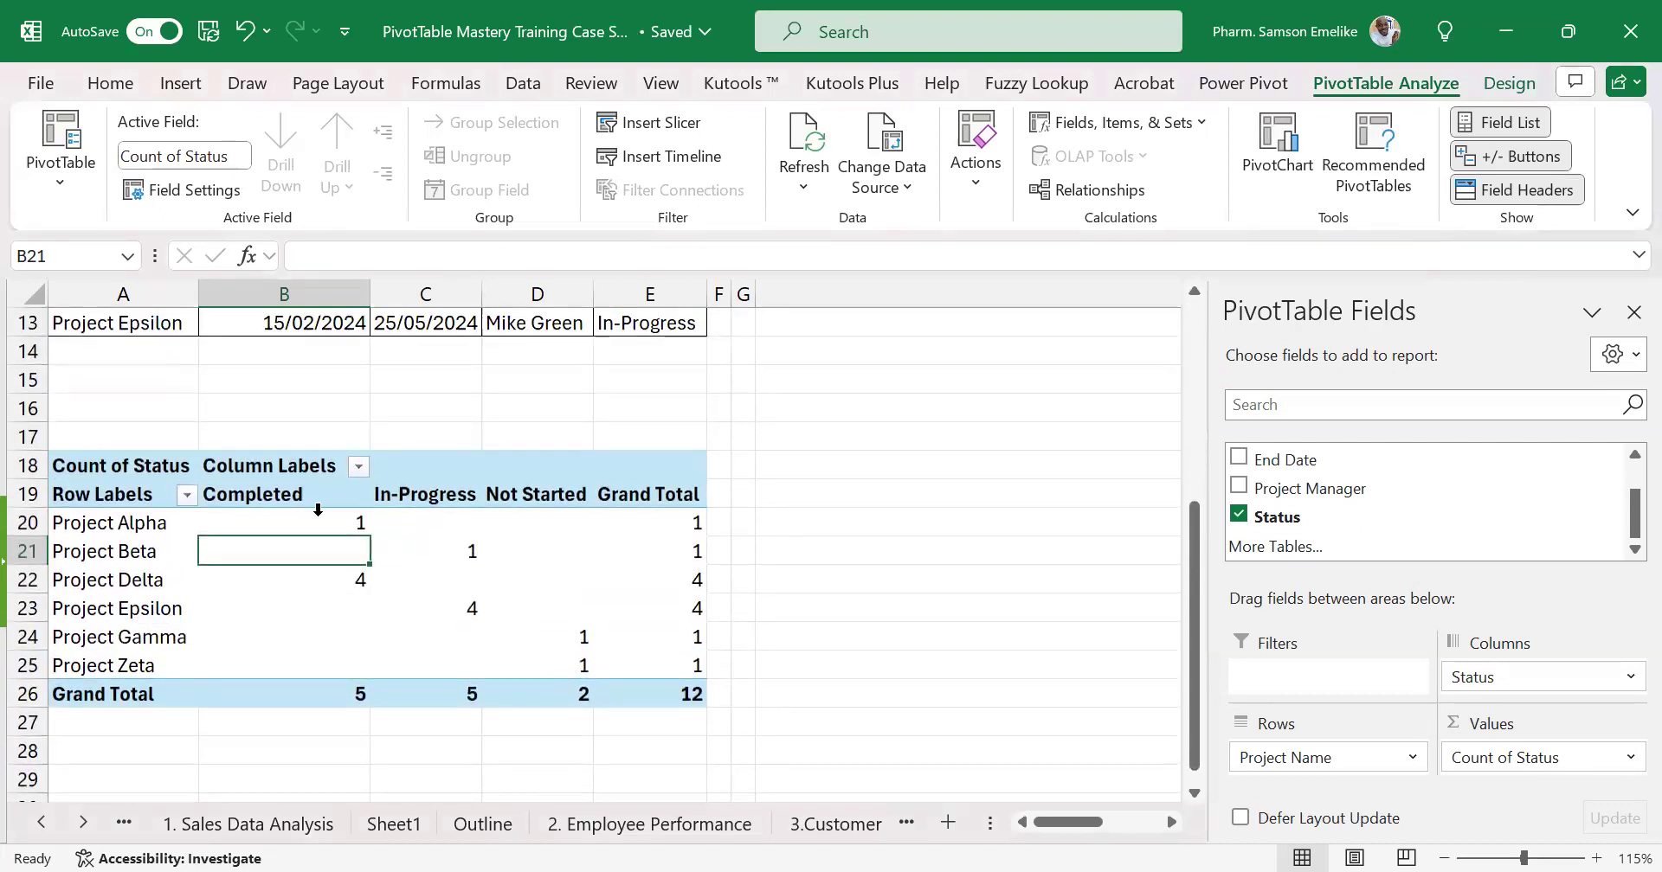
{"action": "scroll", "coordinate": [226, 413], "scroll_direction": "up", "scroll_amount": 1}
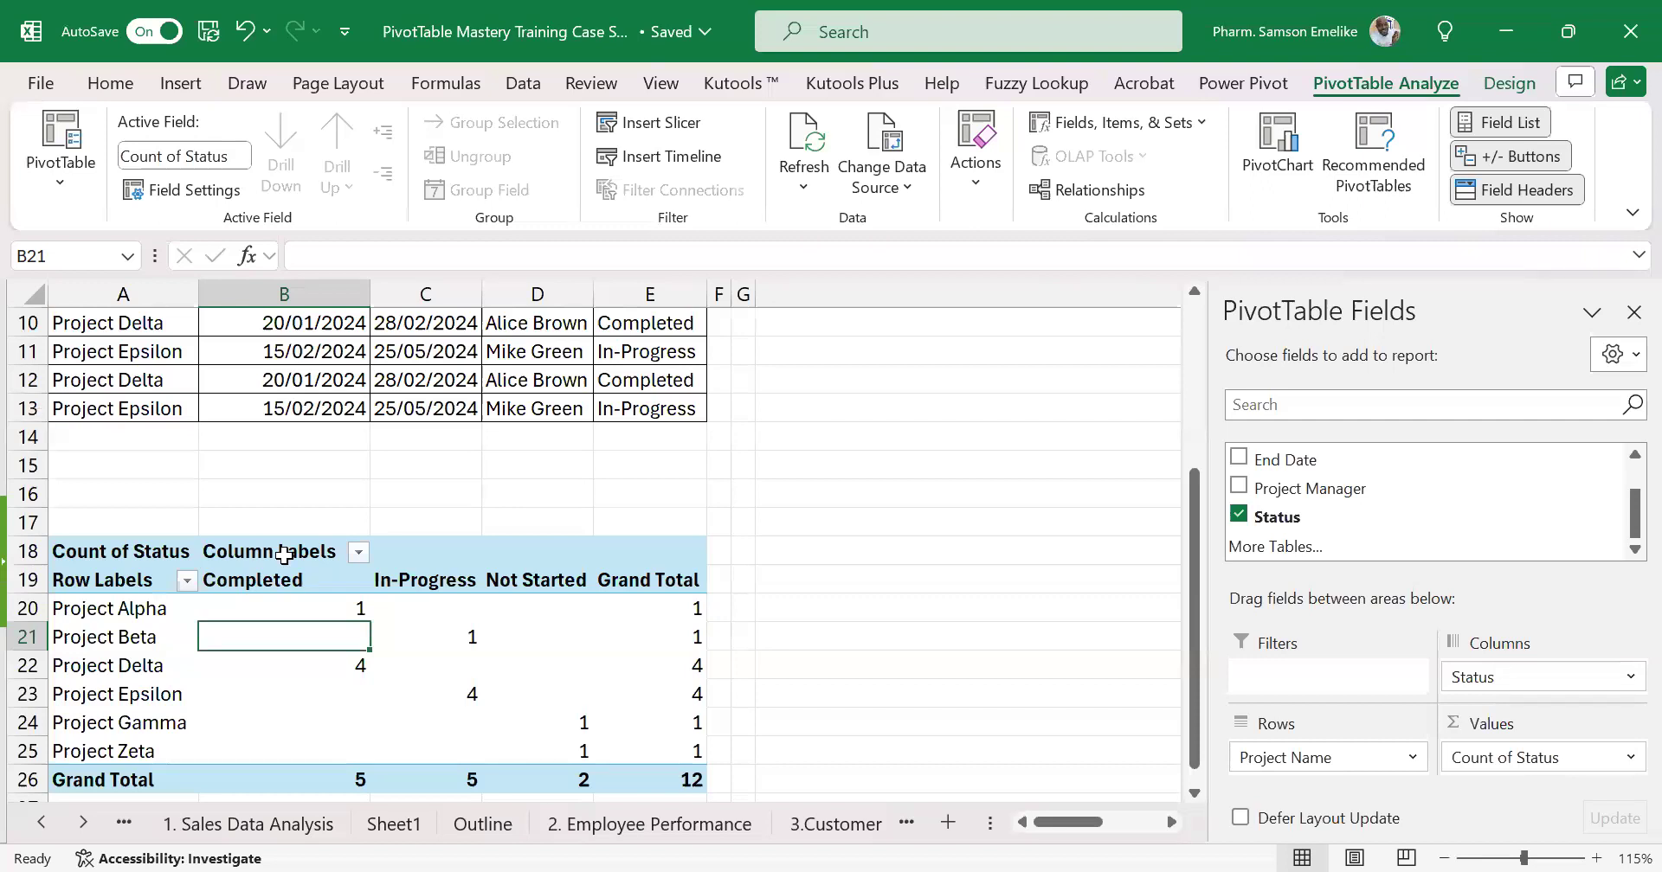
{"action": "left_click", "coordinate": [123, 667]}
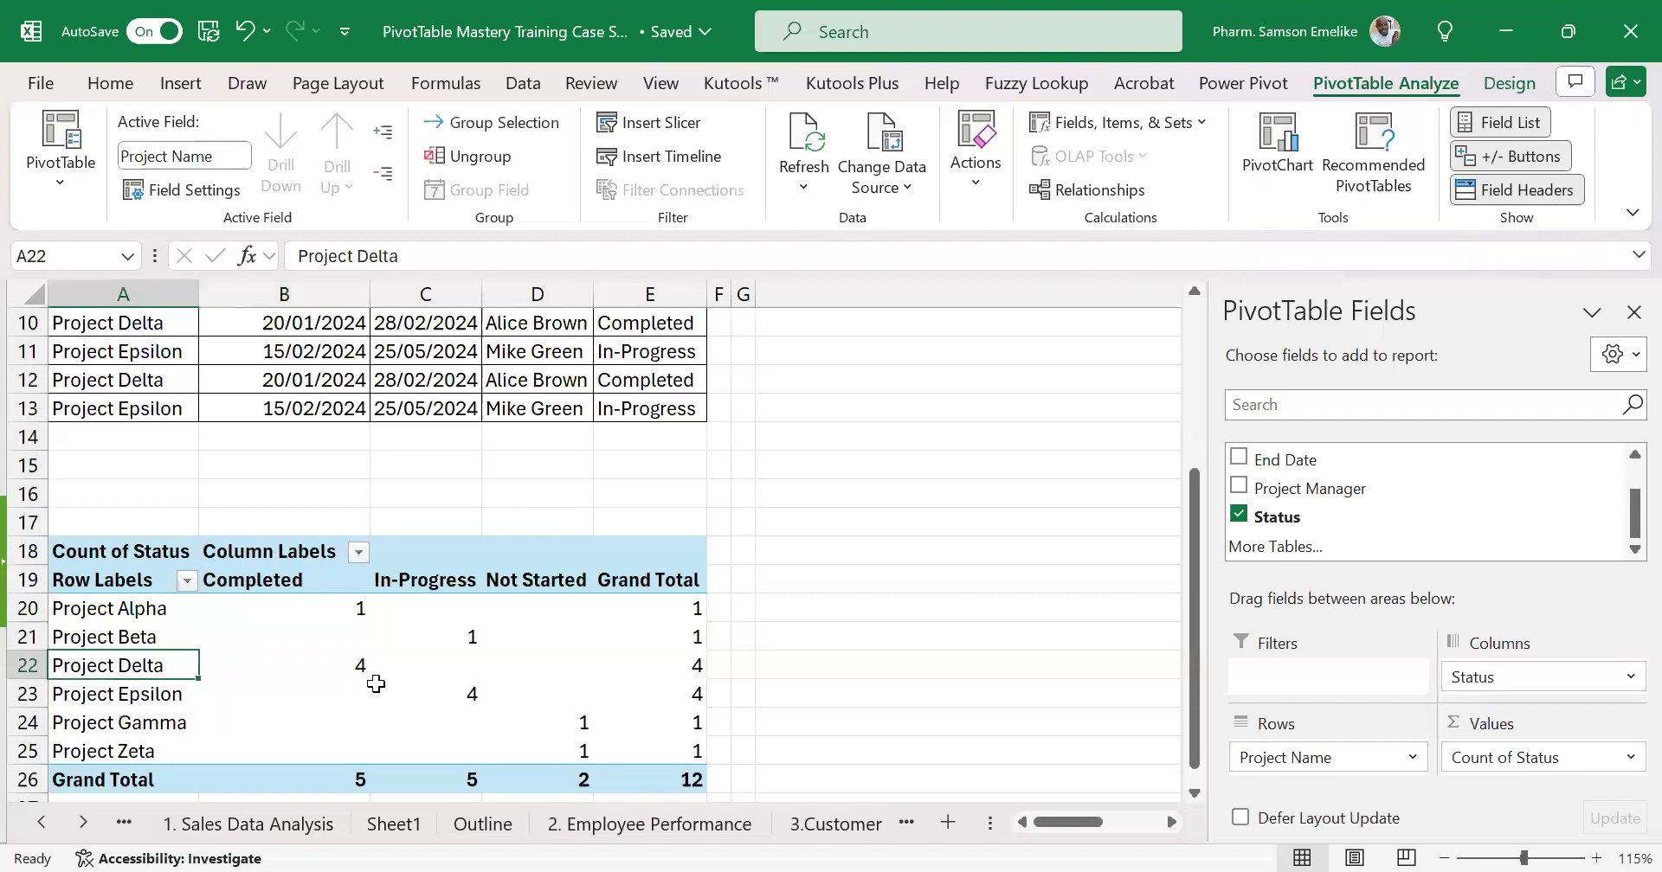
{"action": "mouse_move", "coordinate": [379, 675]}
{"action": "mouse_move", "coordinate": [402, 724]}
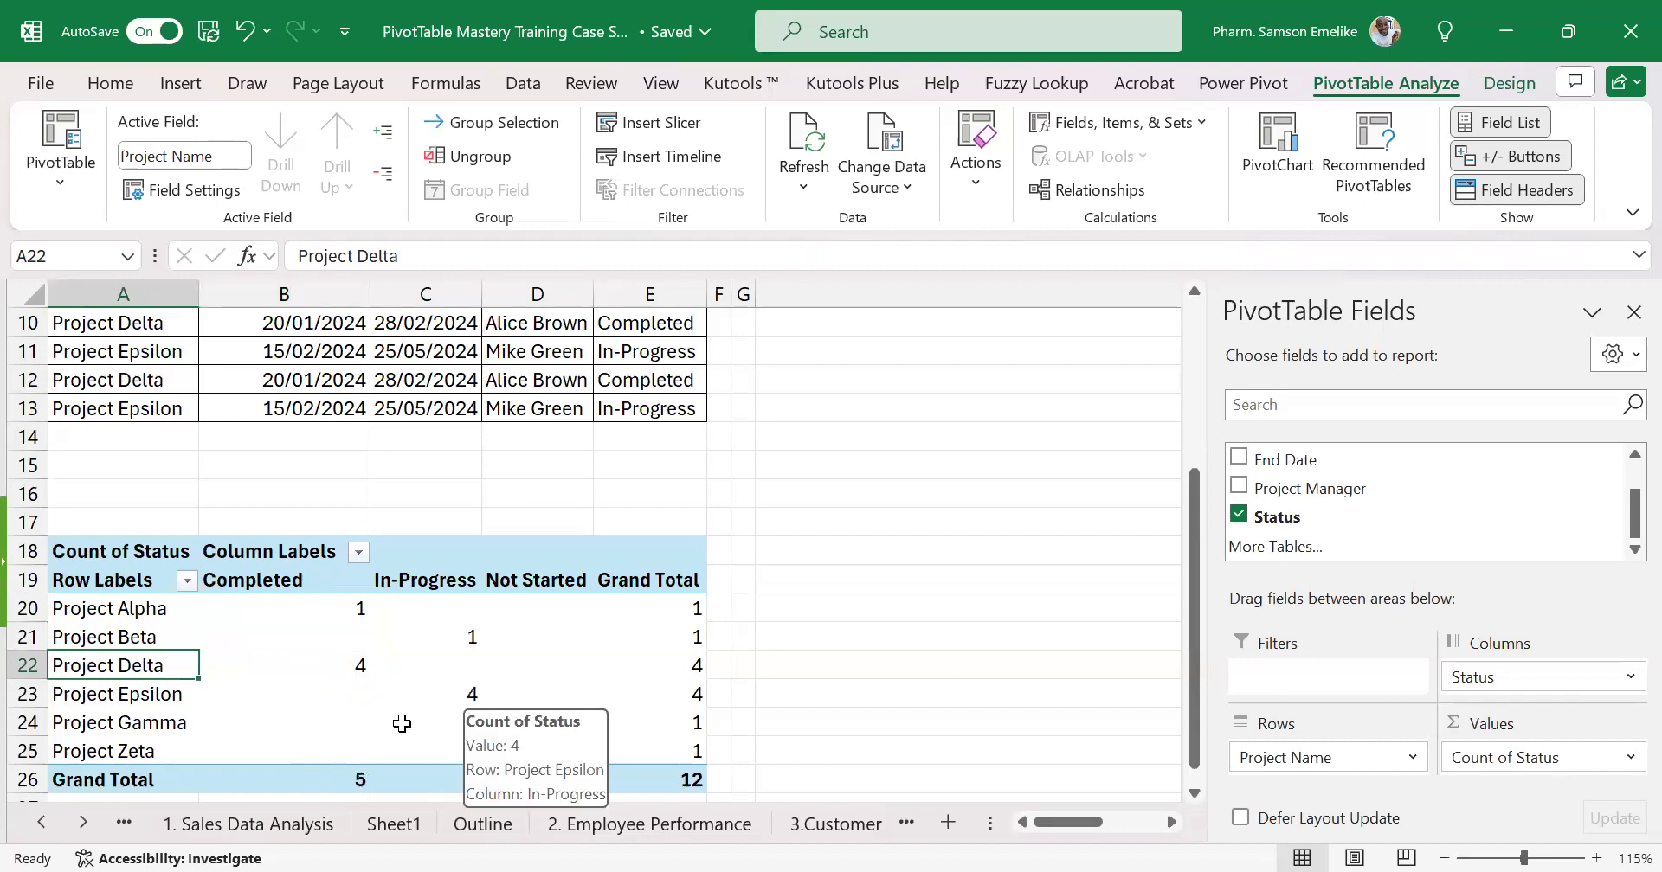
{"action": "left_click", "coordinate": [415, 701]}
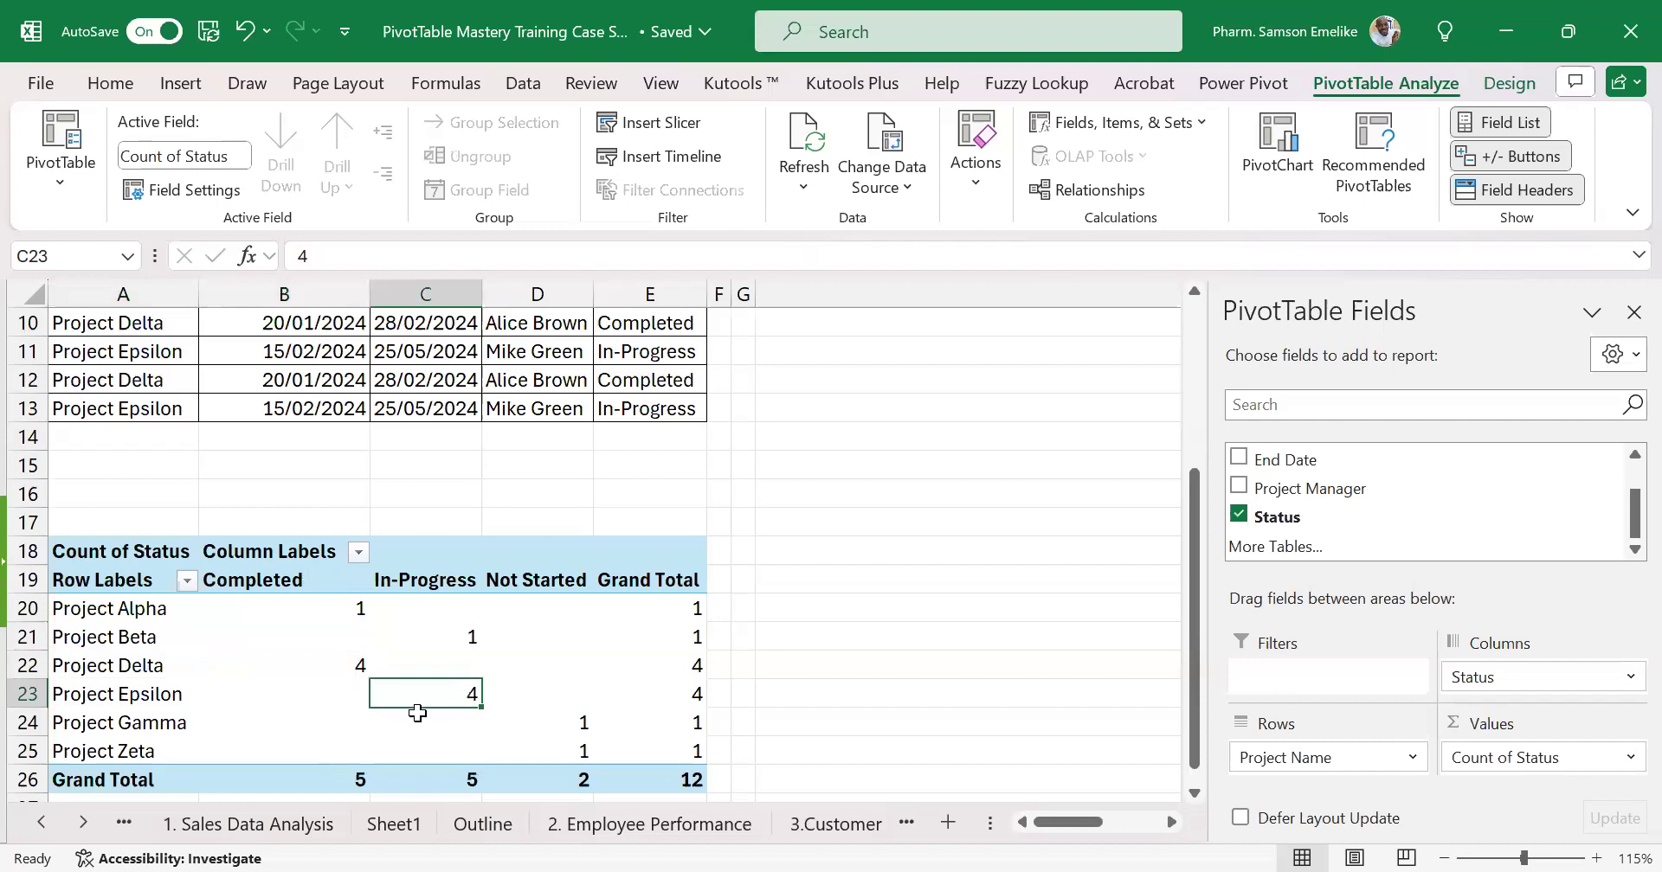
{"action": "mouse_move", "coordinate": [545, 599]}
Review the extended project table and Questions 26 to 30 alongside the PivotTable in A18:E26
{"action": "scroll", "coordinate": [545, 599], "scroll_direction": "up", "scroll_amount": 1}
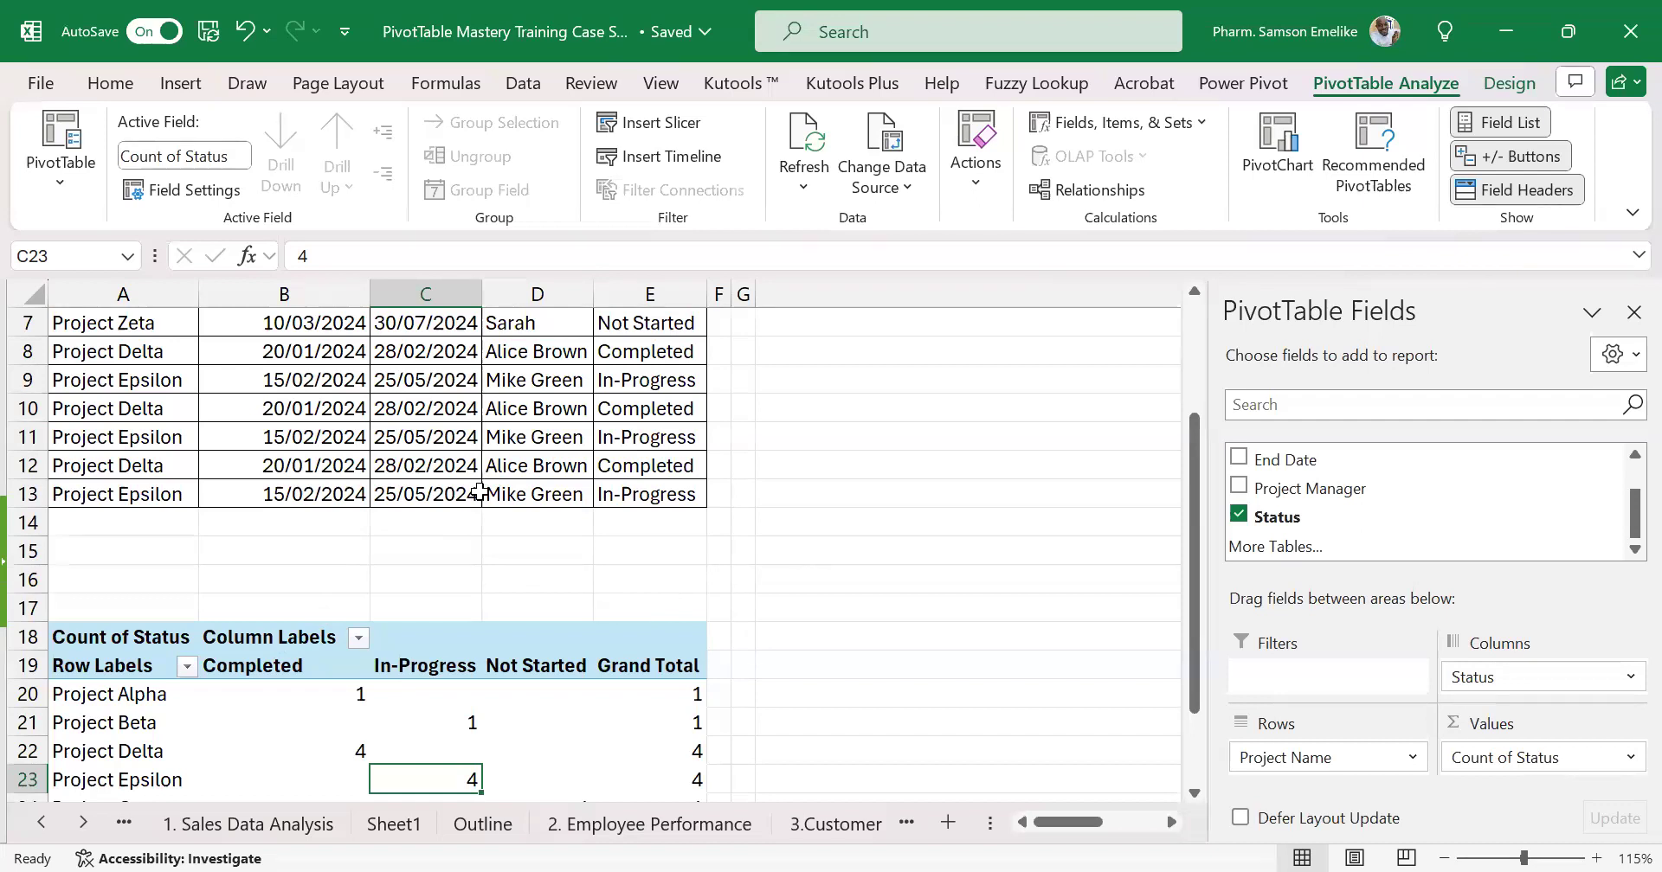
{"action": "scroll", "coordinate": [963, 395], "scroll_direction": "up", "scroll_amount": 2}
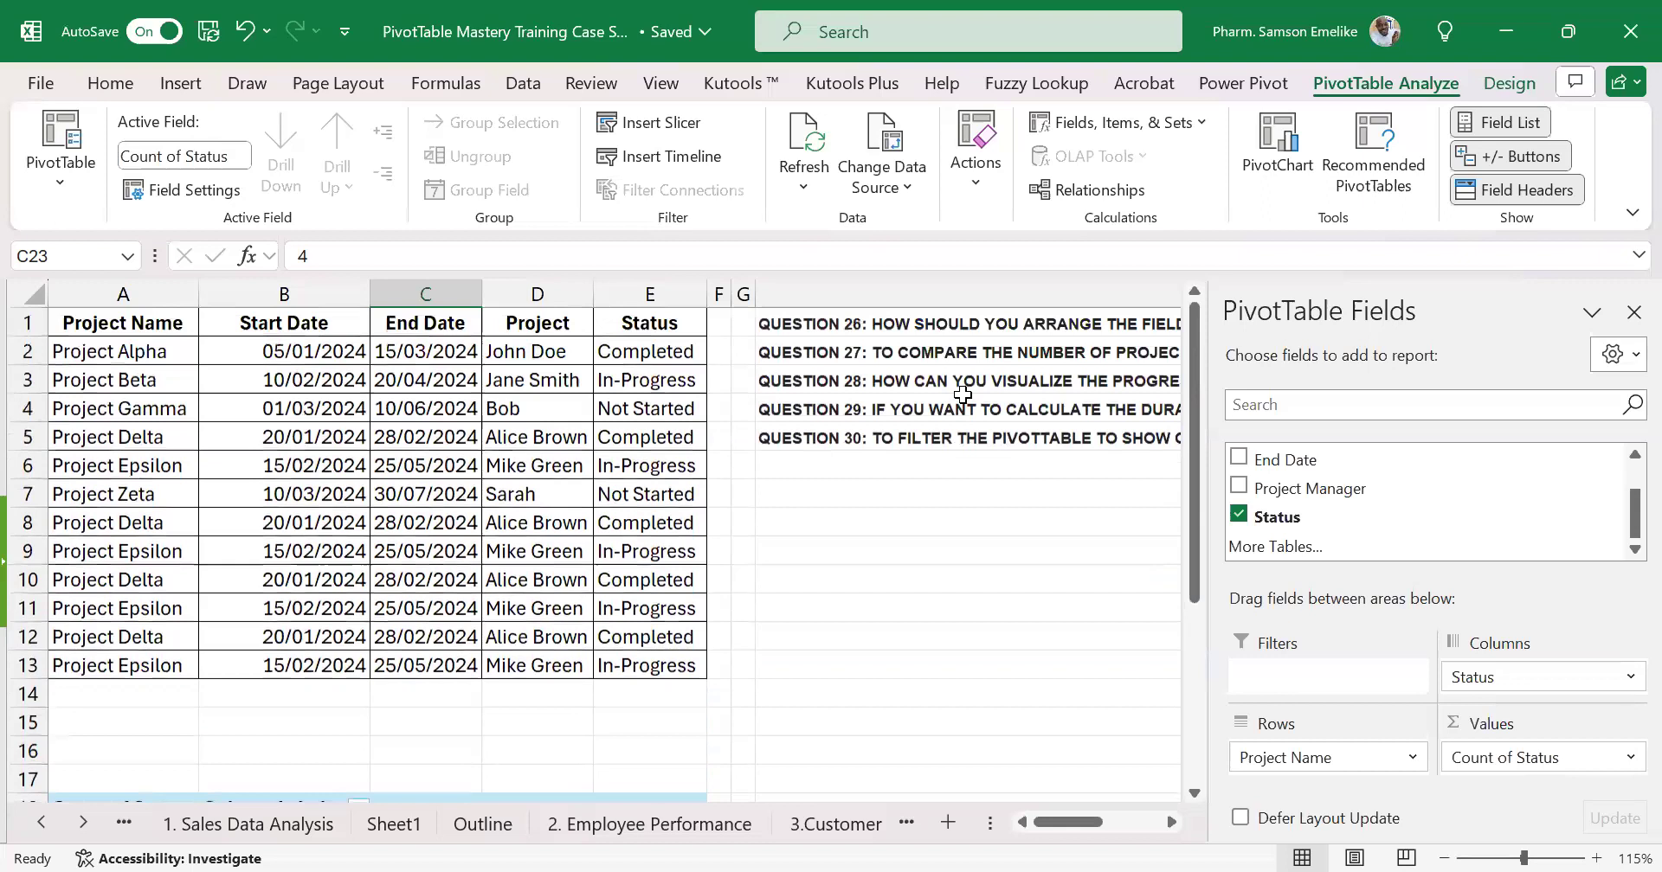
{"action": "scroll", "coordinate": [961, 384], "scroll_direction": "down", "scroll_amount": 1}
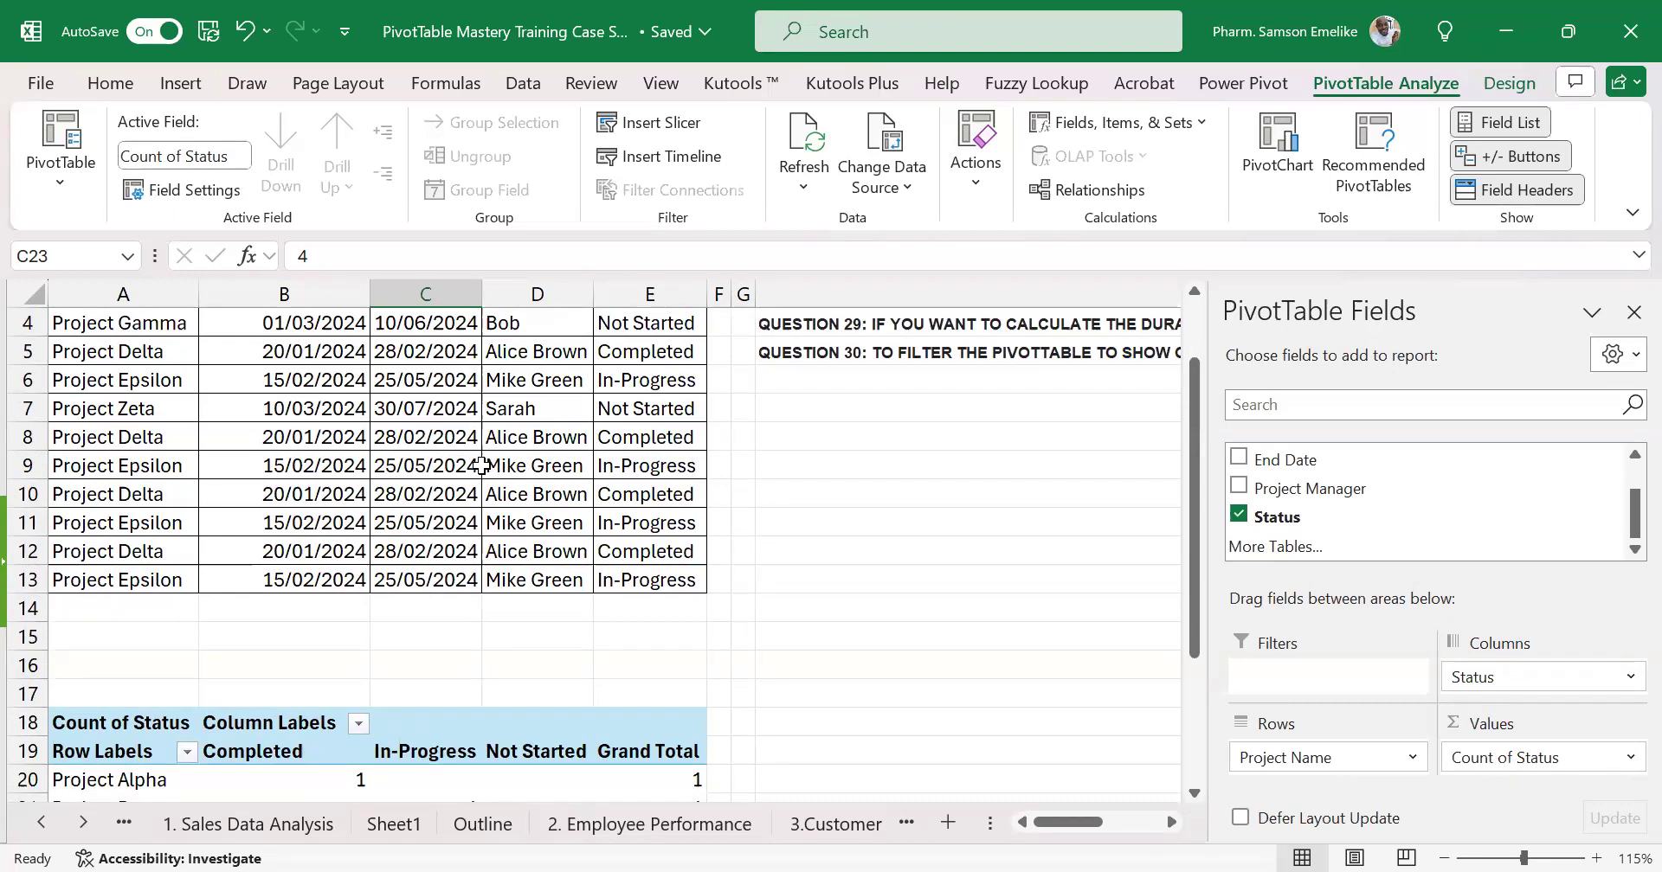
{"action": "scroll", "coordinate": [491, 458], "scroll_direction": "up", "scroll_amount": 1}
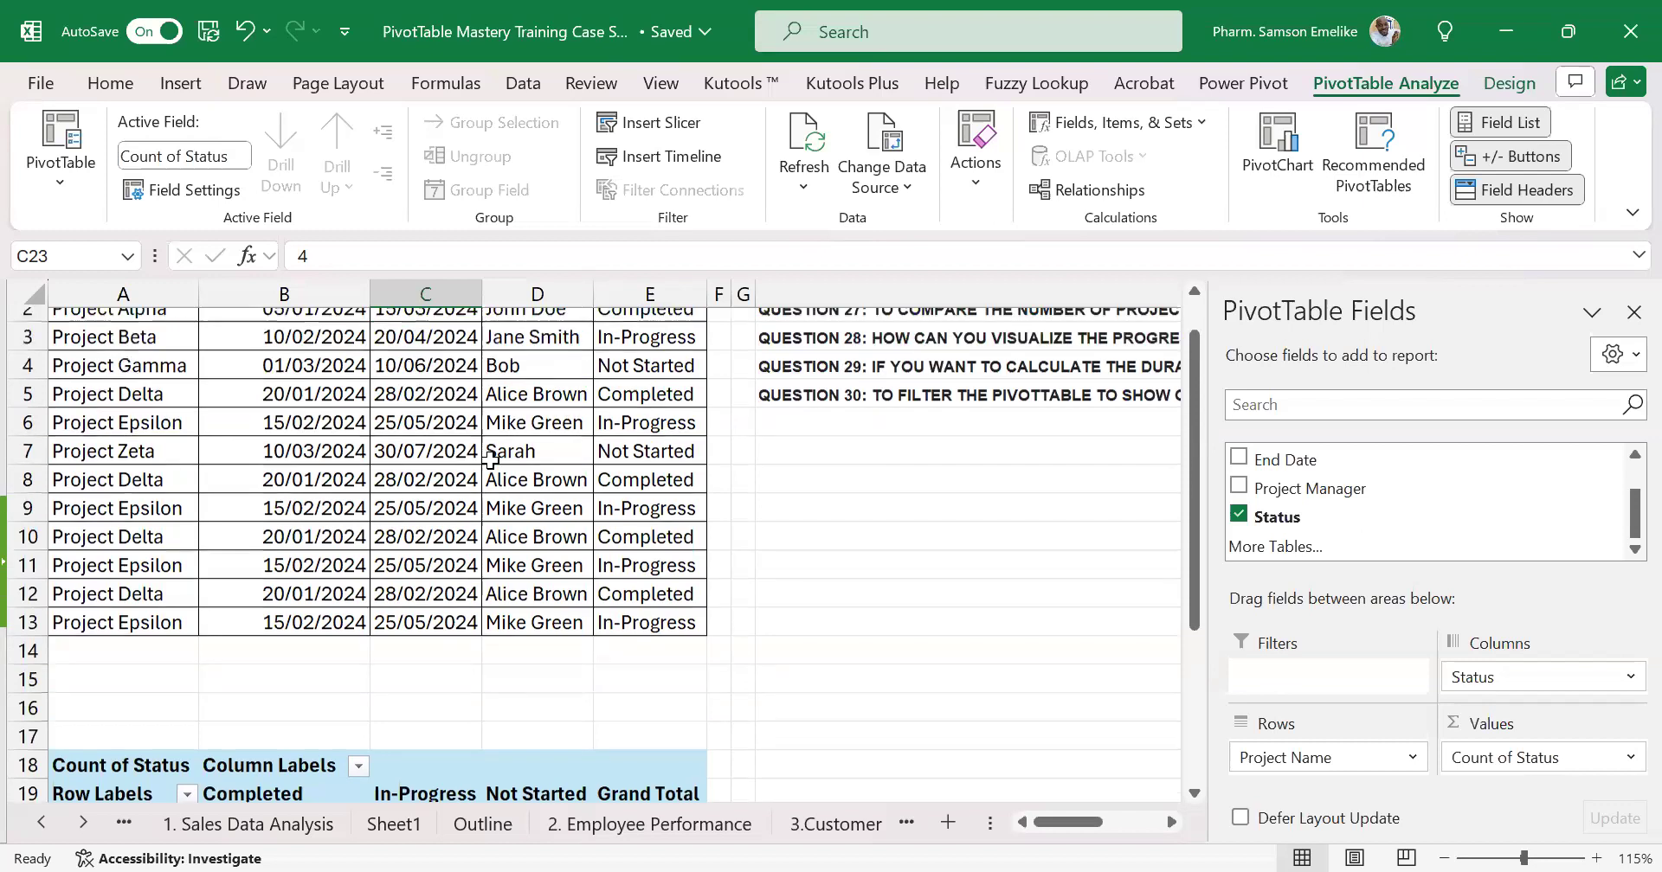
{"action": "scroll", "coordinate": [491, 461], "scroll_direction": "up", "scroll_amount": 1}
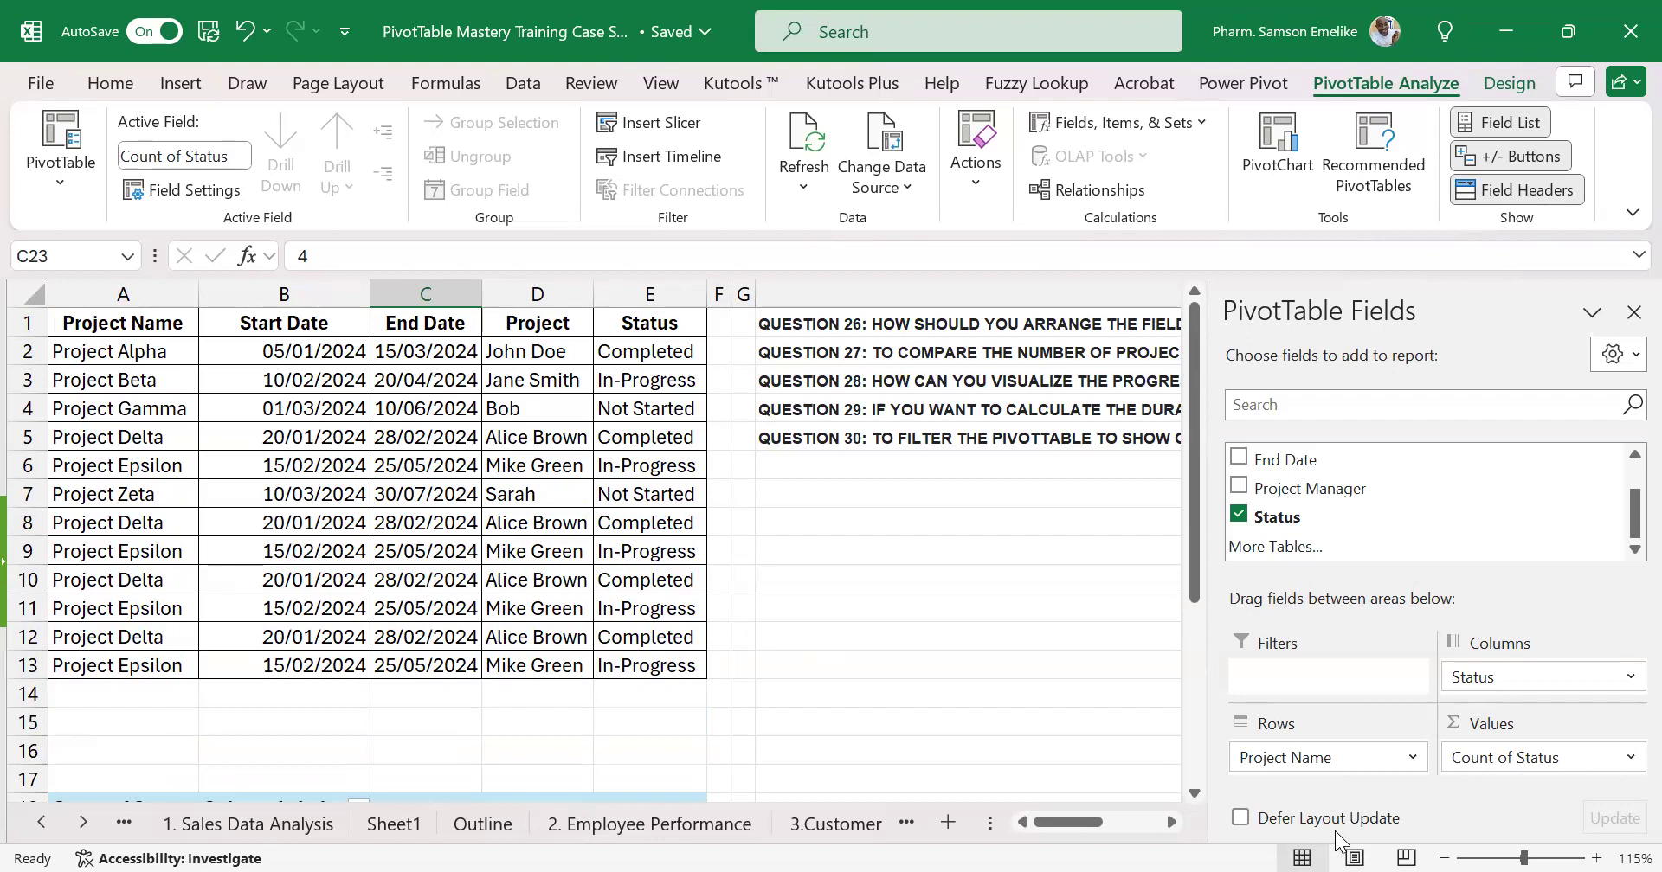
{"action": "key", "text": "alt+Tab"}
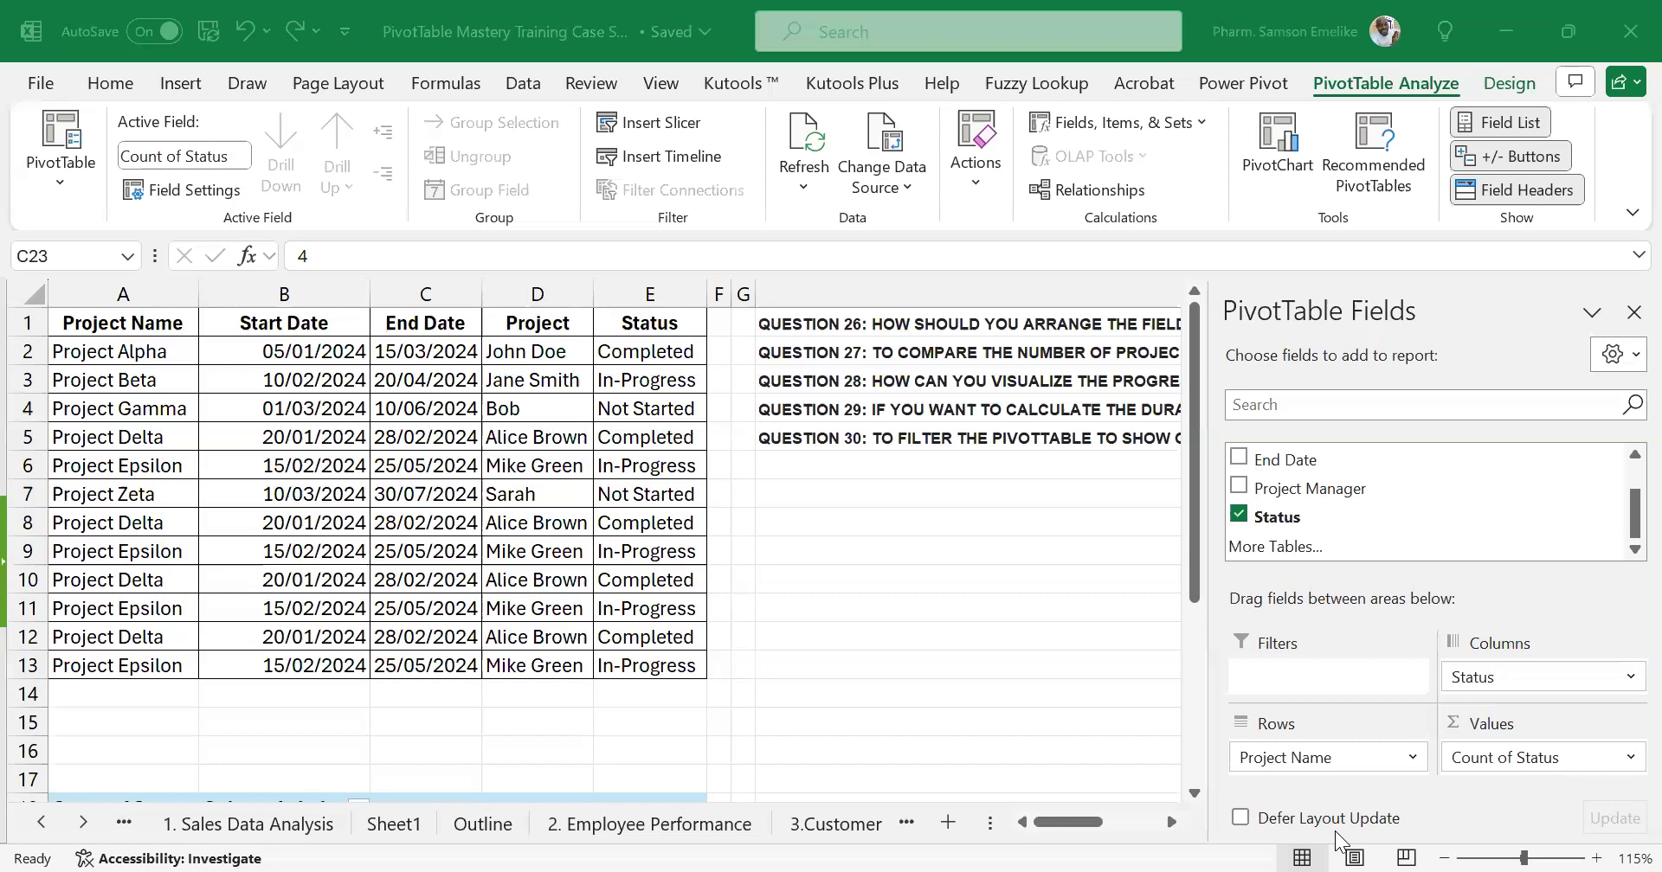
{"action": "scroll", "coordinate": [561, 537], "scroll_direction": "down", "scroll_amount": 4}
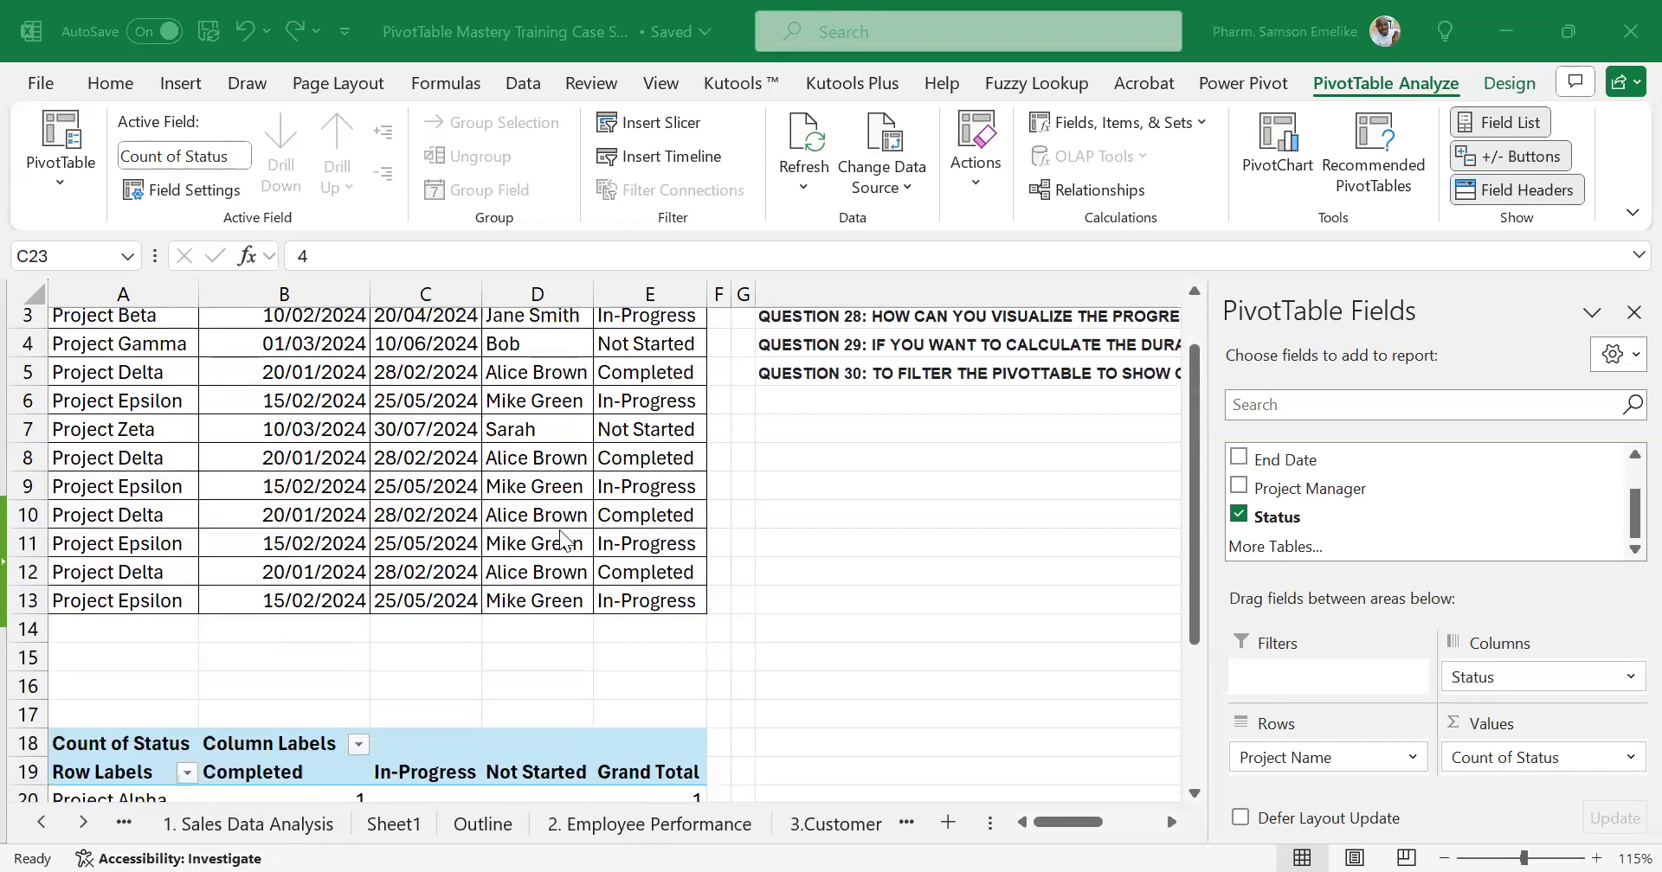
{"action": "left_click", "coordinate": [557, 535]}
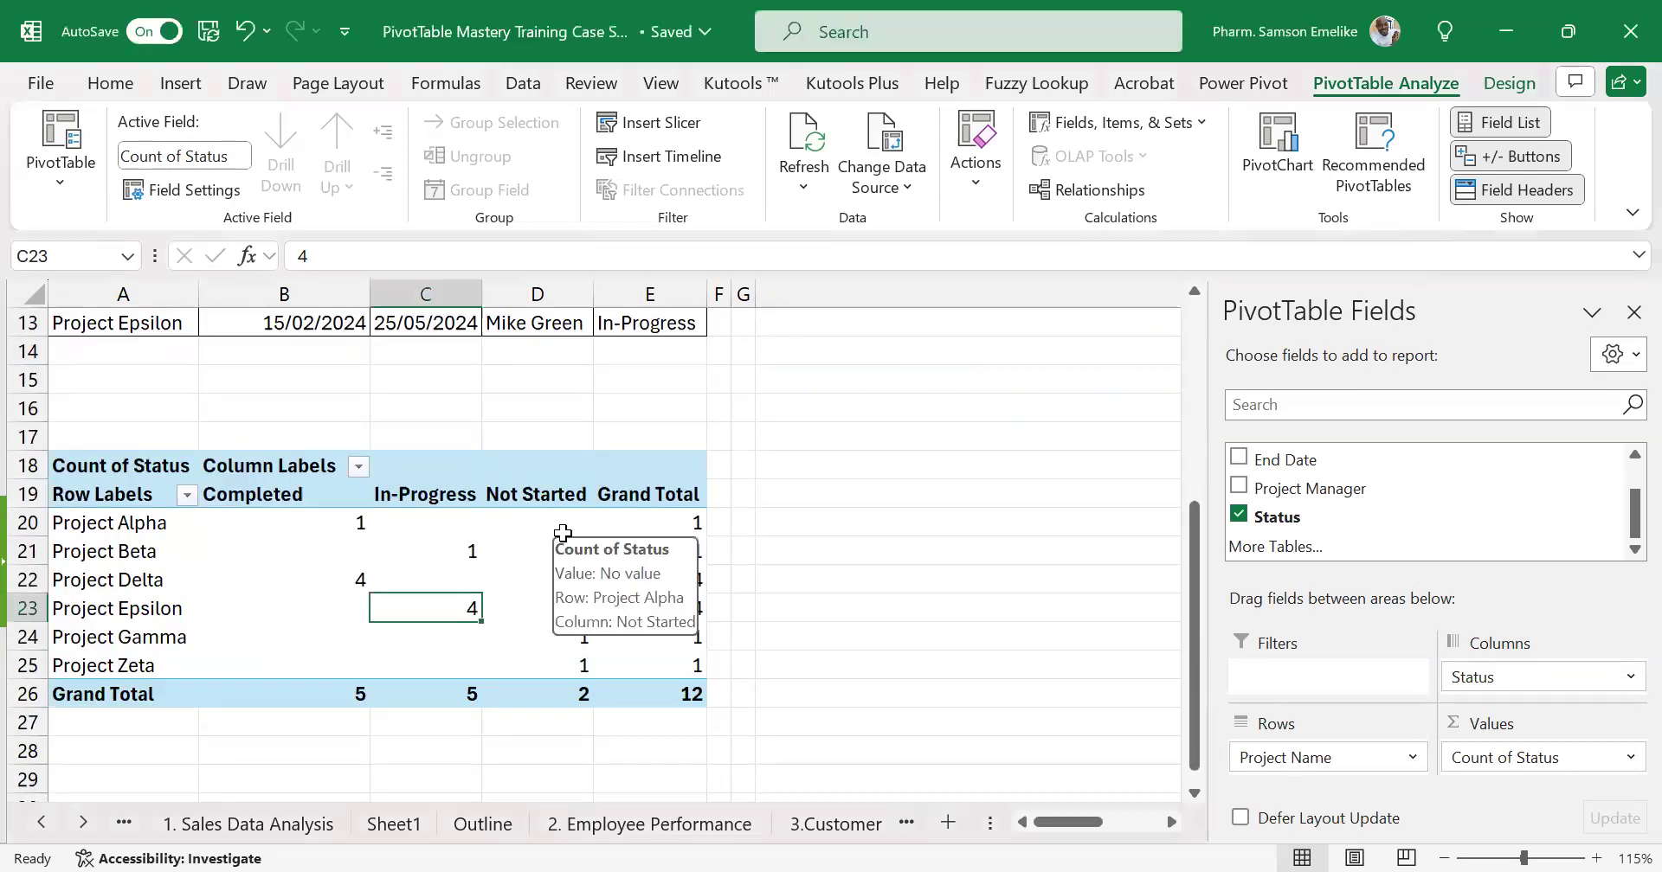
{"action": "left_click_drag", "start_coordinate": [95, 474], "coordinate": [594, 670]}
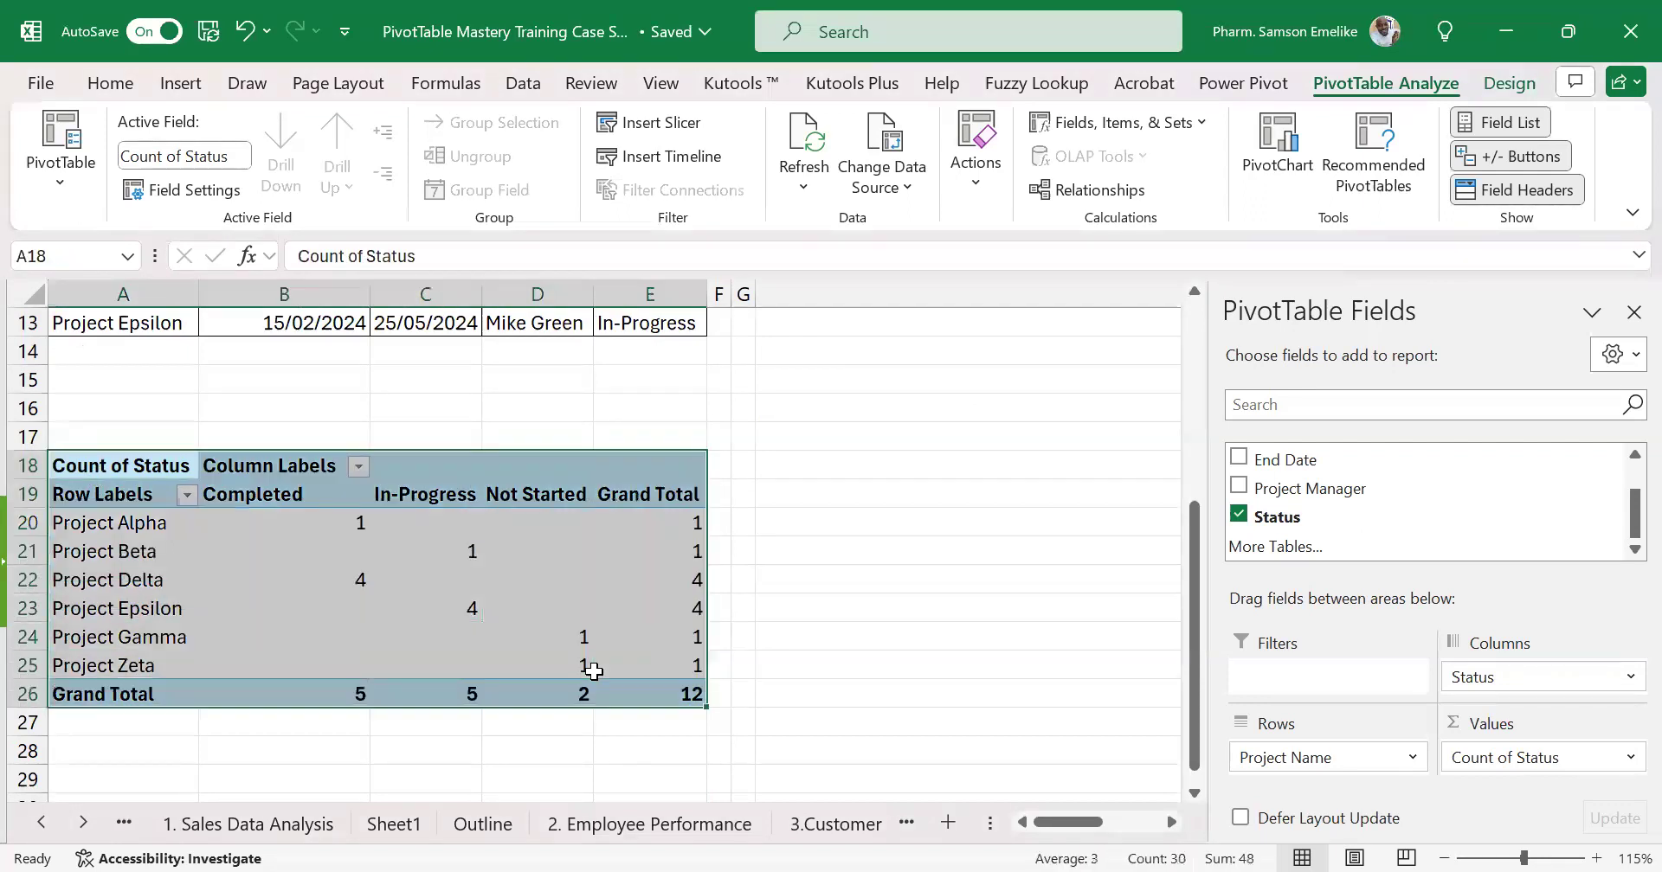
{"action": "left_click", "coordinate": [653, 430]}
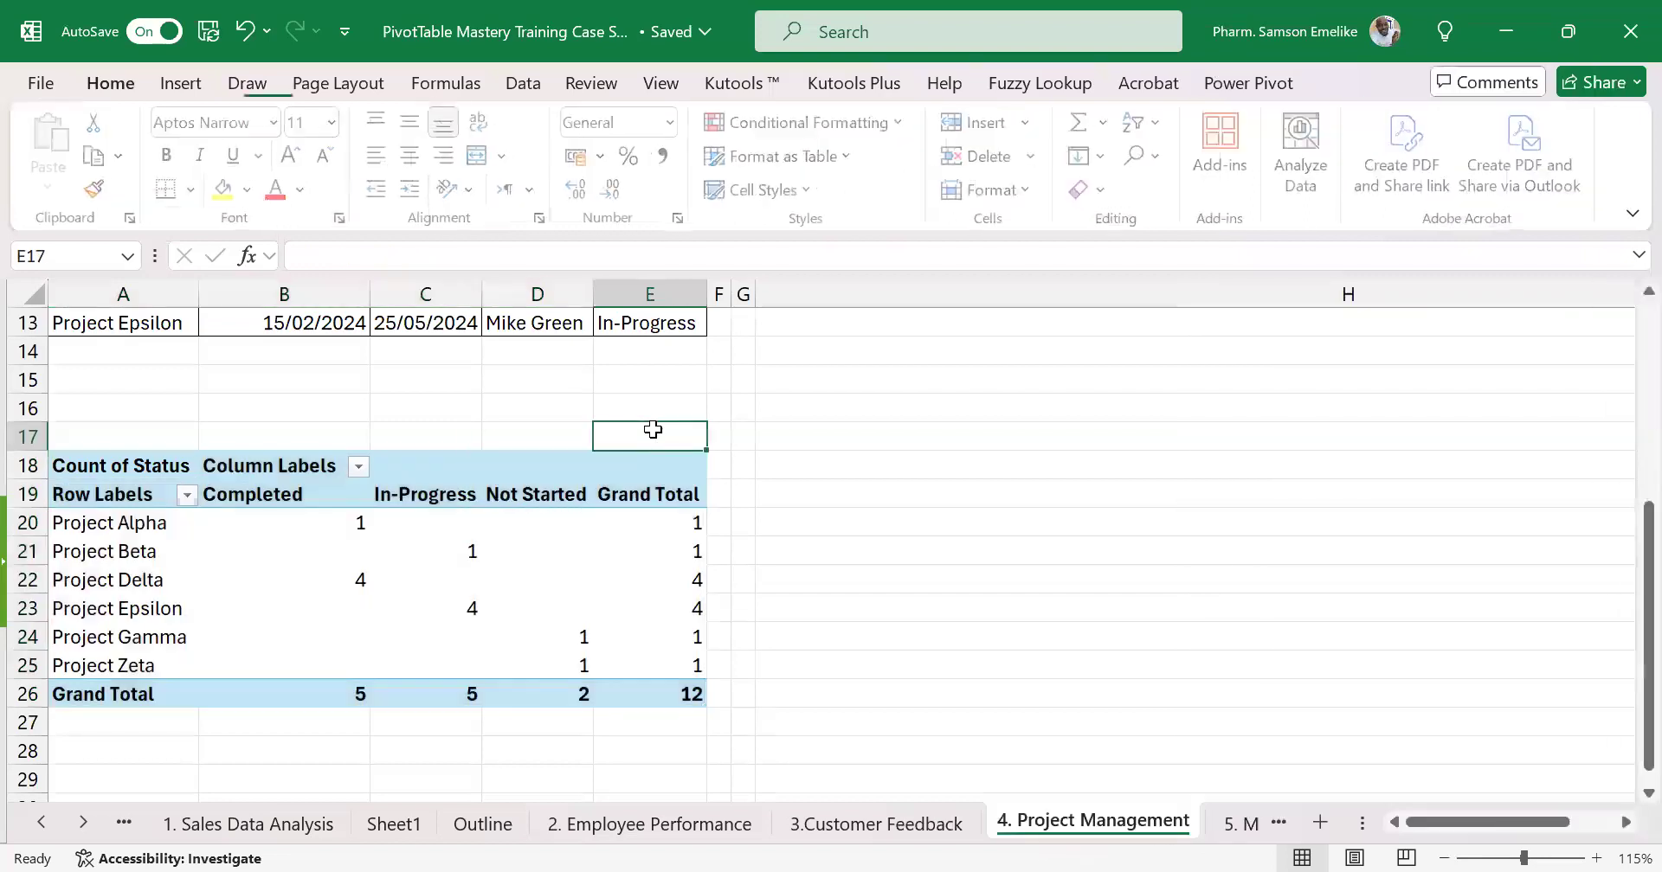
Undo the PivotTable's data source change and the pasted project rows in A8:E13, clearing the copy selection
{"action": "key", "text": "ctrl+z"}
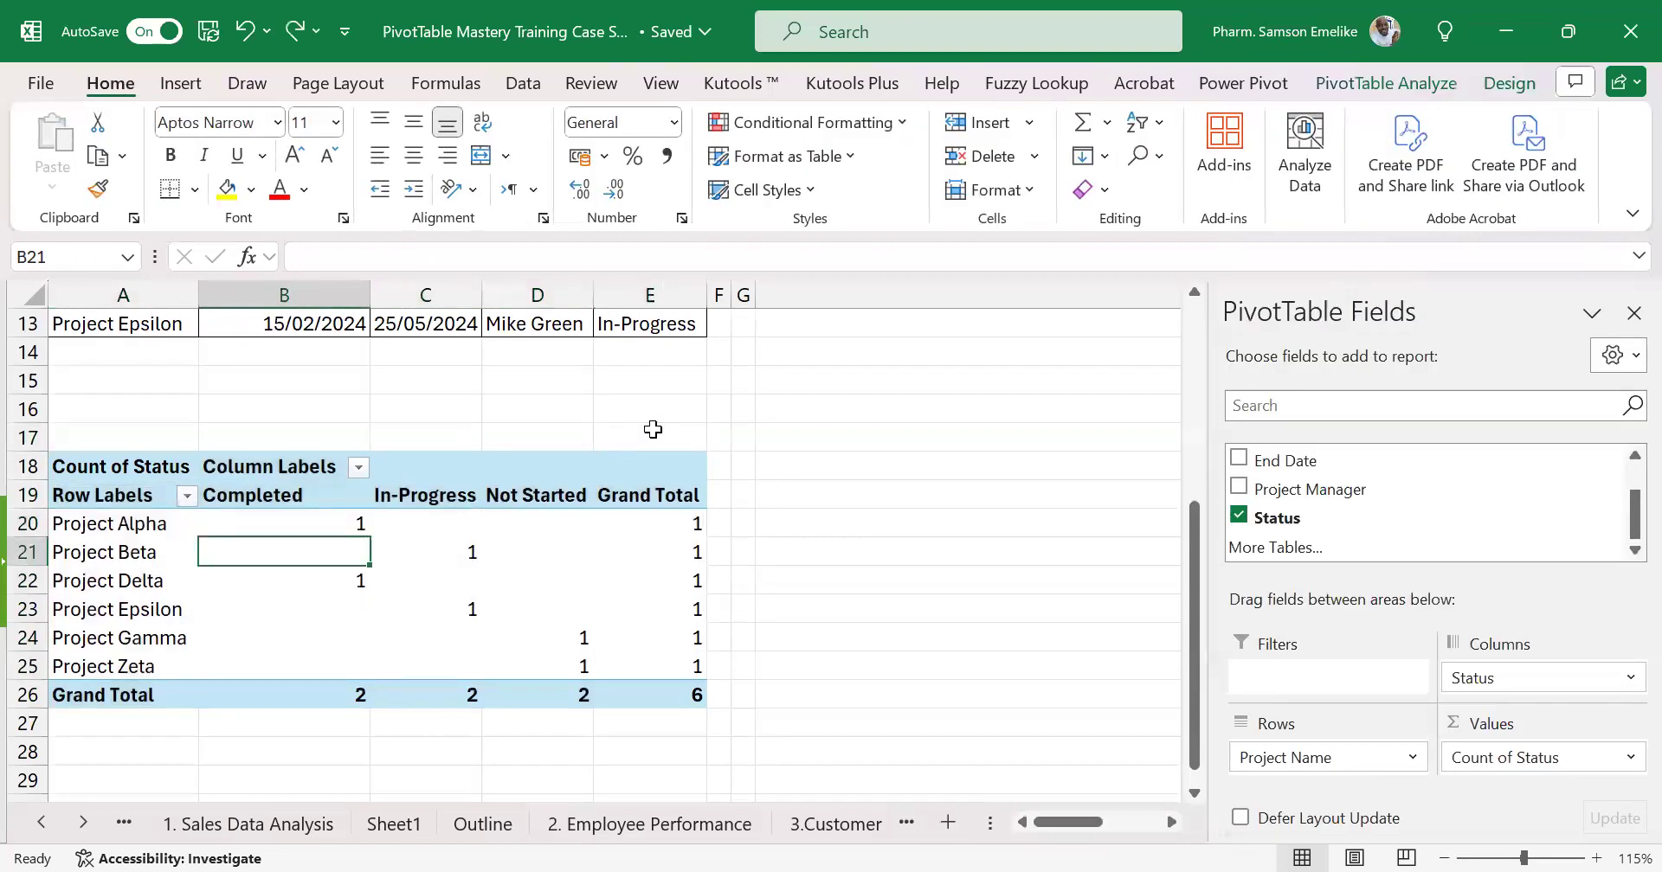
{"action": "scroll", "coordinate": [652, 430], "scroll_direction": "up", "scroll_amount": 3}
{"action": "scroll", "coordinate": [653, 430], "scroll_direction": "down", "scroll_amount": 3}
{"action": "scroll", "coordinate": [653, 430], "scroll_direction": "up", "scroll_amount": 4}
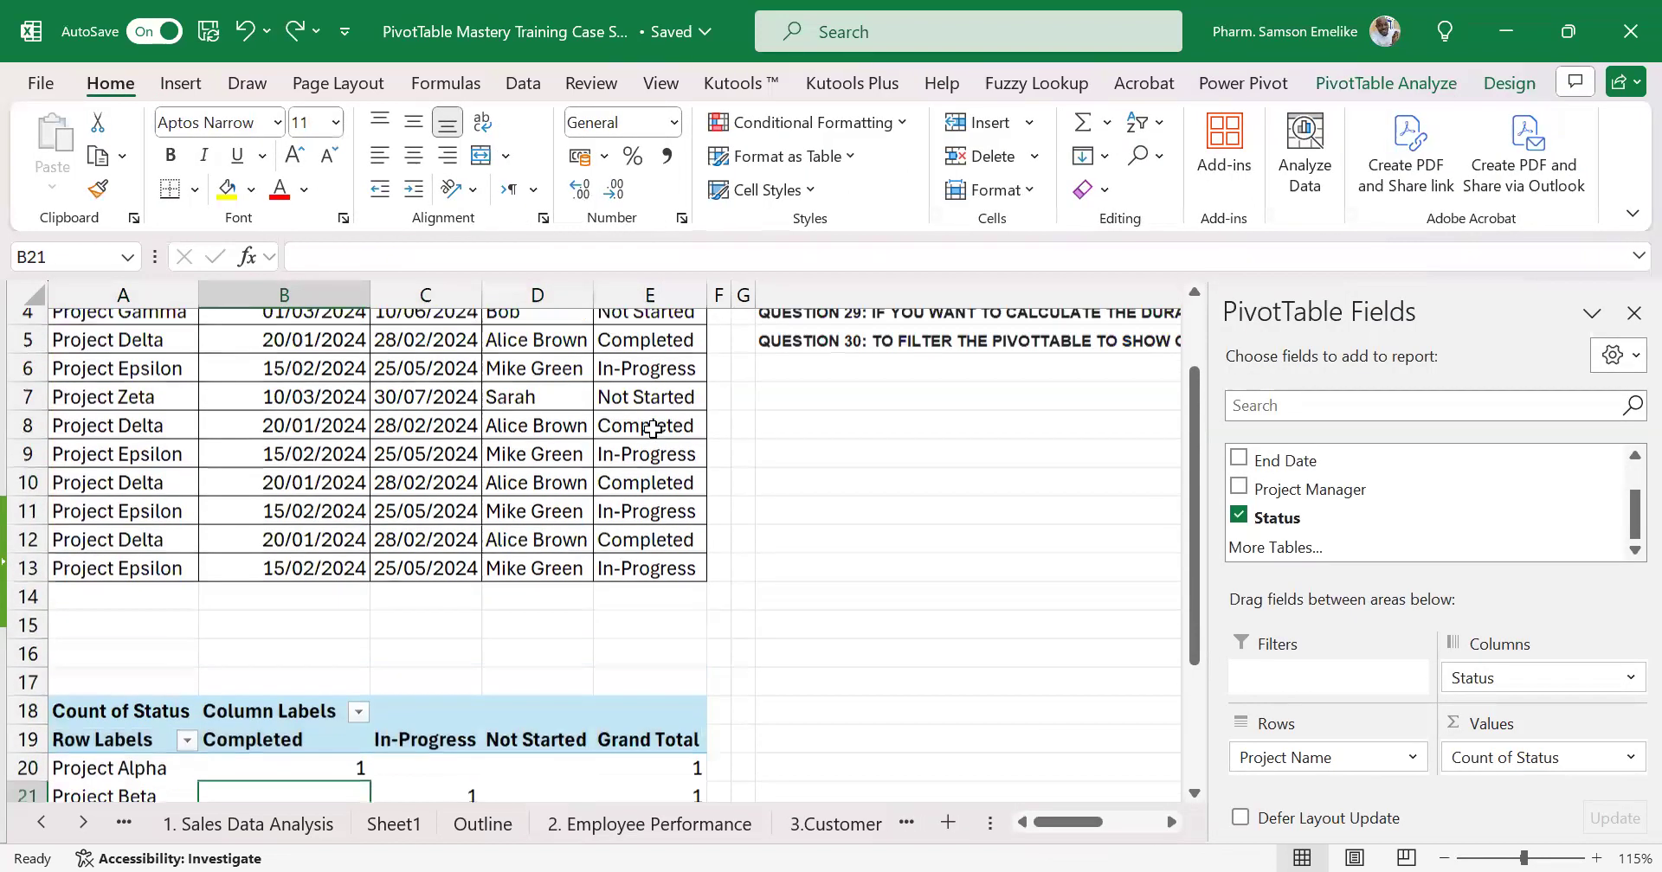
{"action": "key", "text": "ctrl+z"}
{"action": "key", "text": "ctrl+z"}
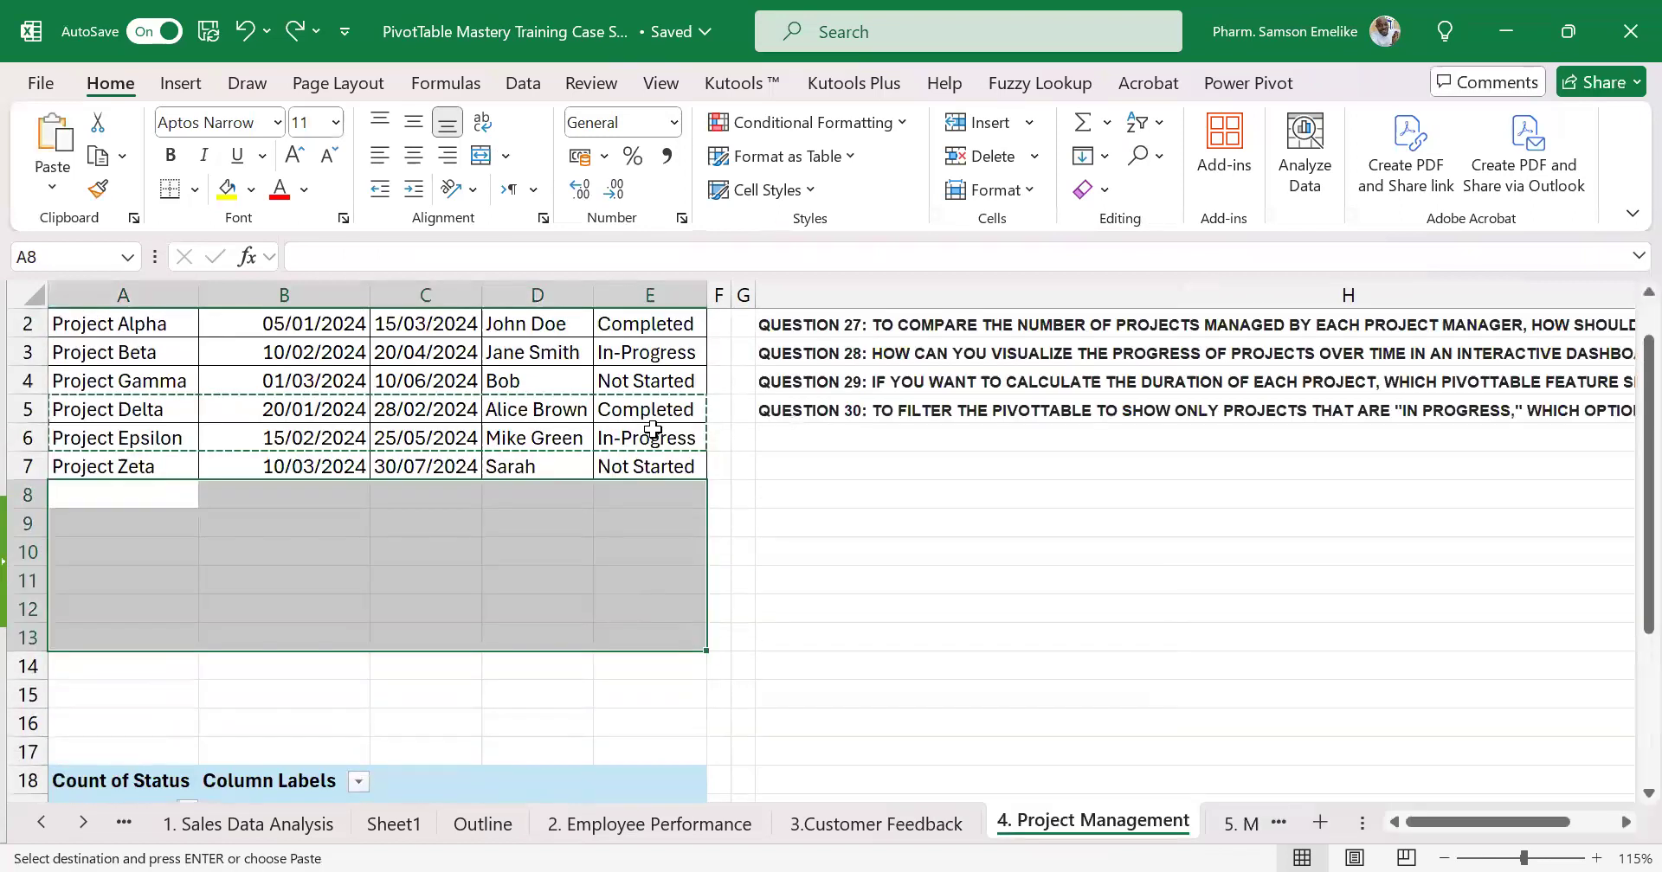
{"action": "left_click", "coordinate": [653, 430]}
{"action": "key", "text": "Escape"}
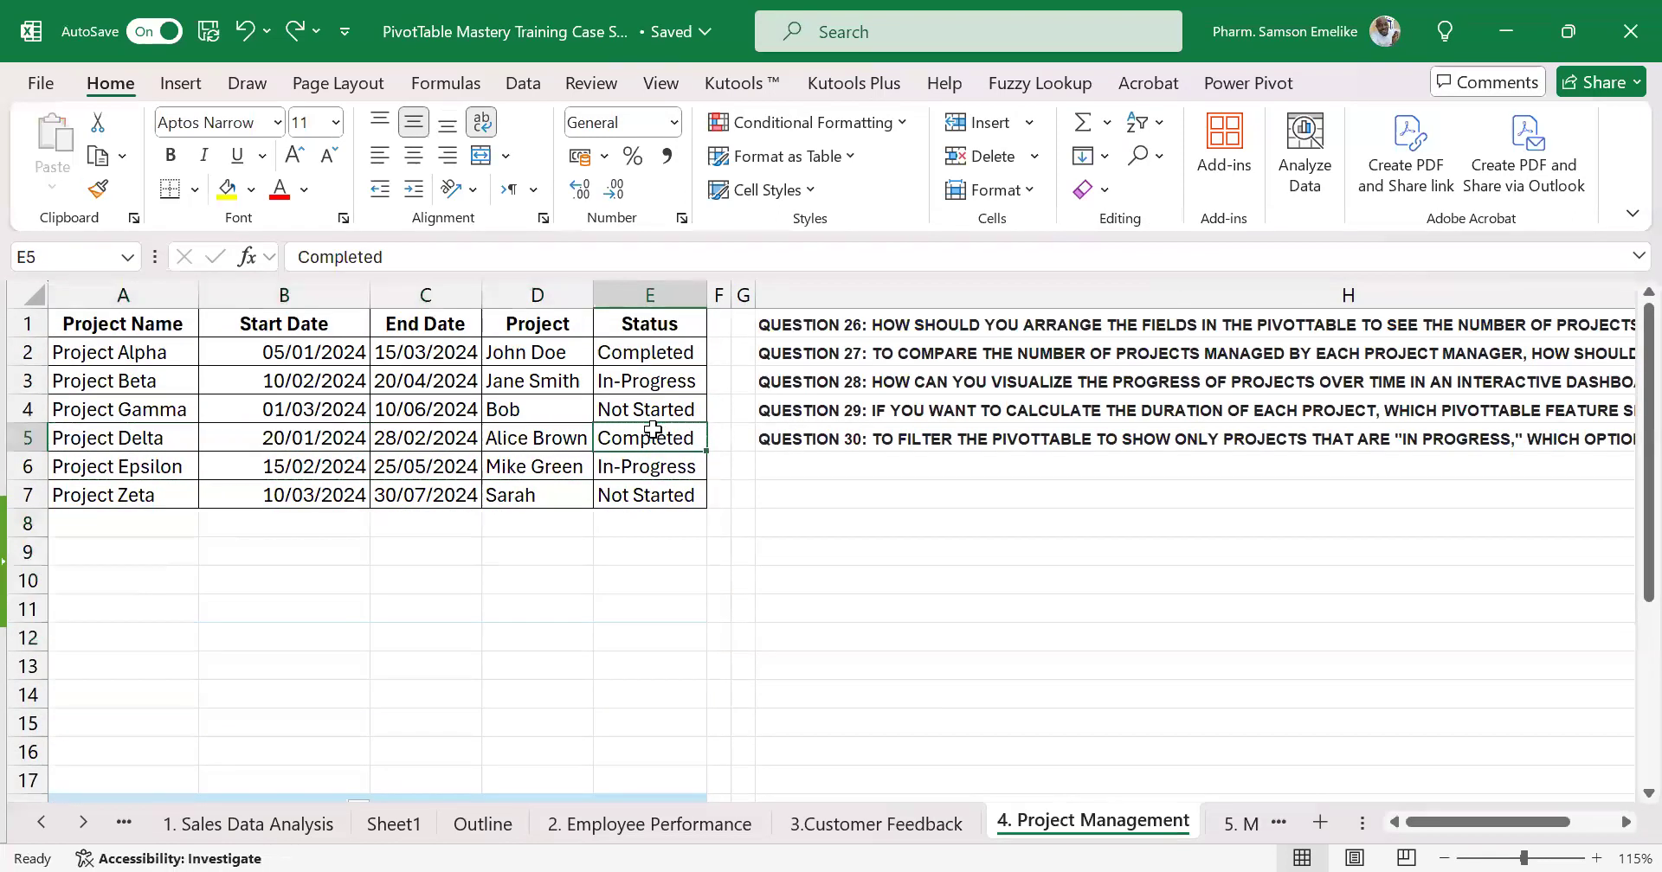
Undo the PivotTable's move and field placements back to the empty PivotTable at A9
{"action": "scroll", "coordinate": [653, 430], "scroll_direction": "down", "scroll_amount": 4}
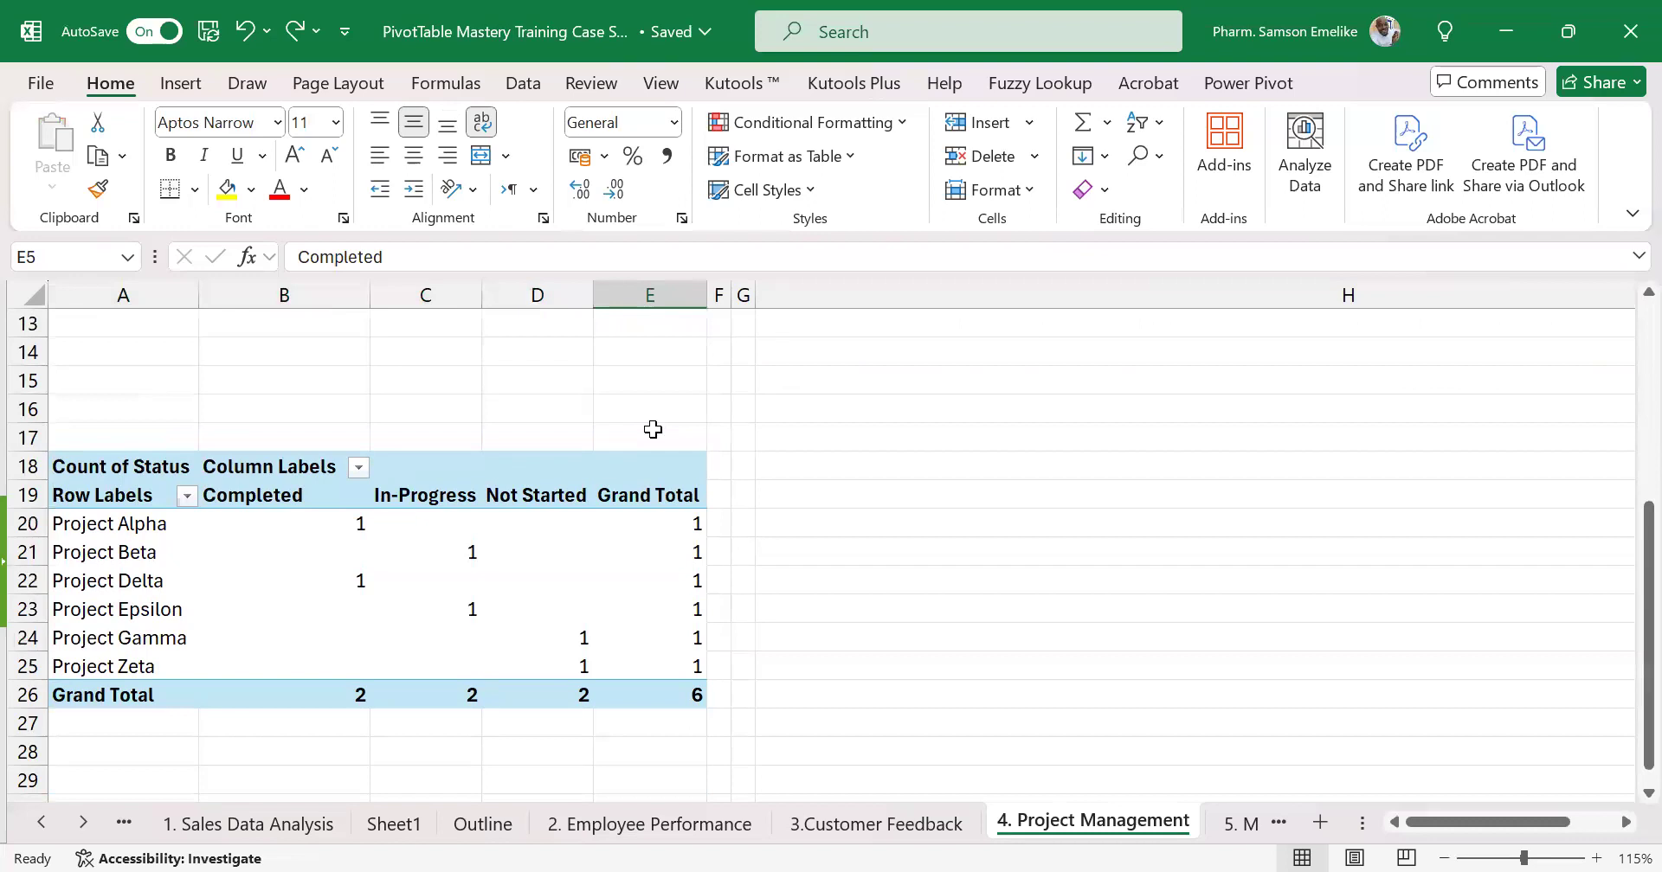
{"action": "key", "text": "ctrl+z"}
{"action": "key", "text": "ctrl+z"}
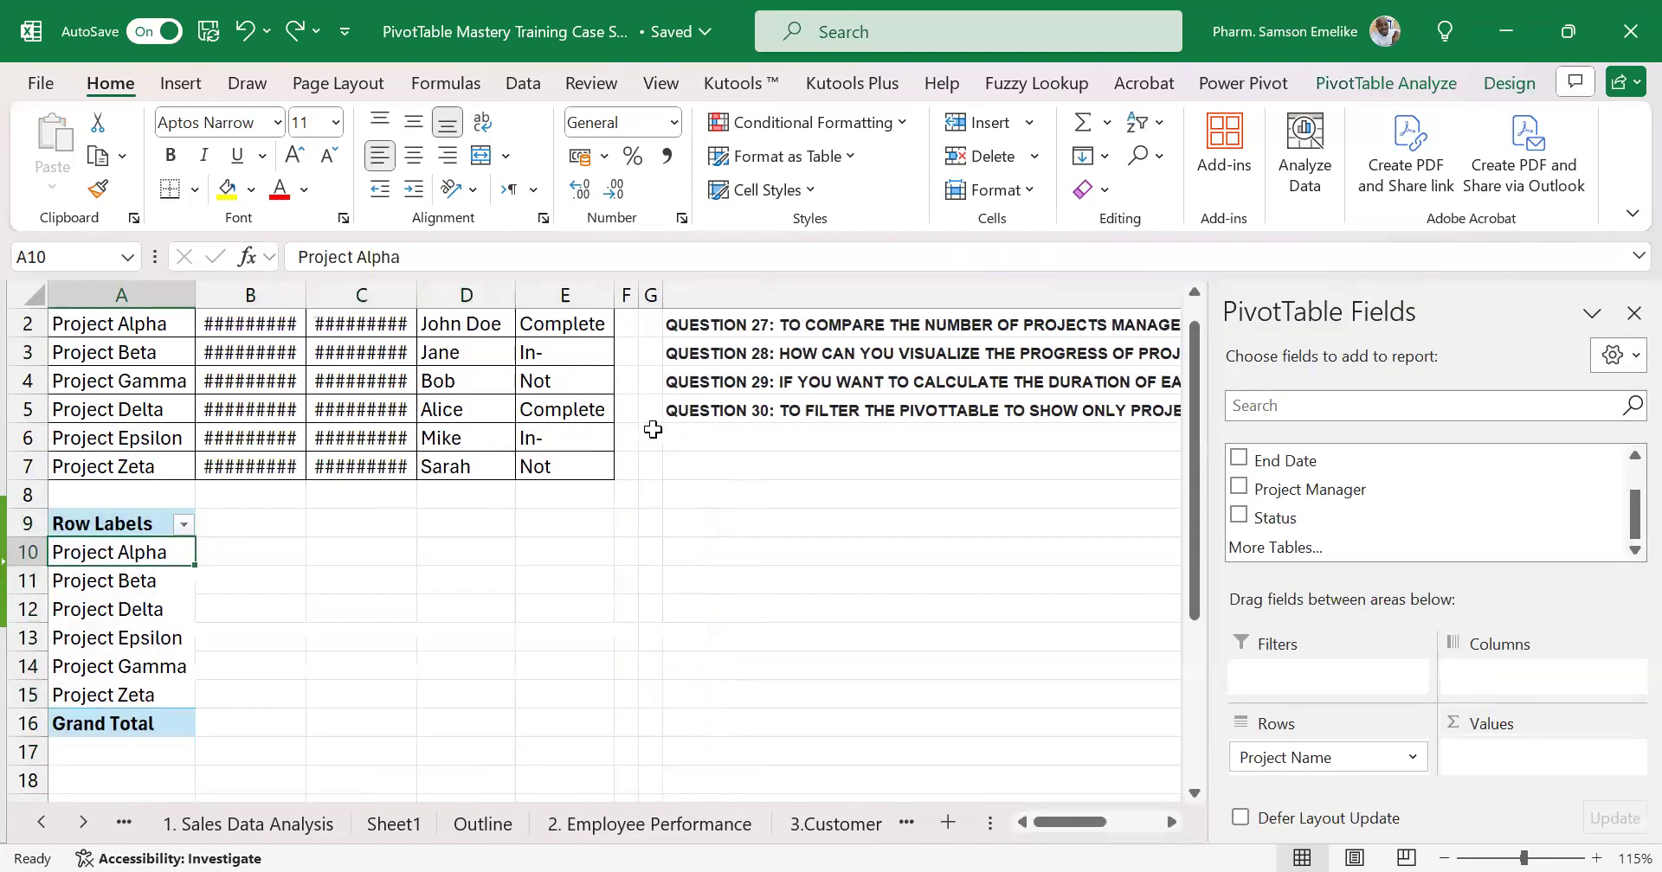
{"action": "key", "text": "ctrl+z"}
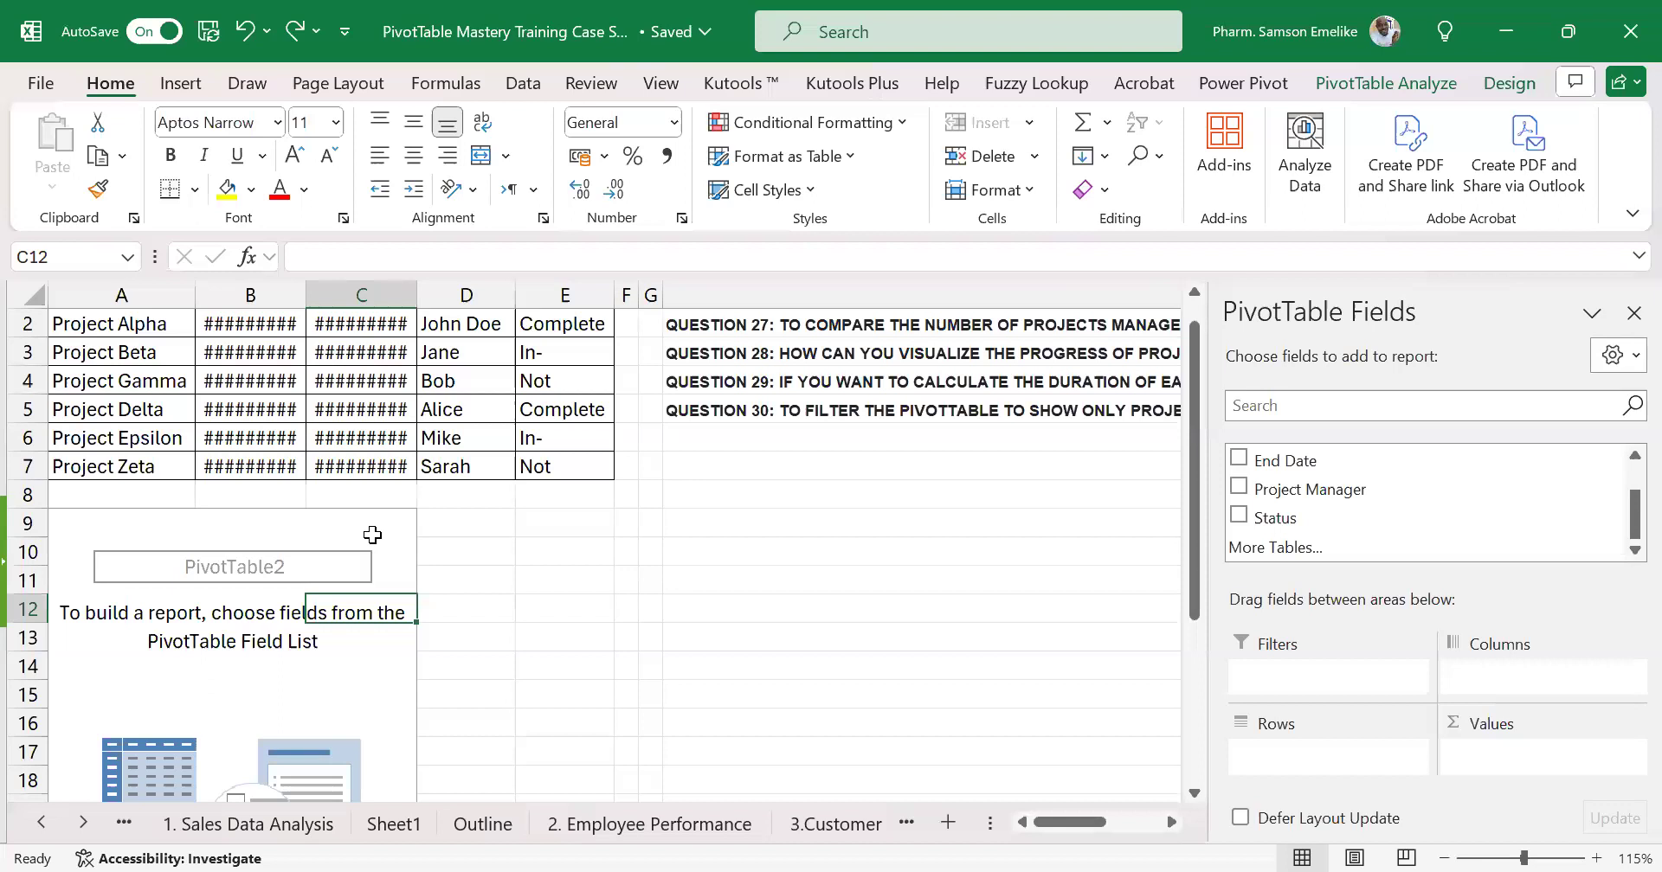
Widen the Status column E of the project table so its entries fit
{"action": "left_click", "coordinate": [369, 521]}
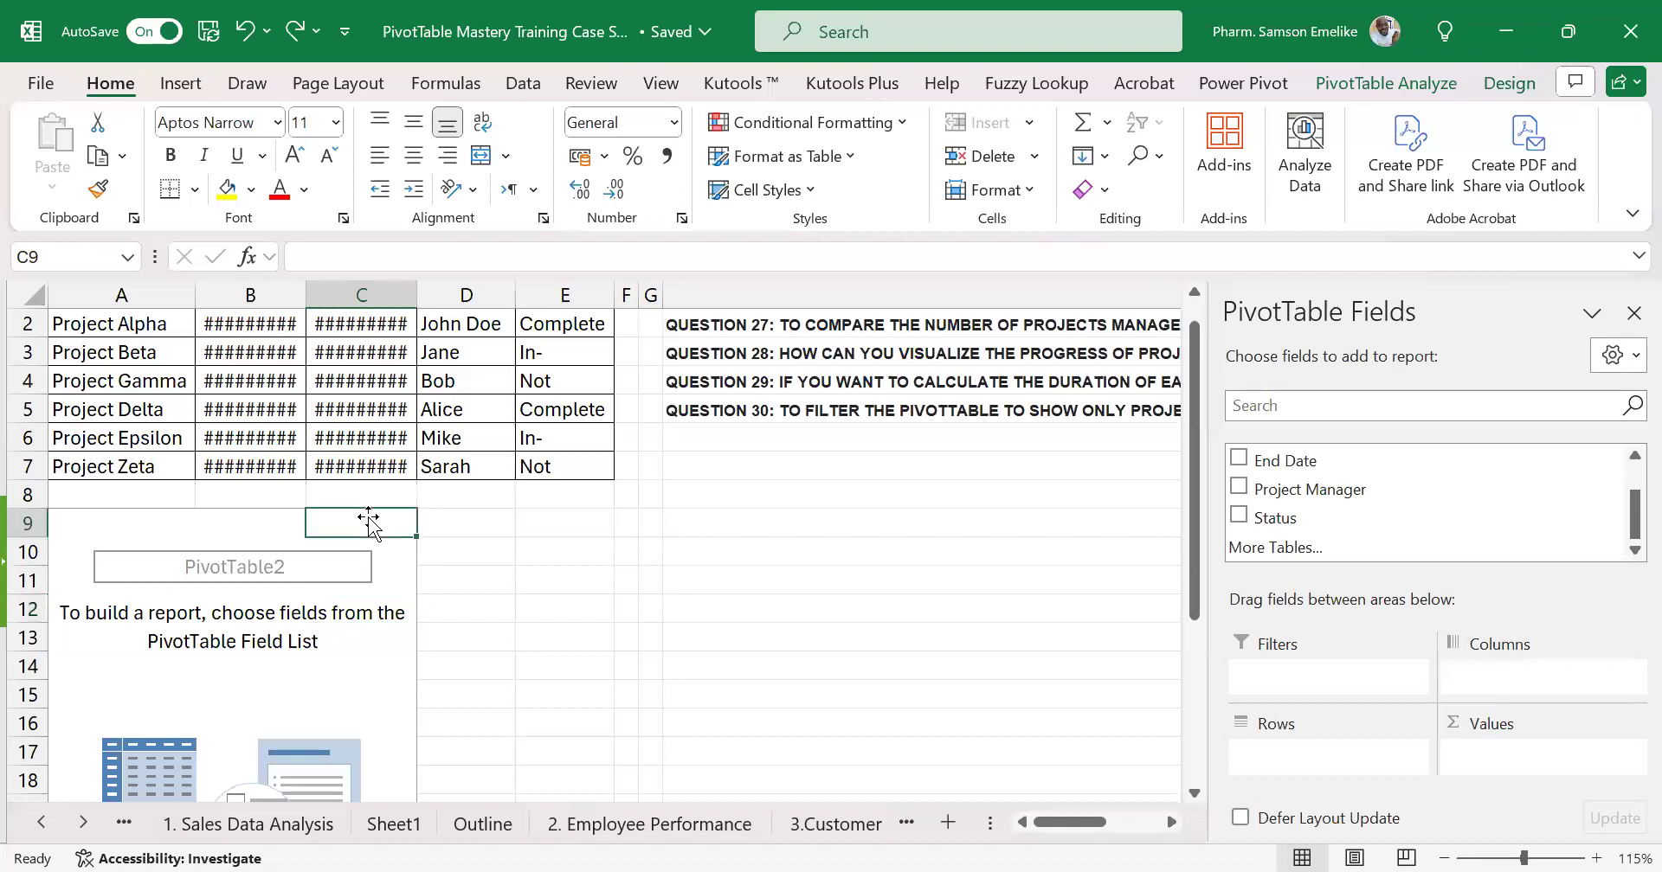
{"action": "scroll", "coordinate": [693, 437], "scroll_direction": "up", "scroll_amount": 1}
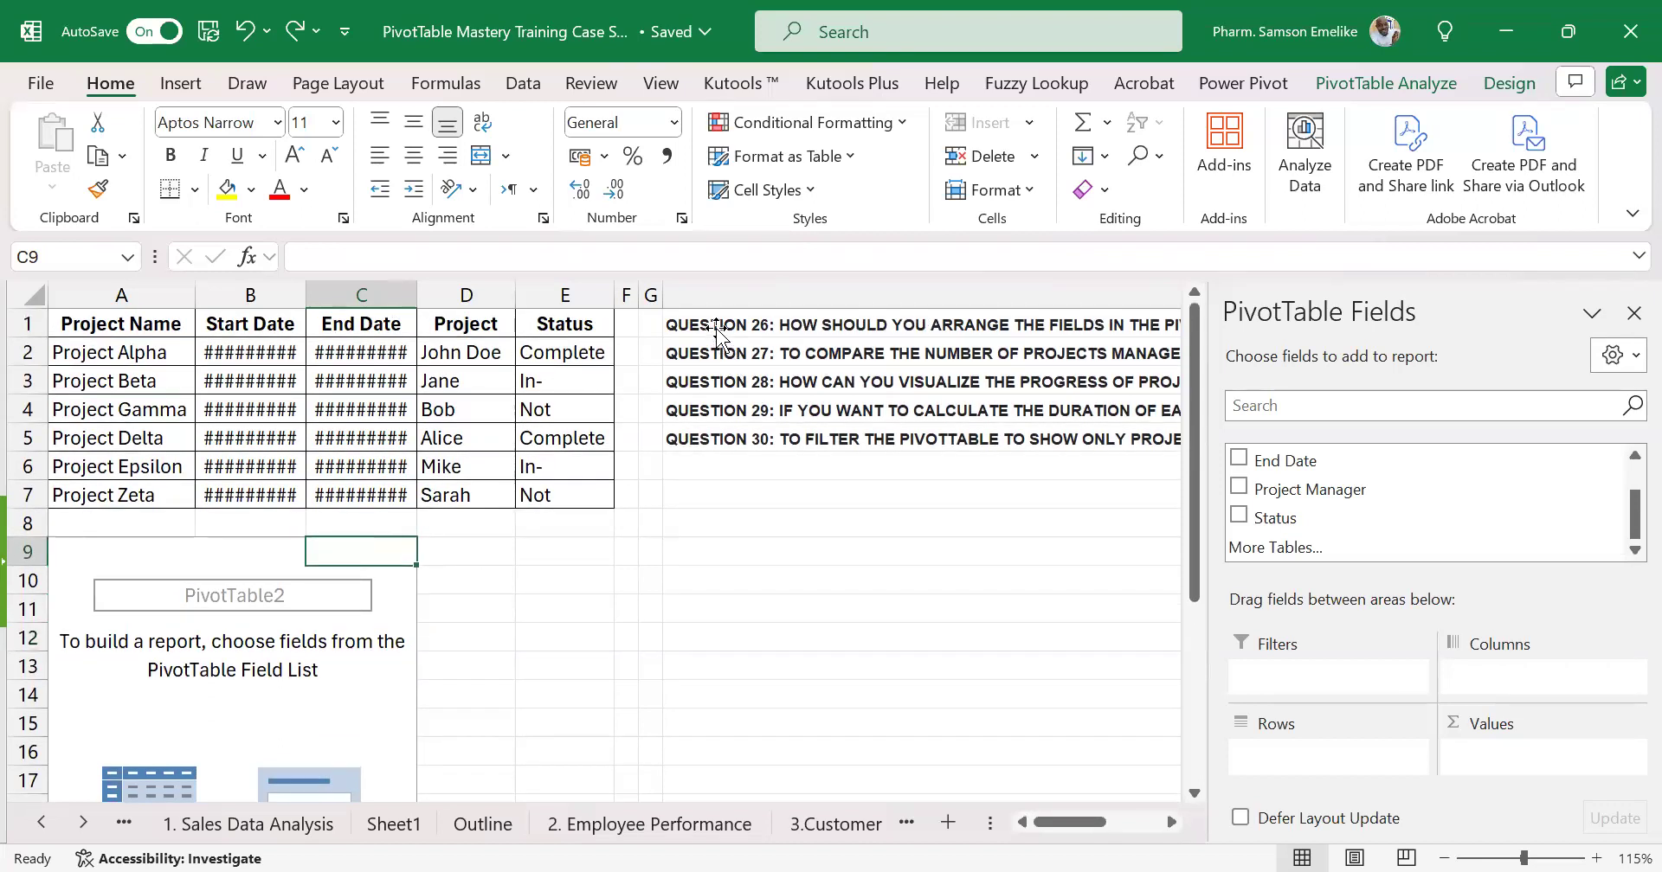
{"action": "mouse_move", "coordinate": [1078, 814]}
{"action": "left_mouse_down"}
{"action": "mouse_move", "coordinate": [1127, 809]}
{"action": "mouse_move", "coordinate": [1104, 796]}
{"action": "left_mouse_up"}
{"action": "left_click_drag", "start_coordinate": [616, 299], "coordinate": [637, 299]}
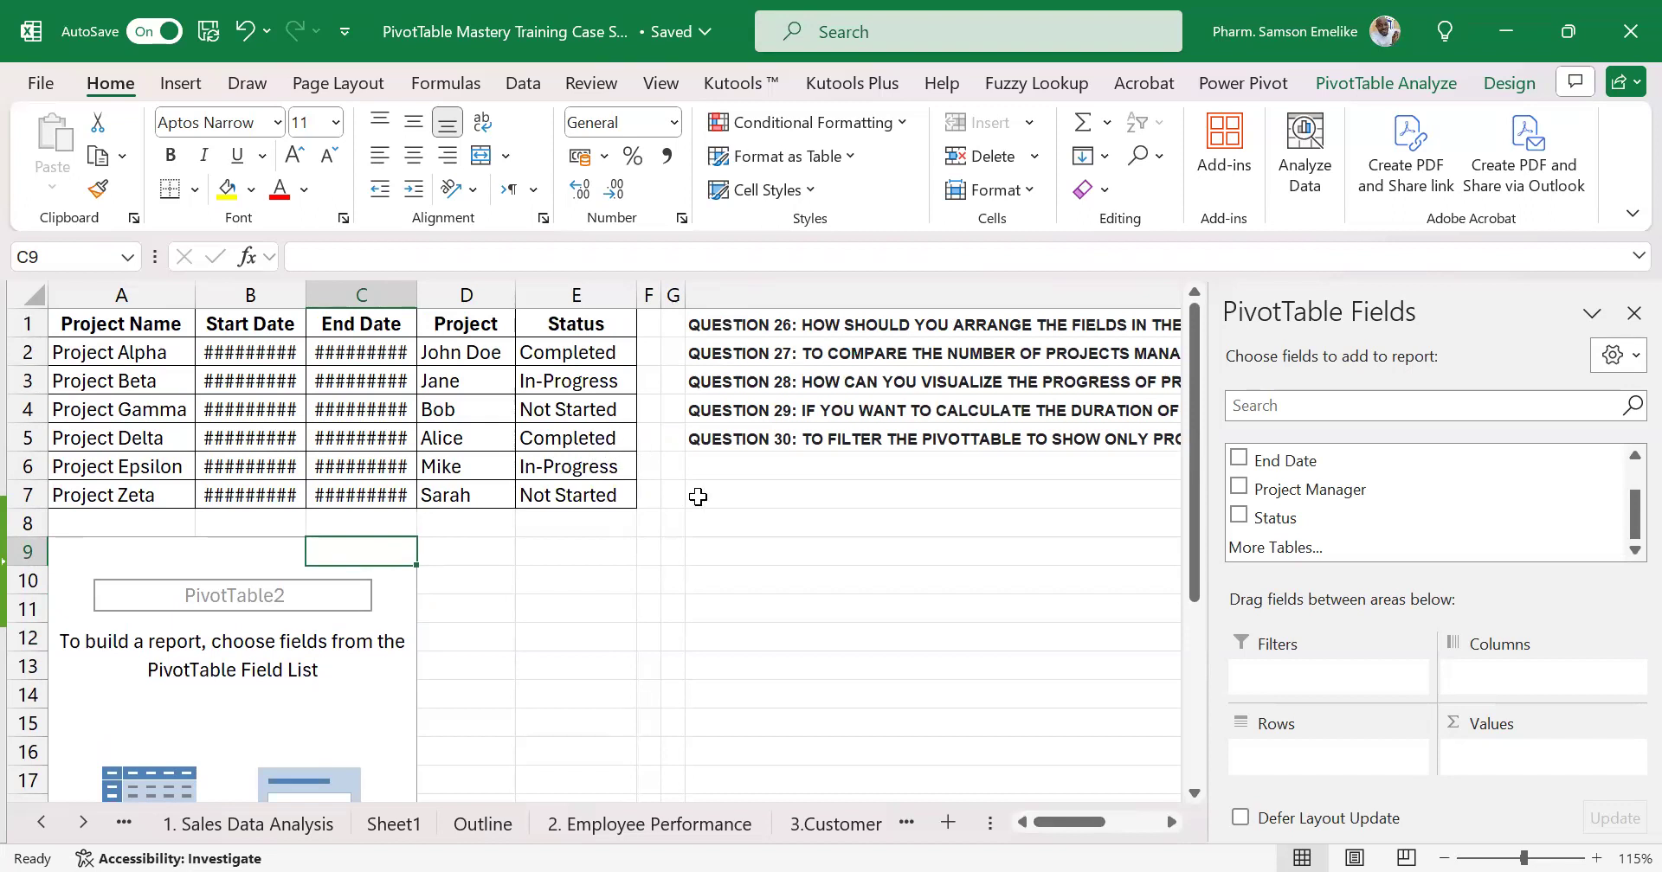
Examine the different status values in cells E2:E4 of the project table
{"action": "left_click", "coordinate": [583, 362]}
{"action": "left_click", "coordinate": [587, 381]}
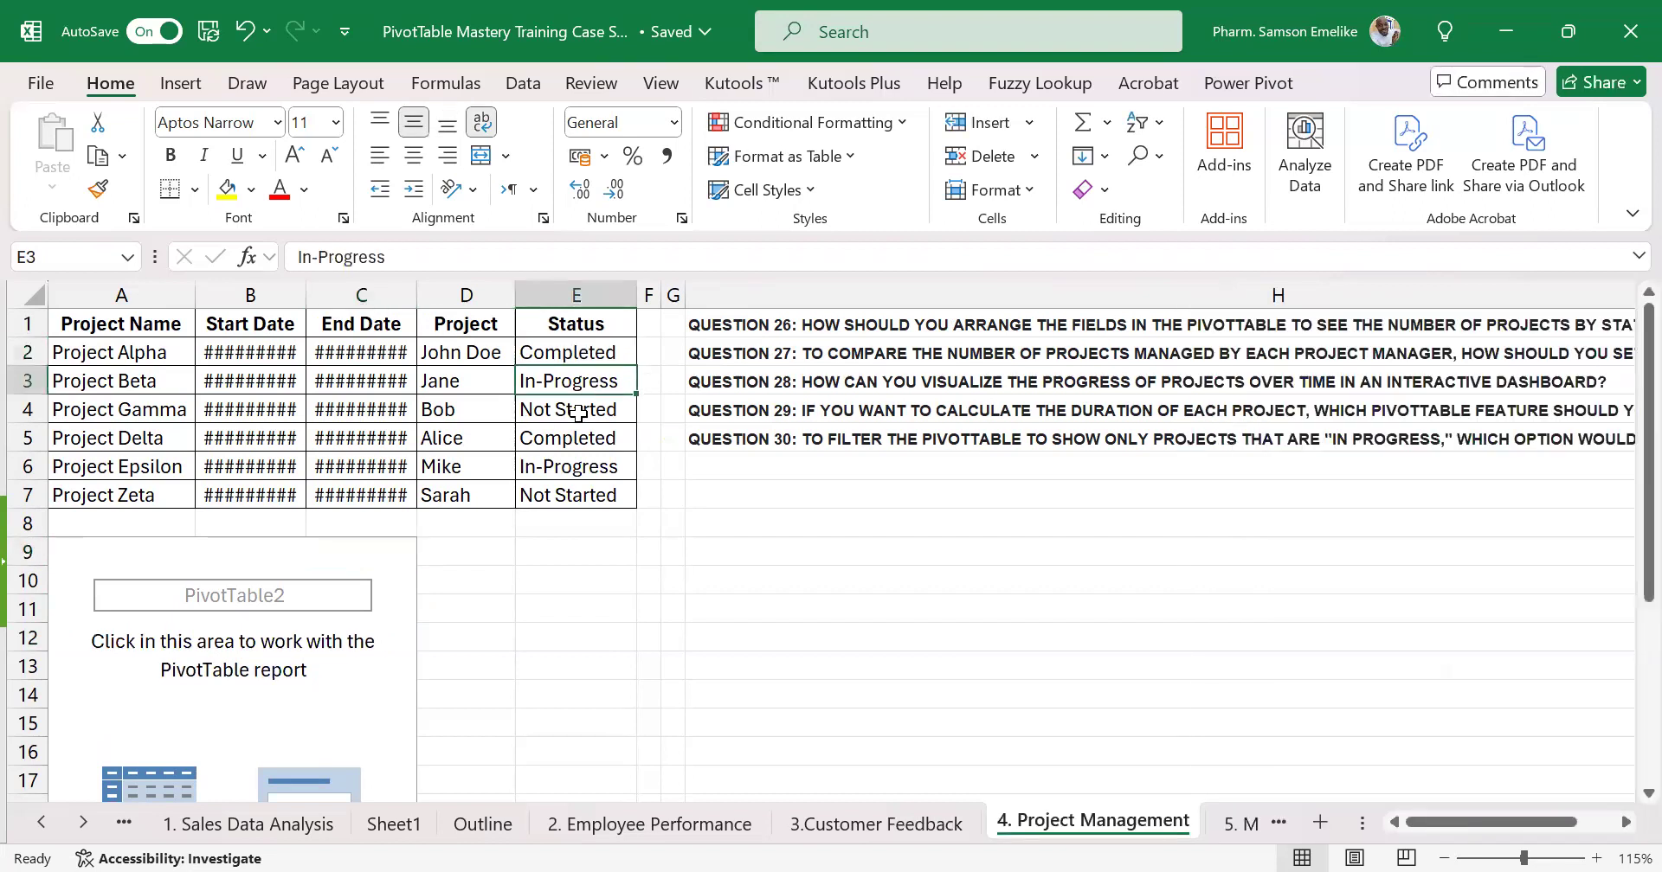
{"action": "left_click", "coordinate": [579, 412]}
{"action": "left_click", "coordinate": [584, 363]}
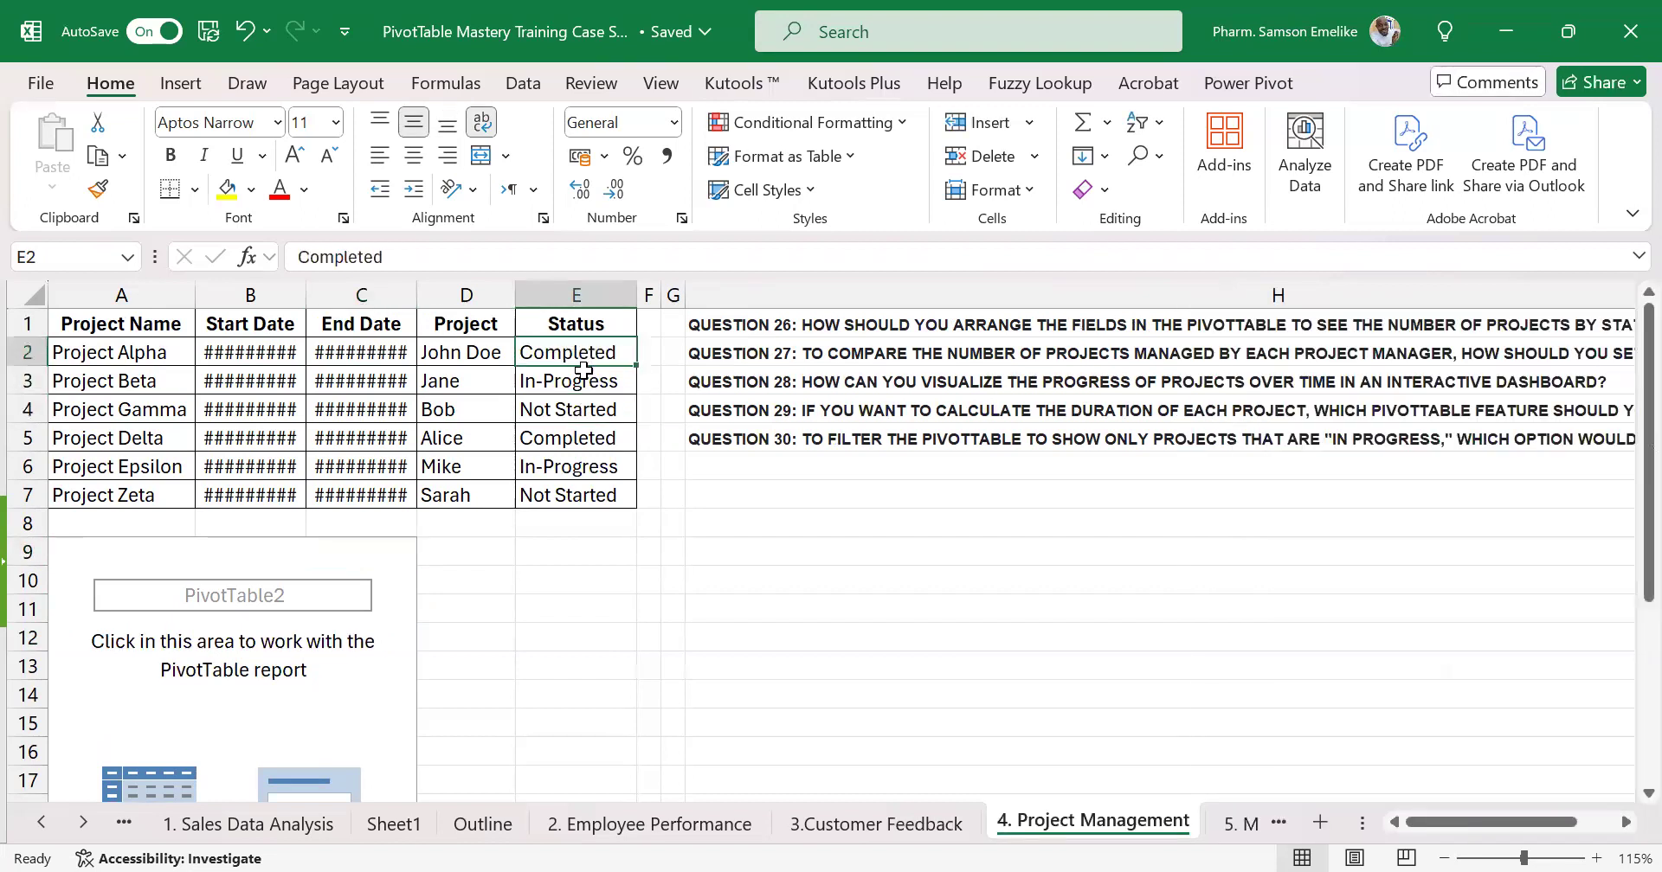
{"action": "left_click_drag", "start_coordinate": [584, 370], "coordinate": [580, 414]}
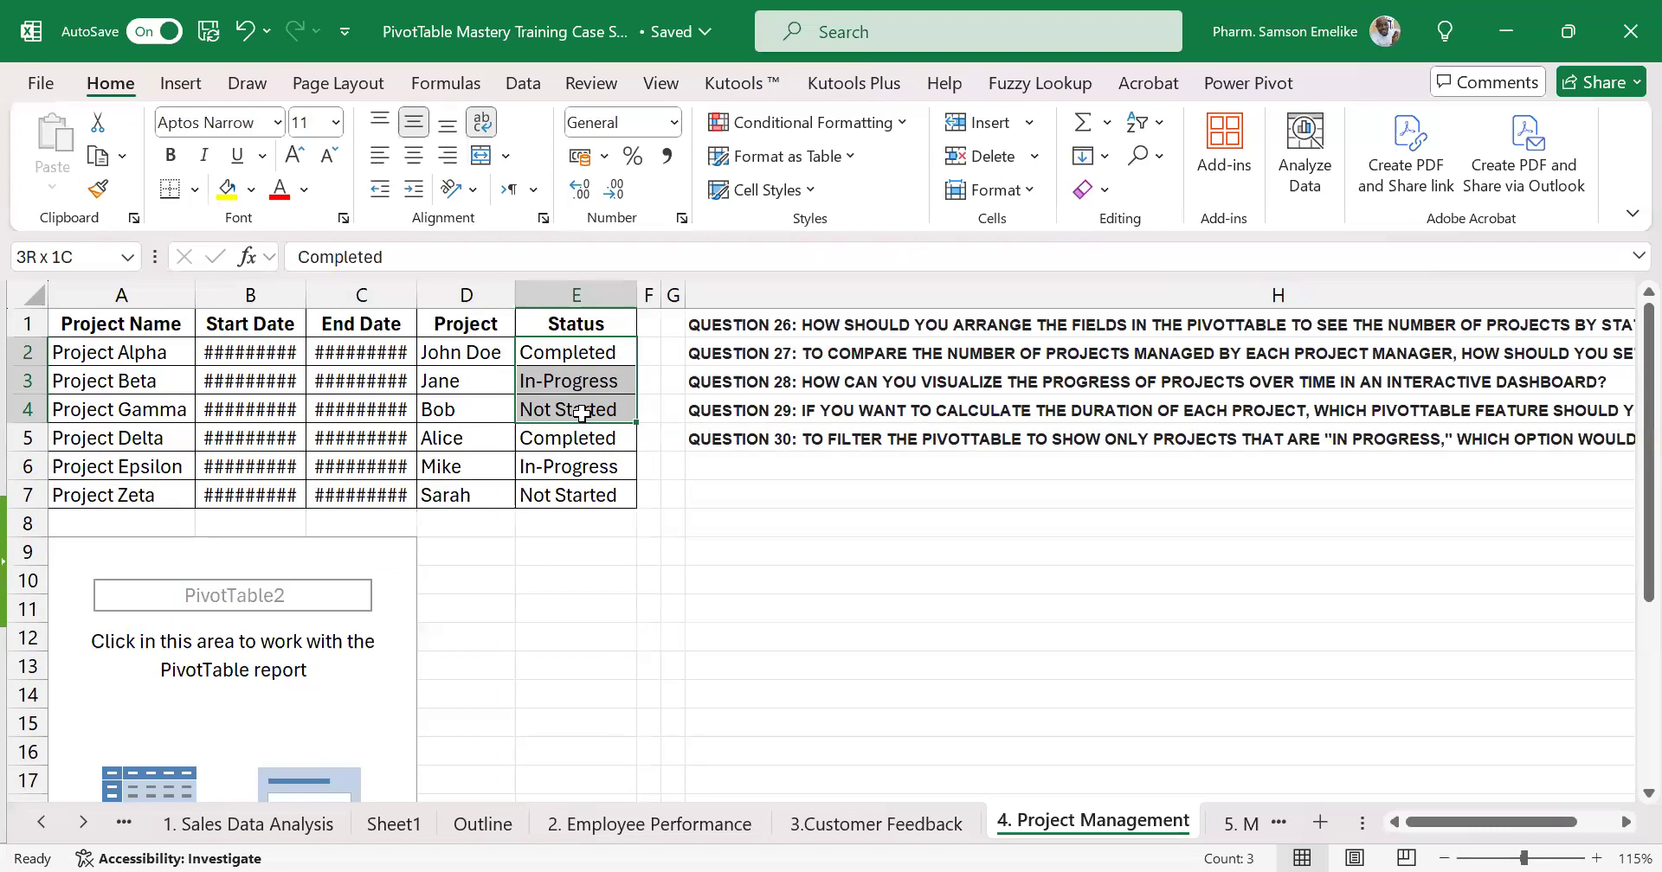
Highlight the Project Name and Status columns of the project table as the fields needed for Question 26
{"action": "left_click_drag", "start_coordinate": [585, 413], "coordinate": [586, 412]}
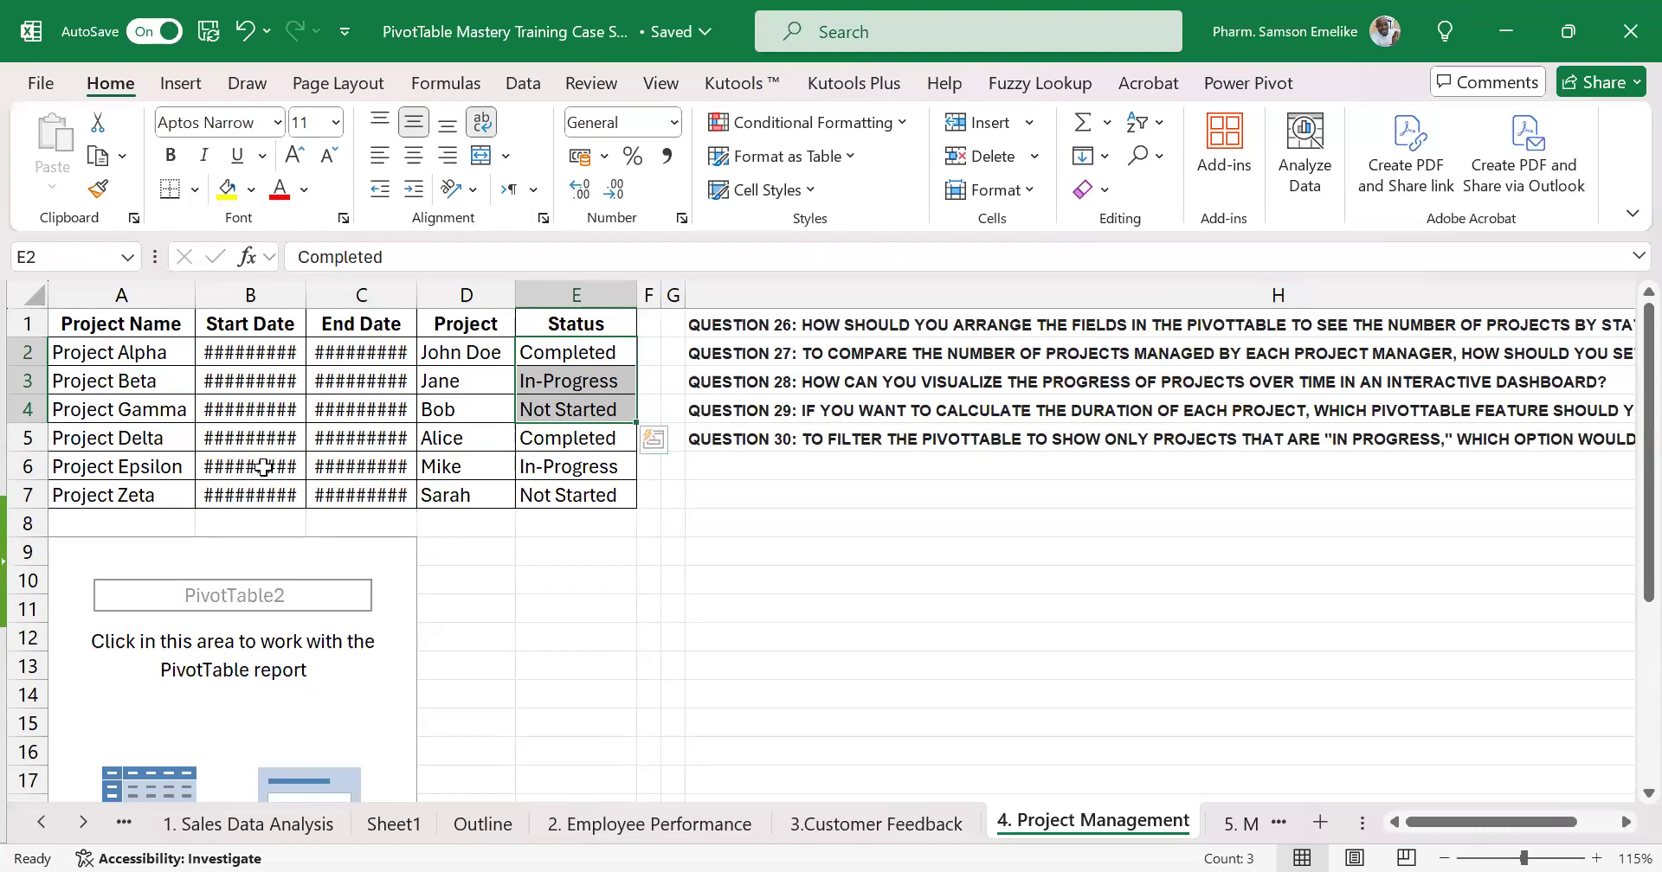
{"action": "left_click", "coordinate": [161, 372]}
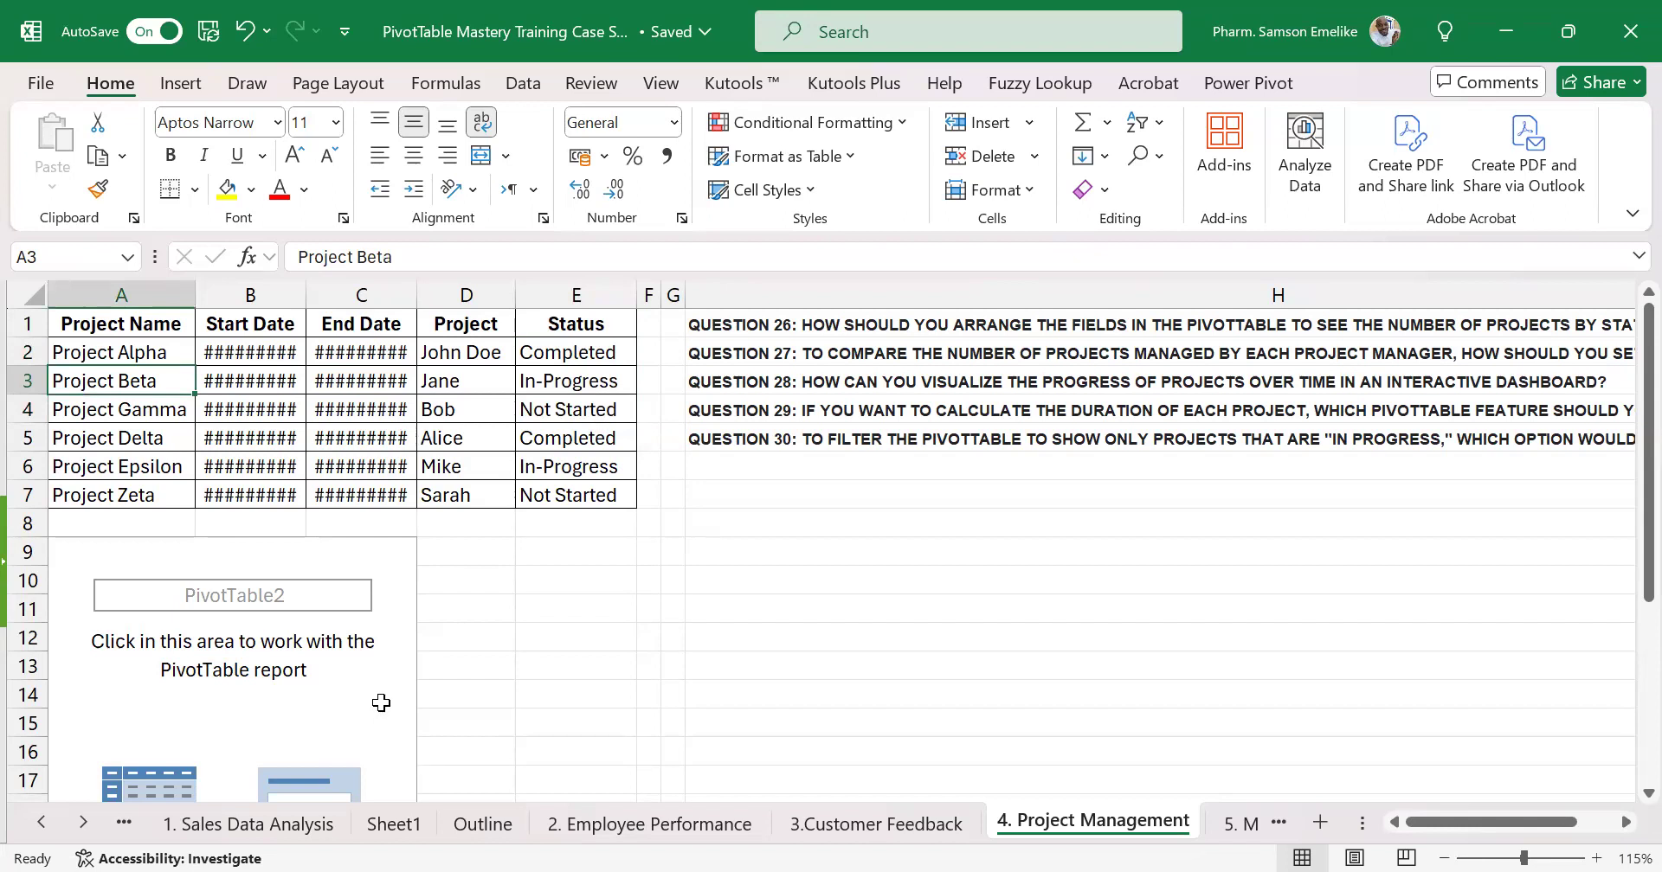
{"action": "left_click", "coordinate": [317, 644]}
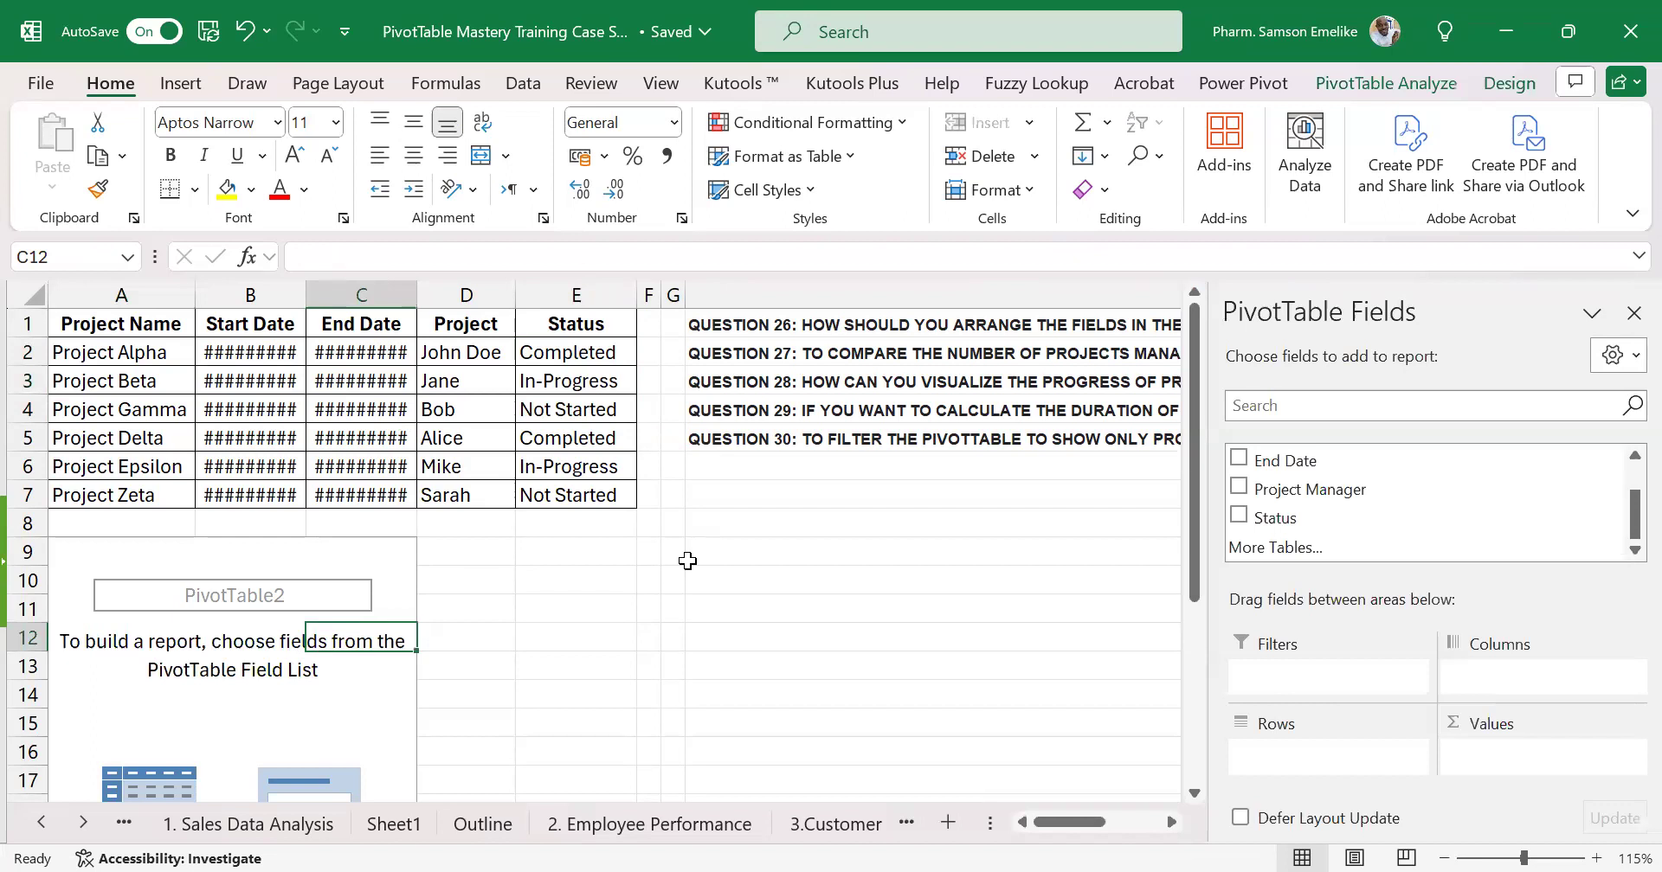
{"action": "left_click", "coordinate": [134, 284]}
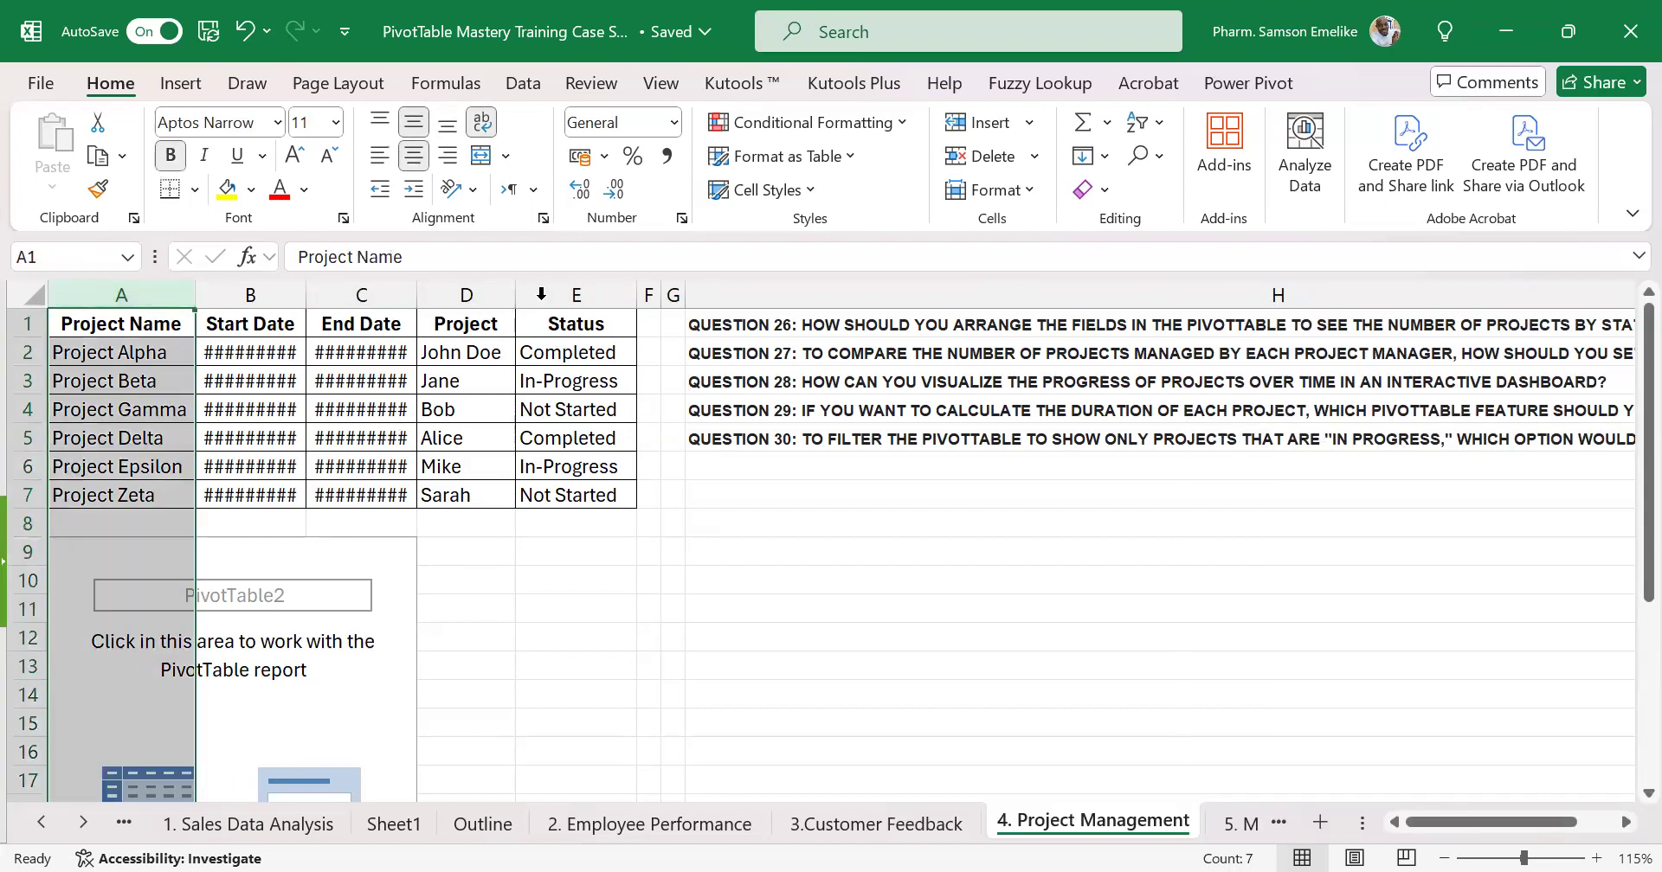
{"action": "left_click", "coordinate": [556, 287], "text": "ctrl"}
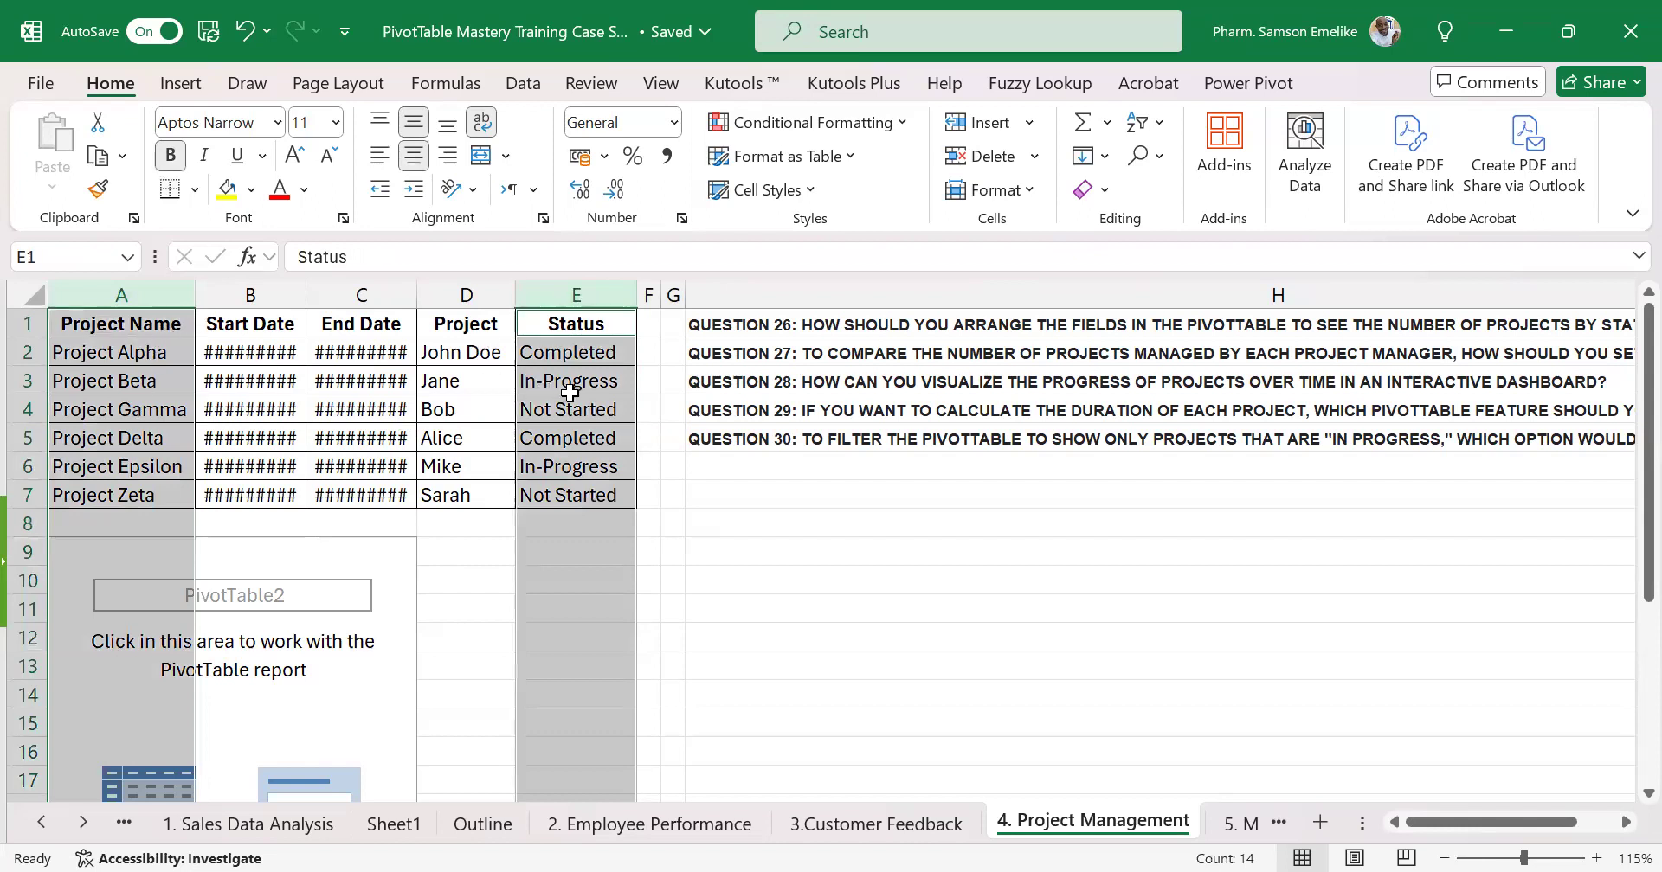
Place the Project Name field in the PivotTable's rows and the Status field in its columns
{"action": "left_click", "coordinate": [335, 644]}
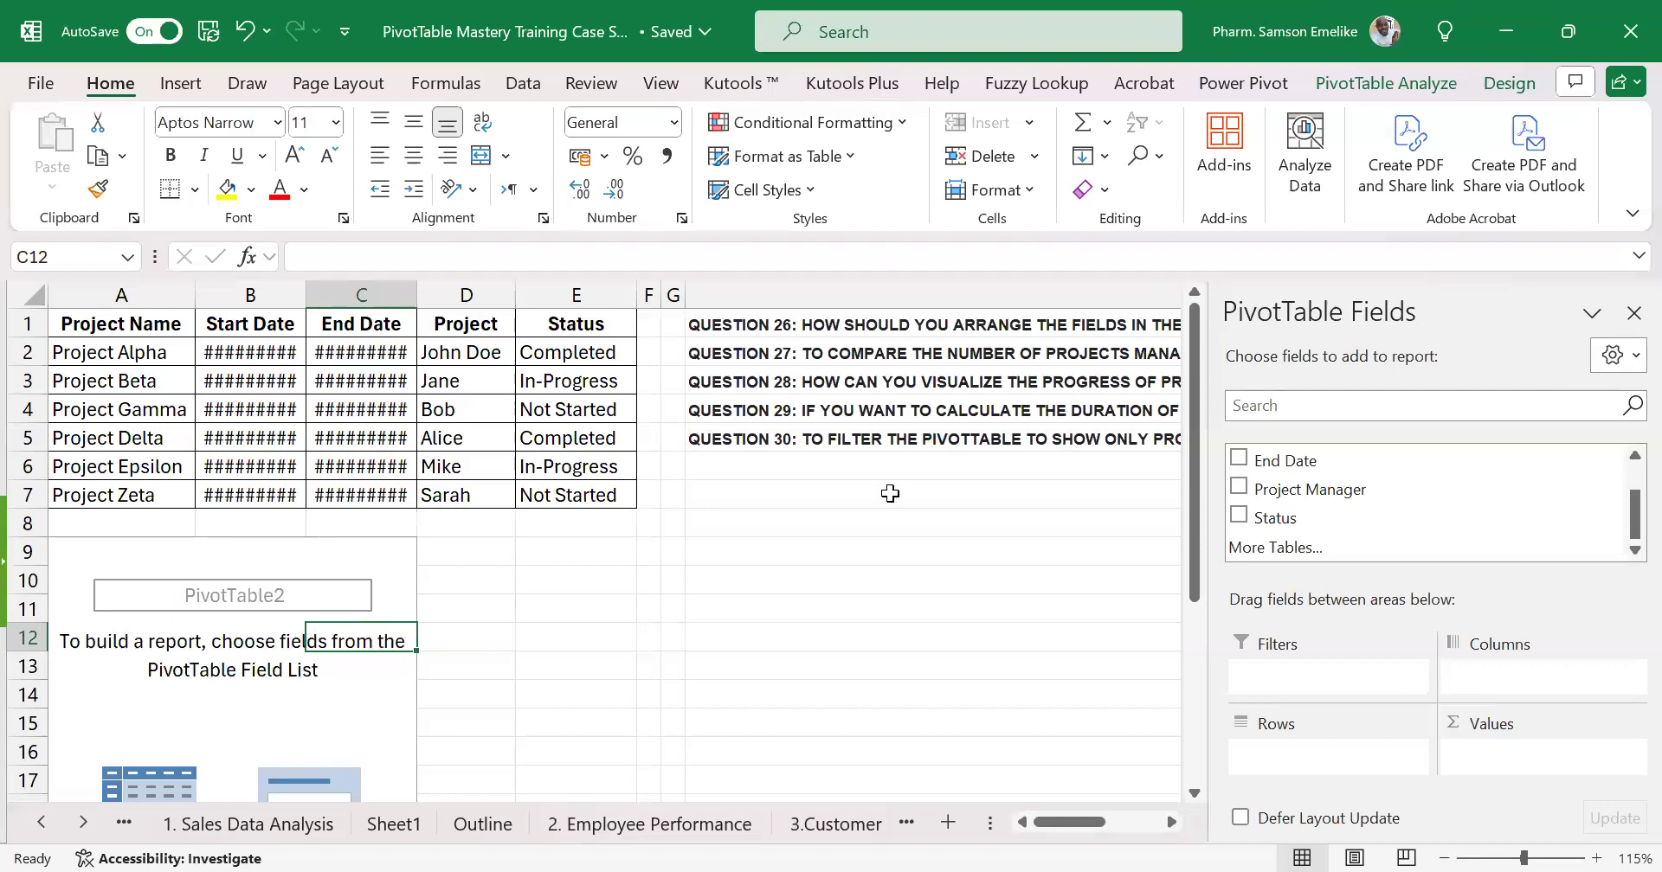
{"action": "scroll", "coordinate": [1317, 486], "scroll_direction": "up", "scroll_amount": 1}
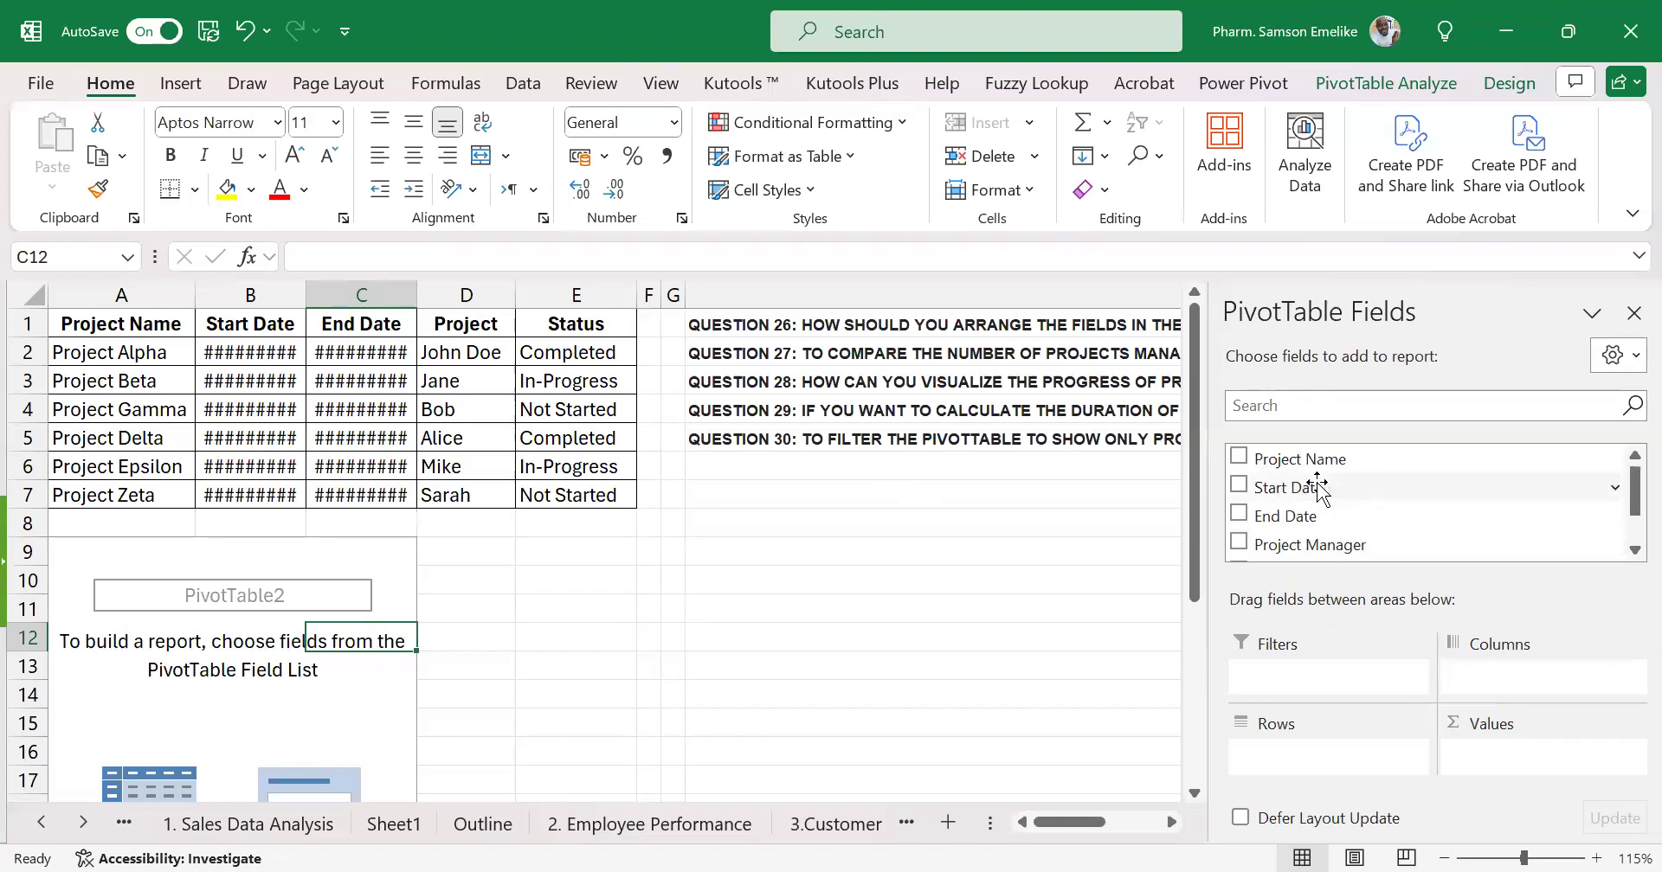
{"action": "left_click_drag", "start_coordinate": [1317, 457], "coordinate": [1332, 754]}
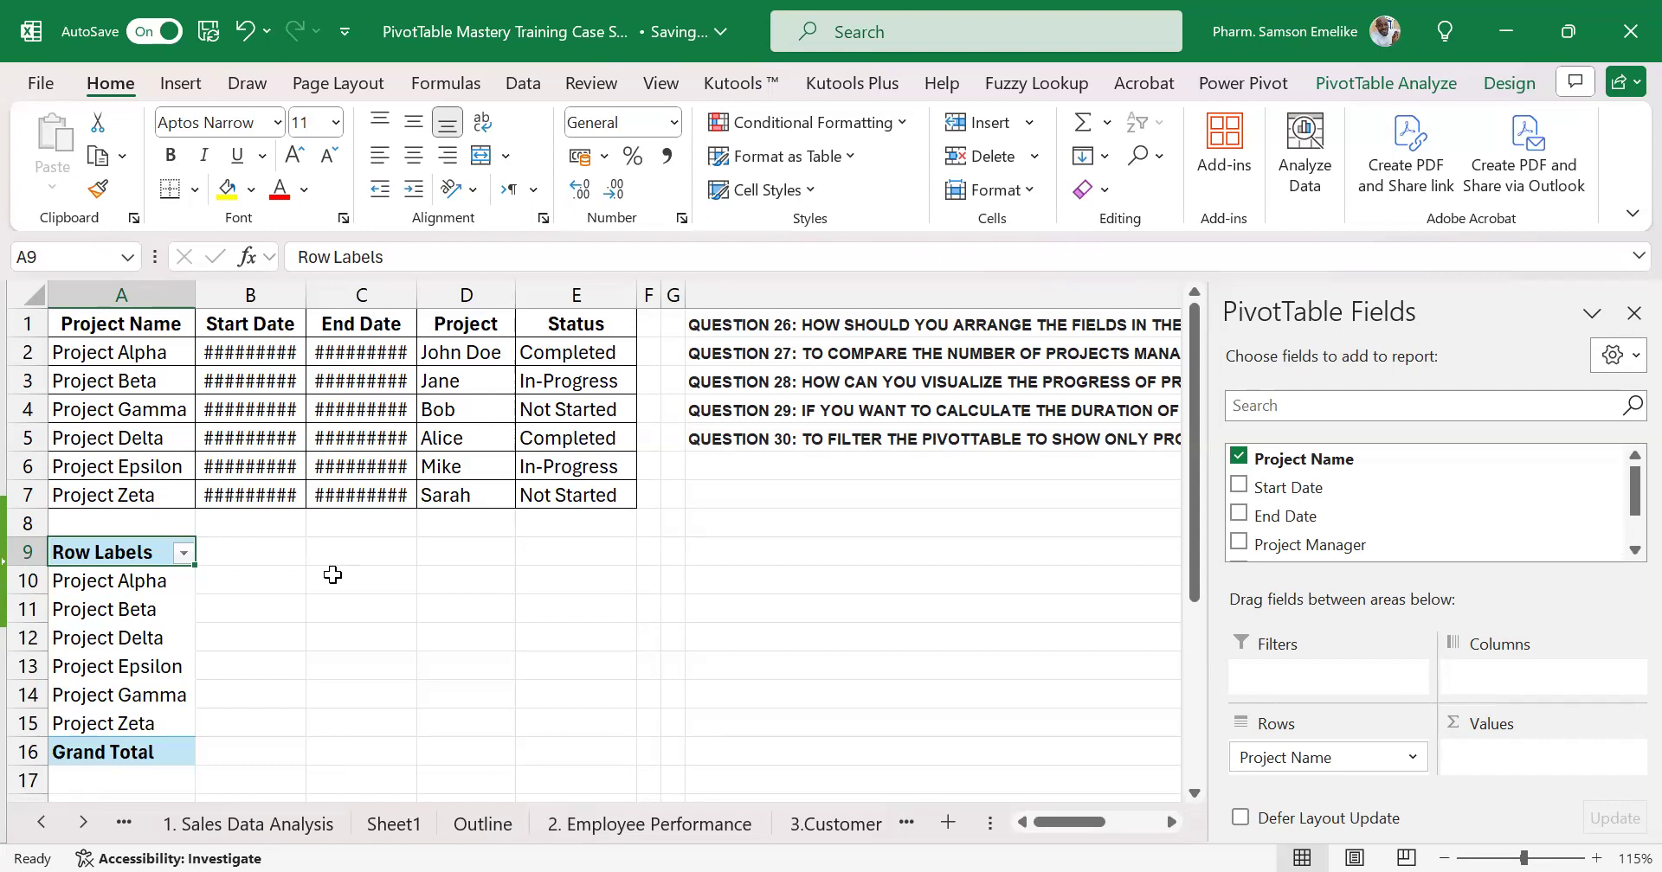
{"action": "left_click", "coordinate": [139, 641]}
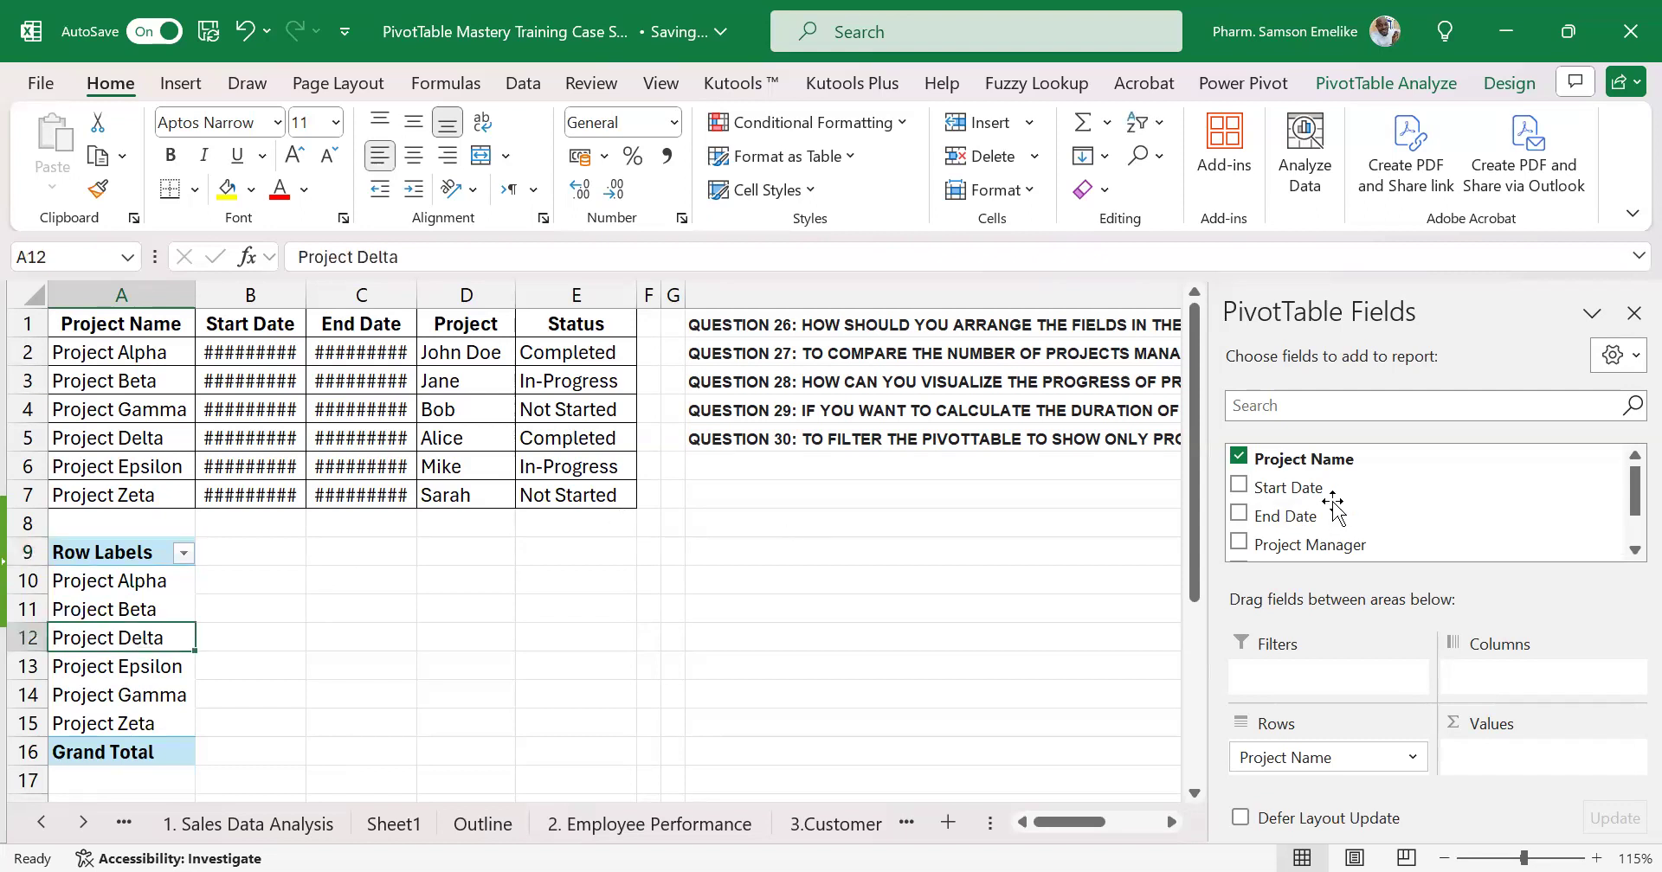
{"action": "scroll", "coordinate": [1337, 506], "scroll_direction": "down", "scroll_amount": 1}
{"action": "left_click_drag", "start_coordinate": [1338, 511], "coordinate": [1535, 683]}
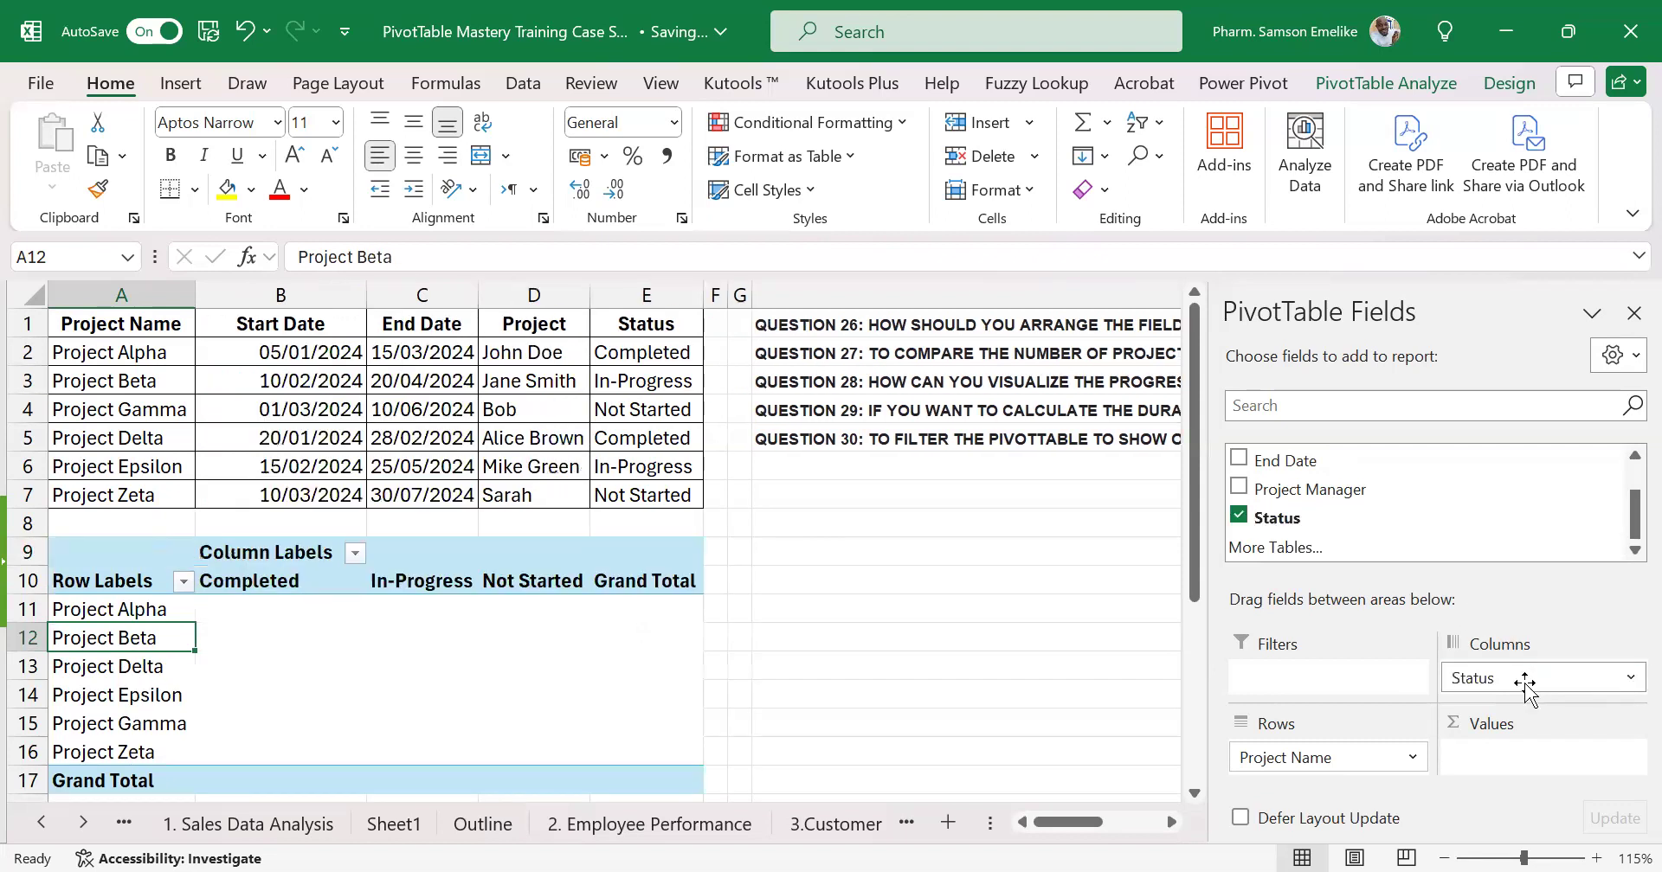
Add the Status field to the PivotTable's values as a count for each project and status
{"action": "scroll", "coordinate": [412, 565], "scroll_direction": "down", "scroll_amount": 1}
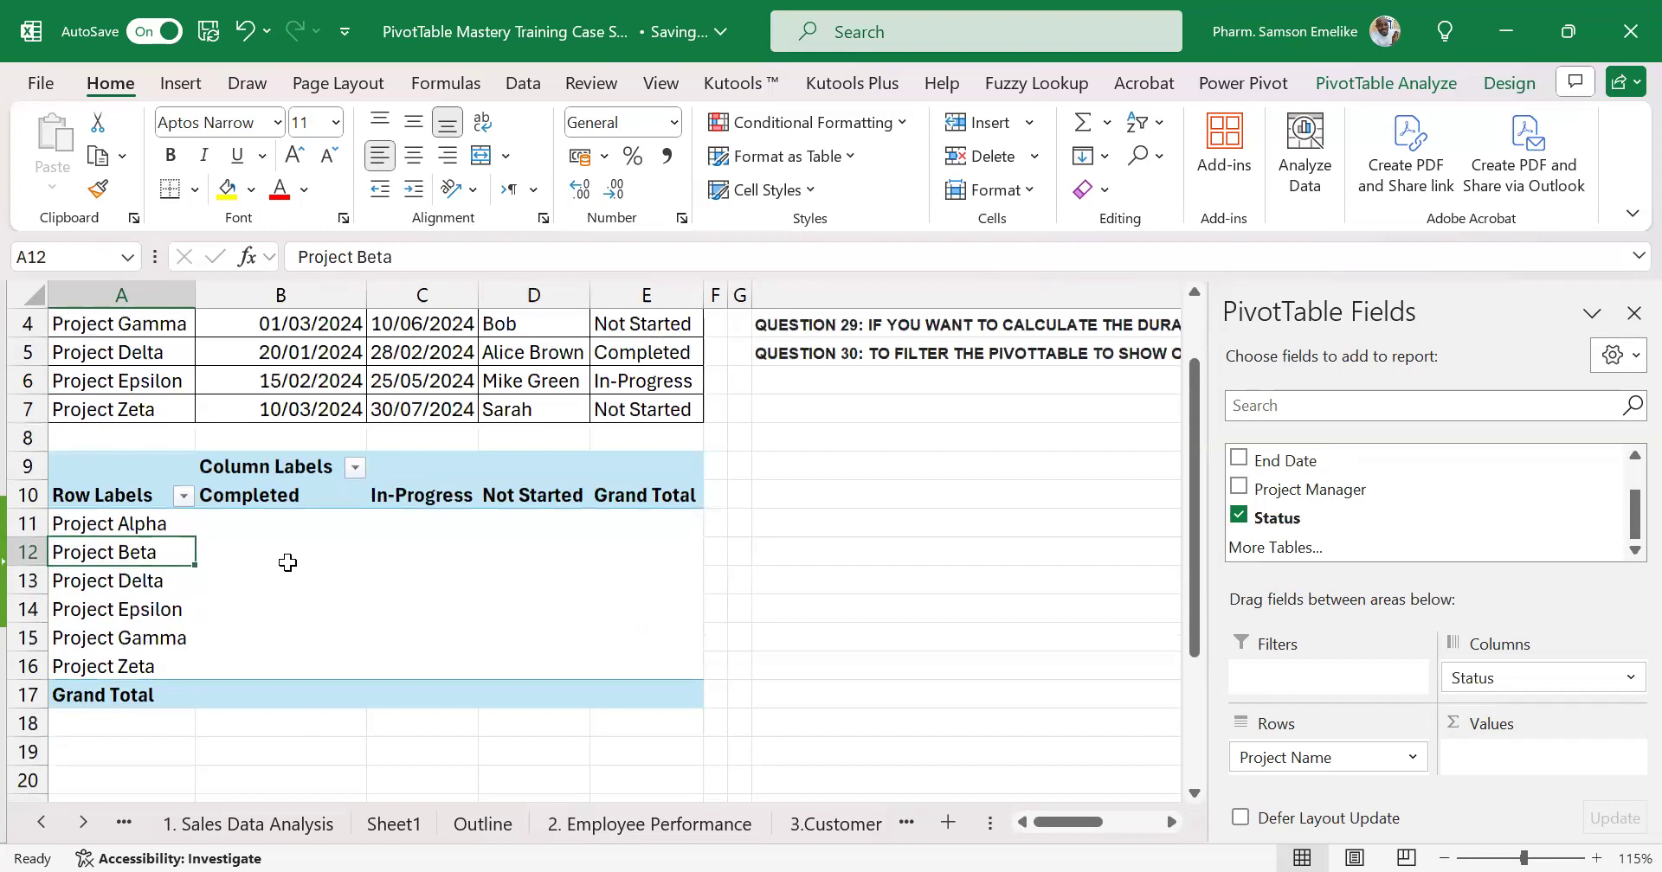
{"action": "left_click", "coordinate": [250, 529]}
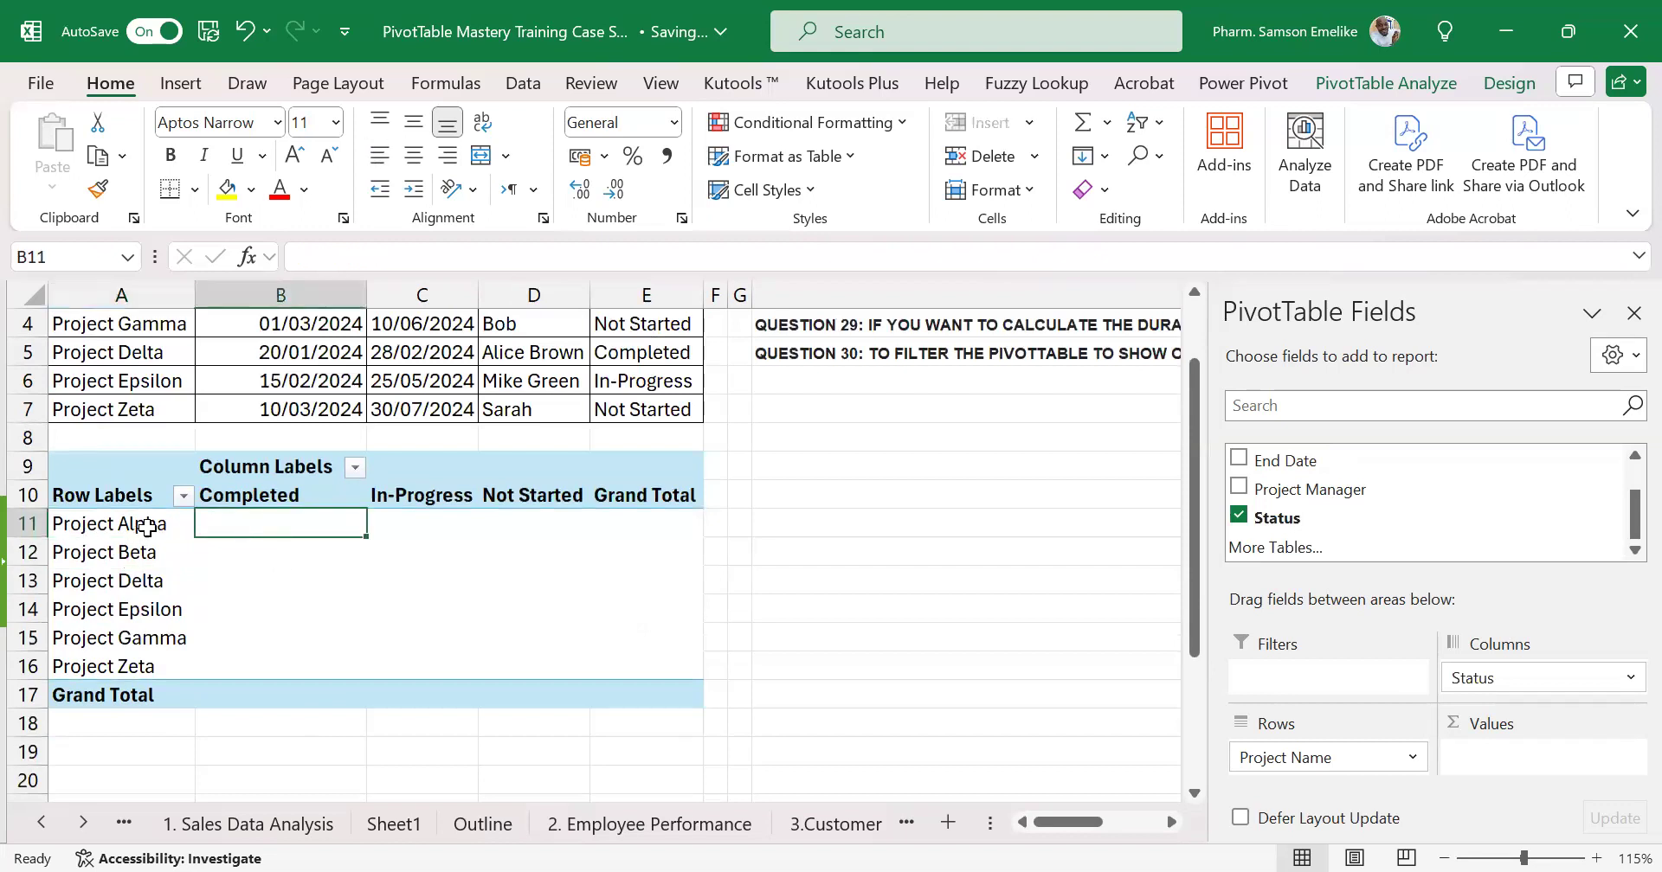
{"action": "left_click", "coordinate": [419, 528]}
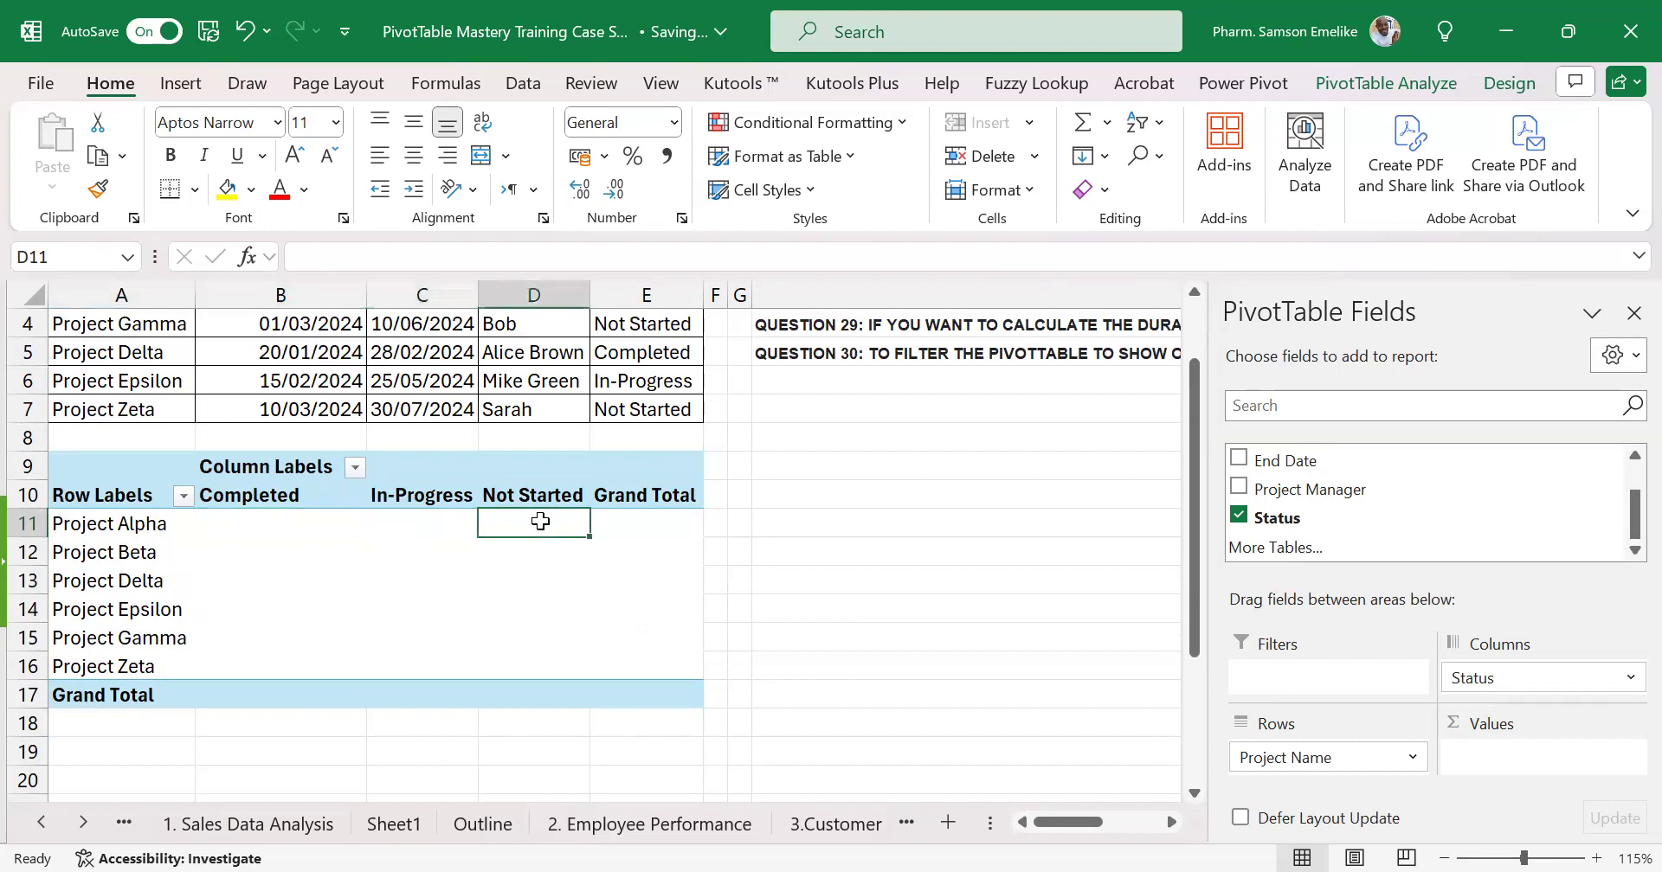
{"action": "left_click", "coordinate": [218, 552]}
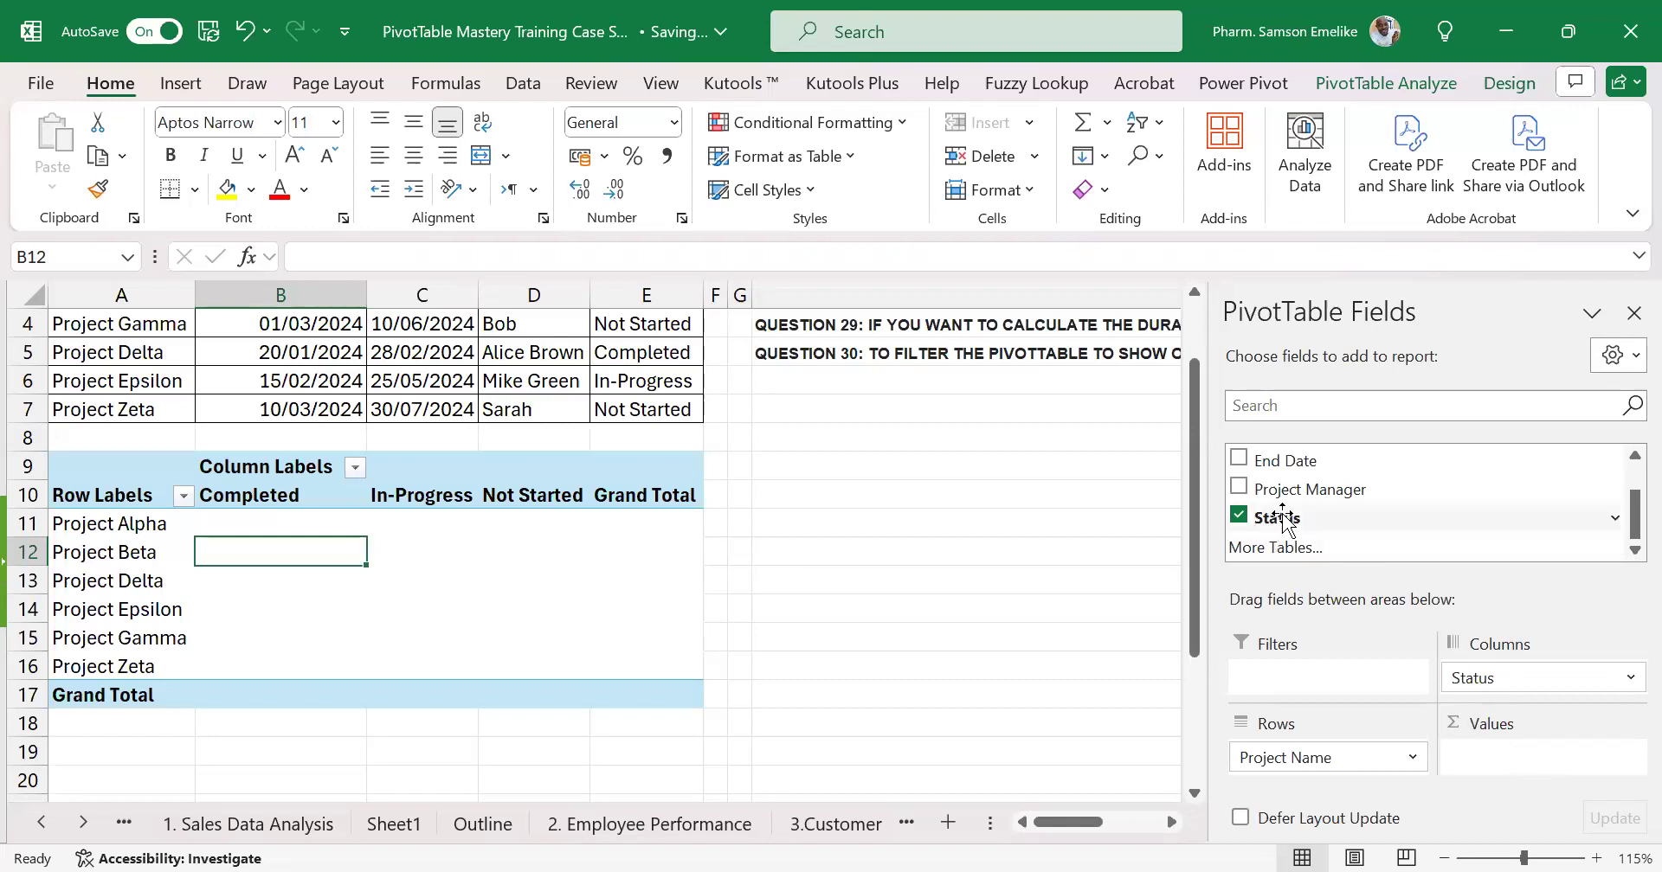
{"action": "left_click_drag", "start_coordinate": [1285, 518], "coordinate": [1519, 760]}
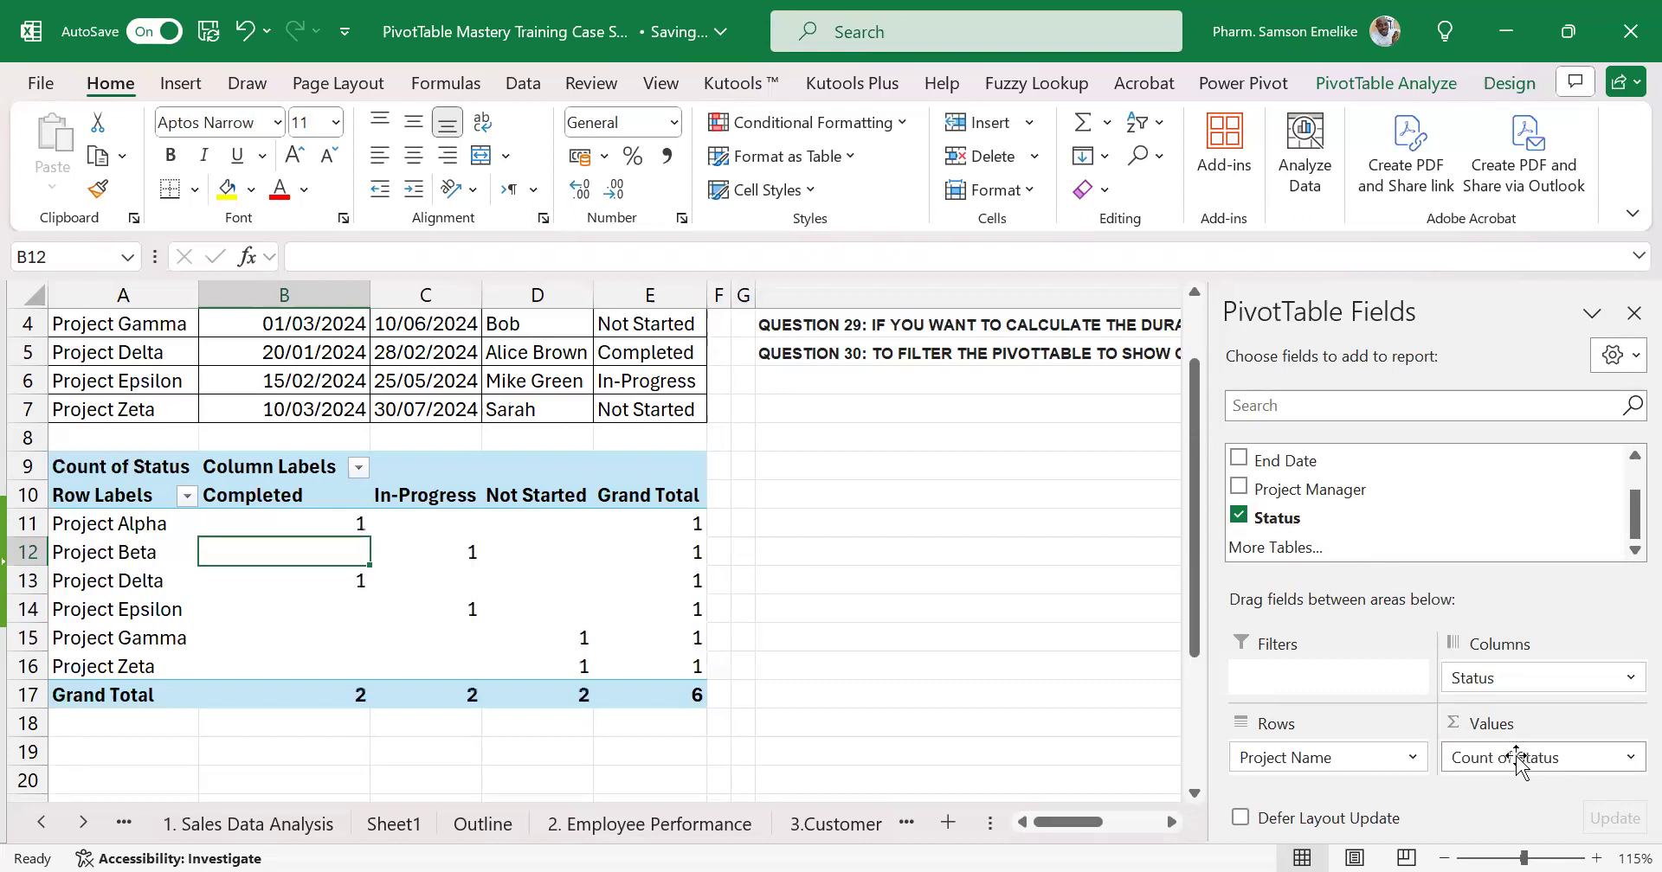
Compare the source statuses of Project Alpha and Project Beta with their counts in the PivotTable
{"action": "mouse_move", "coordinate": [322, 593]}
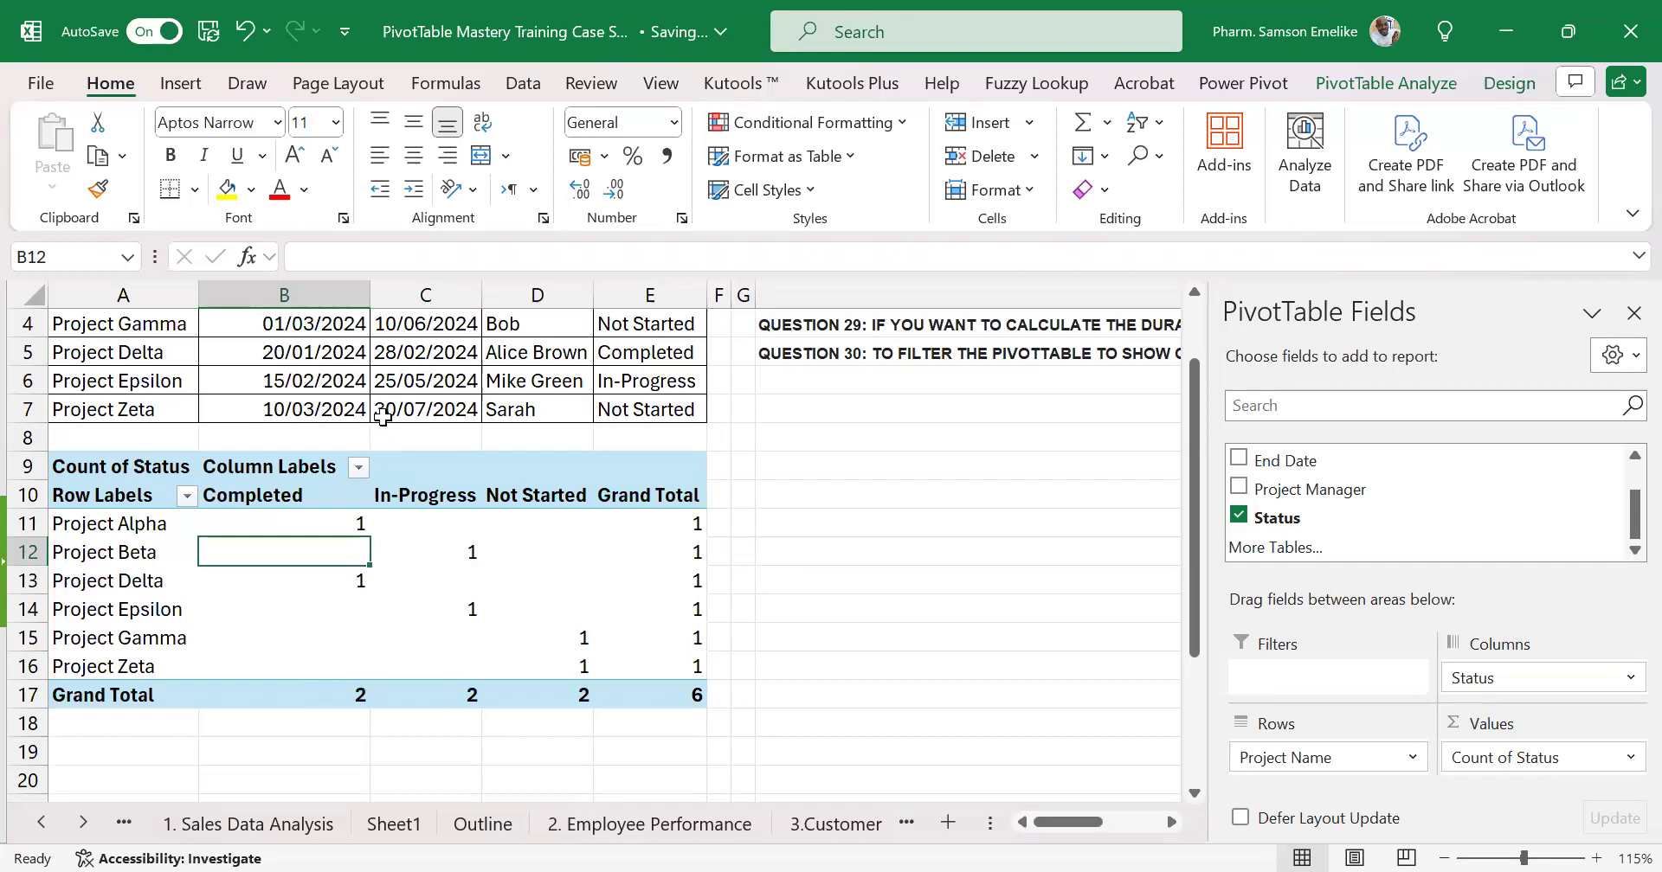
{"action": "scroll", "coordinate": [374, 390], "scroll_direction": "up", "scroll_amount": 1}
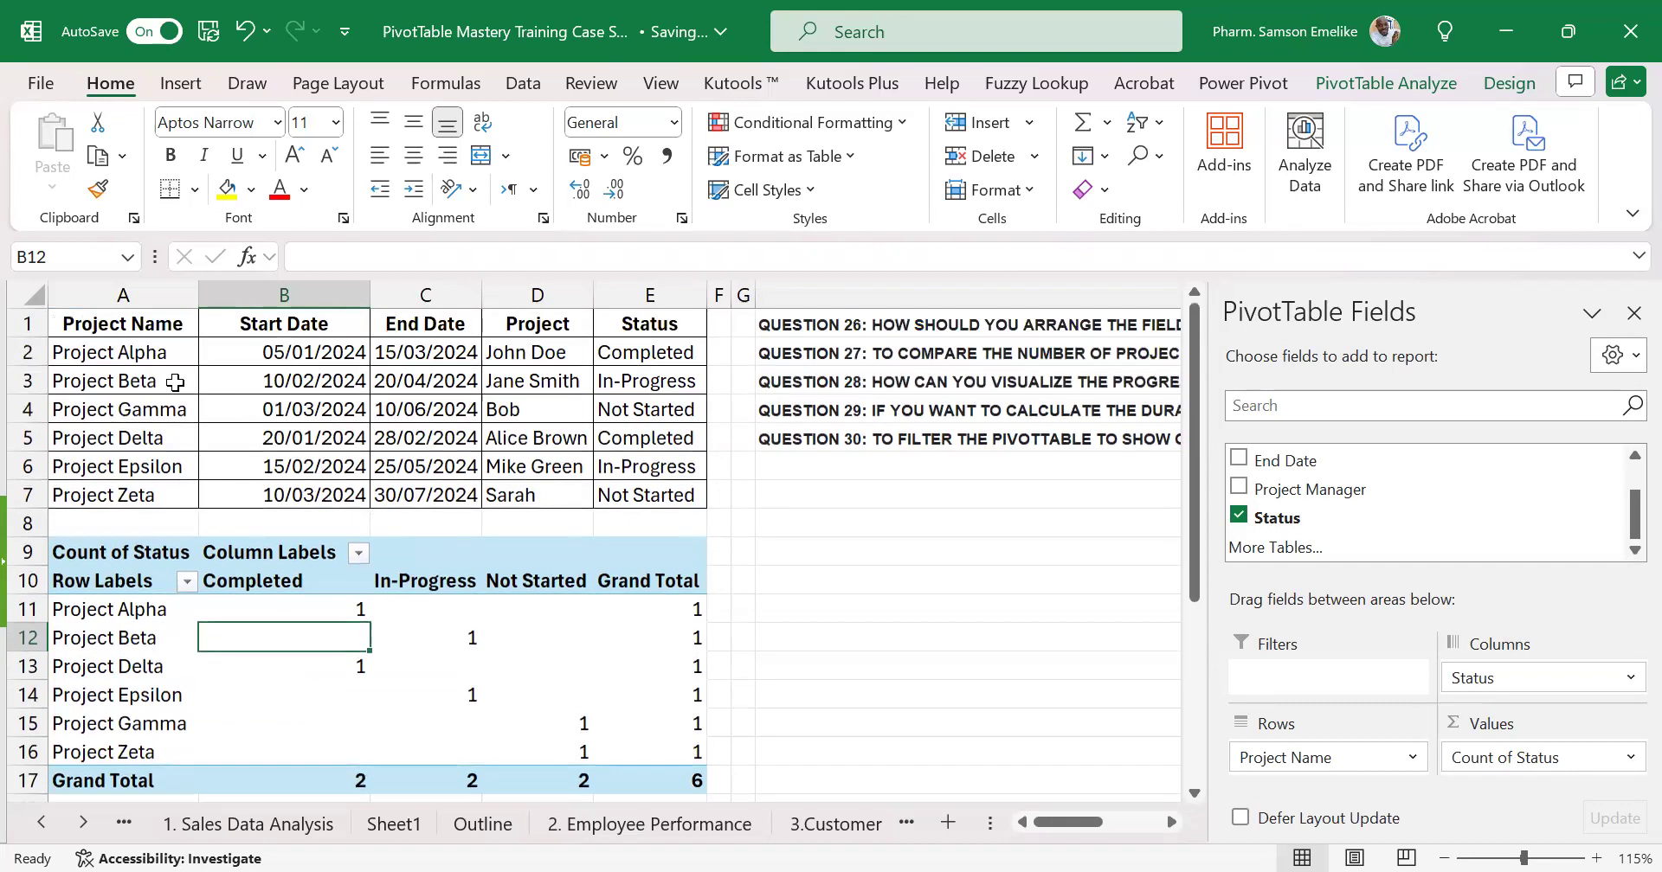
{"action": "left_click", "coordinate": [89, 356]}
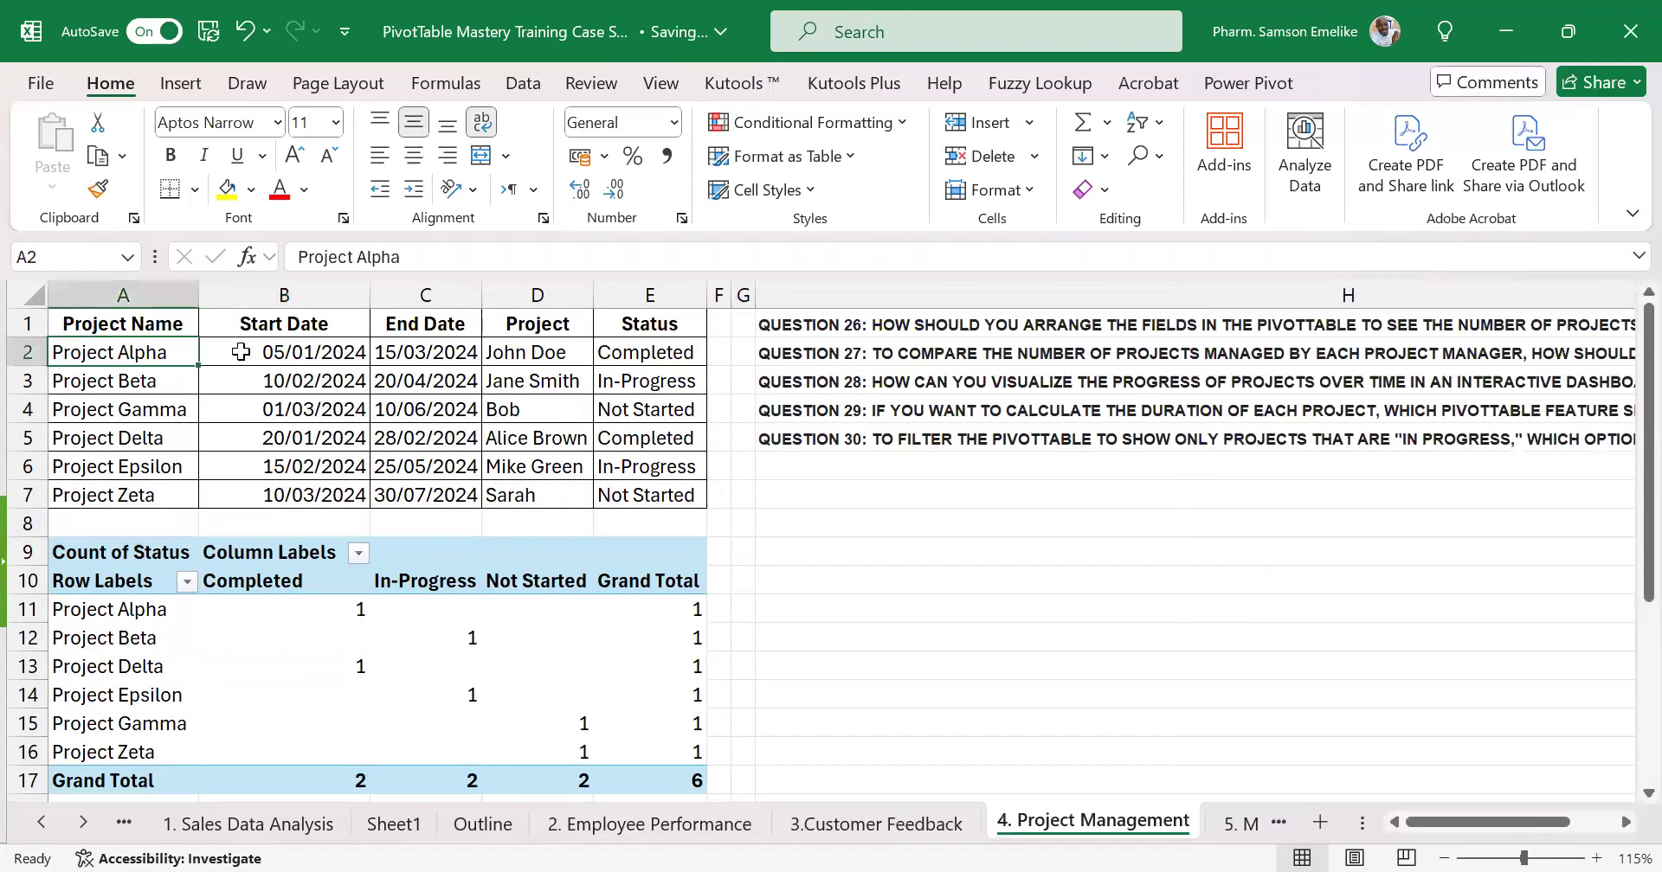
{"action": "left_click", "coordinate": [663, 355]}
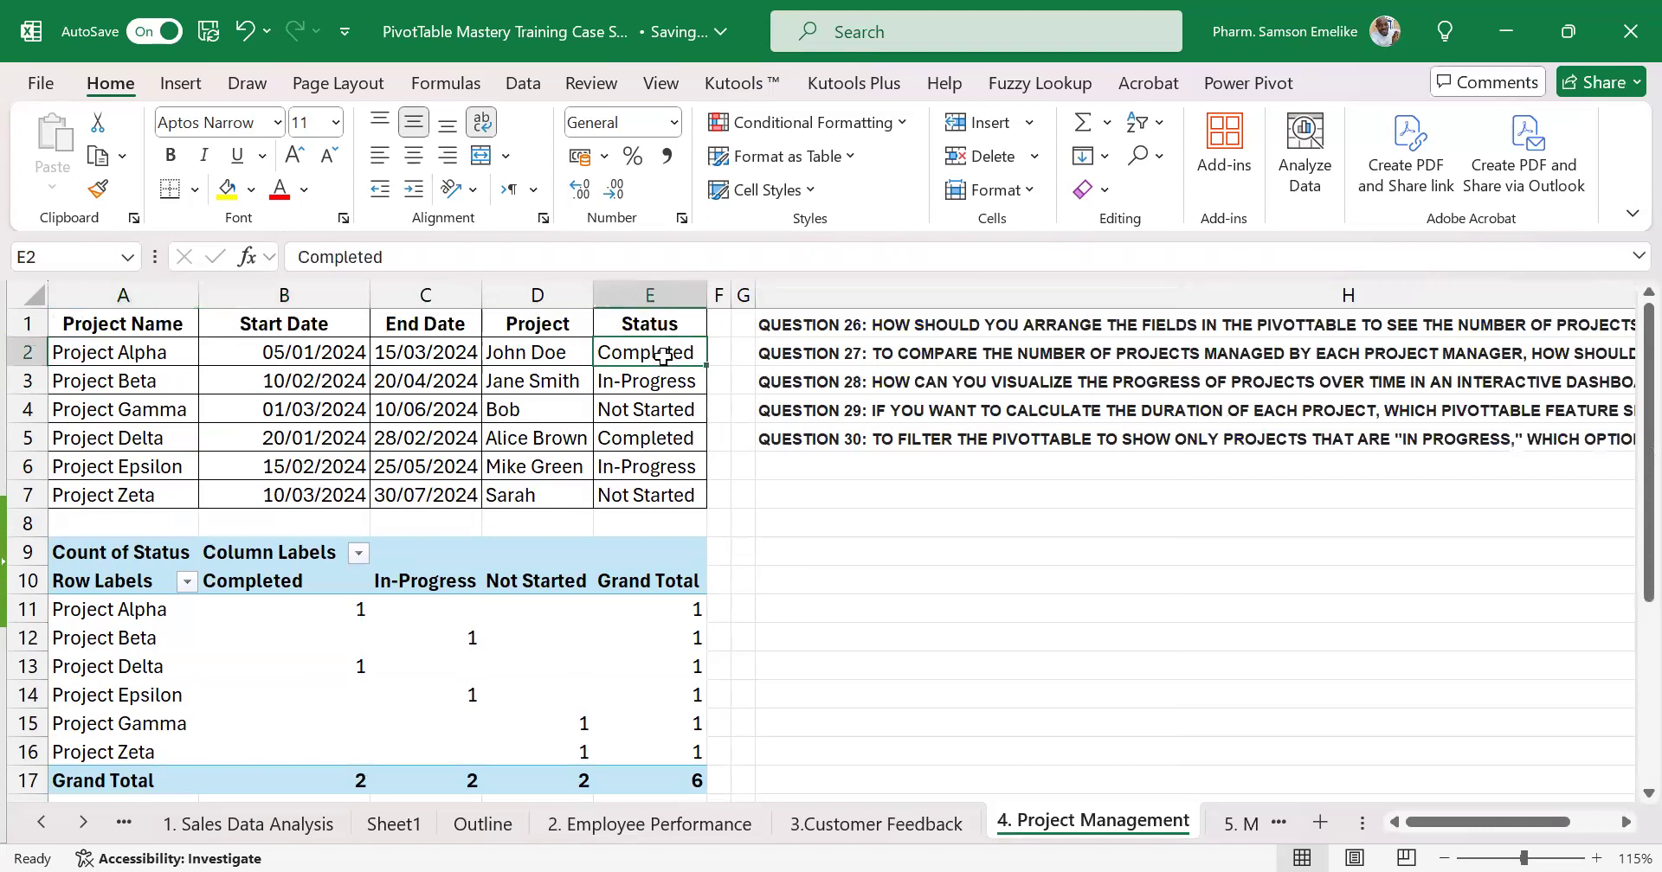
{"action": "left_click", "coordinate": [345, 612]}
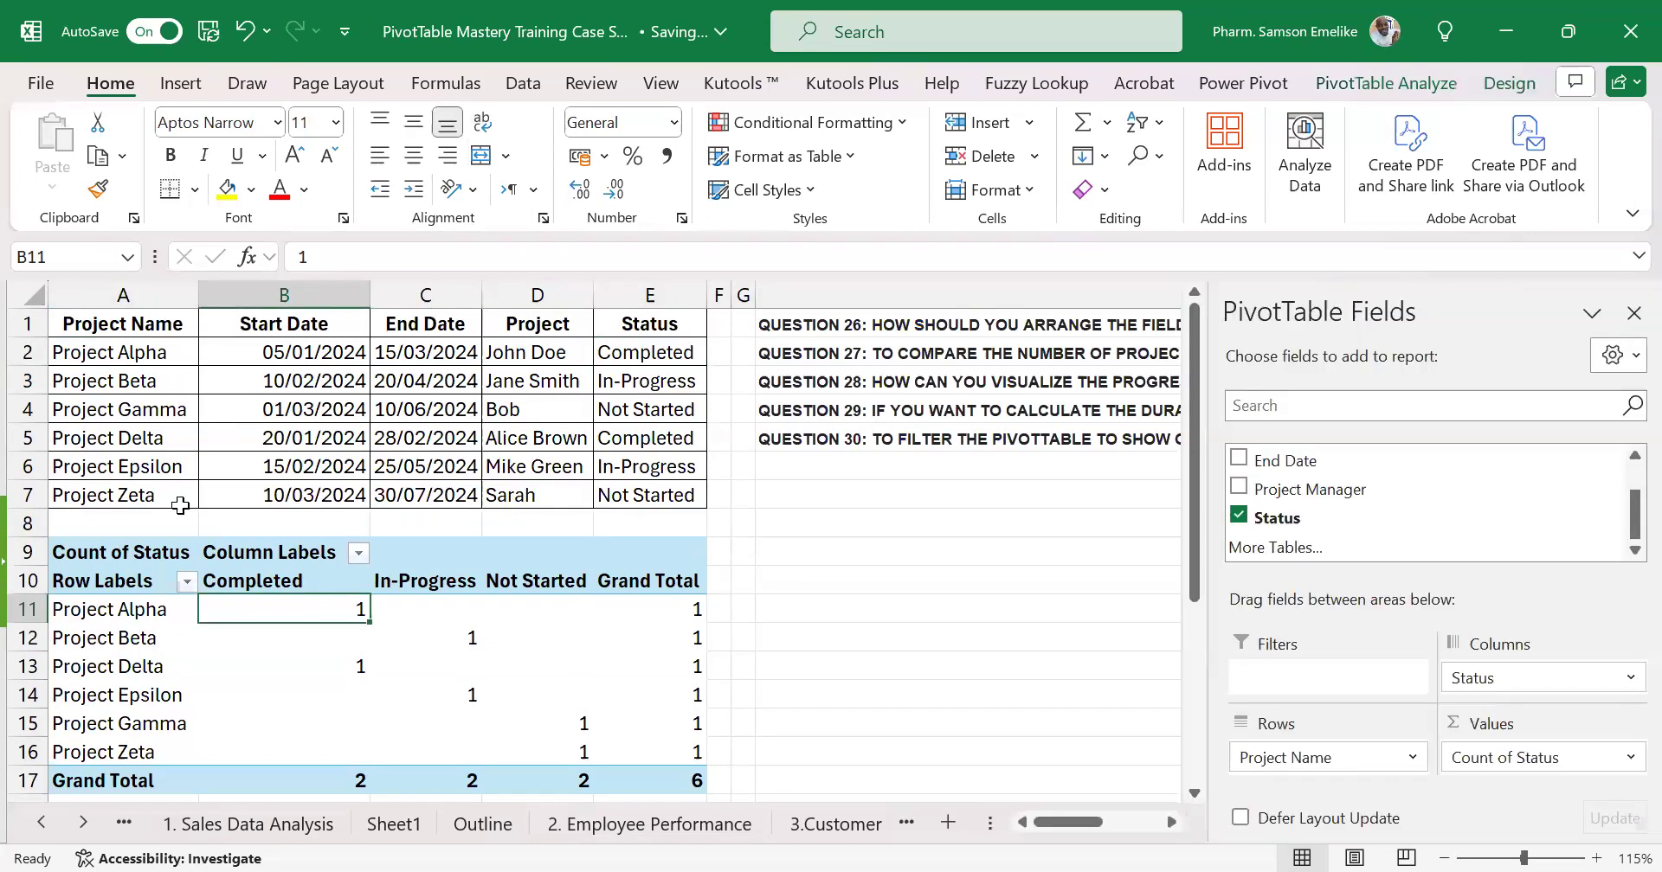
{"action": "left_click_drag", "start_coordinate": [114, 355], "coordinate": [137, 489]}
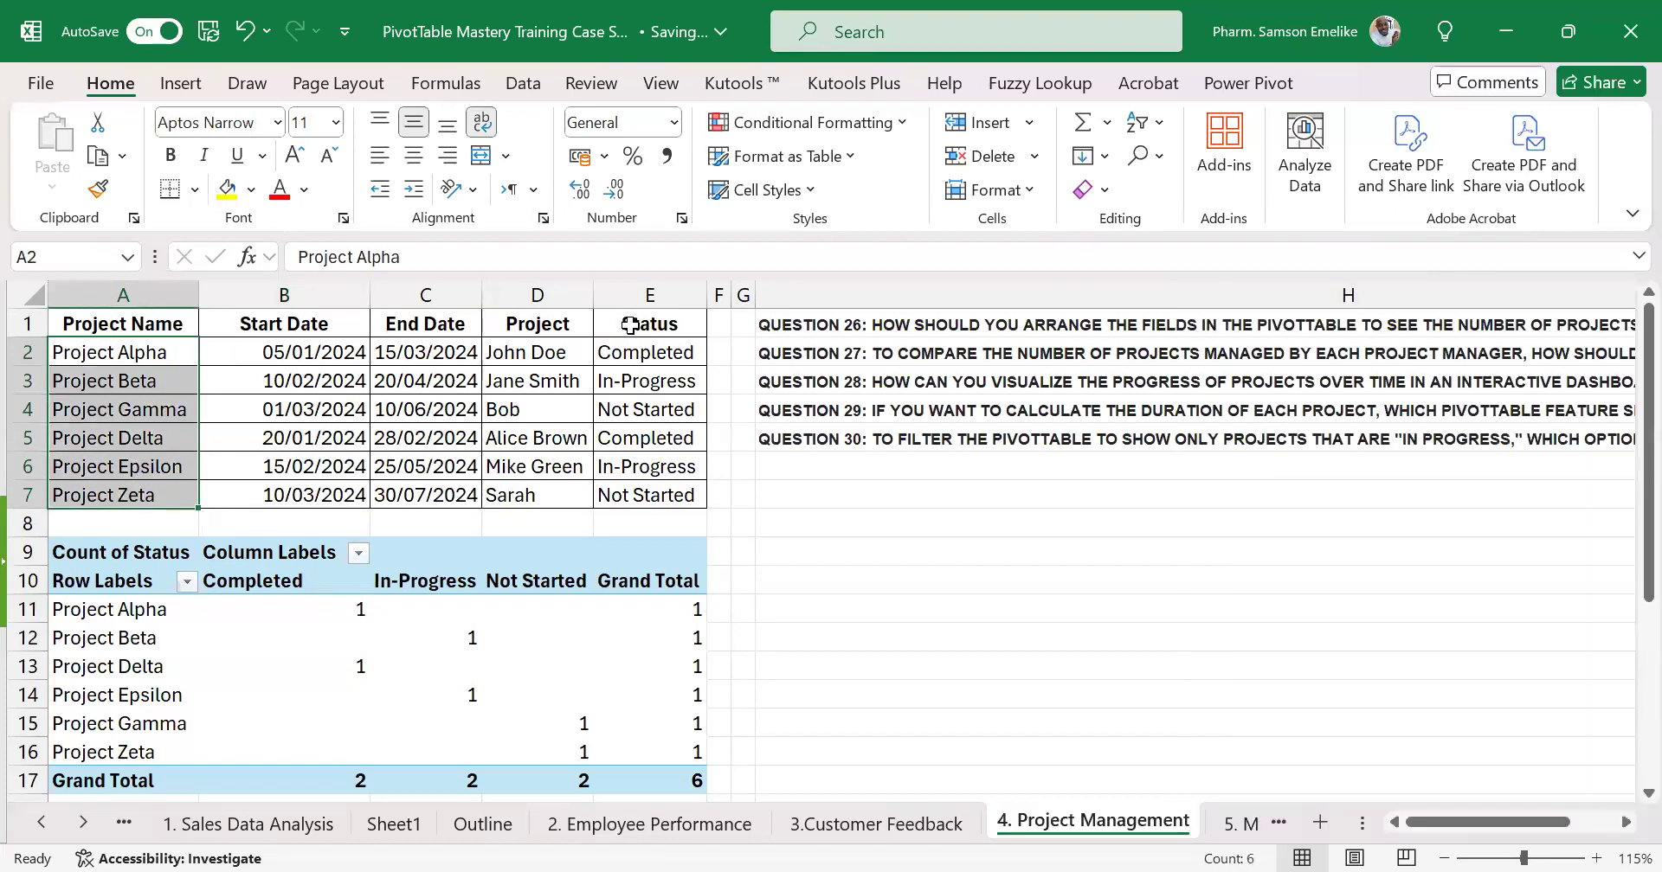
{"action": "left_click", "coordinate": [145, 383]}
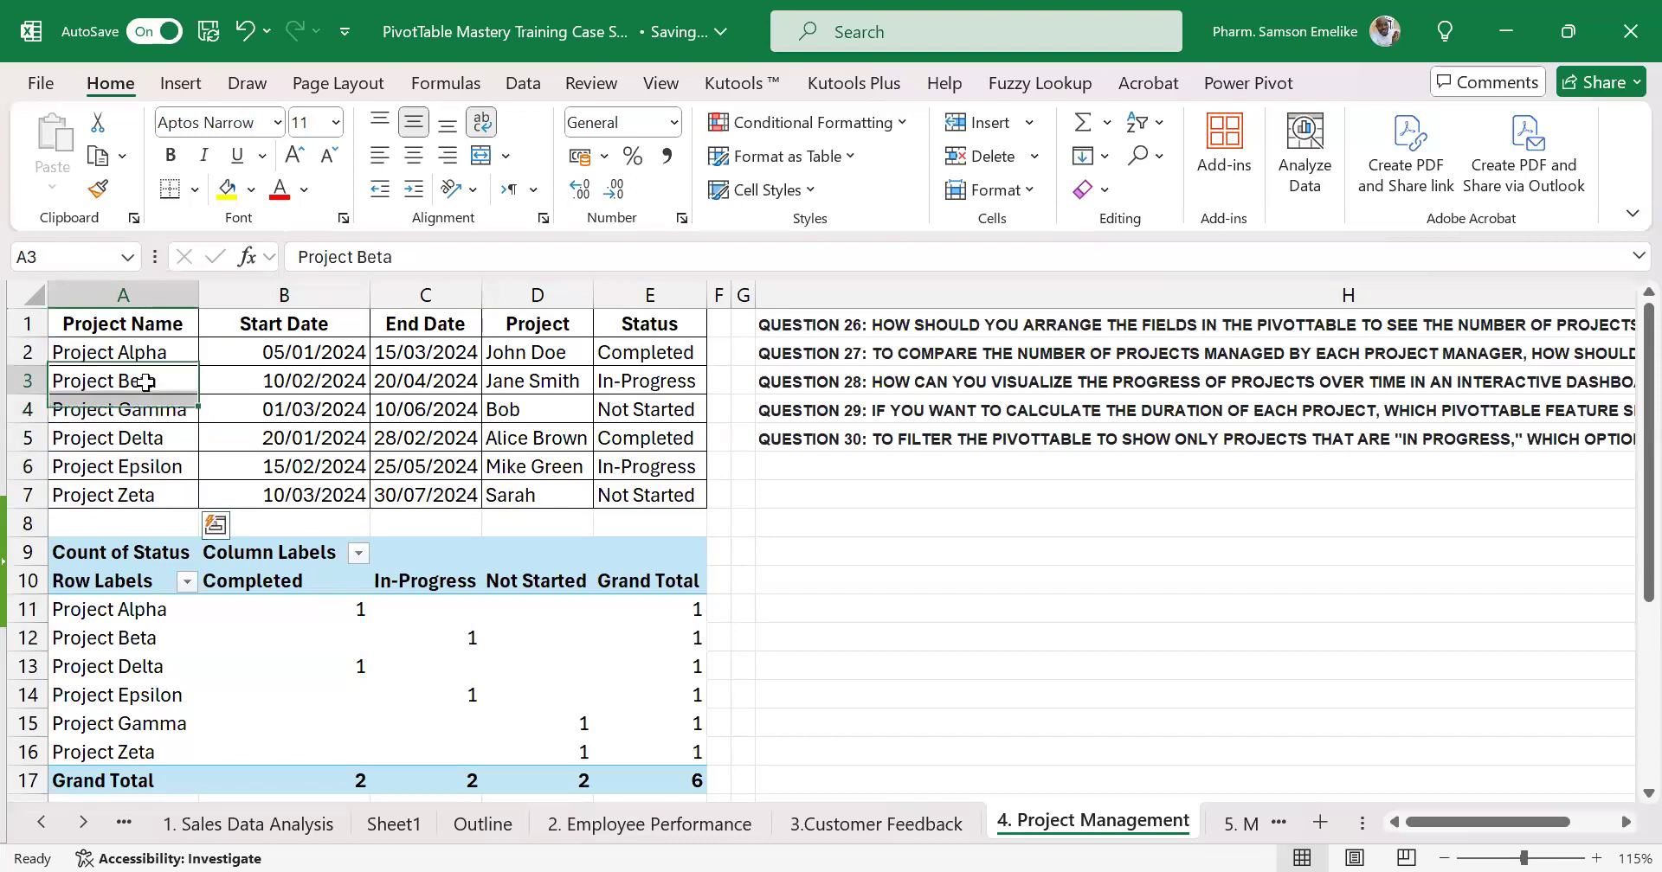
{"action": "left_click", "coordinate": [657, 379]}
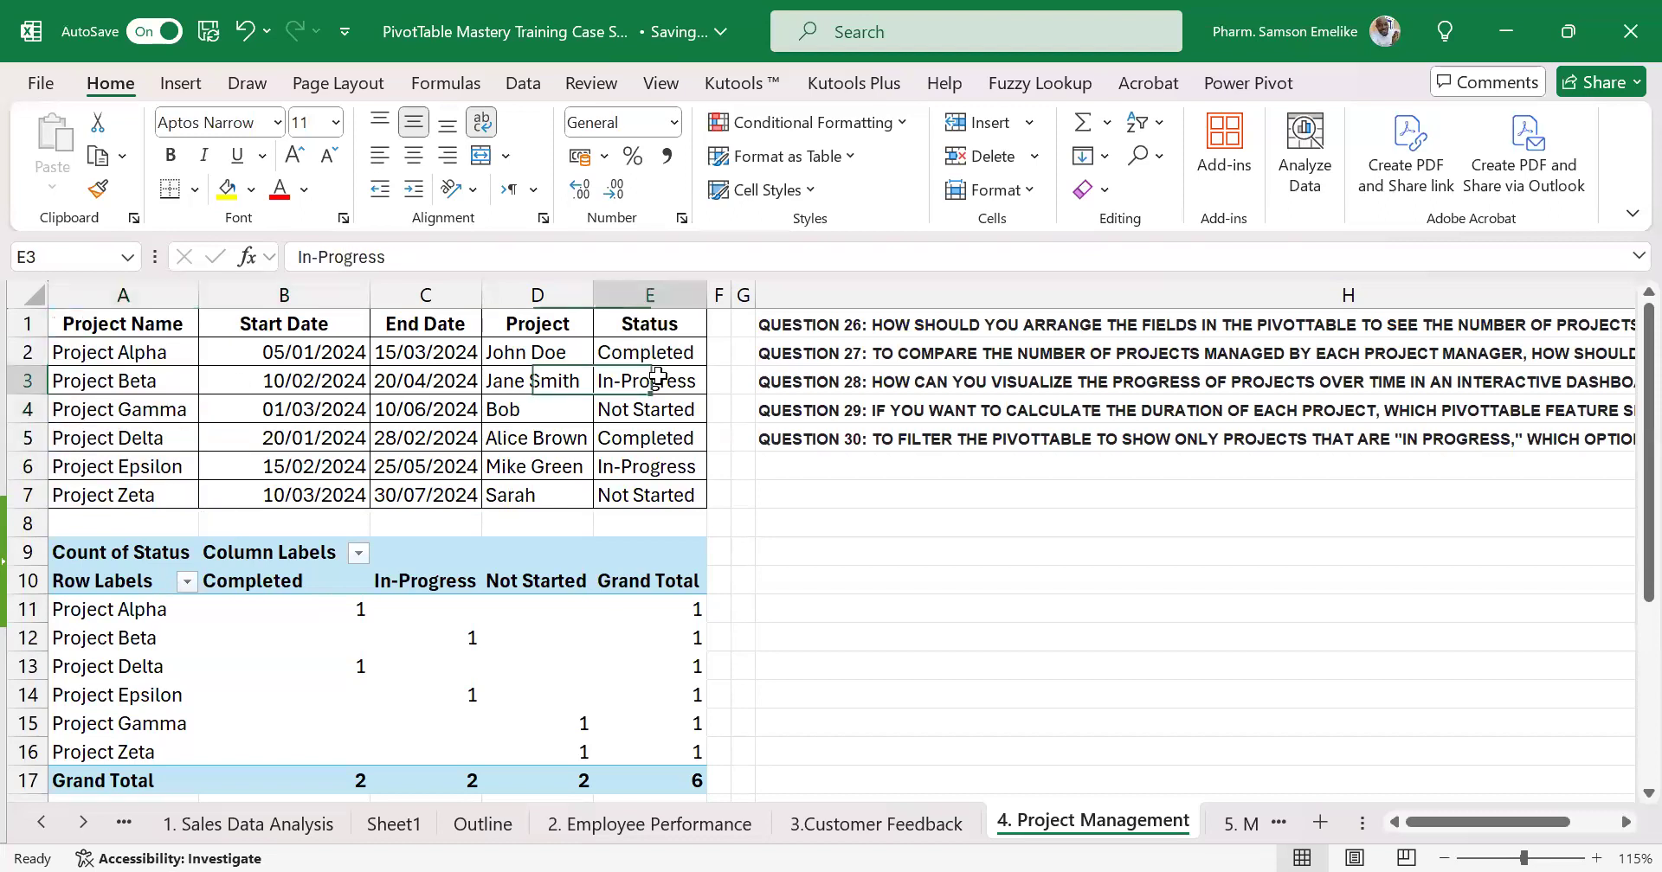
{"action": "left_click", "coordinate": [37, 639]}
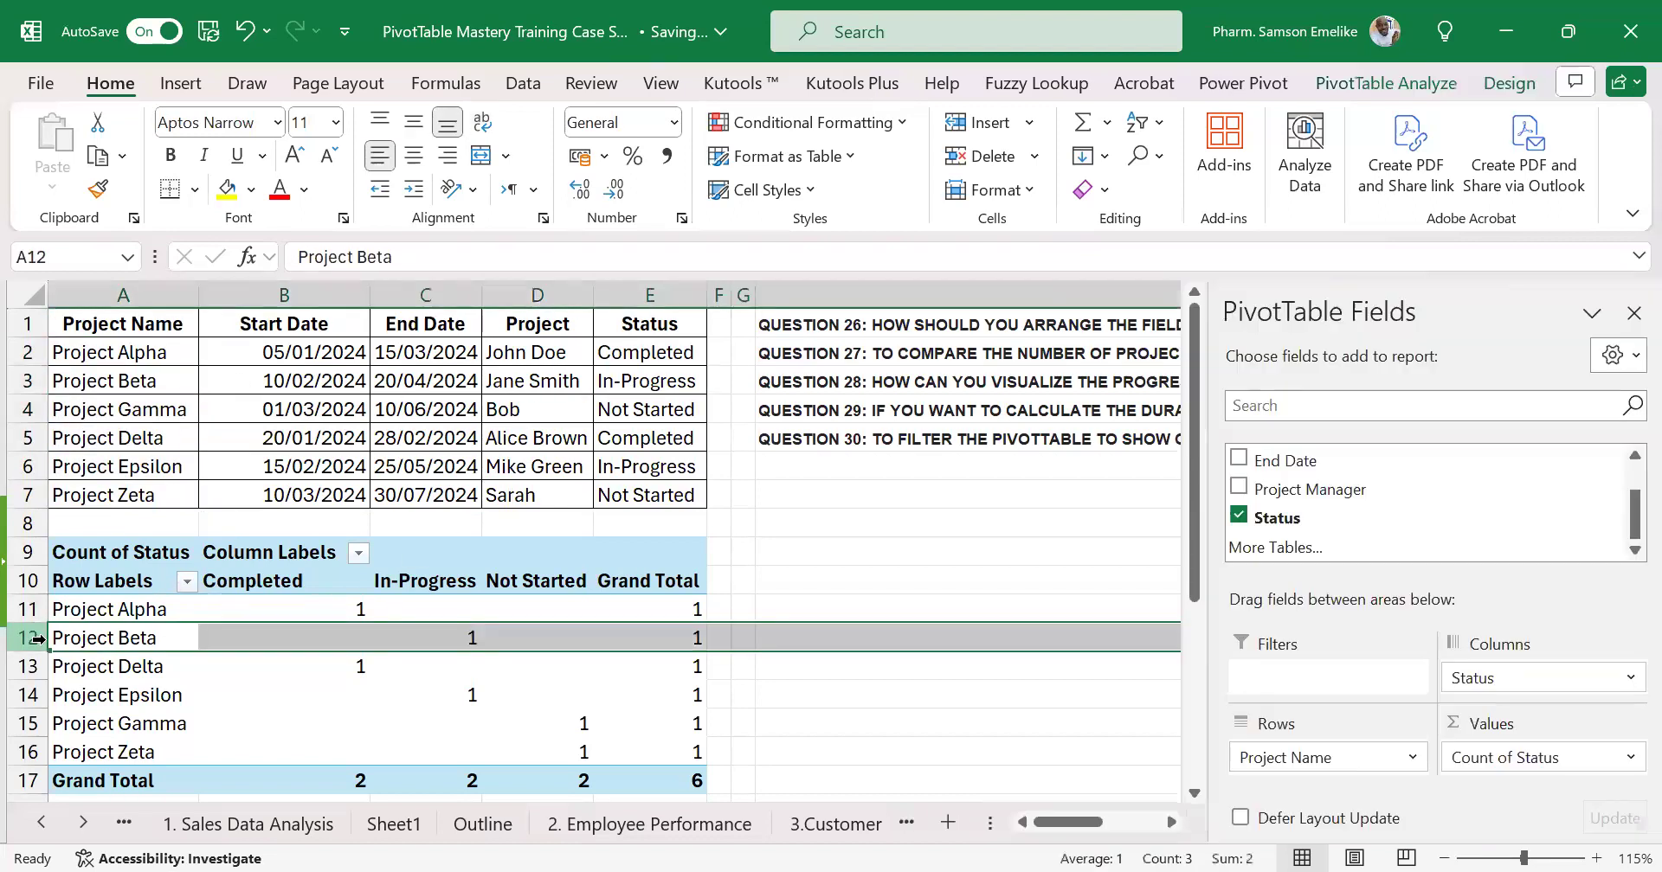
{"action": "left_click", "coordinate": [464, 636]}
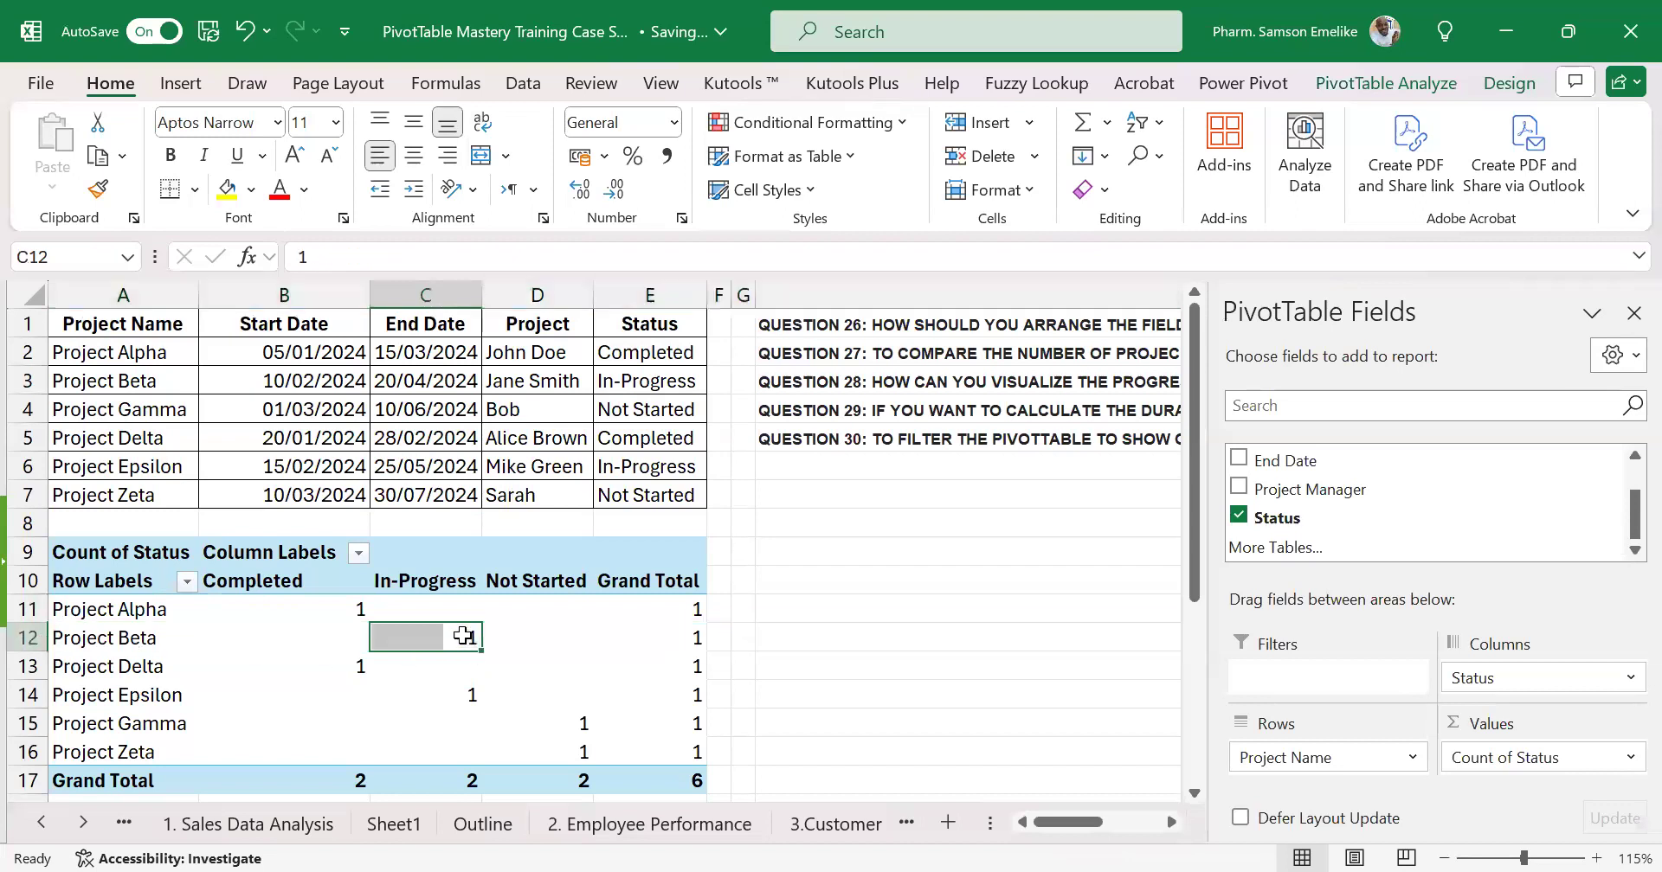
{"action": "left_click", "coordinate": [449, 568]}
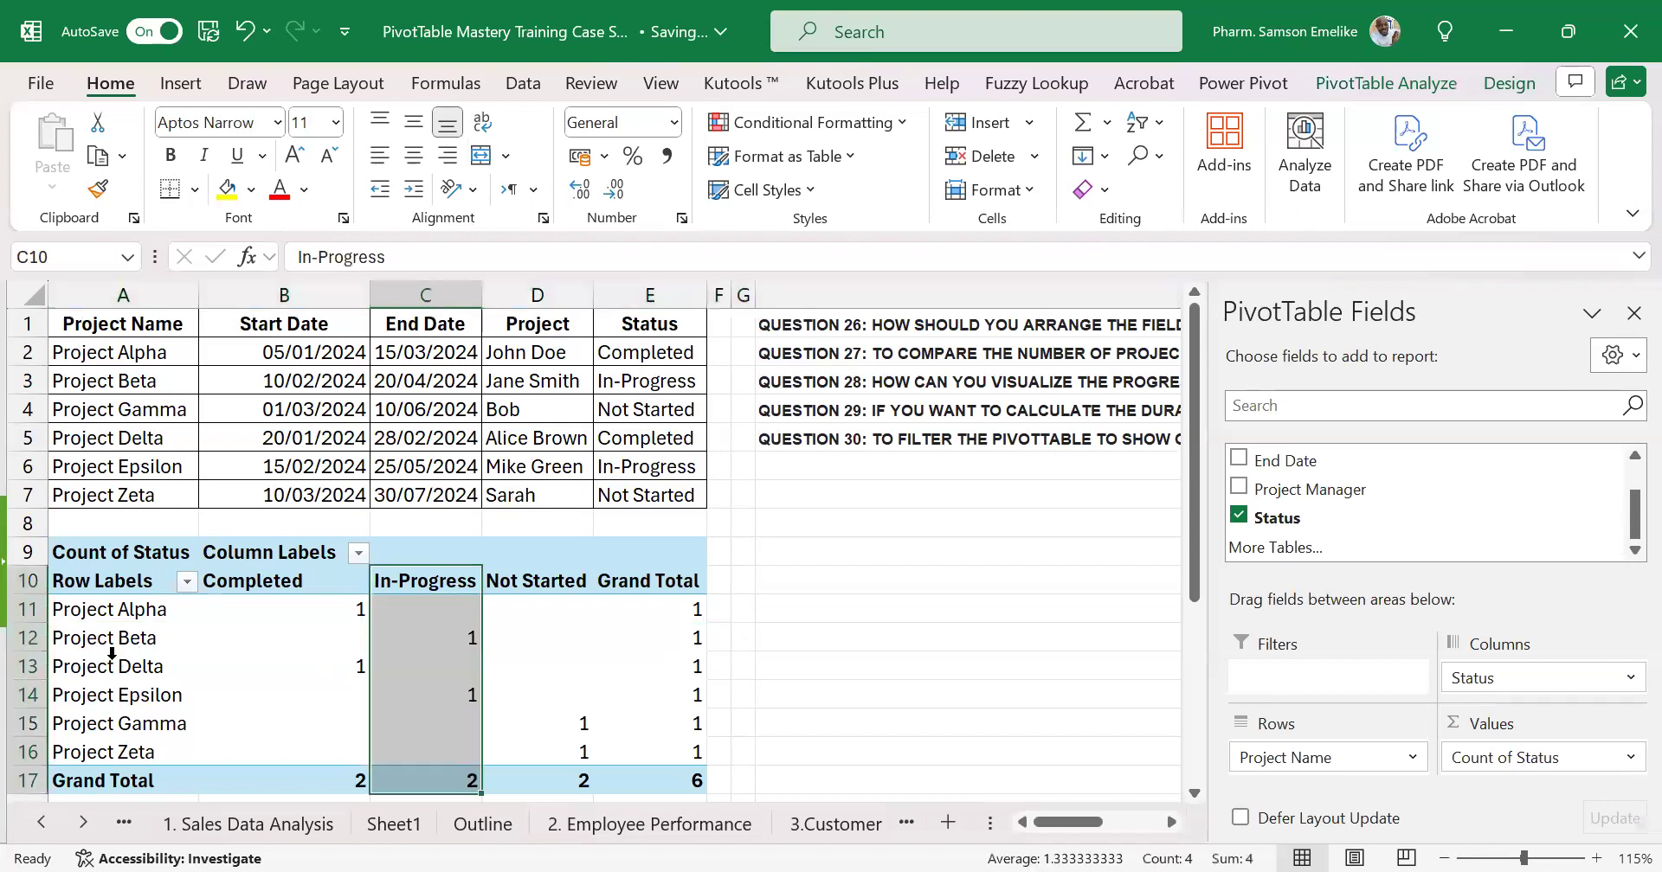
Check Project Delta's source status against its PivotTable row and review the counts under each status heading
{"action": "left_click", "coordinate": [28, 438]}
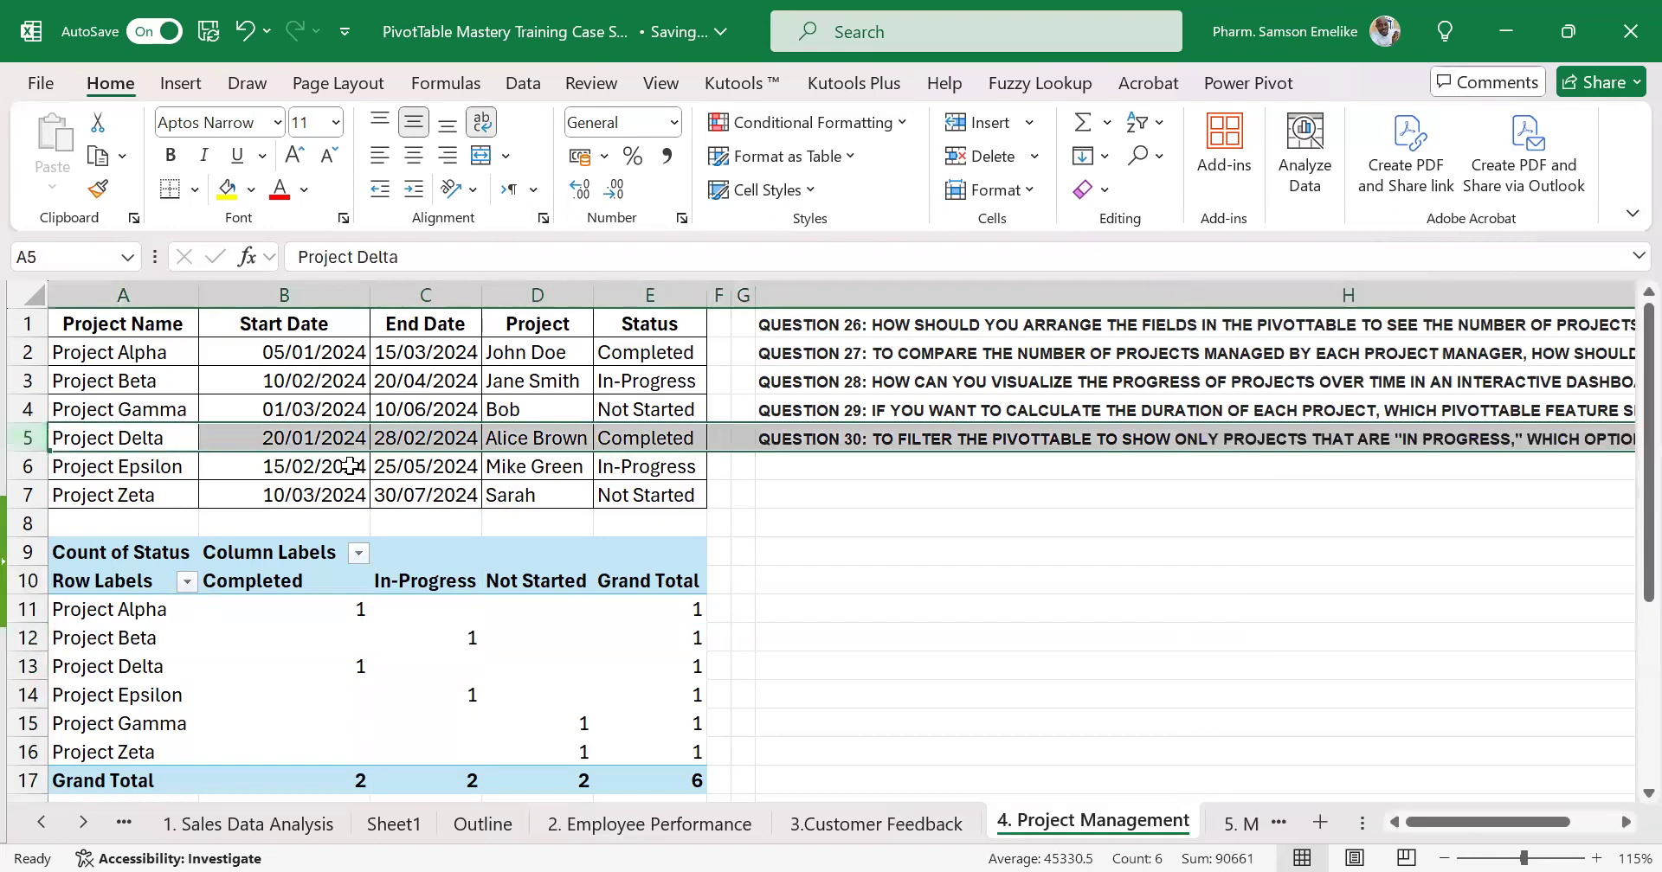
{"action": "left_click", "coordinate": [666, 430]}
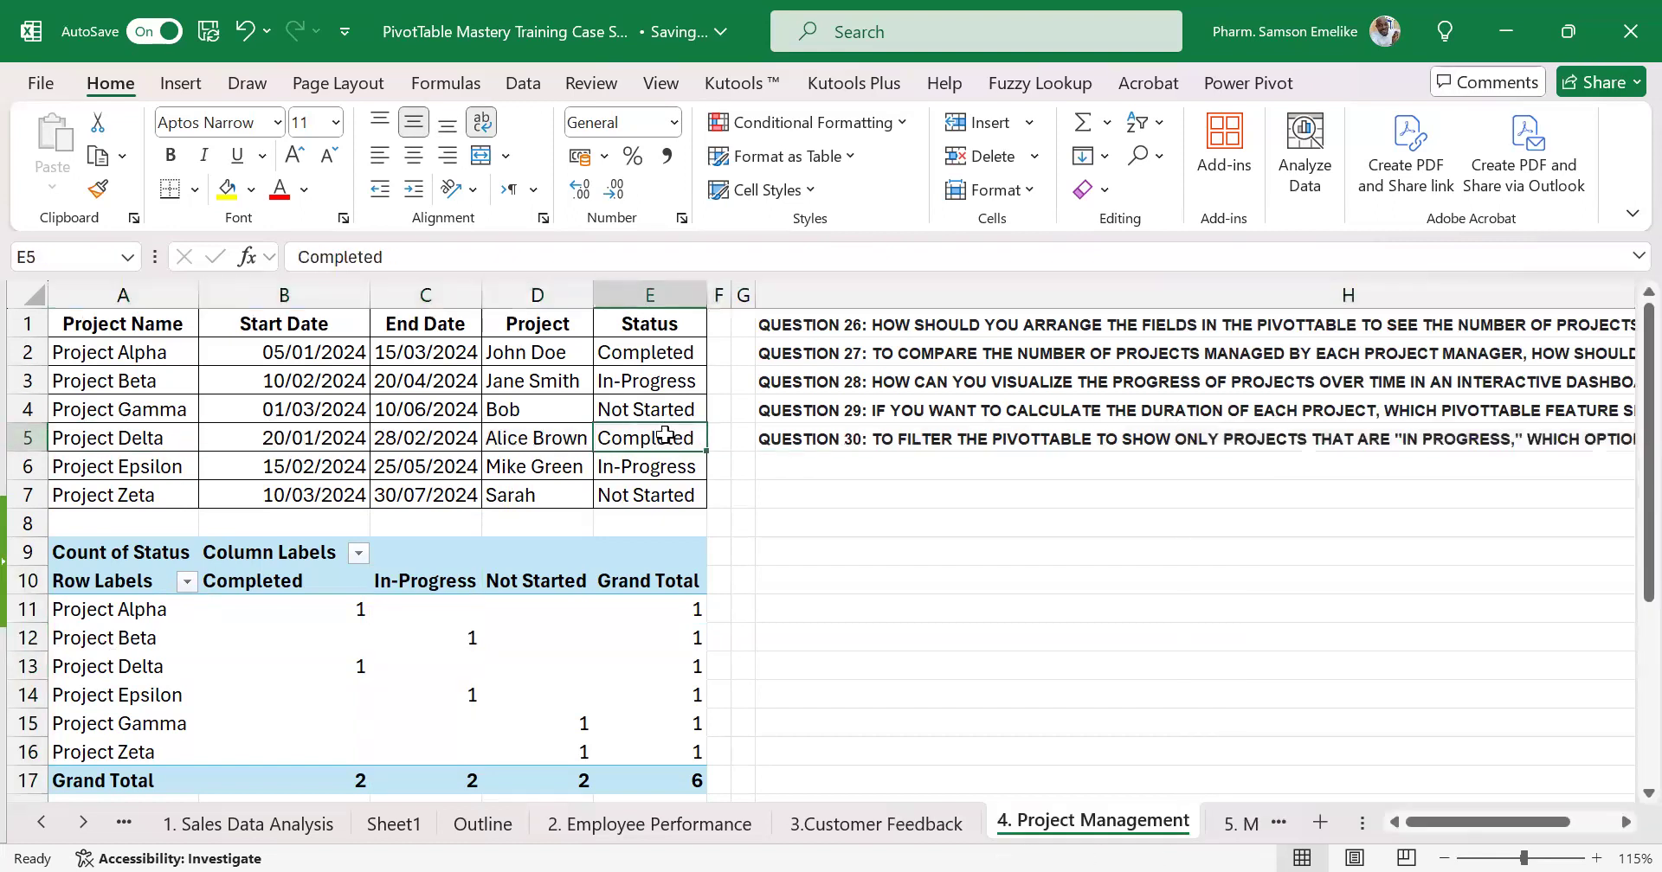
{"action": "left_click", "coordinate": [33, 667]}
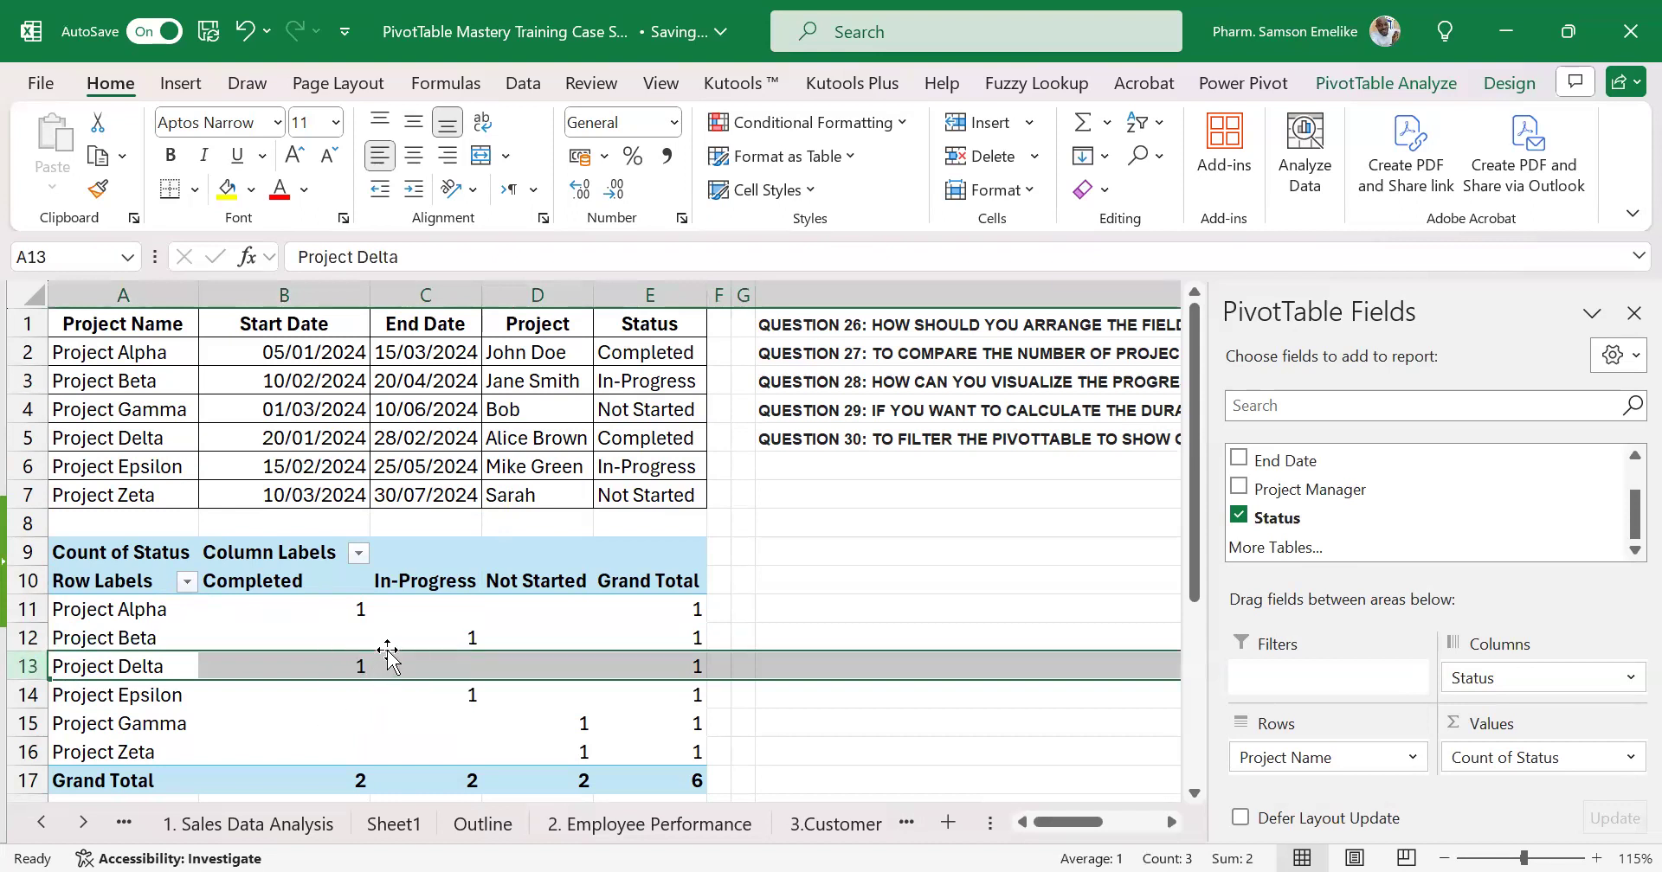
{"action": "mouse_move", "coordinate": [437, 631]}
{"action": "scroll", "coordinate": [514, 625], "scroll_direction": "down", "scroll_amount": 1}
{"action": "mouse_move", "coordinate": [526, 610]}
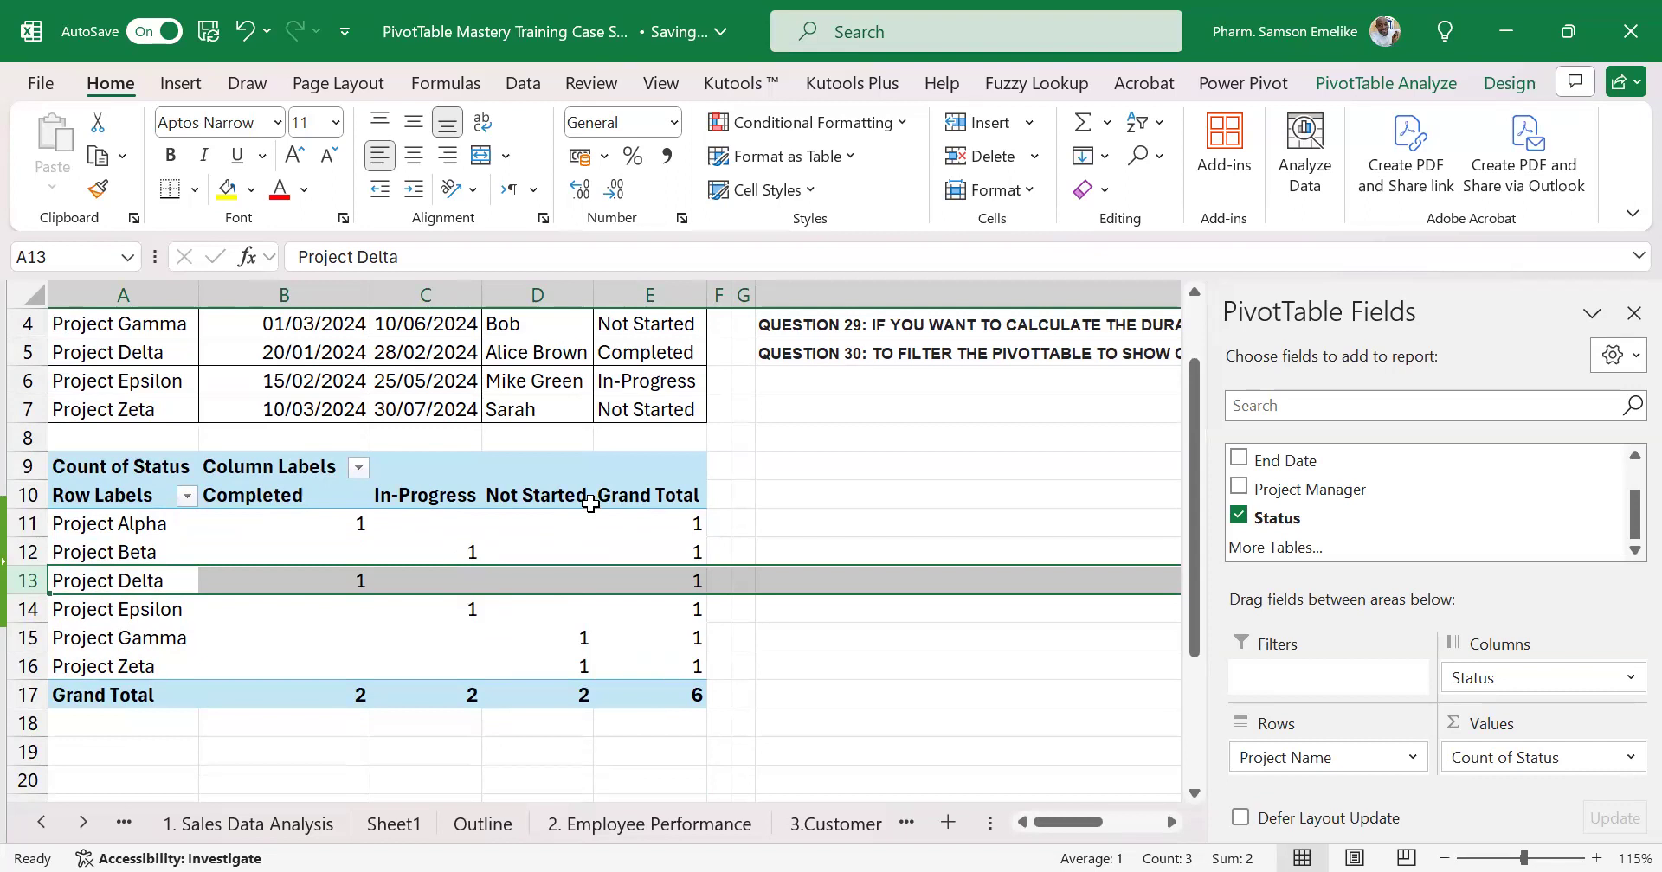
{"action": "left_click", "coordinate": [590, 505]}
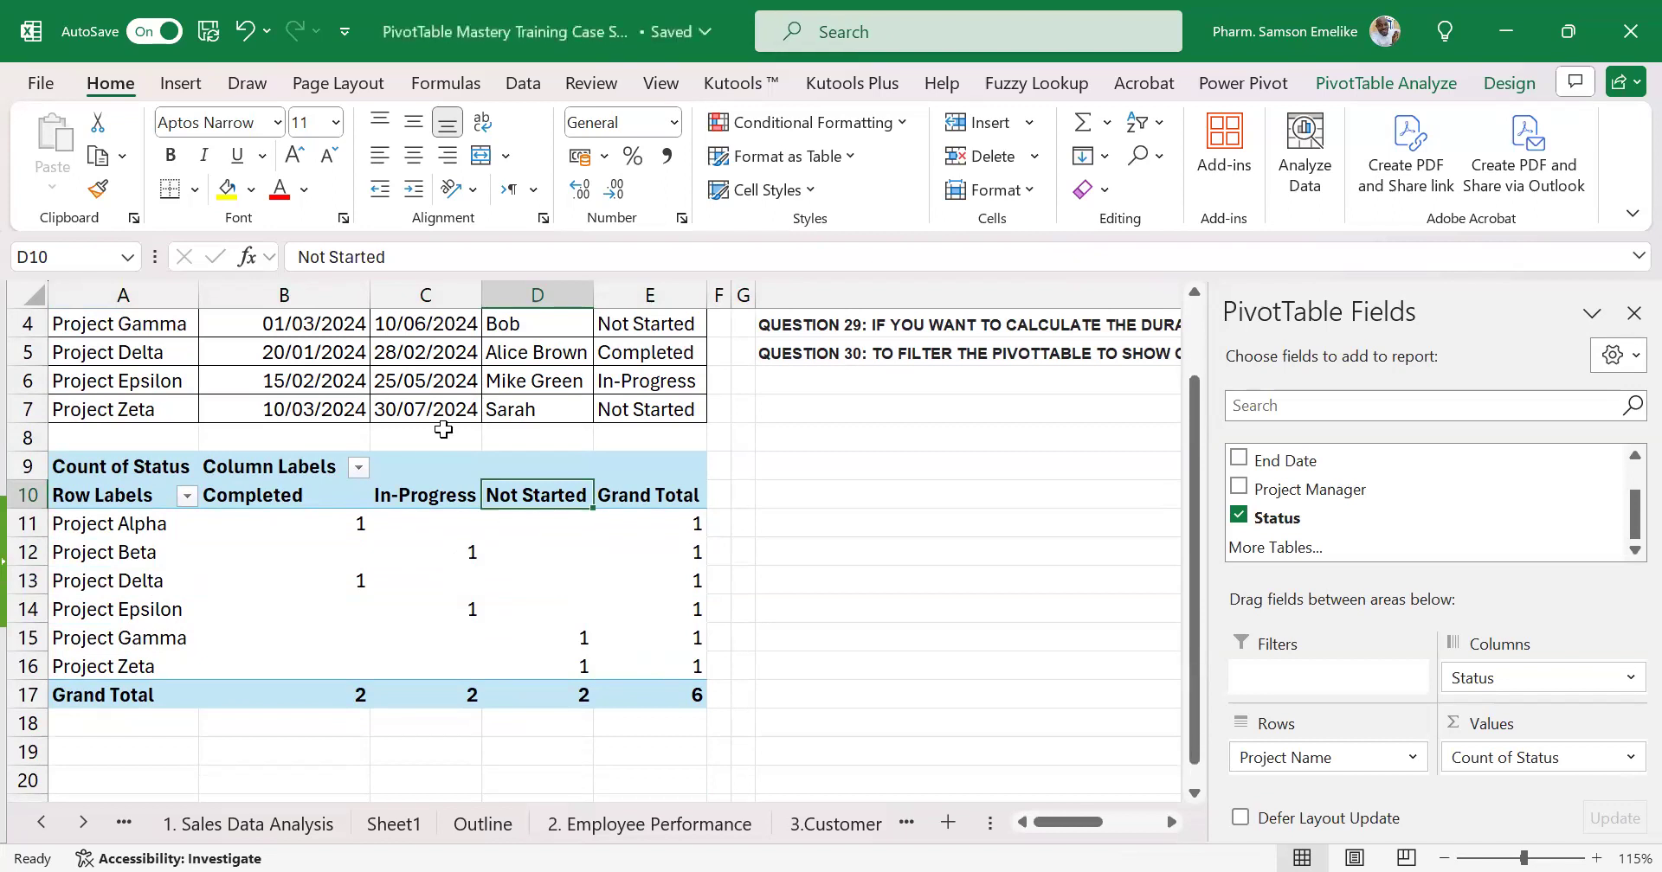
Change Project Alpha's status in cell E2 of the project table to In-Progress
{"action": "scroll", "coordinate": [443, 430], "scroll_direction": "up", "scroll_amount": 1}
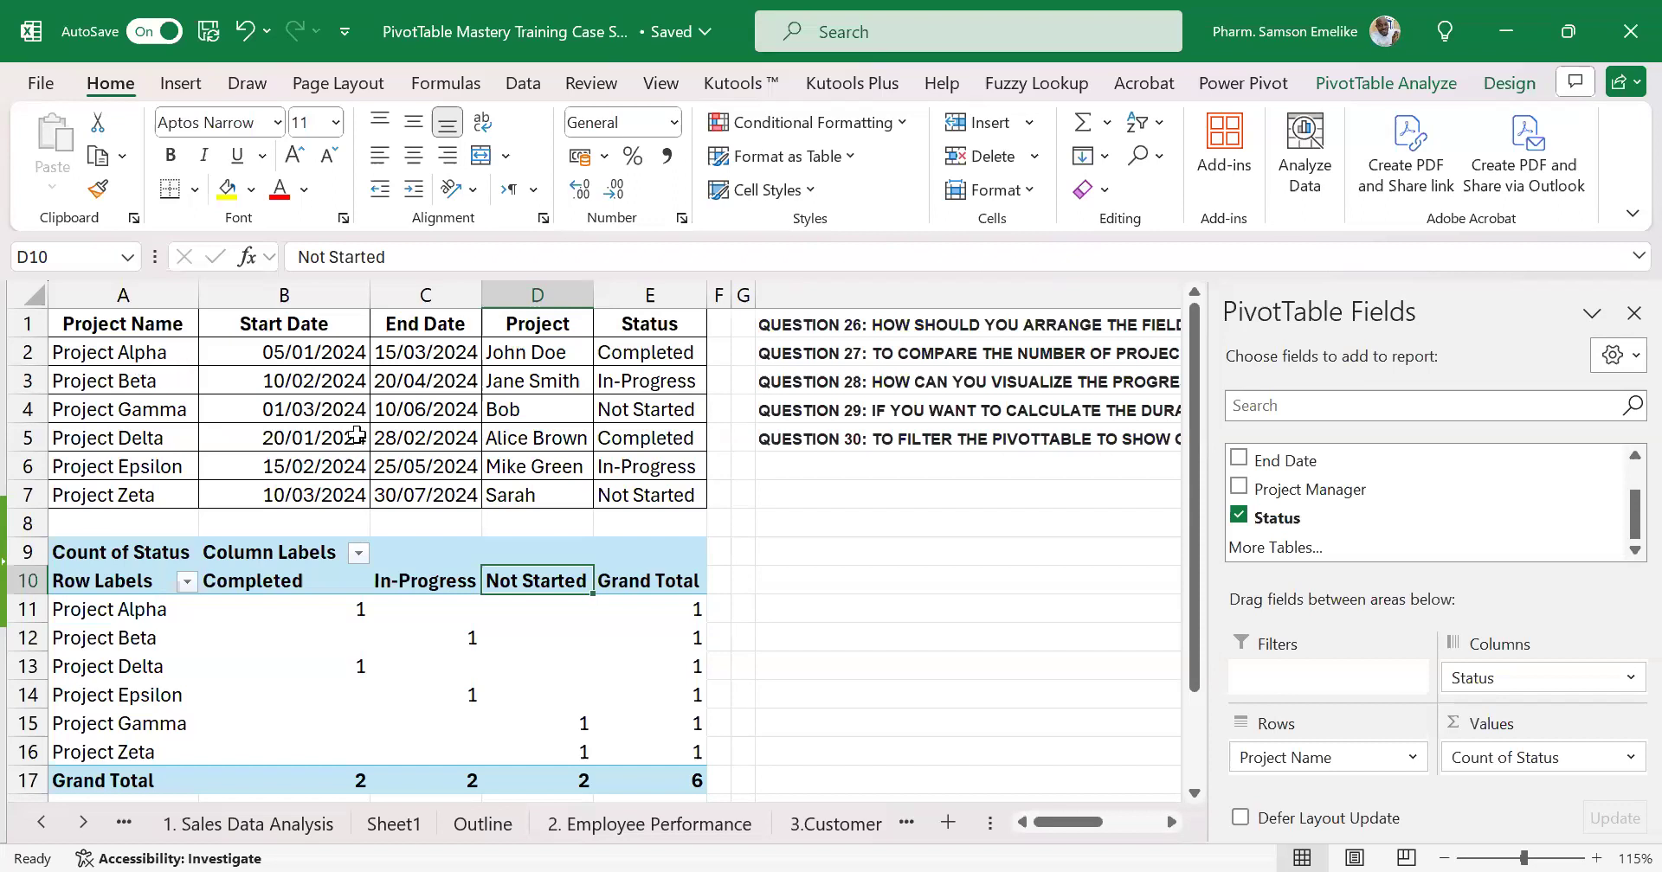
{"action": "left_click", "coordinate": [648, 351]}
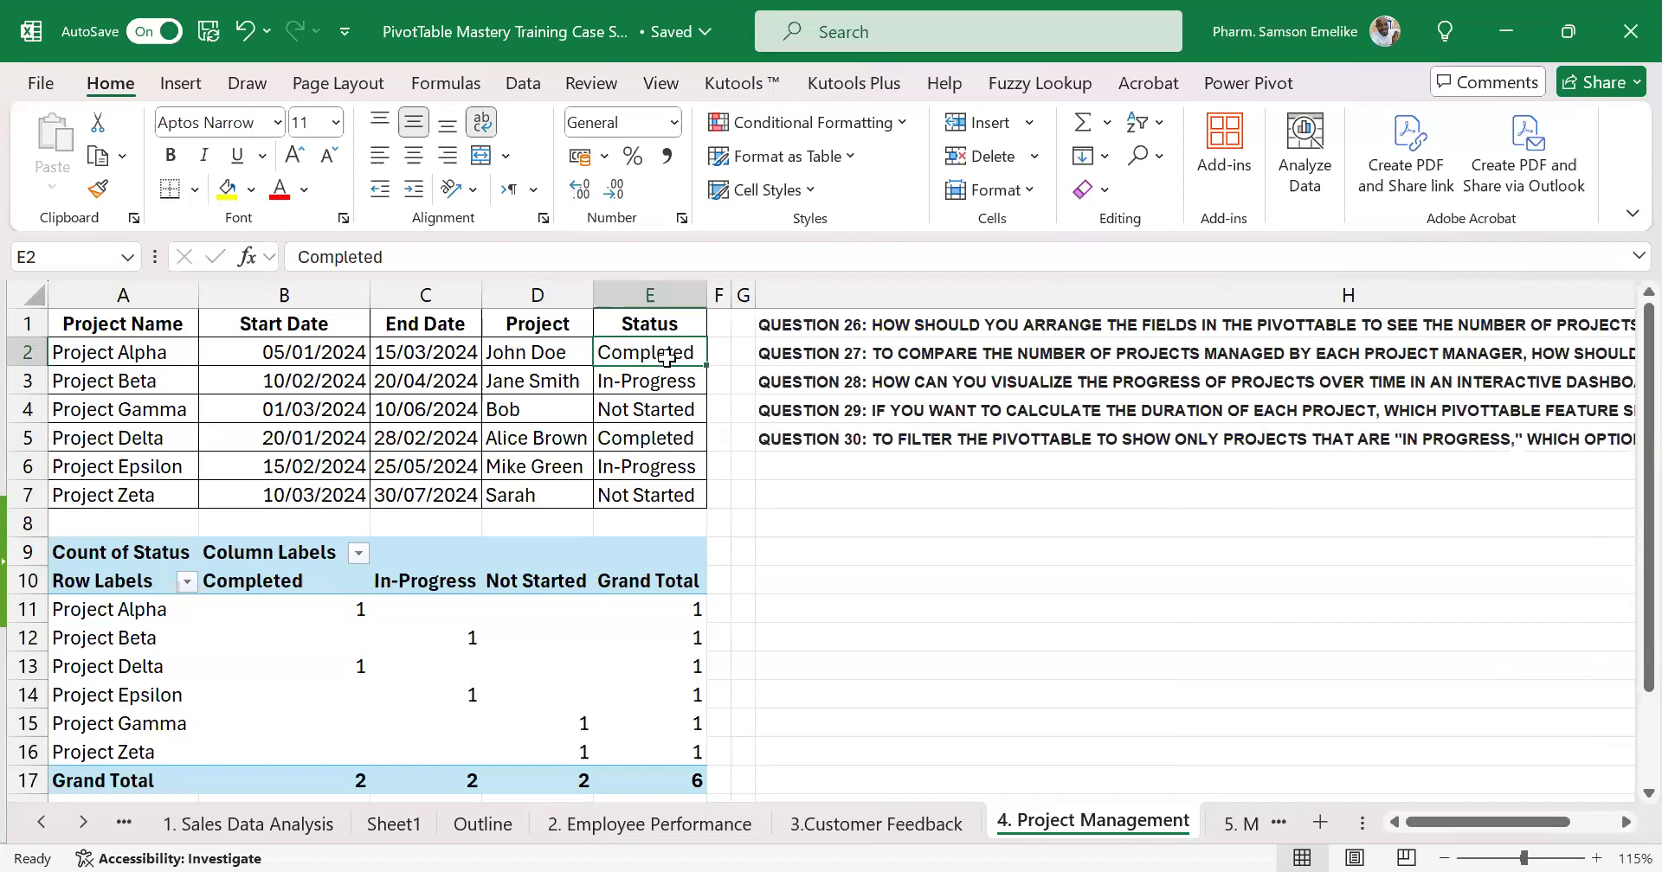
{"action": "type", "text": "In-Progress"}
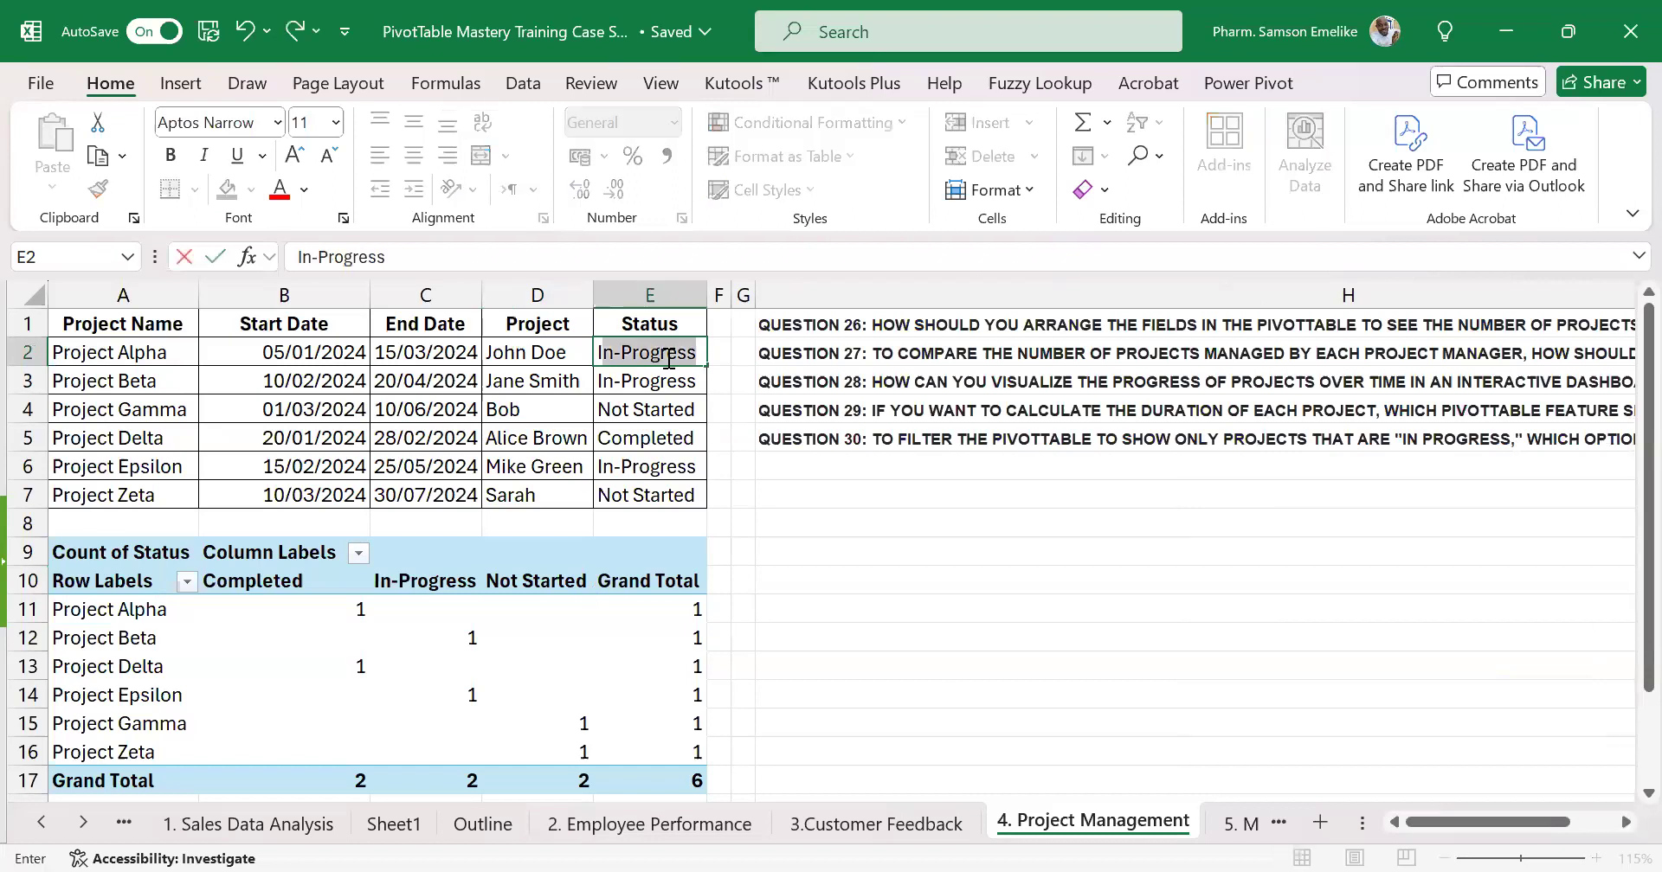
{"action": "key", "text": "Return"}
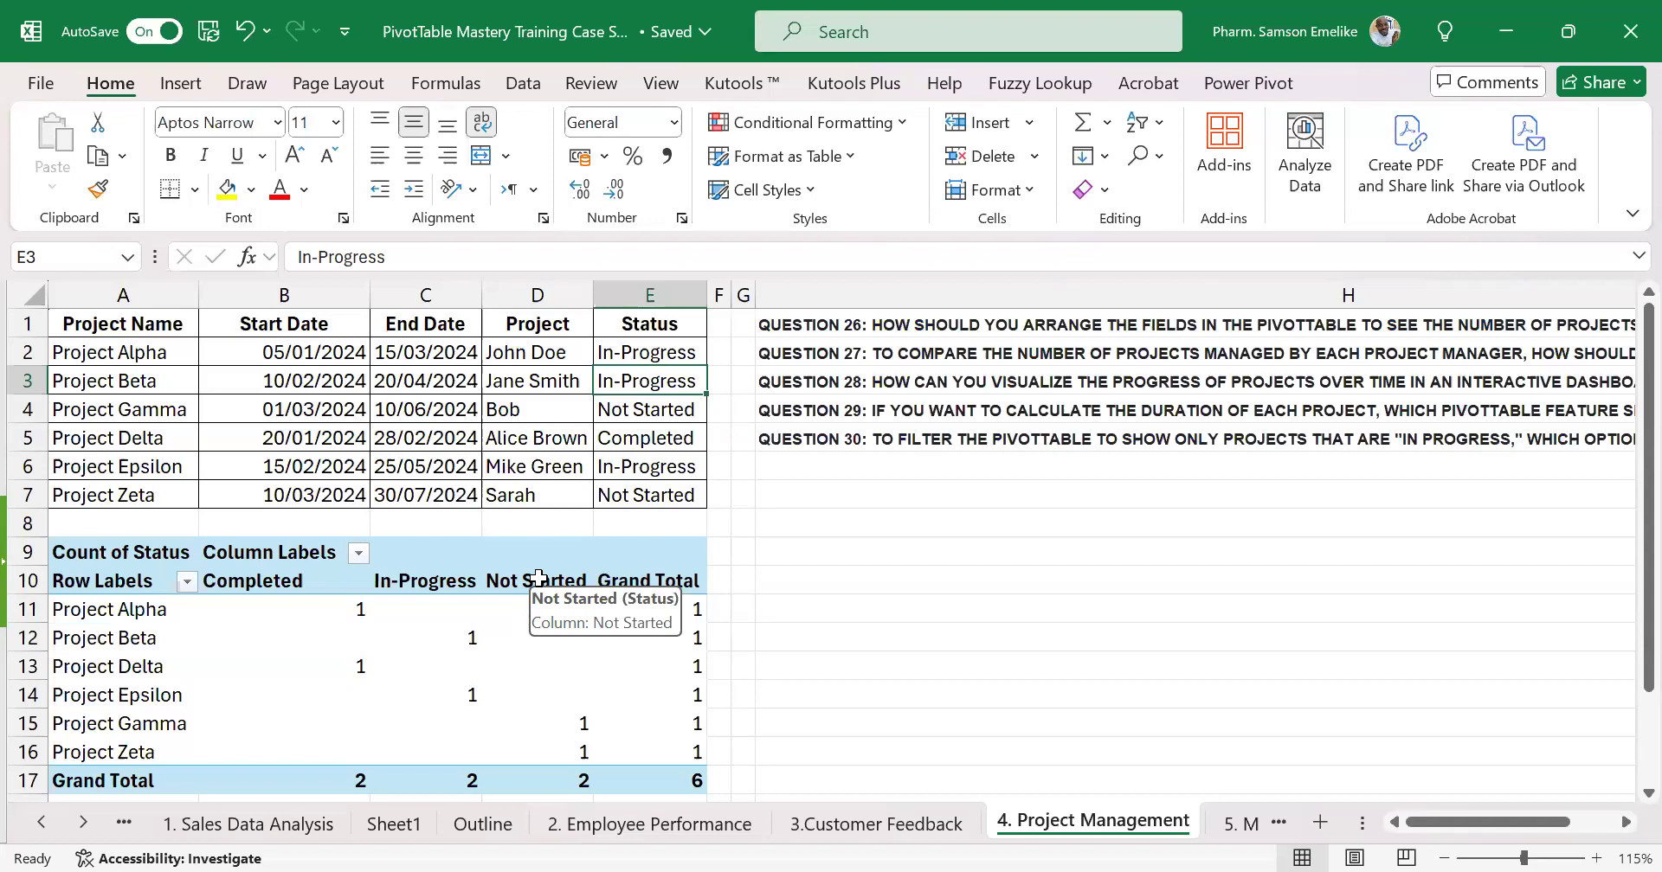
Refresh the PivotTable with the changed source status and check Project Alpha's count under In-Progress
{"action": "left_click", "coordinate": [362, 610]}
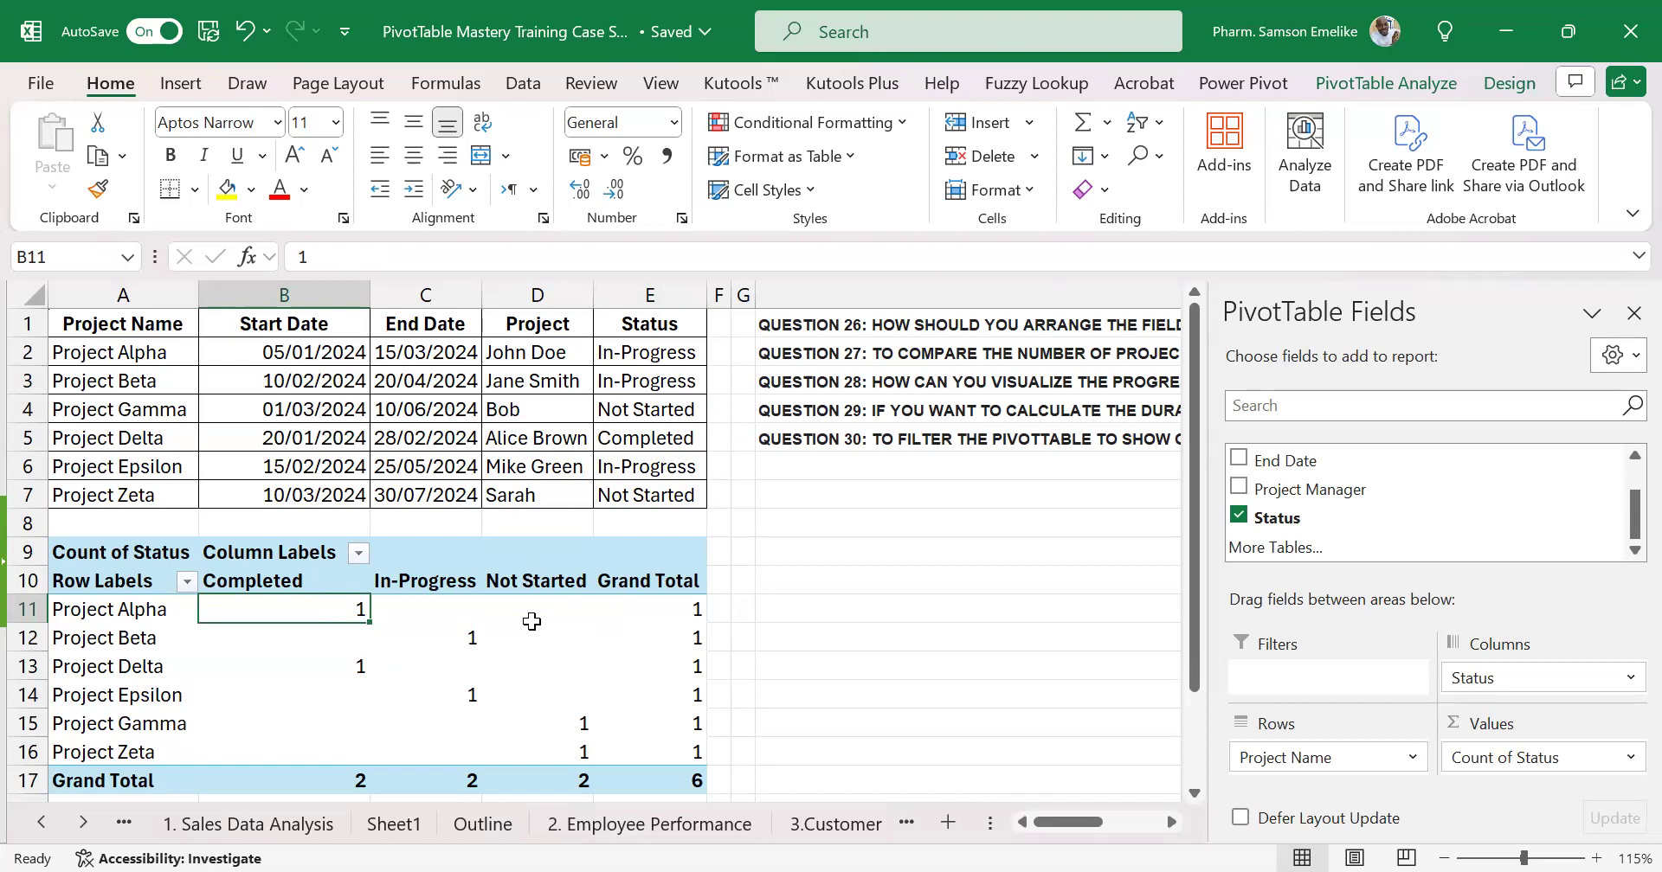
{"action": "mouse_move", "coordinate": [604, 663]}
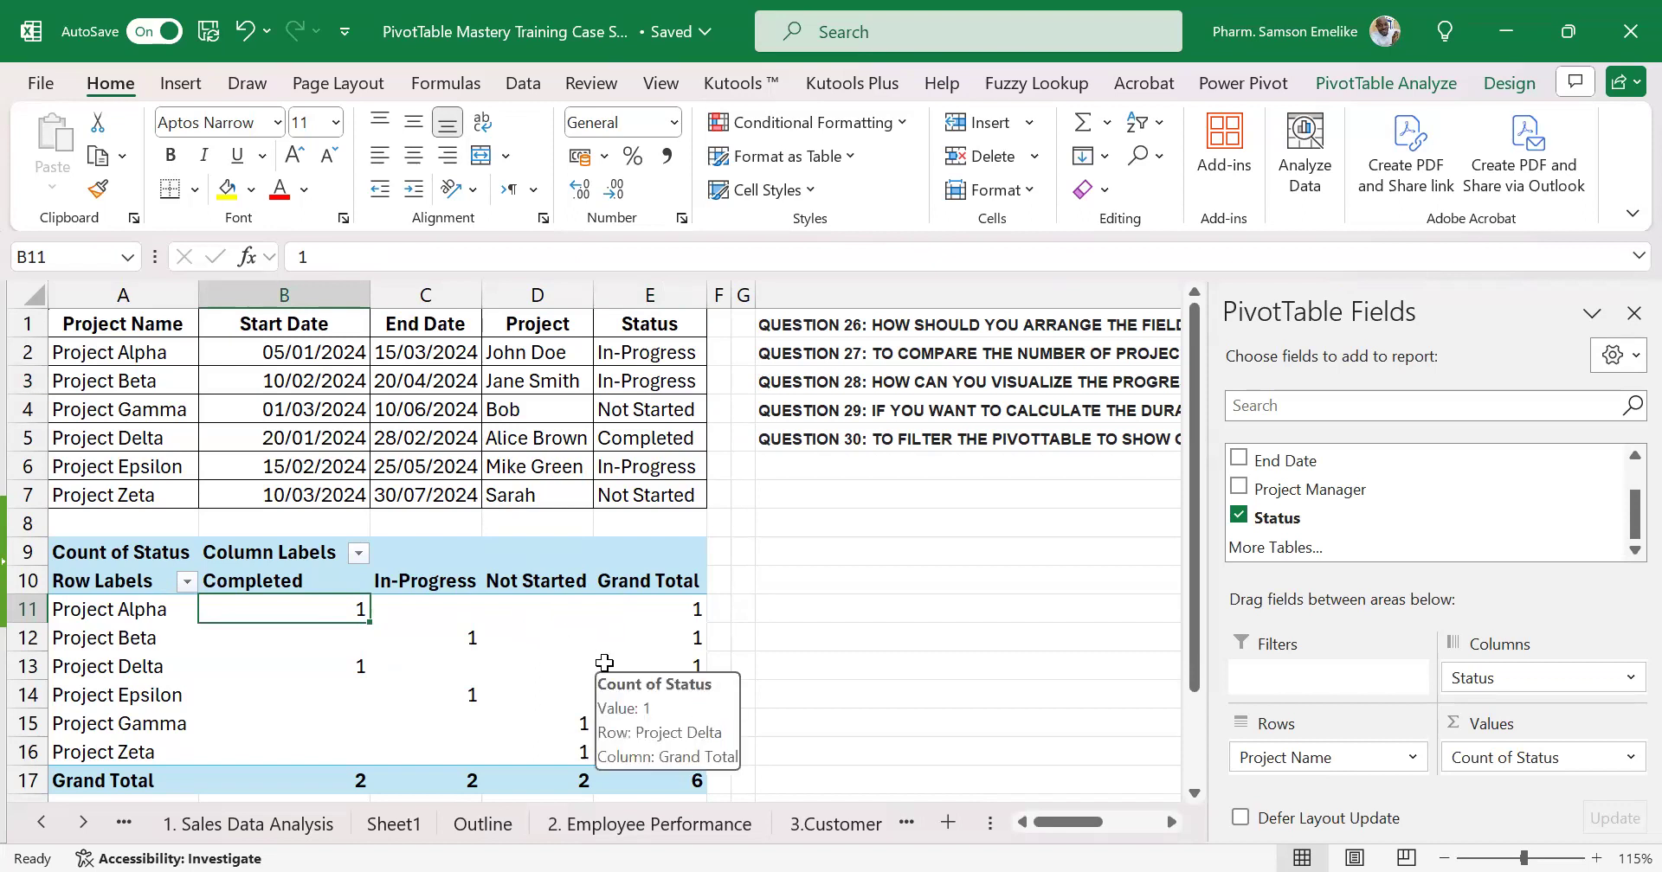
{"action": "left_click", "coordinate": [1379, 84]}
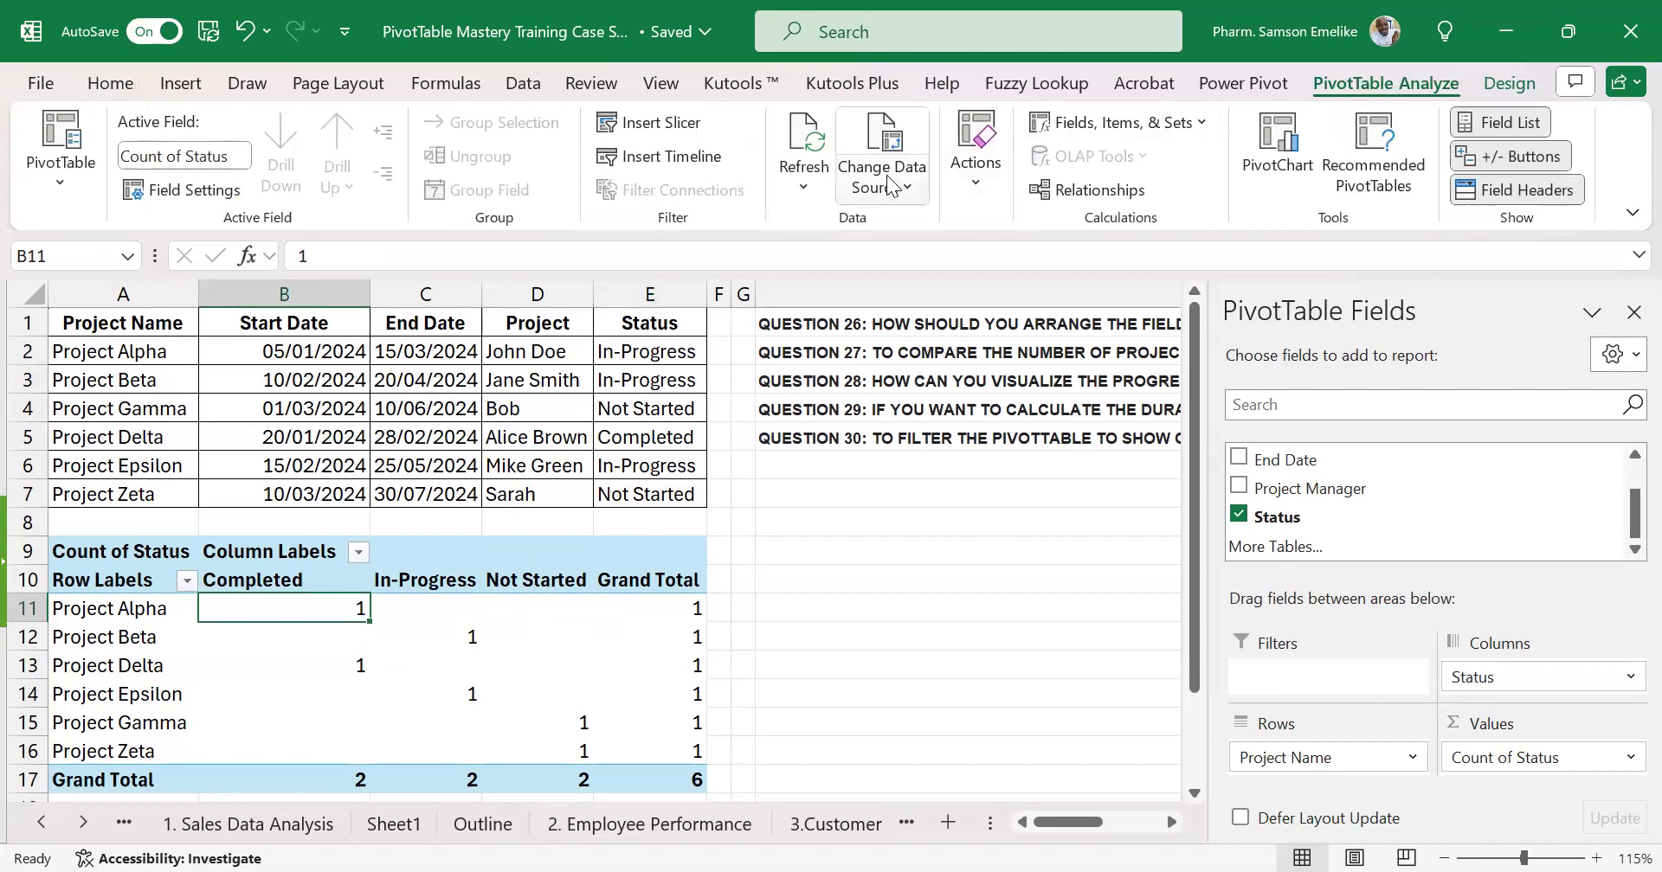
{"action": "left_click", "coordinate": [803, 149]}
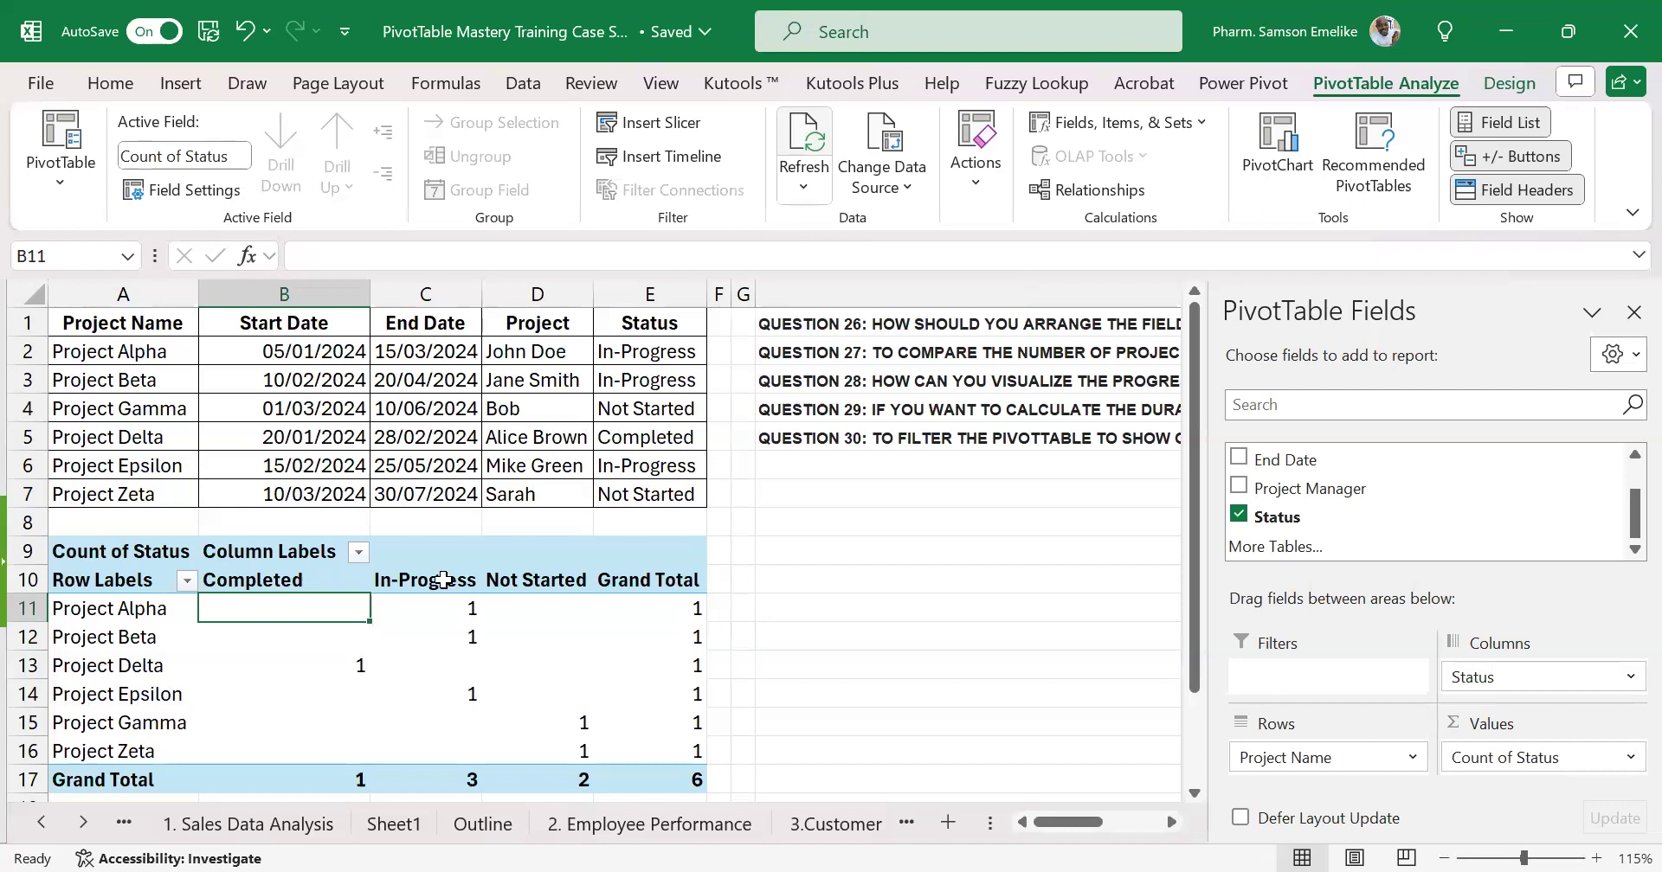
{"action": "left_click", "coordinate": [121, 610]}
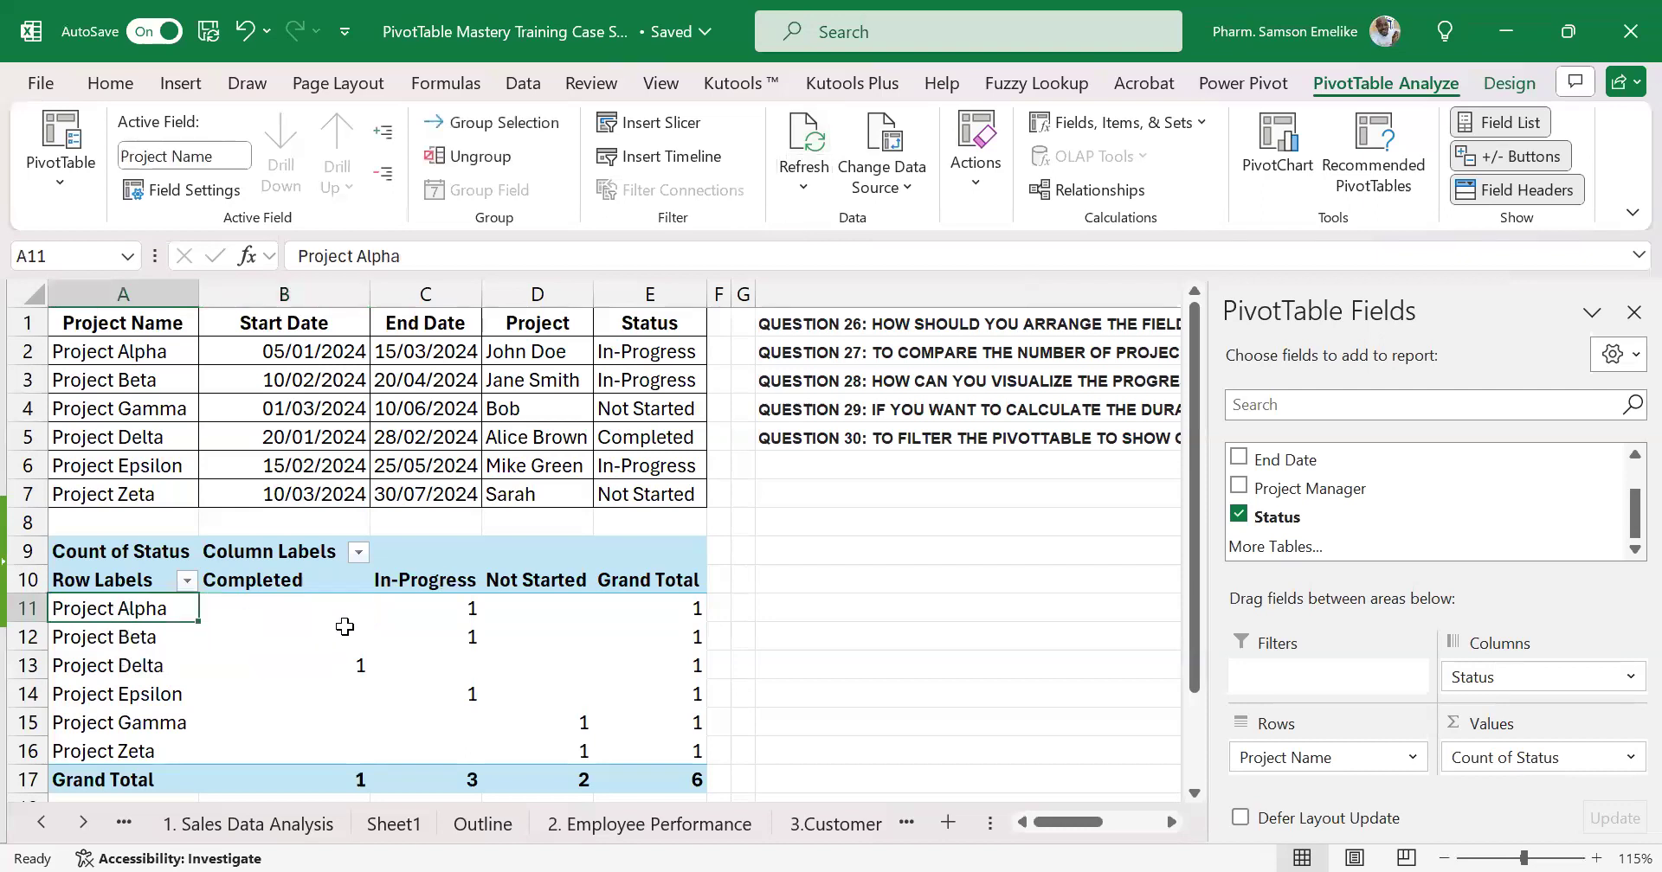
{"action": "left_click", "coordinate": [451, 610]}
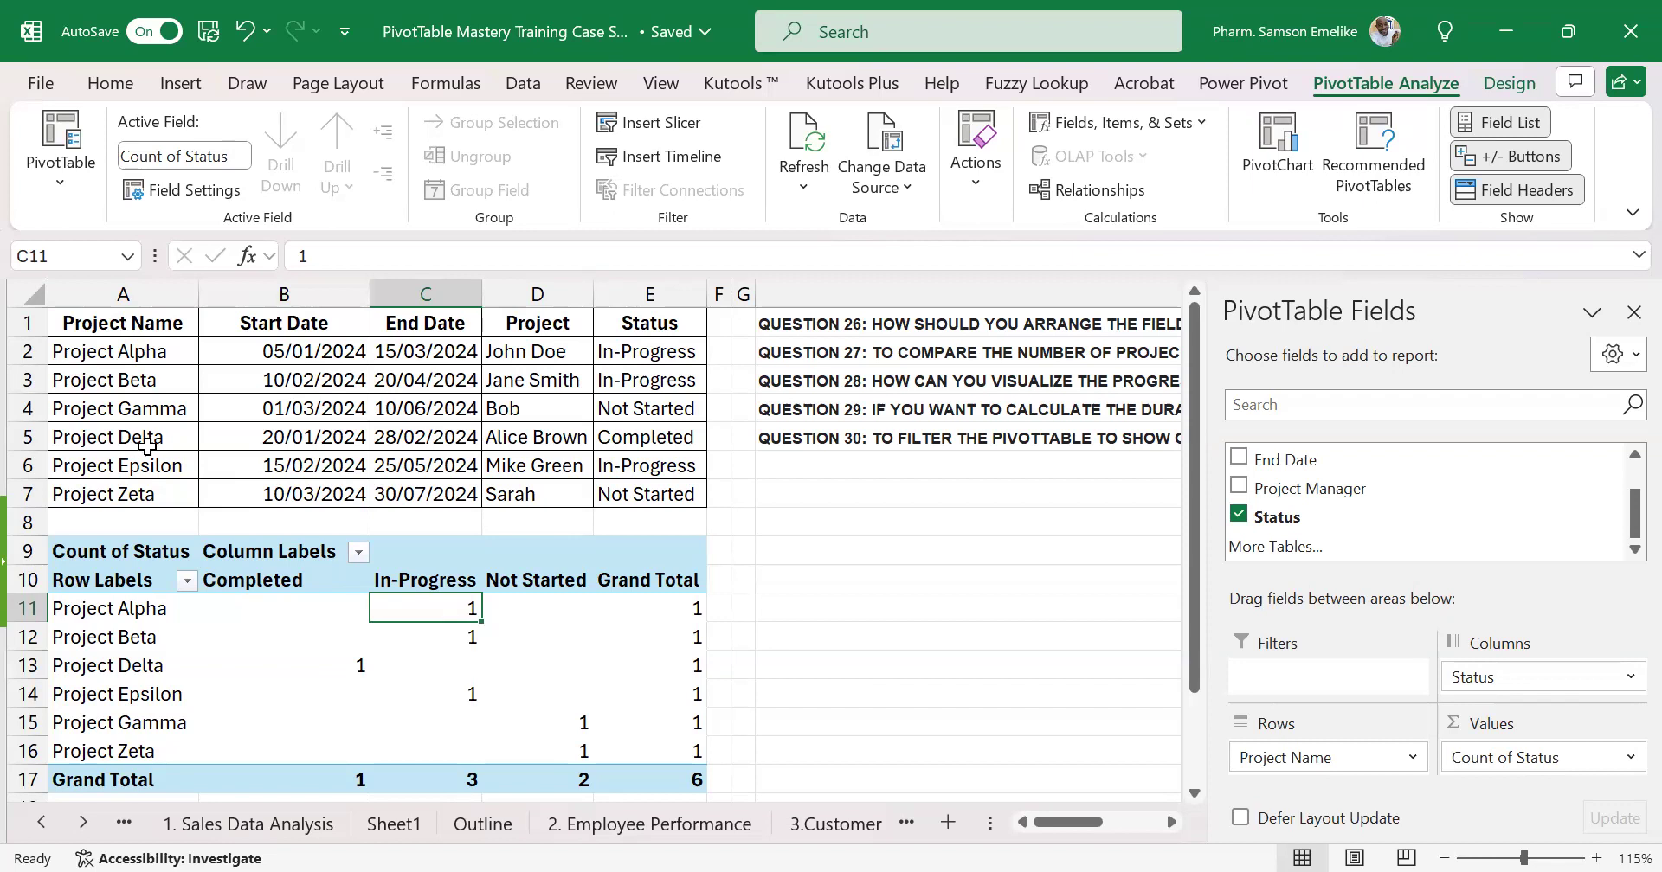
Rename Project Zeta in cell A7 of the source table to Project Zion
{"action": "double_click", "coordinate": [178, 498]}
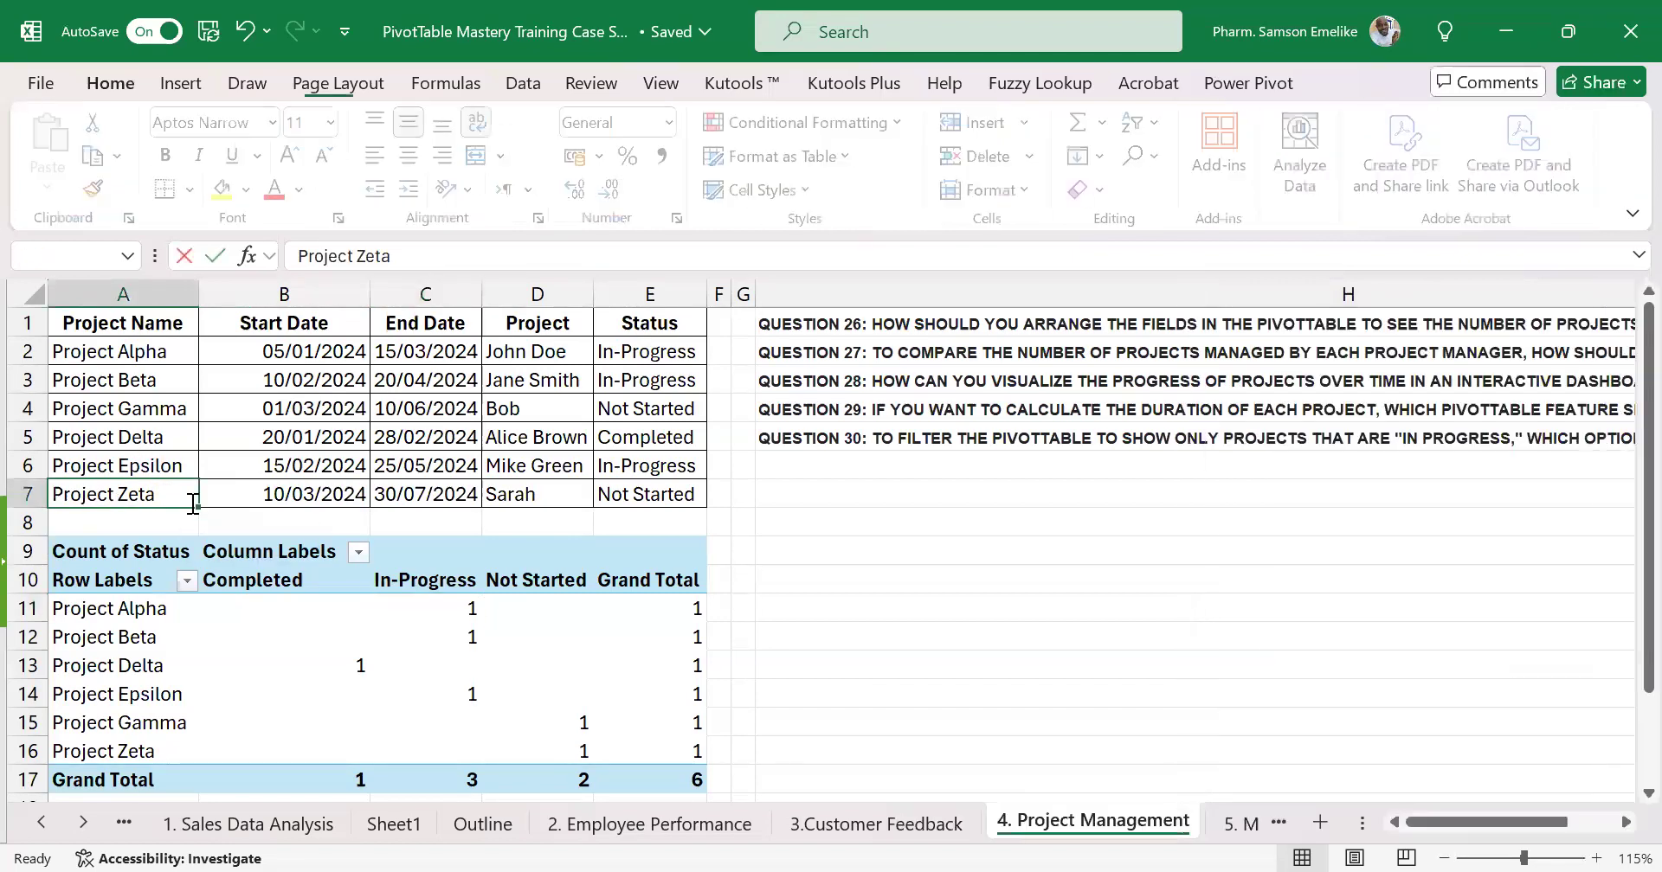
{"action": "key", "text": "BackSpace"}
{"action": "key", "text": "BackSpace"}
{"action": "type", "text": "ion"}
{"action": "key", "text": "Return"}
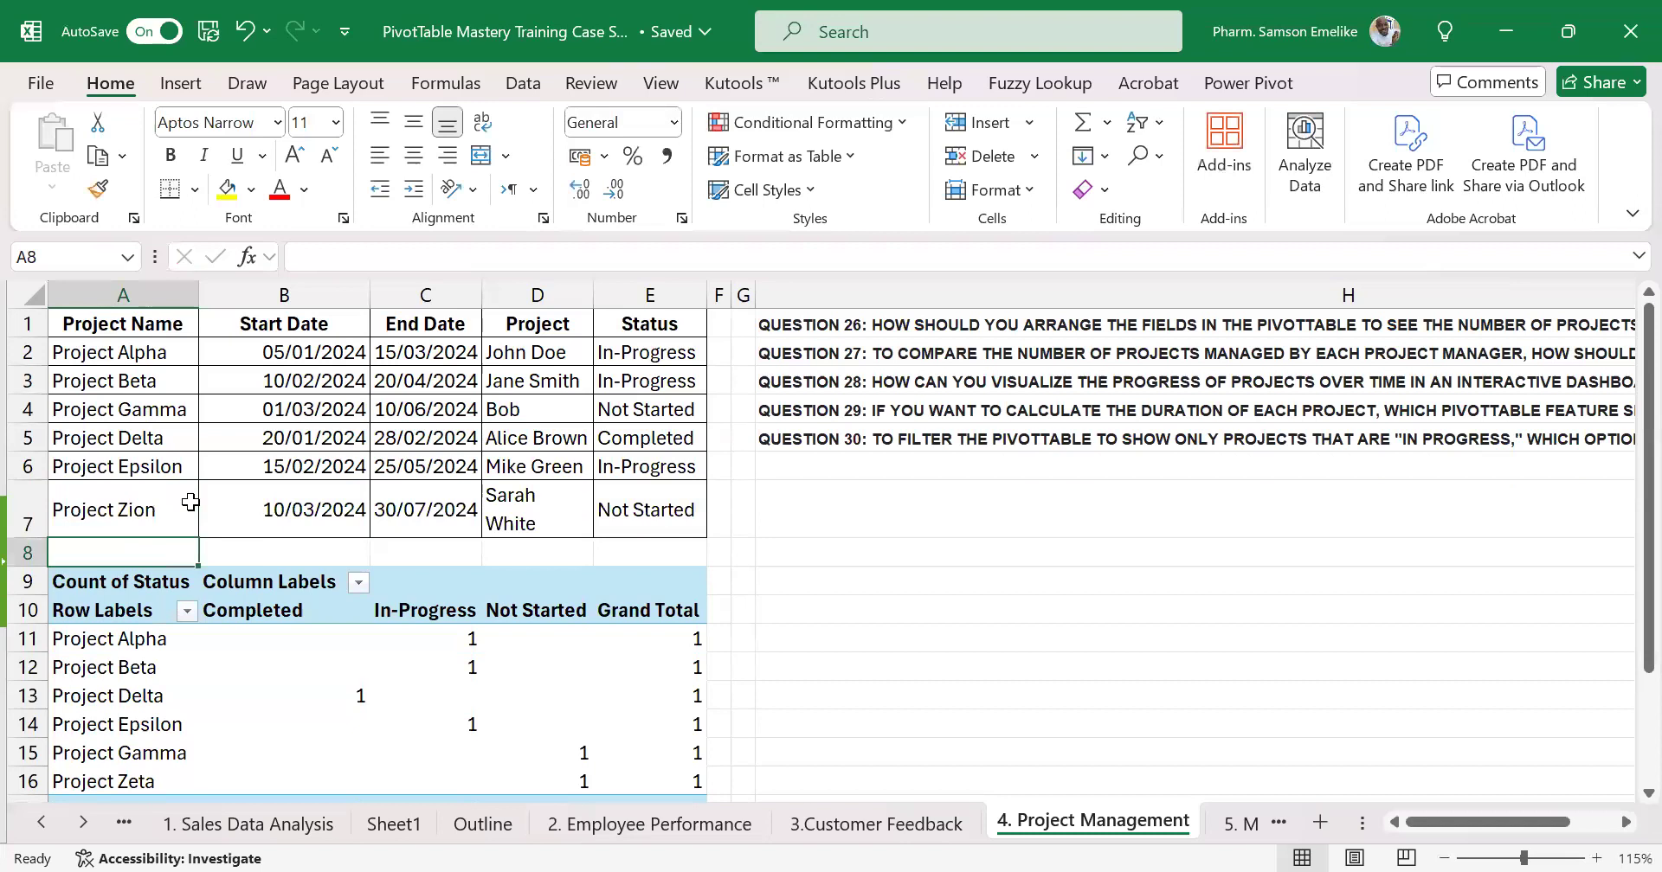
Refresh the PivotTable again and check the renamed project's row label in cell A16
{"action": "left_click", "coordinate": [464, 659]}
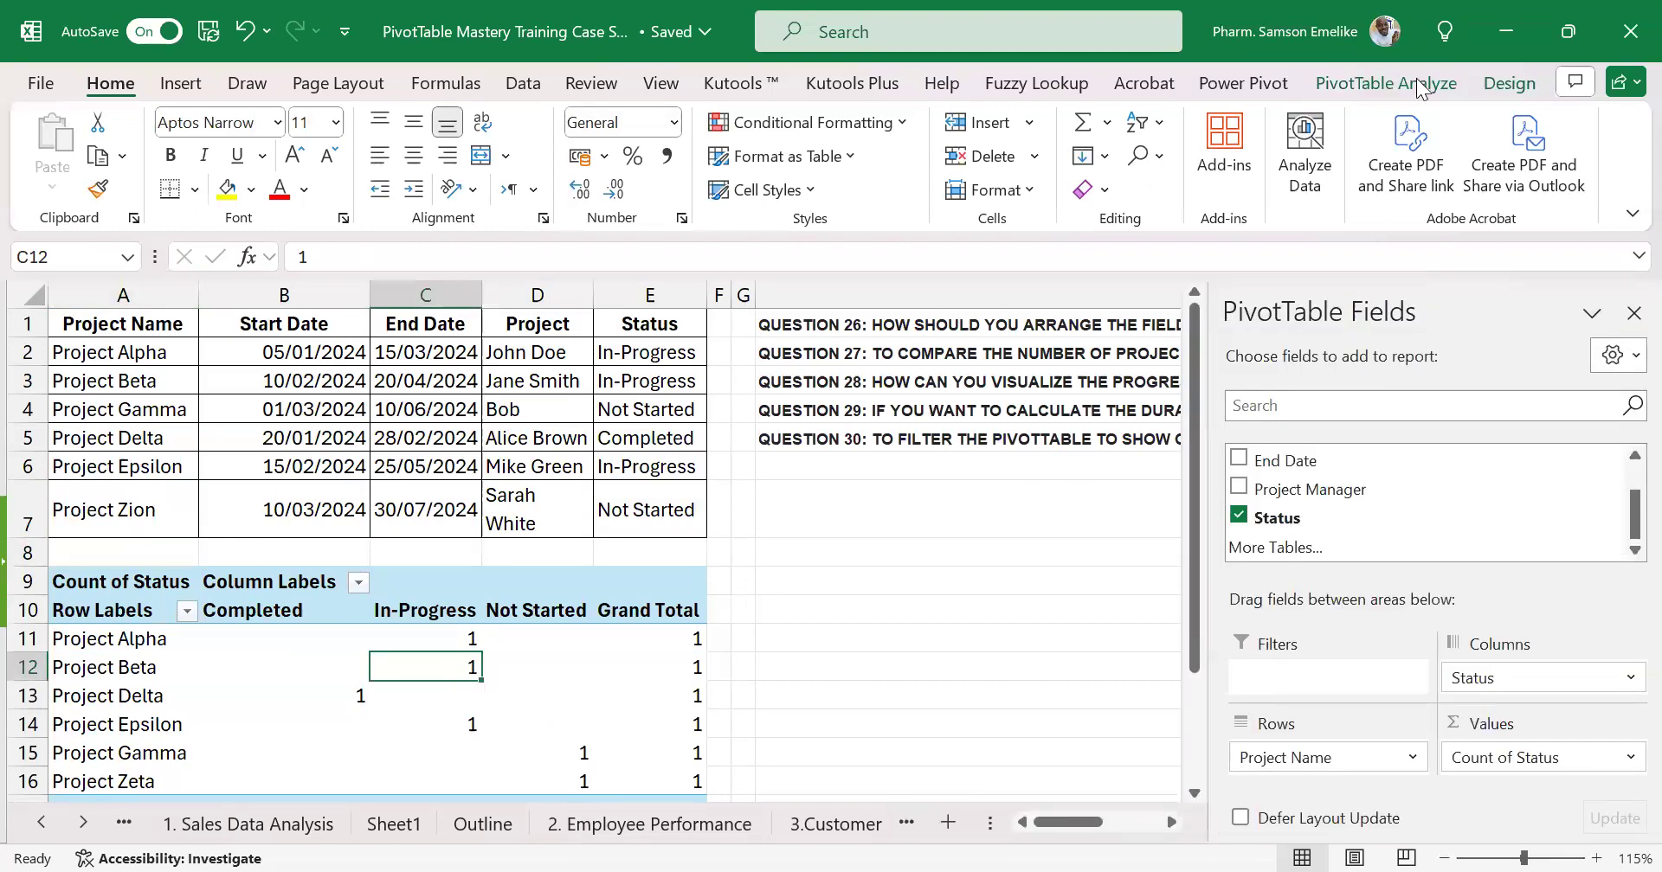
{"action": "left_click", "coordinate": [1410, 92]}
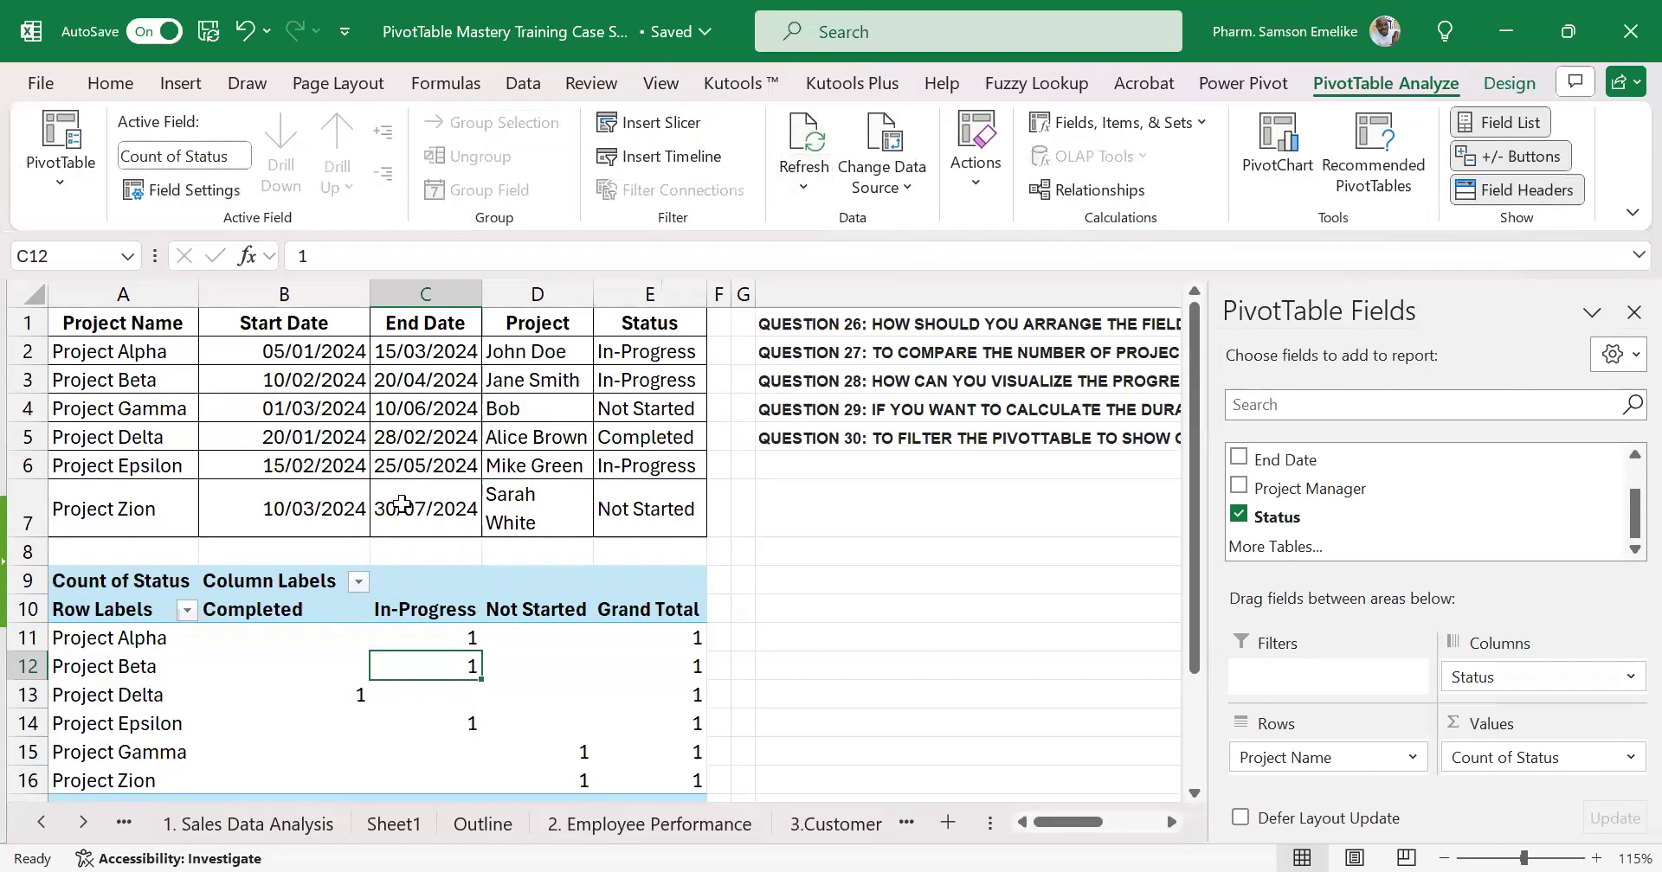
{"action": "left_click", "coordinate": [128, 780]}
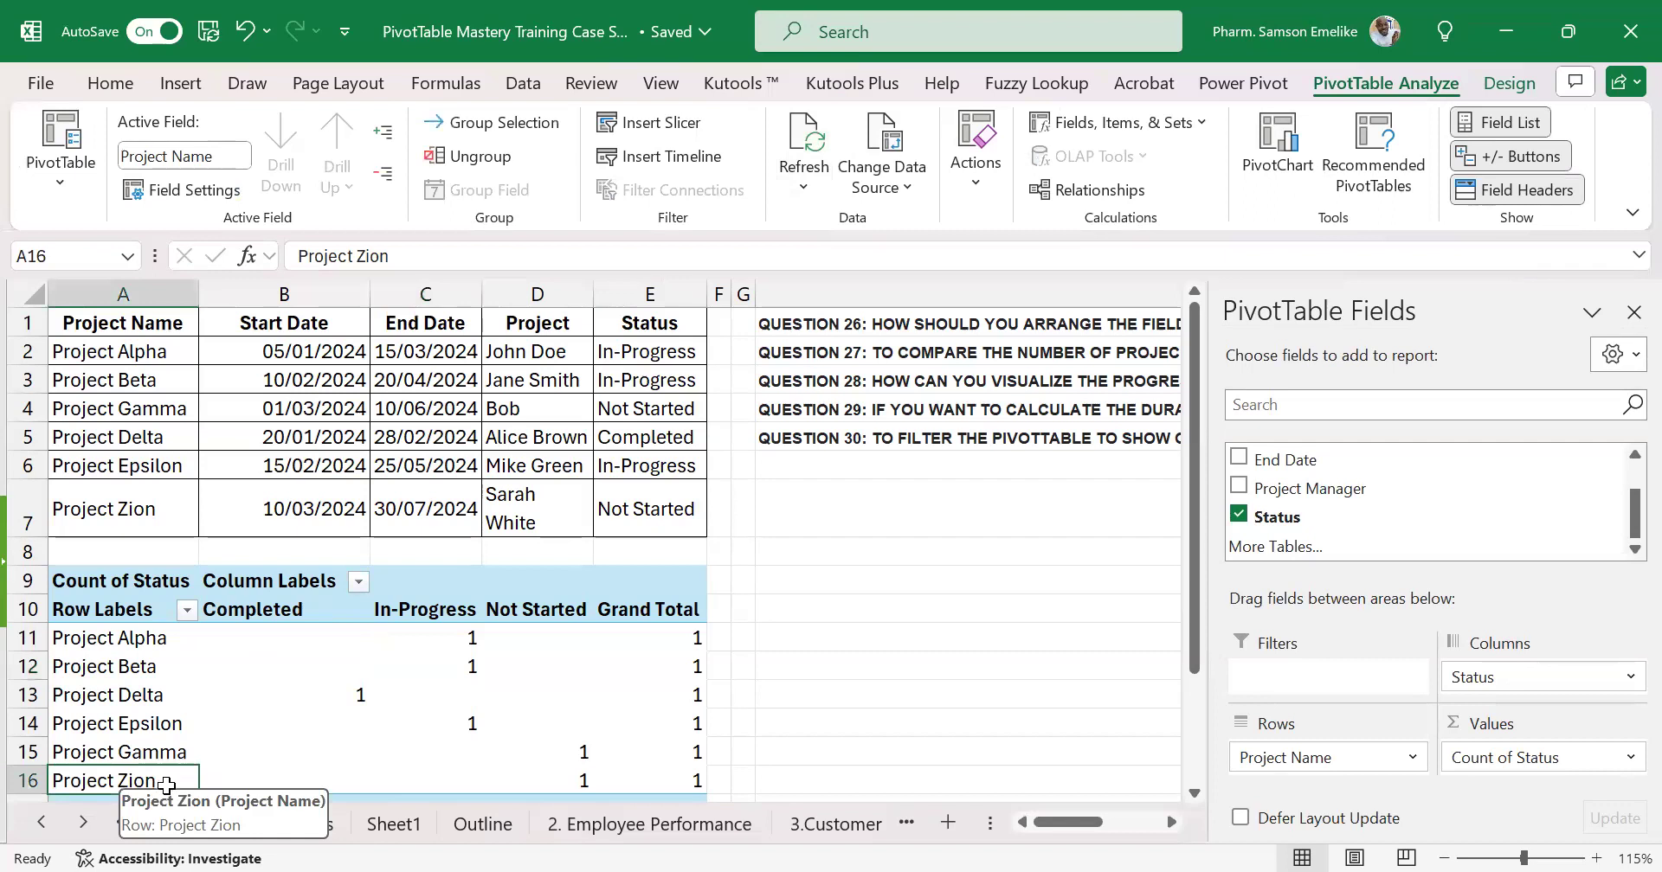
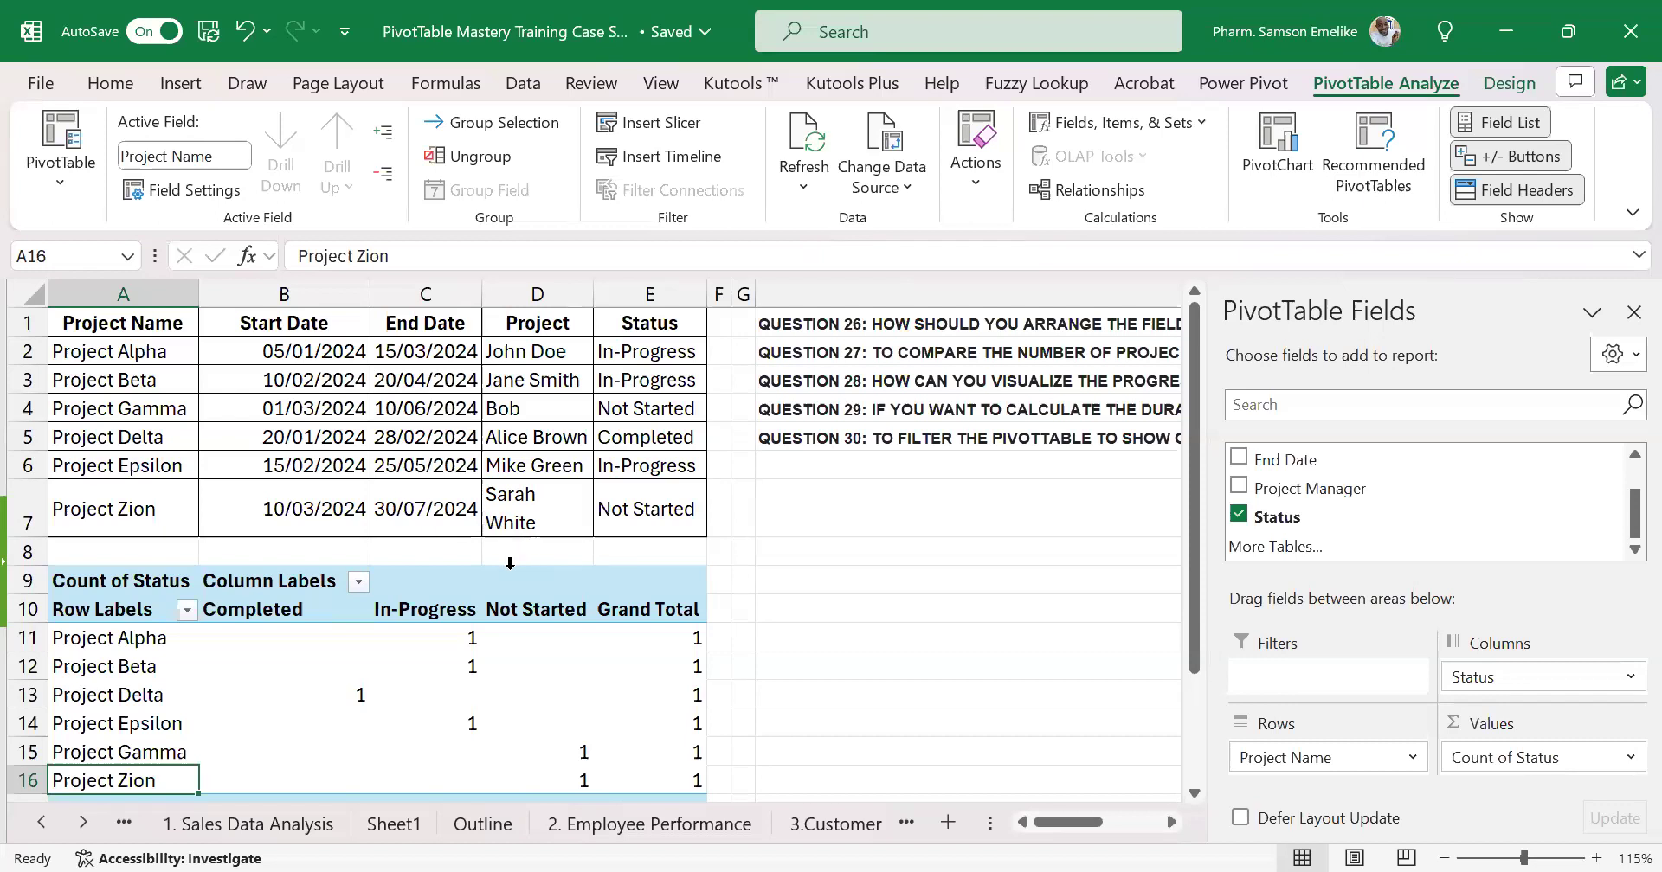
Try to move the entire PivotTable down so that it starts at cell A20
{"action": "scroll", "coordinate": [196, 579], "scroll_direction": "down", "scroll_amount": 1}
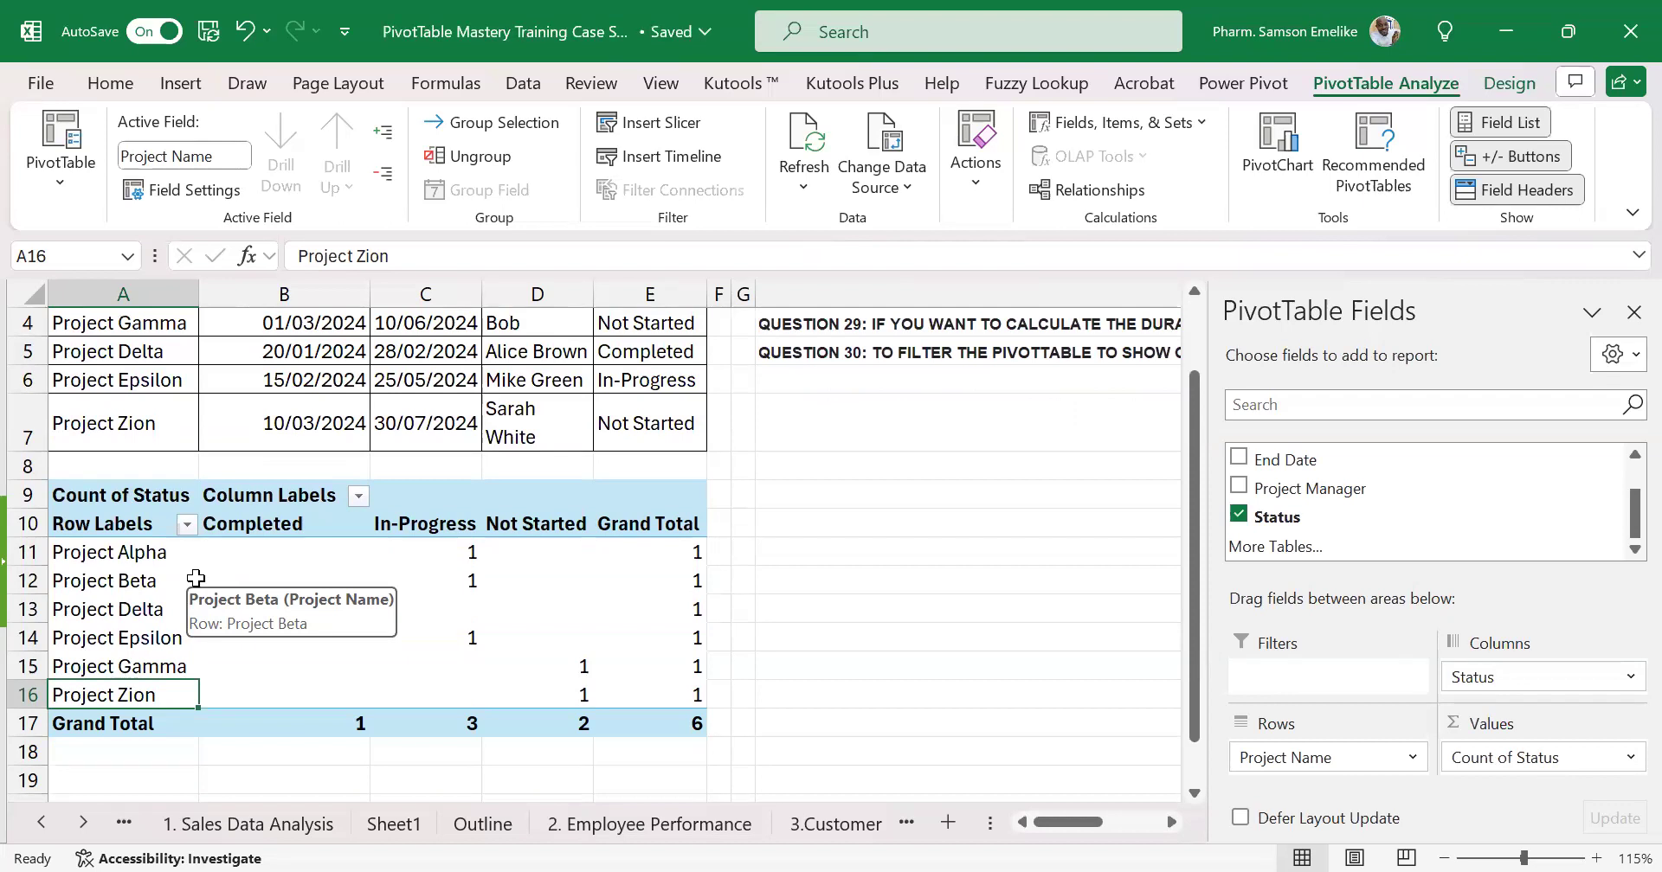
{"action": "left_click", "coordinate": [76, 492]}
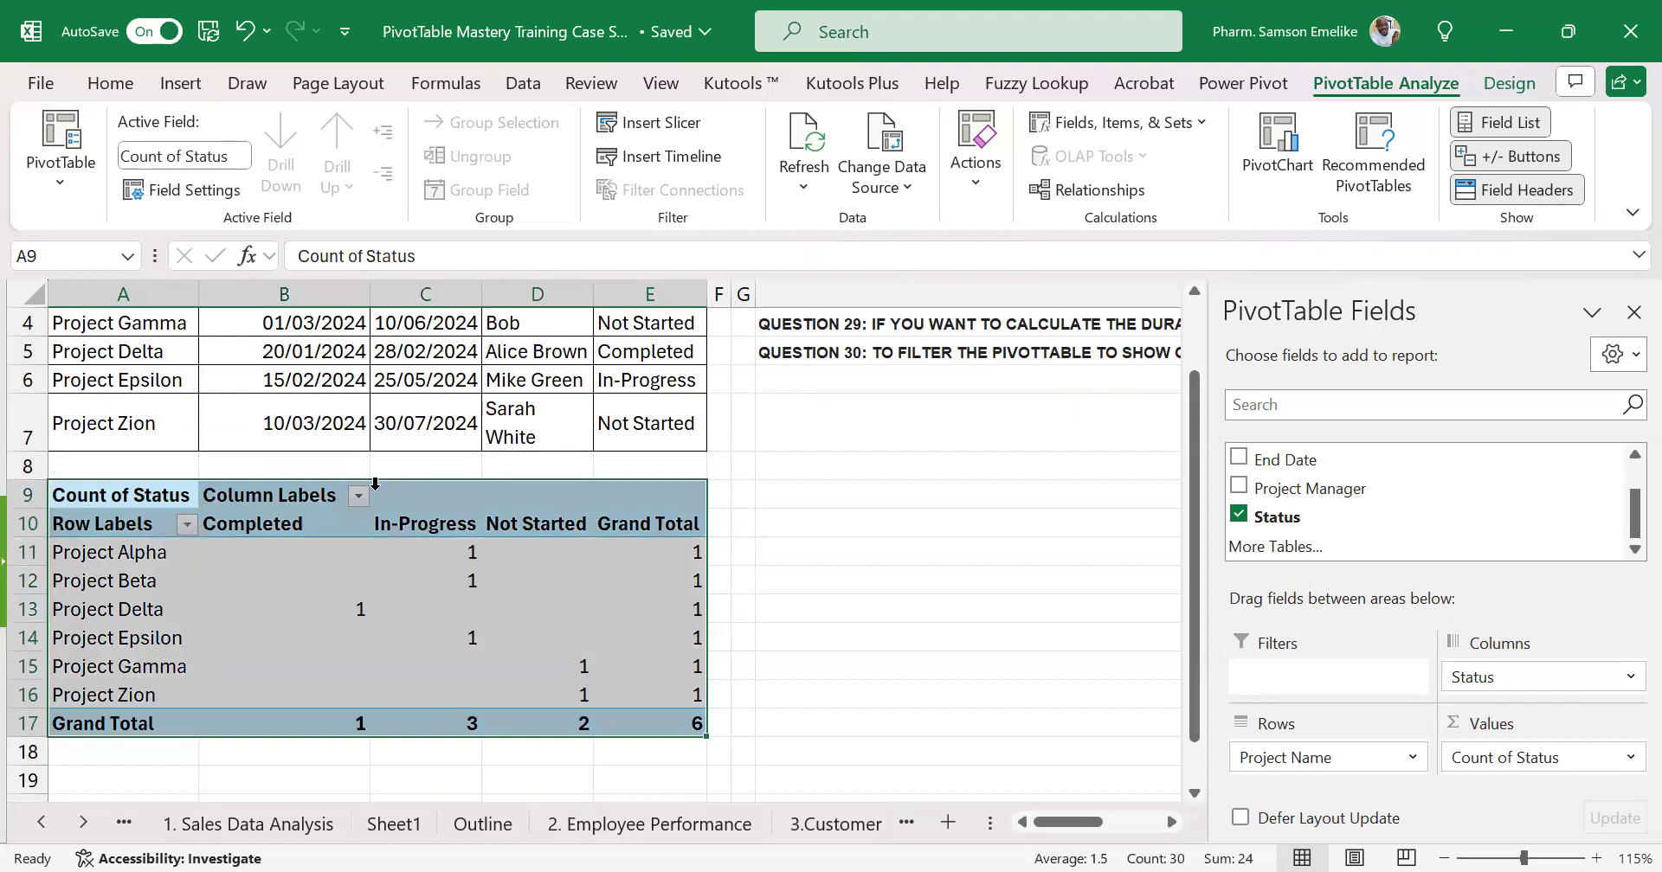
{"action": "left_click", "coordinate": [508, 487]}
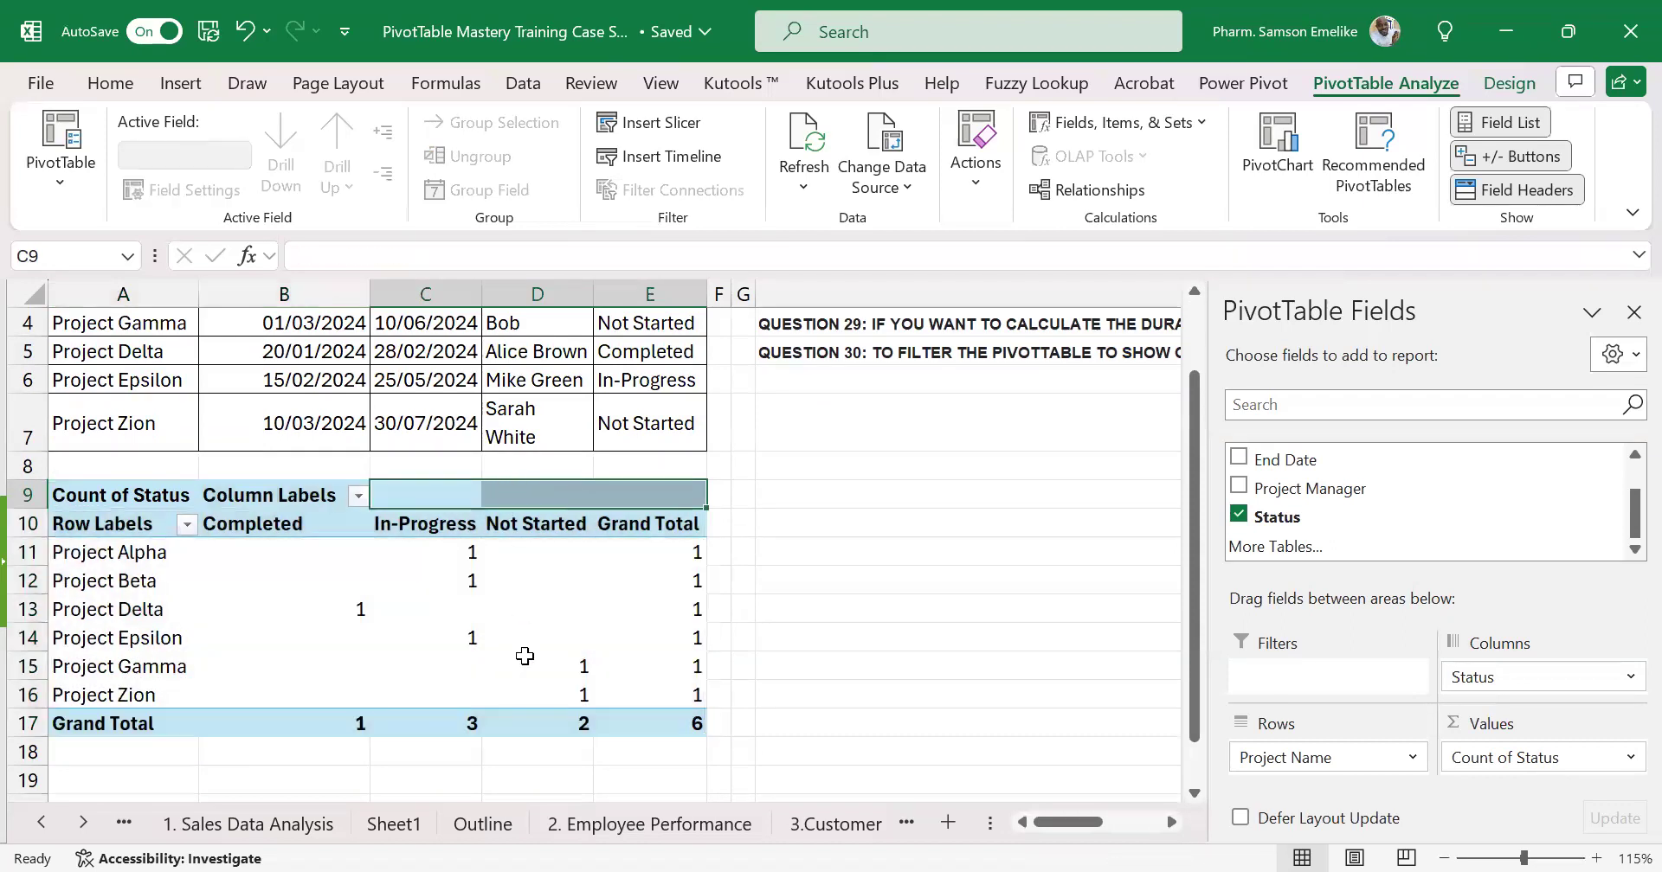
{"action": "left_click", "coordinate": [523, 478]}
{"action": "scroll", "coordinate": [523, 482], "scroll_direction": "down", "scroll_amount": 3}
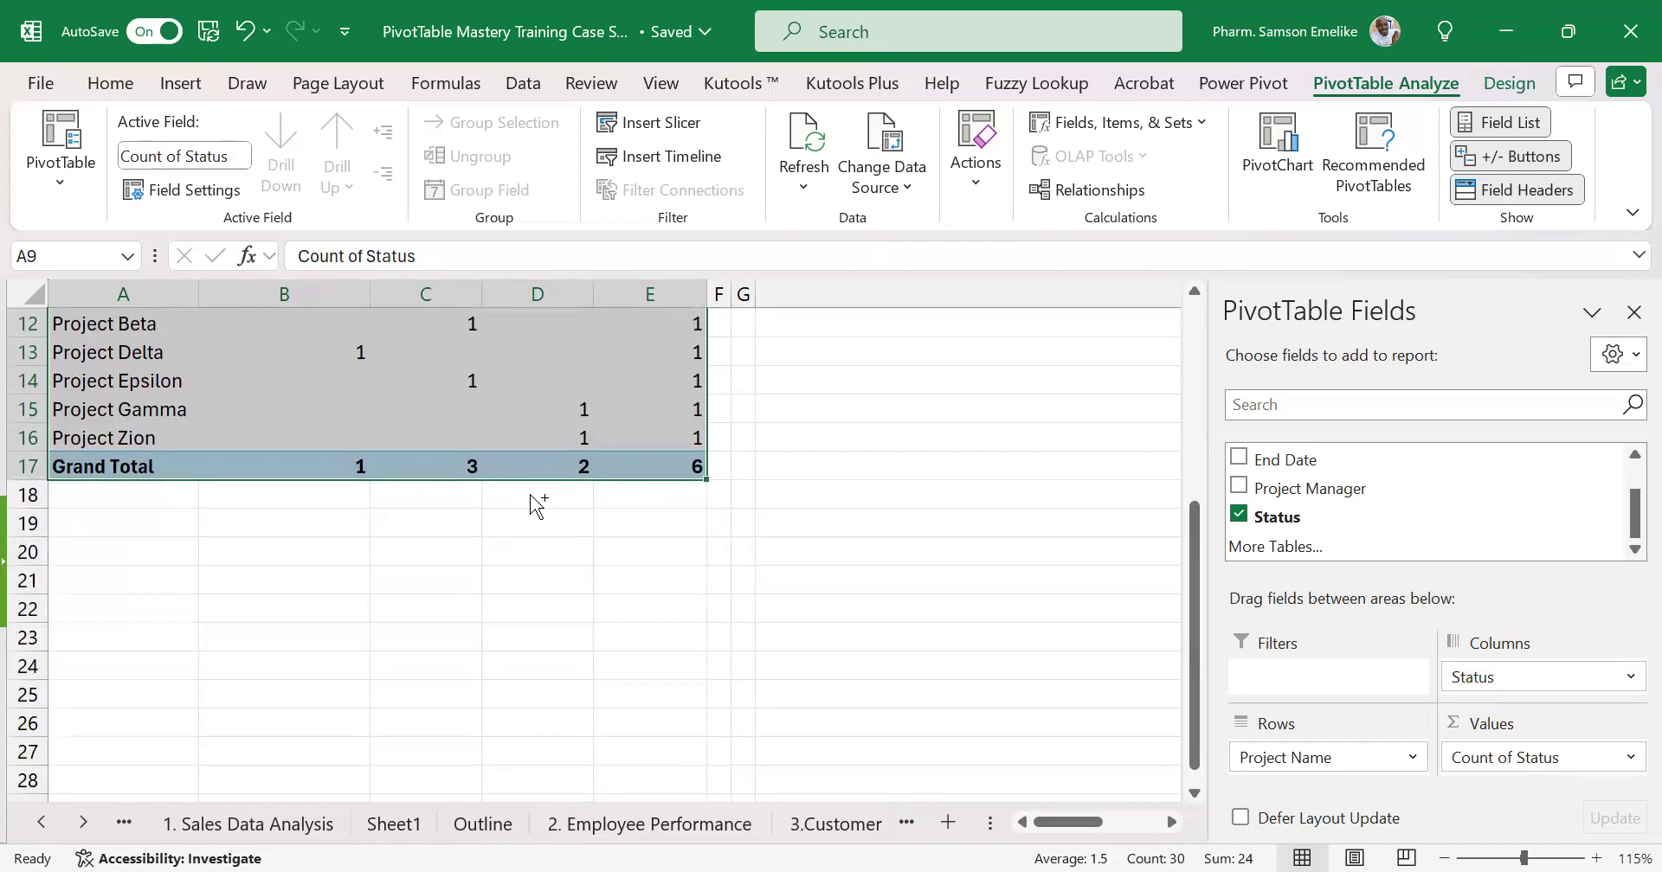
{"action": "left_click_drag", "start_coordinate": [485, 481], "coordinate": [511, 518]}
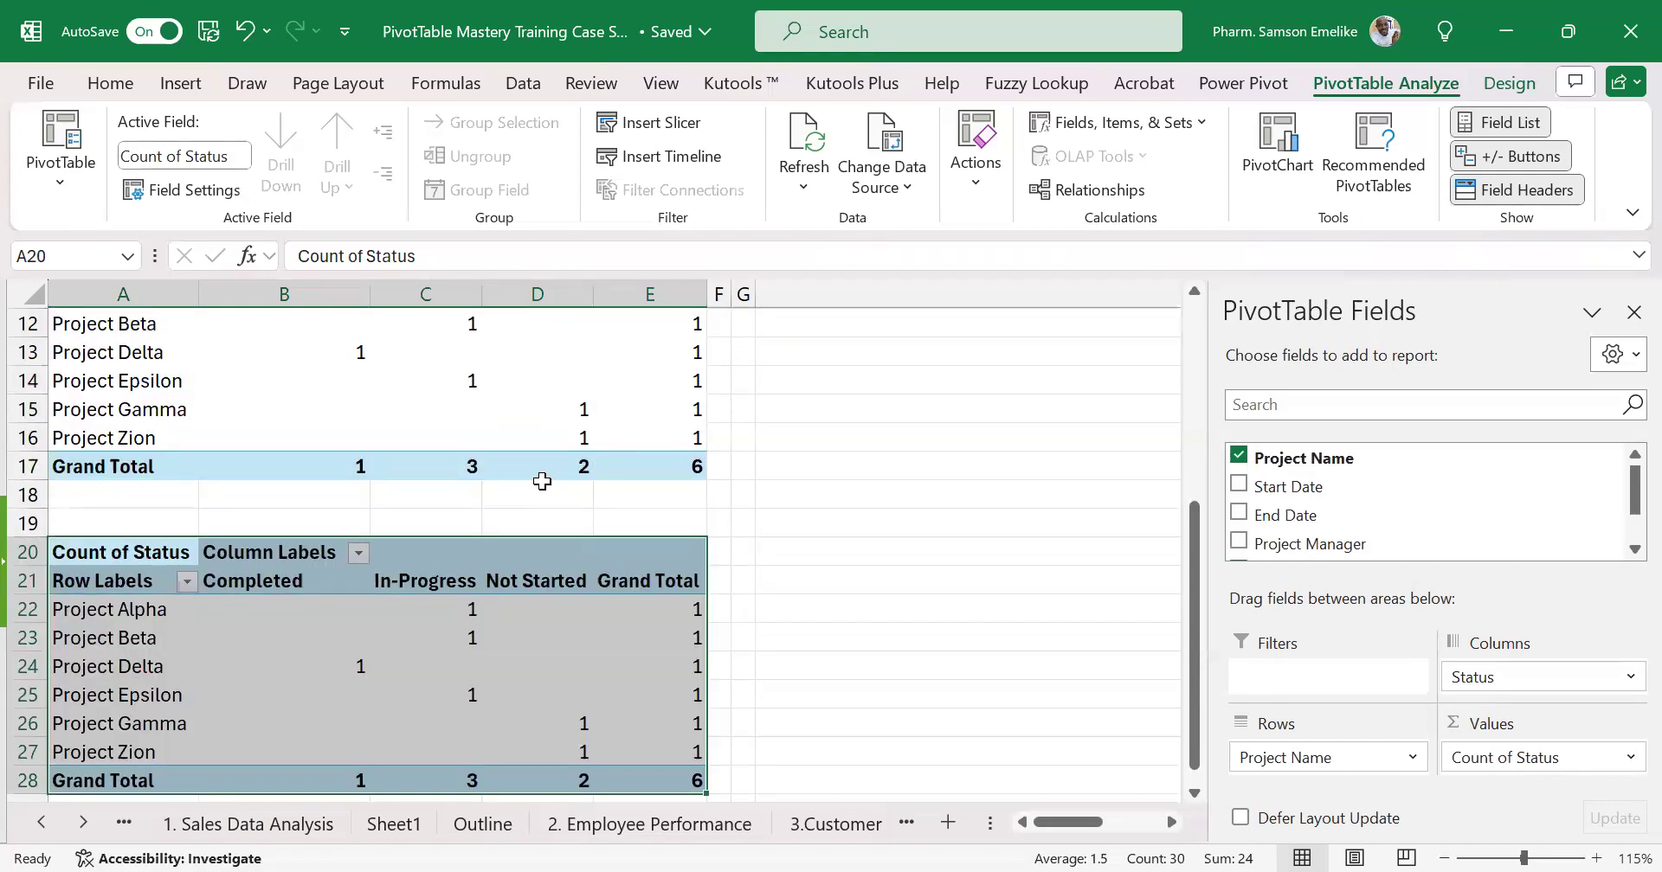
{"action": "key", "text": "ctrl+z"}
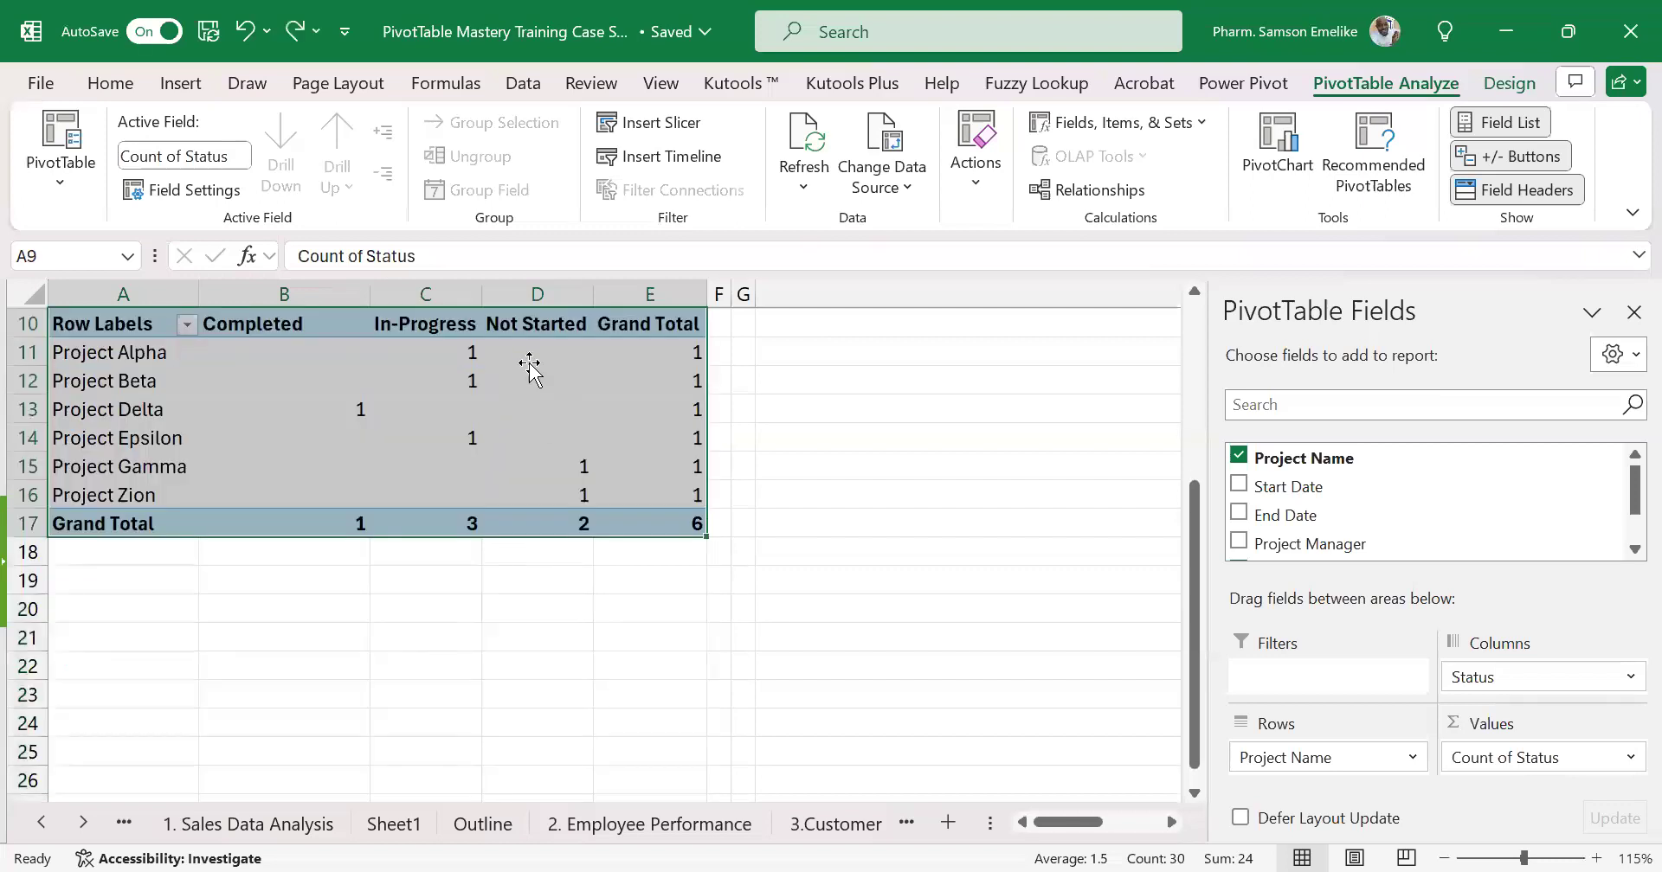
Move the entire PivotTable down to start at cell A23, leaving empty rows under the source table
{"action": "scroll", "coordinate": [528, 363], "scroll_direction": "down", "scroll_amount": 2}
{"action": "left_click_drag", "start_coordinate": [531, 371], "coordinate": [536, 503]}
{"action": "scroll", "coordinate": [460, 502], "scroll_direction": "up", "scroll_amount": 4}
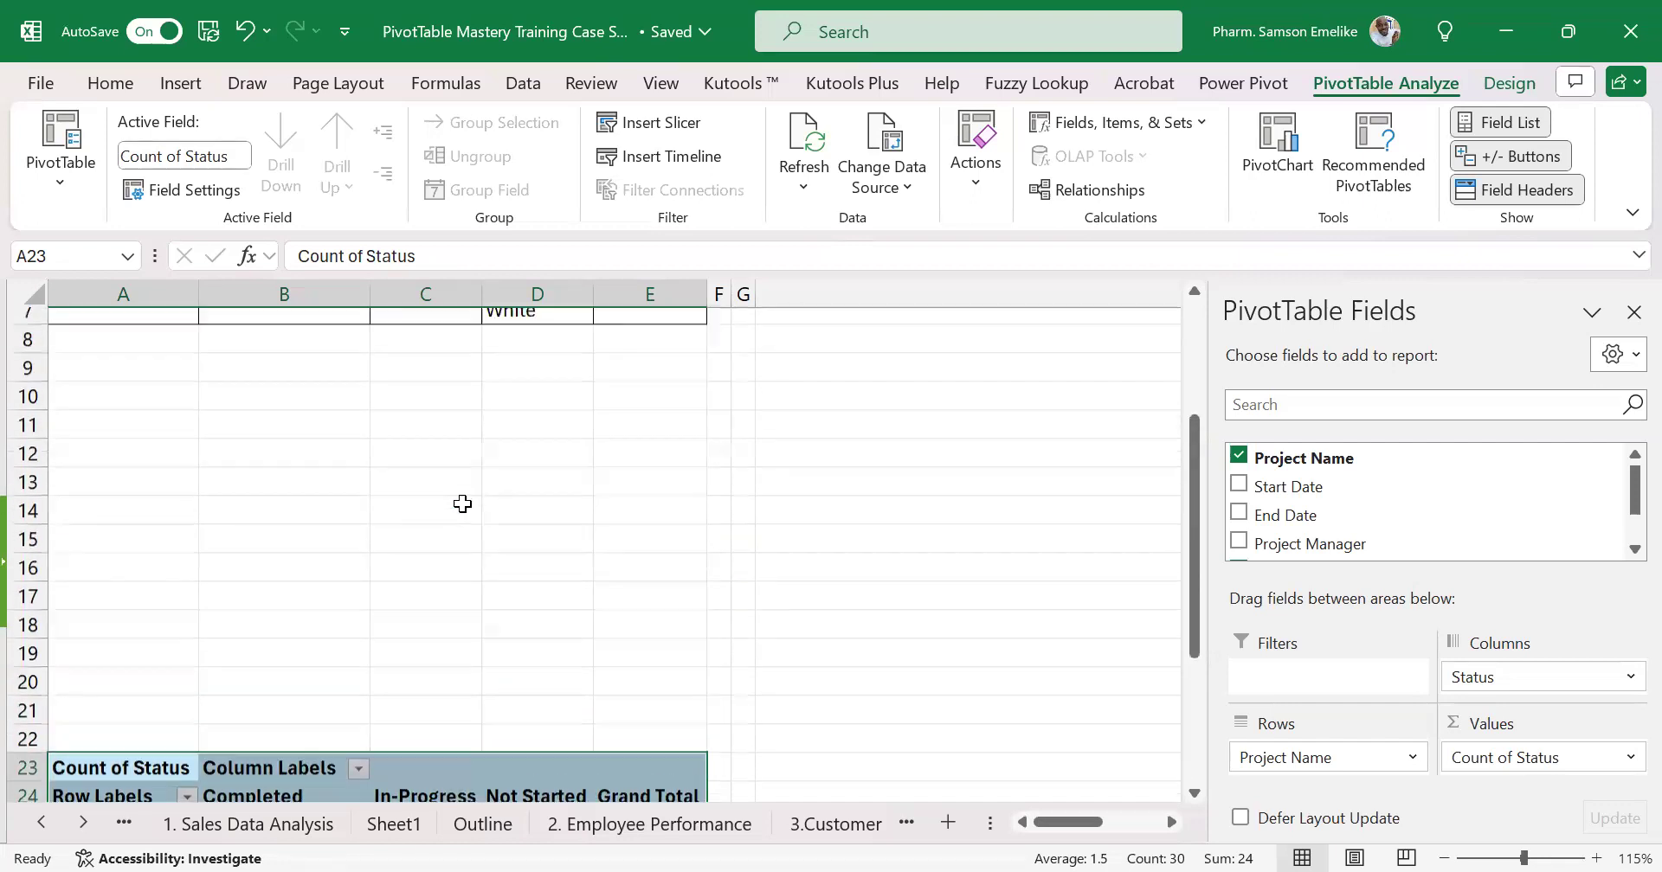
{"action": "scroll", "coordinate": [178, 545], "scroll_direction": "up", "scroll_amount": 1}
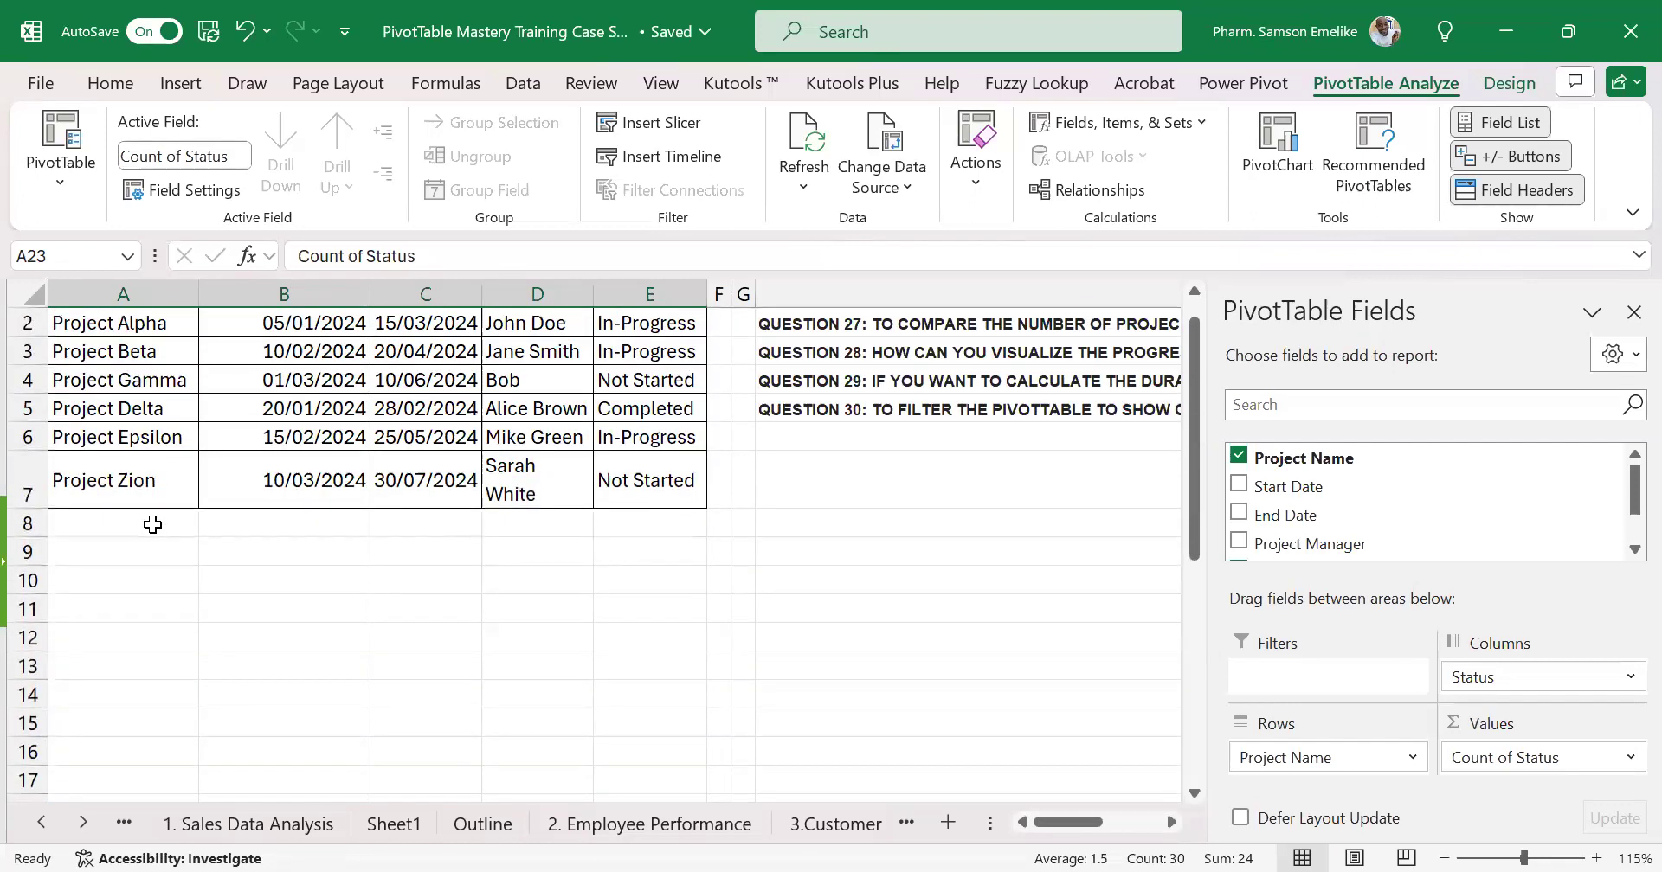
Enter Project 1234 in cell A8 and fill the series down to Project 1241 in cell A15
{"action": "left_click", "coordinate": [152, 524]}
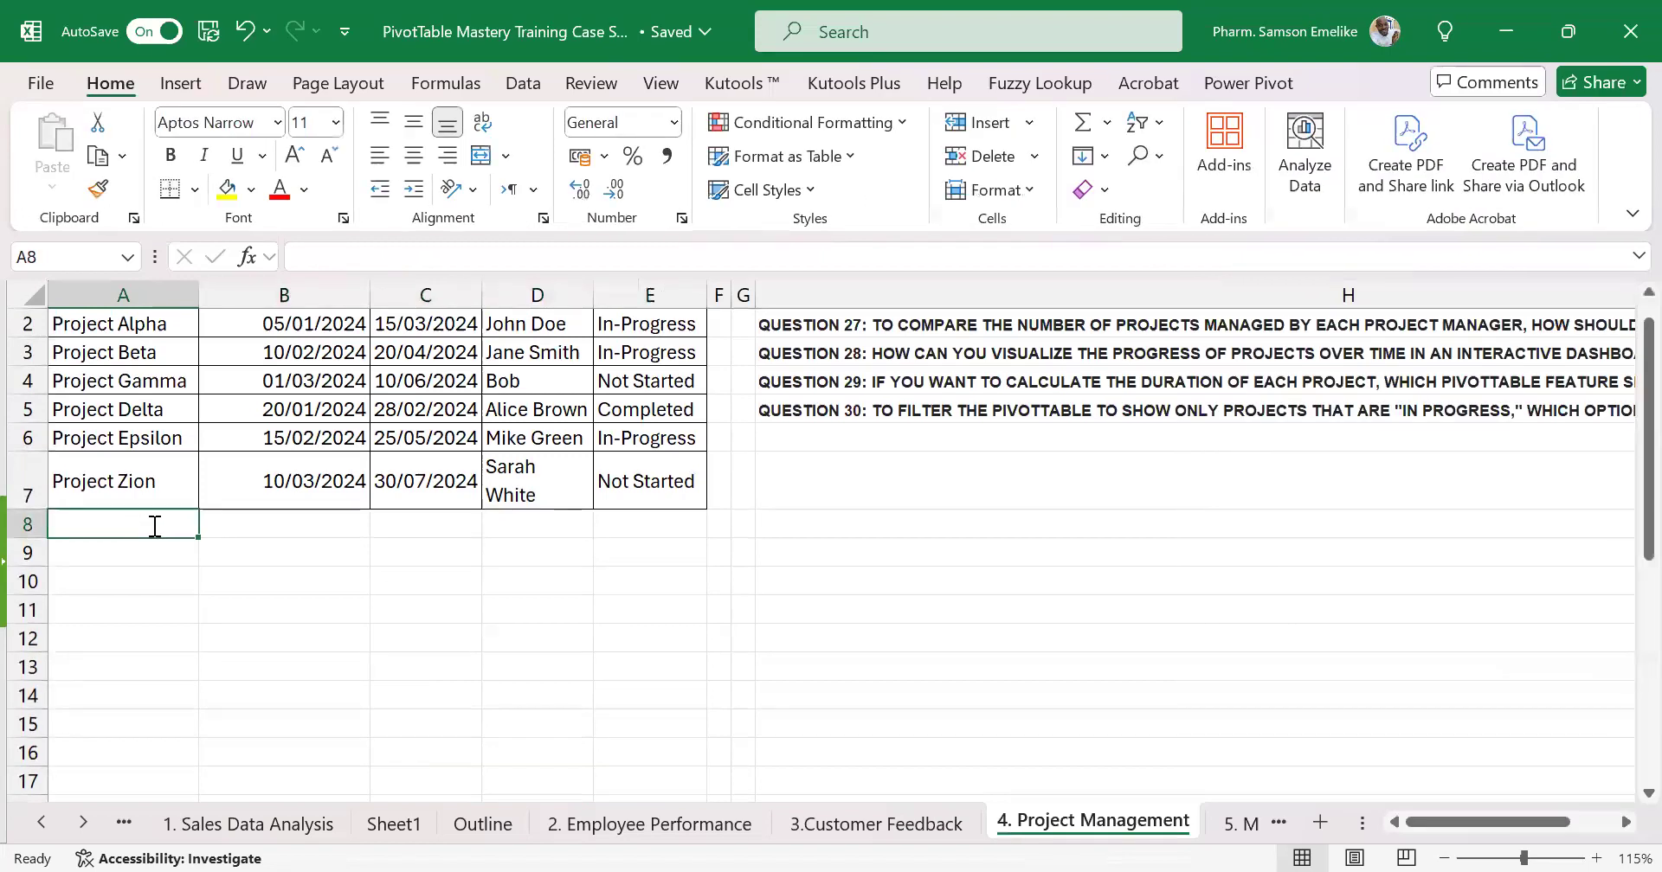
{"action": "type", "text": "Project"}
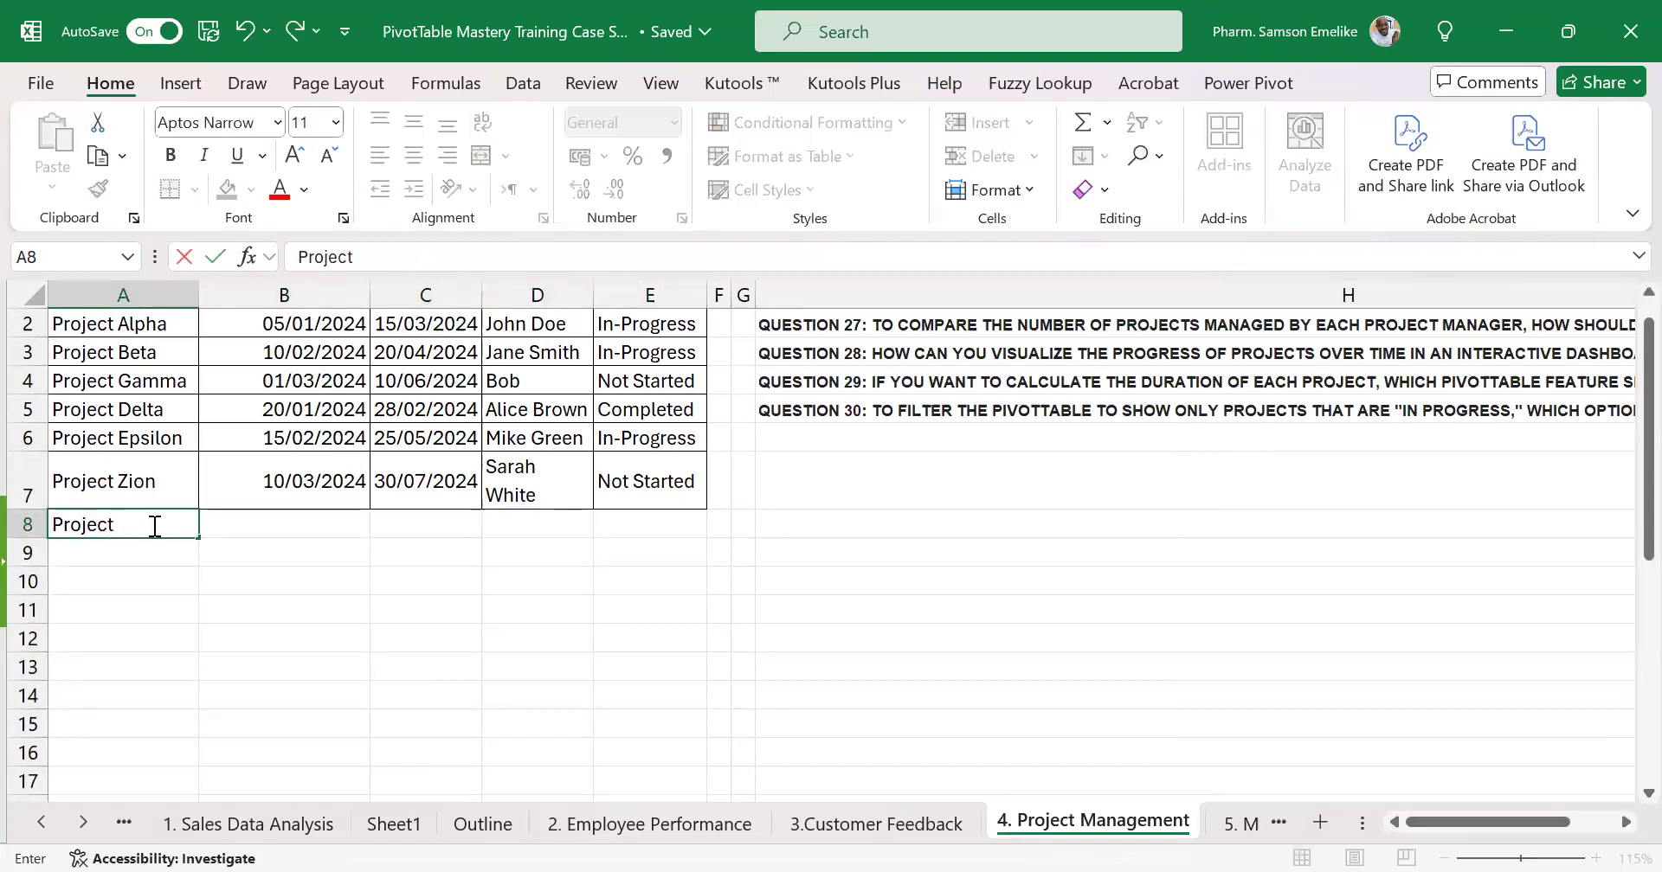
{"action": "type", "text": " 1234"}
{"action": "key", "text": "Return"}
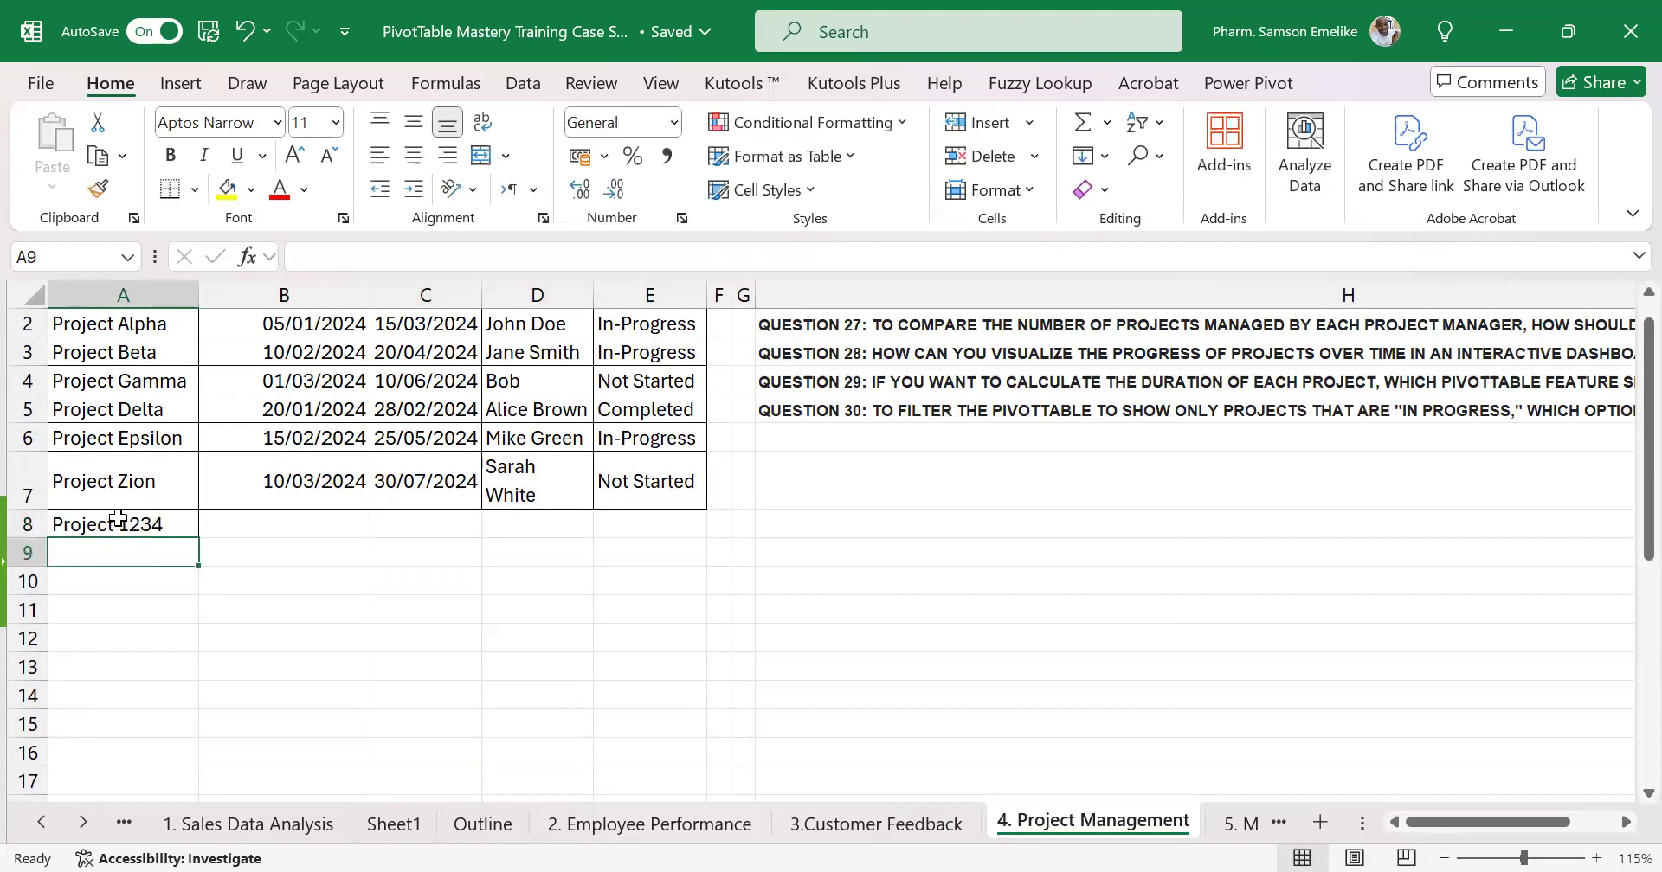
{"action": "left_click", "coordinate": [120, 521]}
{"action": "left_click_drag", "start_coordinate": [198, 538], "coordinate": [246, 731]}
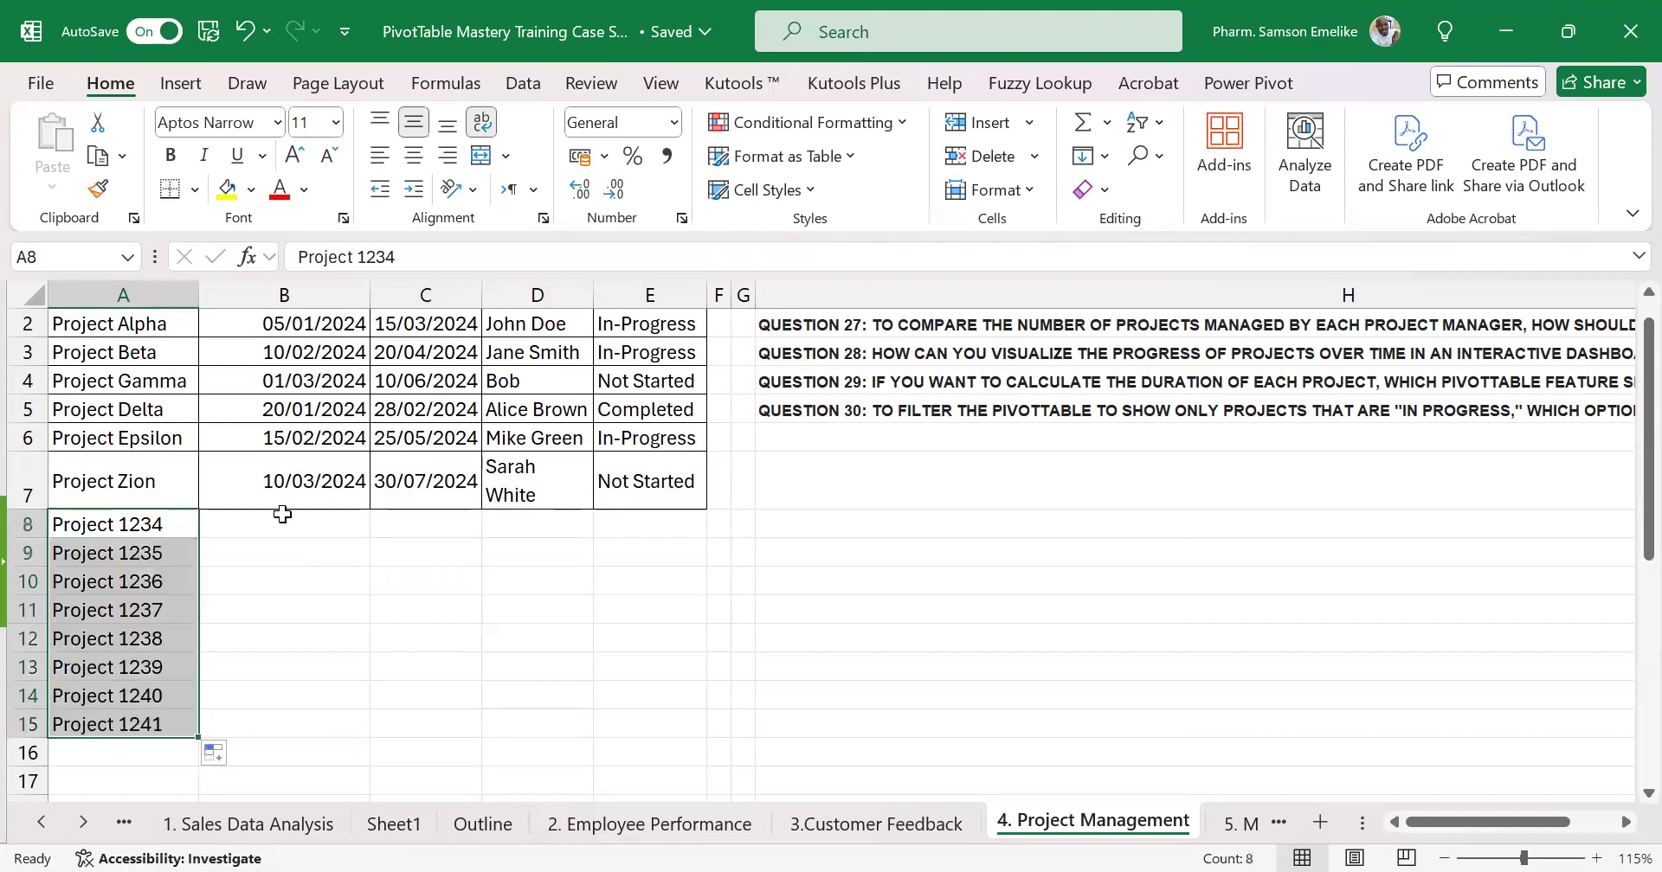
Copy the dates, managers and statuses in B2:E4 to B8 and fill them down to row 15
{"action": "left_click", "coordinate": [242, 323]}
{"action": "left_click_drag", "start_coordinate": [384, 345], "coordinate": [622, 367]}
{"action": "key", "text": "ctrl+c"}
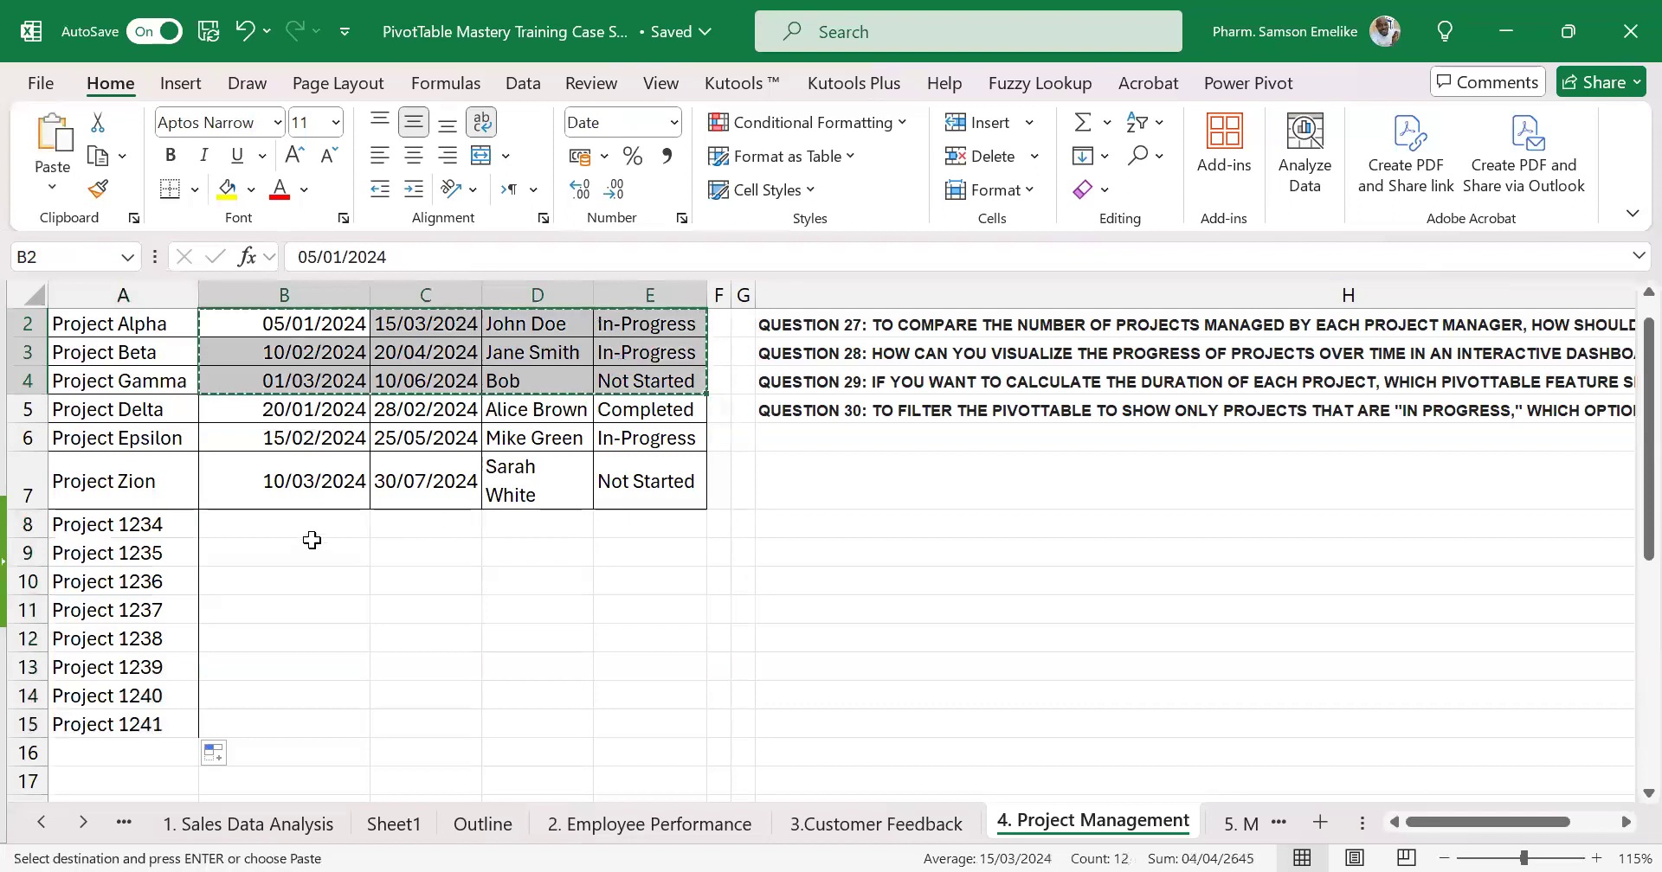
{"action": "left_click", "coordinate": [300, 524]}
{"action": "key", "text": "Return"}
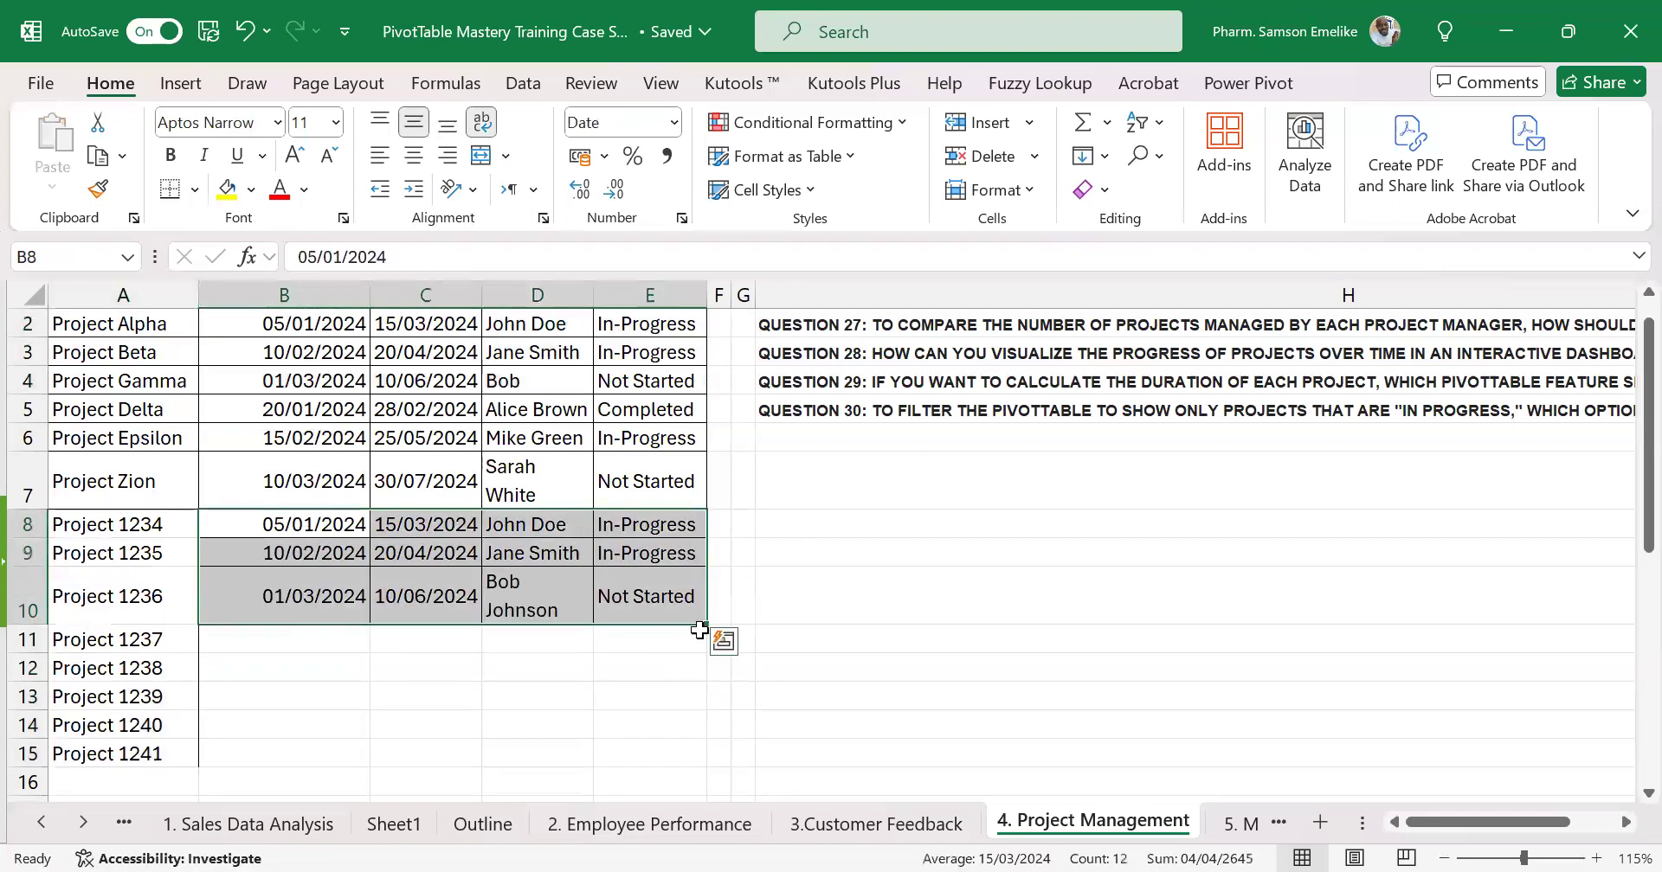
{"action": "left_click_drag", "start_coordinate": [712, 663], "coordinate": [712, 663]}
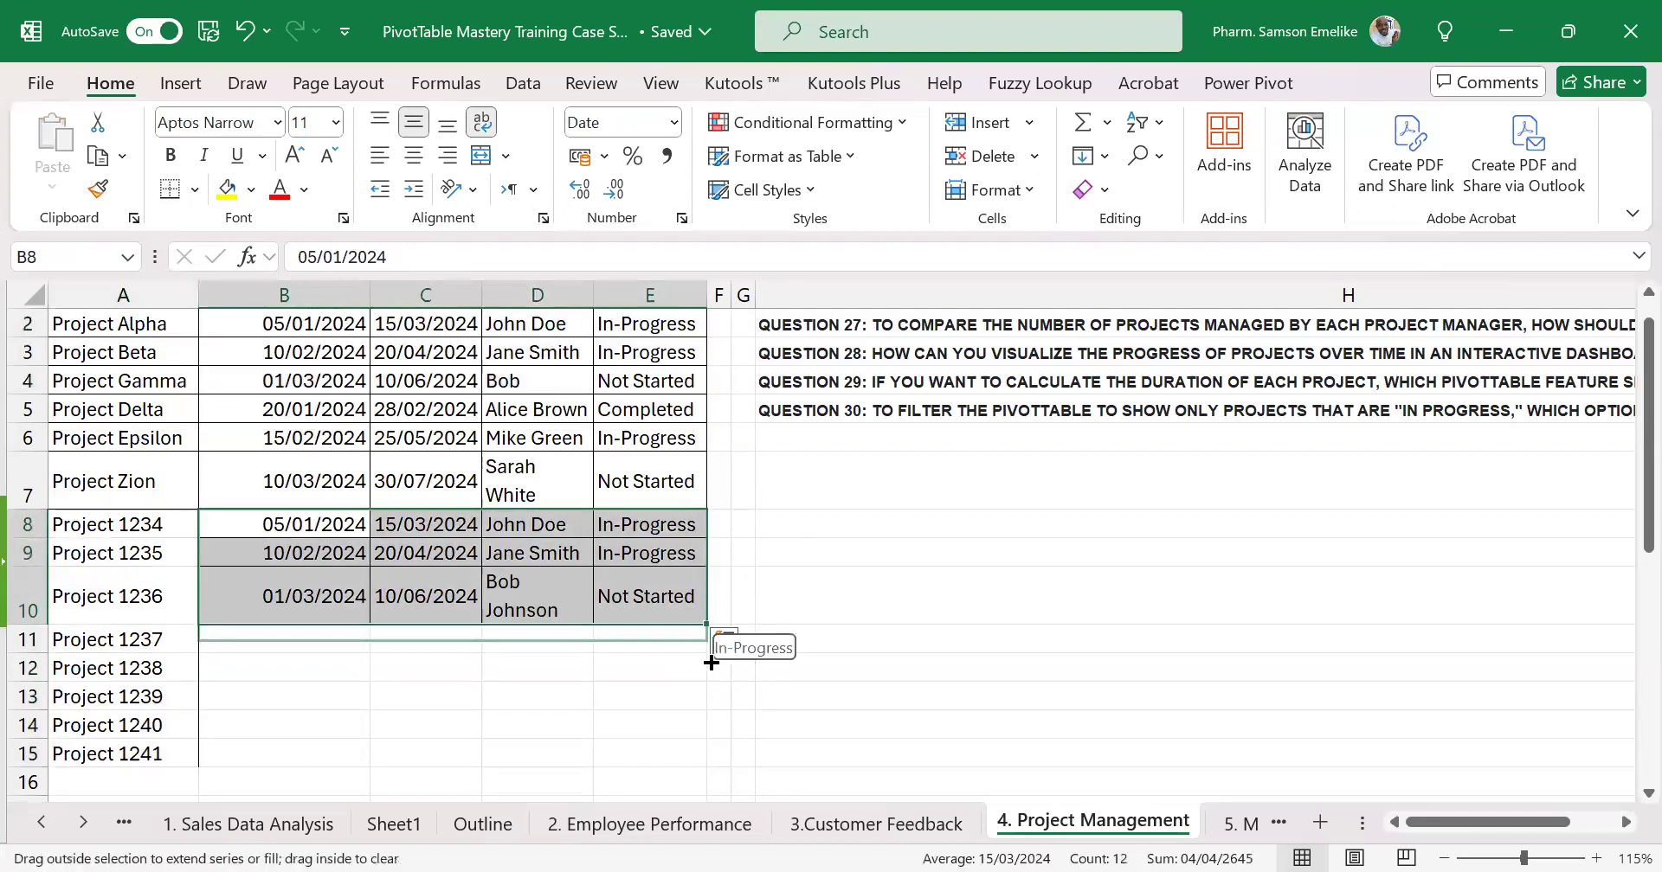
{"action": "double_click", "coordinate": [711, 663]}
Widen the status, project manager and start date columns of the source table
{"action": "left_click_drag", "start_coordinate": [708, 298], "coordinate": [740, 295]}
{"action": "left_click_drag", "start_coordinate": [586, 288], "coordinate": [657, 296]}
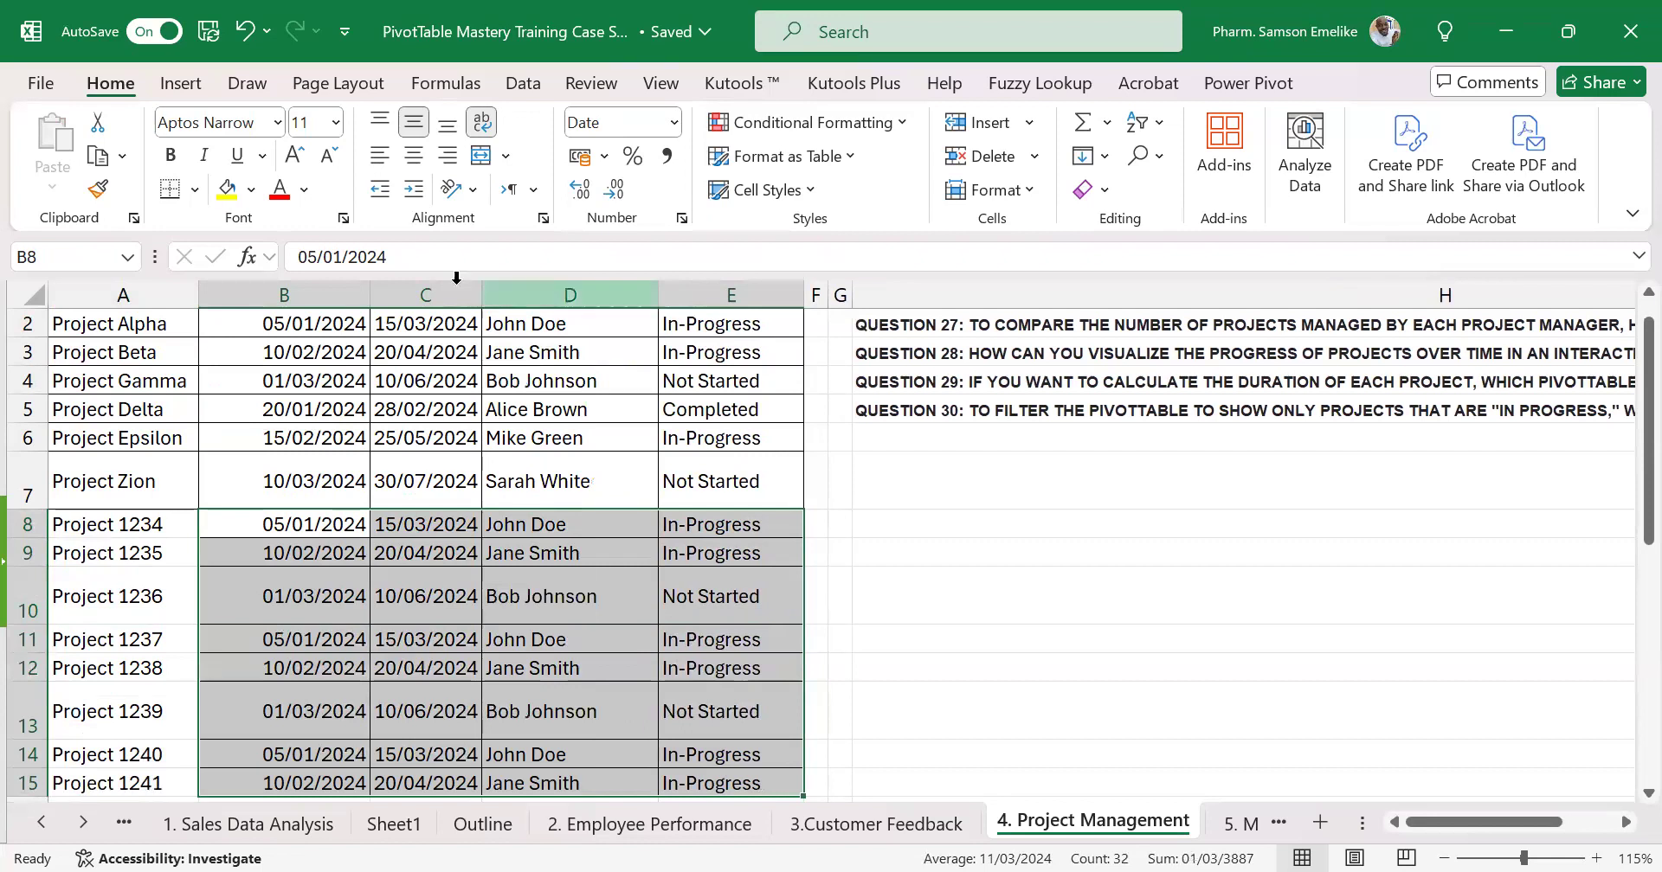
{"action": "left_click_drag", "start_coordinate": [371, 296], "coordinate": [417, 295]}
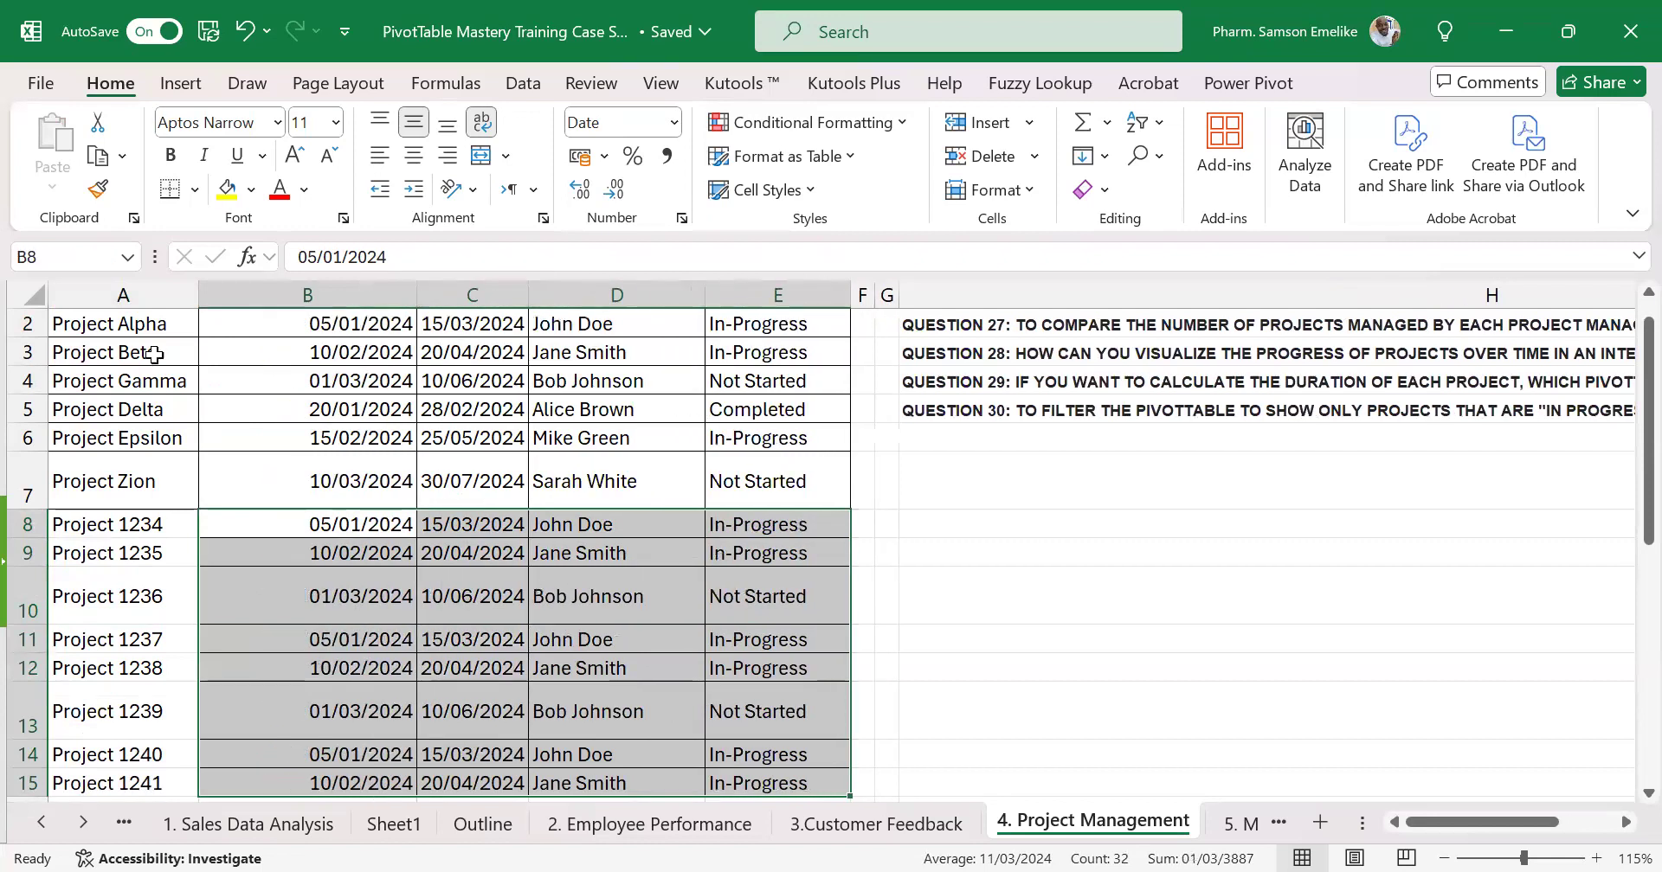
Fit the row heights of the whole sheet to their contents to remove the uneven tall rows
{"action": "left_click", "coordinate": [31, 296]}
{"action": "left_click_drag", "start_coordinate": [39, 337], "coordinate": [39, 336]}
{"action": "scroll", "coordinate": [611, 503], "scroll_direction": "down", "scroll_amount": 2}
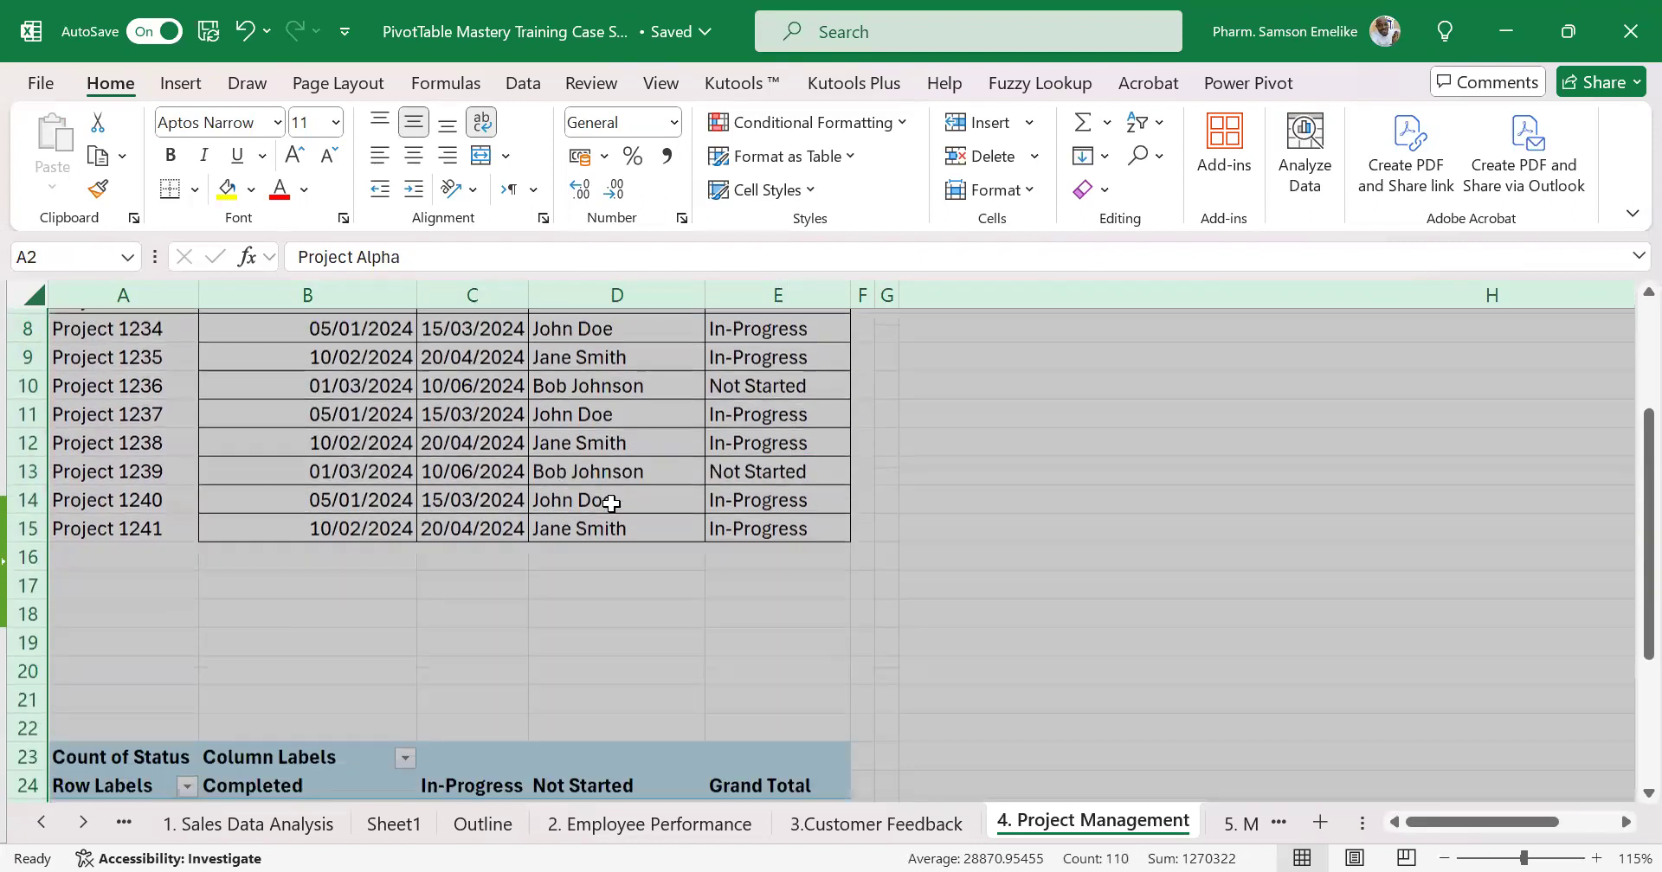
{"action": "left_click", "coordinate": [557, 456]}
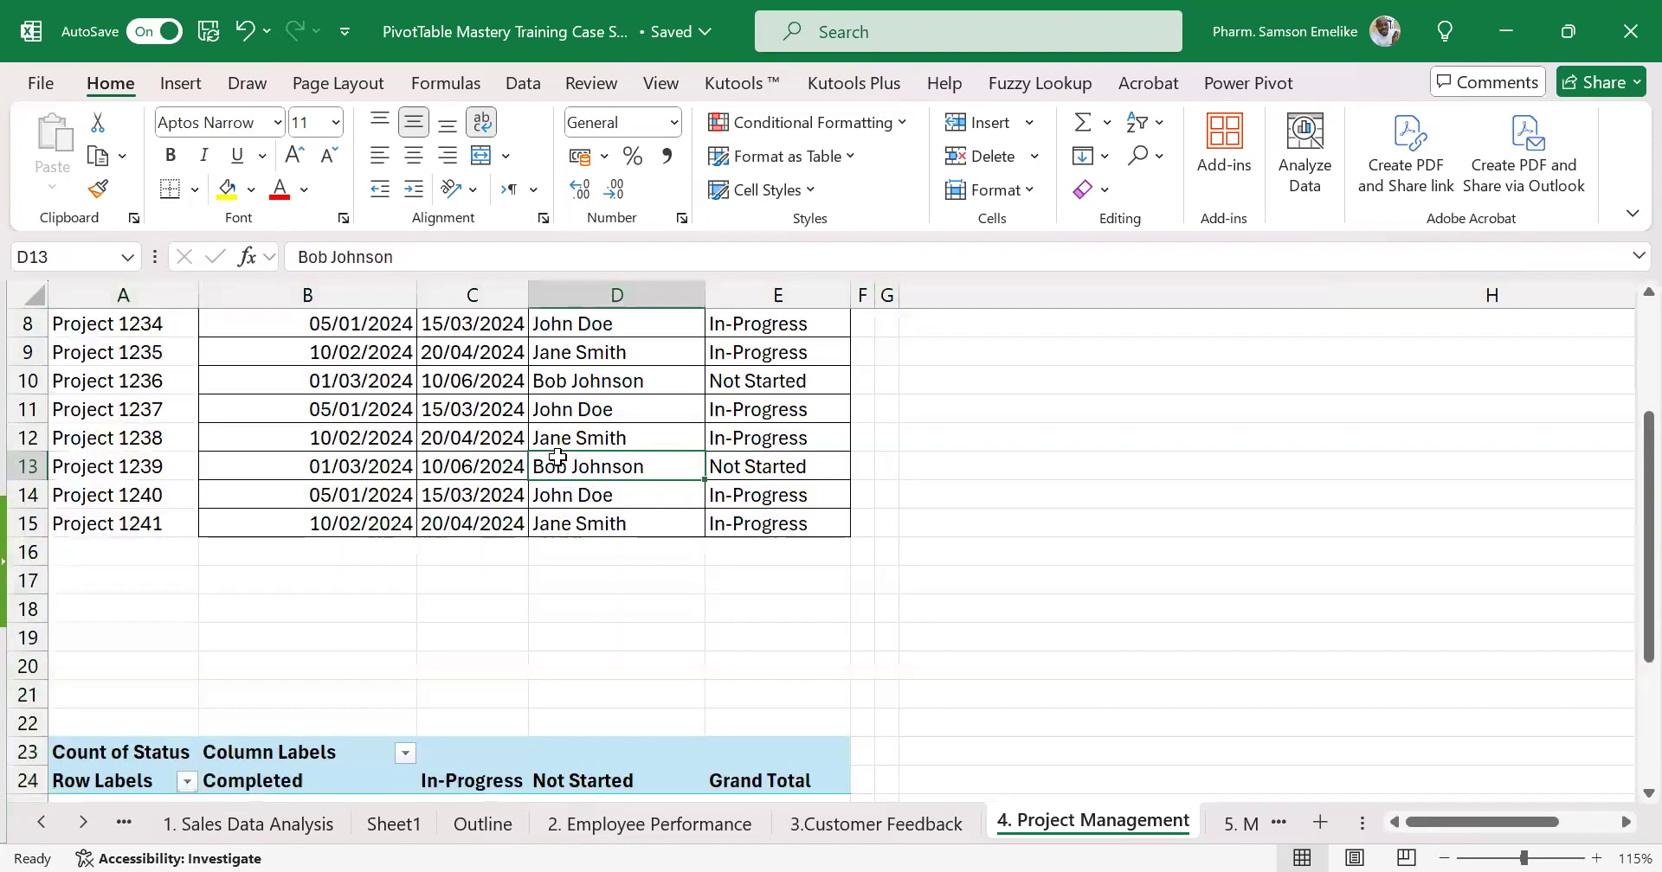
Fit the start date column to its contents and widen the end date column slightly
{"action": "double_click", "coordinate": [418, 294]}
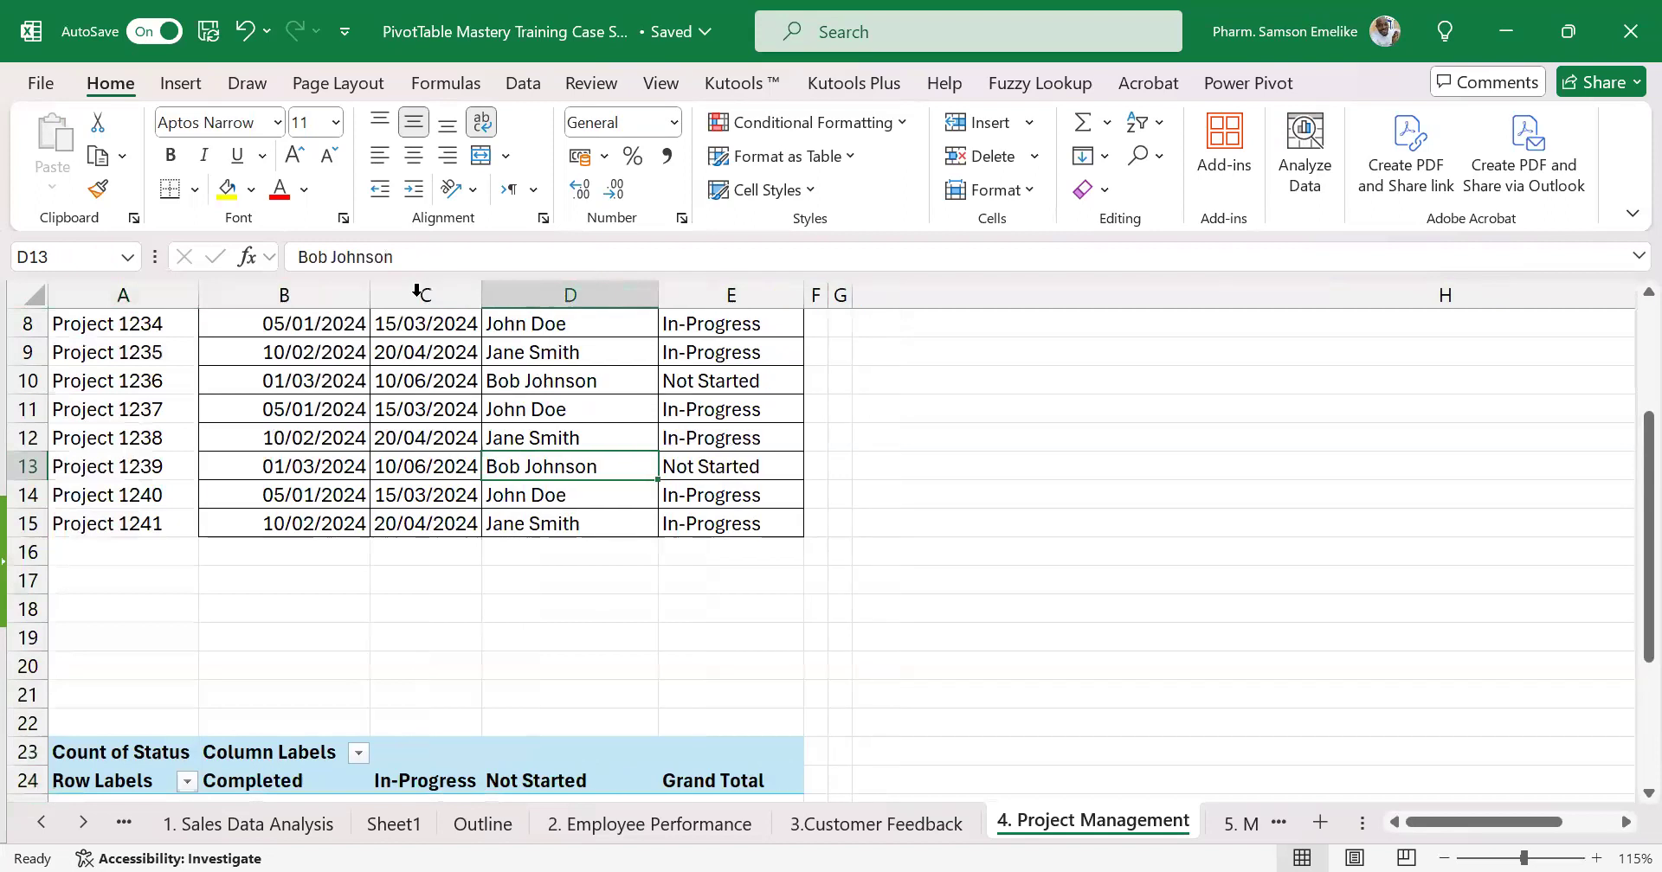
{"action": "left_click_drag", "start_coordinate": [482, 286], "coordinate": [508, 286]}
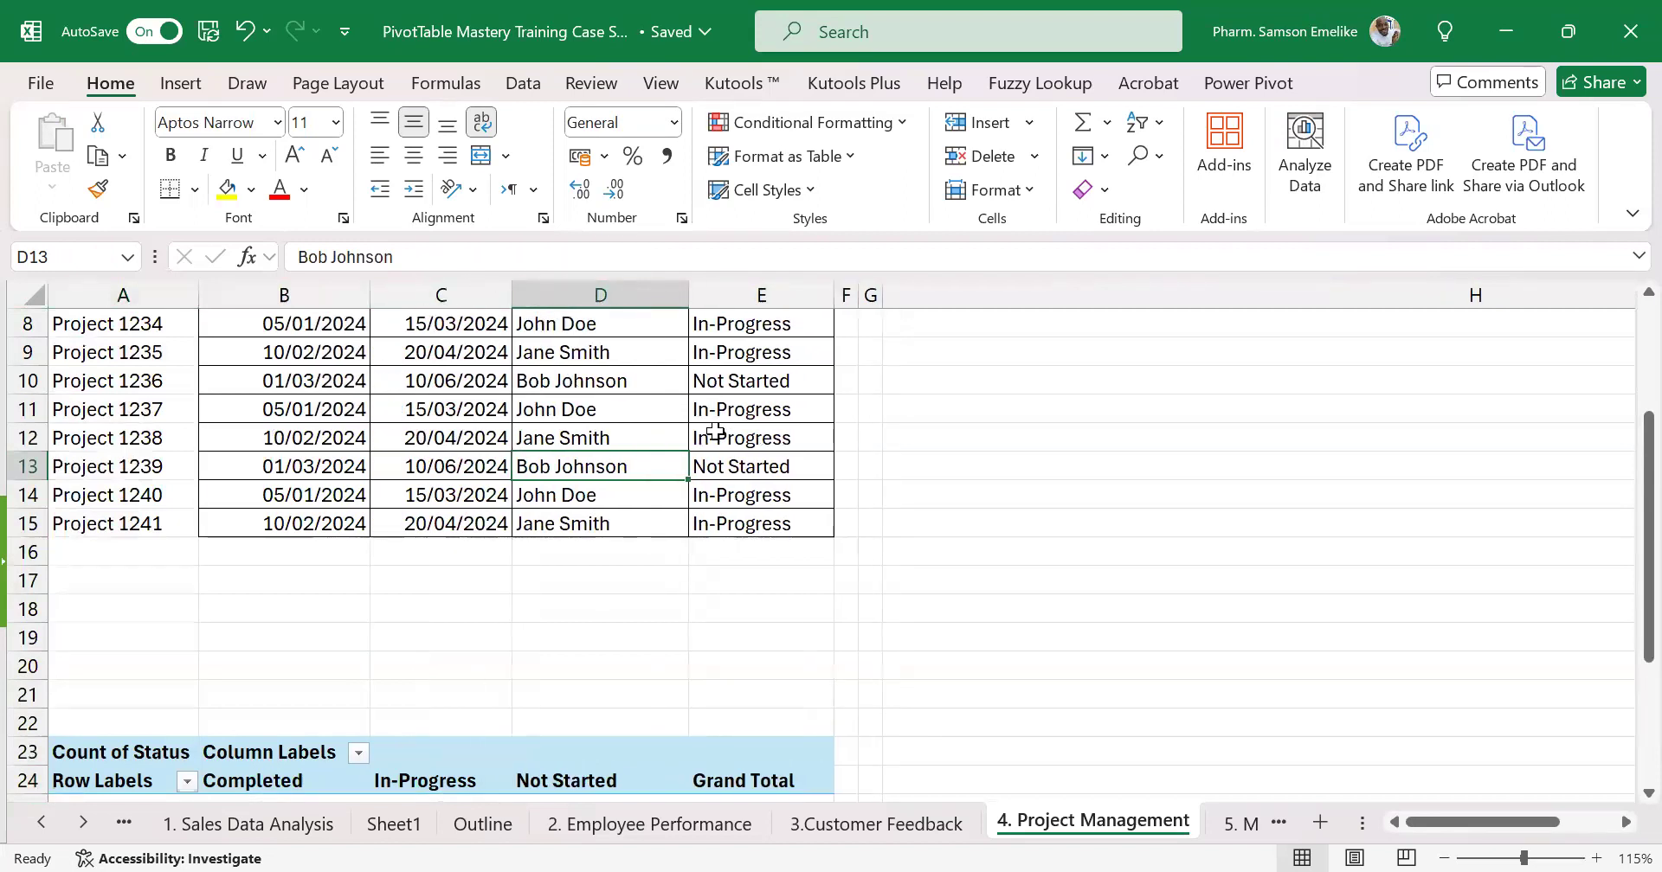
{"action": "scroll", "coordinate": [715, 431], "scroll_direction": "up", "scroll_amount": 2}
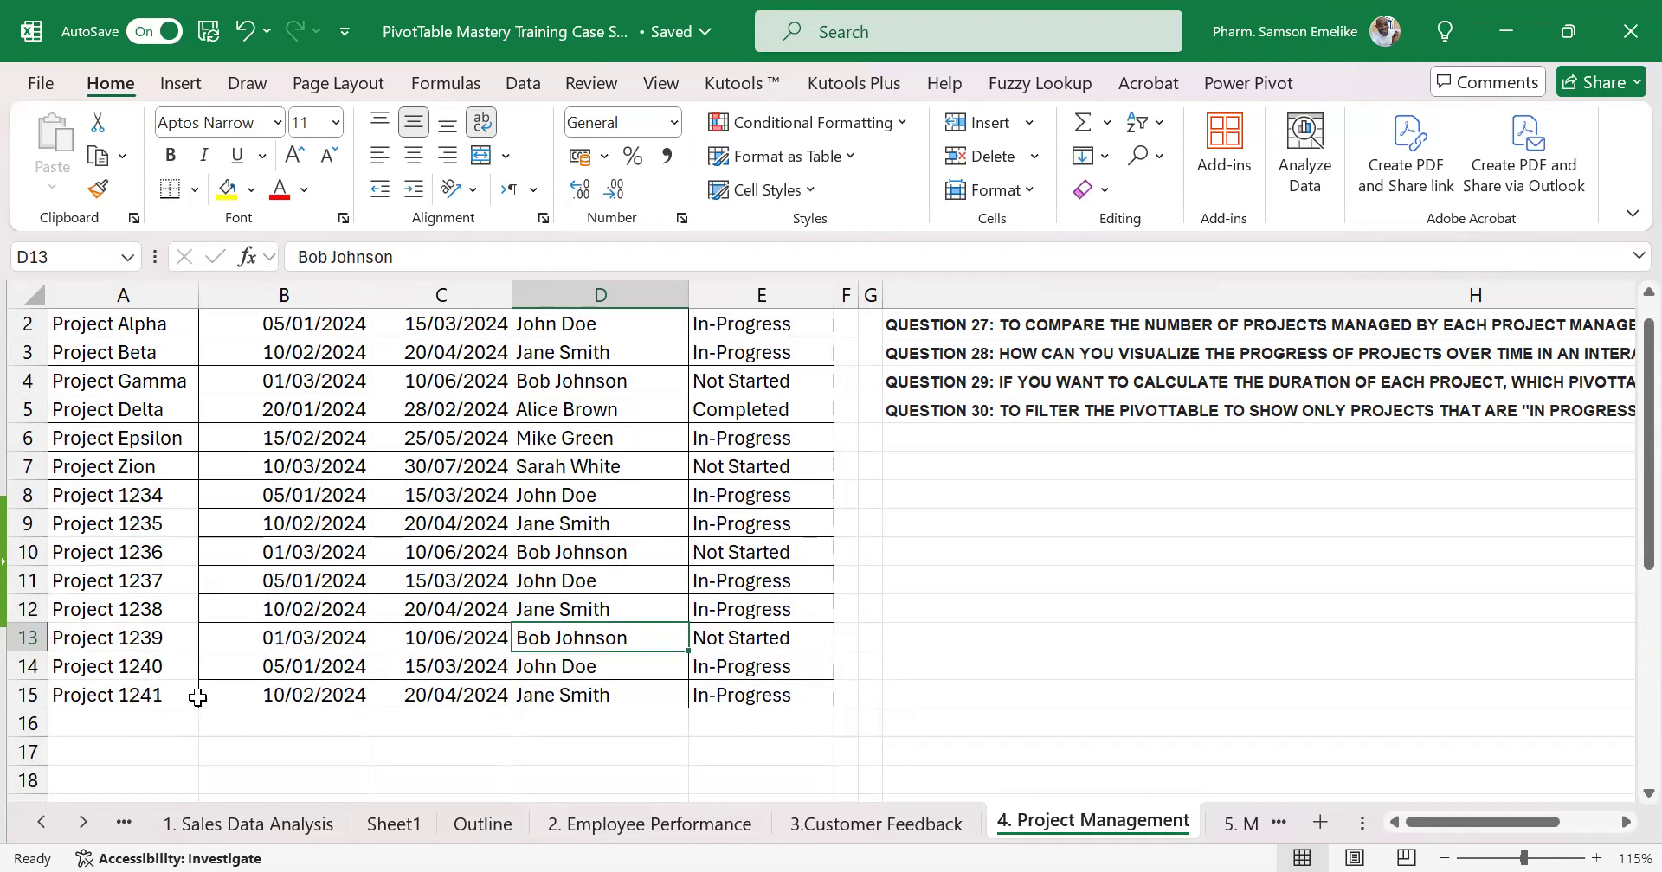
{"action": "scroll", "coordinate": [281, 611], "scroll_direction": "down", "scroll_amount": 6}
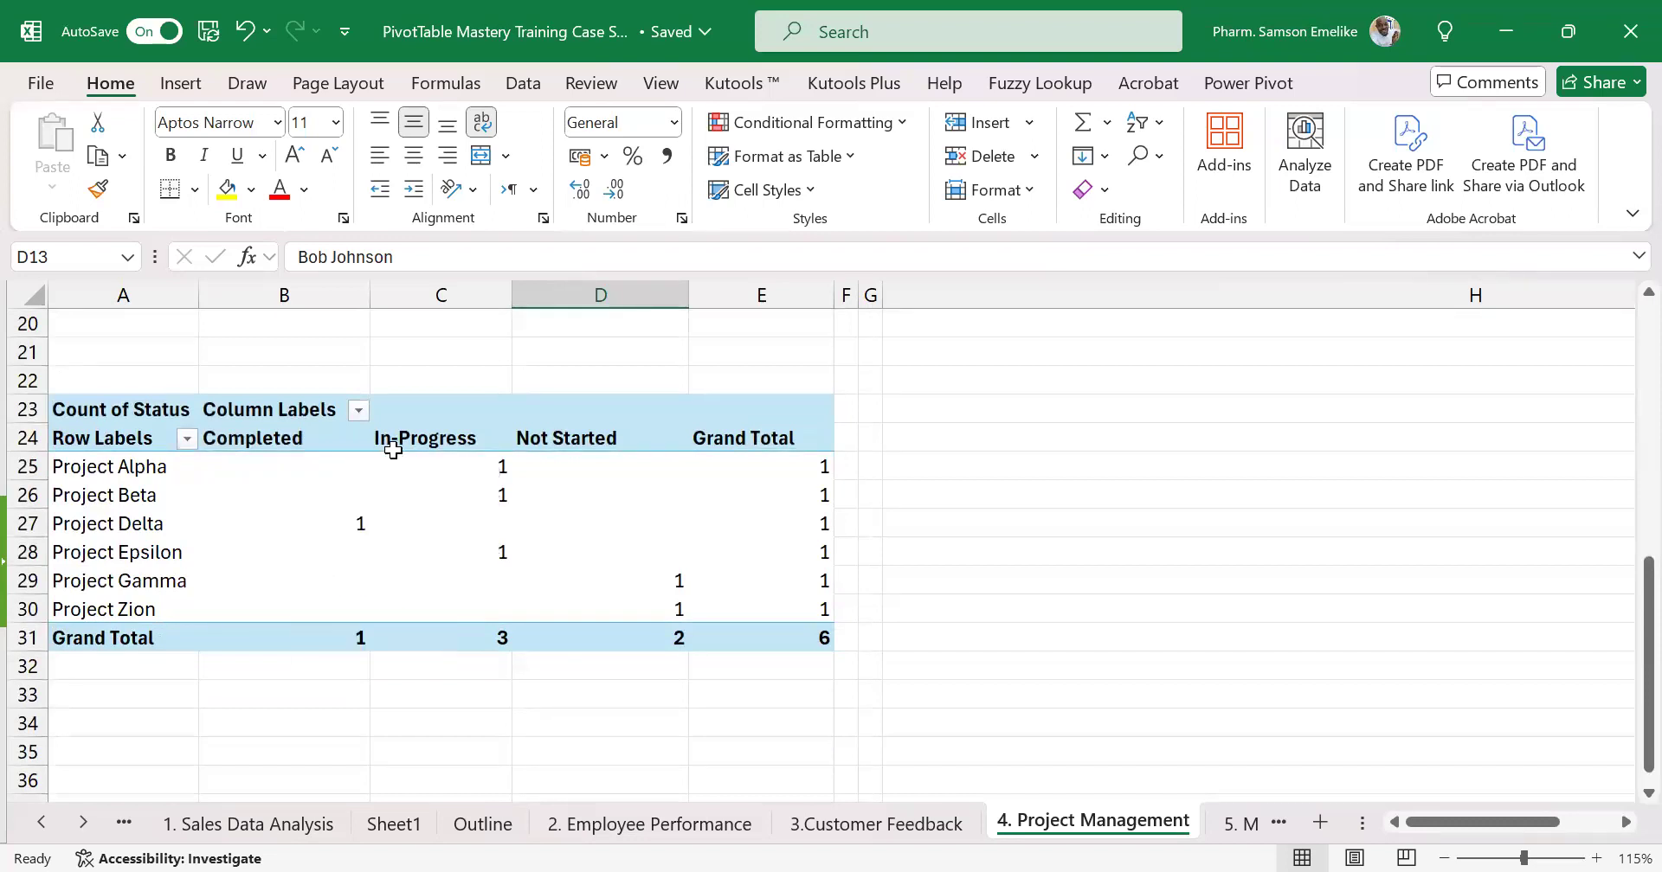
Change the project status PivotTable's data source to A1:E15 so that it includes the newly added project rows
{"action": "left_click", "coordinate": [399, 442]}
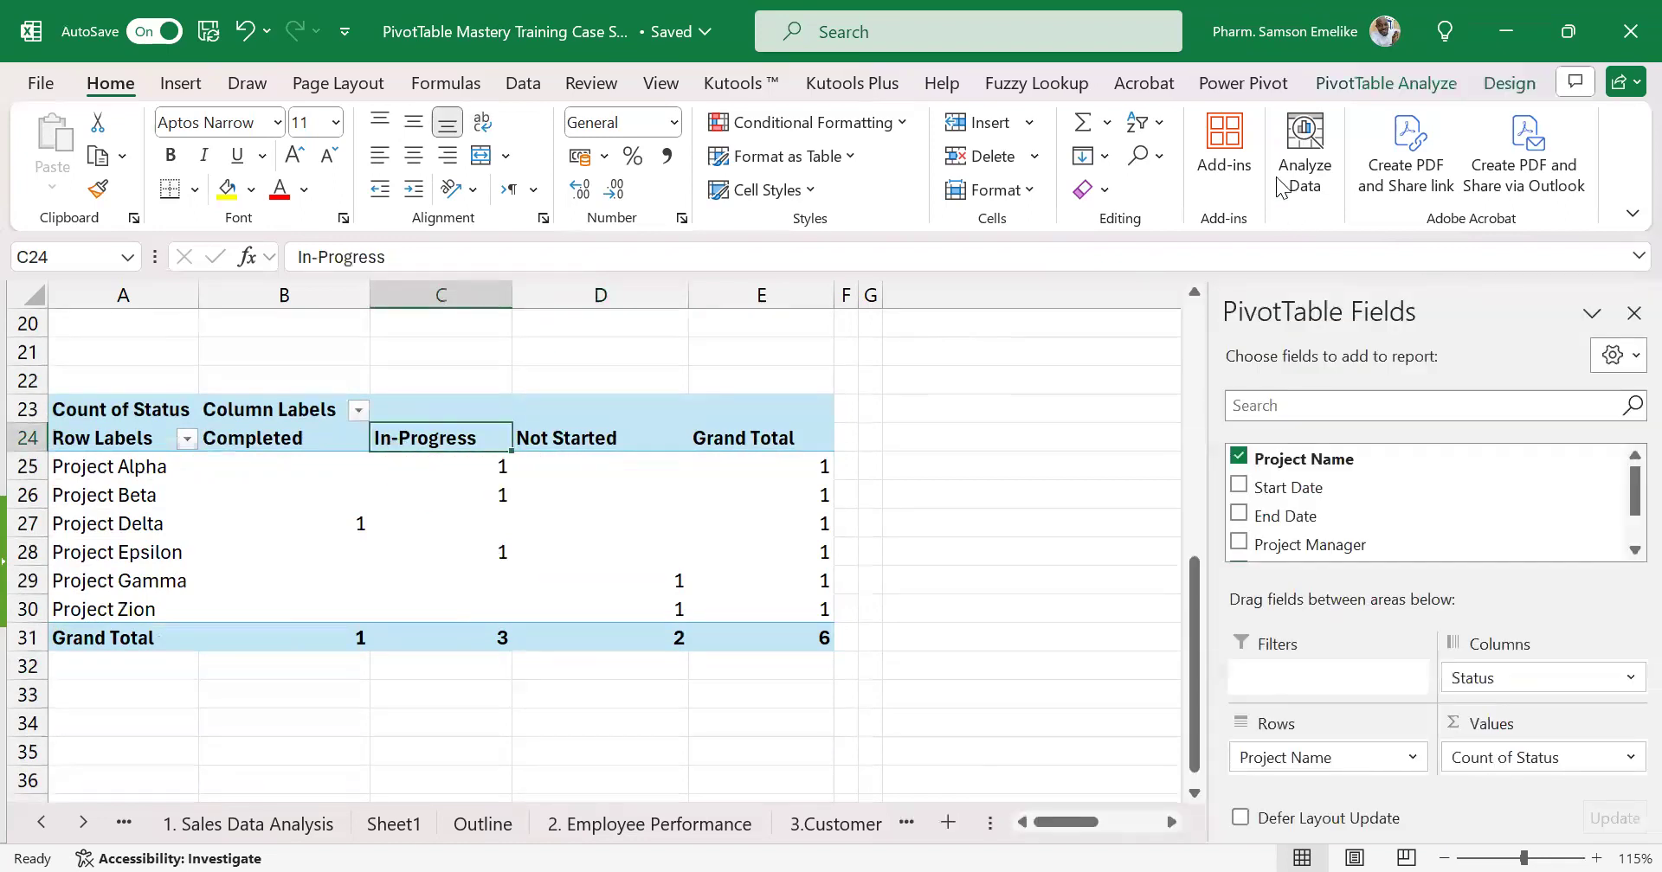
{"action": "left_click", "coordinate": [1379, 82]}
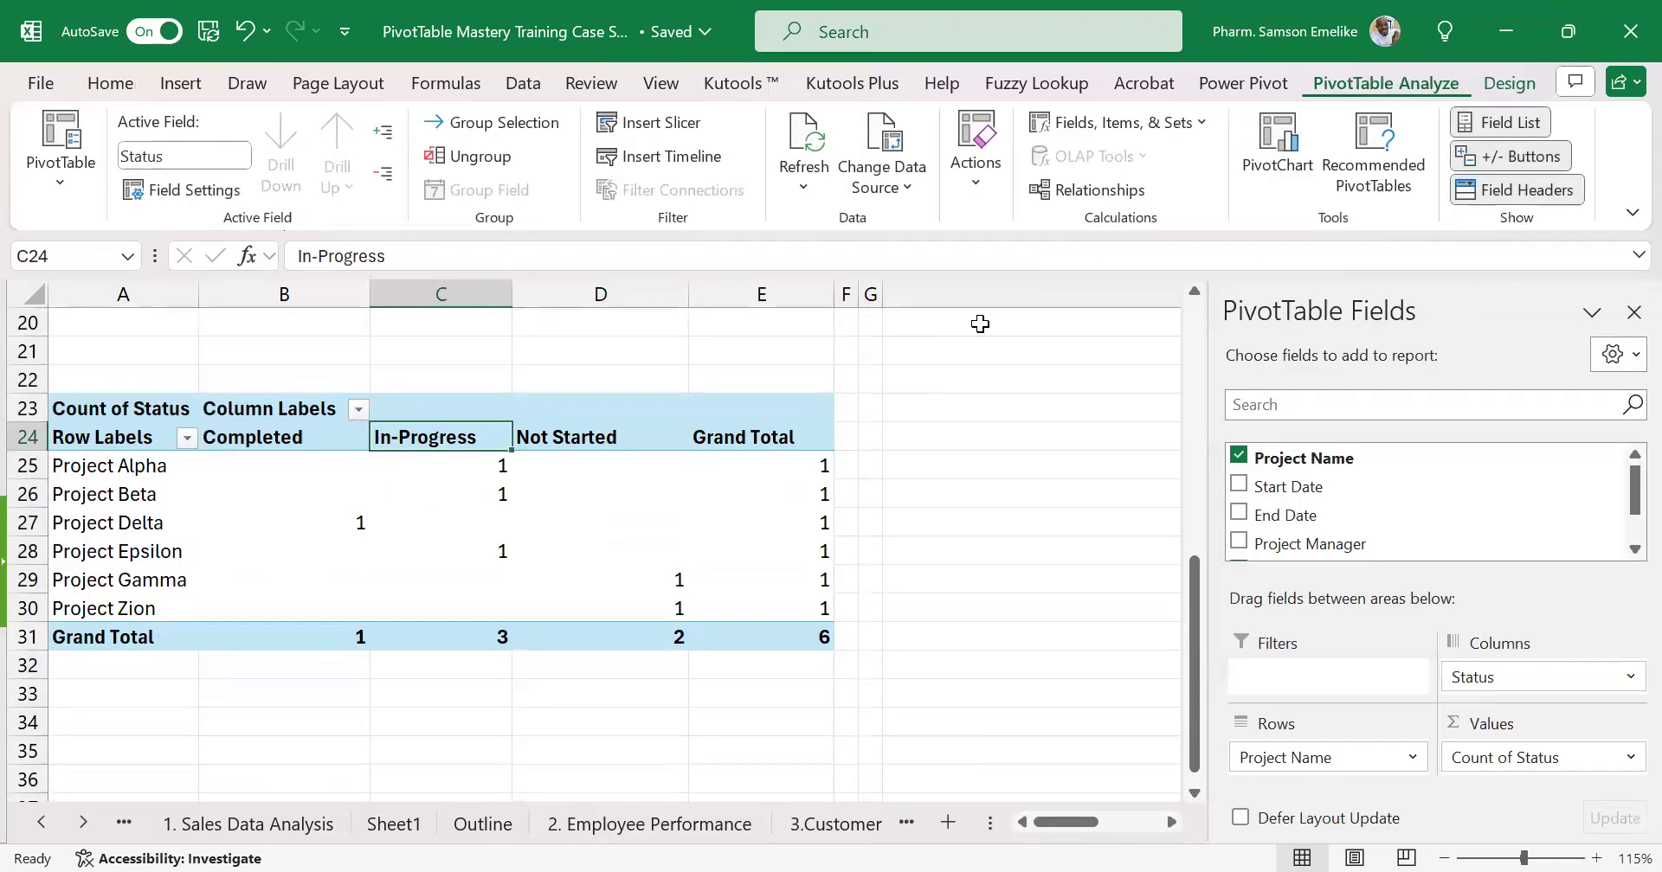
{"action": "left_click", "coordinate": [901, 139]}
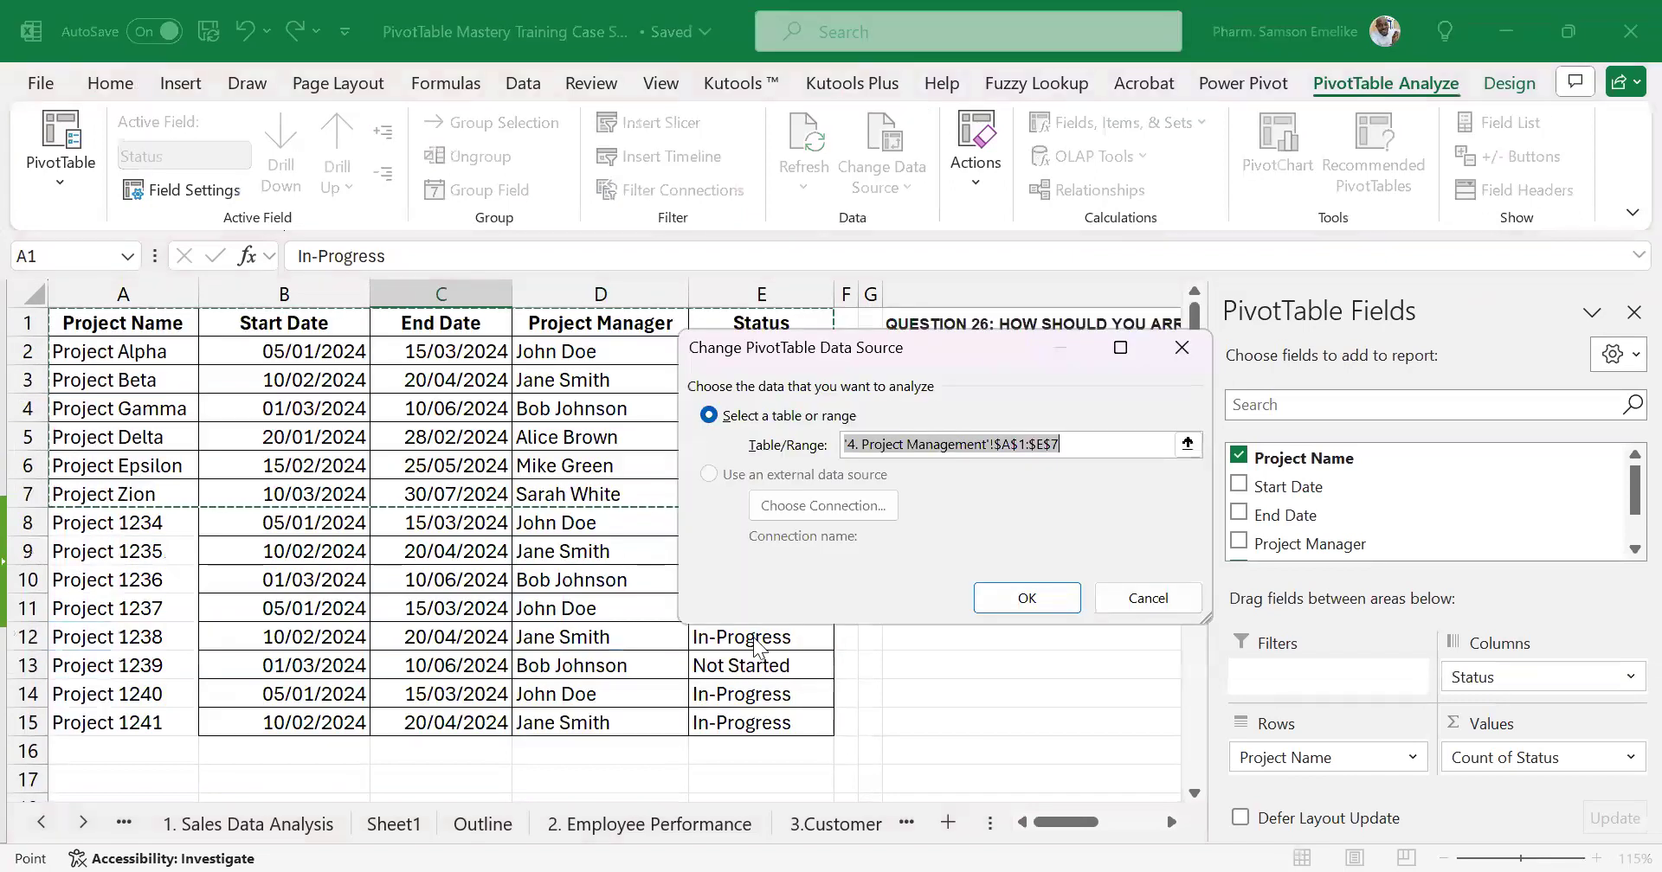
{"action": "key", "text": "ctrl+Home"}
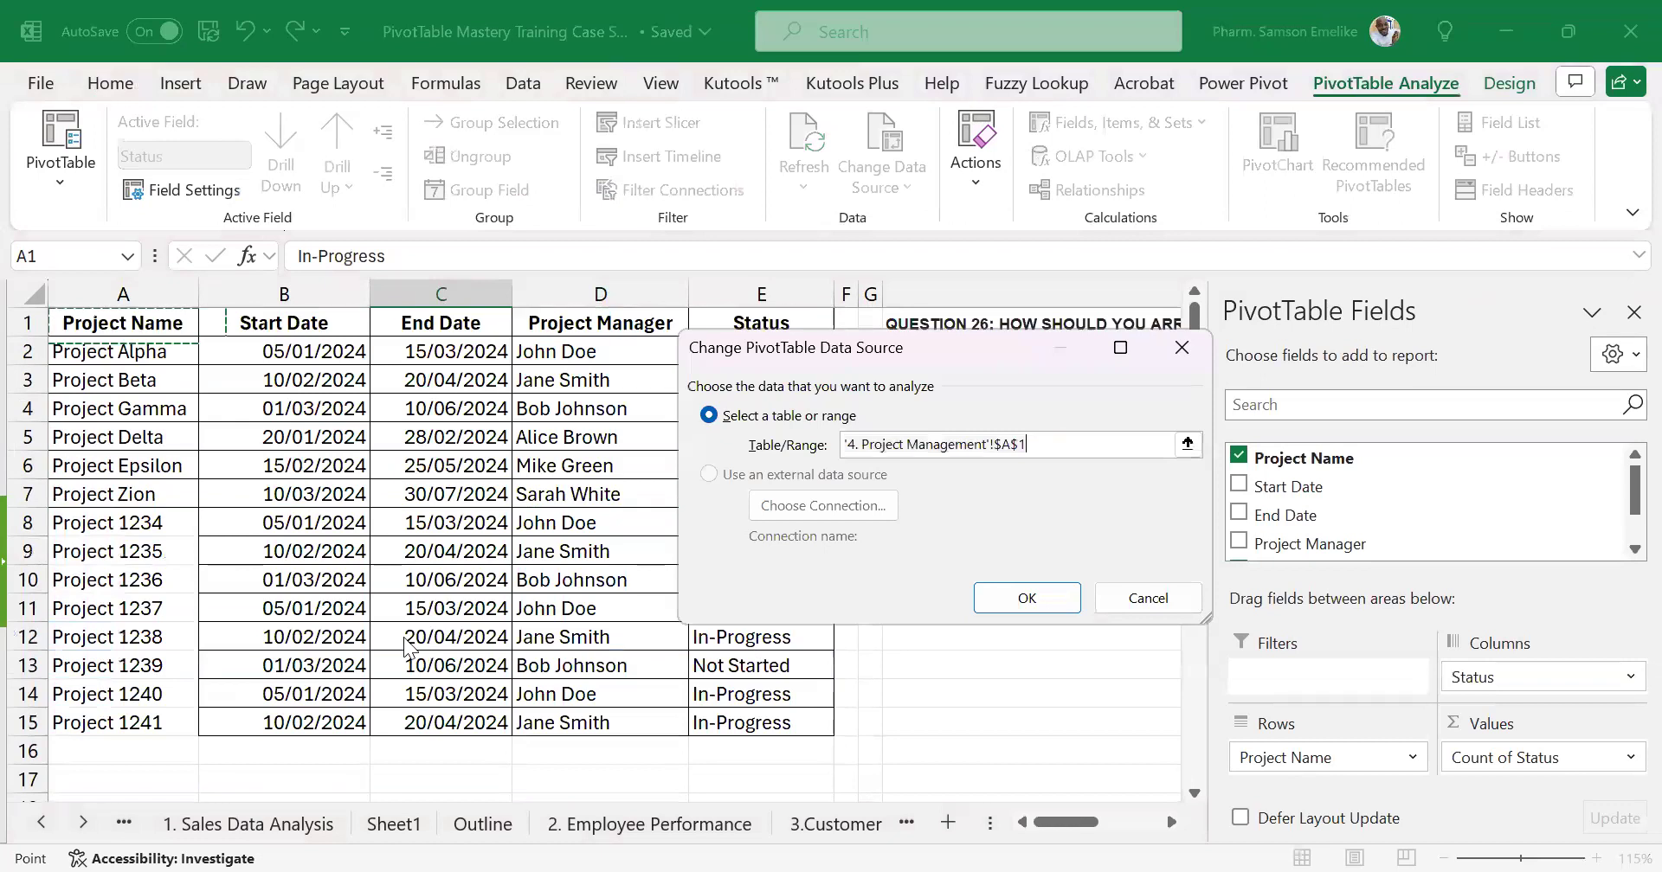
{"action": "key", "text": "ctrl+shift+Right"}
{"action": "key", "text": "ctrl+shift+Down"}
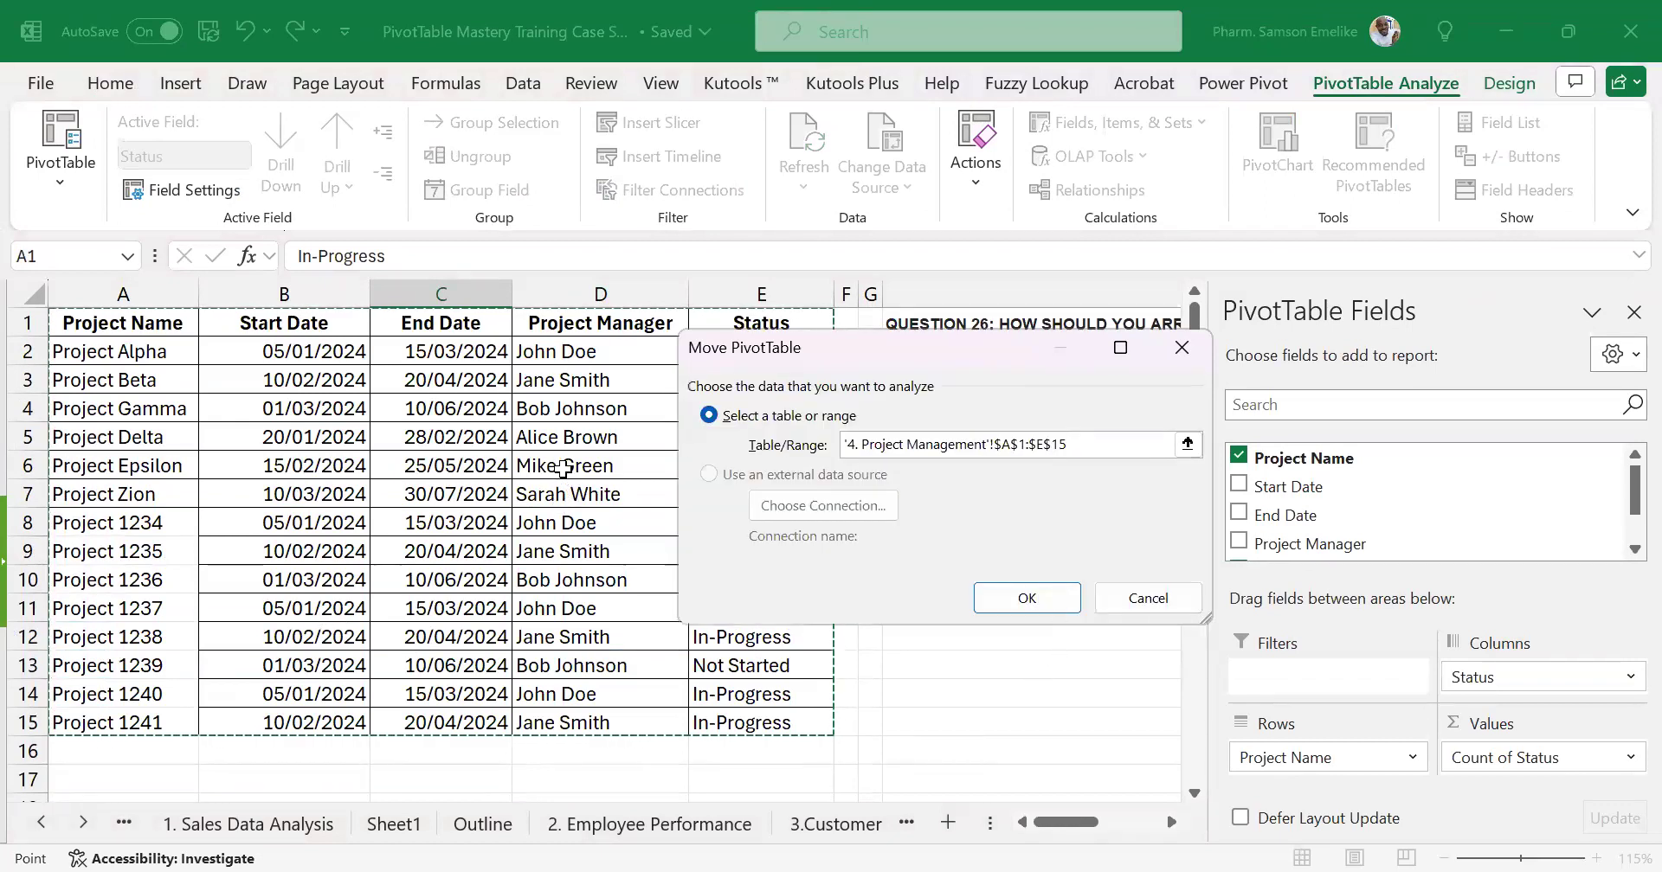
{"action": "key", "text": "Return"}
Examine the PivotTable's entries for Project 1234 to Project 1241 and its grand totals by status
{"action": "scroll", "coordinate": [166, 551], "scroll_direction": "down", "scroll_amount": 1}
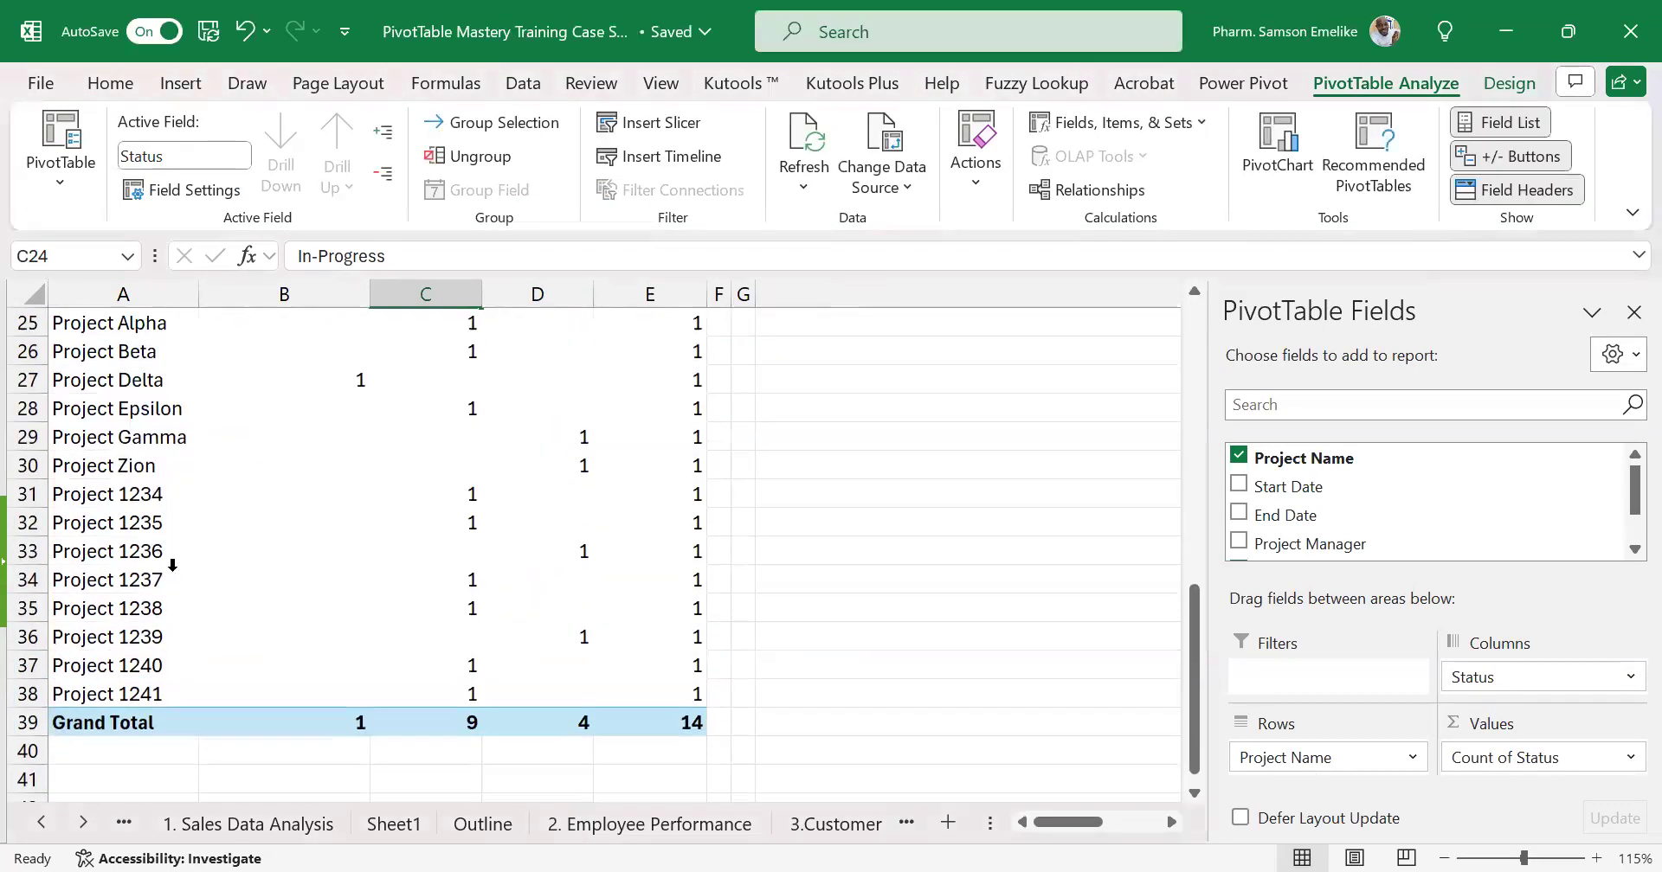
{"action": "scroll", "coordinate": [262, 623], "scroll_direction": "up", "scroll_amount": 1}
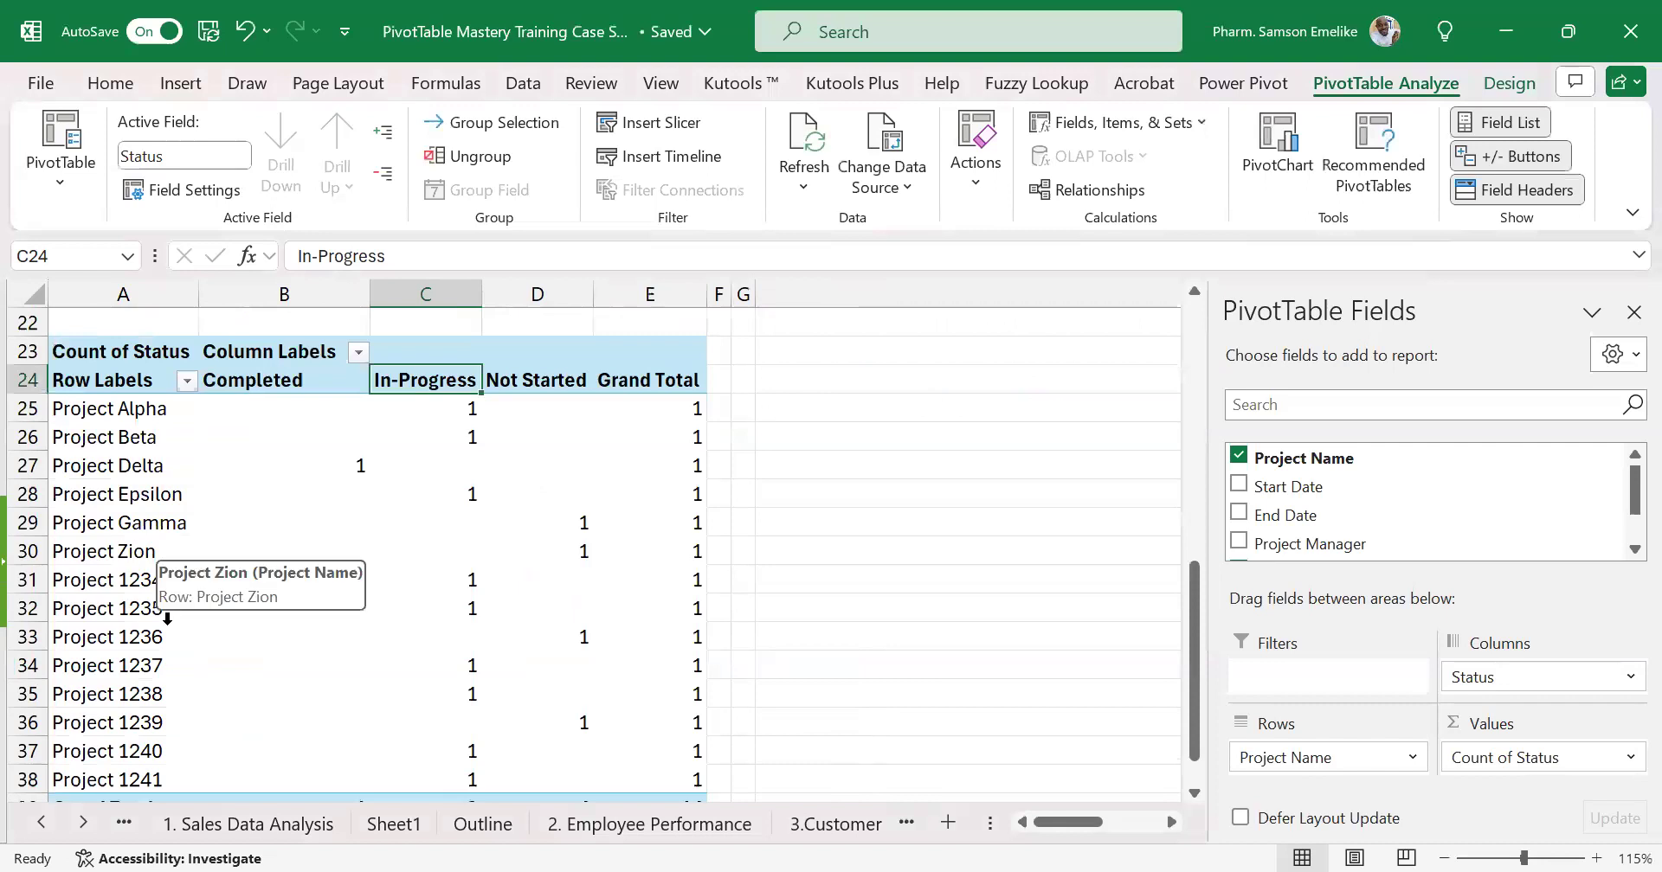
{"action": "scroll", "coordinate": [165, 618], "scroll_direction": "down", "scroll_amount": 2}
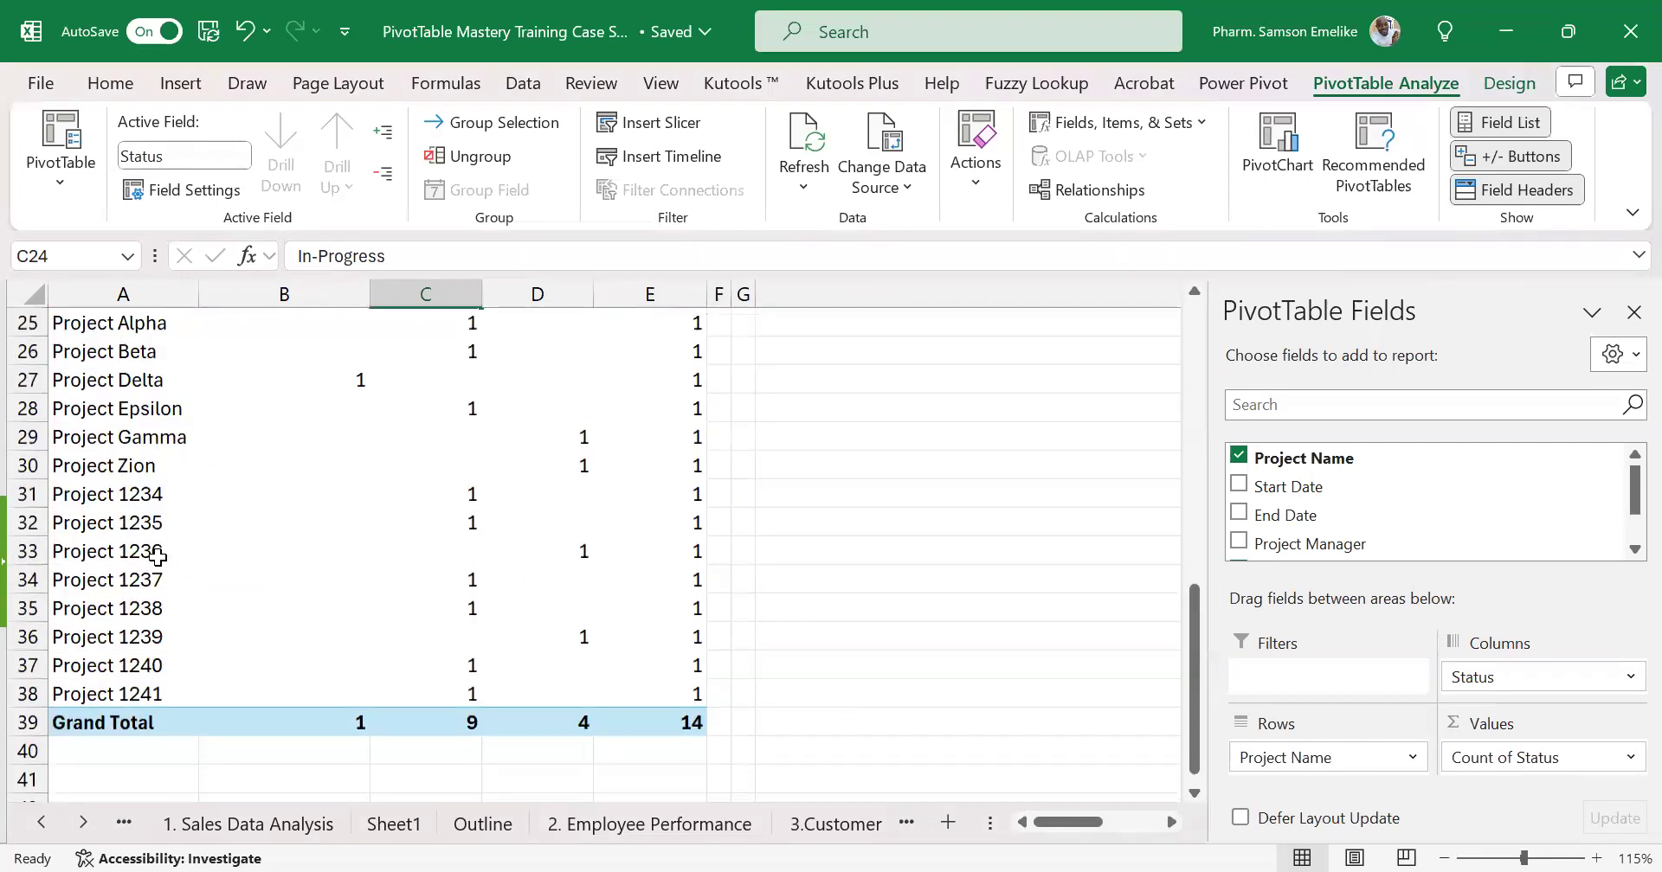
{"action": "left_click_drag", "start_coordinate": [130, 494], "coordinate": [138, 686]}
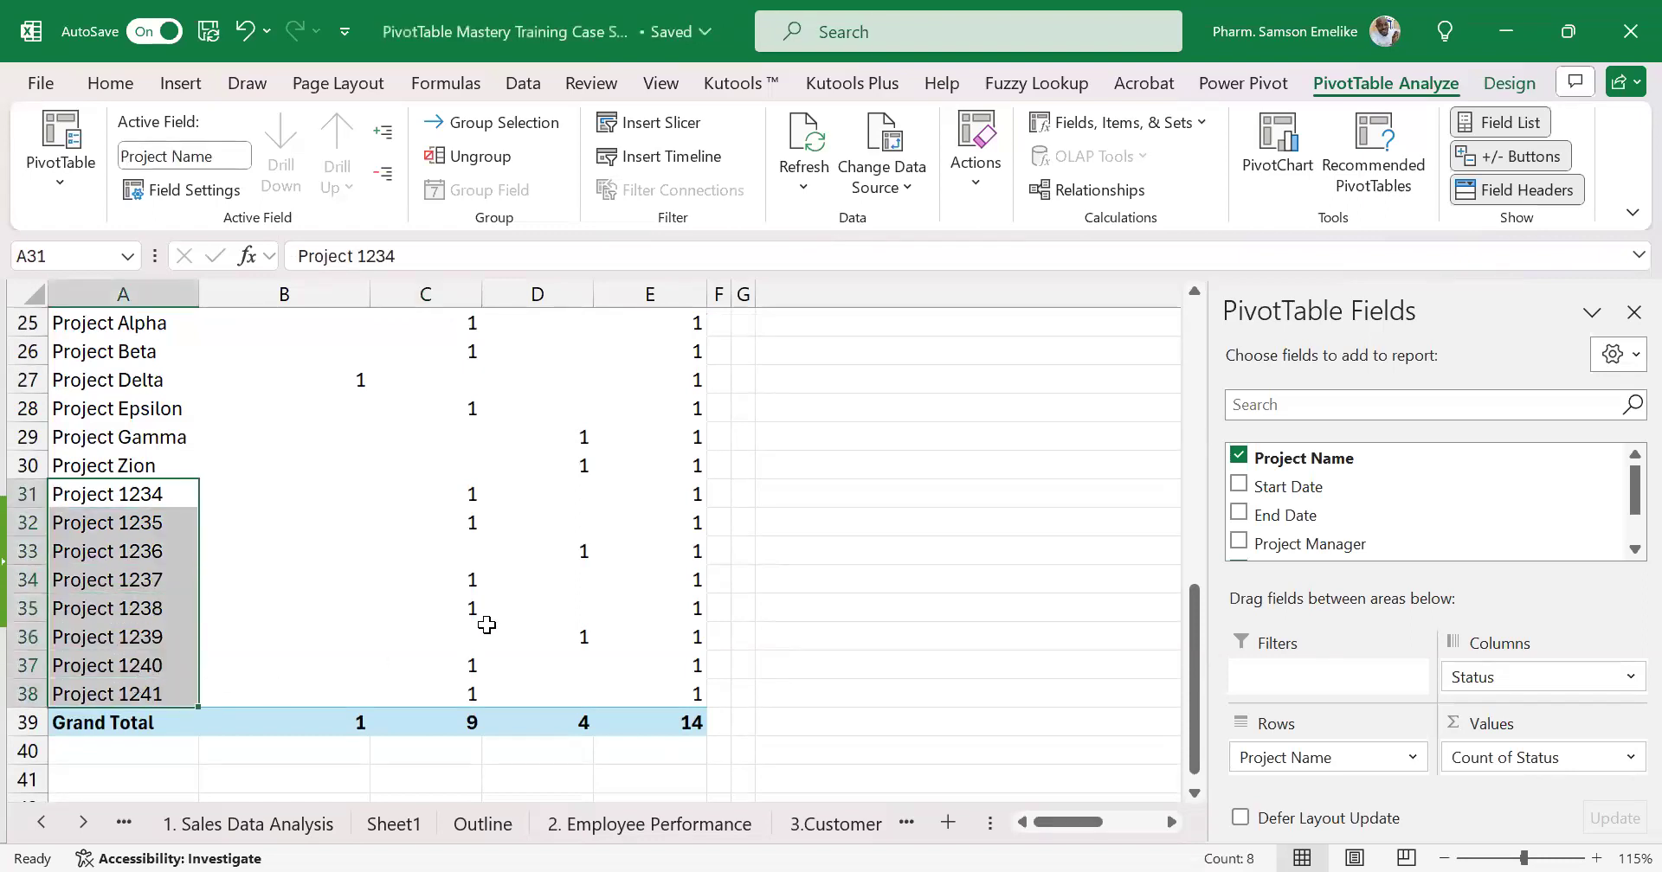
{"action": "scroll", "coordinate": [481, 623], "scroll_direction": "up", "scroll_amount": 3}
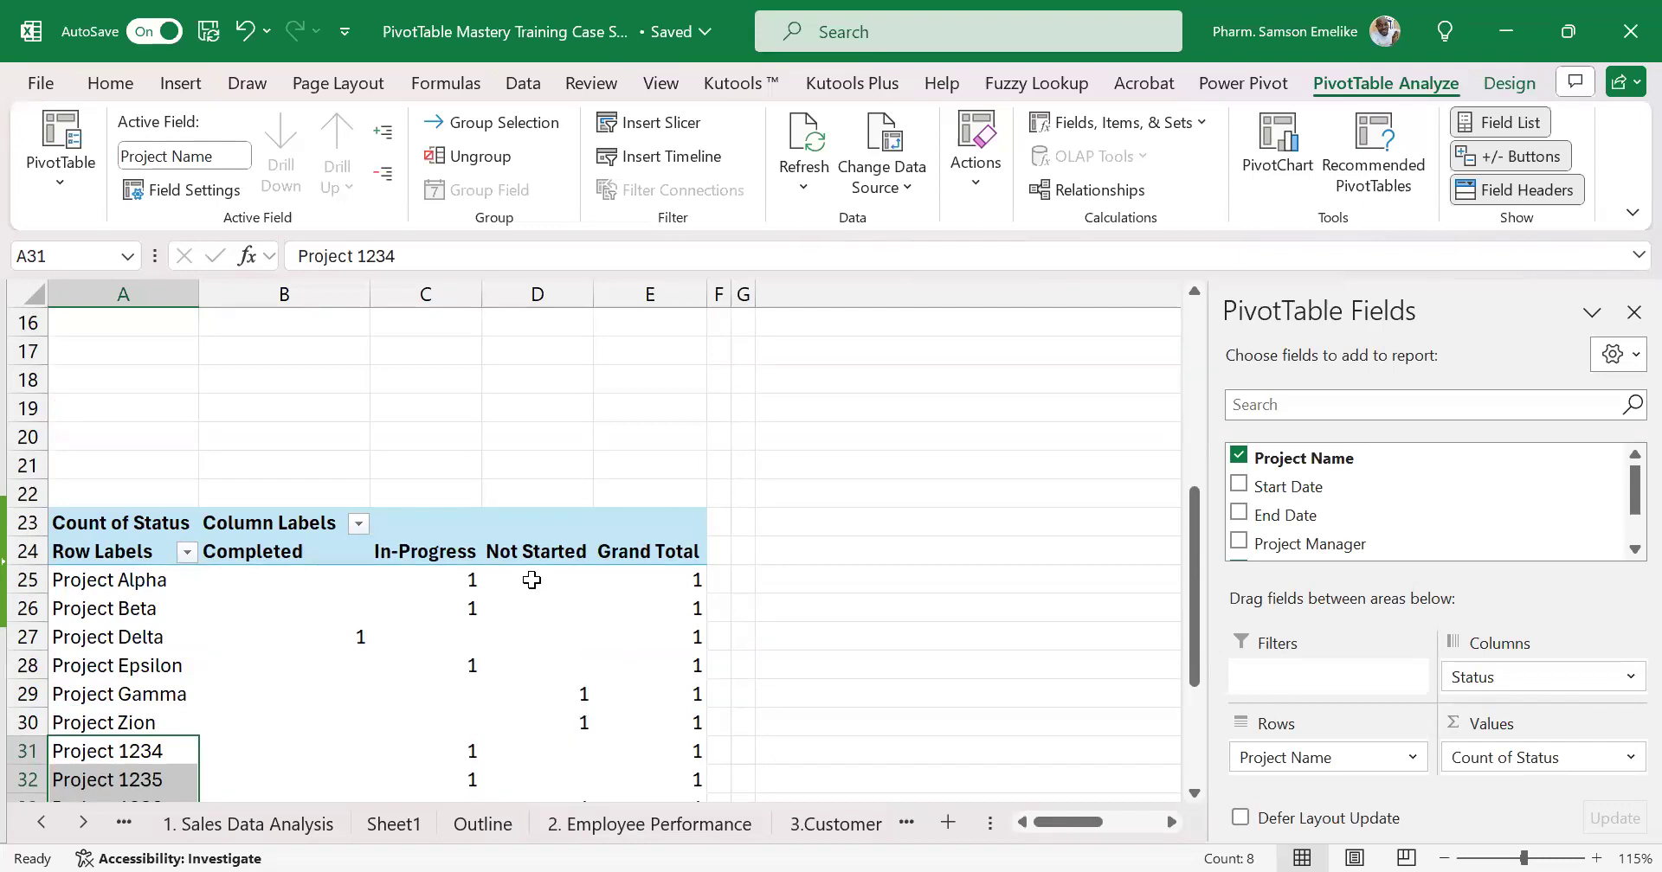
{"action": "scroll", "coordinate": [537, 573], "scroll_direction": "up", "scroll_amount": 1}
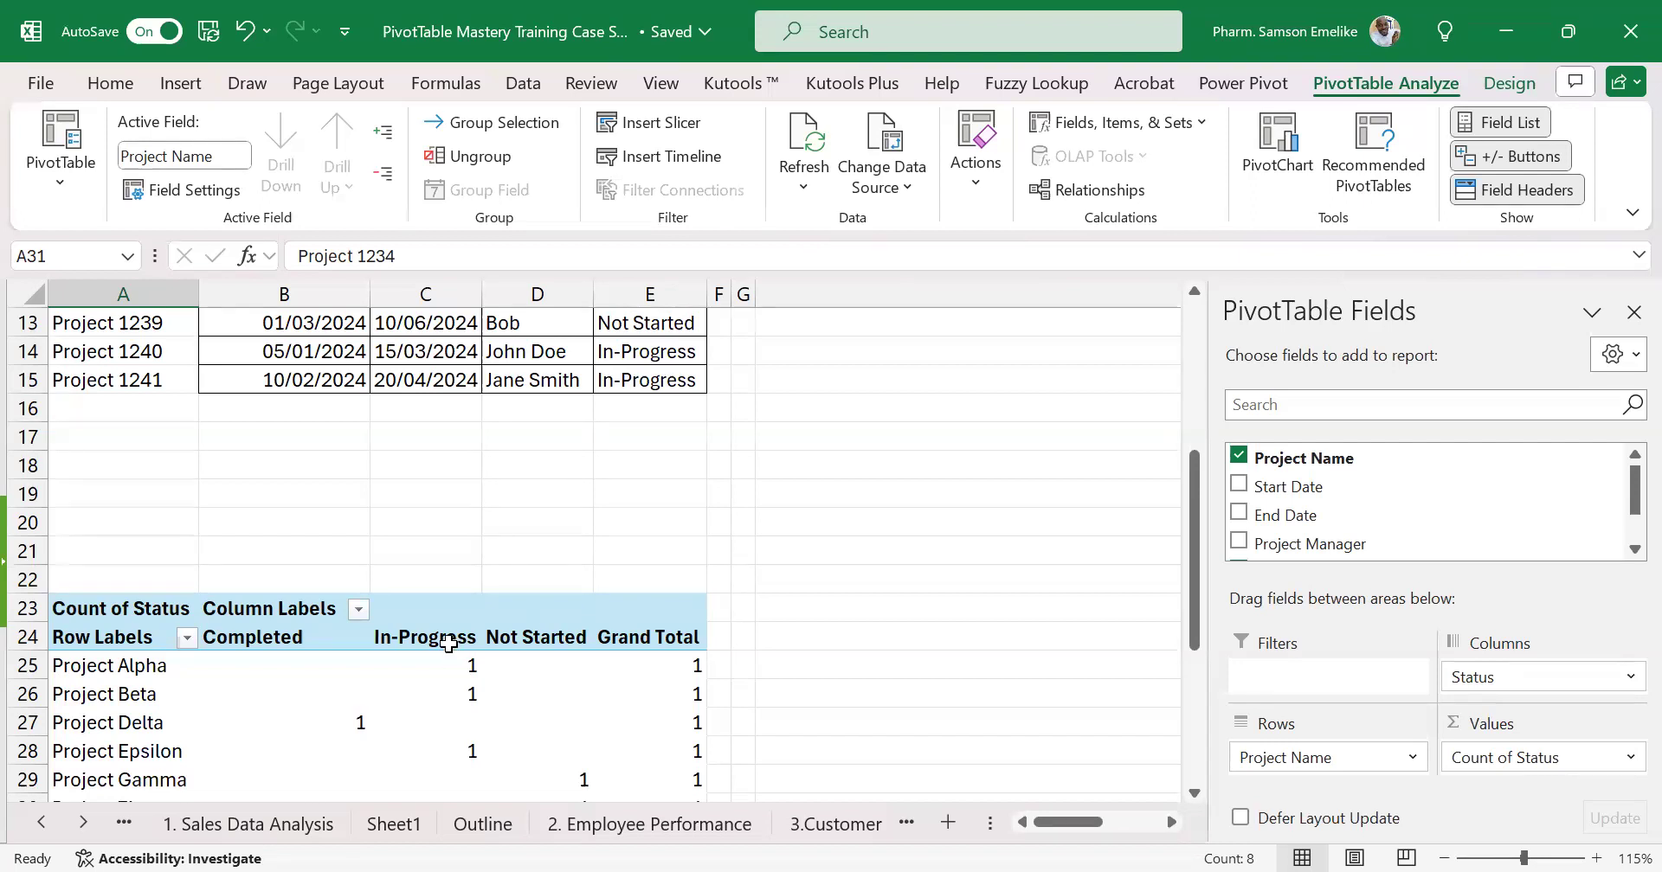
{"action": "left_click", "coordinate": [603, 611]}
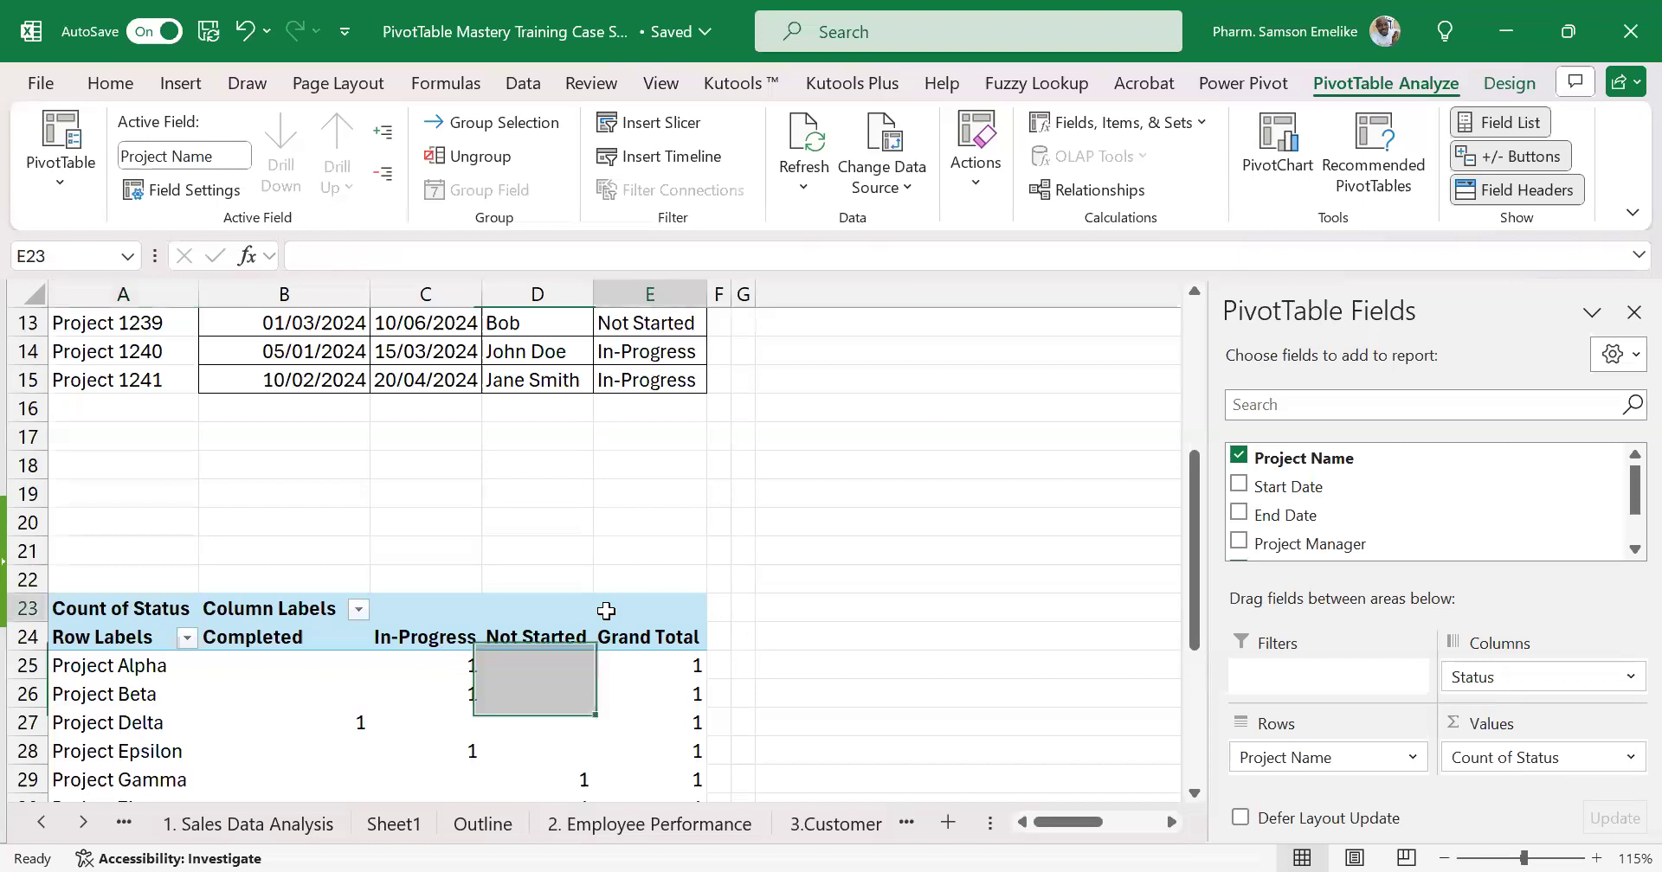
{"action": "scroll", "coordinate": [468, 591], "scroll_direction": "down", "scroll_amount": 2}
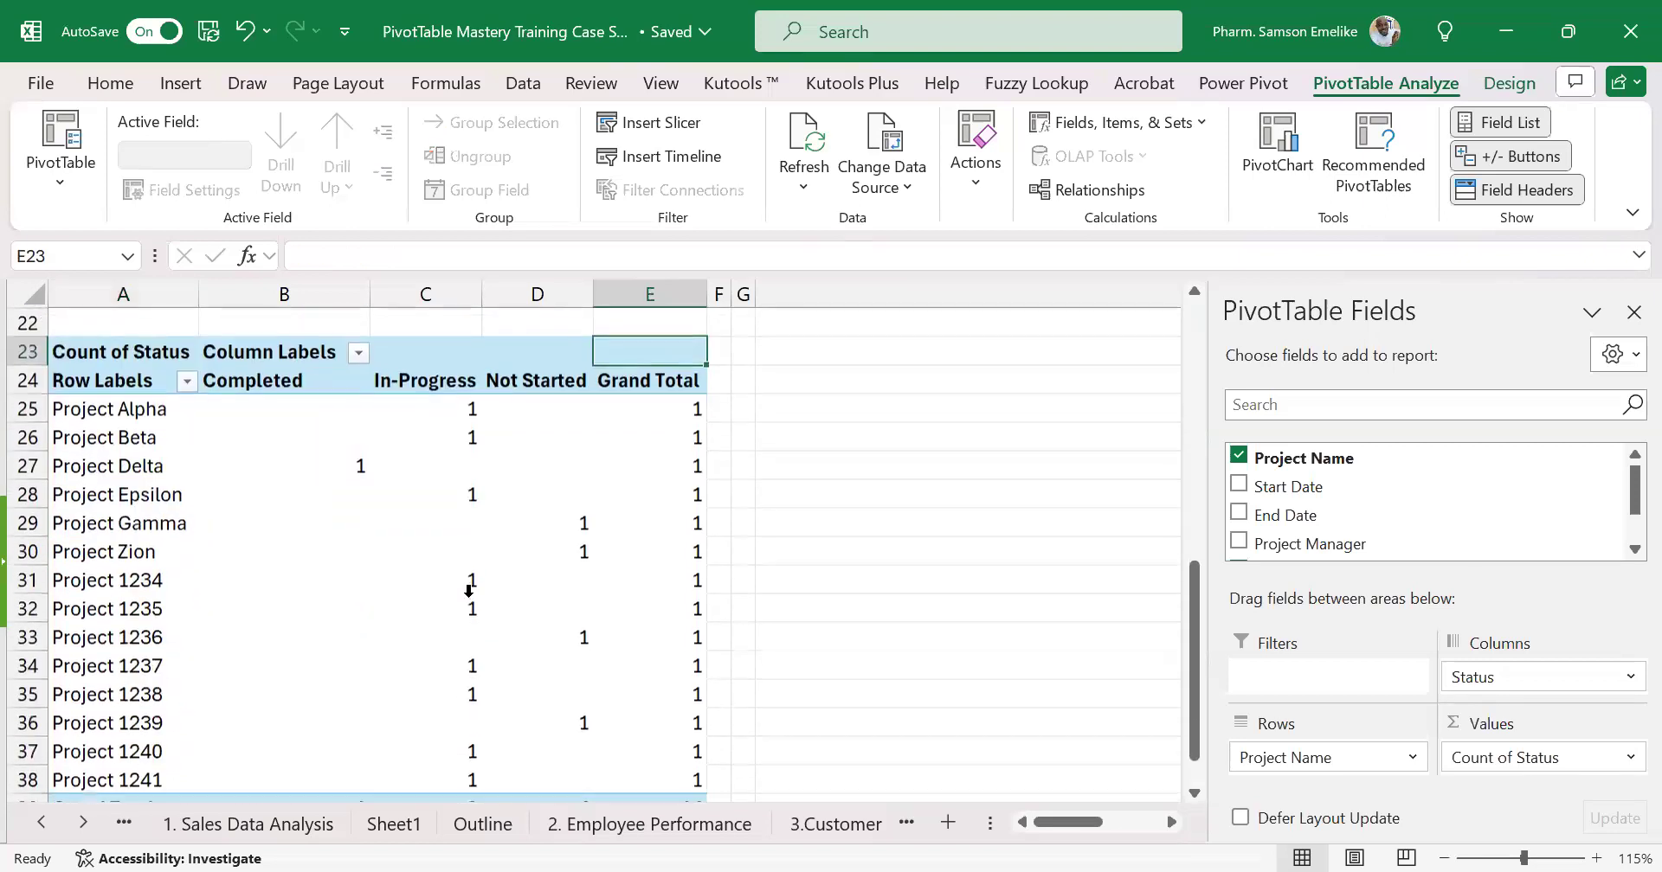
{"action": "scroll", "coordinate": [468, 591], "scroll_direction": "up", "scroll_amount": 1}
{"action": "scroll", "coordinate": [661, 665], "scroll_direction": "down", "scroll_amount": 3}
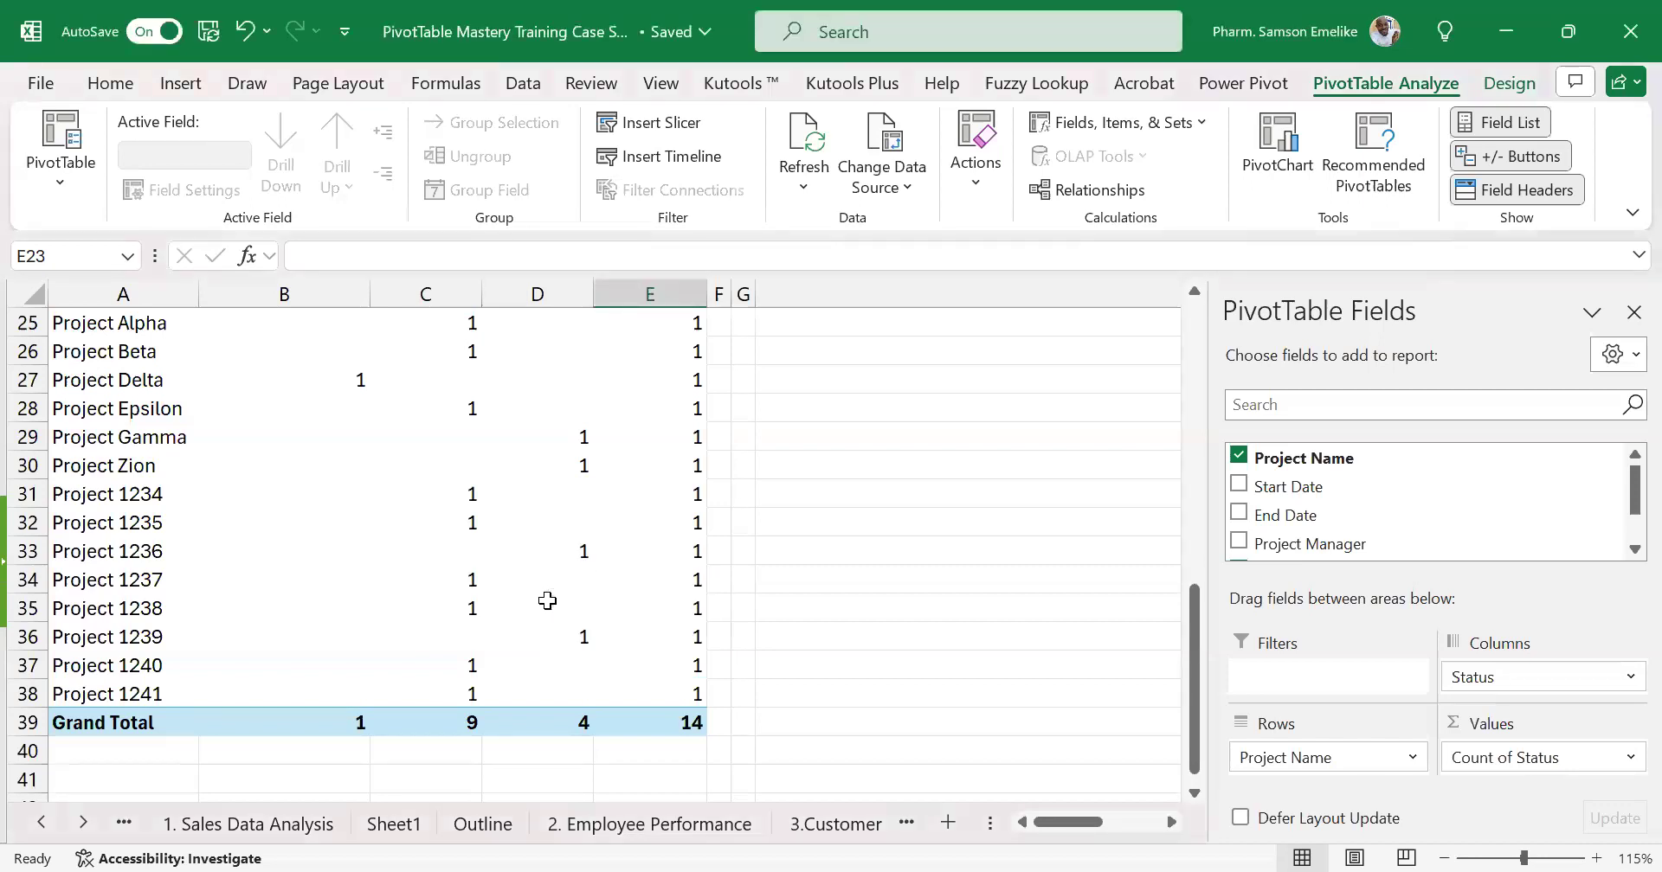
{"action": "mouse_move", "coordinate": [545, 602]}
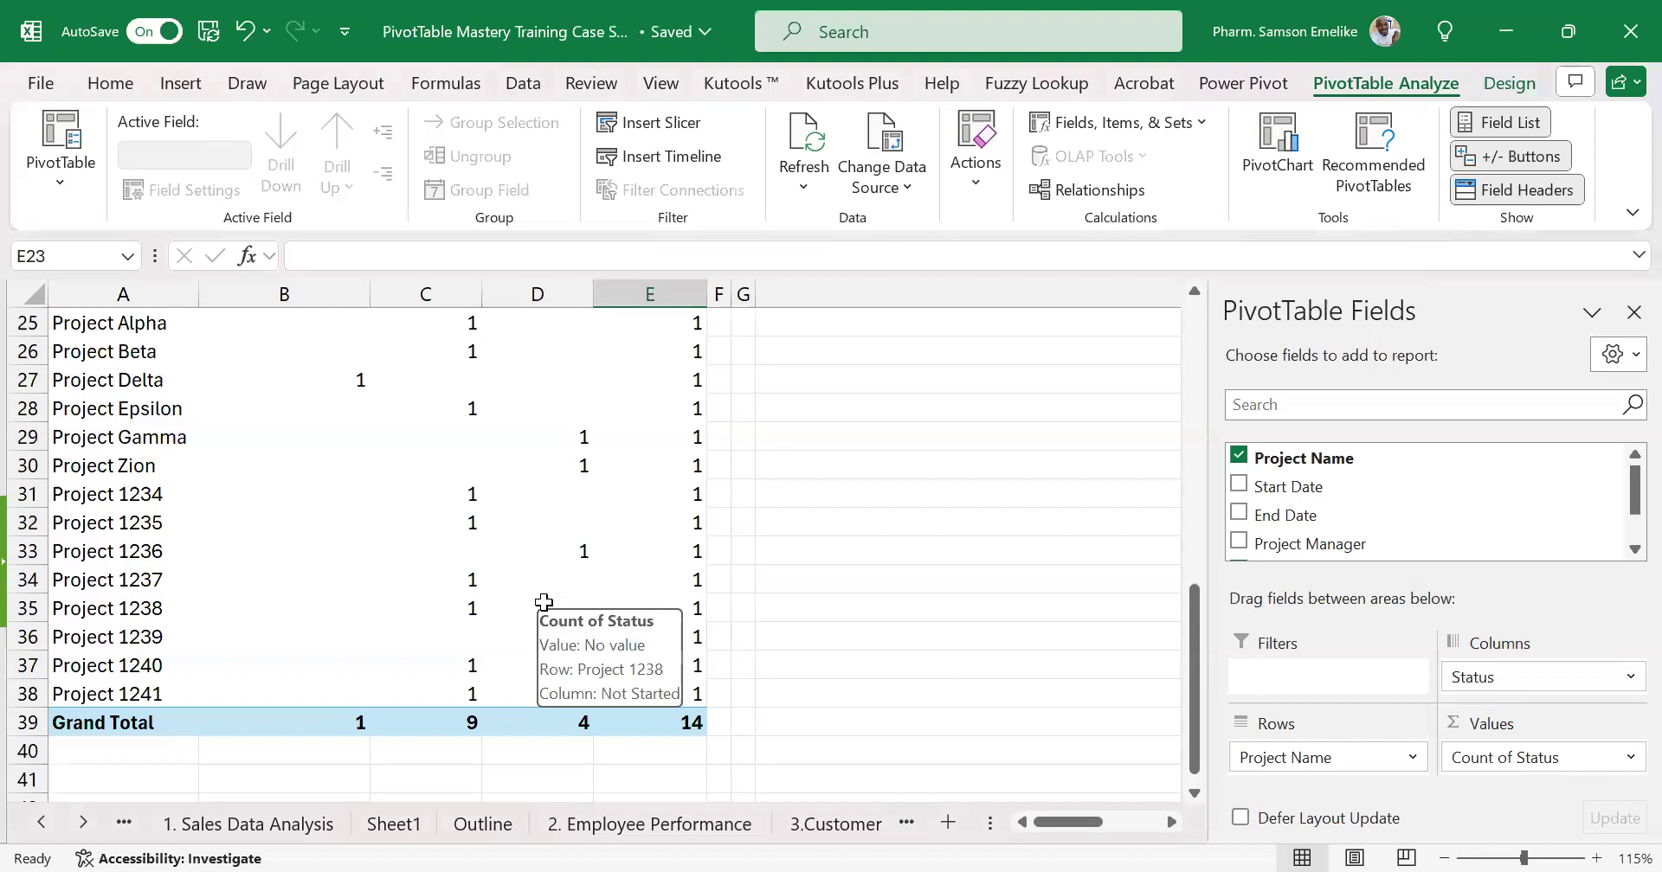
{"action": "mouse_move", "coordinate": [498, 482]}
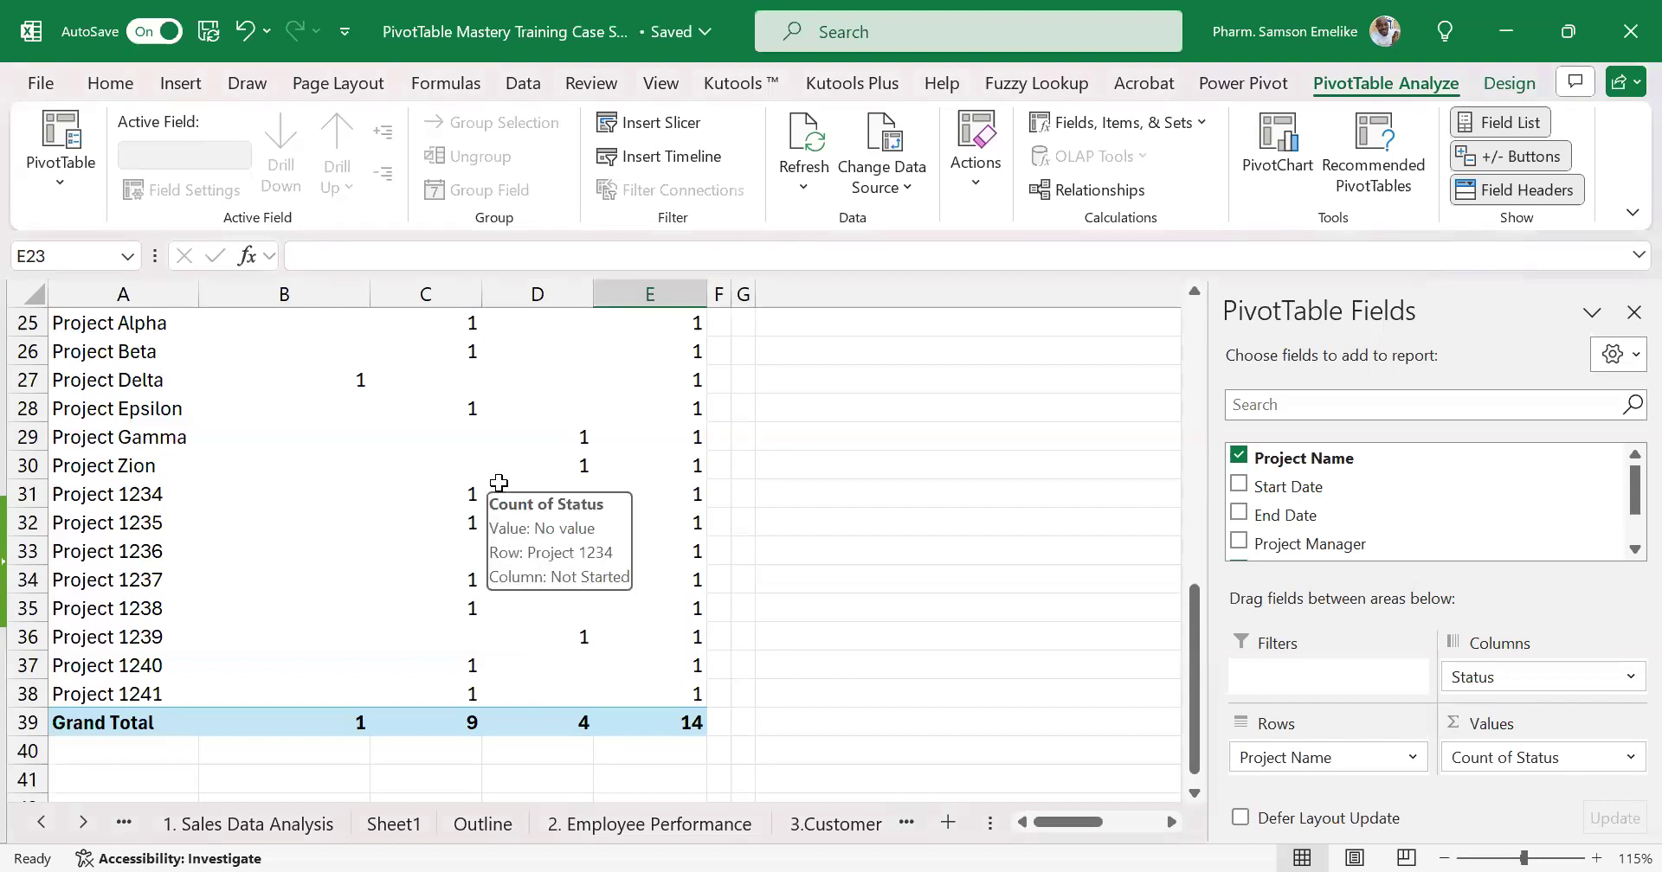
{"action": "scroll", "coordinate": [496, 487], "scroll_direction": "up", "scroll_amount": 4}
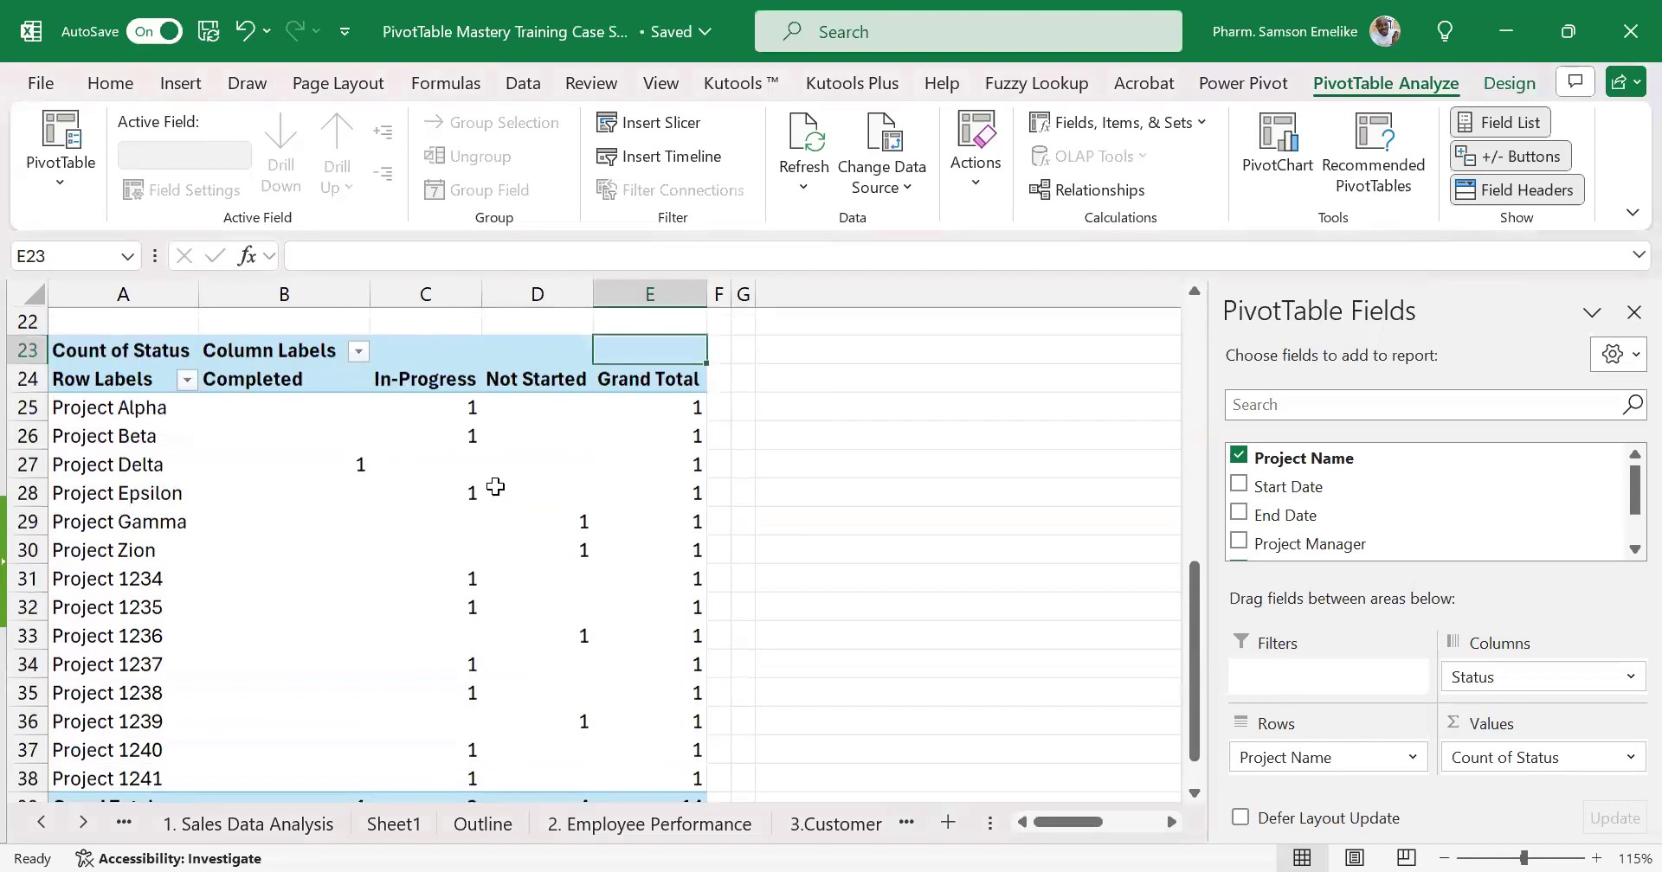
Fill the empty cells A16:E21 below the source table with yellow
{"action": "mouse_move", "coordinate": [67, 397]}
{"action": "left_mouse_down"}
{"action": "mouse_move", "coordinate": [597, 438]}
{"action": "mouse_move", "coordinate": [665, 541]}
{"action": "left_mouse_up"}
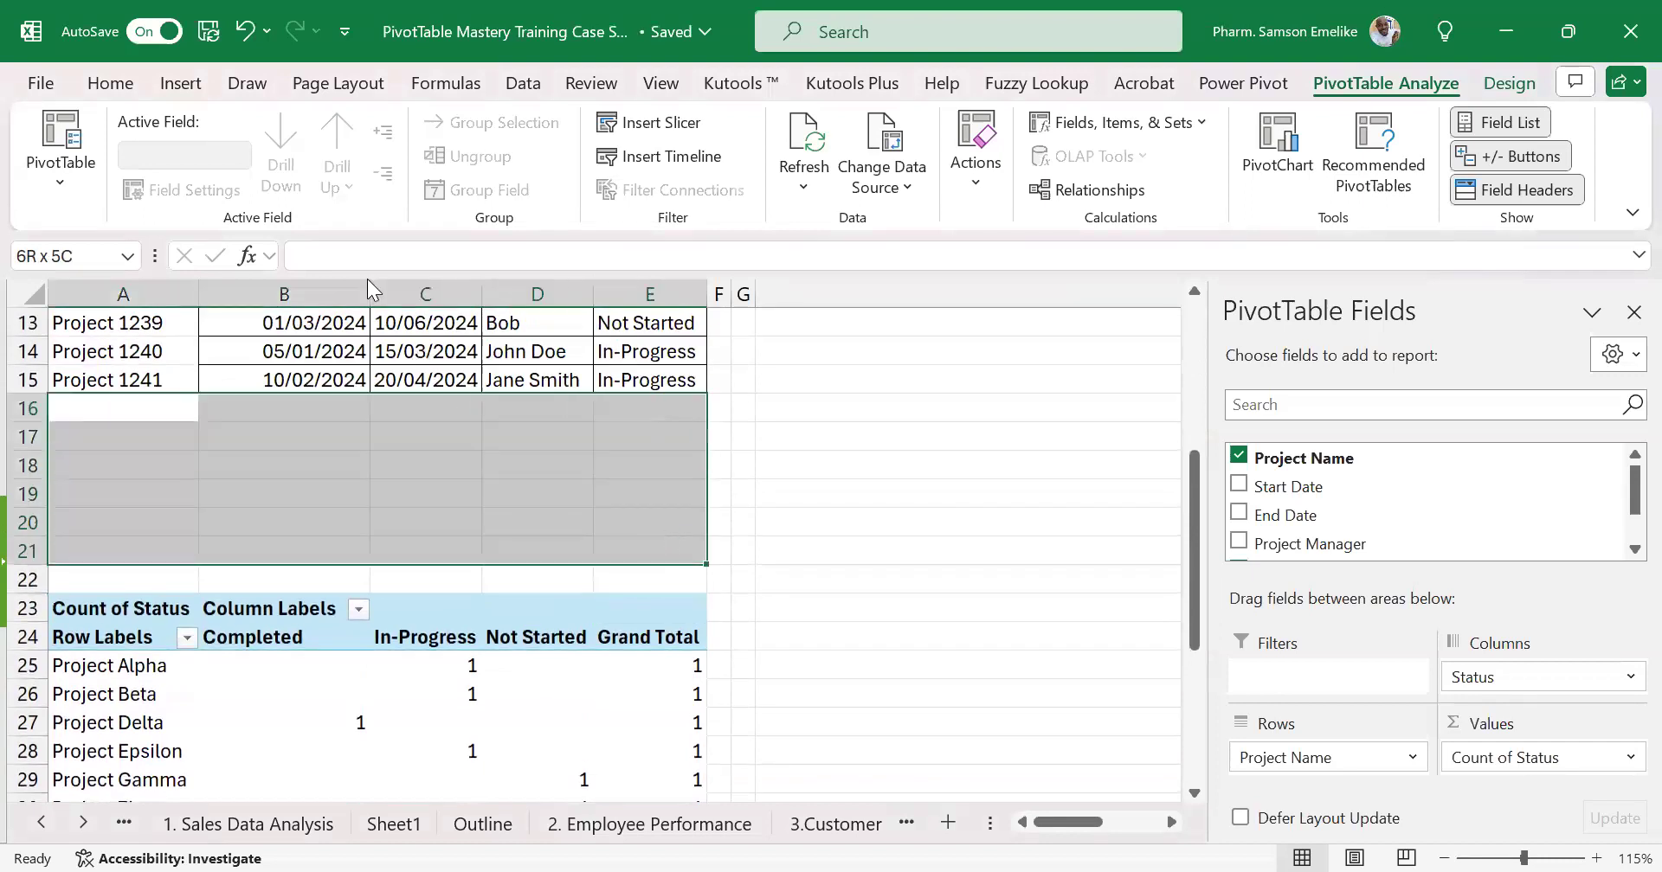
{"action": "left_click", "coordinate": [227, 189]}
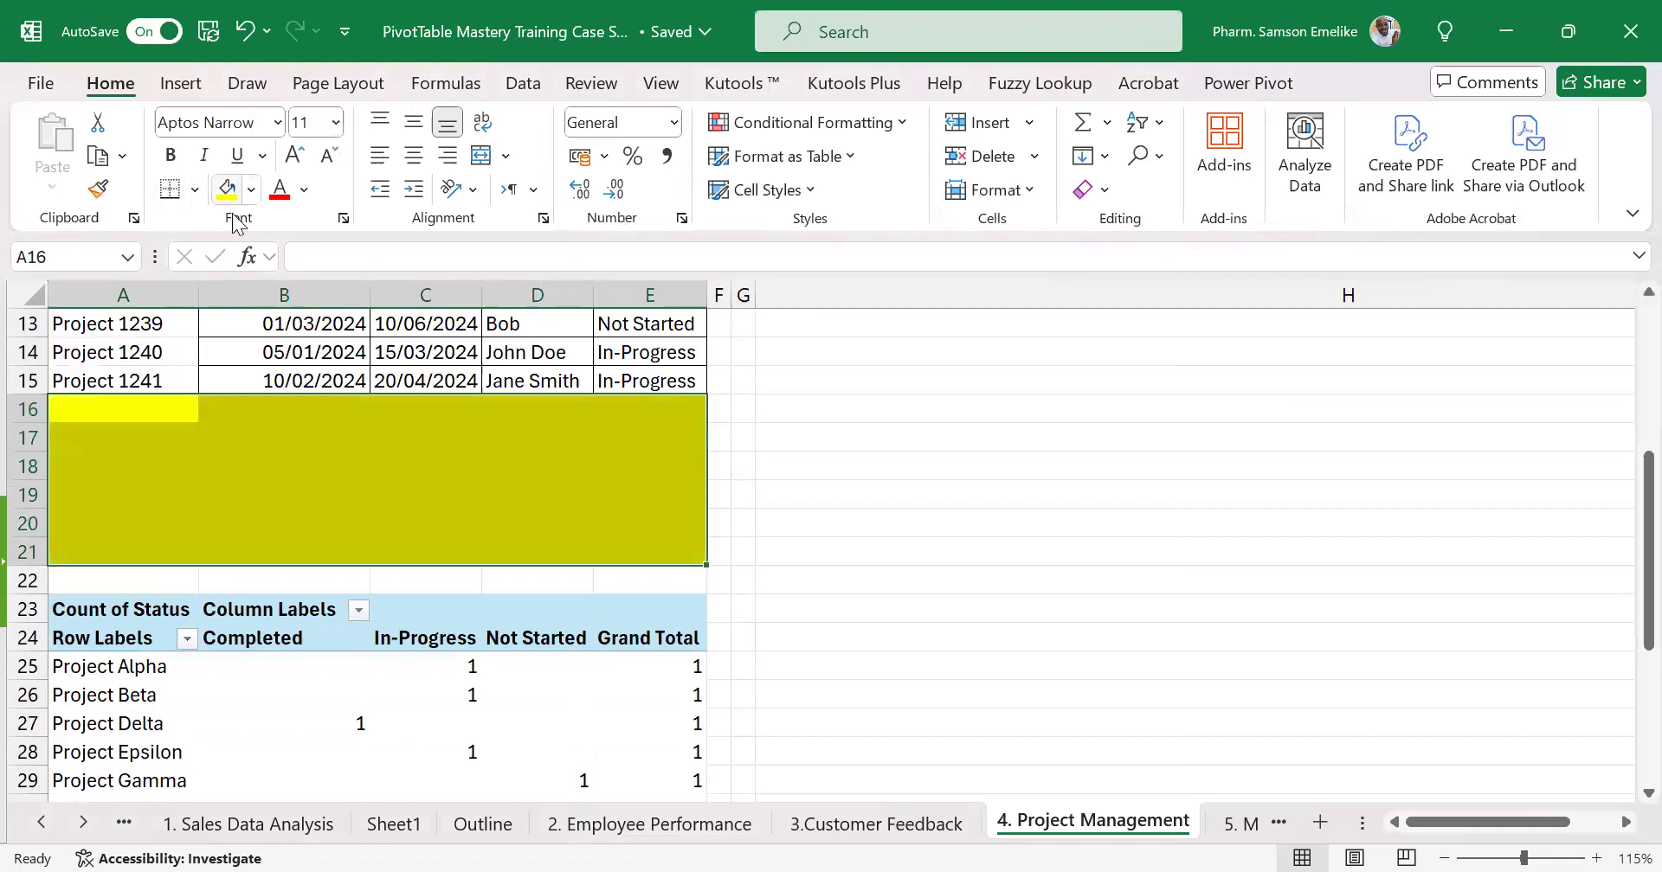
{"action": "left_click", "coordinate": [387, 695]}
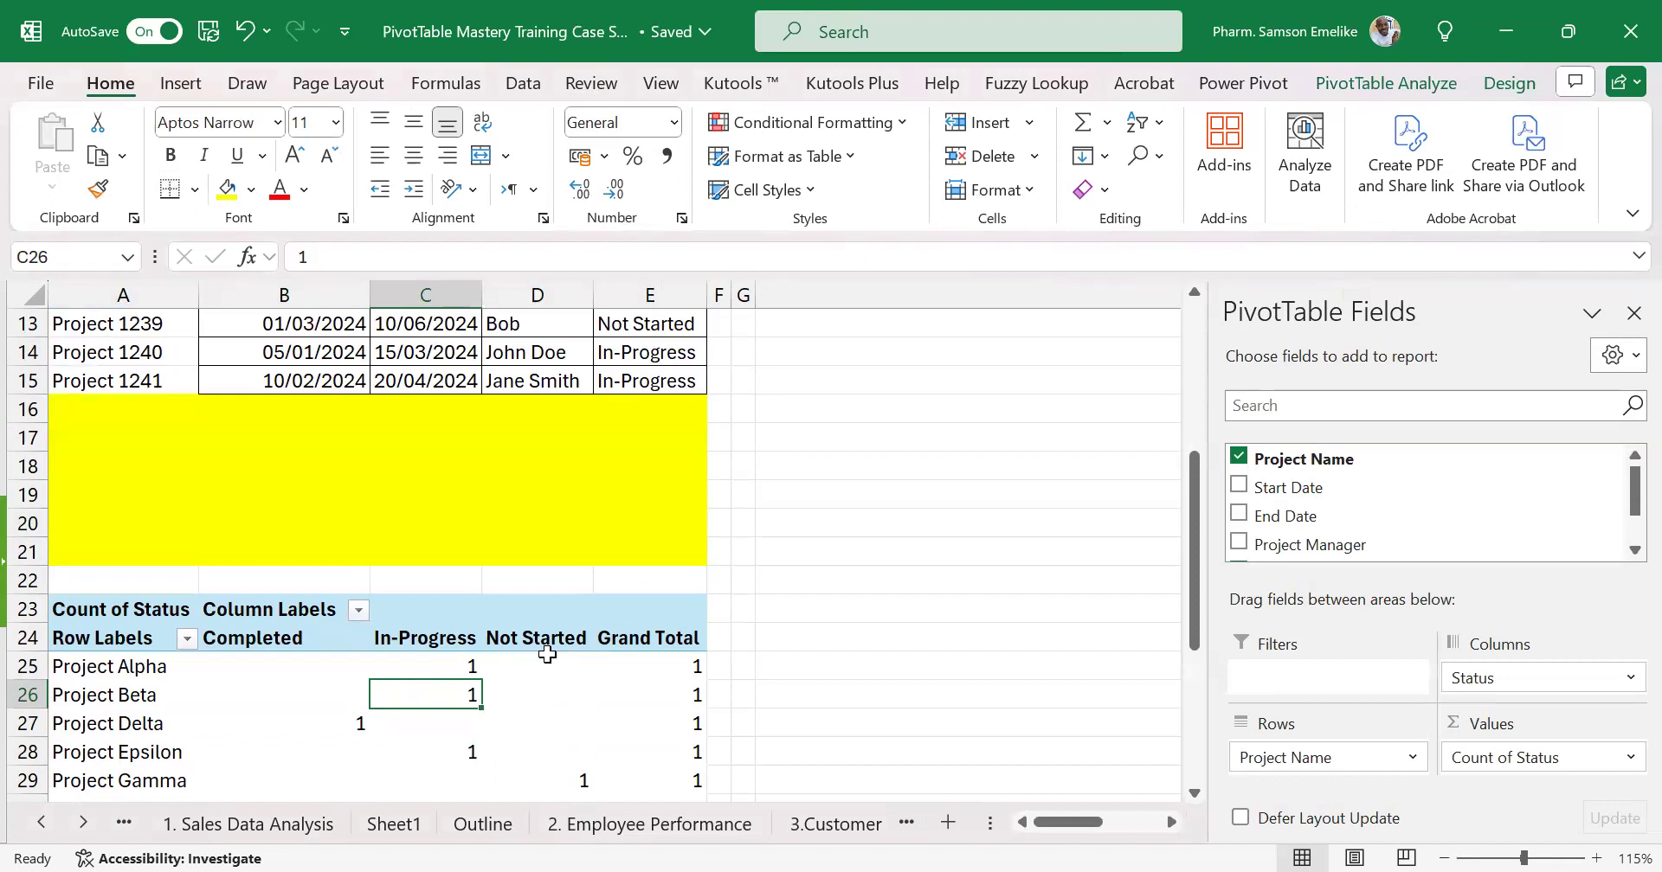
Delete the whole PivotTable in A23:E39 below the yellow range
{"action": "scroll", "coordinate": [554, 656], "scroll_direction": "down", "scroll_amount": 1}
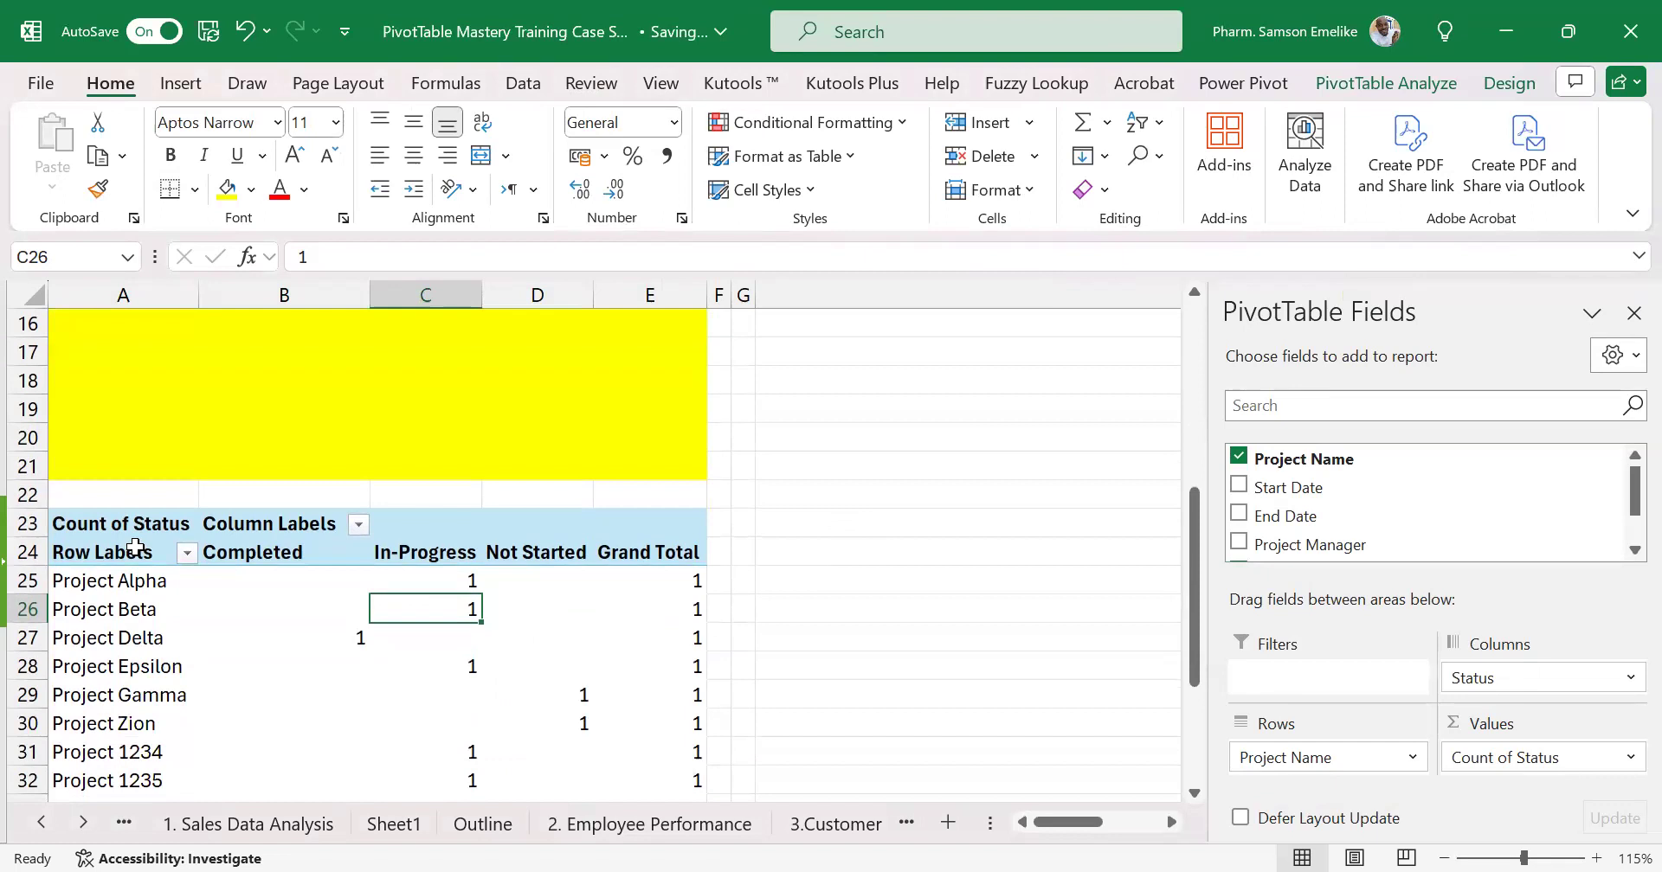
{"action": "left_click_drag", "start_coordinate": [114, 524], "coordinate": [614, 797]}
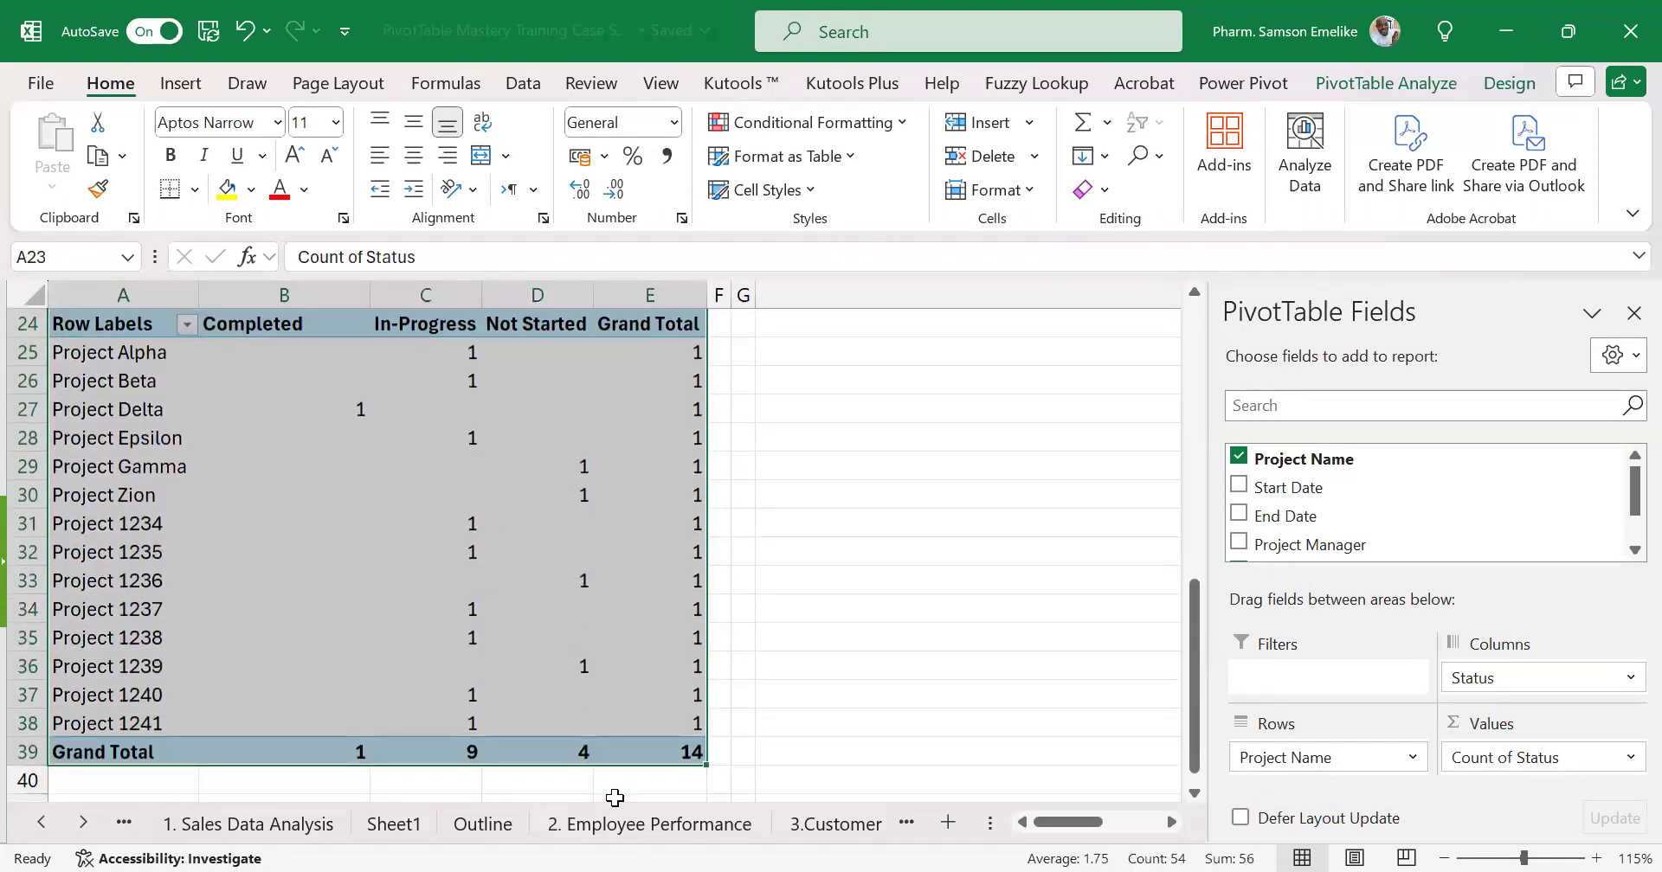
{"action": "key", "text": "Delete"}
{"action": "left_click", "coordinate": [611, 468]}
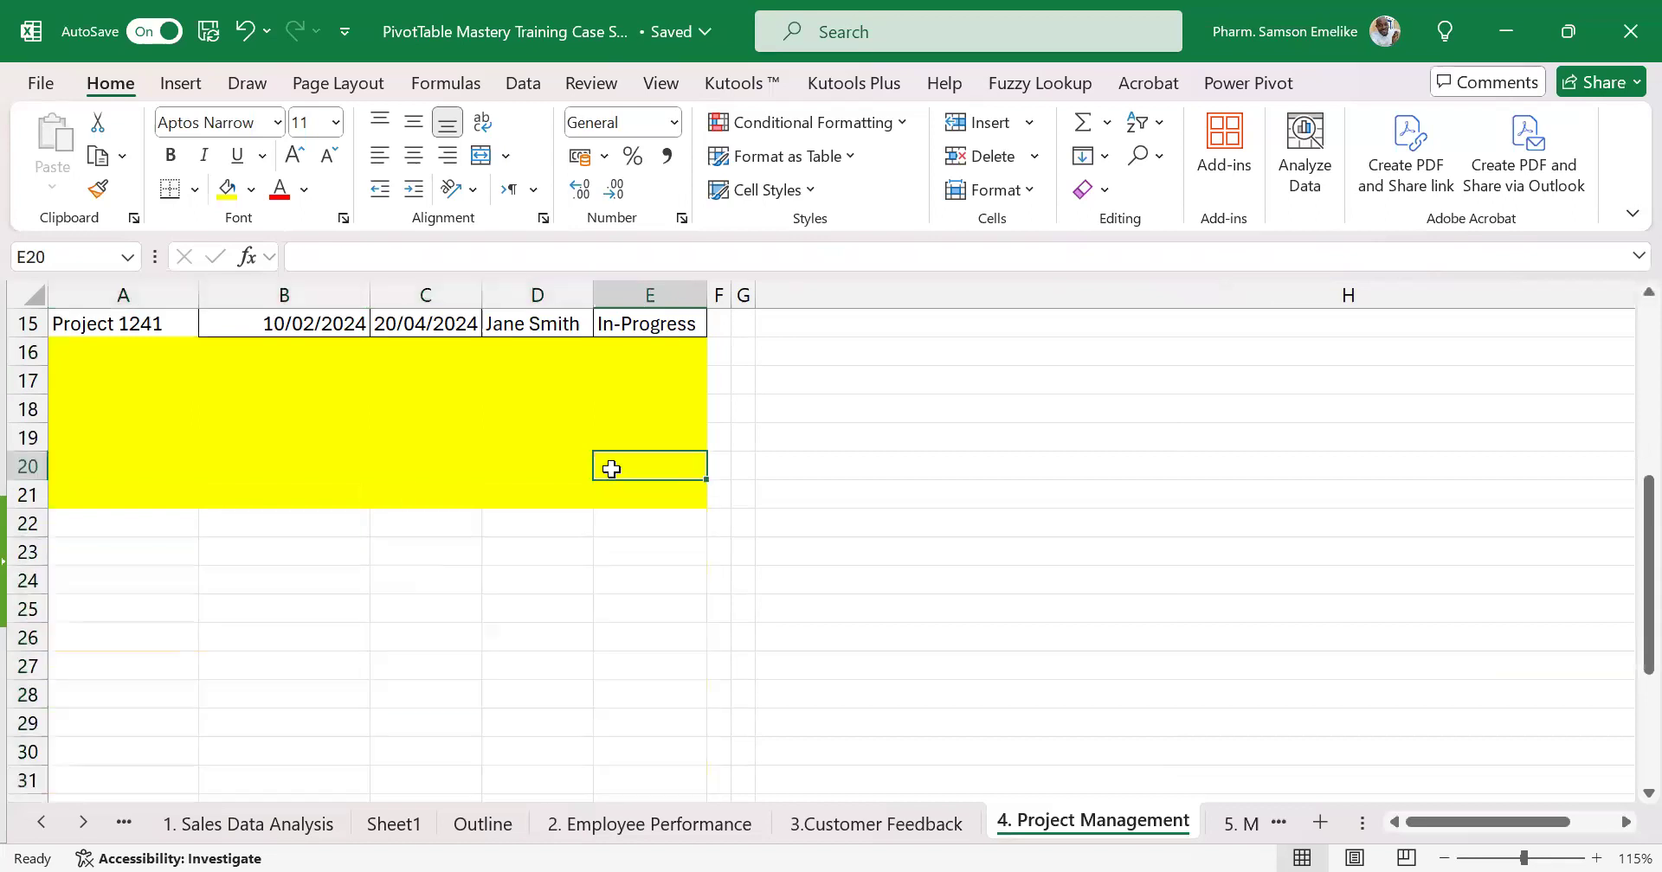
{"action": "scroll", "coordinate": [611, 469], "scroll_direction": "up", "scroll_amount": 5}
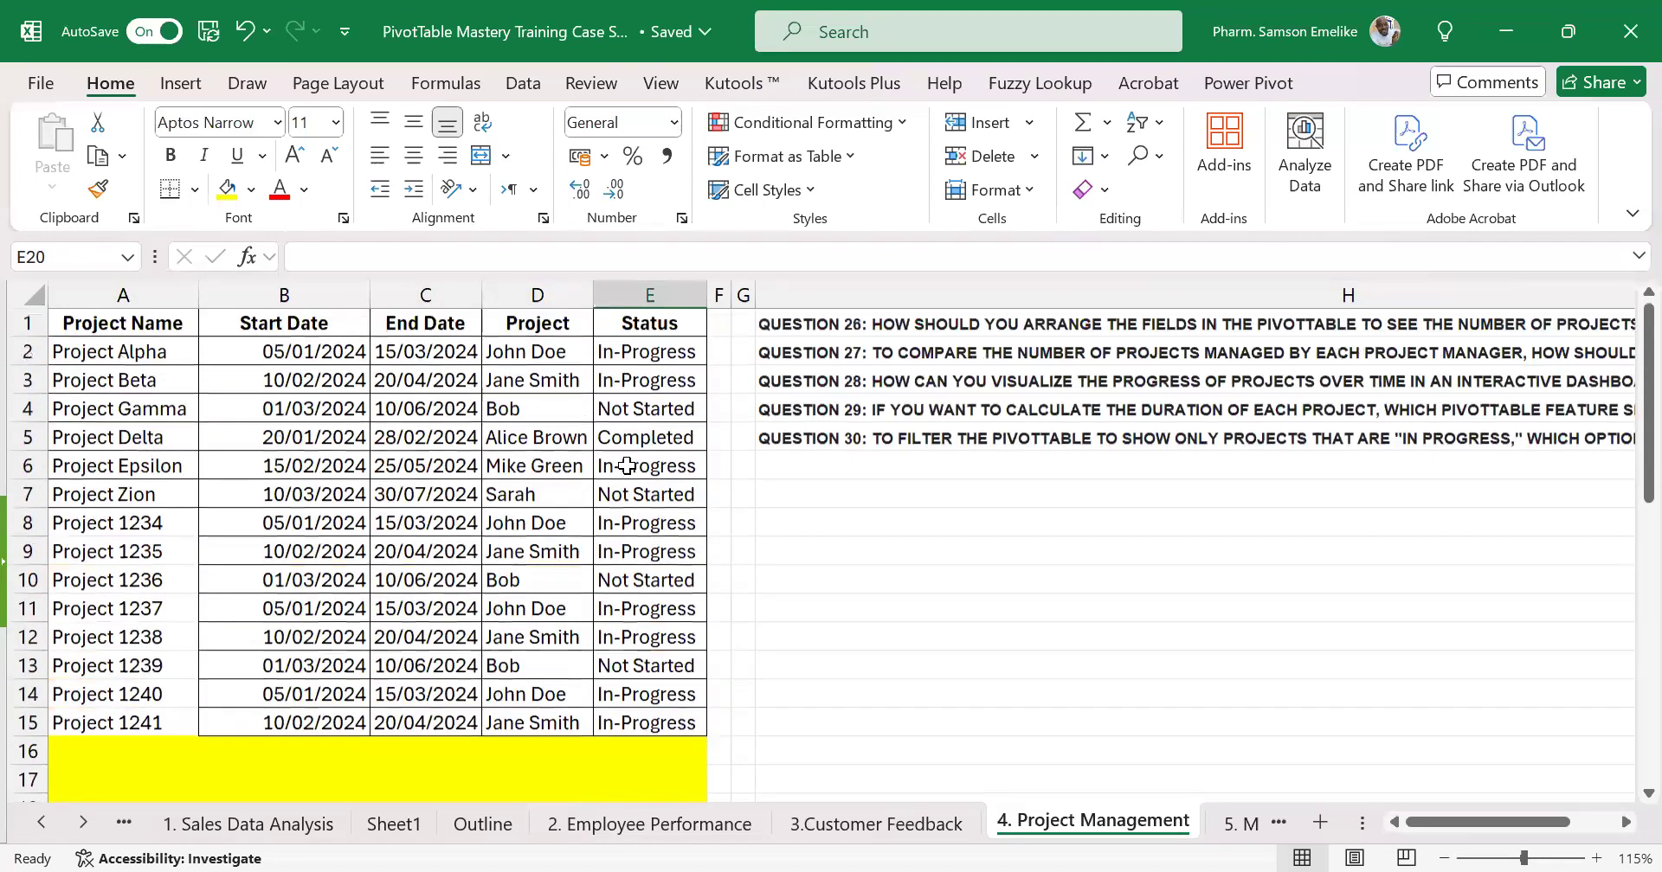
Set up a new PivotTable on the existing worksheet with A1:E21 as its source, including the empty yellow rows
{"action": "left_click", "coordinate": [181, 83]}
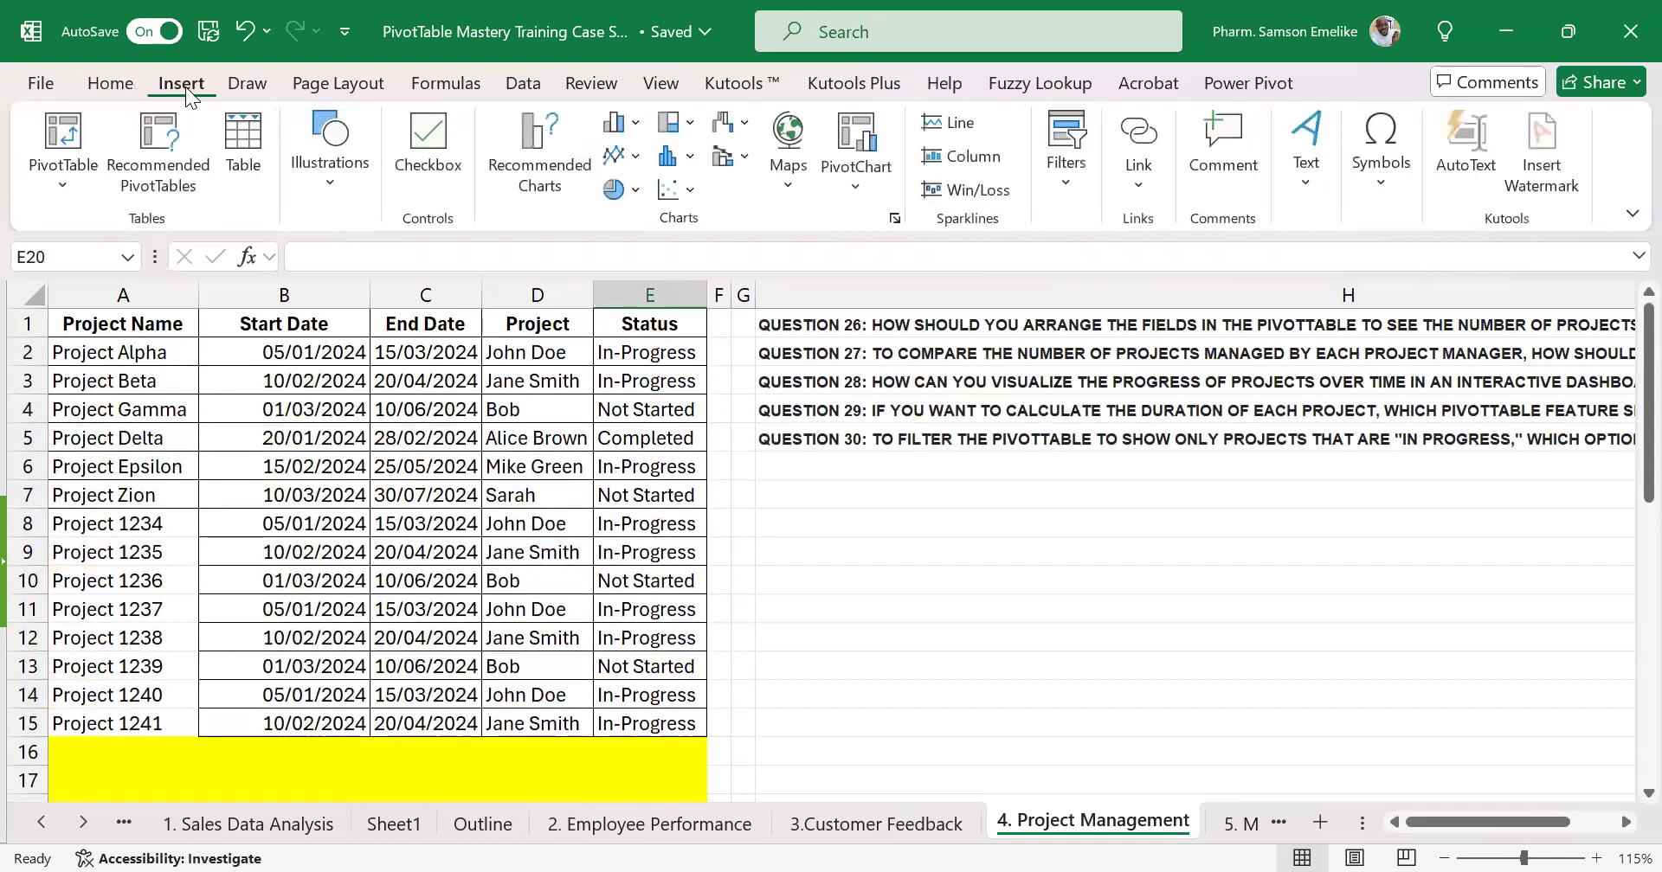
{"action": "left_click", "coordinate": [65, 138]}
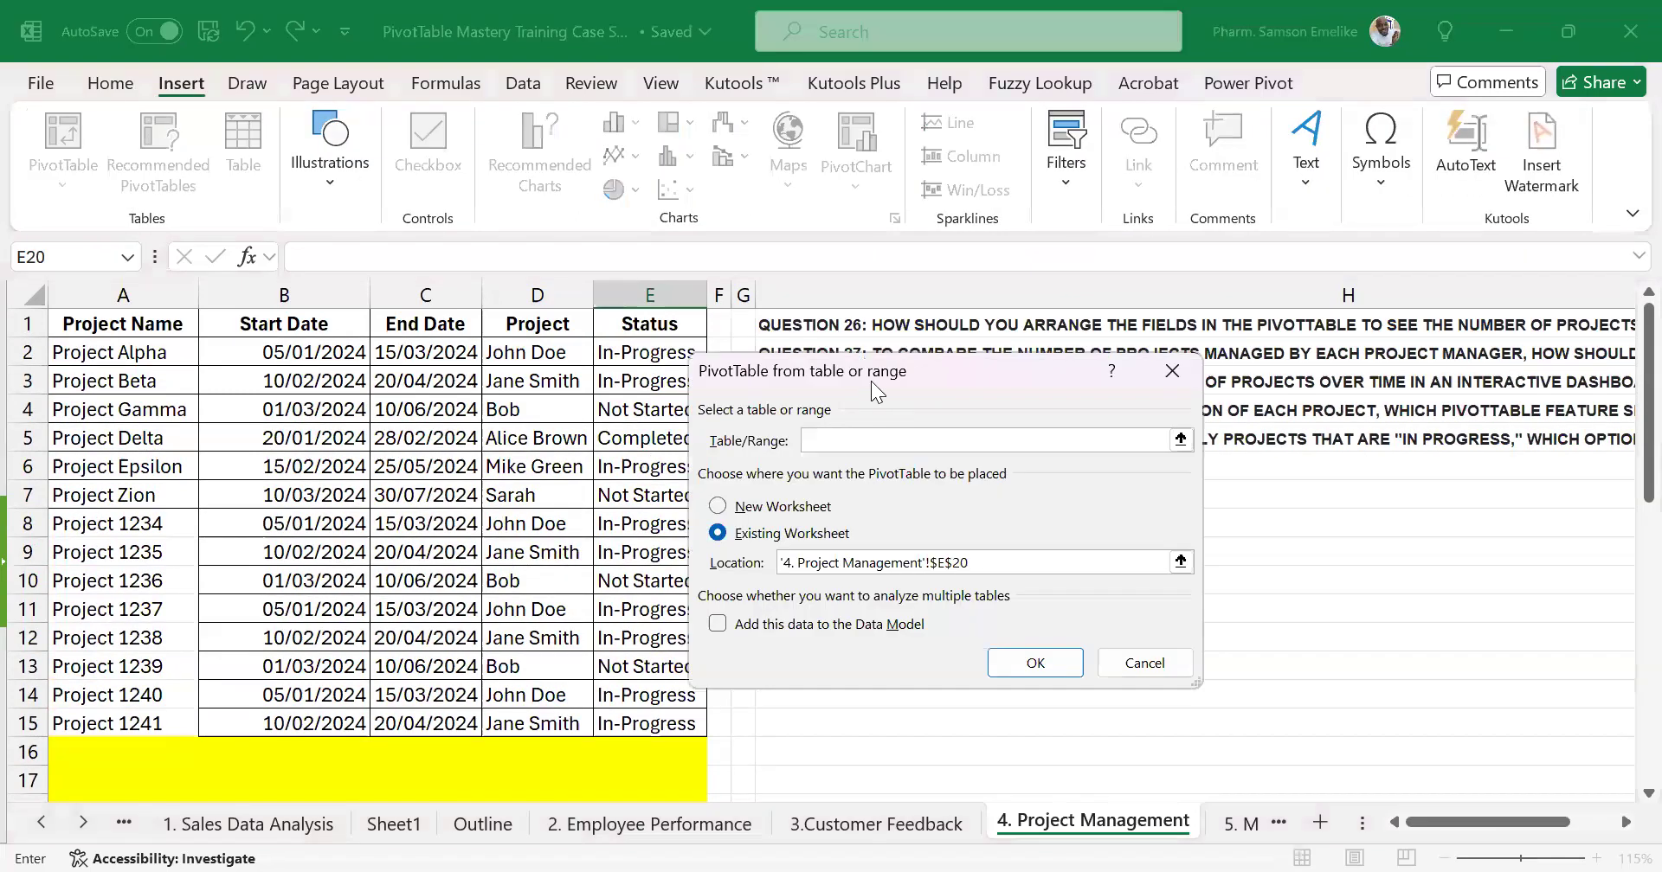
{"action": "left_click", "coordinate": [72, 329]}
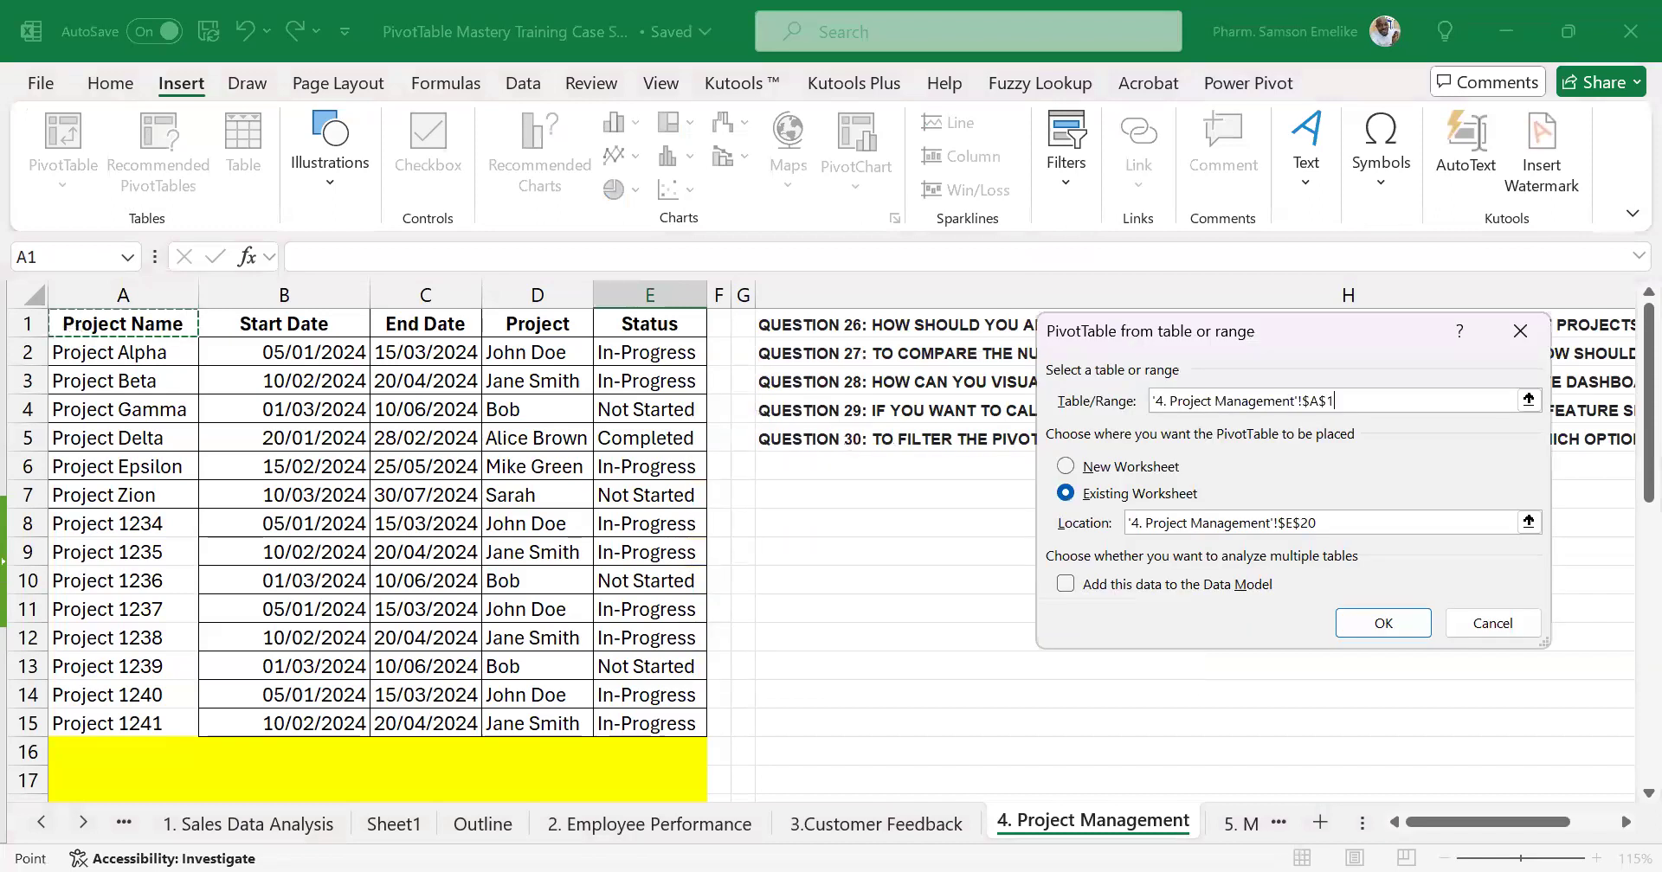
{"action": "scroll", "coordinate": [662, 422], "scroll_direction": "down", "scroll_amount": 6}
{"action": "left_click", "coordinate": [660, 419], "text": "shift"}
{"action": "scroll", "coordinate": [371, 367], "scroll_direction": "up", "scroll_amount": 3}
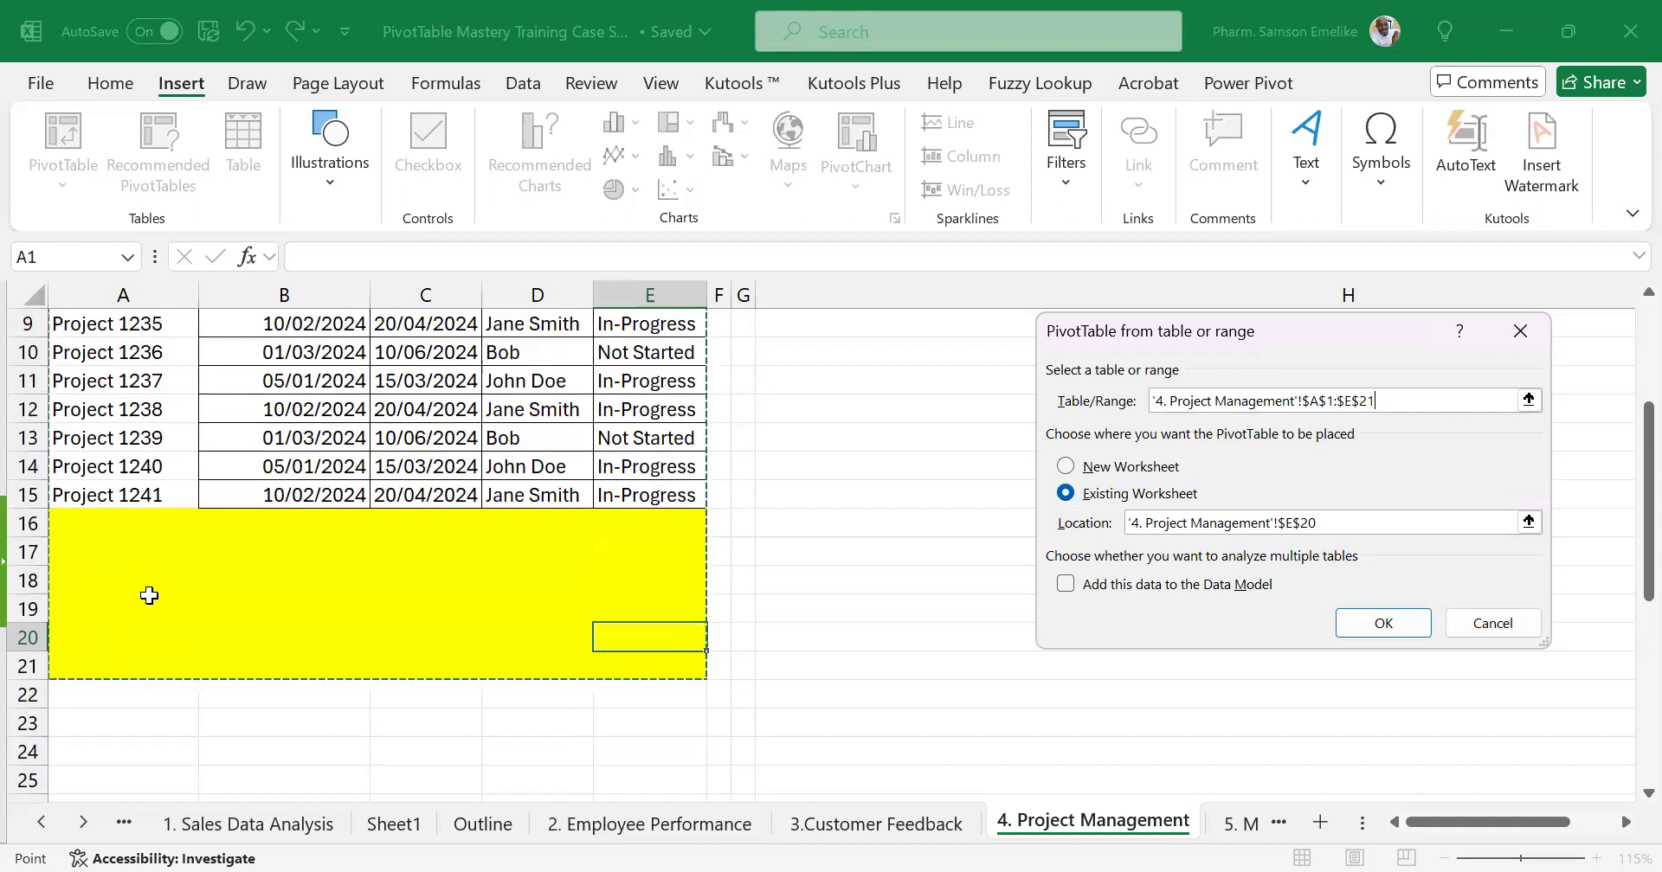
{"action": "scroll", "coordinate": [205, 530], "scroll_direction": "up", "scroll_amount": 1}
{"action": "scroll", "coordinate": [204, 530], "scroll_direction": "up", "scroll_amount": 2}
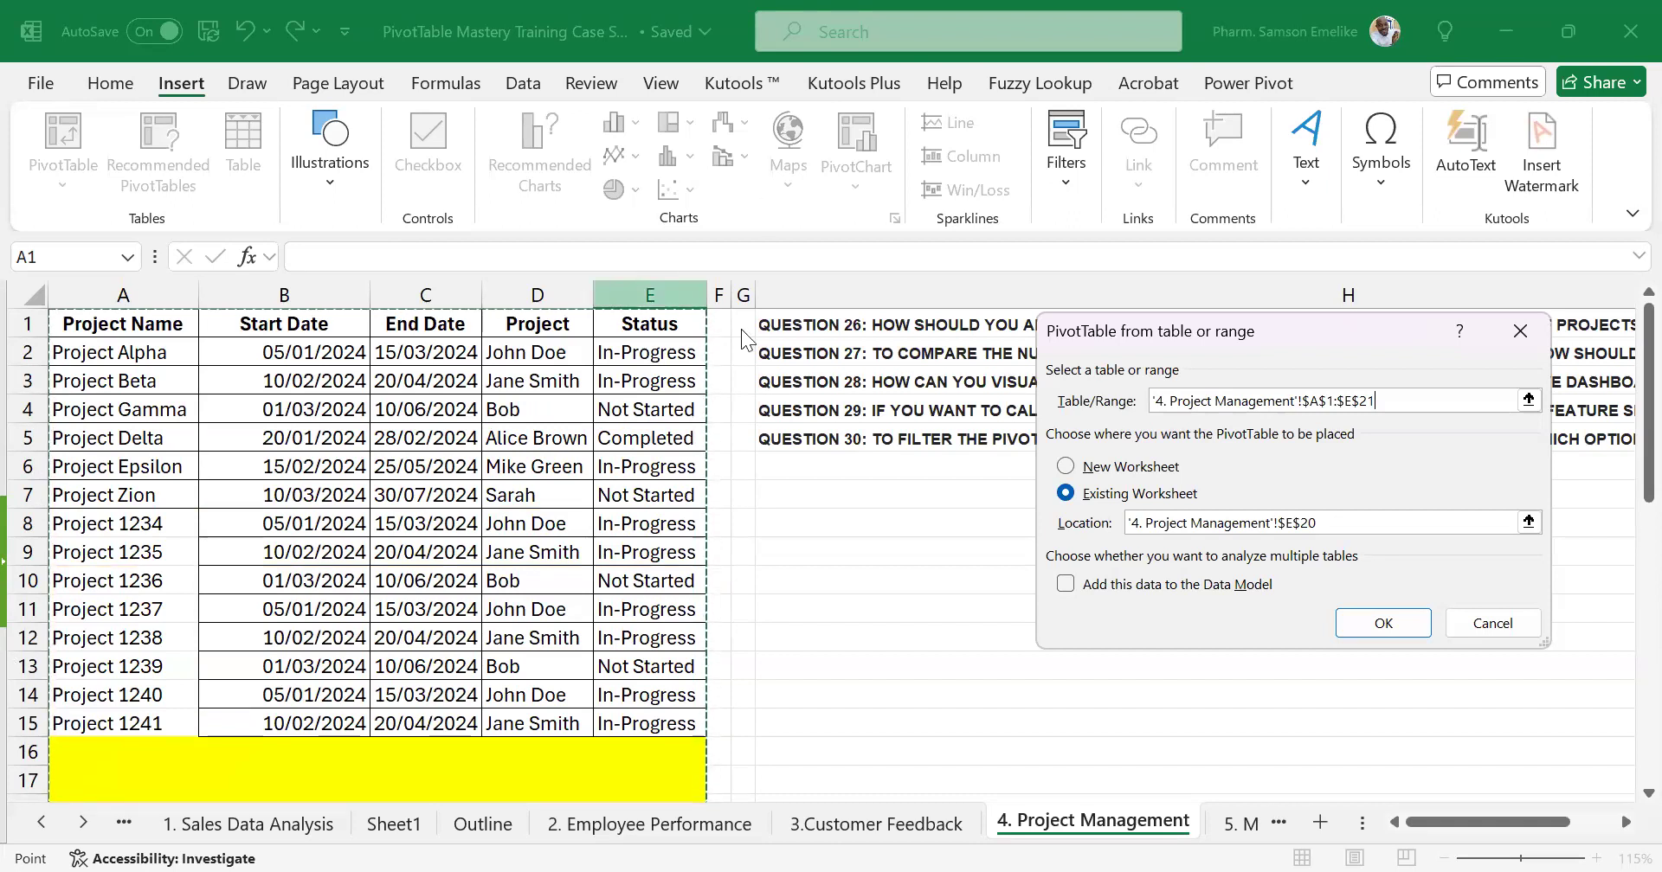
Try to create the PivotTable with its source extended to A1:F21, including the column without a header, and cancel the setup
{"action": "scroll", "coordinate": [690, 329], "scroll_direction": "down", "scroll_amount": 2}
{"action": "key", "text": "shift+Right"}
{"action": "scroll", "coordinate": [717, 321], "scroll_direction": "up", "scroll_amount": 2}
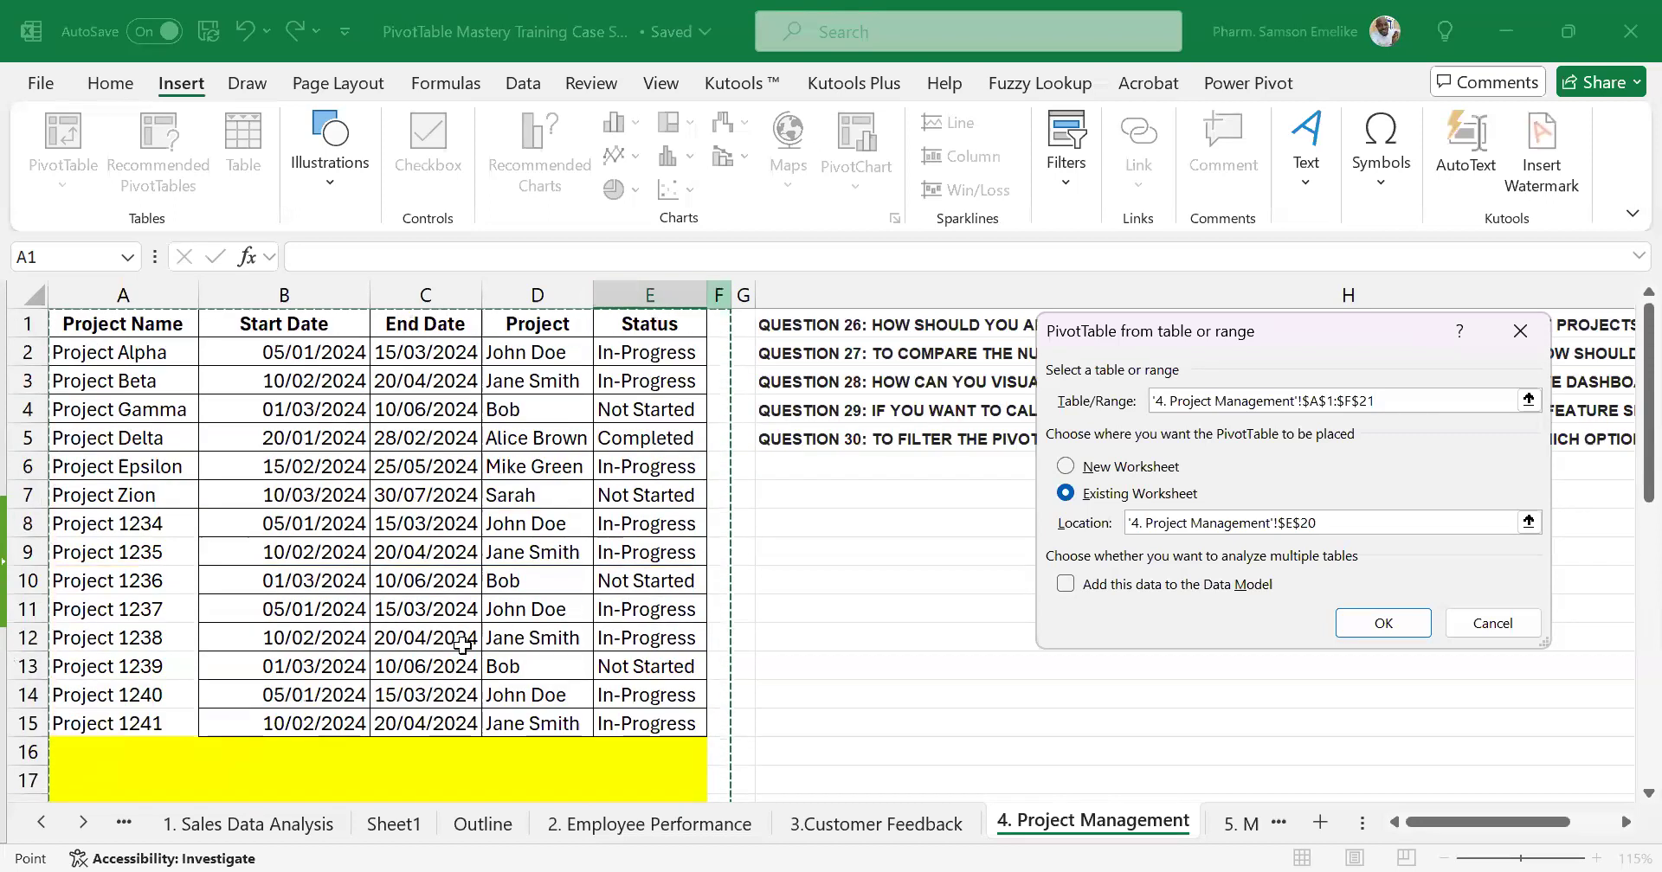
{"action": "scroll", "coordinate": [506, 592], "scroll_direction": "down", "scroll_amount": 3}
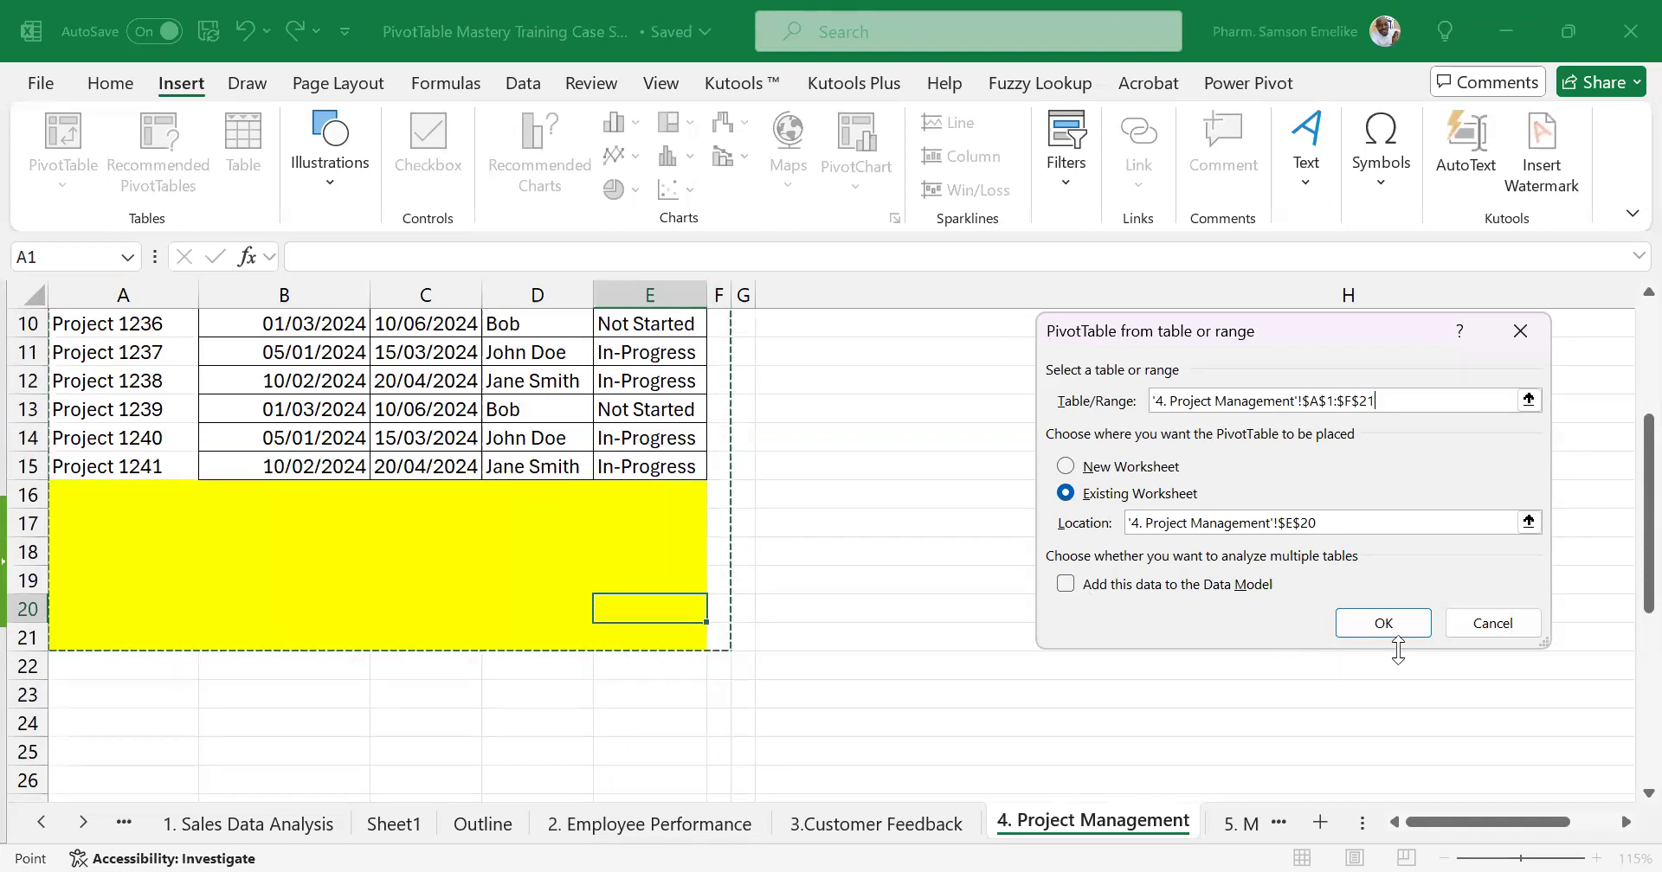
{"action": "left_click", "coordinate": [1400, 624]}
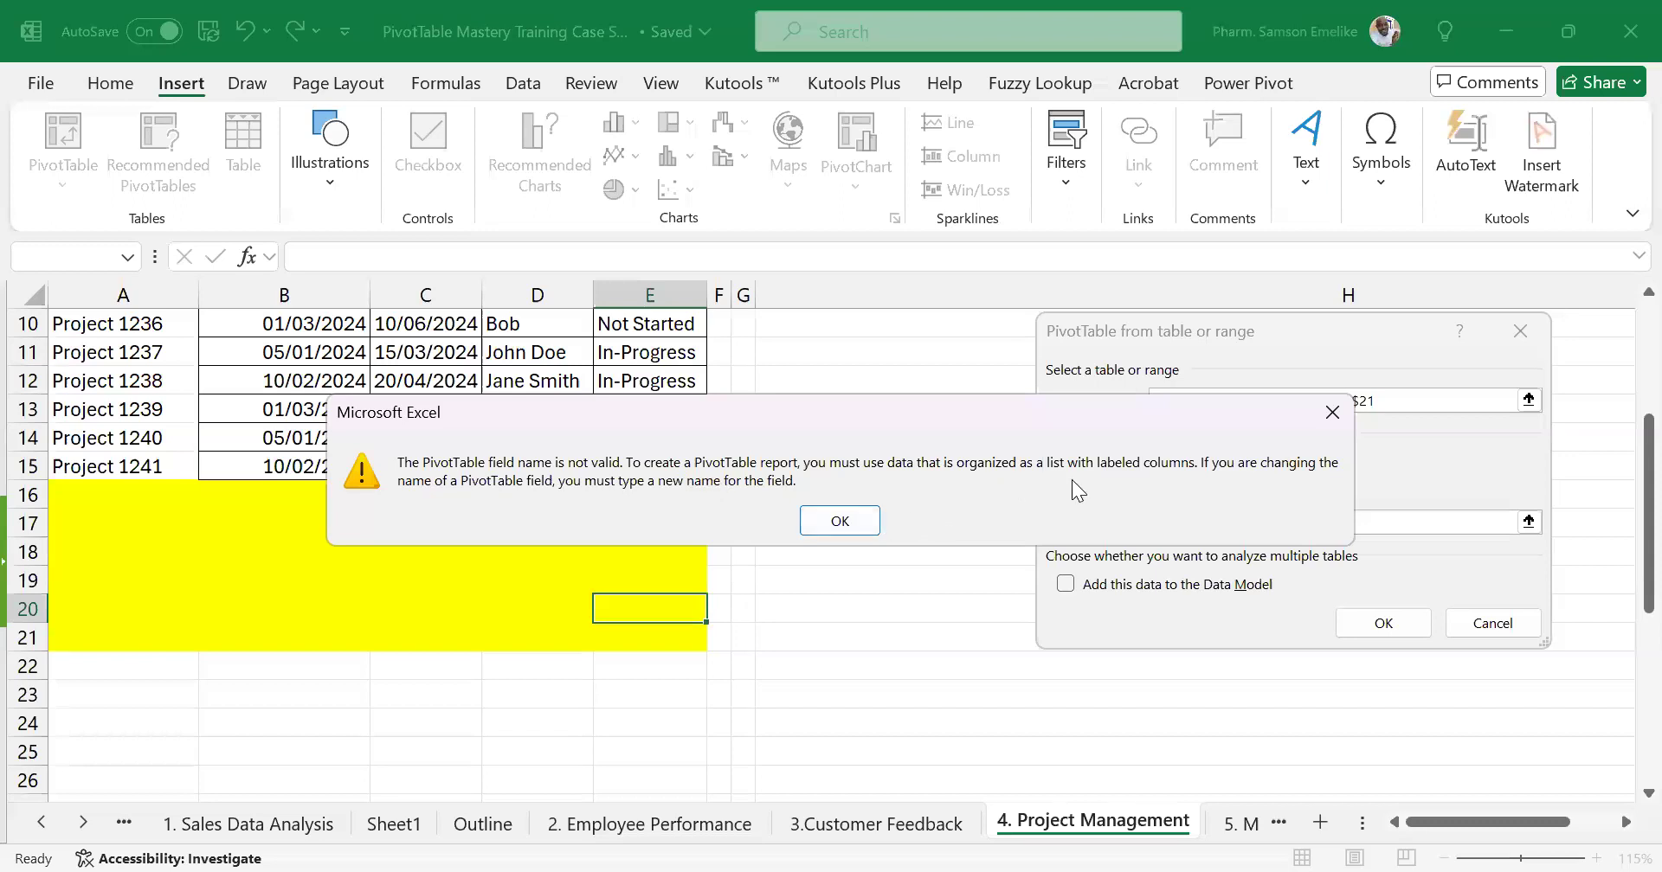
{"action": "left_click", "coordinate": [851, 526]}
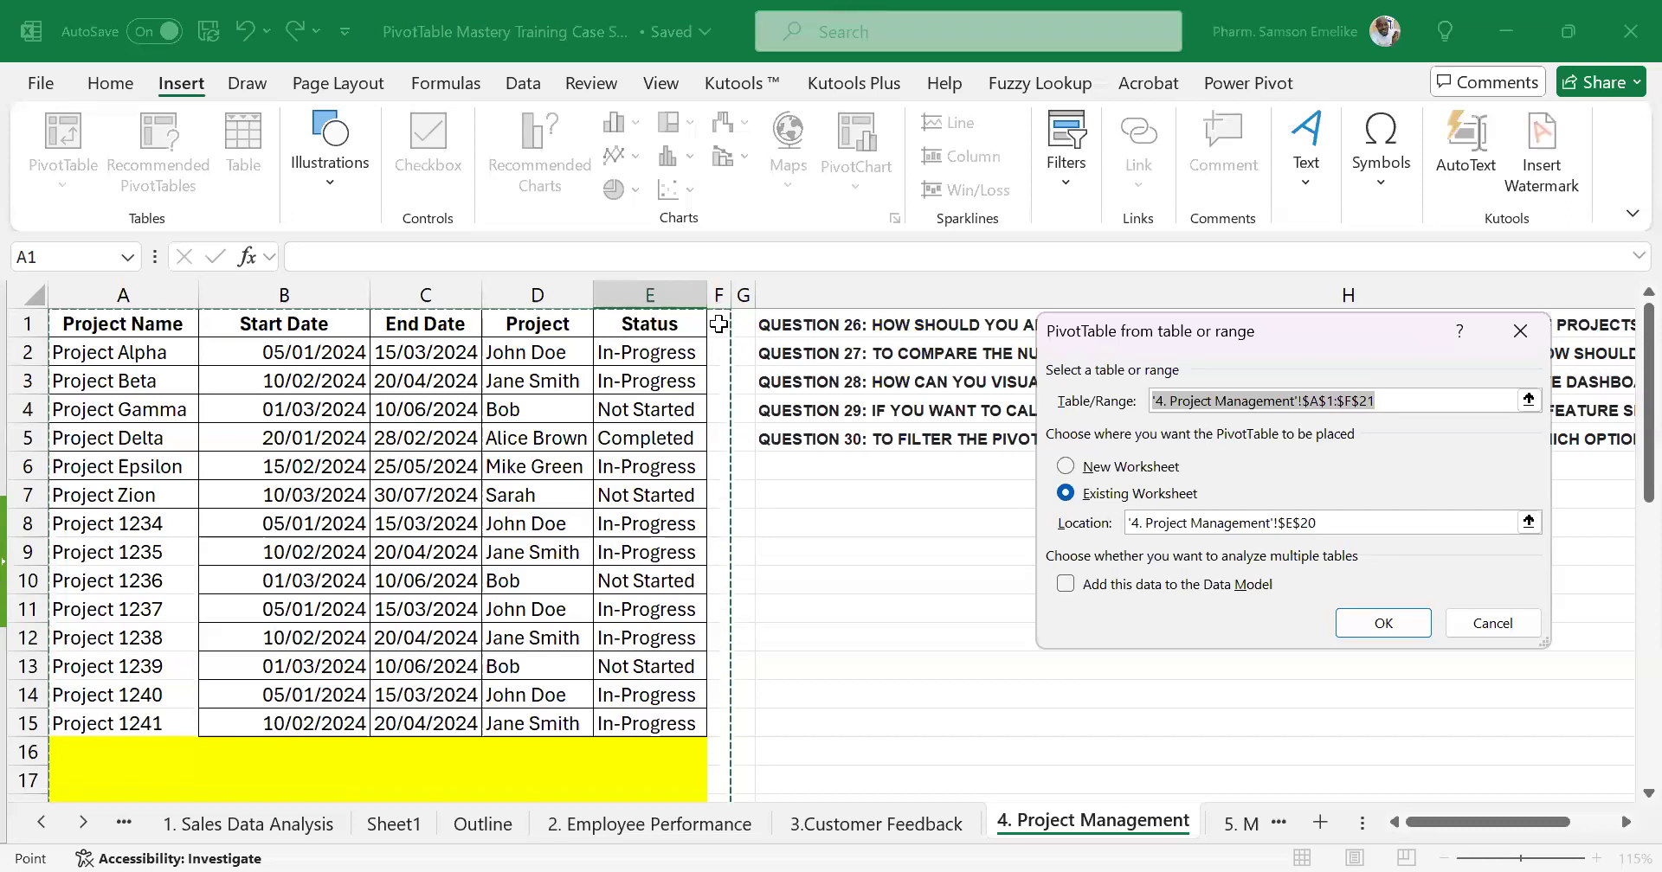
{"action": "left_click", "coordinate": [720, 325]}
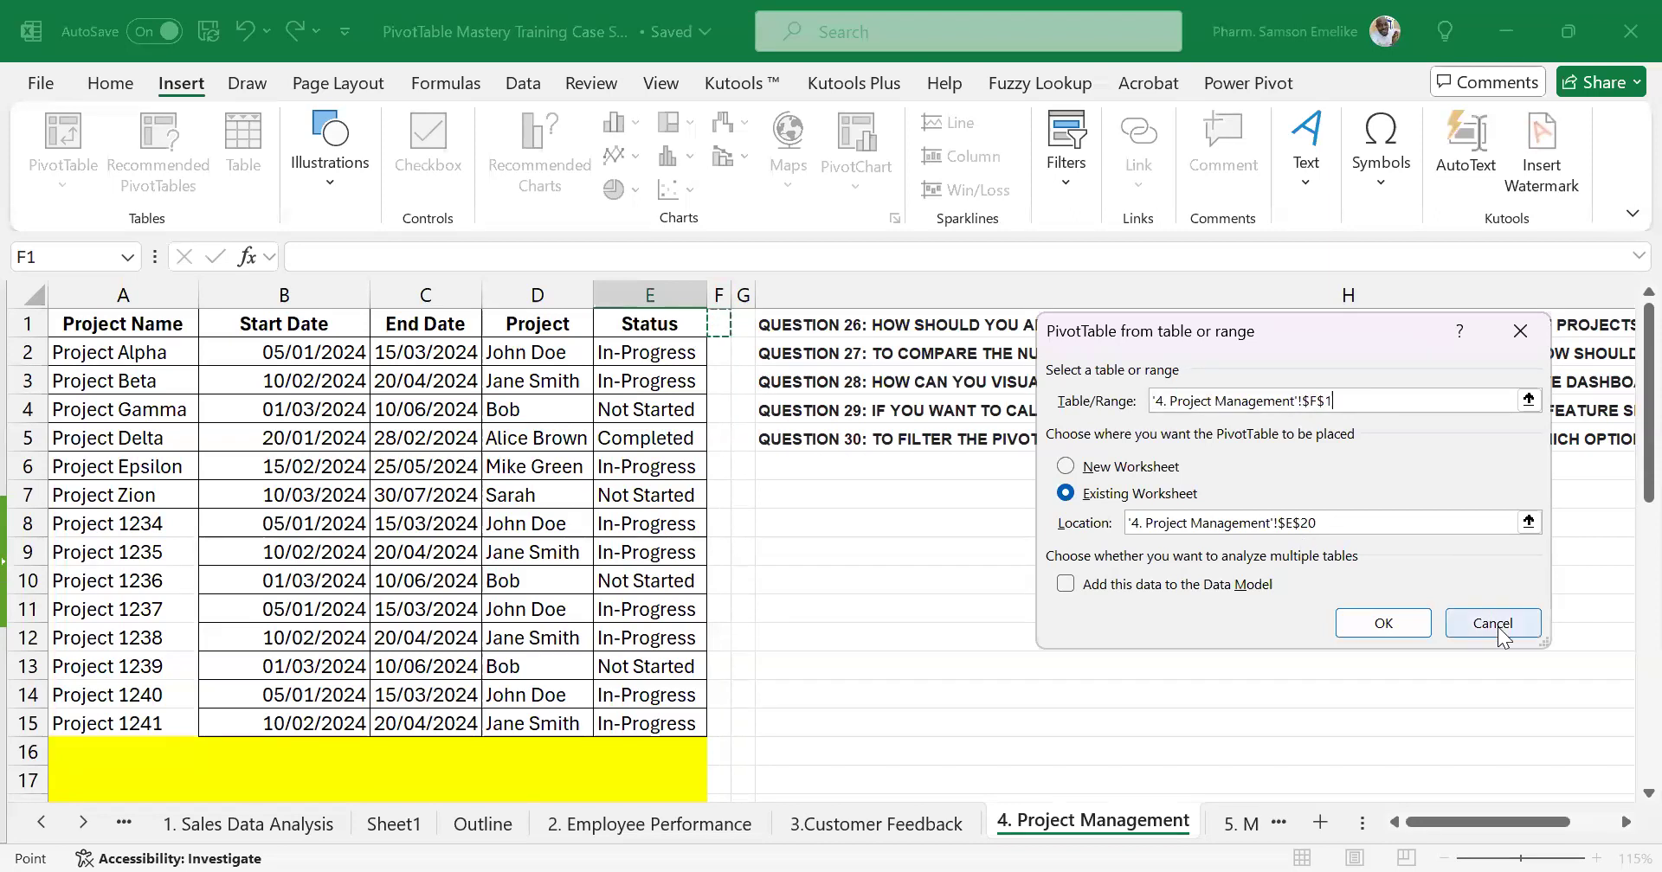
{"action": "key", "text": "Escape"}
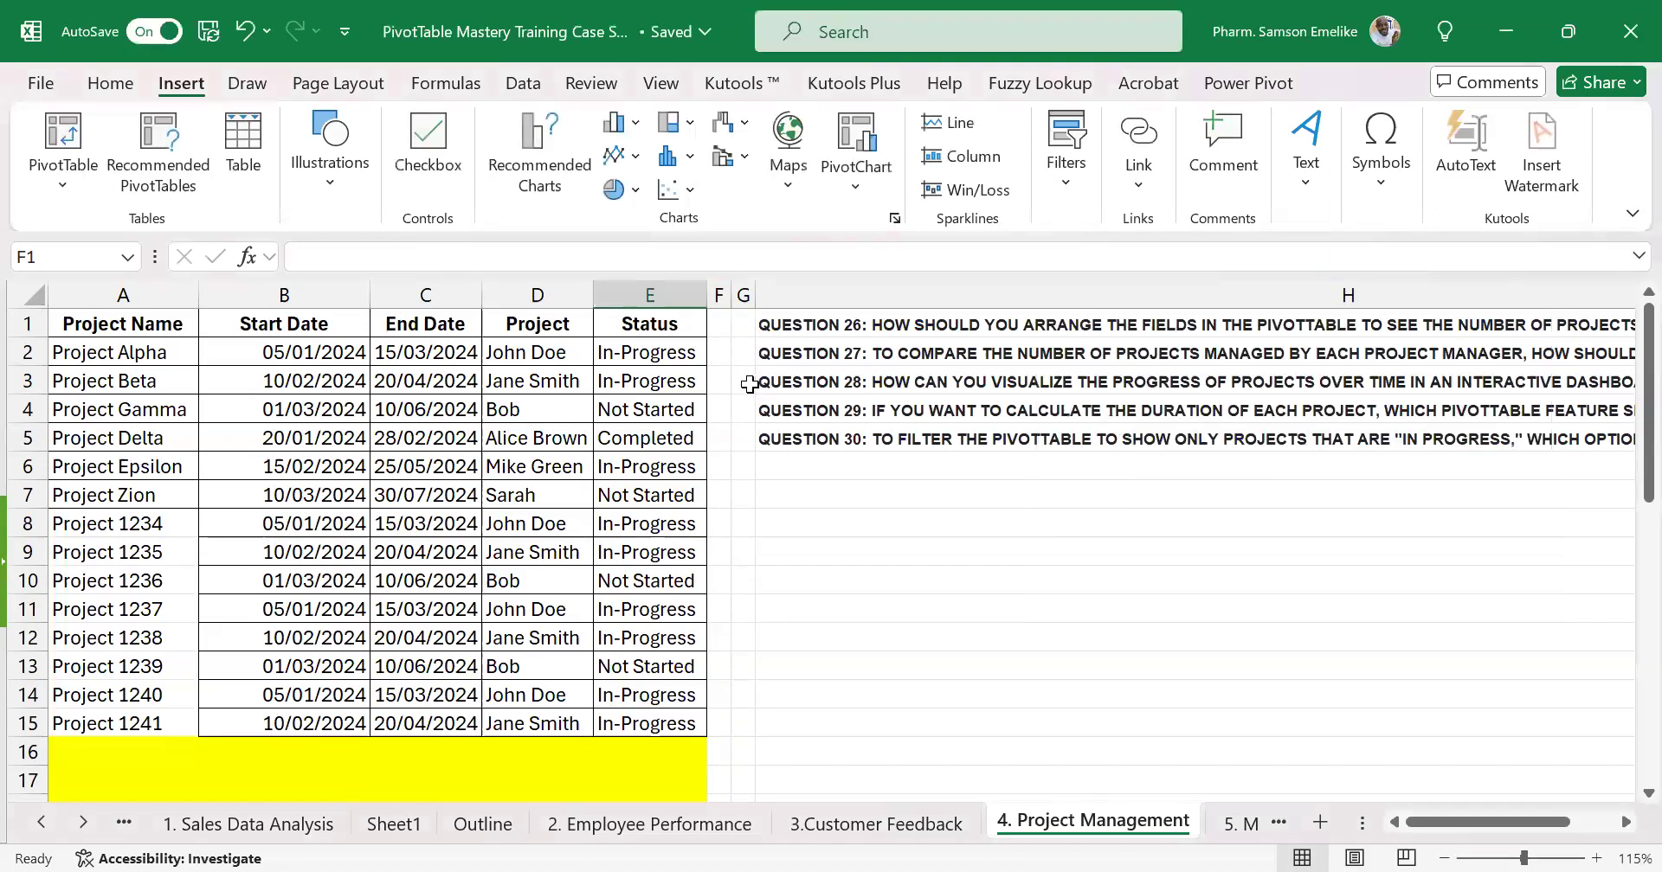
Enter the header Column1 in cell F1, beside the Status header
{"action": "left_click", "coordinate": [716, 321]}
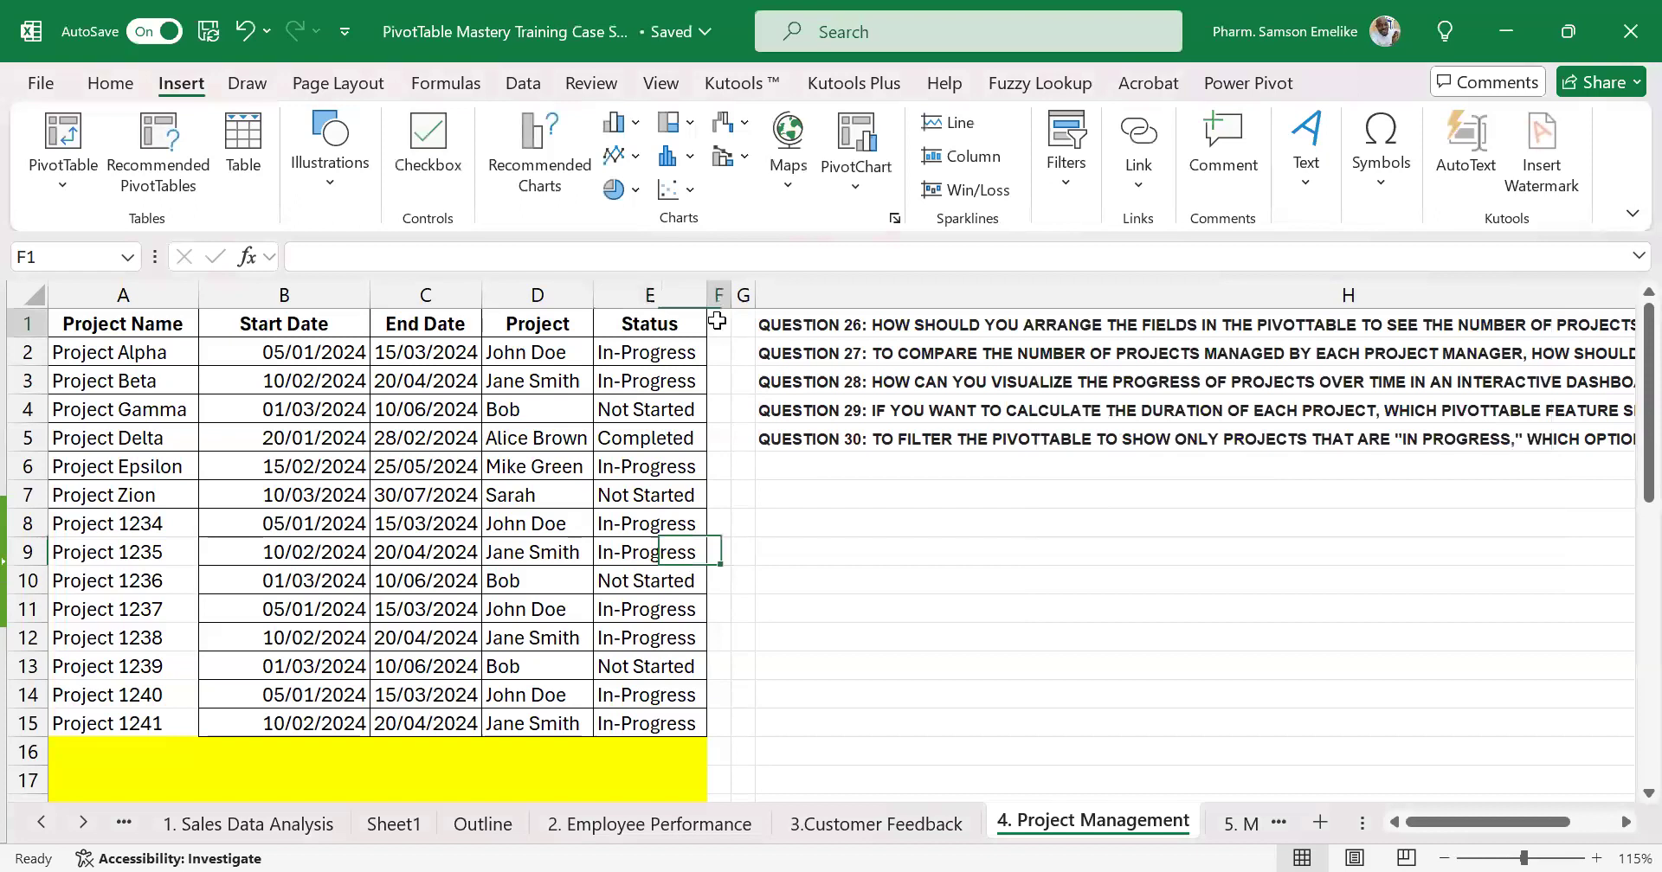
{"action": "type", "text": "Column1"}
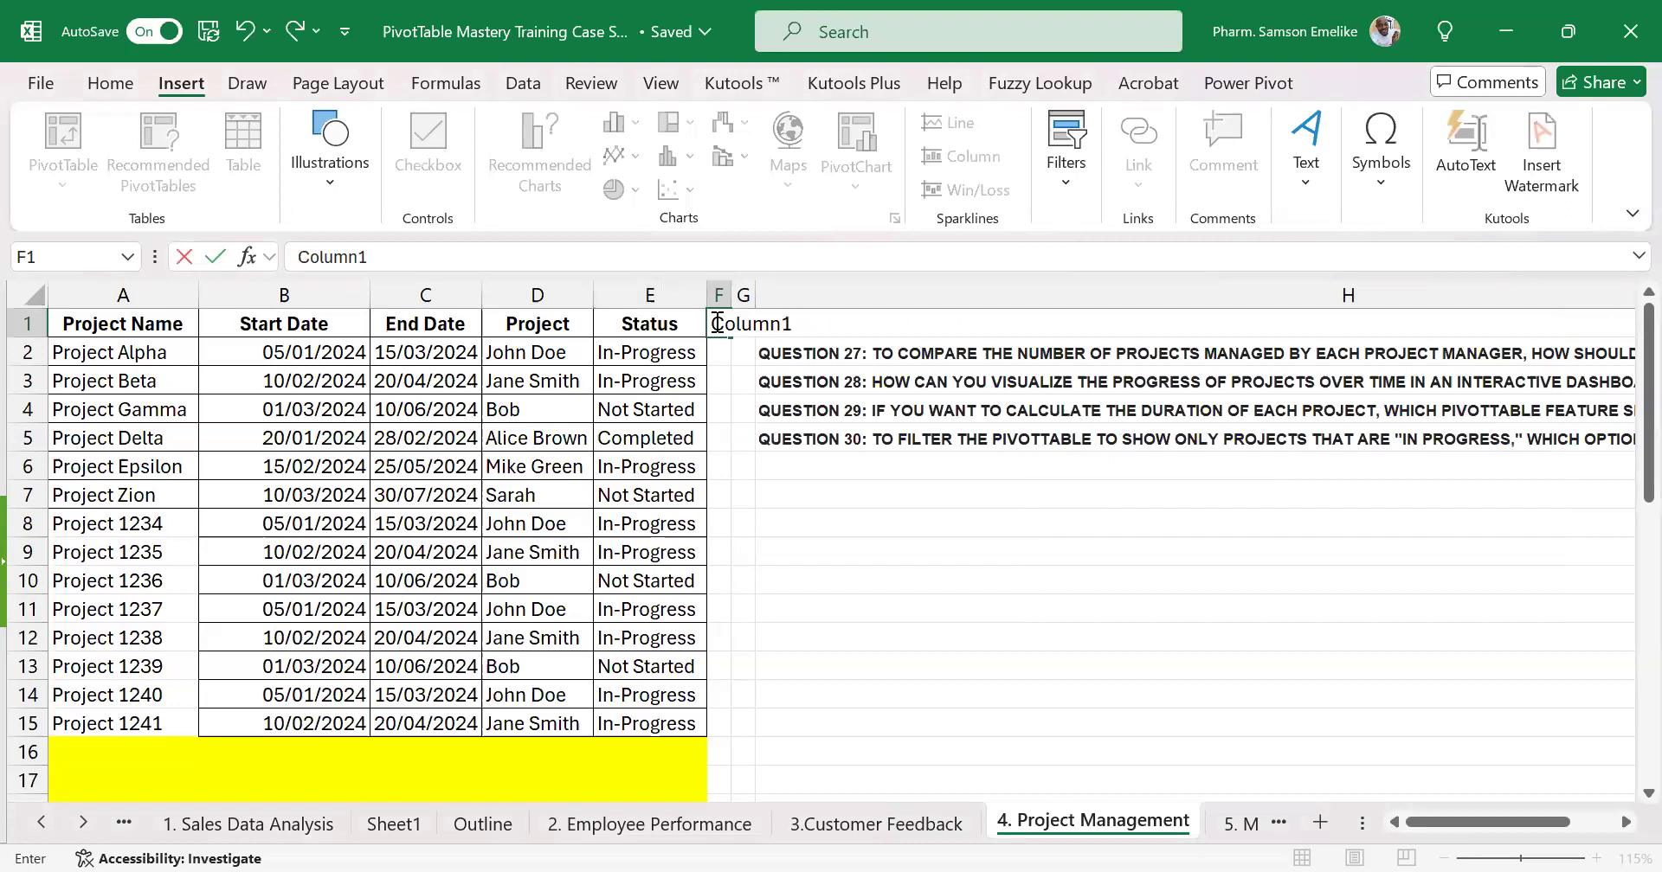
{"action": "key", "text": "Return"}
Fit the widths of the Project Manager and Column1 columns and the height of row 1 to their contents
{"action": "left_click_drag", "start_coordinate": [731, 296], "coordinate": [893, 297]}
{"action": "double_click", "coordinate": [29, 510]}
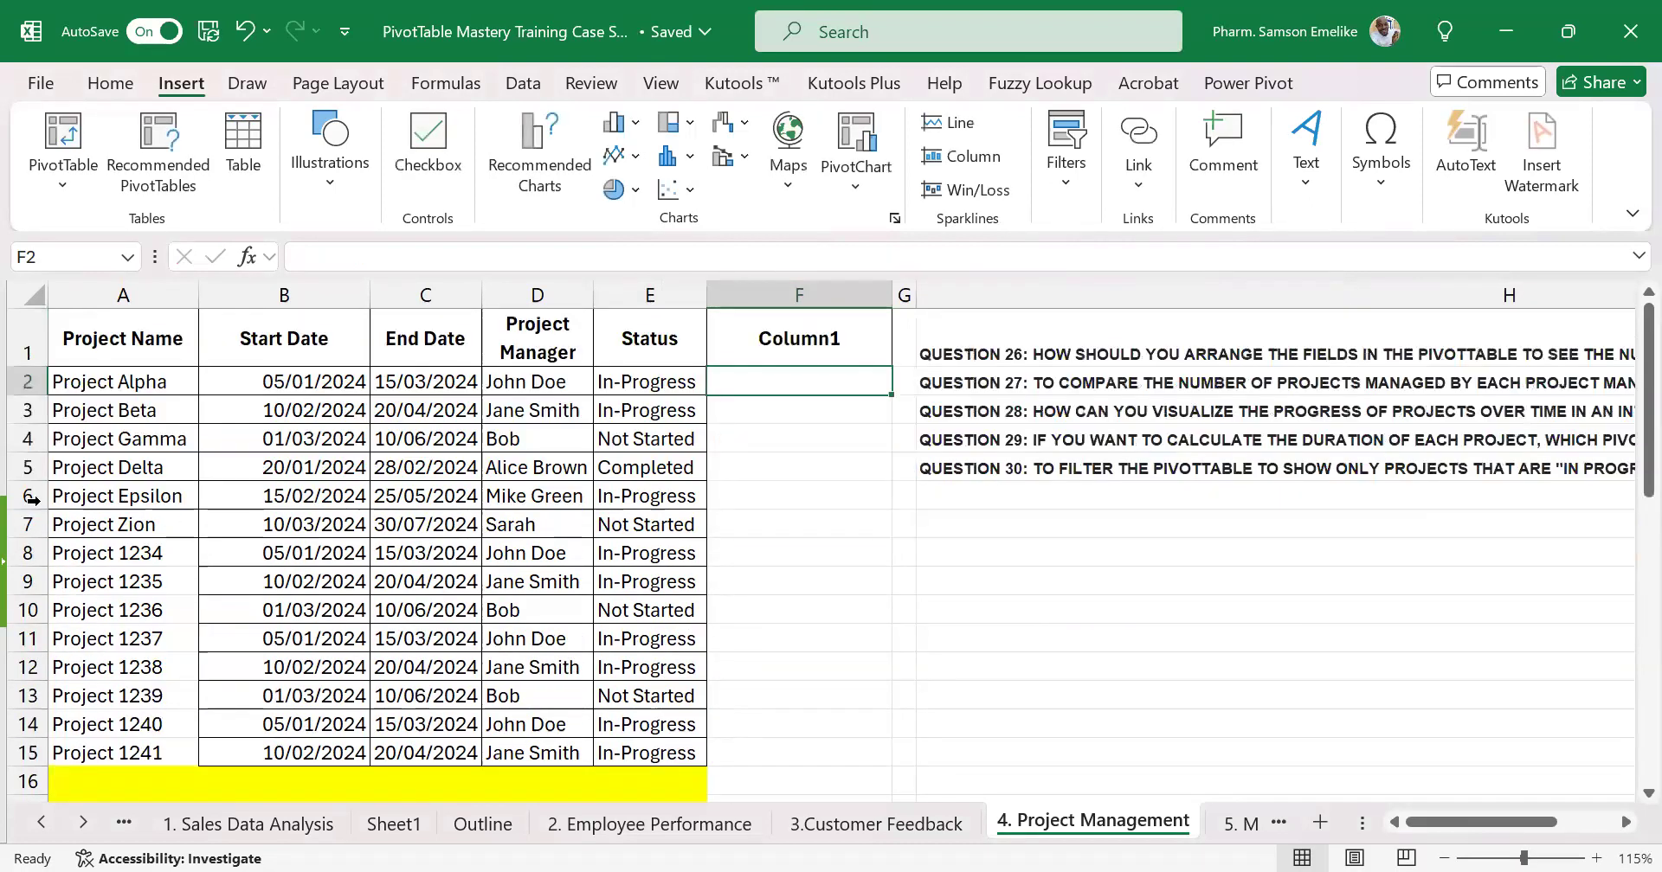
{"action": "double_click", "coordinate": [594, 296]}
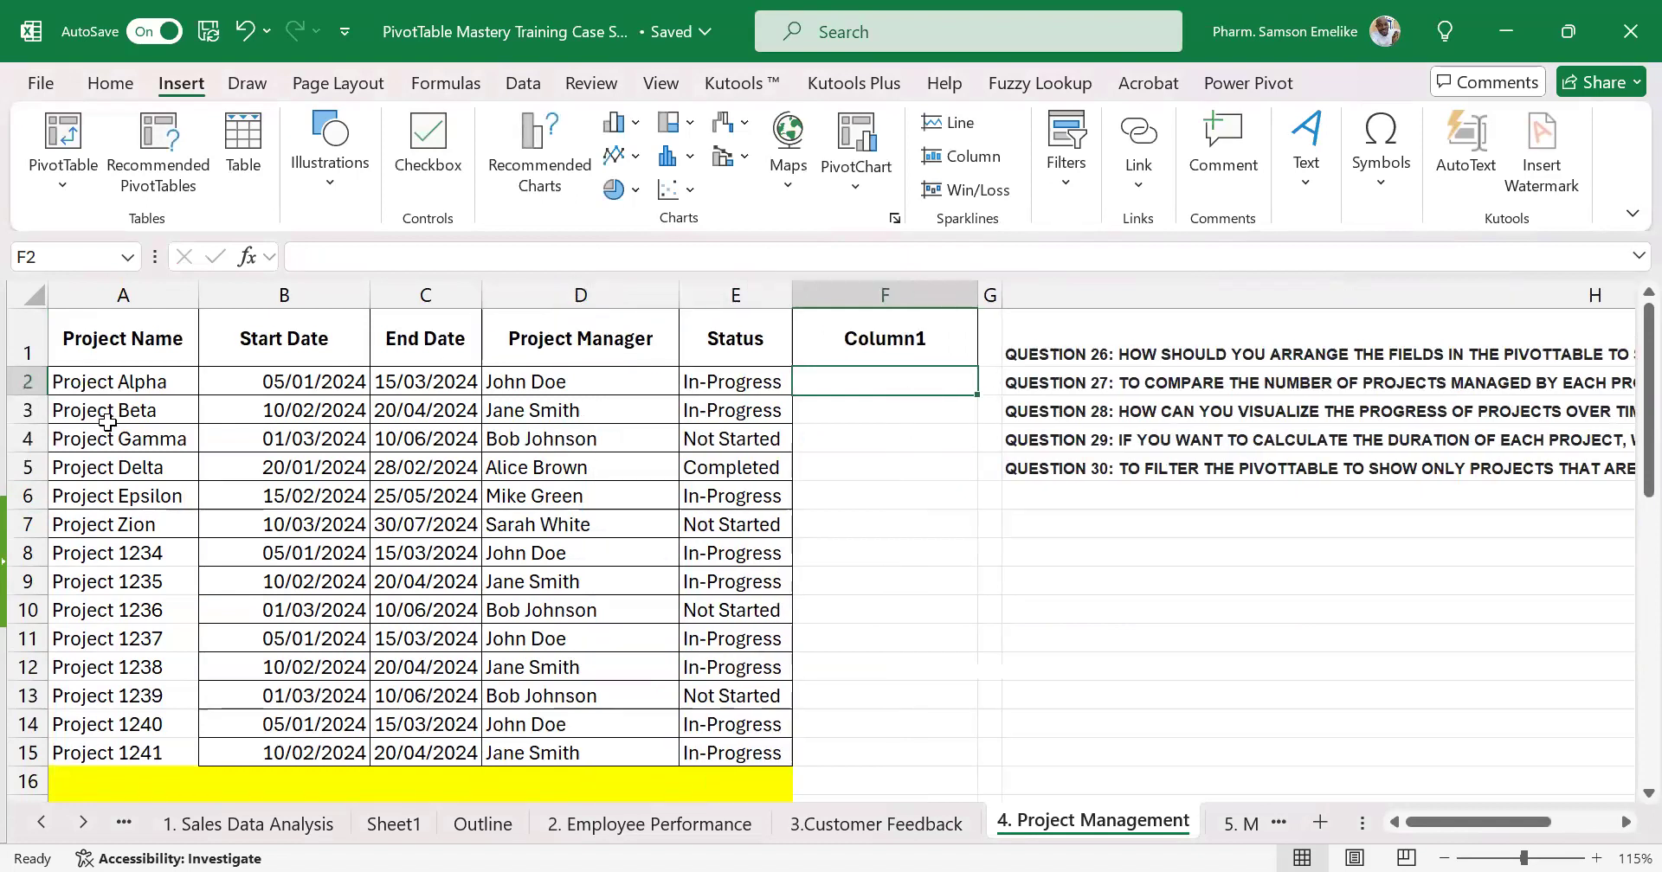
{"action": "double_click", "coordinate": [30, 366]}
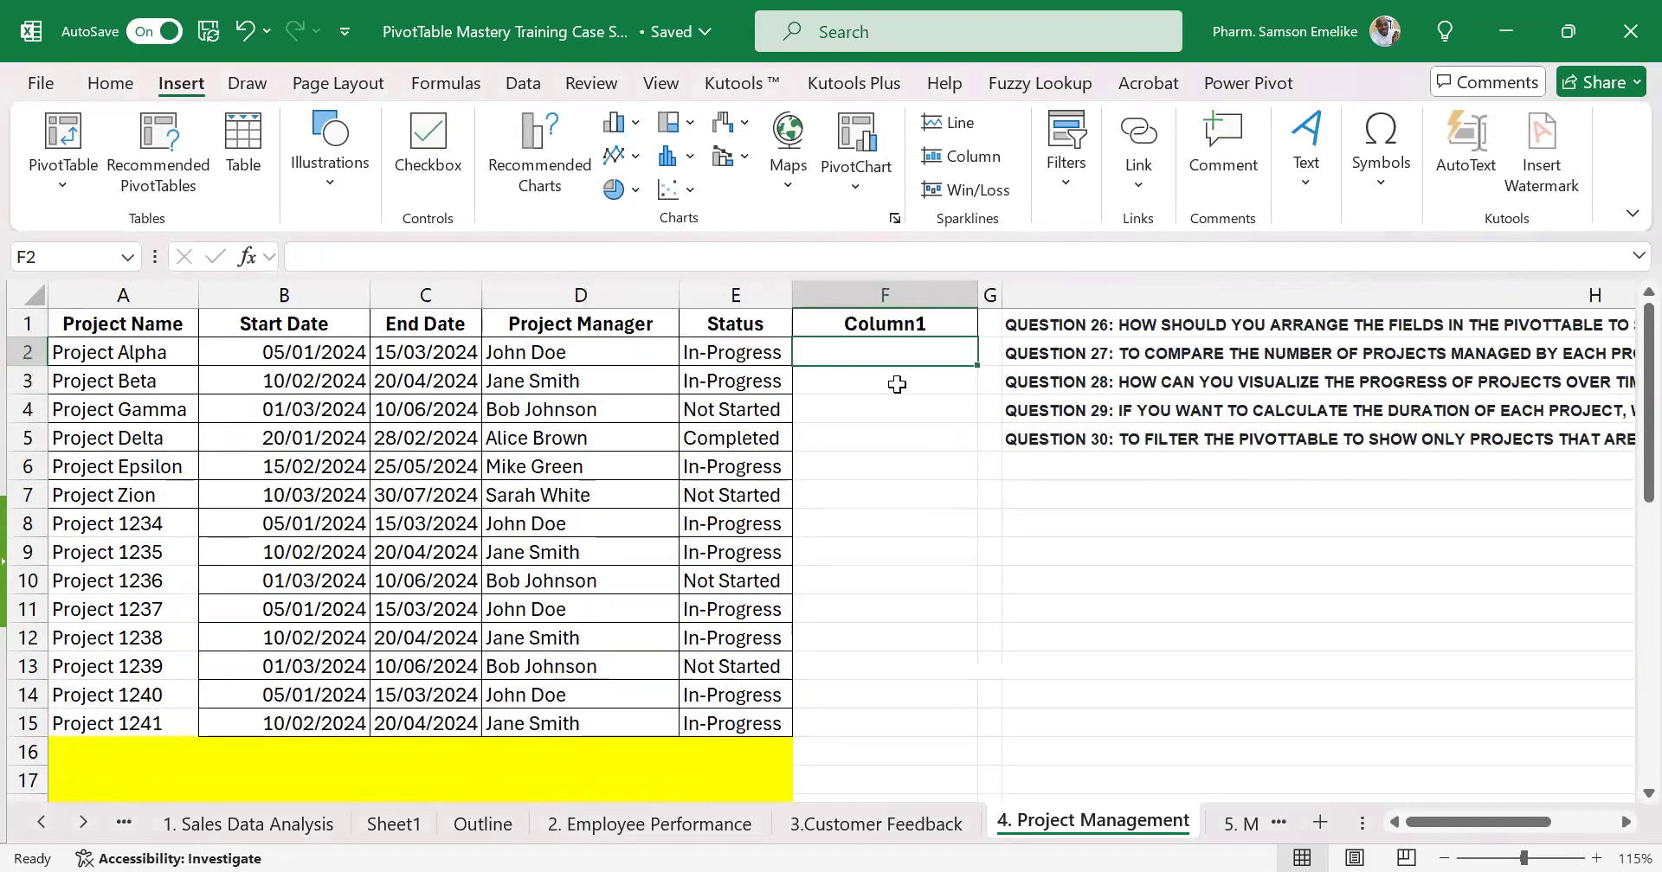
{"action": "double_click", "coordinate": [978, 295]}
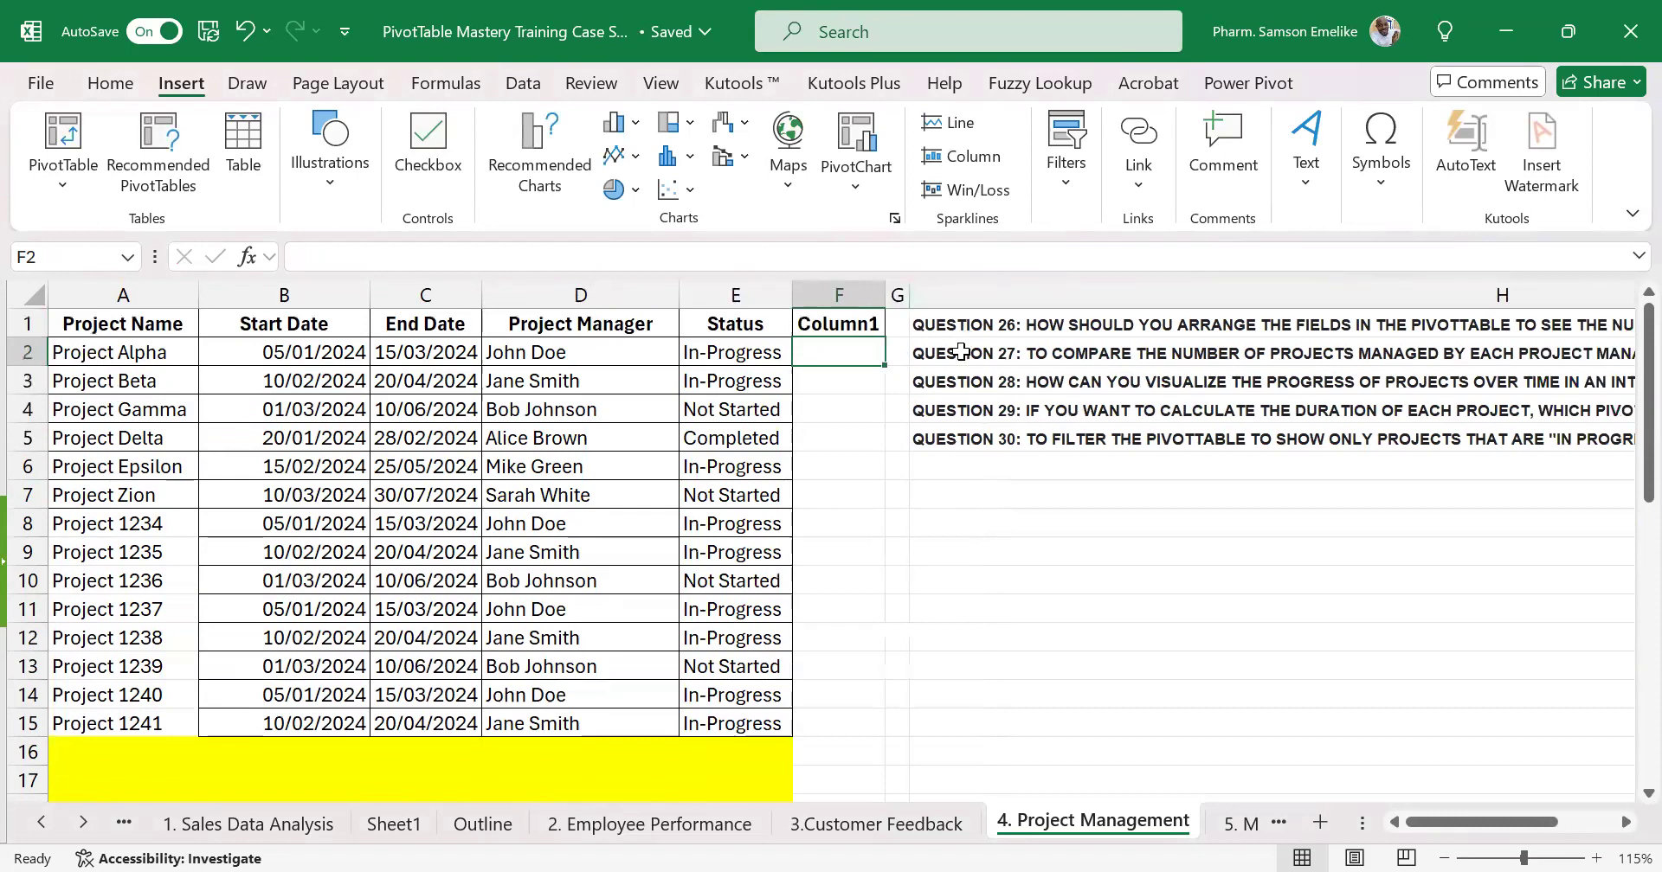
Set up a new PivotTable with A1:F21 as its source, covering the Column1 header and the empty yellow rows
{"action": "scroll", "coordinate": [464, 575], "scroll_direction": "down", "scroll_amount": 3}
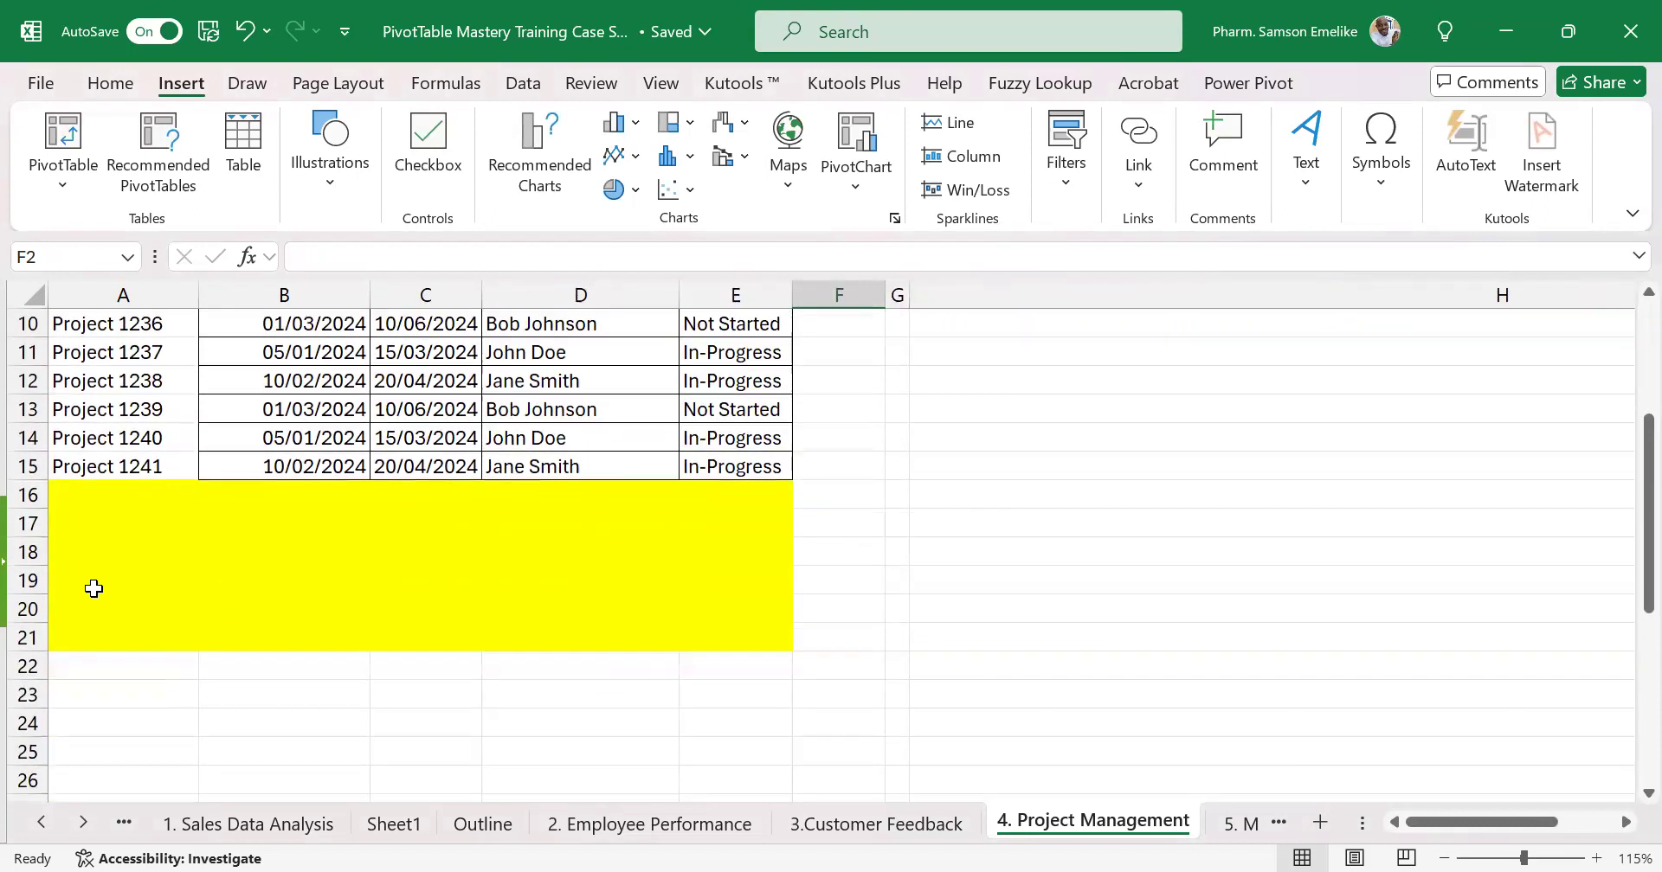
{"action": "scroll", "coordinate": [227, 592], "scroll_direction": "up", "scroll_amount": 1}
{"action": "scroll", "coordinate": [227, 592], "scroll_direction": "up", "scroll_amount": 2}
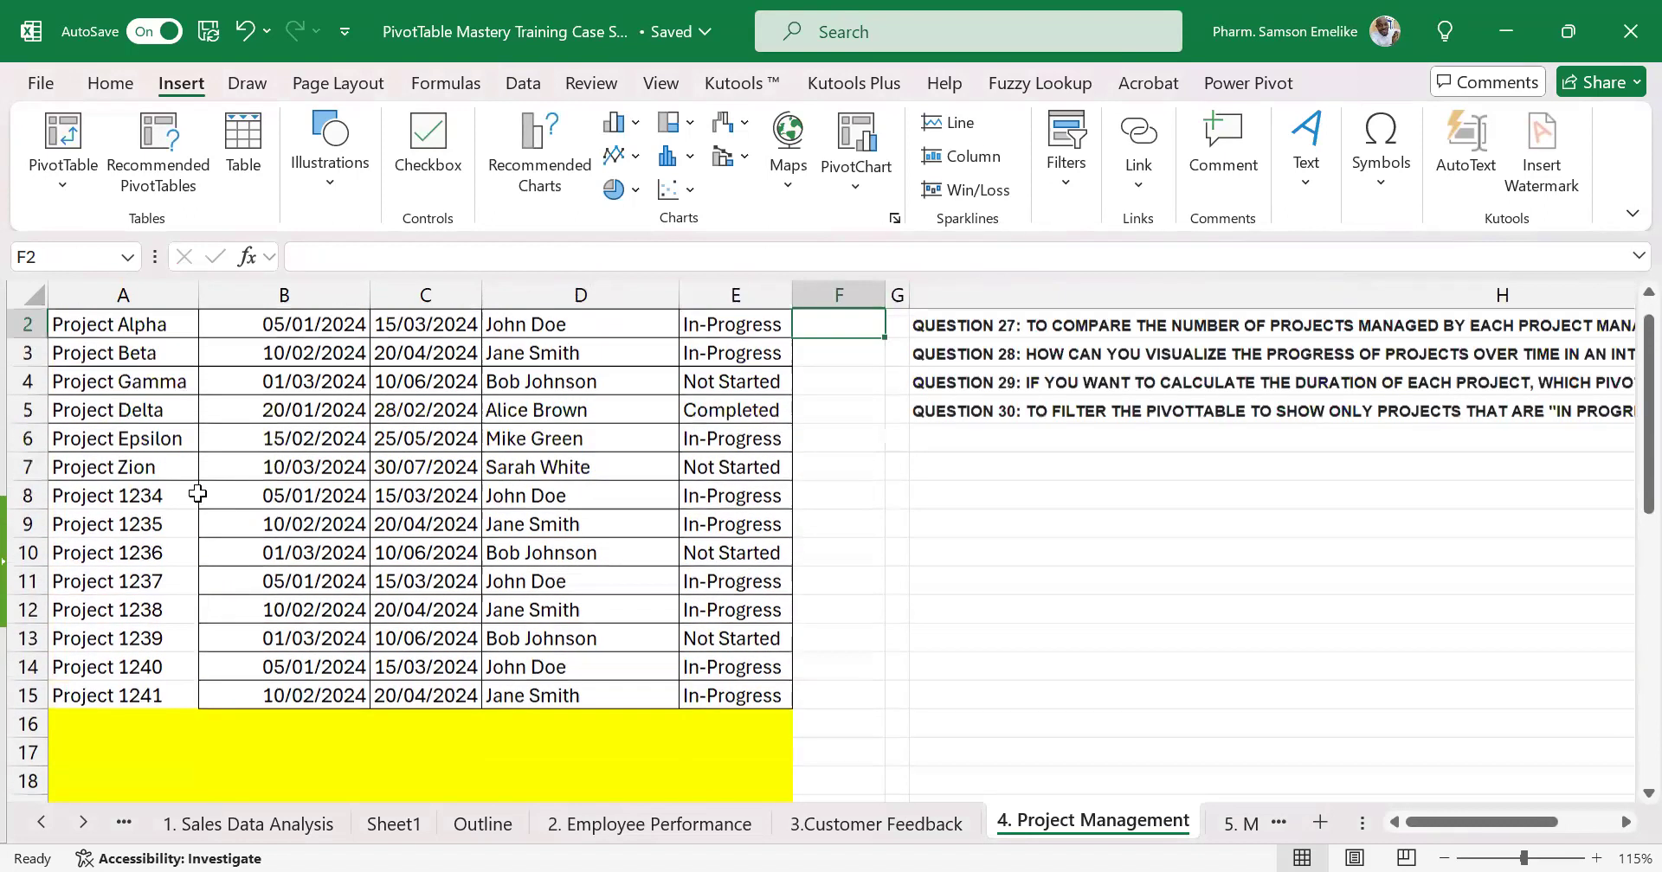
{"action": "left_click", "coordinate": [97, 328]}
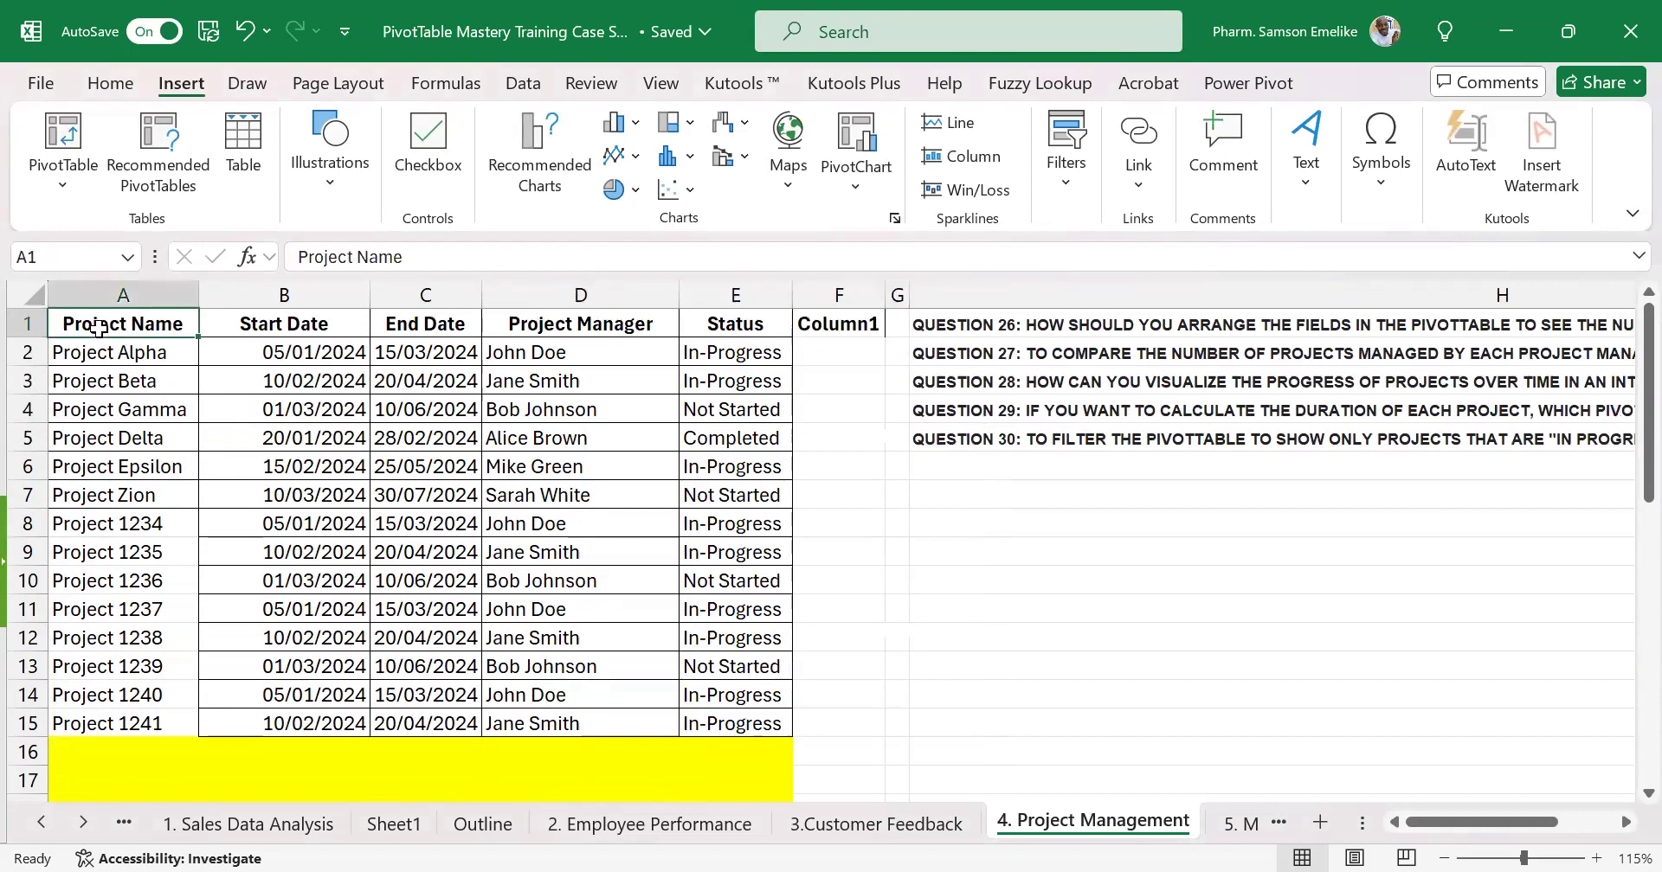
{"action": "left_click", "coordinate": [63, 139]}
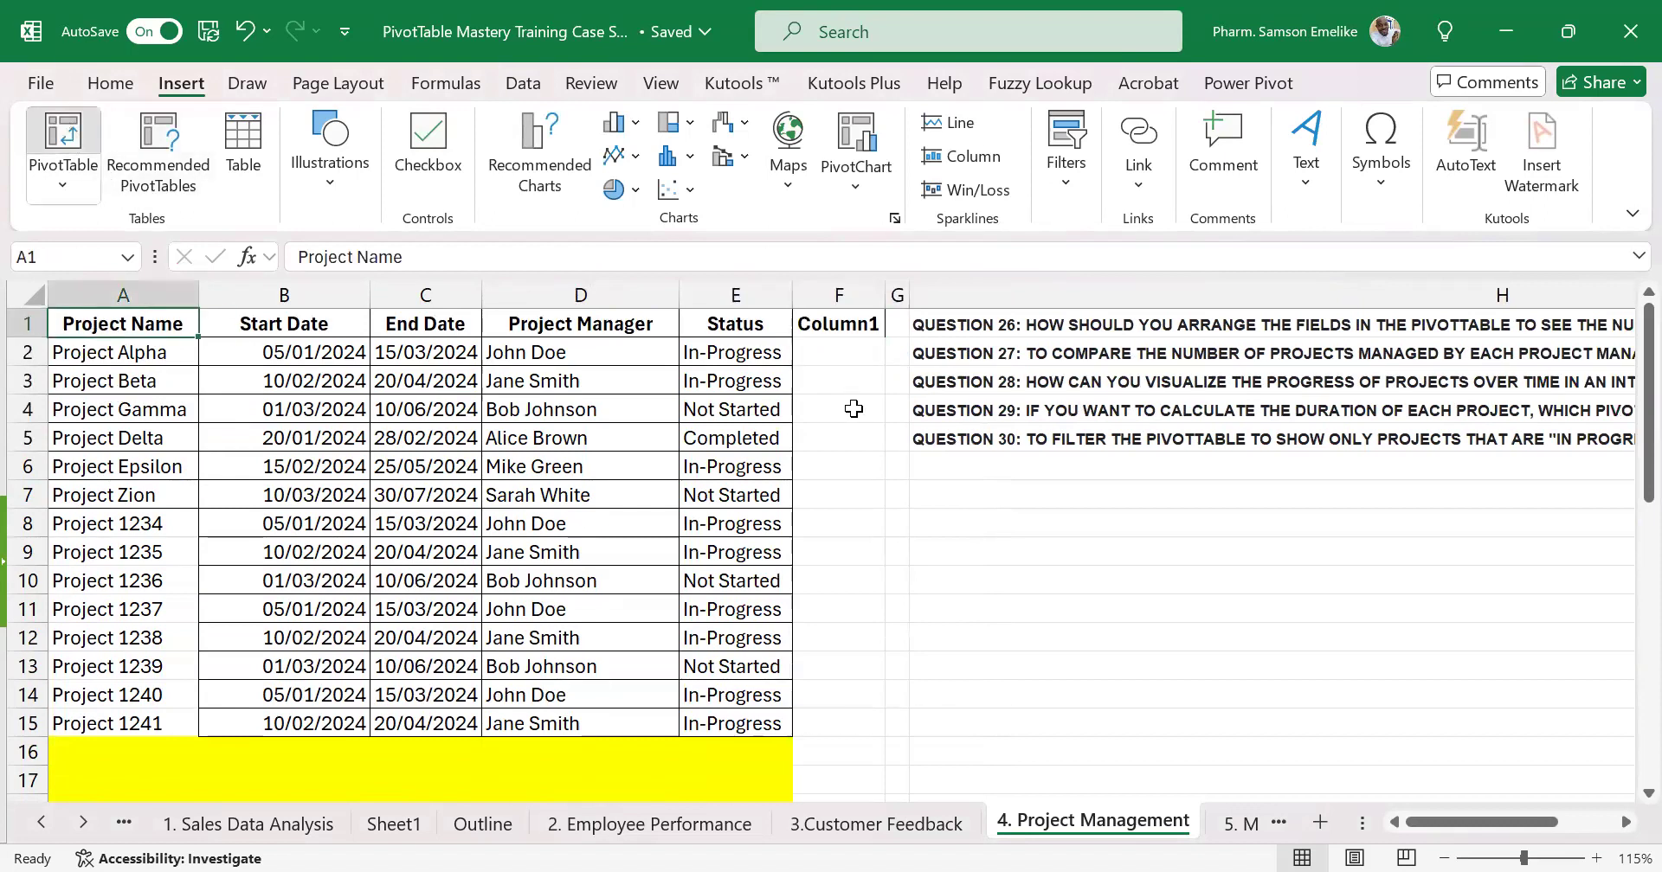
{"action": "left_click", "coordinate": [131, 325]}
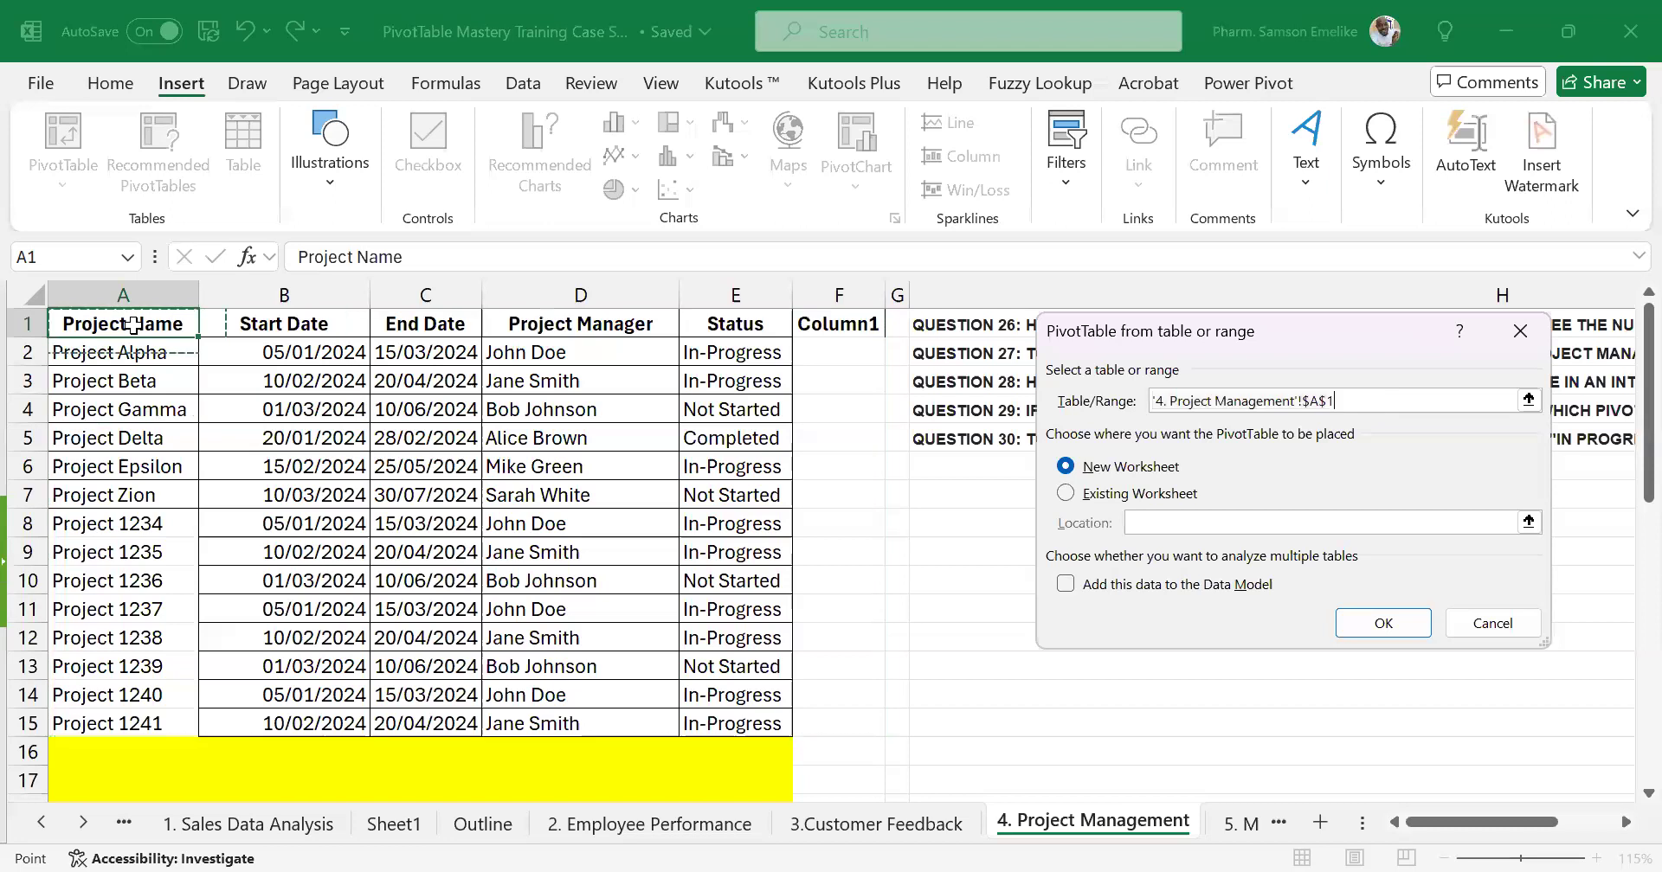
{"action": "left_click_drag", "start_coordinate": [804, 815], "coordinate": [803, 534]}
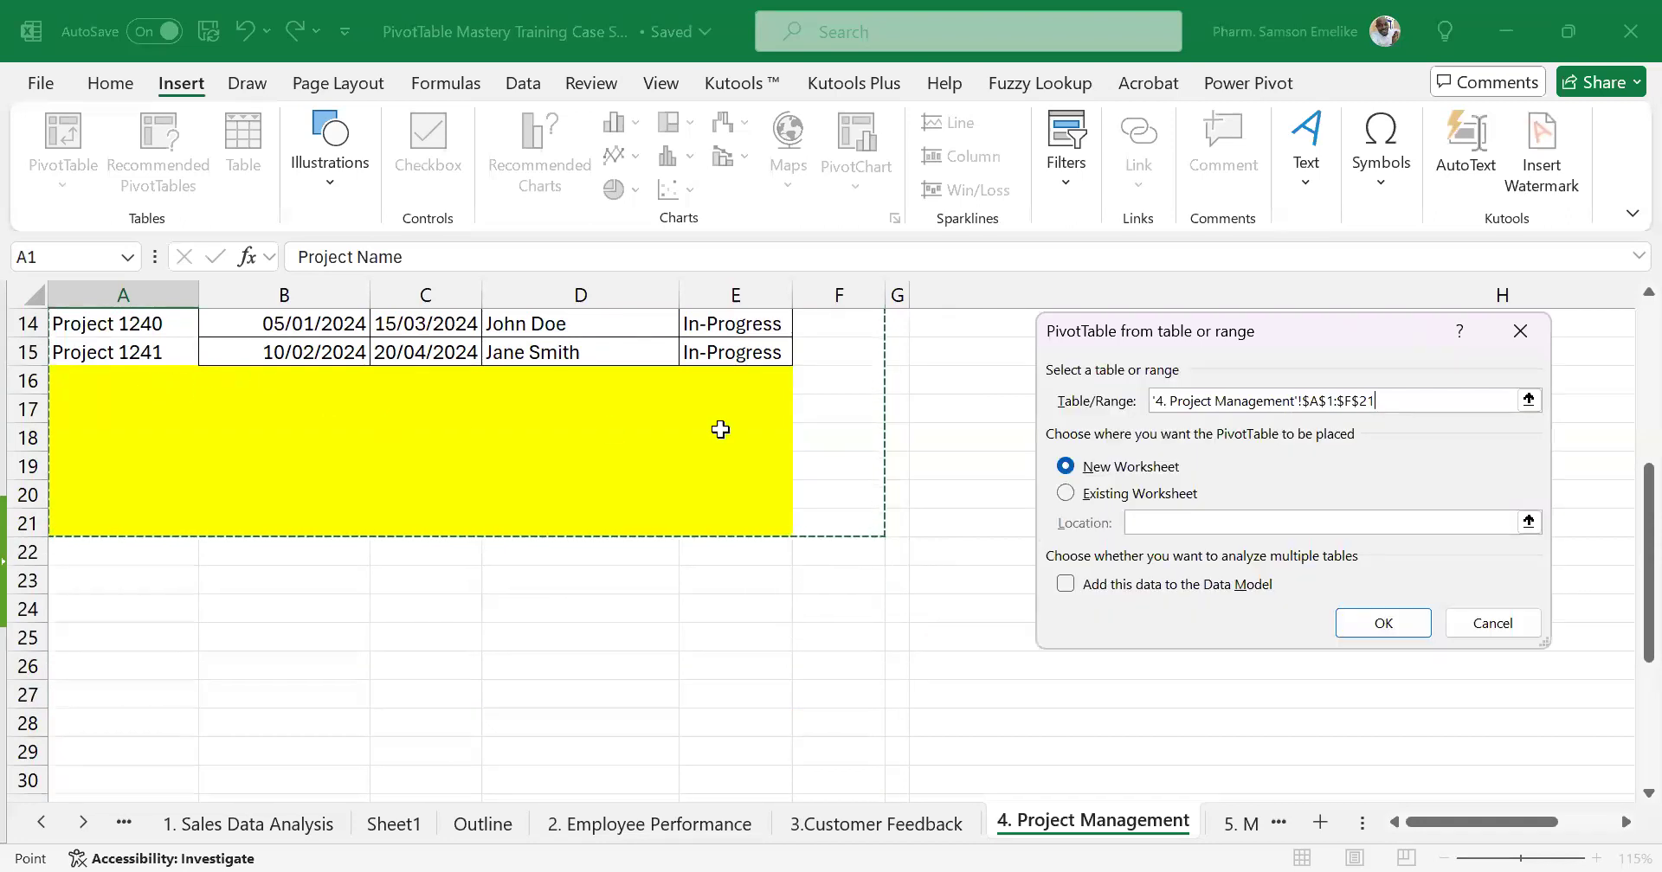
{"action": "scroll", "coordinate": [879, 441], "scroll_direction": "up", "scroll_amount": 3}
{"action": "scroll", "coordinate": [883, 439], "scroll_direction": "up", "scroll_amount": 2}
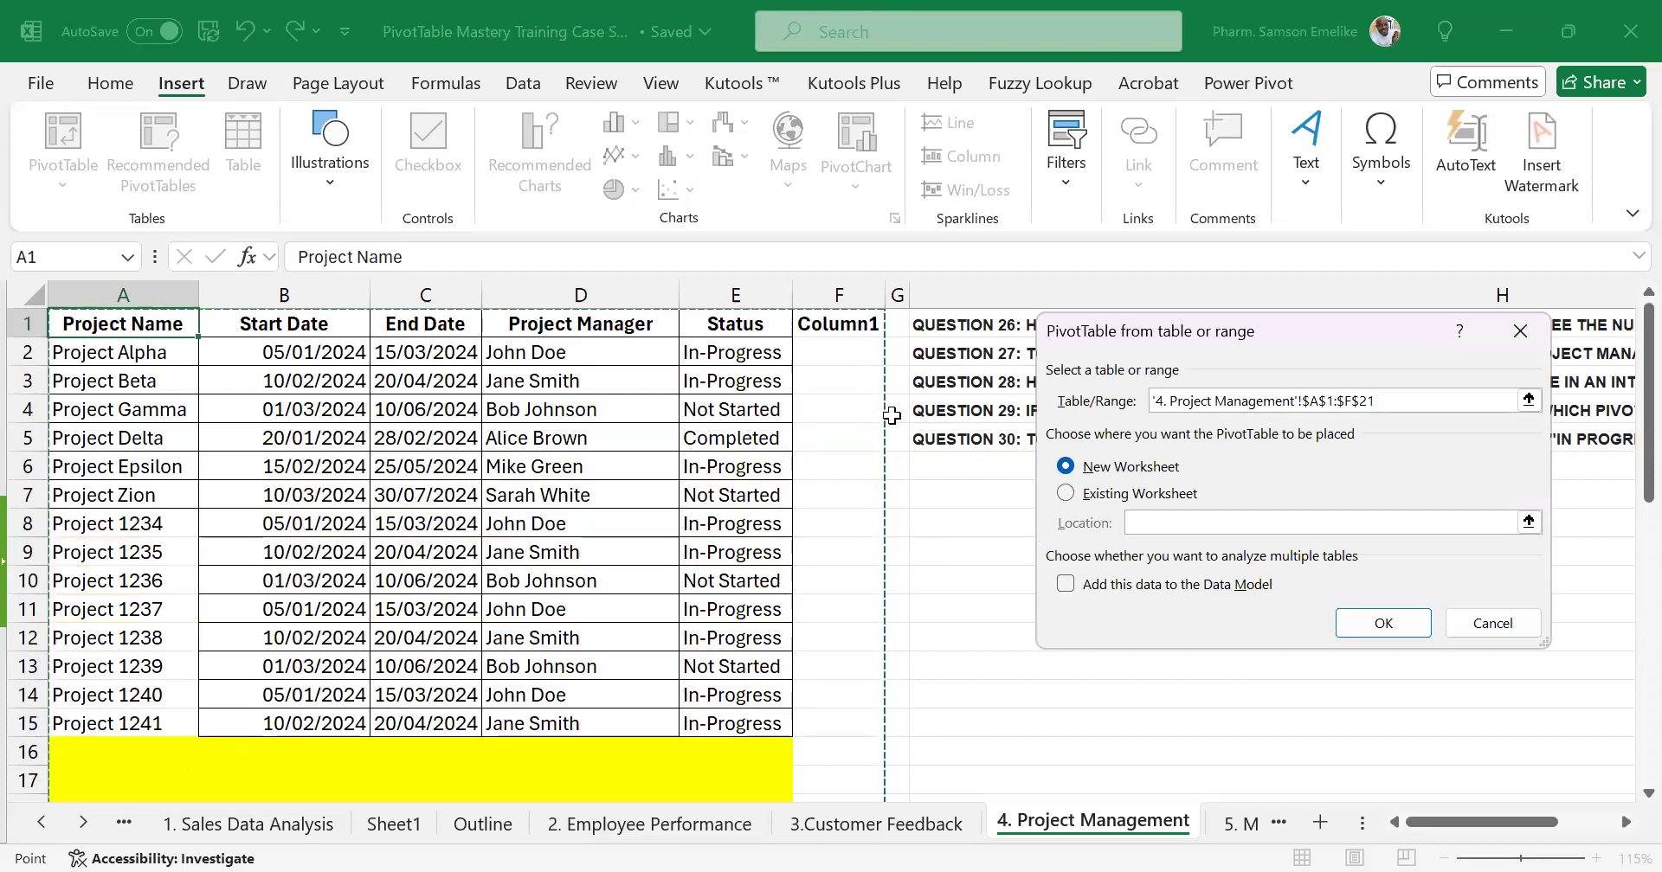
{"action": "scroll", "coordinate": [706, 428], "scroll_direction": "down", "scroll_amount": 3}
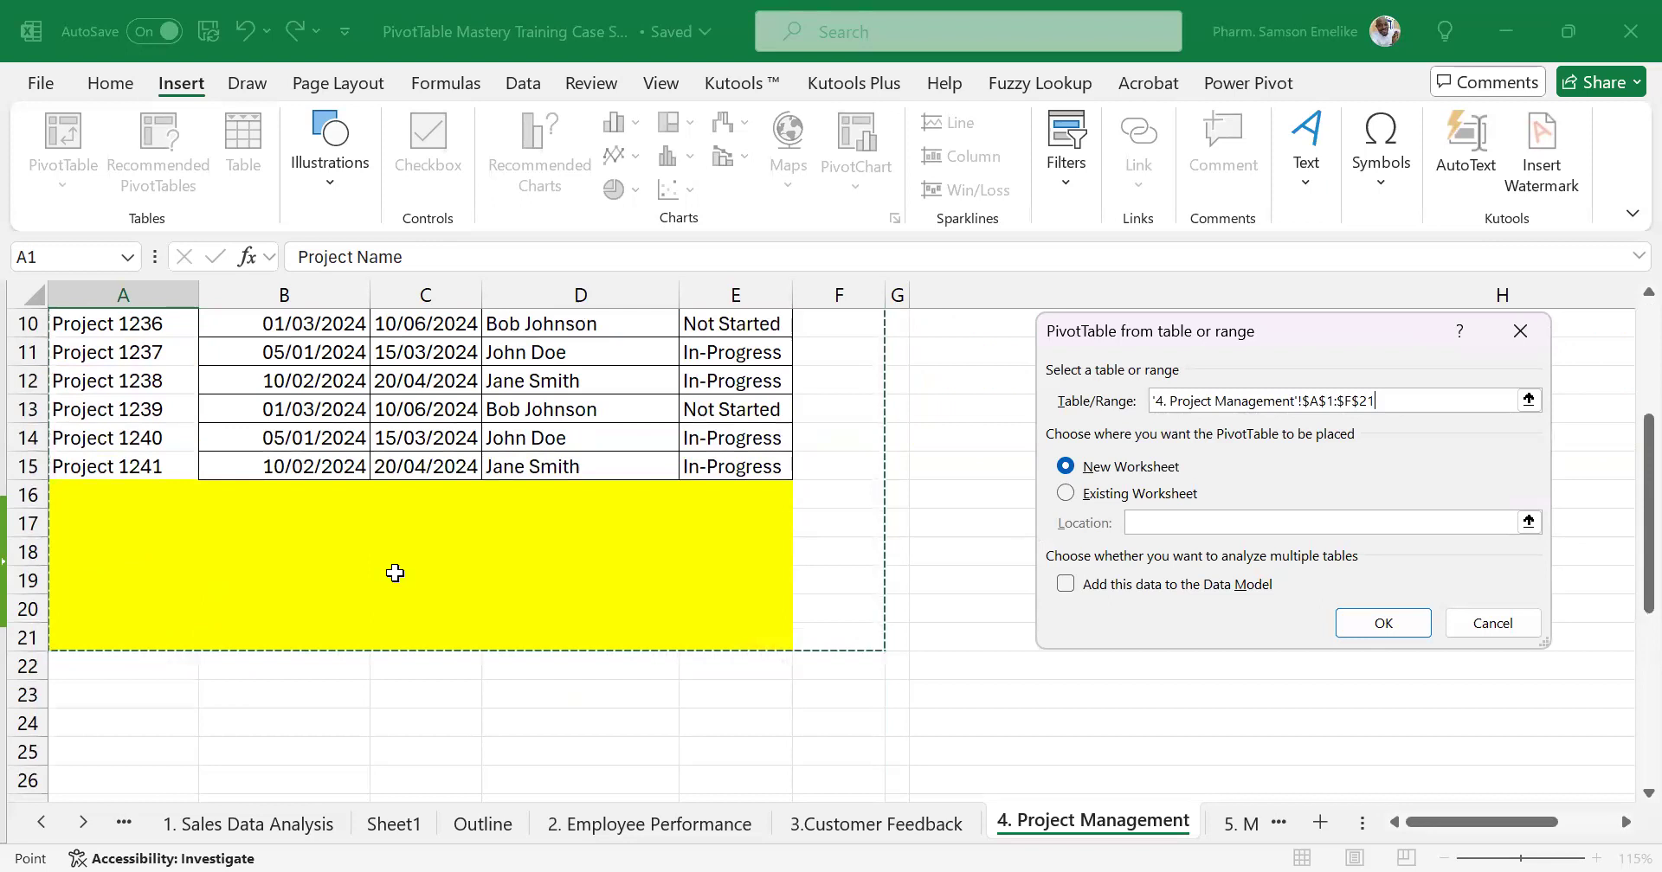
Place the PivotTable on the existing worksheet at cell A23 and create it
{"action": "left_click", "coordinate": [1065, 494]}
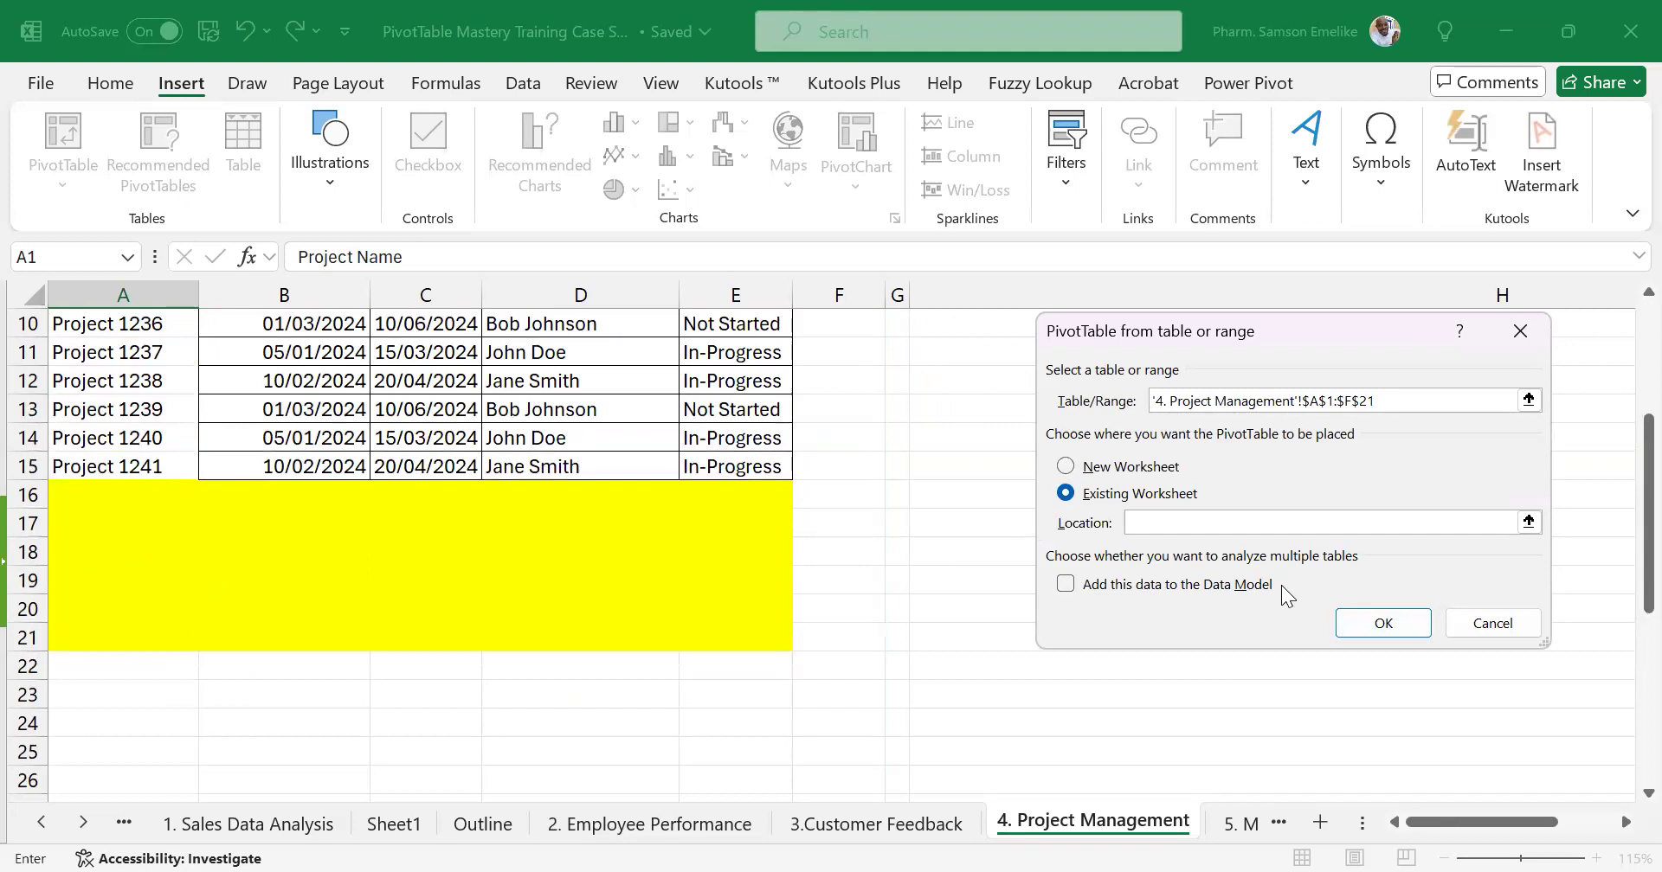
{"action": "left_click", "coordinate": [123, 694]}
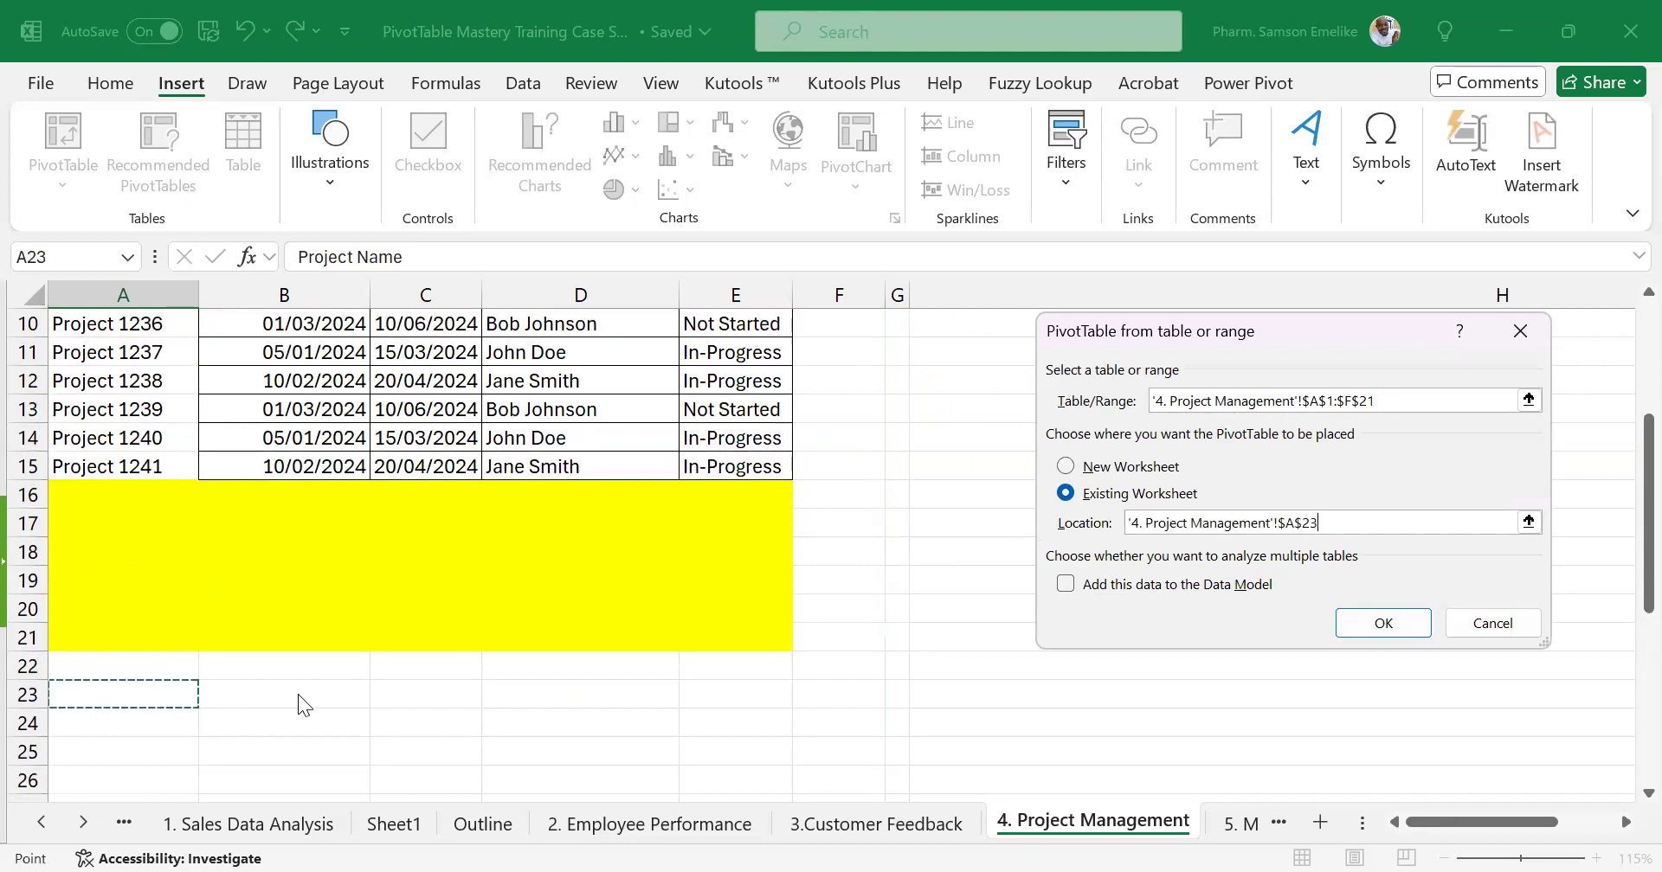
{"action": "key", "text": "Return"}
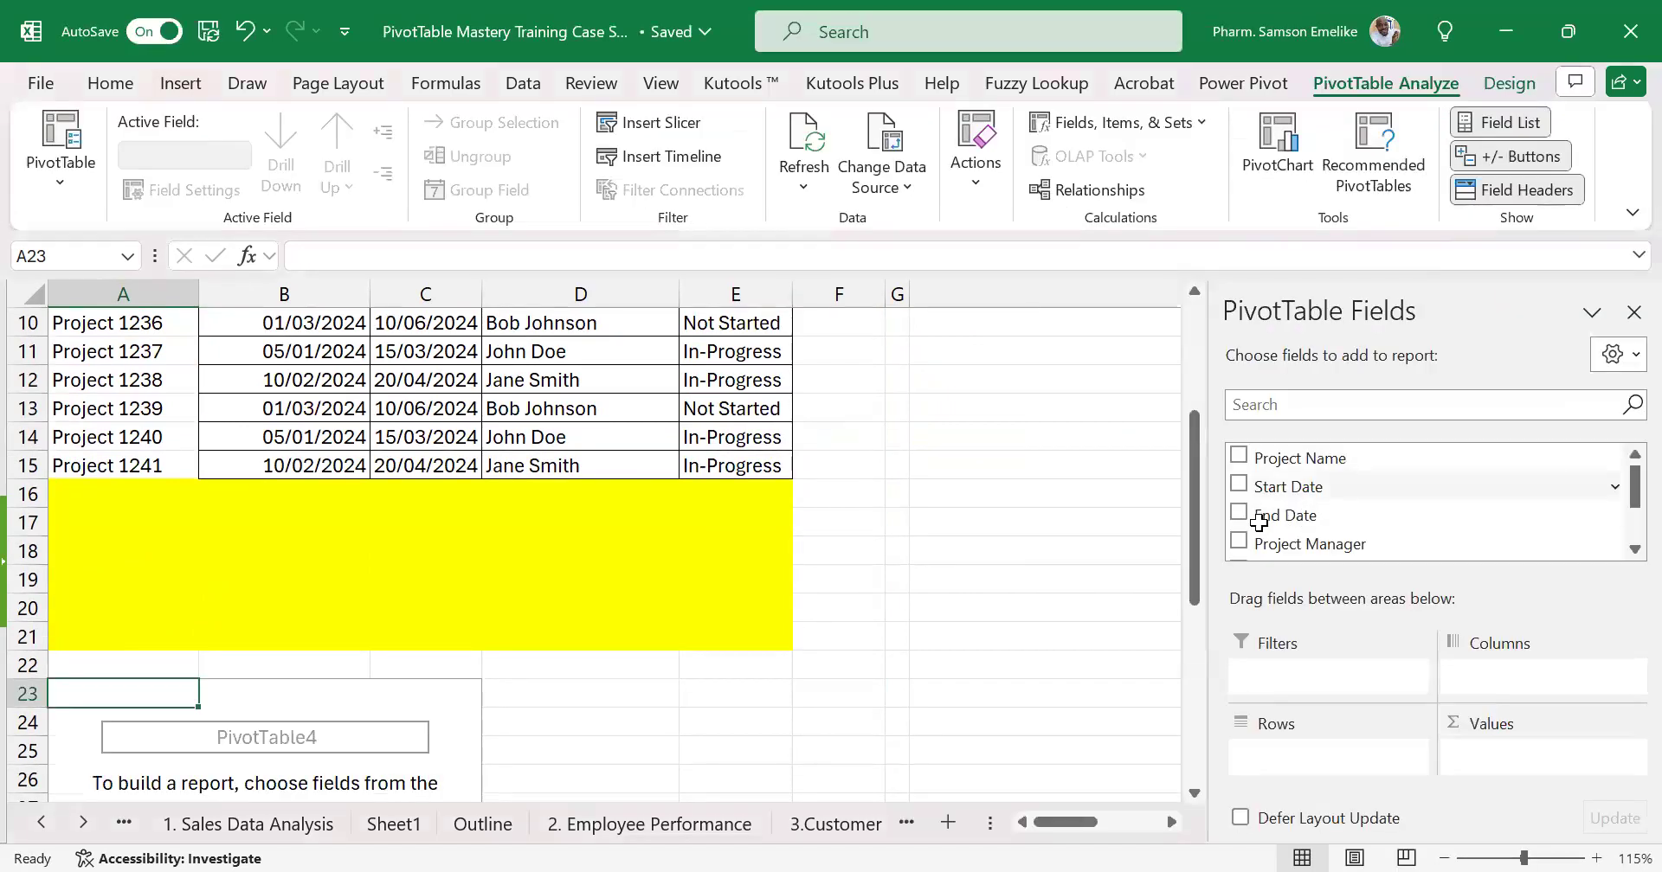
Compare the PivotTable's available fields with the Column1 header in F1 and the empty yellow source rows
{"action": "scroll", "coordinate": [1282, 520], "scroll_direction": "down", "scroll_amount": 3}
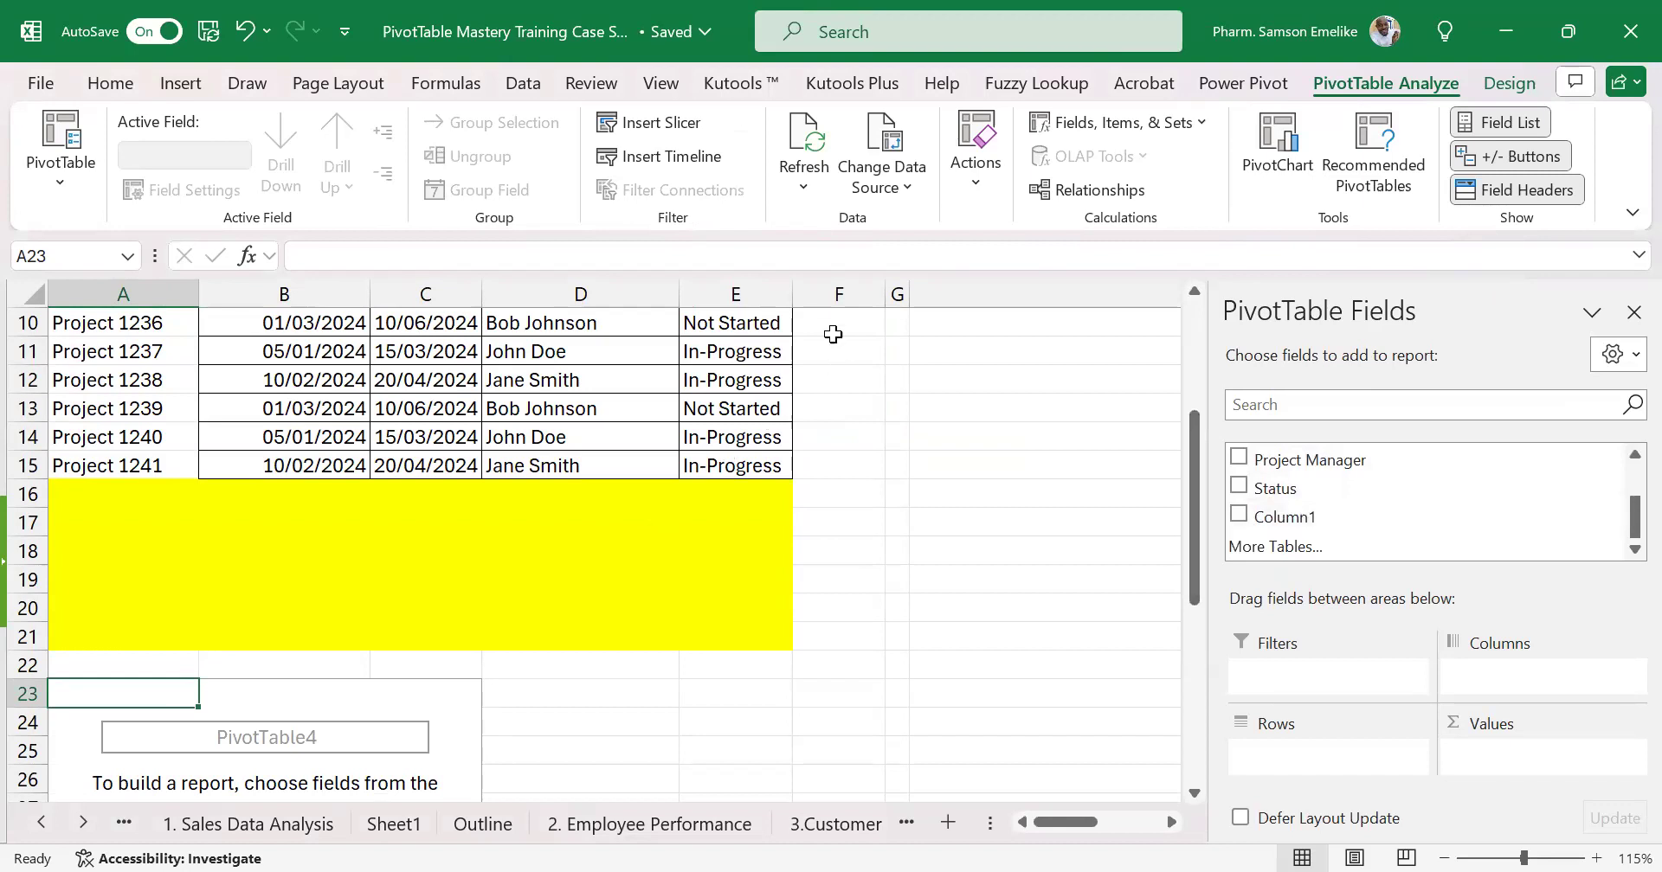
{"action": "scroll", "coordinate": [834, 320], "scroll_direction": "up", "scroll_amount": 3}
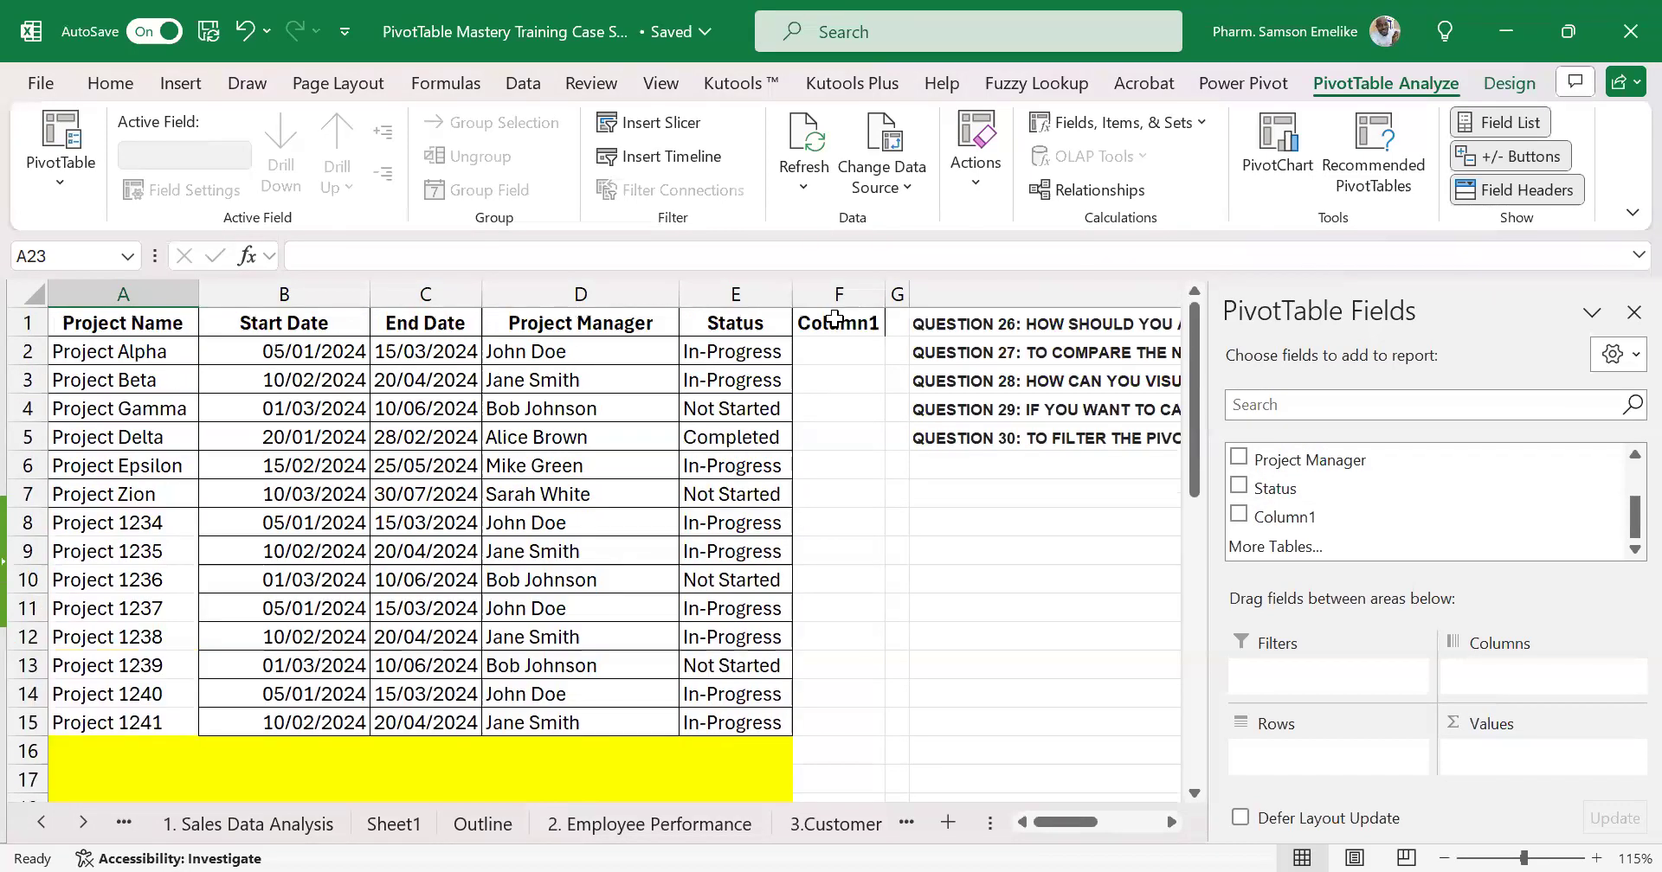
{"action": "left_click", "coordinate": [834, 320]}
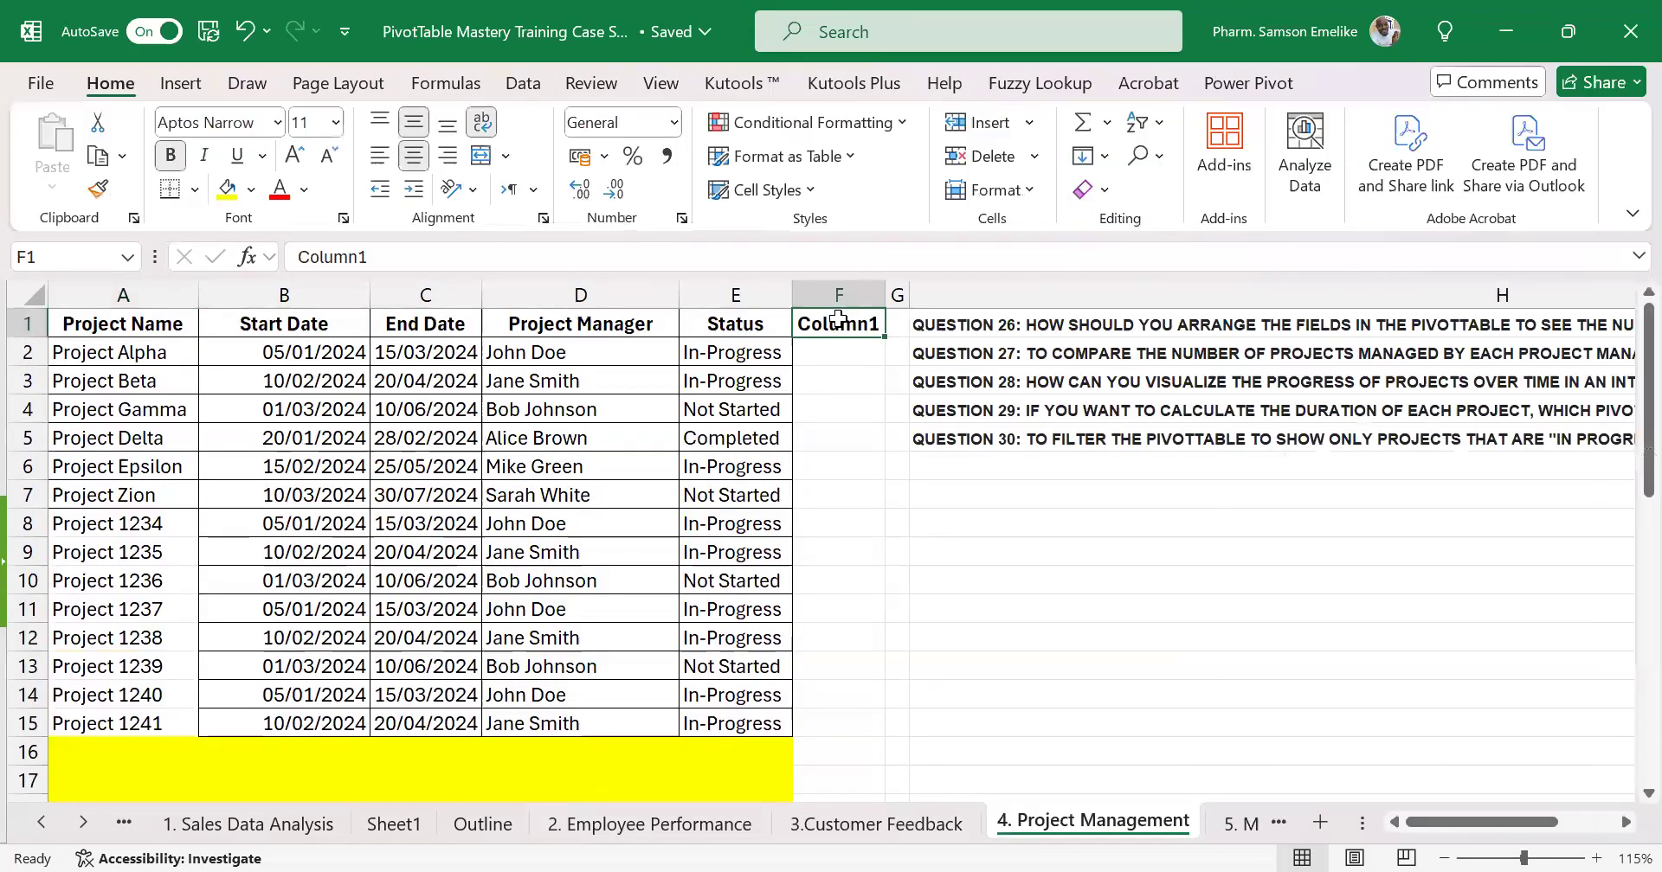
{"action": "scroll", "coordinate": [120, 421], "scroll_direction": "down", "scroll_amount": 3}
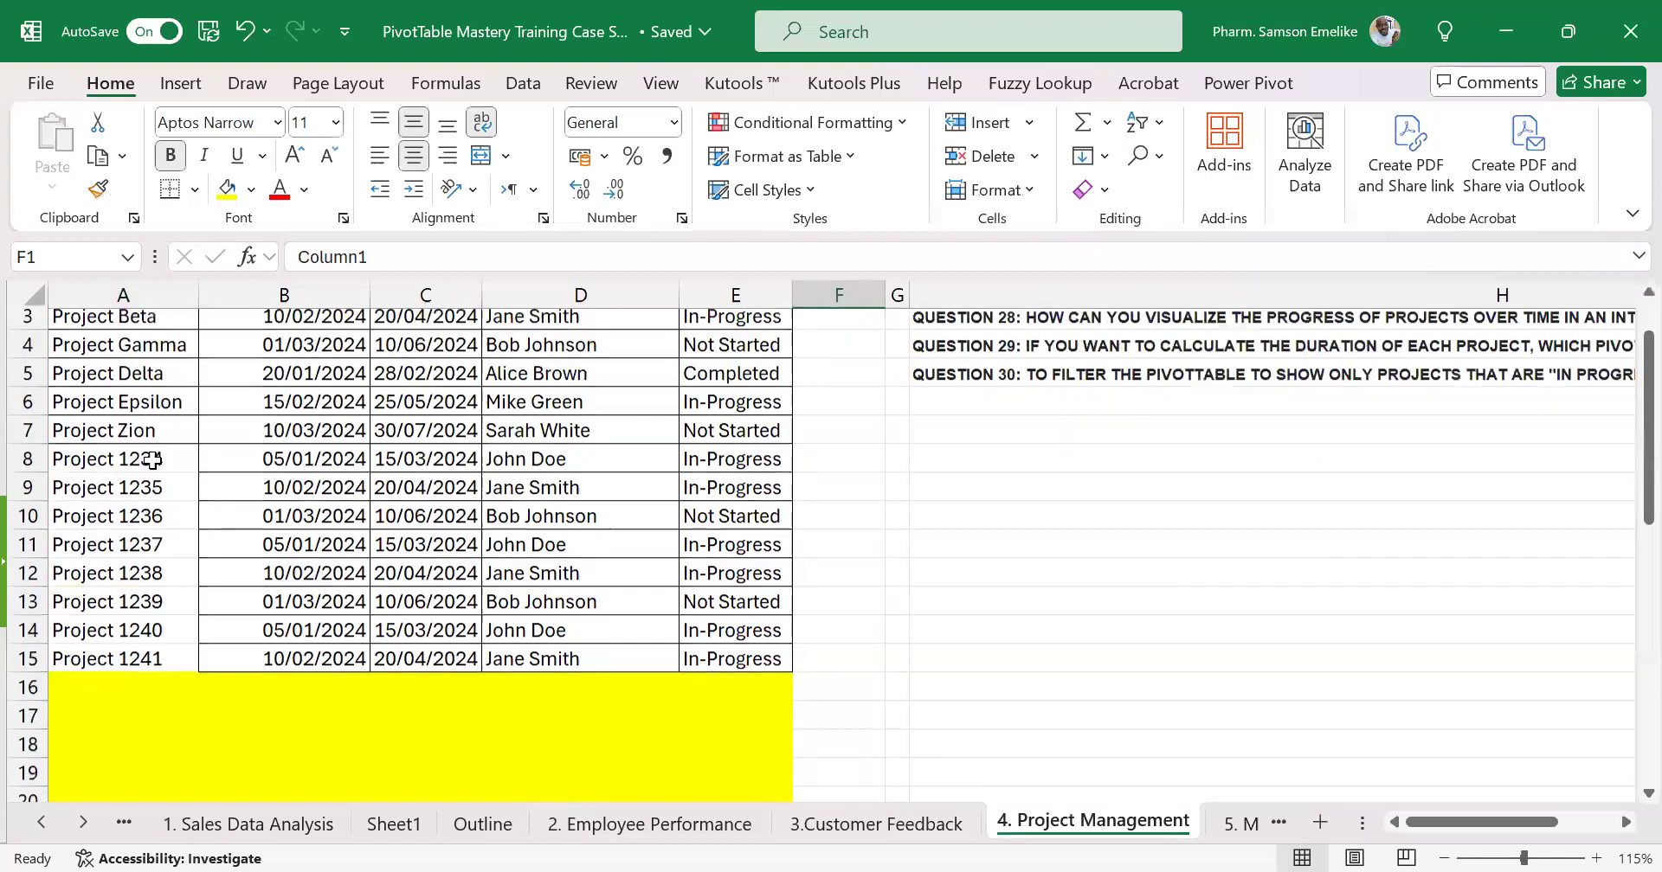
{"action": "left_click", "coordinate": [203, 457]}
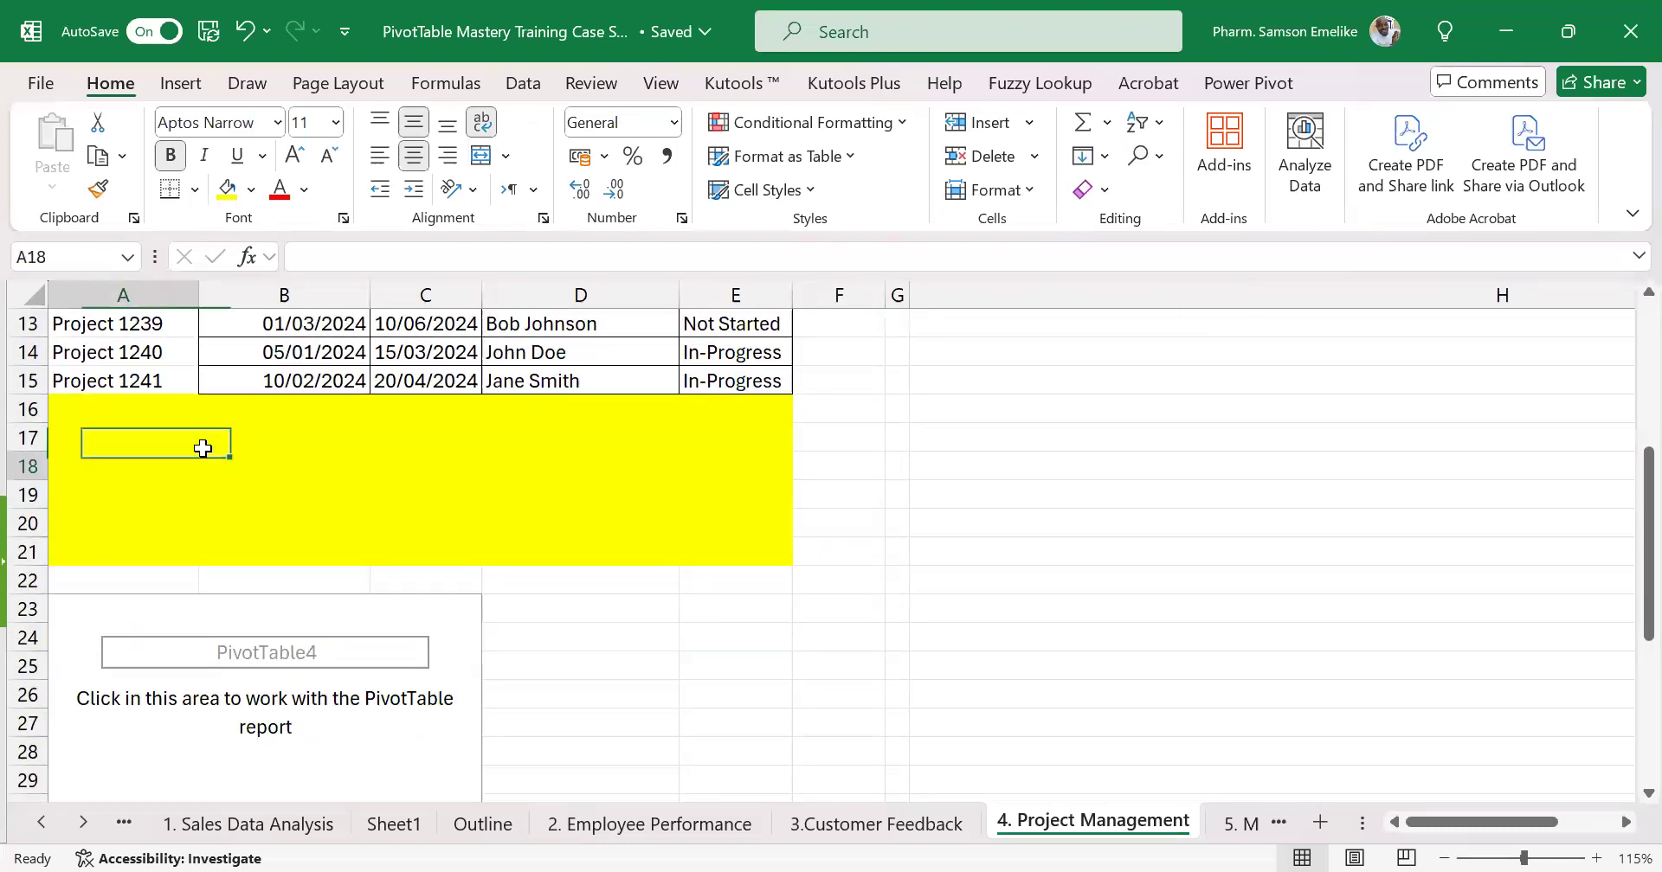
{"action": "scroll", "coordinate": [187, 454], "scroll_direction": "up", "scroll_amount": 1}
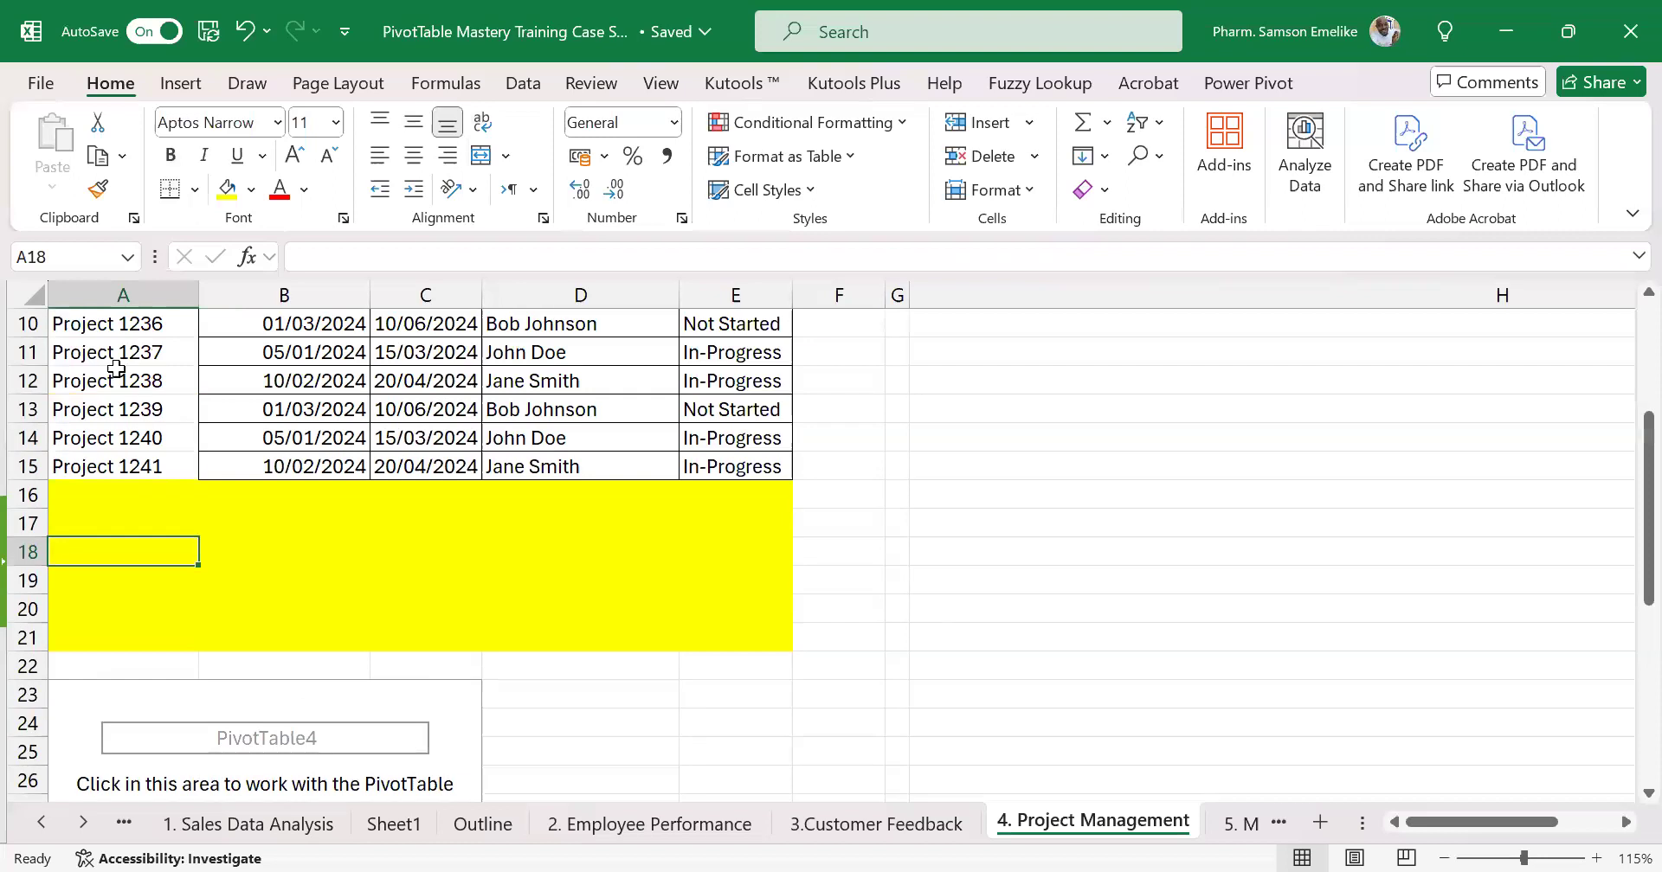
{"action": "scroll", "coordinate": [111, 360], "scroll_direction": "up", "scroll_amount": 3}
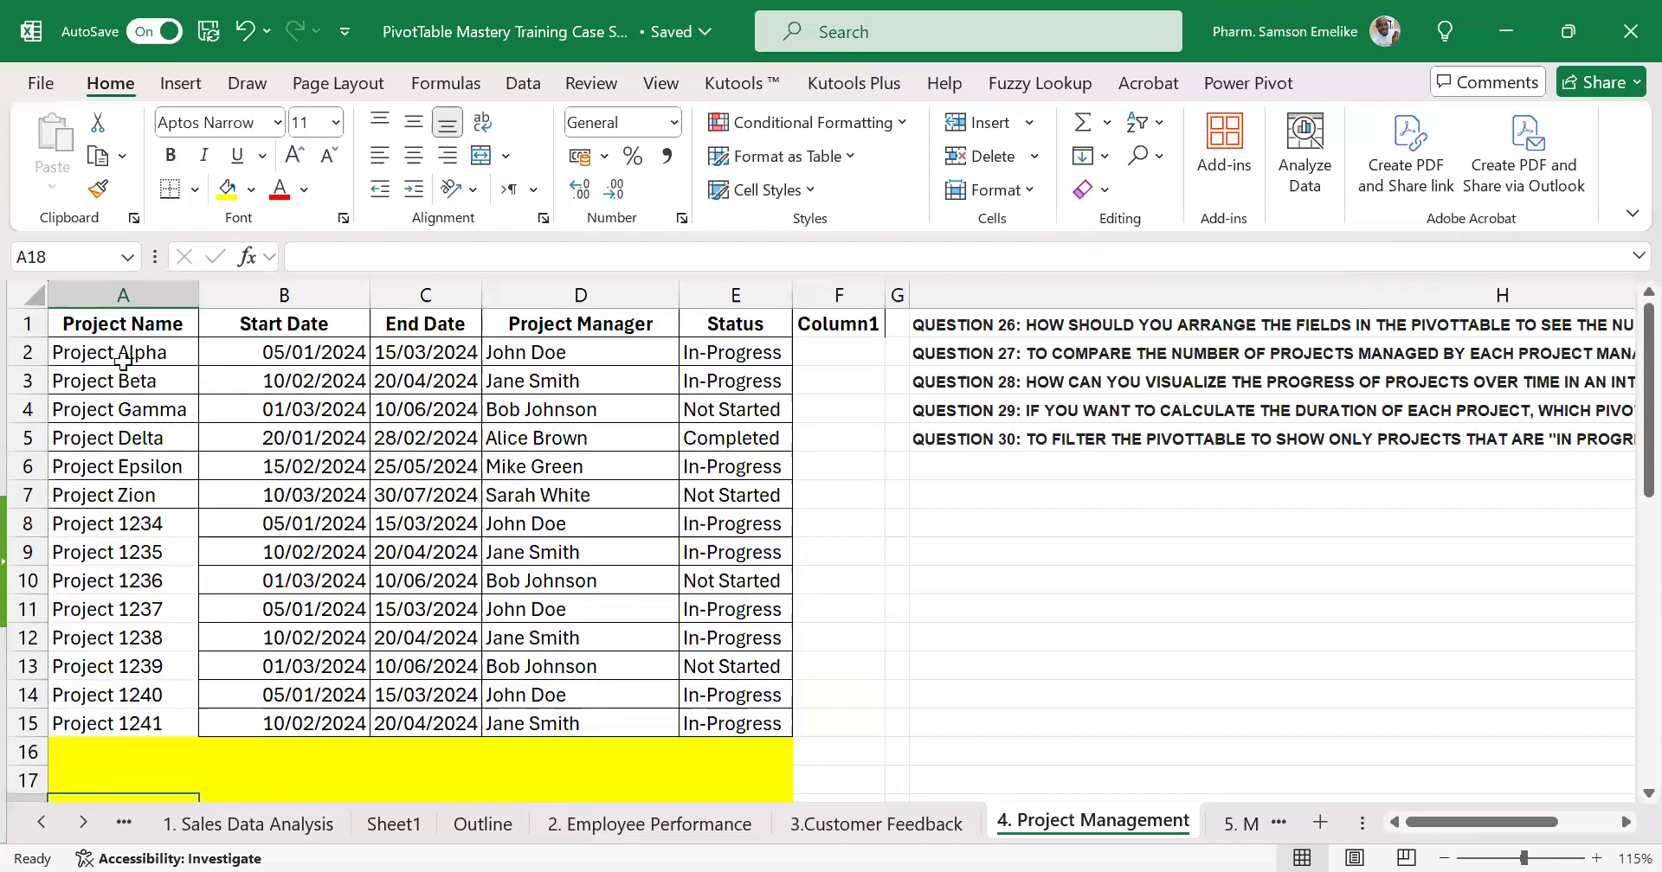
Add the Project Manager field to the rows of the empty PivotTable at A23
{"action": "scroll", "coordinate": [130, 368], "scroll_direction": "down", "scroll_amount": 5}
{"action": "left_click", "coordinate": [239, 522]}
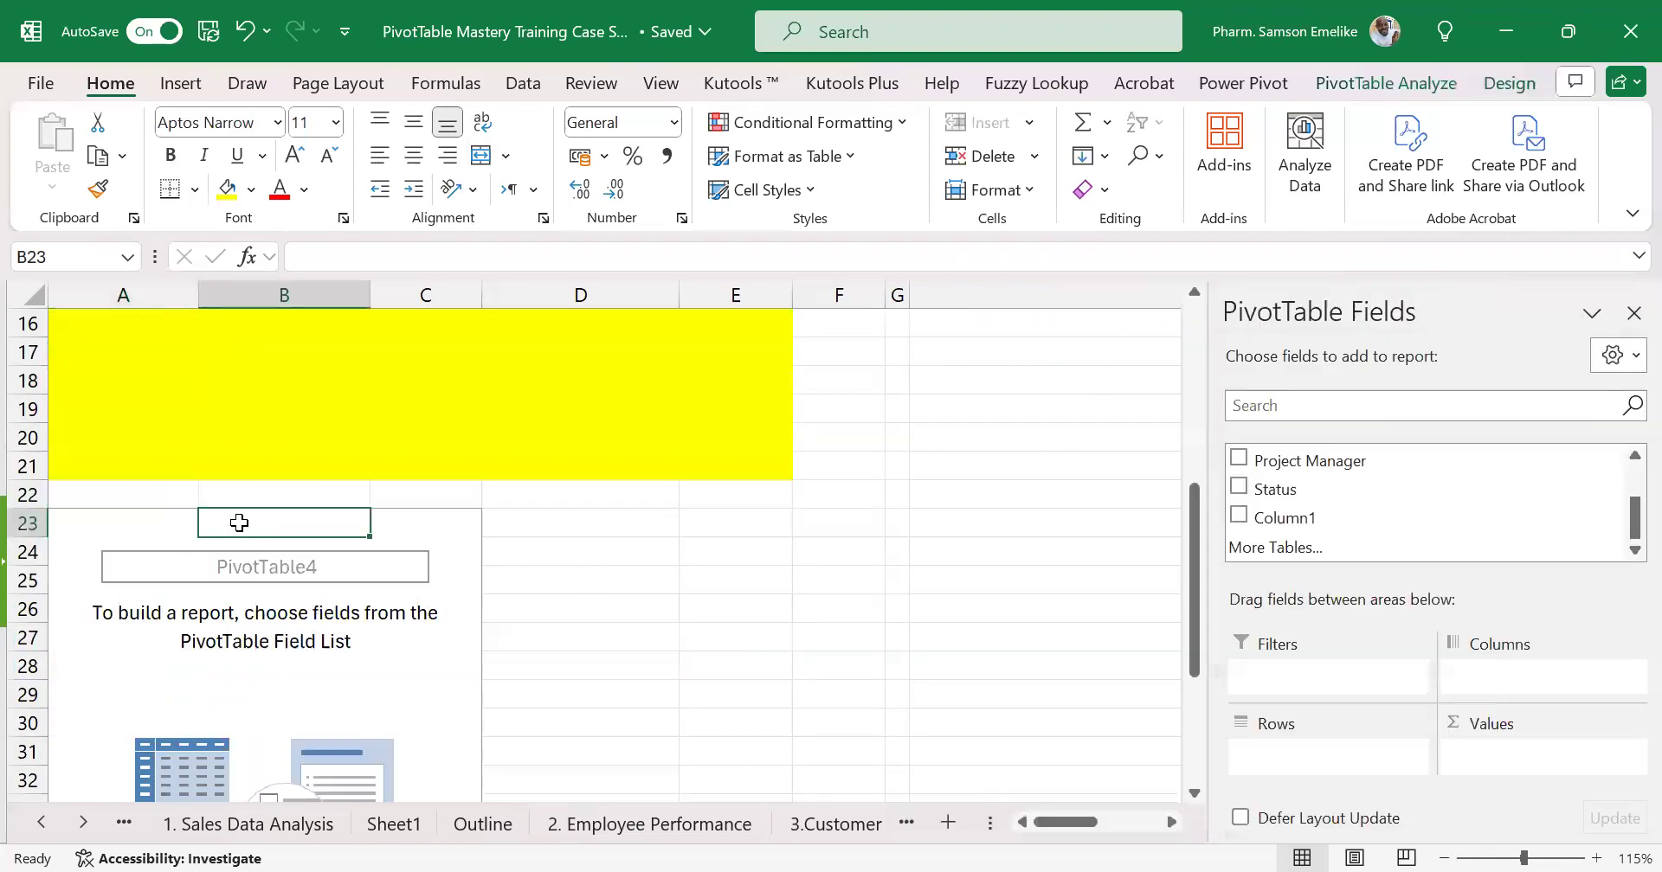
{"action": "mouse_move", "coordinate": [1250, 460]}
{"action": "left_mouse_down"}
{"action": "mouse_move", "coordinate": [1306, 494]}
{"action": "mouse_move", "coordinate": [1377, 697]}
{"action": "mouse_move", "coordinate": [1324, 757]}
{"action": "left_mouse_up"}
{"action": "scroll", "coordinate": [194, 553], "scroll_direction": "down", "scroll_amount": 1}
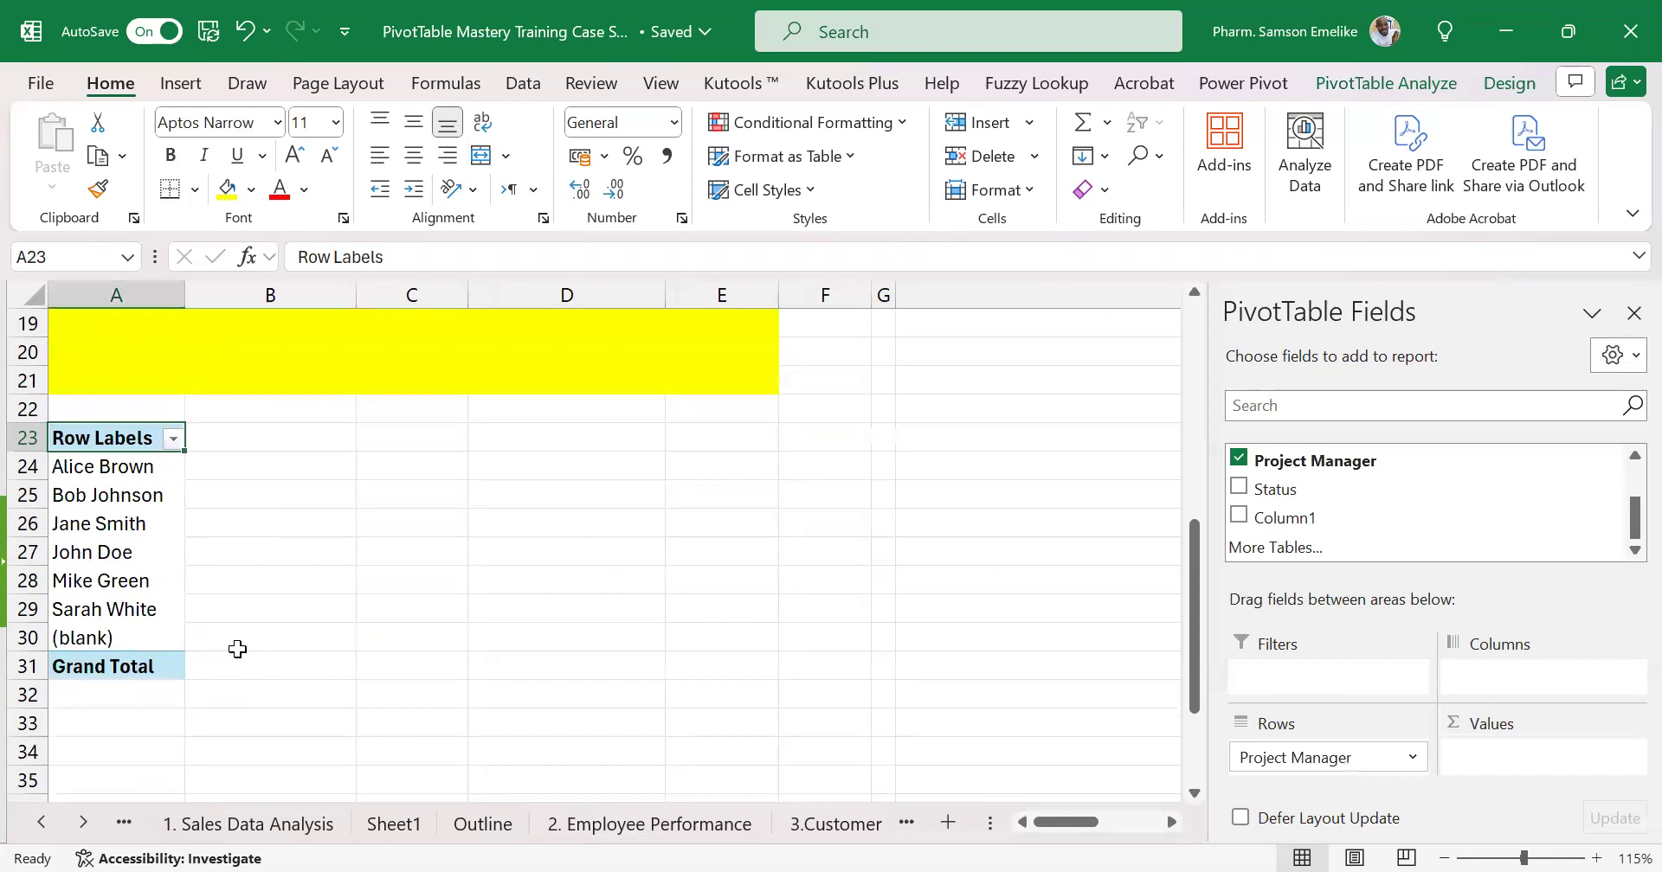
Fill A16:A21 with the series Unknown Project1 to Unknown Project6 and fit column A to the names
{"action": "scroll", "coordinate": [234, 527], "scroll_direction": "up", "scroll_amount": 4}
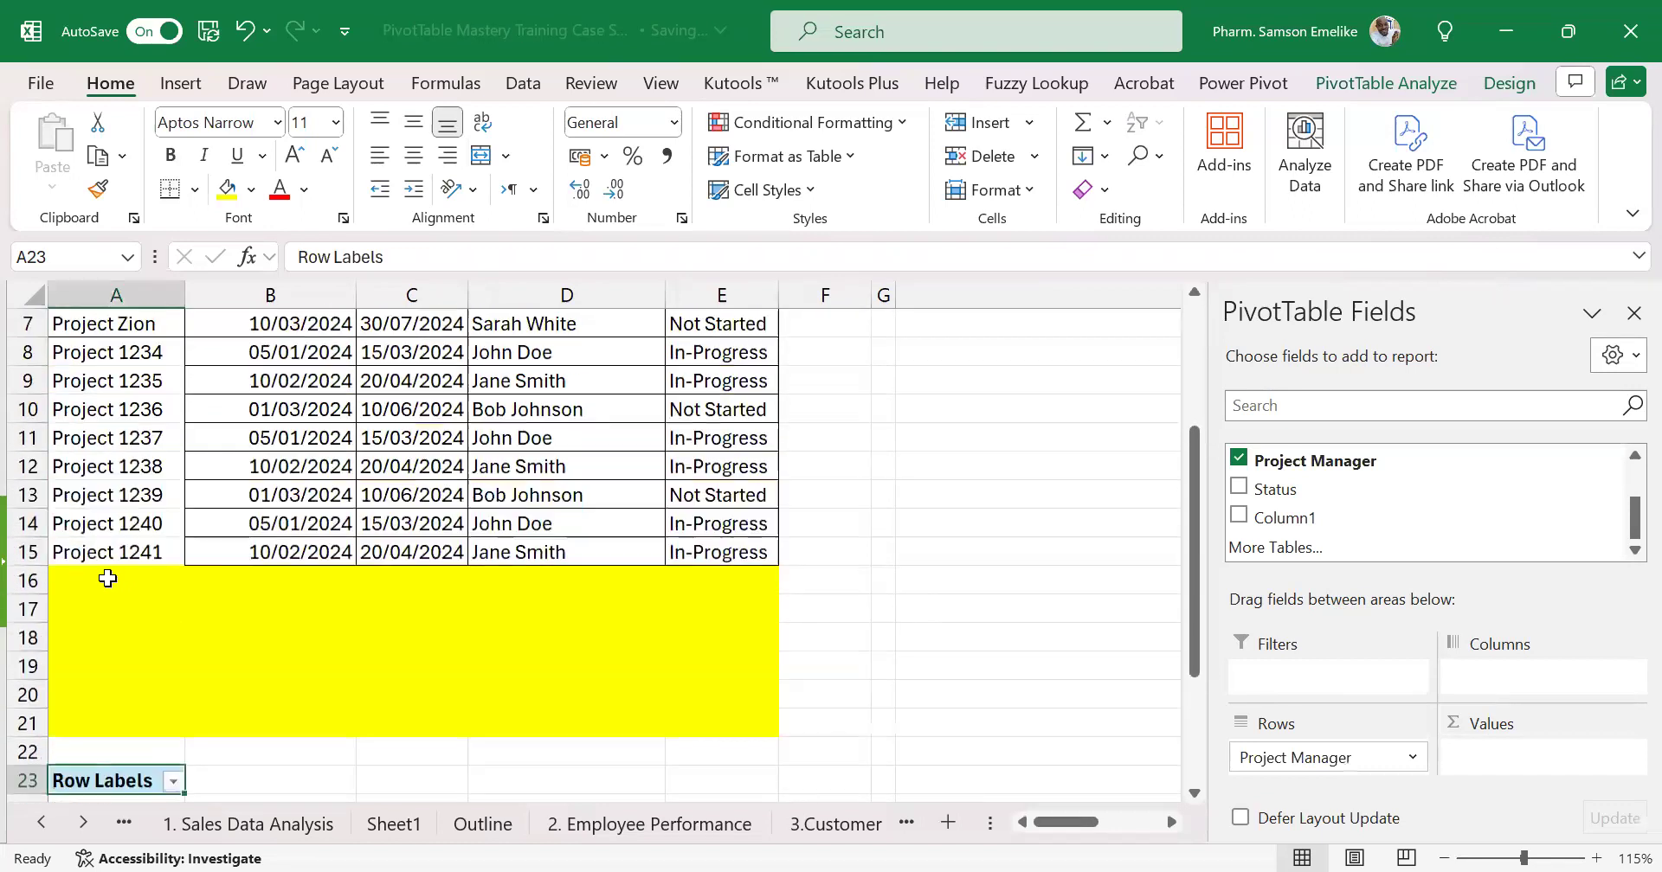
{"action": "scroll", "coordinate": [152, 579], "scroll_direction": "down", "scroll_amount": 1}
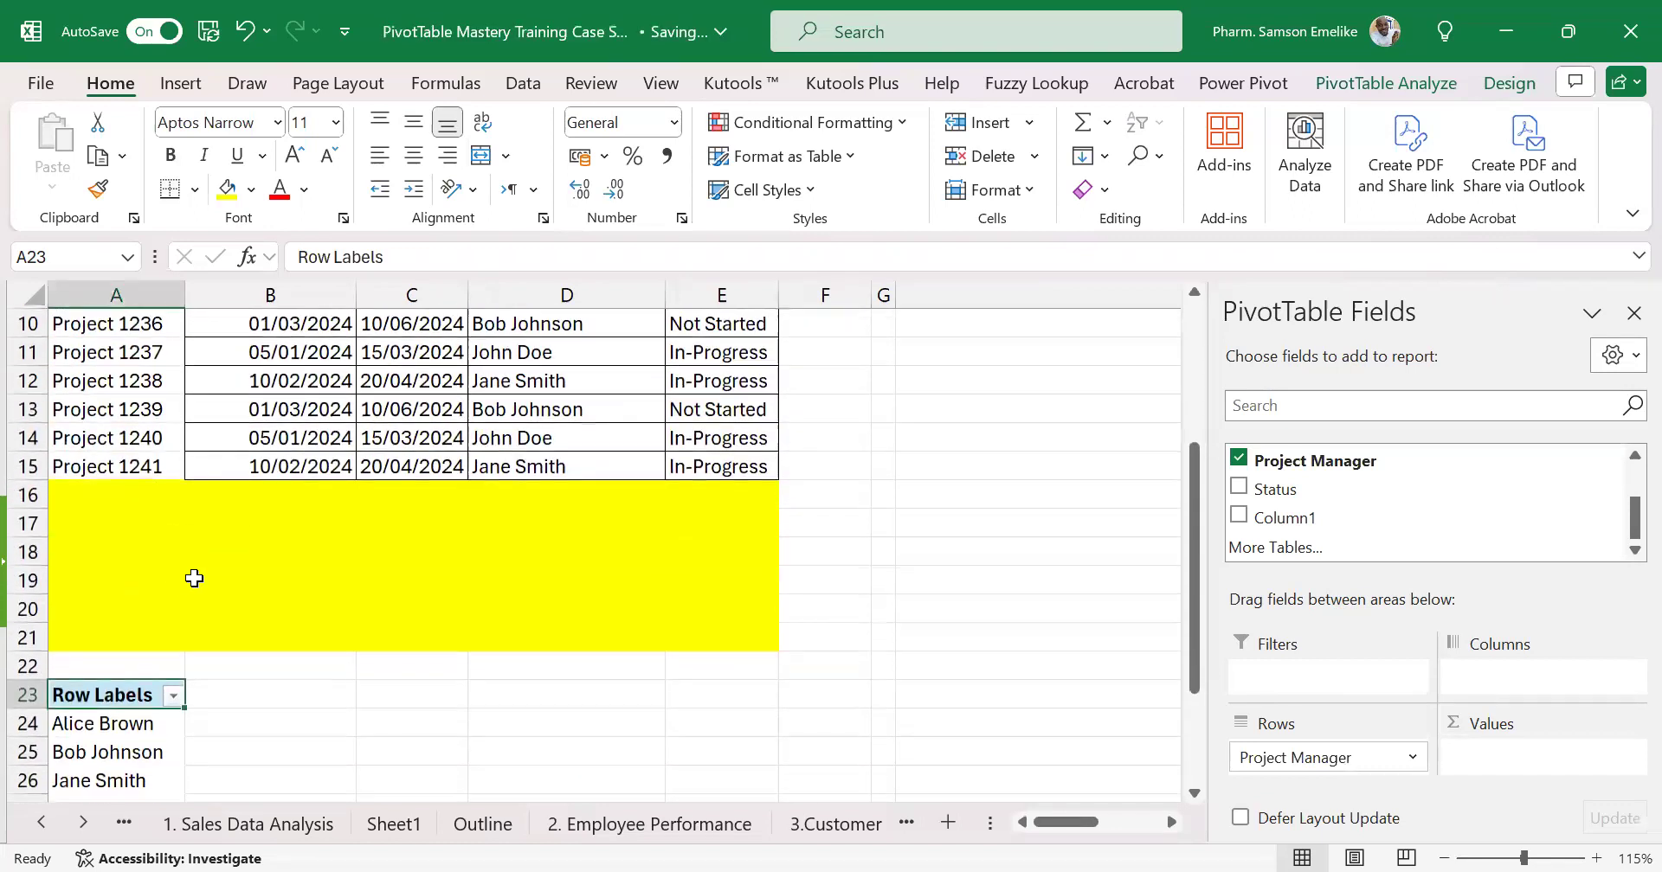
{"action": "left_click", "coordinate": [106, 493]}
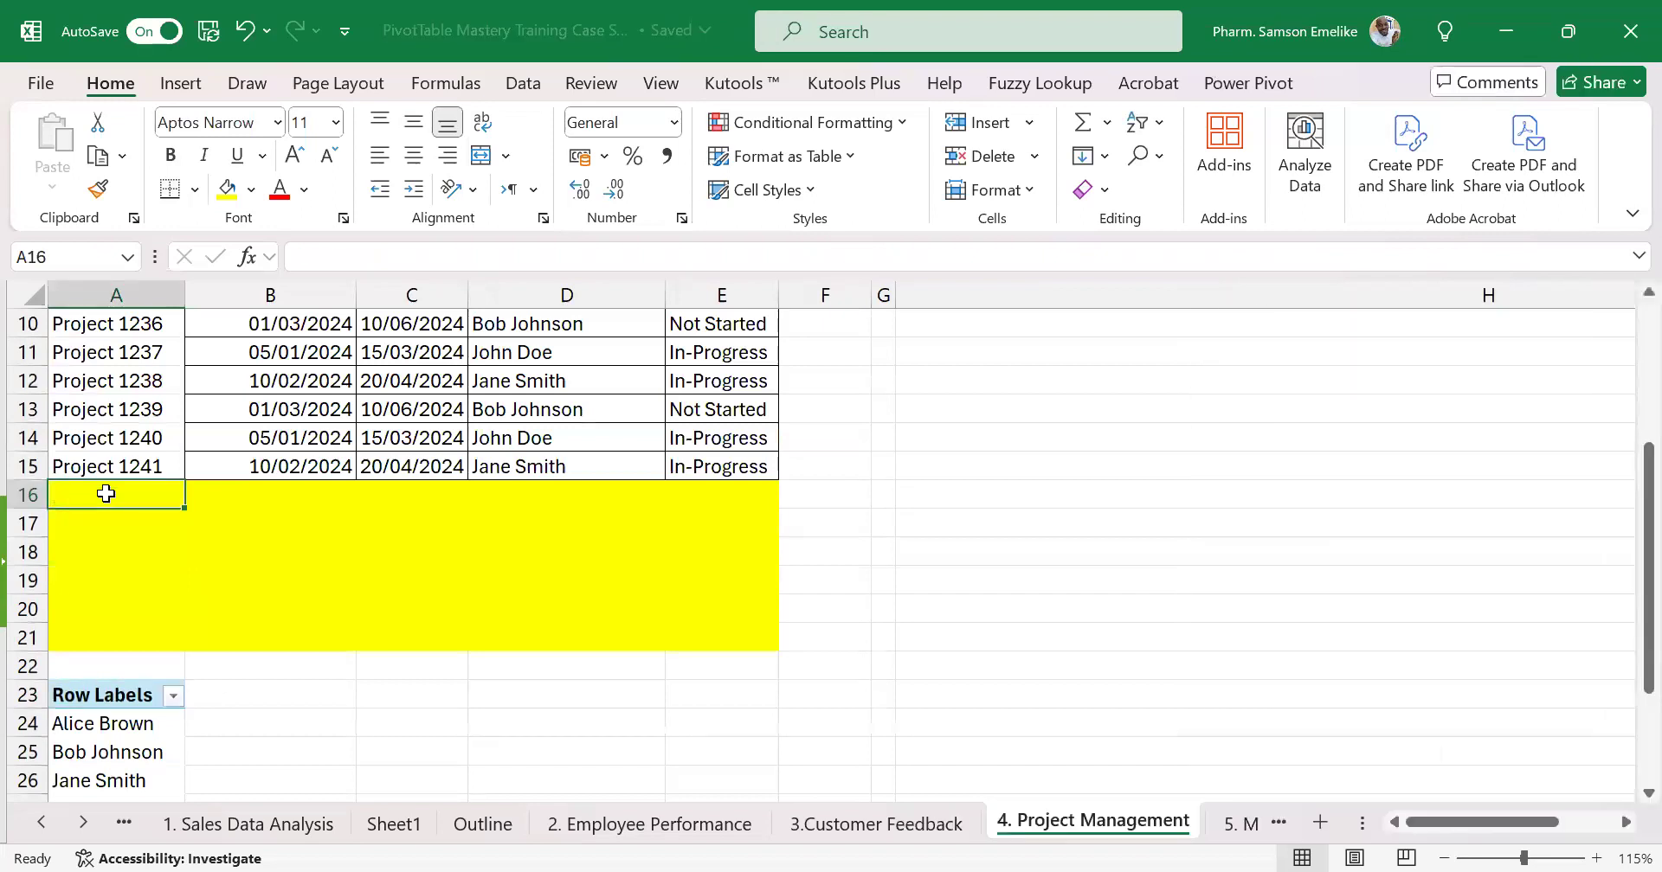
{"action": "type", "text": "Unk"}
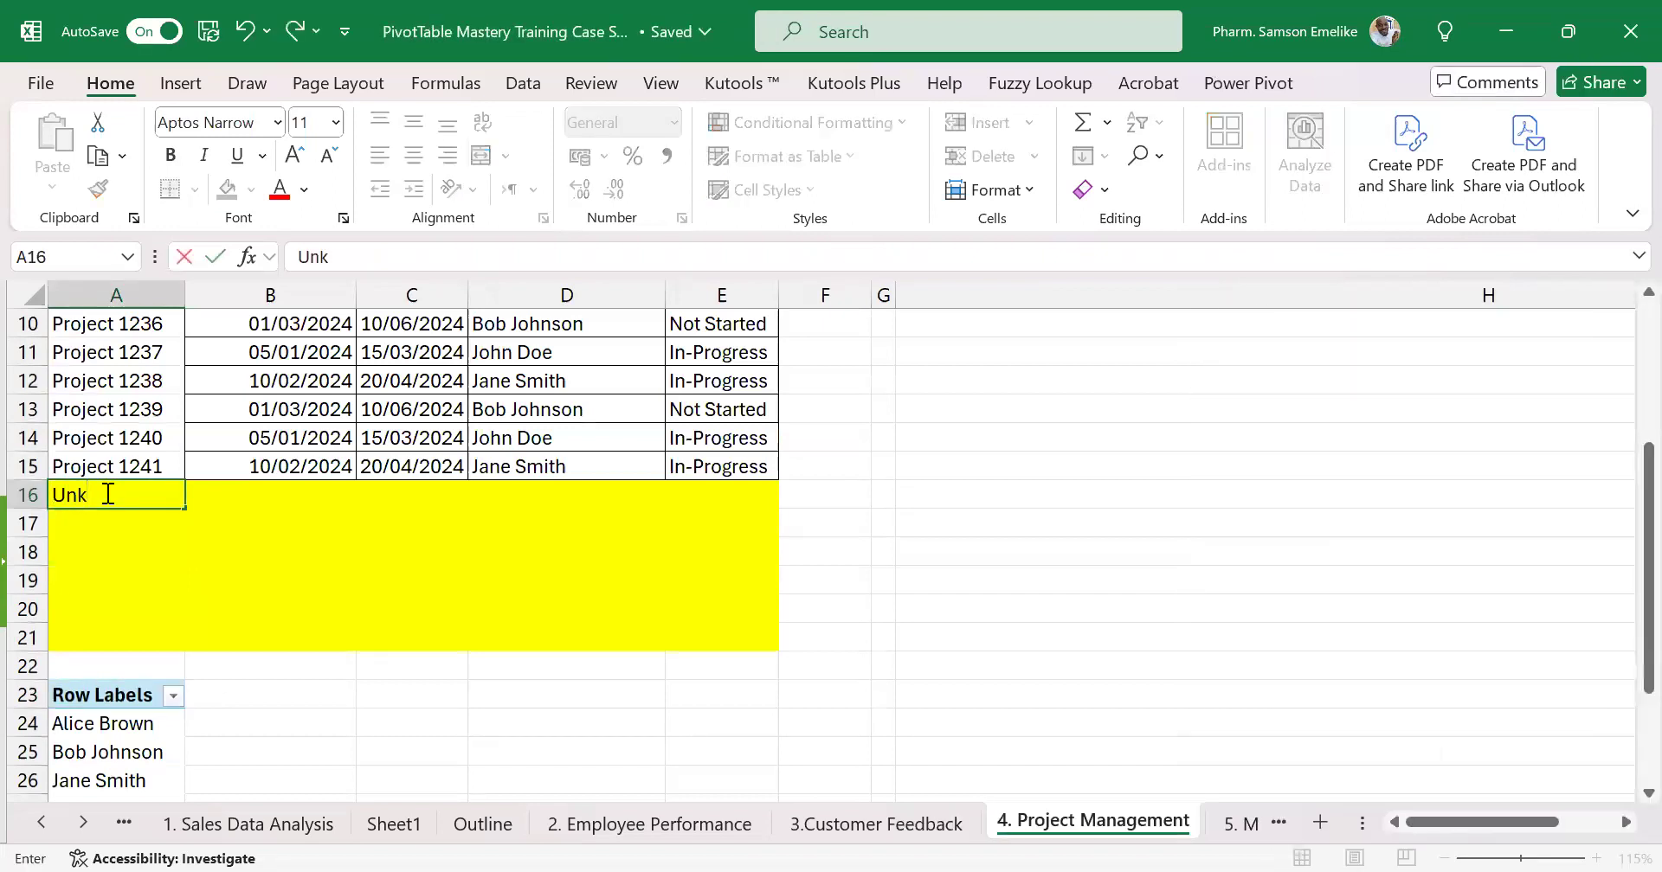
{"action": "type", "text": "nown Project1"}
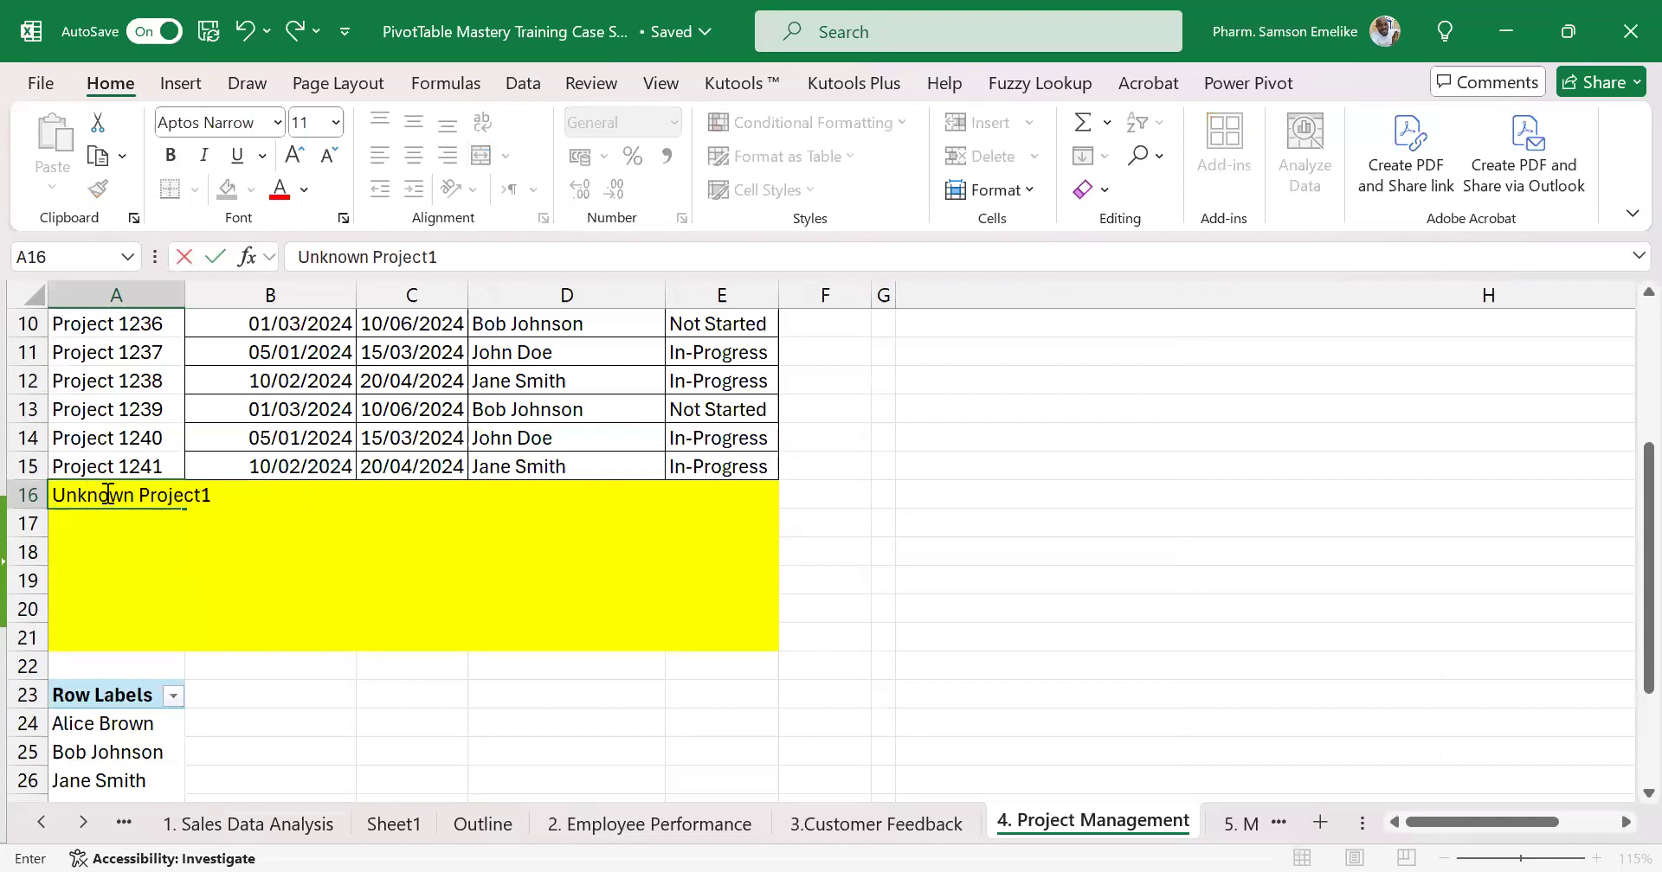
{"action": "left_click", "coordinate": [106, 493]}
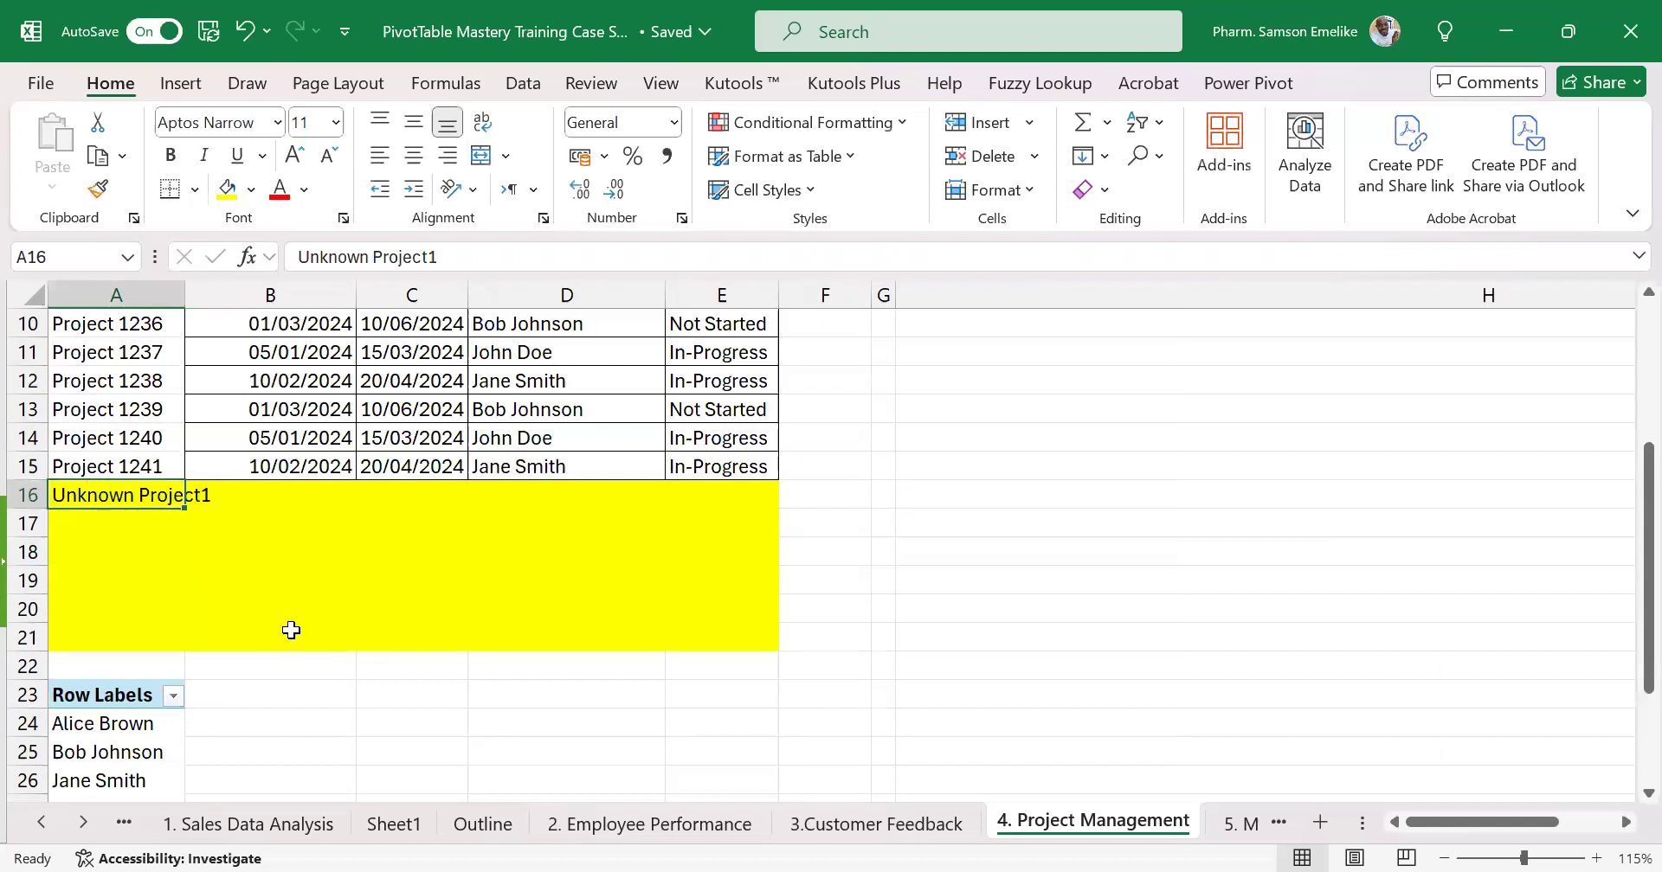
{"action": "left_click_drag", "start_coordinate": [185, 549], "coordinate": [200, 649]}
{"action": "double_click", "coordinate": [182, 296]}
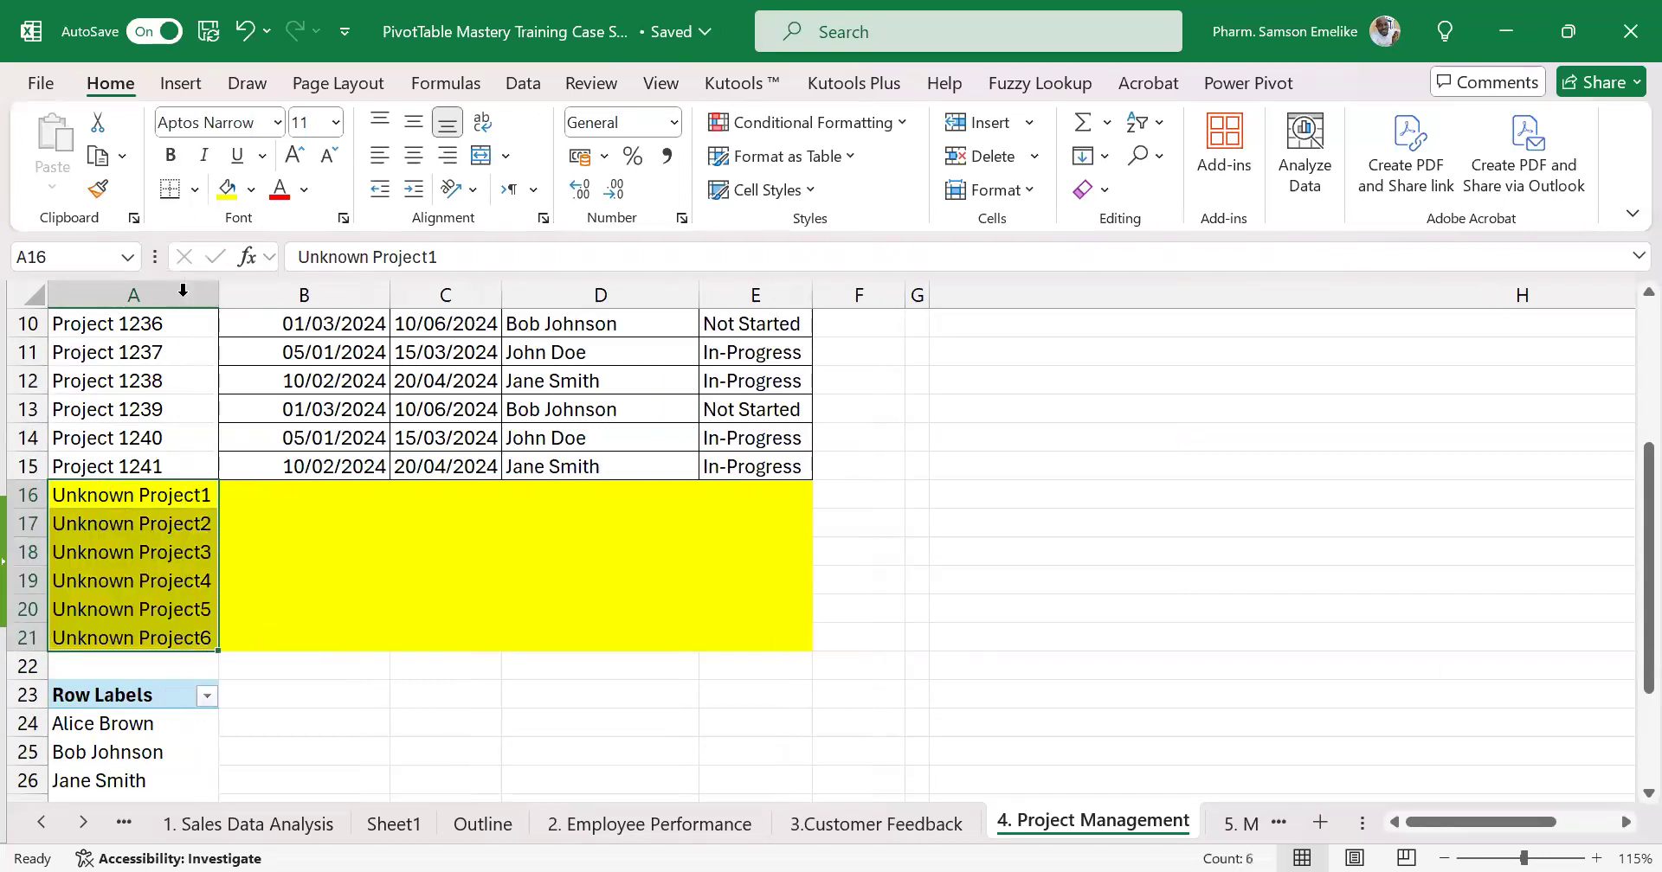
Copy the dates, manager and status from B14:E14 into B16:E21 for all the unknown projects
{"action": "left_click_drag", "start_coordinate": [333, 437], "coordinate": [727, 436]}
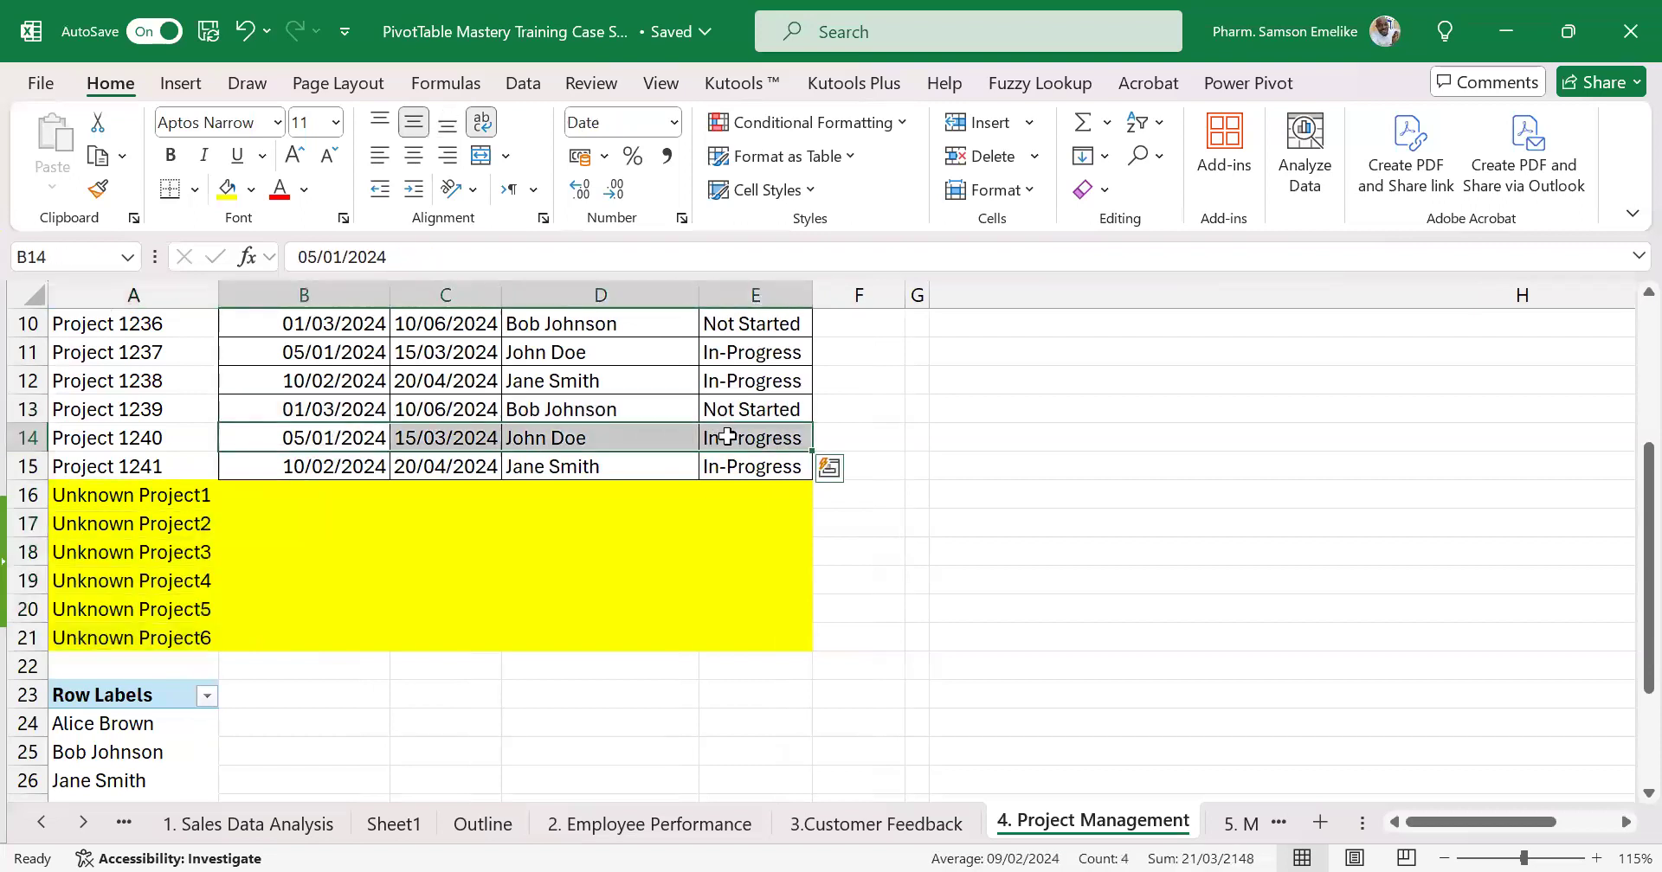
{"action": "key", "text": "ctrl+c"}
{"action": "left_click_drag", "start_coordinate": [251, 498], "coordinate": [725, 635]}
{"action": "key", "text": "Return"}
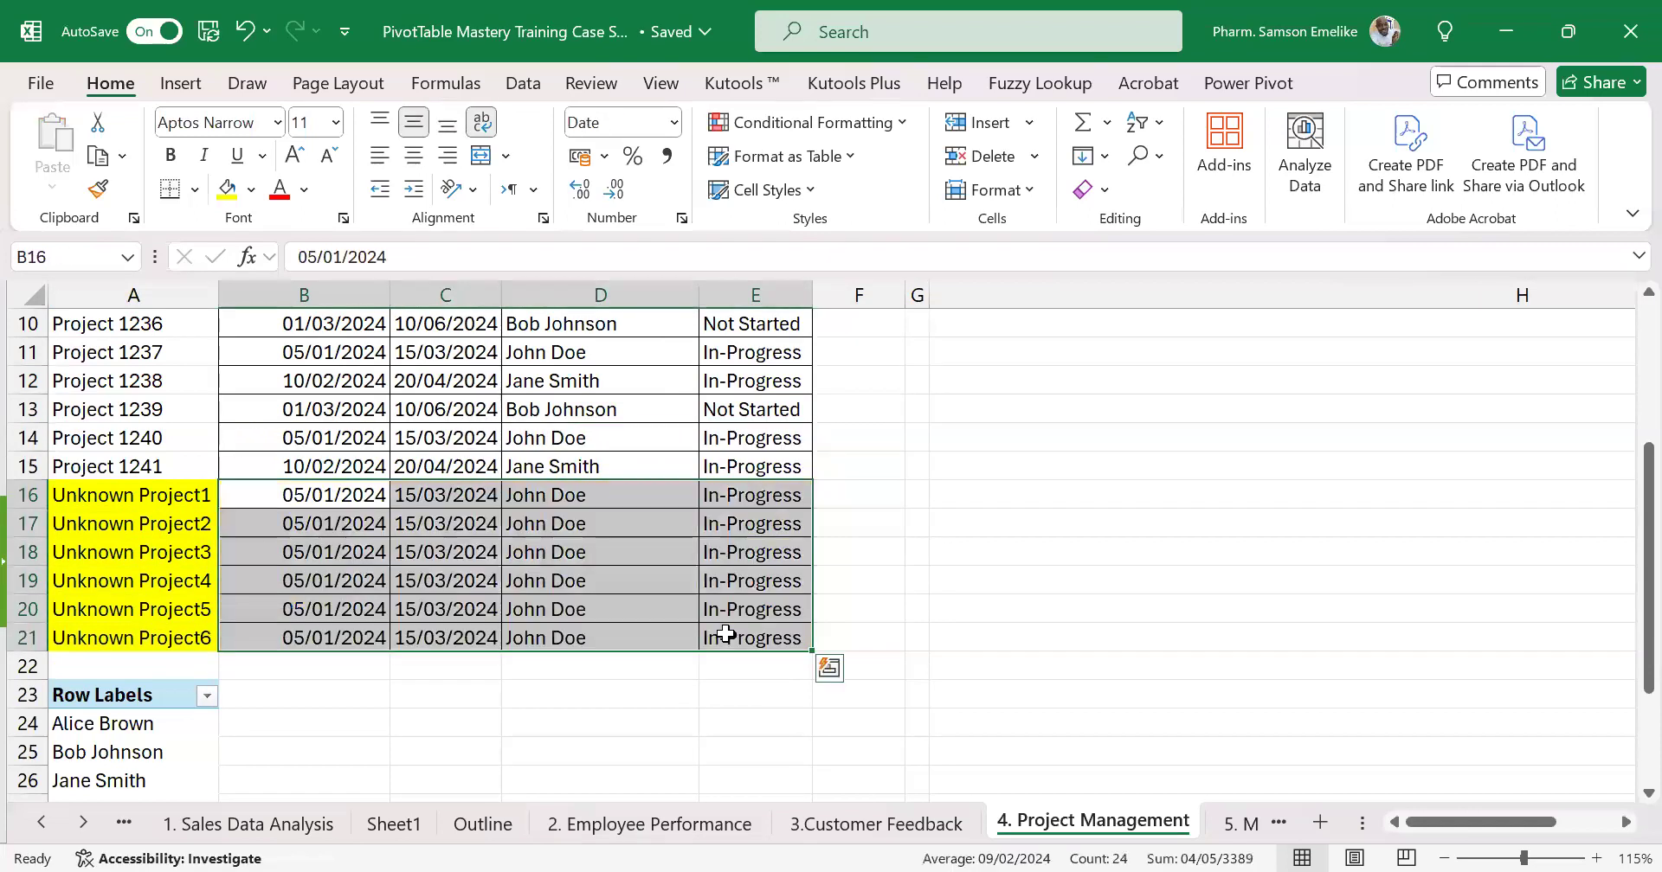
Add the Status field to both the values and the columns of the PivotTable at A23
{"action": "left_click", "coordinate": [310, 608]}
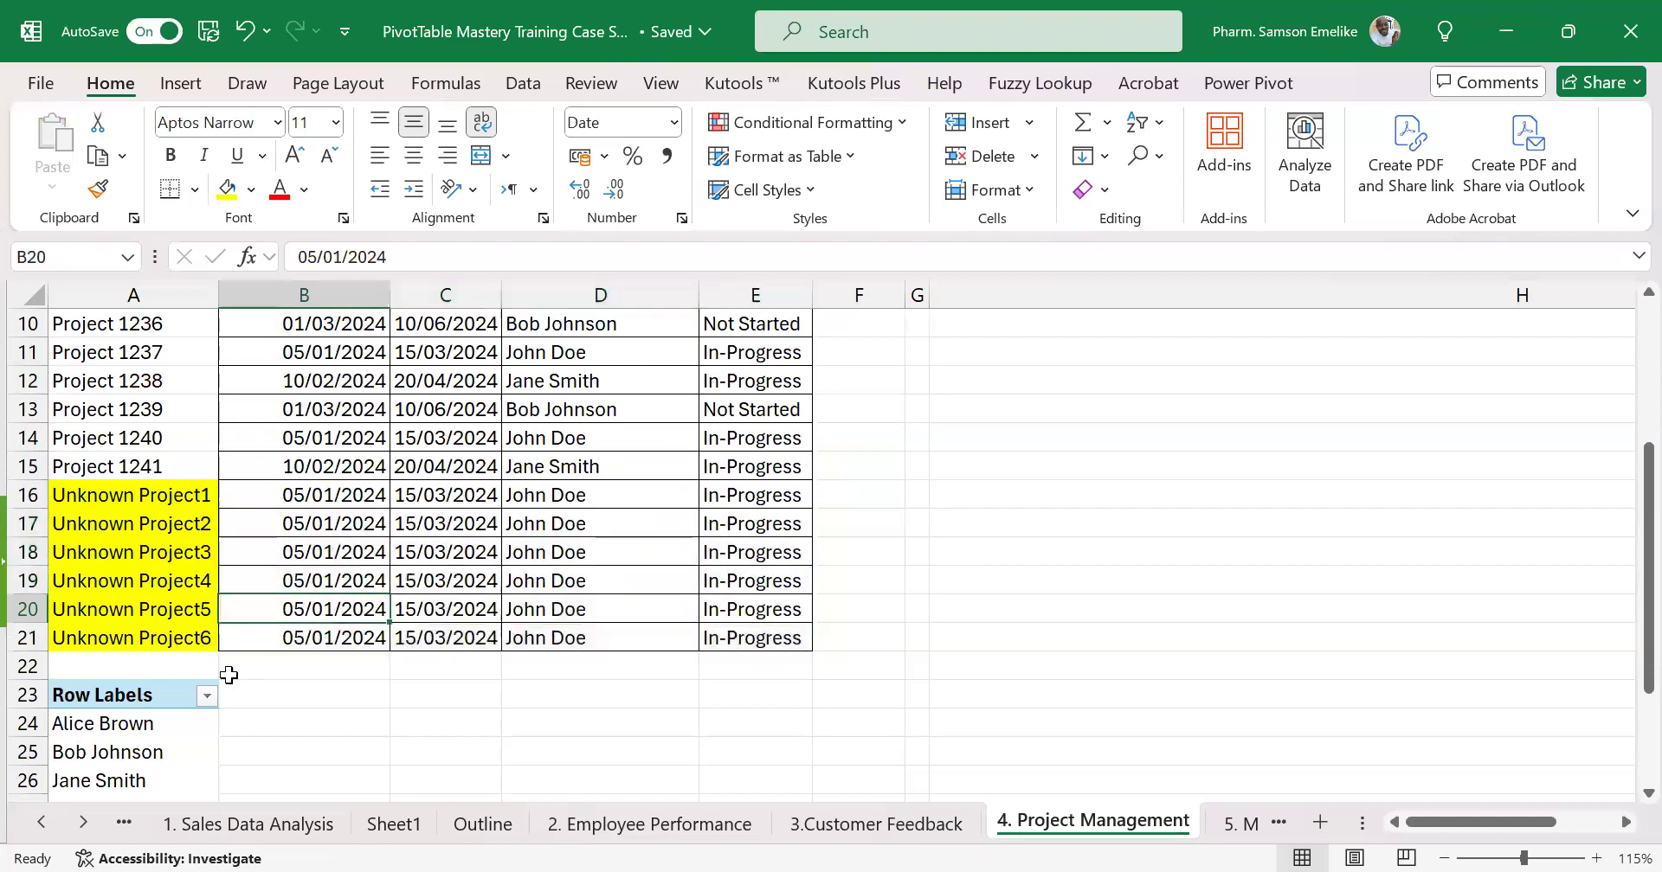
{"action": "left_click", "coordinate": [149, 724]}
{"action": "scroll", "coordinate": [138, 727], "scroll_direction": "down", "scroll_amount": 4}
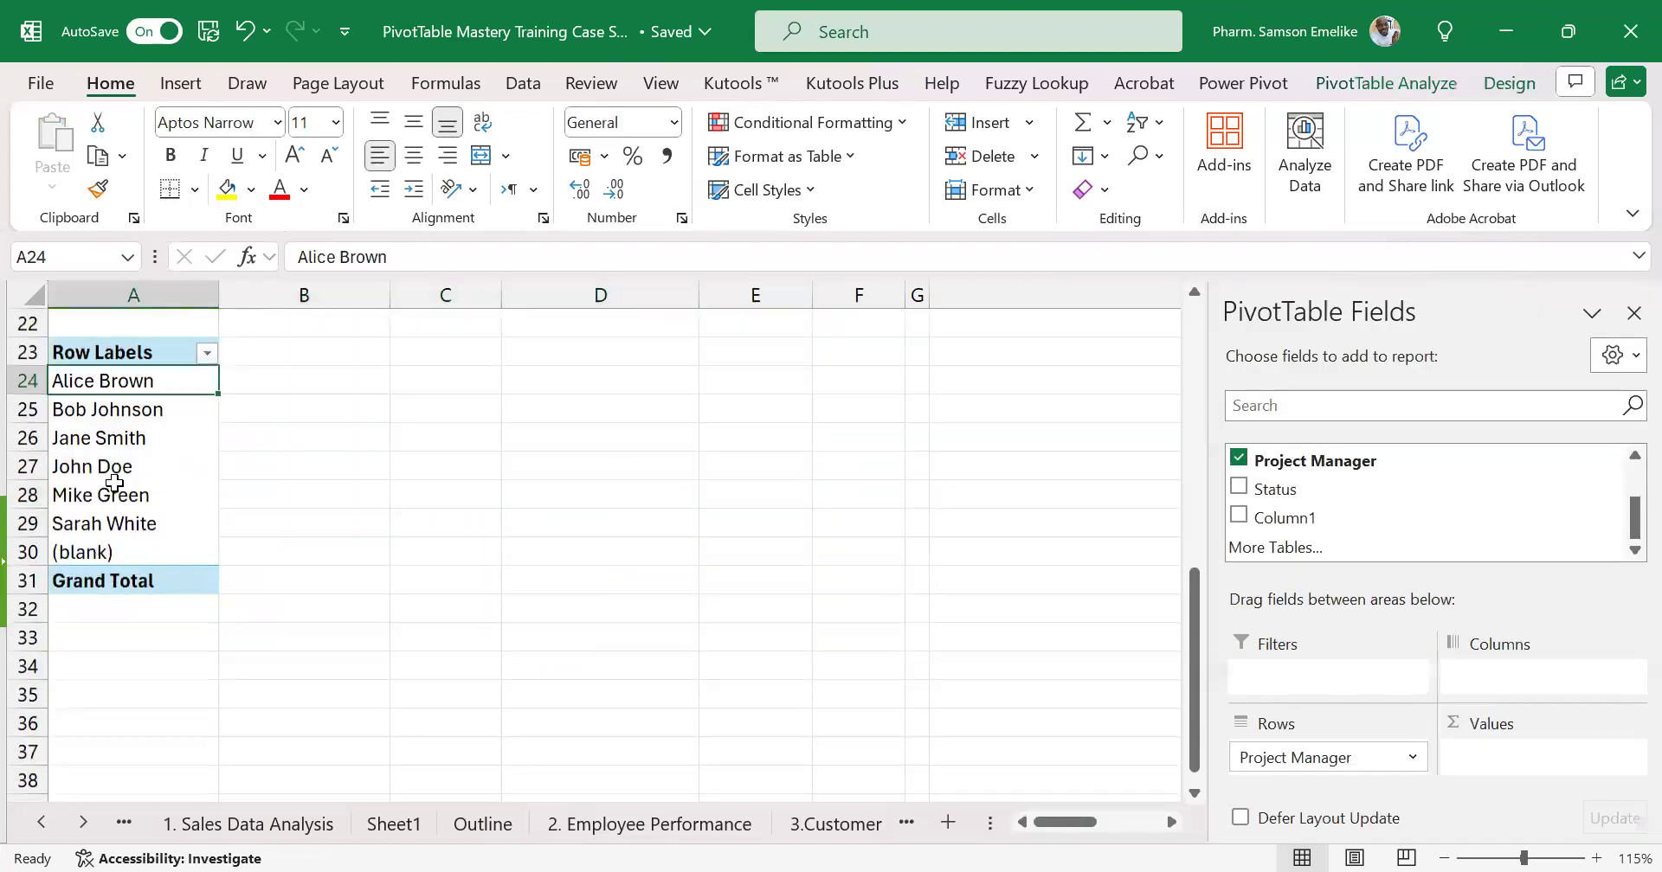
{"action": "scroll", "coordinate": [166, 451], "scroll_direction": "up", "scroll_amount": 1}
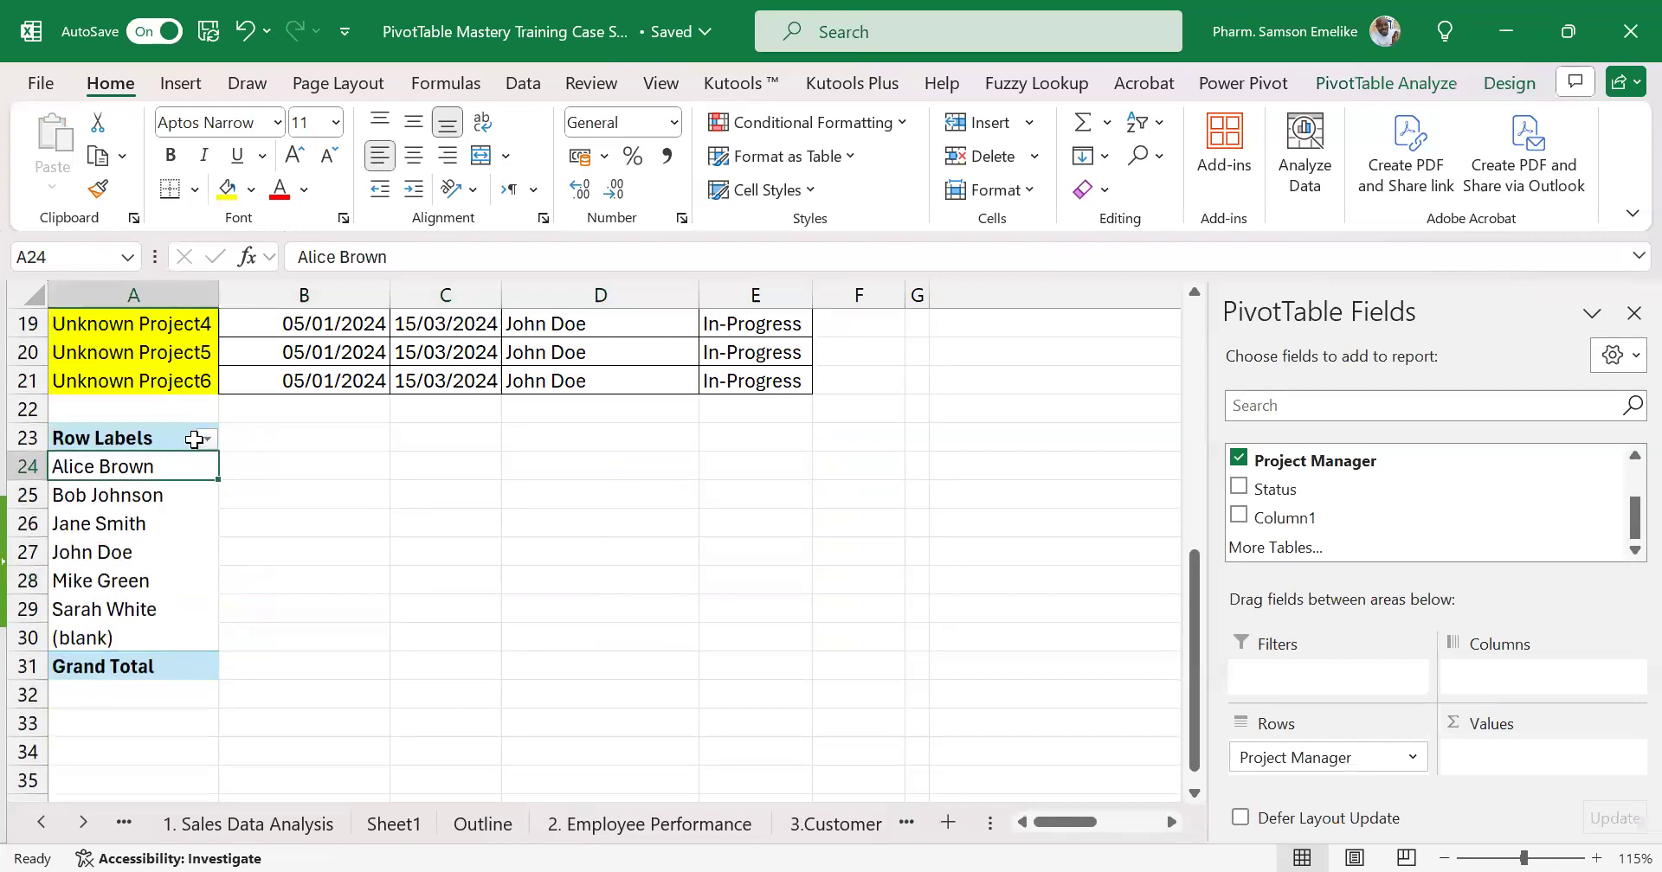
{"action": "left_click_drag", "start_coordinate": [1322, 492], "coordinate": [1549, 759]}
{"action": "left_click_drag", "start_coordinate": [1261, 516], "coordinate": [1517, 674]}
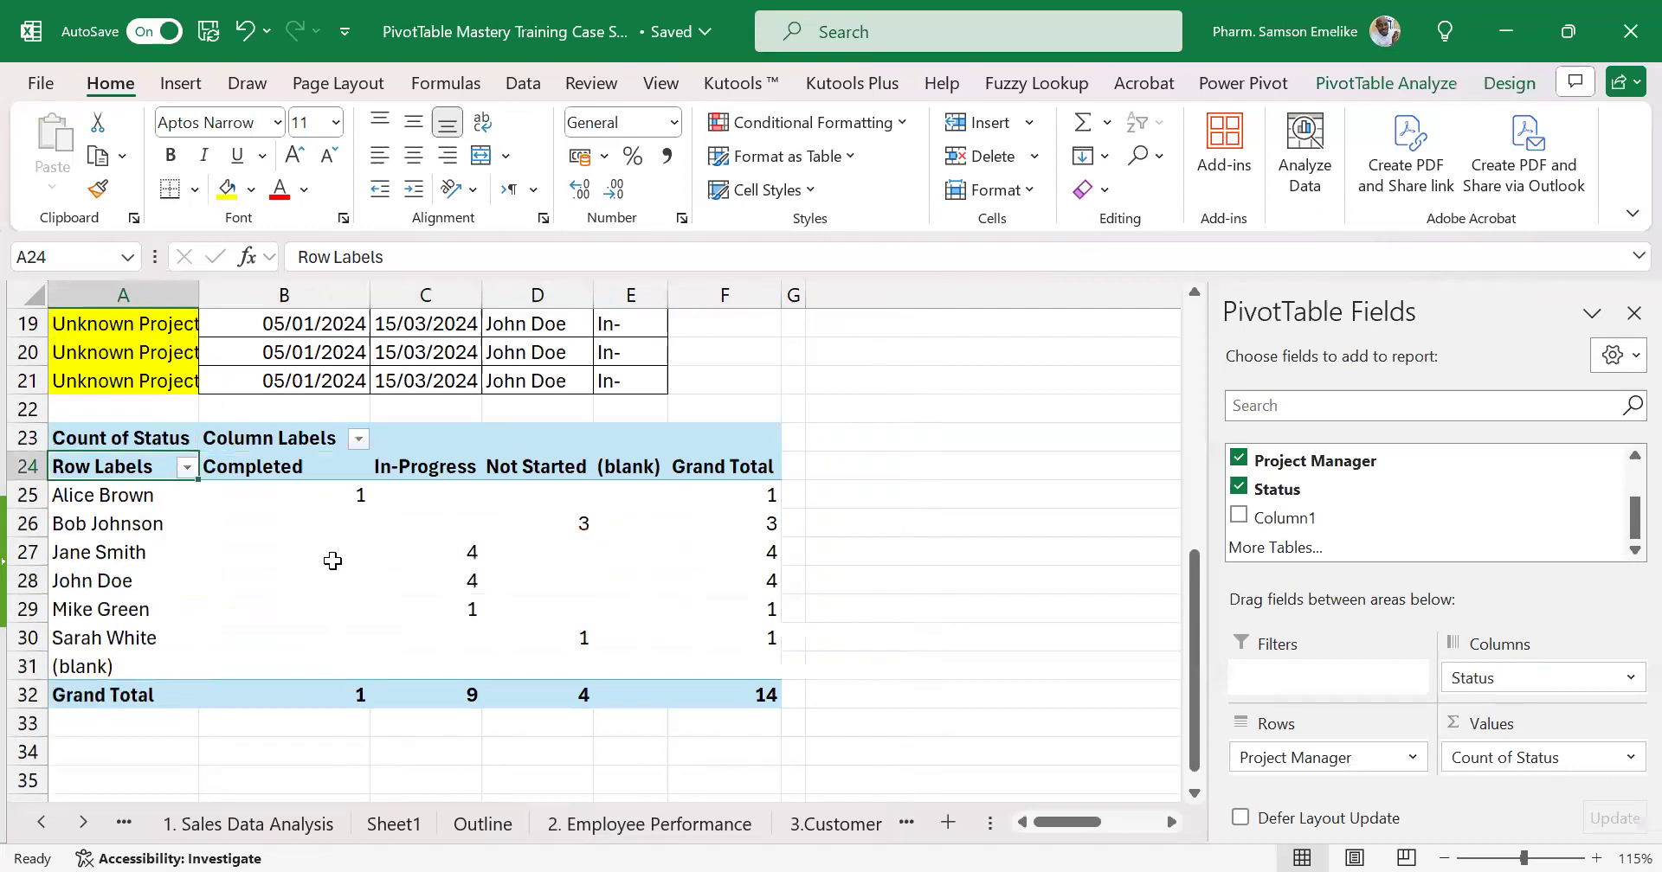
Refresh the PivotTable and compare its status counts with the source data in rows 16 to 21
{"action": "mouse_move", "coordinate": [307, 550]}
{"action": "left_click", "coordinate": [425, 551]}
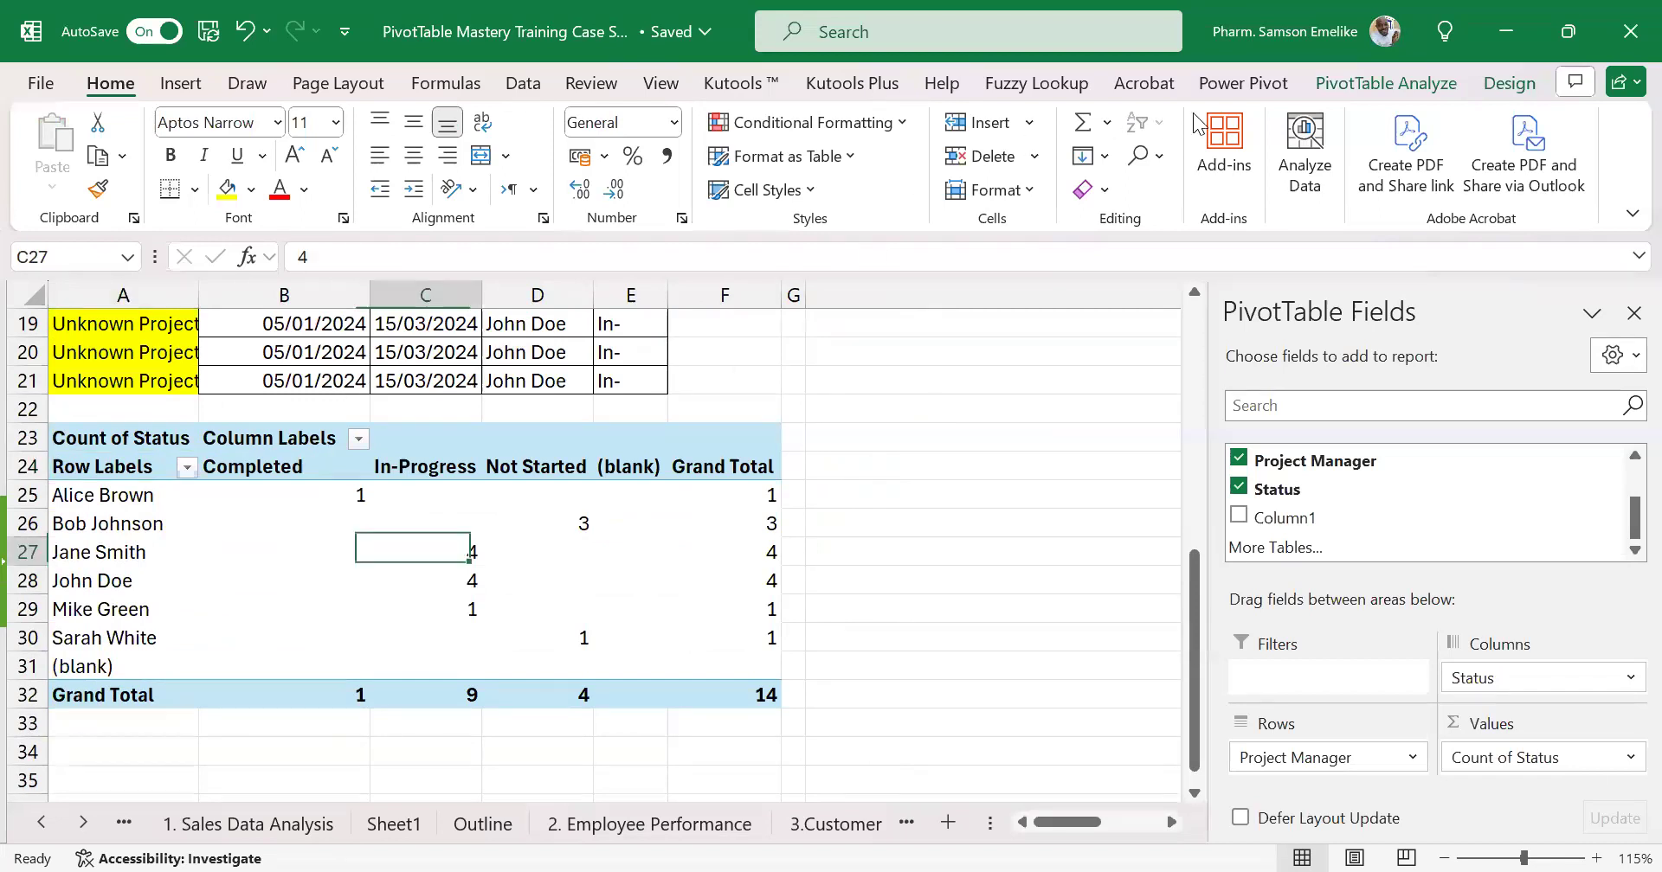
{"action": "left_click", "coordinate": [1376, 83]}
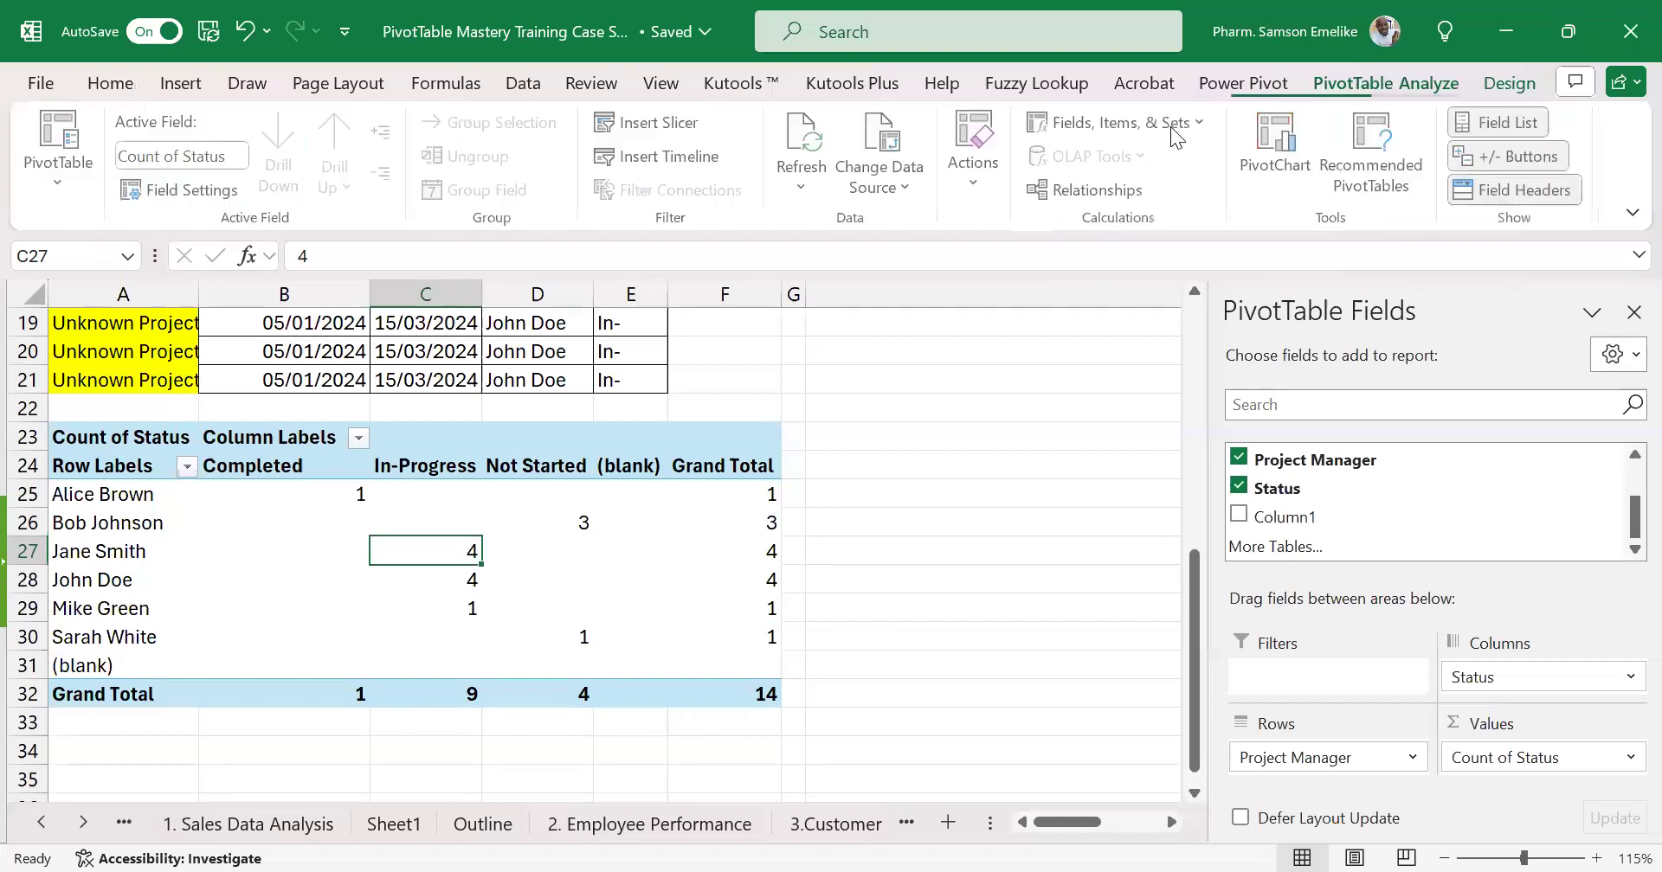
{"action": "left_click", "coordinate": [804, 143]}
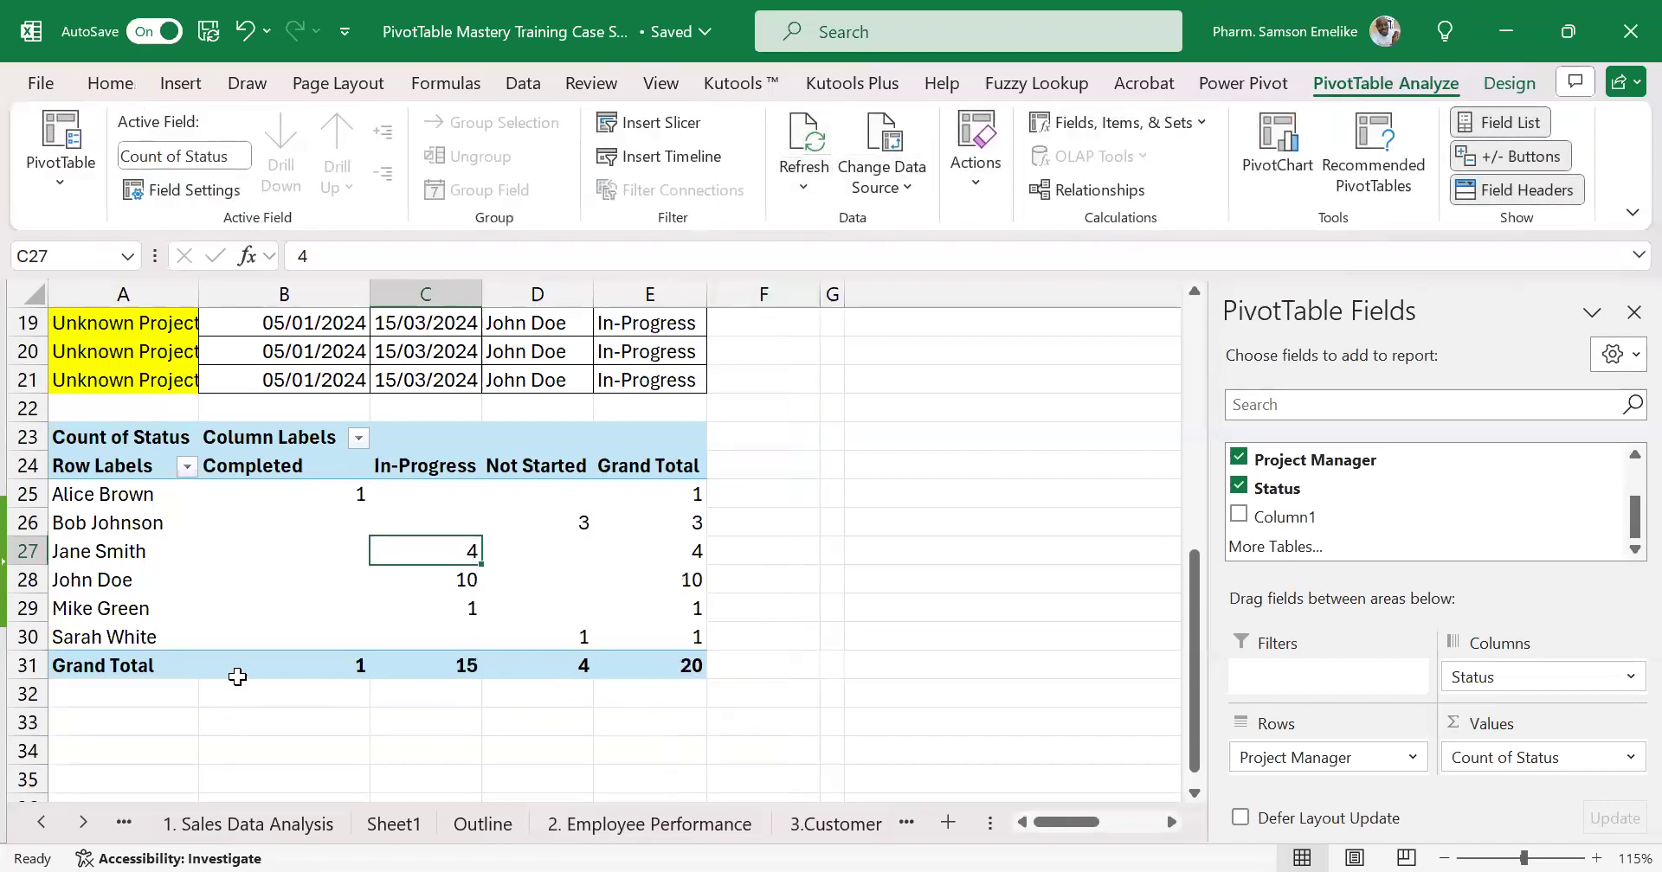
{"action": "scroll", "coordinate": [308, 573], "scroll_direction": "up", "scroll_amount": 1}
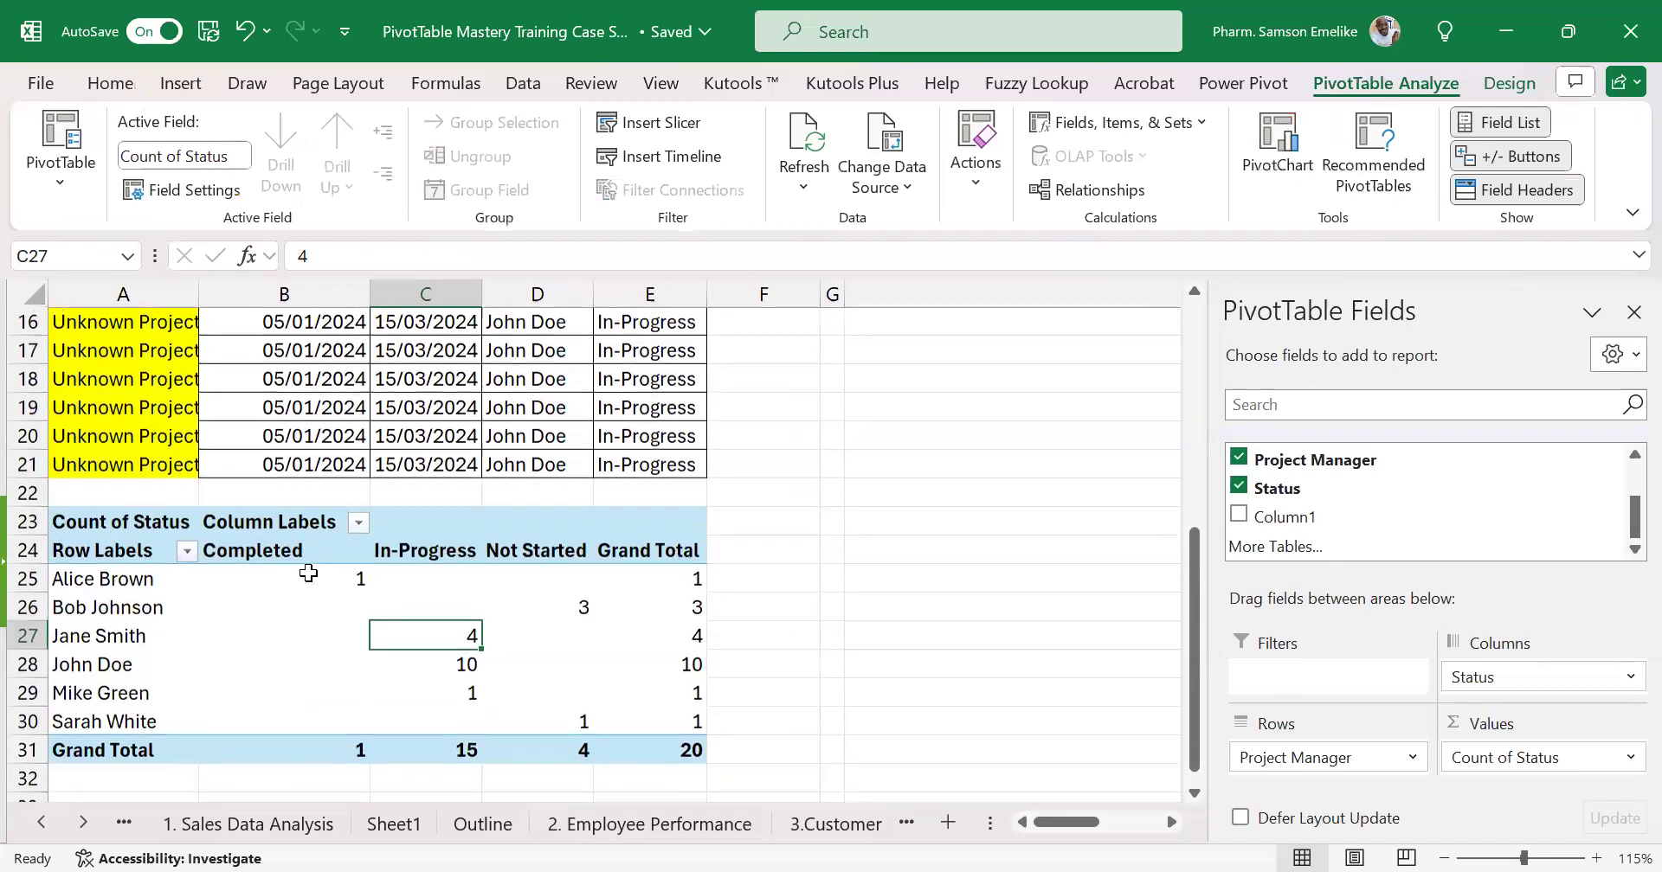
{"action": "scroll", "coordinate": [308, 573], "scroll_direction": "down", "scroll_amount": 1}
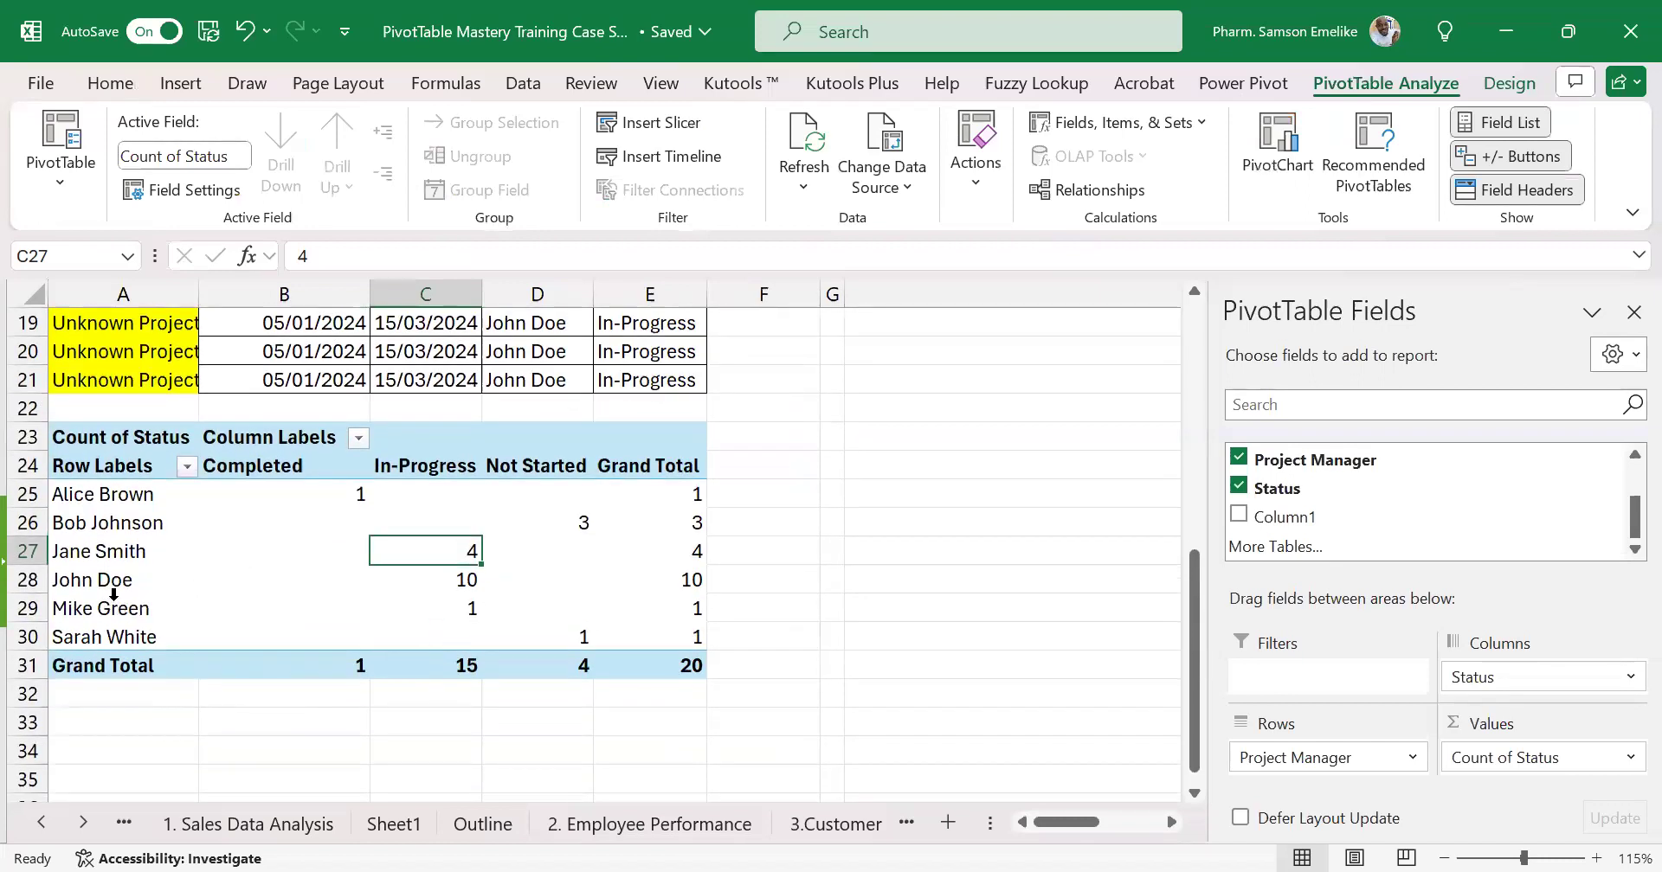
{"action": "scroll", "coordinate": [161, 408], "scroll_direction": "up", "scroll_amount": 1}
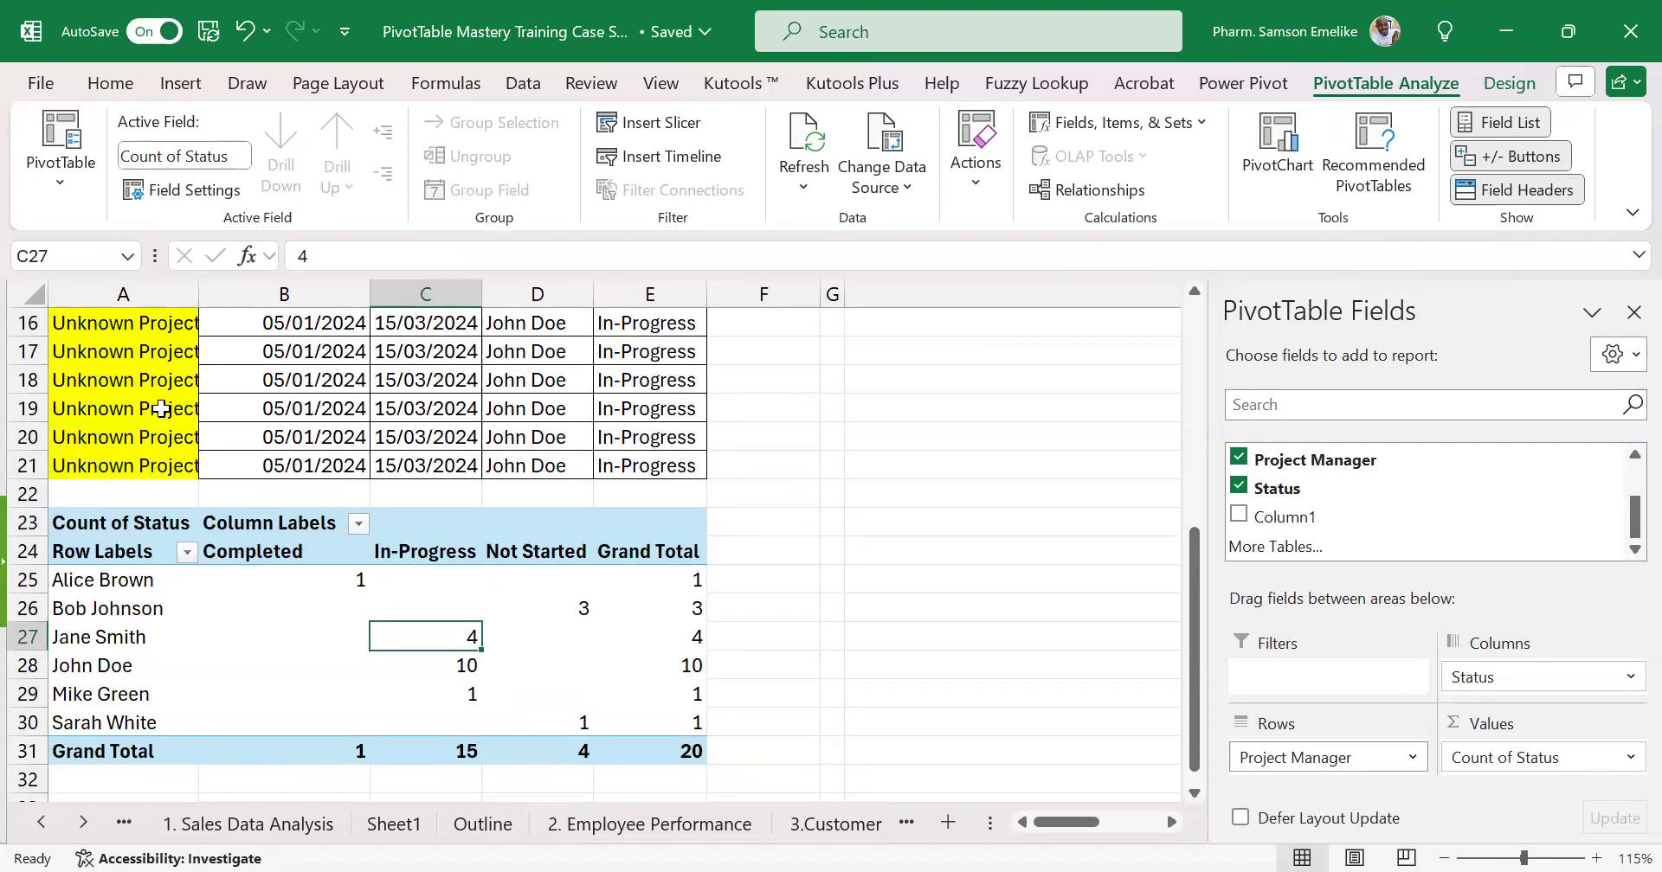
Replace Project Manager with Project Name in the PivotTable rows and review the unknown projects listed
{"action": "left_click_drag", "start_coordinate": [1326, 757], "coordinate": [1432, 496]}
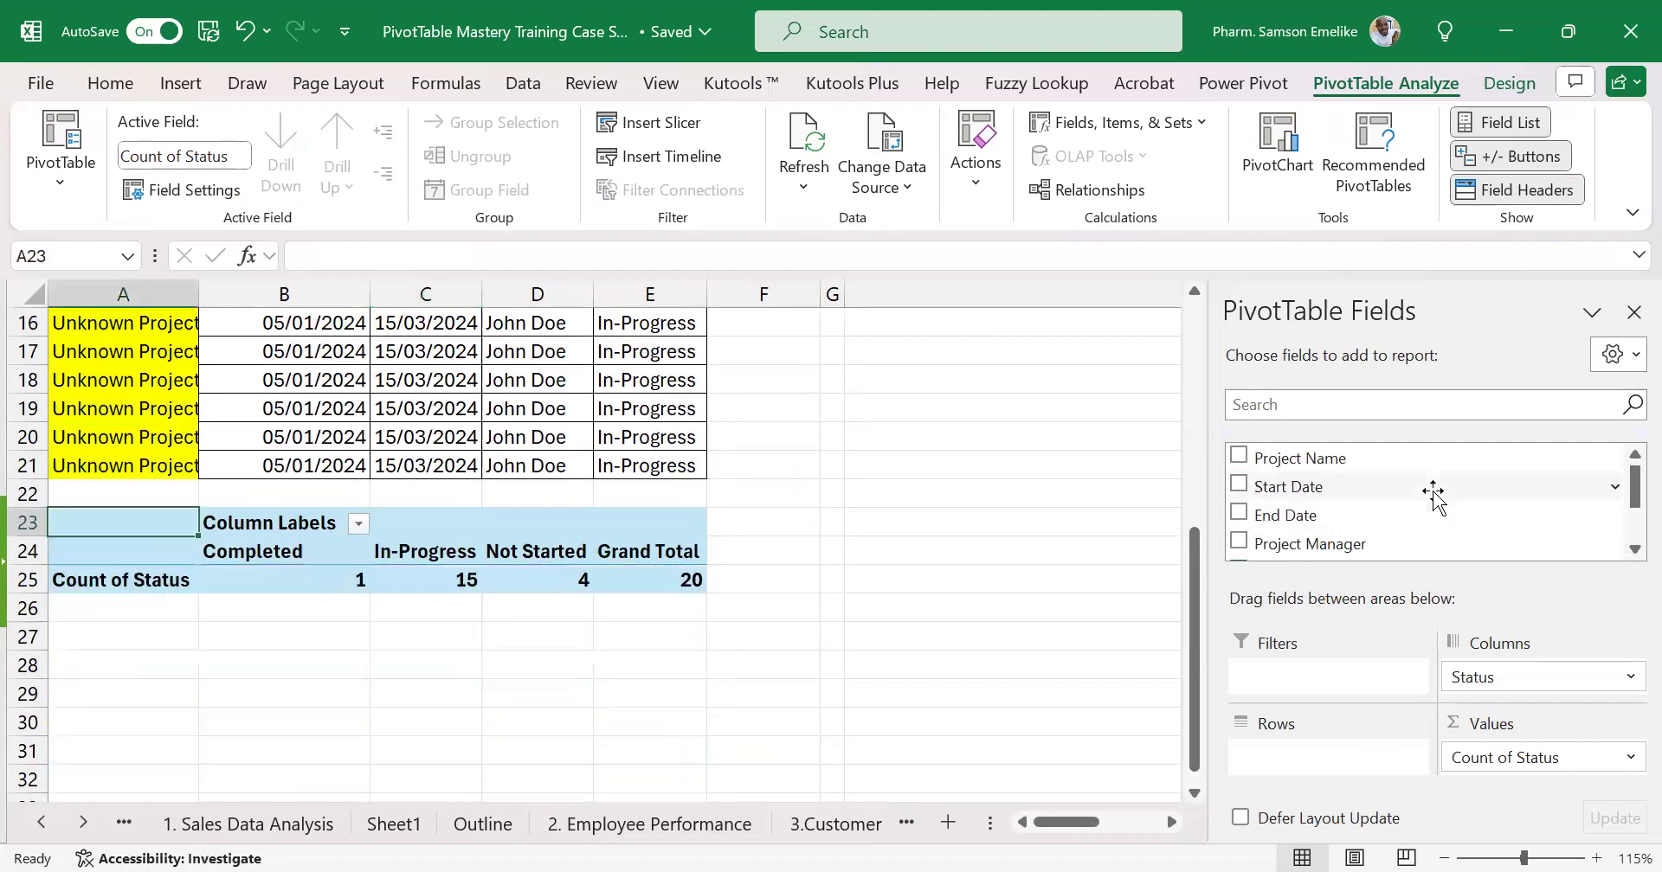
{"action": "left_click_drag", "start_coordinate": [1325, 456], "coordinate": [1380, 706]}
{"action": "scroll", "coordinate": [150, 673], "scroll_direction": "down", "scroll_amount": 4}
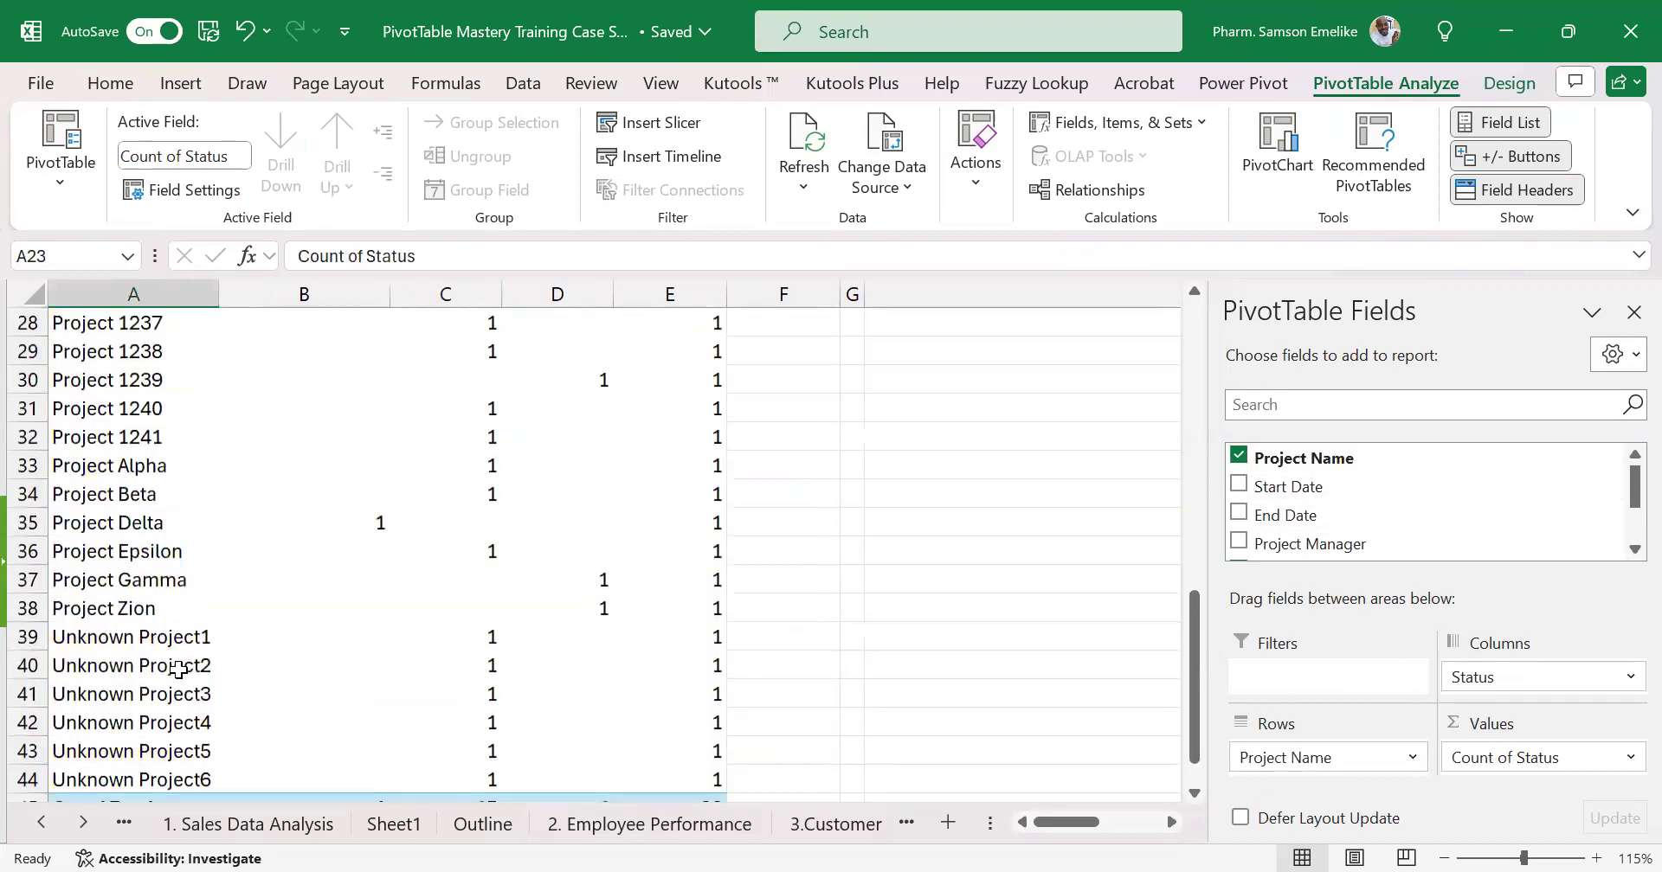
{"action": "scroll", "coordinate": [271, 668], "scroll_direction": "down", "scroll_amount": 2}
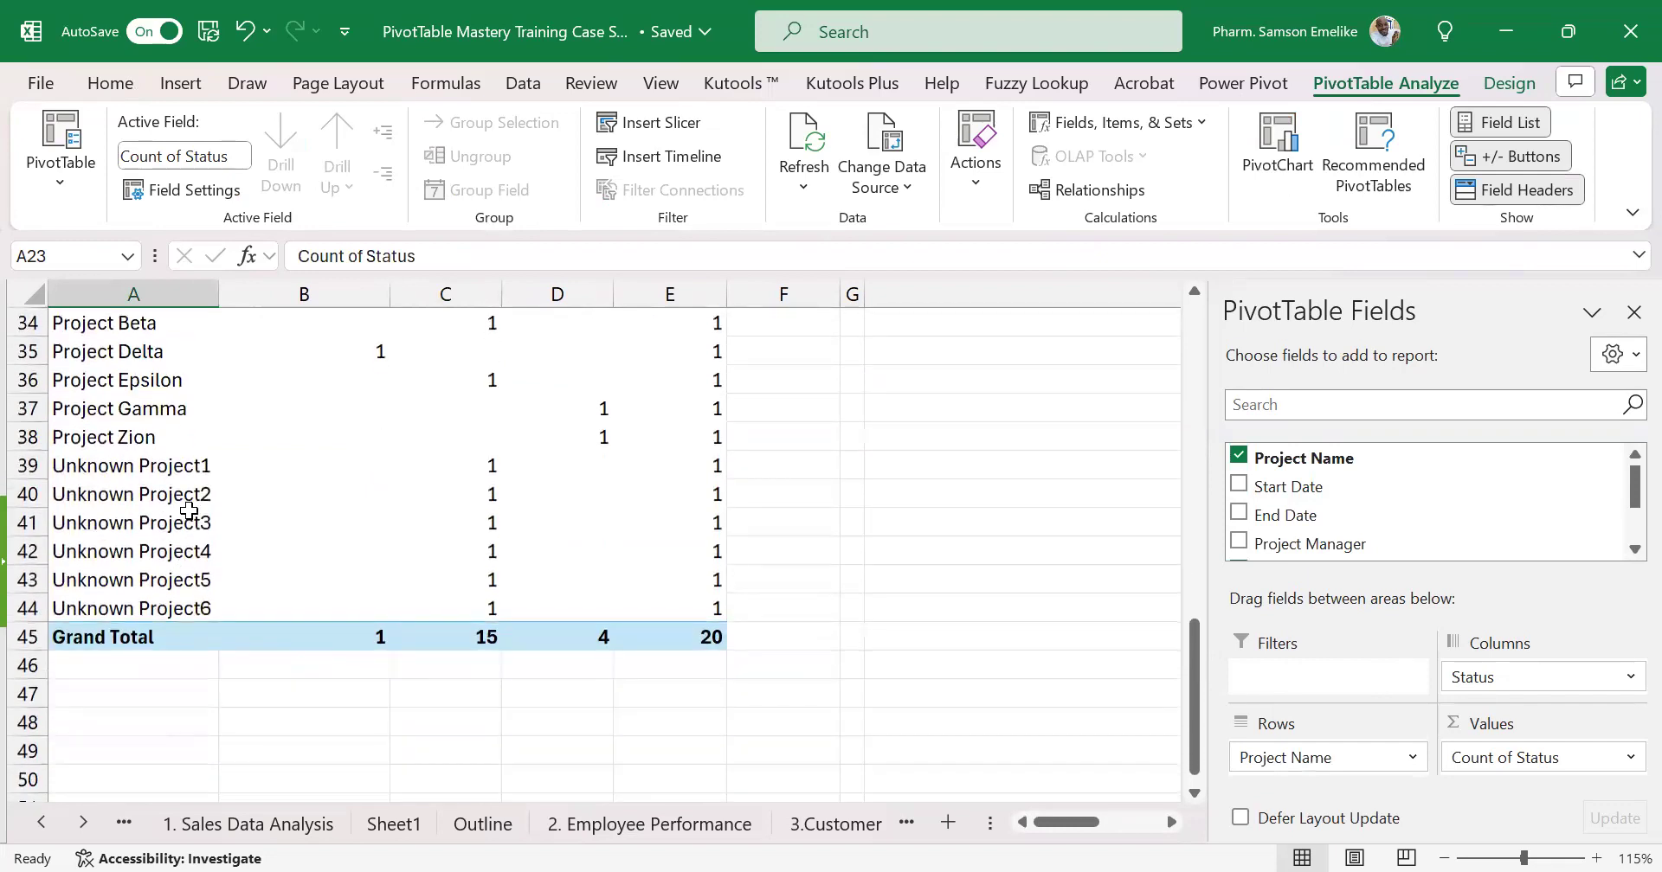
{"action": "scroll", "coordinate": [360, 506], "scroll_direction": "up", "scroll_amount": 4}
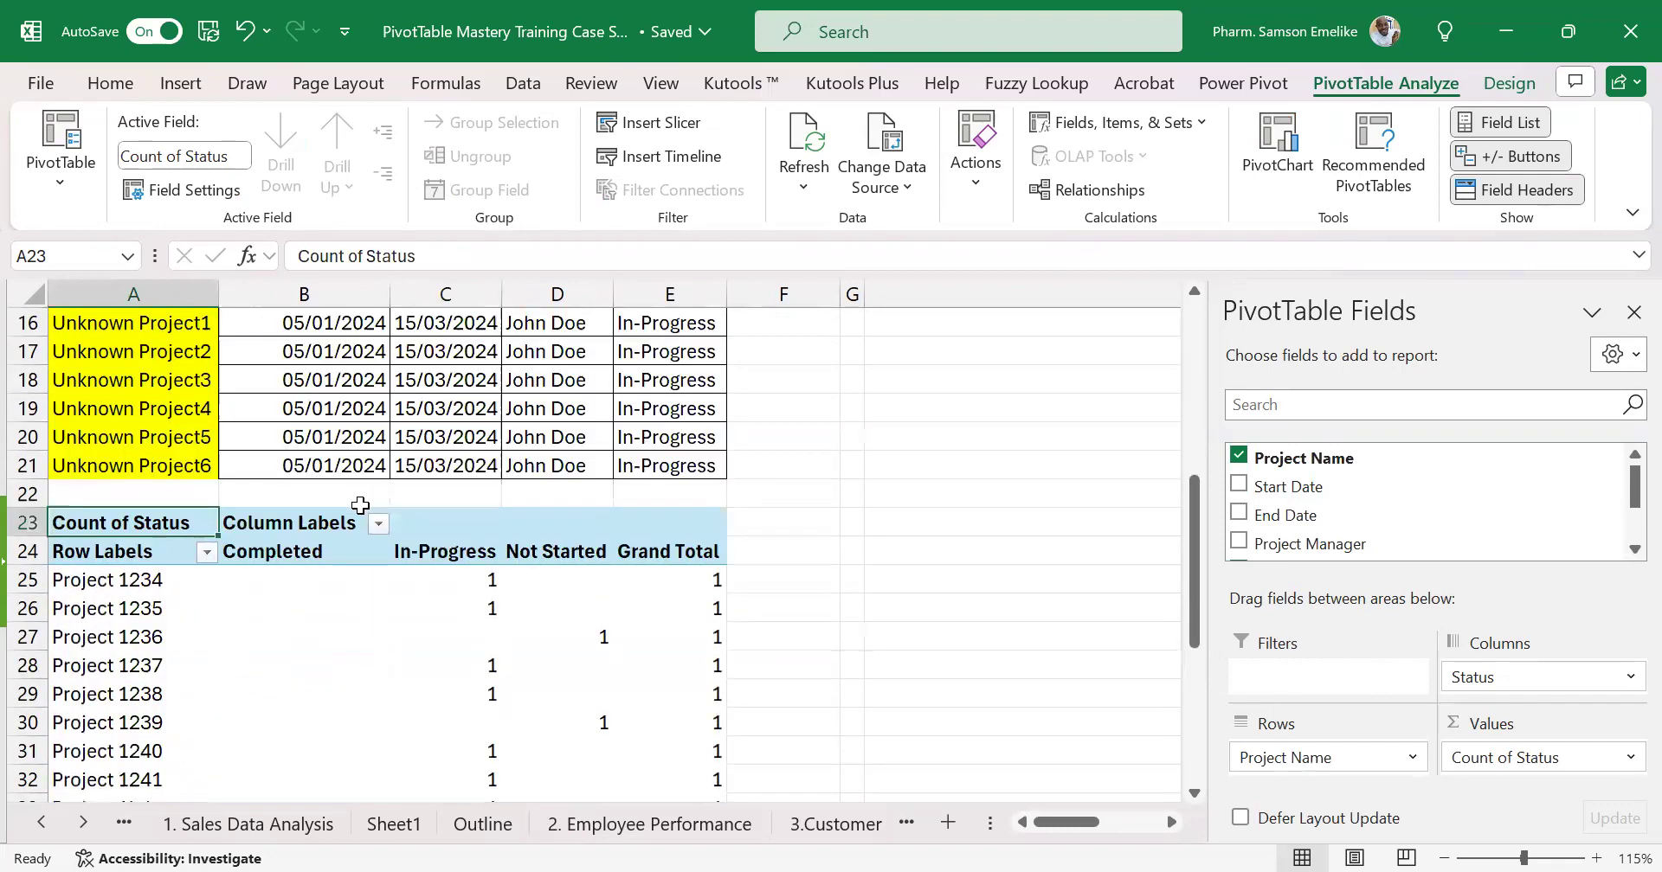
{"action": "scroll", "coordinate": [360, 506], "scroll_direction": "up", "scroll_amount": 1}
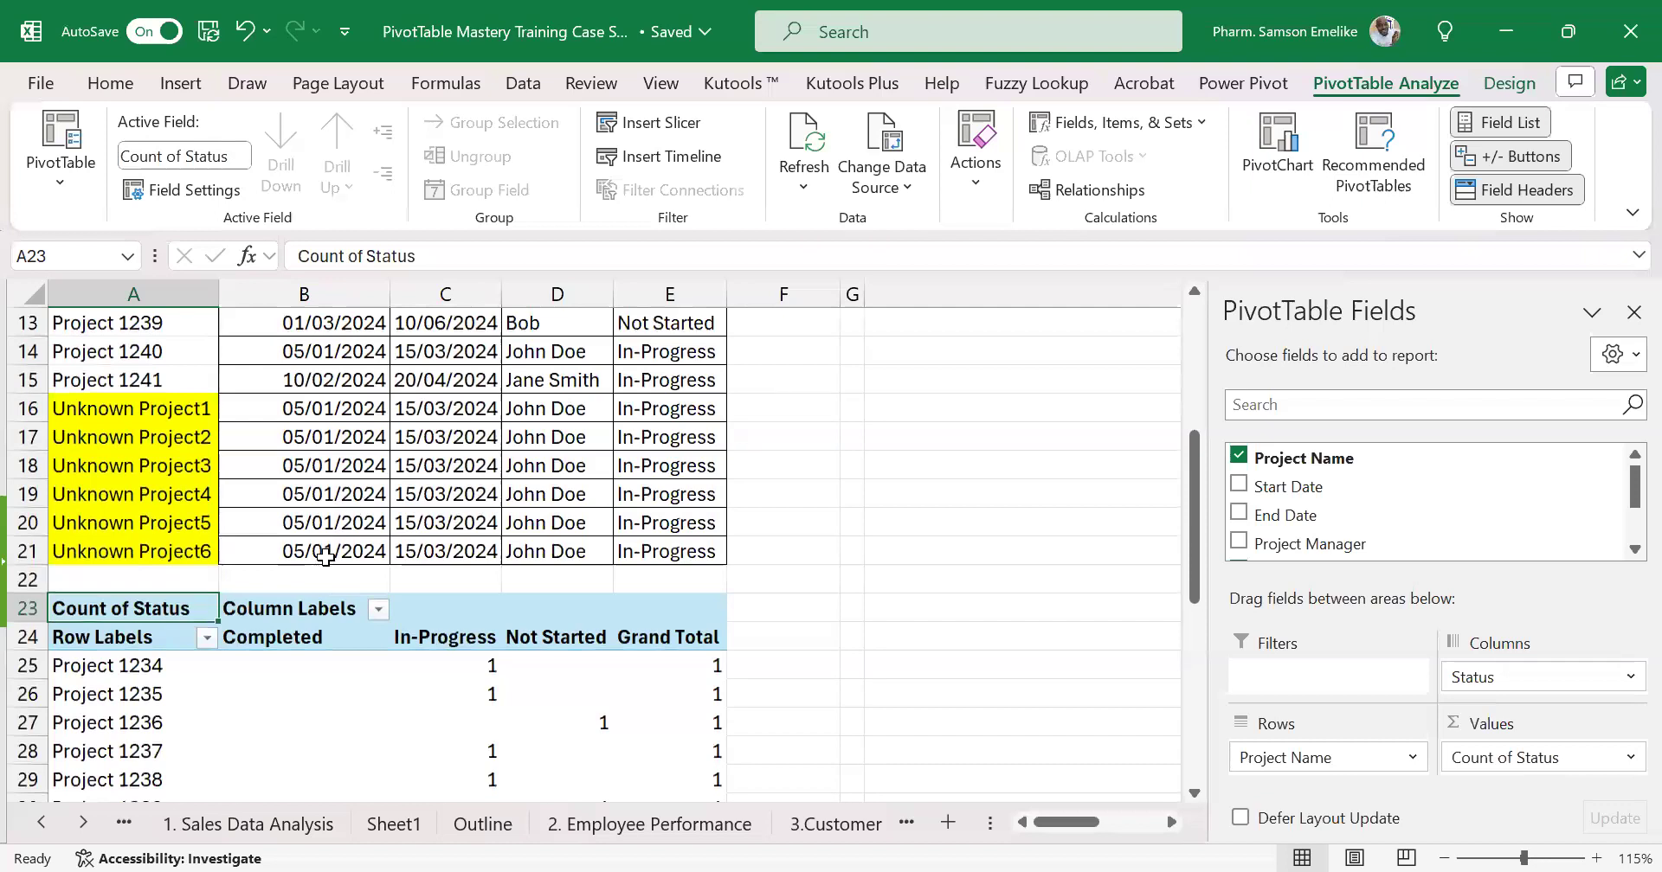
Undo the PivotTable layout changes, the refresh and the data copied into B16:E21, and cancel the pending copy
{"action": "key", "text": "ctrl+z"}
{"action": "key", "text": "ctrl+z"}
{"action": "key", "text": "ctrl+z"}
{"action": "key", "text": "ctrl+z"}
{"action": "key", "text": "ctrl+z"}
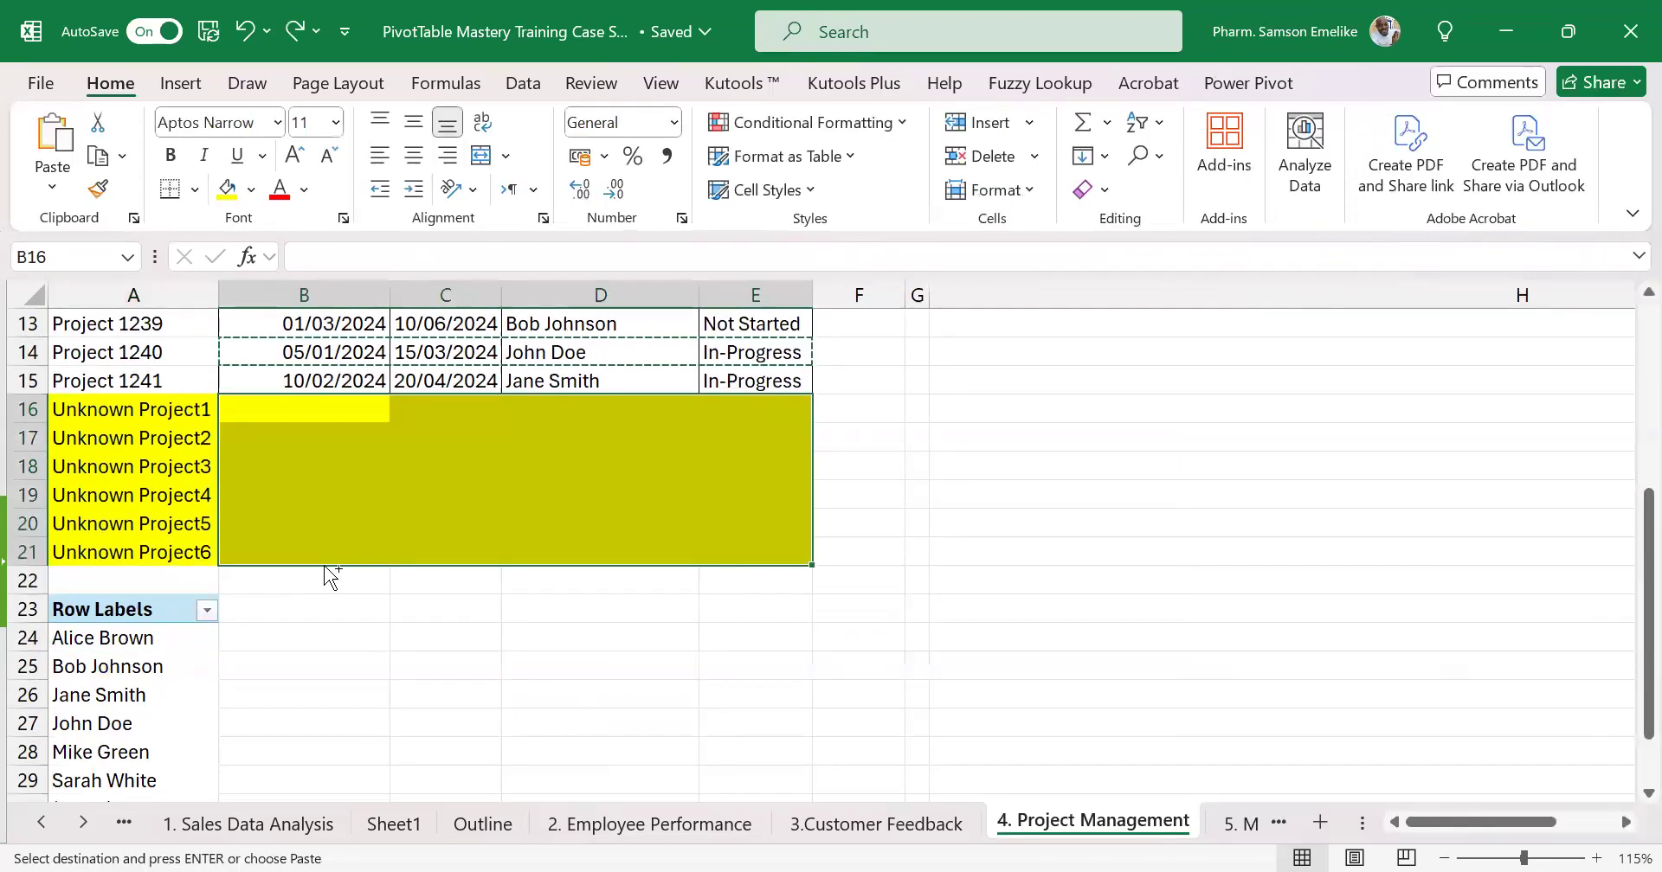
{"action": "key", "text": "ctrl+y"}
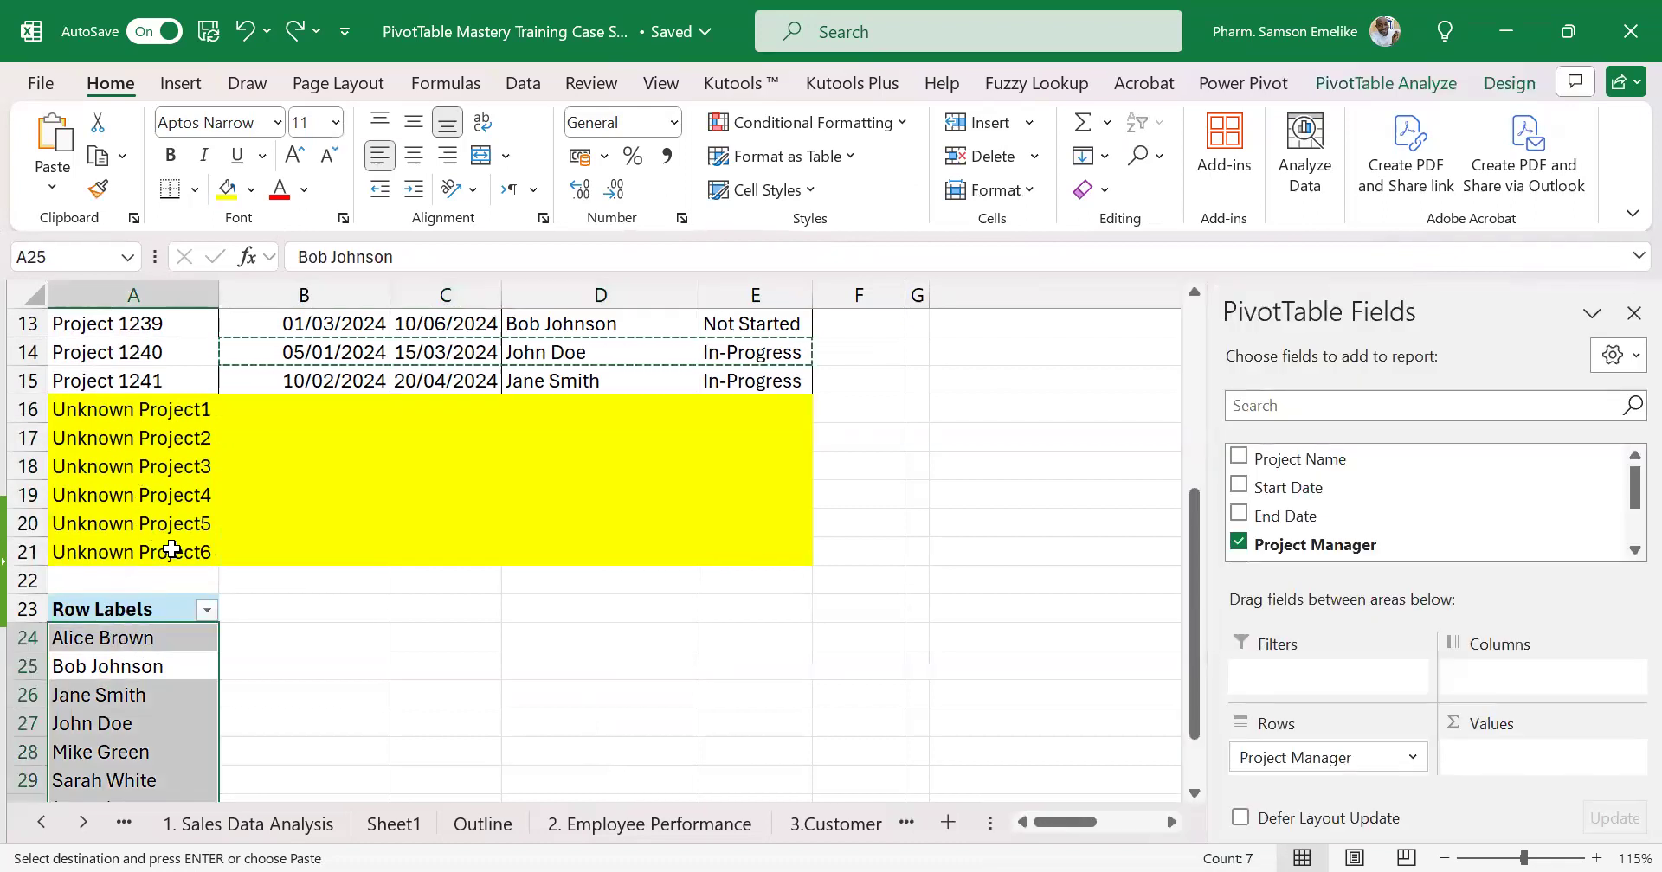
{"action": "left_click_drag", "start_coordinate": [177, 408], "coordinate": [182, 543]}
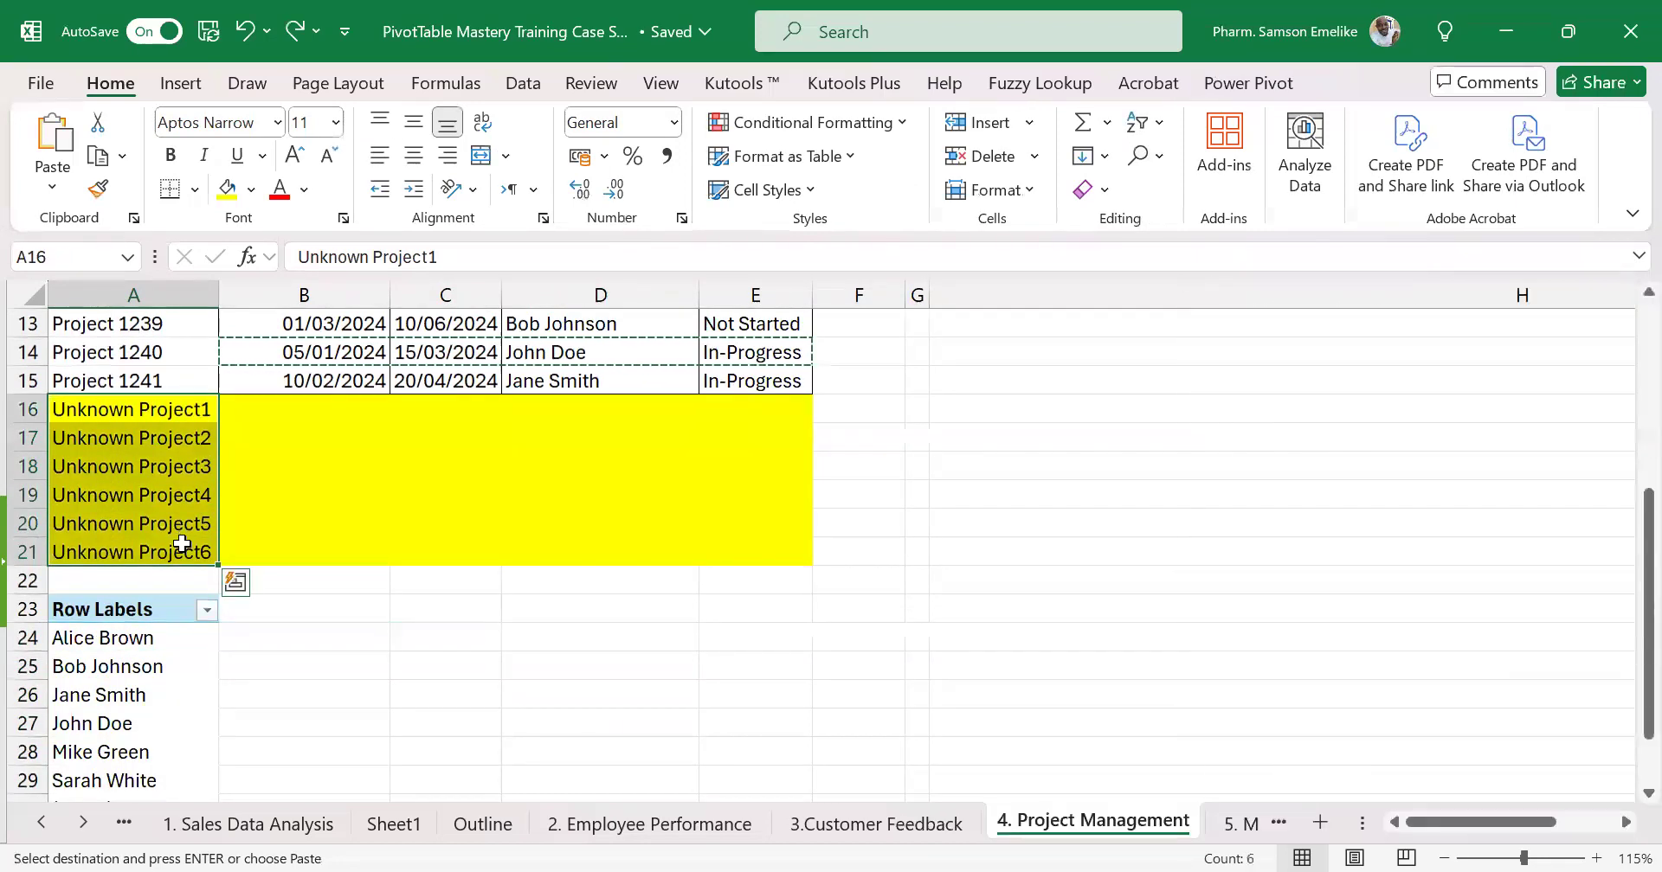
{"action": "key", "text": "Escape"}
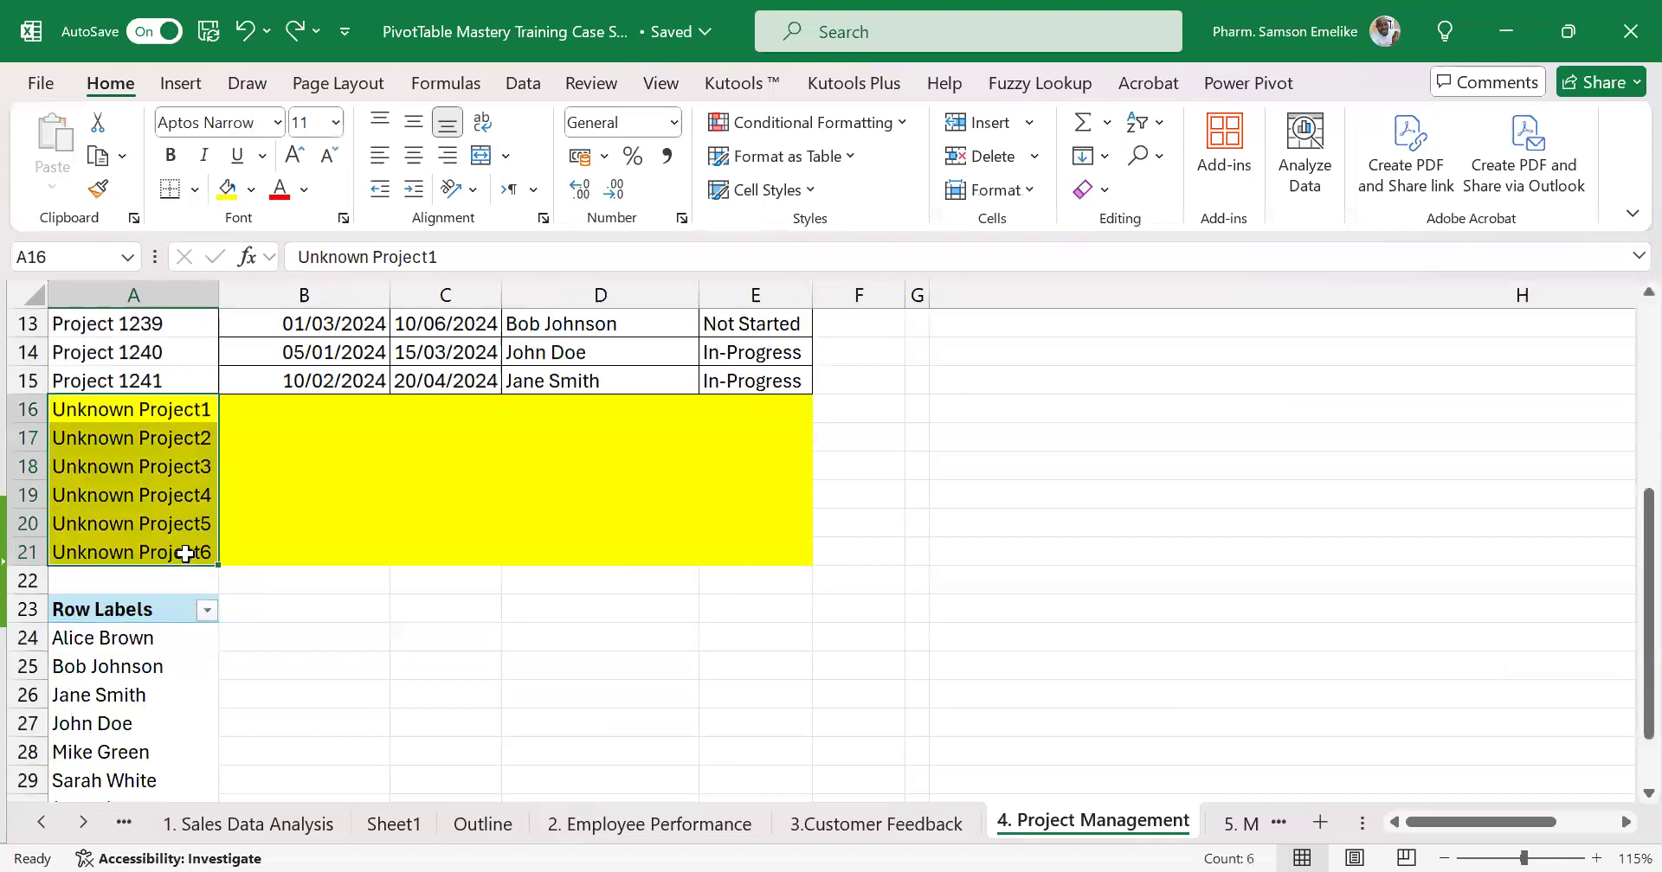
{"action": "left_click", "coordinate": [142, 669]}
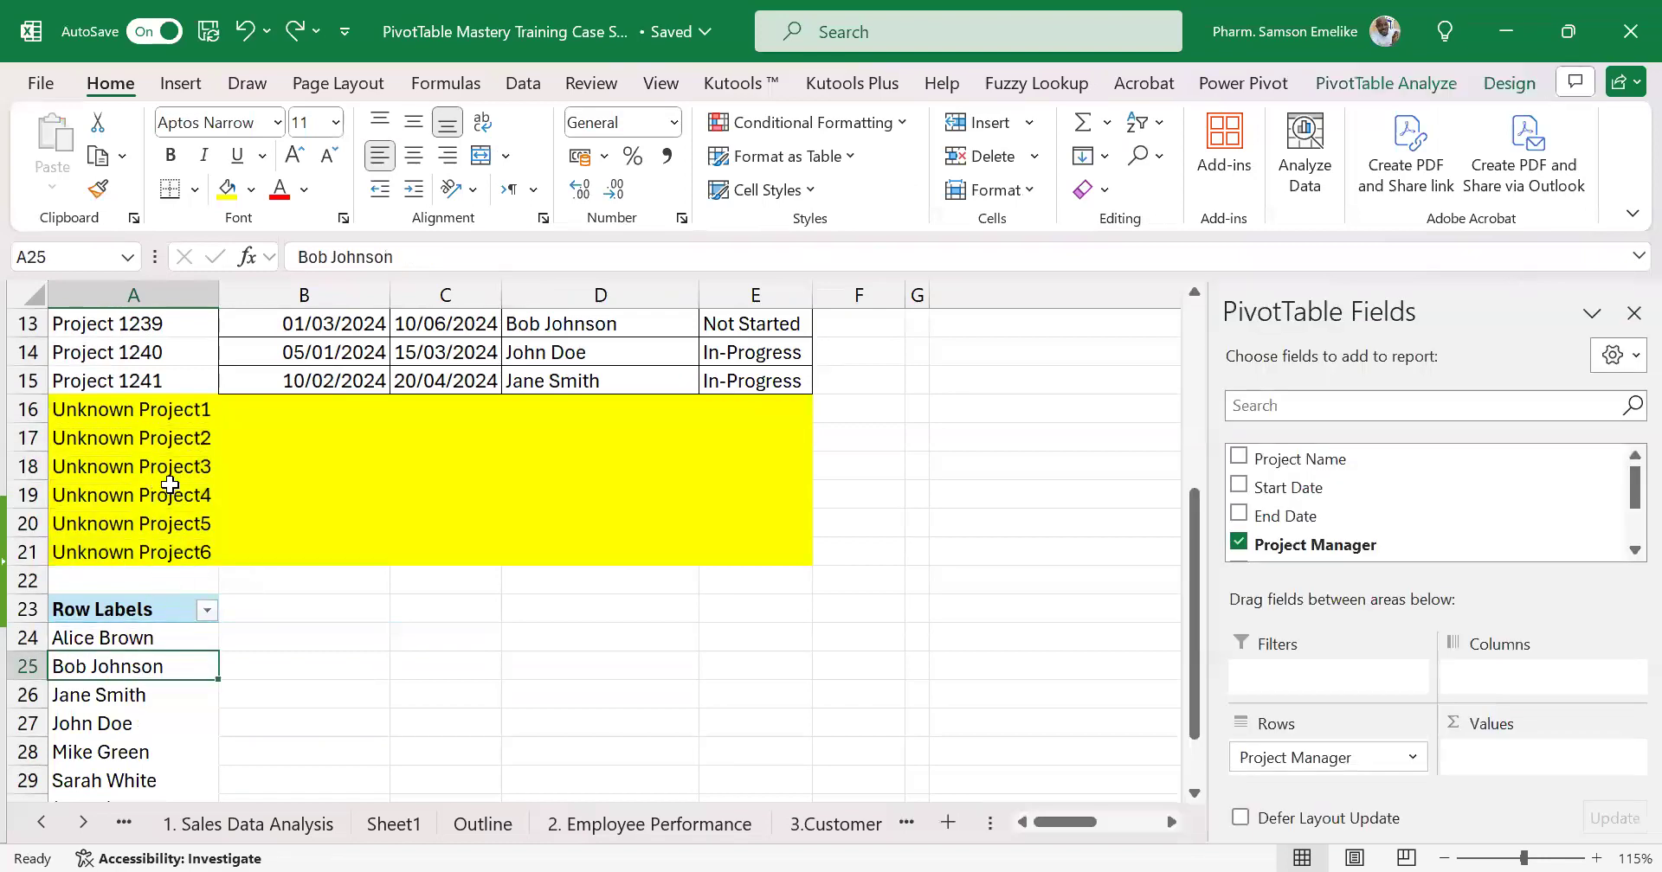
Enter Unknown Project7 in A22 and remove its yellow fill by copying the format of blank cell B22
{"action": "left_click", "coordinate": [138, 577]}
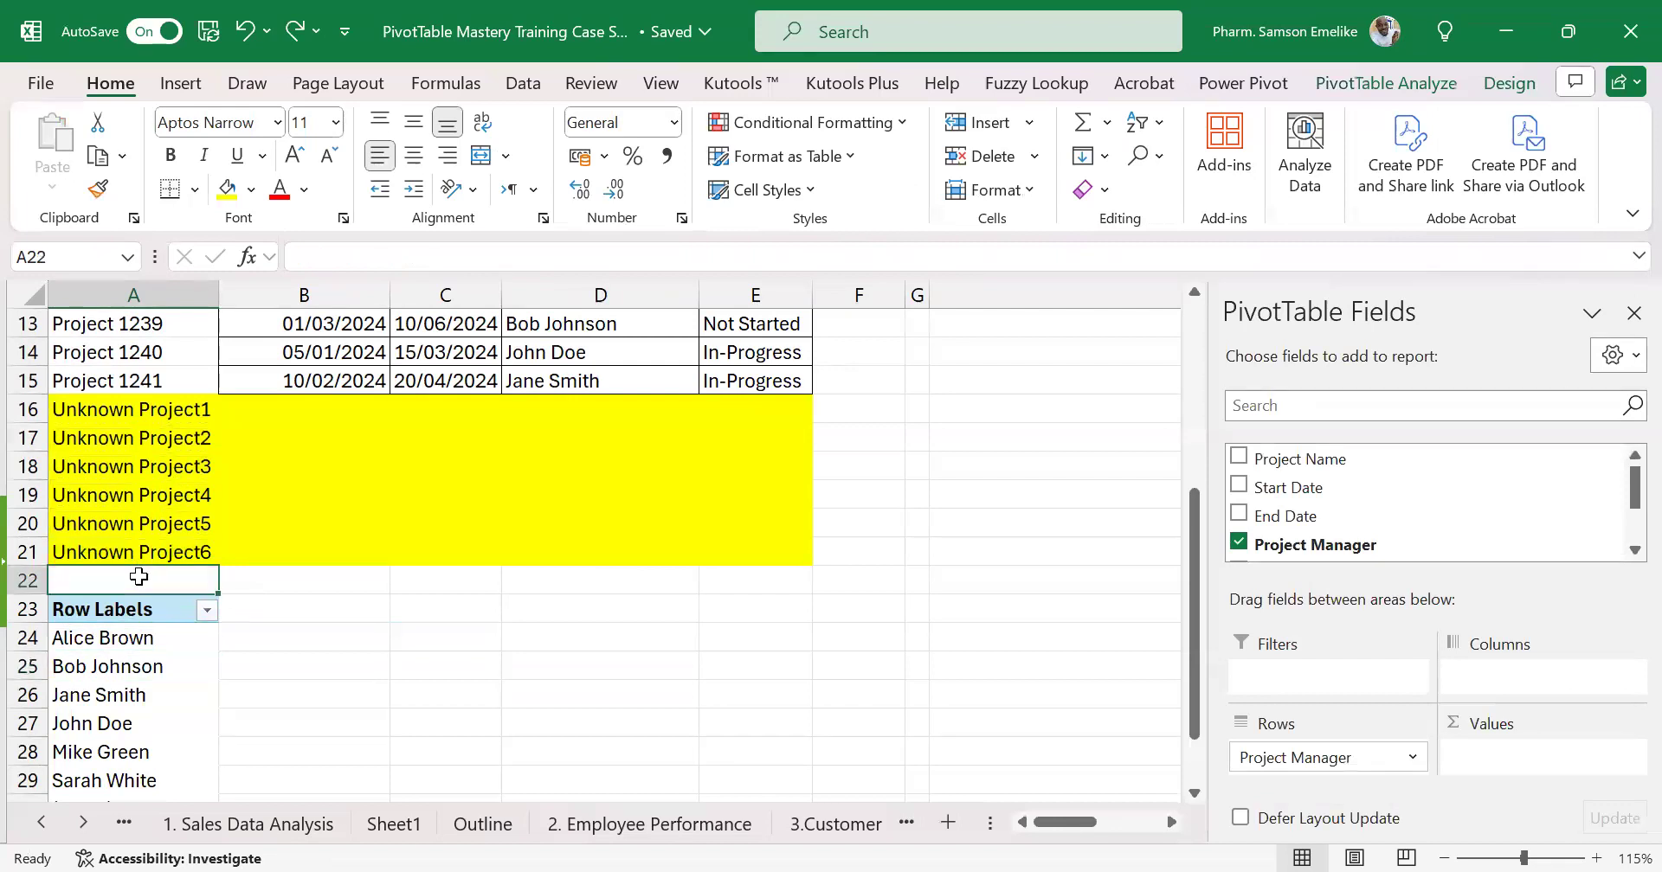
{"action": "type", "text": "U"}
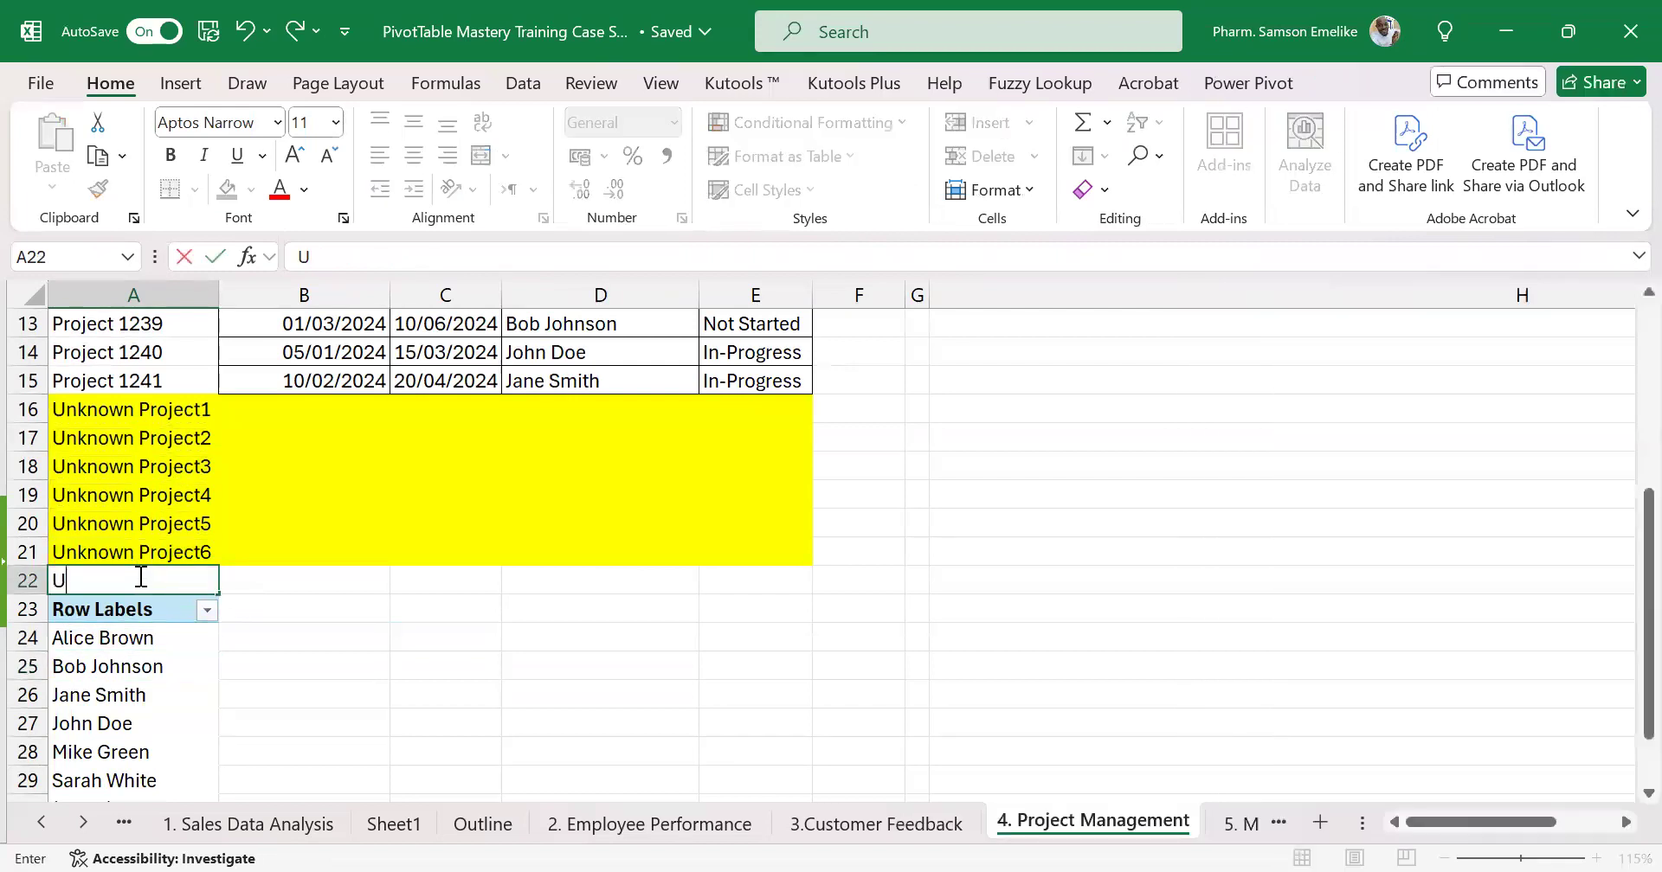
{"action": "type", "text": "nknown"}
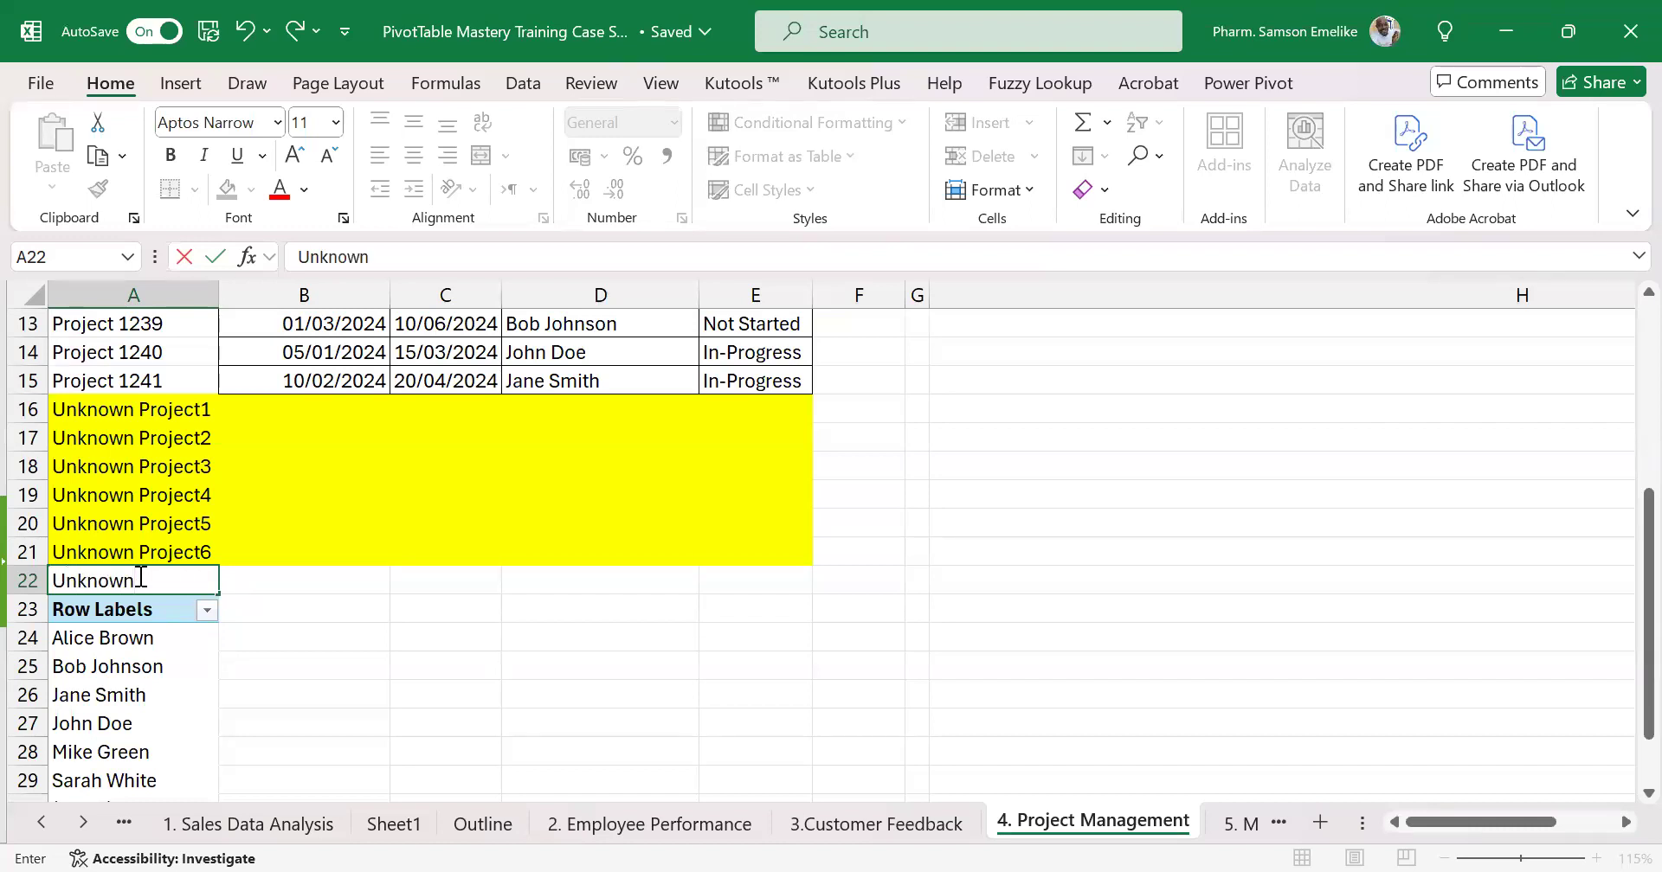
{"action": "type", "text": " Project7"}
{"action": "key", "text": "Return"}
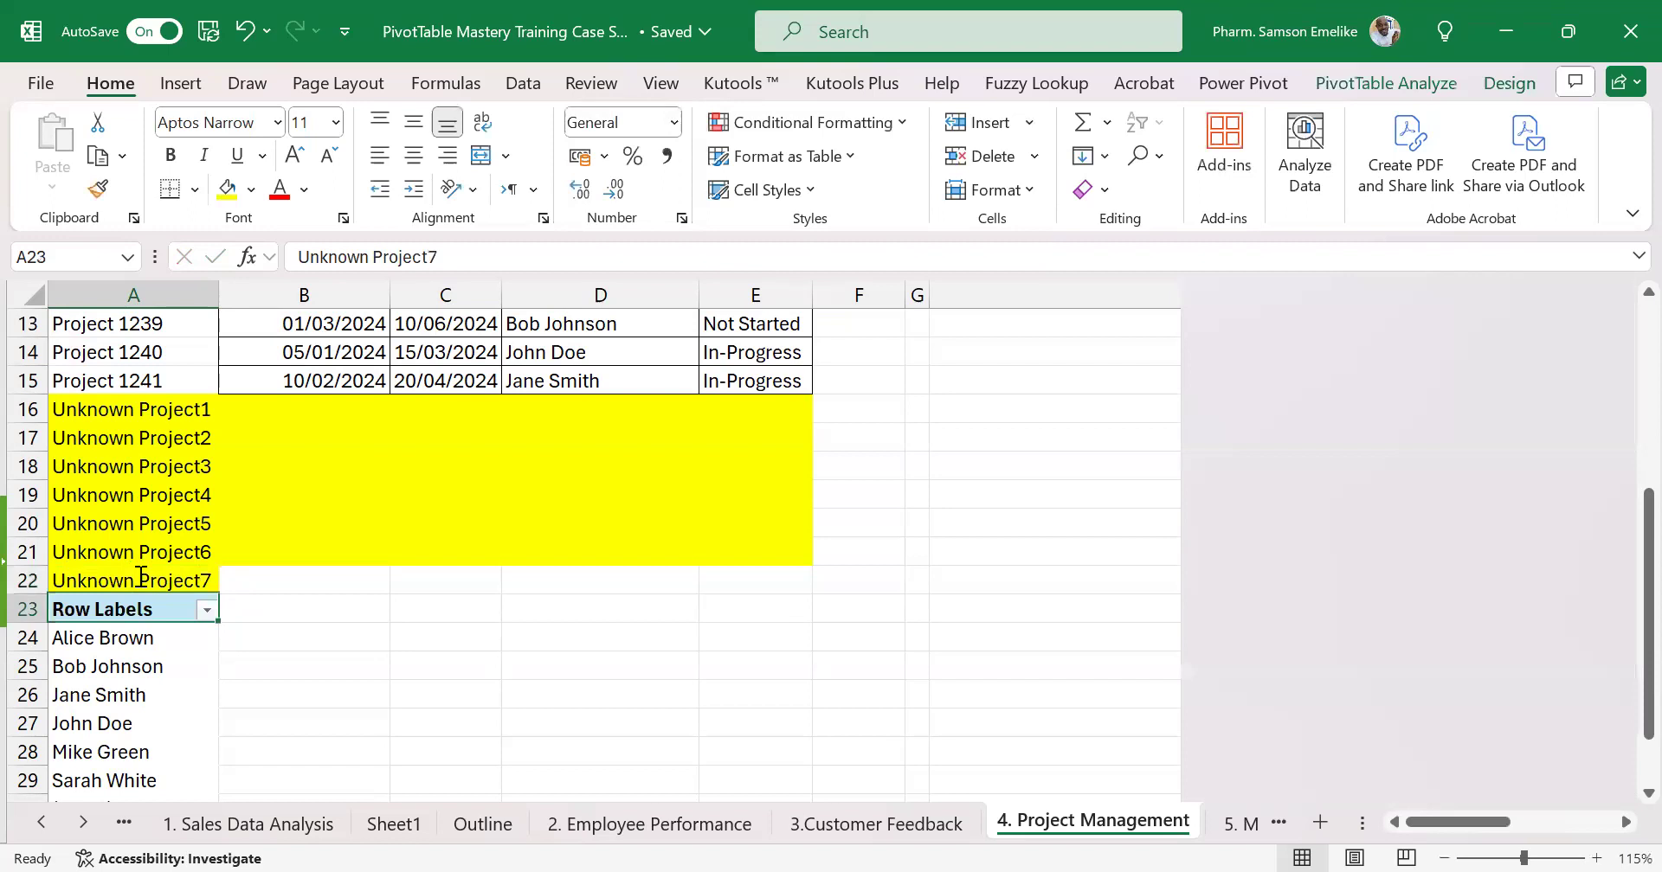
{"action": "left_click", "coordinate": [319, 583]}
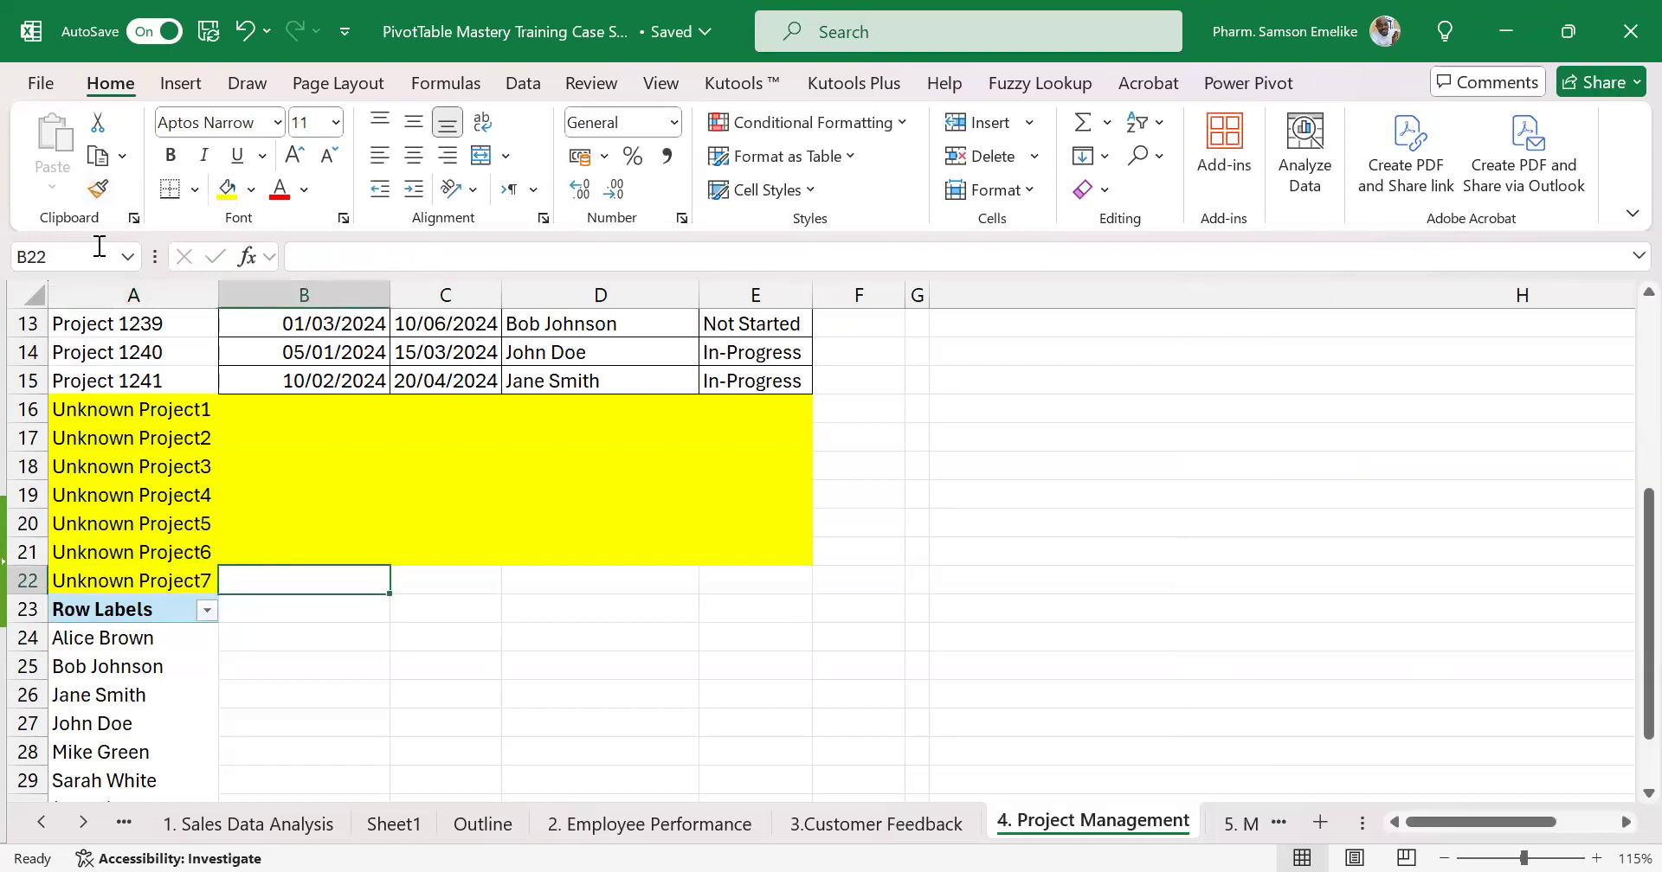
{"action": "key", "text": "alt+h"}
{"action": "key", "text": "f"}
{"action": "key", "text": "p"}
{"action": "left_click", "coordinate": [137, 580]}
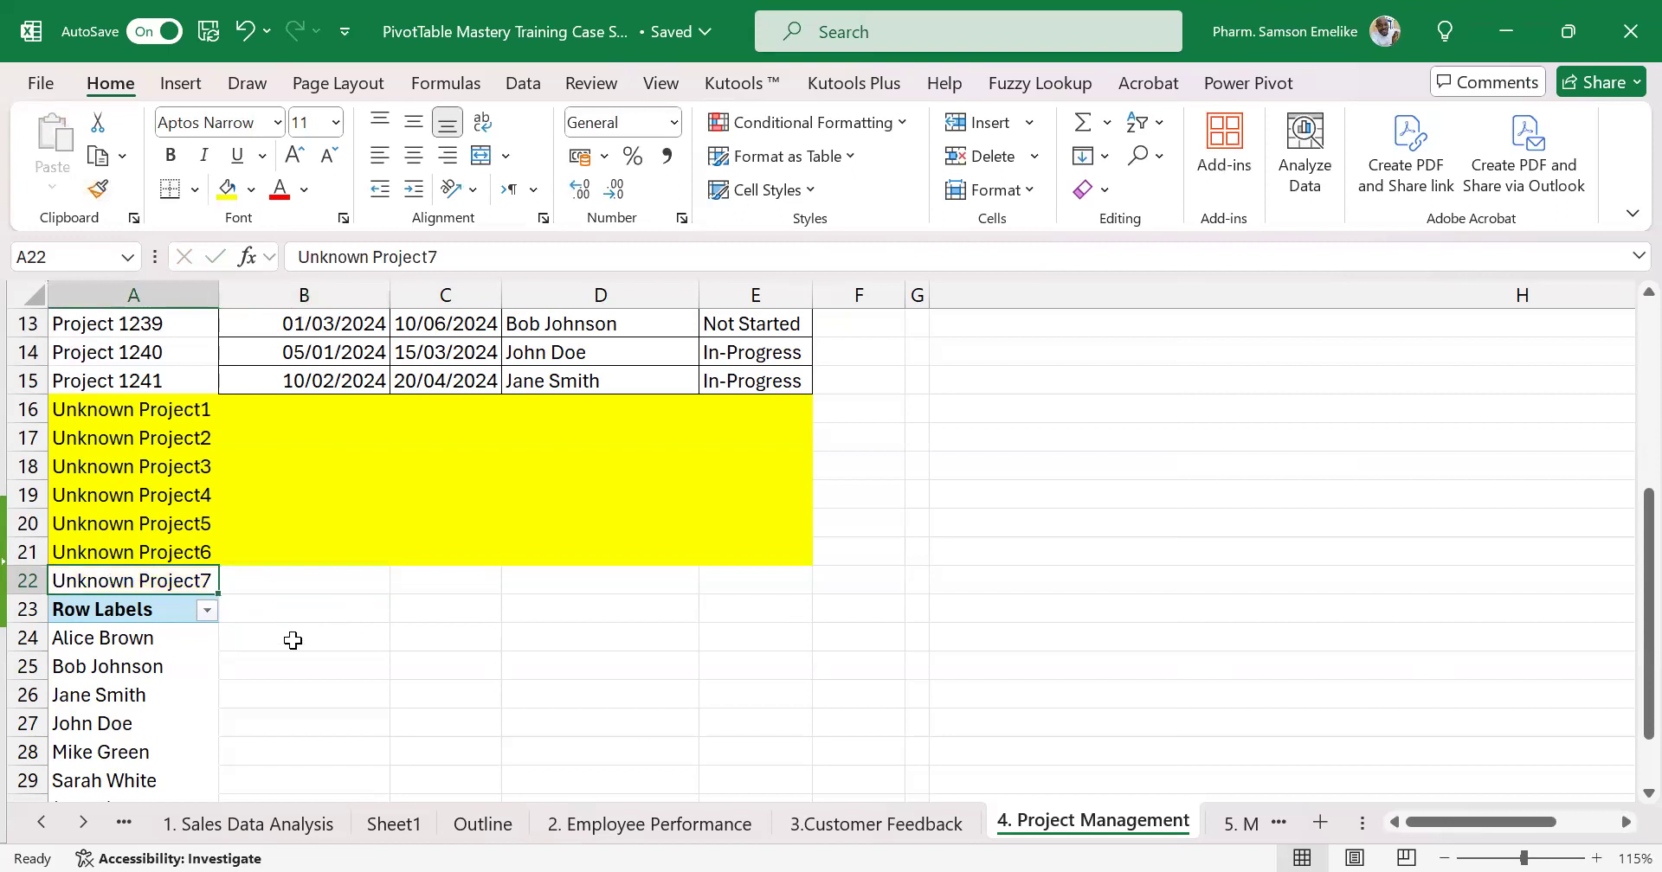
Move the PivotTable from A23 to A28 and extend the series in A22 down to Unknown Project10 in A25
{"action": "left_click_drag", "start_coordinate": [106, 615], "coordinate": [159, 746]}
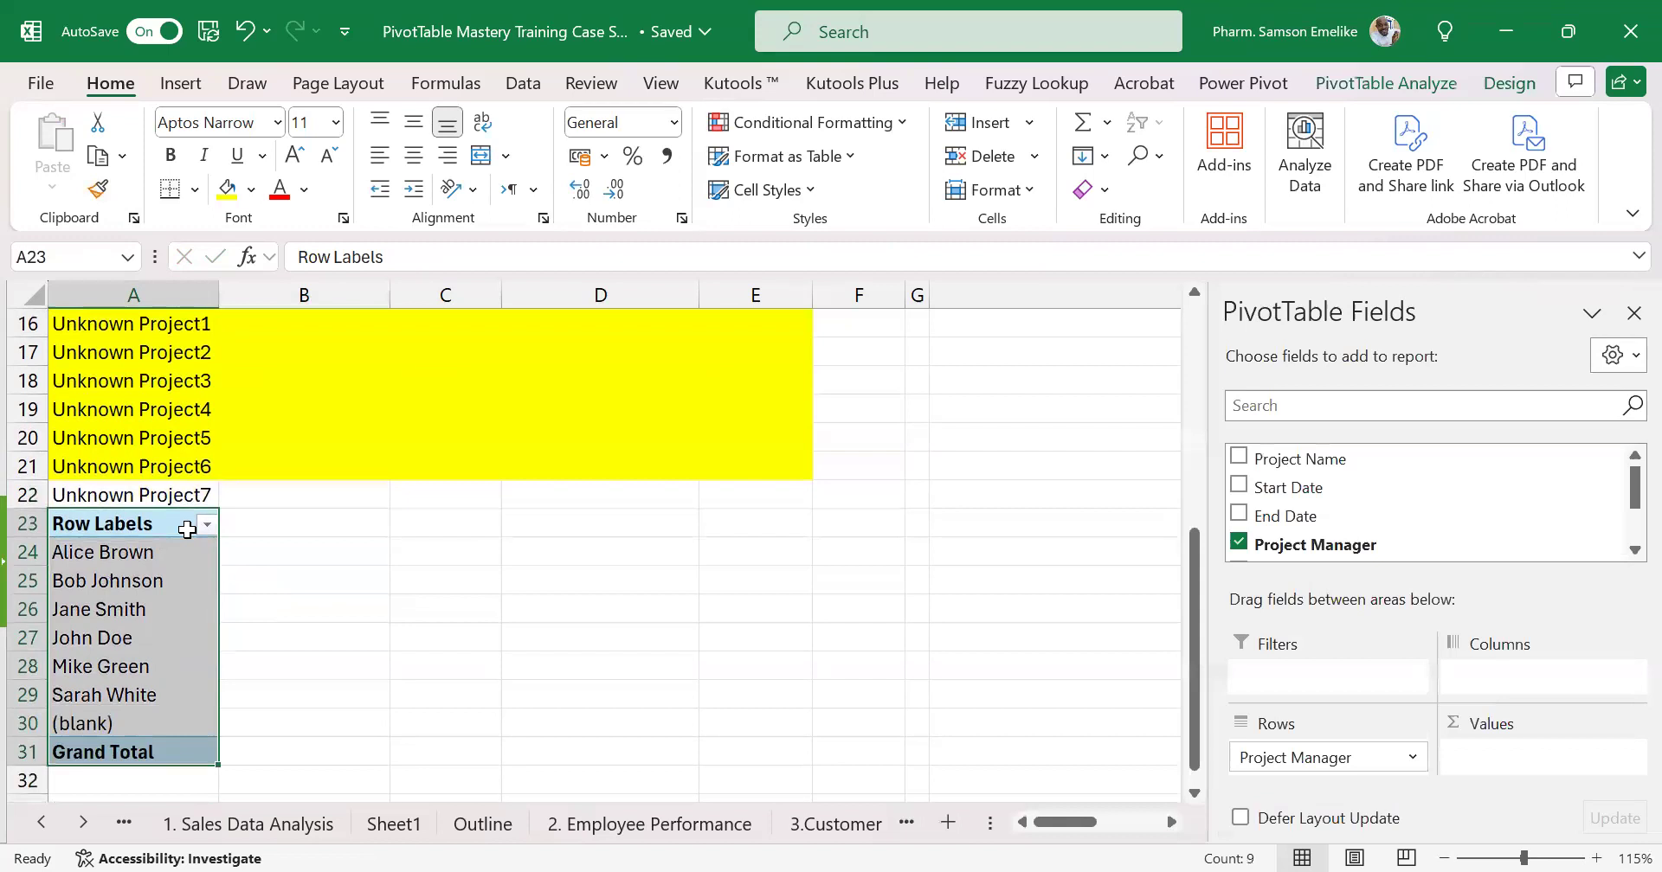
{"action": "left_click_drag", "start_coordinate": [162, 509], "coordinate": [144, 673]}
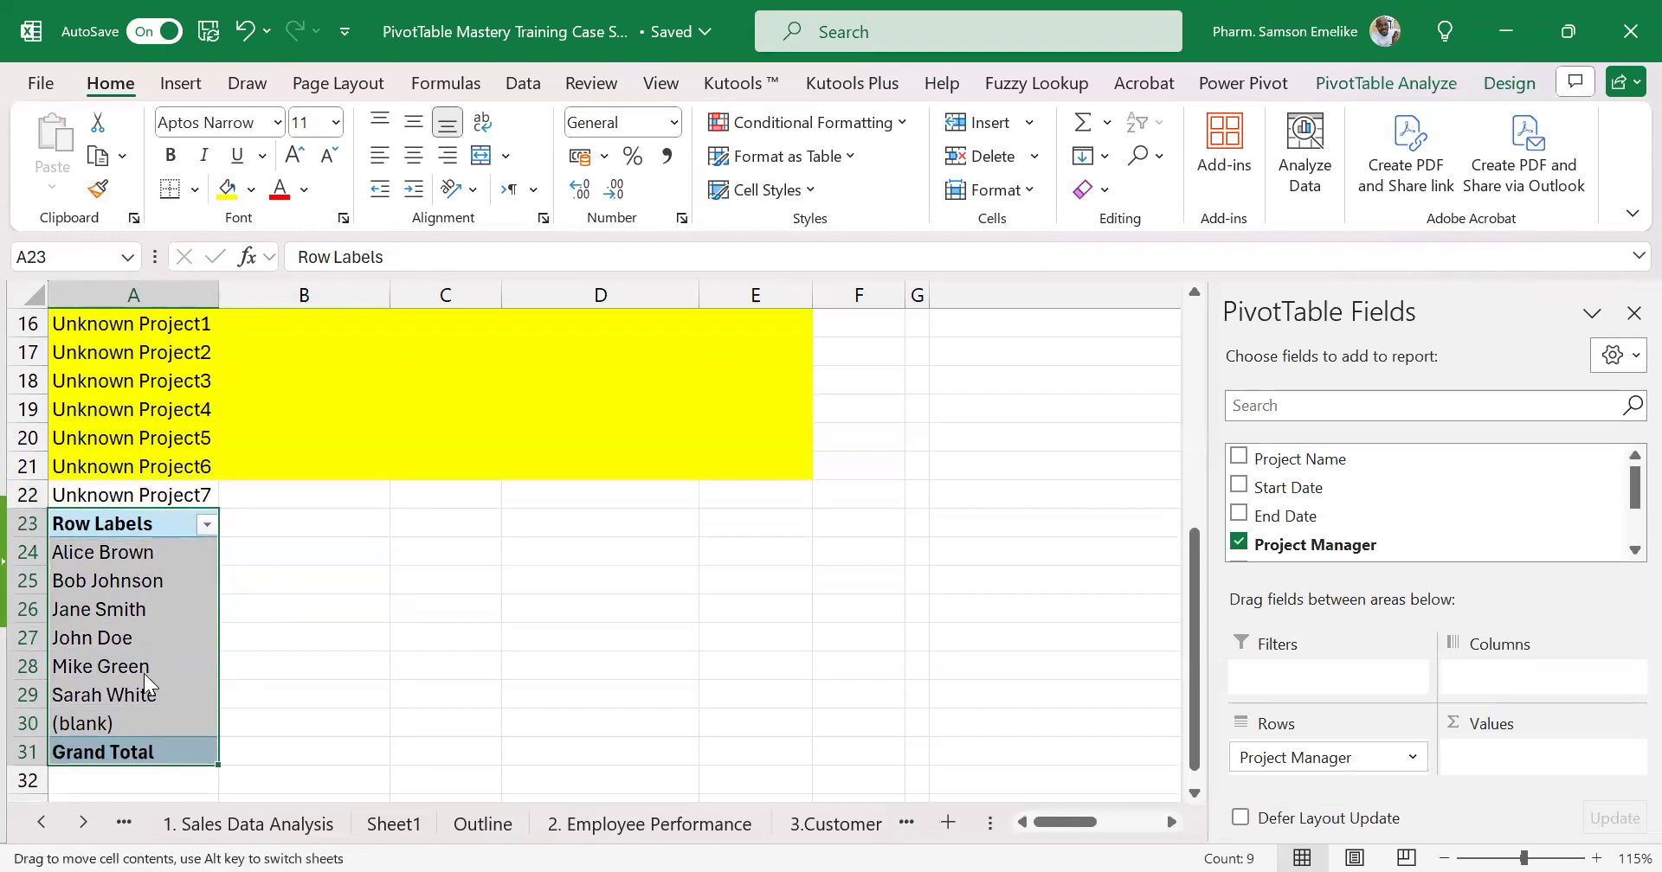
{"action": "left_click", "coordinate": [207, 501]}
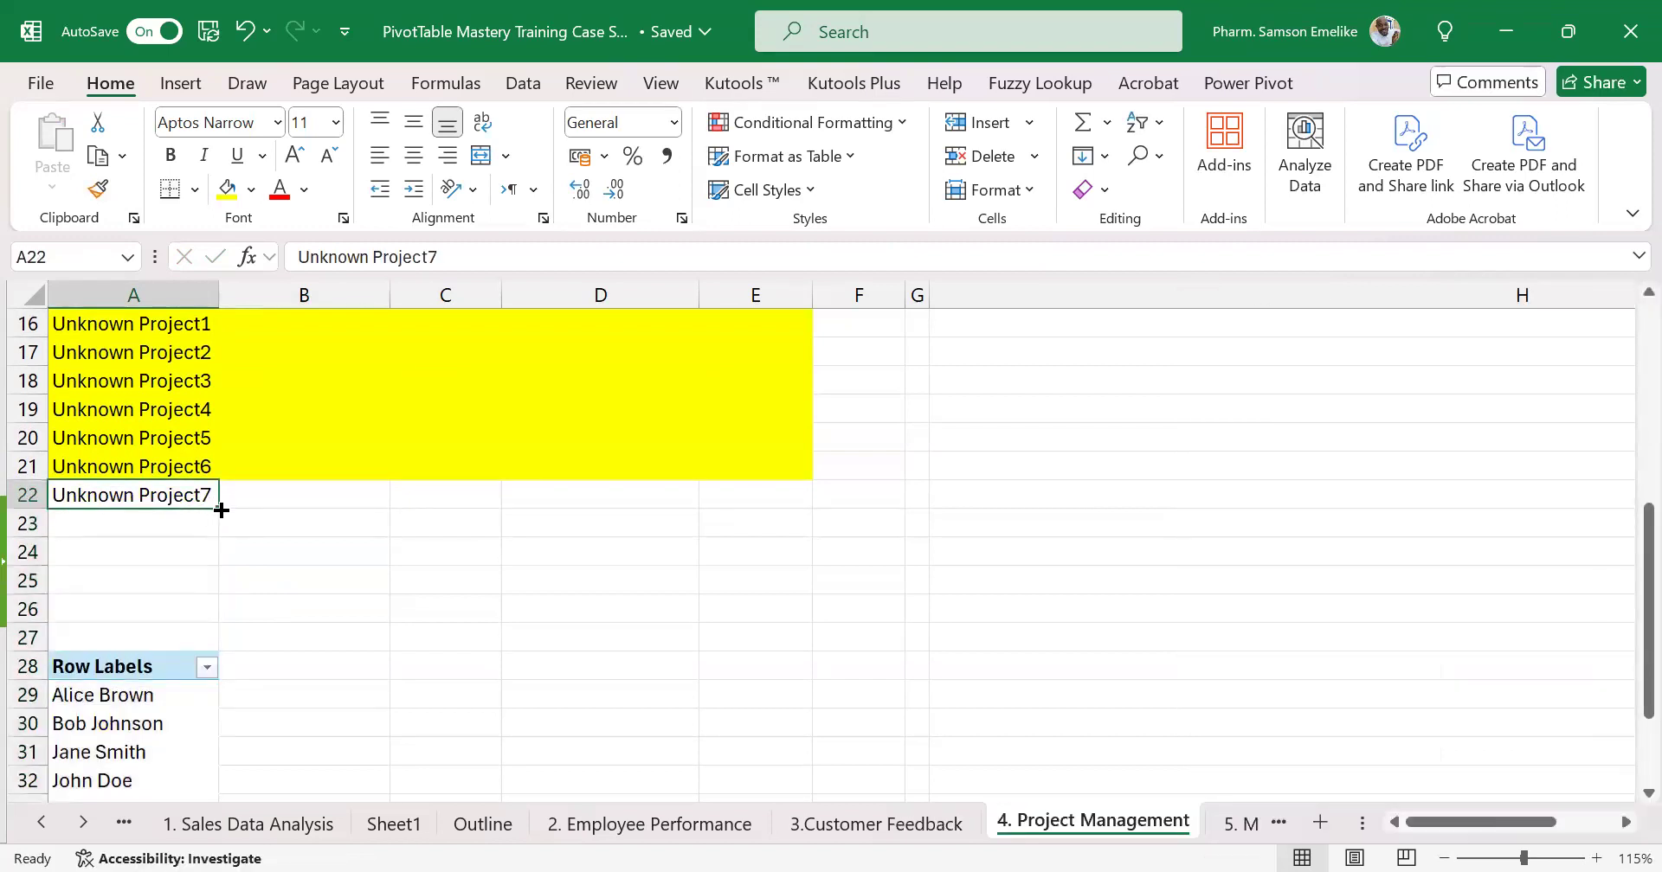
{"action": "left_click_drag", "start_coordinate": [220, 511], "coordinate": [226, 589]}
Compare the yellow project rows A16:A21 and the added rows A22:A25 with the PivotTable's row labels
{"action": "scroll", "coordinate": [206, 429], "scroll_direction": "up", "scroll_amount": 1}
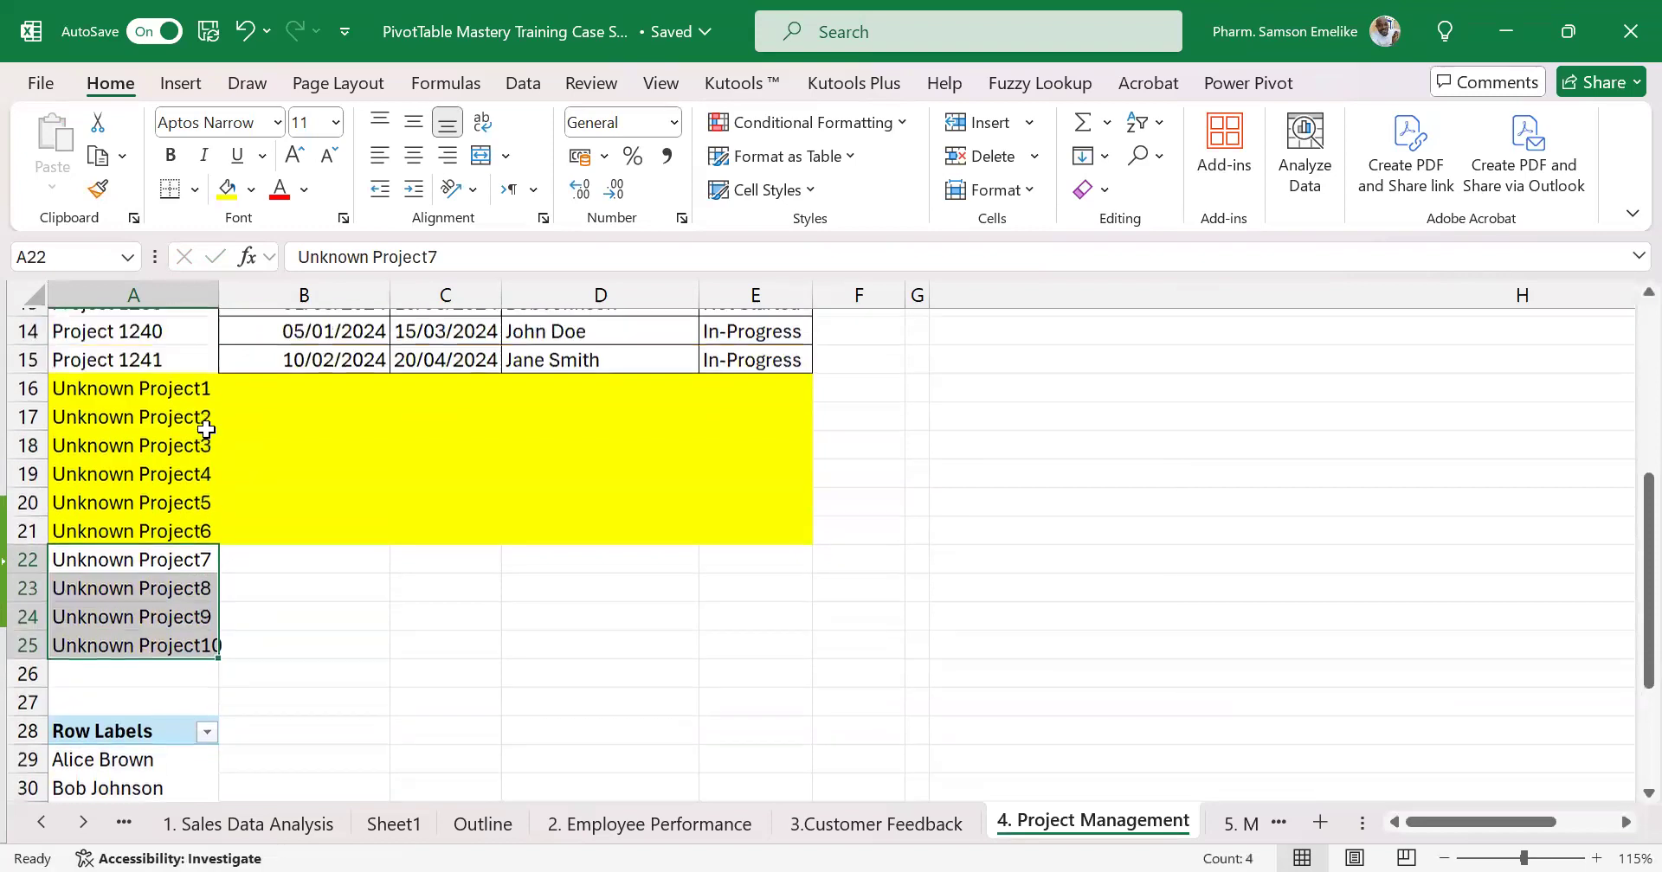
{"action": "scroll", "coordinate": [206, 430], "scroll_direction": "up", "scroll_amount": 1}
{"action": "left_click_drag", "start_coordinate": [164, 495], "coordinate": [204, 596]}
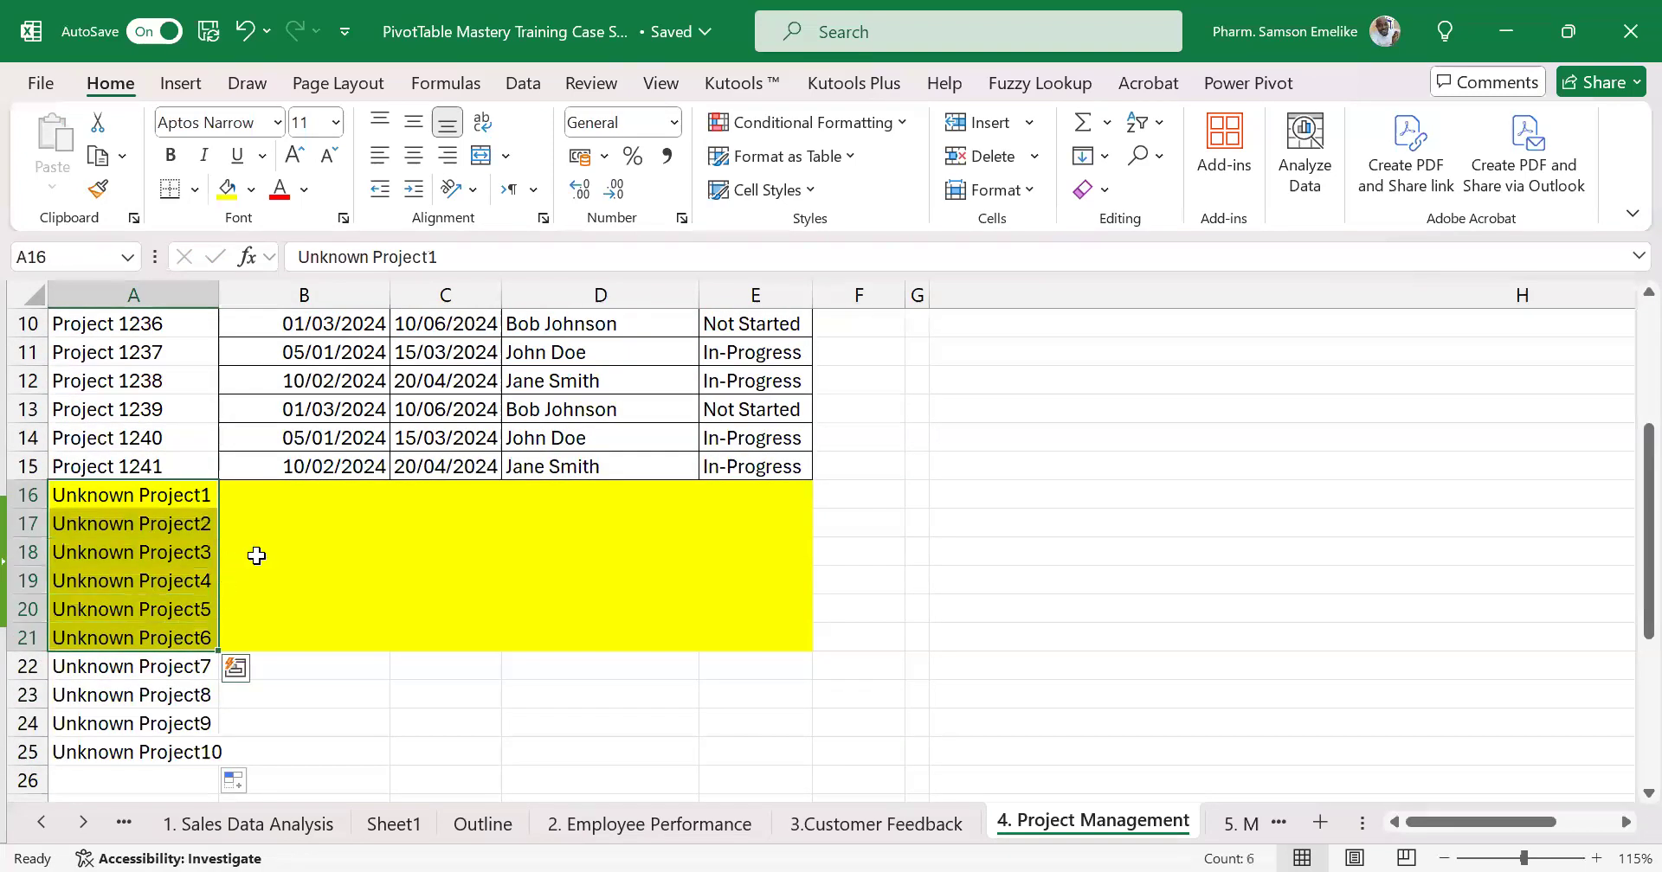
{"action": "scroll", "coordinate": [375, 544], "scroll_direction": "down", "scroll_amount": 2}
{"action": "left_click_drag", "start_coordinate": [154, 496], "coordinate": [151, 590]}
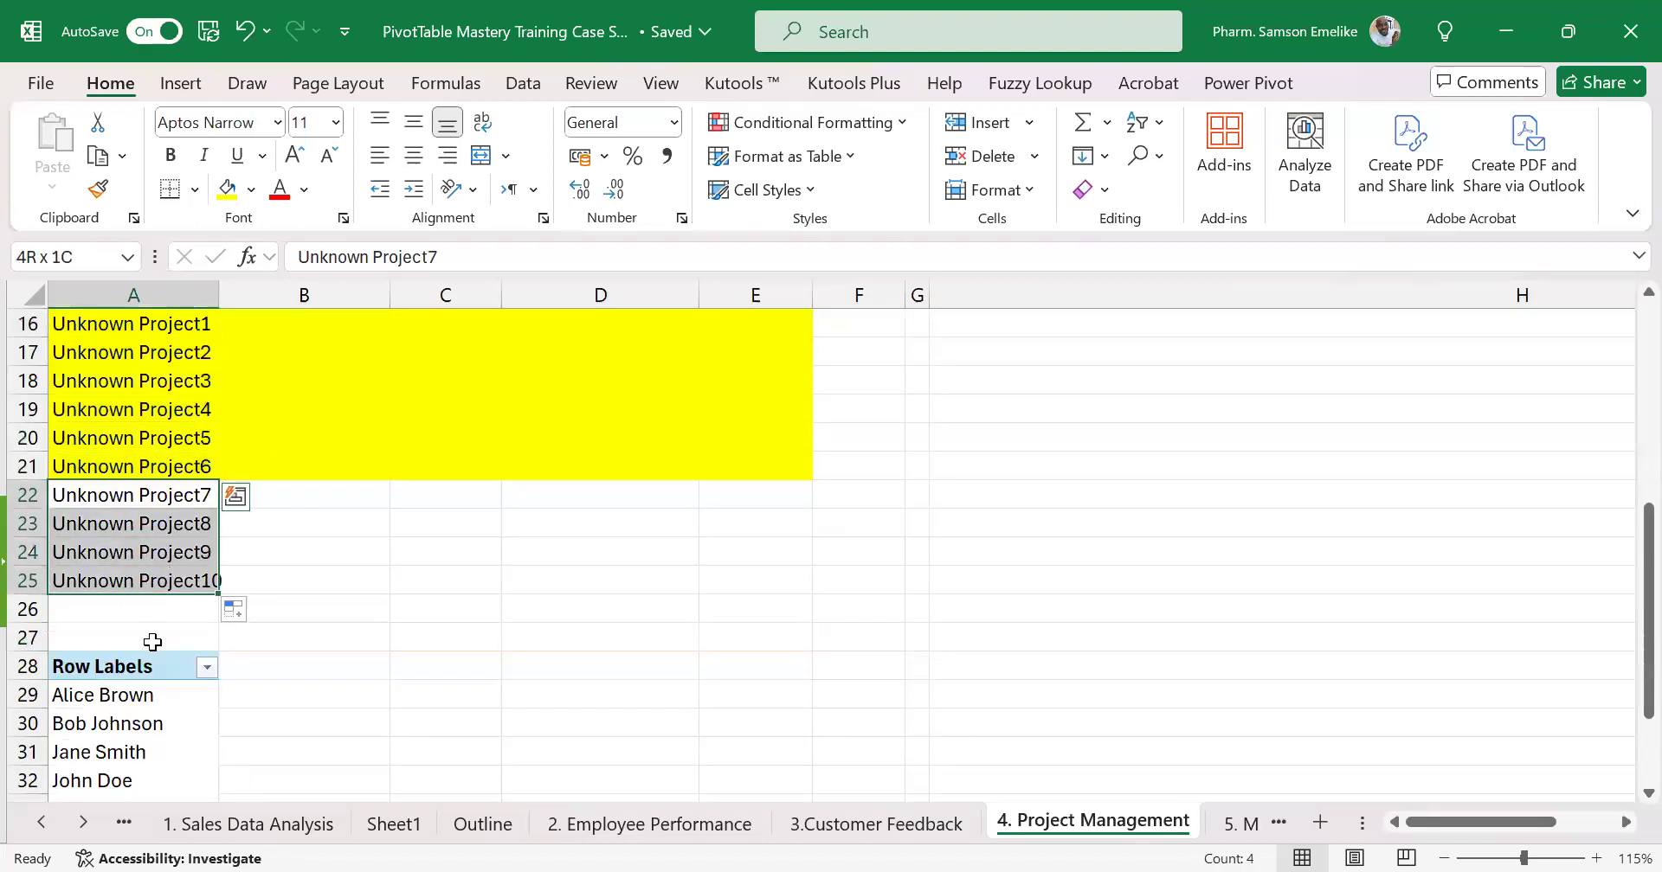
{"action": "scroll", "coordinate": [144, 562], "scroll_direction": "down", "scroll_amount": 3}
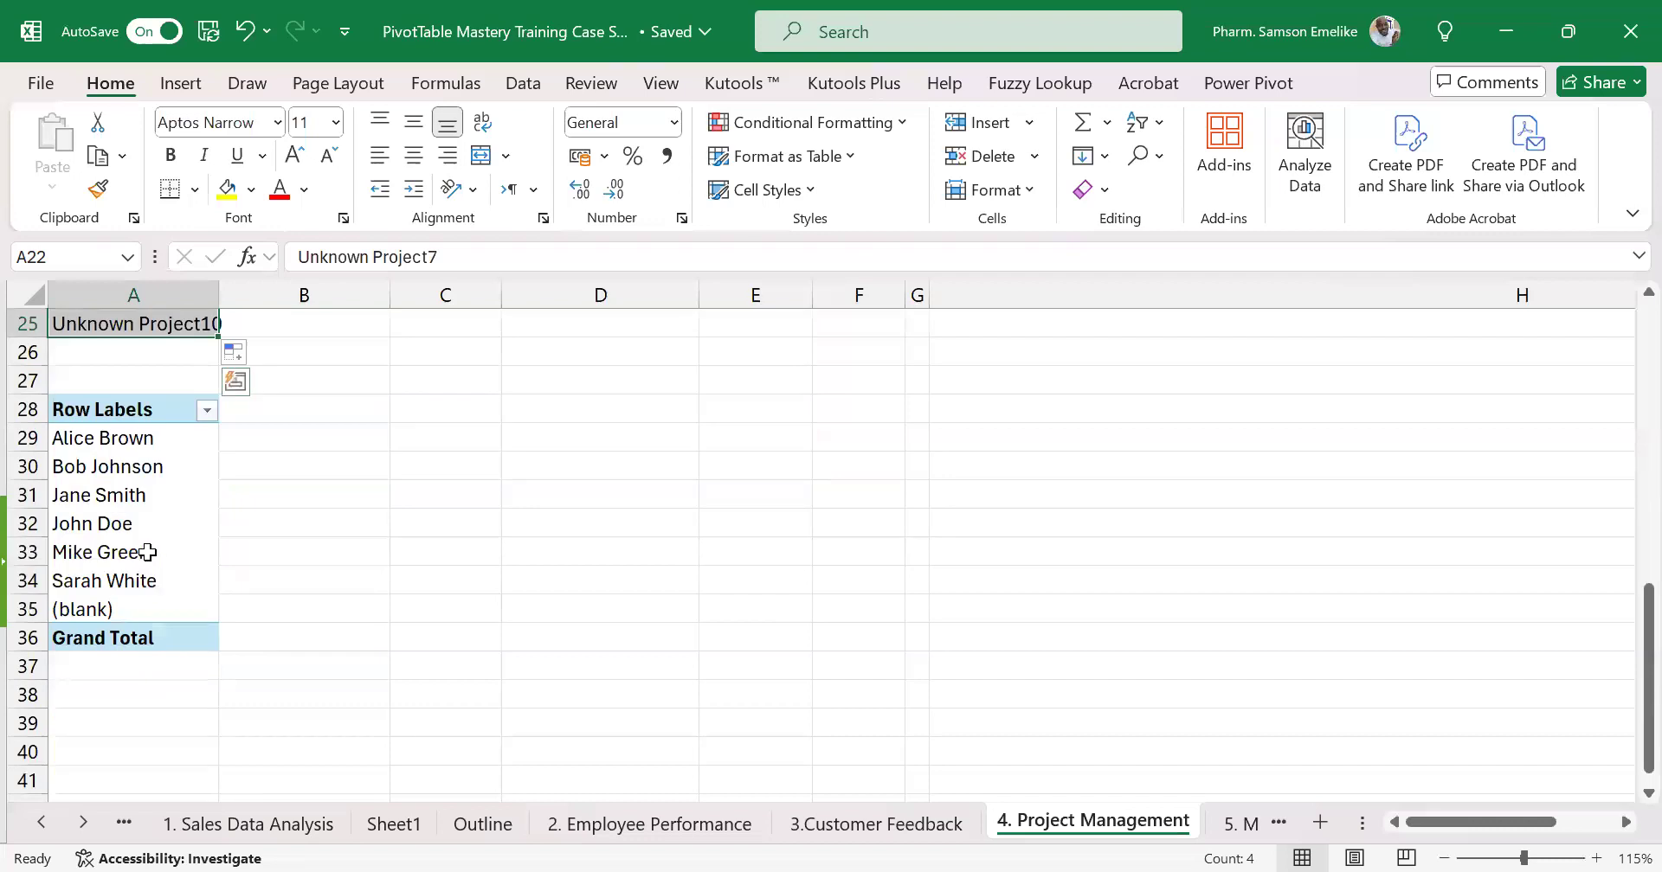
Check which source range the PivotTable uses against the yellow and added project rows, and close the dialog without changing it
{"action": "left_click", "coordinate": [113, 613]}
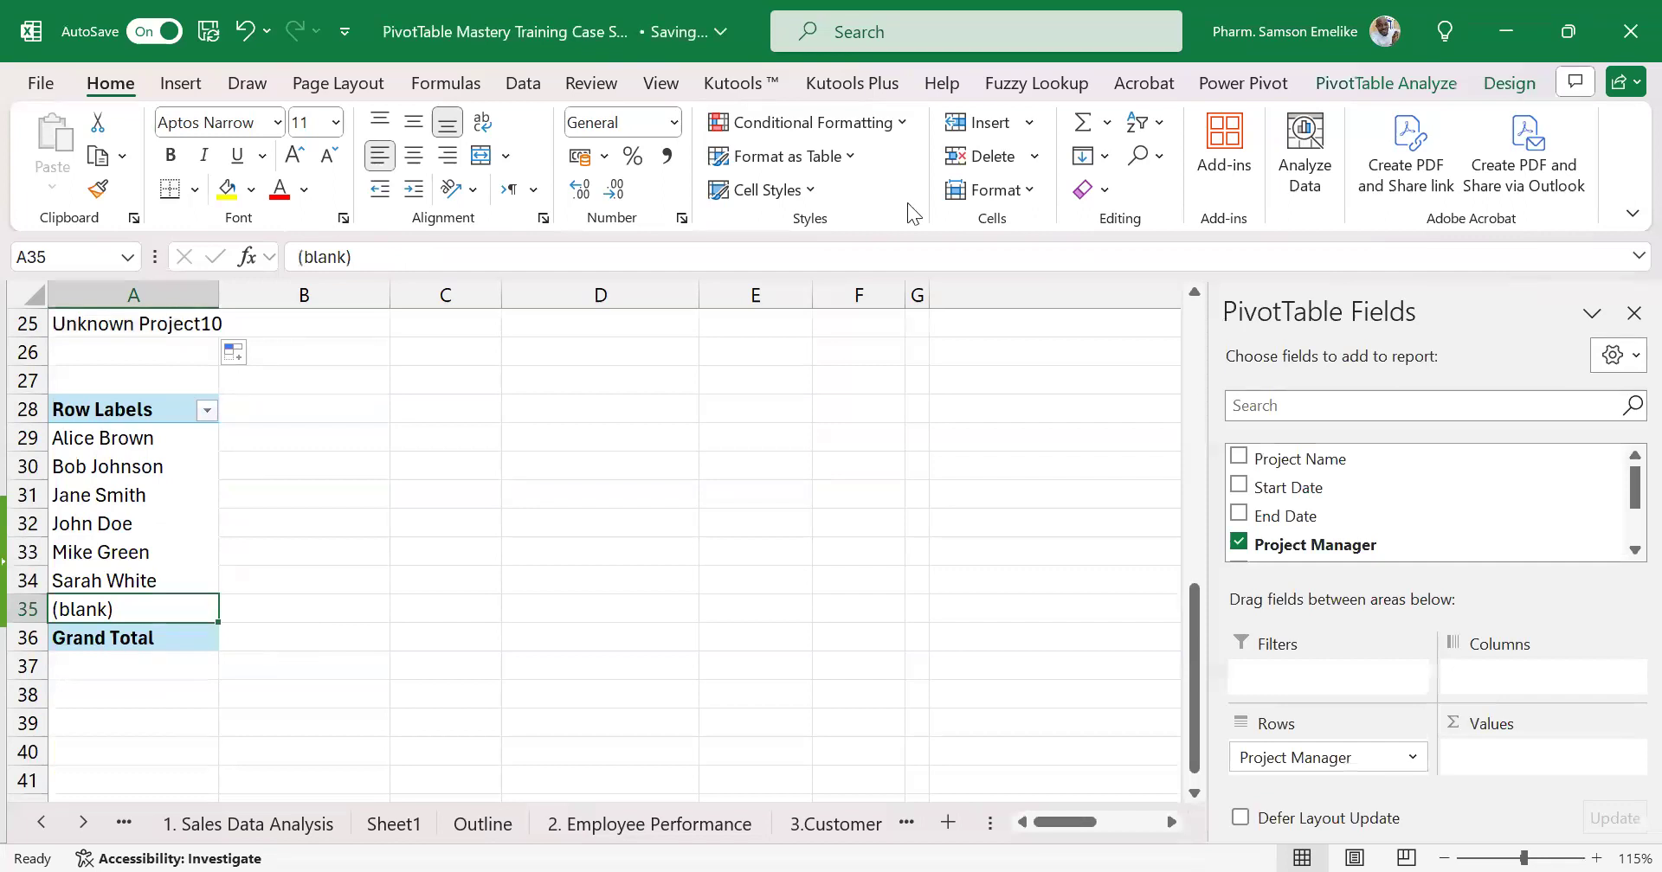
{"action": "left_click", "coordinate": [1385, 83]}
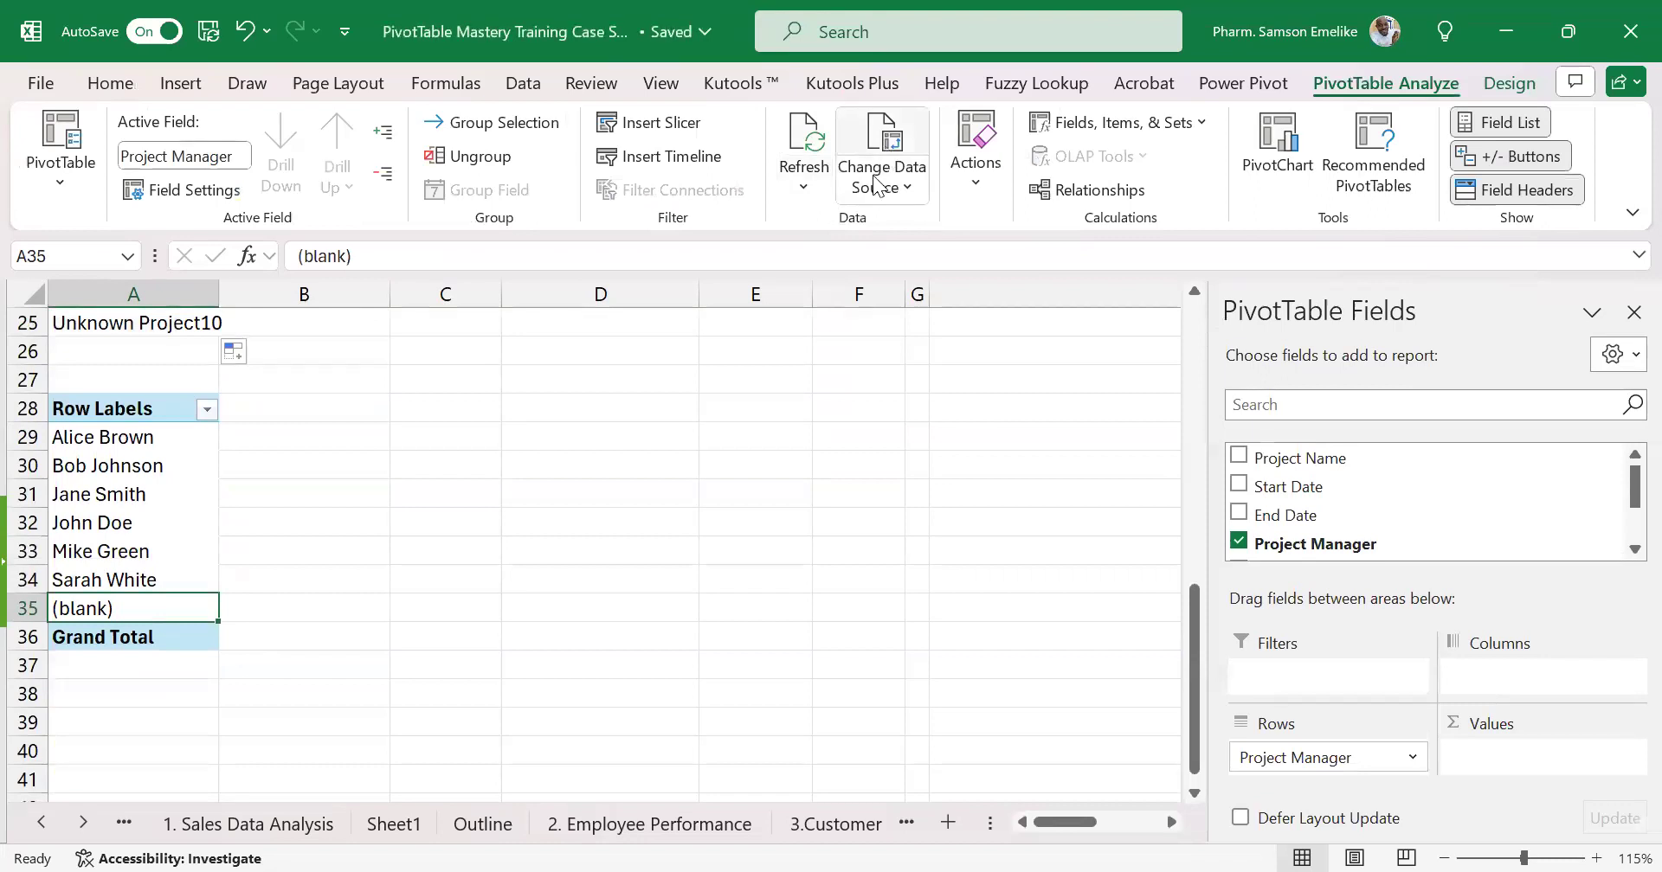
{"action": "left_click", "coordinate": [877, 185]}
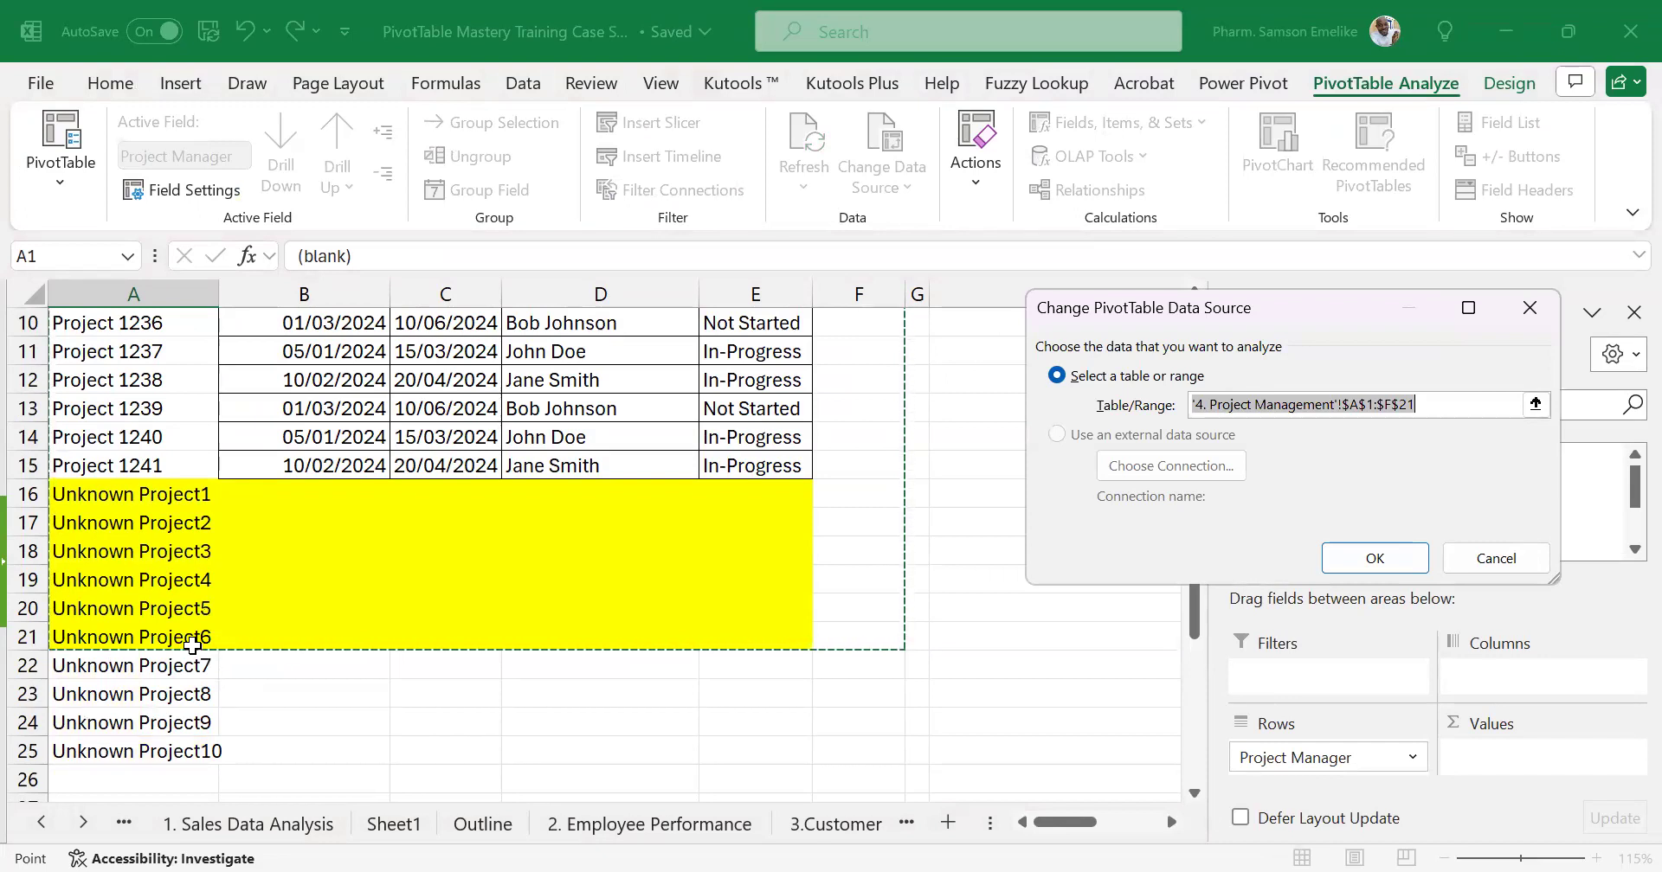
{"action": "left_click", "coordinate": [1515, 563]}
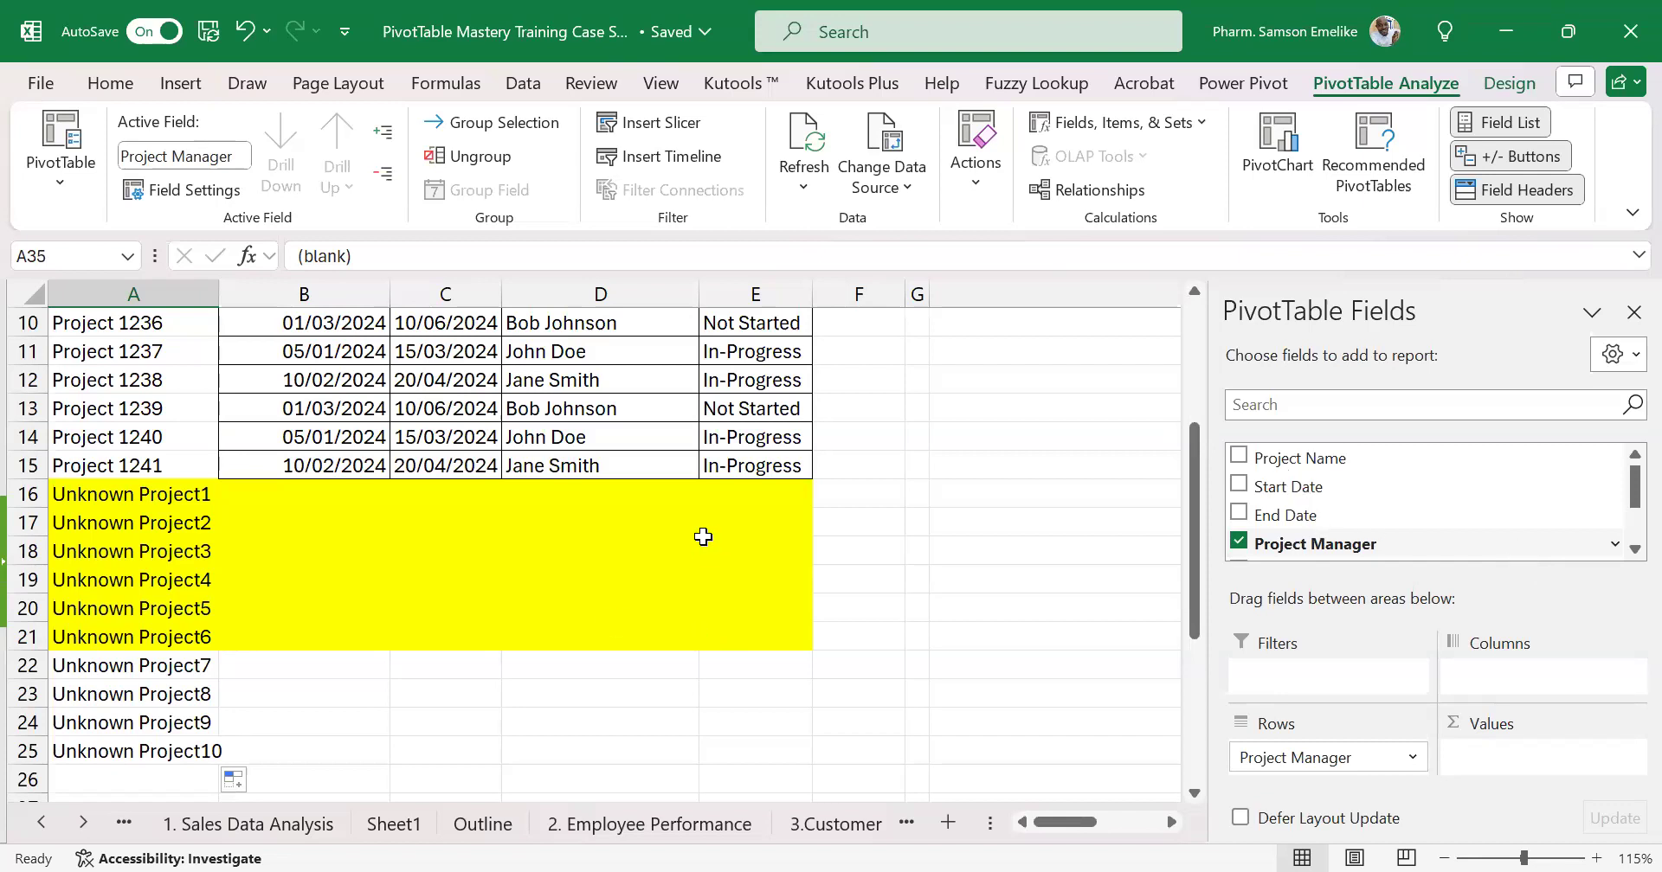
{"action": "scroll", "coordinate": [561, 543], "scroll_direction": "down", "scroll_amount": 5}
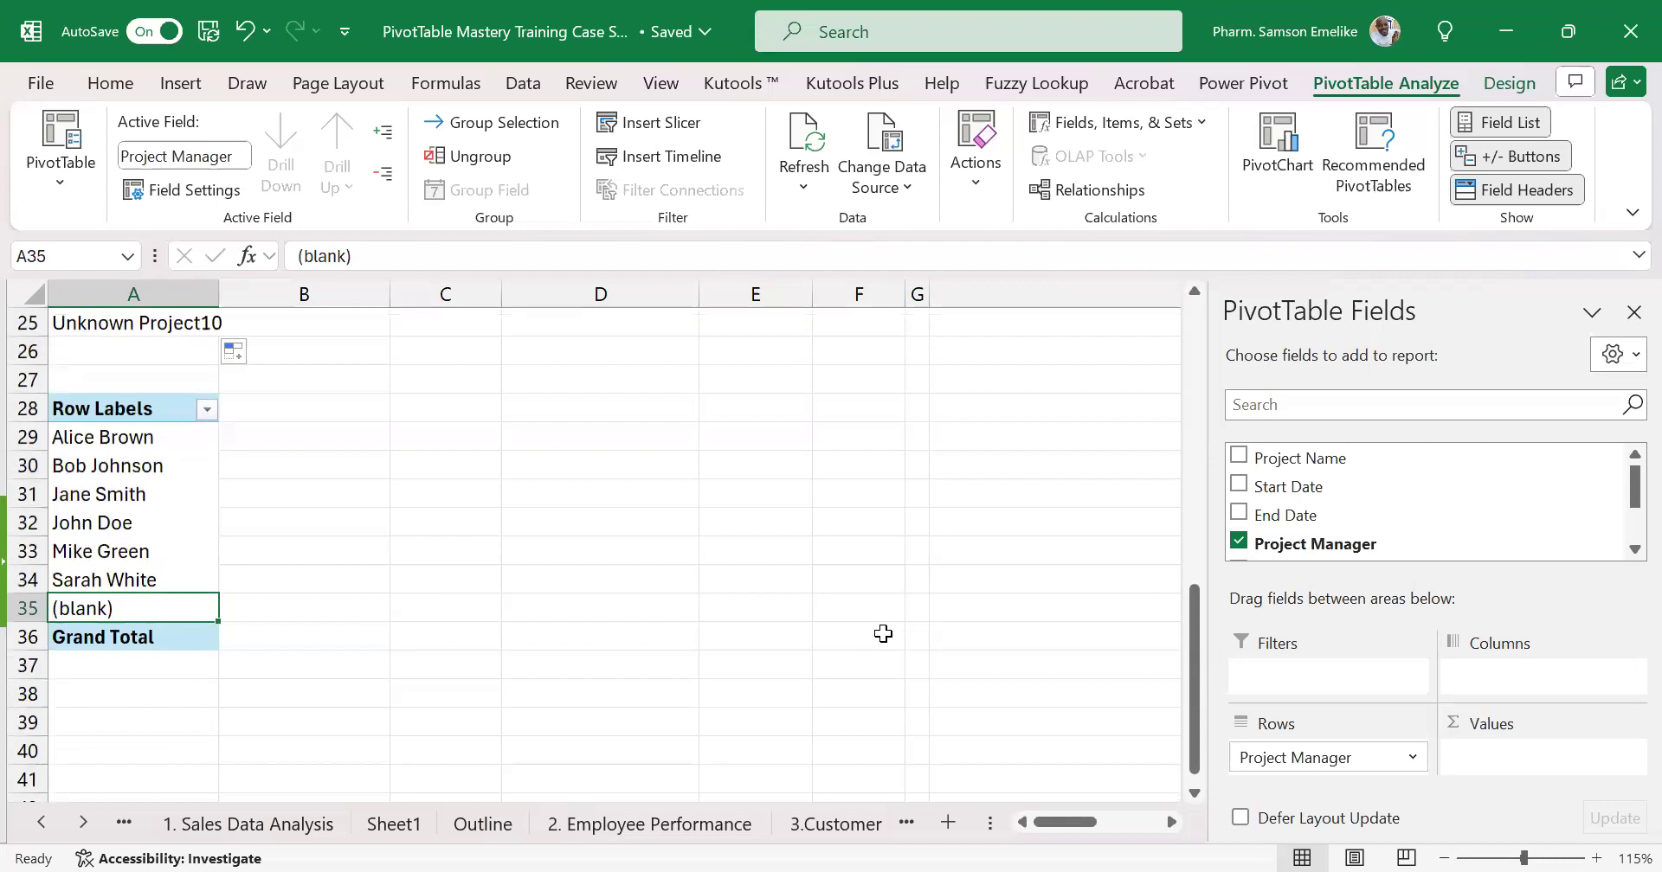
Clear all contents and formatting from row 16 downward, removing the Unknown Project rows and the PivotTable
{"action": "key", "text": "alt+Tab"}
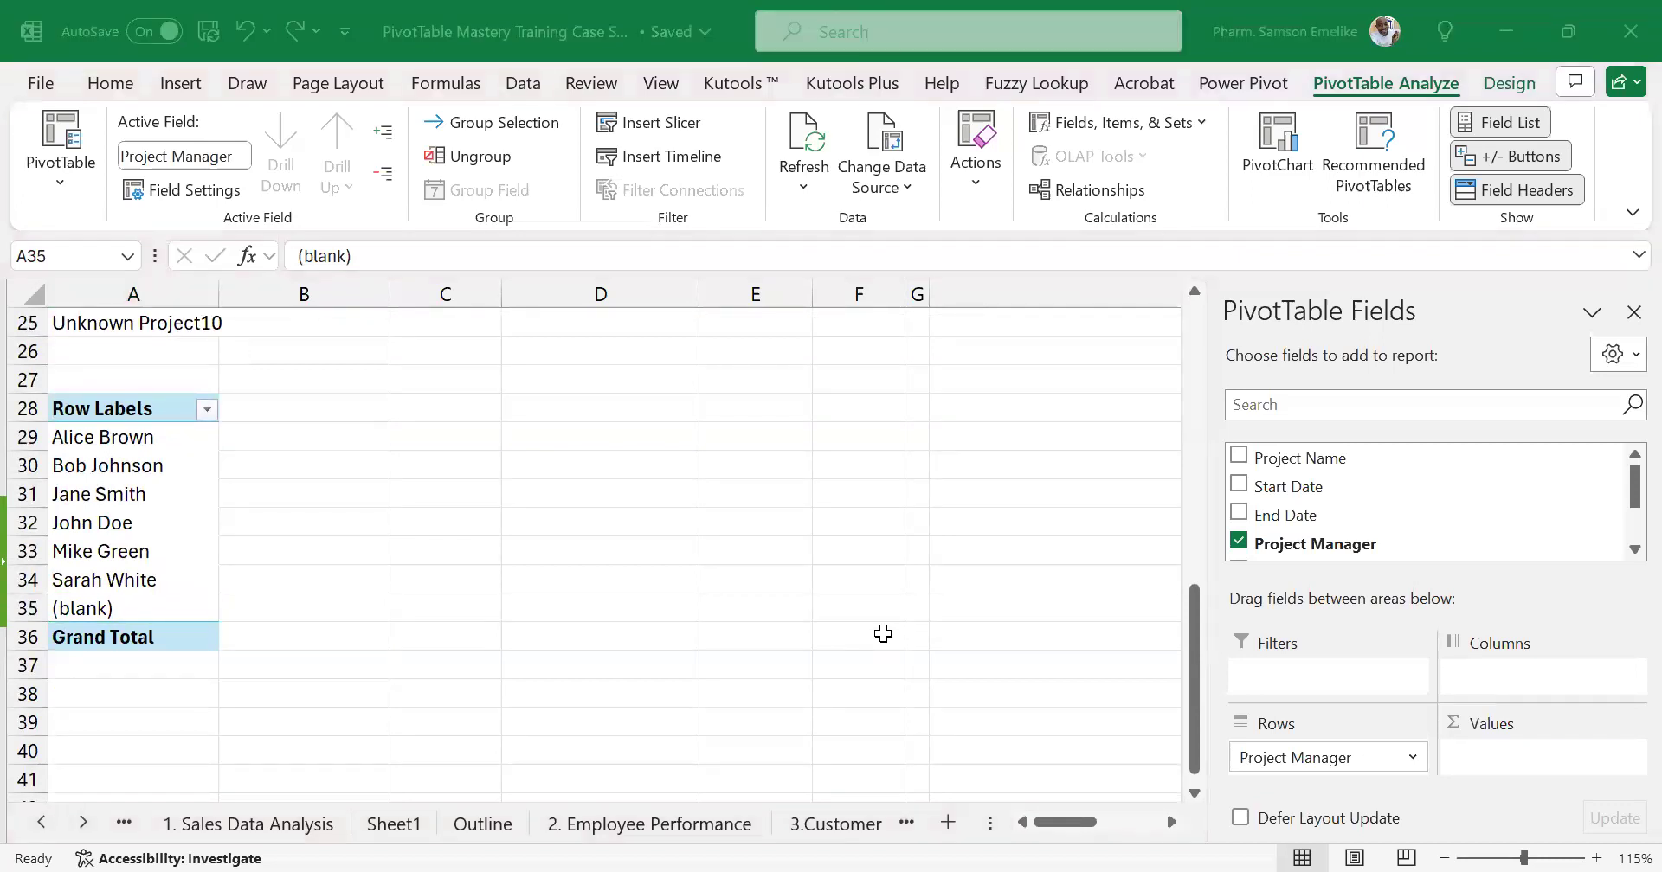
{"action": "scroll", "coordinate": [206, 492], "scroll_direction": "up", "scroll_amount": 4}
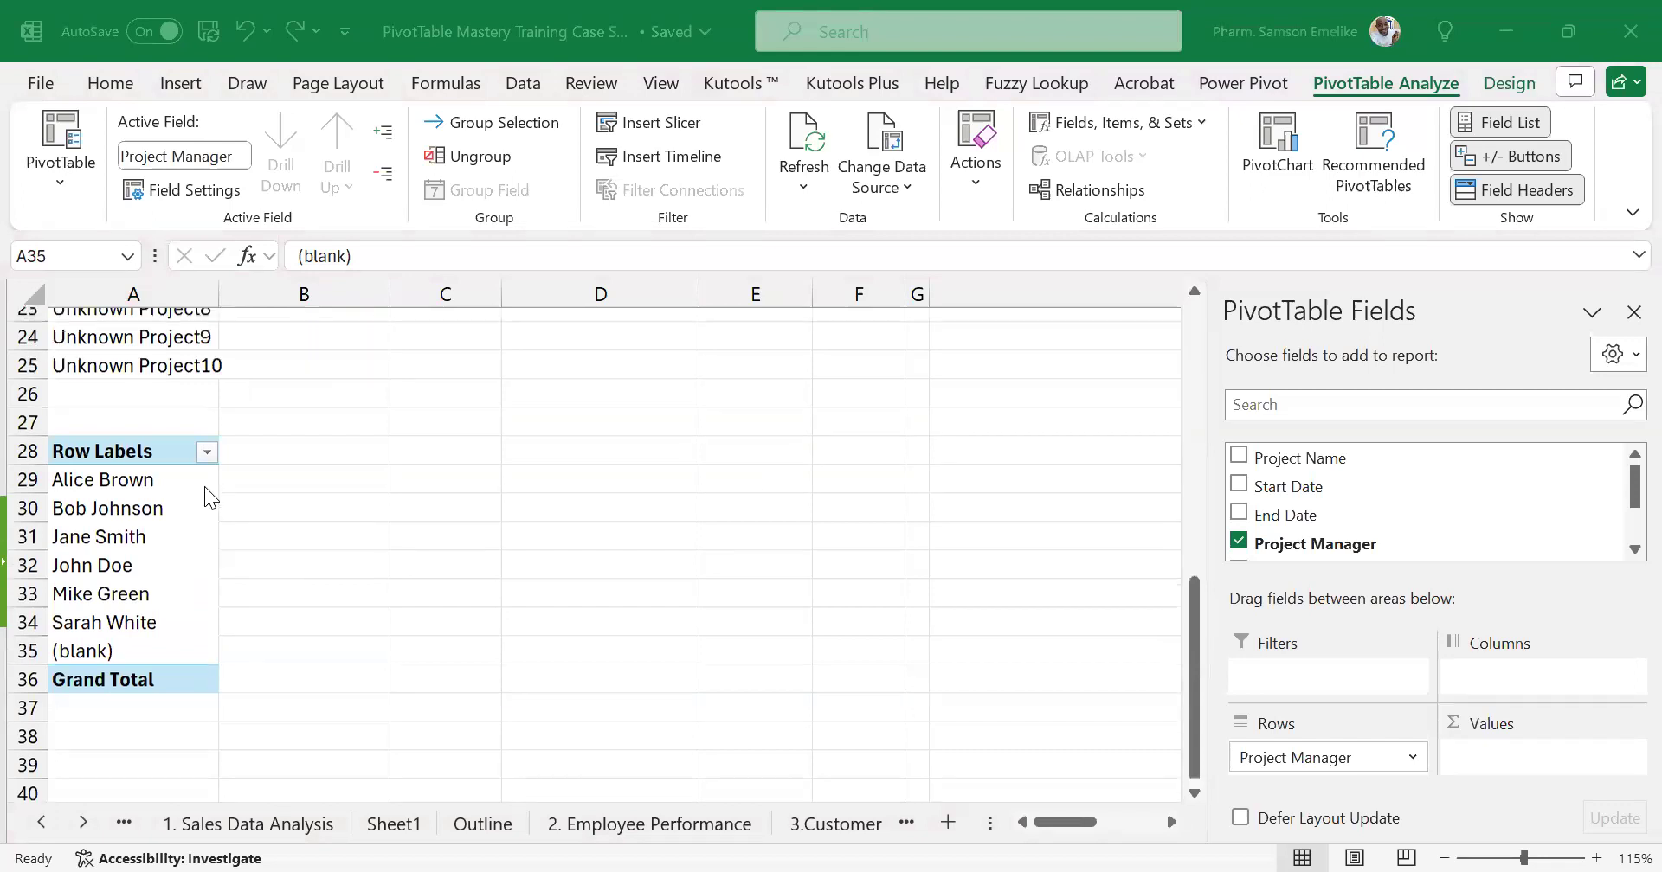
{"action": "scroll", "coordinate": [205, 486], "scroll_direction": "up", "scroll_amount": 1}
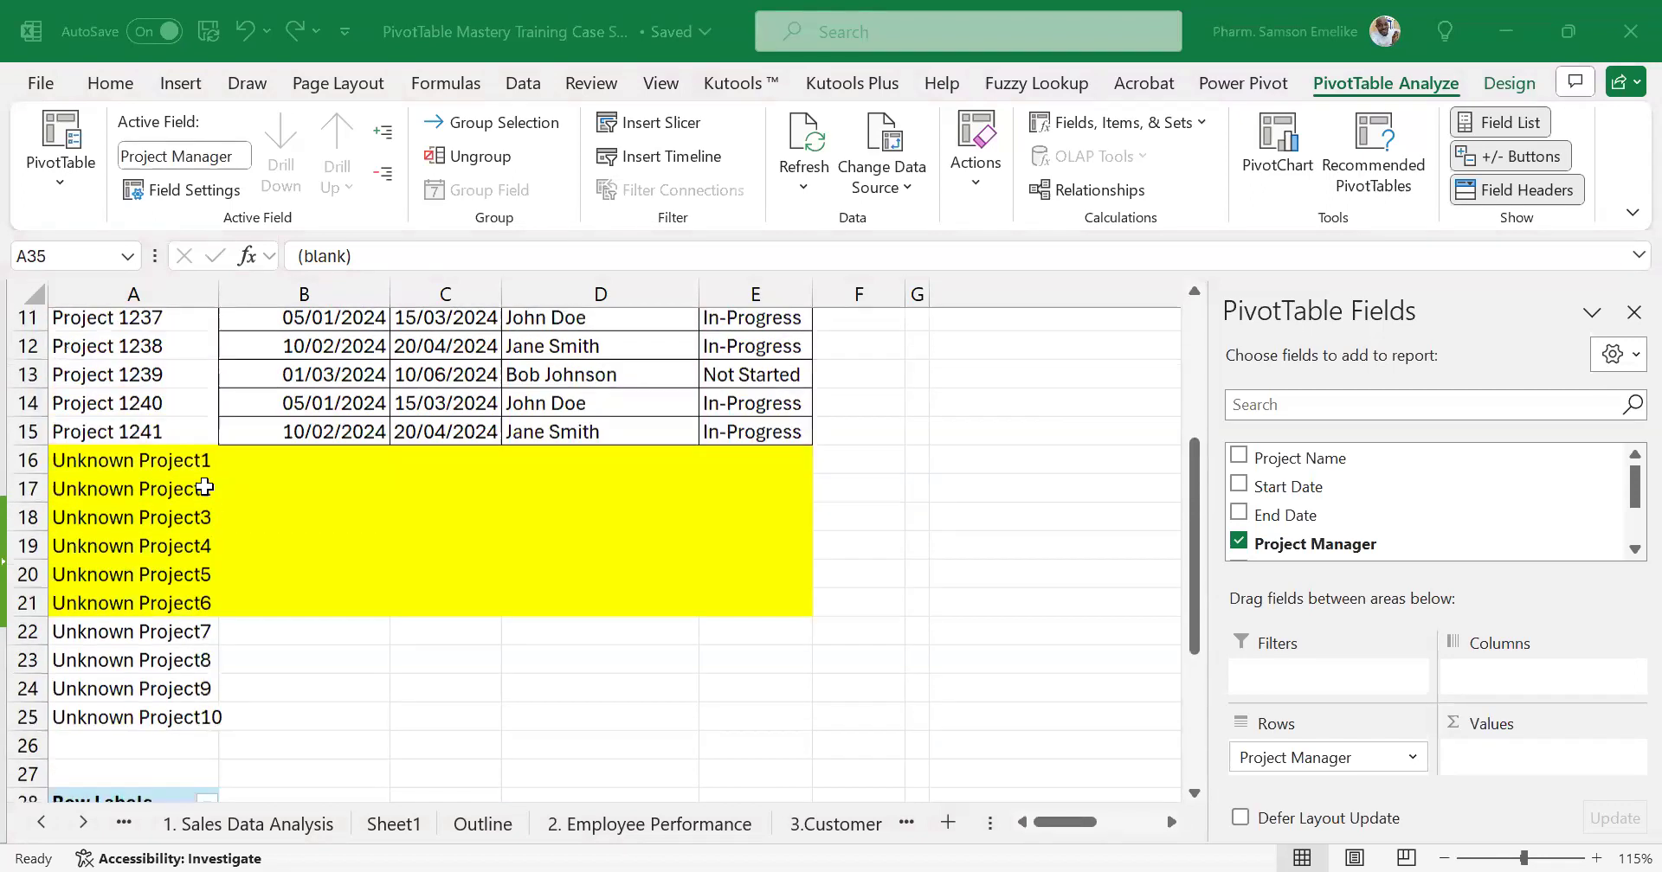
{"action": "left_click", "coordinate": [24, 493]}
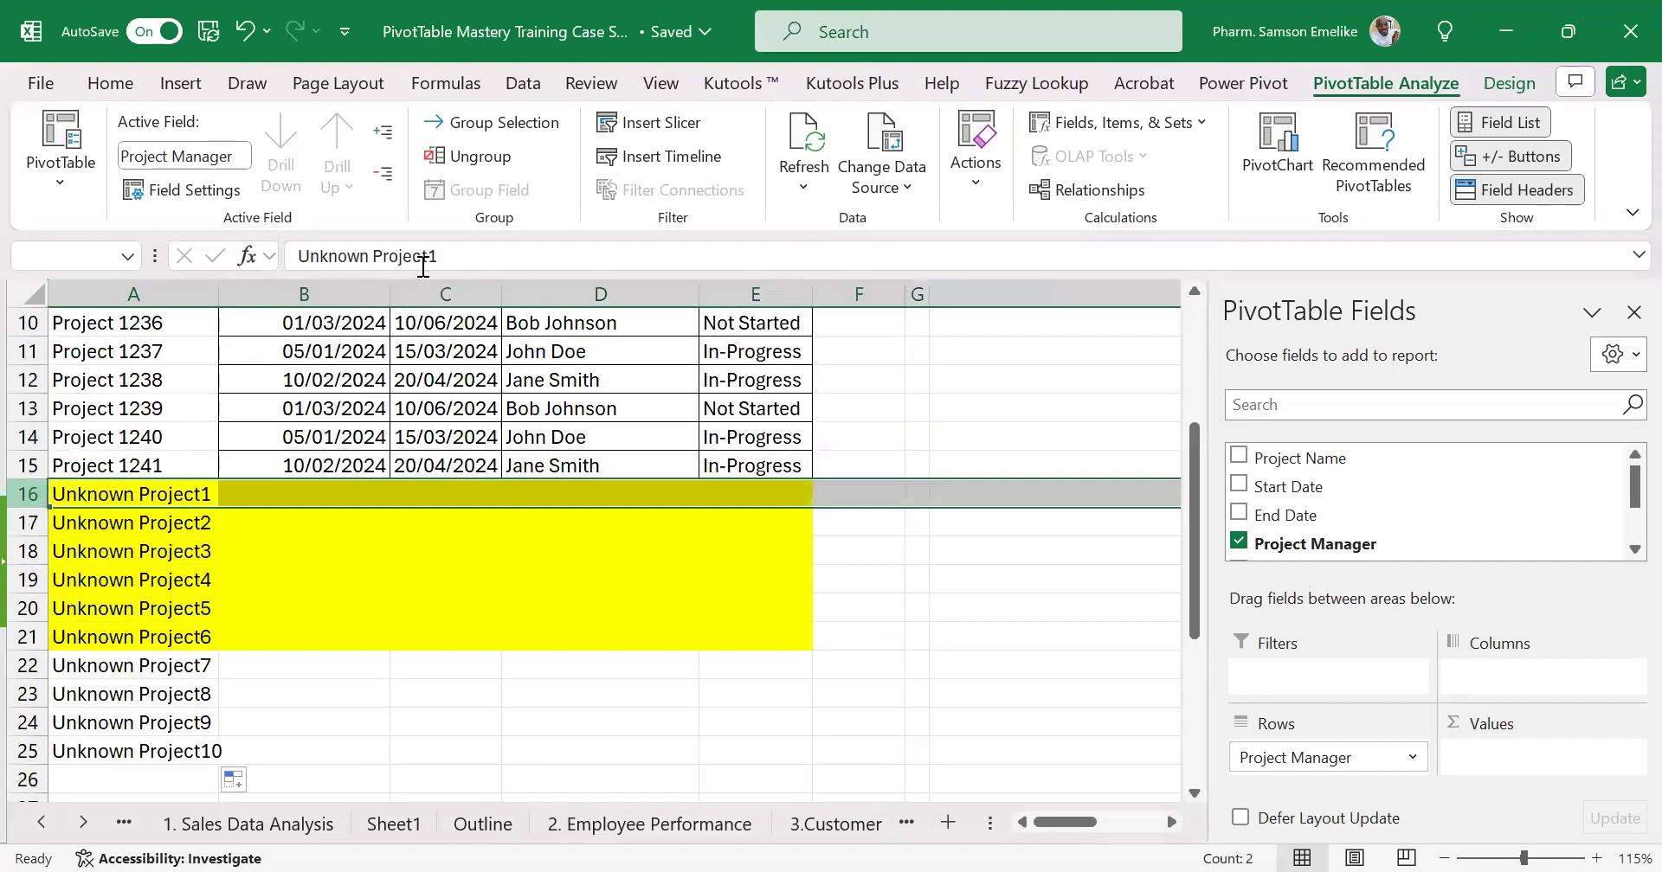
{"action": "key", "text": "ctrl+shift+End"}
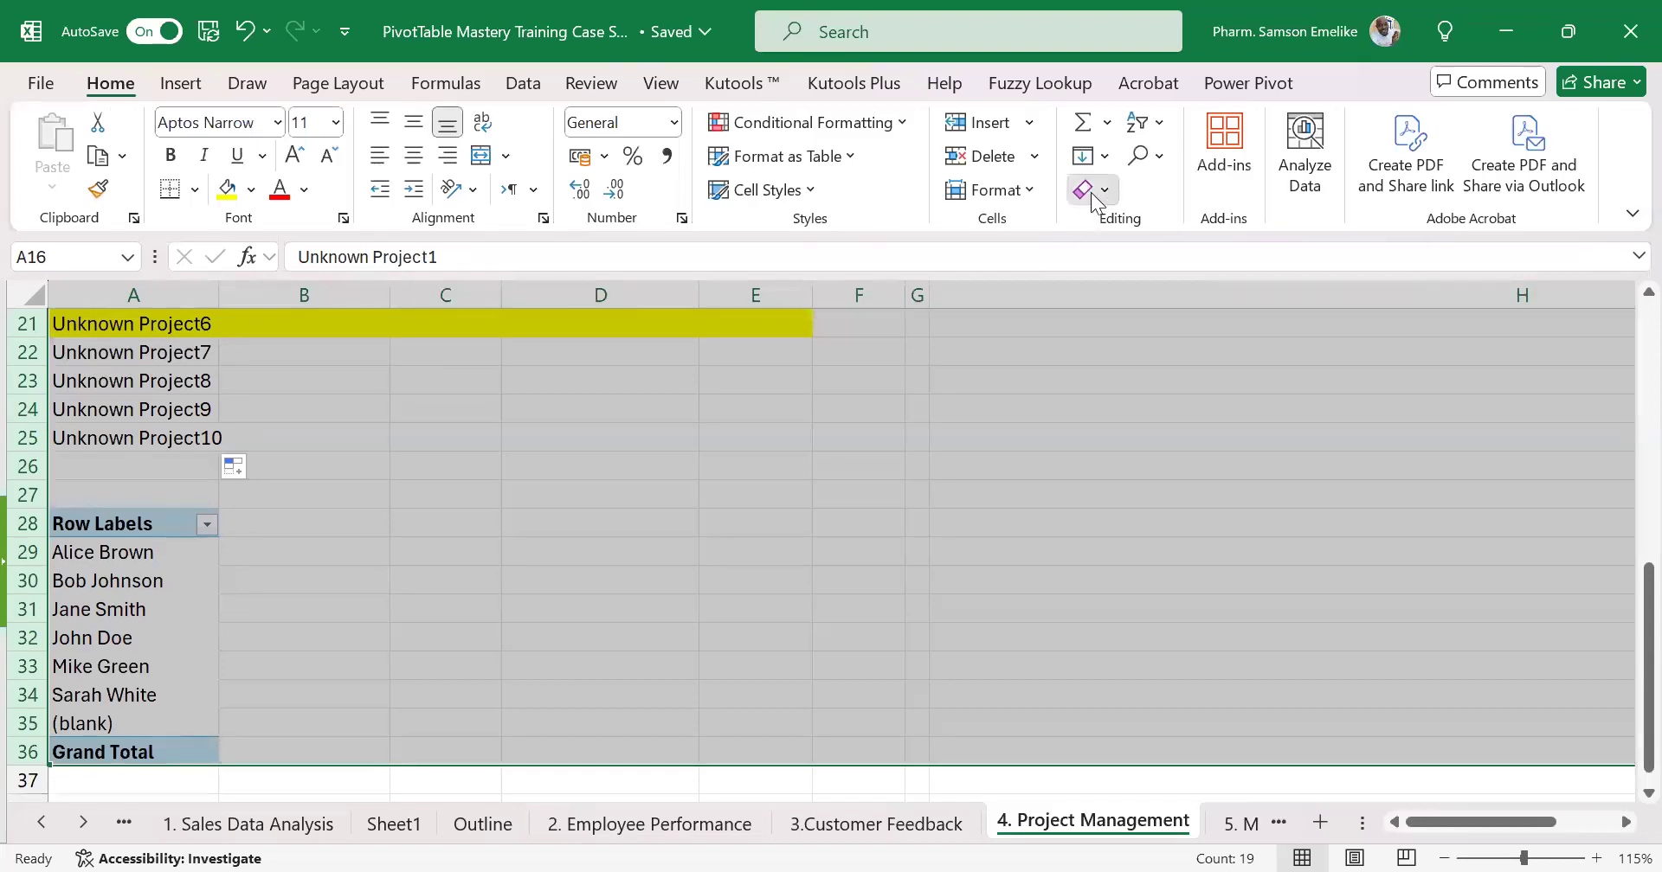
{"action": "scroll", "coordinate": [917, 441], "scroll_direction": "up", "scroll_amount": 4}
{"action": "left_click", "coordinate": [916, 438]}
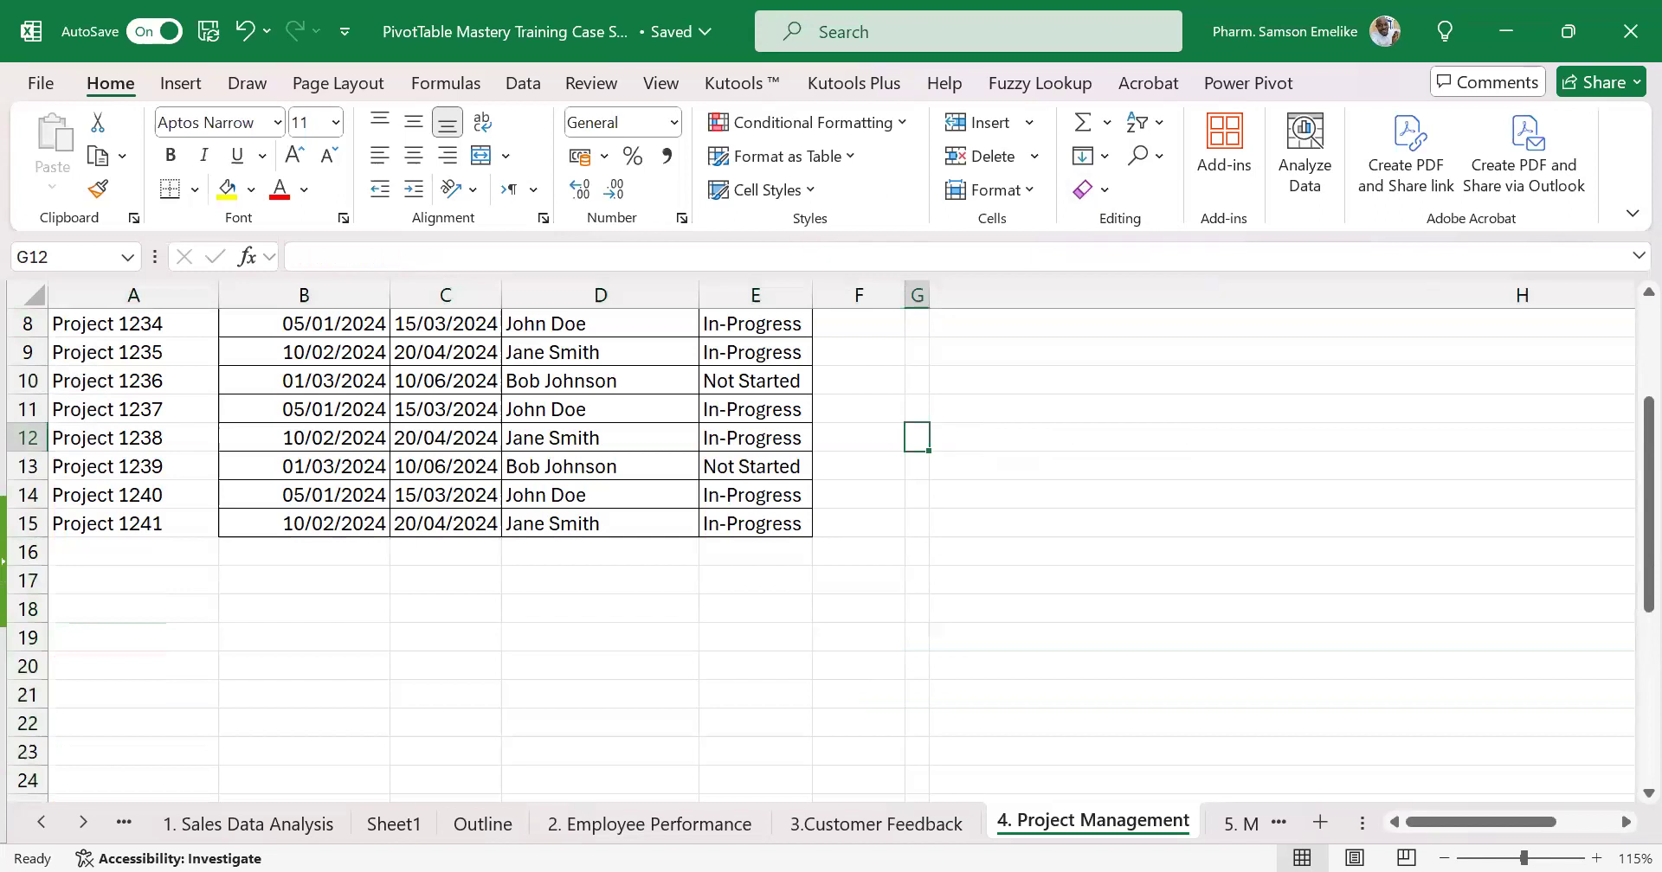
Copy cell A2, Project Alpha, in the project table
{"action": "key", "text": "alt+Tab"}
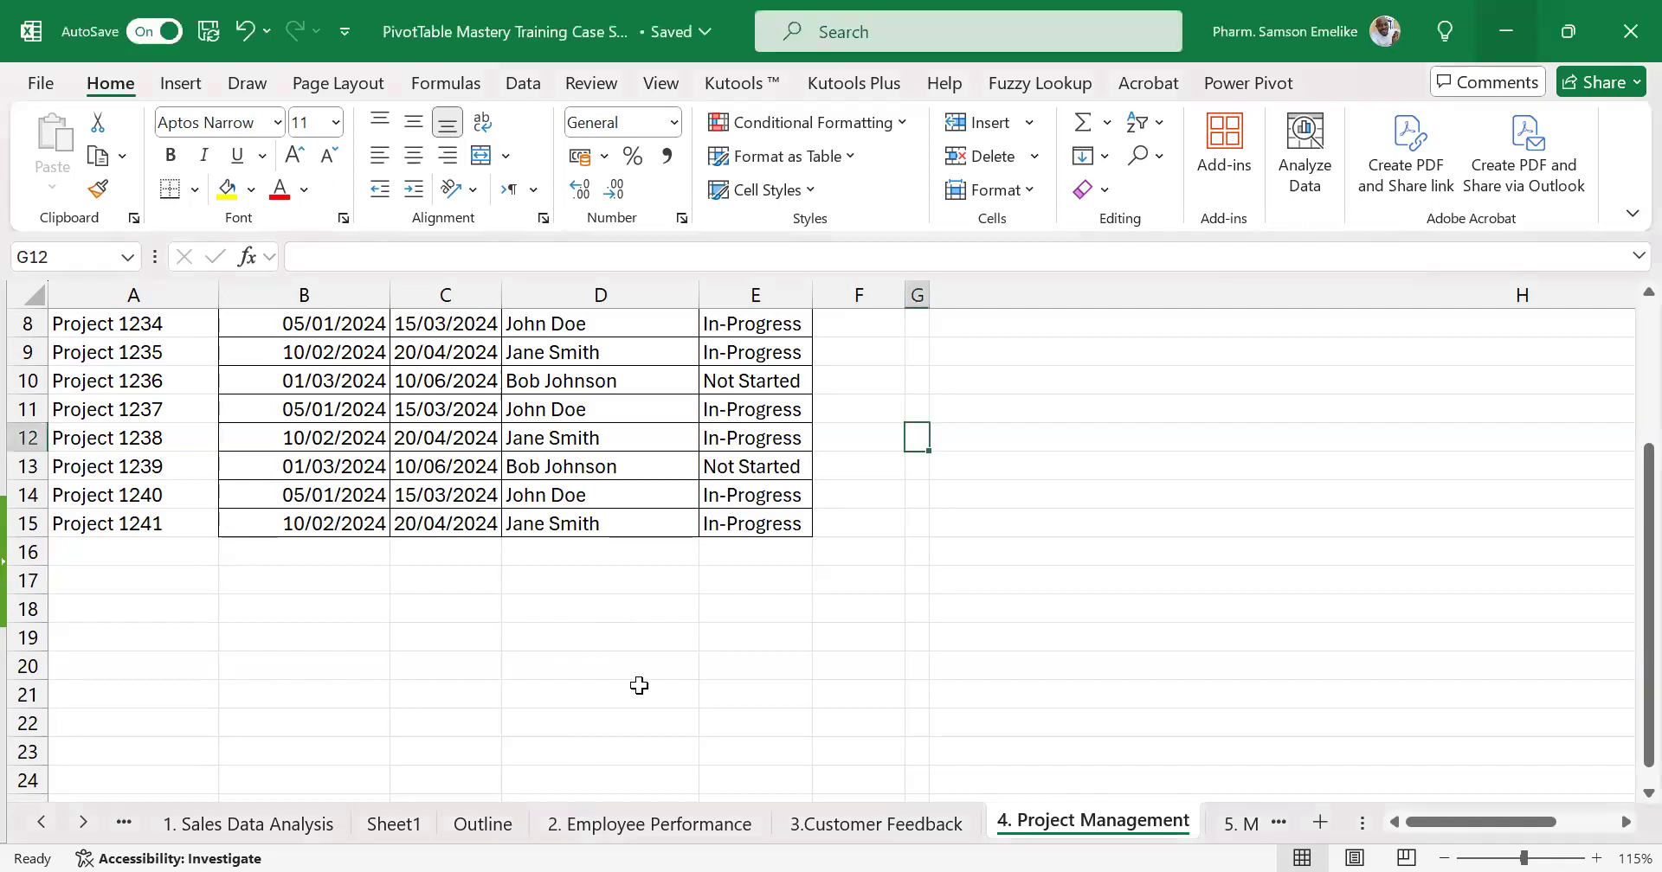
{"action": "scroll", "coordinate": [639, 685], "scroll_direction": "up", "scroll_amount": 2}
{"action": "scroll", "coordinate": [639, 686], "scroll_direction": "up", "scroll_amount": 1}
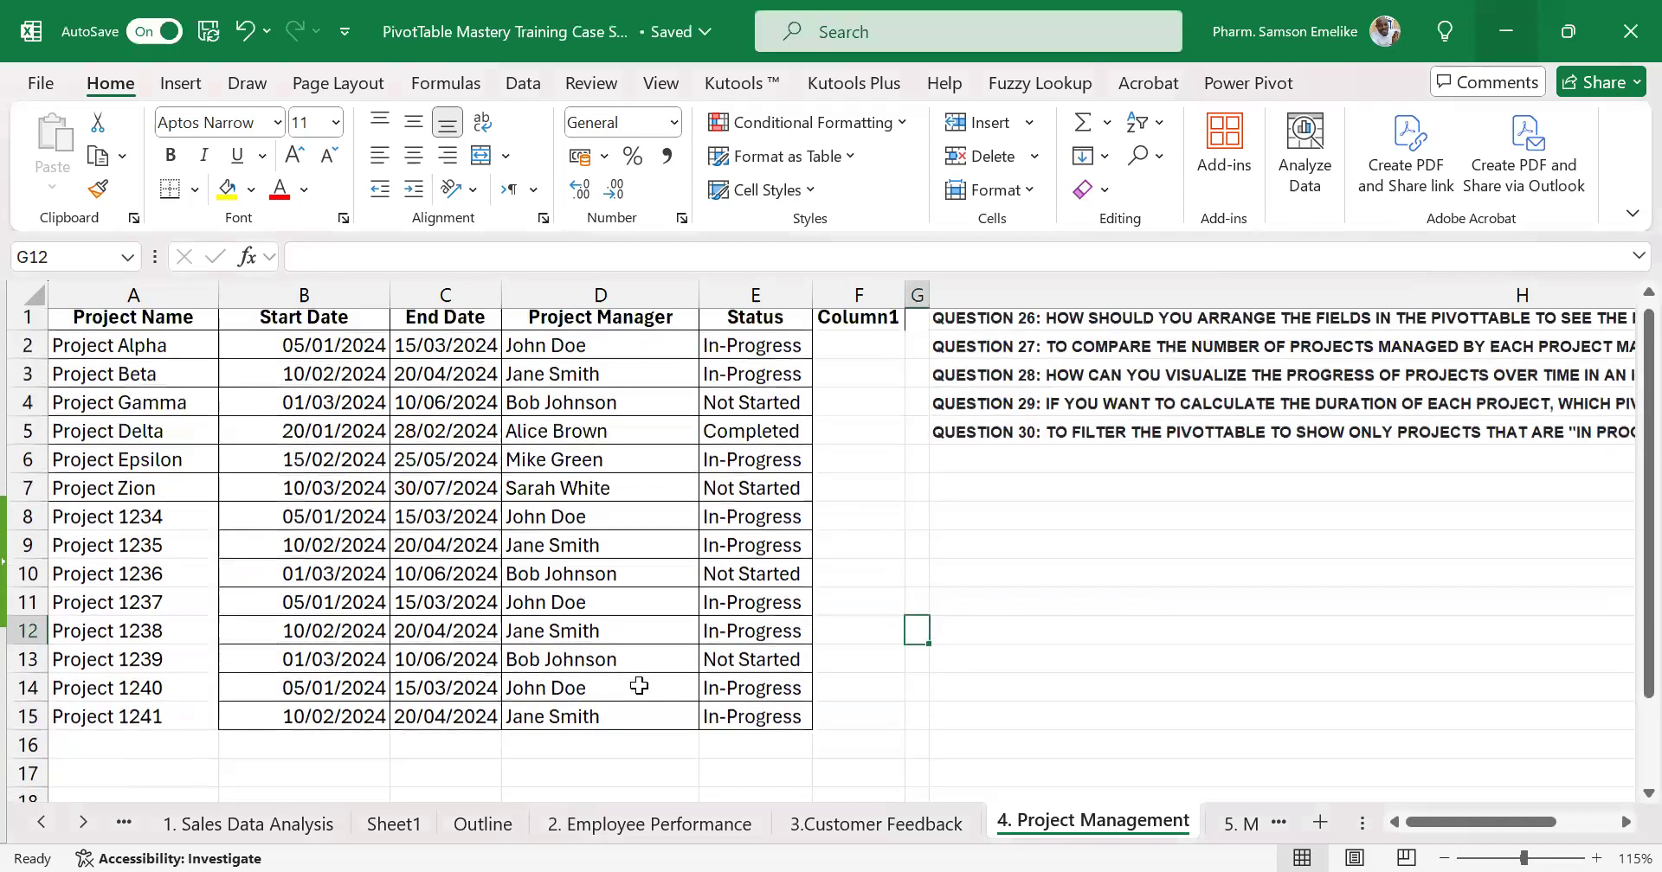
{"action": "scroll", "coordinate": [639, 685], "scroll_direction": "down", "scroll_amount": 1}
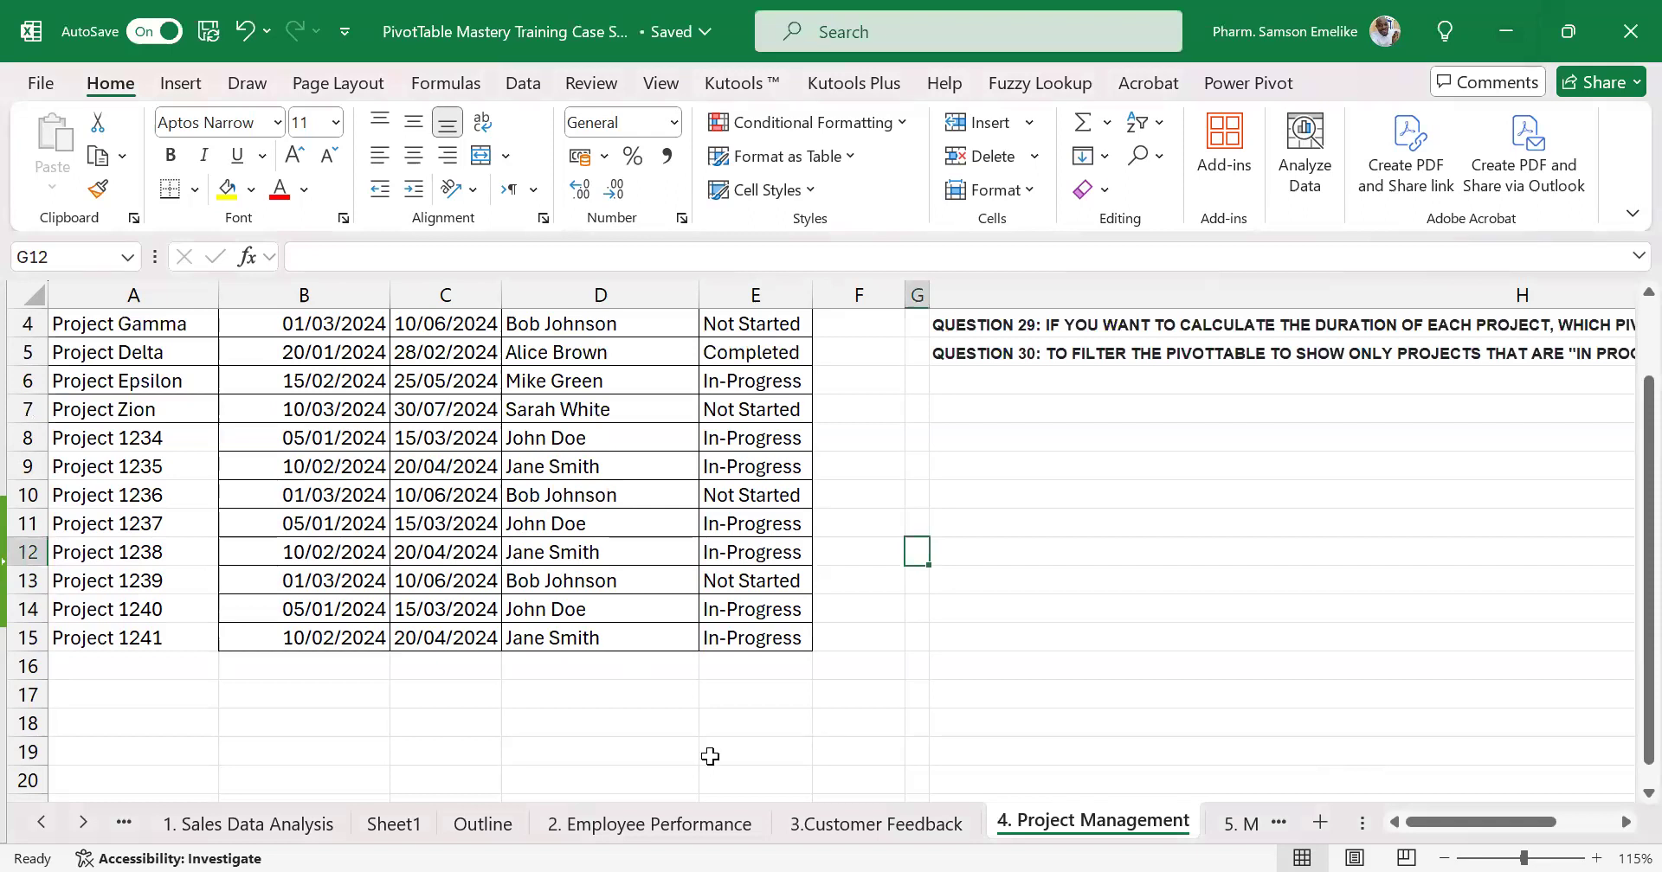
{"action": "scroll", "coordinate": [262, 578], "scroll_direction": "up", "scroll_amount": 1}
{"action": "scroll", "coordinate": [262, 577], "scroll_direction": "up", "scroll_amount": 1}
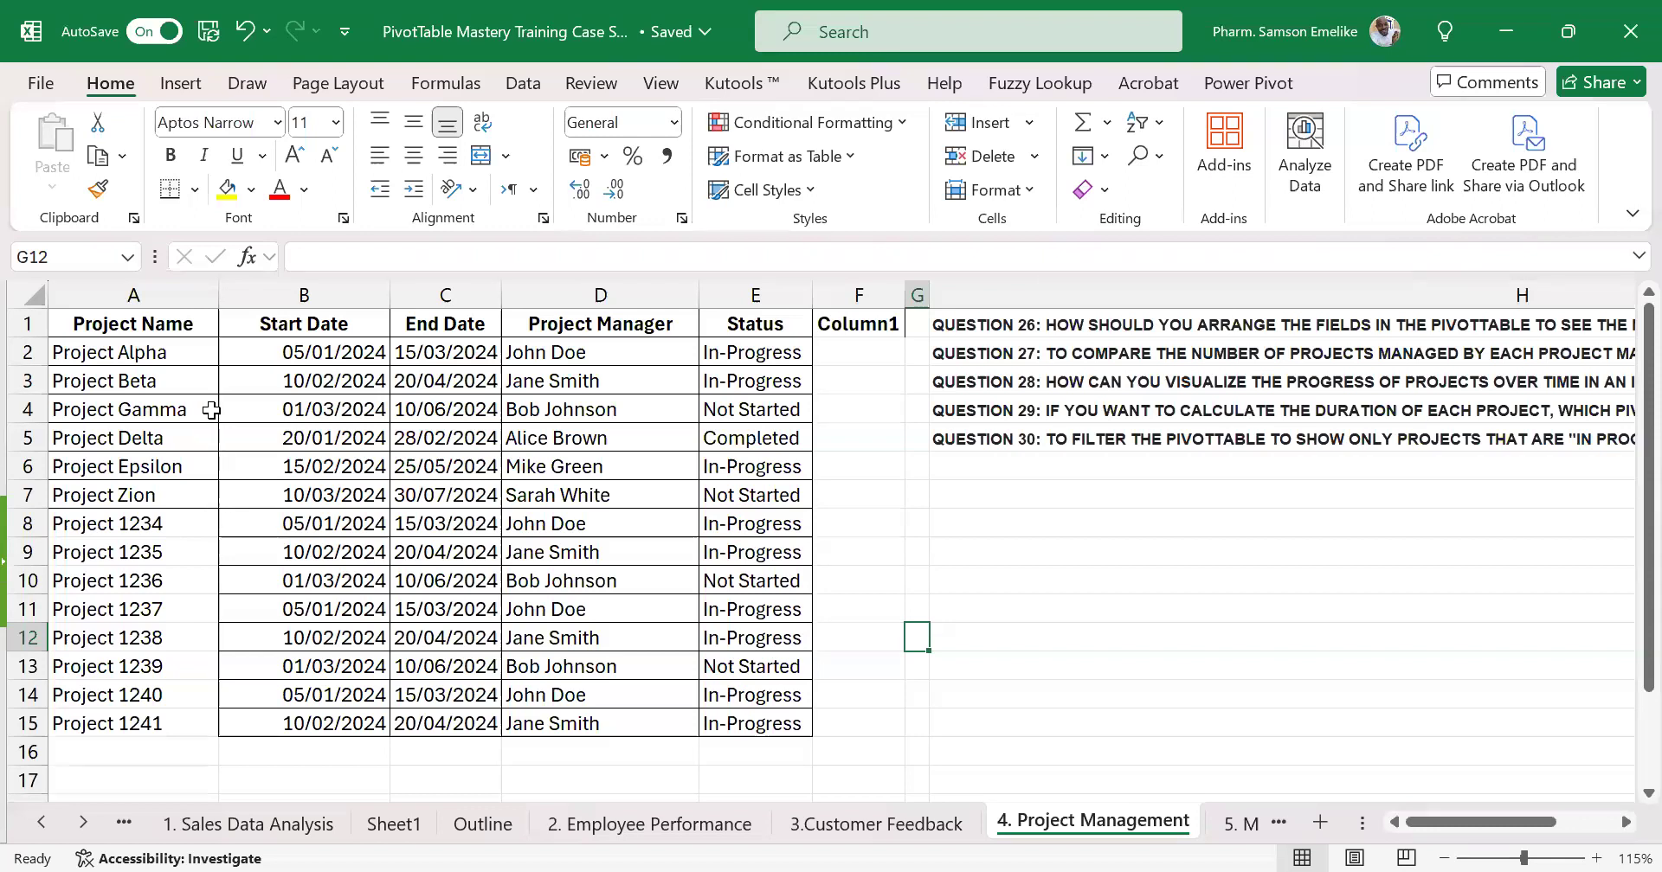
{"action": "left_click", "coordinate": [144, 357]}
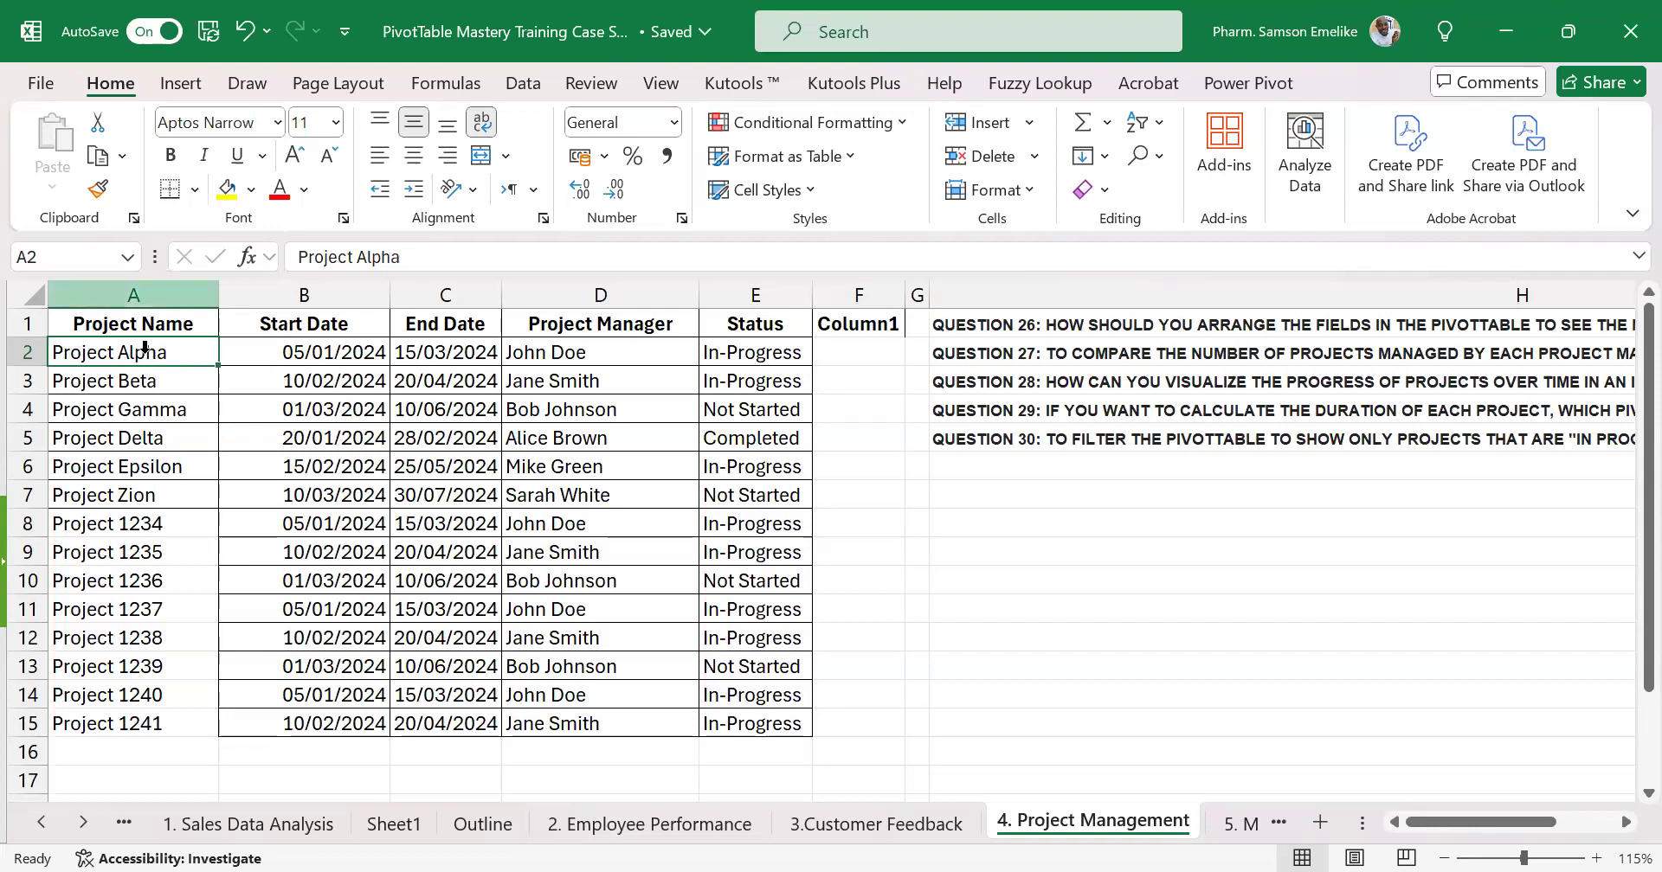
{"action": "key", "text": "ctrl+c"}
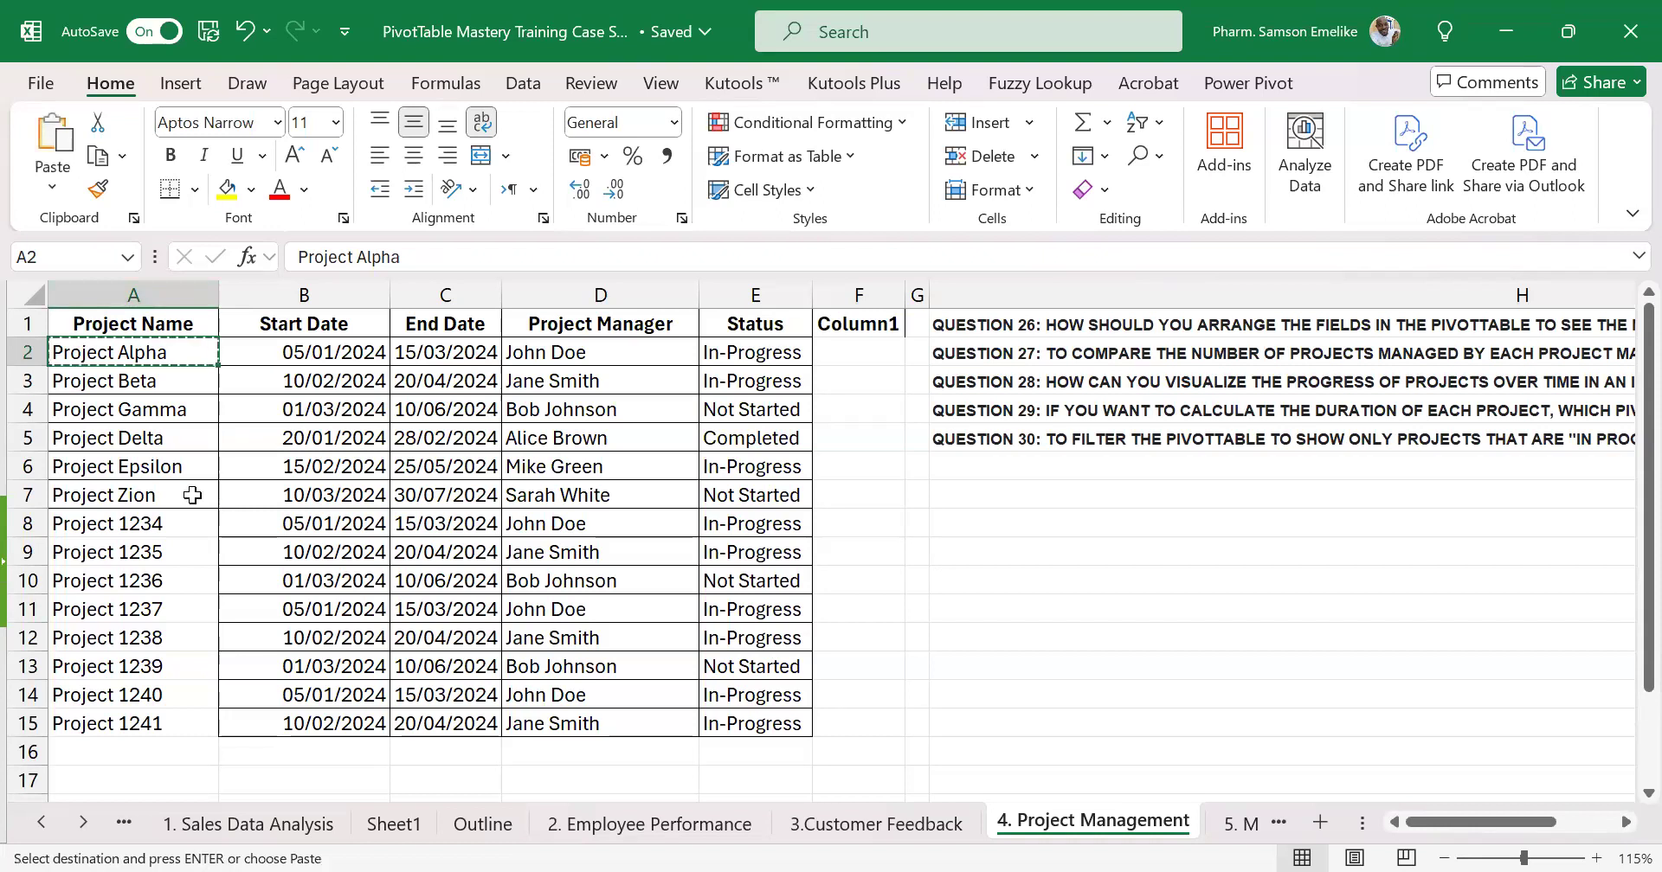
Paste the copied Project Alpha name over the project names in cells A8:A10
{"action": "left_click_drag", "start_coordinate": [155, 525], "coordinate": [164, 585]}
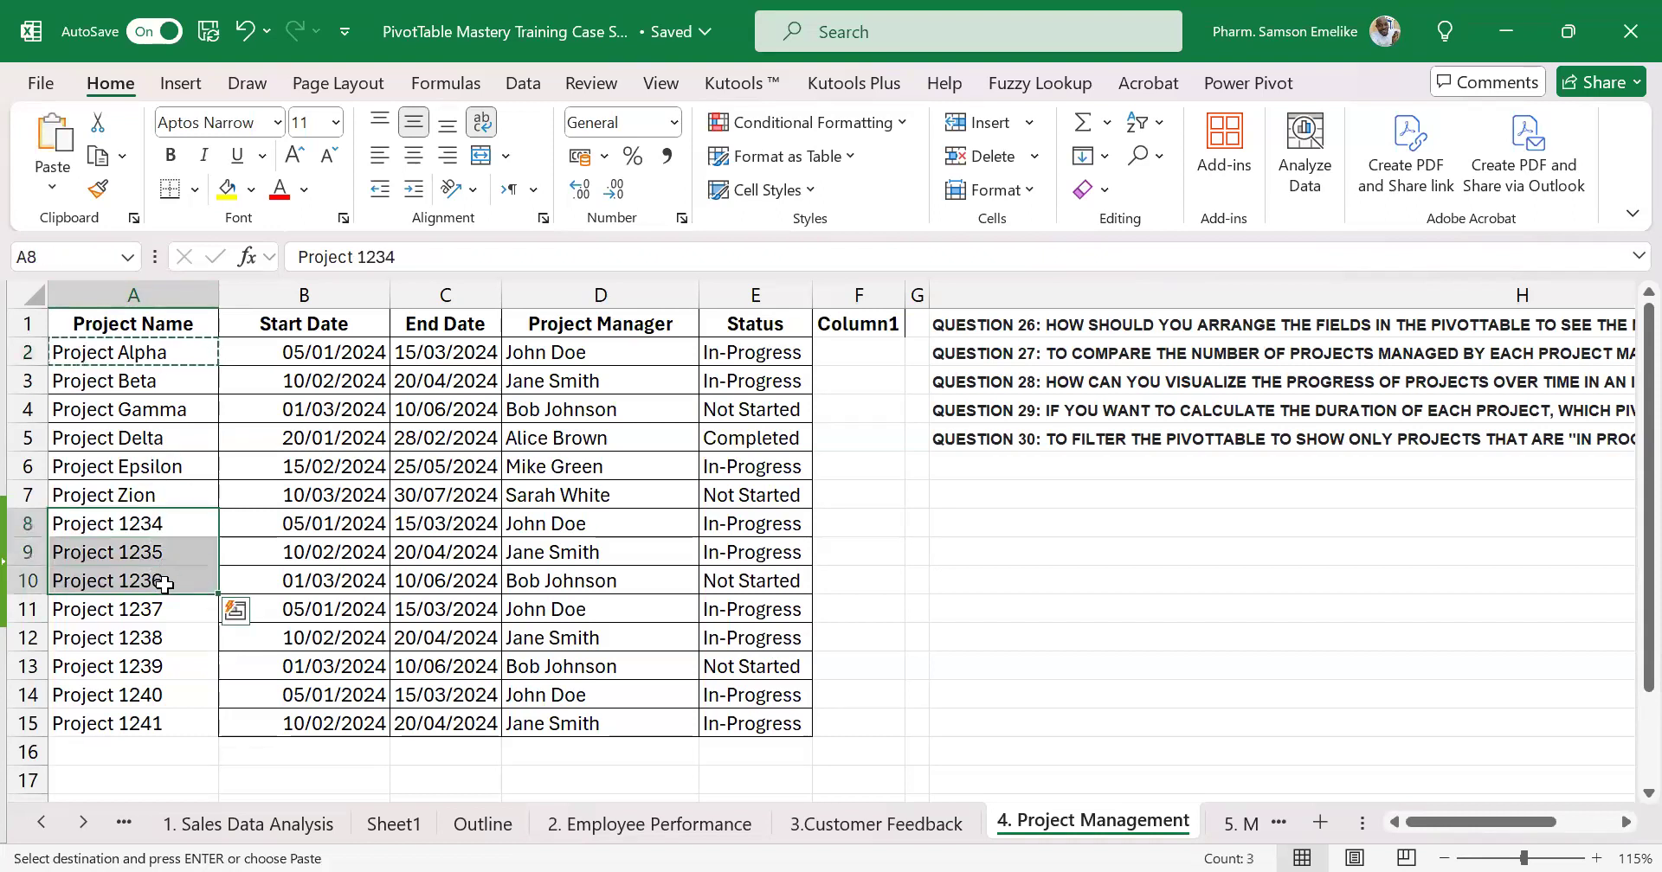
{"action": "key", "text": "Return"}
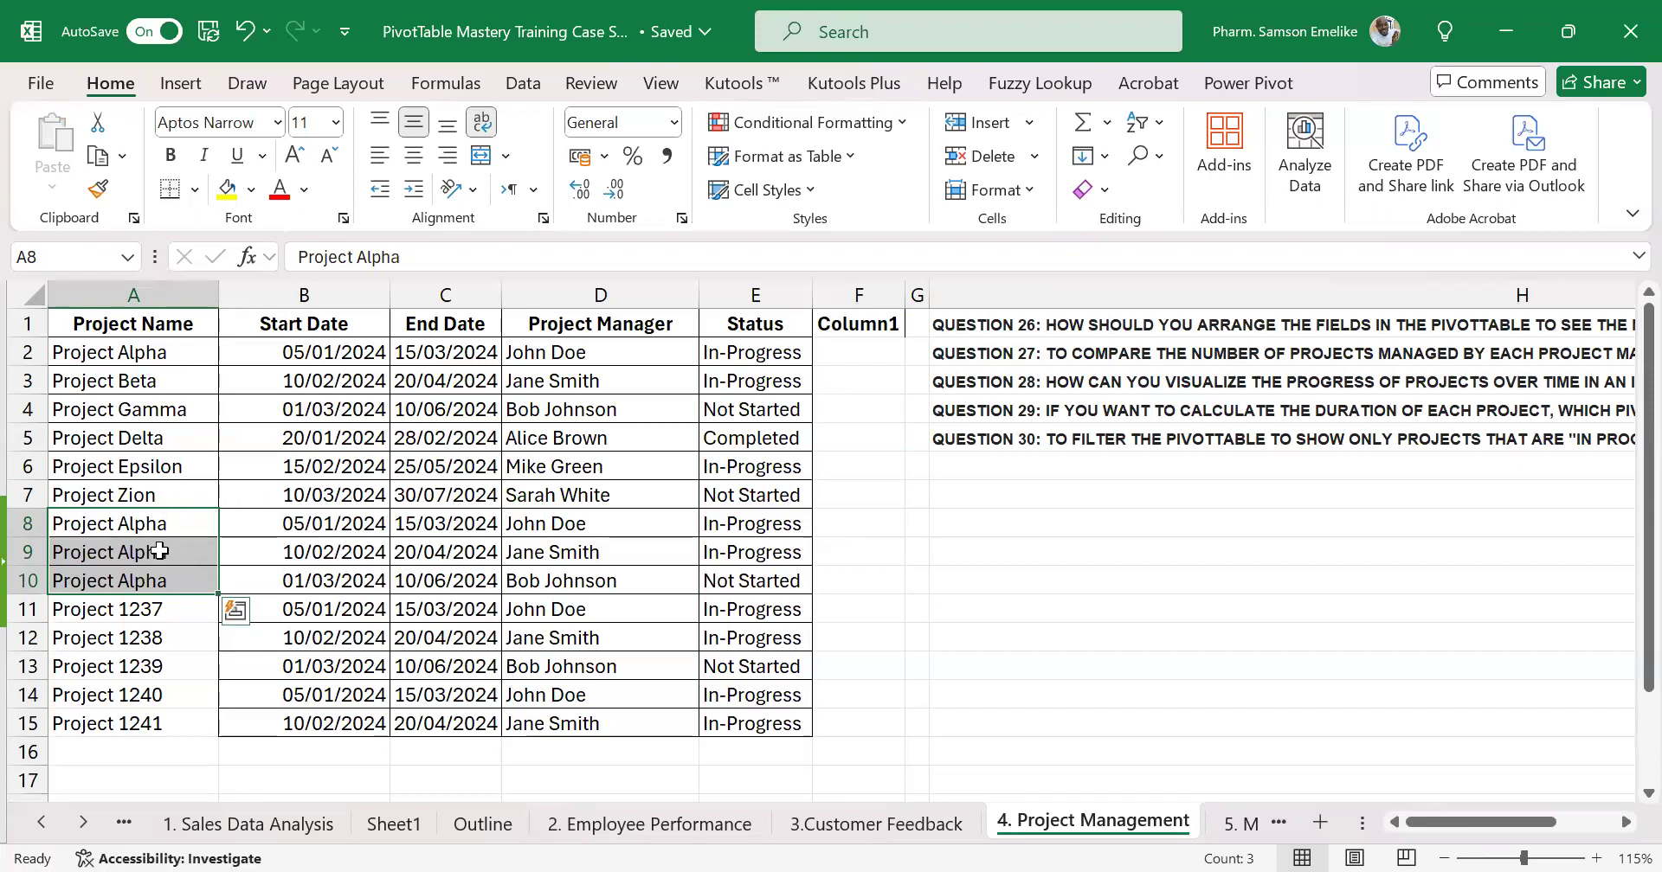
{"action": "left_click", "coordinate": [163, 355]}
{"action": "left_click", "coordinate": [170, 524]}
{"action": "left_click", "coordinate": [161, 554]}
{"action": "left_click", "coordinate": [163, 582]}
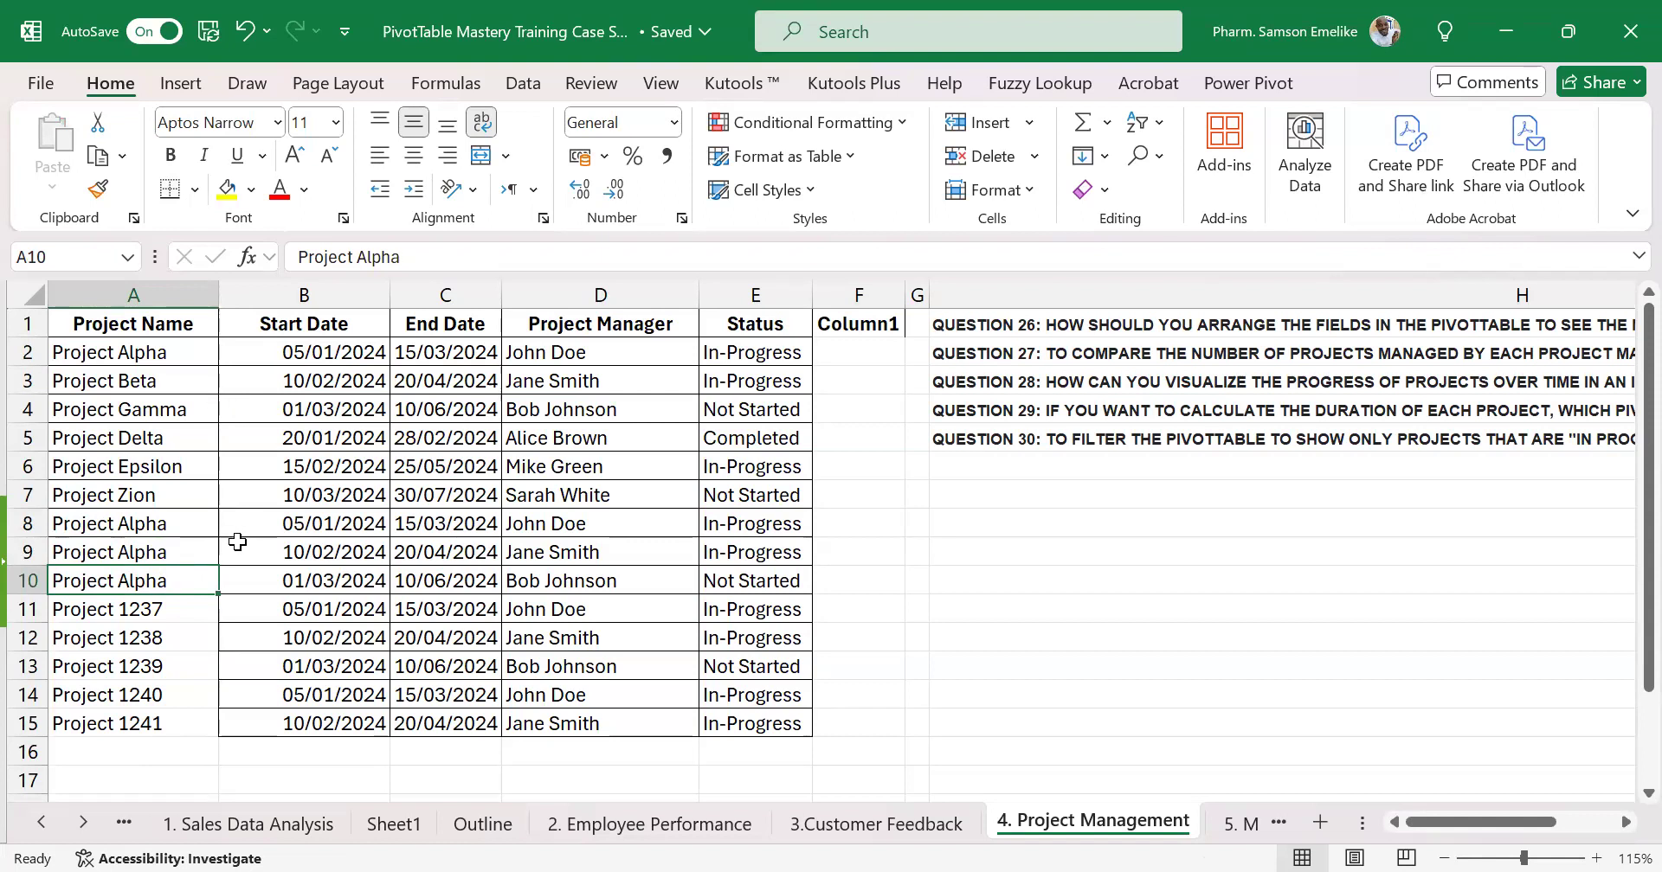
Examine the Status entries against the project names and read the PivotTable questions in column H
{"action": "left_click", "coordinate": [744, 290]}
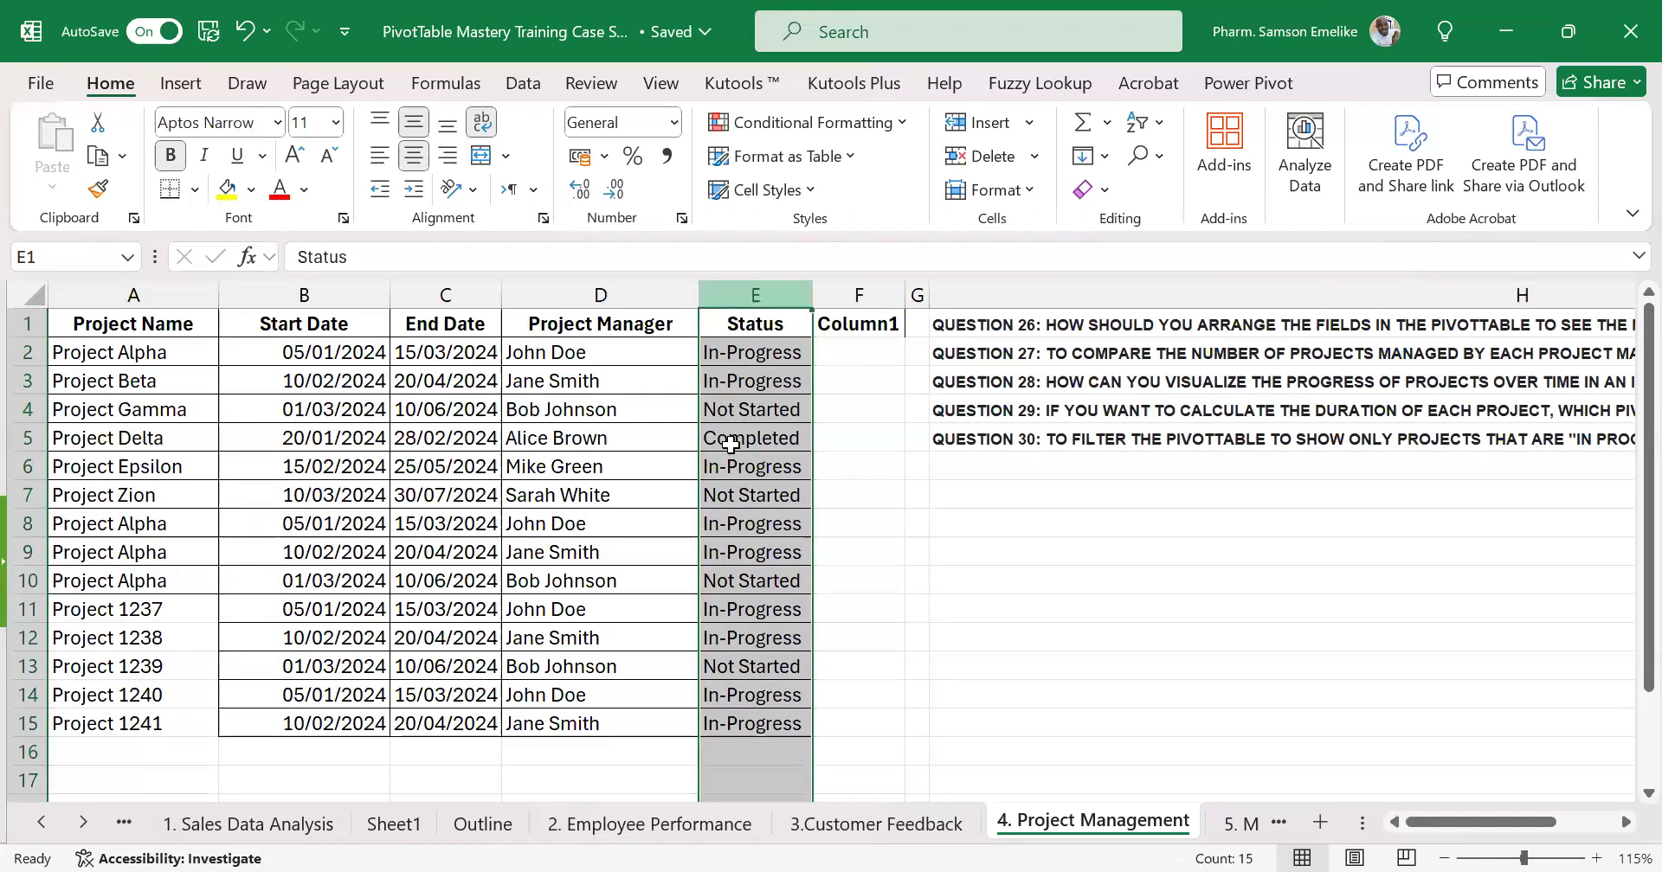
{"action": "left_click", "coordinate": [733, 349]}
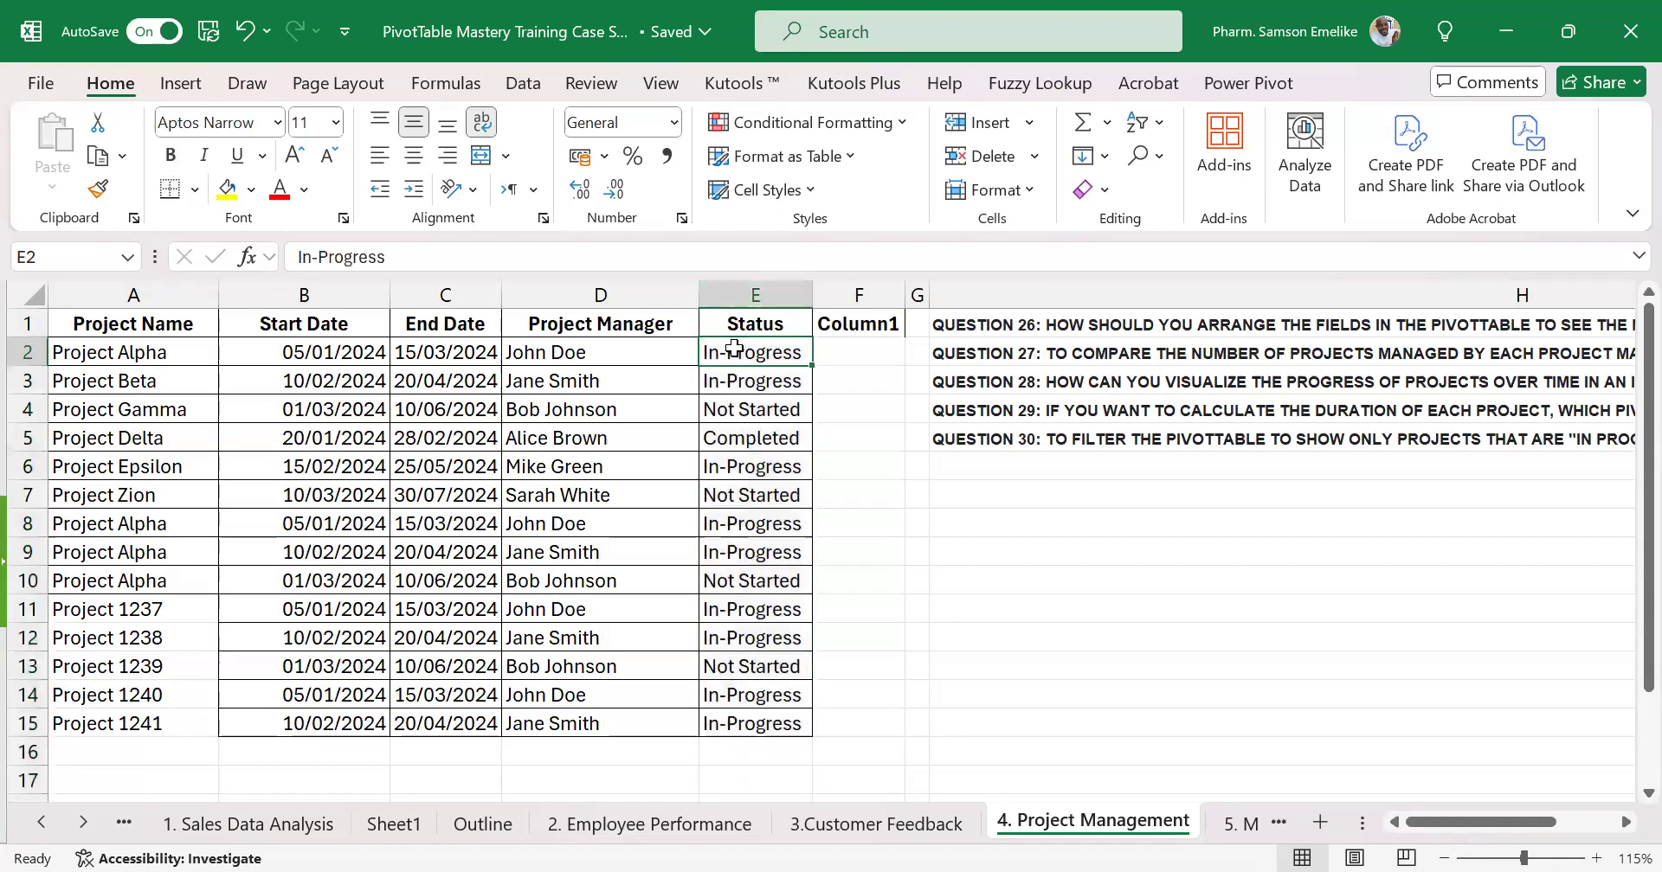
{"action": "left_click", "coordinate": [122, 355]}
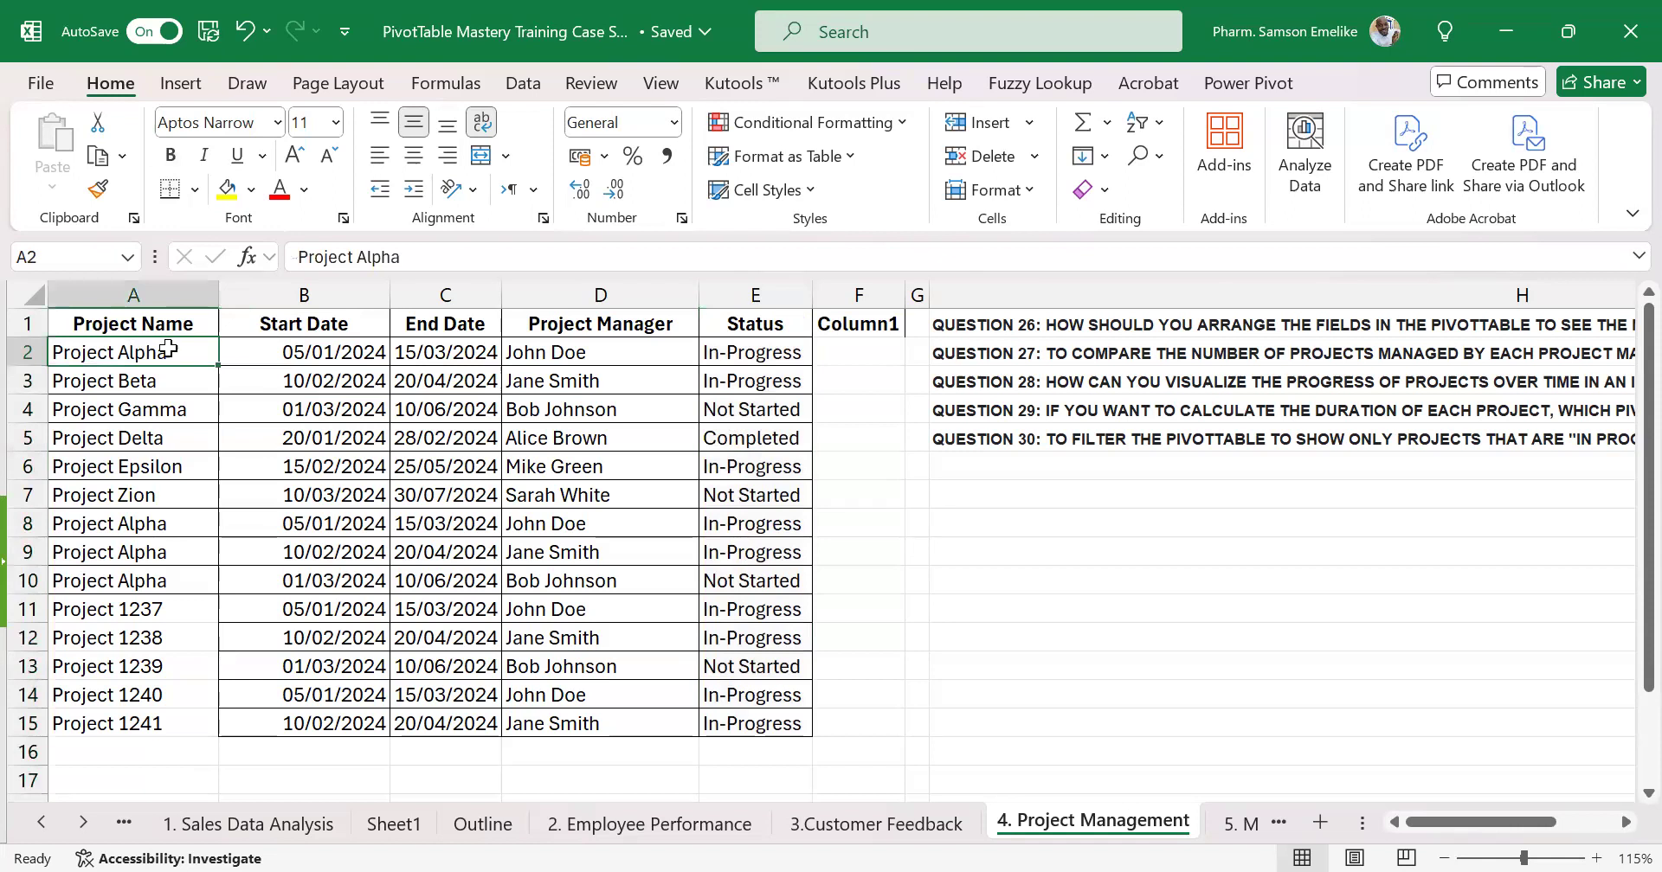
{"action": "left_click", "coordinate": [778, 352]}
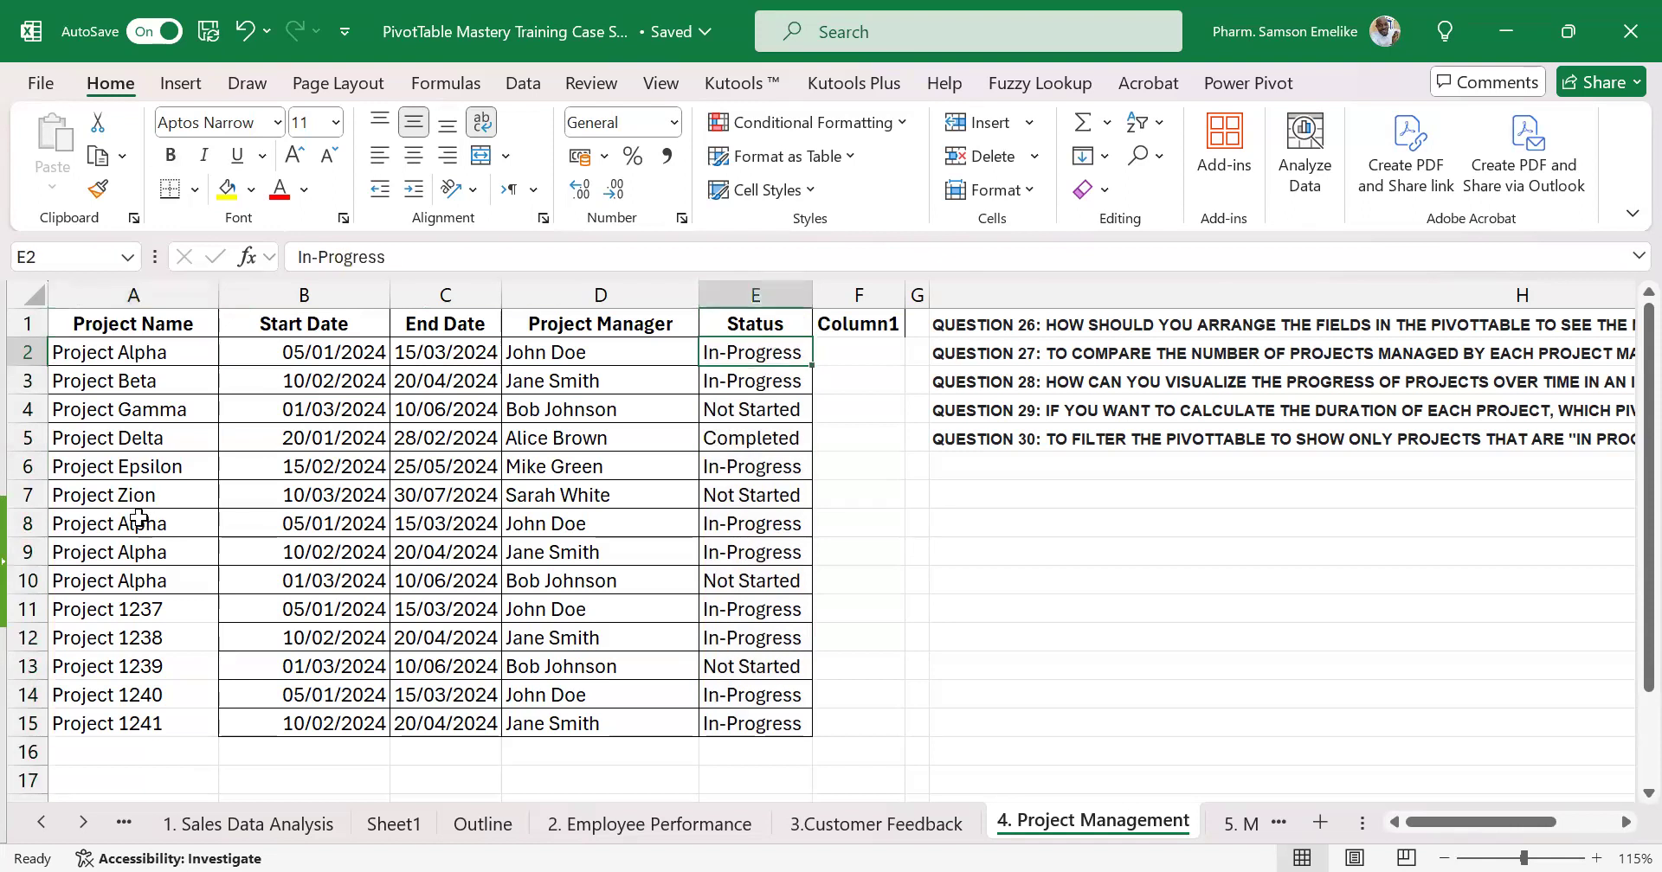
{"action": "left_click", "coordinate": [86, 469]}
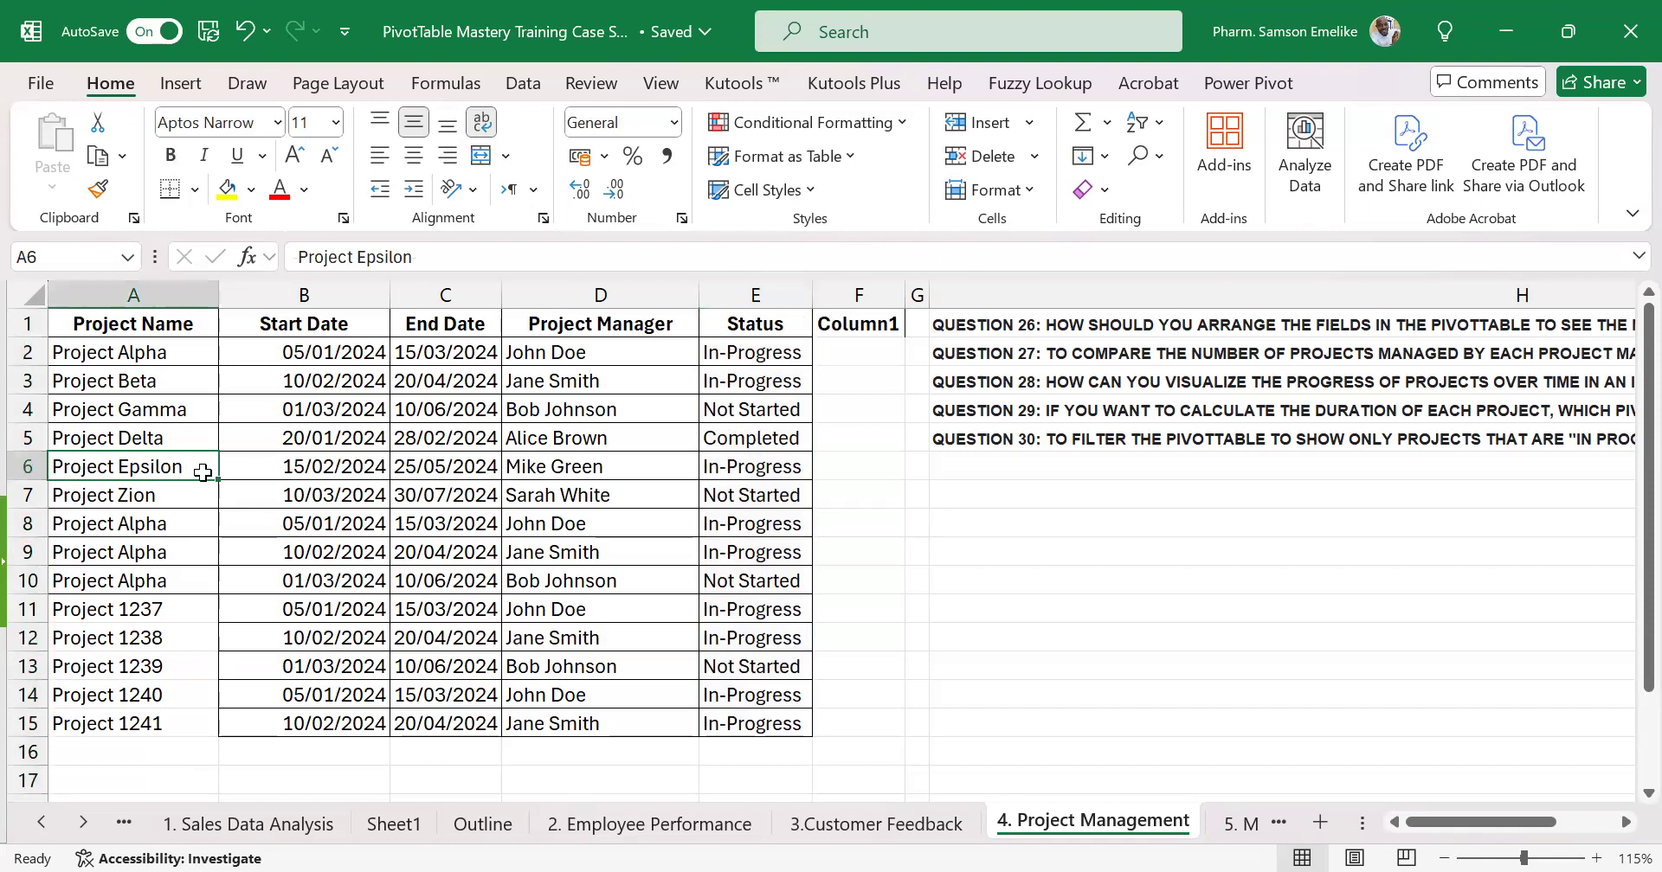
{"action": "left_click", "coordinate": [768, 465]}
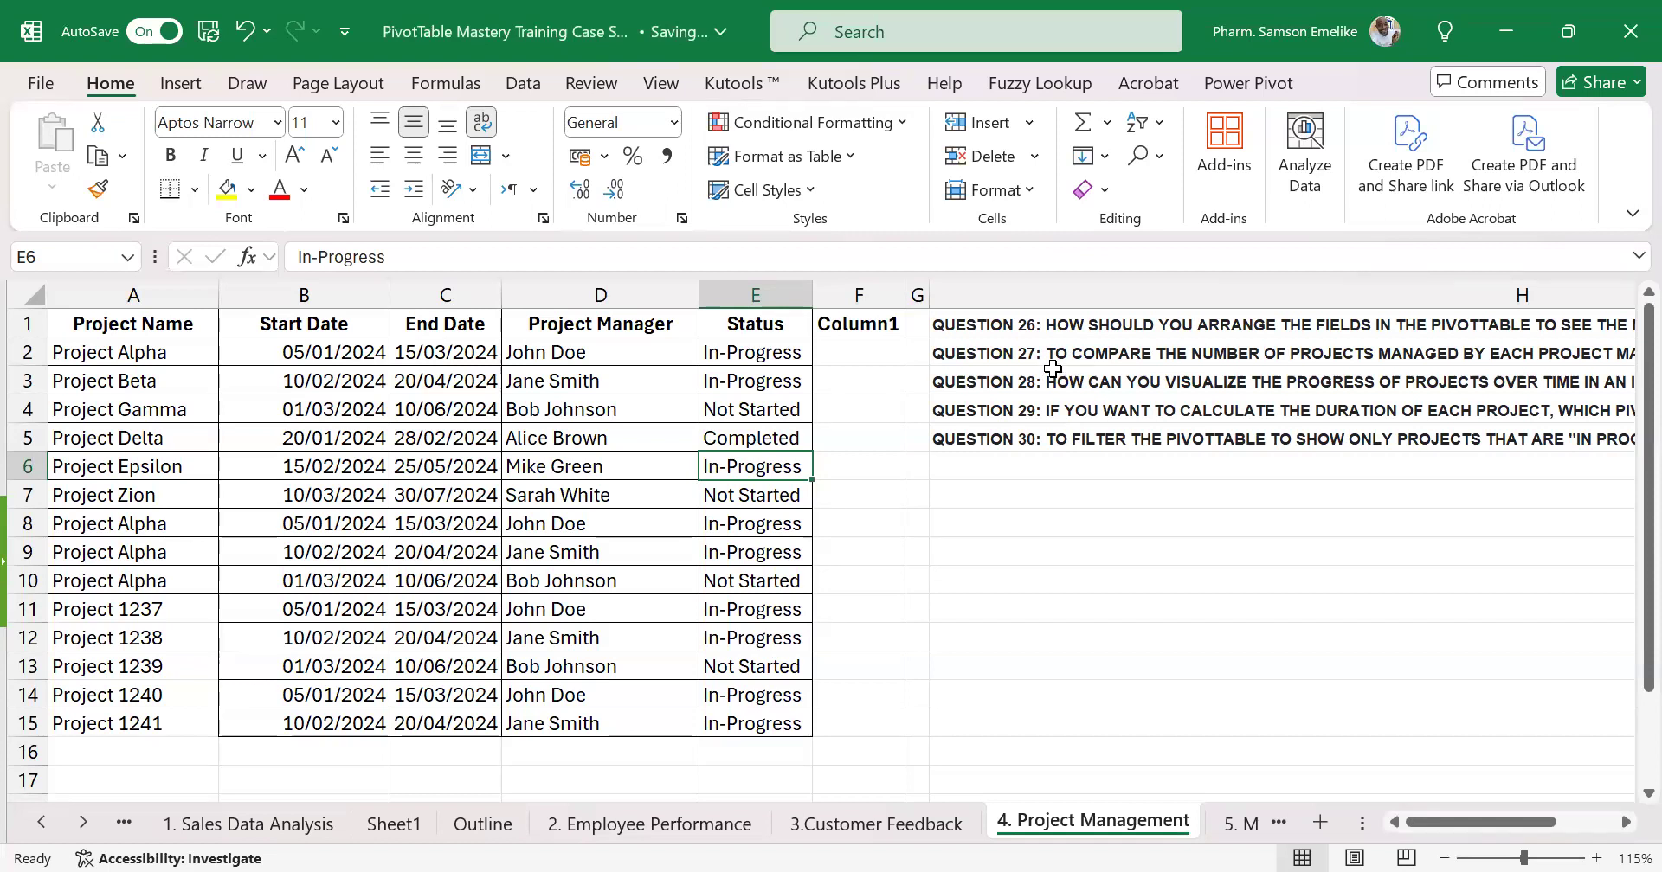
{"action": "left_click", "coordinate": [1623, 822]}
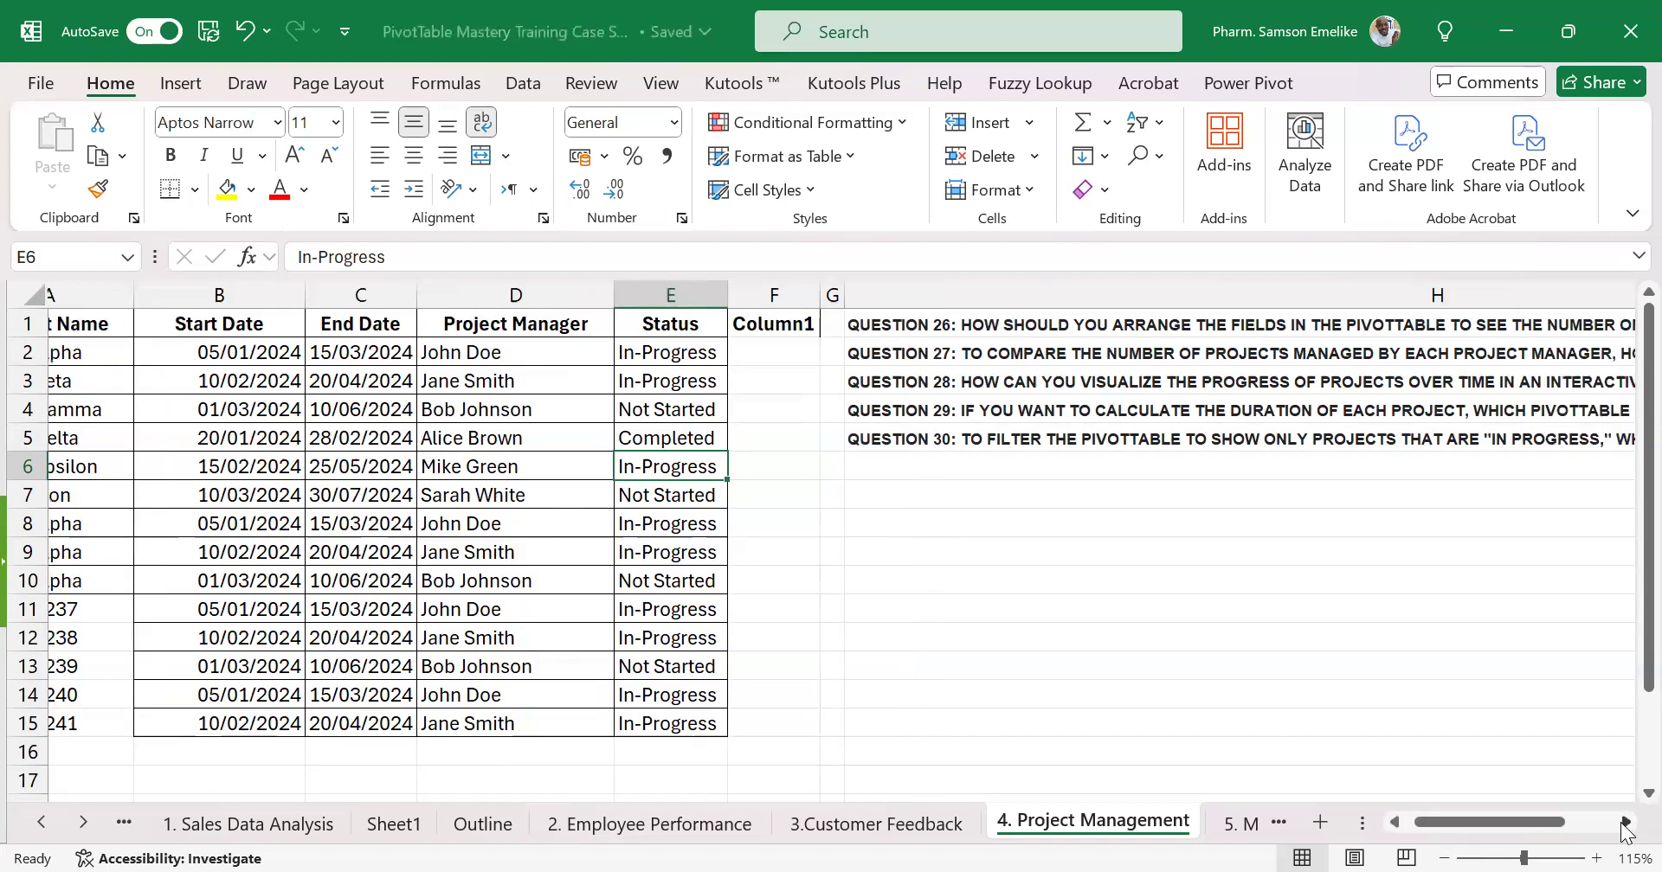
{"action": "left_click", "coordinate": [1624, 823]}
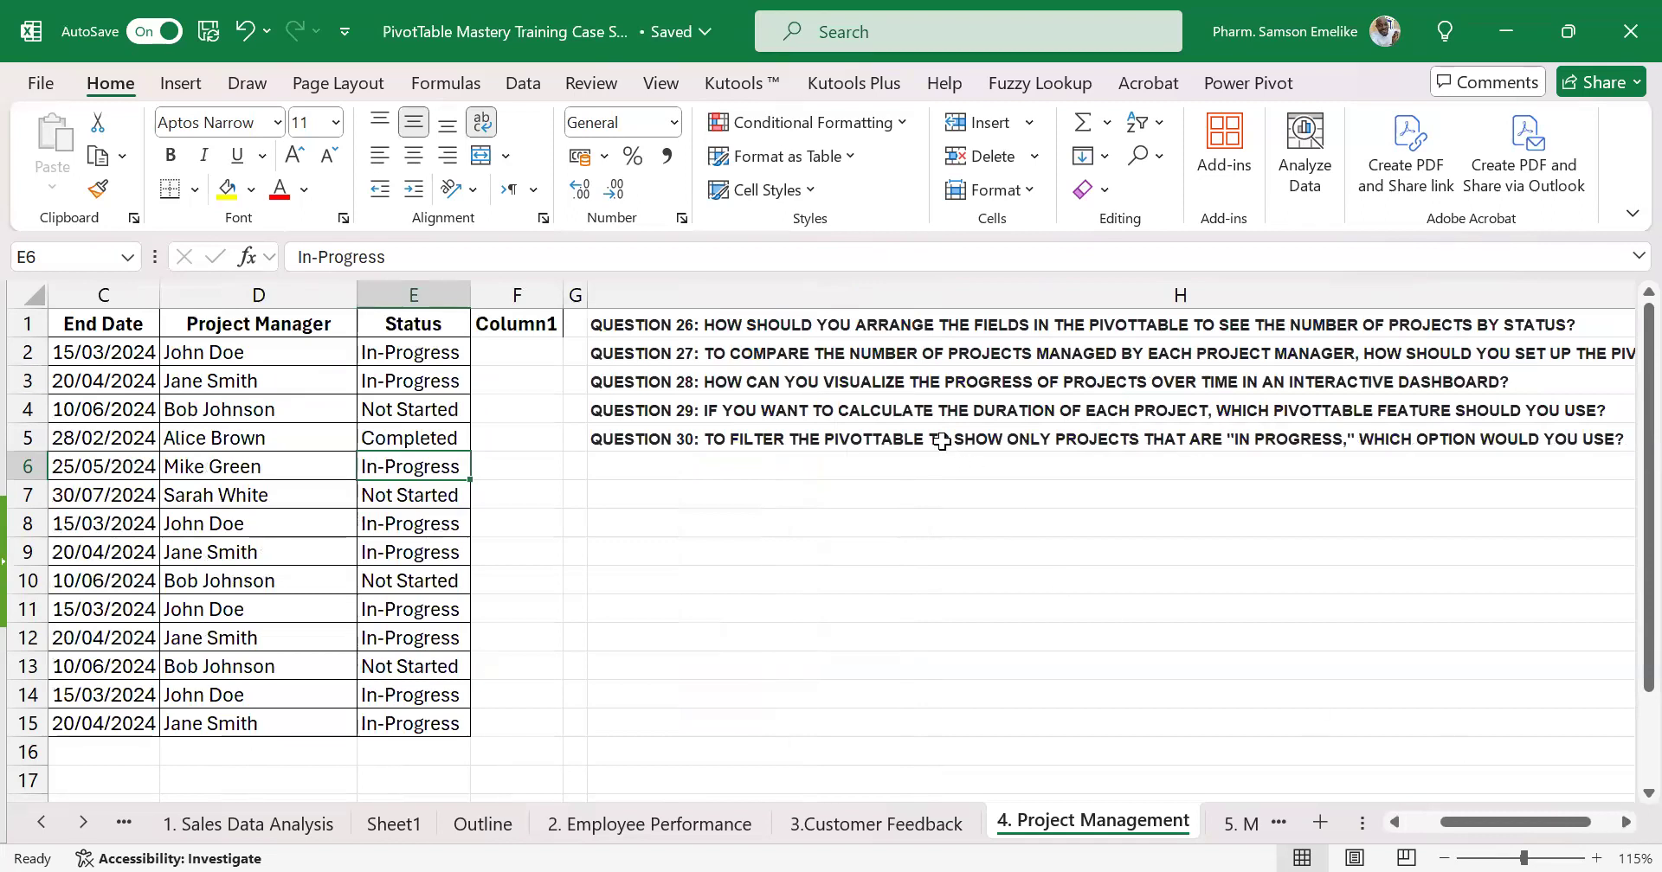
{"action": "left_click", "coordinate": [714, 385]}
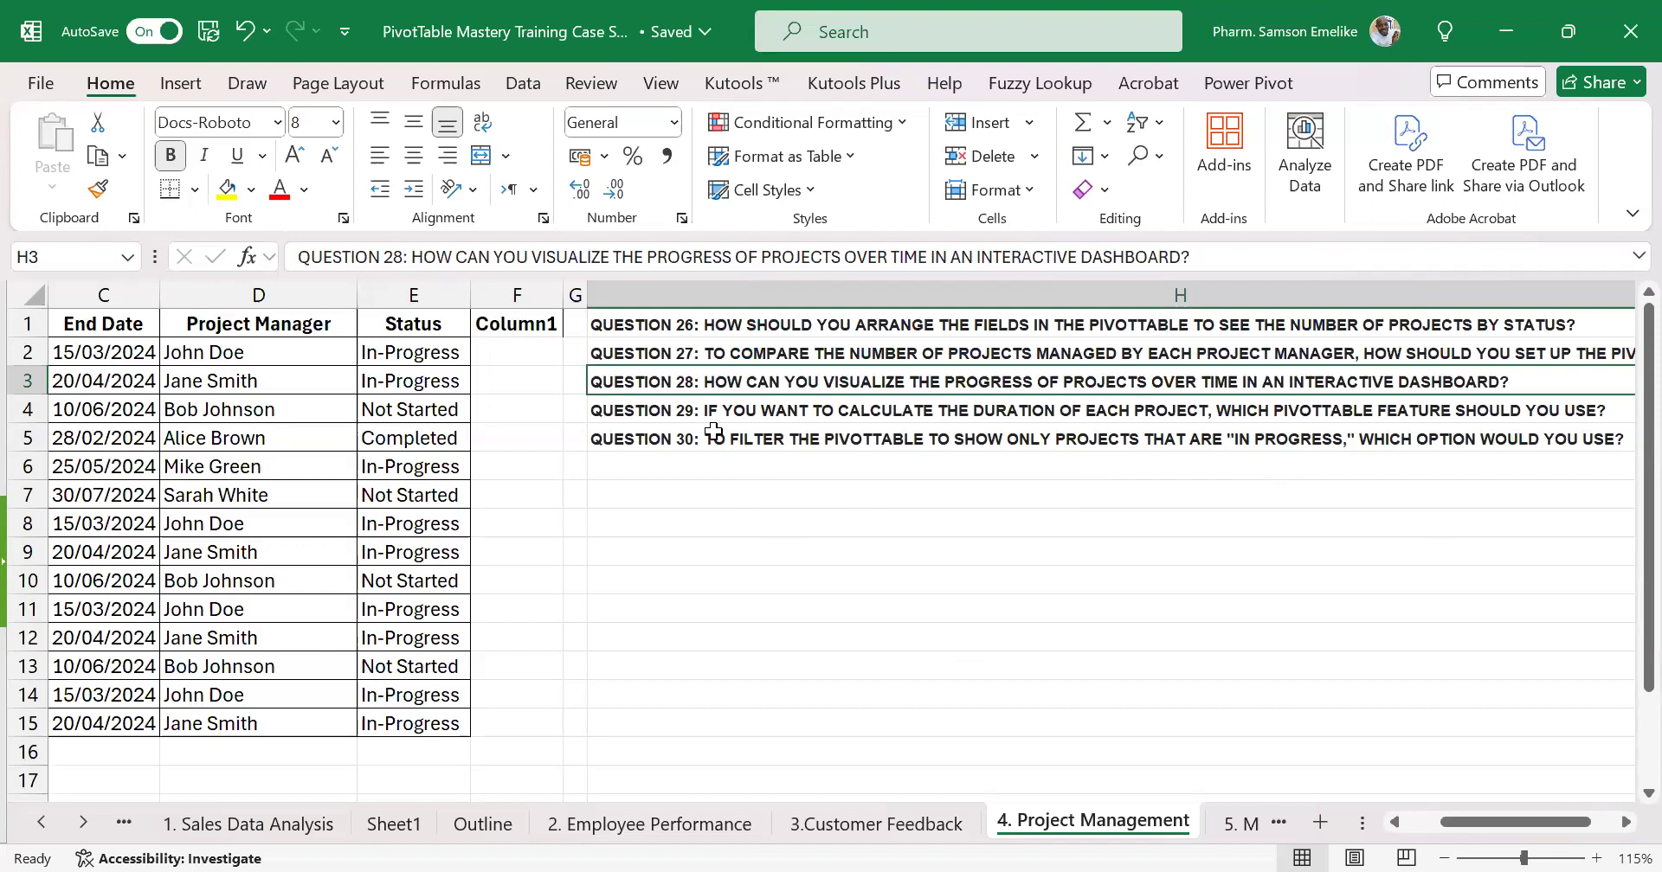
{"action": "left_click", "coordinate": [814, 412]}
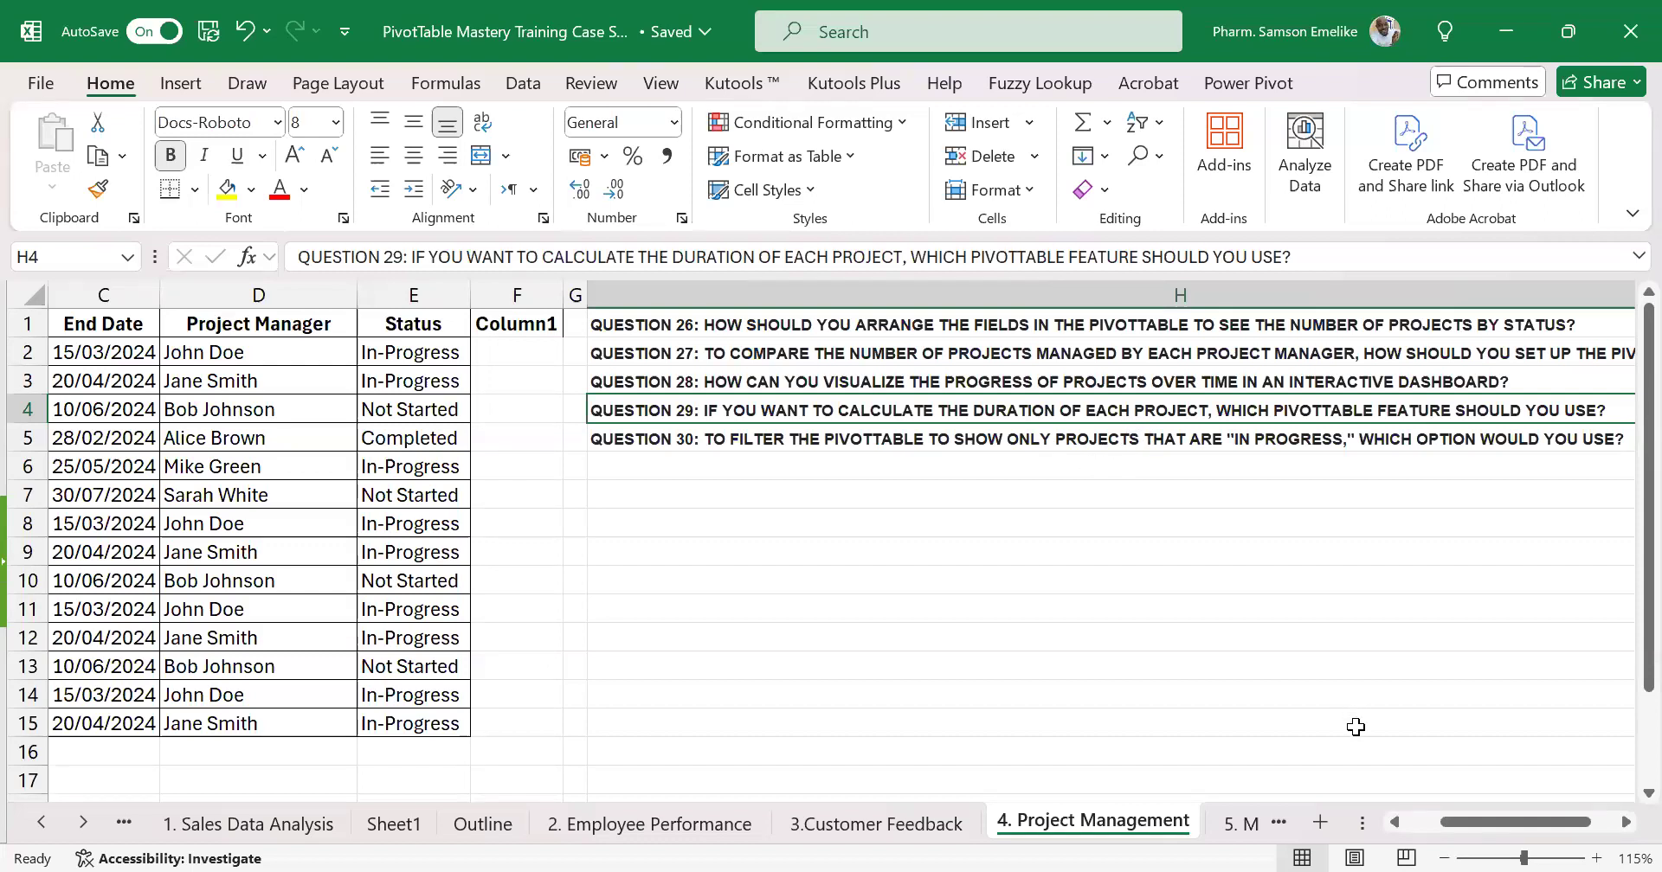
Fill the whole project table, A1:E15, with a light pink theme colour
{"action": "scroll", "coordinate": [324, 452], "scroll_direction": "left", "scroll_amount": 3}
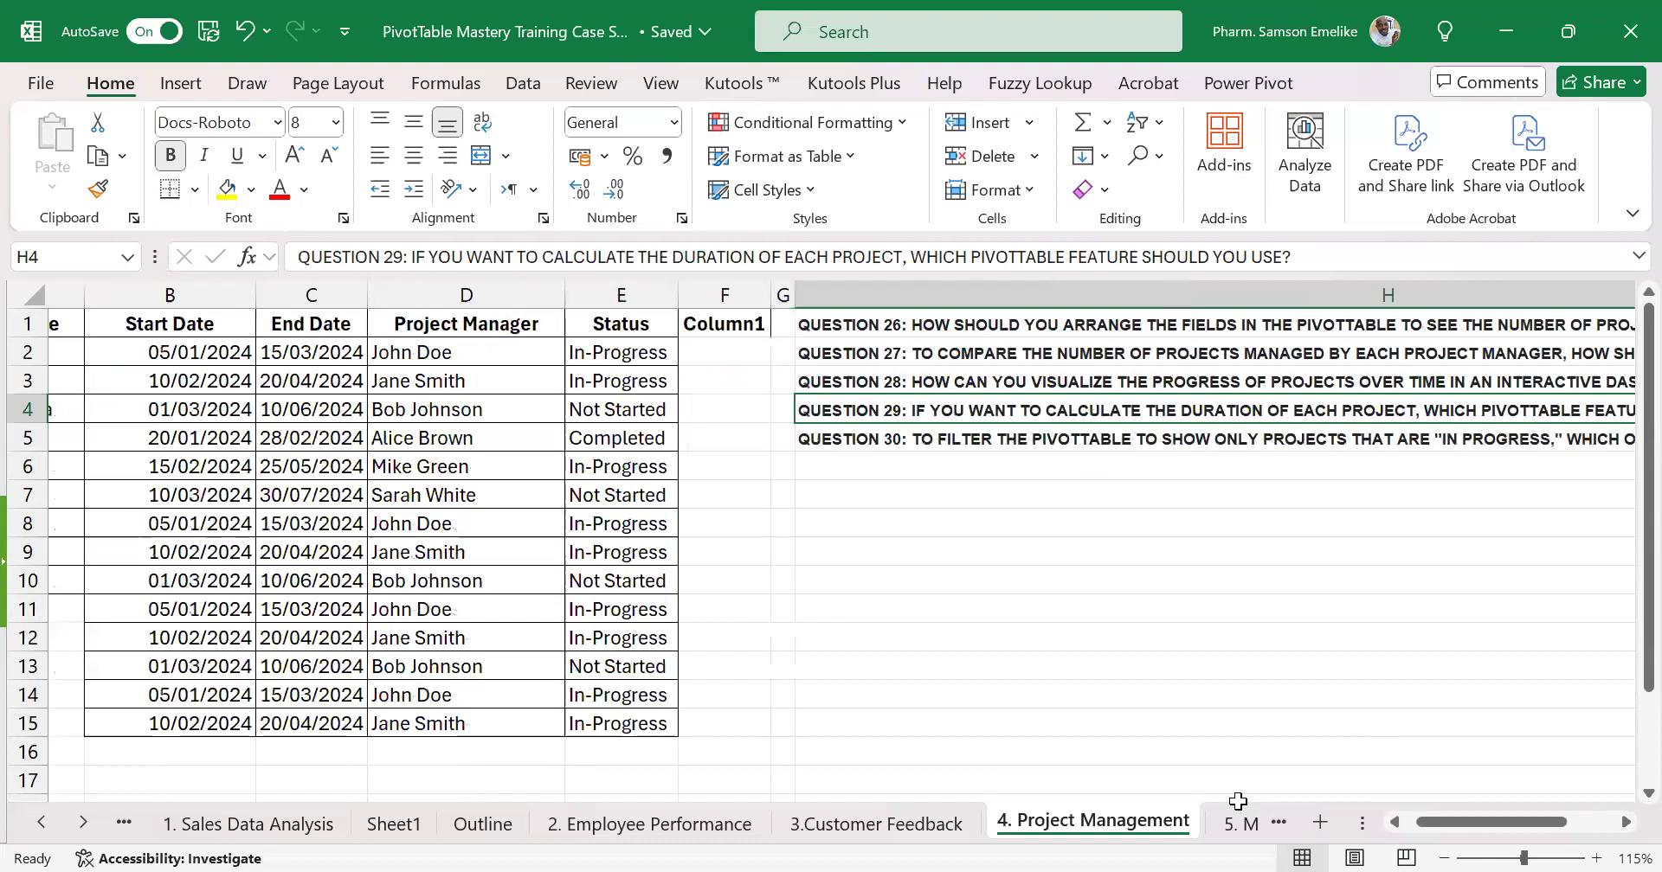
{"action": "left_click_drag", "start_coordinate": [112, 325], "coordinate": [784, 722]}
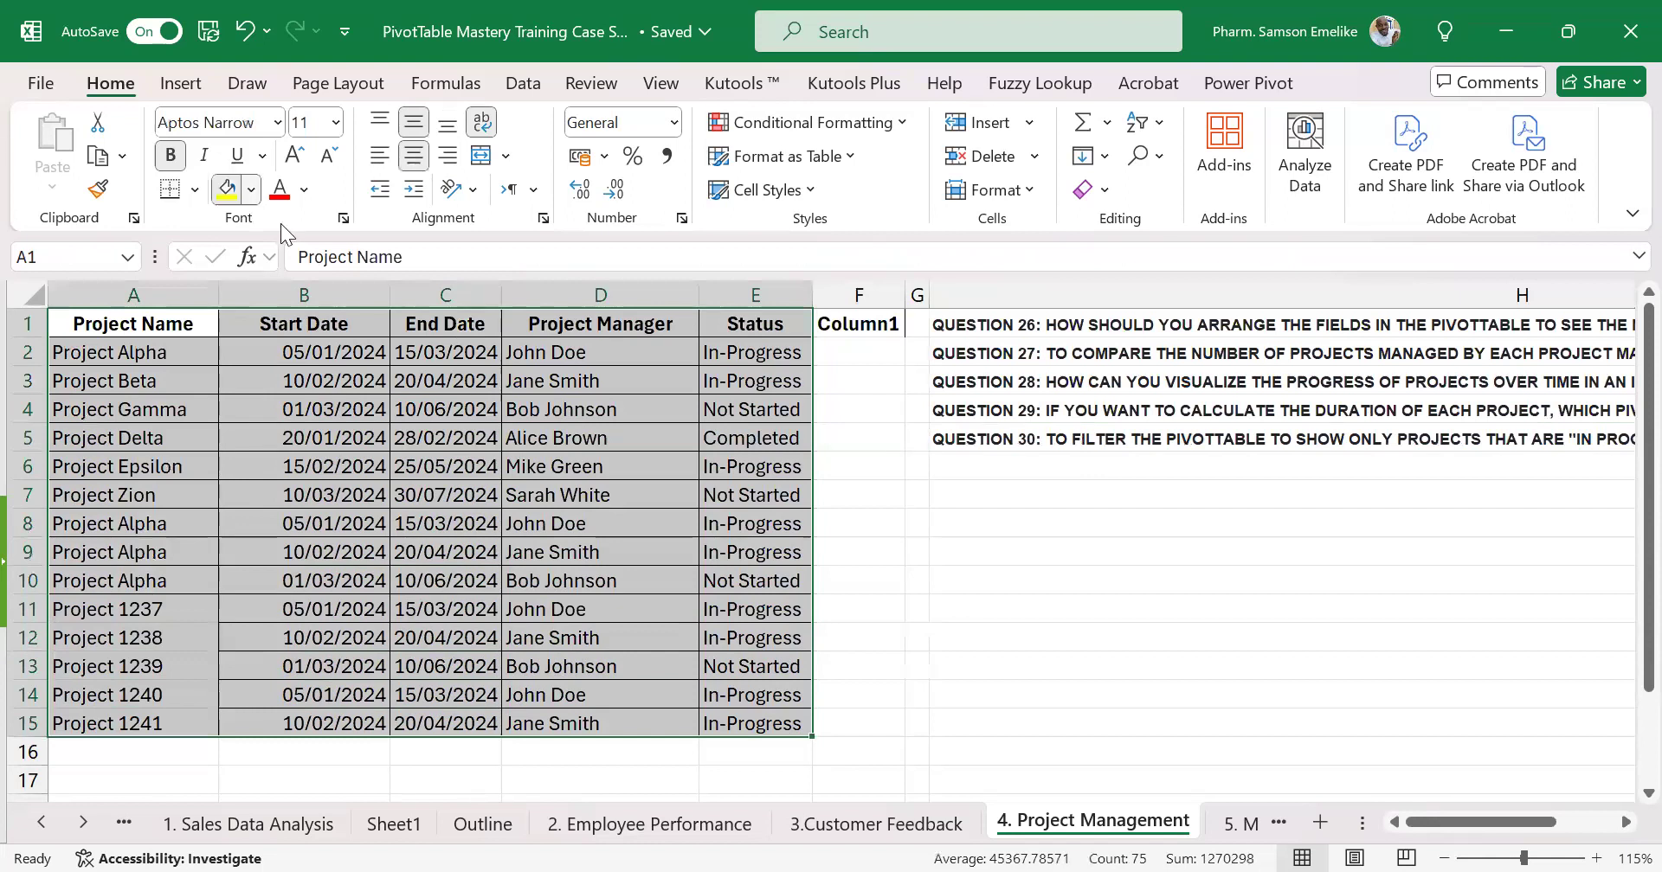
{"action": "left_click", "coordinate": [250, 188]}
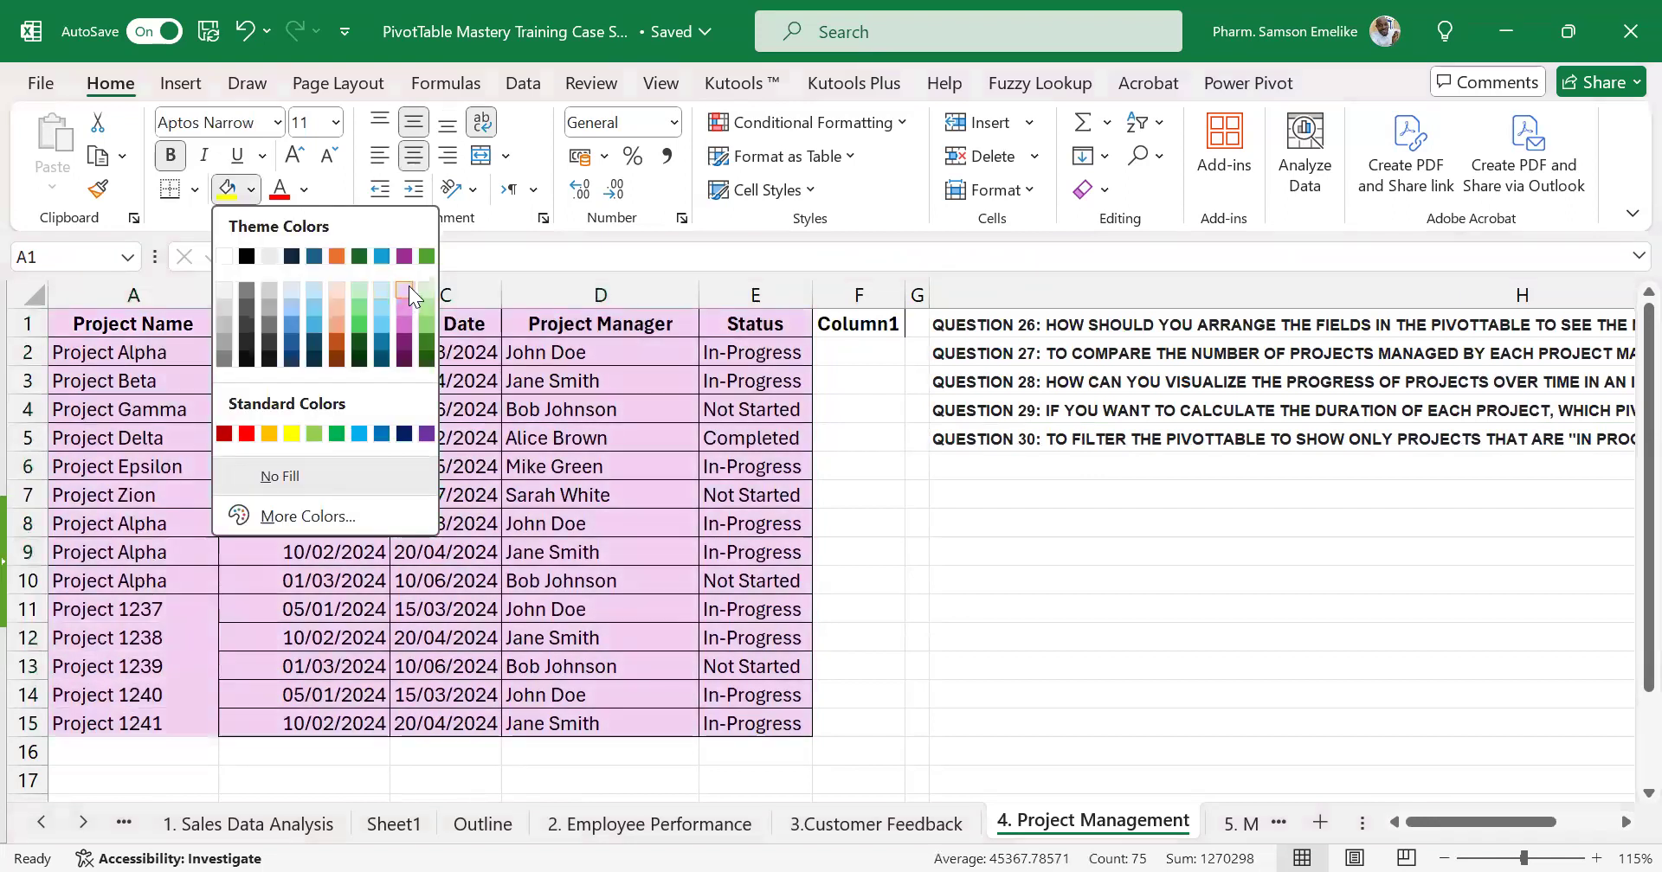
{"action": "left_click", "coordinate": [409, 286]}
{"action": "left_click", "coordinate": [573, 481]}
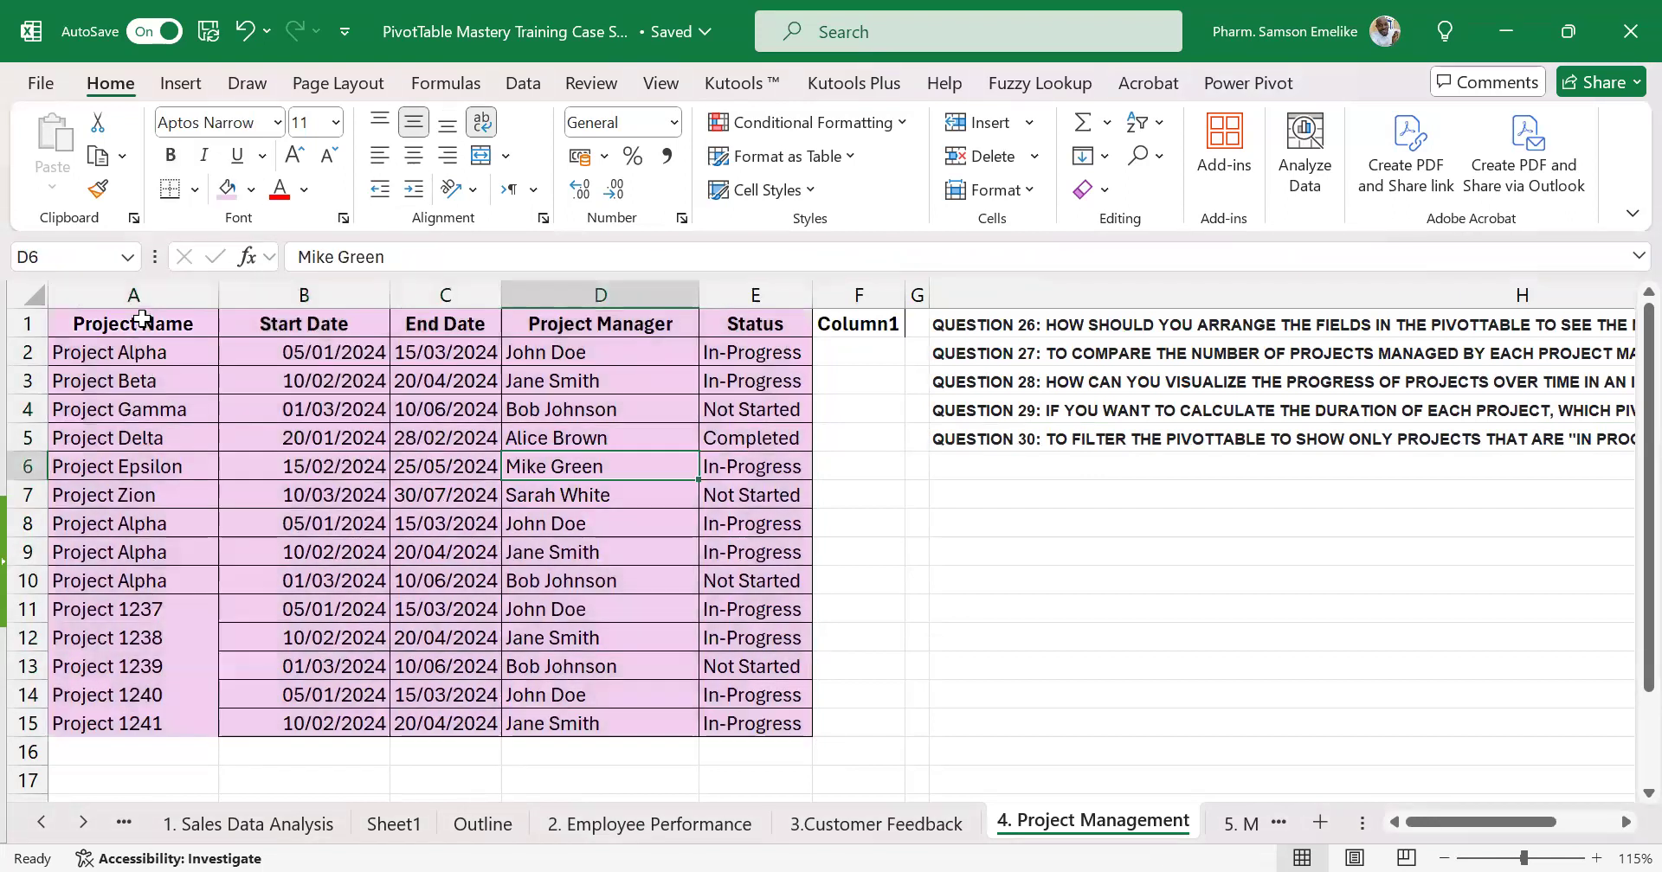
Fill the Start Date column, B1:B15, with a light green theme colour
{"action": "left_click", "coordinate": [142, 318]}
{"action": "left_click_drag", "start_coordinate": [316, 329], "coordinate": [341, 715]}
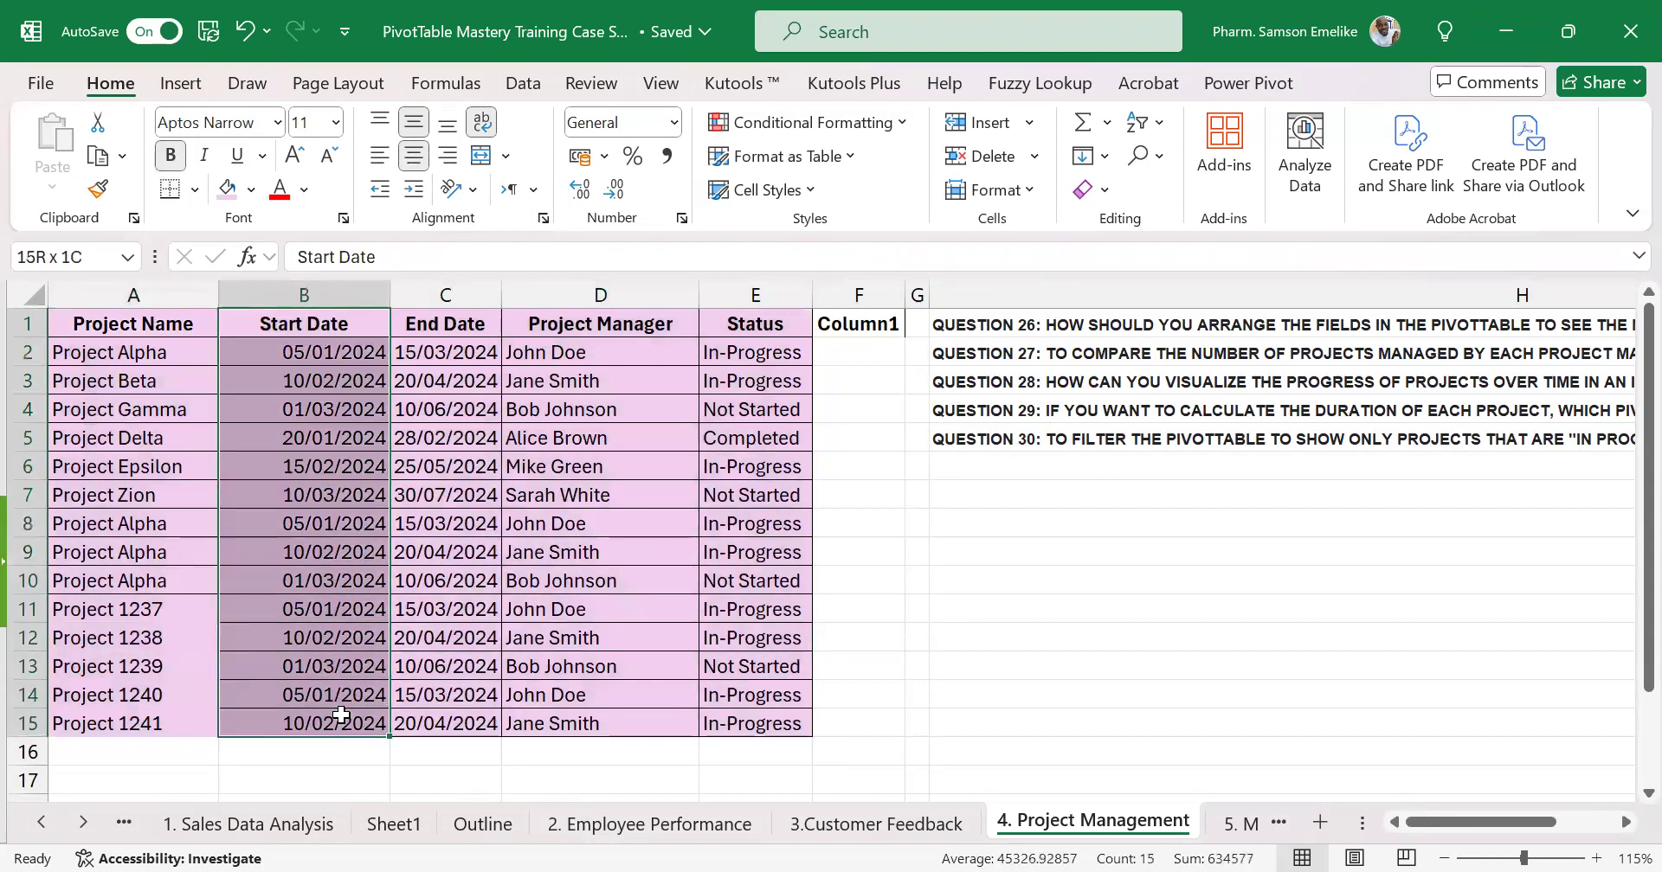
{"action": "left_click", "coordinate": [251, 189]}
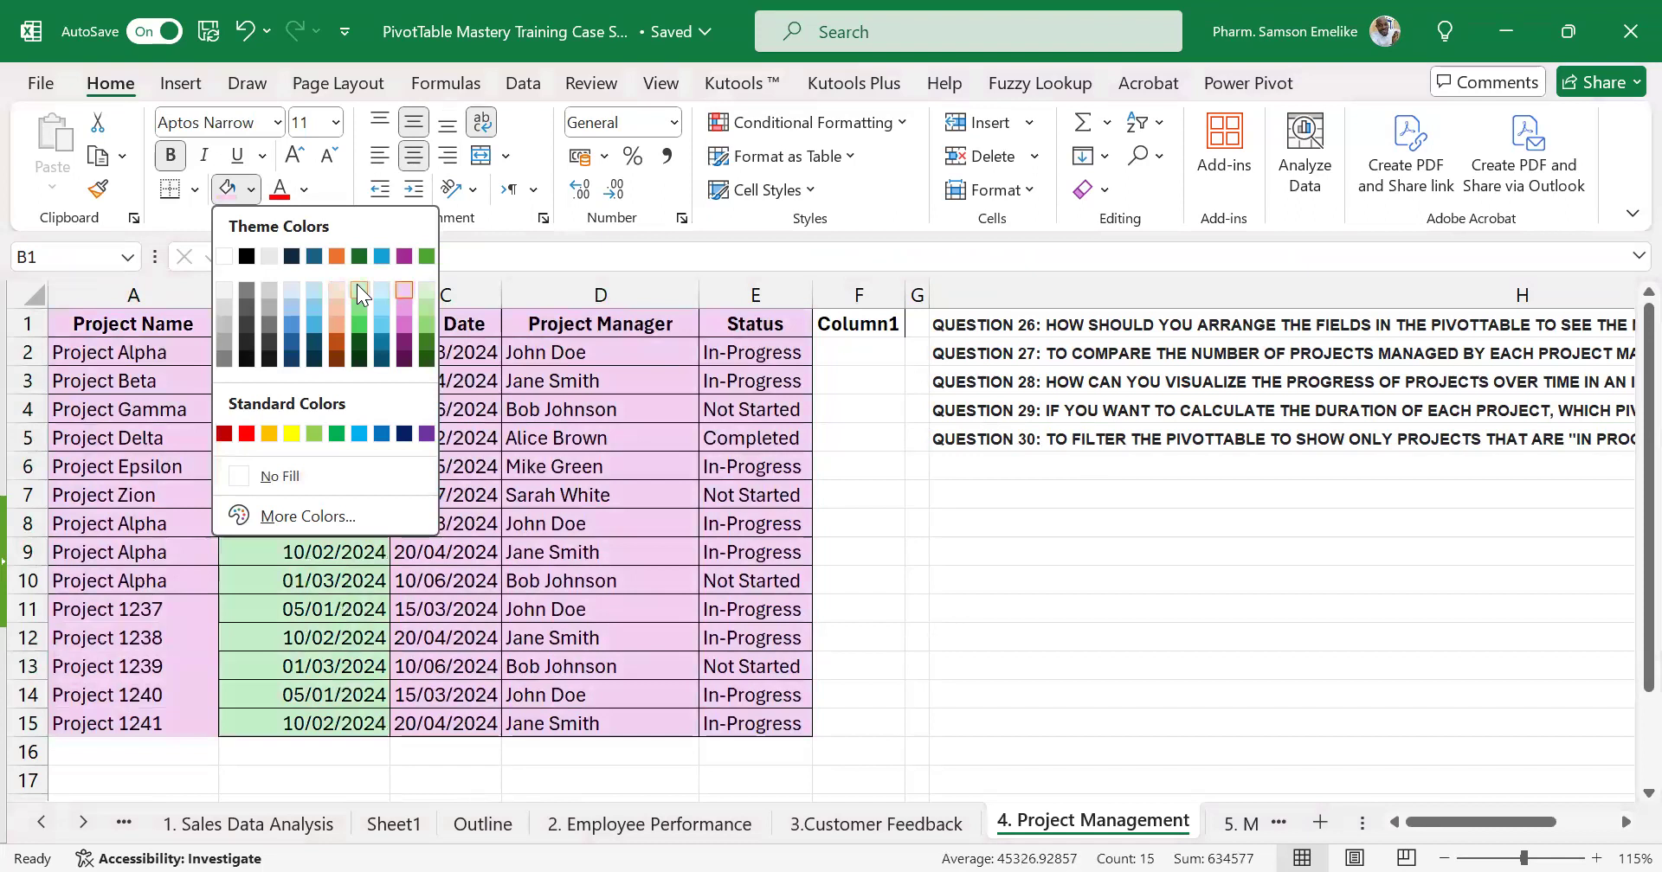
{"action": "left_click", "coordinate": [357, 286]}
{"action": "left_click", "coordinate": [97, 188]}
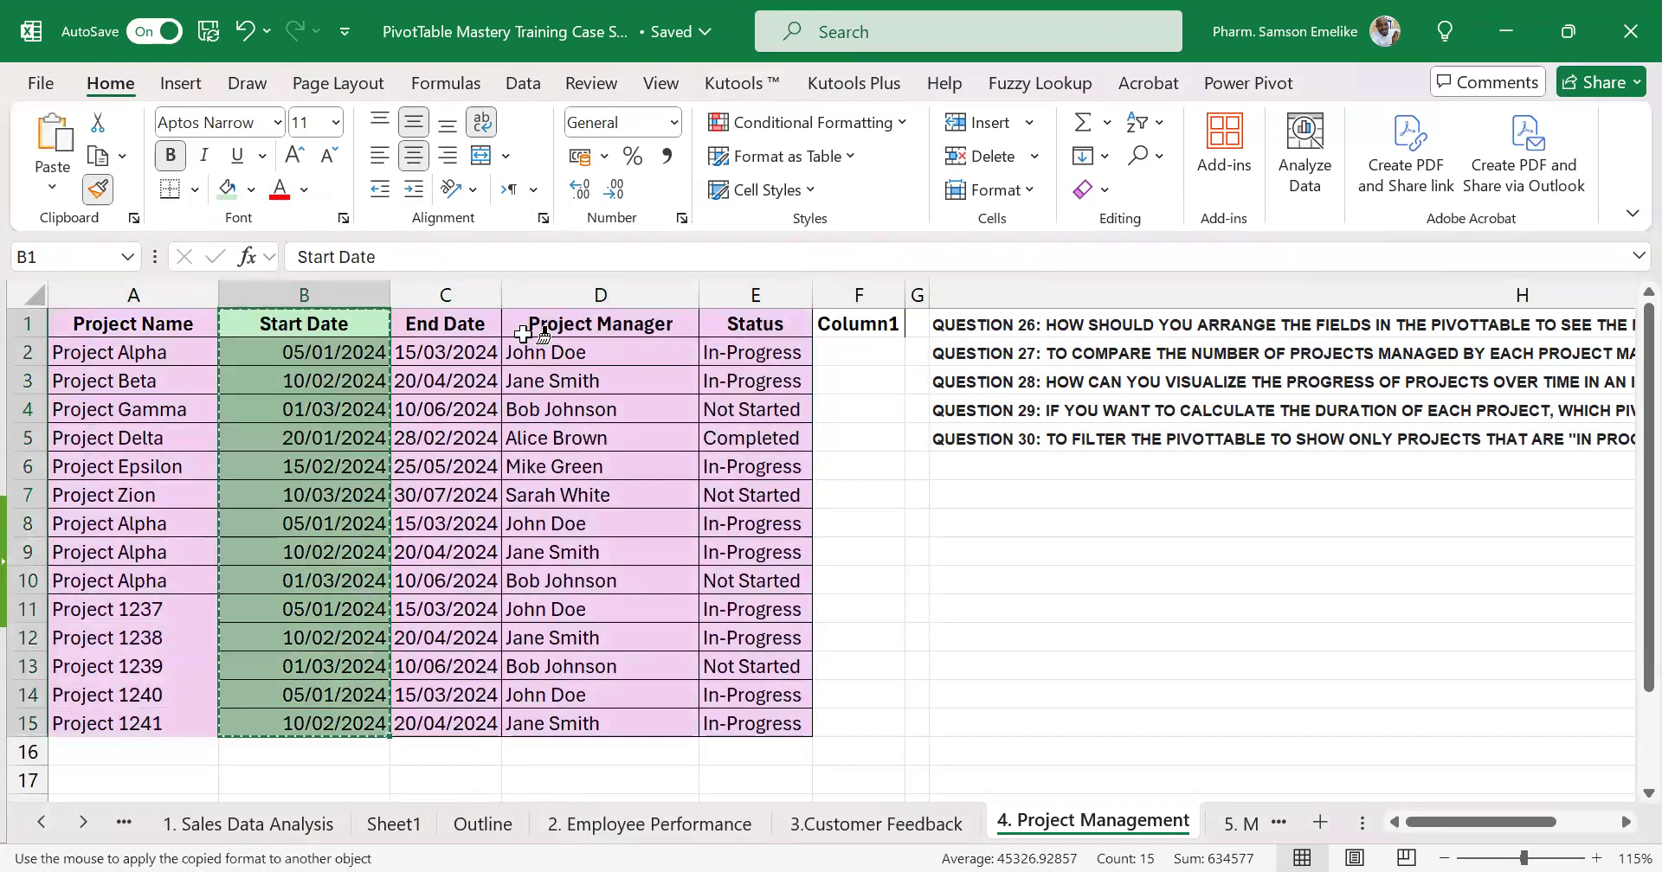
{"action": "left_click", "coordinate": [752, 320]}
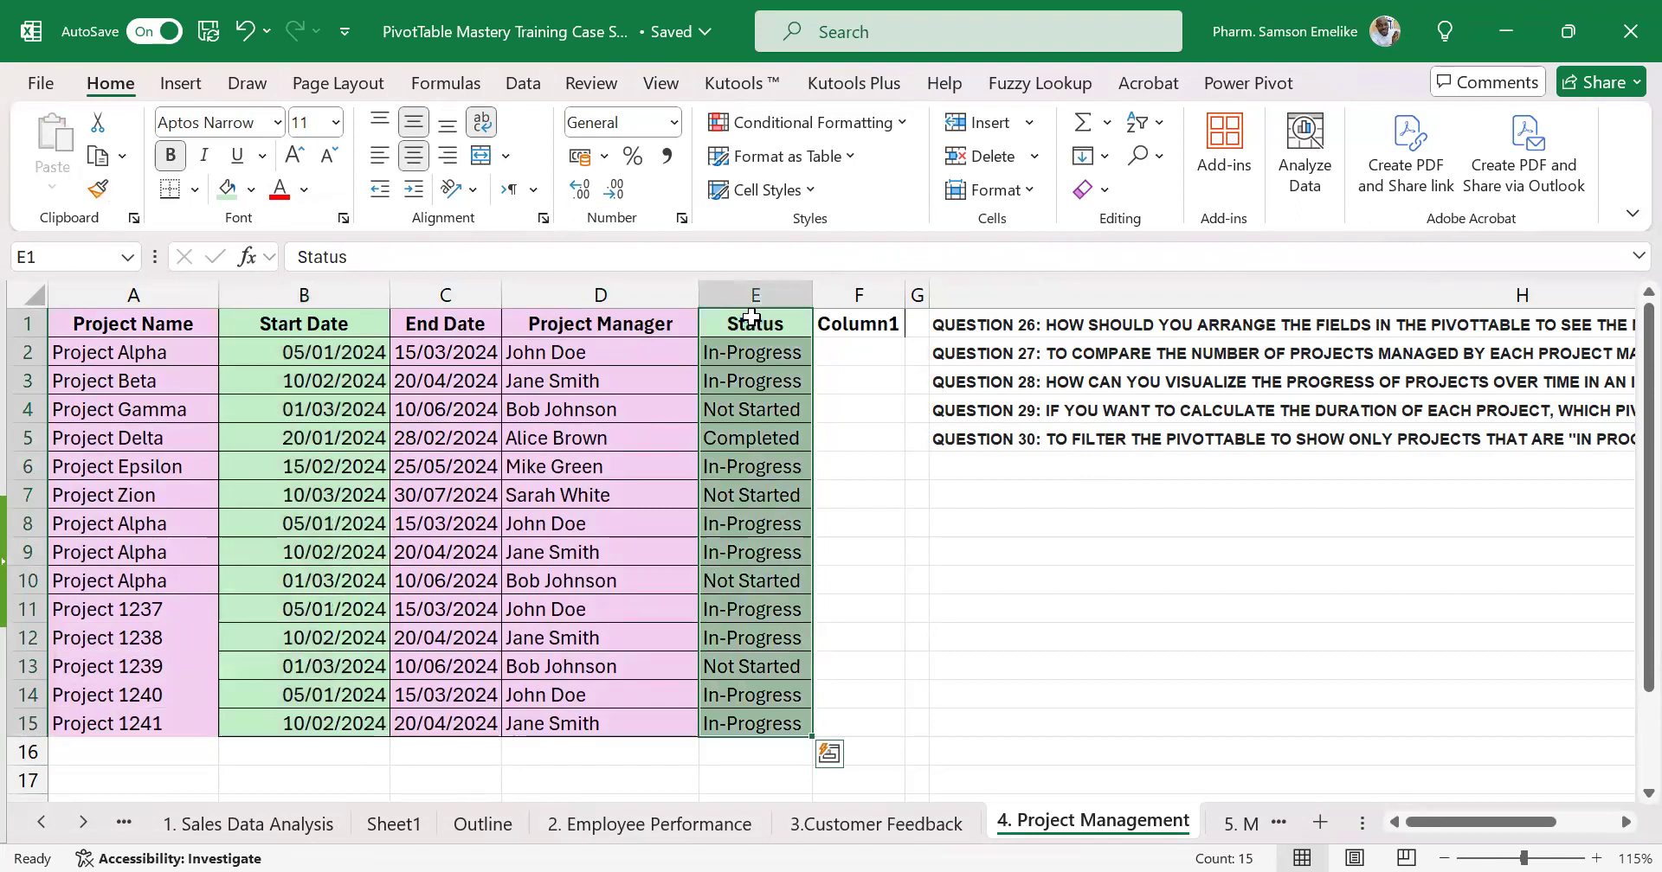
{"action": "key", "text": "ctrl+z"}
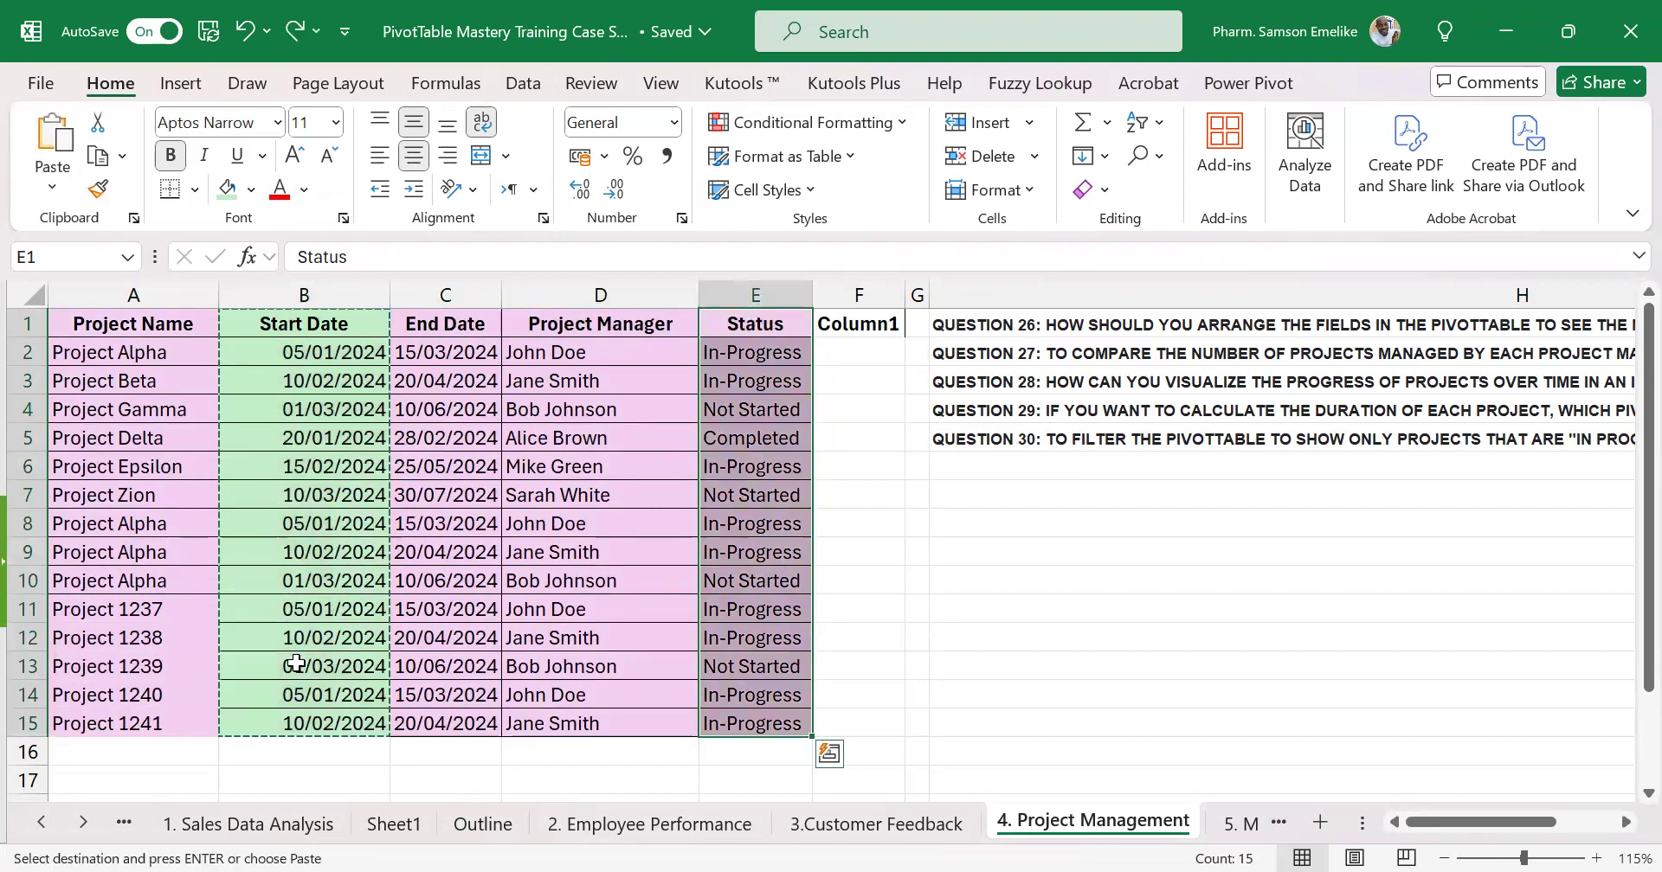
Copy the Start Date column's formatting onto the End Date column, C1:C15, with Format Painter
{"action": "left_click_drag", "start_coordinate": [303, 324], "coordinate": [303, 724]}
{"action": "left_click", "coordinate": [98, 189]}
{"action": "left_click_drag", "start_coordinate": [441, 323], "coordinate": [445, 723]}
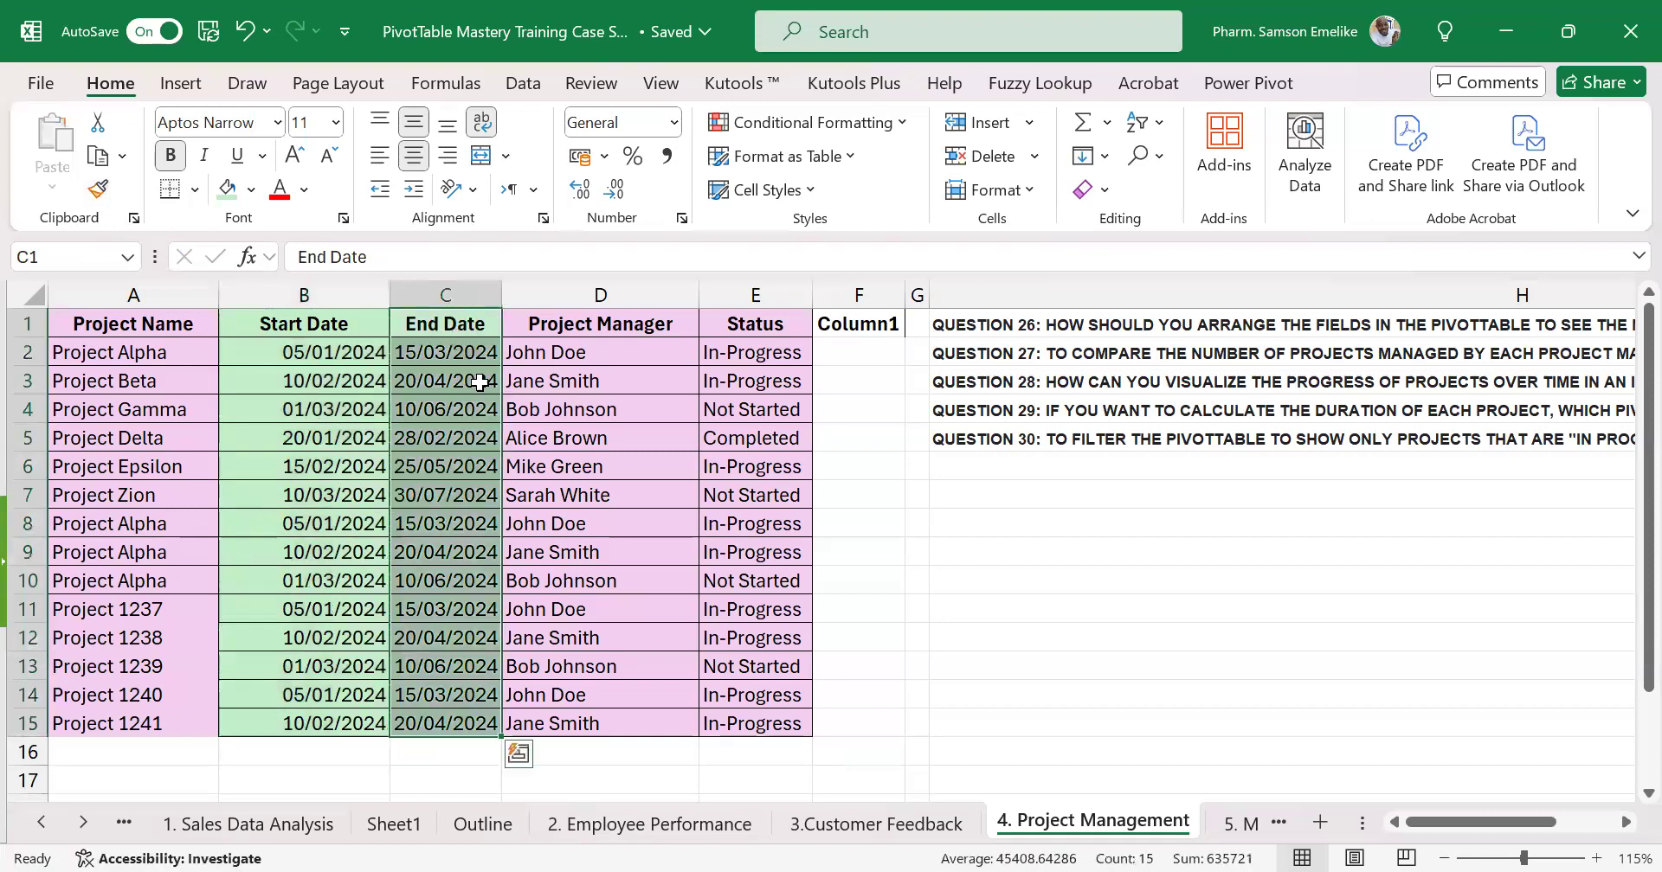
{"action": "left_click", "coordinate": [817, 539]}
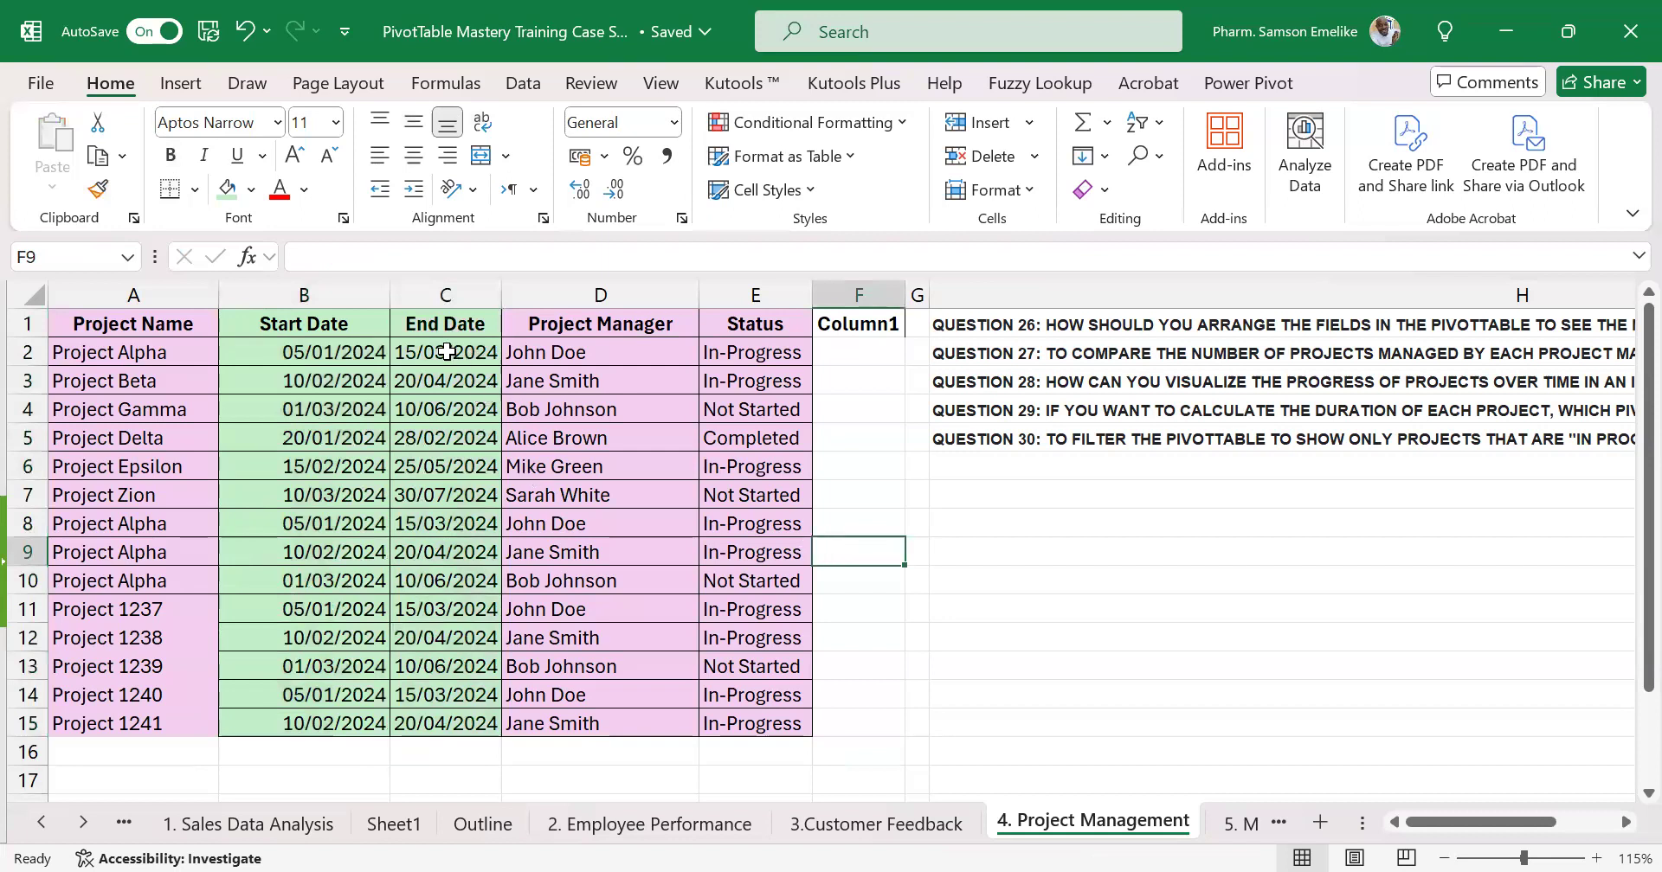
{"action": "left_click", "coordinate": [333, 353]}
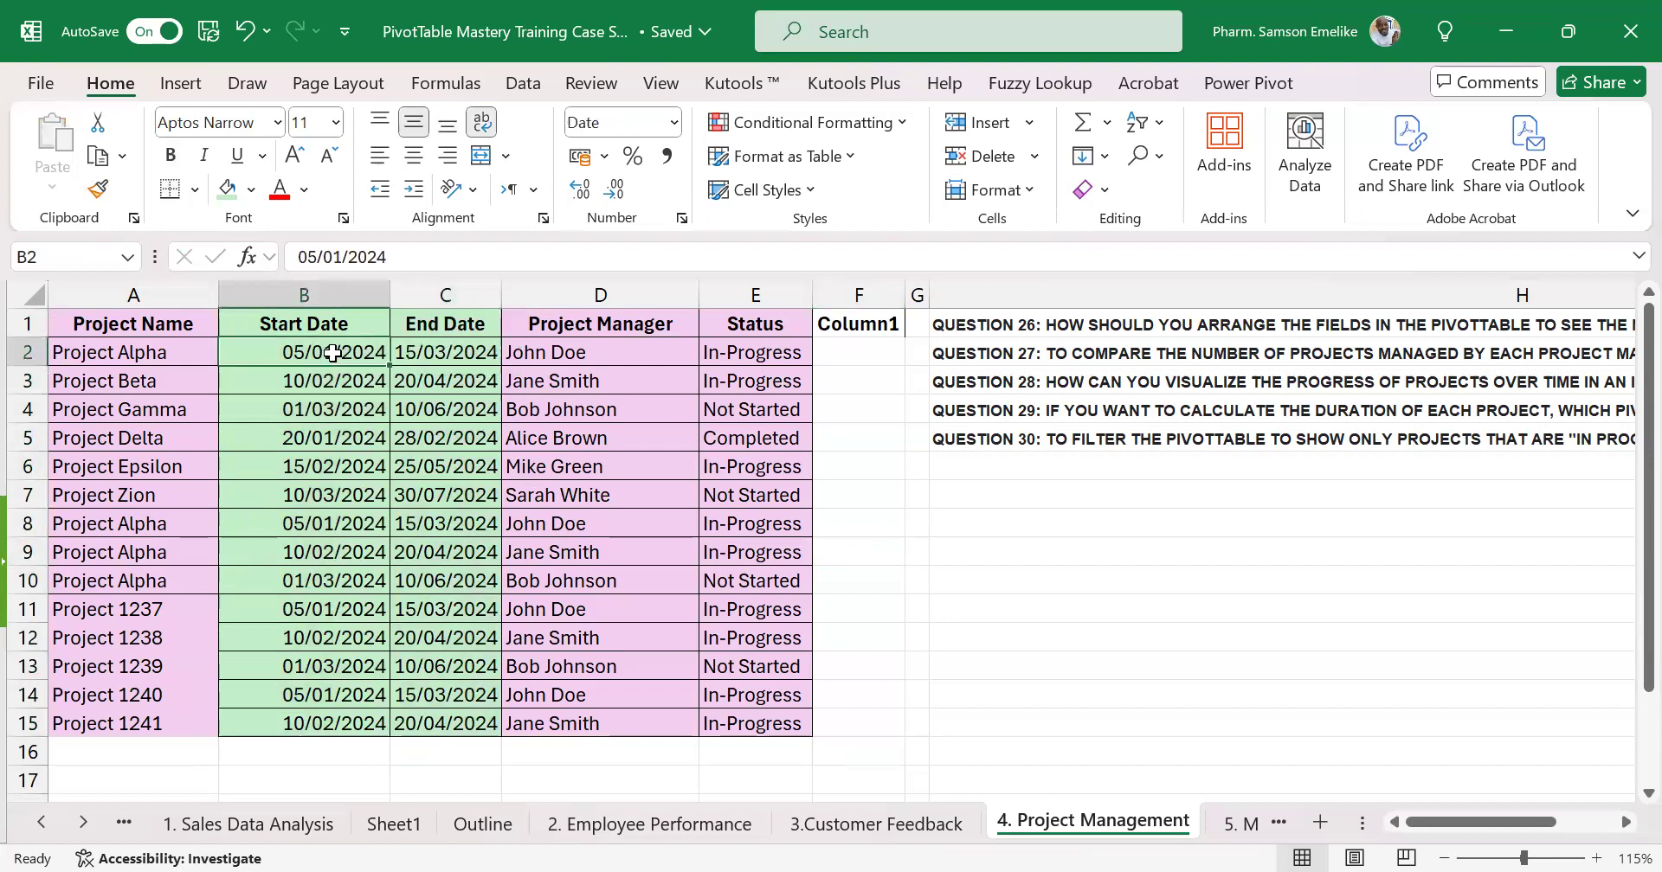
{"action": "key", "text": "Right"}
{"action": "key", "text": "Left"}
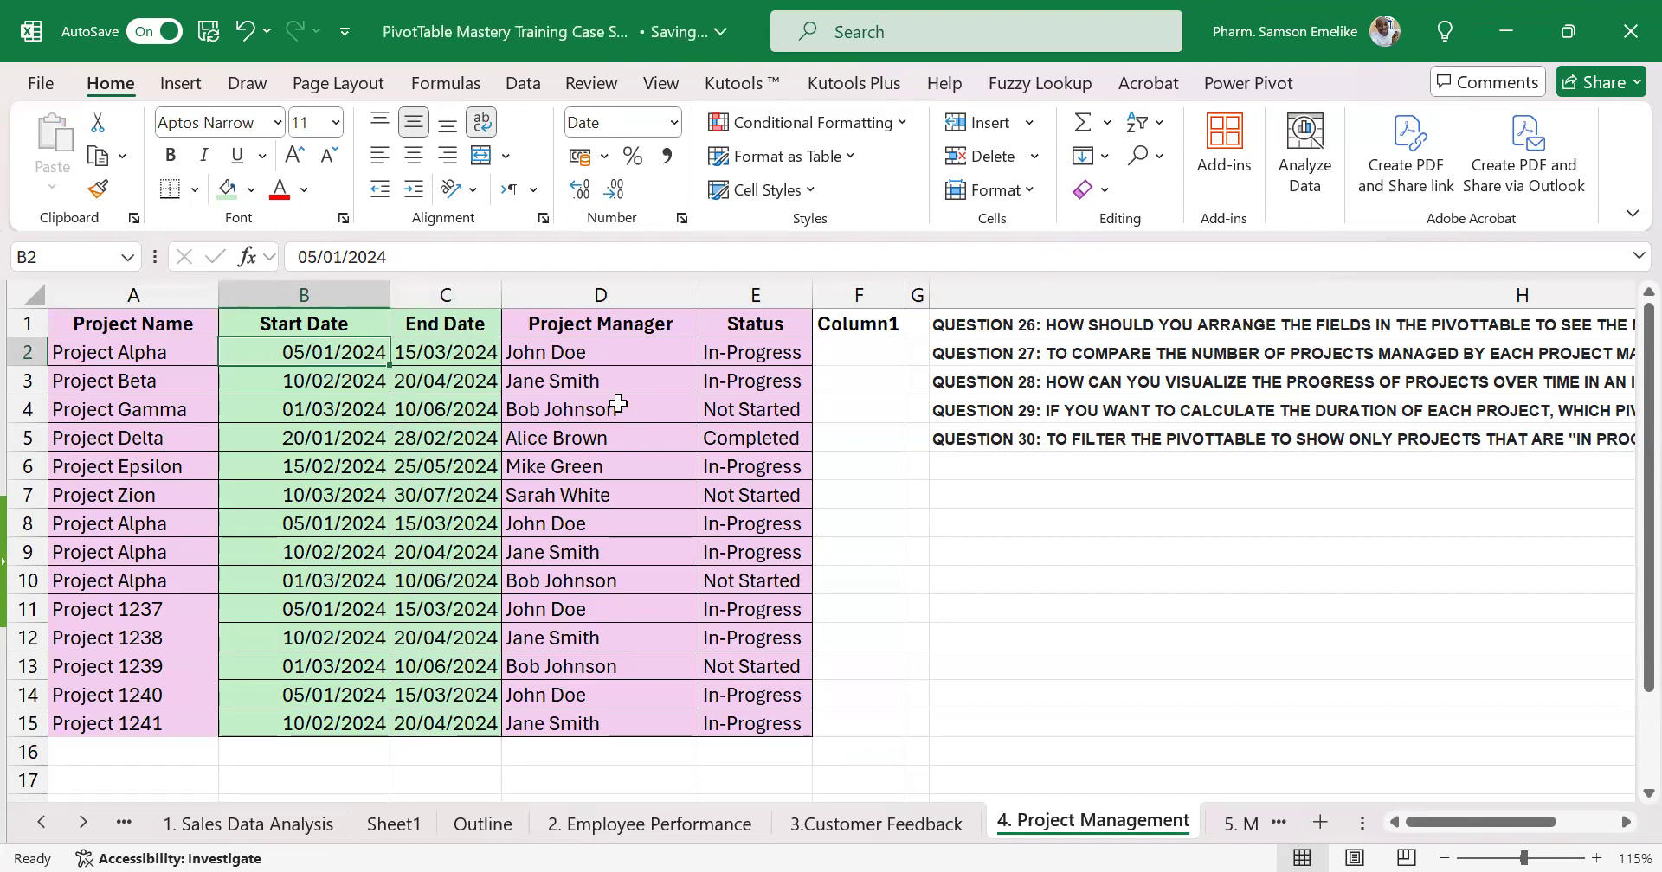
{"action": "left_click_drag", "start_coordinate": [122, 323], "coordinate": [769, 333]}
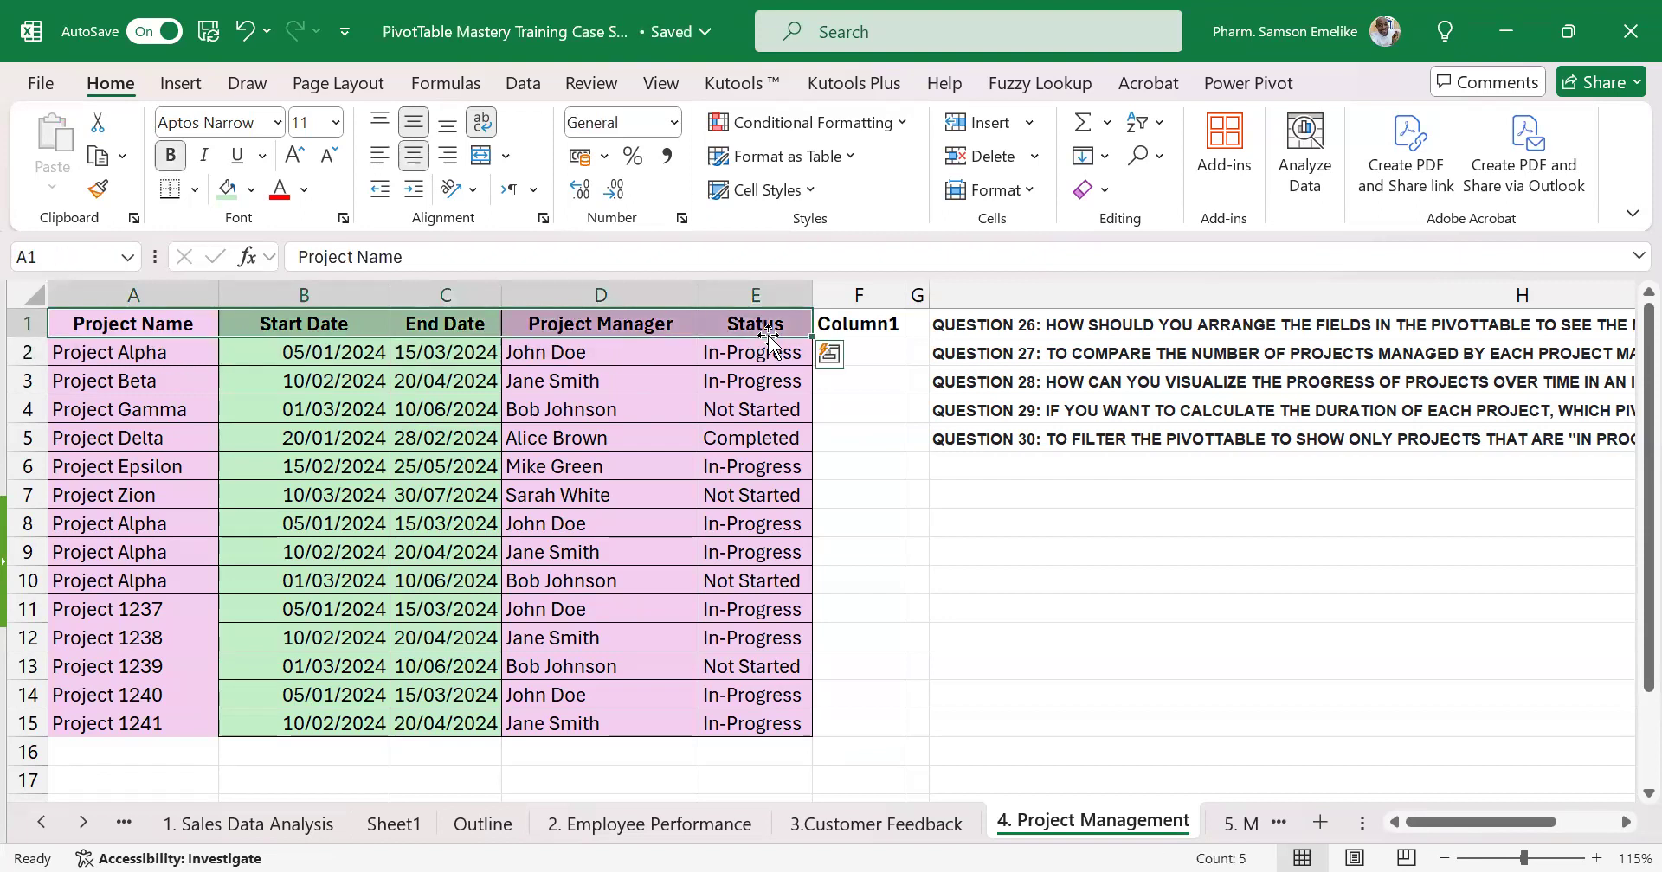
Create a PivotTable from the project data A1:F15 on the existing worksheet at cell A18
{"action": "left_click", "coordinate": [625, 551]}
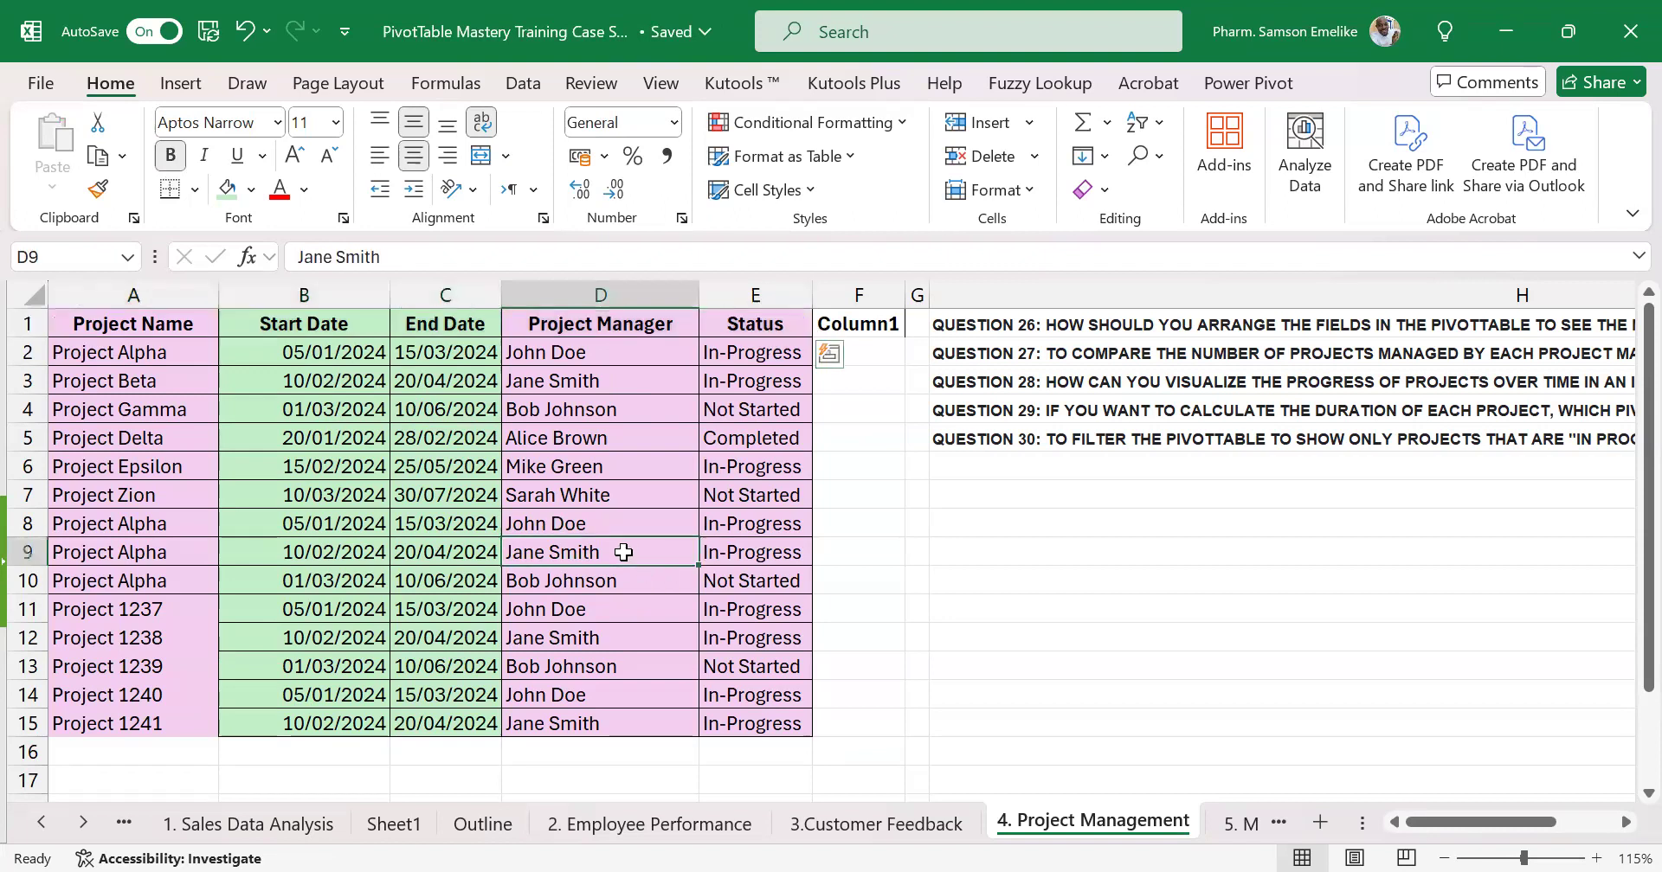
{"action": "left_click", "coordinate": [180, 84]}
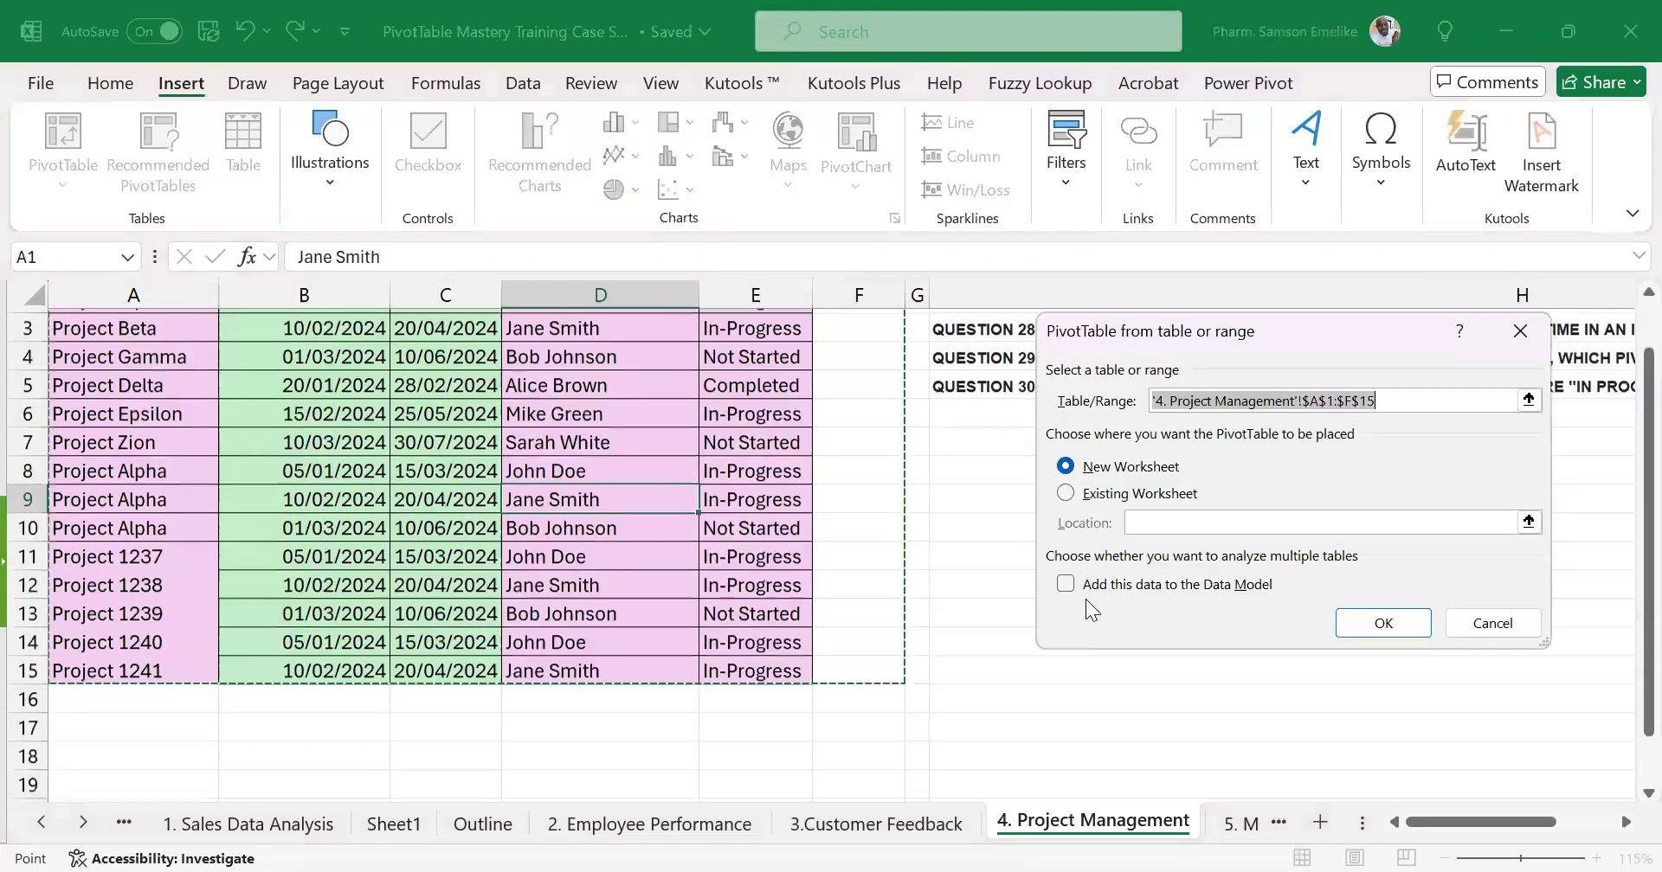
{"action": "scroll", "coordinate": [1088, 597], "scroll_direction": "down", "scroll_amount": 2}
{"action": "left_click", "coordinate": [1066, 492]}
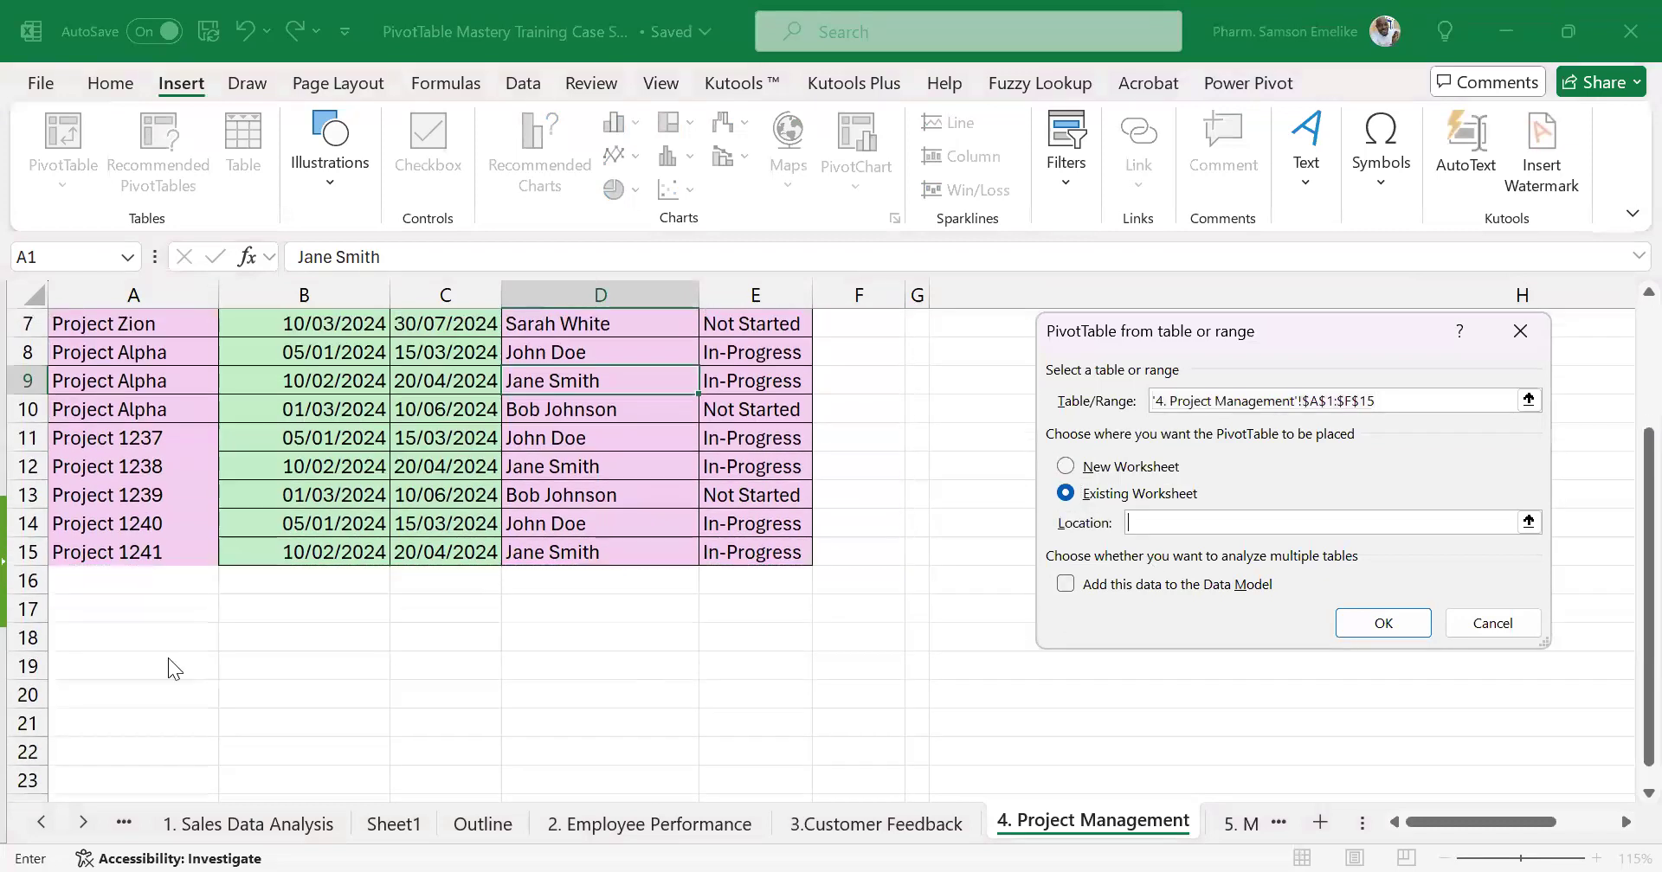
{"action": "left_click", "coordinate": [127, 642]}
{"action": "left_click", "coordinate": [1383, 623]}
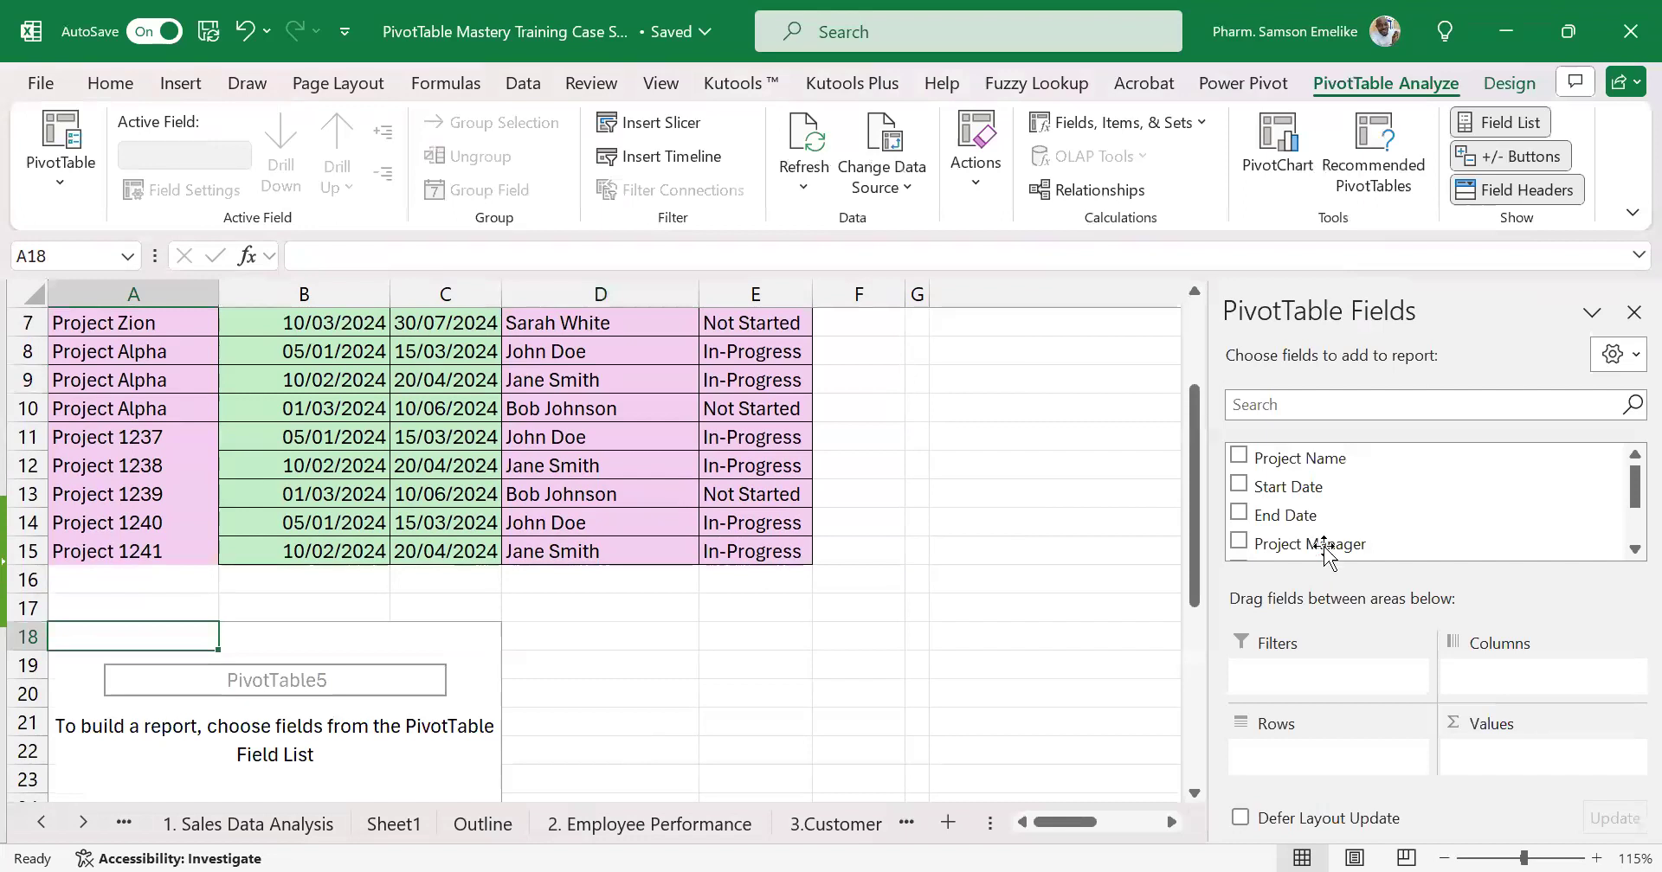
Compare the PivotTable's available fields with the columns of the source project table
{"action": "scroll", "coordinate": [1324, 554], "scroll_direction": "down", "scroll_amount": 2}
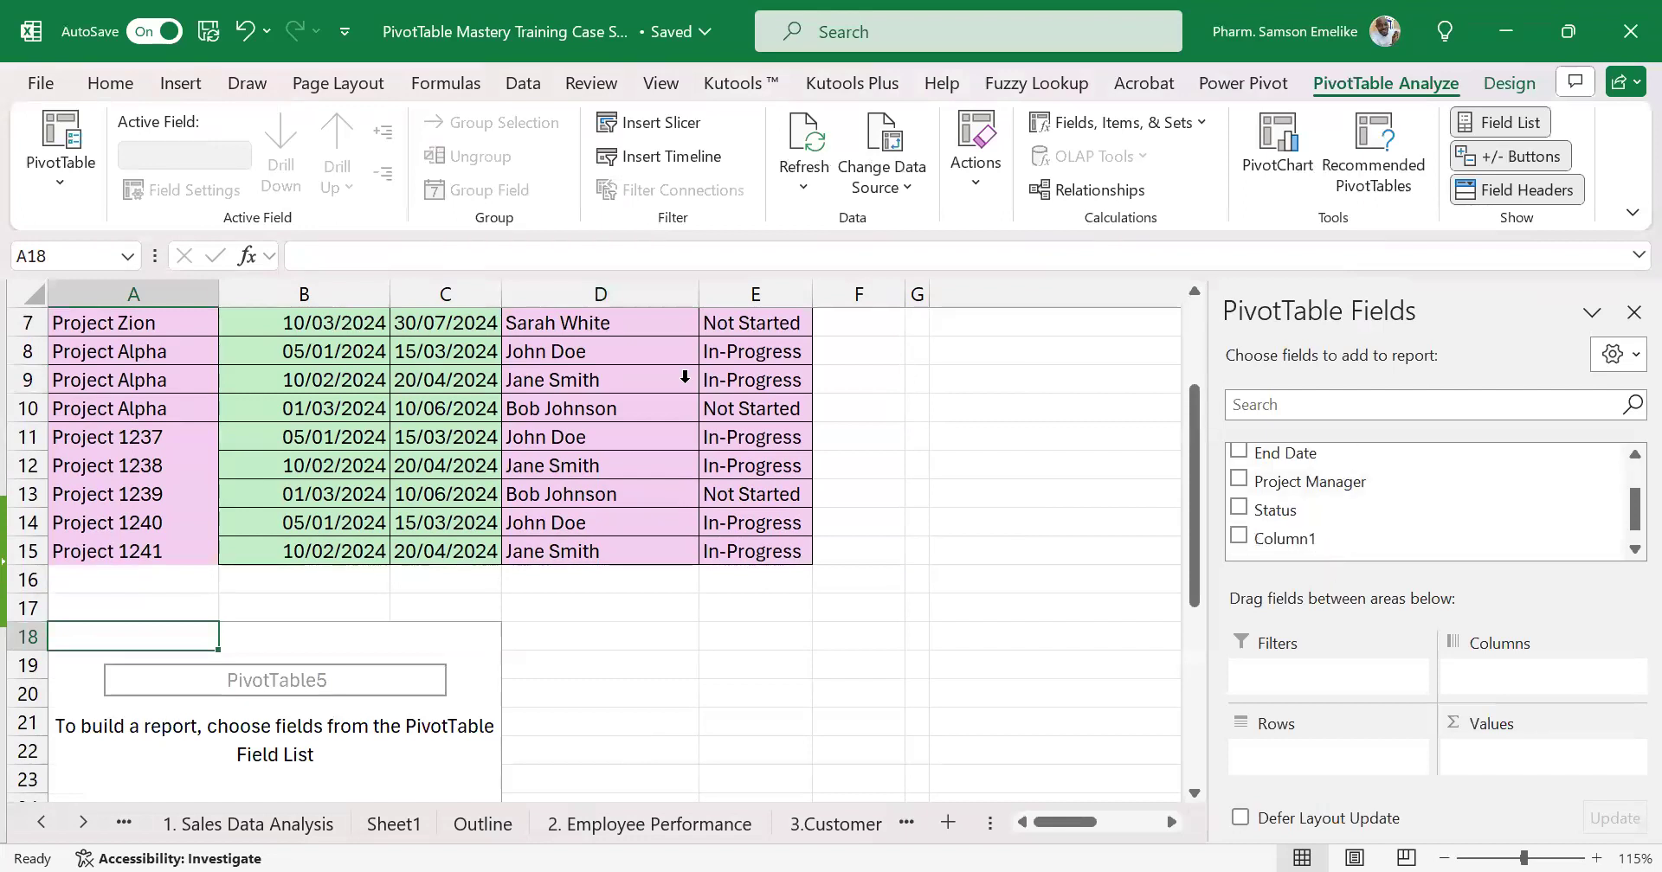
{"action": "scroll", "coordinate": [711, 371], "scroll_direction": "up", "scroll_amount": 2}
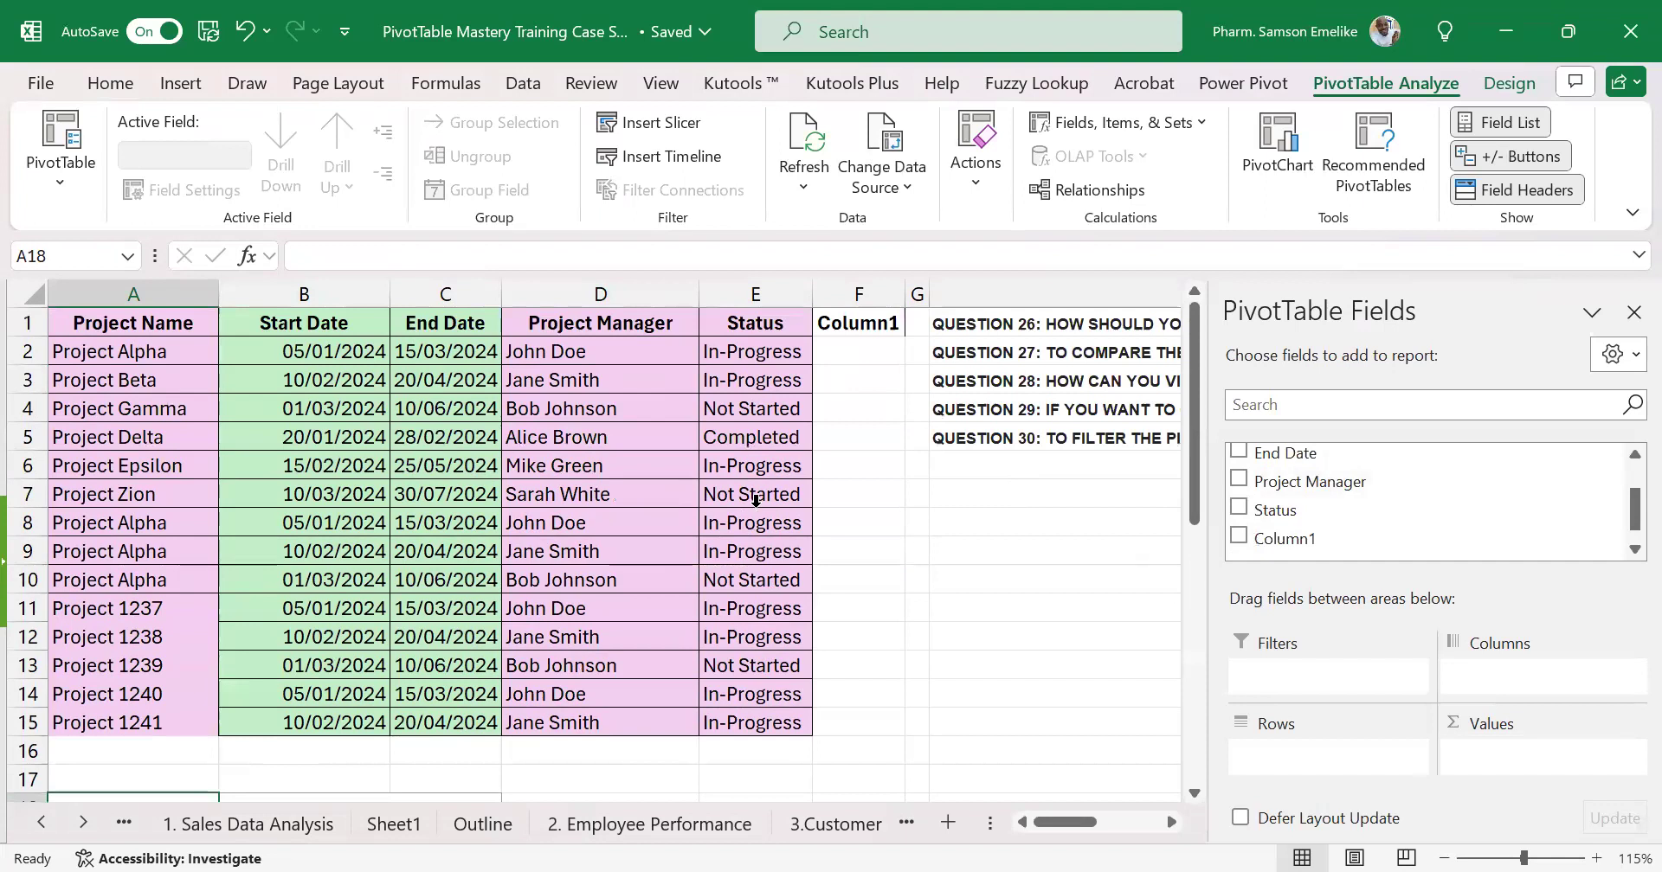
{"action": "scroll", "coordinate": [612, 557], "scroll_direction": "down", "scroll_amount": 2}
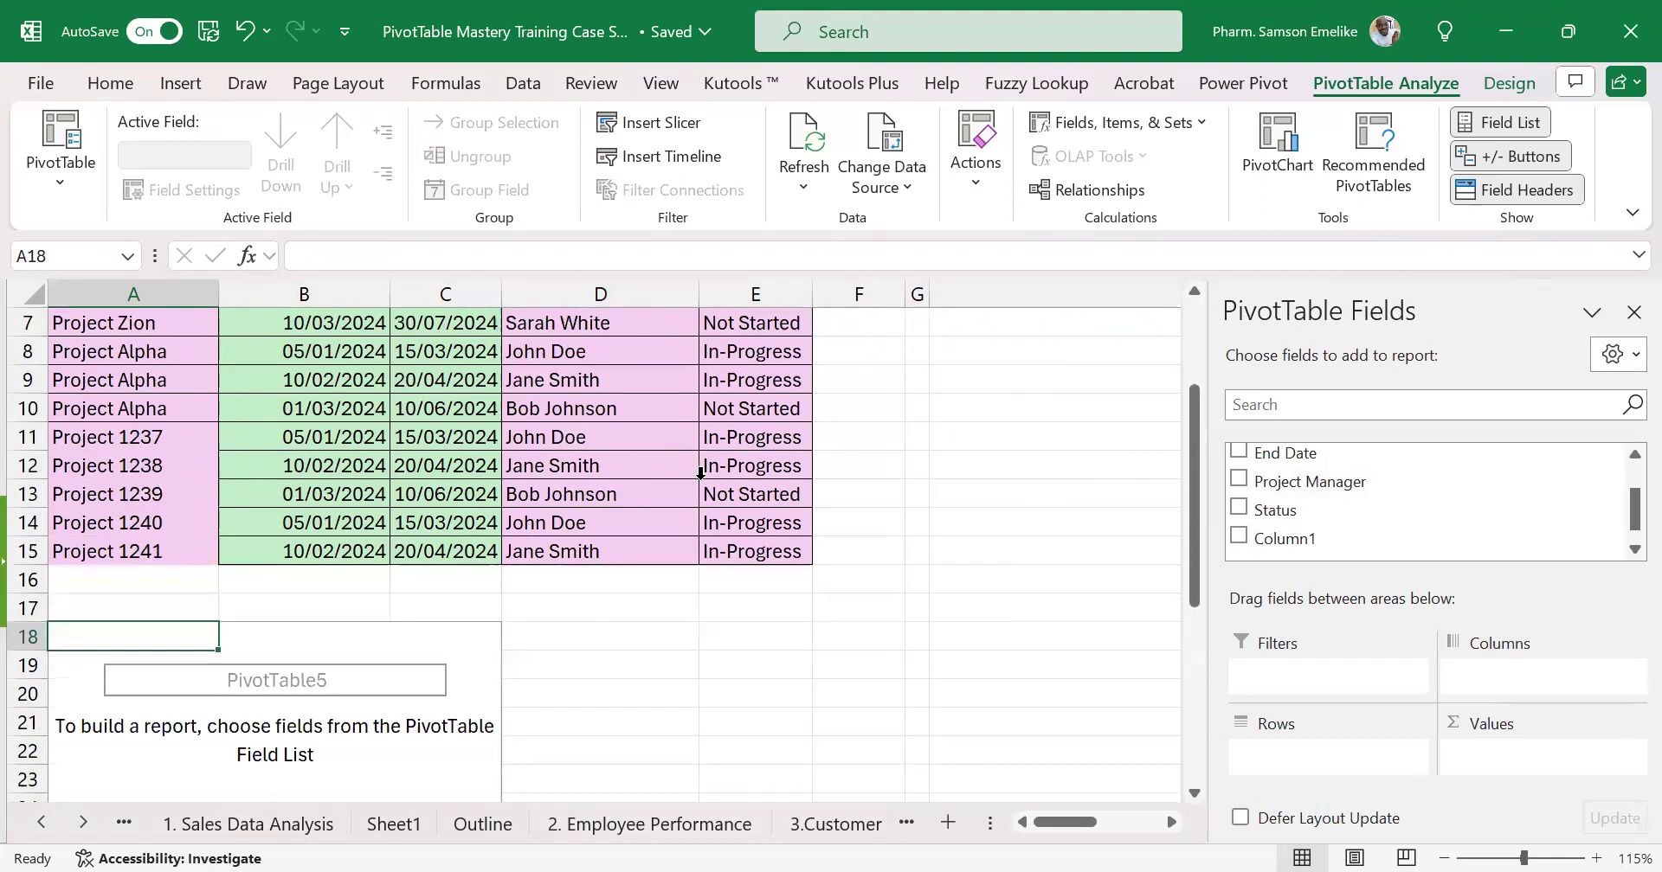
{"action": "scroll", "coordinate": [824, 449], "scroll_direction": "up", "scroll_amount": 2}
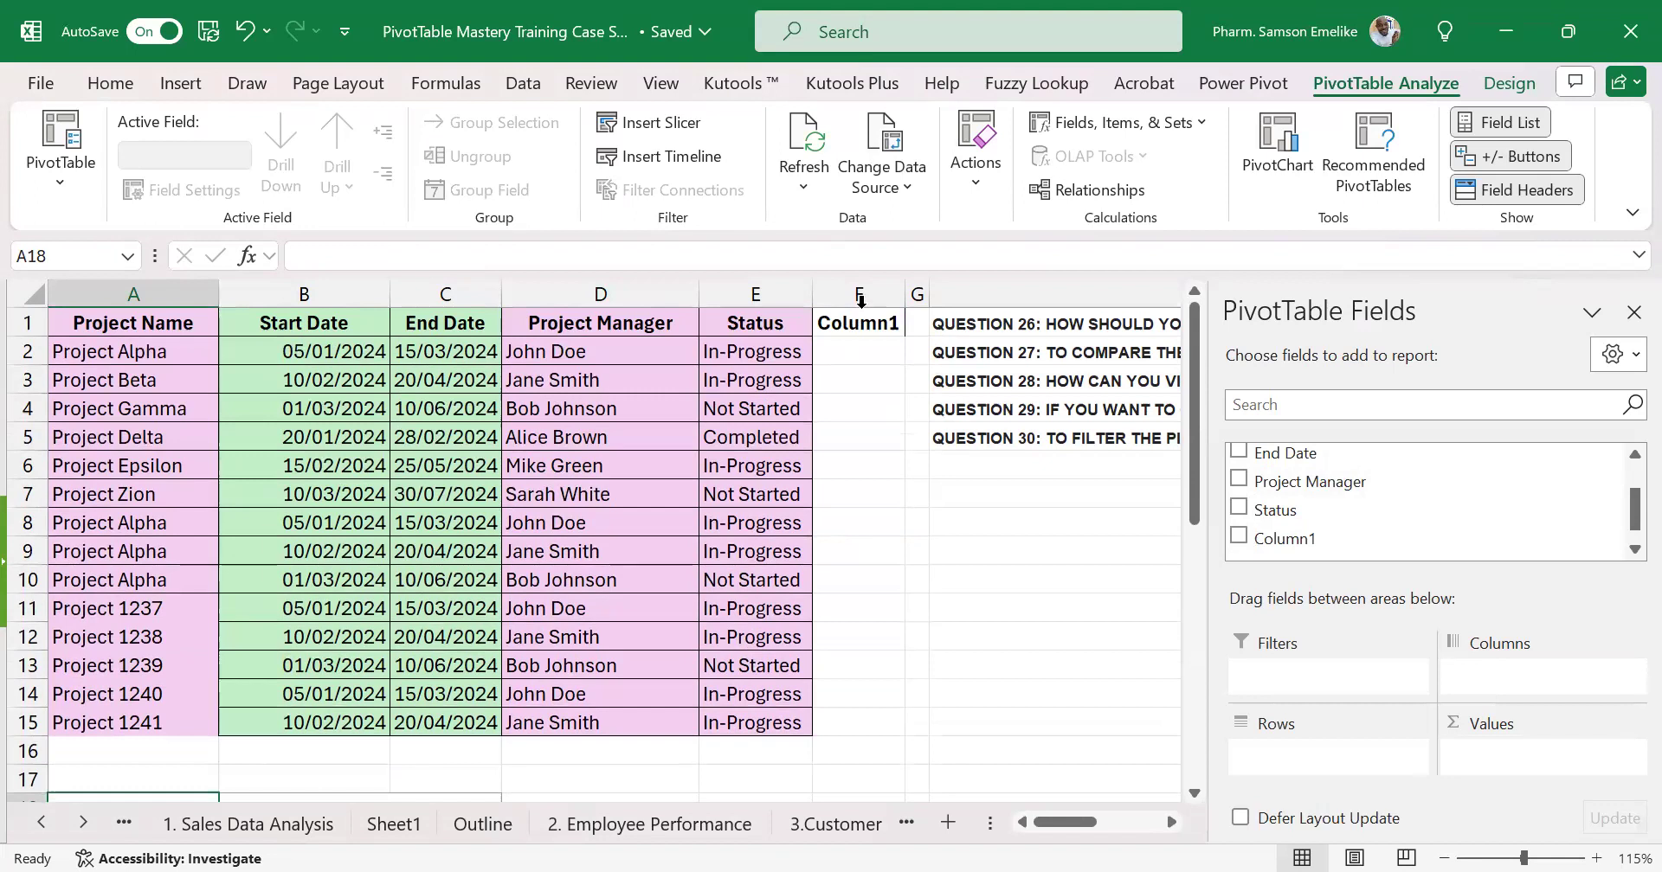
Change the PivotTable's data source to the project range A1:E15, leaving out the empty Column1
{"action": "left_click", "coordinate": [864, 312]}
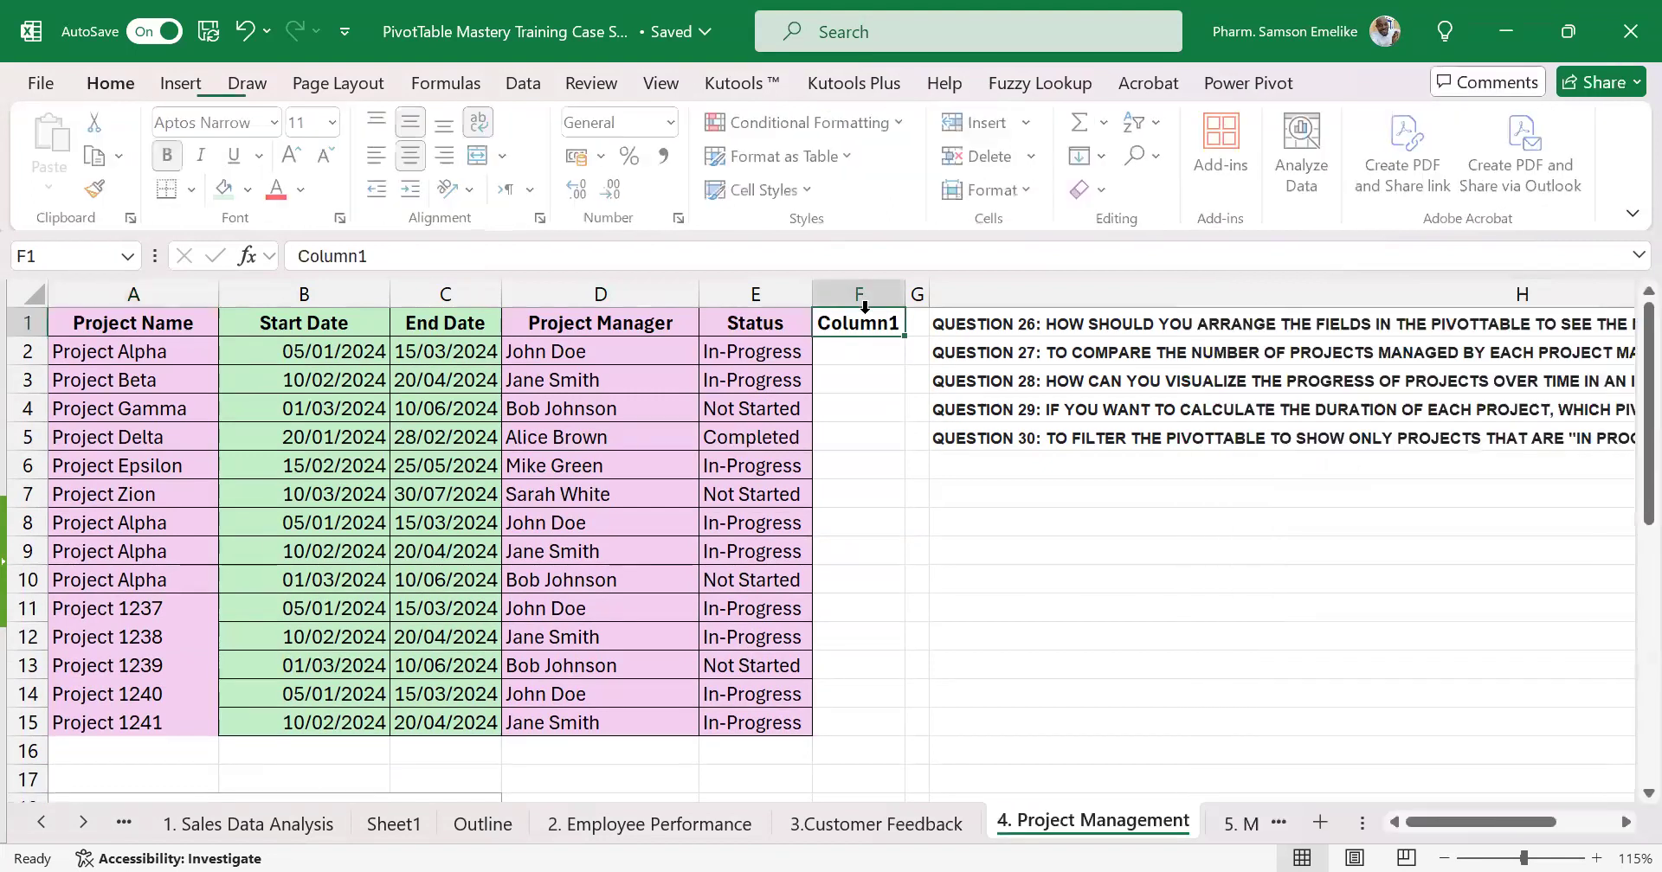
{"action": "left_click", "coordinate": [600, 581]}
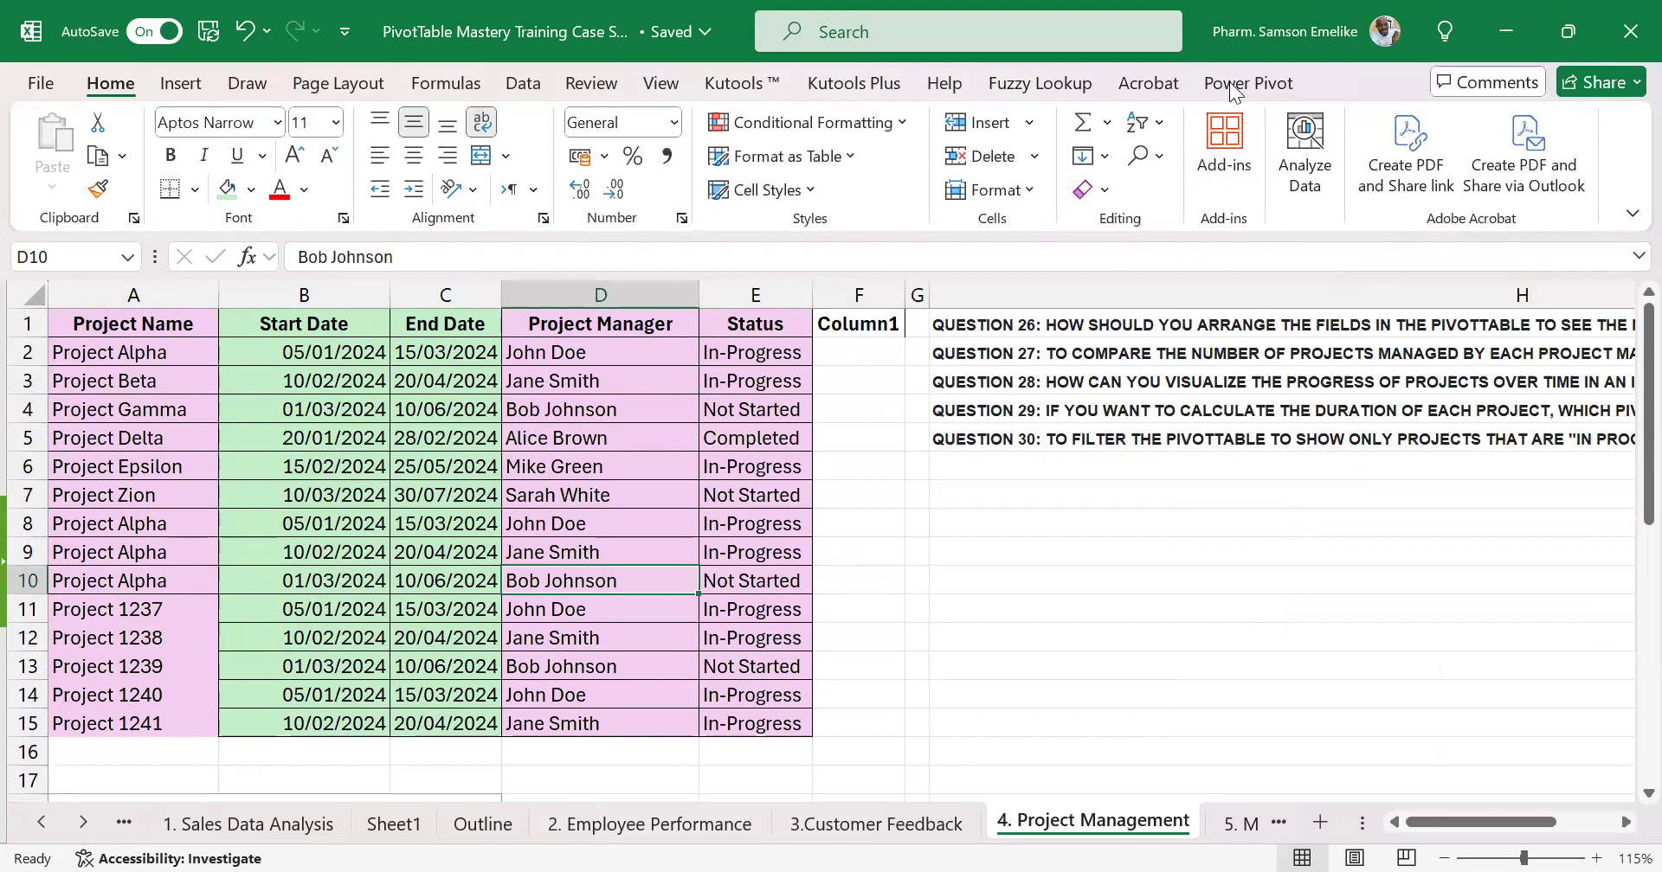
{"action": "scroll", "coordinate": [418, 609], "scroll_direction": "down", "scroll_amount": 3}
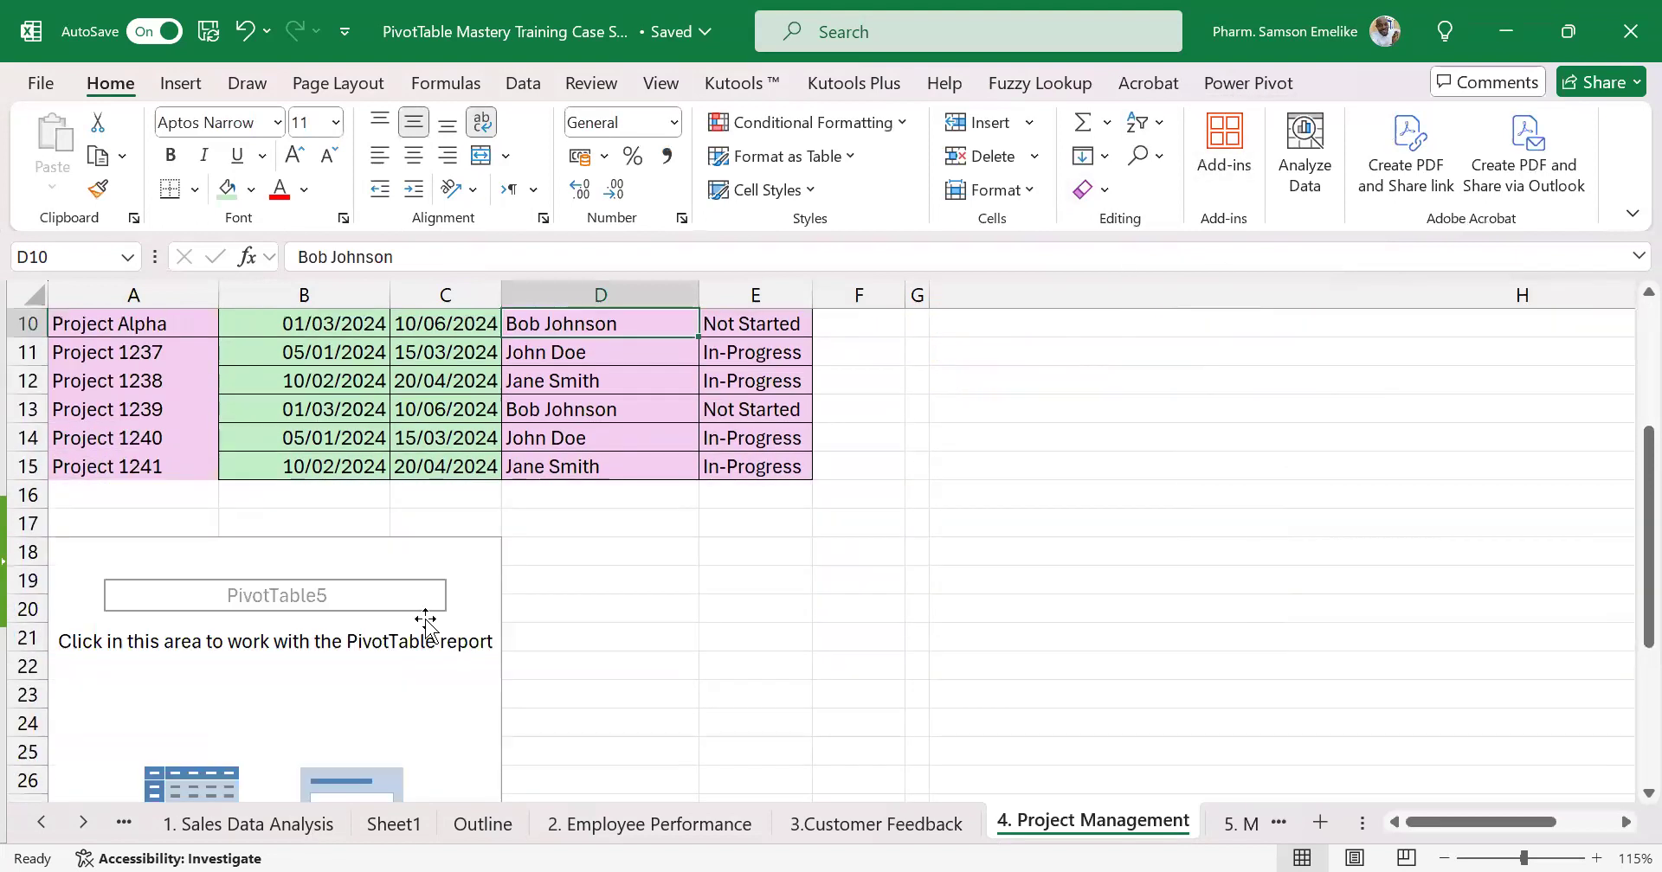
{"action": "left_click", "coordinate": [417, 609]}
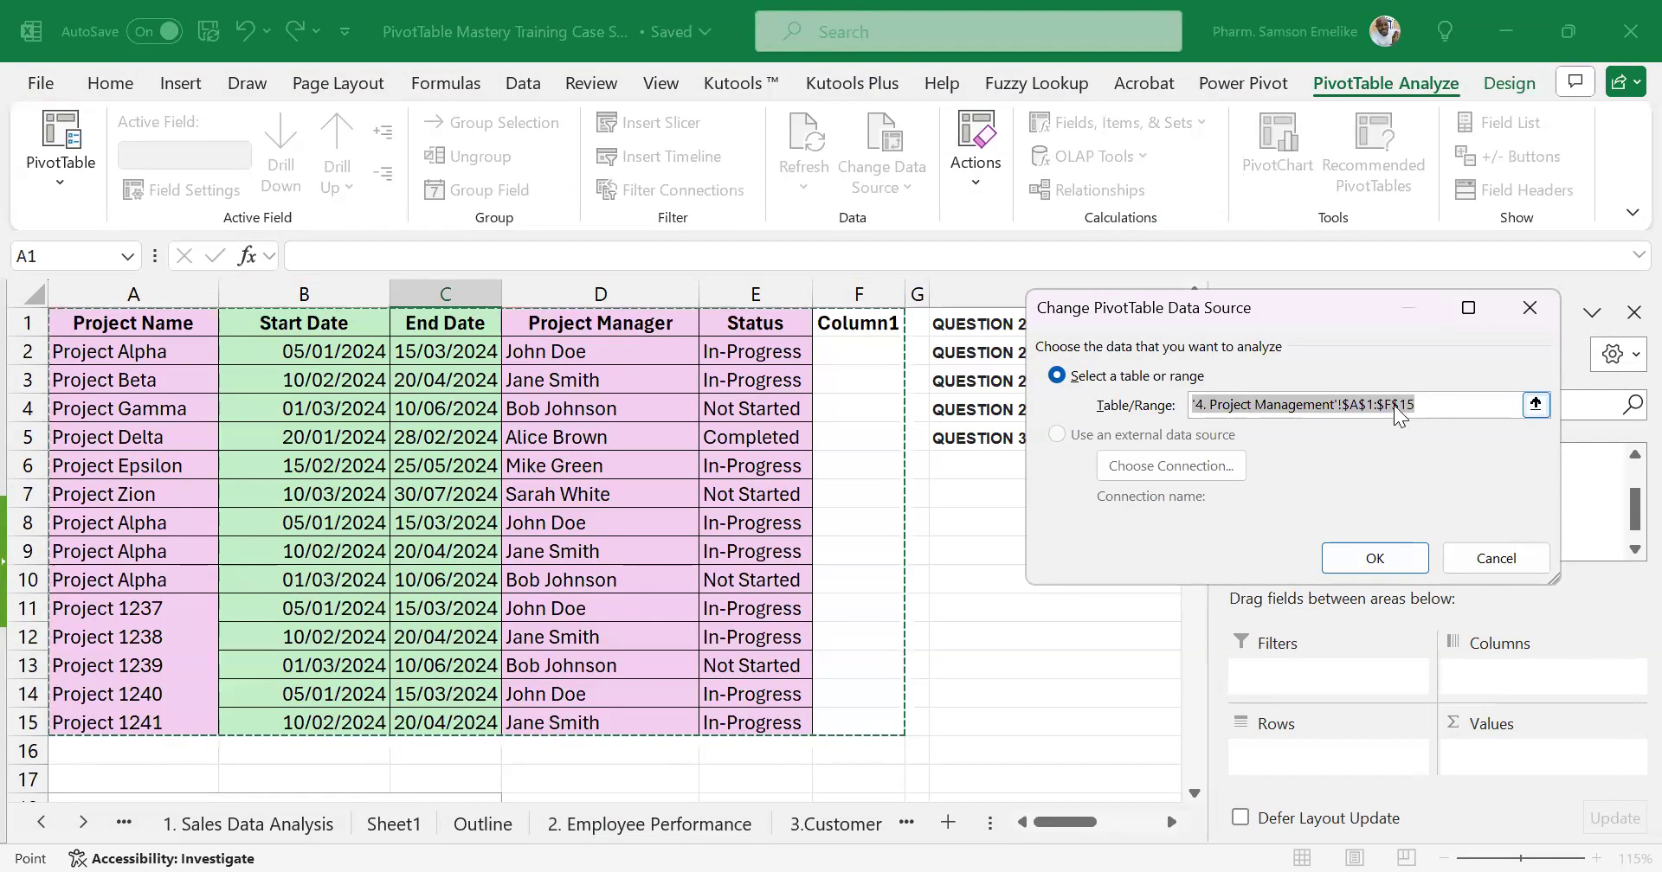
{"action": "left_click", "coordinate": [1396, 405]}
{"action": "key", "text": "BackSpace"}
{"action": "type", "text": "e"}
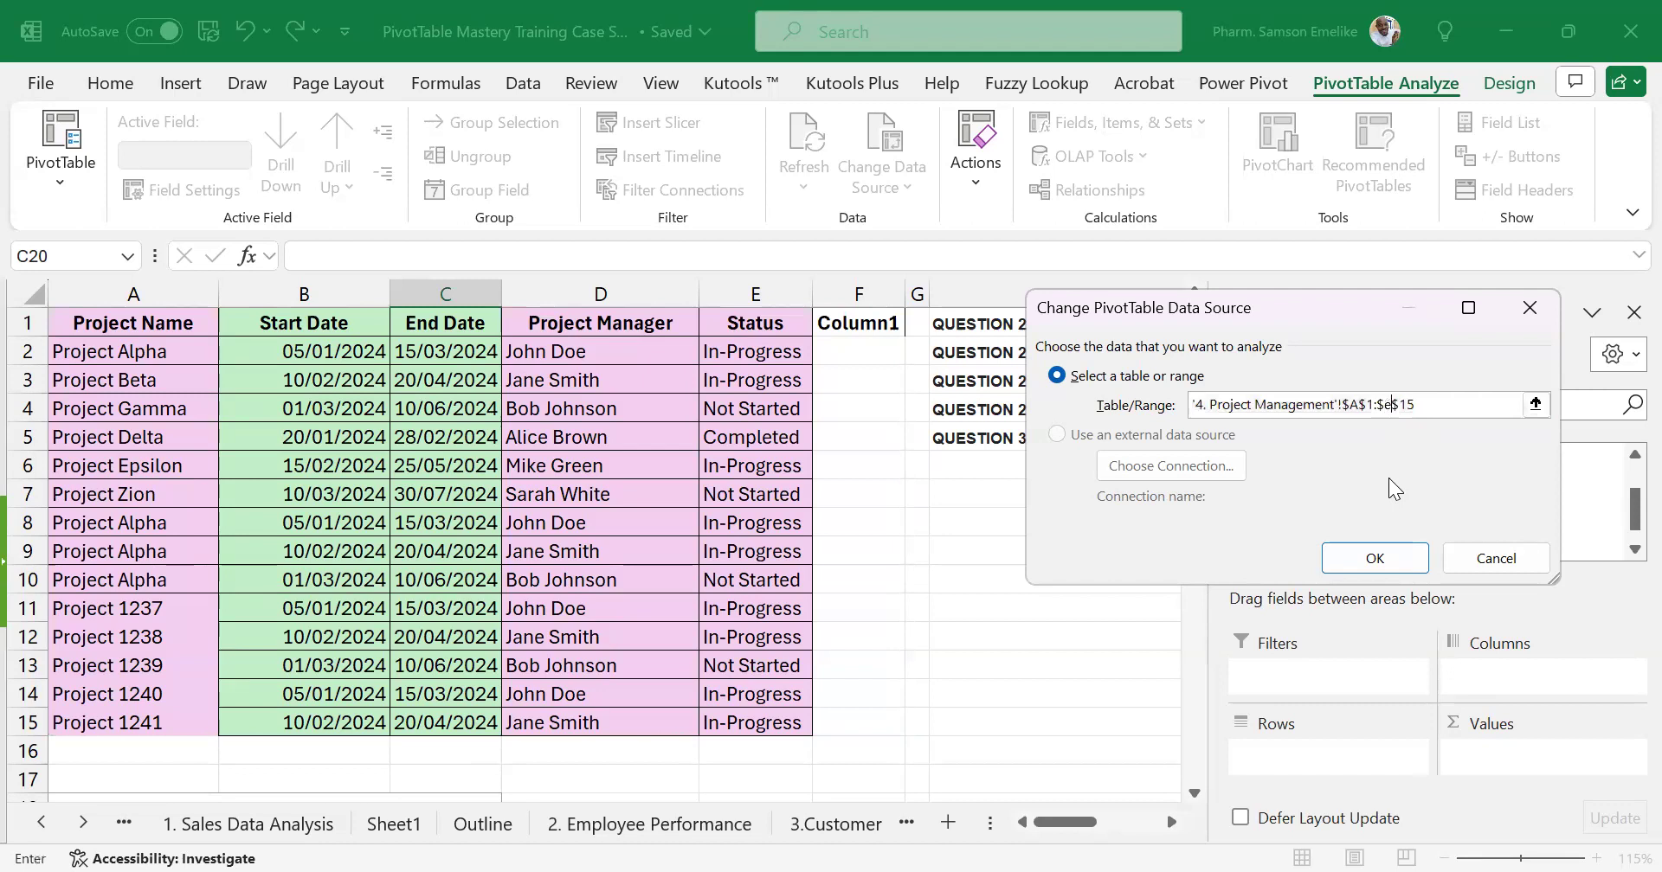
{"action": "left_click", "coordinate": [1375, 561]}
Add the Project Name field to the PivotTable's rows
{"action": "scroll", "coordinate": [762, 639], "scroll_direction": "down", "scroll_amount": 4}
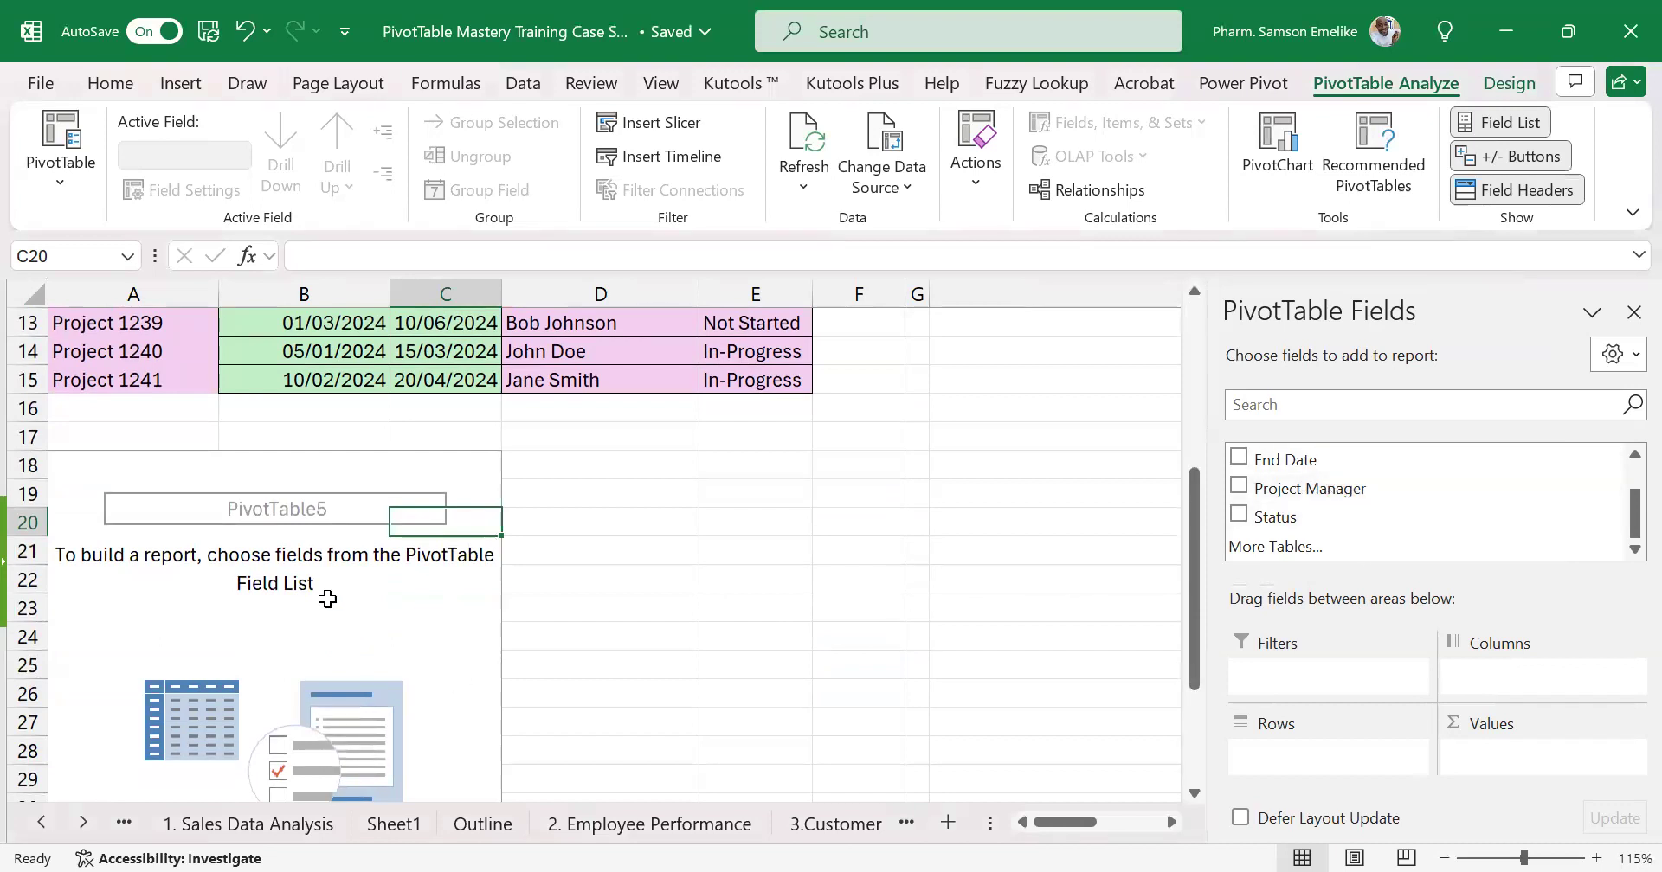
{"action": "scroll", "coordinate": [320, 596], "scroll_direction": "up", "scroll_amount": 1}
{"action": "scroll", "coordinate": [316, 595], "scroll_direction": "up", "scroll_amount": 3}
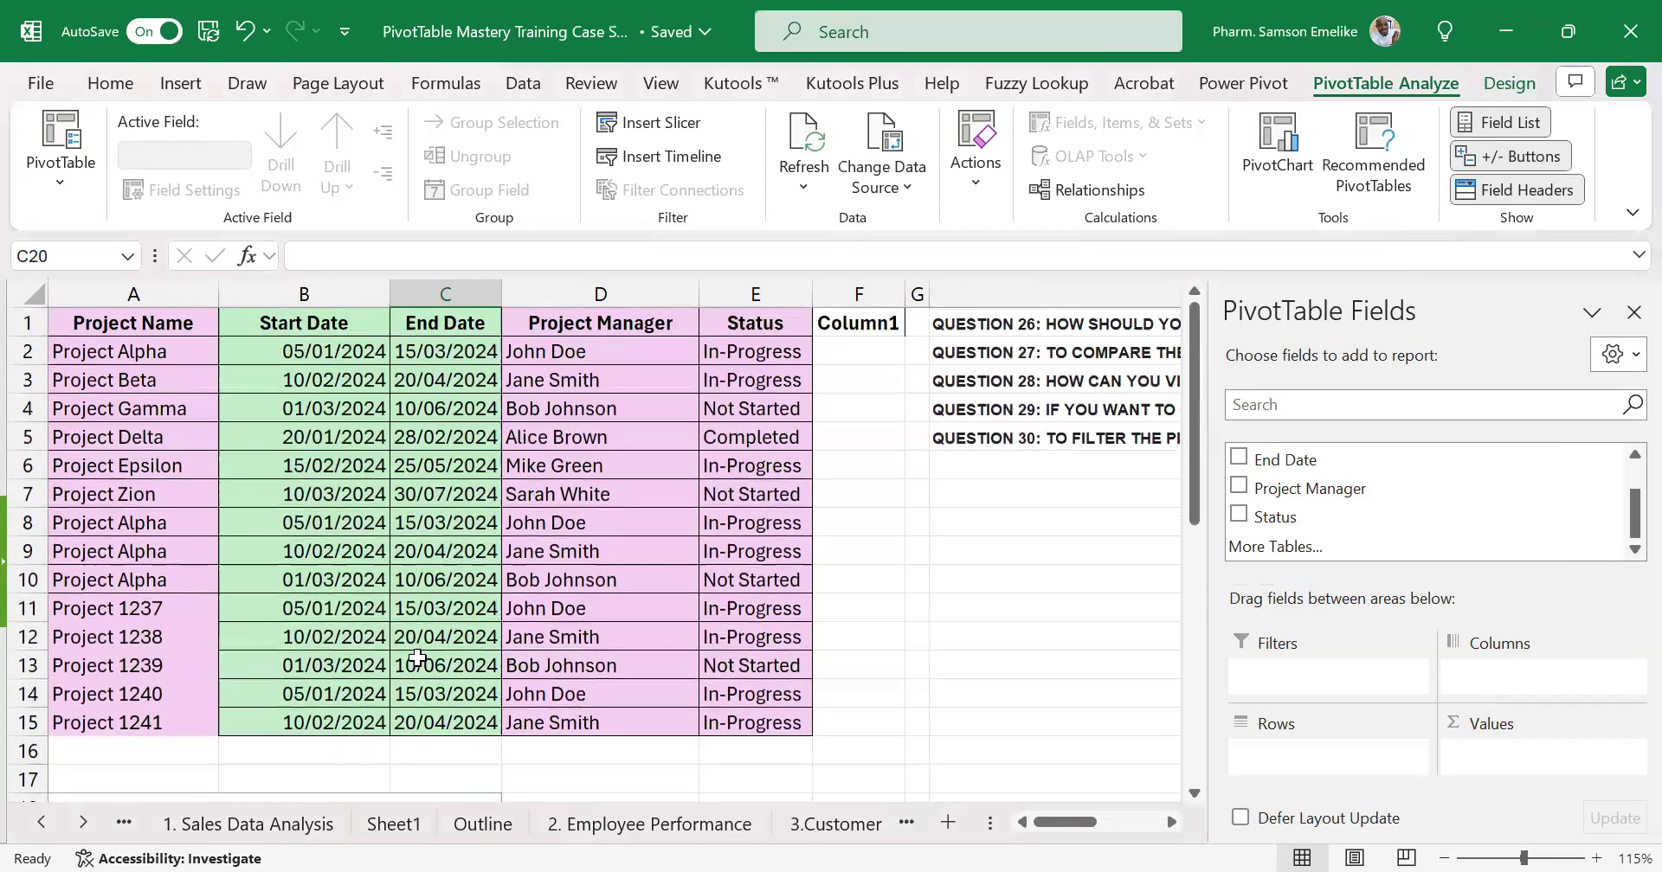
{"action": "scroll", "coordinate": [406, 658], "scroll_direction": "down", "scroll_amount": 3}
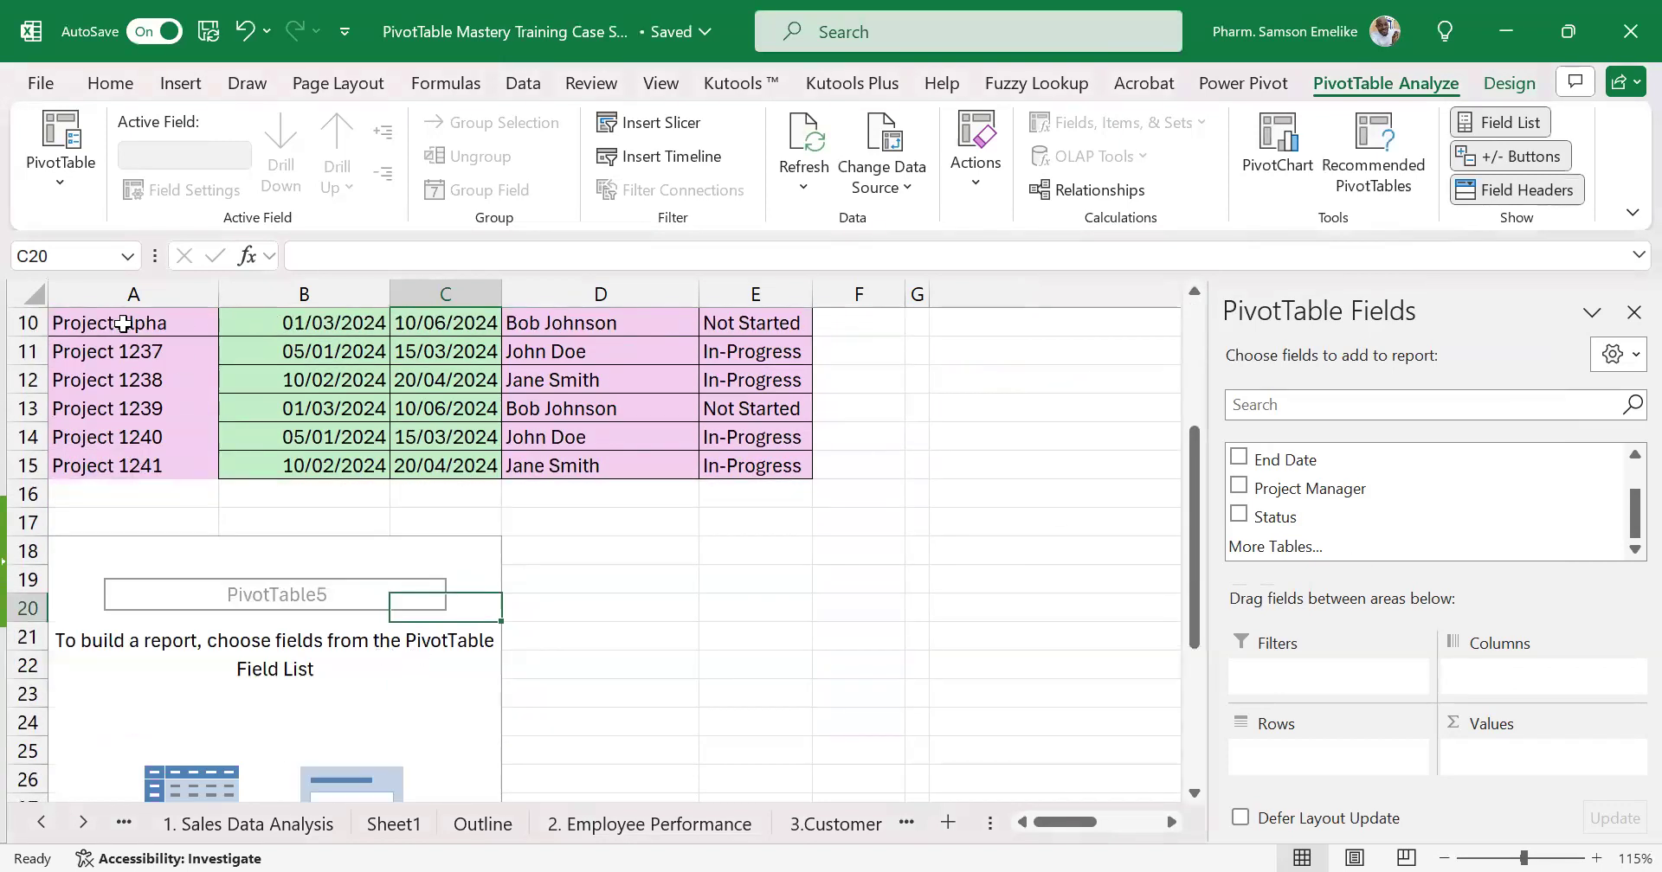
{"action": "scroll", "coordinate": [123, 325], "scroll_direction": "up", "scroll_amount": 3}
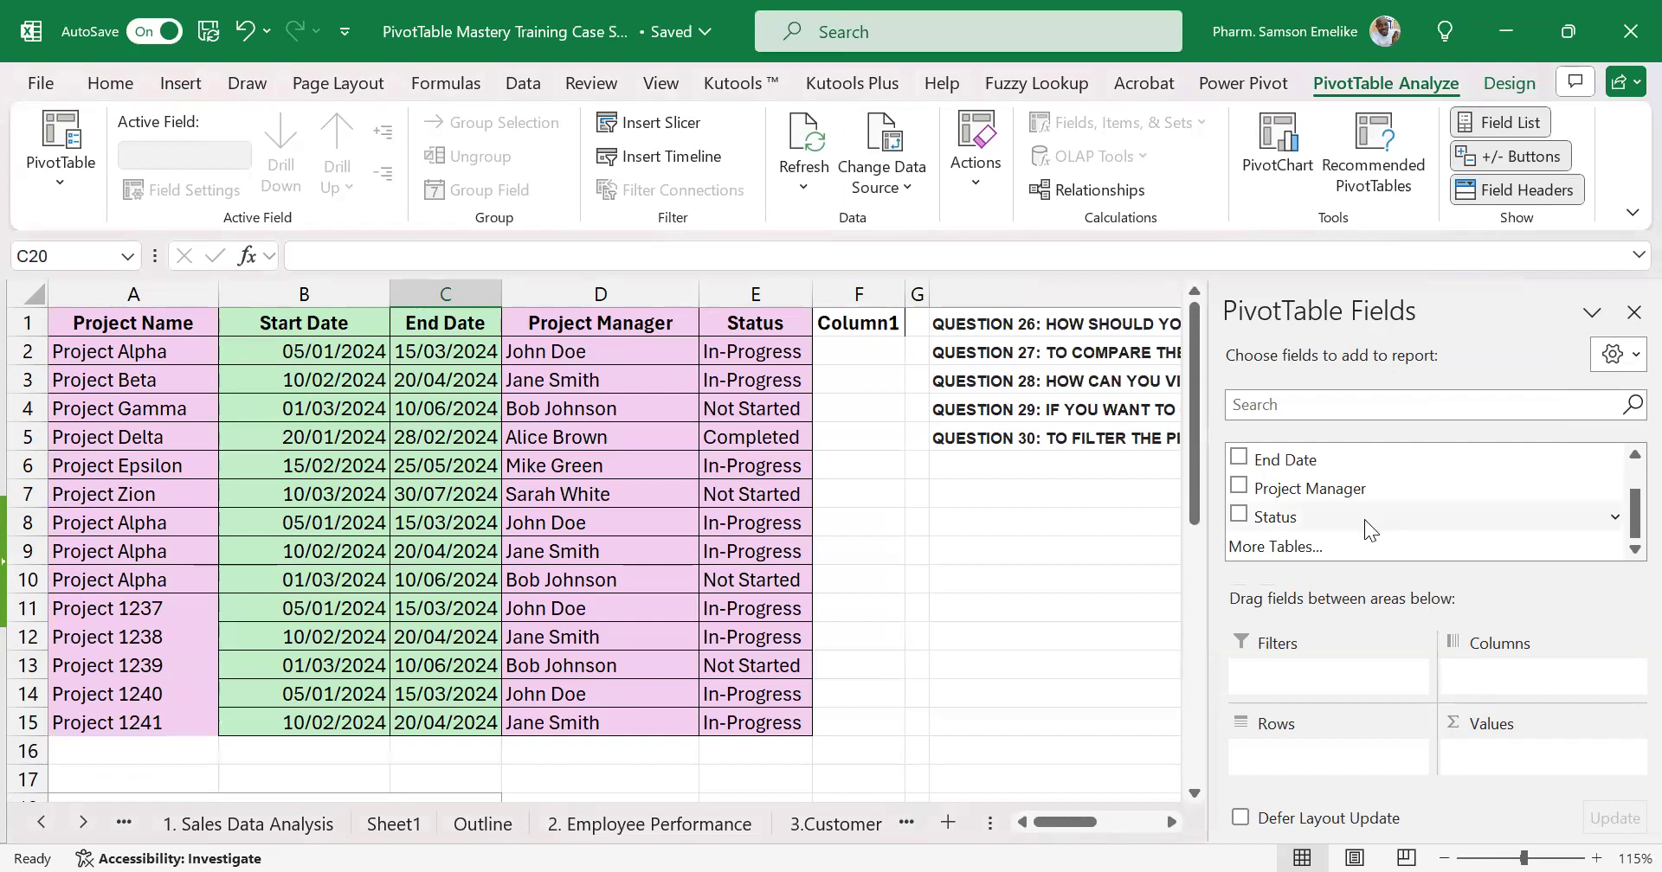
{"action": "scroll", "coordinate": [1319, 484], "scroll_direction": "up", "scroll_amount": 1}
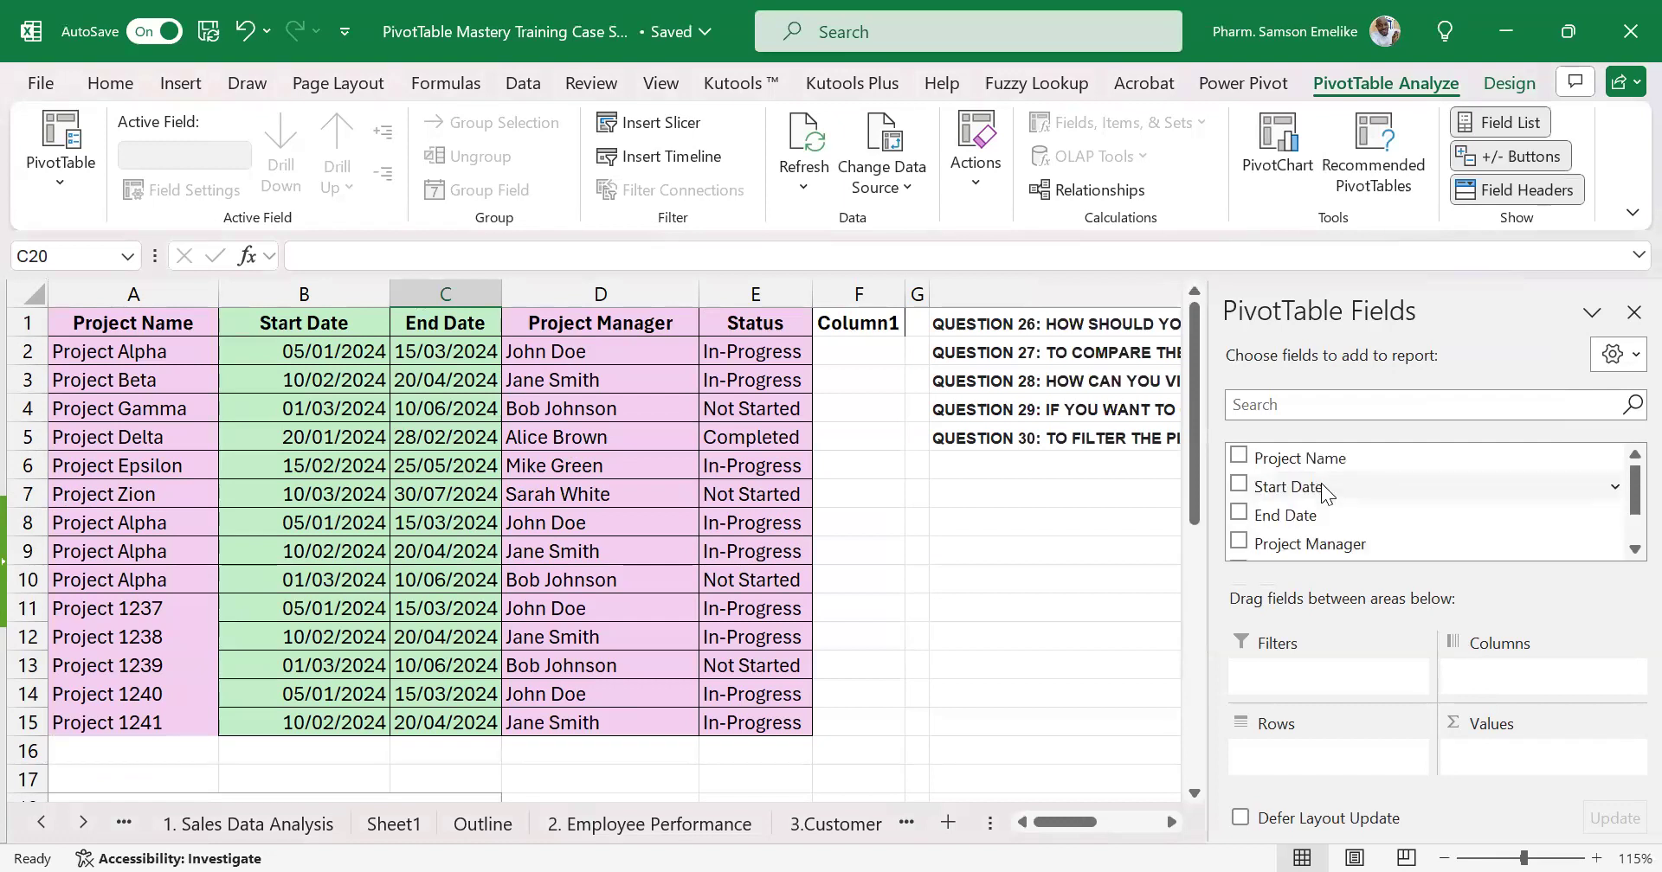
{"action": "left_click_drag", "start_coordinate": [1320, 471], "coordinate": [1362, 764]}
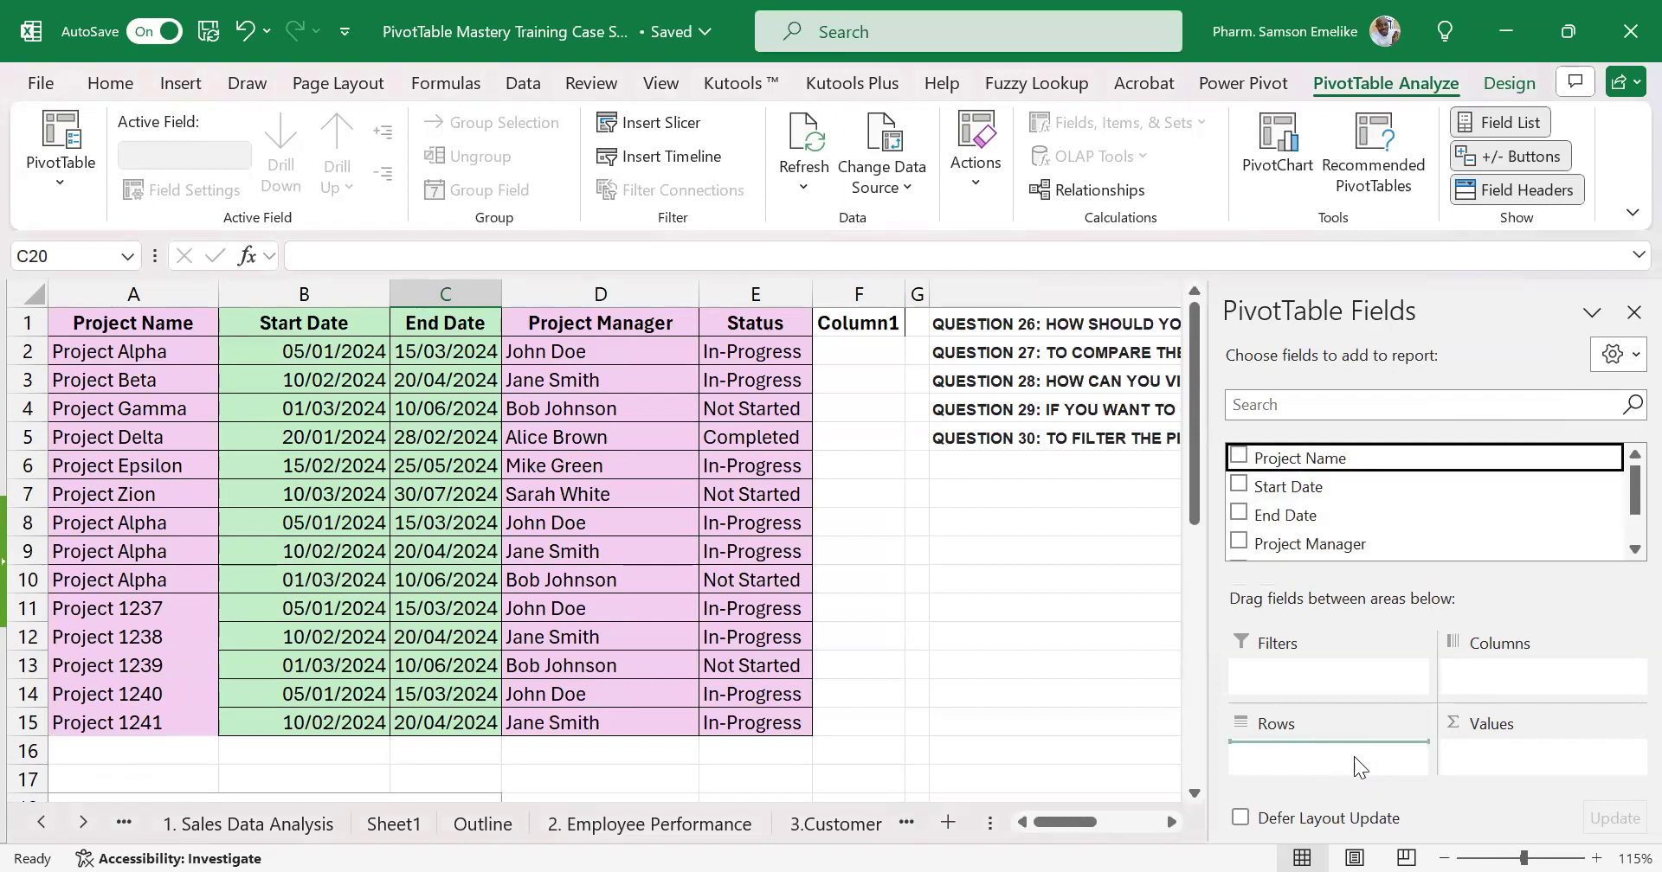
Try Start Date and End Date as PivotTable values and as column fields against the project names
{"action": "scroll", "coordinate": [487, 561], "scroll_direction": "down", "scroll_amount": 2}
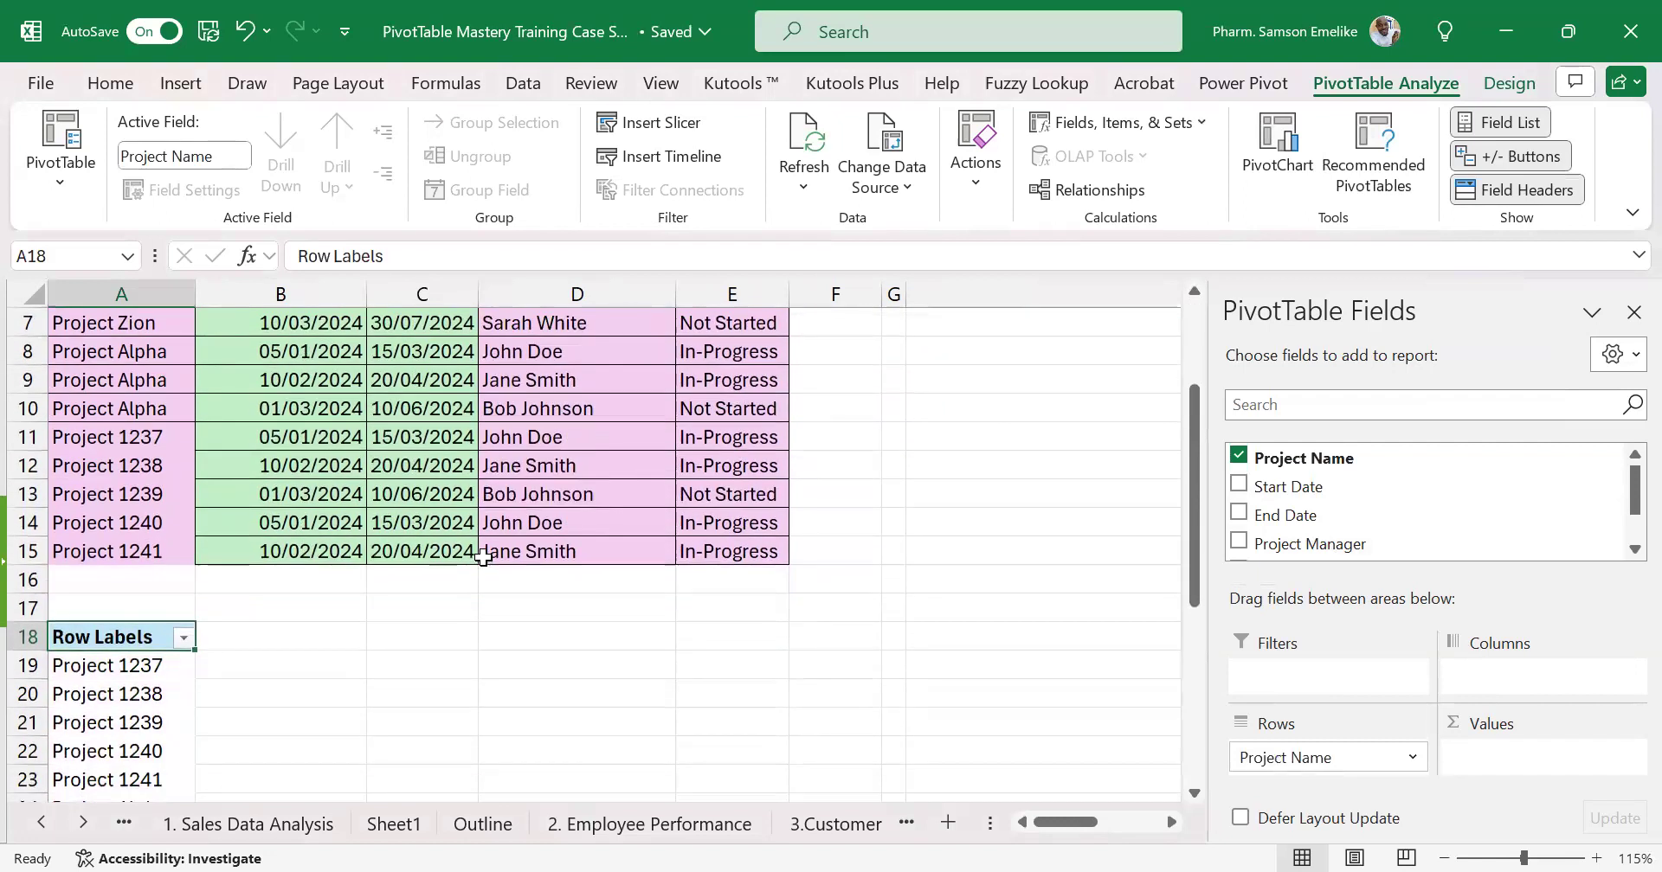
{"action": "left_click_drag", "start_coordinate": [1289, 486], "coordinate": [1501, 760]}
{"action": "left_click_drag", "start_coordinate": [1283, 515], "coordinate": [1524, 766]}
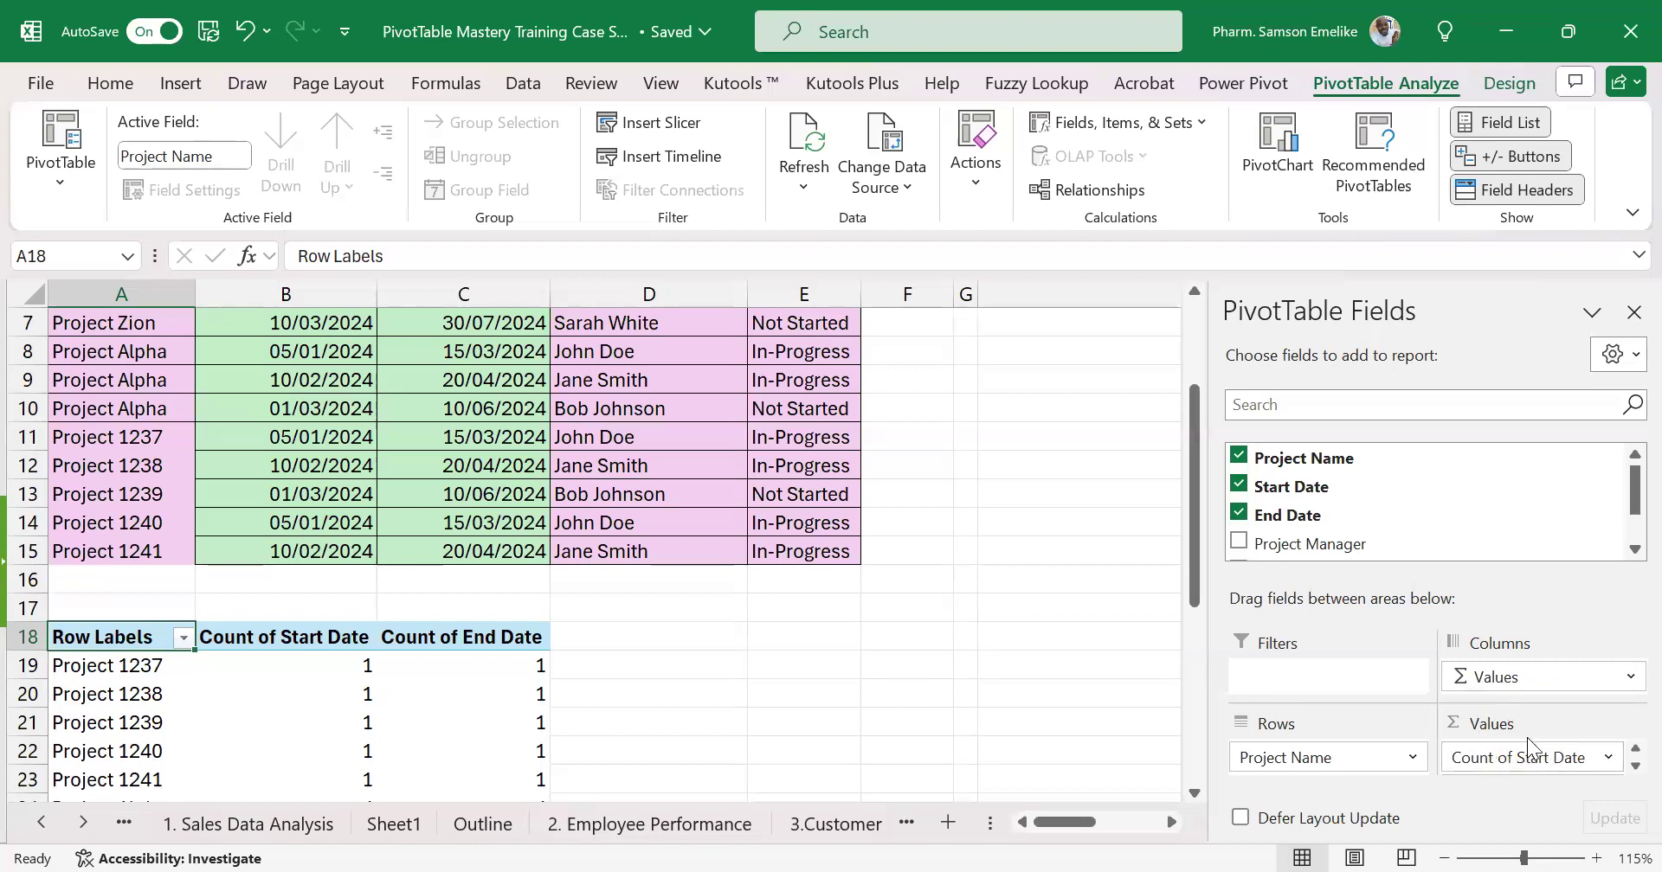
{"action": "left_click_drag", "start_coordinate": [1501, 762], "coordinate": [1527, 684]}
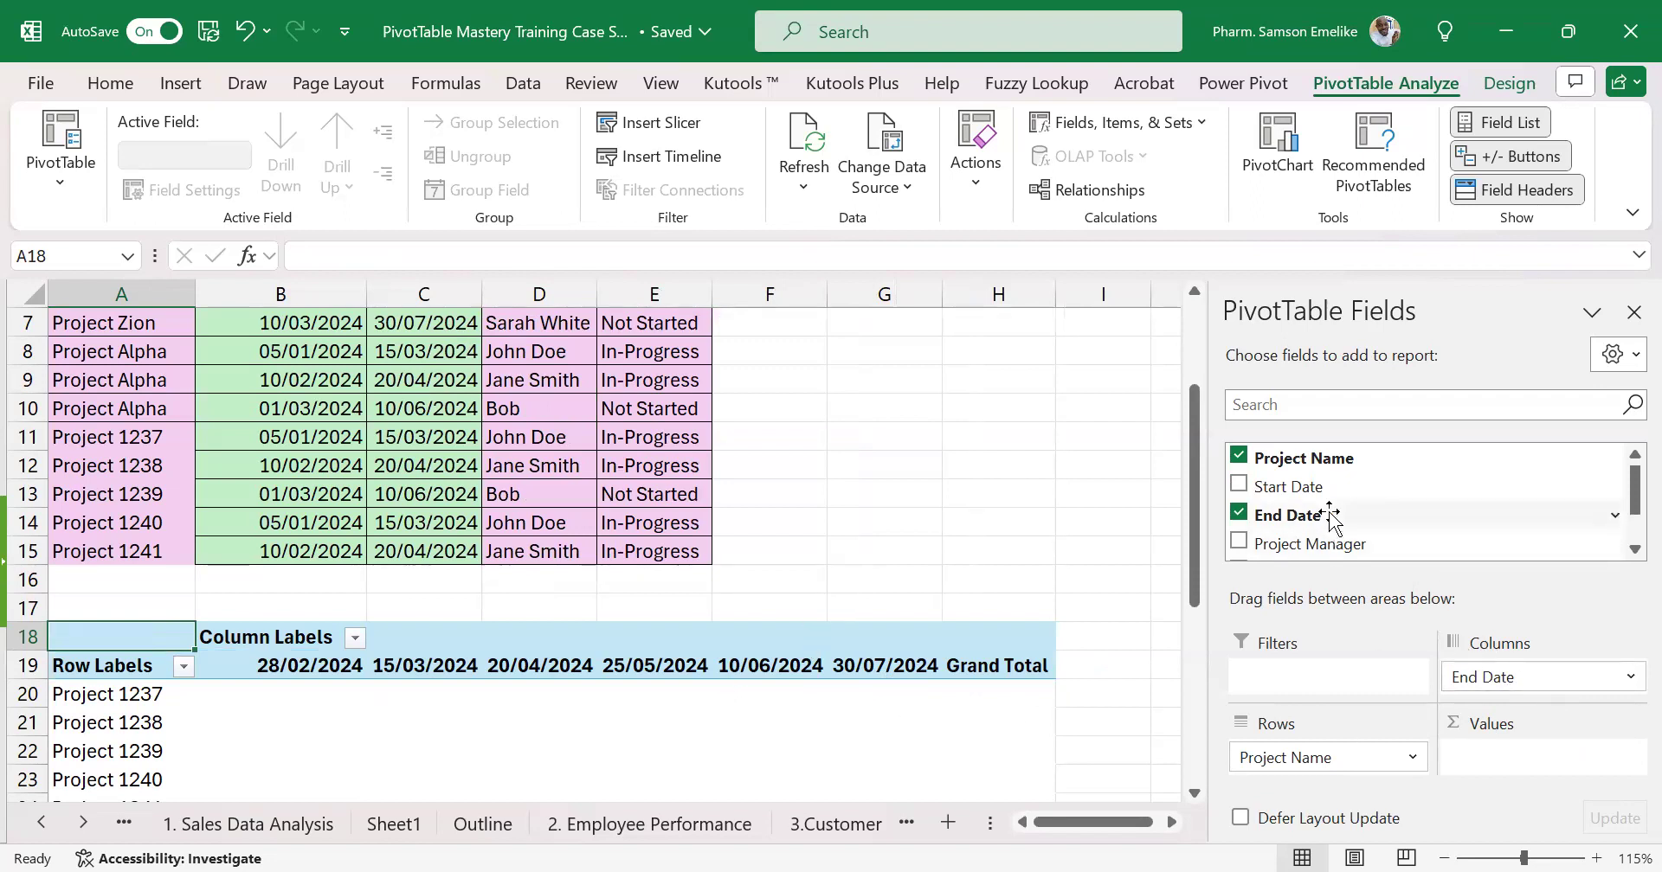
{"action": "left_click_drag", "start_coordinate": [1306, 485], "coordinate": [1515, 692]}
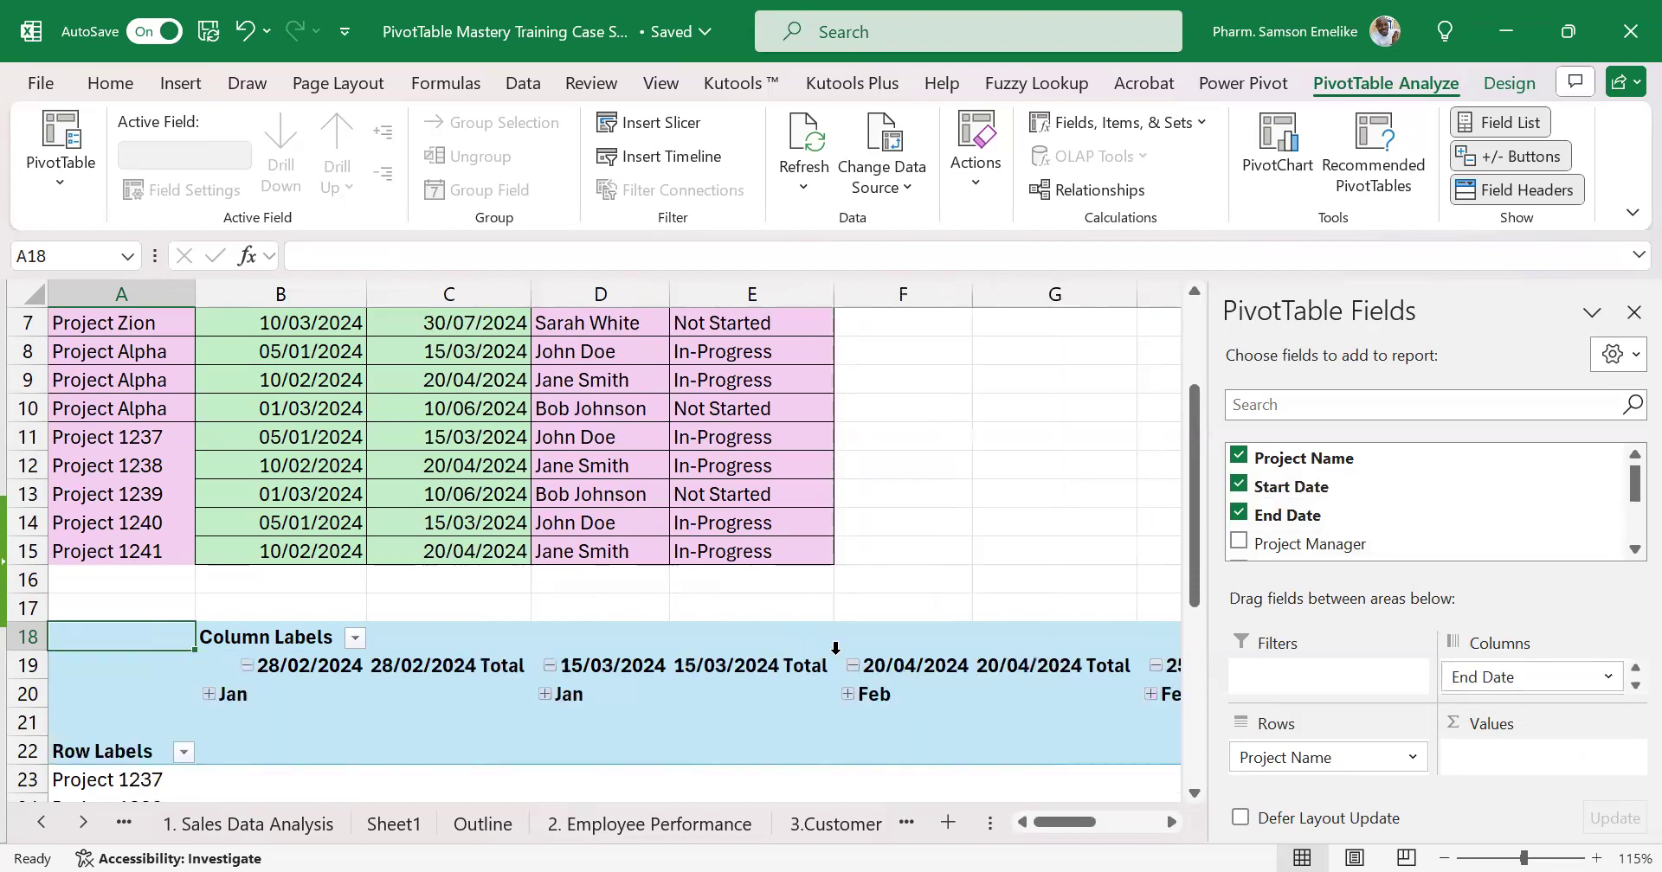
{"action": "scroll", "coordinate": [871, 695], "scroll_direction": "down", "scroll_amount": 2}
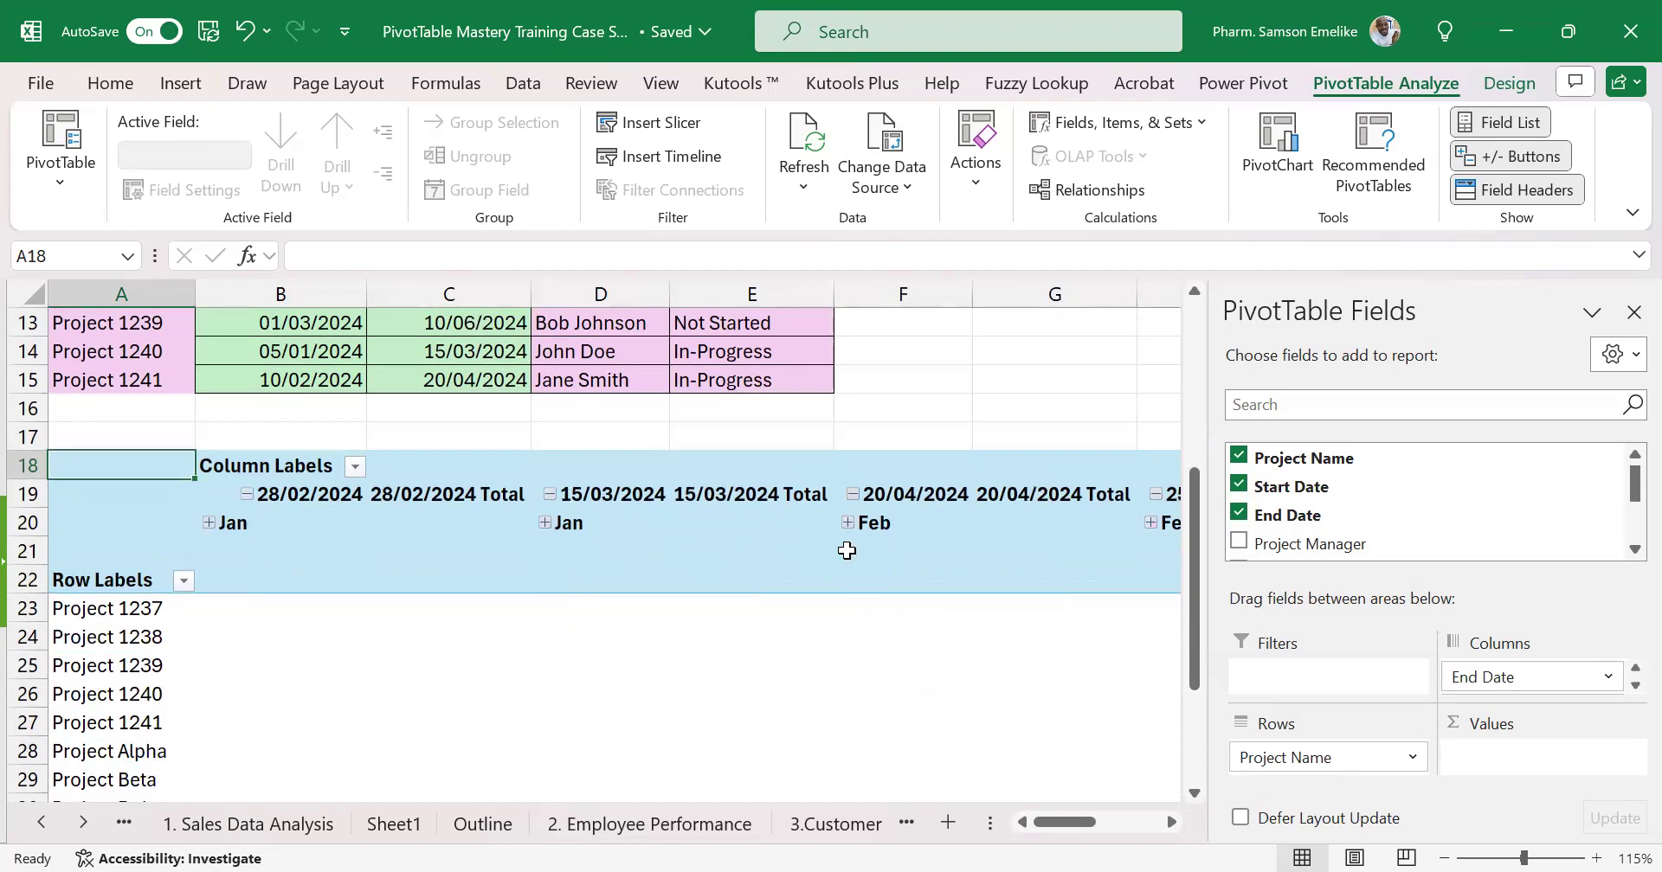
Remove End Date and the Start Date fields, including their month and day groupings, from the PivotTable's columns
{"action": "left_click_drag", "start_coordinate": [1489, 678], "coordinate": [1142, 669]}
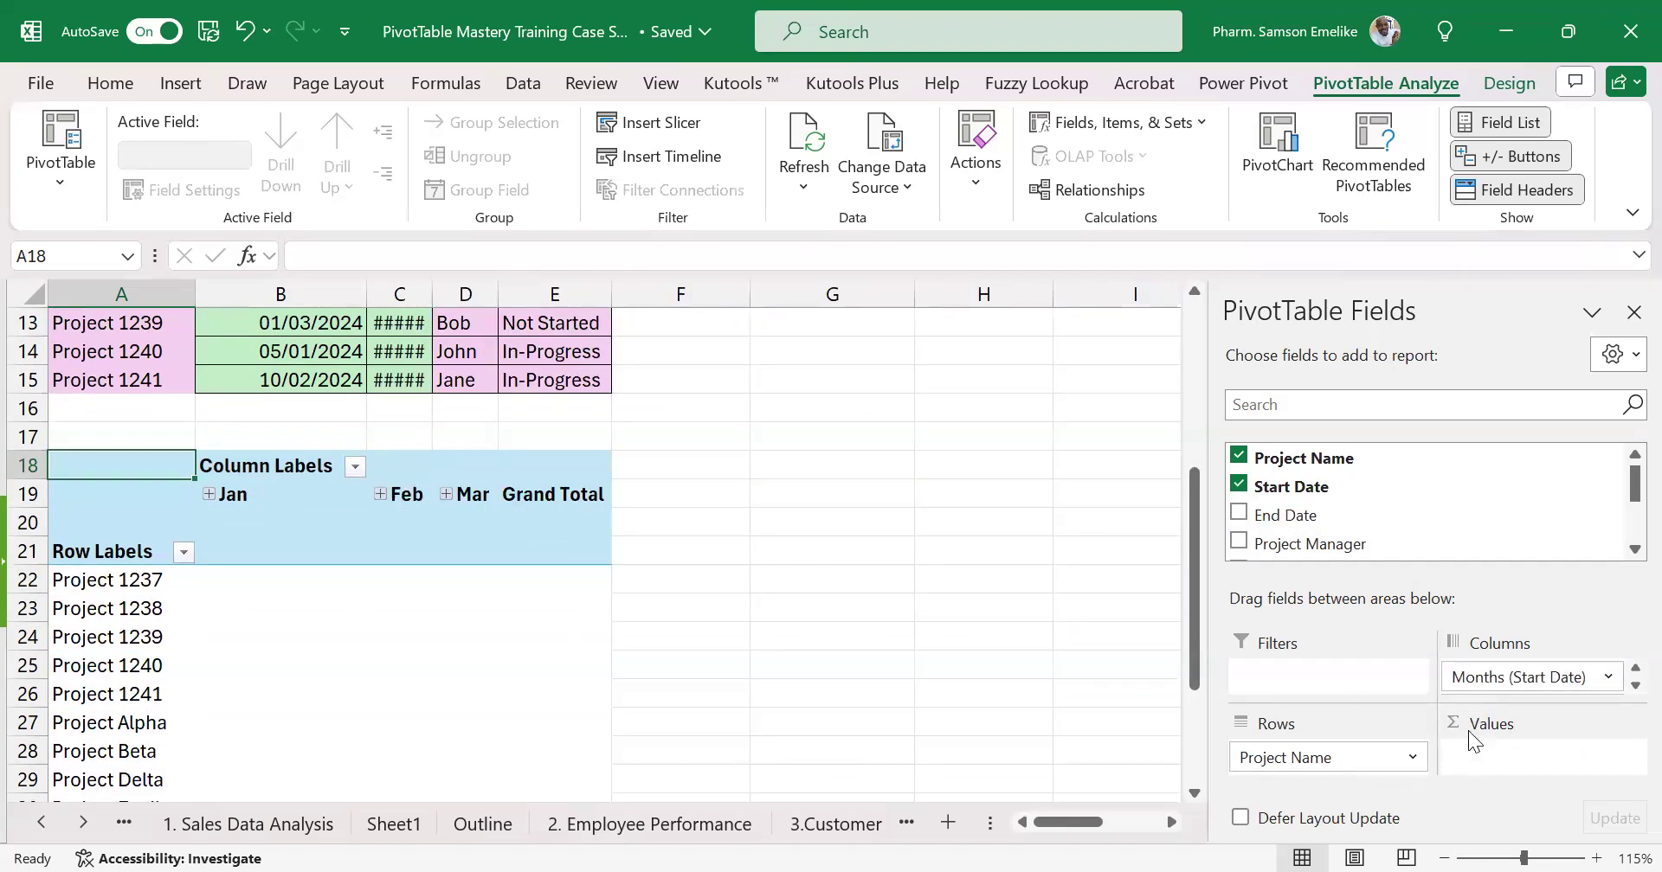
{"action": "left_click_drag", "start_coordinate": [1532, 679], "coordinate": [848, 614]}
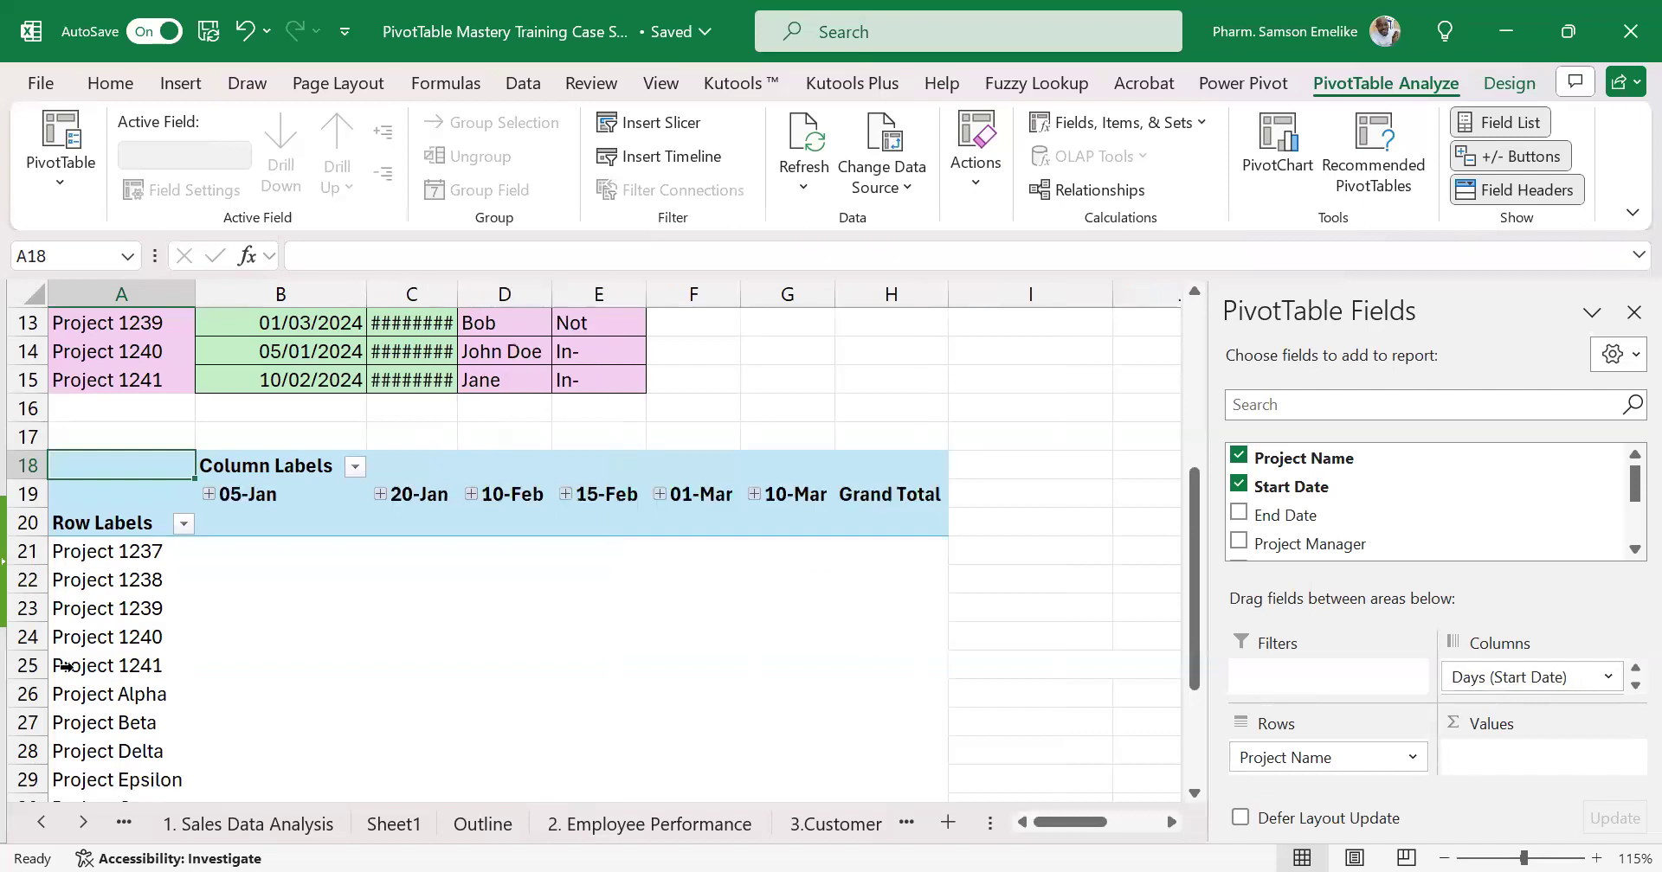
{"action": "left_click_drag", "start_coordinate": [1469, 679], "coordinate": [828, 661]}
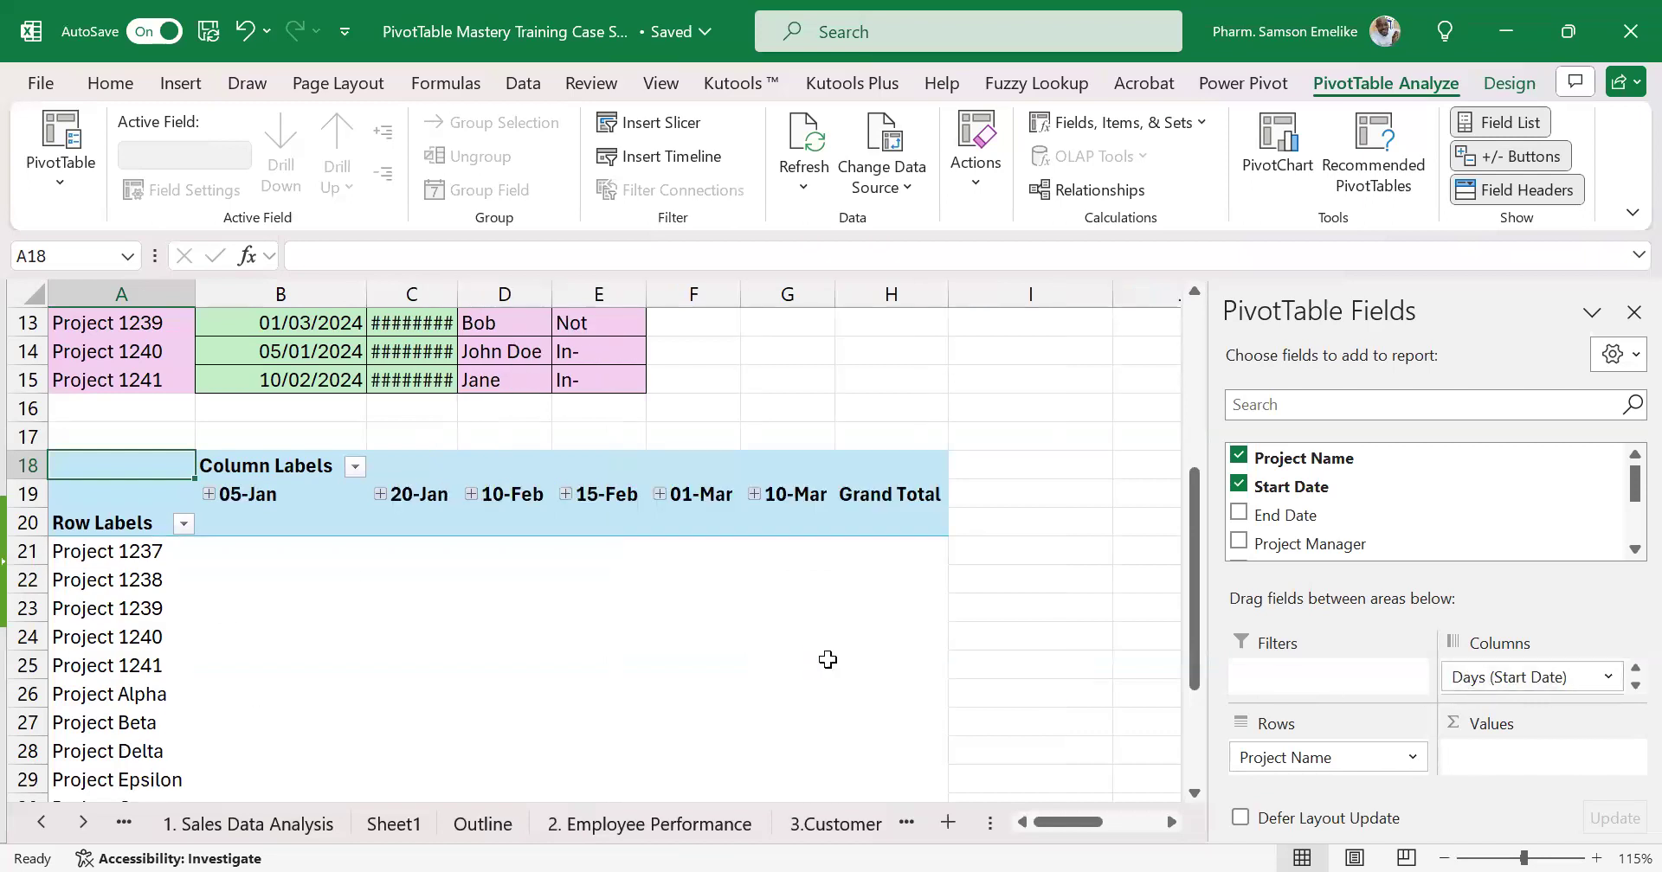
{"action": "left_click_drag", "start_coordinate": [1500, 676], "coordinate": [909, 653]}
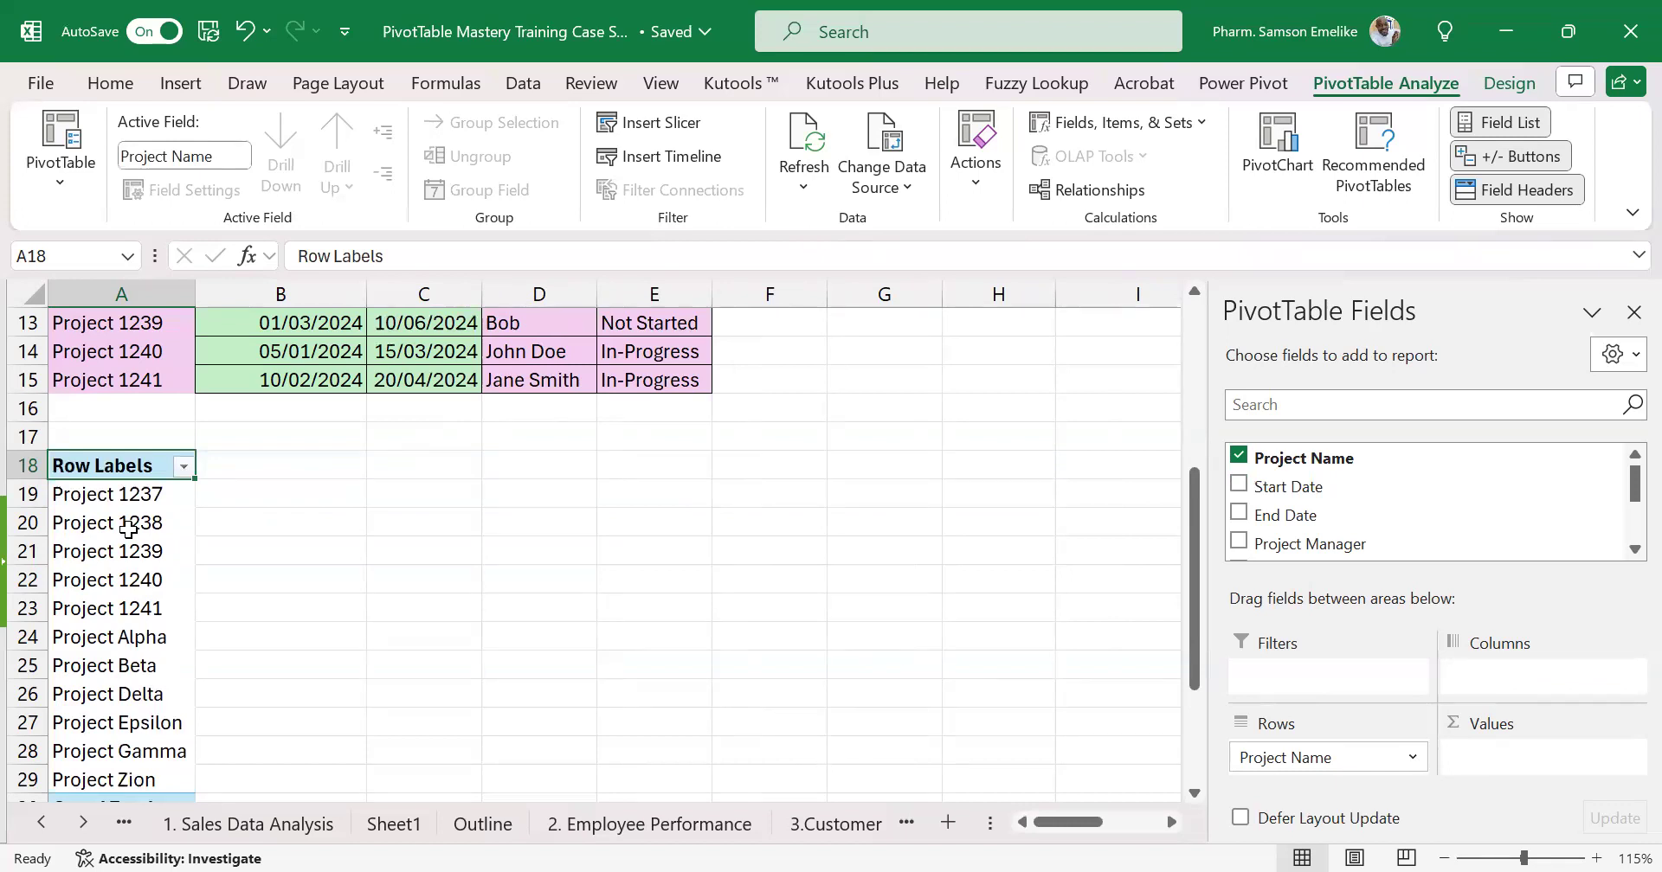
{"action": "scroll", "coordinate": [128, 529], "scroll_direction": "down", "scroll_amount": 2}
{"action": "scroll", "coordinate": [128, 530], "scroll_direction": "up", "scroll_amount": 2}
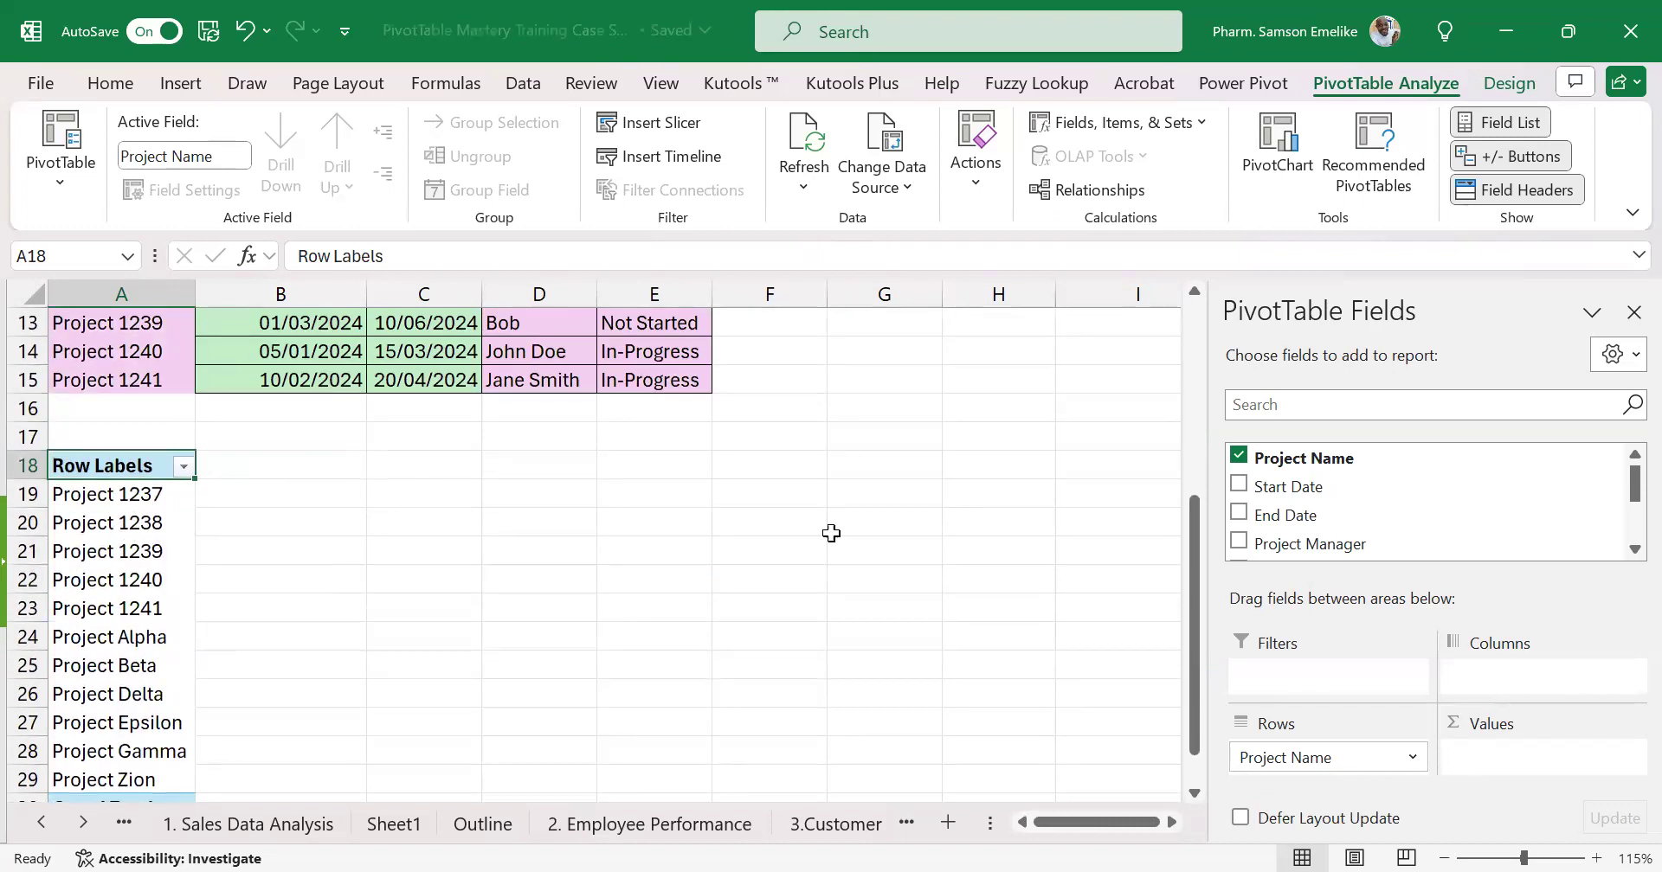
{"action": "scroll", "coordinate": [1320, 476], "scroll_direction": "down", "scroll_amount": 2}
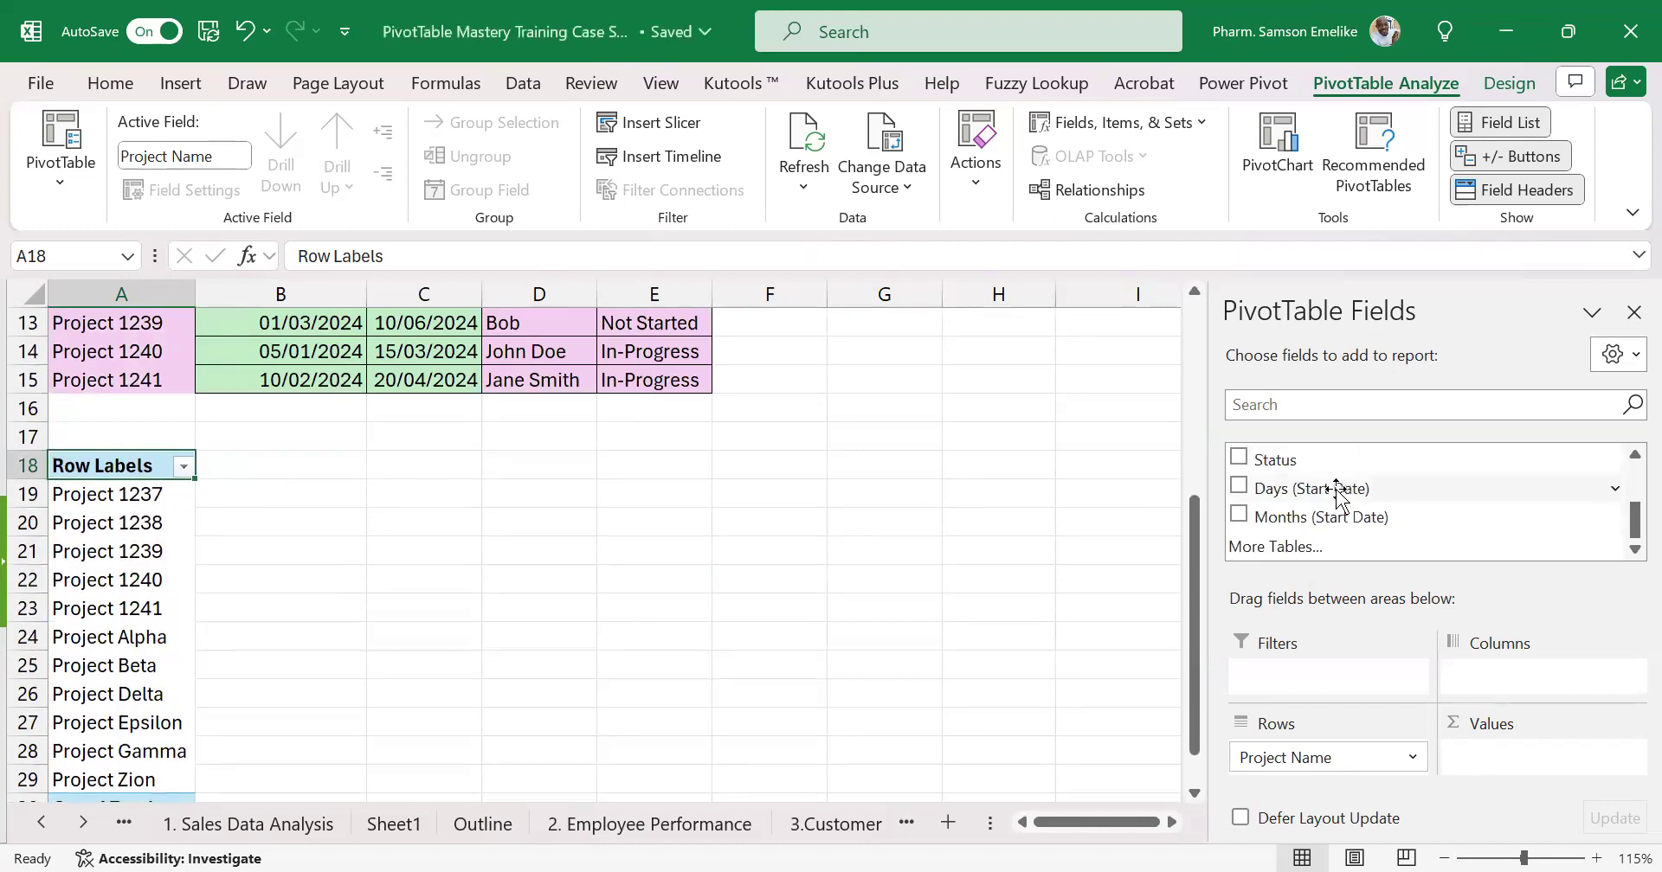
{"action": "scroll", "coordinate": [1342, 519], "scroll_direction": "up", "scroll_amount": 1}
{"action": "scroll", "coordinate": [1346, 522], "scroll_direction": "up", "scroll_amount": 1}
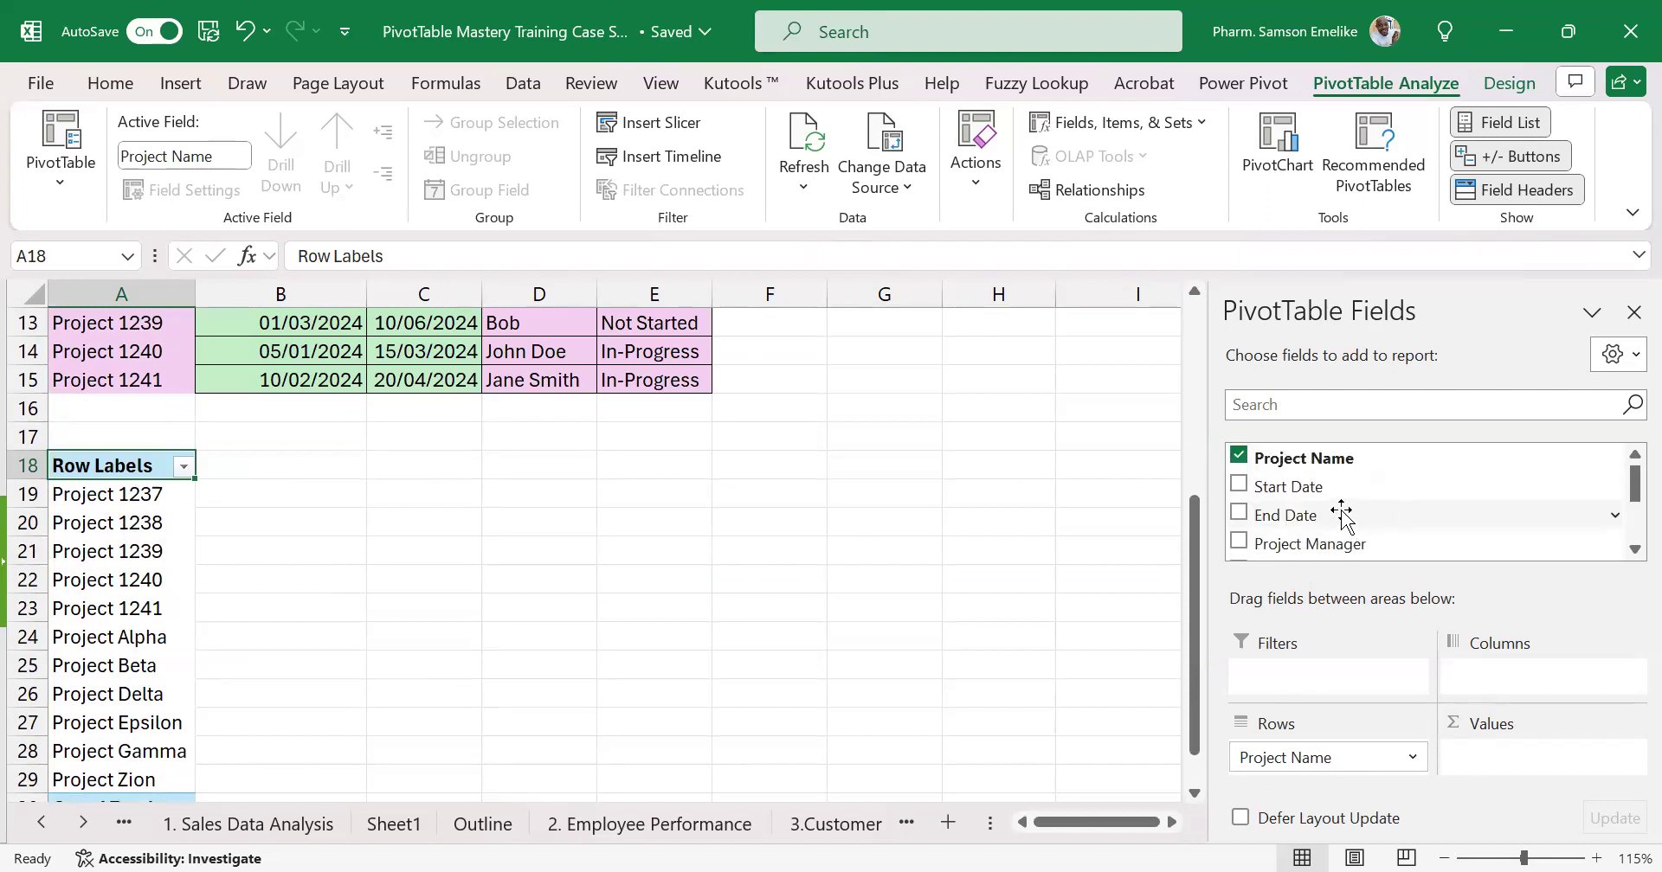
{"action": "left_click", "coordinate": [120, 502]}
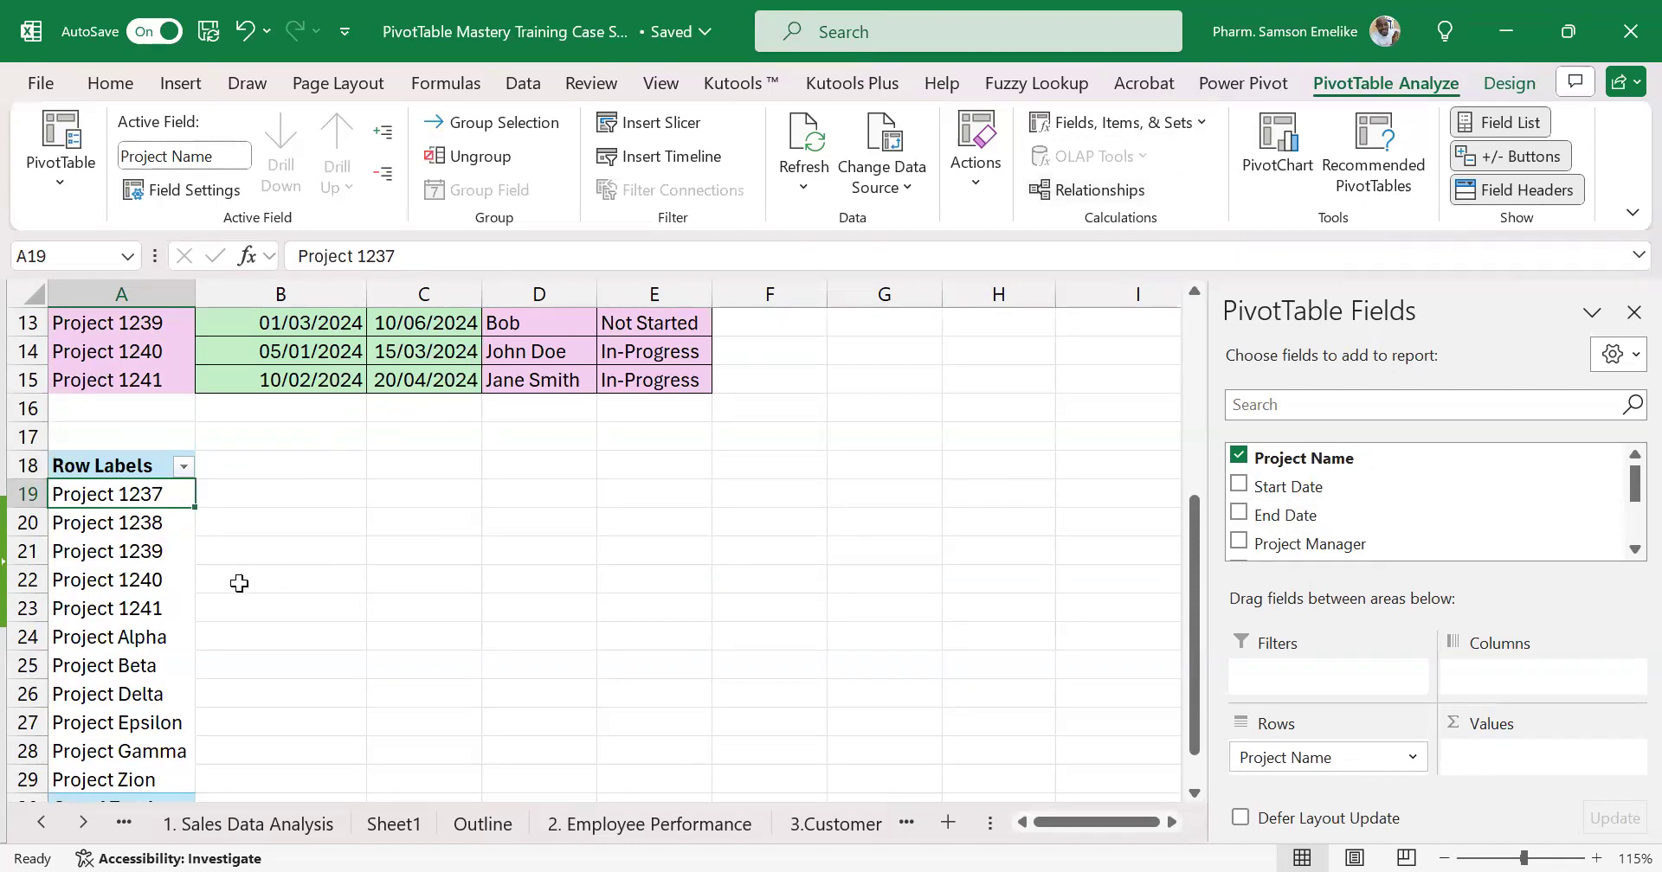
{"action": "left_click", "coordinate": [1009, 412]}
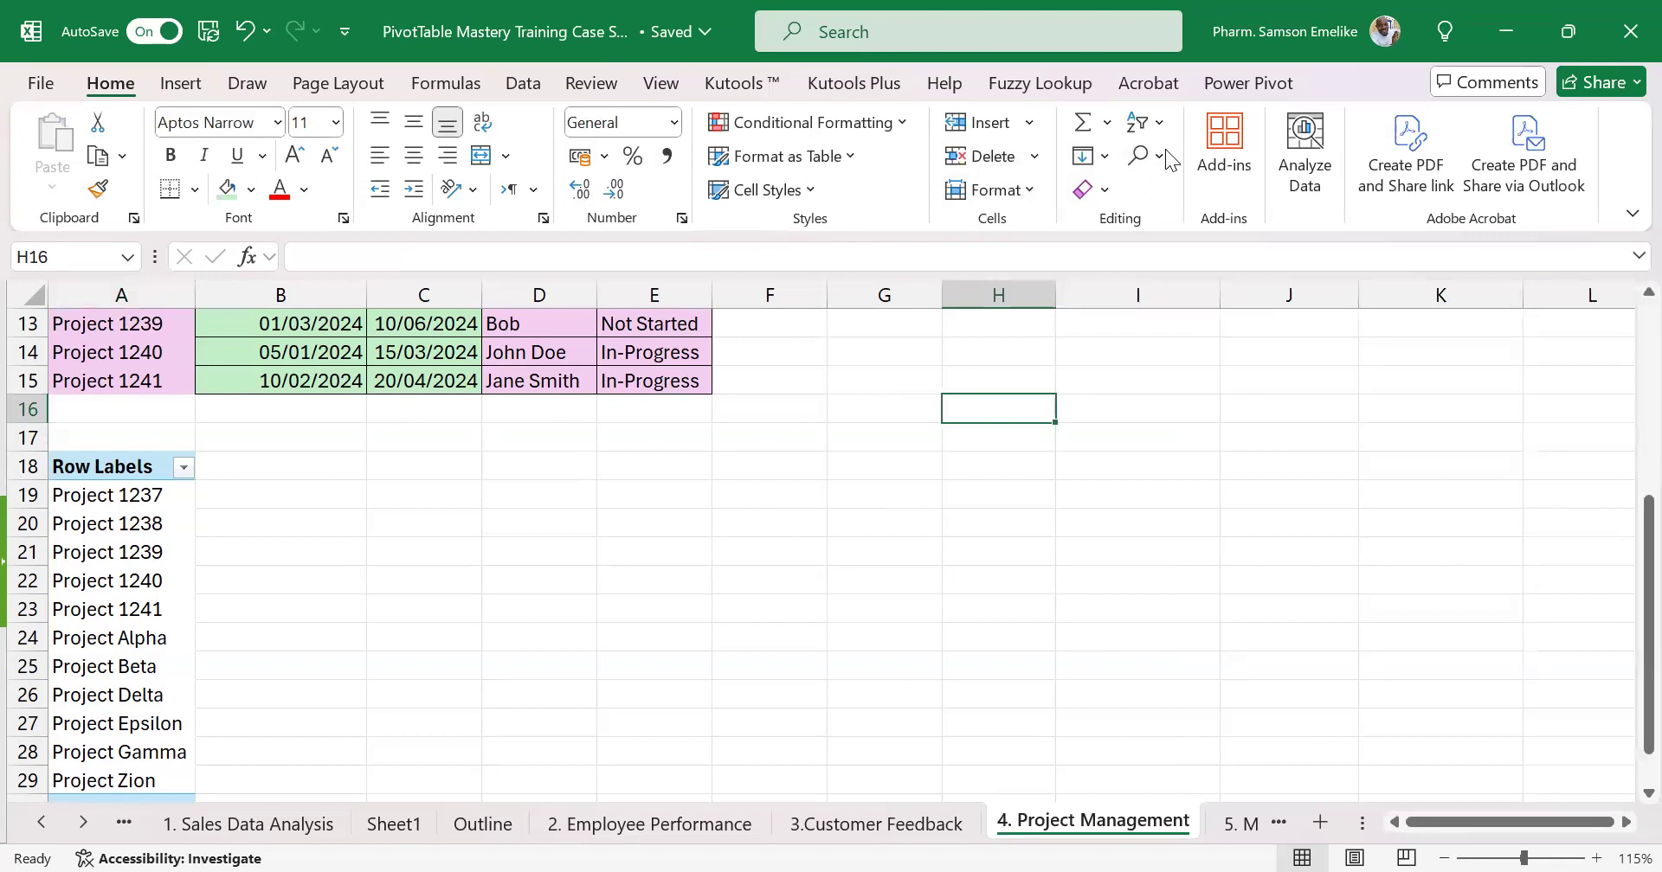
Begin a new calculated field in the PivotTable and name it Project Duration
{"action": "left_click", "coordinate": [164, 524]}
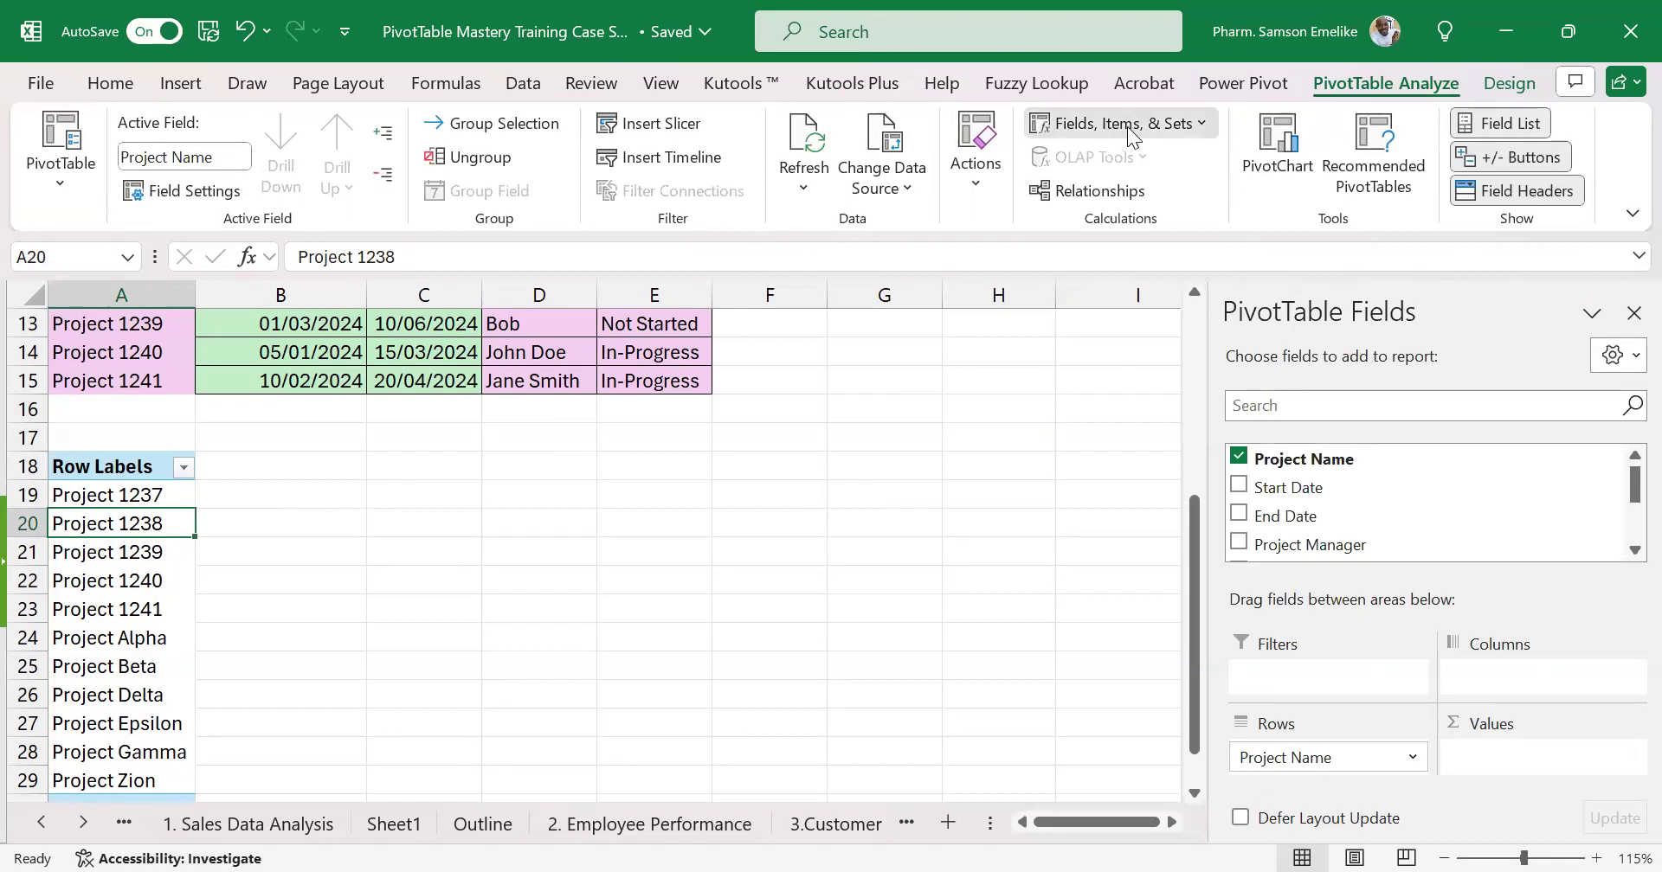
{"action": "left_click", "coordinate": [1157, 123]}
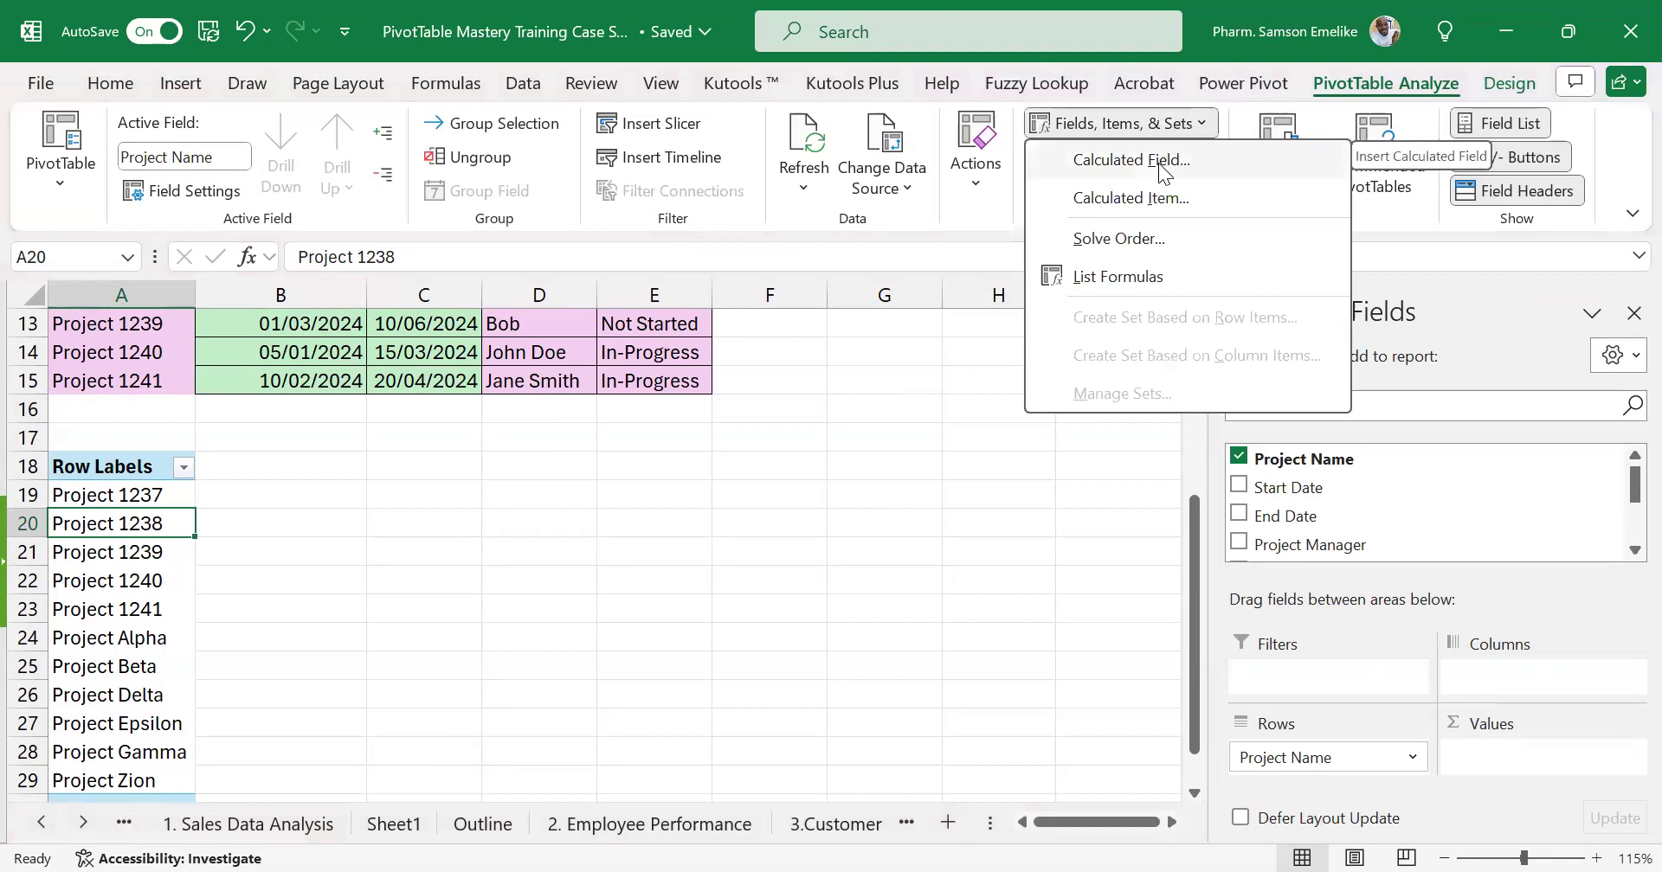
{"action": "left_click", "coordinate": [1131, 160]}
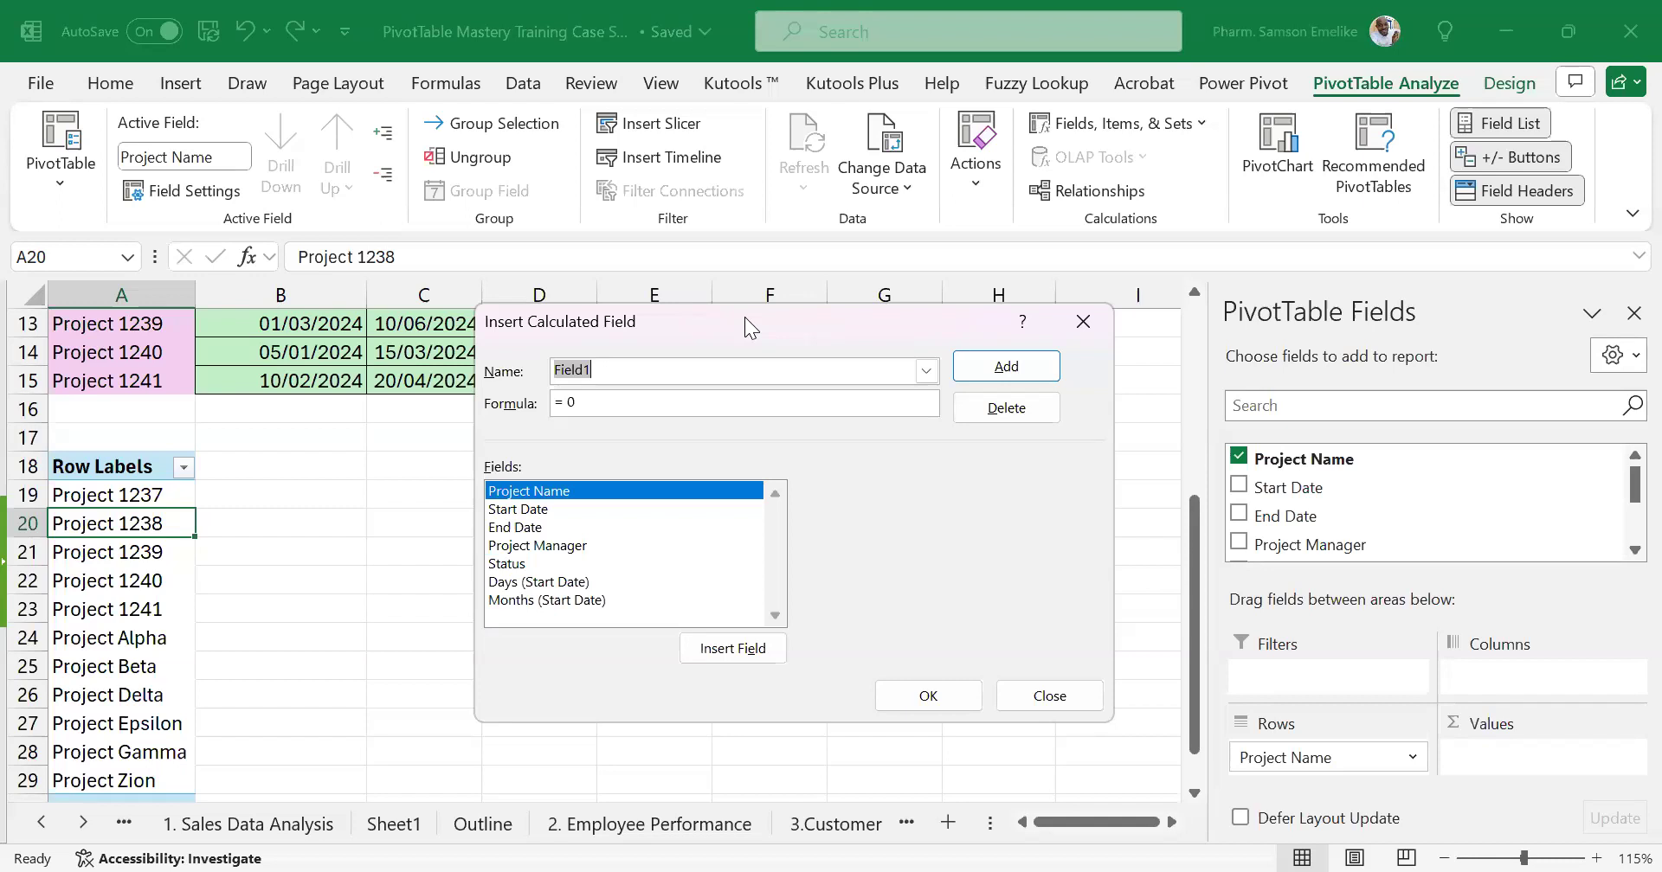
{"action": "type", "text": "Duratio"}
{"action": "type", "text": "n"}
{"action": "type", "text": "Project"}
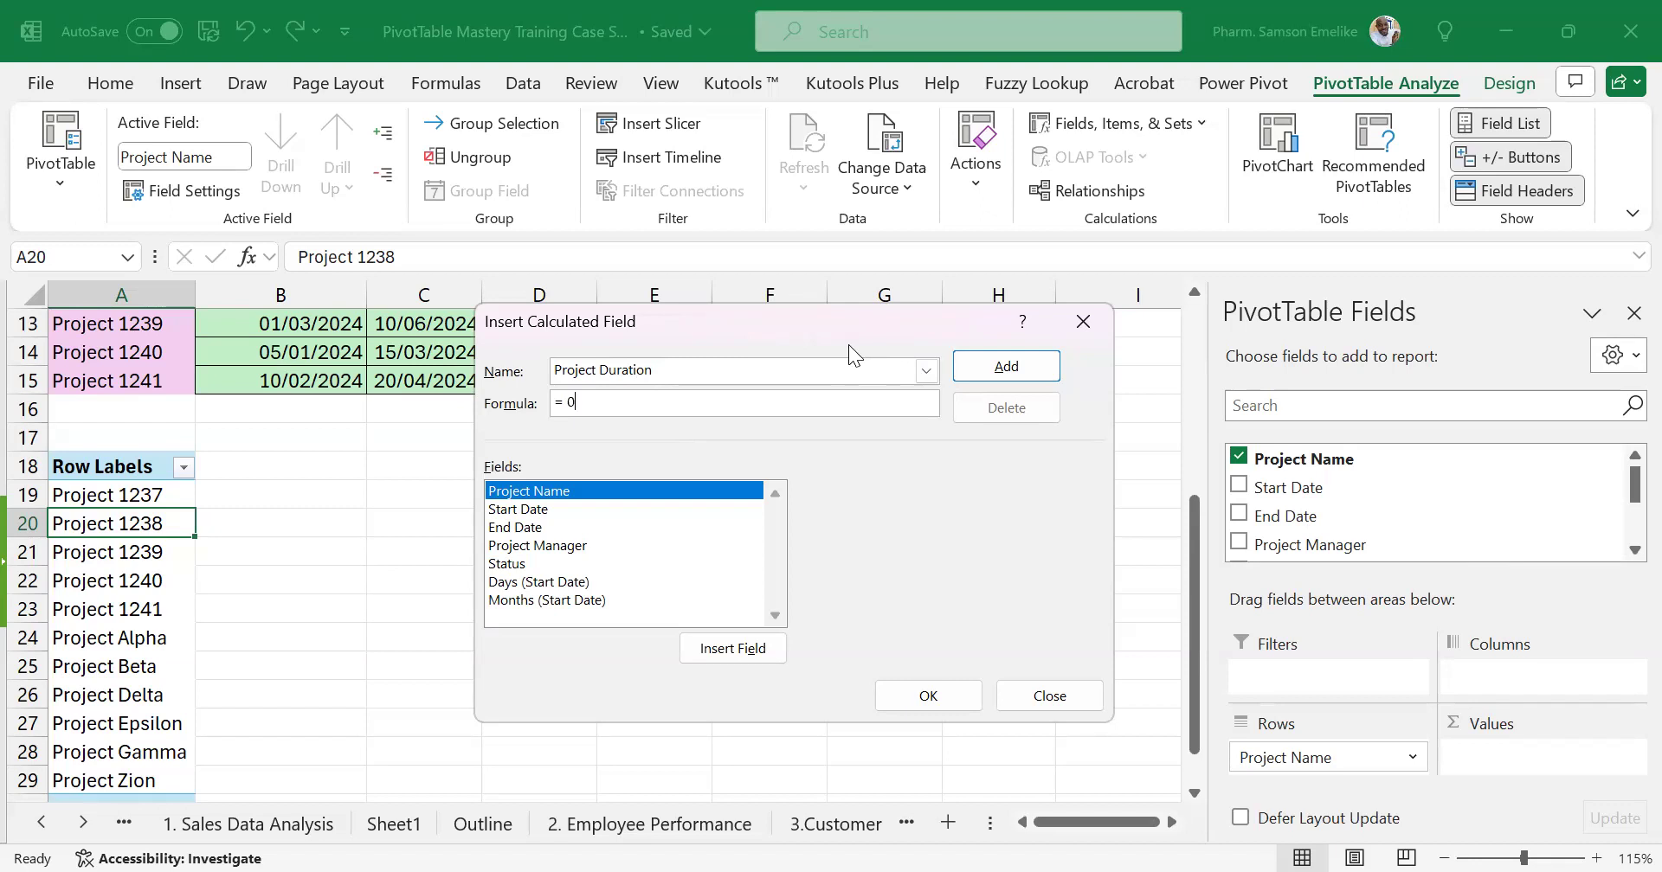
Set the Project Duration formula to = 'End Date'- 'Start Date' and add the calculated field to the PivotTable
{"action": "key", "text": "BackSpace"}
{"action": "double_click", "coordinate": [537, 528]}
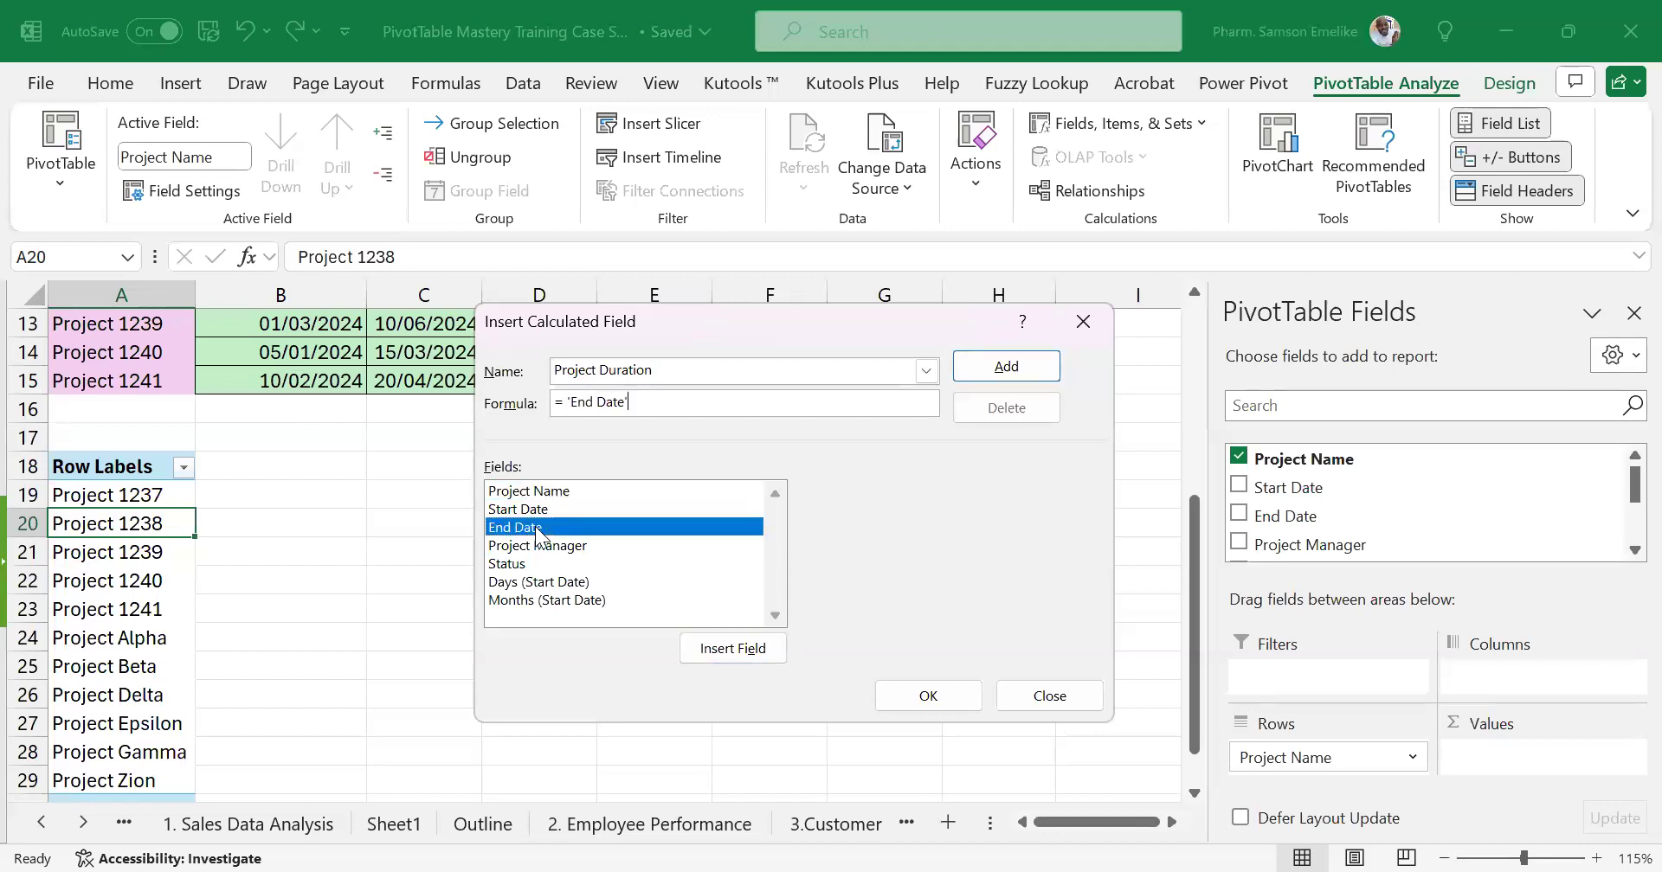
{"action": "type", "text": "-"}
{"action": "double_click", "coordinate": [542, 509]}
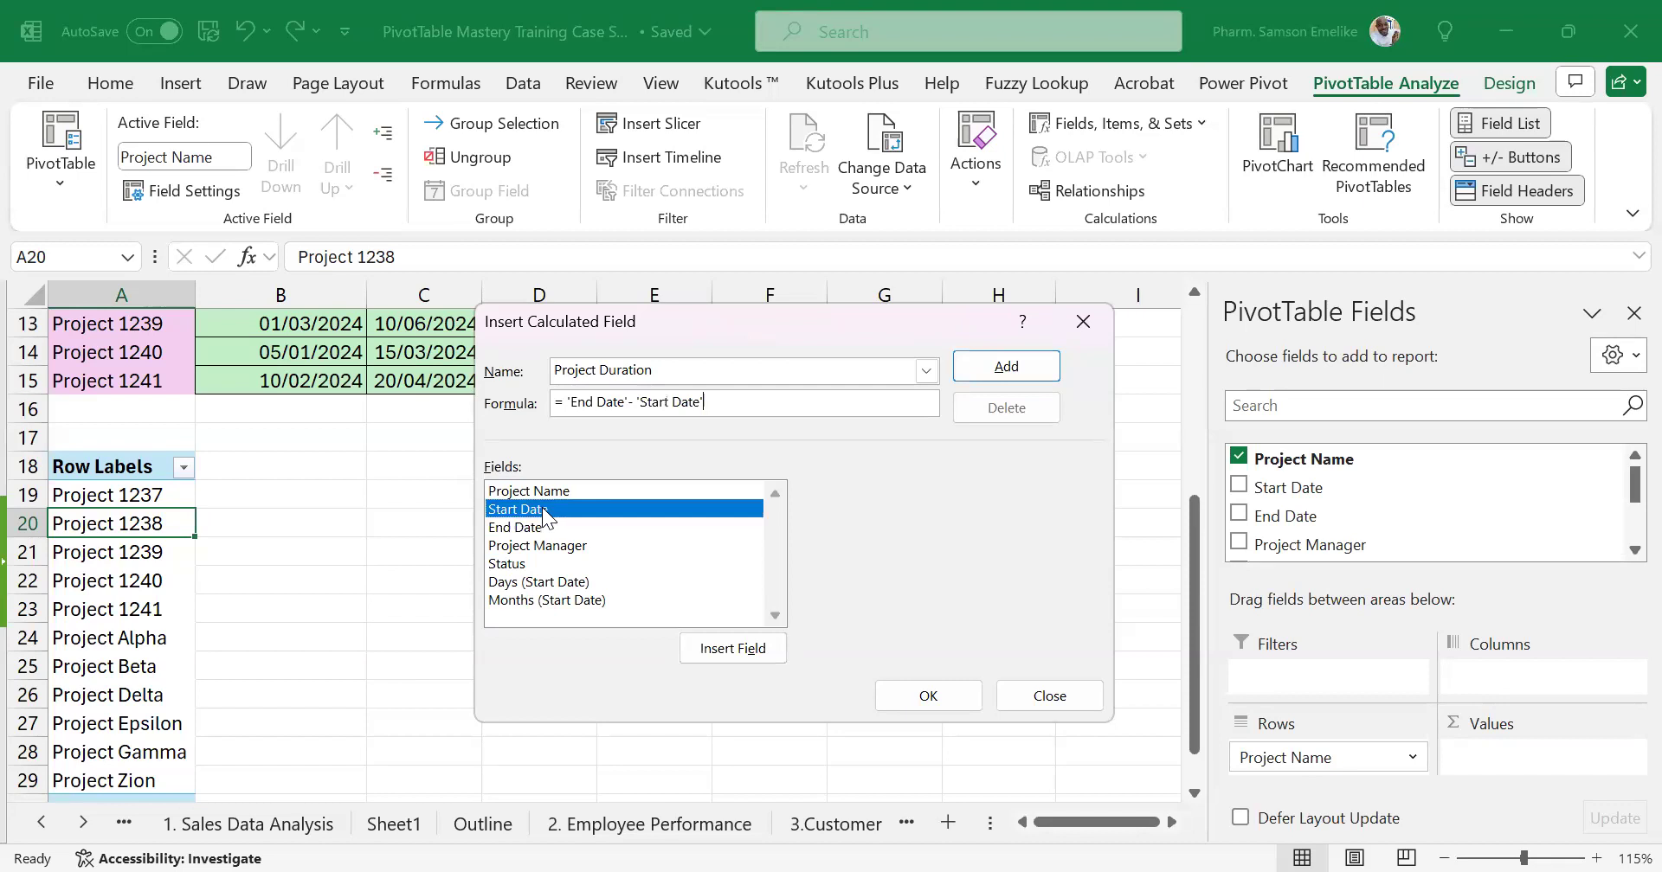
{"action": "left_click", "coordinate": [1008, 368]}
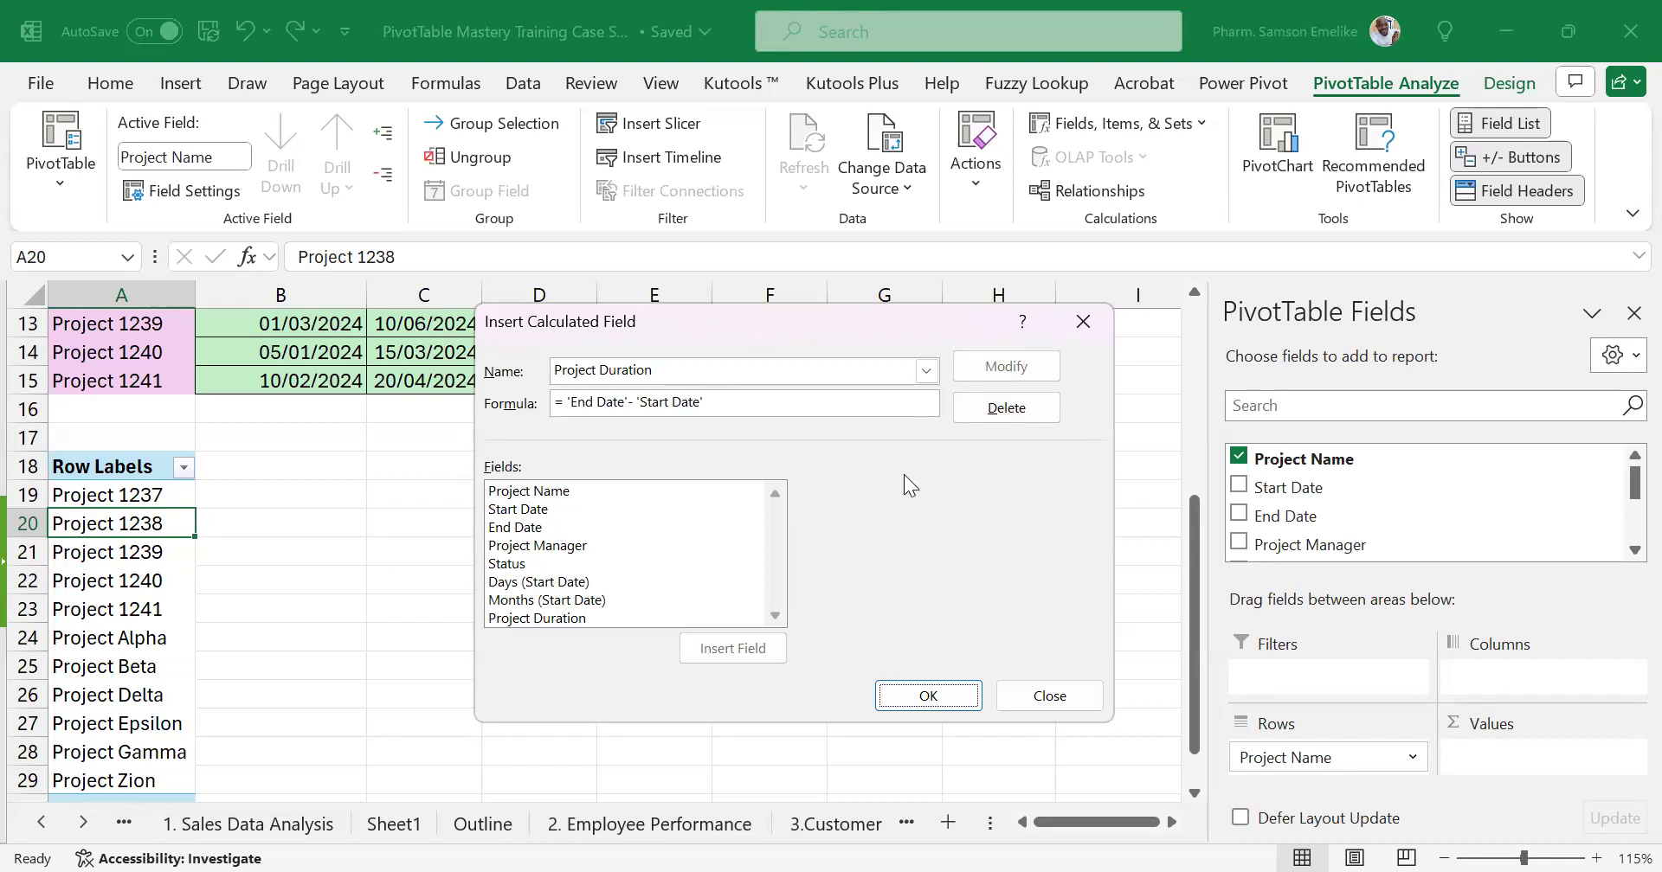
{"action": "left_click", "coordinate": [927, 708]}
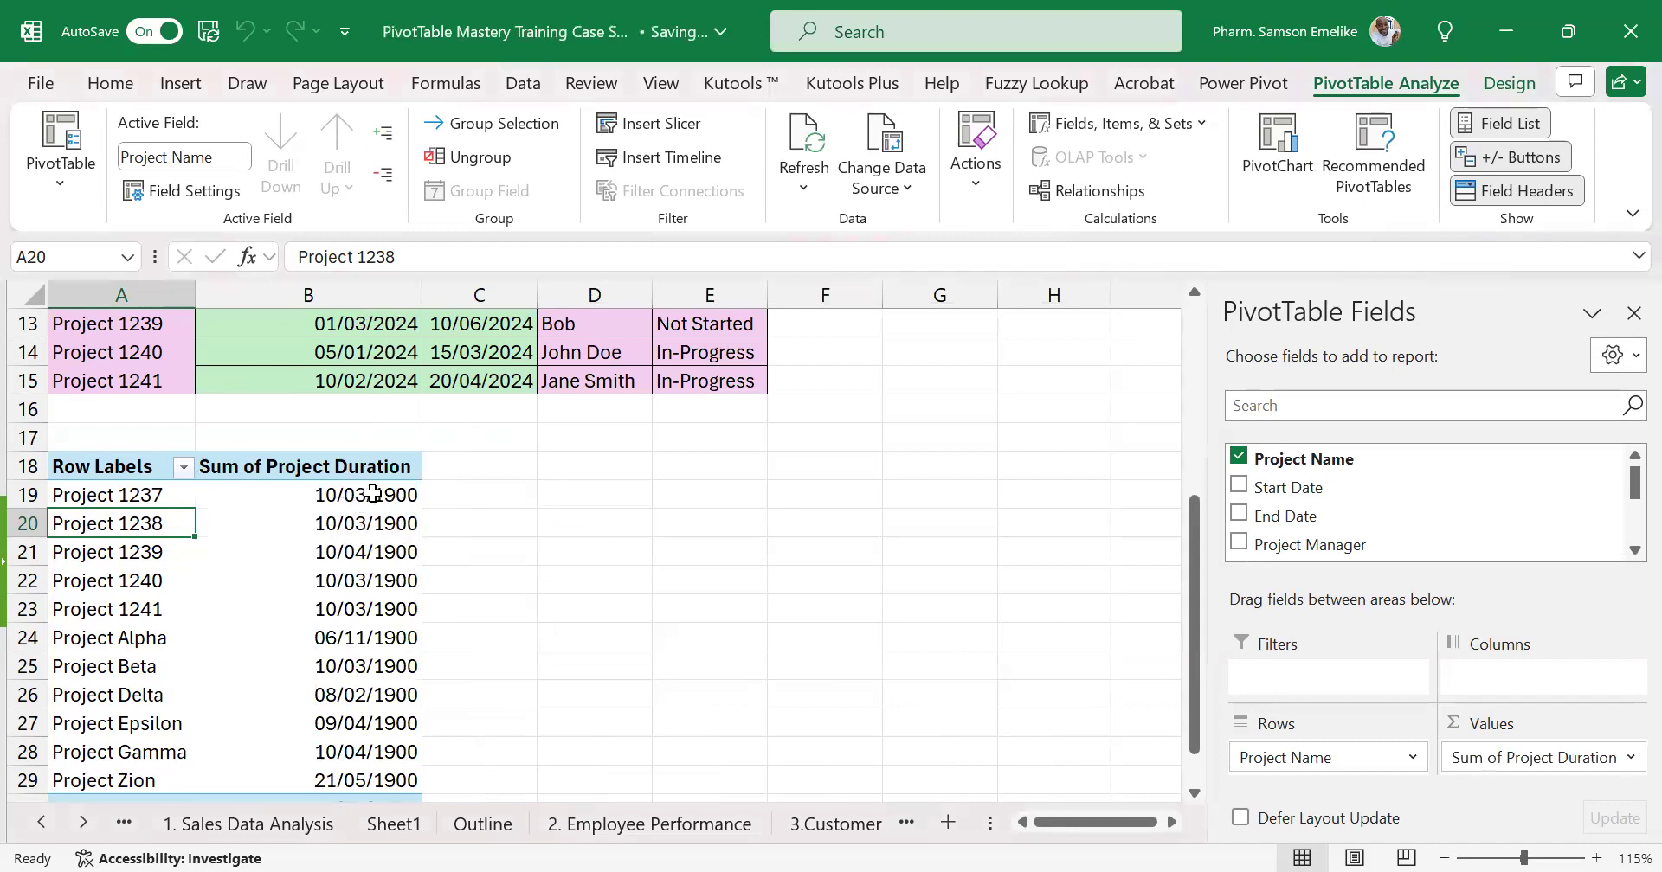
Format the PivotTable's Sum of Project Duration values as Number with 0 decimal places
{"action": "scroll", "coordinate": [377, 495], "scroll_direction": "down", "scroll_amount": 1}
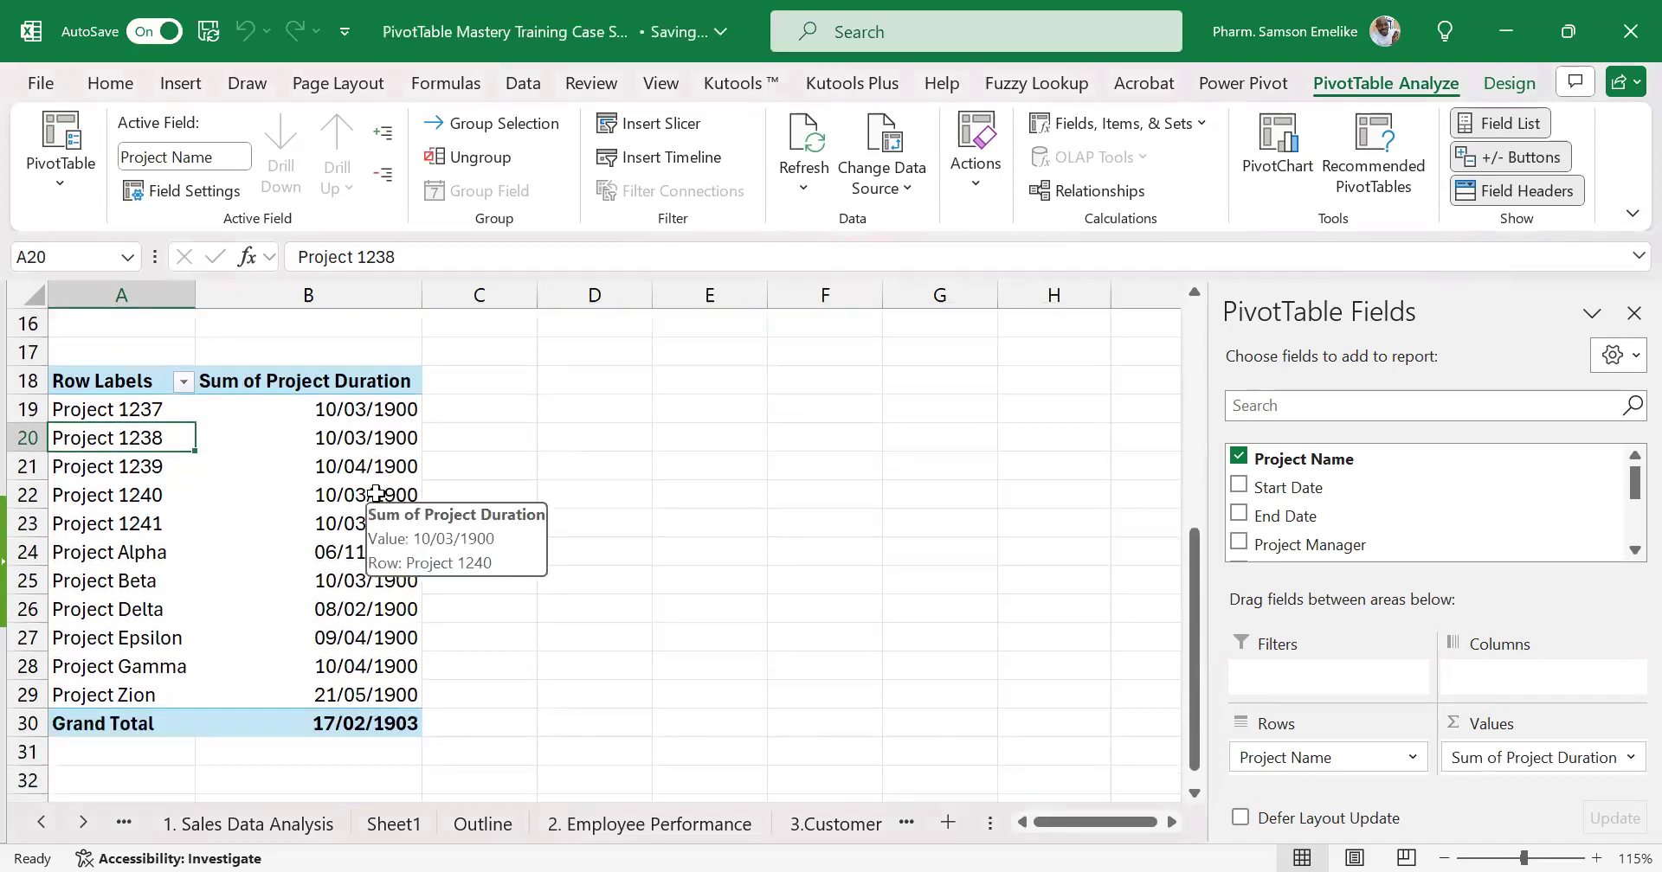
{"action": "left_click", "coordinate": [366, 409]}
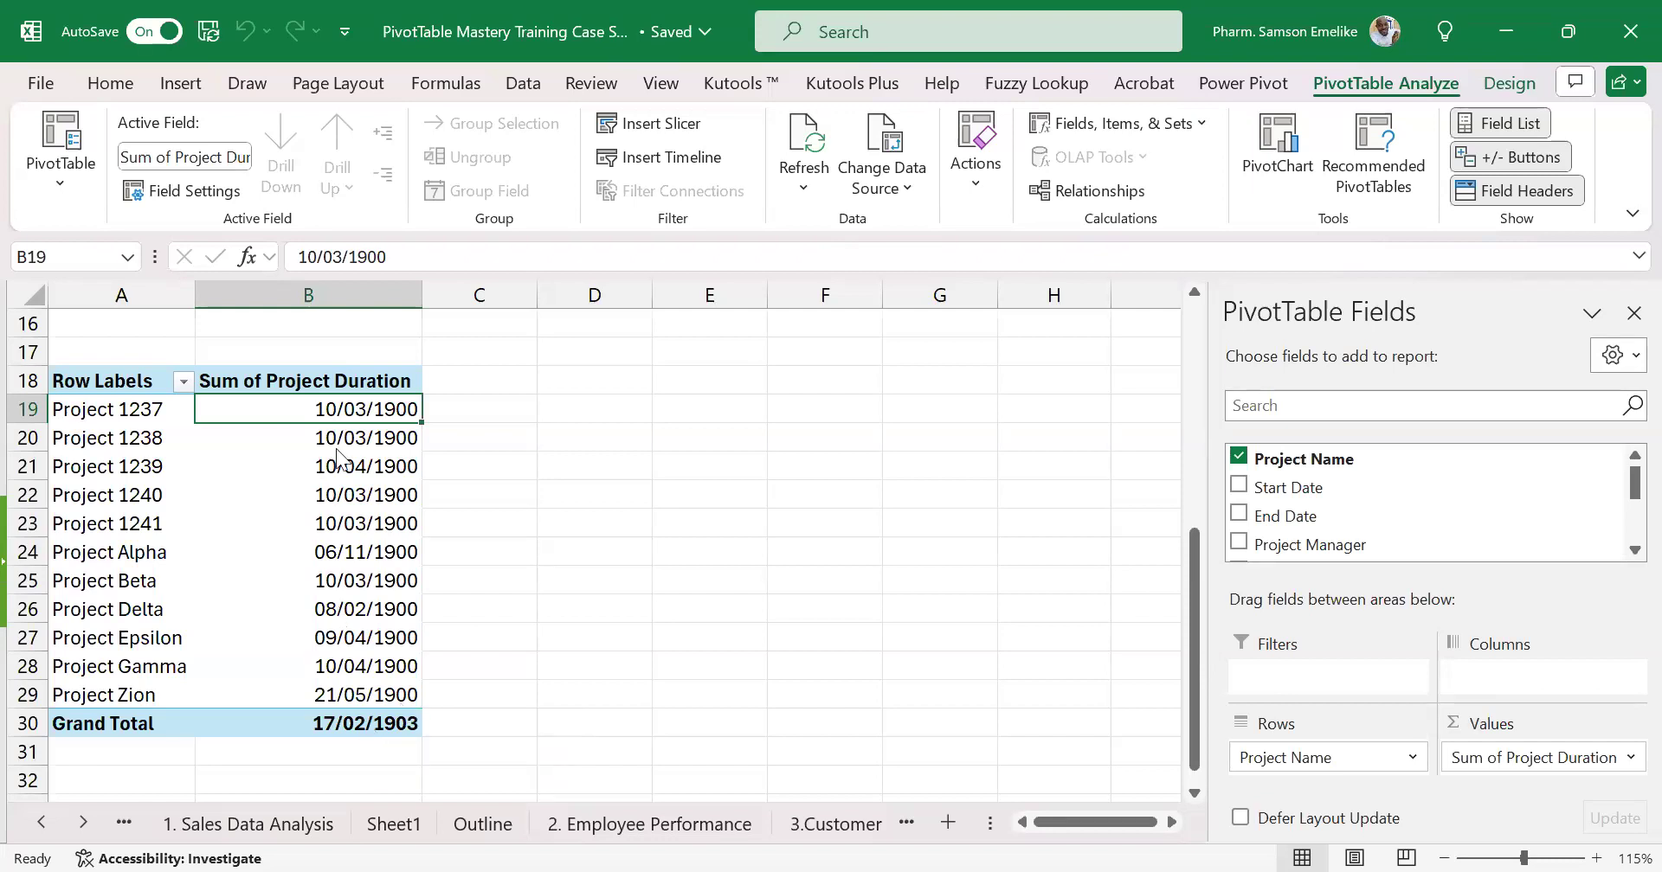
{"action": "right_click", "coordinate": [357, 406]}
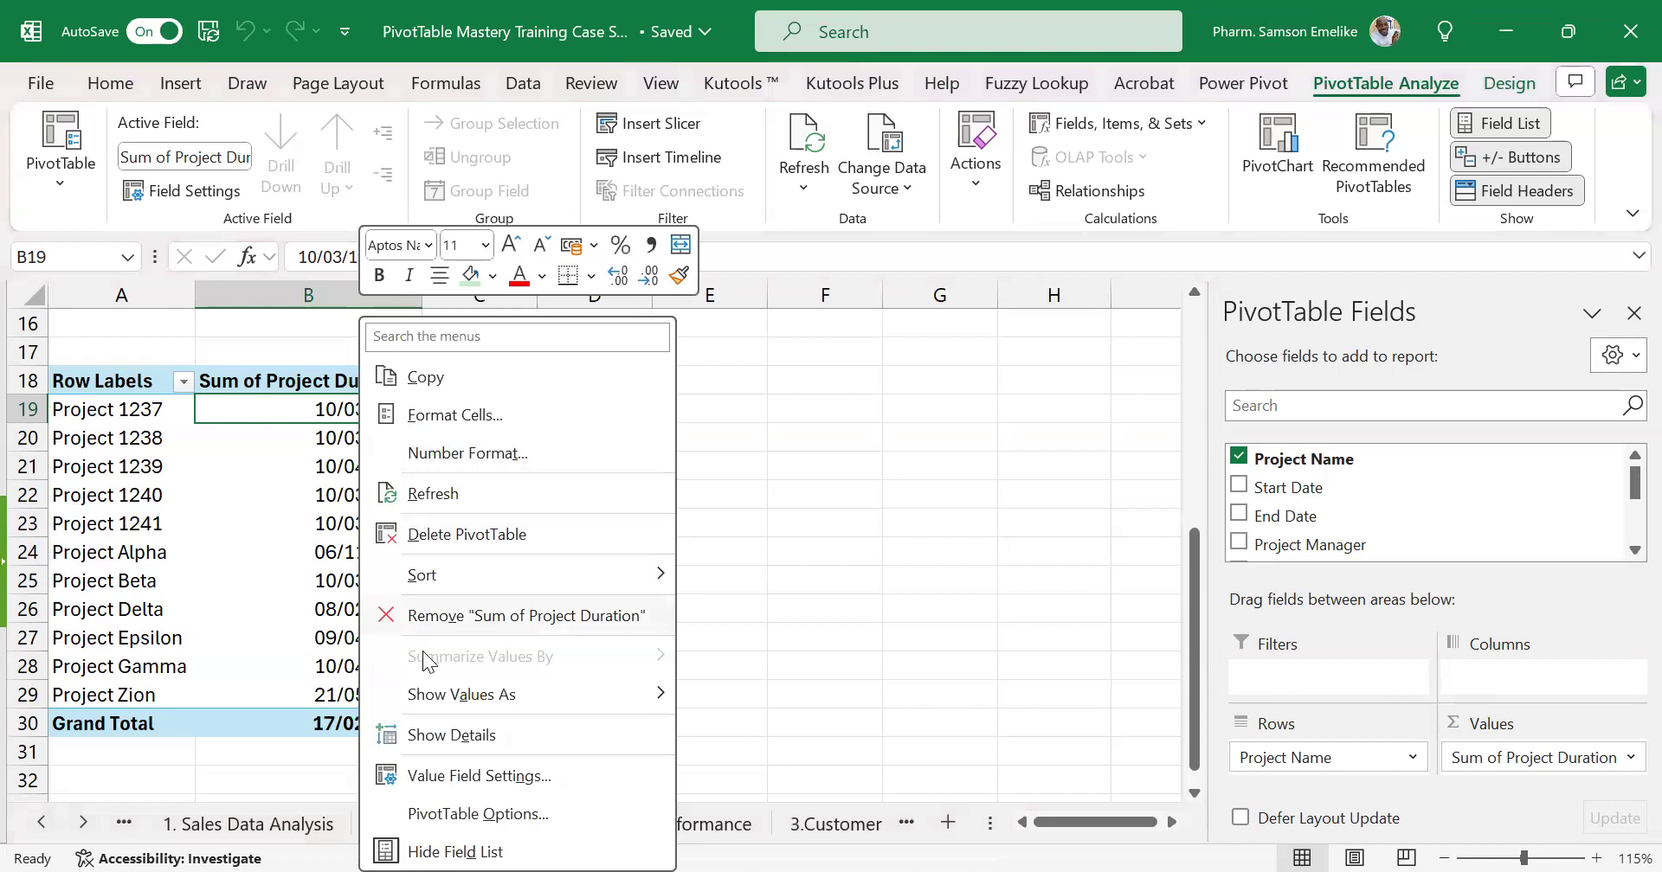
{"action": "left_click", "coordinate": [447, 781]}
{"action": "left_click", "coordinate": [264, 833]}
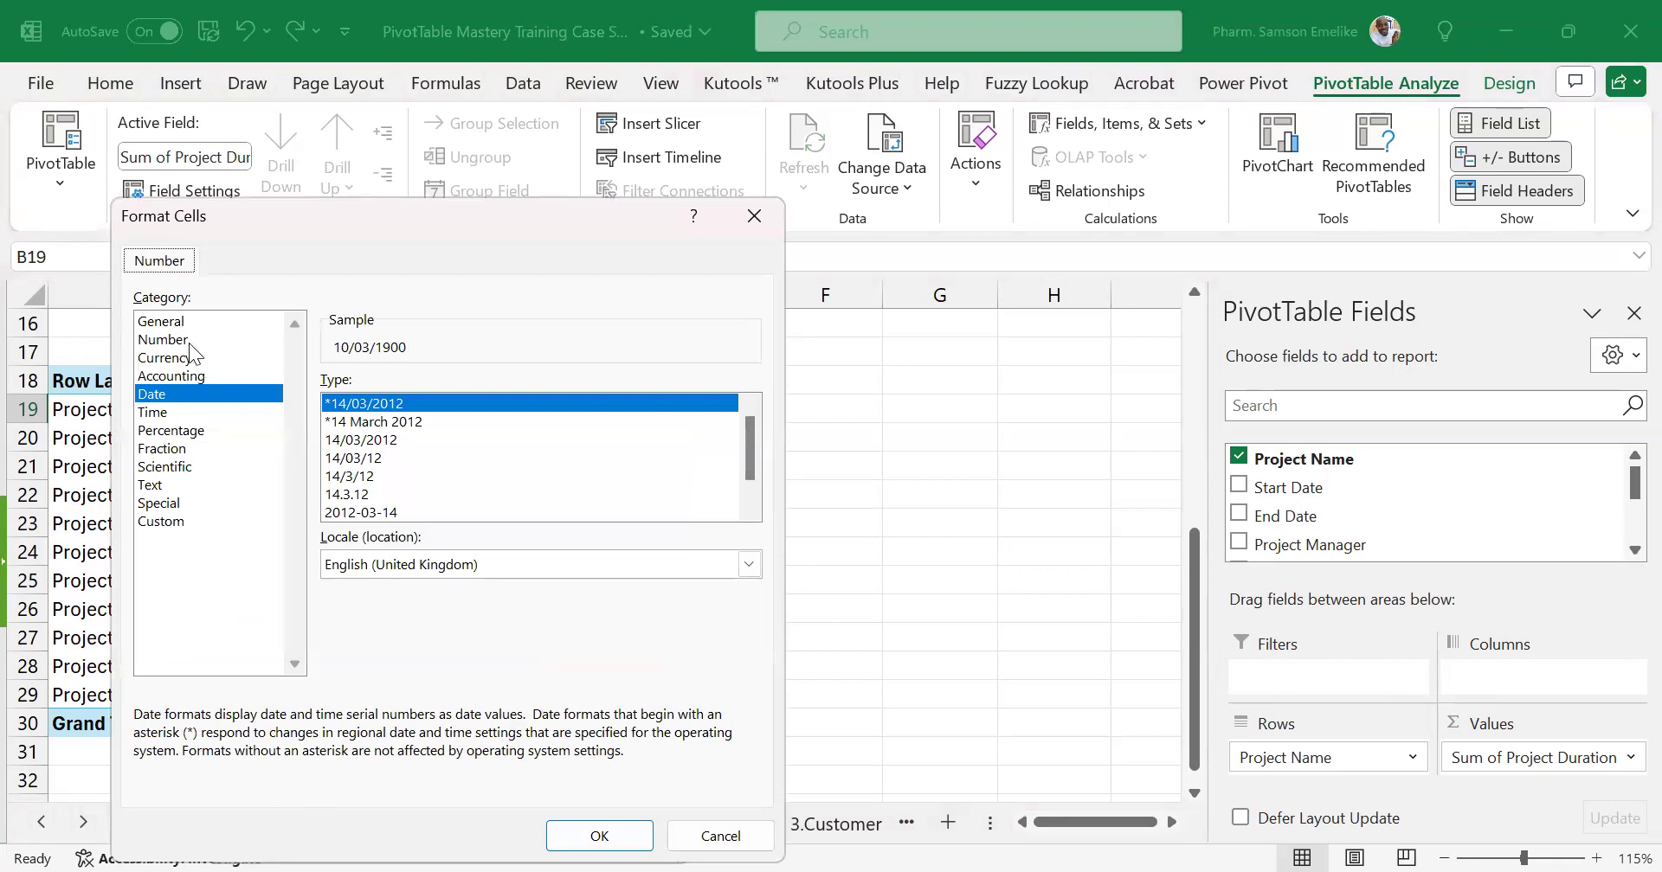
{"action": "left_click", "coordinate": [186, 341]}
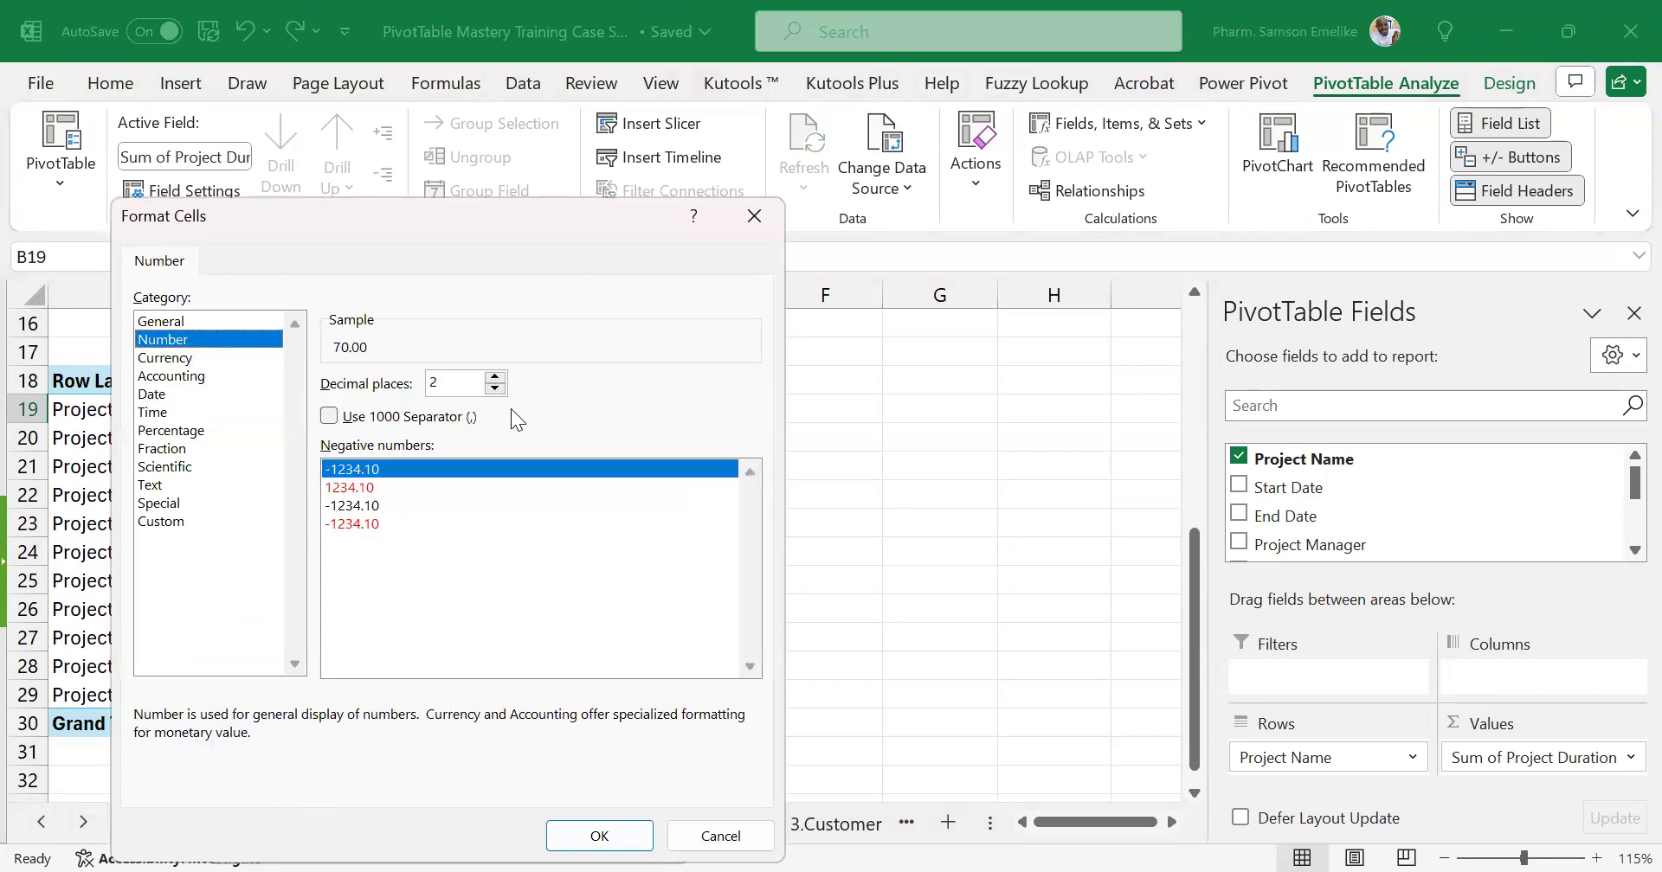
{"action": "left_click", "coordinate": [497, 388]}
{"action": "left_click", "coordinate": [497, 389]}
{"action": "left_click", "coordinate": [620, 838]}
{"action": "left_click", "coordinate": [515, 836]}
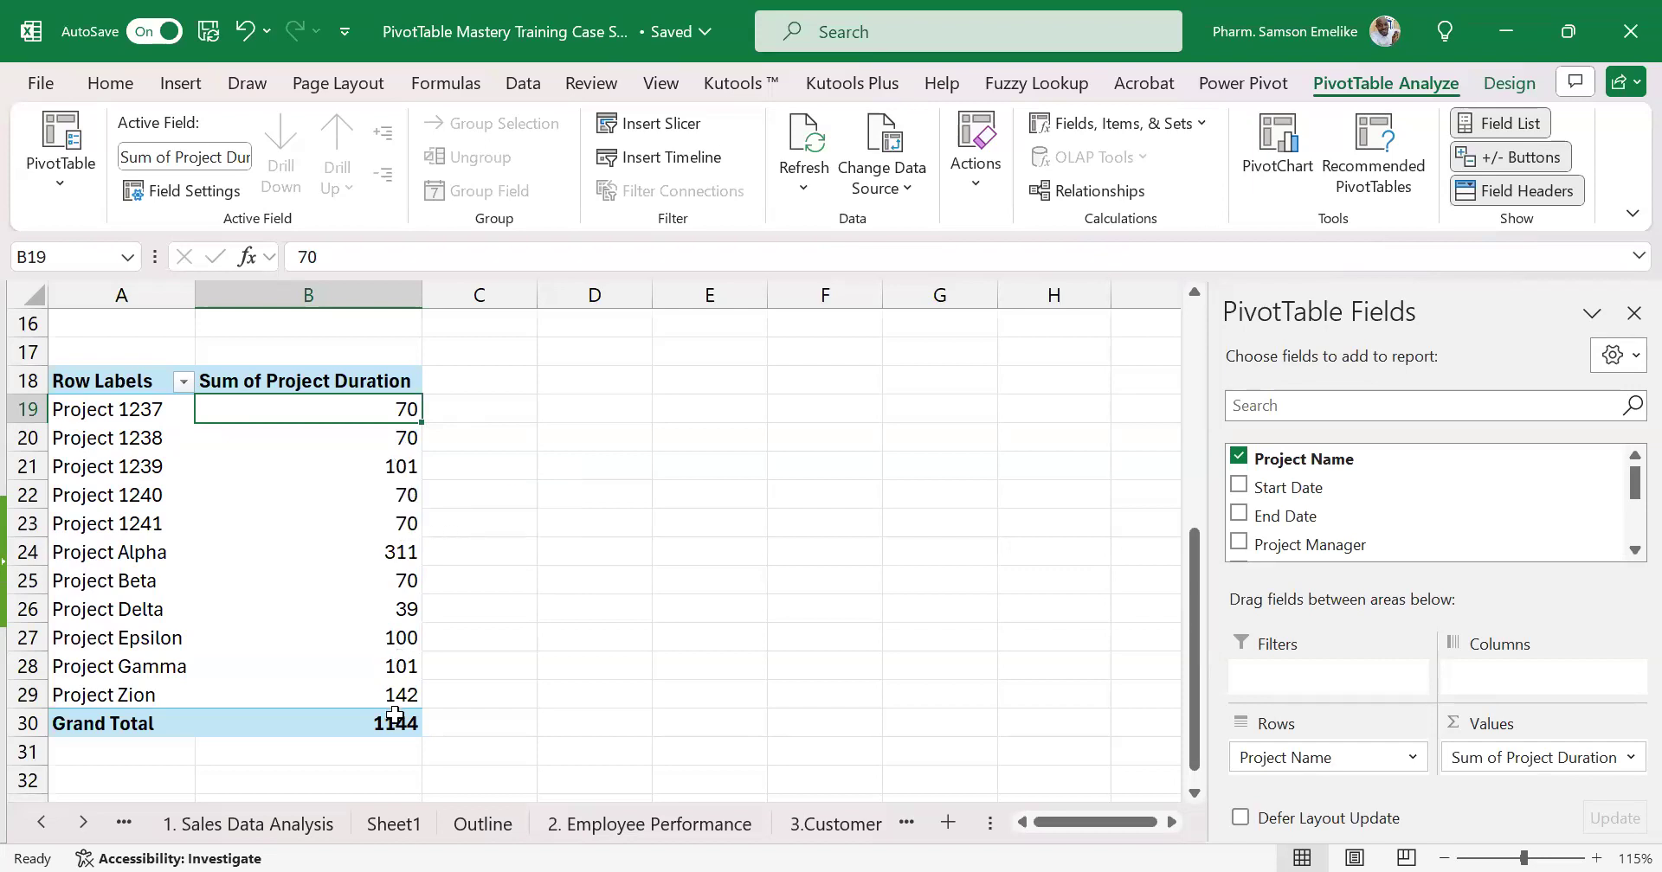
Fill the Project 1237 row of the source table, A11:E11, with white
{"action": "mouse_move", "coordinate": [408, 708]}
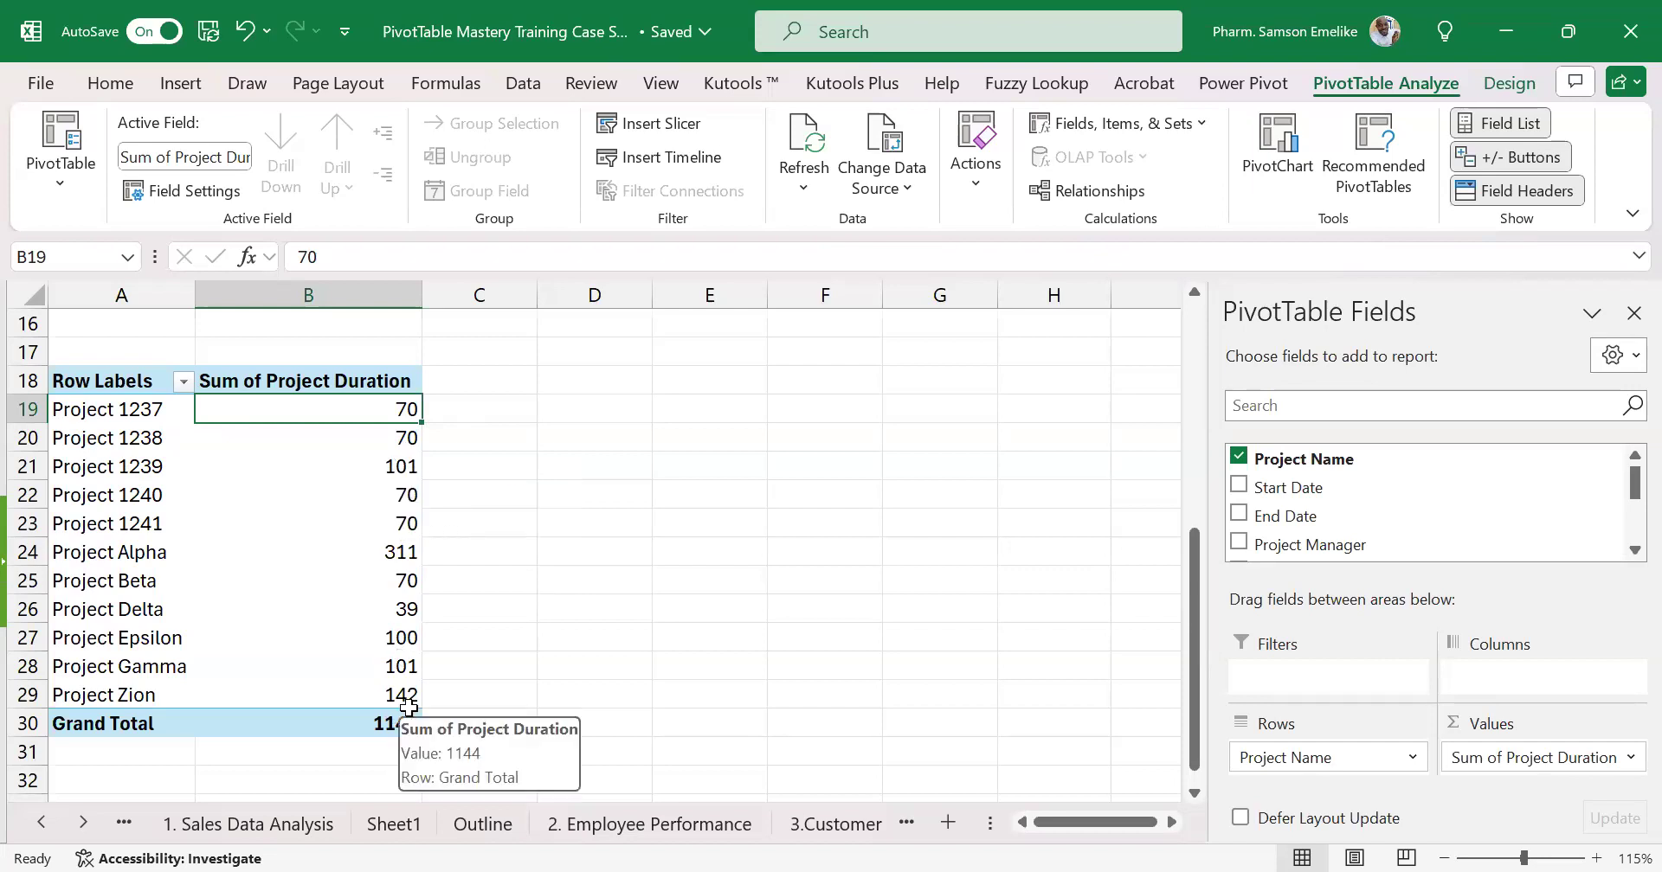
{"action": "scroll", "coordinate": [357, 527], "scroll_direction": "up", "scroll_amount": 2}
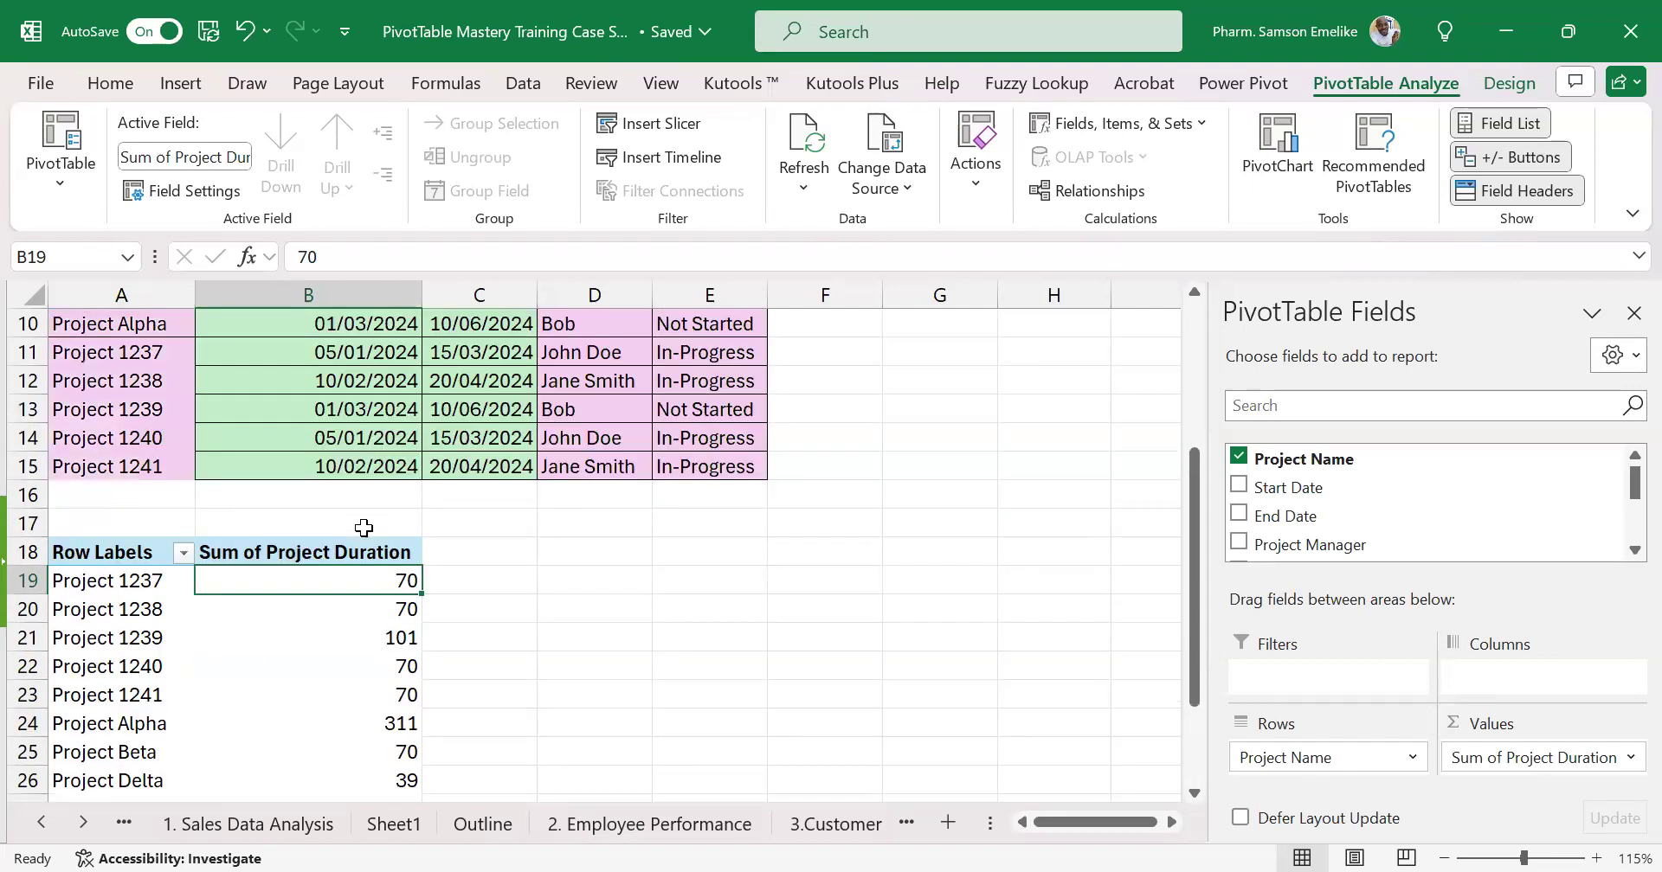
{"action": "scroll", "coordinate": [232, 625], "scroll_direction": "up", "scroll_amount": 1}
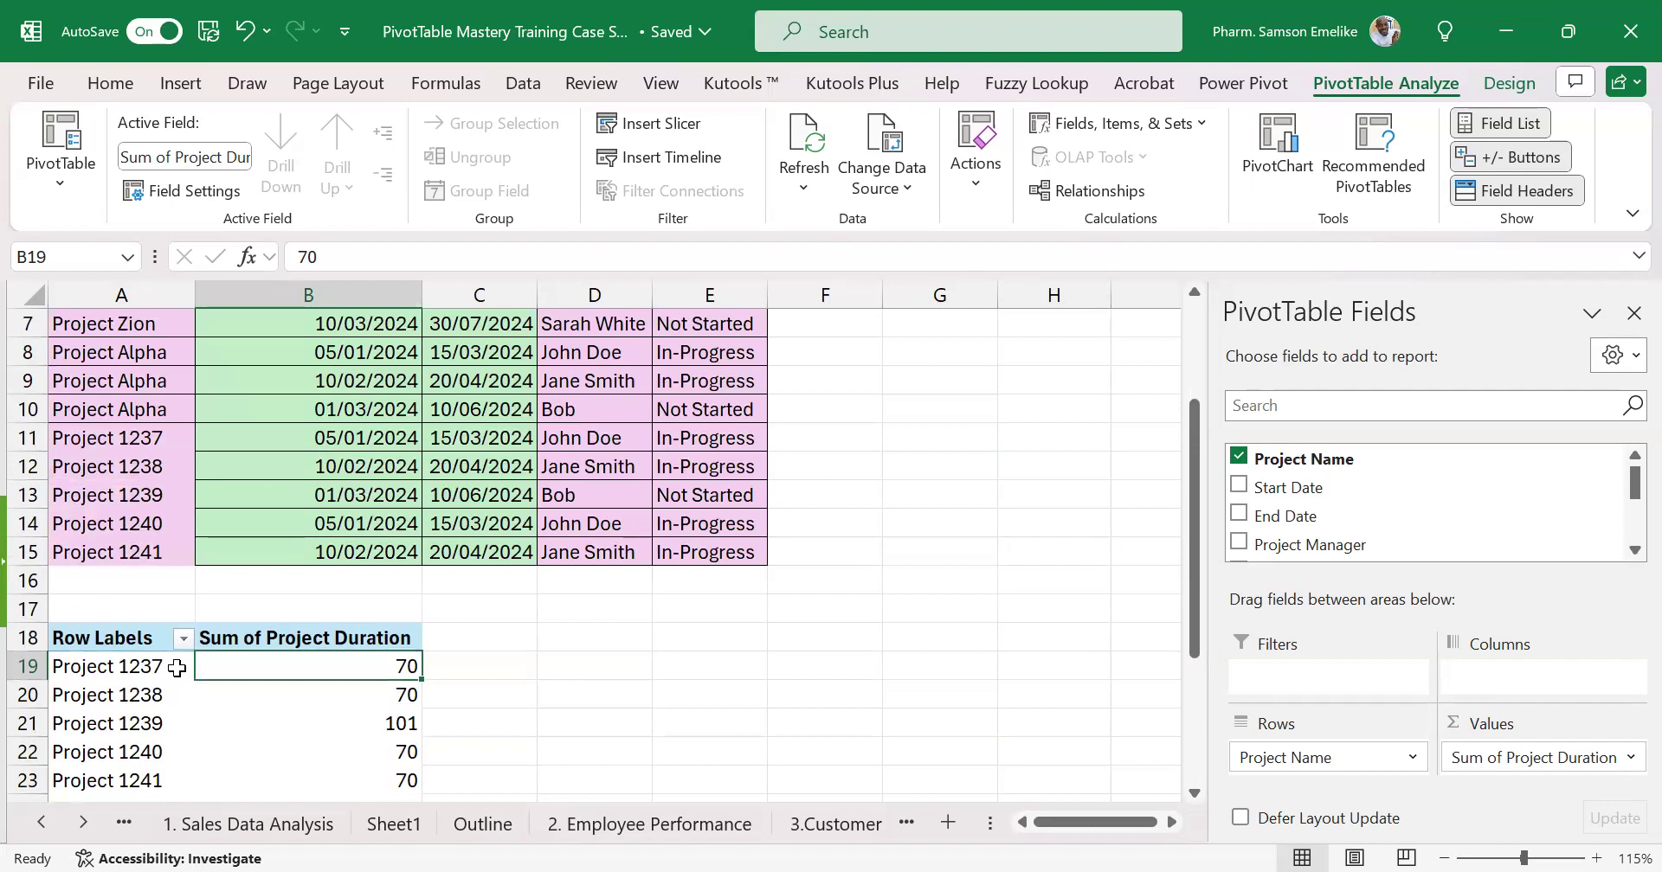
{"action": "left_click", "coordinate": [400, 440]}
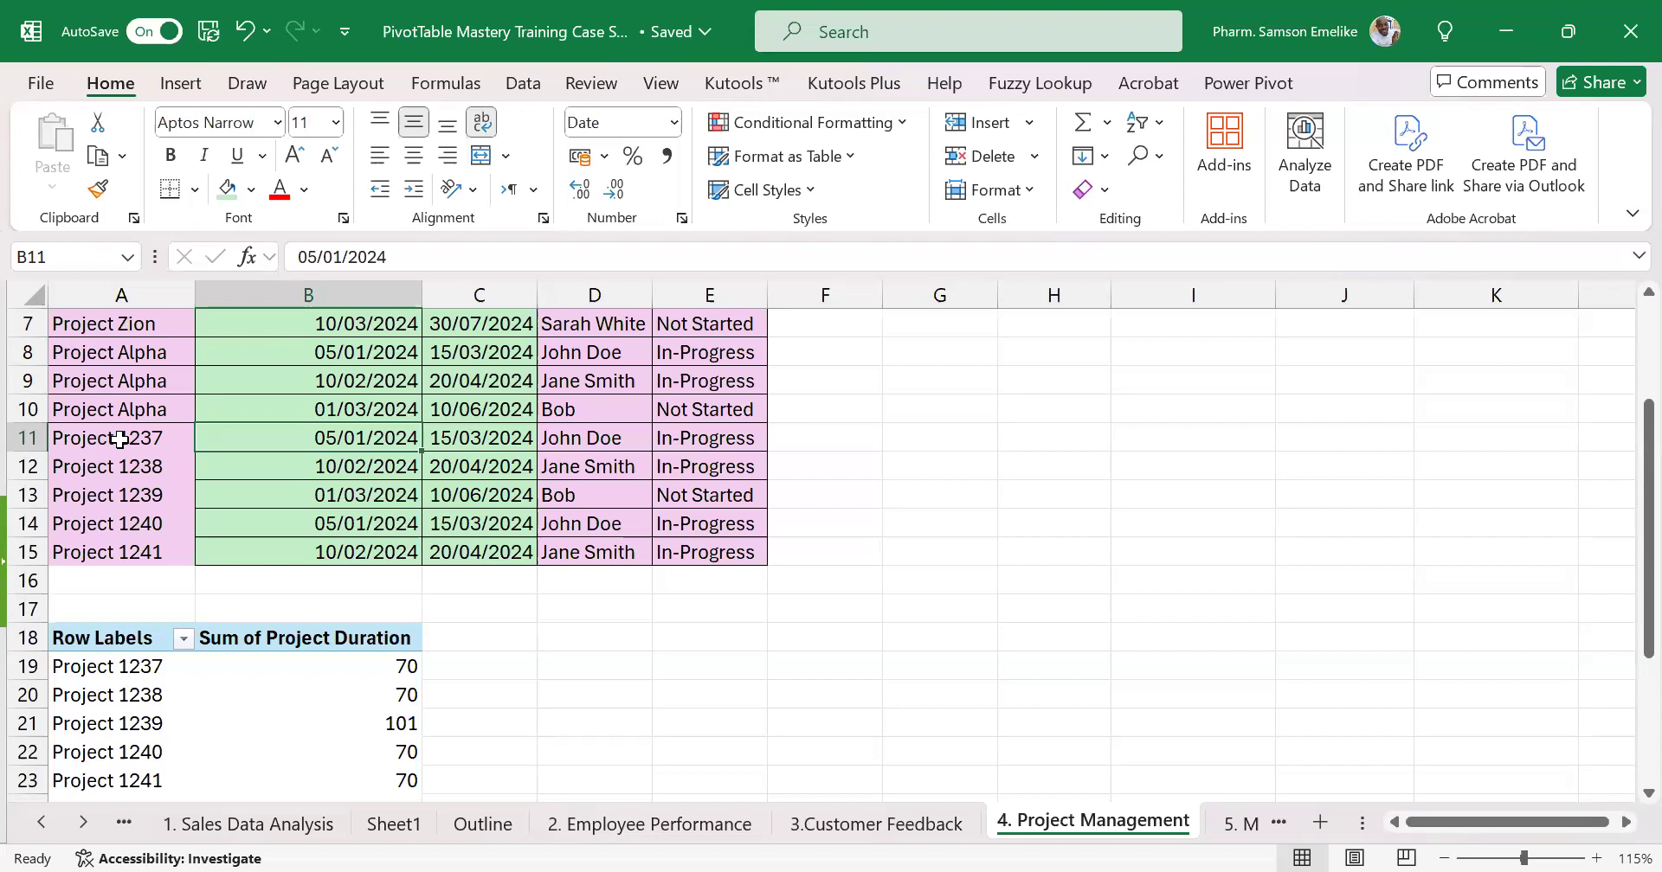
{"action": "left_click", "coordinate": [28, 437]}
{"action": "left_click_drag", "start_coordinate": [148, 437], "coordinate": [699, 432]}
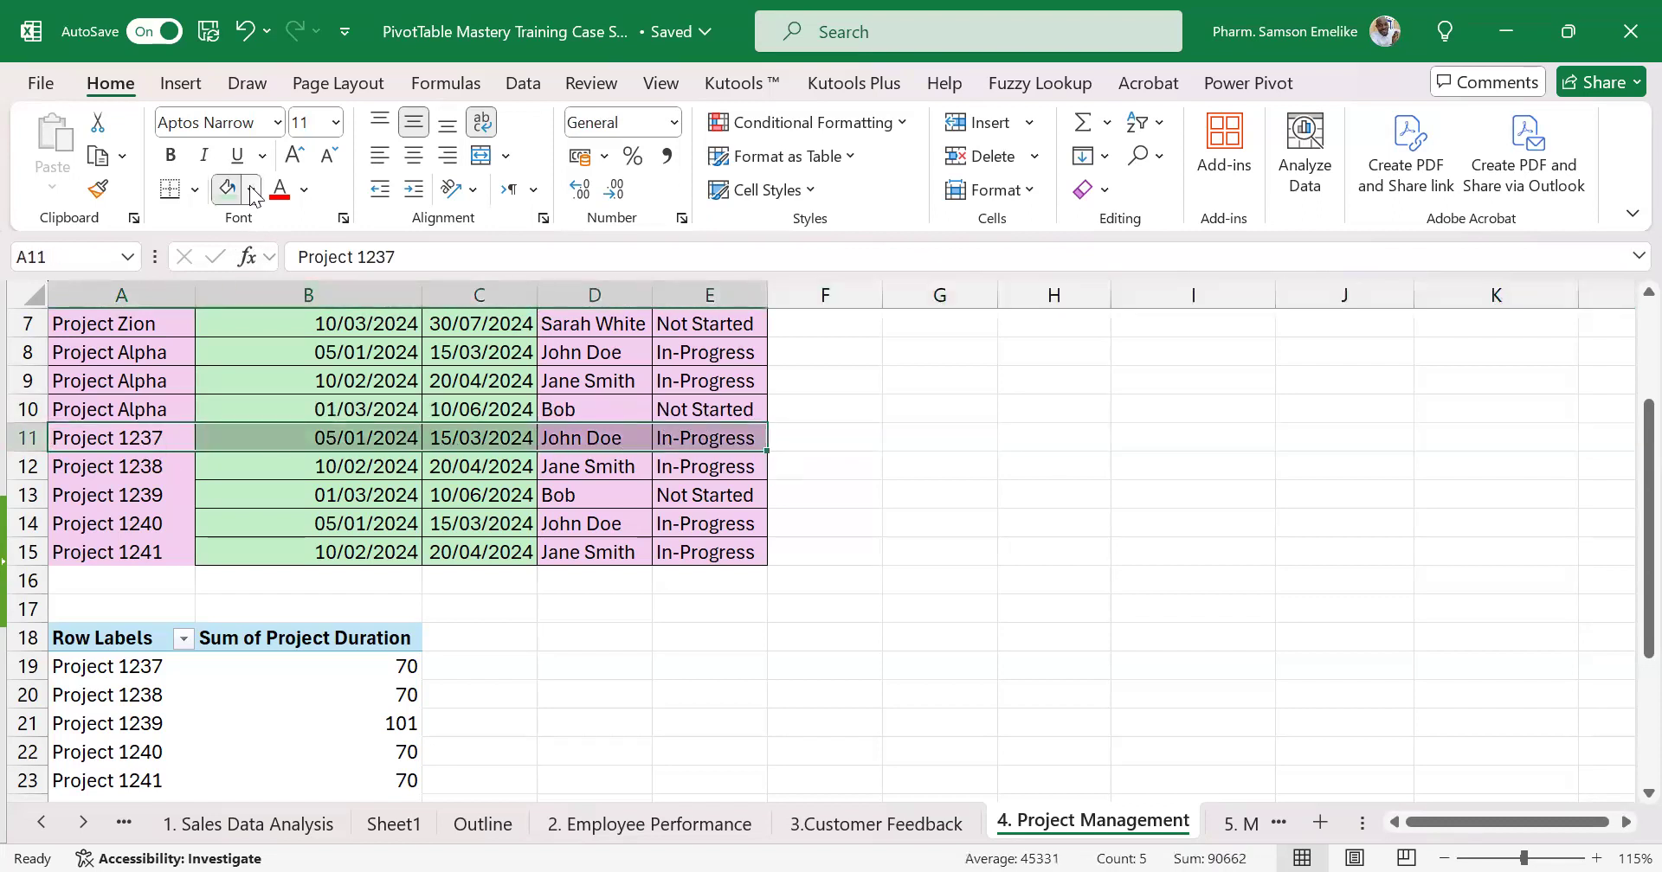
{"action": "left_click", "coordinate": [252, 189]}
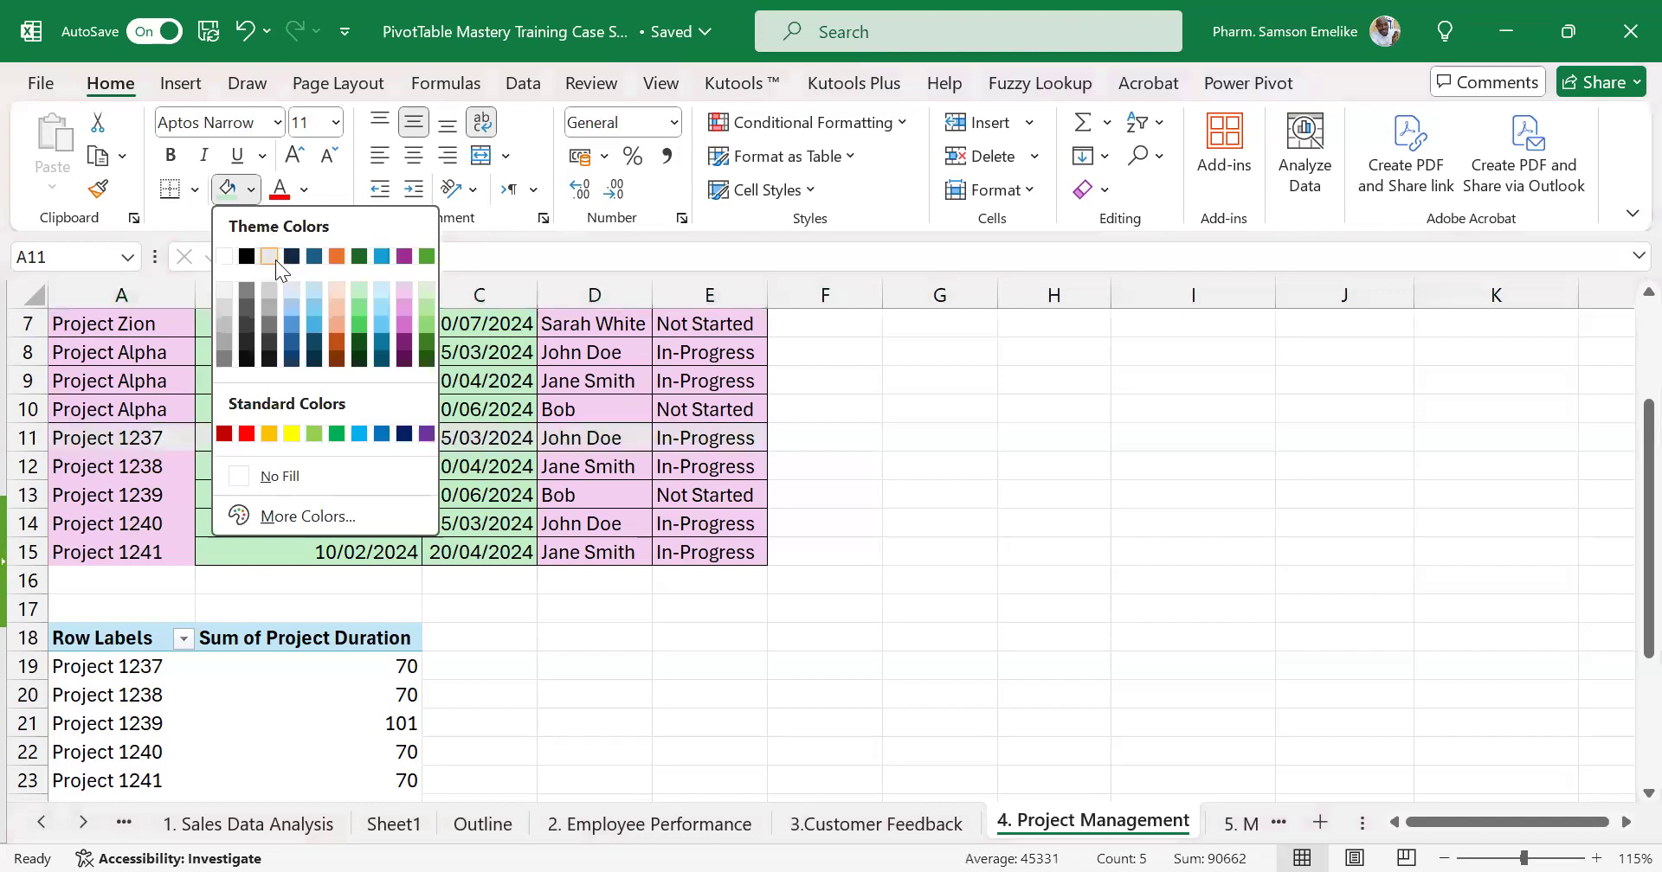
{"action": "left_click", "coordinate": [224, 258]}
{"action": "left_click", "coordinate": [863, 438]}
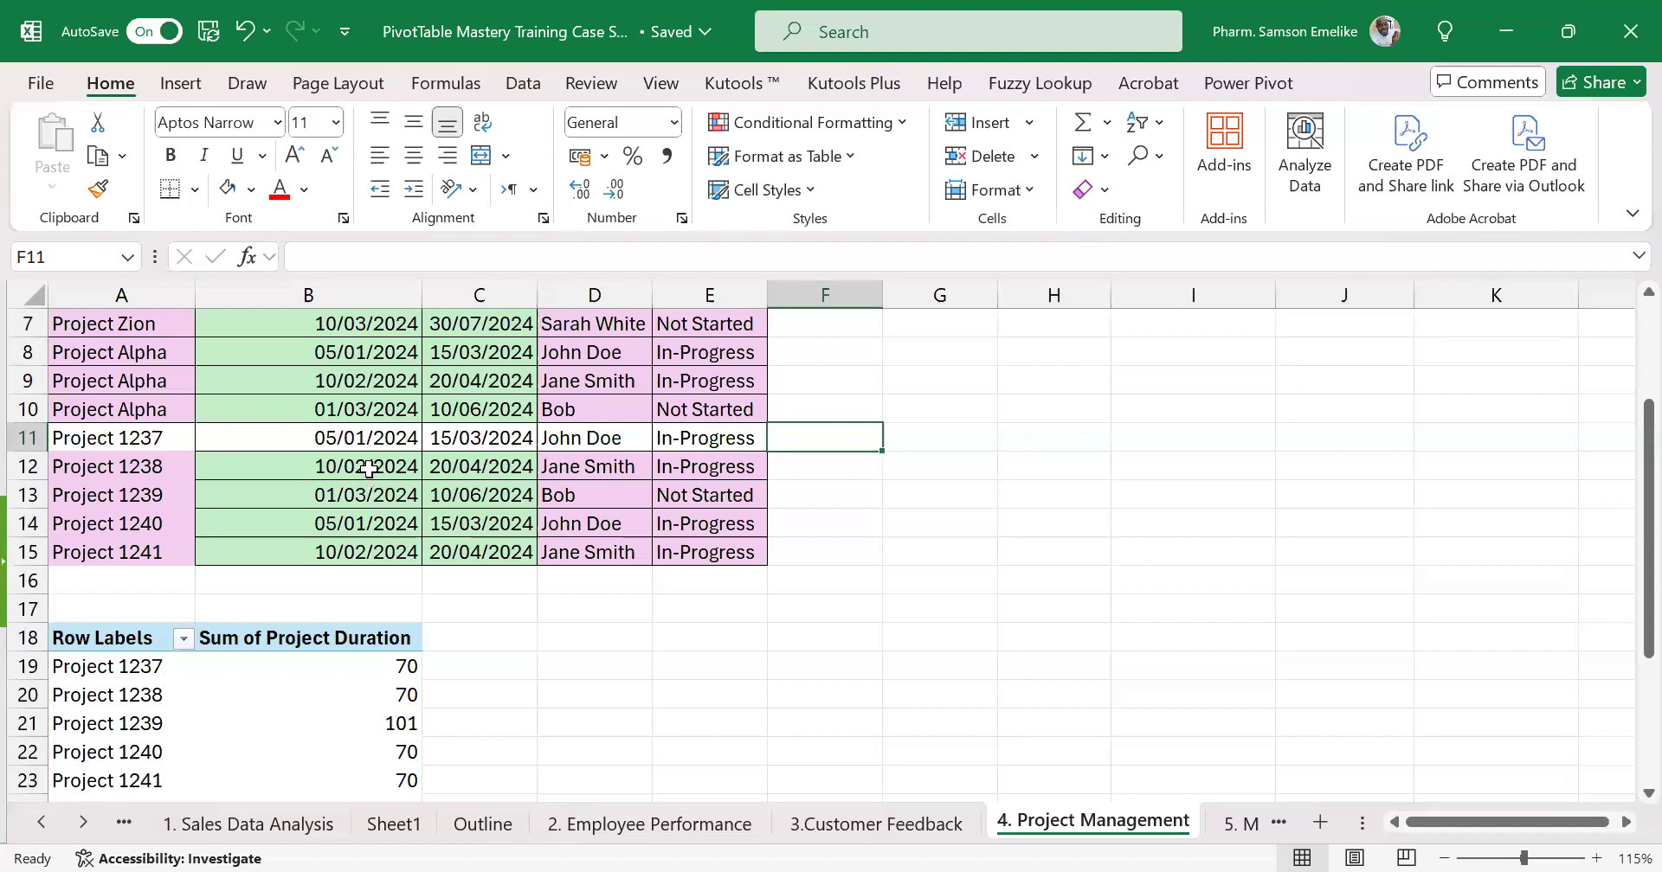
Compare Project 1237's start and end dates in the source table with its duration in the PivotTable
{"action": "left_click", "coordinate": [365, 438]}
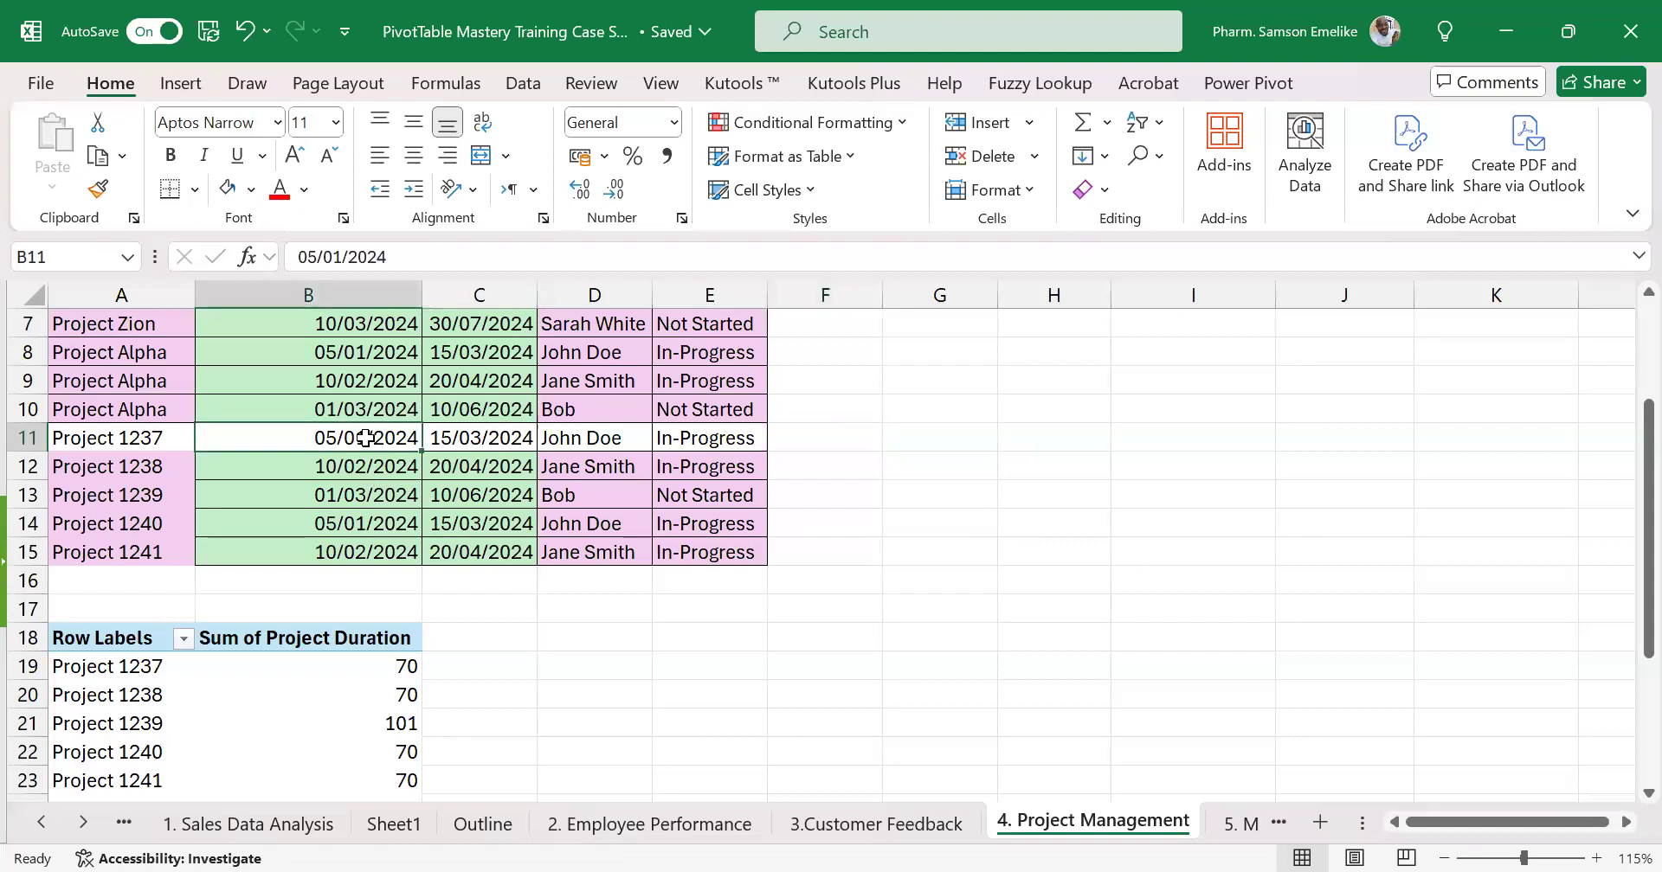
{"action": "left_click", "coordinate": [495, 438]}
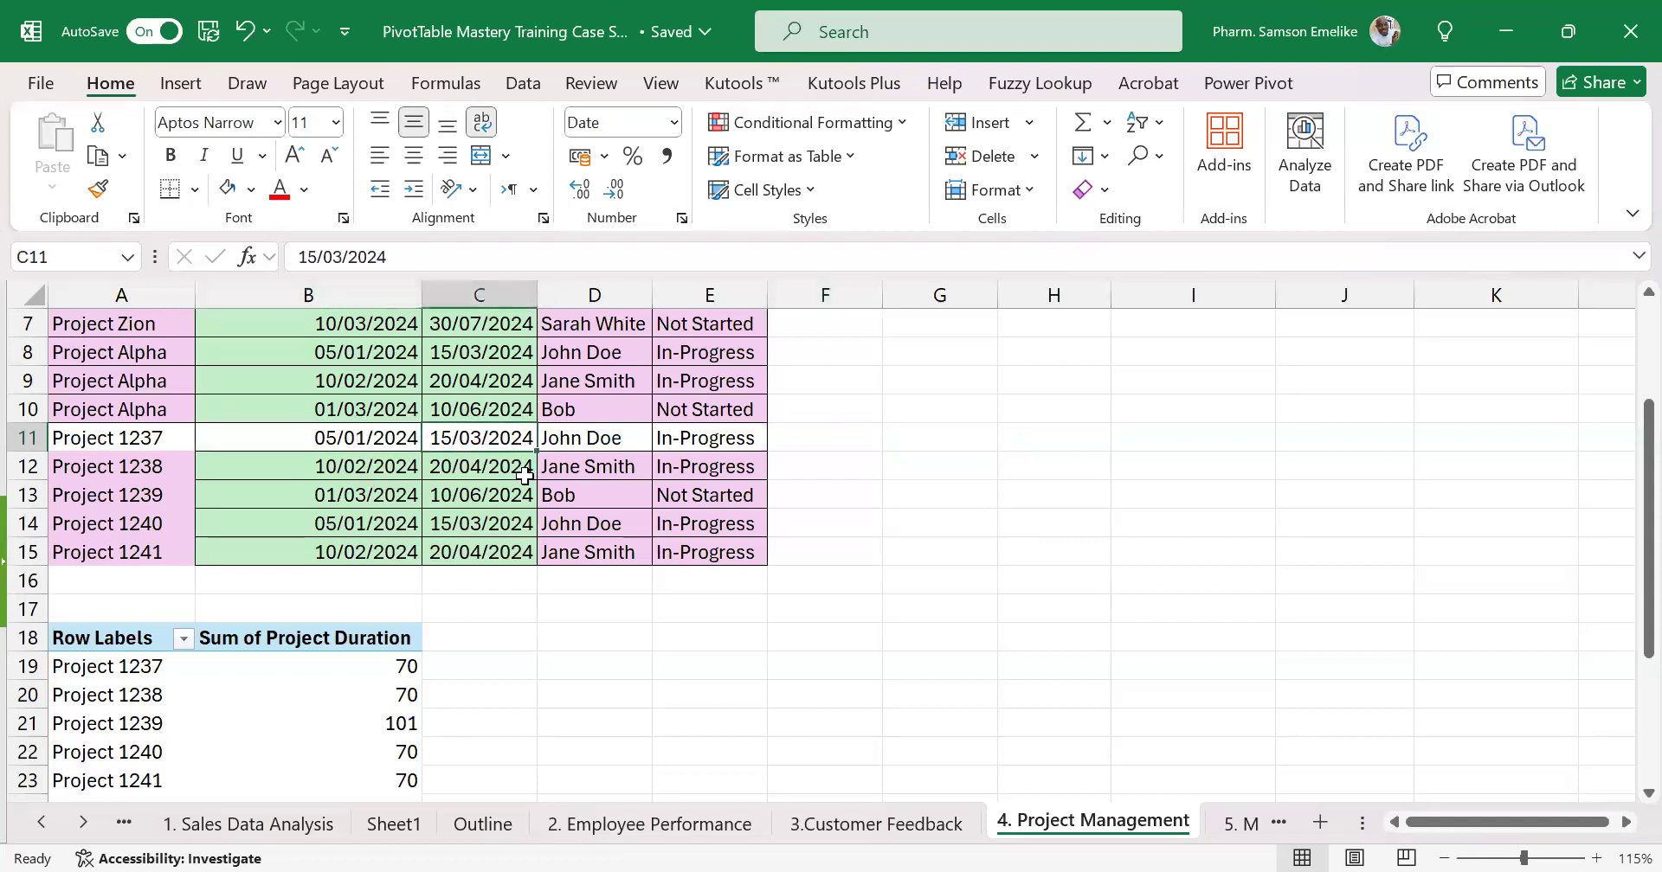
{"action": "left_click", "coordinate": [272, 668]}
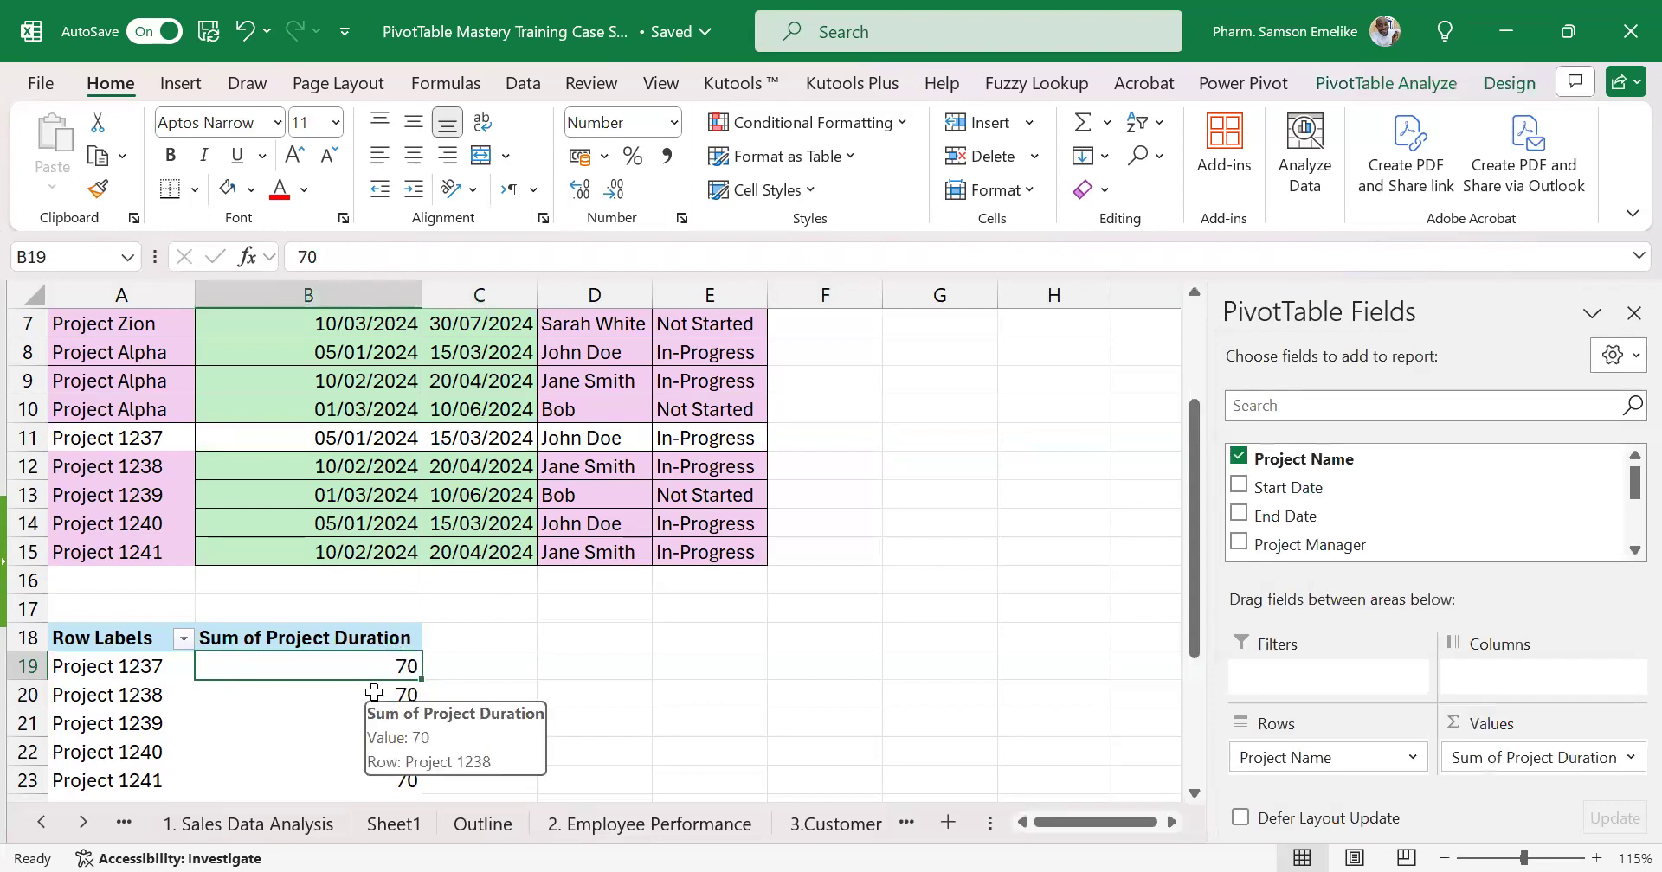
{"action": "scroll", "coordinate": [424, 708], "scroll_direction": "up", "scroll_amount": 1}
{"action": "scroll", "coordinate": [424, 708], "scroll_direction": "down", "scroll_amount": 2}
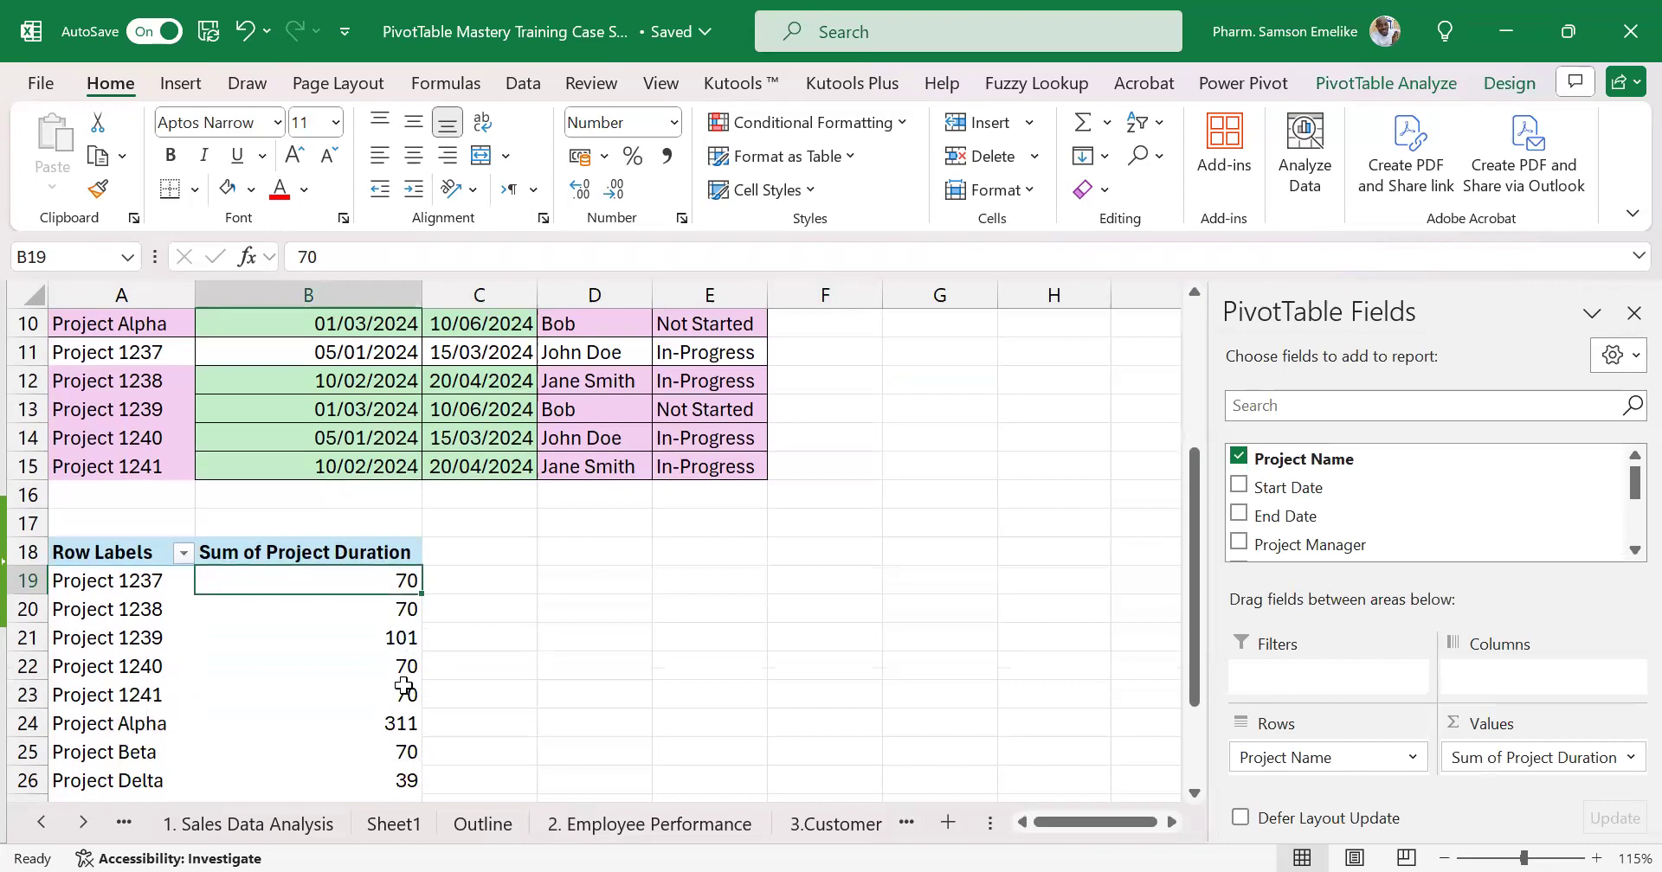
{"action": "left_click", "coordinate": [320, 553]}
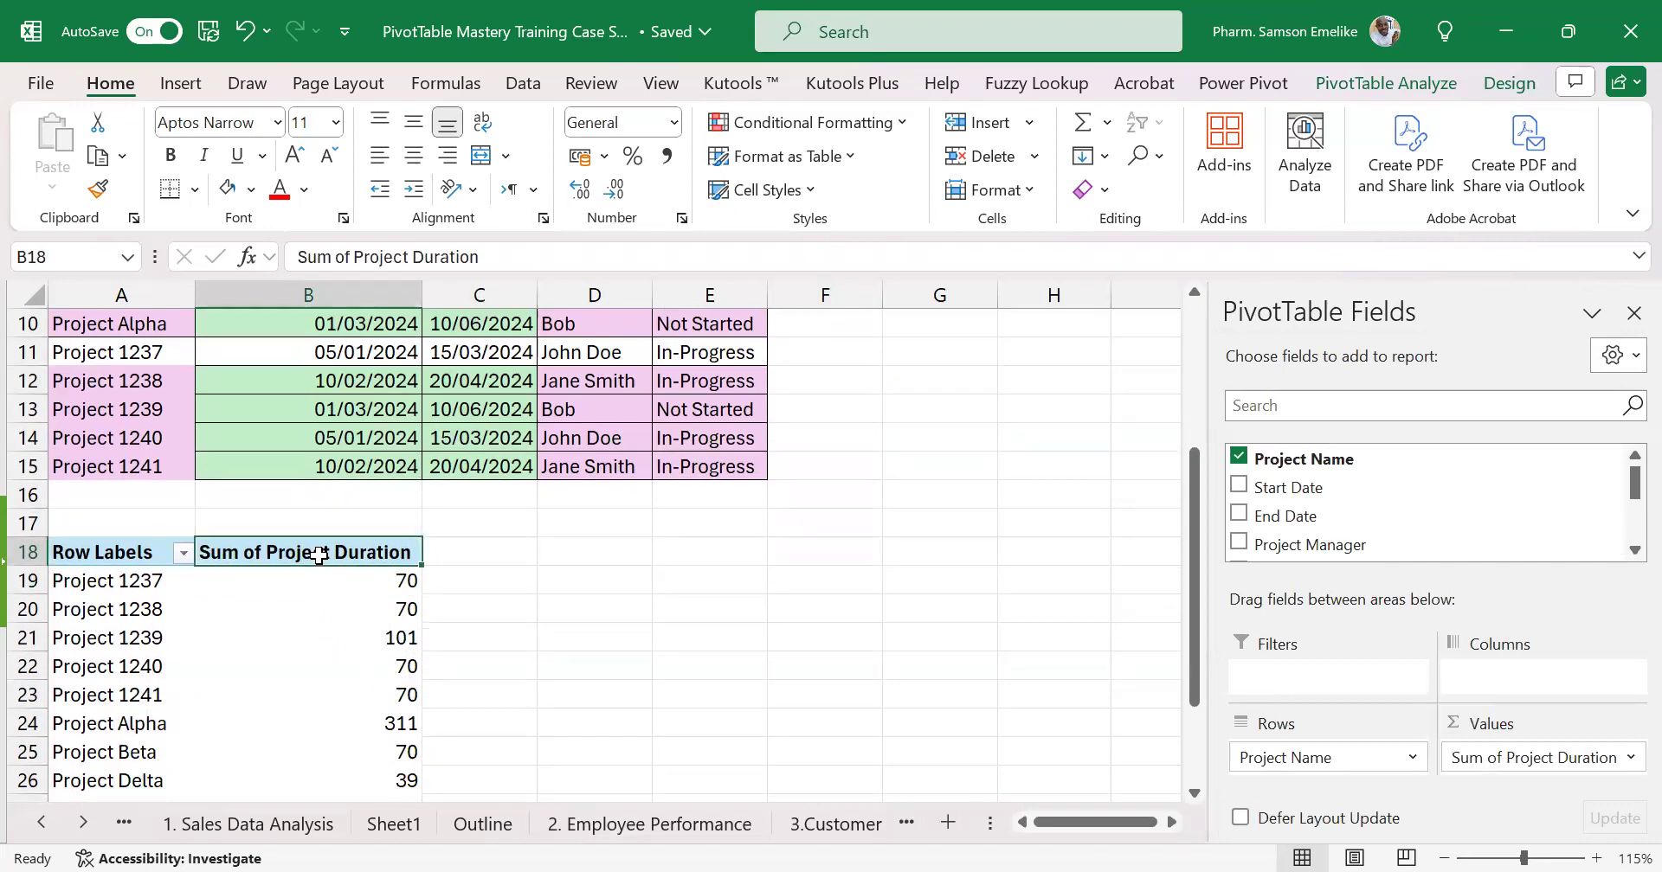
Review source table columns A to E, the PivotTable's field list and its project duration results
{"action": "scroll", "coordinate": [443, 404], "scroll_direction": "up", "scroll_amount": 3}
{"action": "left_click_drag", "start_coordinate": [126, 298], "coordinate": [698, 299]}
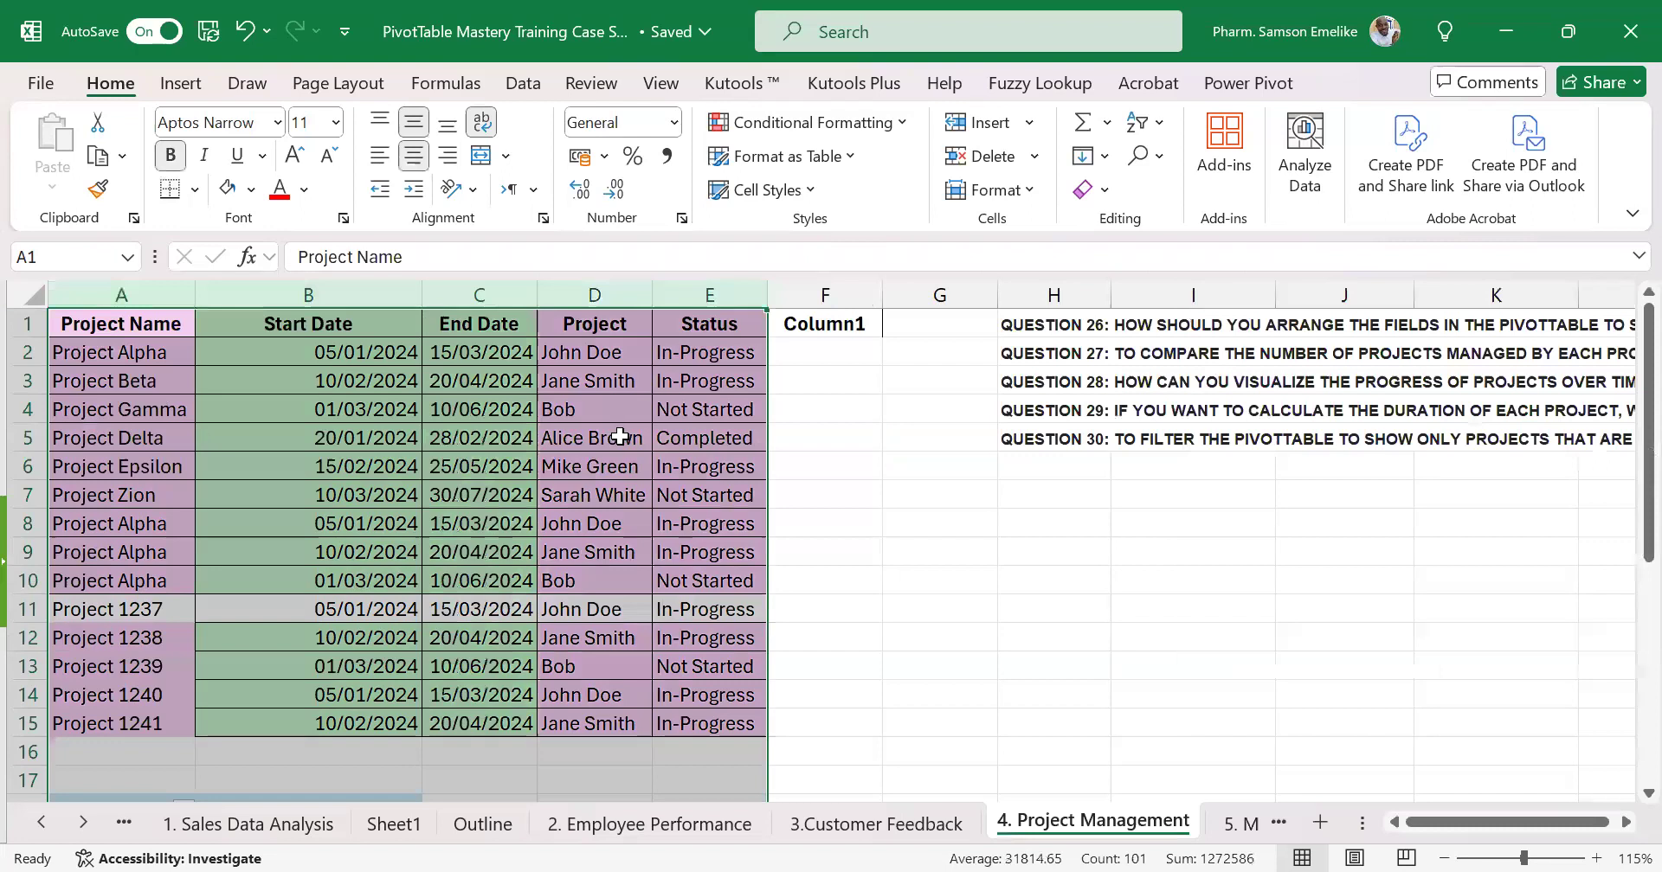
{"action": "scroll", "coordinate": [620, 435], "scroll_direction": "down", "scroll_amount": 1}
{"action": "scroll", "coordinate": [620, 436], "scroll_direction": "down", "scroll_amount": 5}
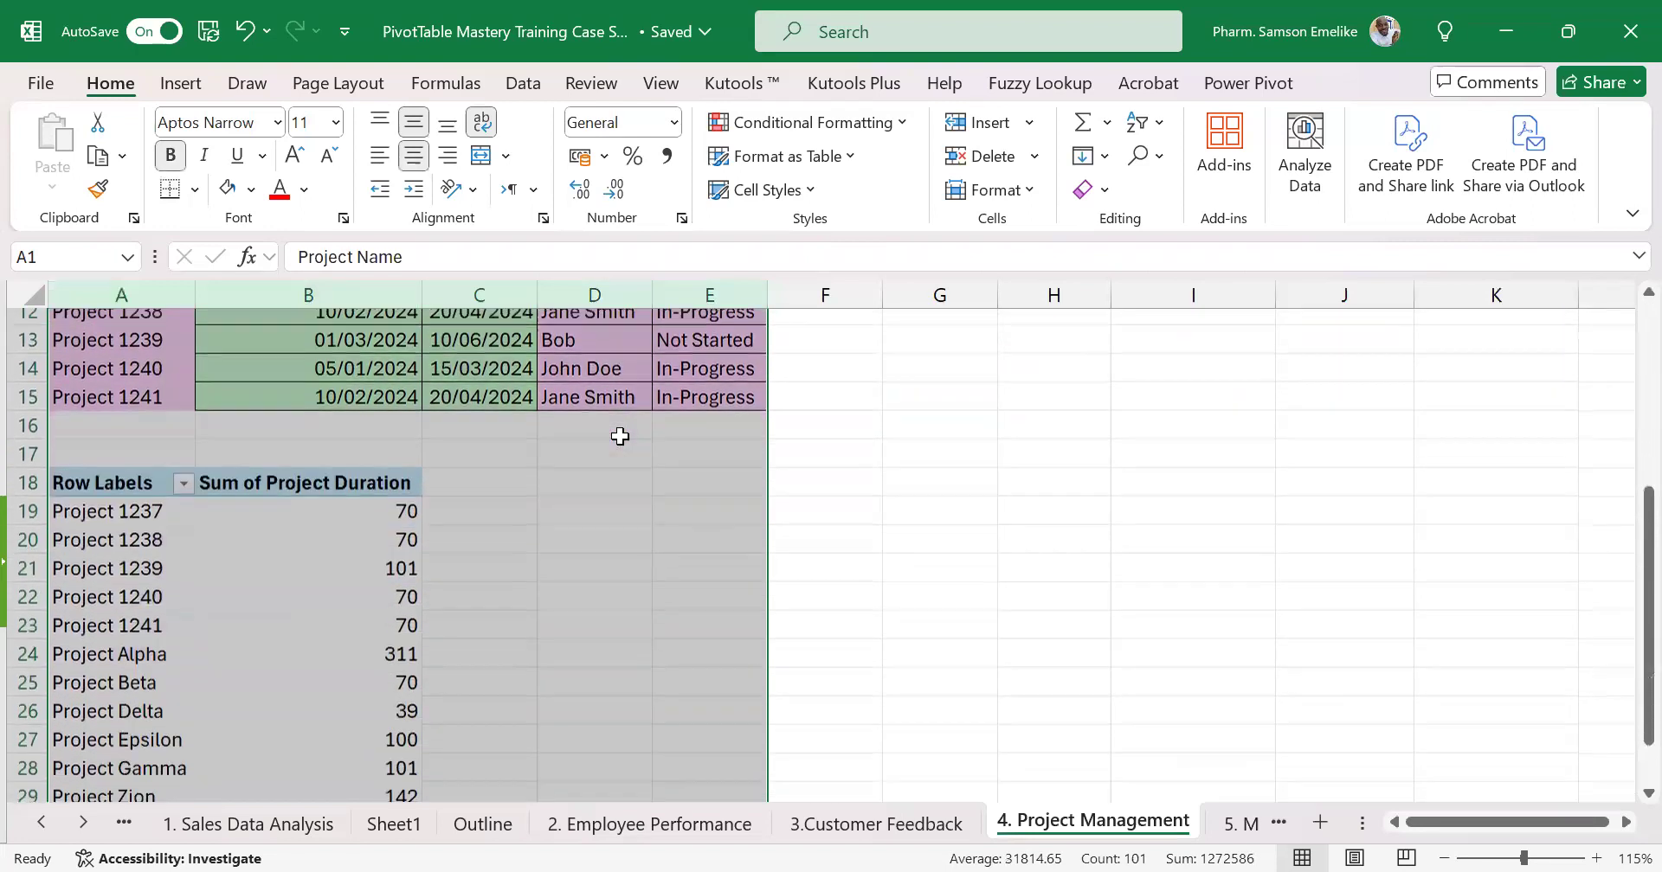
{"action": "left_click", "coordinate": [360, 465]}
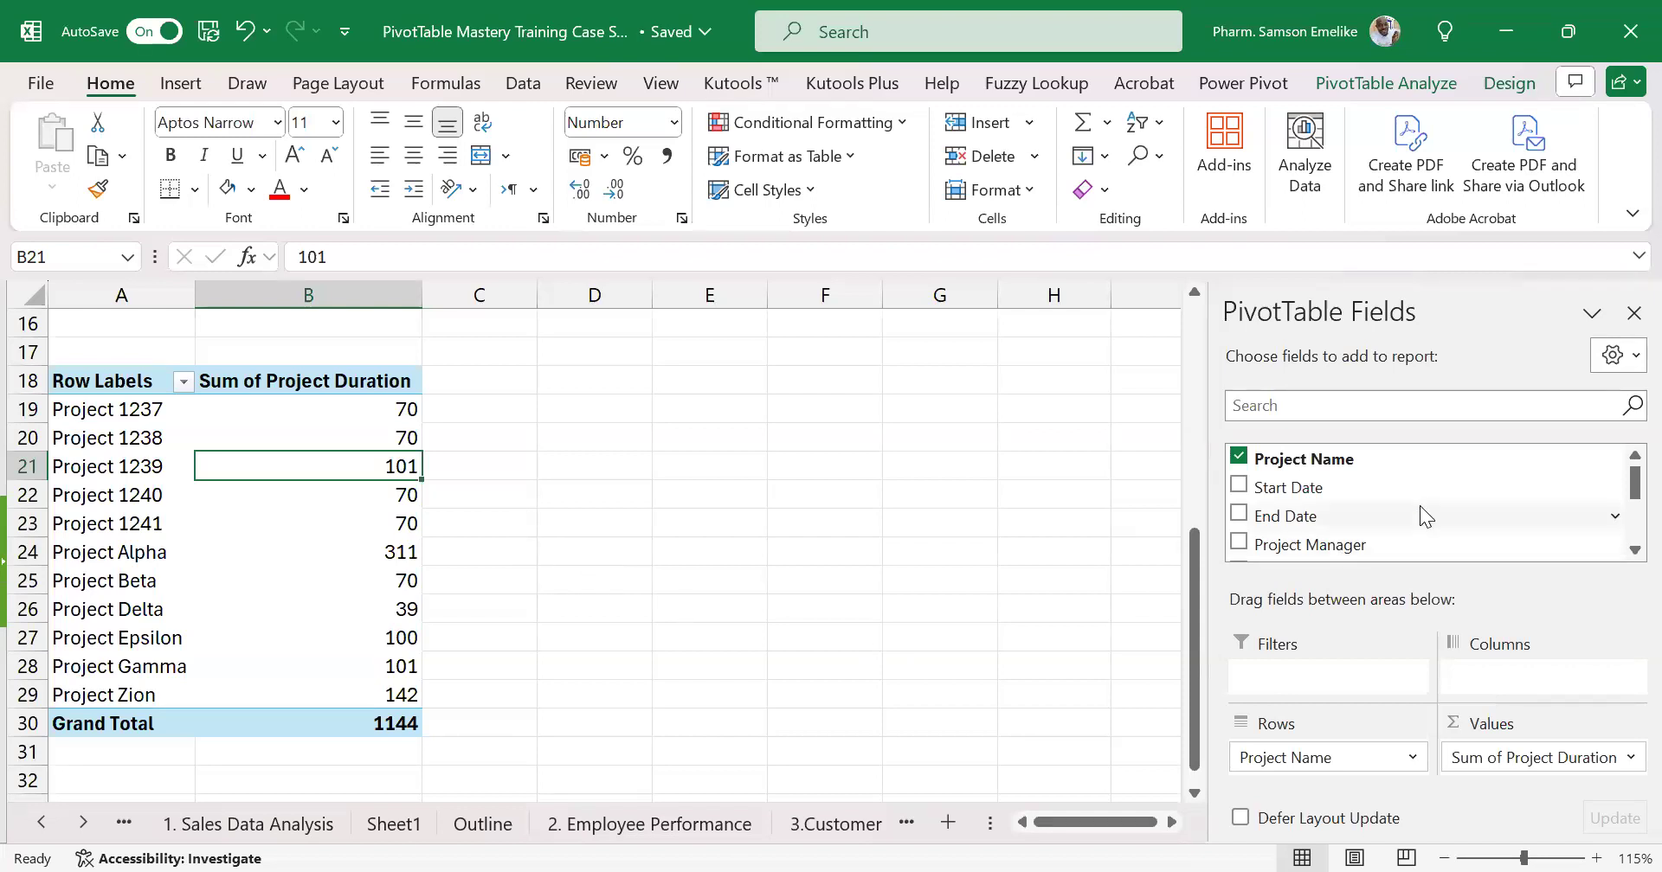
{"action": "scroll", "coordinate": [1420, 507], "scroll_direction": "down", "scroll_amount": 5}
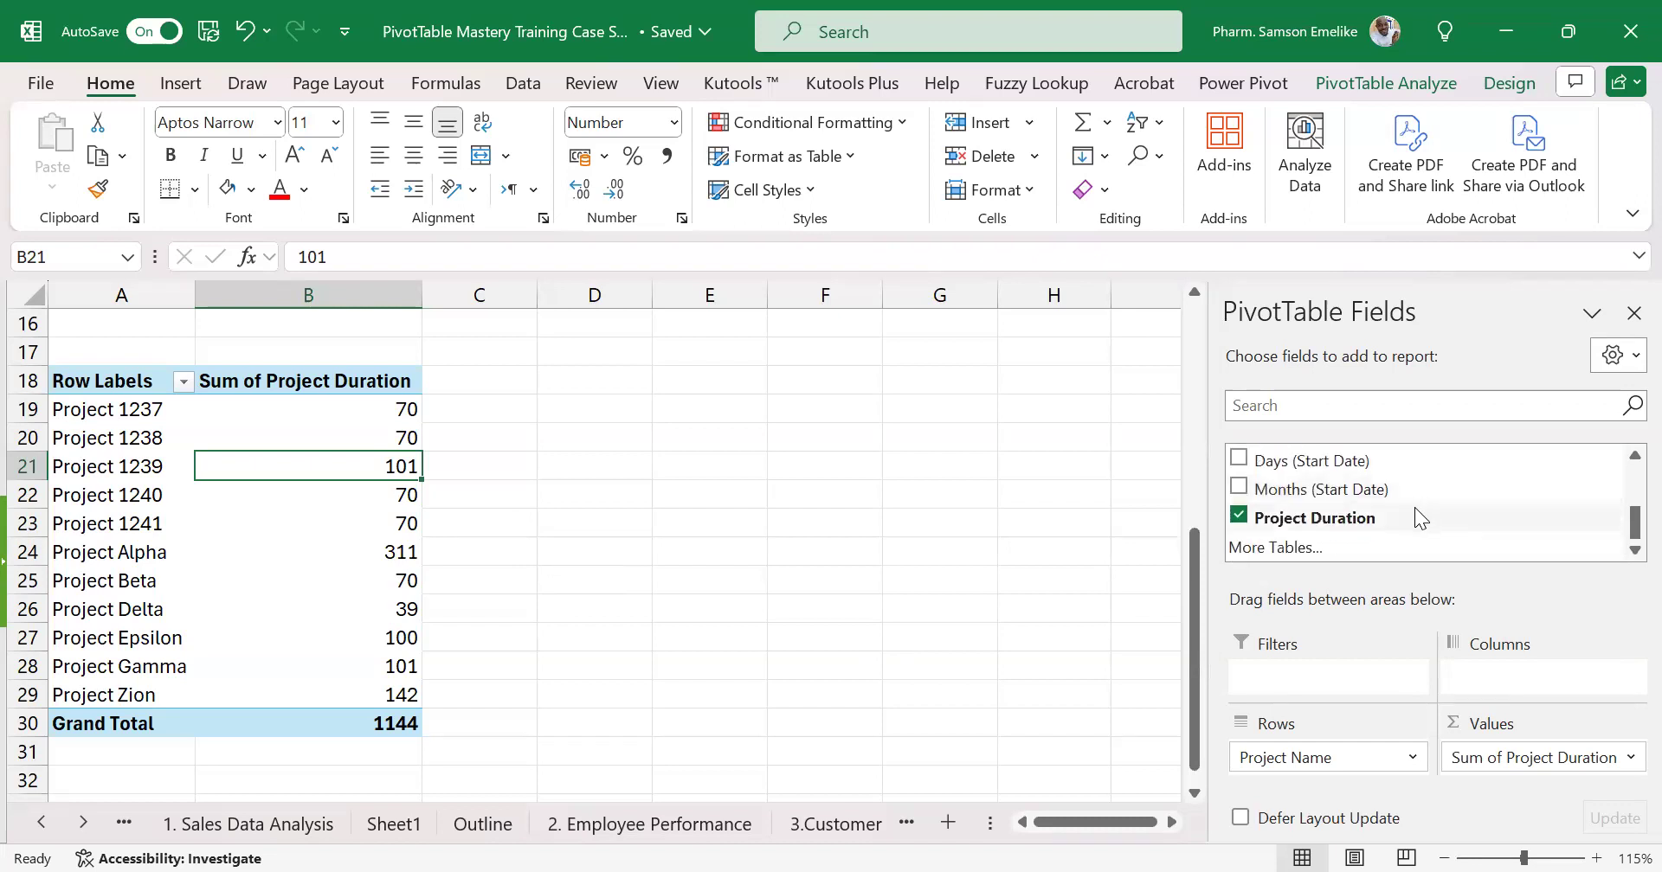
{"action": "scroll", "coordinate": [1413, 509], "scroll_direction": "up", "scroll_amount": 5}
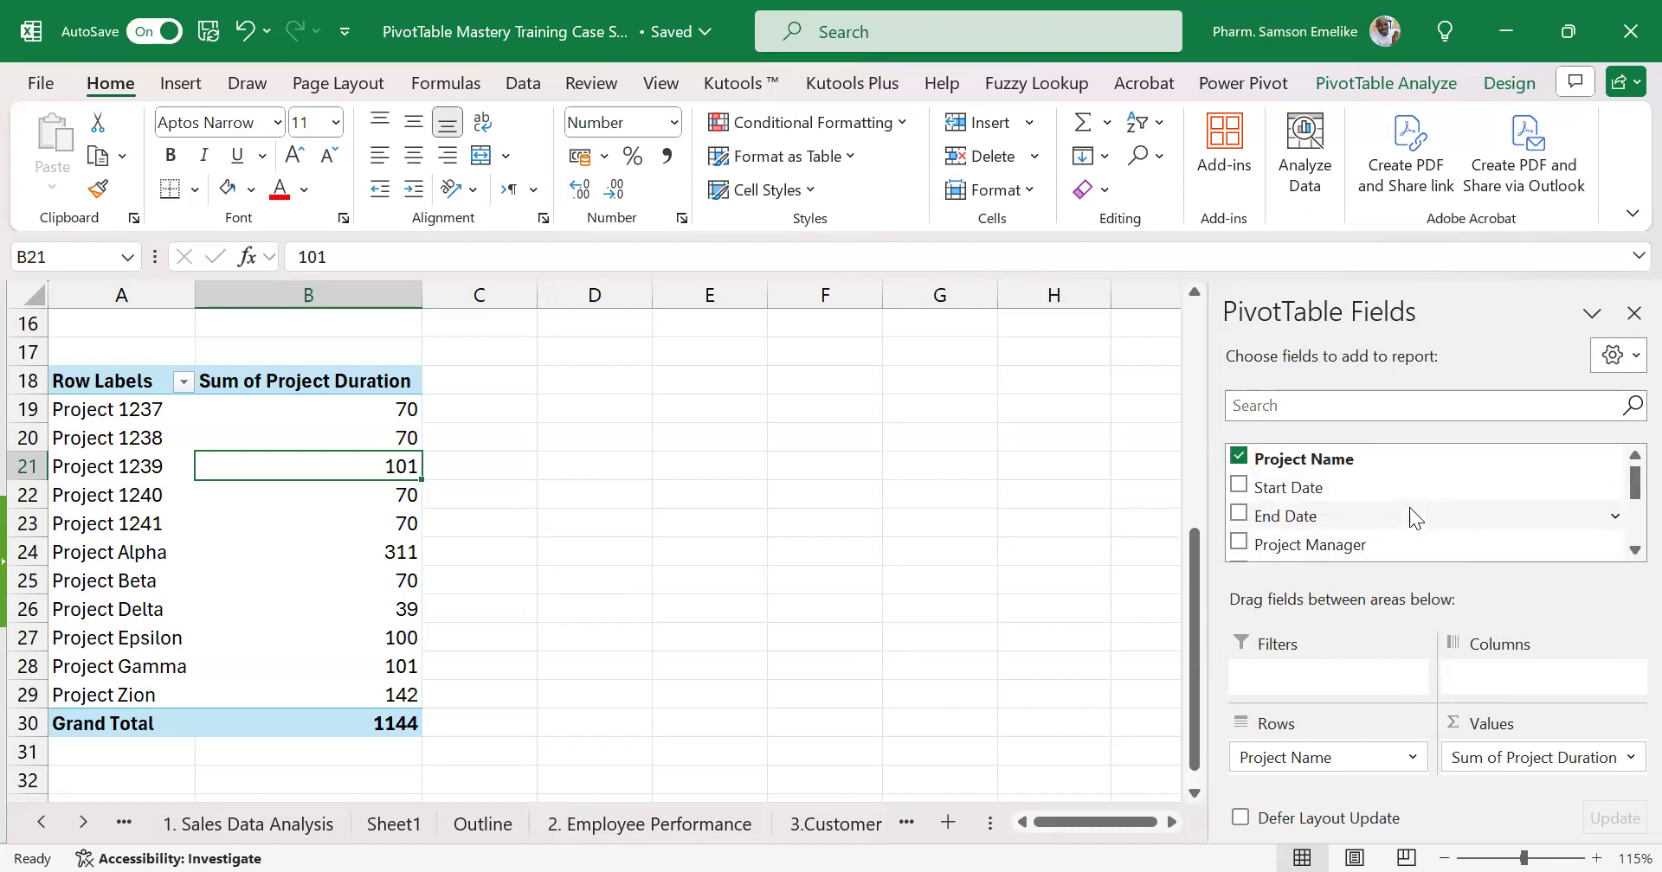
{"action": "scroll", "coordinate": [1404, 516], "scroll_direction": "down", "scroll_amount": 5}
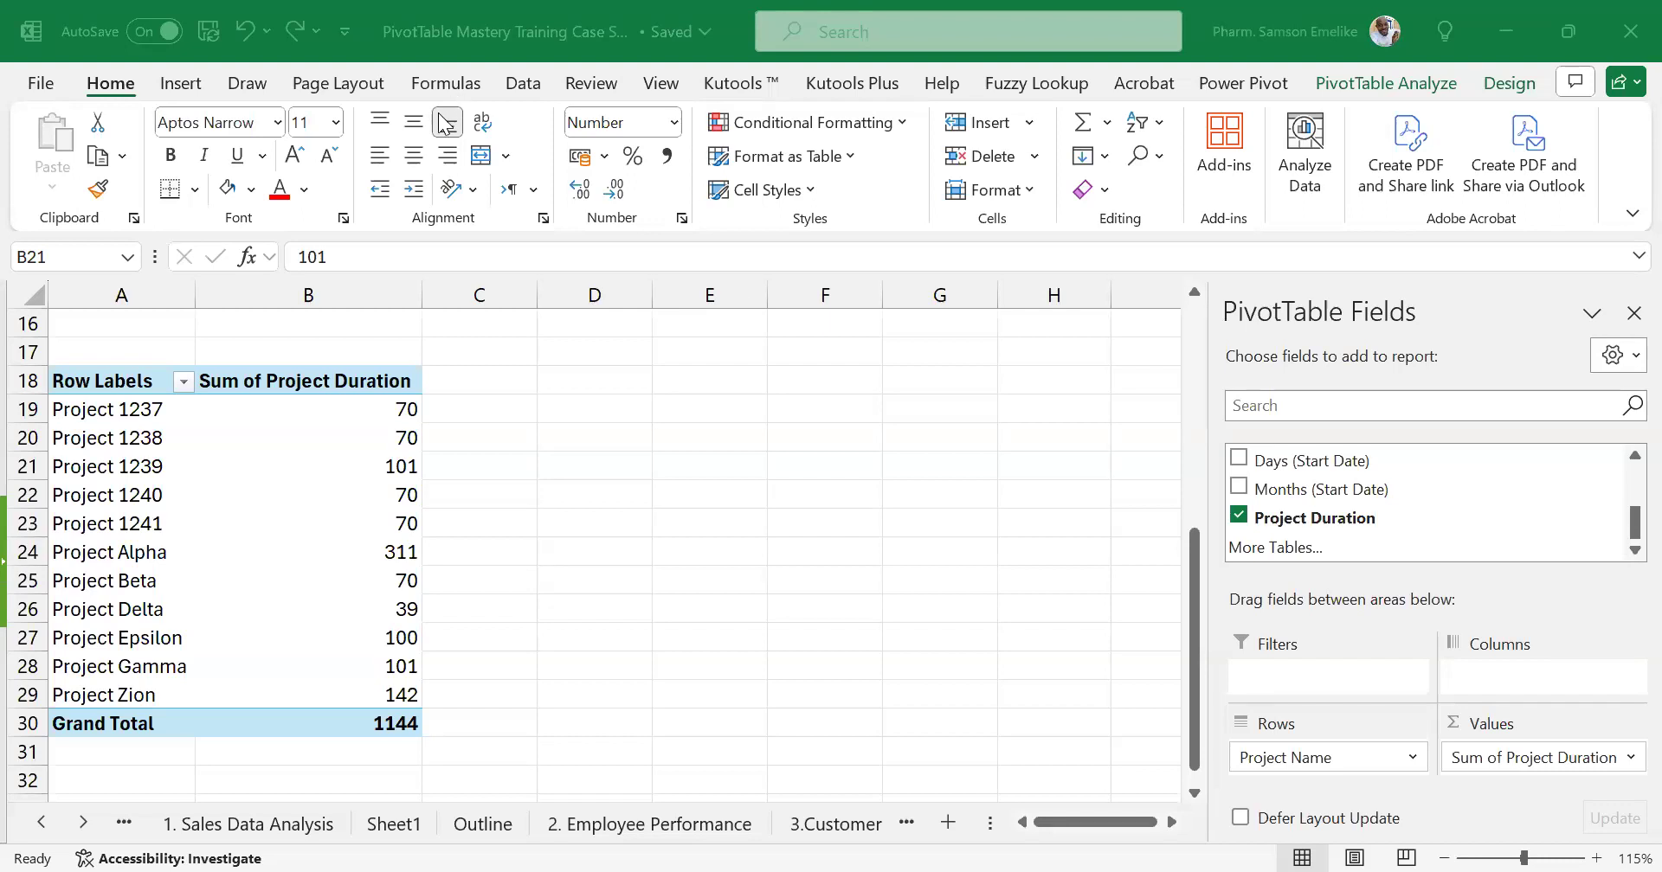
{"action": "left_click_drag", "start_coordinate": [109, 377], "coordinate": [379, 725]}
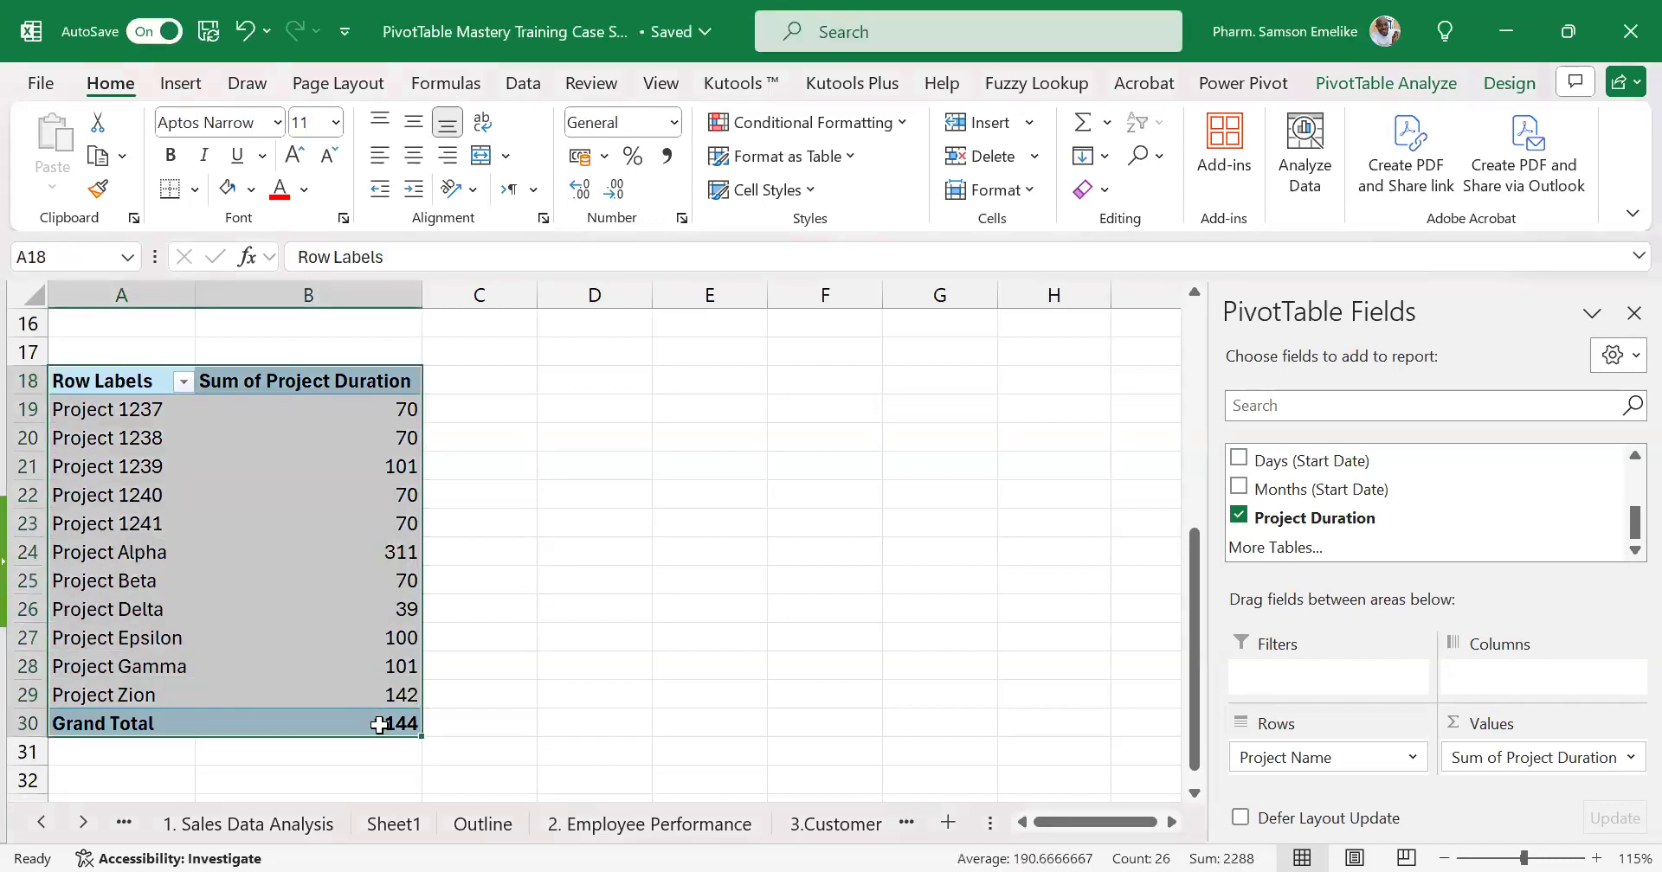
{"action": "mouse_move", "coordinate": [379, 725]}
Delete the Project Duration calculated field from the PivotTable, keeping Project Name as the row field
{"action": "left_click", "coordinate": [322, 548]}
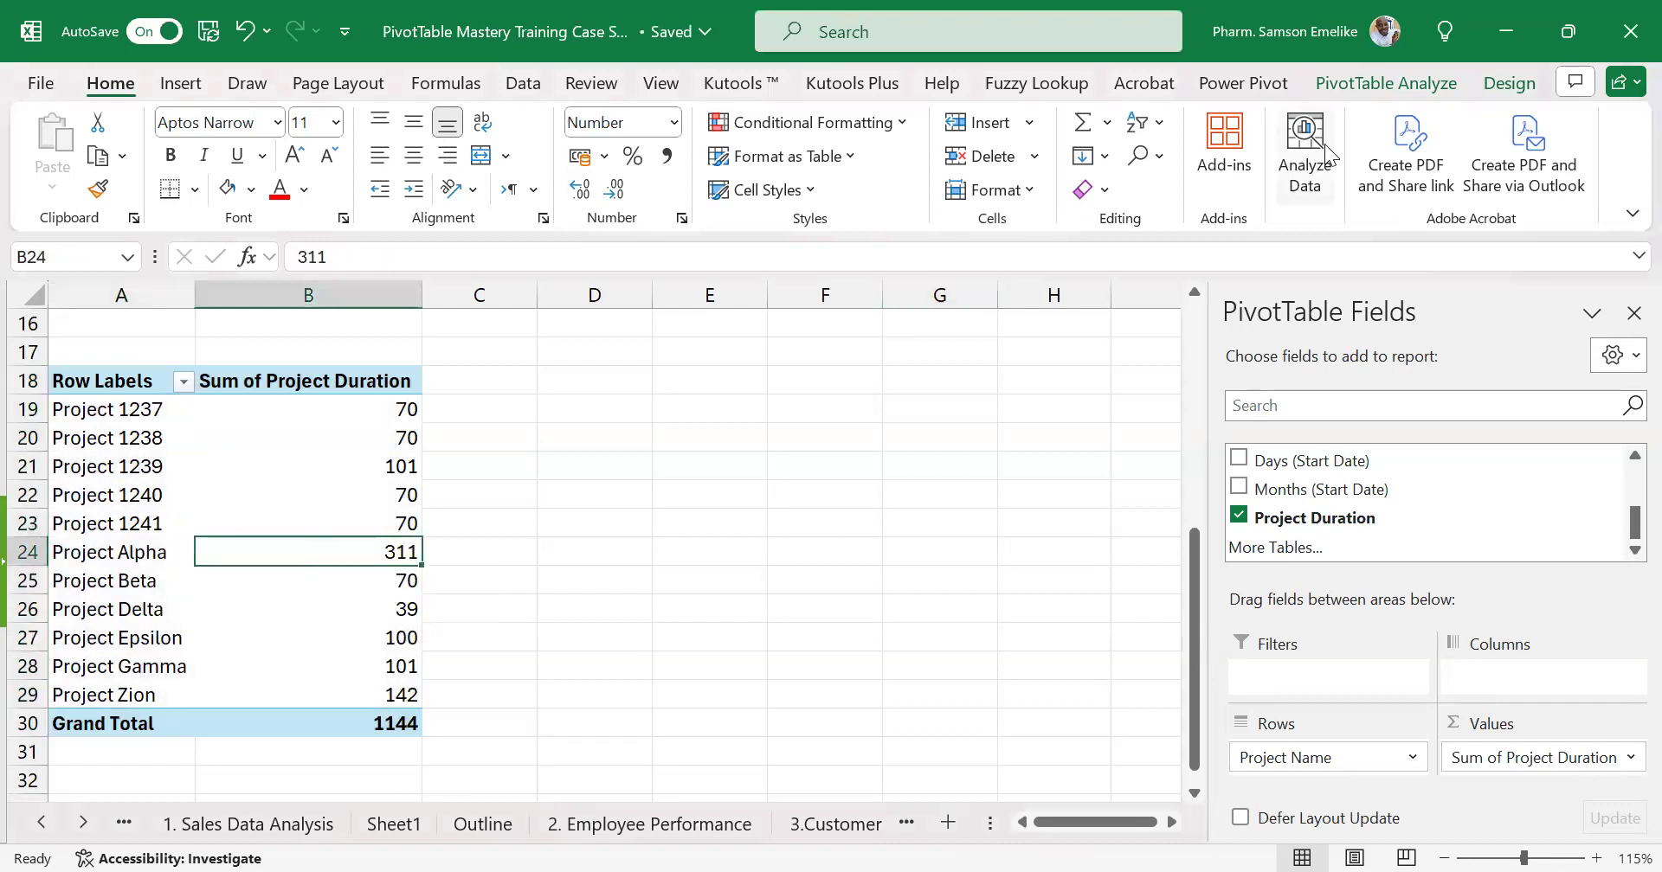
{"action": "left_click", "coordinate": [1365, 80]}
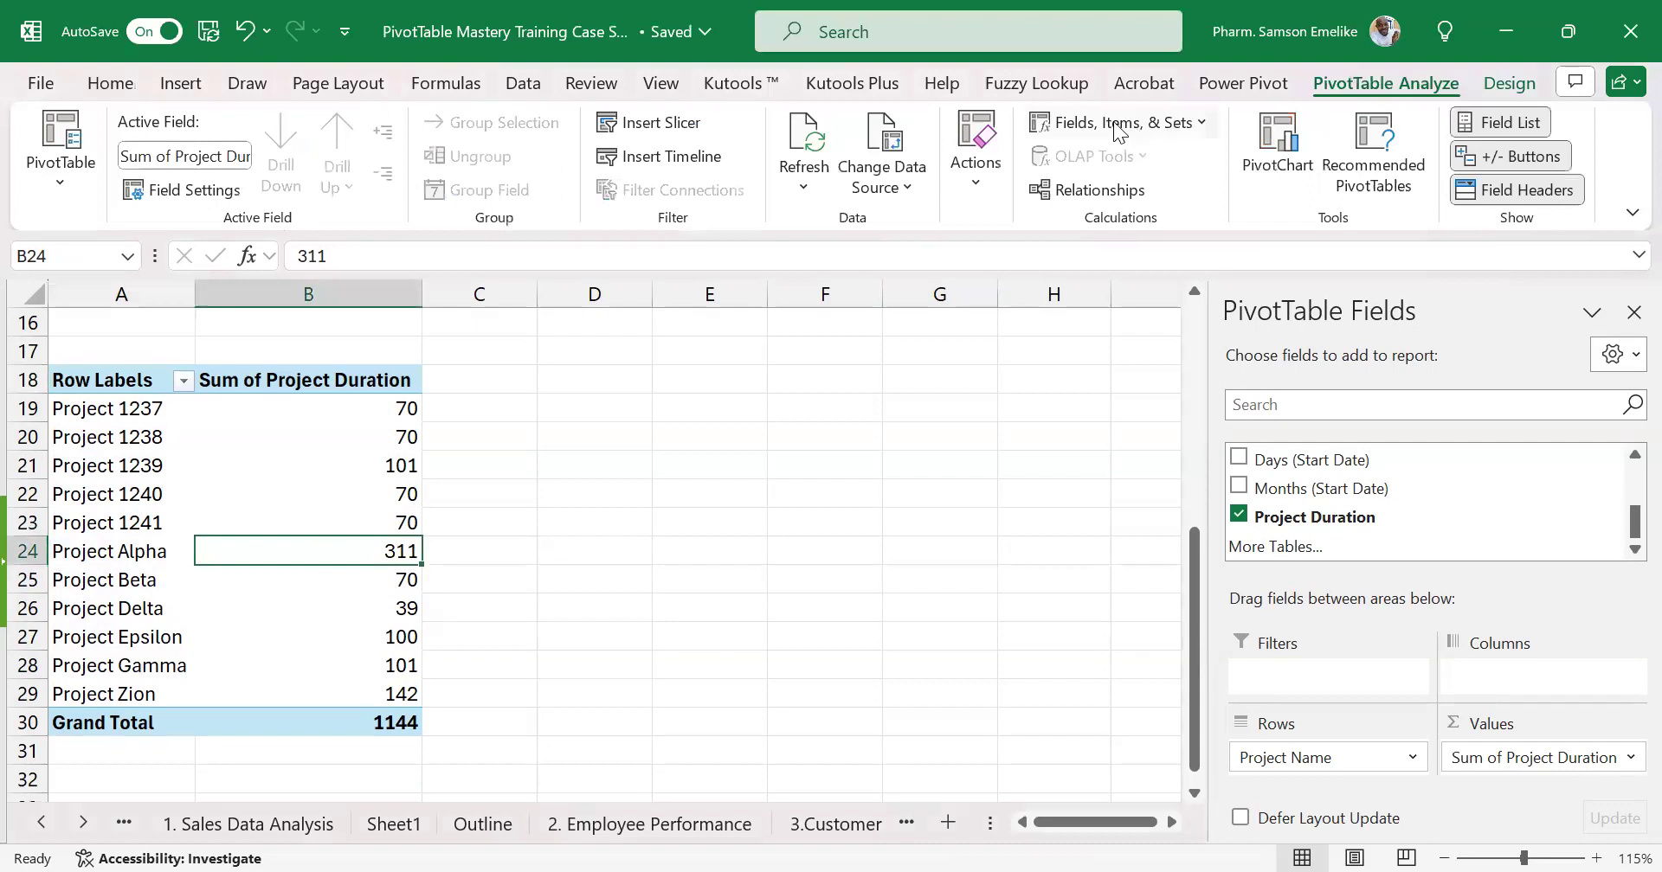
{"action": "left_click", "coordinate": [1126, 126]}
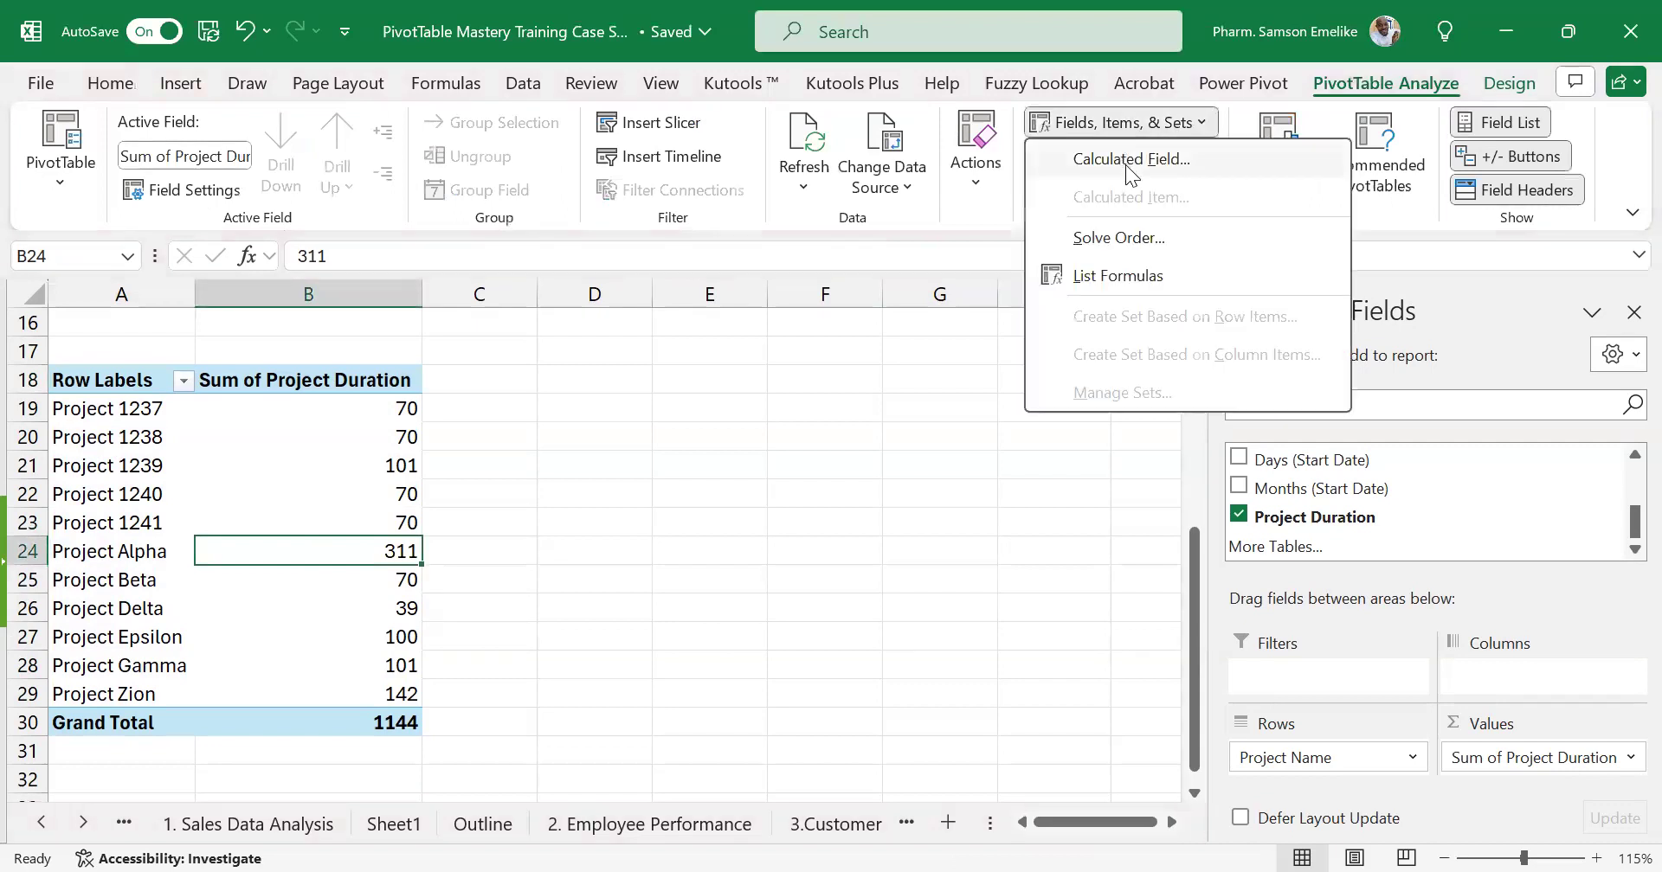
{"action": "left_click", "coordinate": [1125, 161]}
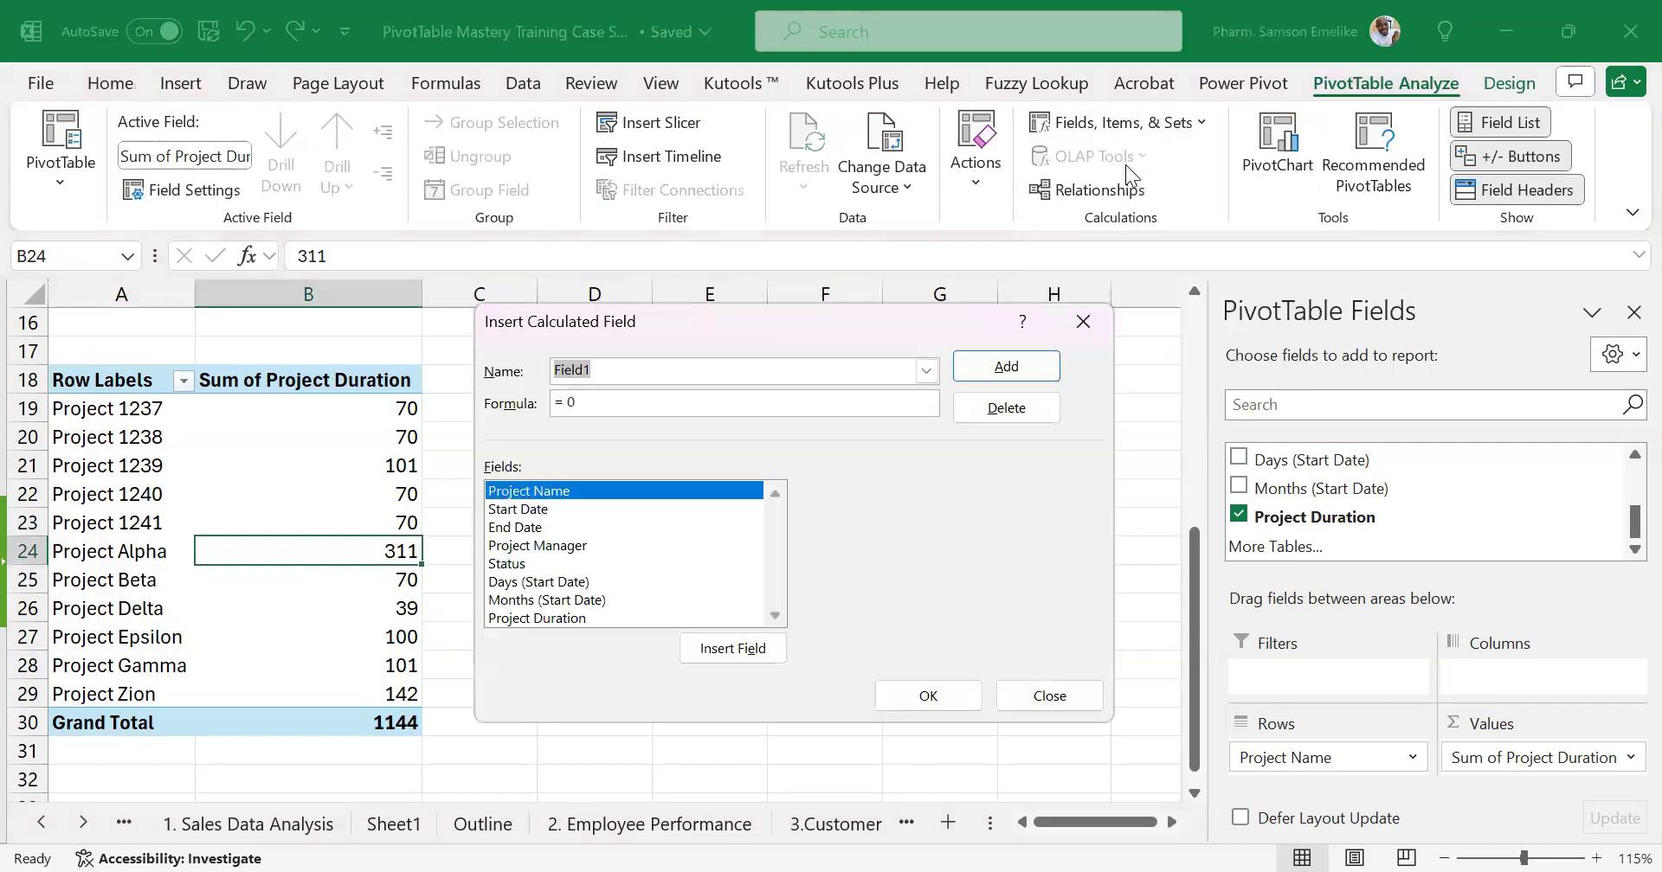
{"action": "left_click", "coordinate": [926, 373]}
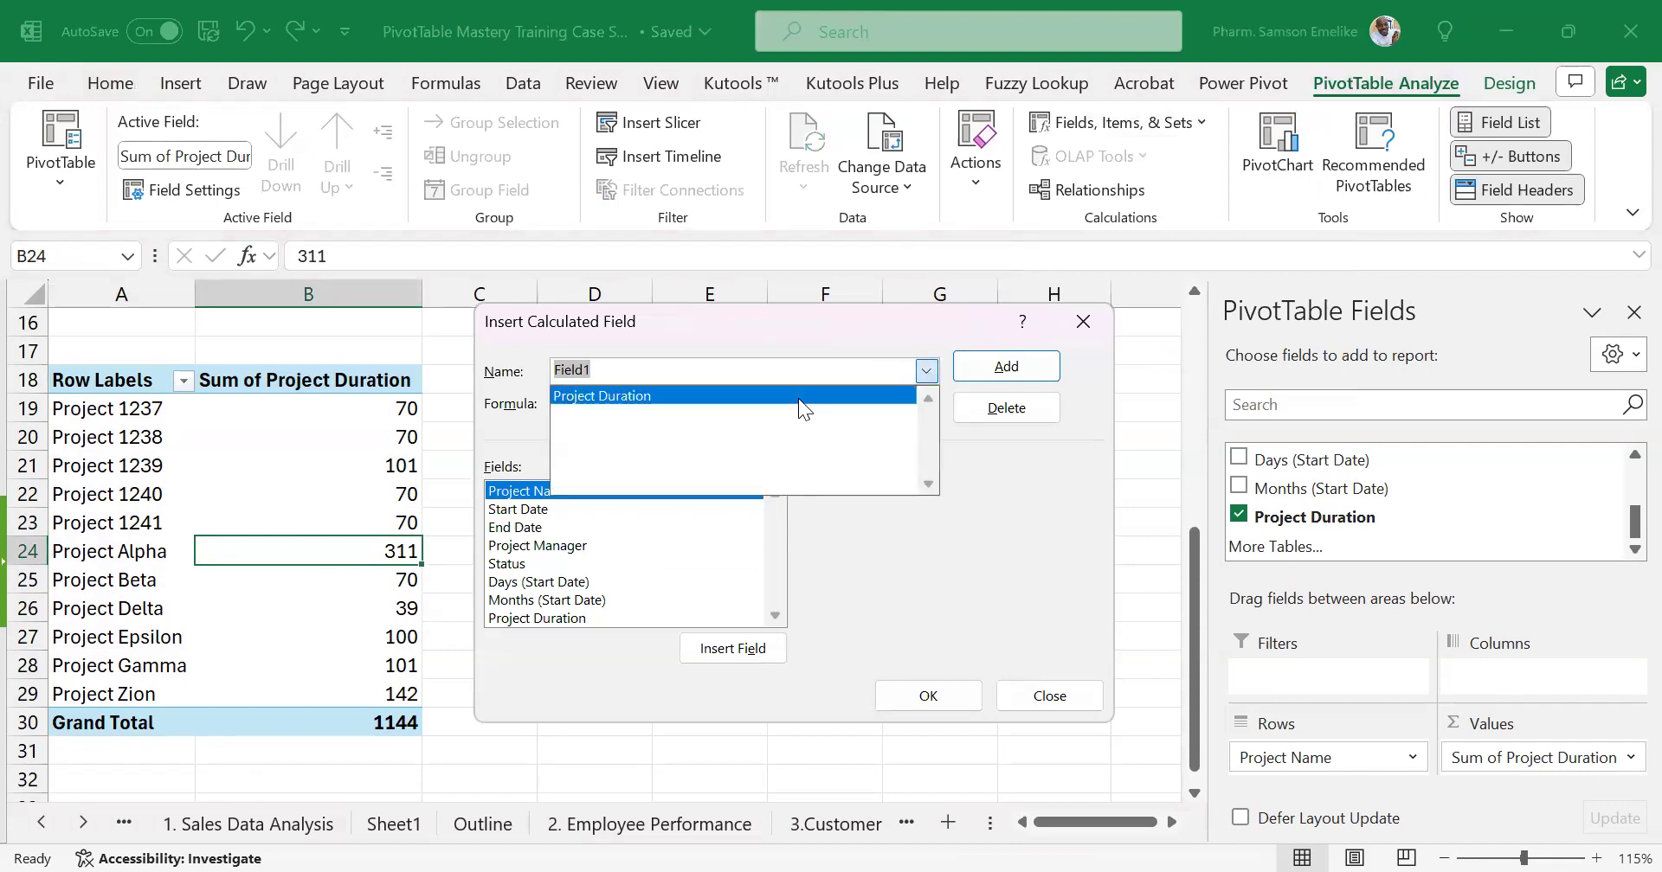
{"action": "left_click", "coordinate": [658, 402]}
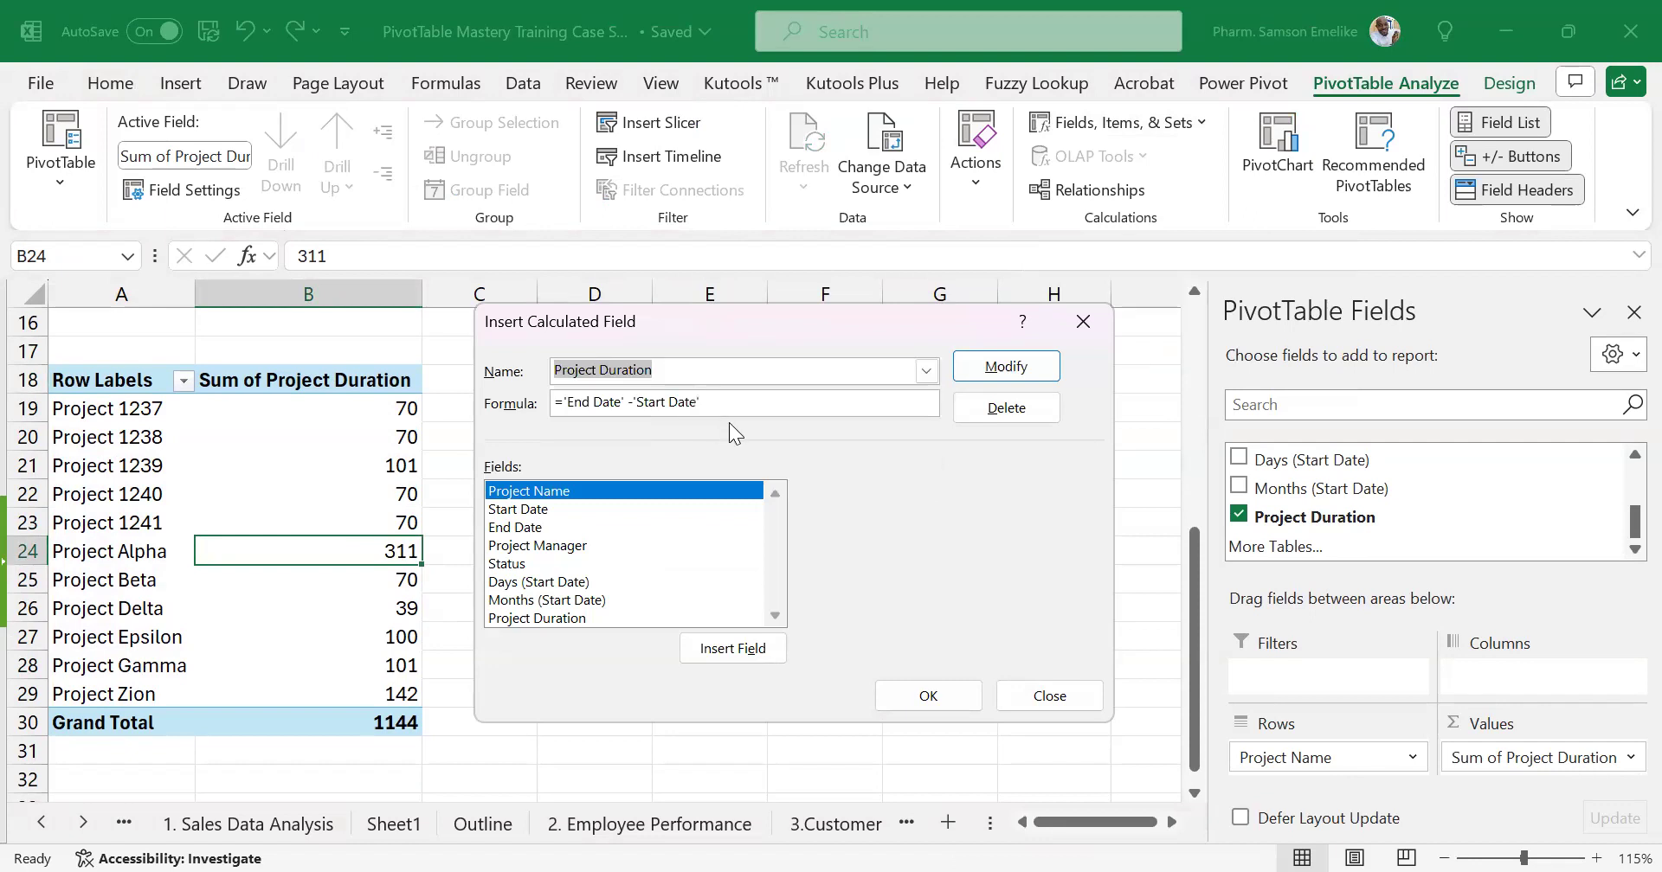
{"action": "left_click", "coordinate": [1007, 409]}
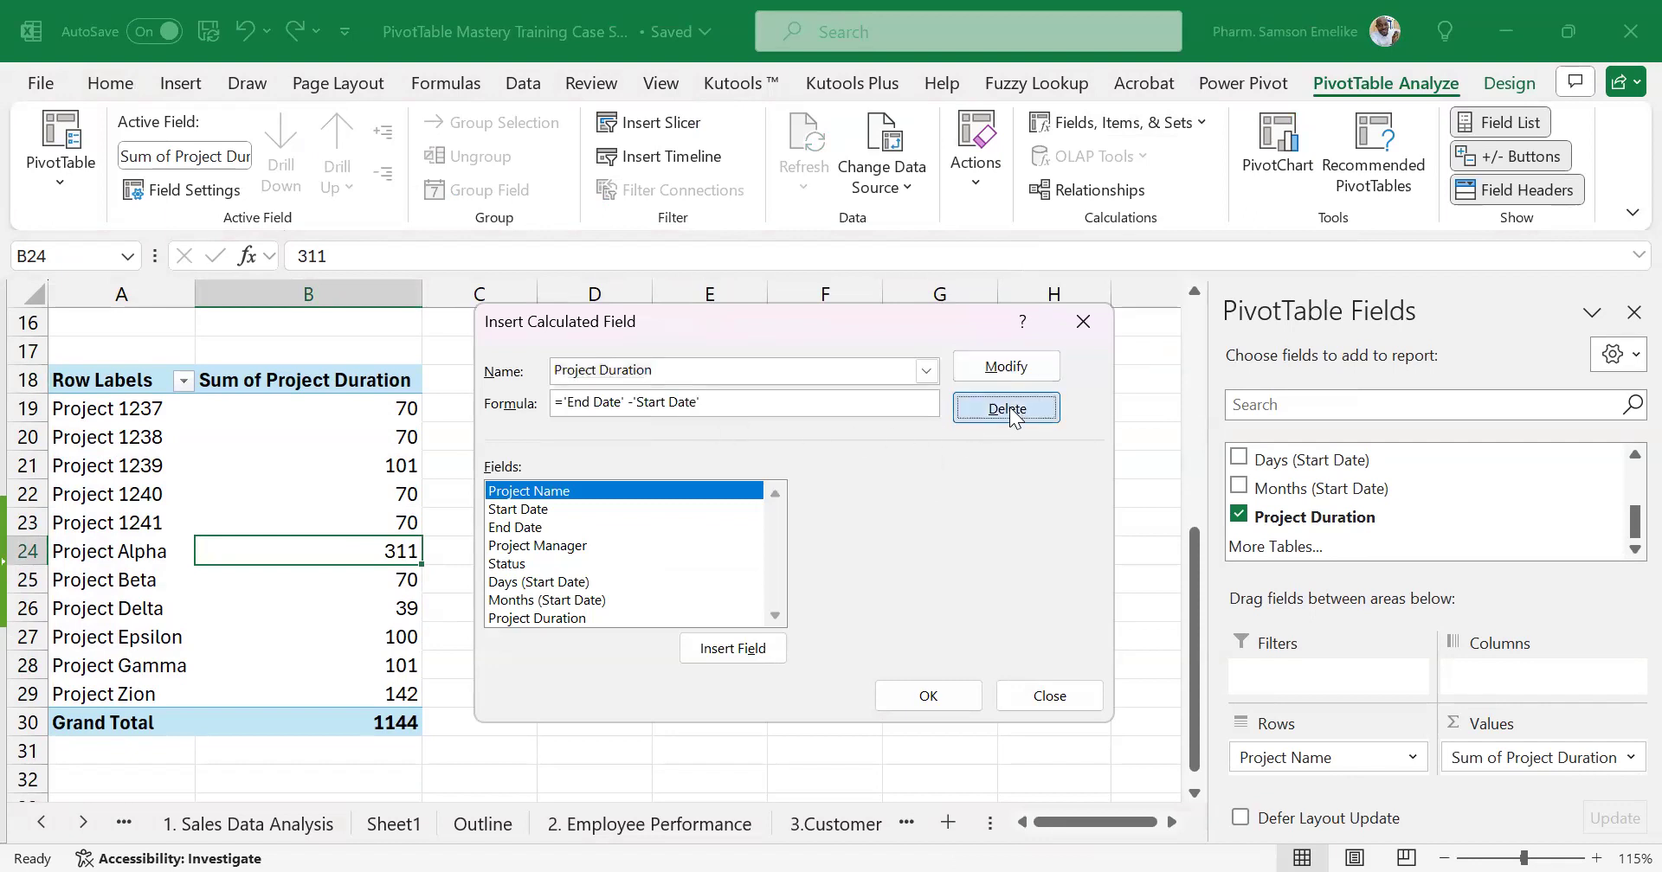
{"action": "left_click", "coordinate": [937, 696]}
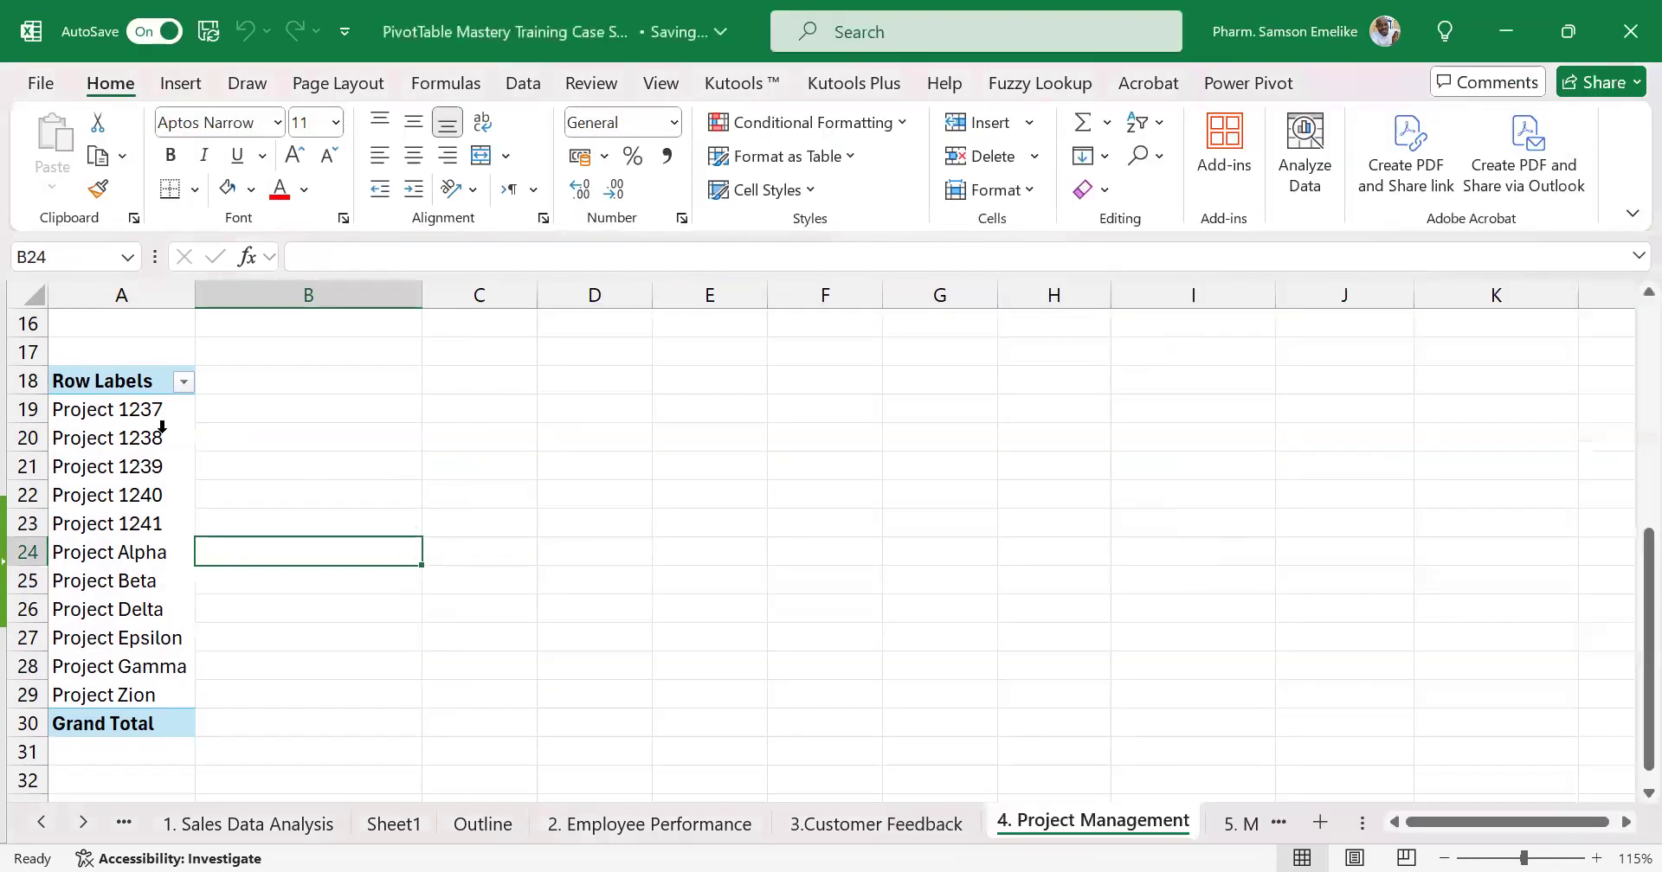
{"action": "left_click", "coordinate": [156, 465]}
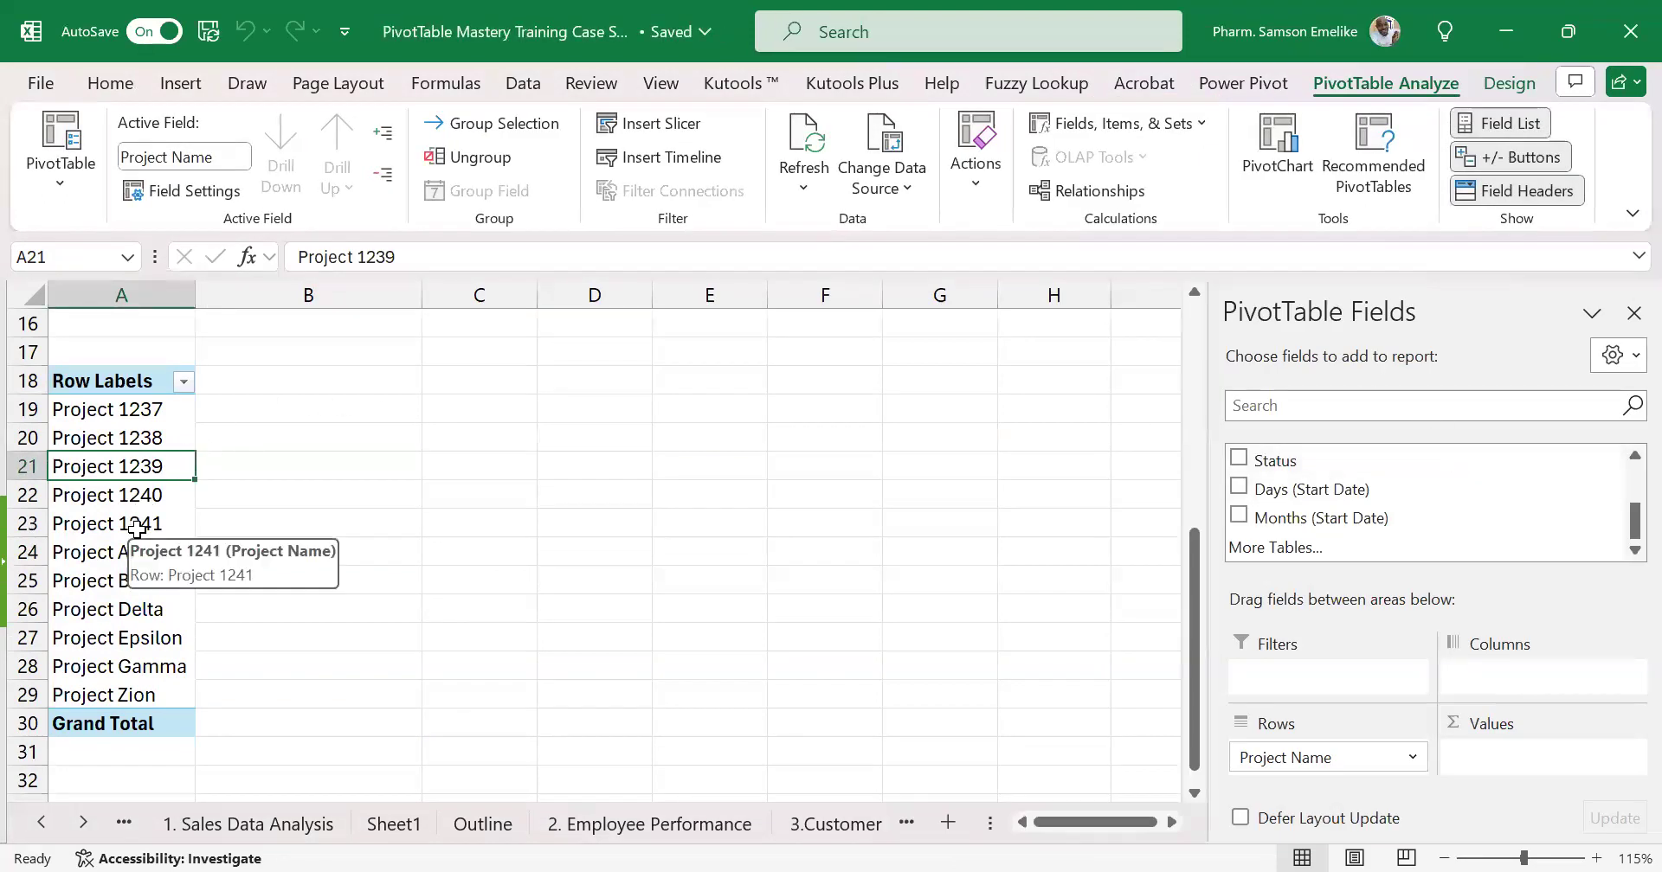
{"action": "scroll", "coordinate": [136, 533], "scroll_direction": "down", "scroll_amount": 1}
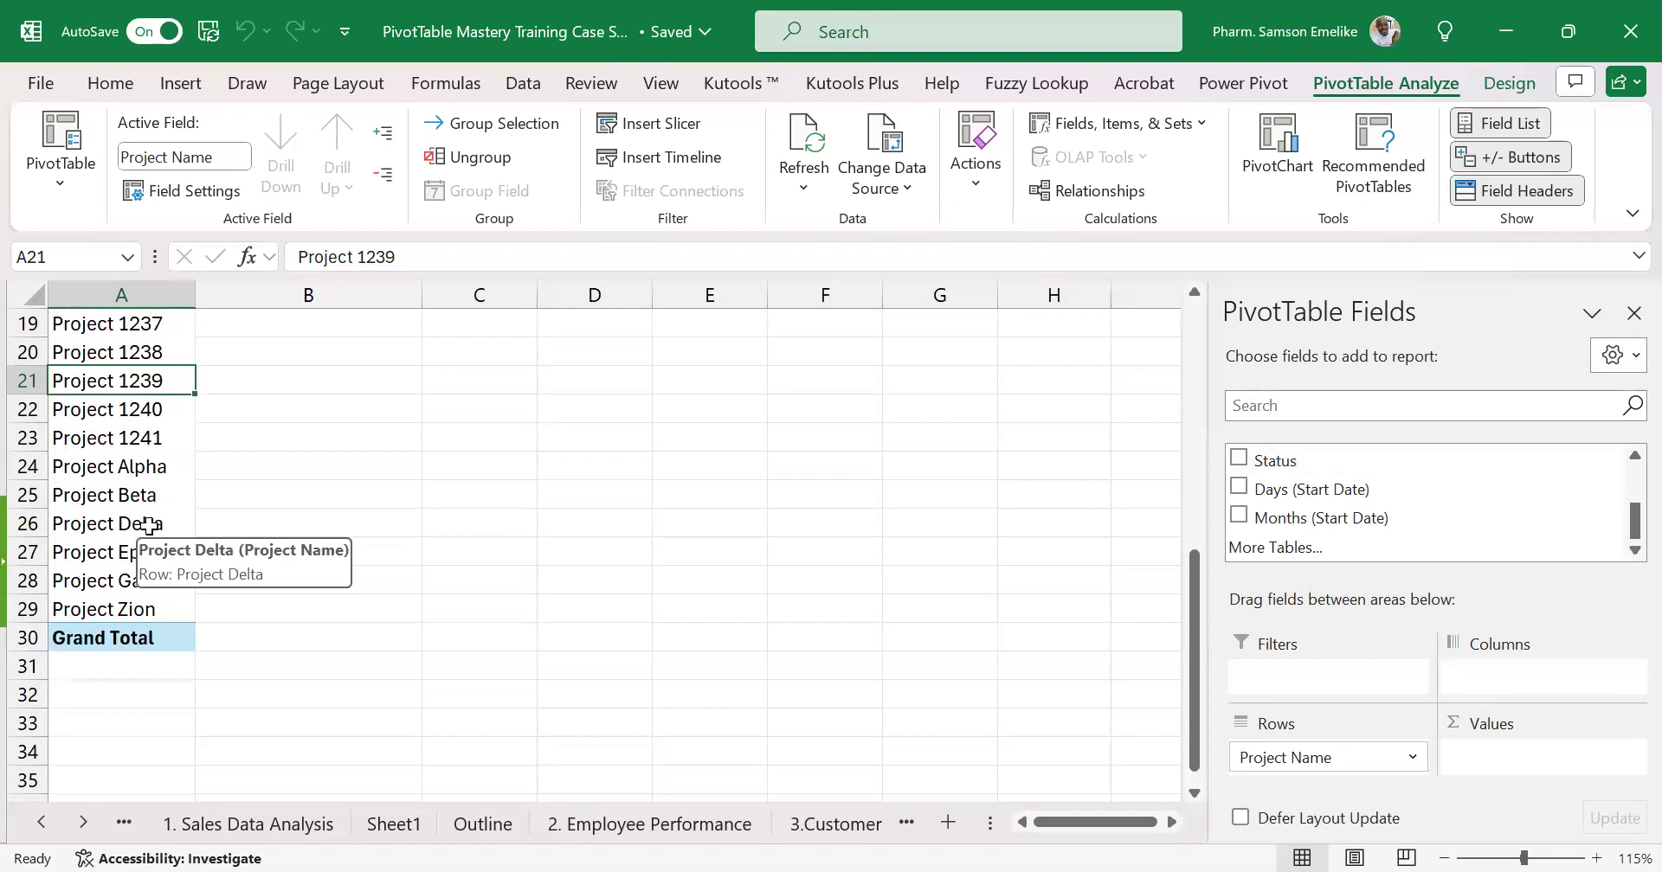
Read questions 26 to 30 beside the source table and check them against the project data and the PivotTable
{"action": "scroll", "coordinate": [136, 534], "scroll_direction": "up", "scroll_amount": 5}
{"action": "scroll", "coordinate": [1068, 724], "scroll_direction": "up", "scroll_amount": 2}
{"action": "left_click_drag", "start_coordinate": [1115, 824], "coordinate": [1219, 835]}
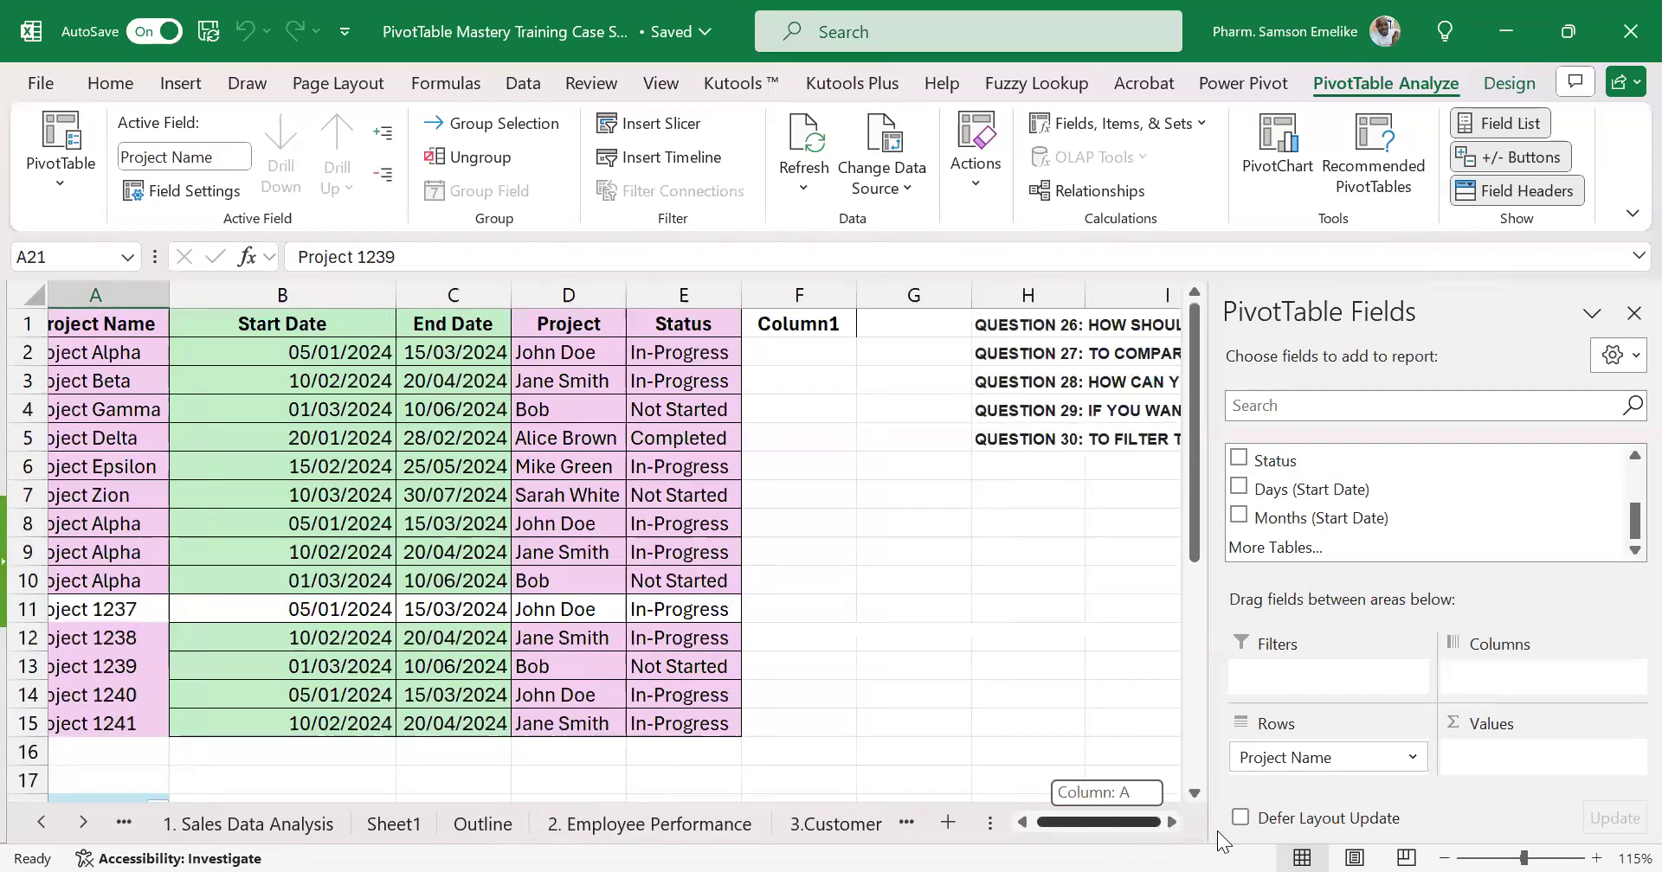
{"action": "left_click", "coordinate": [1172, 823]}
{"action": "left_click", "coordinate": [1172, 823]}
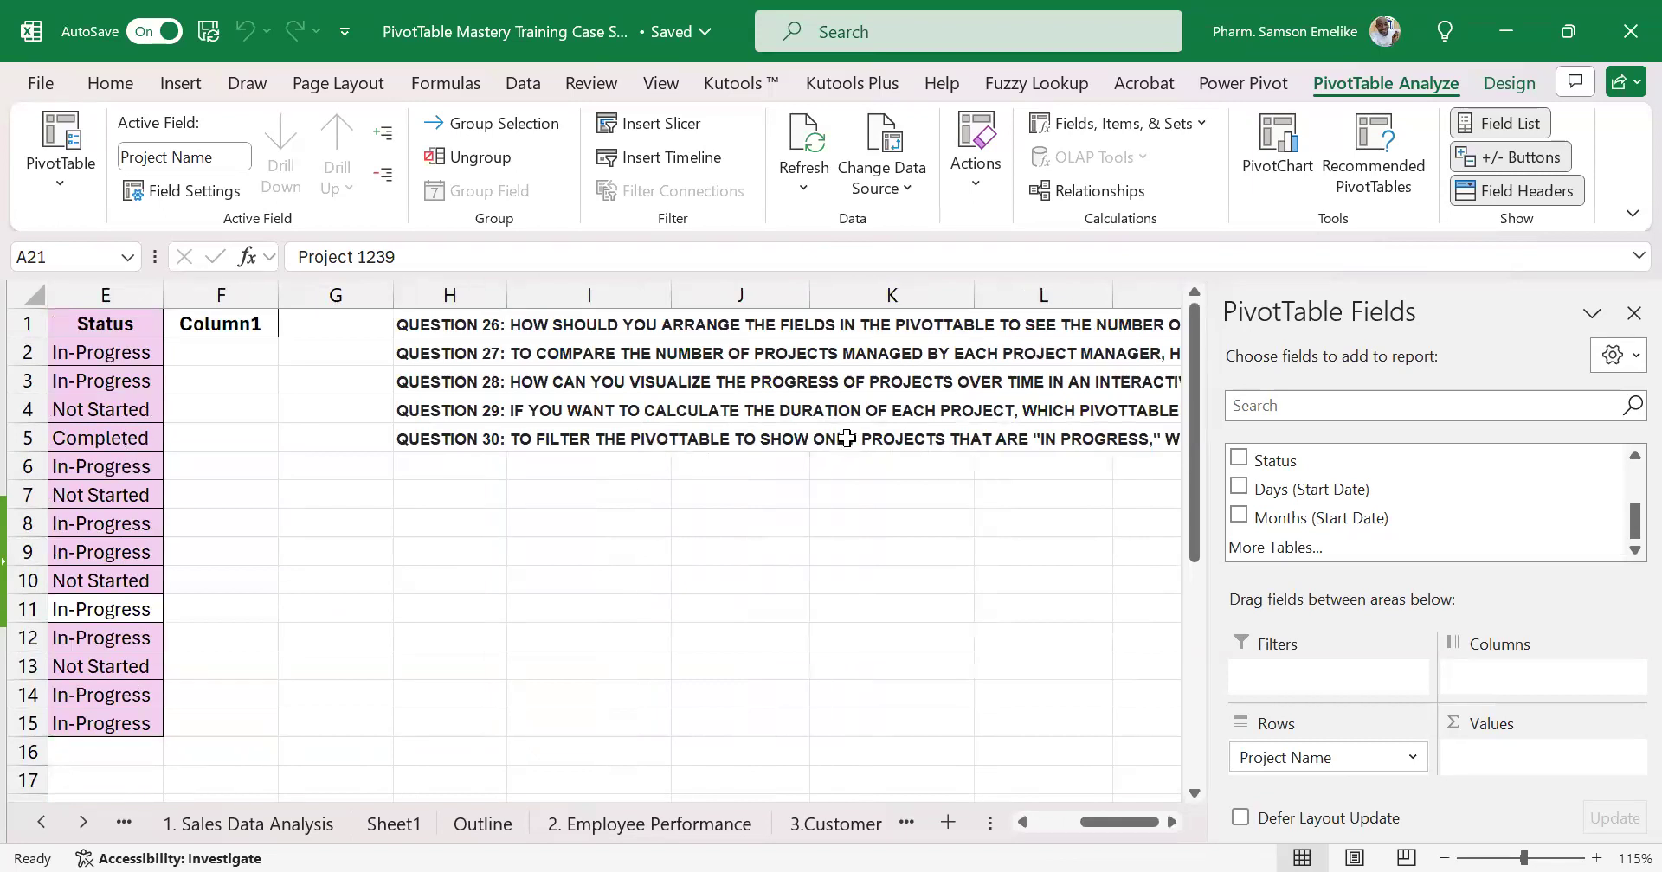
{"action": "left_click", "coordinate": [1172, 819]}
{"action": "left_click", "coordinate": [1172, 820]}
{"action": "left_click", "coordinate": [1171, 820]}
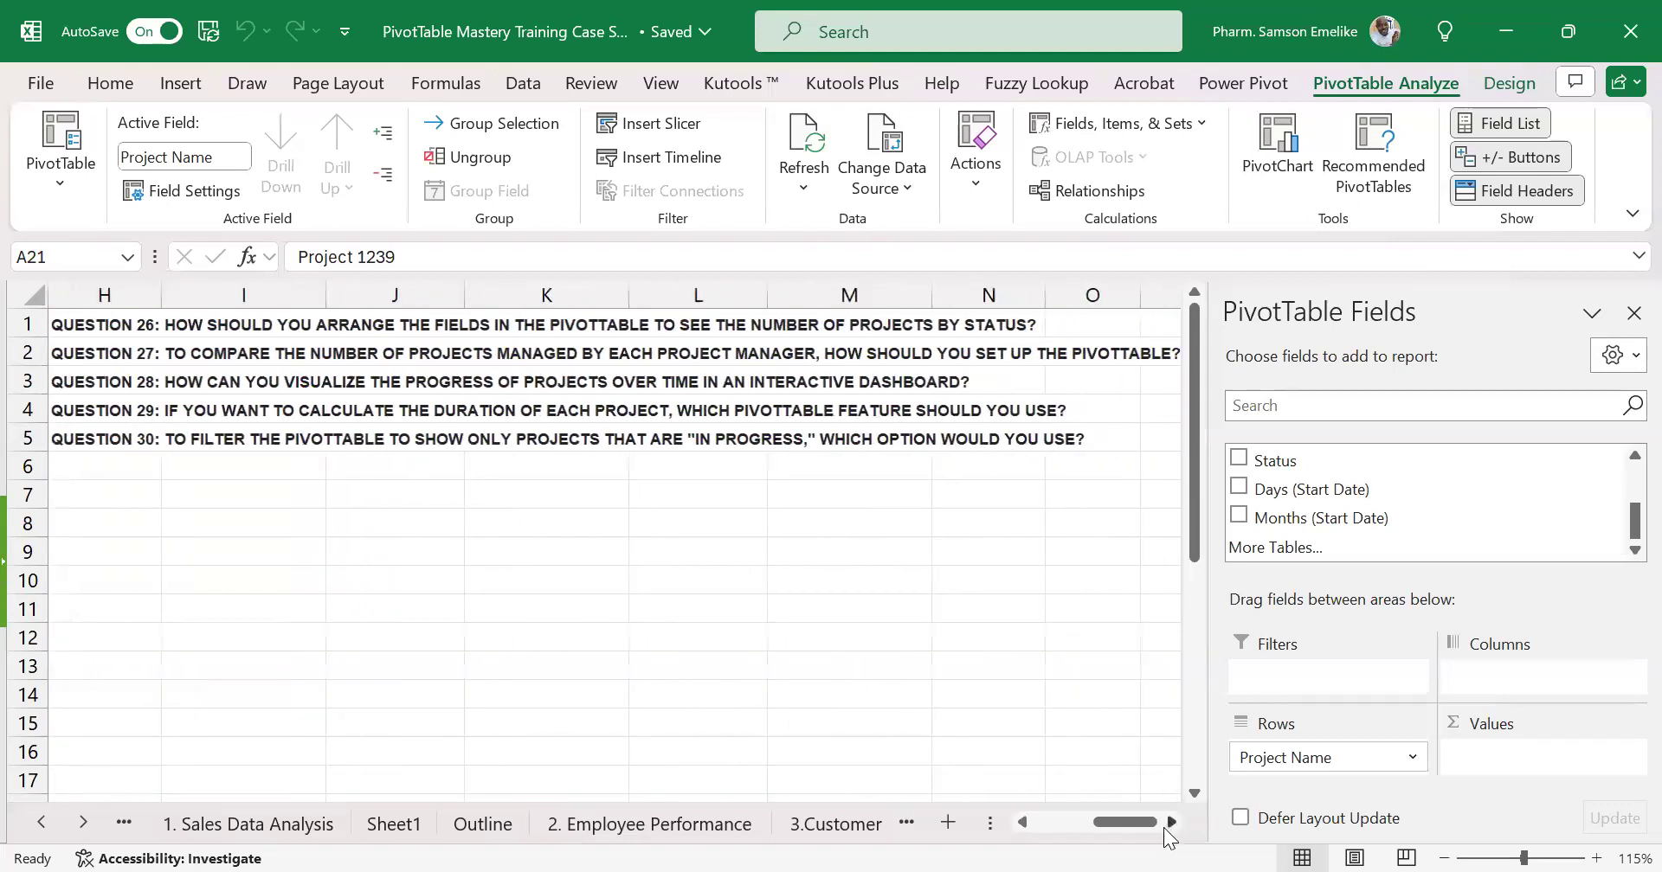
{"action": "left_click_drag", "start_coordinate": [1146, 829], "coordinate": [459, 589]}
{"action": "scroll", "coordinate": [463, 580], "scroll_direction": "down", "scroll_amount": 4}
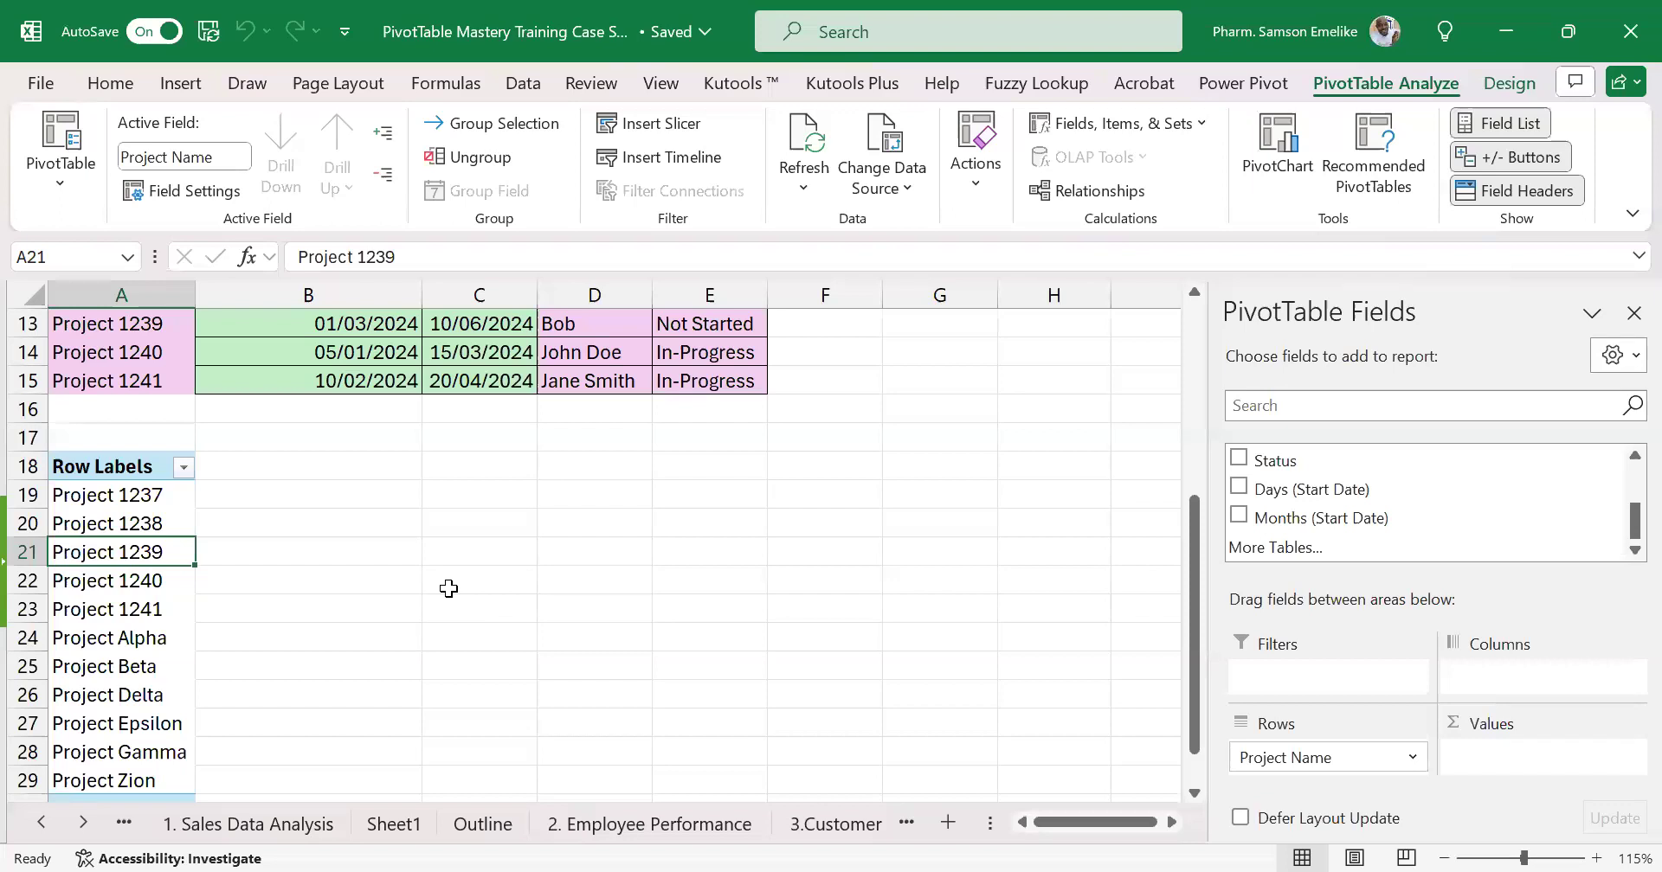
{"action": "scroll", "coordinate": [545, 494], "scroll_direction": "up", "scroll_amount": 4}
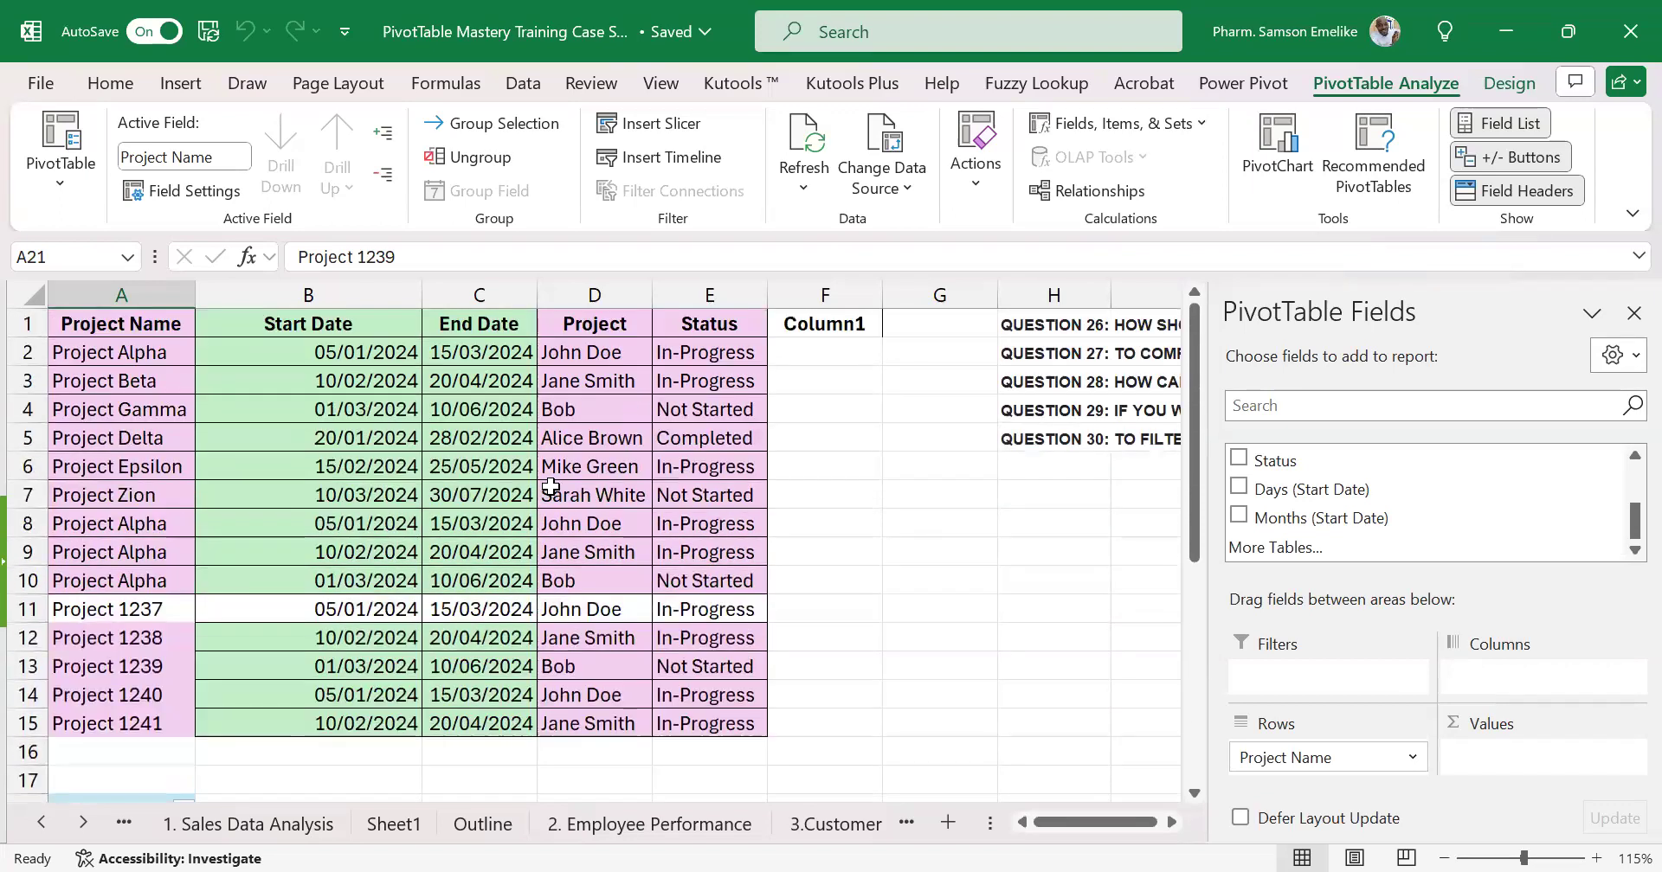
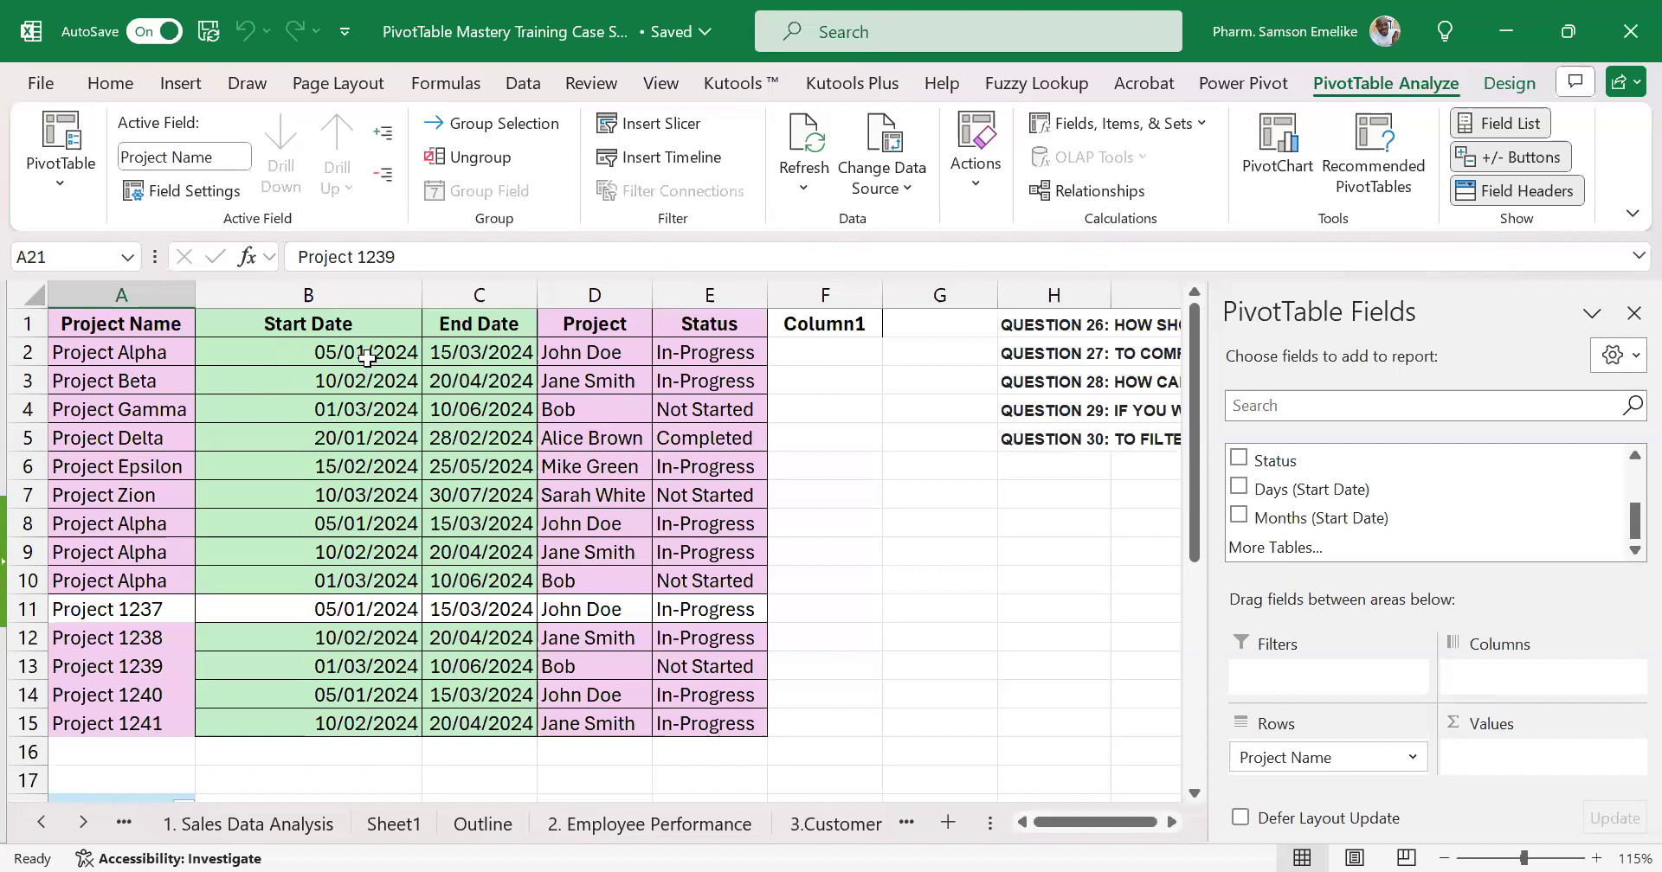
Examine the Start Date and End Date columns of the source table
{"action": "left_click", "coordinate": [361, 287]}
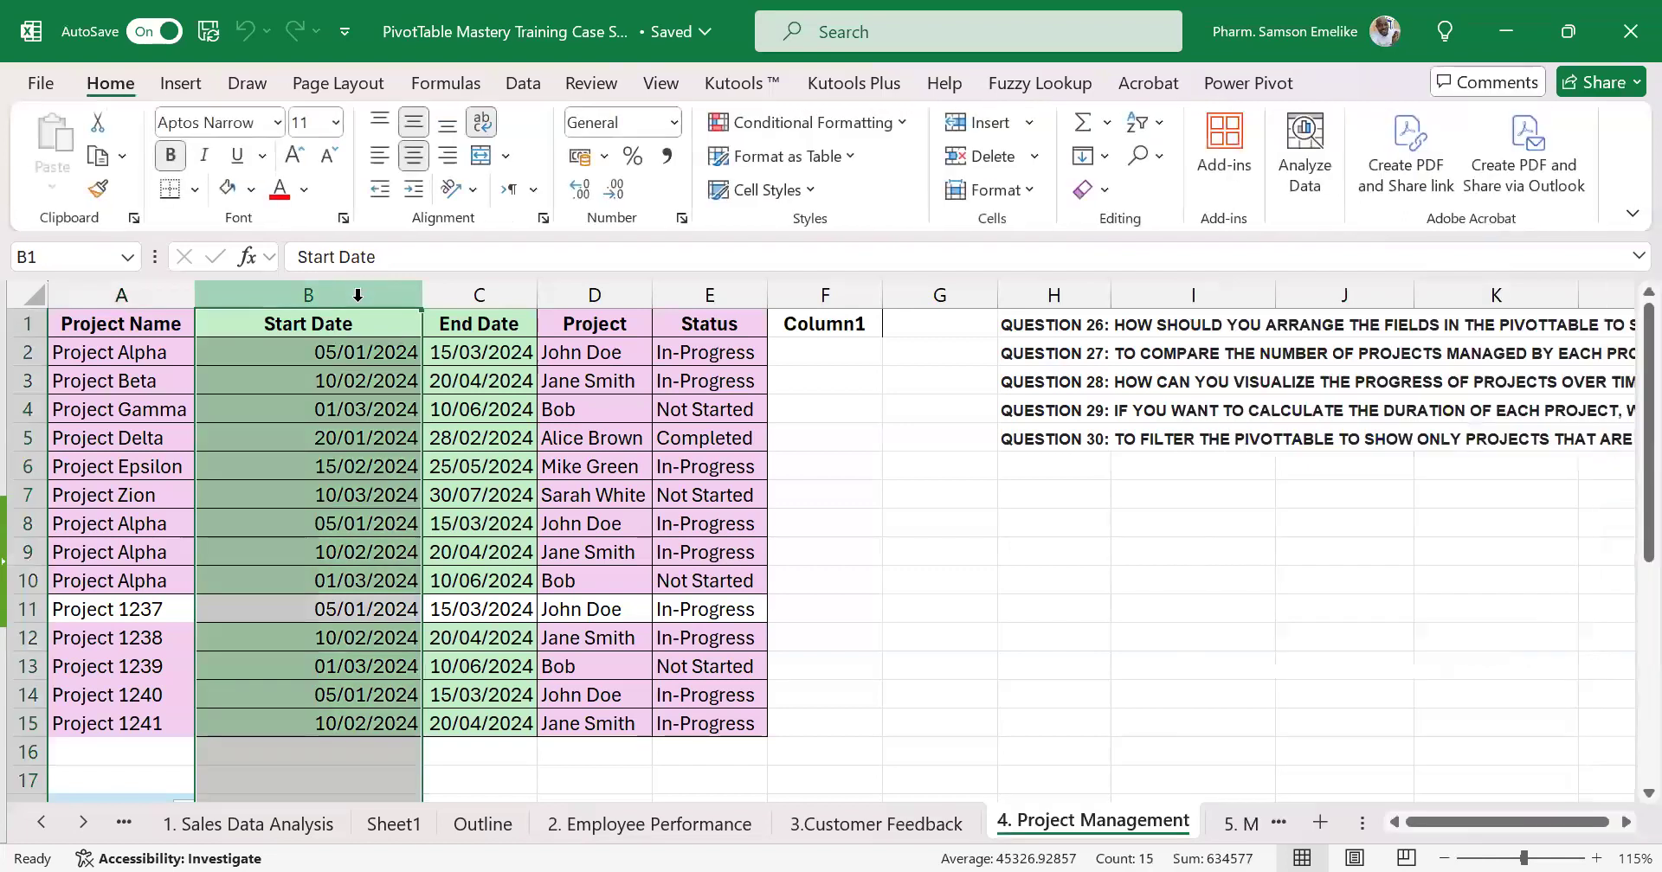
{"action": "left_click", "coordinate": [340, 355]}
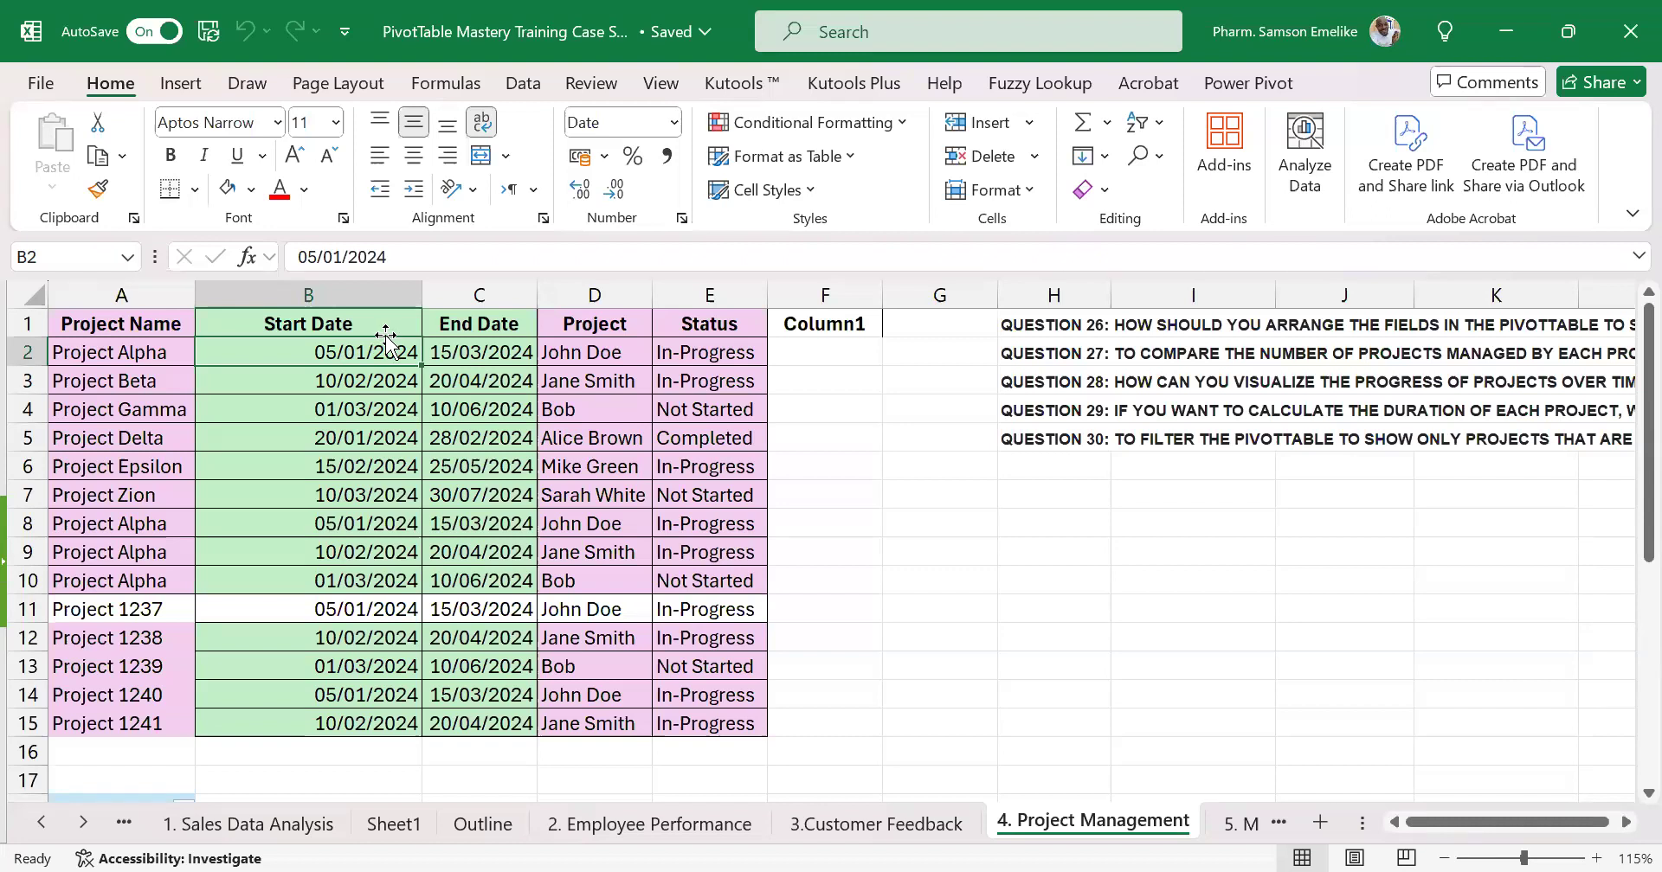
{"action": "left_click", "coordinate": [371, 293]}
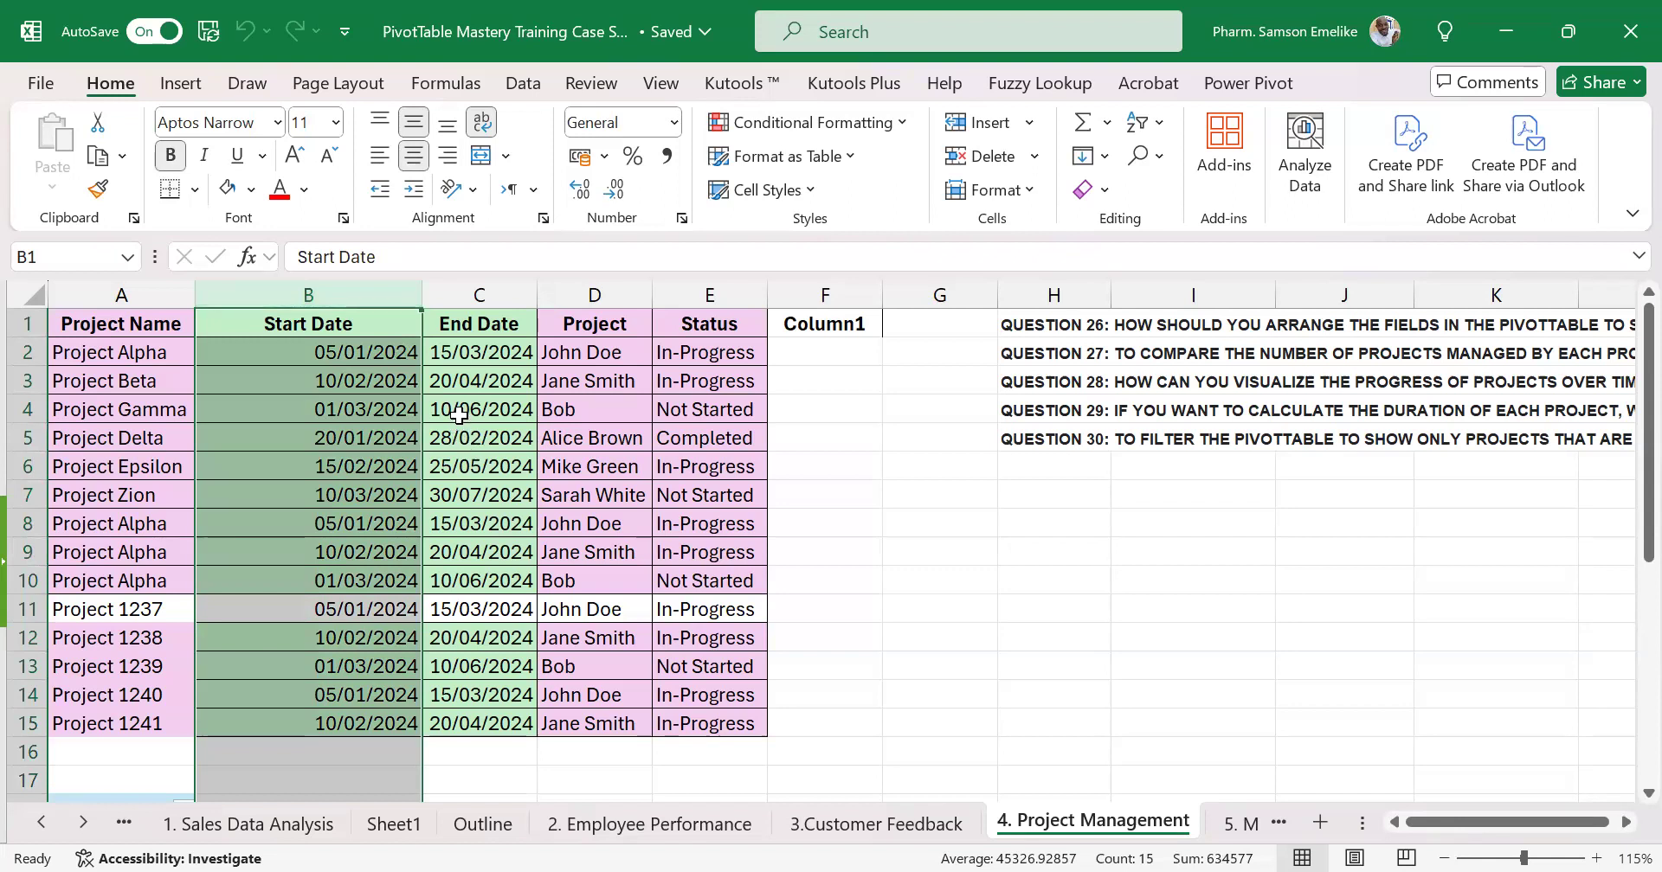
{"action": "left_click", "coordinate": [486, 291]}
{"action": "left_click", "coordinate": [378, 286]}
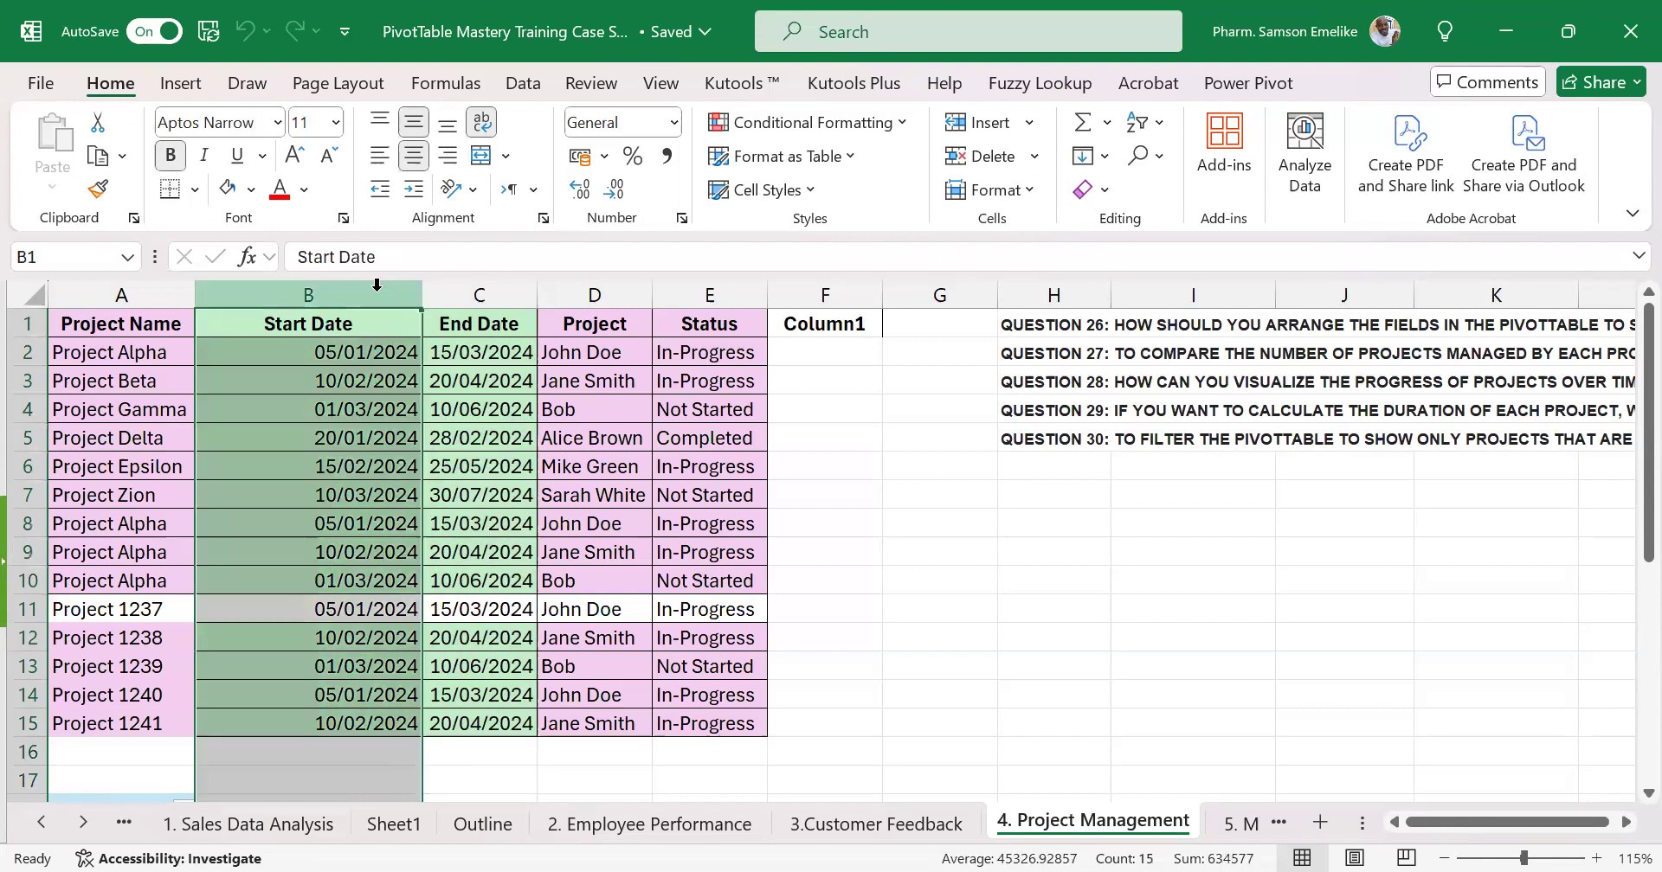
{"action": "left_click", "coordinate": [473, 291]}
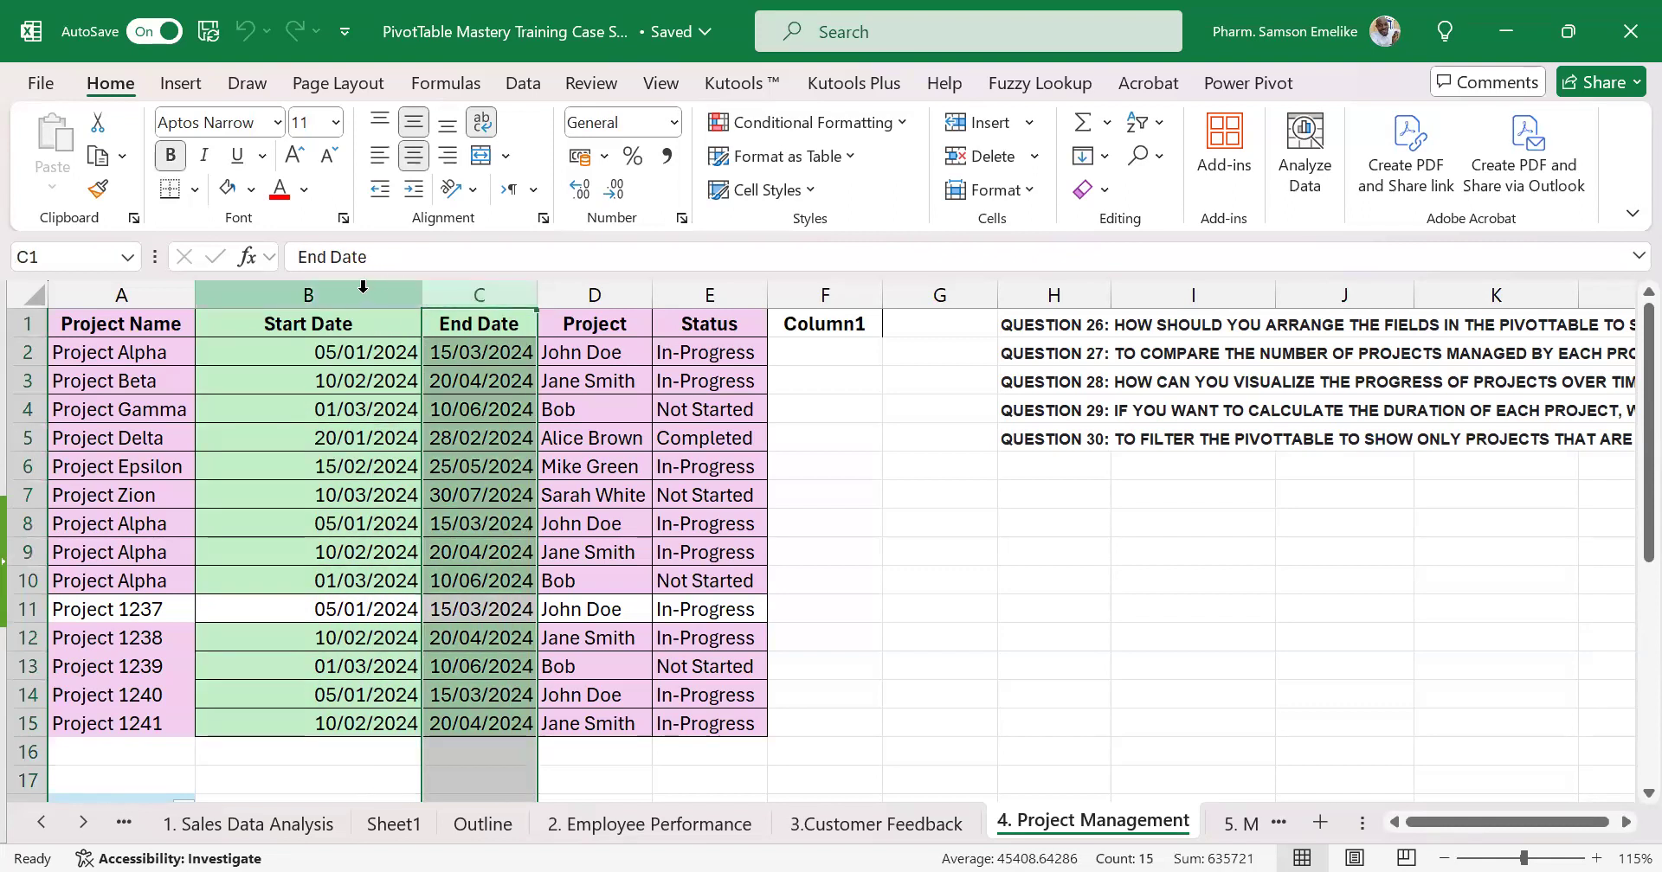
{"action": "left_click", "coordinate": [362, 291]}
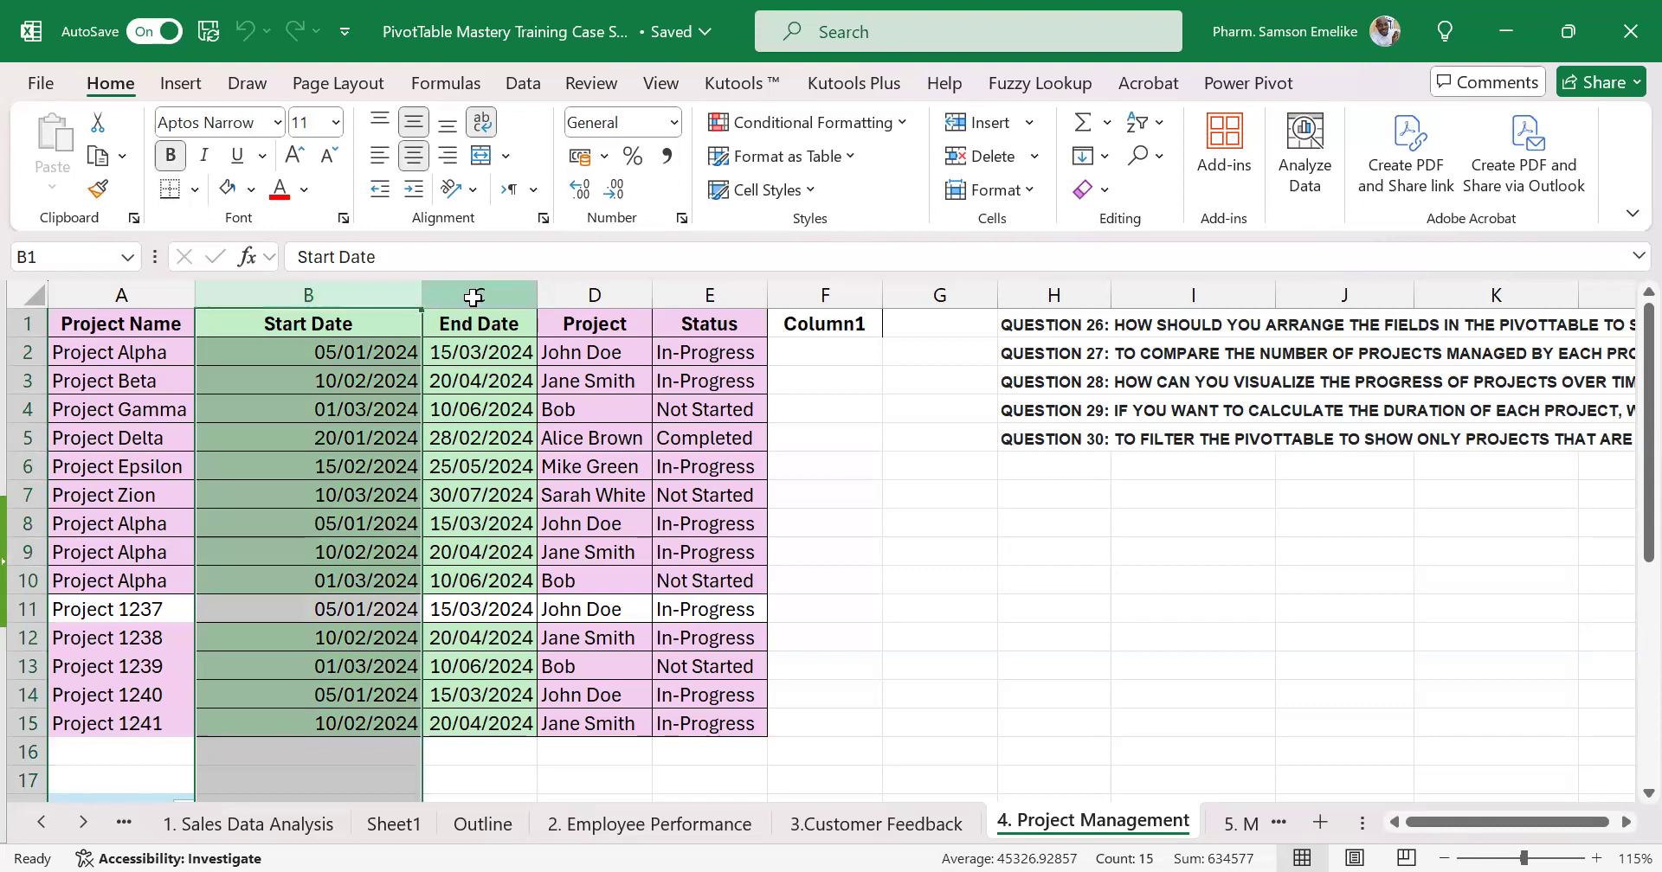
Fit the width of the Start Date column B to its contents
{"action": "left_click", "coordinate": [473, 297]}
{"action": "double_click", "coordinate": [421, 293]}
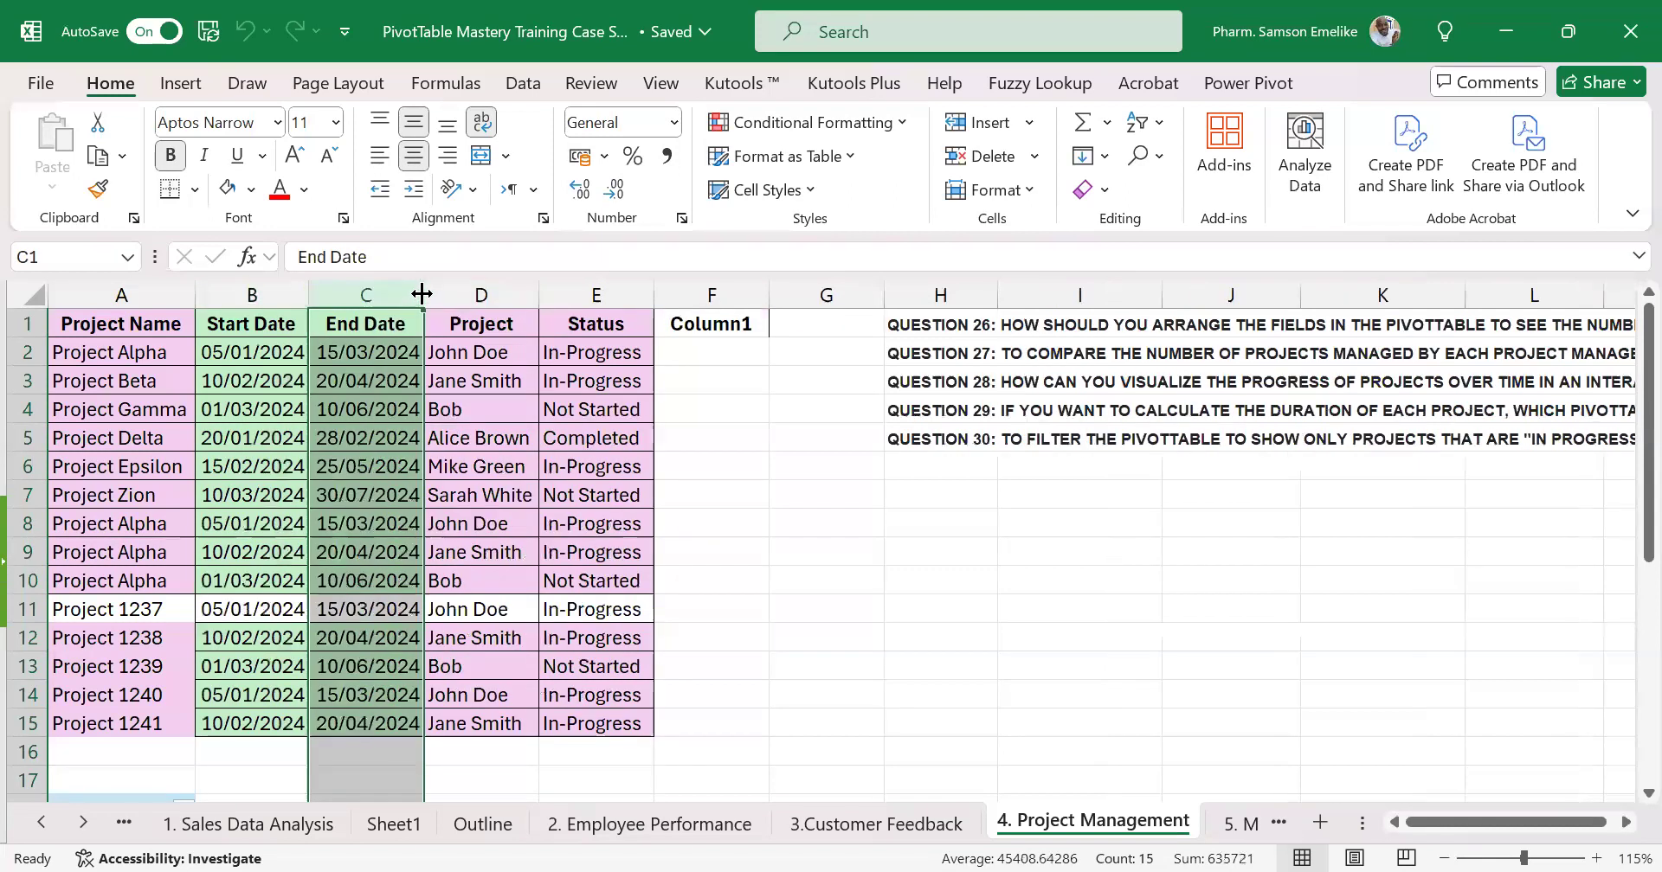
{"action": "left_click", "coordinate": [359, 439]}
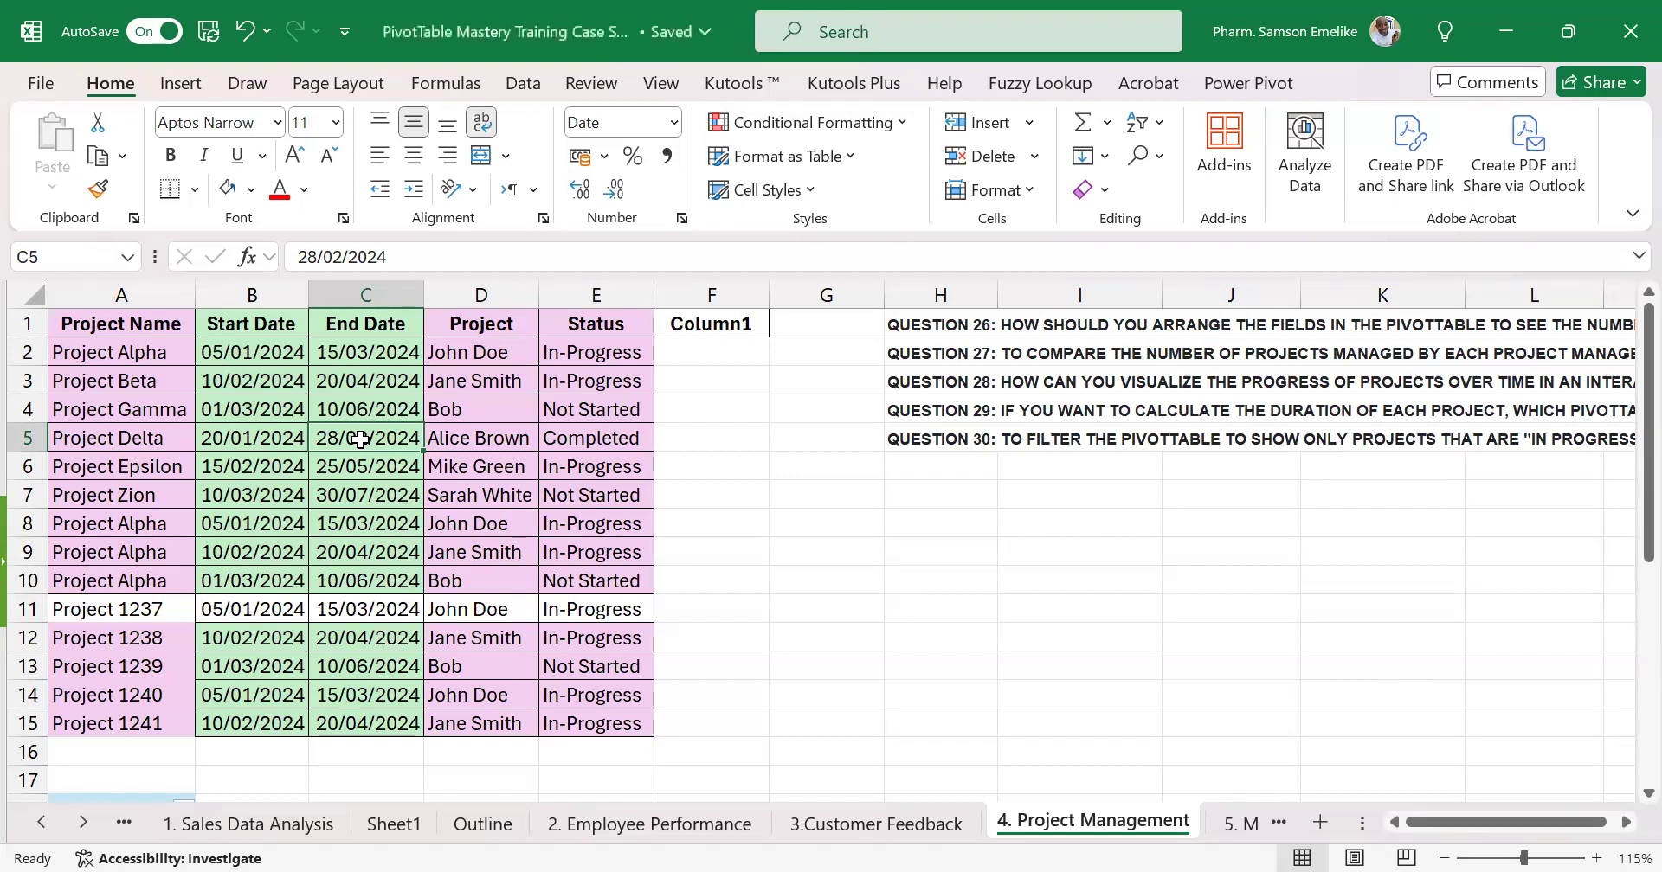
Compare the PivotTable's project rows with the start and end dates in the source table
{"action": "scroll", "coordinate": [345, 516], "scroll_direction": "down", "scroll_amount": 4}
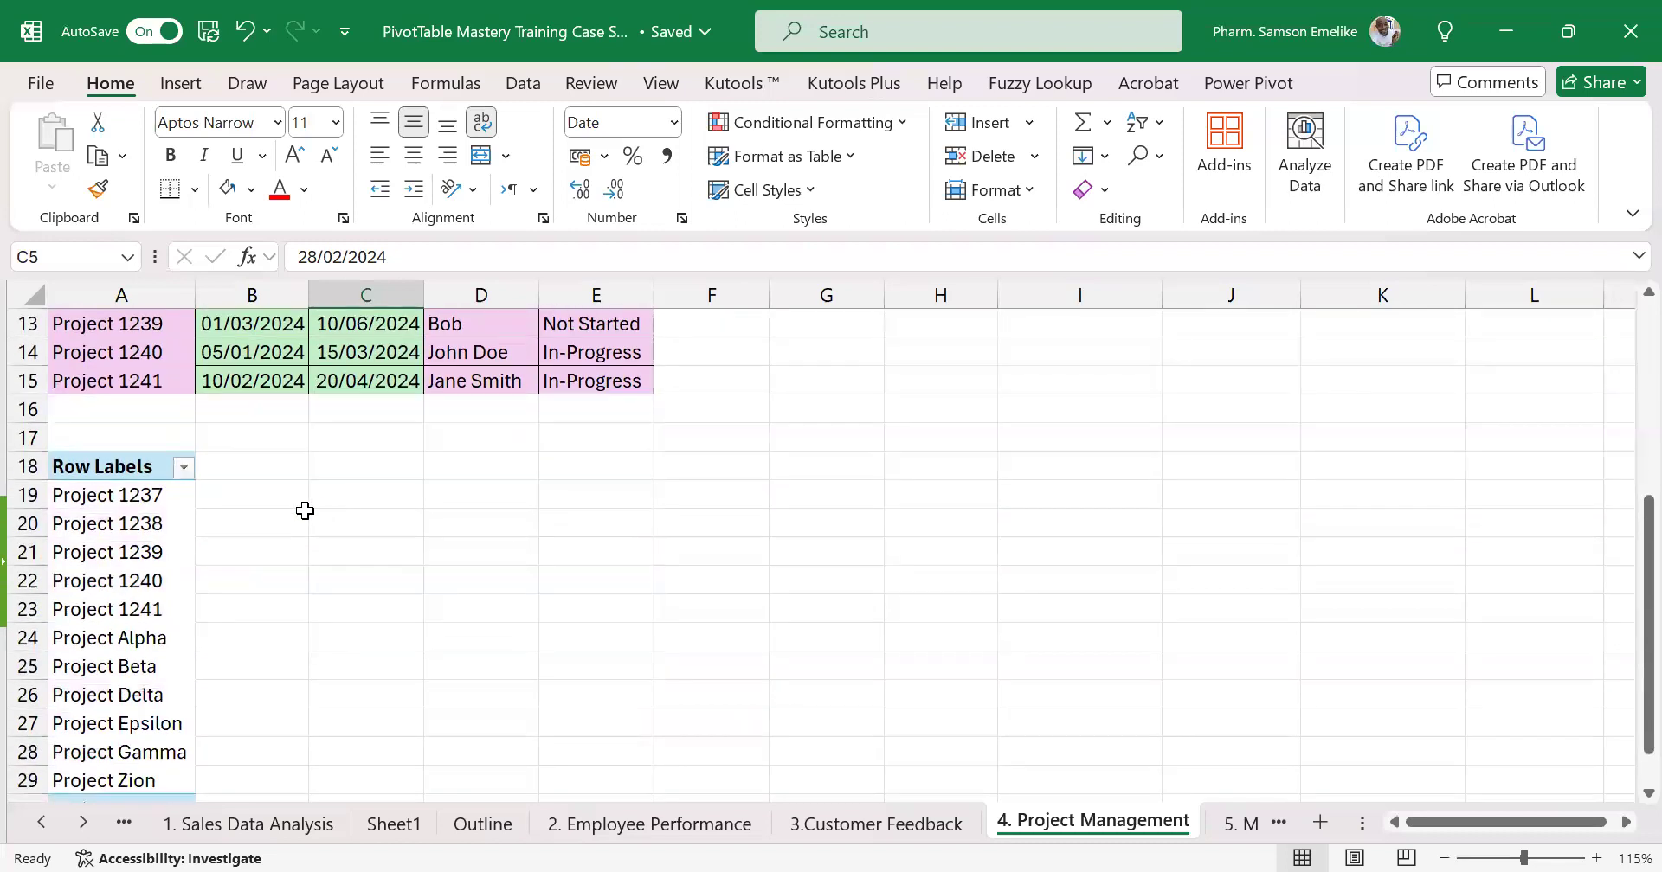
{"action": "left_click", "coordinate": [148, 543]}
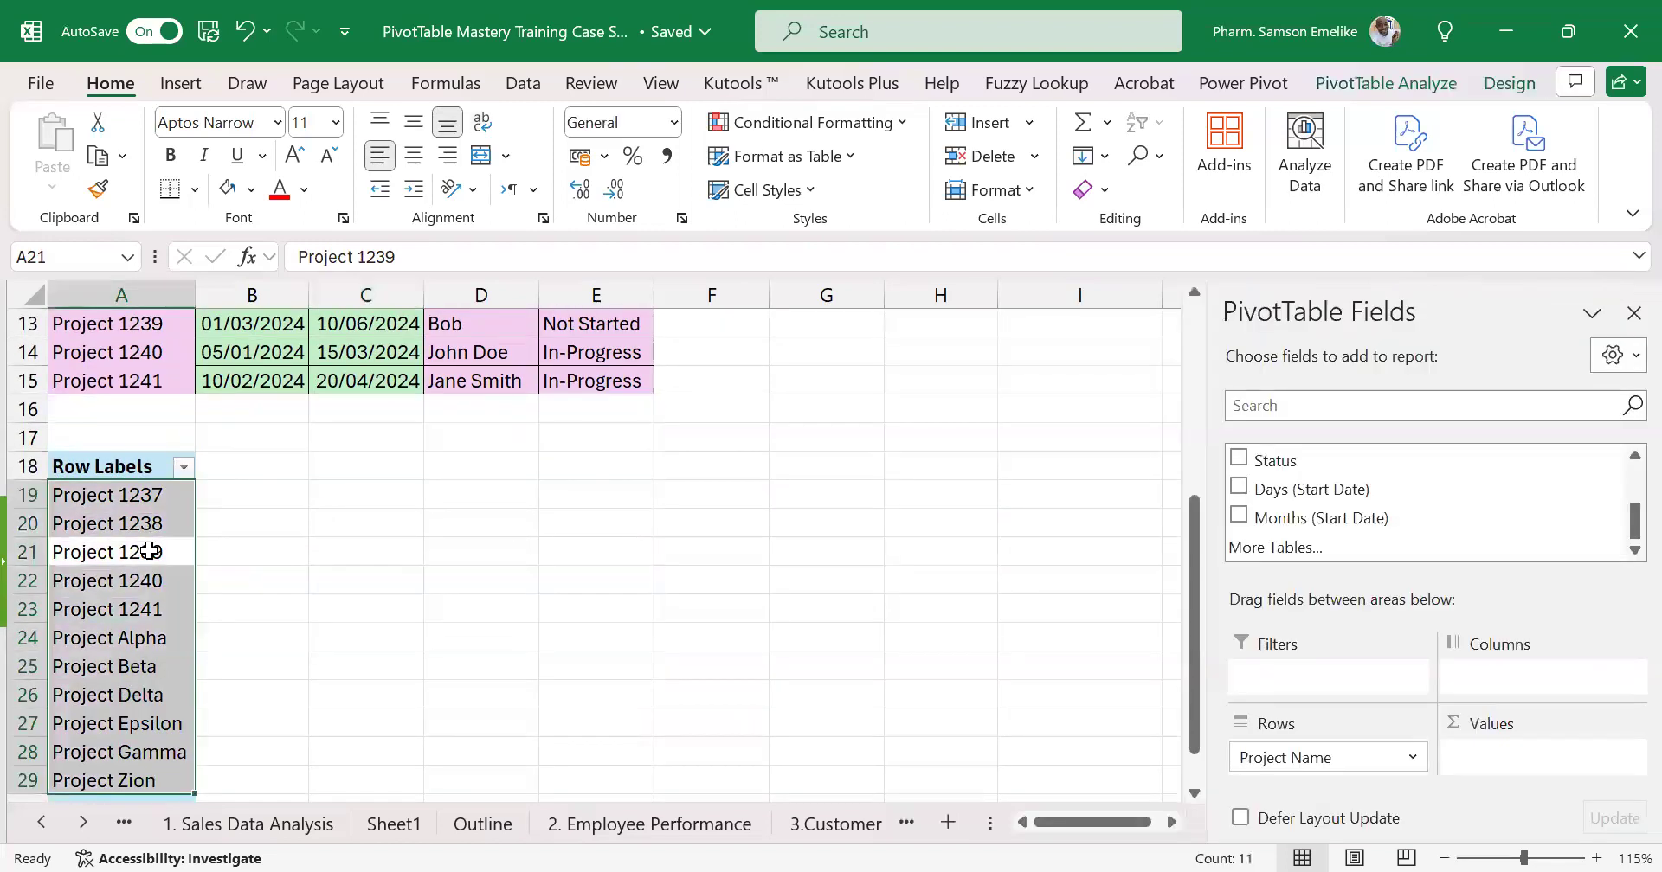
{"action": "left_click", "coordinate": [150, 551]}
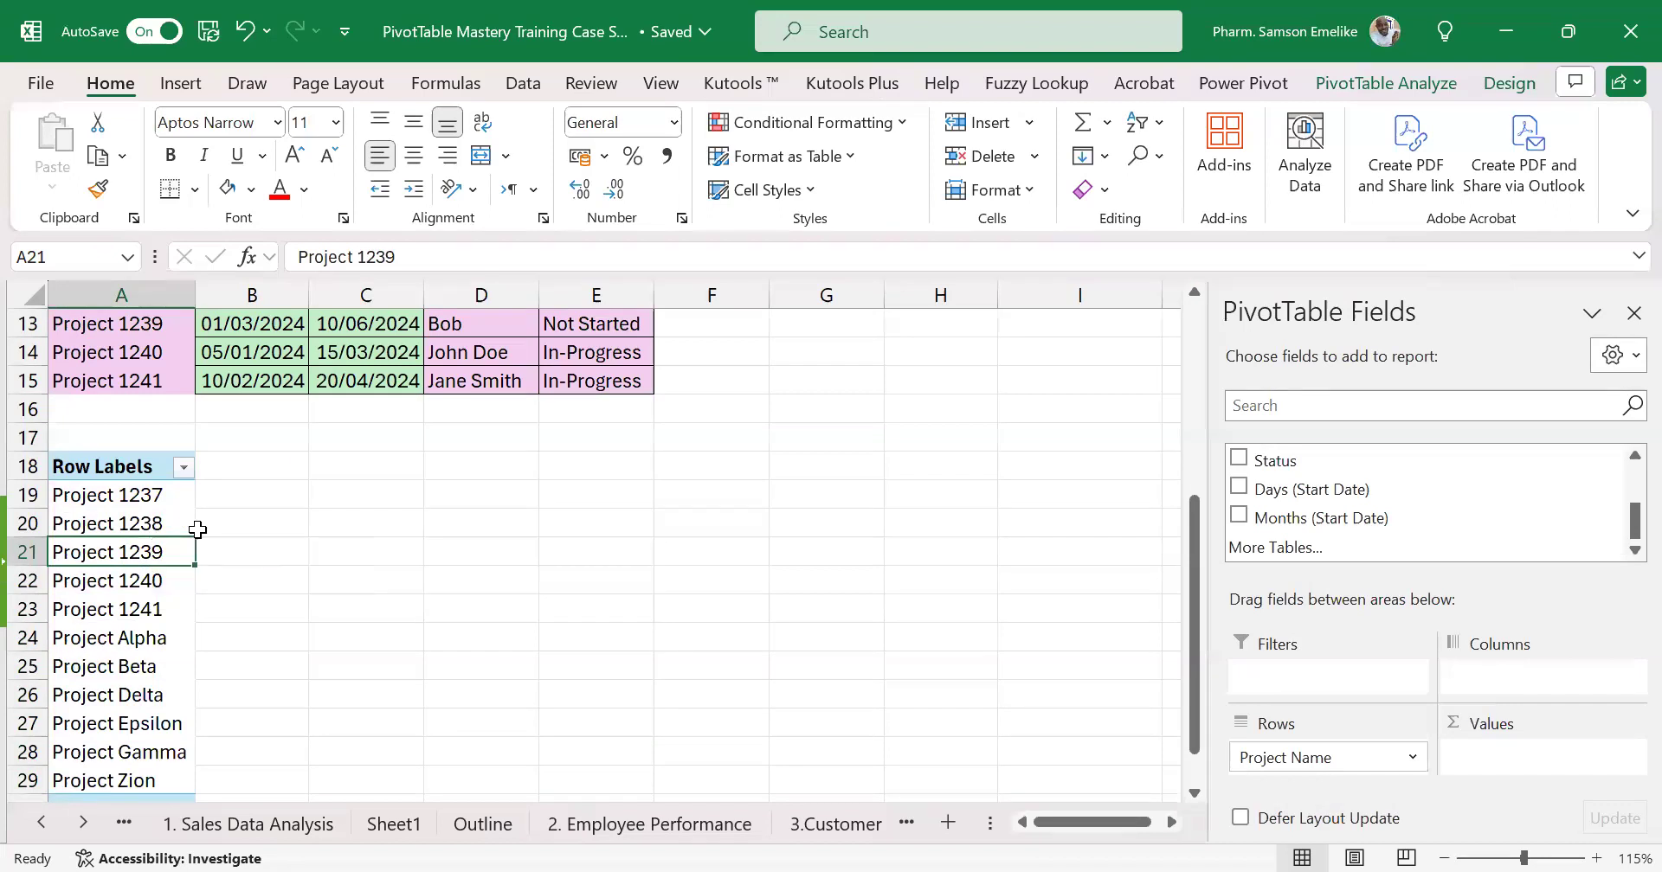
{"action": "scroll", "coordinate": [206, 528], "scroll_direction": "up", "scroll_amount": 3}
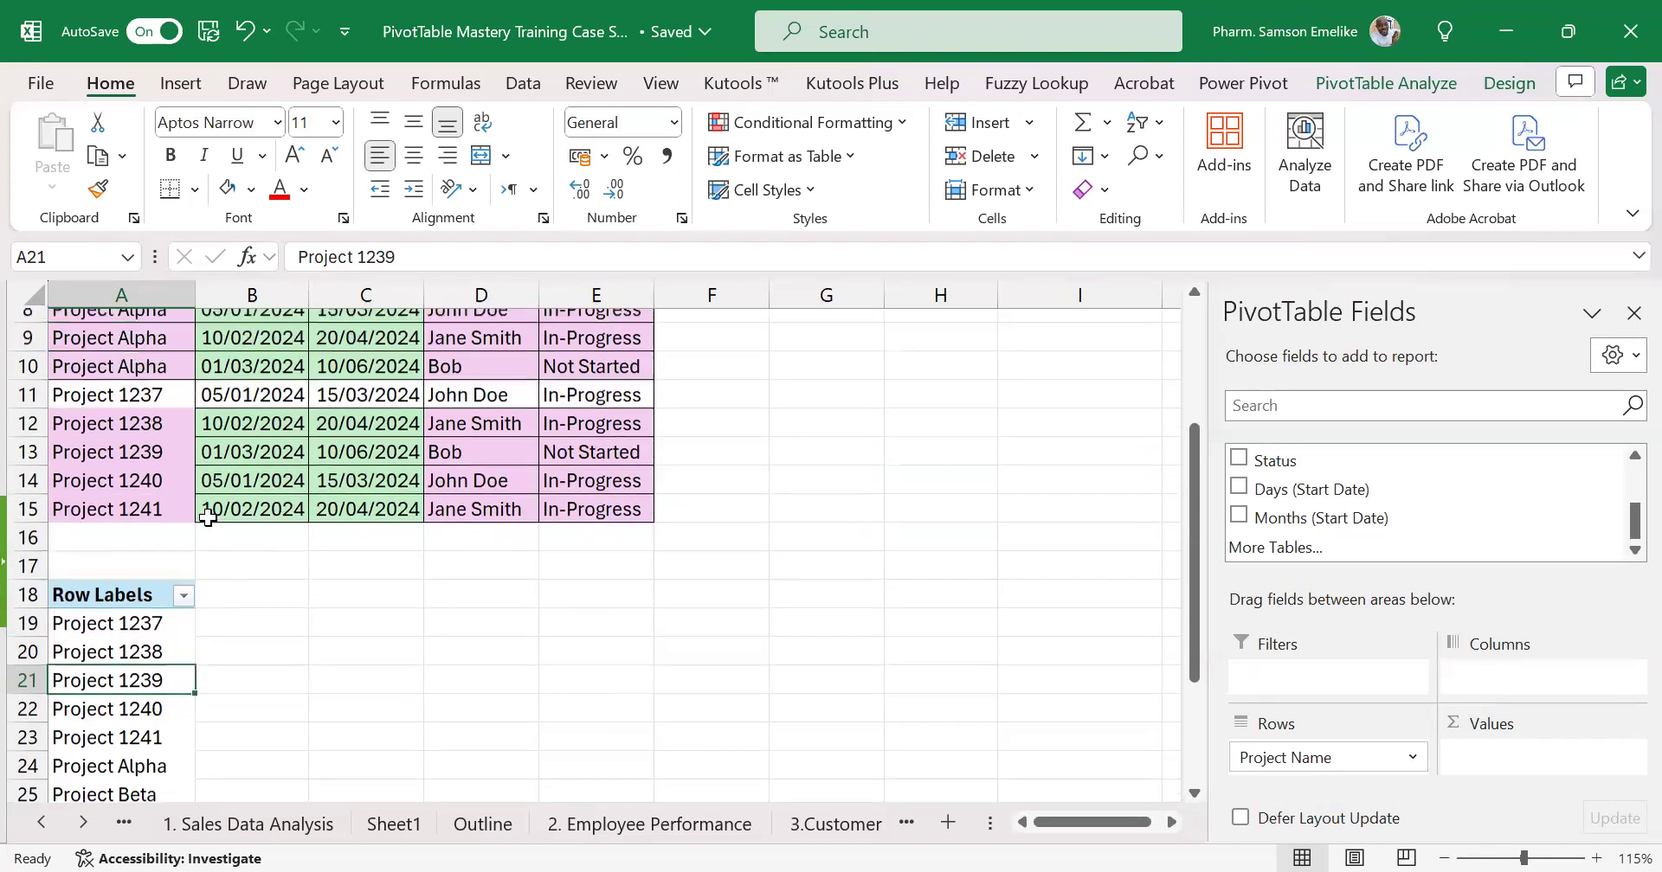
{"action": "scroll", "coordinate": [201, 518], "scroll_direction": "up", "scroll_amount": 2}
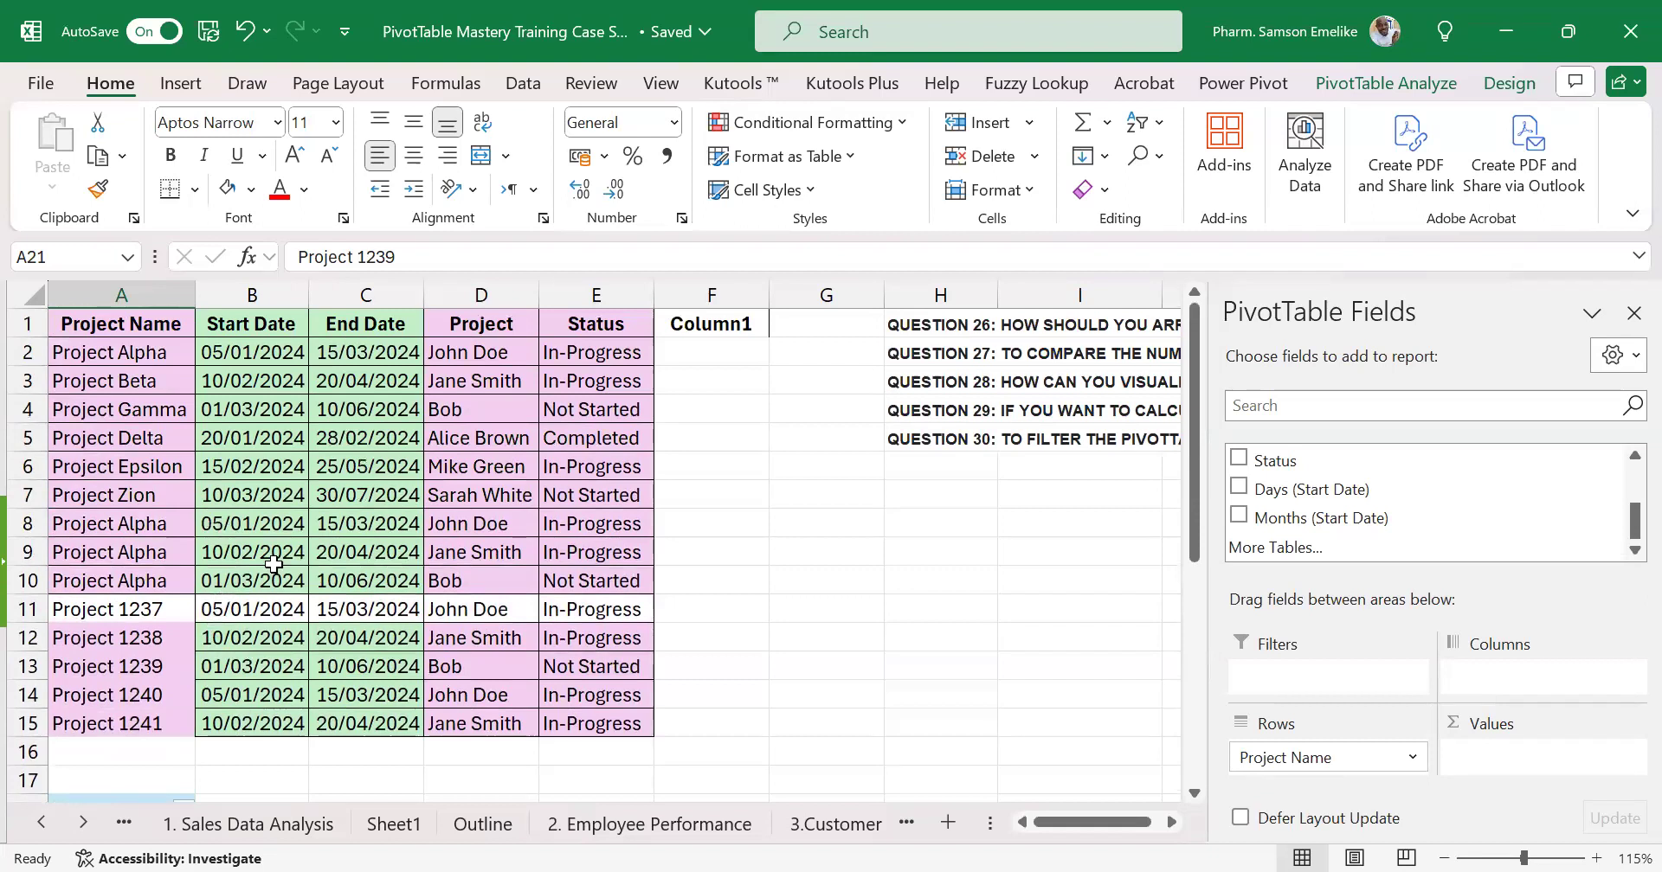
{"action": "left_click", "coordinate": [357, 358]}
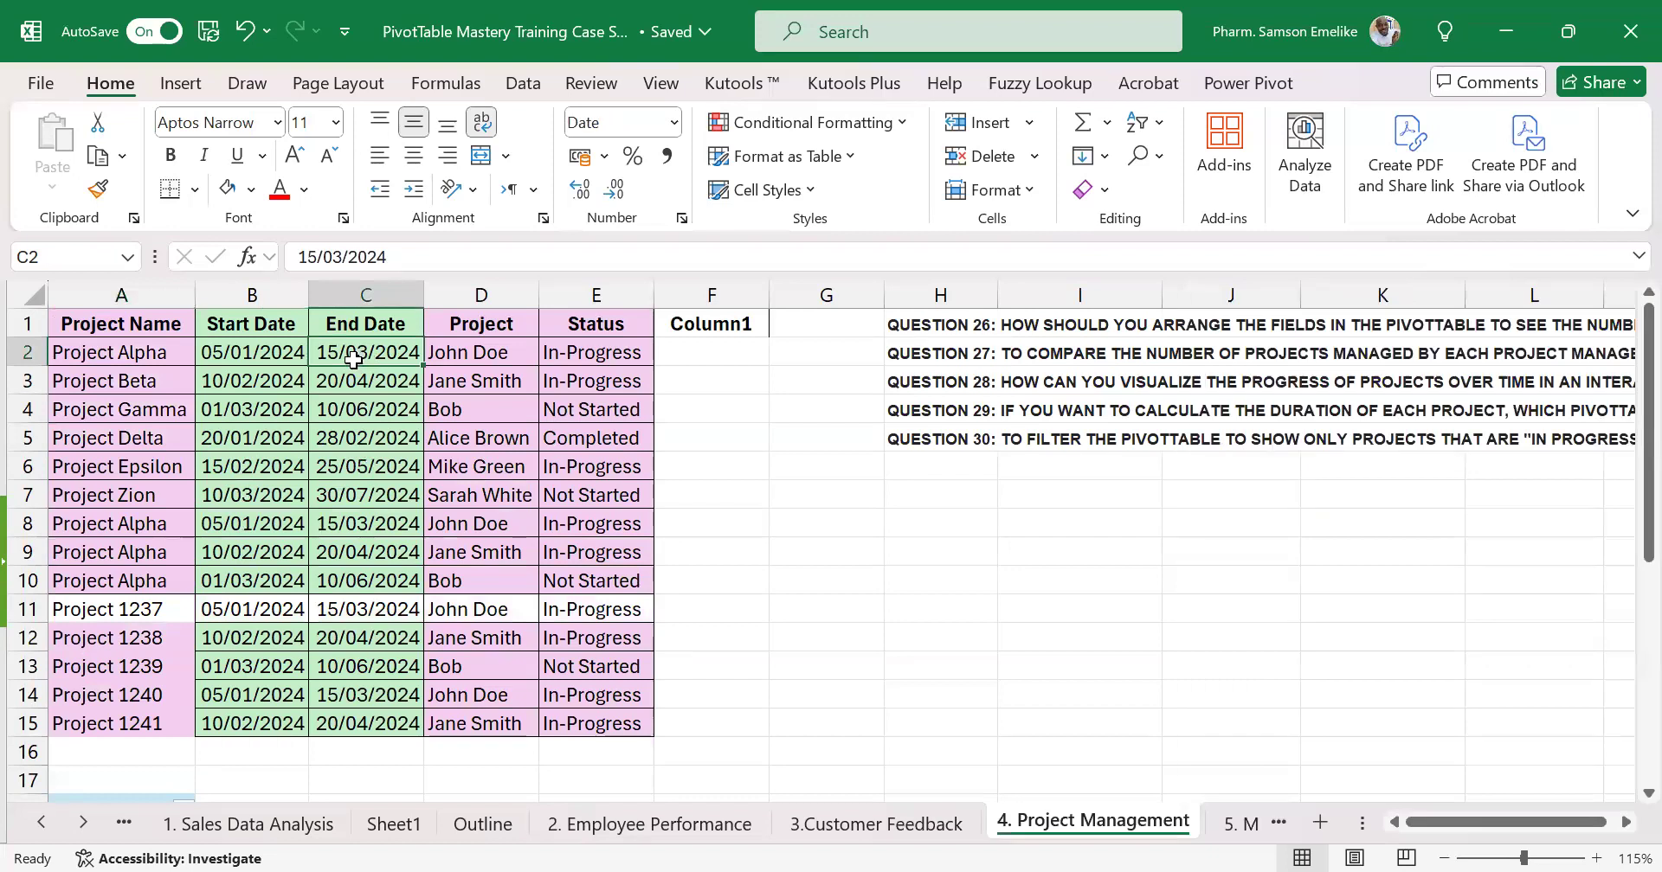
{"action": "left_click", "coordinate": [252, 349]}
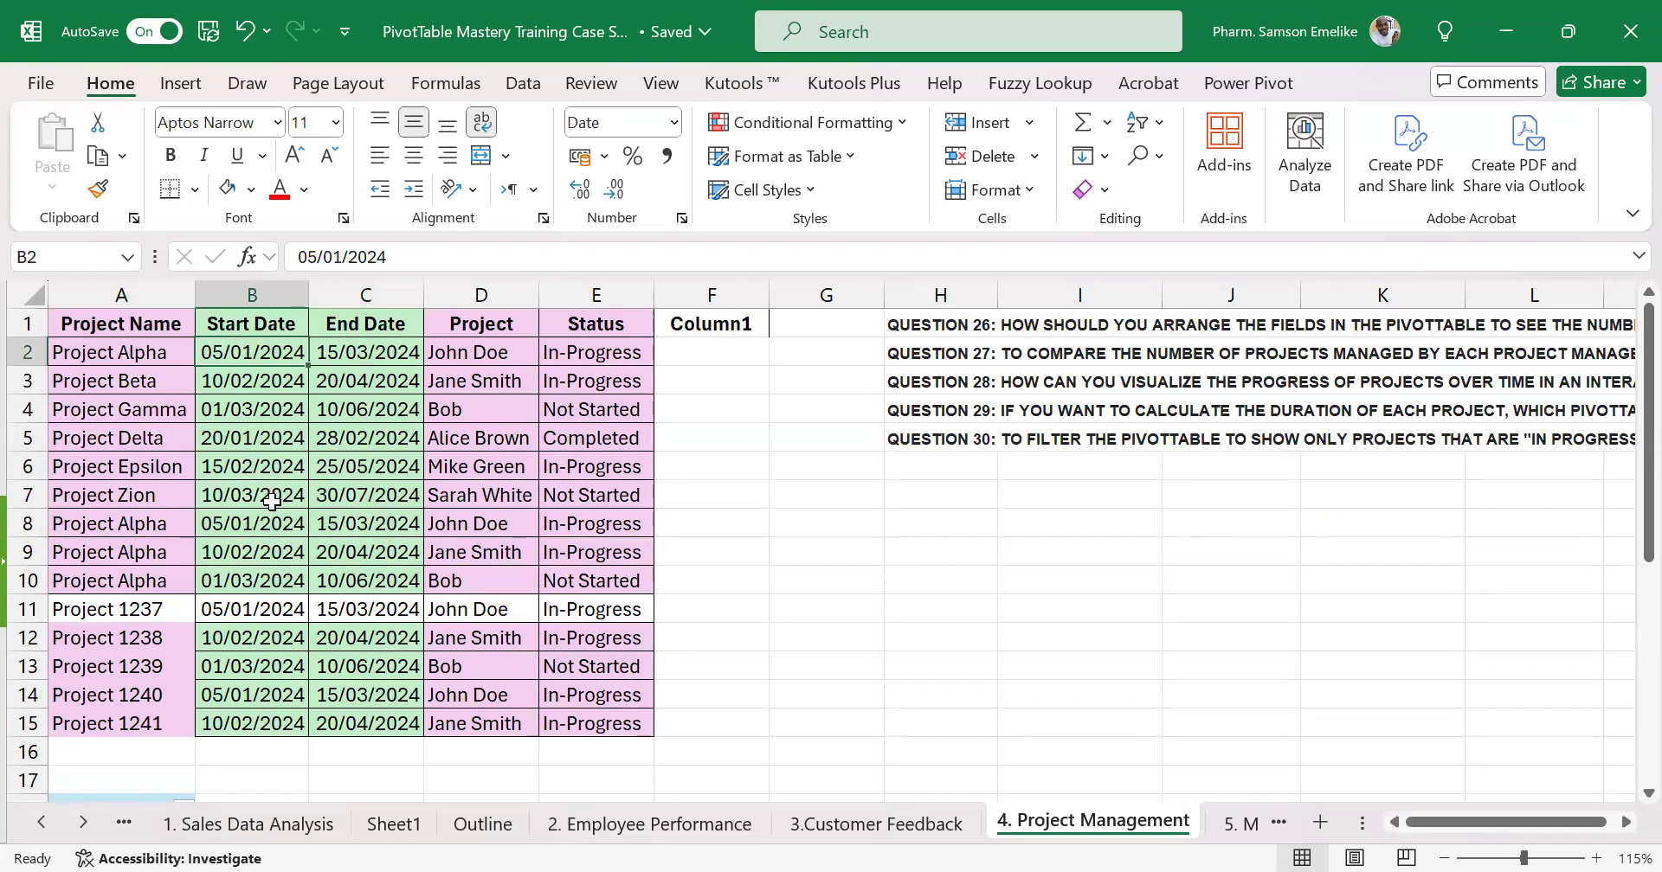
{"action": "scroll", "coordinate": [273, 501], "scroll_direction": "down", "scroll_amount": 1}
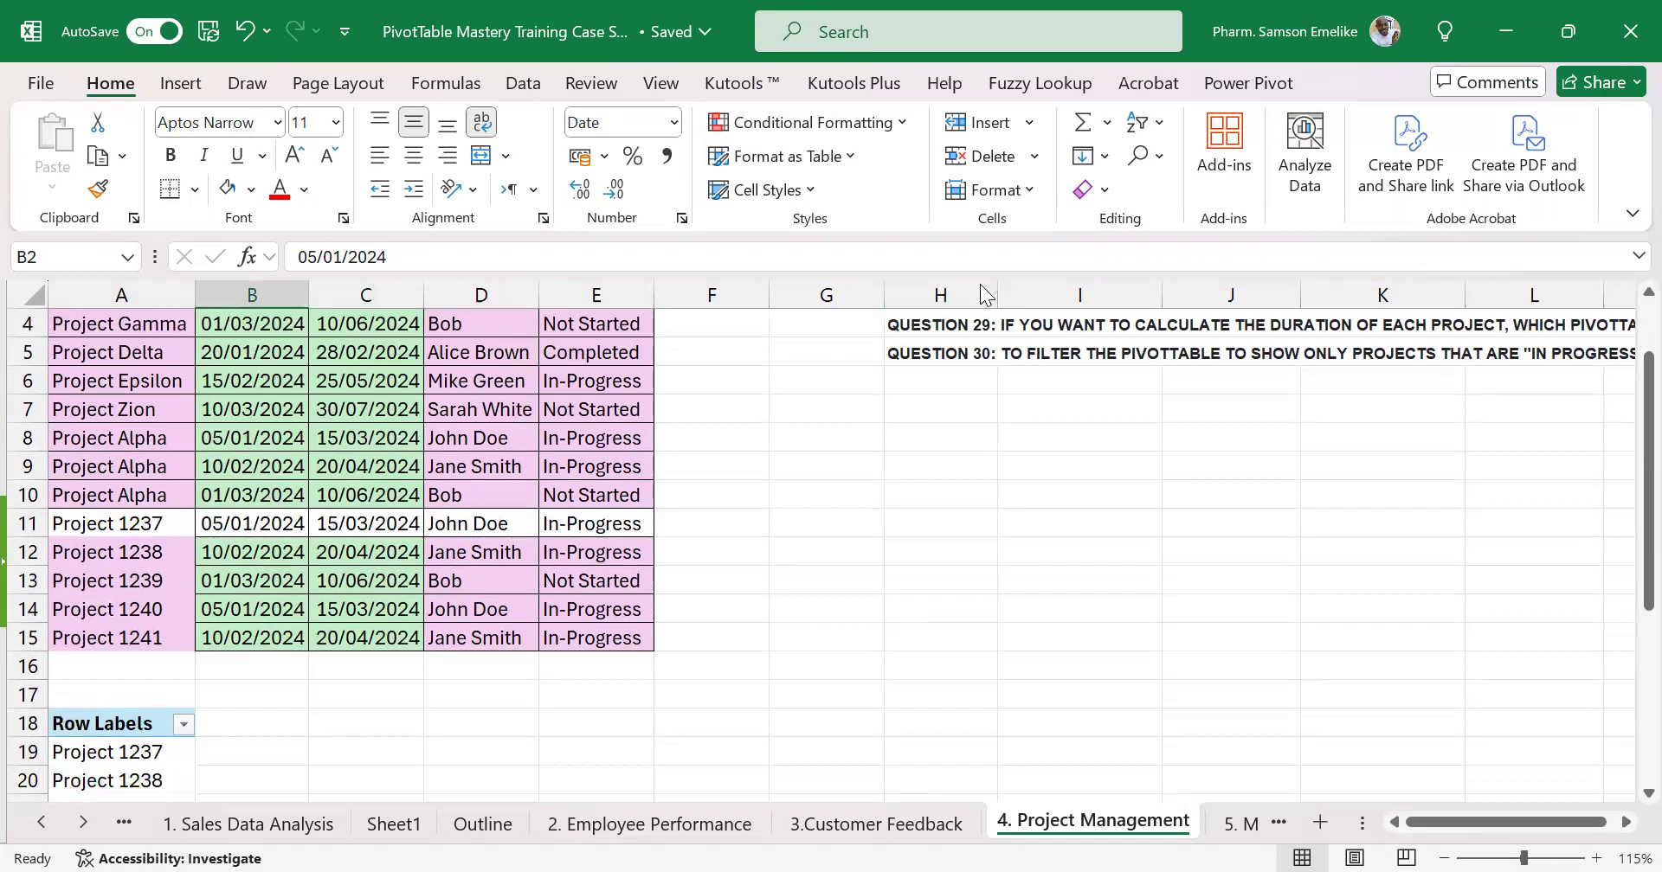
Start a PivotTable calculated field named Project Duration and remove the default 0 from its formula
{"action": "left_click", "coordinate": [130, 752]}
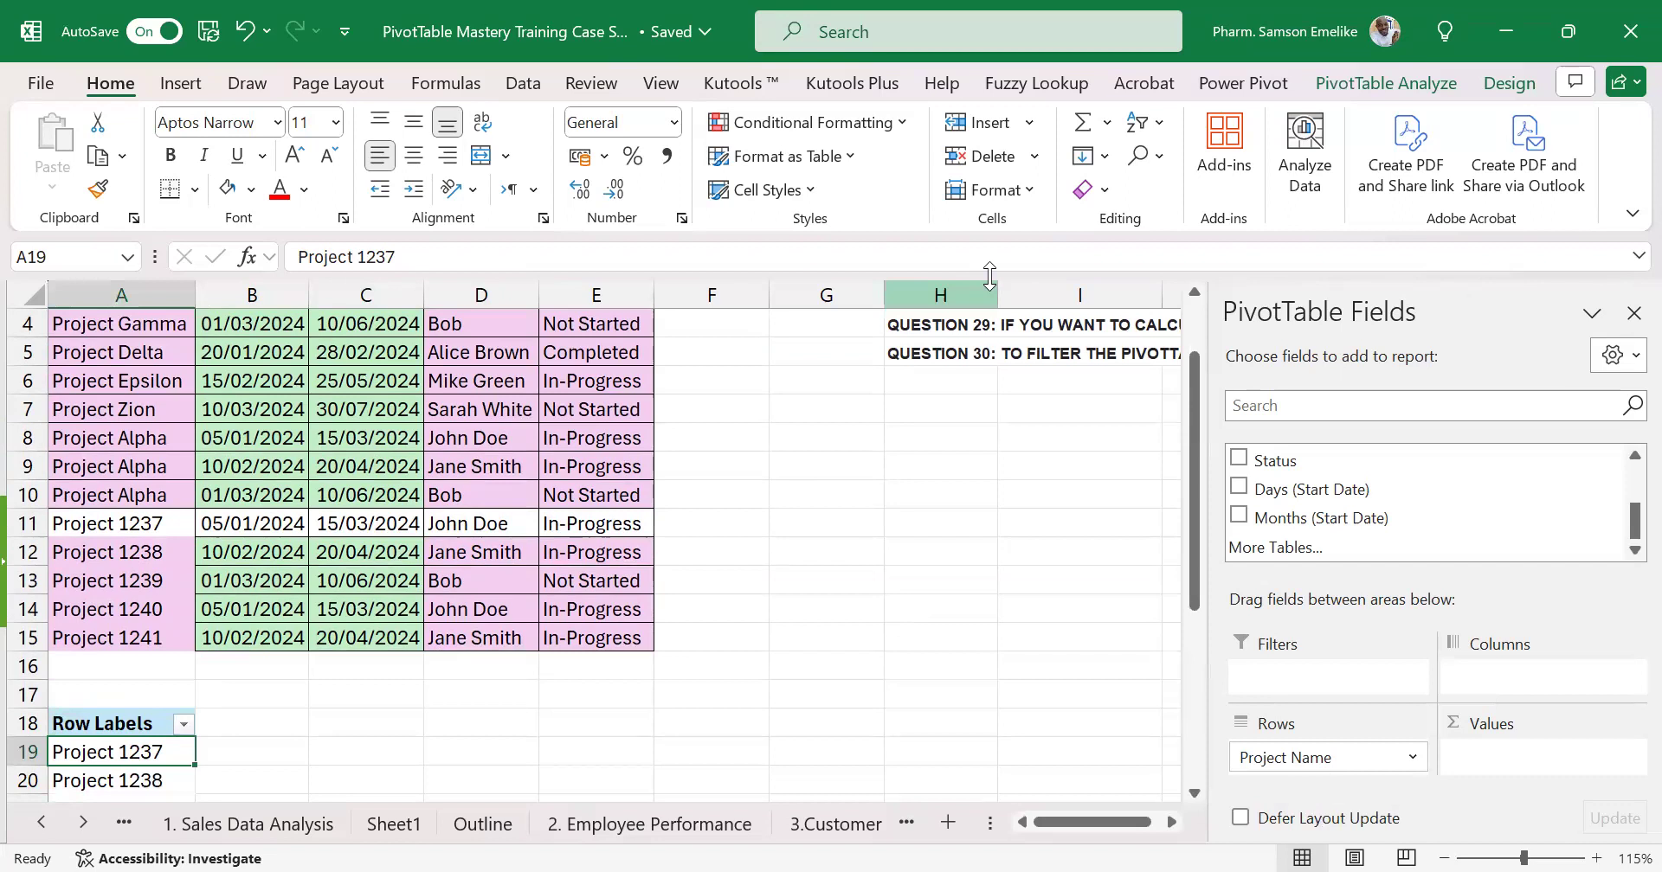
{"action": "left_click", "coordinate": [1397, 81]}
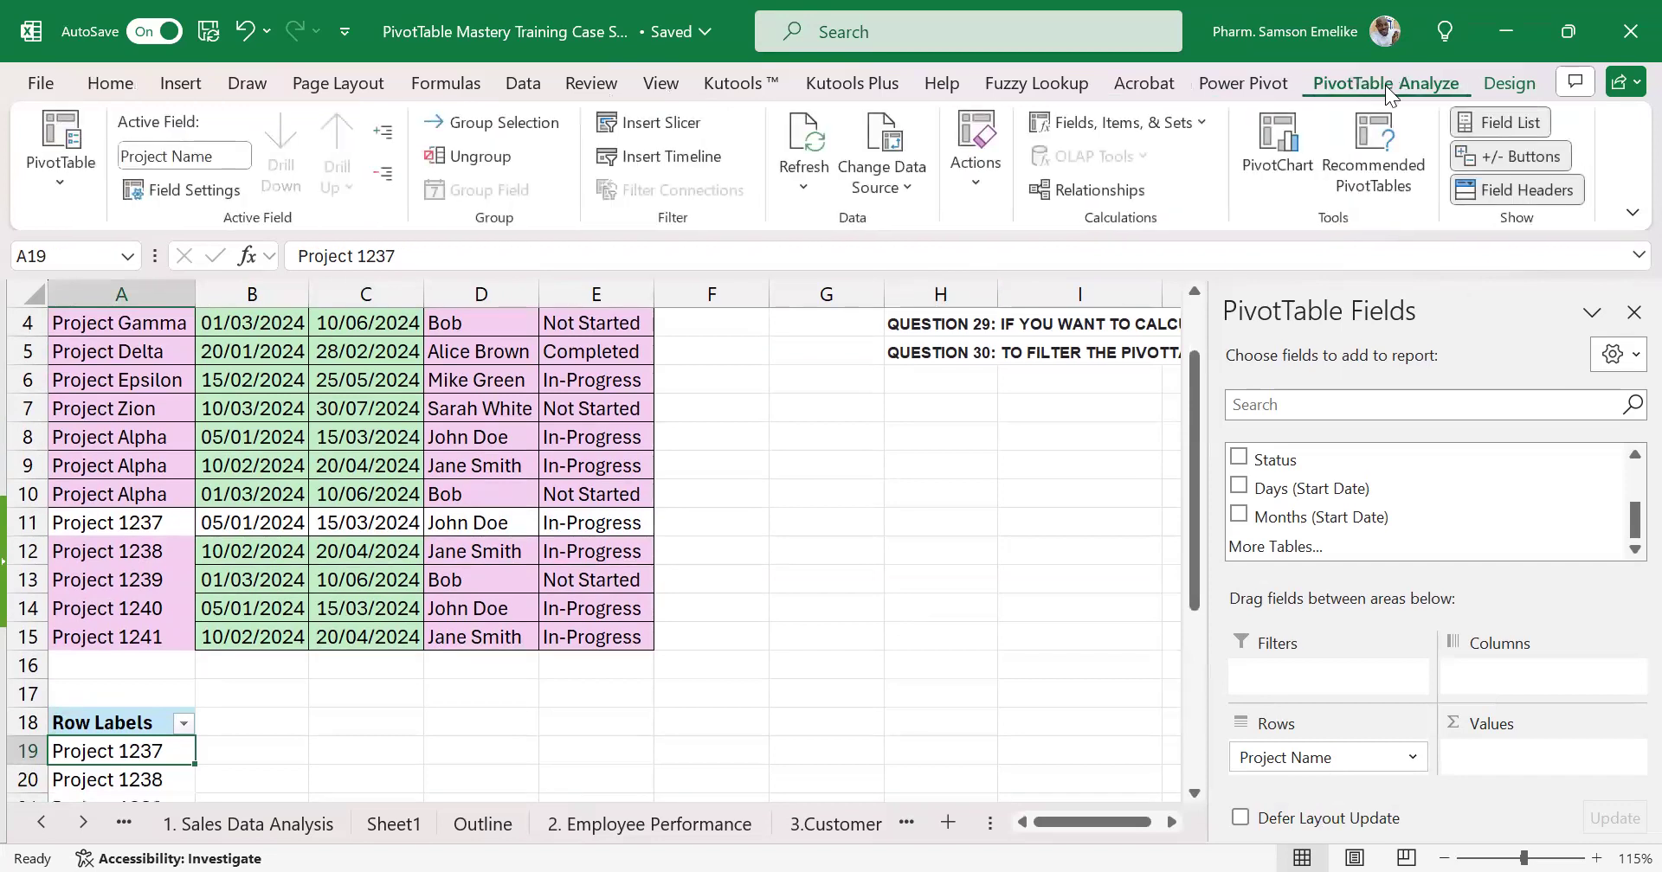
{"action": "left_click", "coordinate": [1108, 125]}
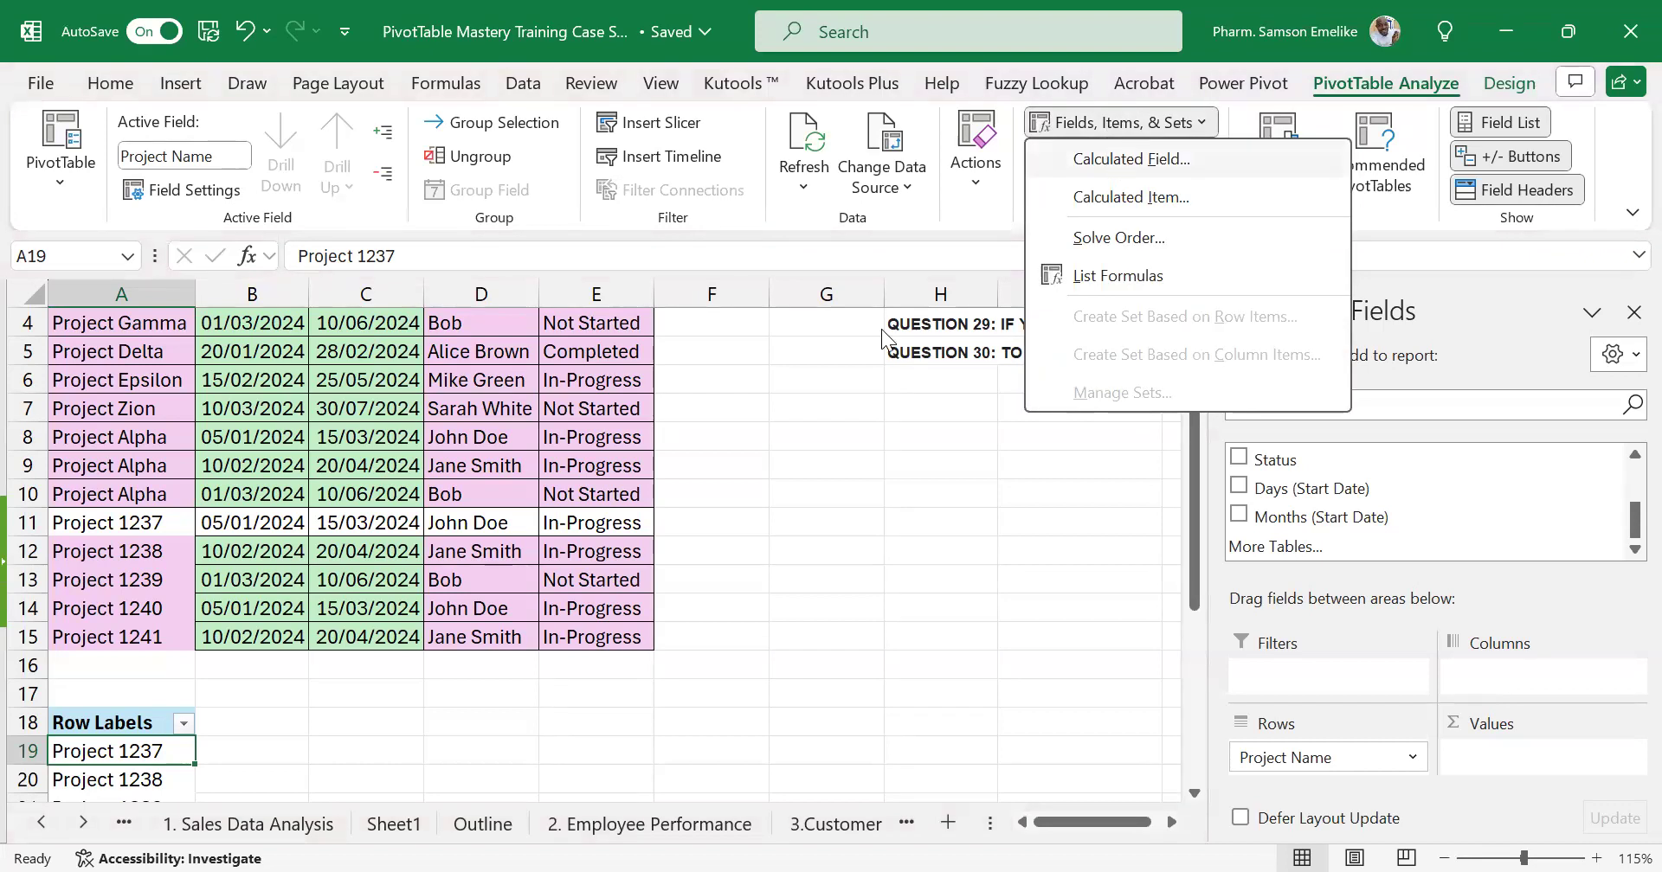
{"action": "left_click", "coordinate": [1114, 162]}
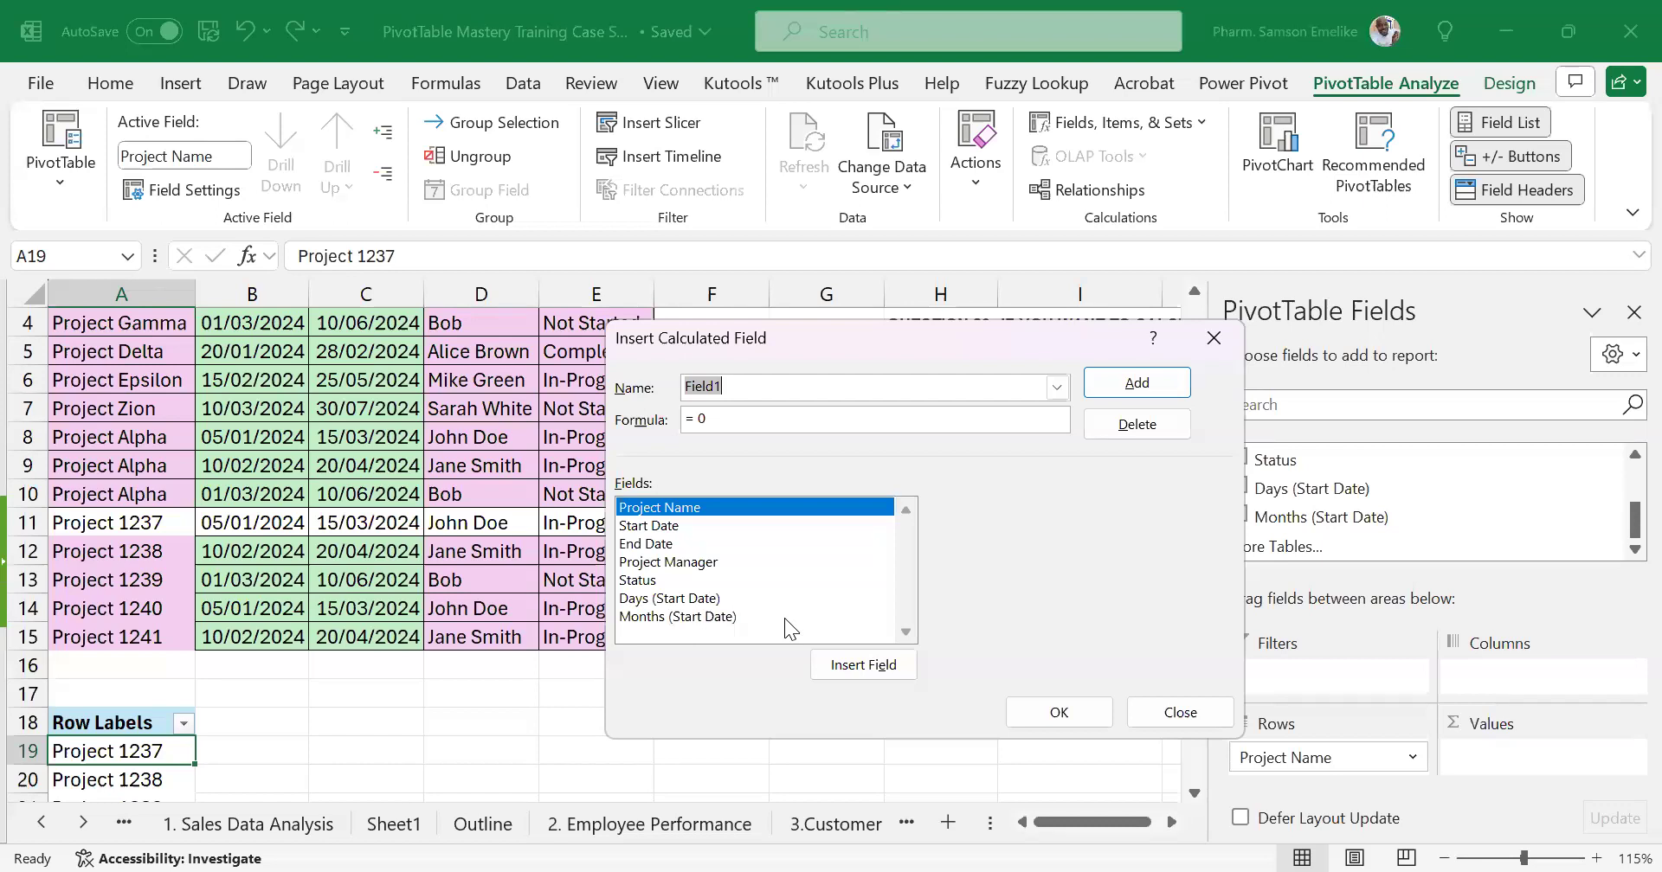
{"action": "type", "text": "Project Duration"}
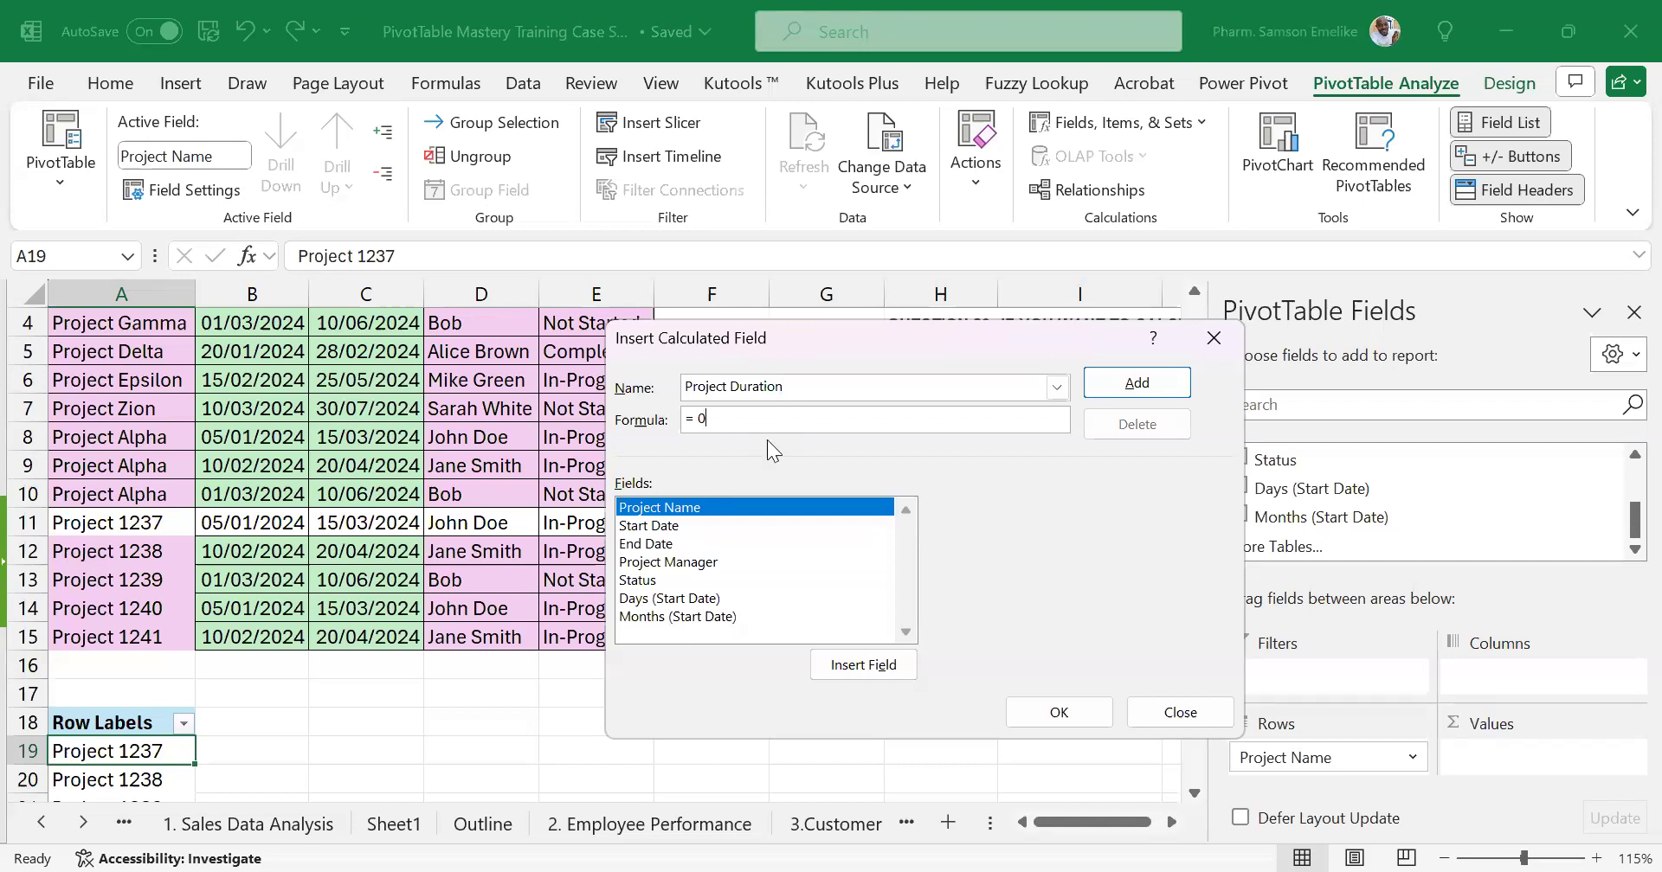
{"action": "key", "text": "BackSpace"}
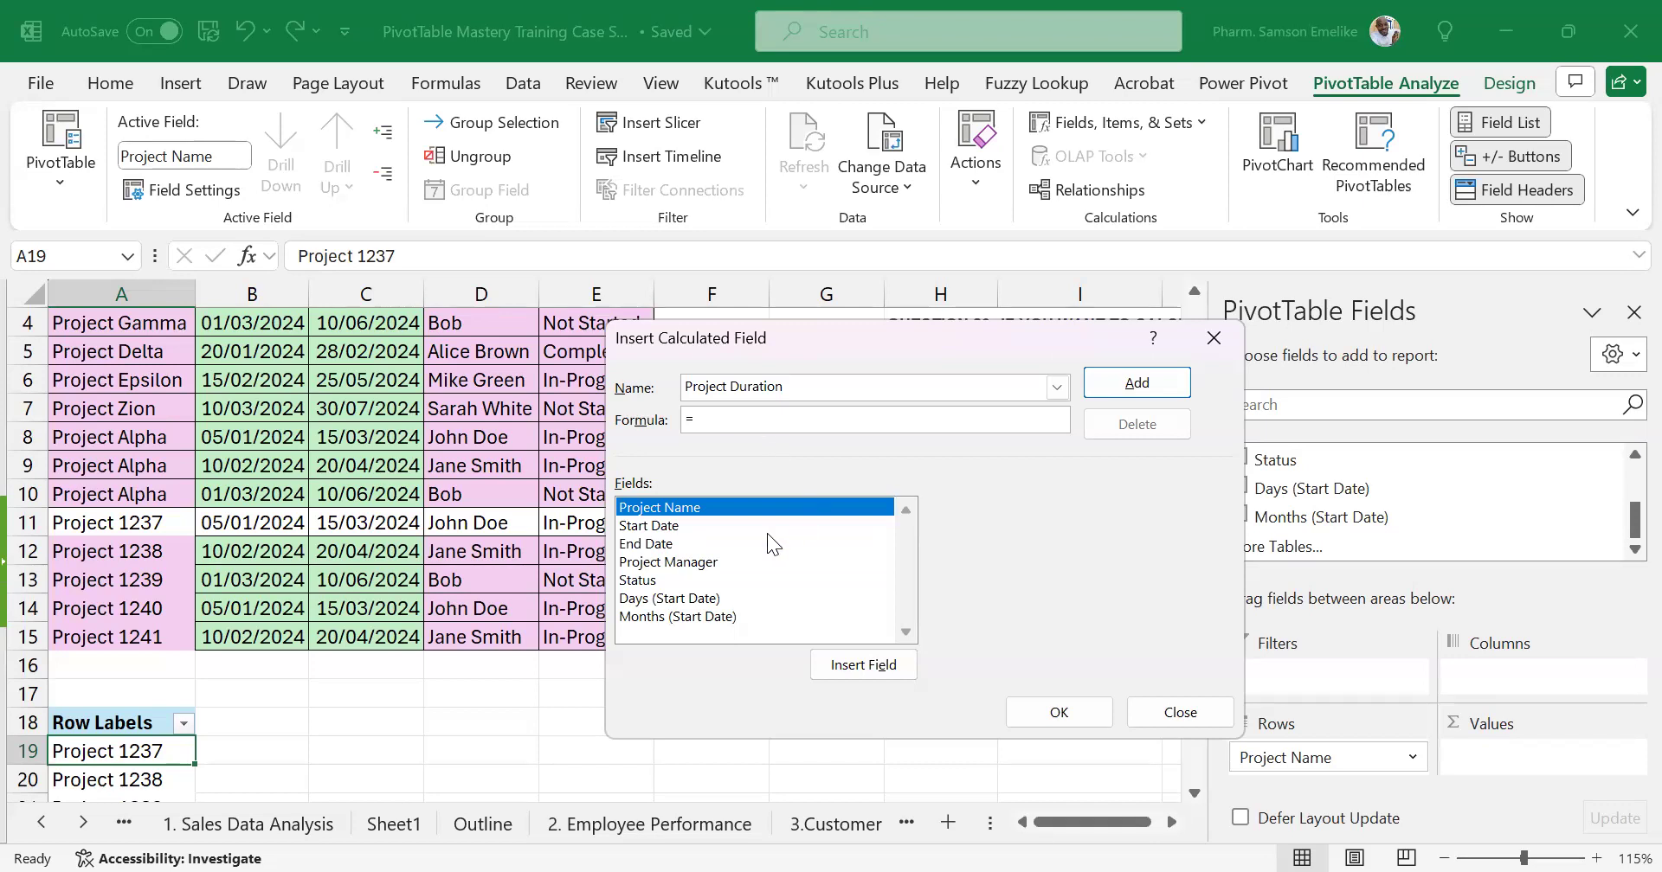
{"action": "left_click", "coordinate": [663, 550]}
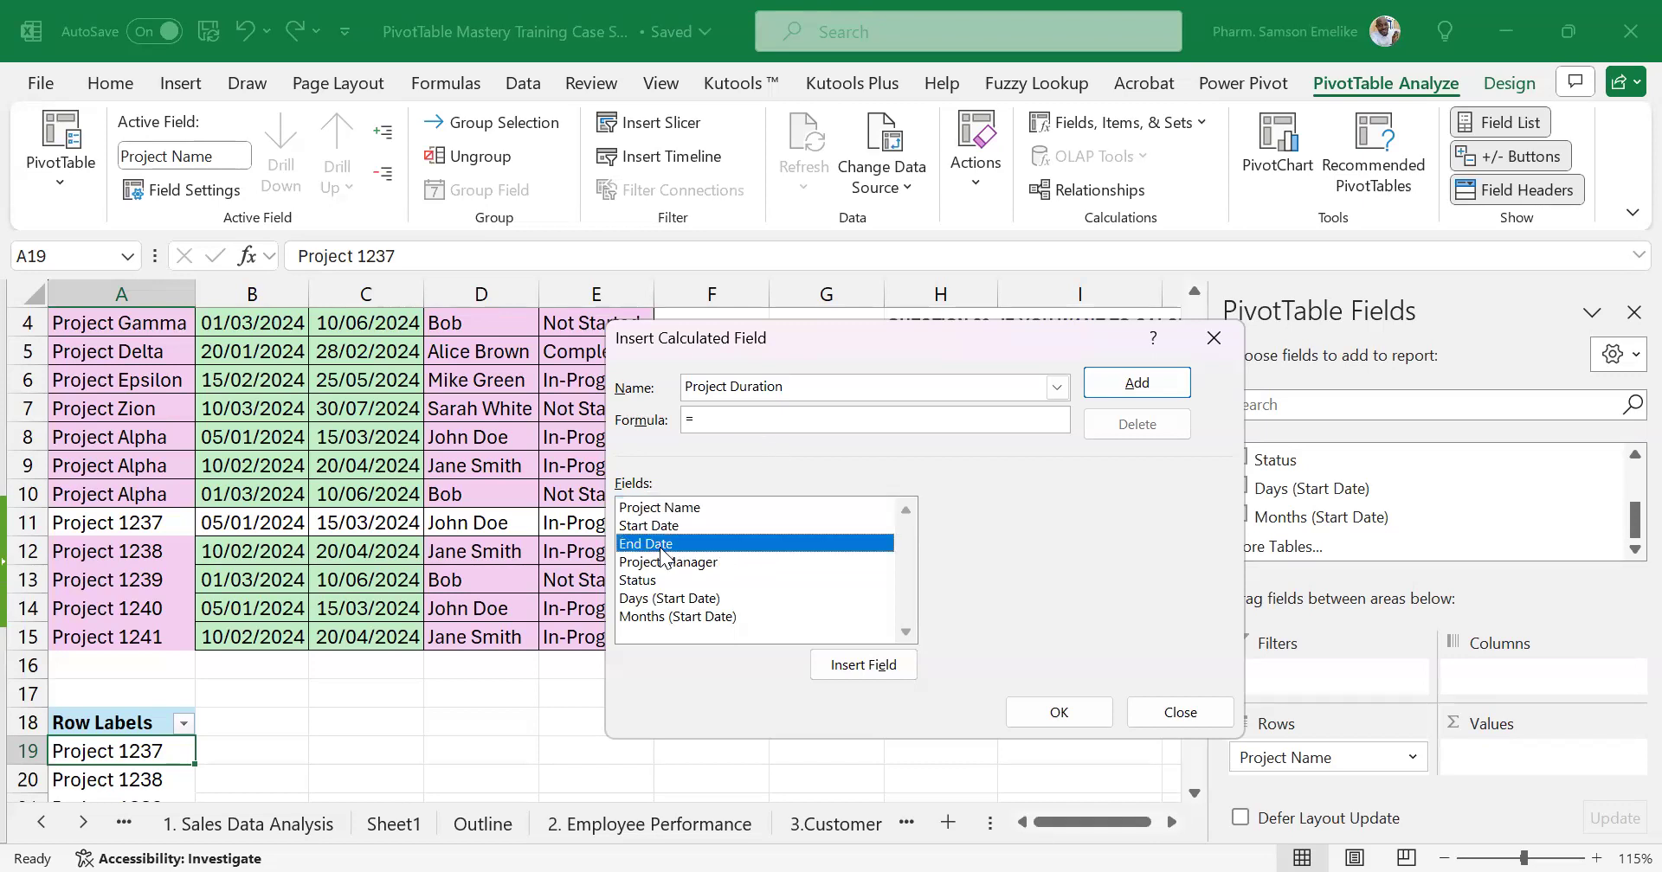
{"action": "double_click", "coordinate": [663, 554]}
{"action": "type", "text": "-"}
{"action": "double_click", "coordinate": [655, 523]}
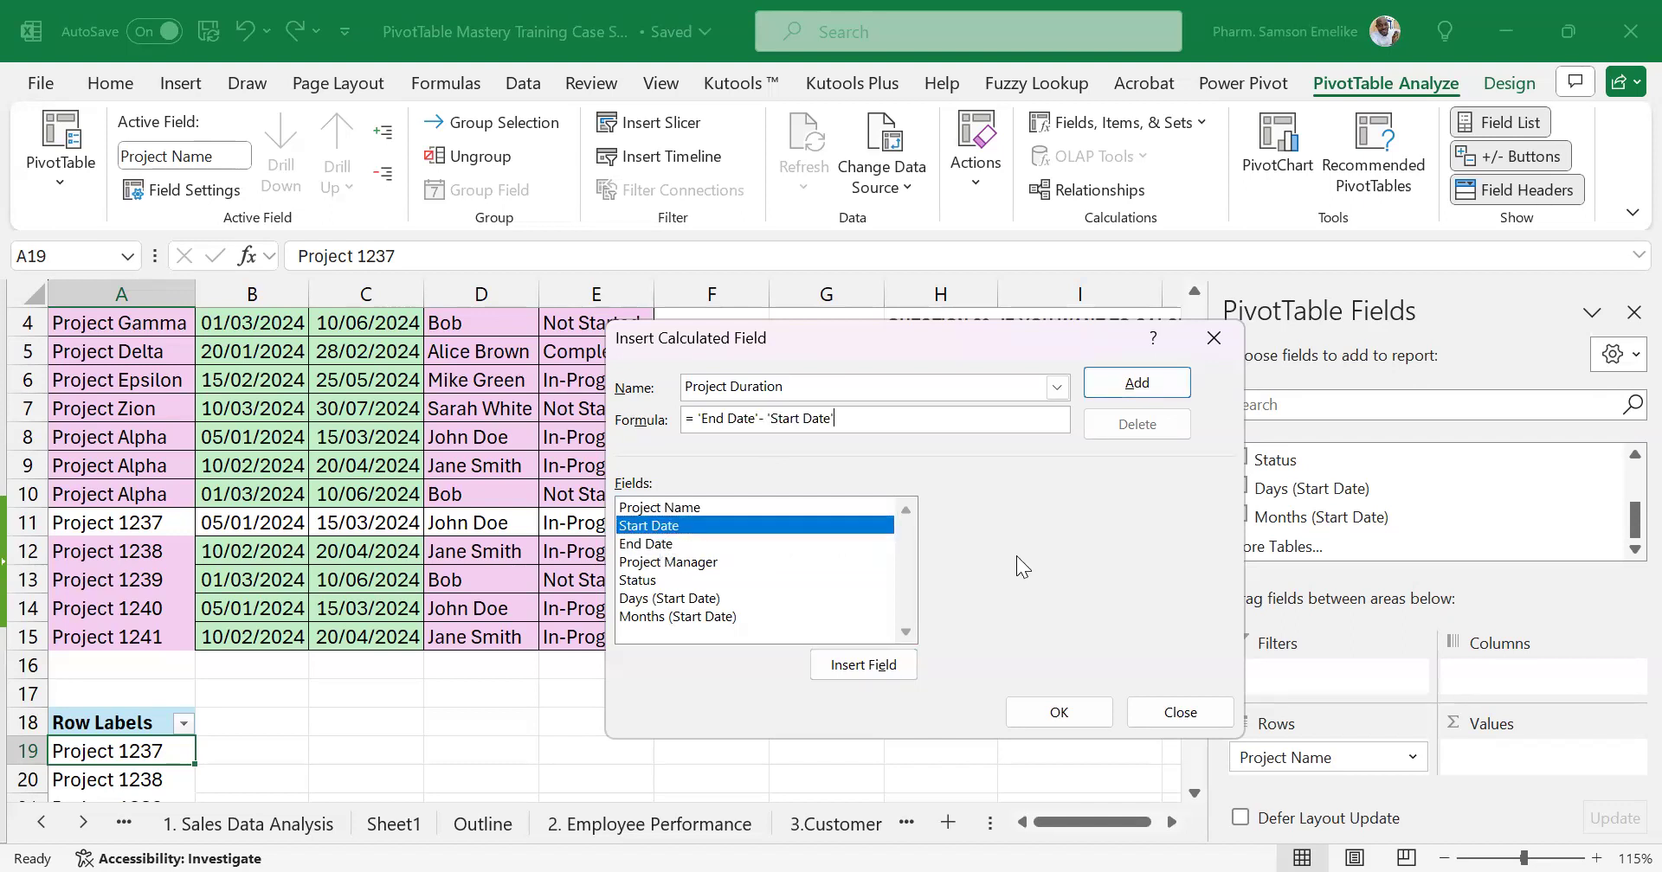
{"action": "key", "text": "BackSpace"}
{"action": "key", "text": "BackSpace"}
{"action": "key", "text": "BackSpace"}
{"action": "key", "text": "BackSpace"}
{"action": "key", "text": "BackSpace"}
{"action": "key", "text": "BackSpace"}
{"action": "key", "text": "BackSpace"}
{"action": "key", "text": "BackSpace"}
{"action": "key", "text": "BackSpace"}
{"action": "key", "text": "BackSpace"}
{"action": "key", "text": "BackSpace"}
{"action": "key", "text": "BackSpace"}
{"action": "key", "text": "BackSpace"}
{"action": "key", "text": "BackSpace"}
{"action": "key", "text": "BackSpace"}
{"action": "key", "text": "BackSpace"}
{"action": "key", "text": "BackSpace"}
{"action": "key", "text": "BackSpace"}
{"action": "key", "text": "BackSpace"}
{"action": "key", "text": "BackSpace"}
{"action": "key", "text": "BackSpace"}
{"action": "key", "text": "BackSpace"}
{"action": "key", "text": "BackSpace"}
{"action": "key", "text": "BackSpace"}
Set the Project Duration formula to = 'End Date' - 'Start Date' and create the calculated field in the PivotTable
{"action": "left_click", "coordinate": [656, 545]}
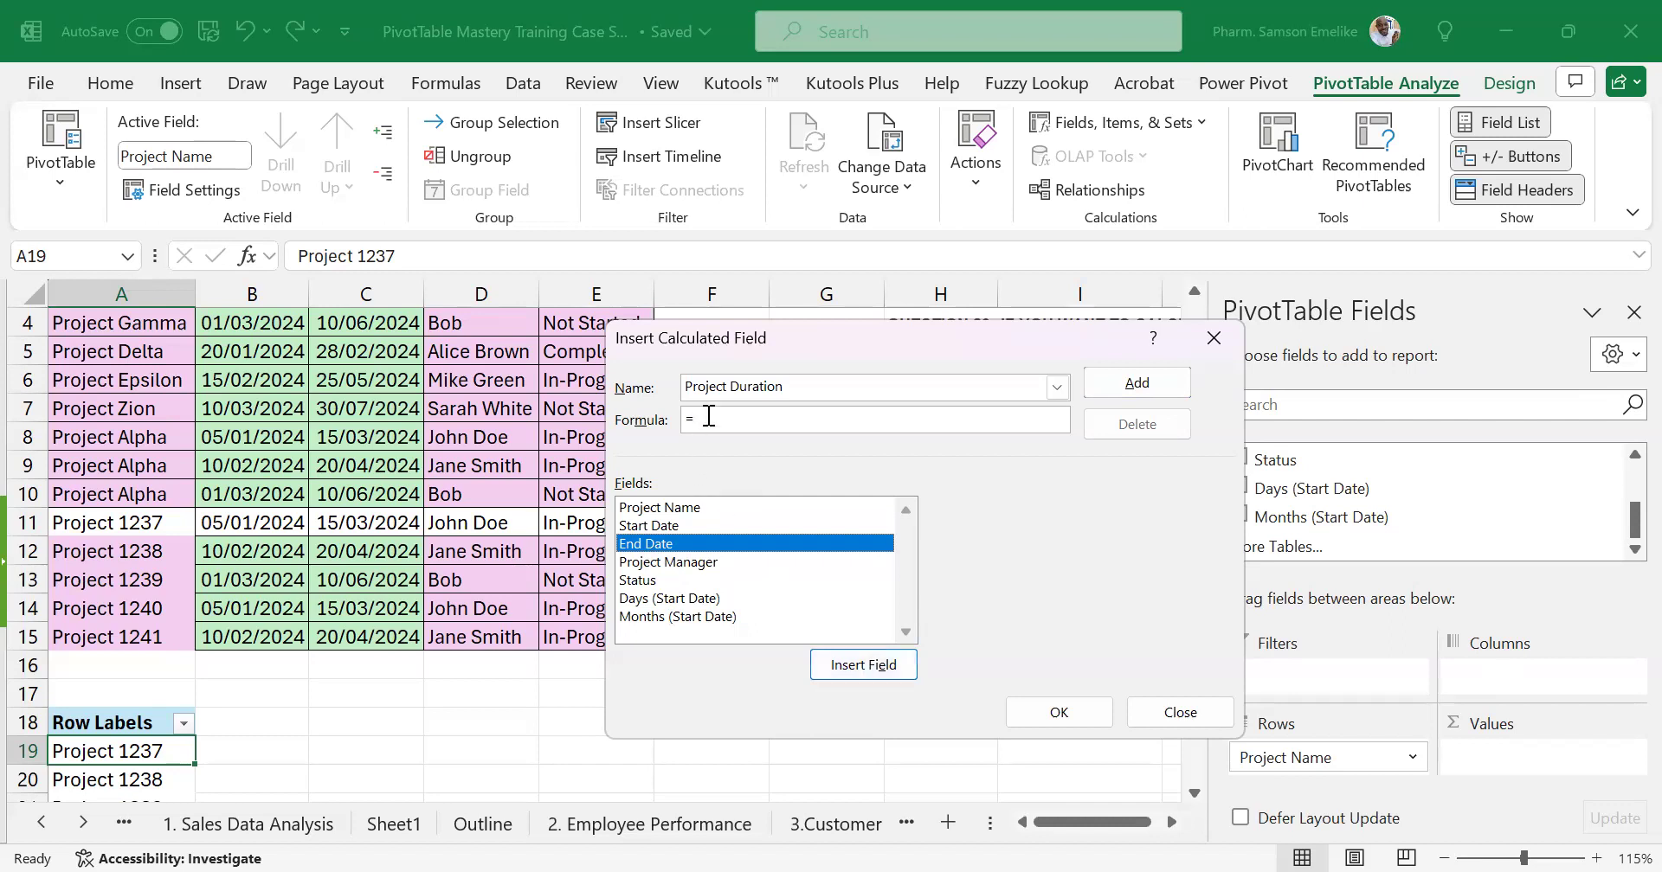
{"action": "left_click", "coordinate": [874, 672]}
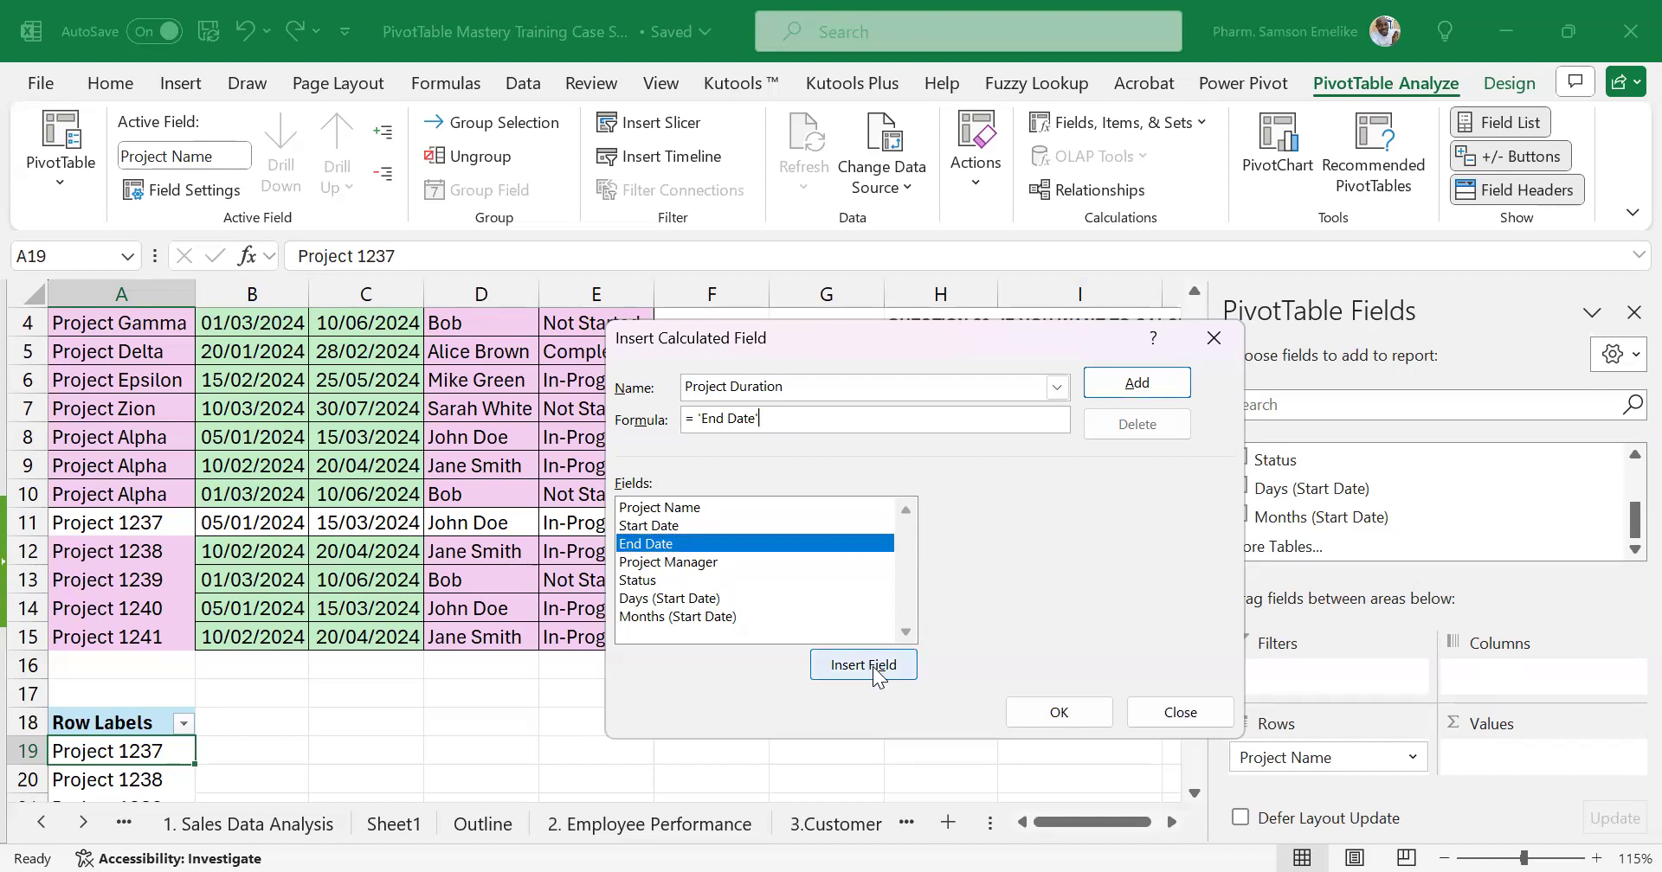
{"action": "type", "text": "-"}
{"action": "left_click", "coordinate": [671, 526]}
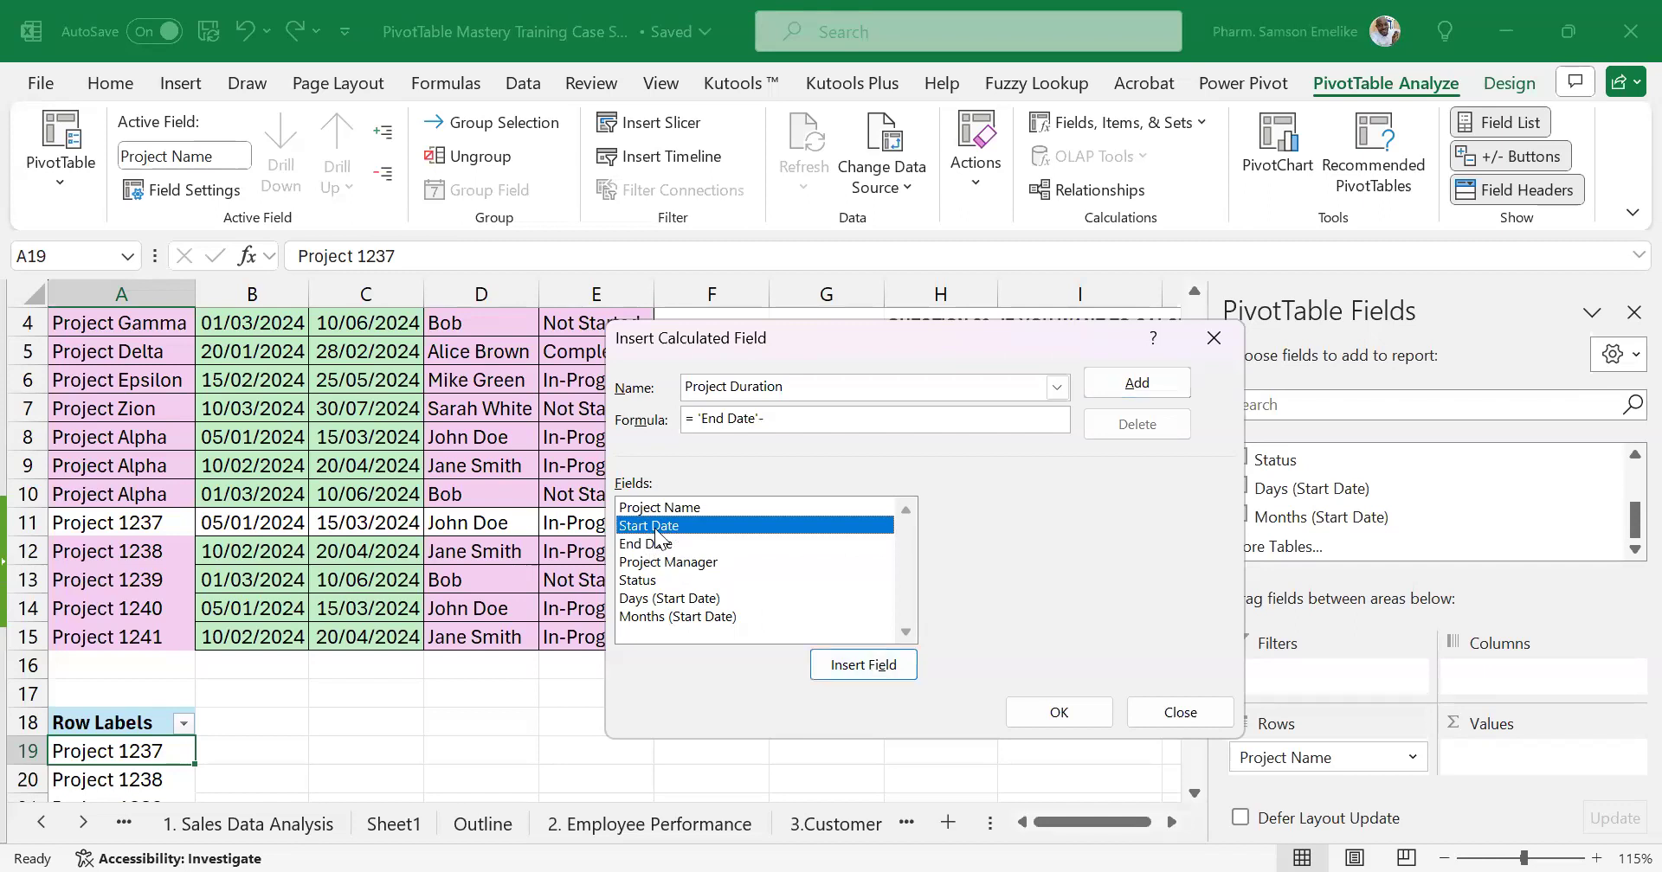
{"action": "left_click", "coordinate": [865, 674]}
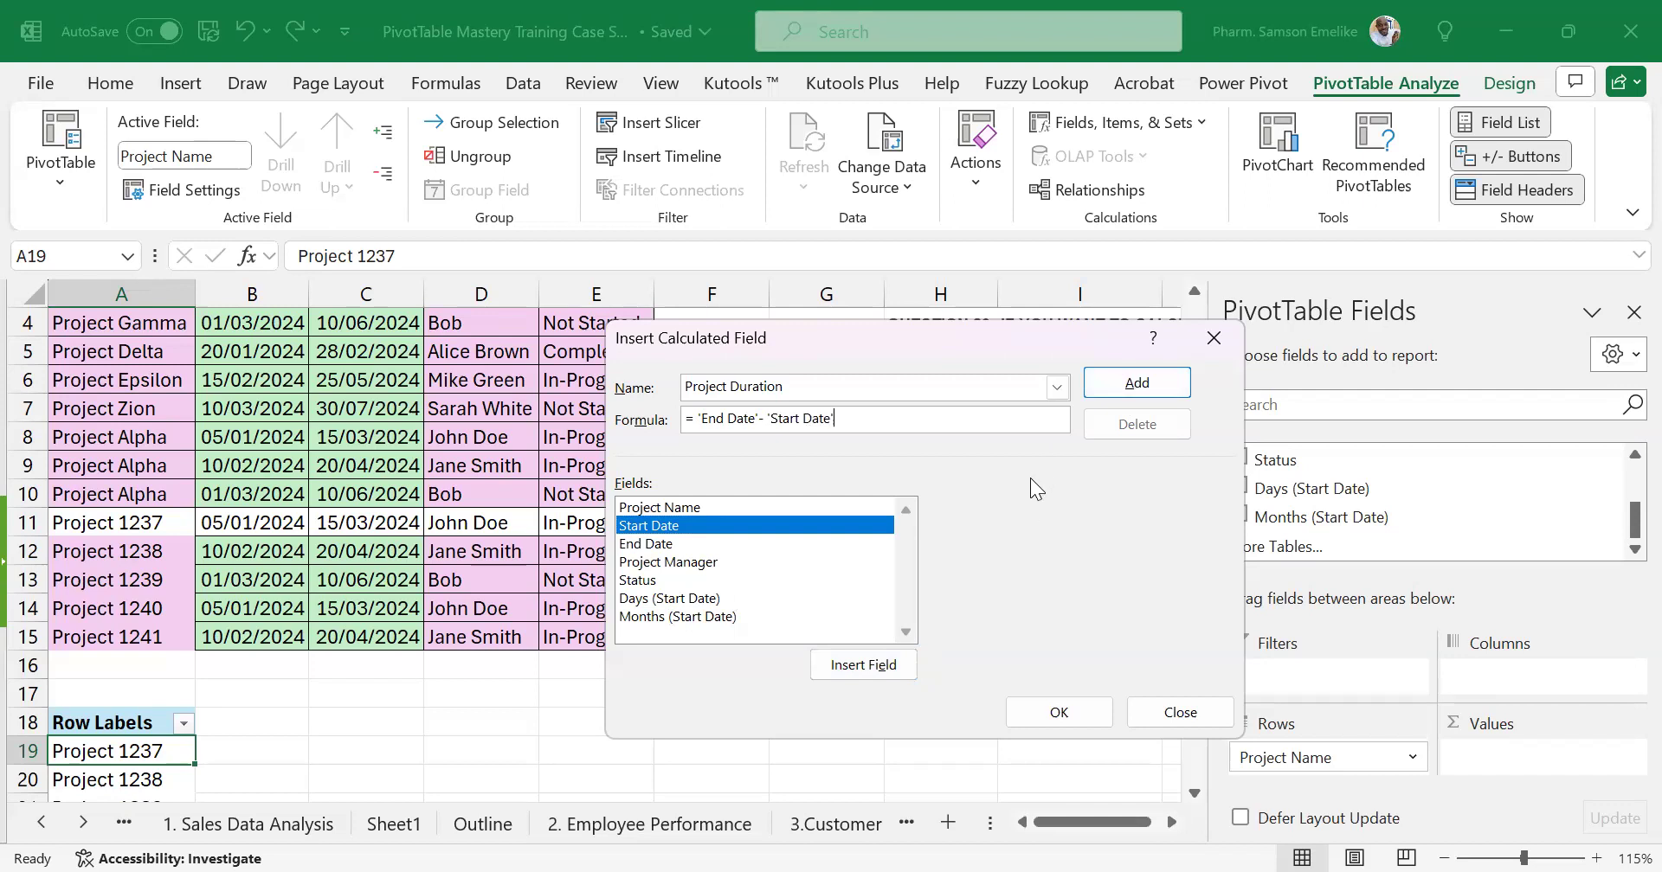
{"action": "left_click", "coordinate": [1064, 712]}
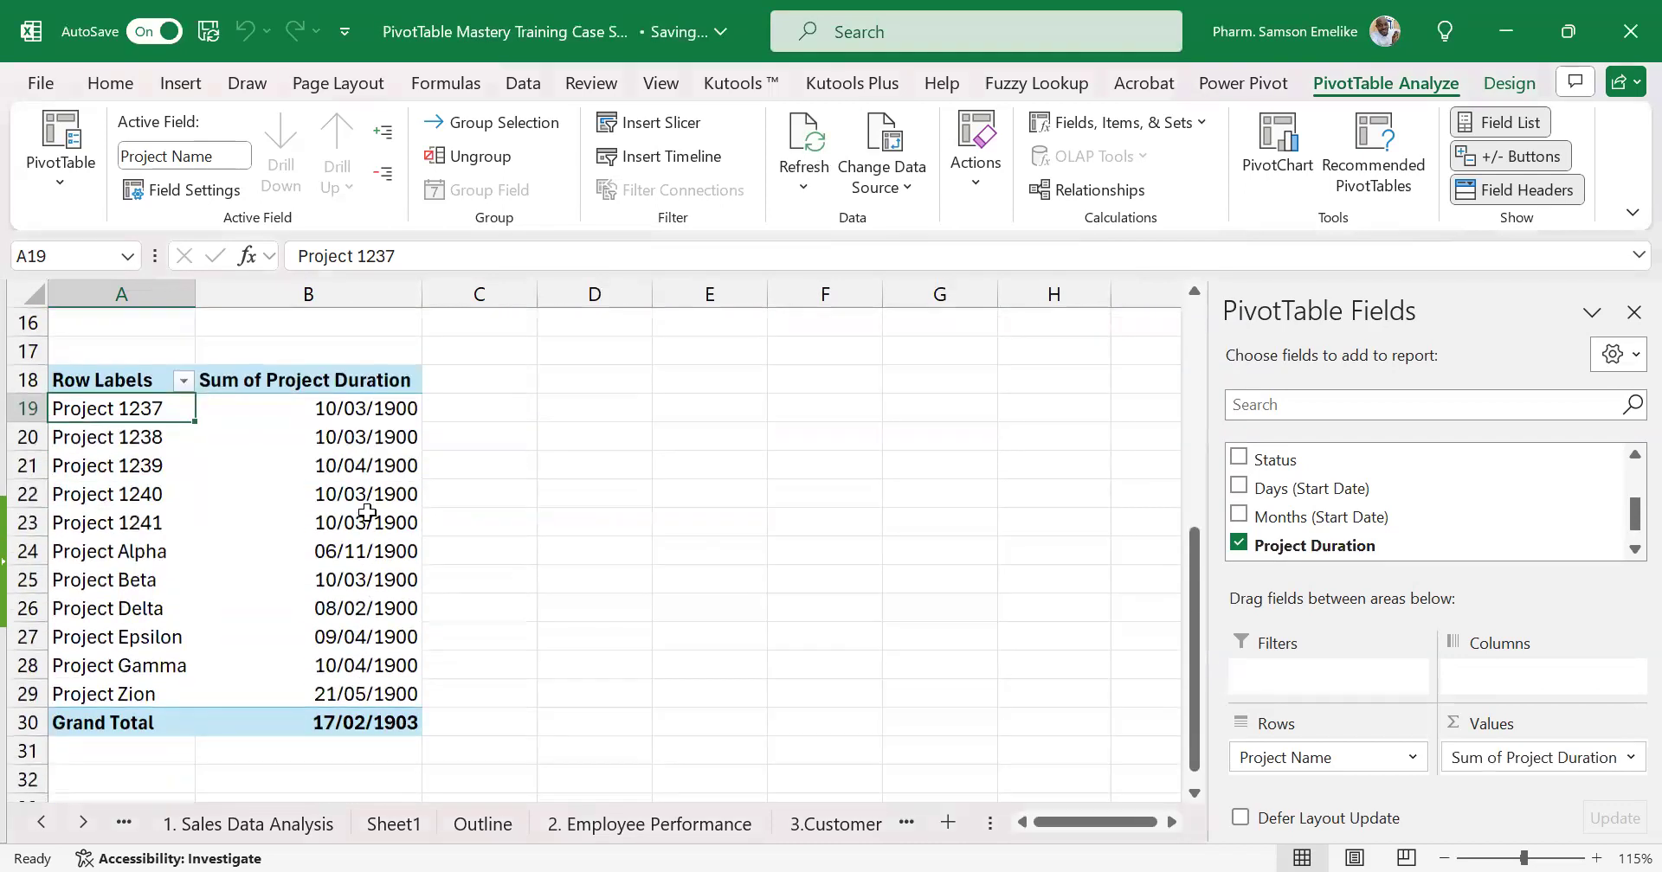
Try the Number format on only the Project 1237 duration value in cell B19, and undo it
{"action": "mouse_move", "coordinate": [342, 462]}
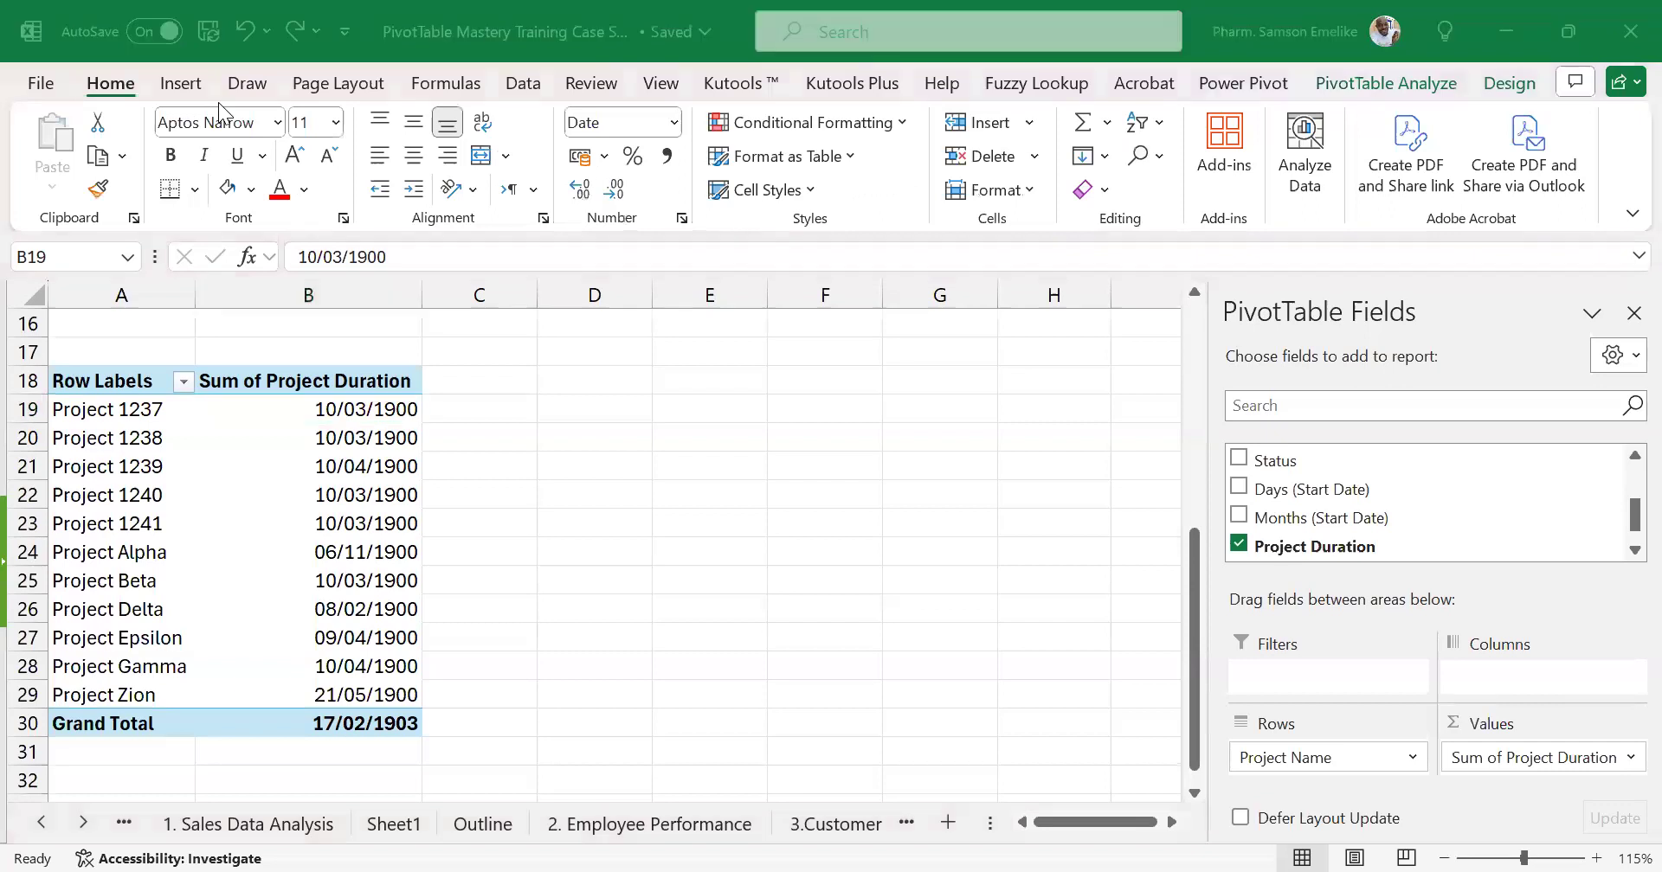
{"action": "left_click", "coordinate": [674, 126]}
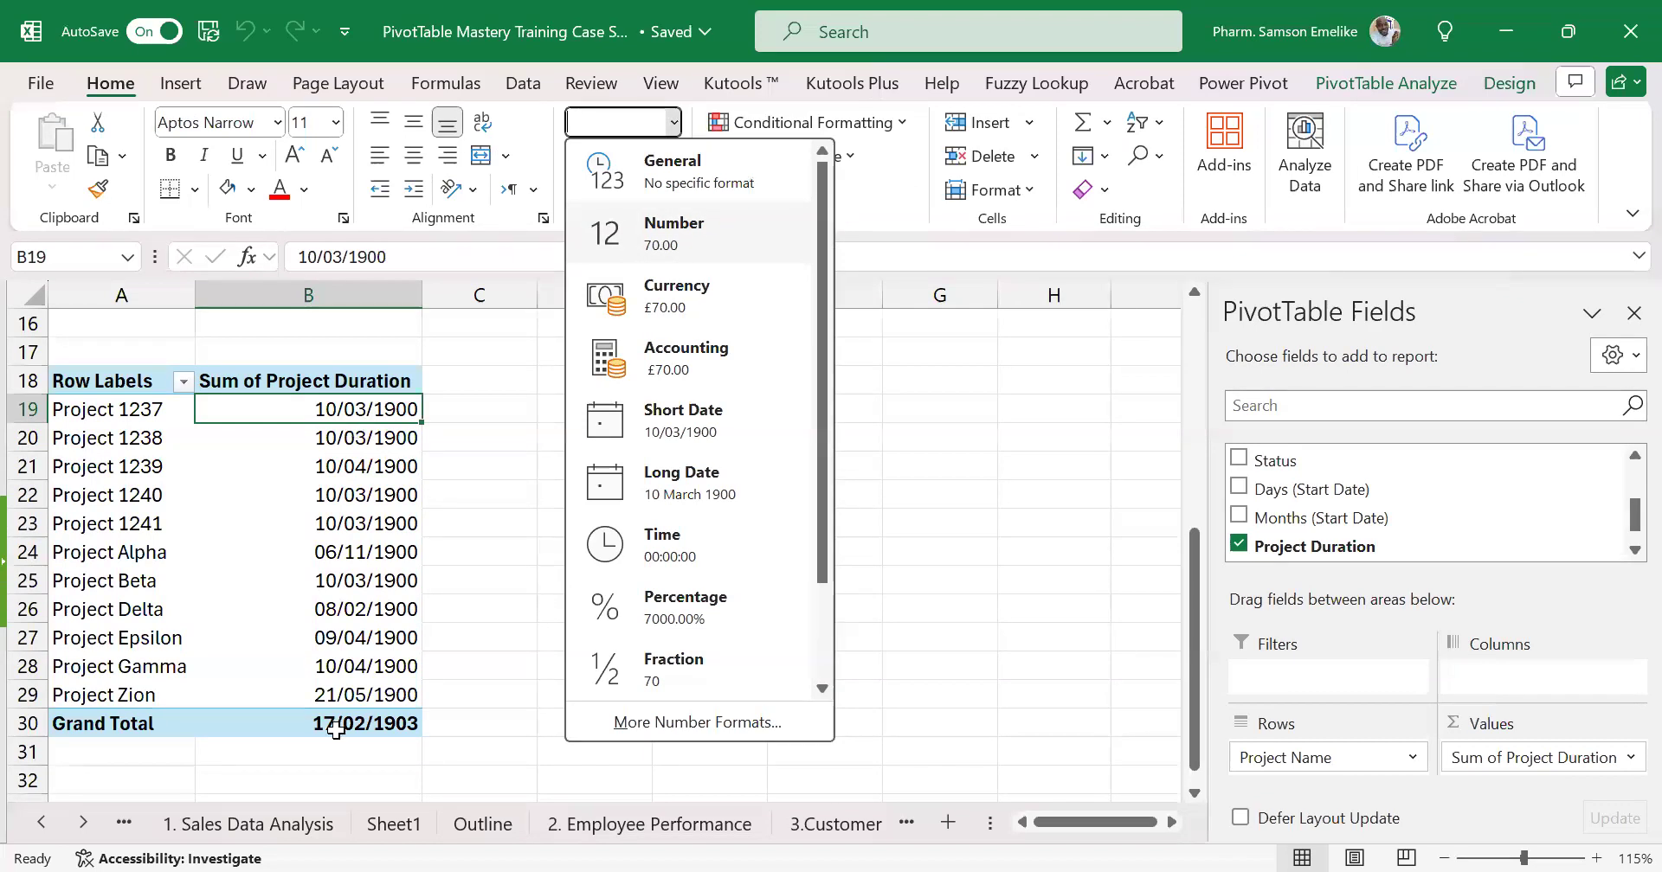
{"action": "key", "text": "Return"}
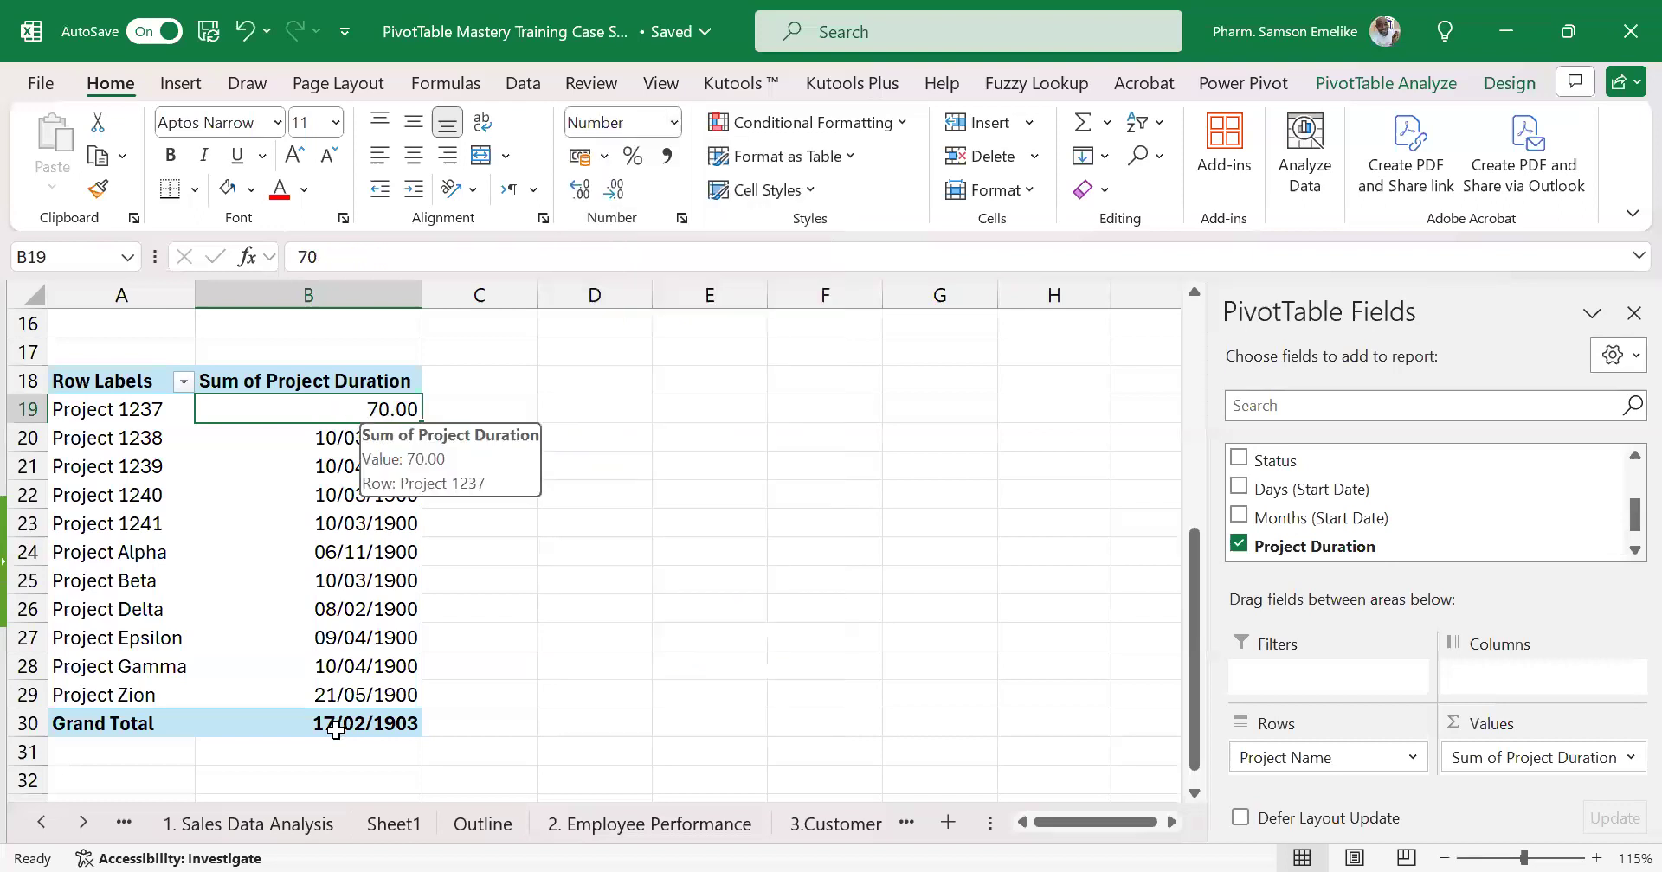
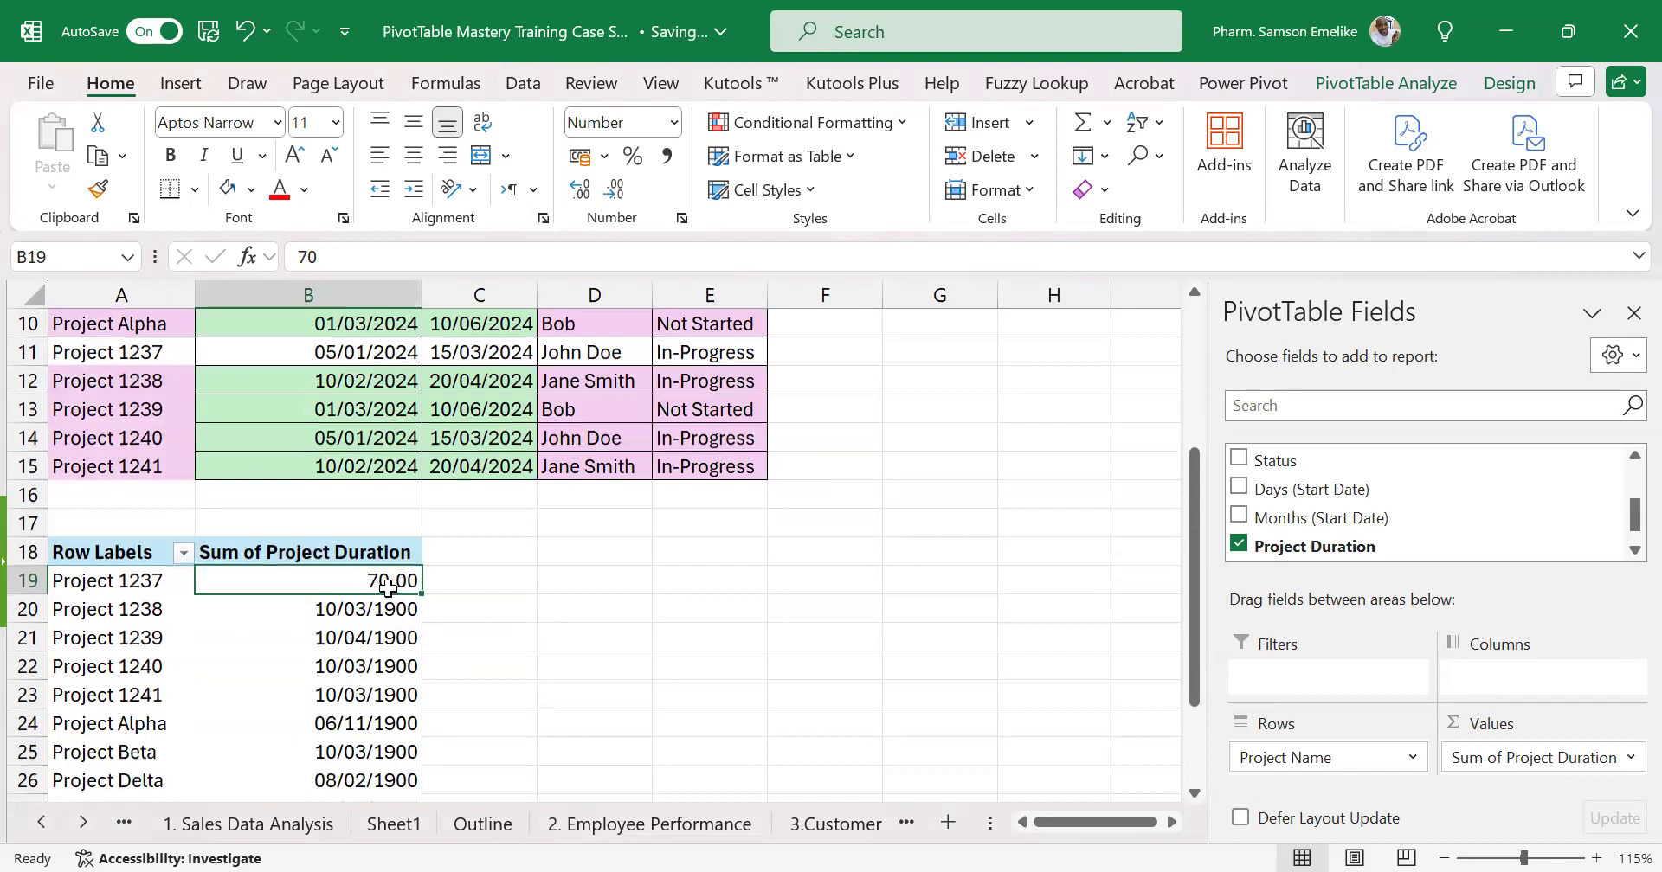
{"action": "mouse_move", "coordinate": [382, 585]}
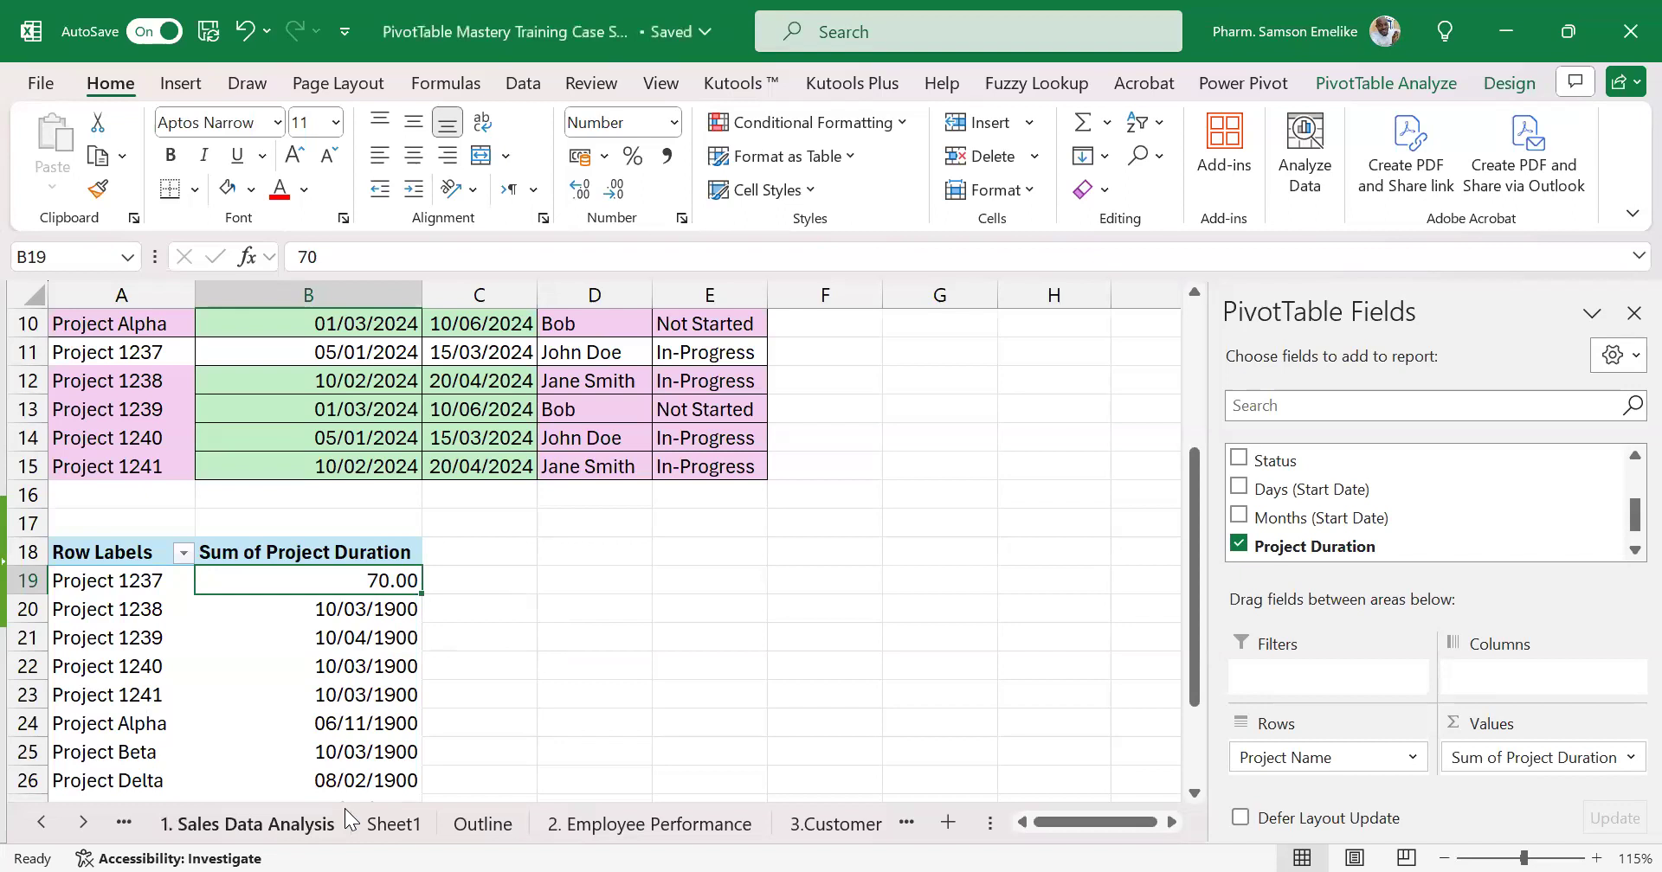
{"action": "key", "text": "ctrl+z"}
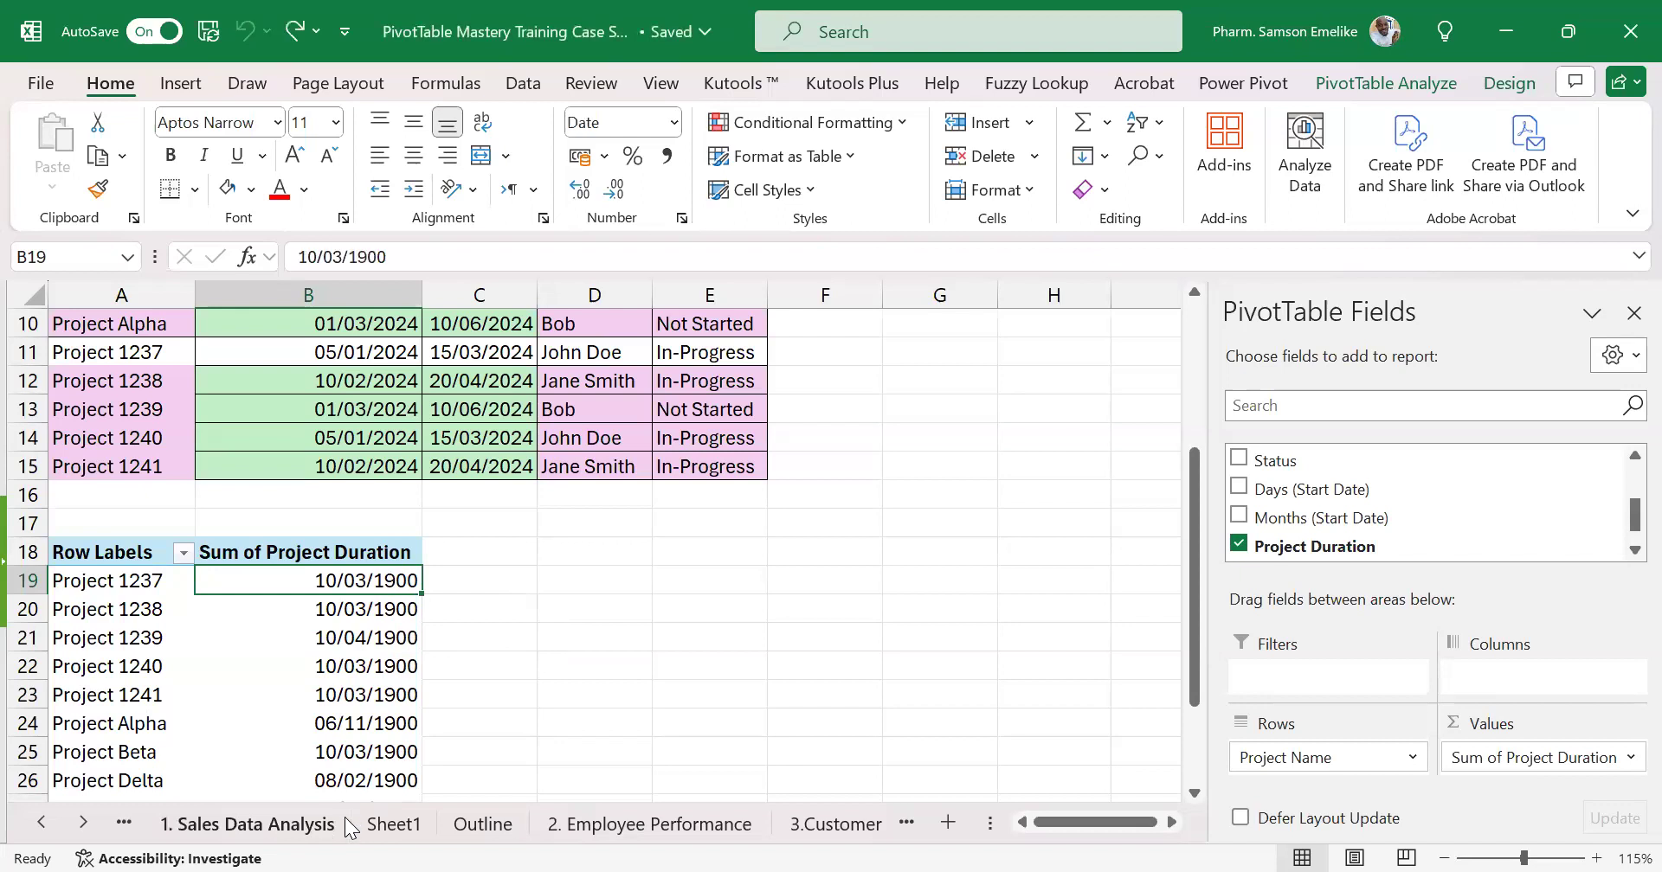
{"action": "right_click", "coordinate": [332, 593]}
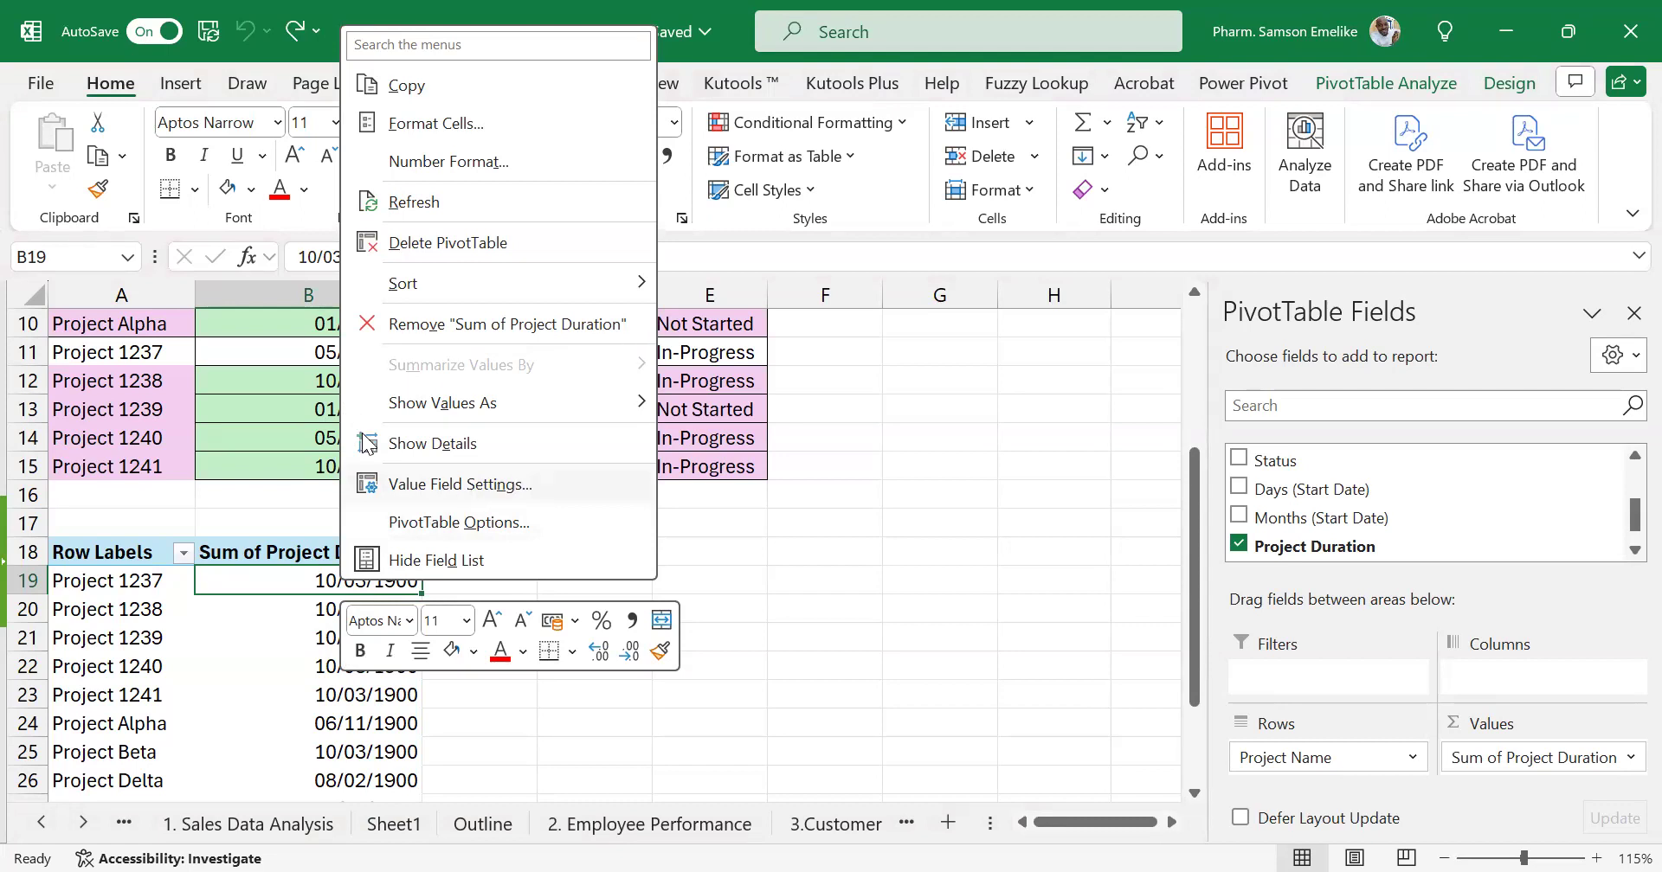
{"action": "left_click", "coordinate": [433, 483]}
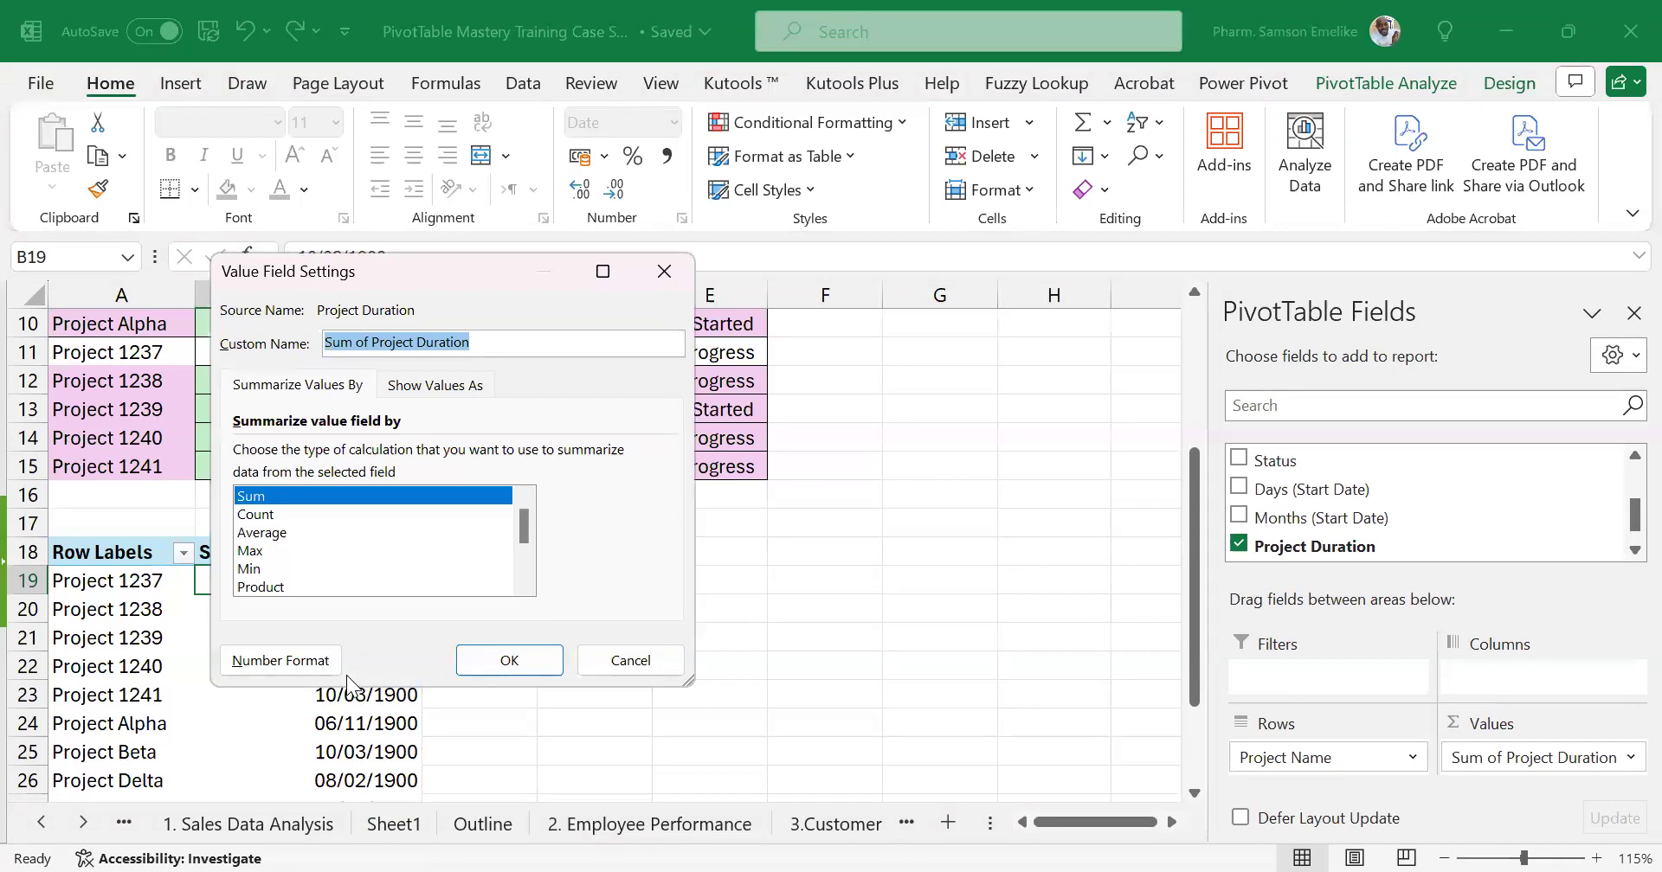
{"action": "left_click", "coordinate": [271, 663]}
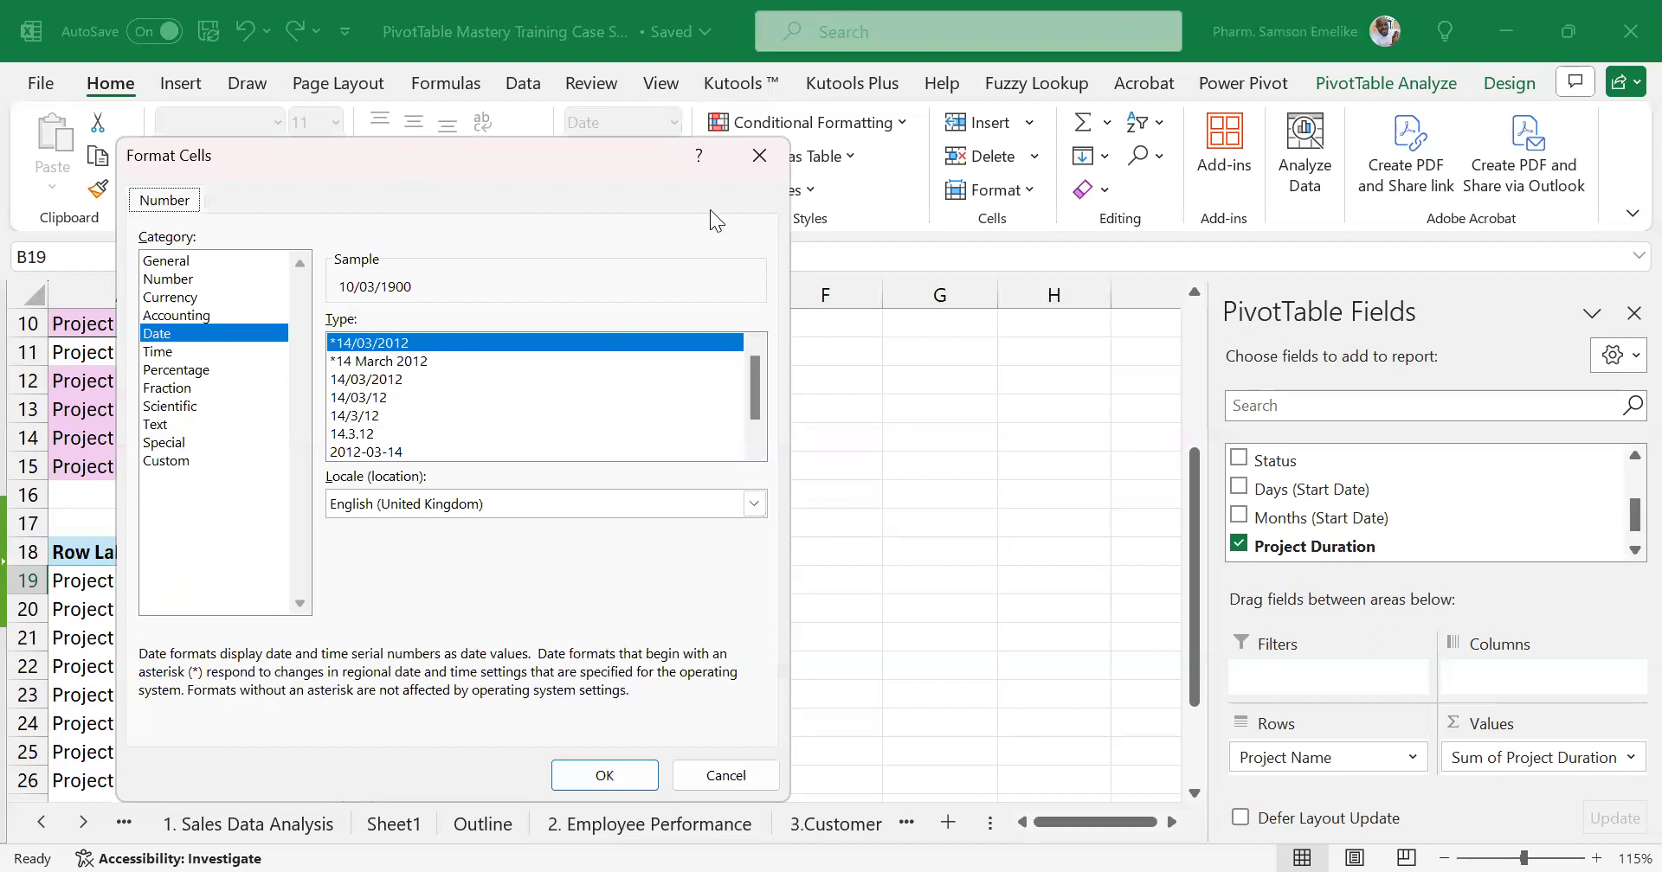
{"action": "left_click_drag", "start_coordinate": [712, 204], "coordinate": [1232, 206]}
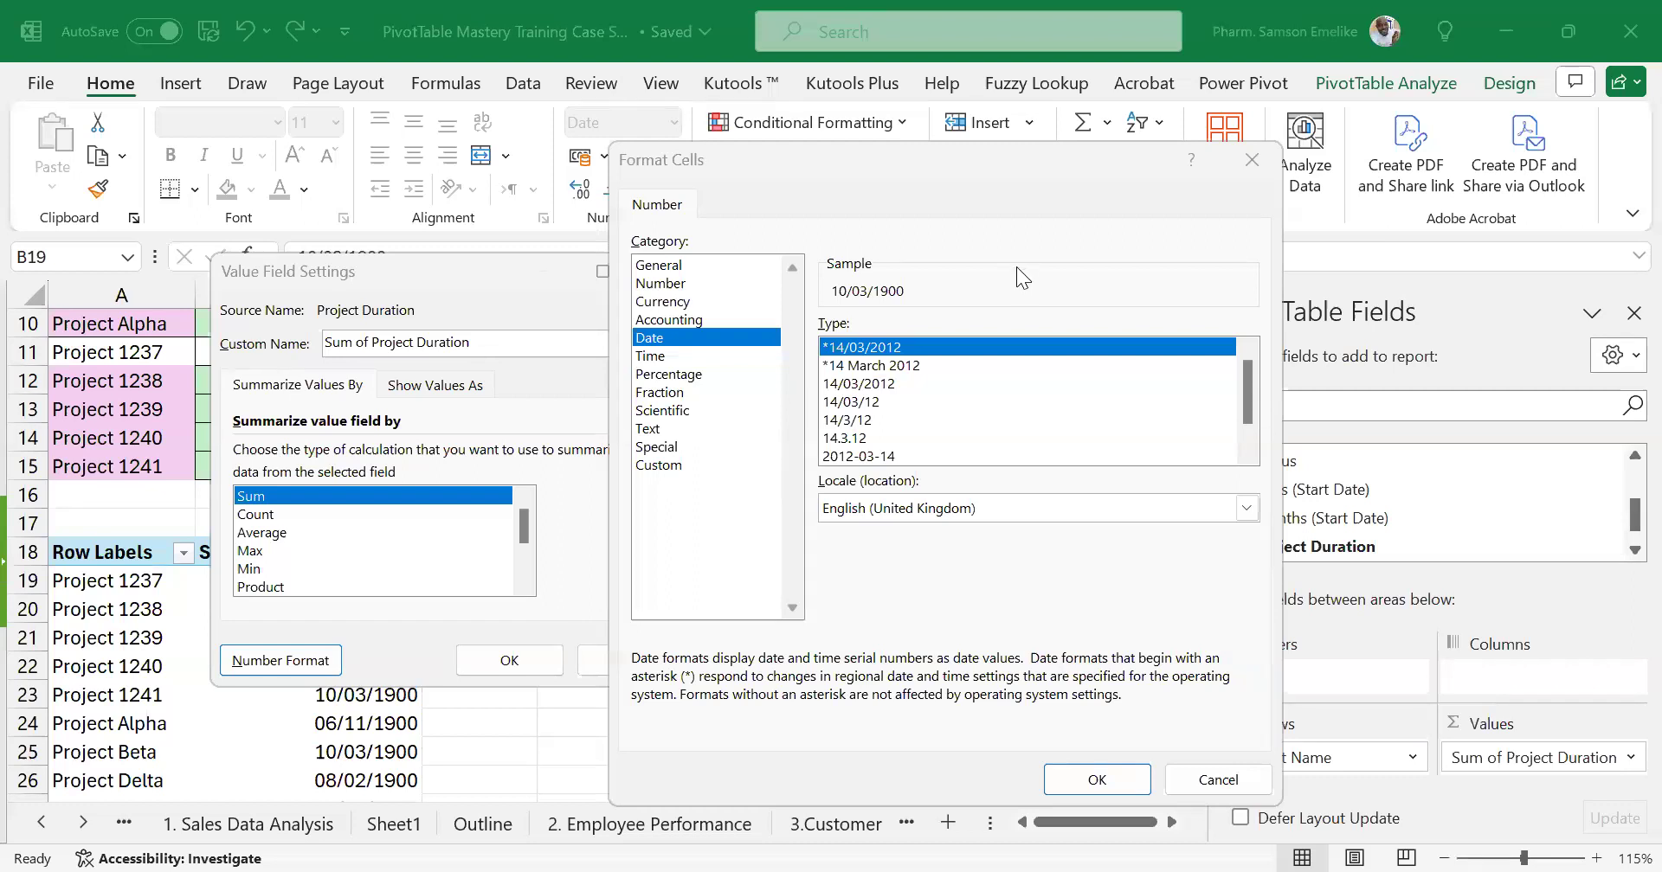
{"action": "left_click", "coordinate": [507, 526]}
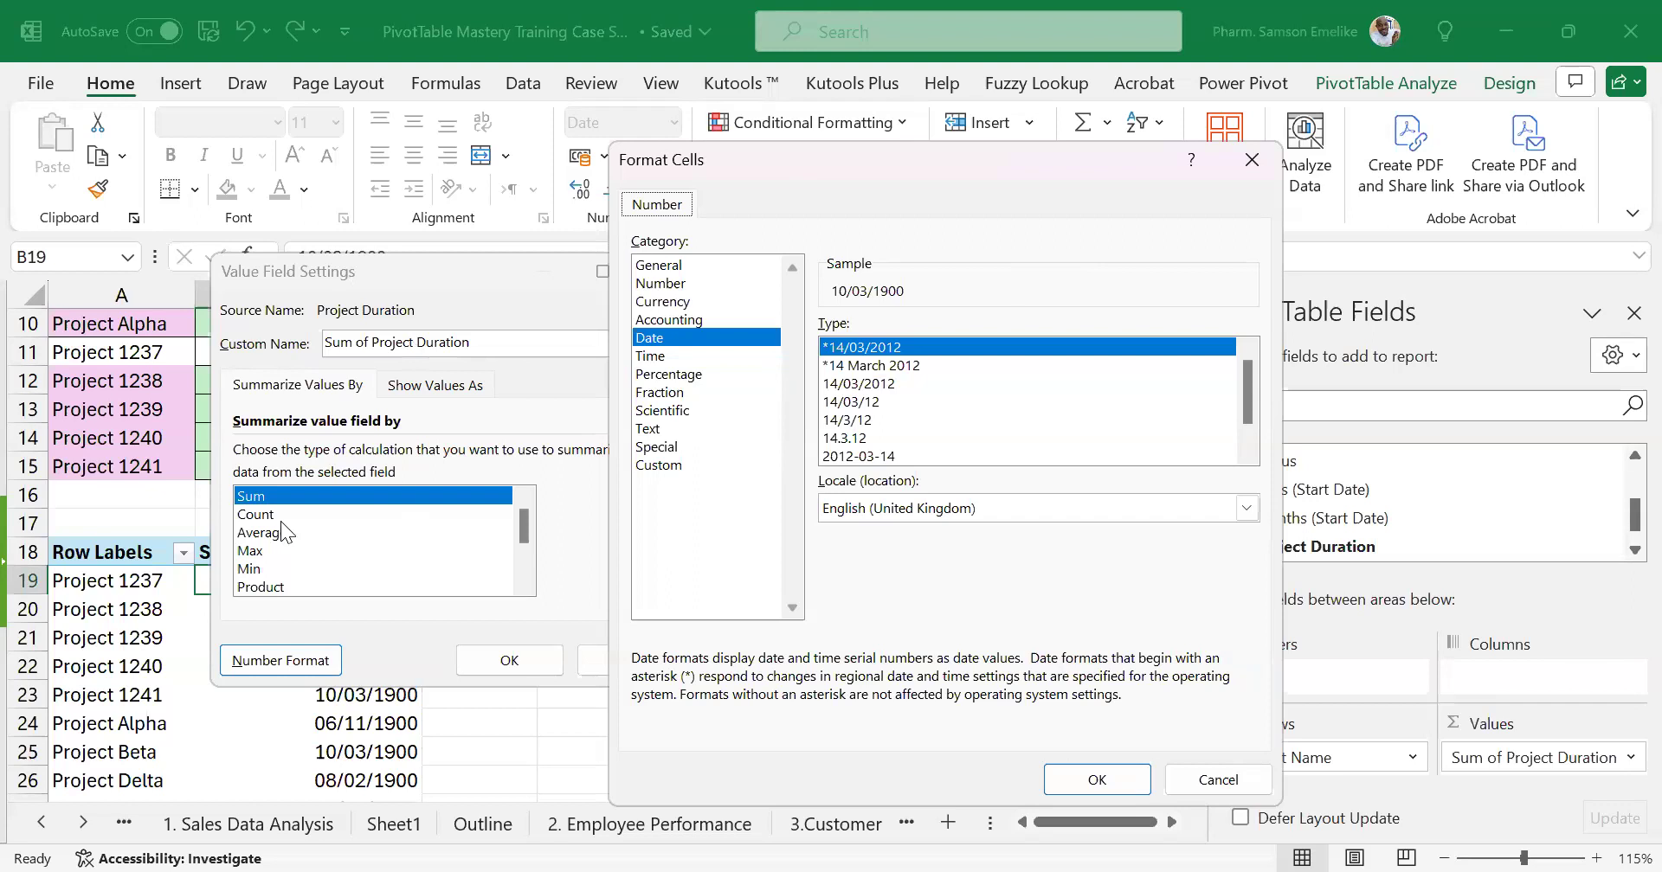
{"action": "left_click_drag", "start_coordinate": [837, 159], "coordinate": [1007, 154]}
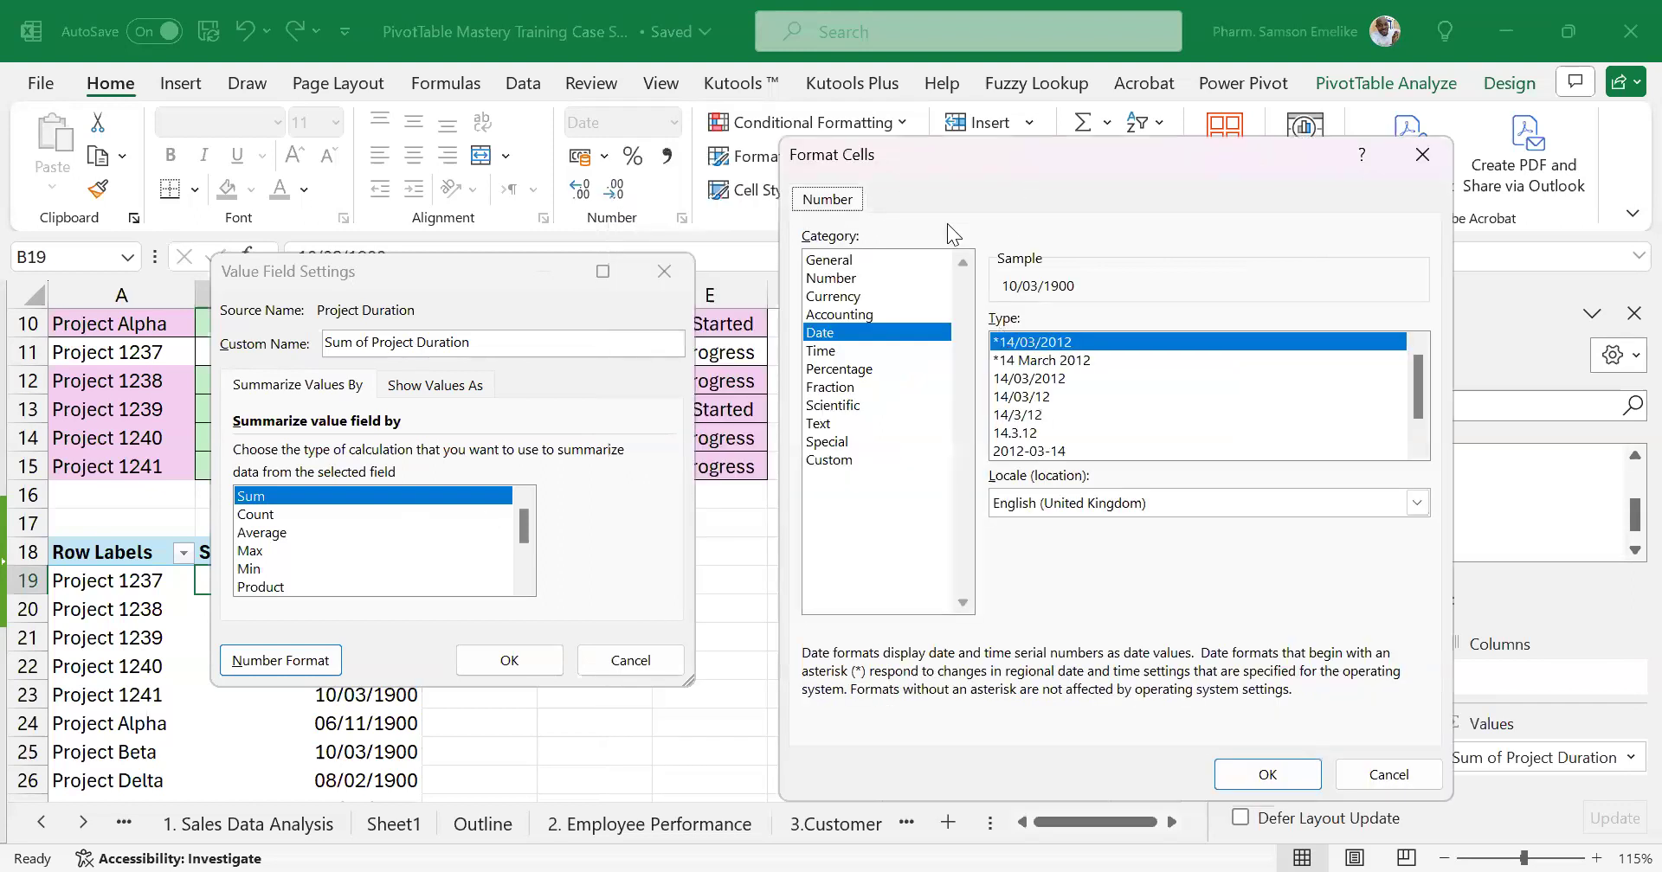
{"action": "left_click_drag", "start_coordinate": [872, 160], "coordinate": [753, 195]}
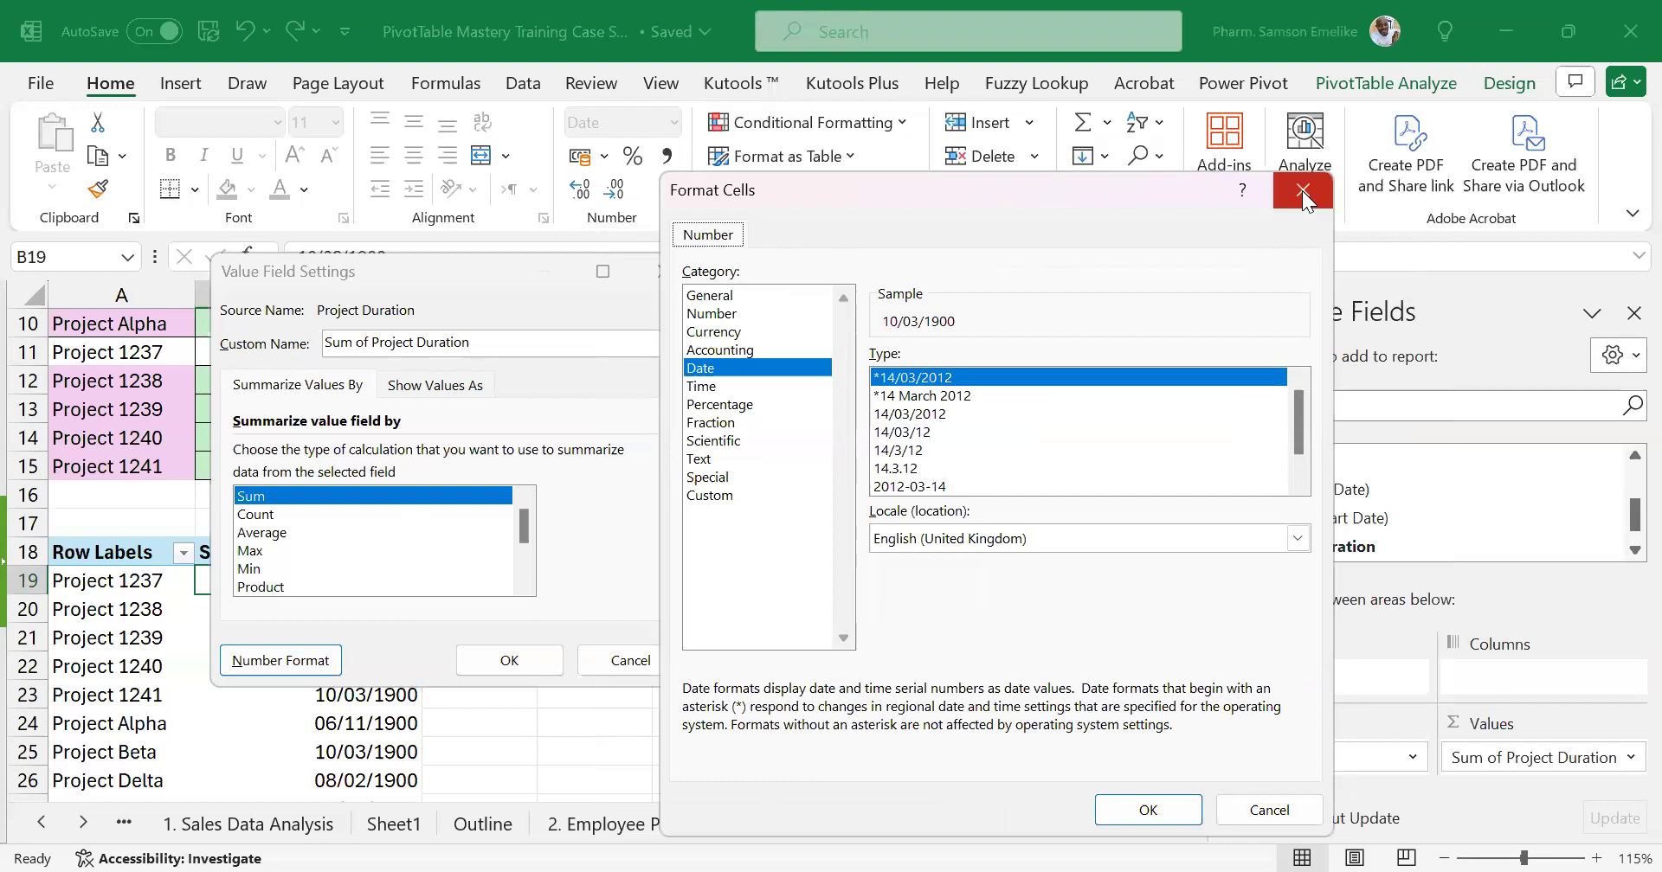
{"action": "key", "text": "Escape"}
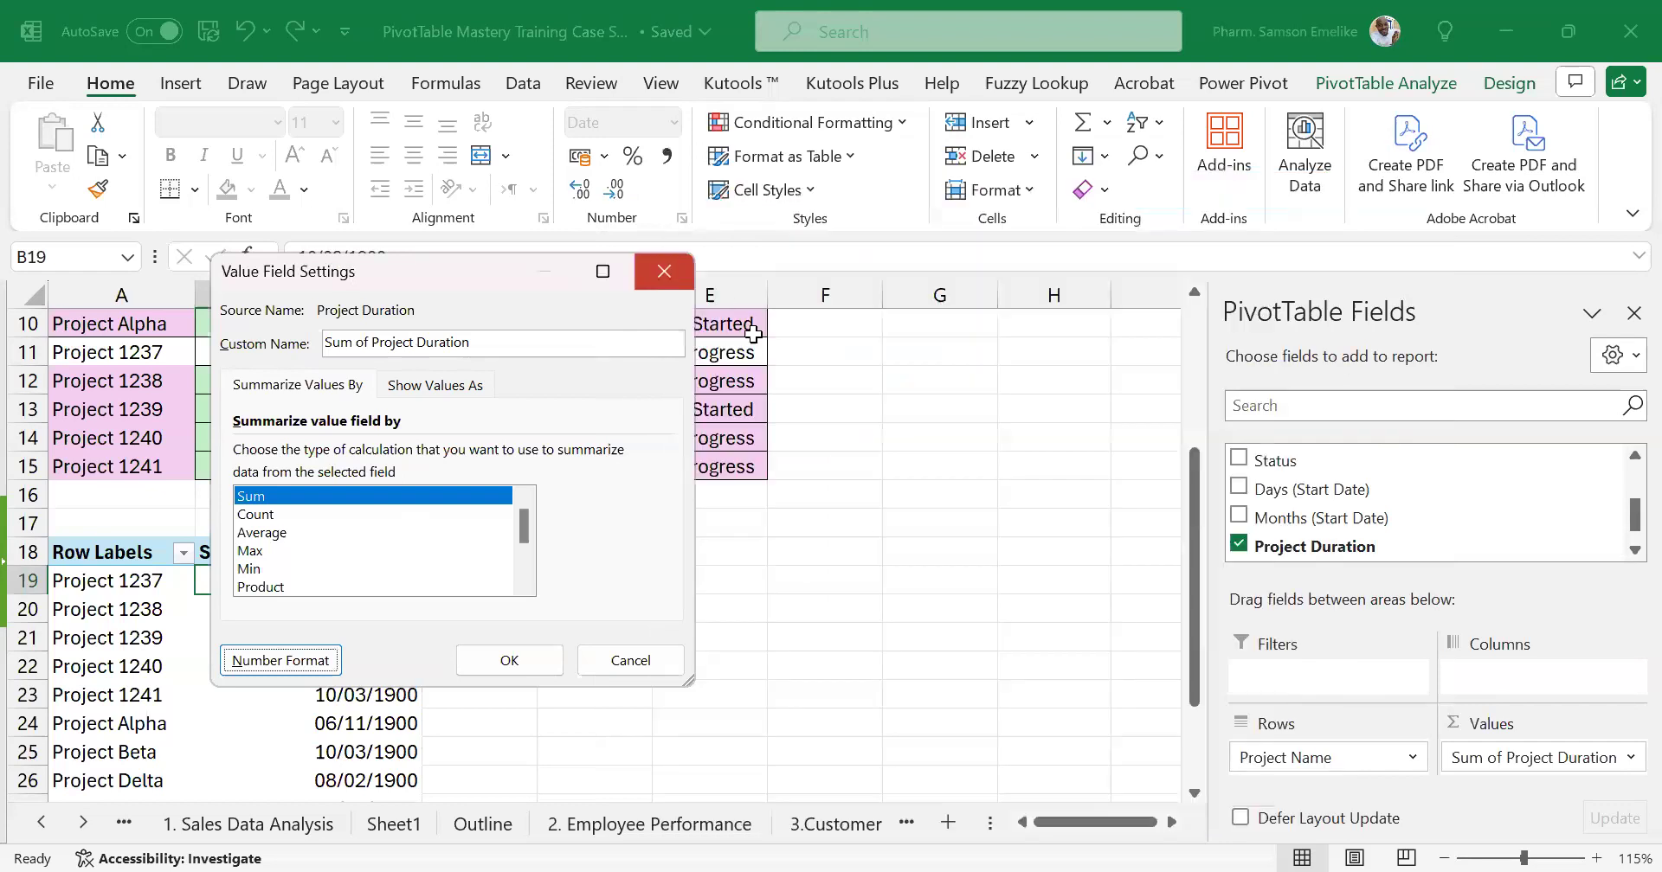
{"action": "key", "text": "Escape"}
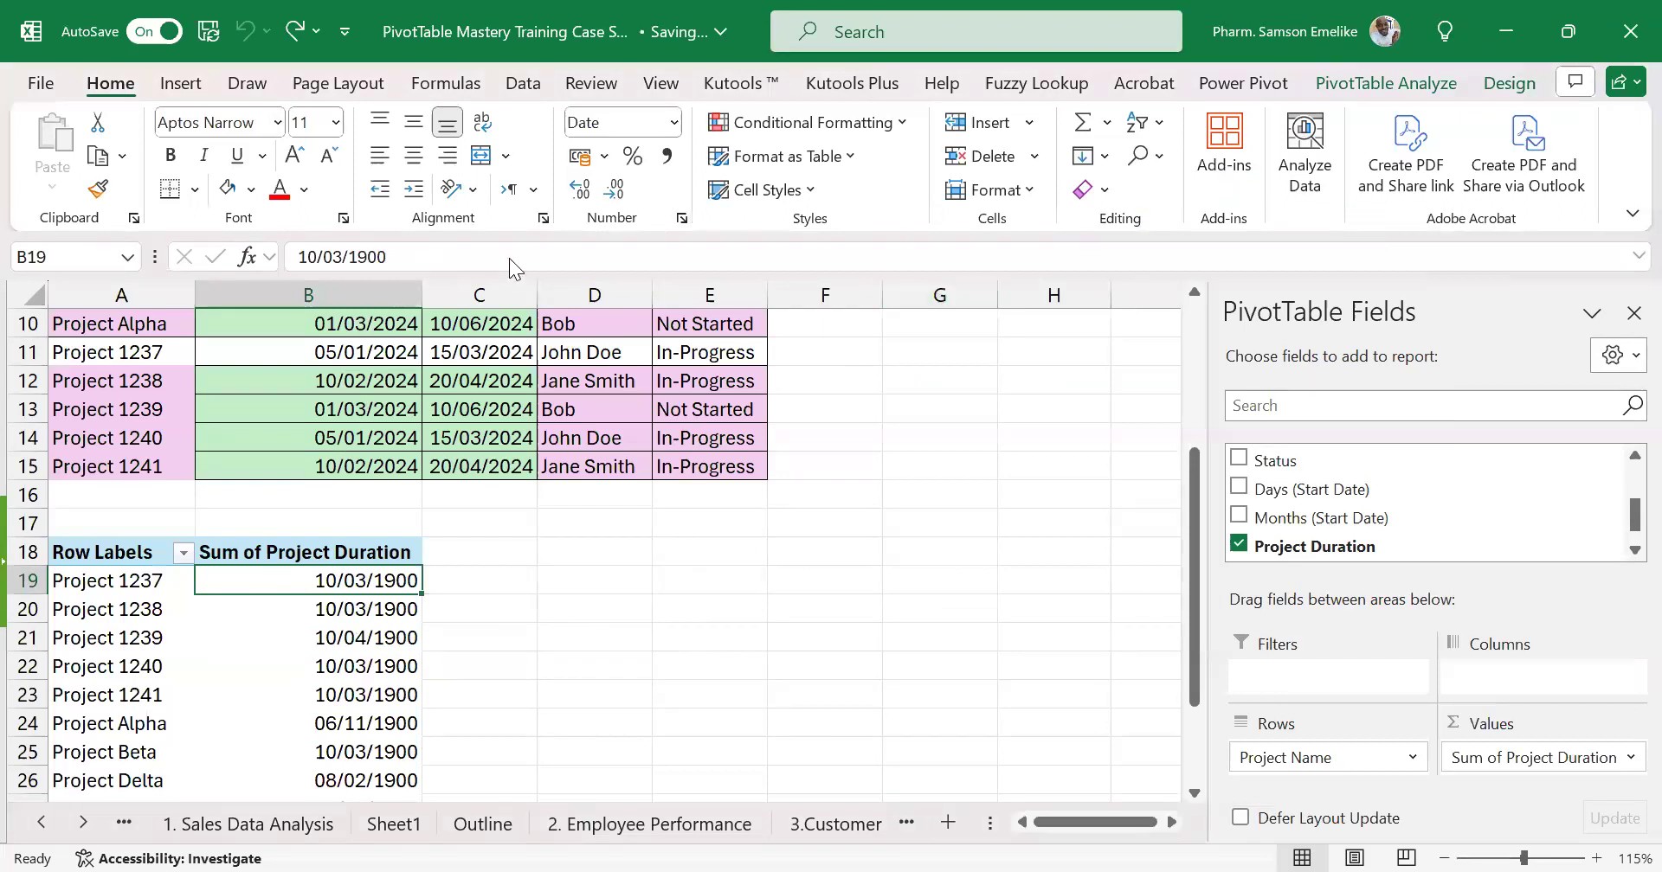
{"action": "key", "text": "ctrl+1"}
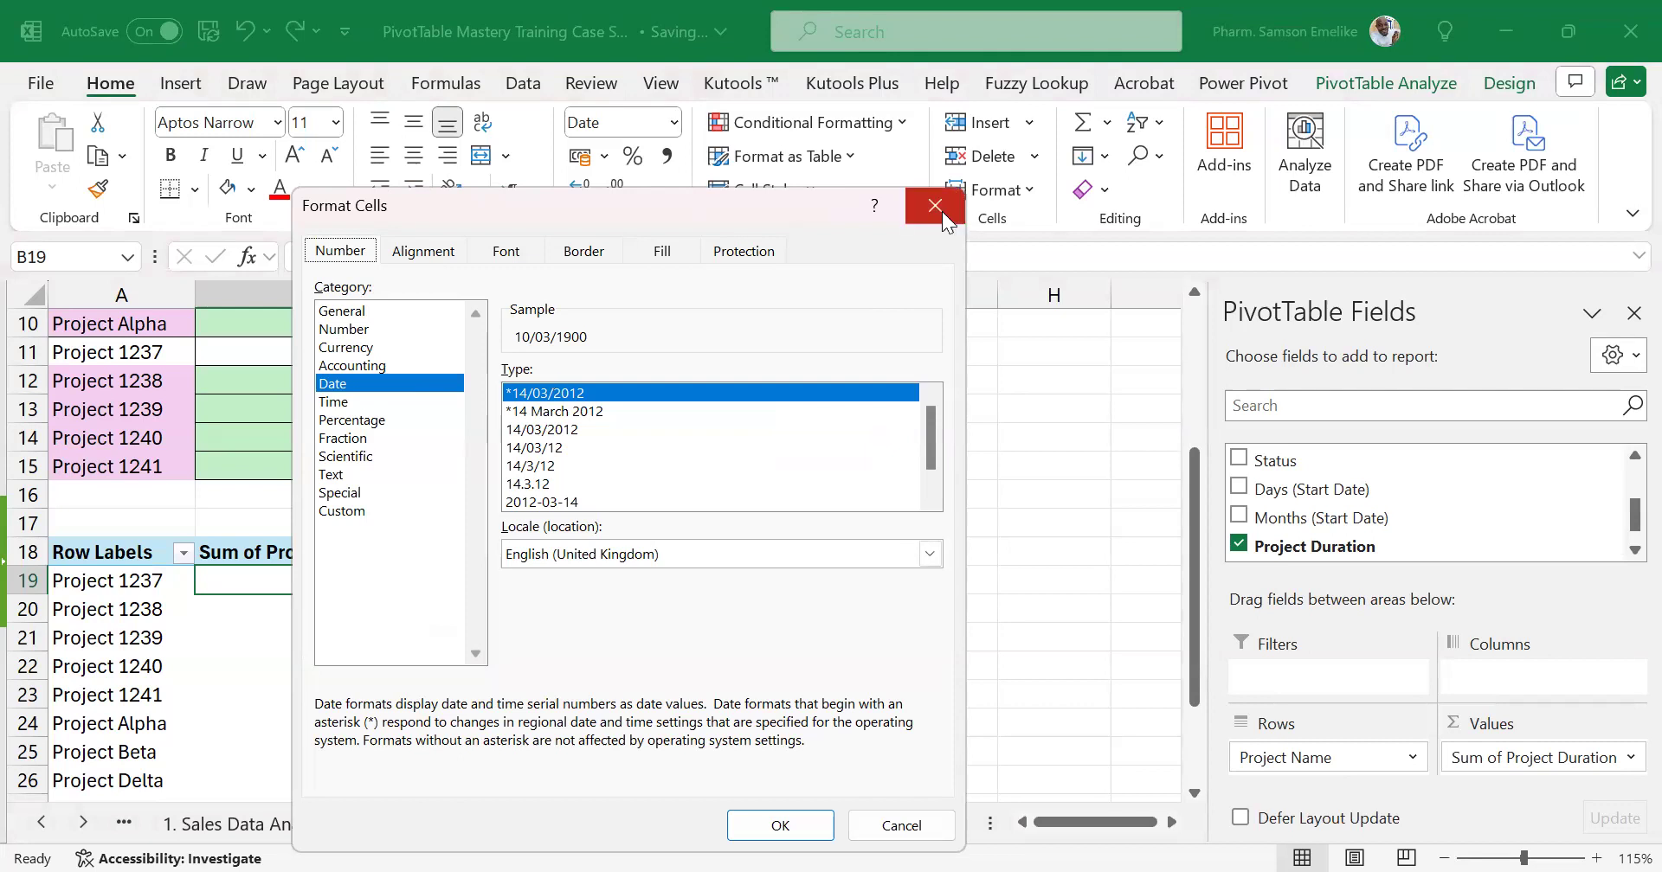
{"action": "key", "text": "Return"}
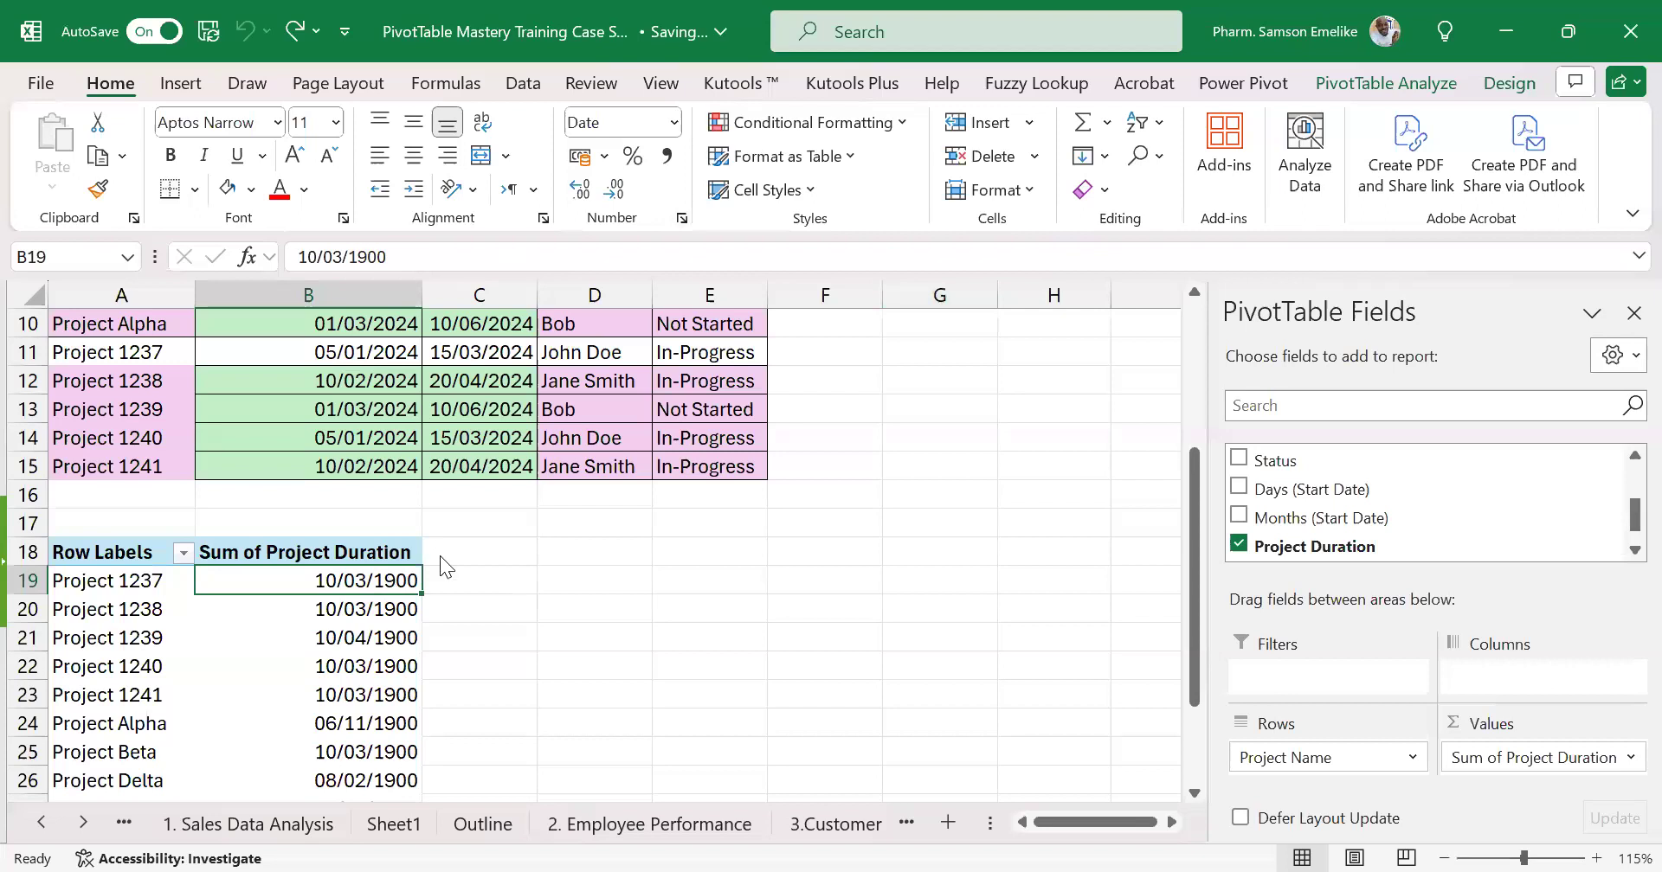
Format the whole Sum of Project Duration value field in the PivotTable as Number with 0 decimal places
{"action": "right_click", "coordinate": [372, 585]}
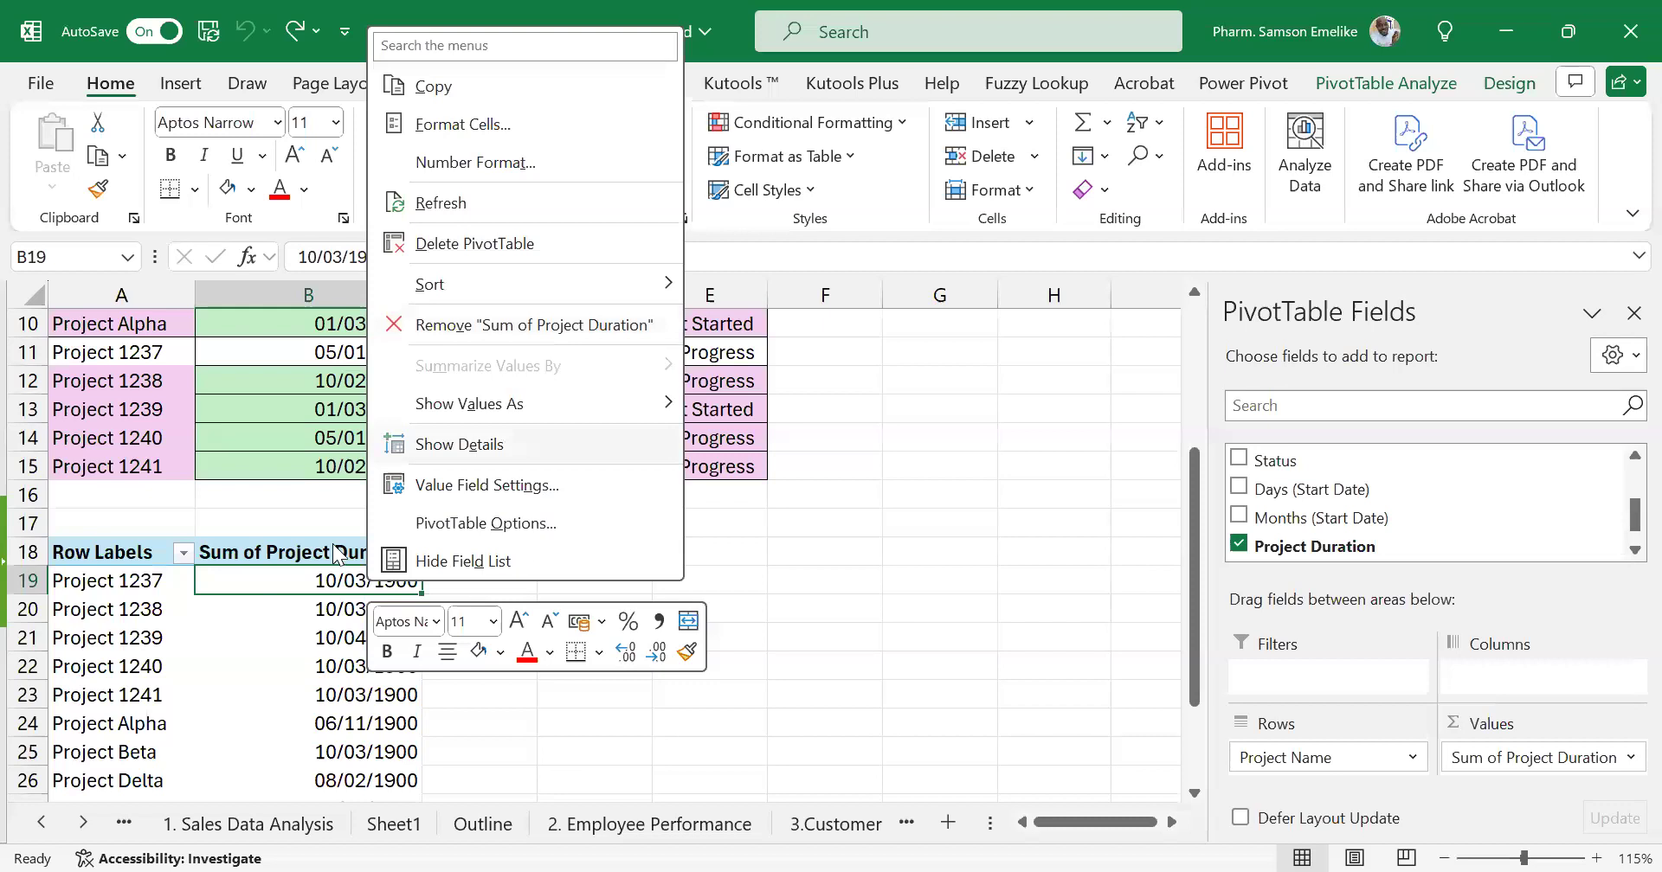
{"action": "right_click", "coordinate": [280, 586]}
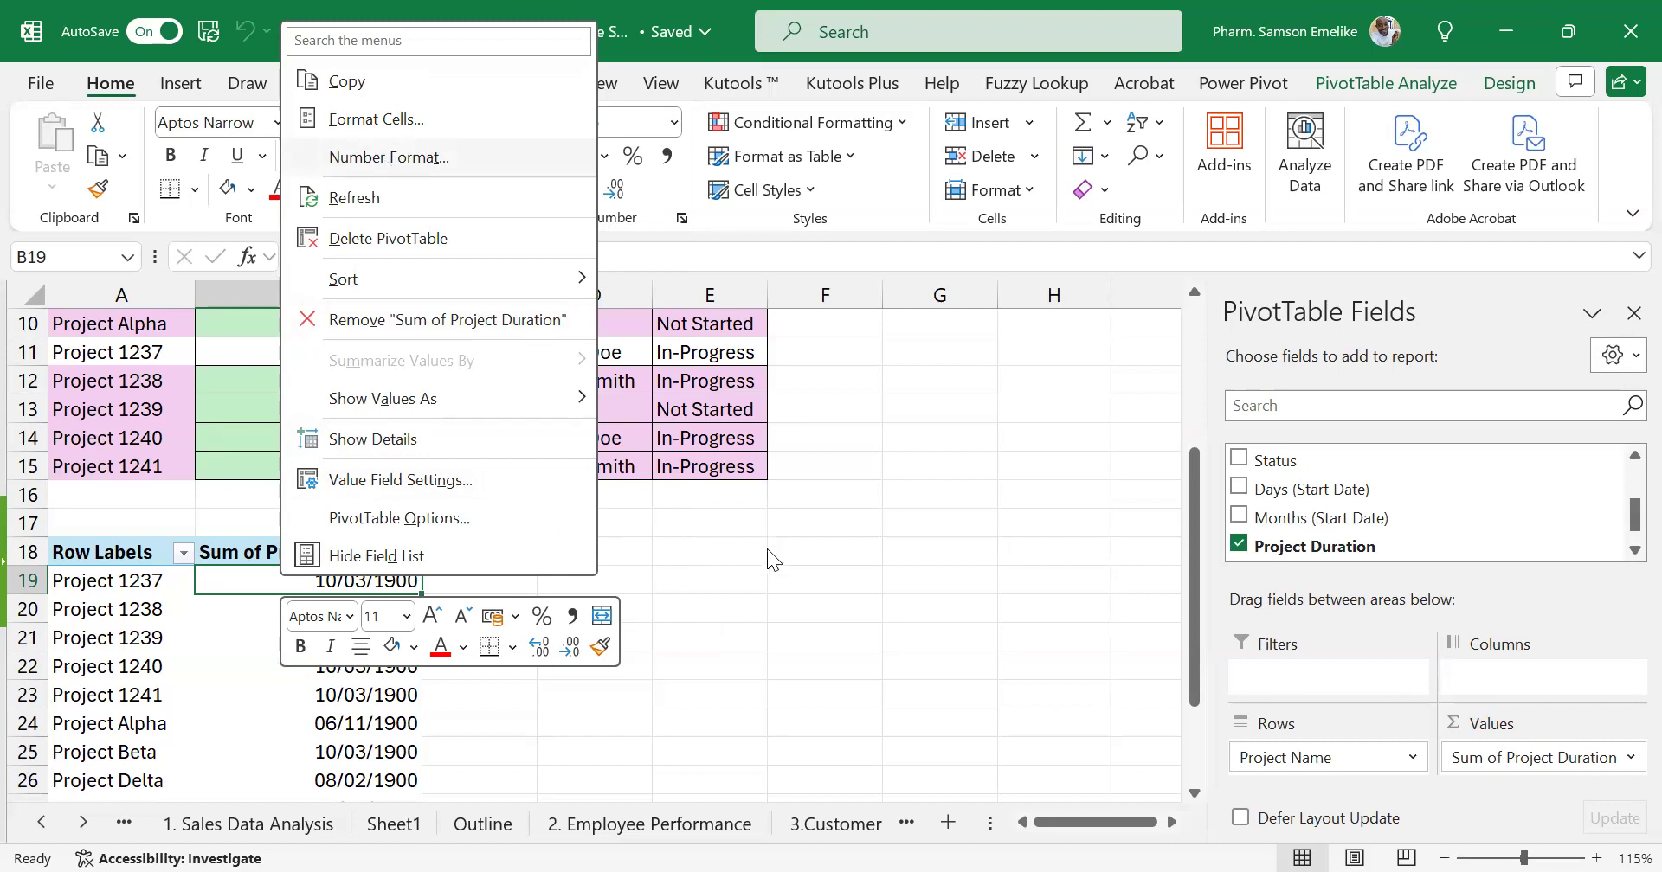
{"action": "key", "text": "Return"}
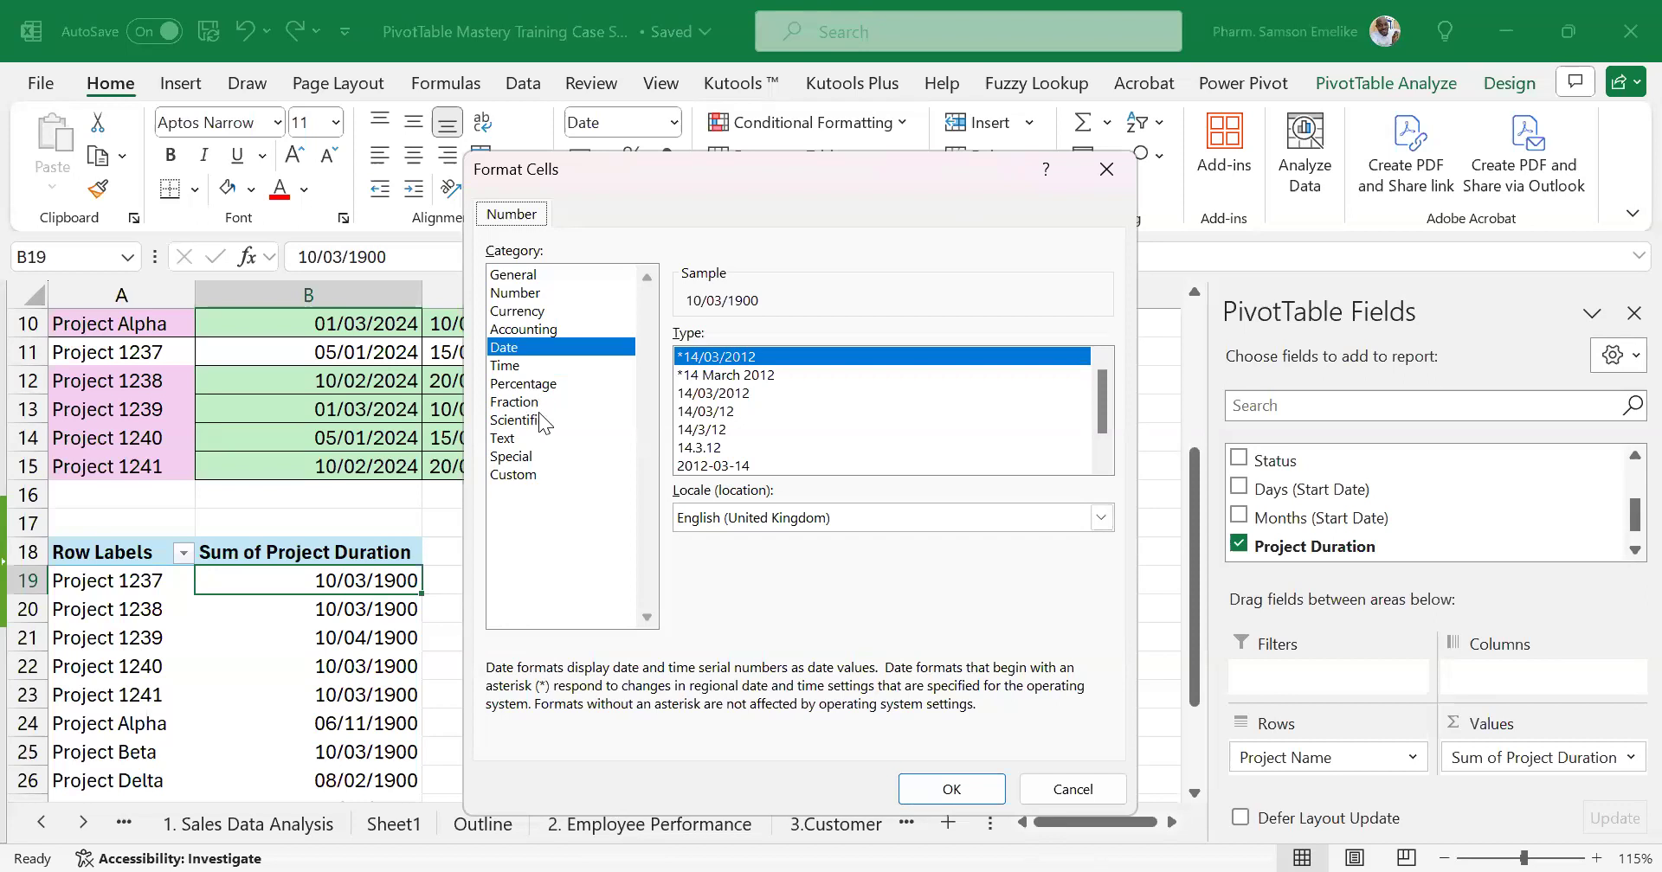
{"action": "left_click", "coordinate": [523, 294]}
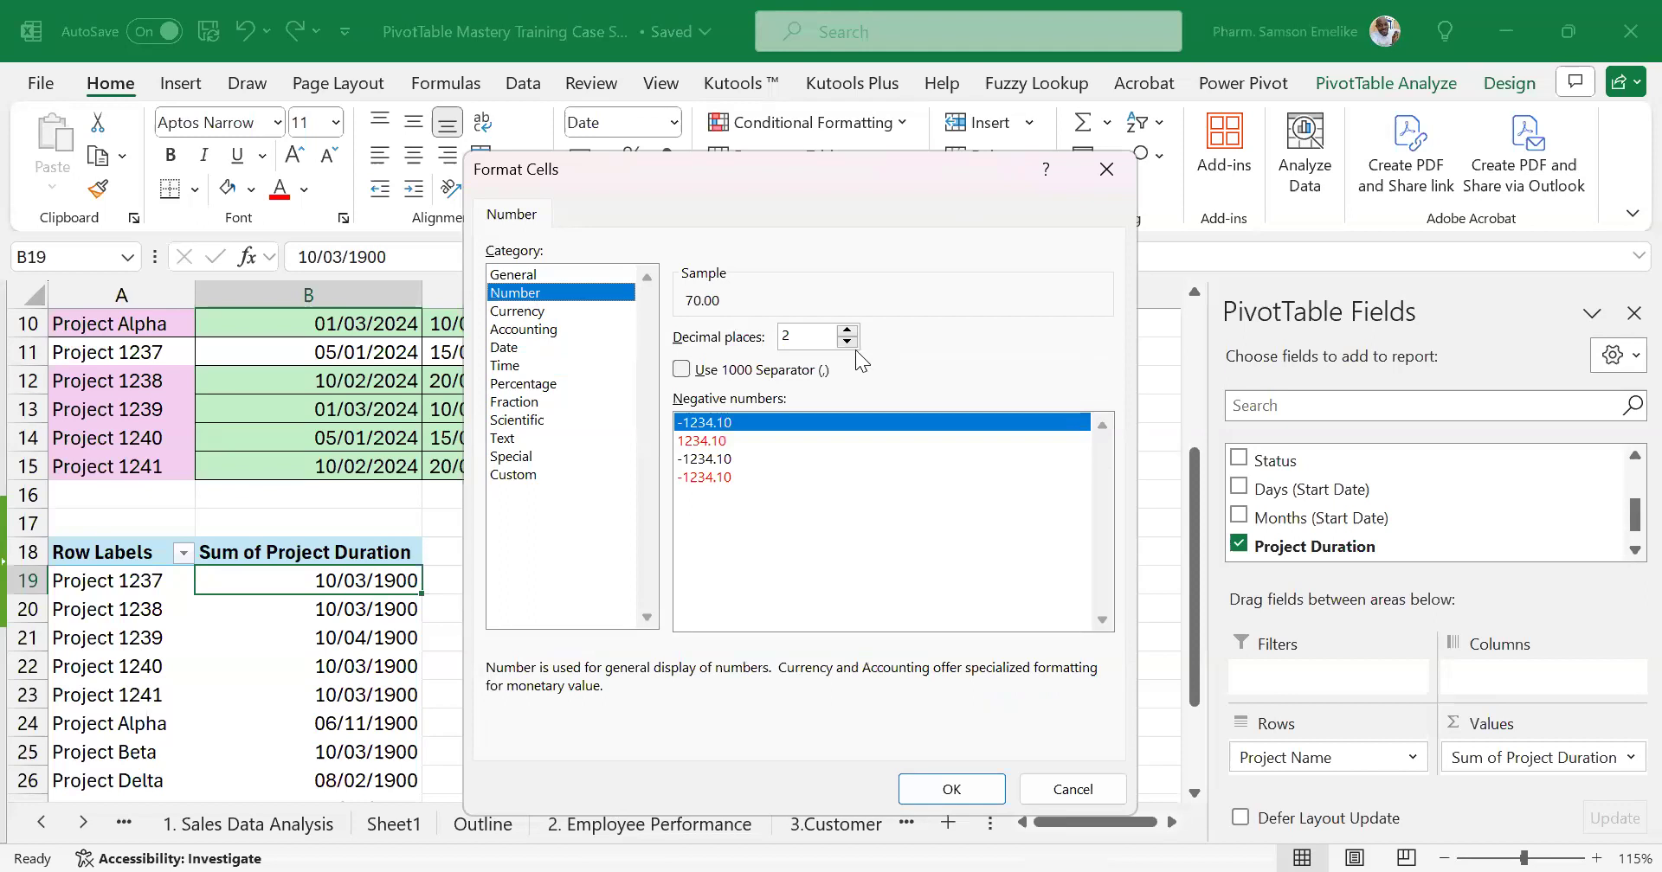
{"action": "left_click", "coordinate": [850, 342]}
{"action": "left_click", "coordinate": [849, 342]}
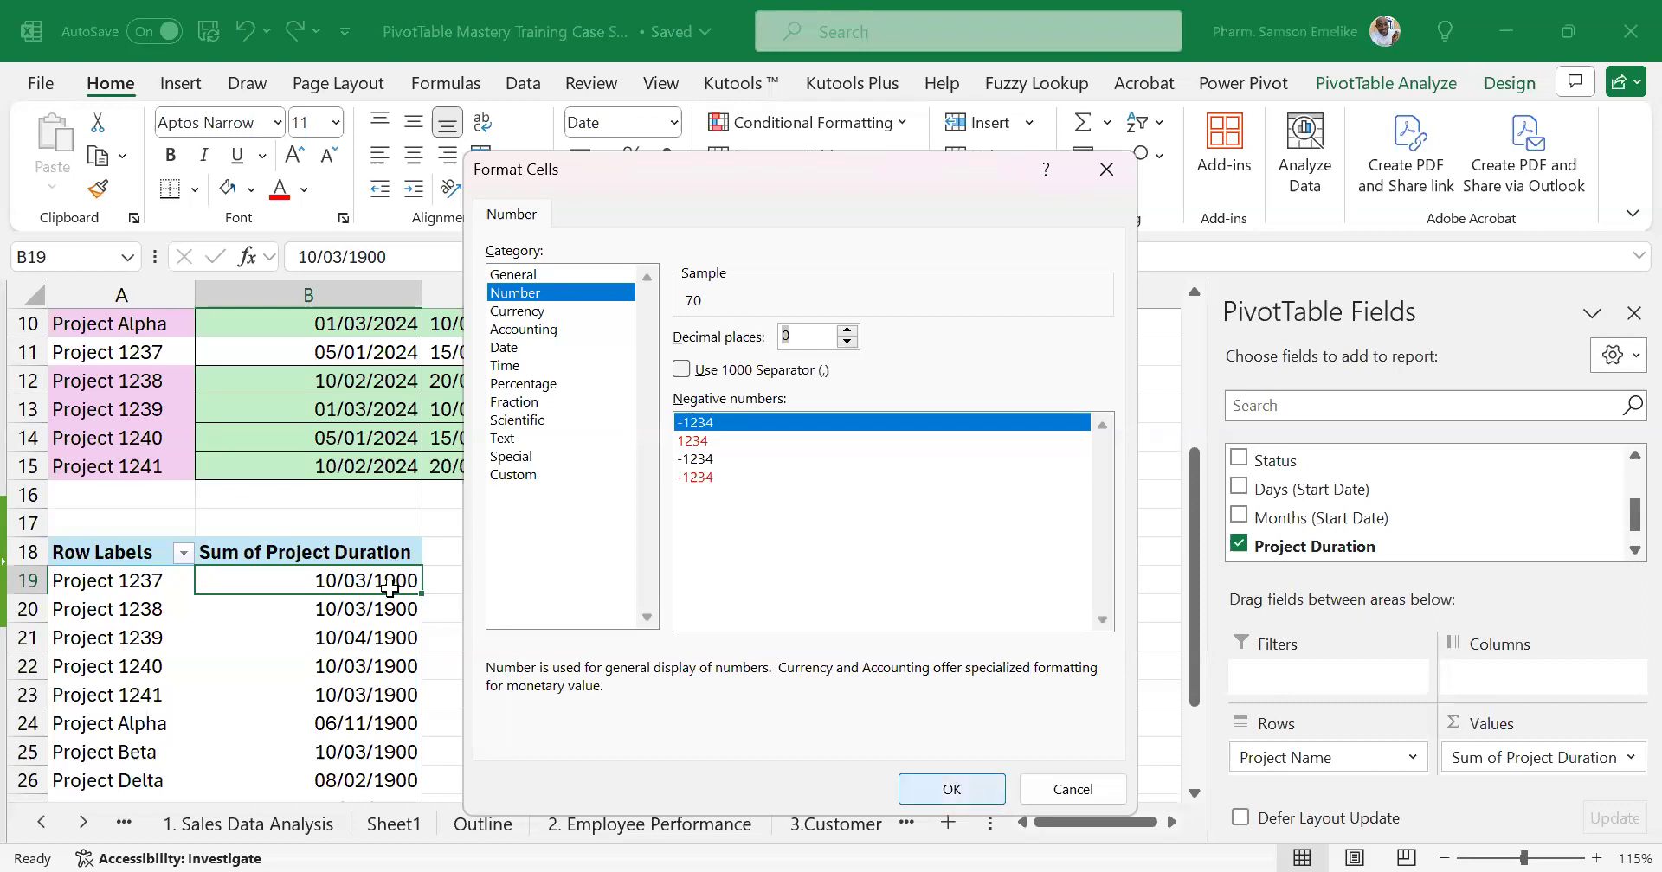
{"action": "key", "text": "Return"}
{"action": "scroll", "coordinate": [389, 588], "scroll_direction": "down", "scroll_amount": 2}
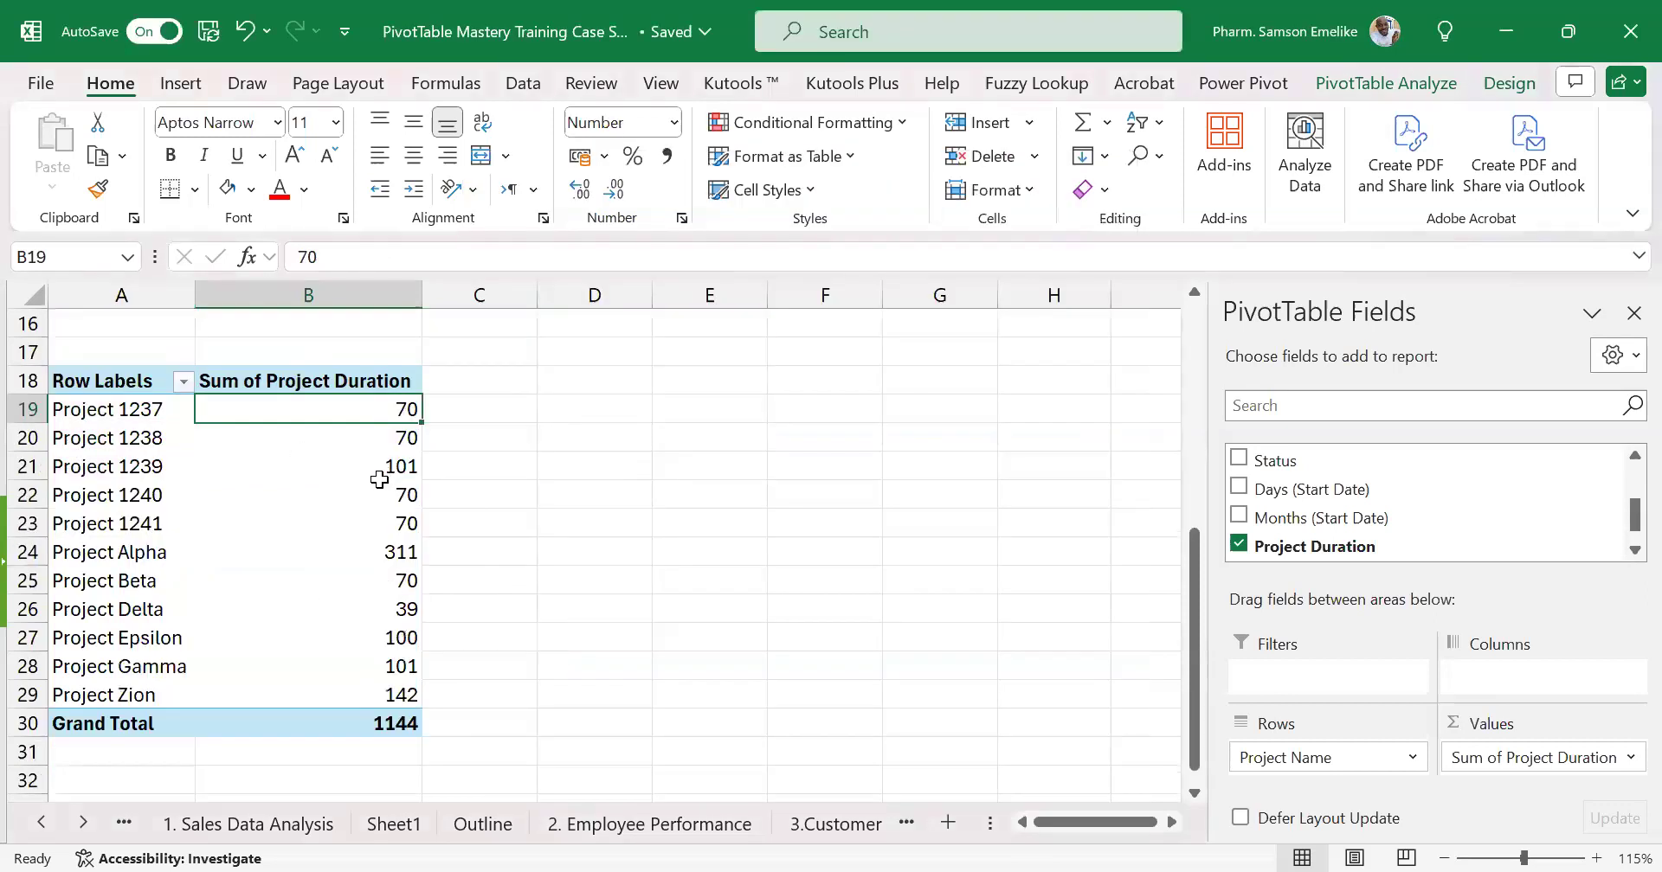
Compare the PivotTable's project durations with the start and end dates in the source table
{"action": "mouse_move", "coordinate": [379, 479]}
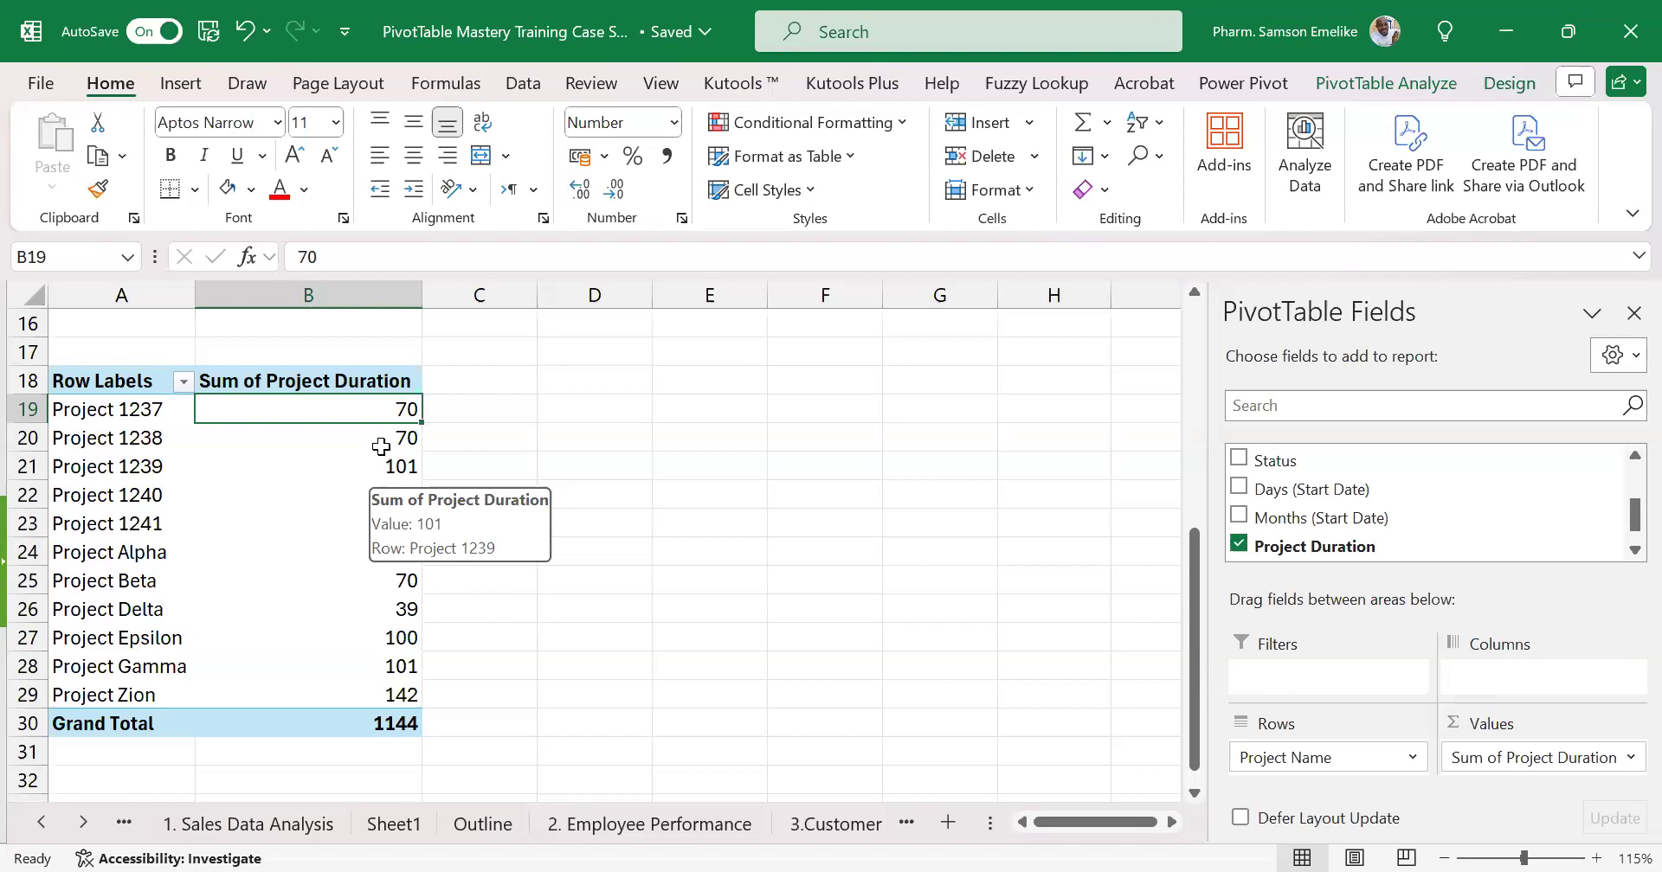
{"action": "scroll", "coordinate": [450, 438], "scroll_direction": "up", "scroll_amount": 5}
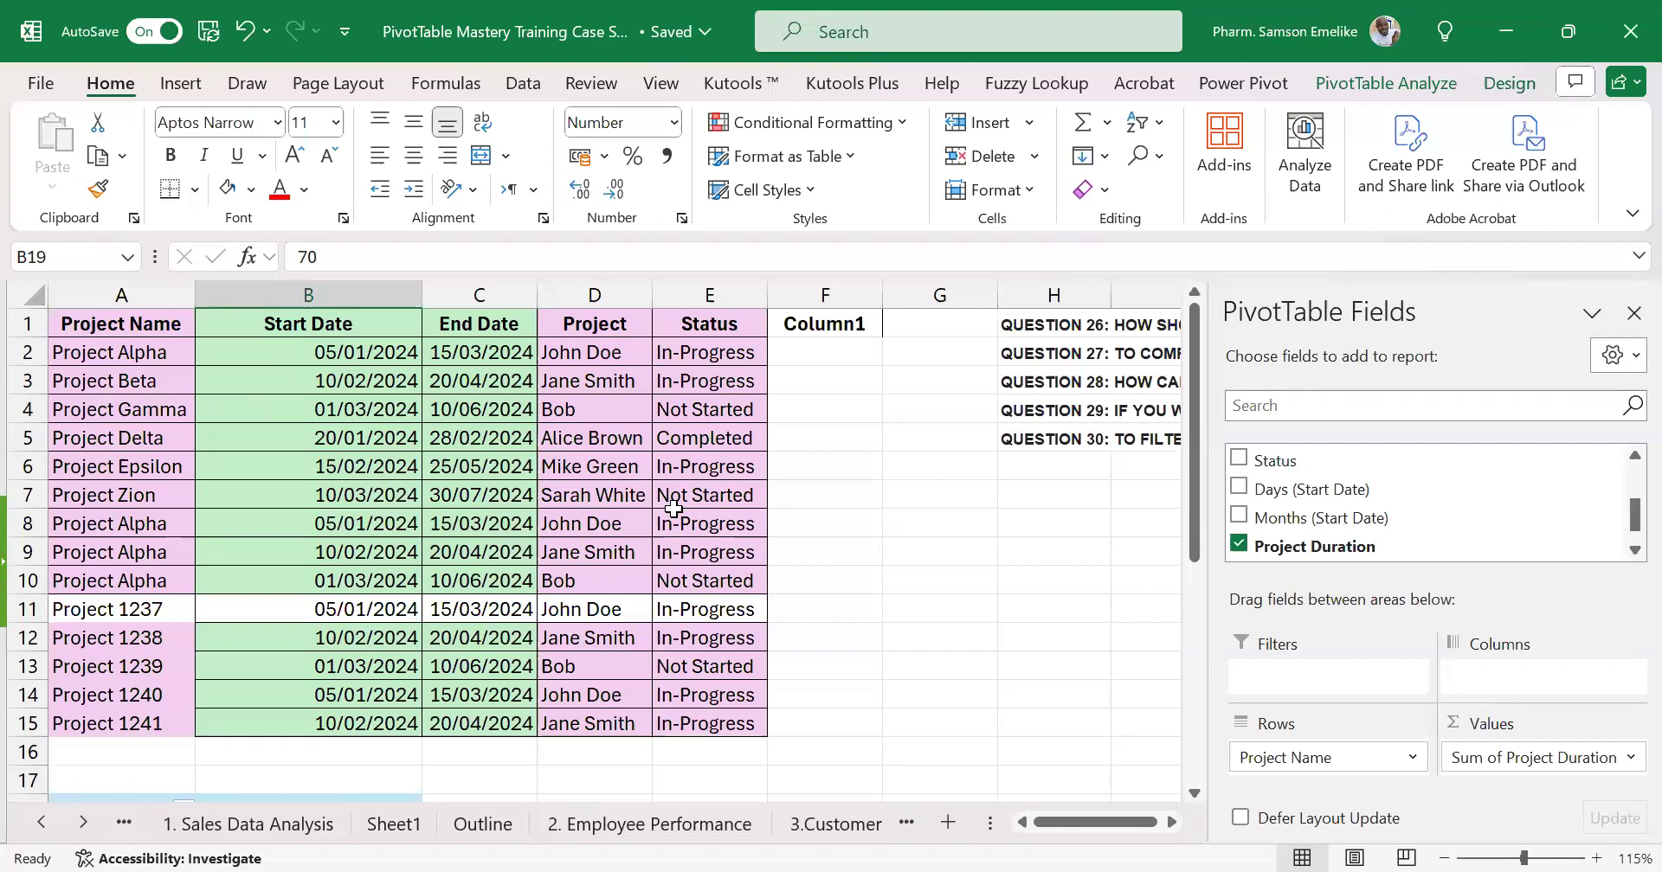
{"action": "scroll", "coordinate": [441, 606], "scroll_direction": "down", "scroll_amount": 4}
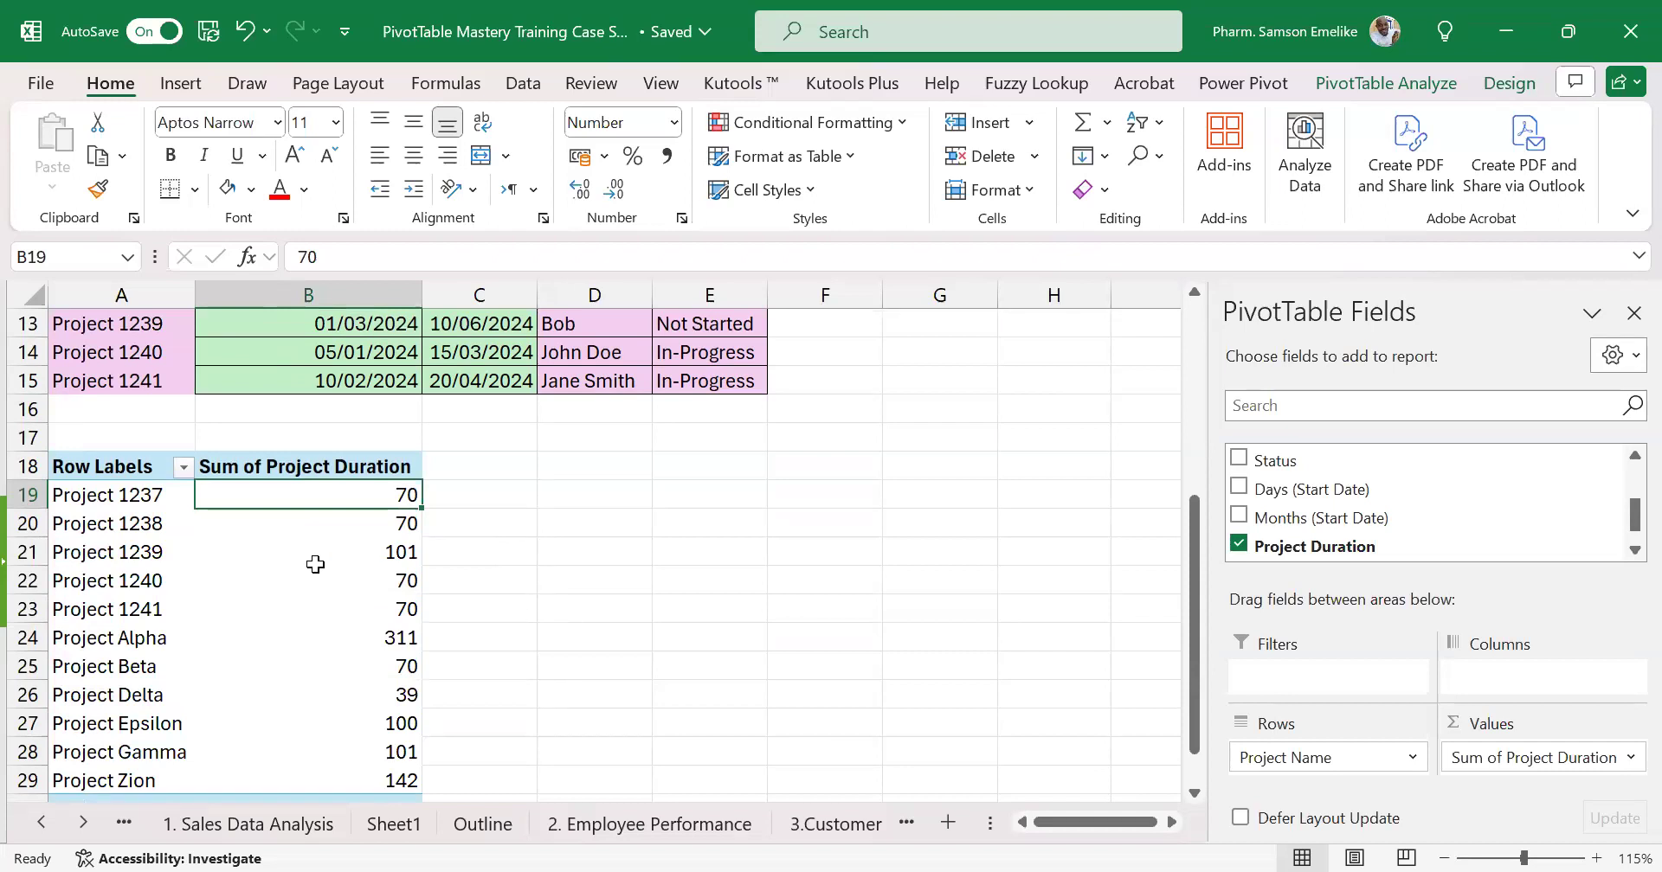
{"action": "scroll", "coordinate": [315, 564], "scroll_direction": "down", "scroll_amount": 1}
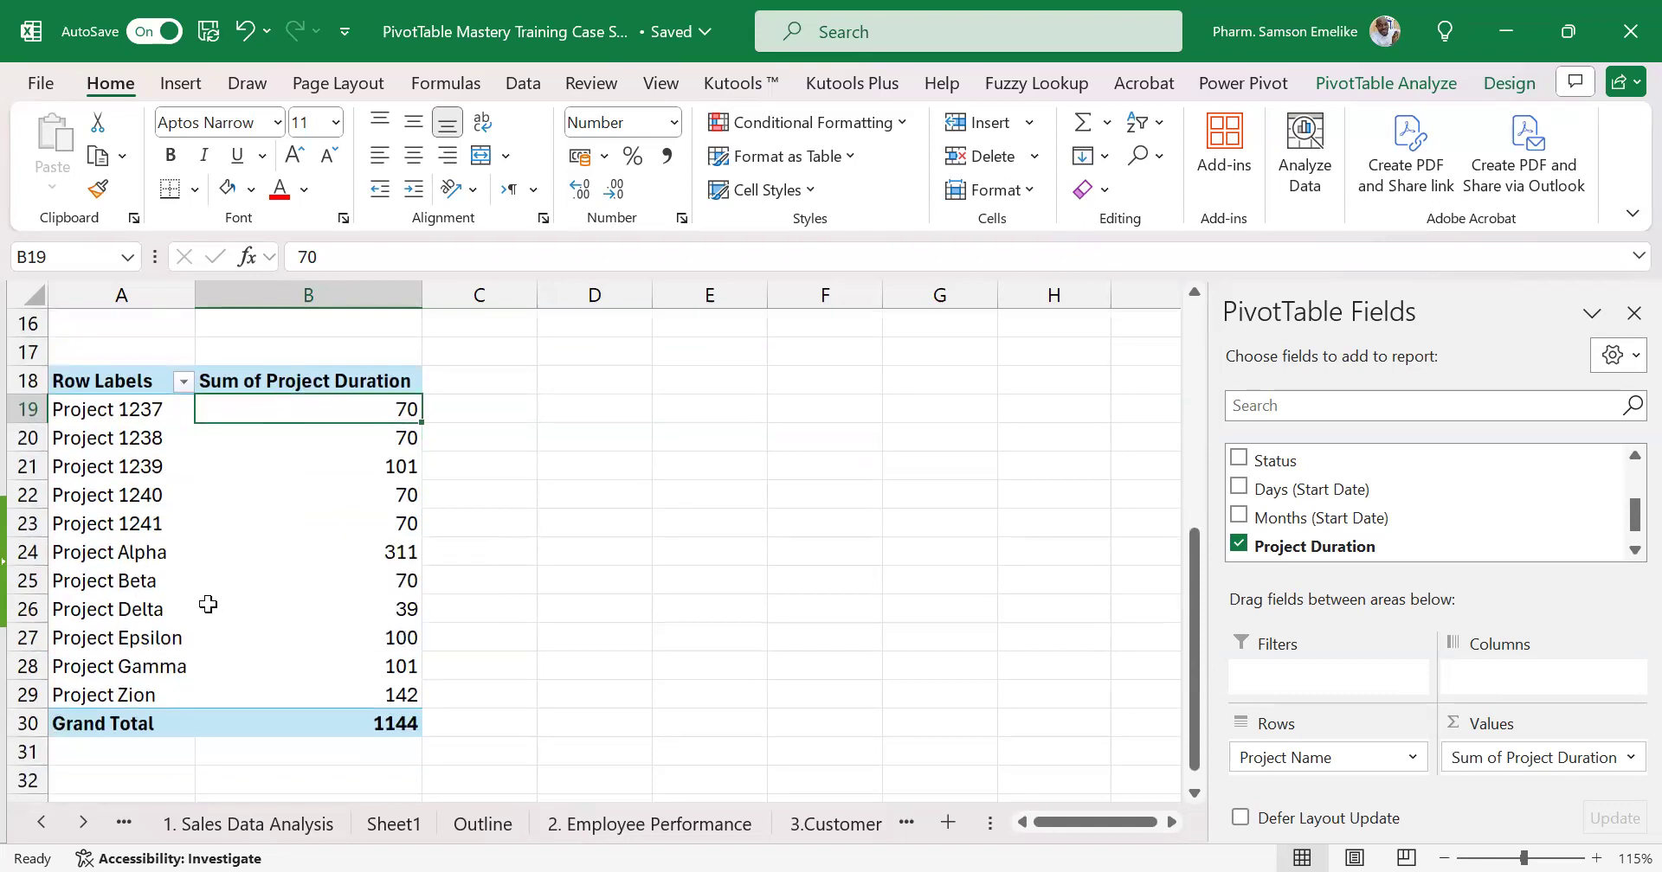
{"action": "scroll", "coordinate": [152, 580], "scroll_direction": "up", "scroll_amount": 5}
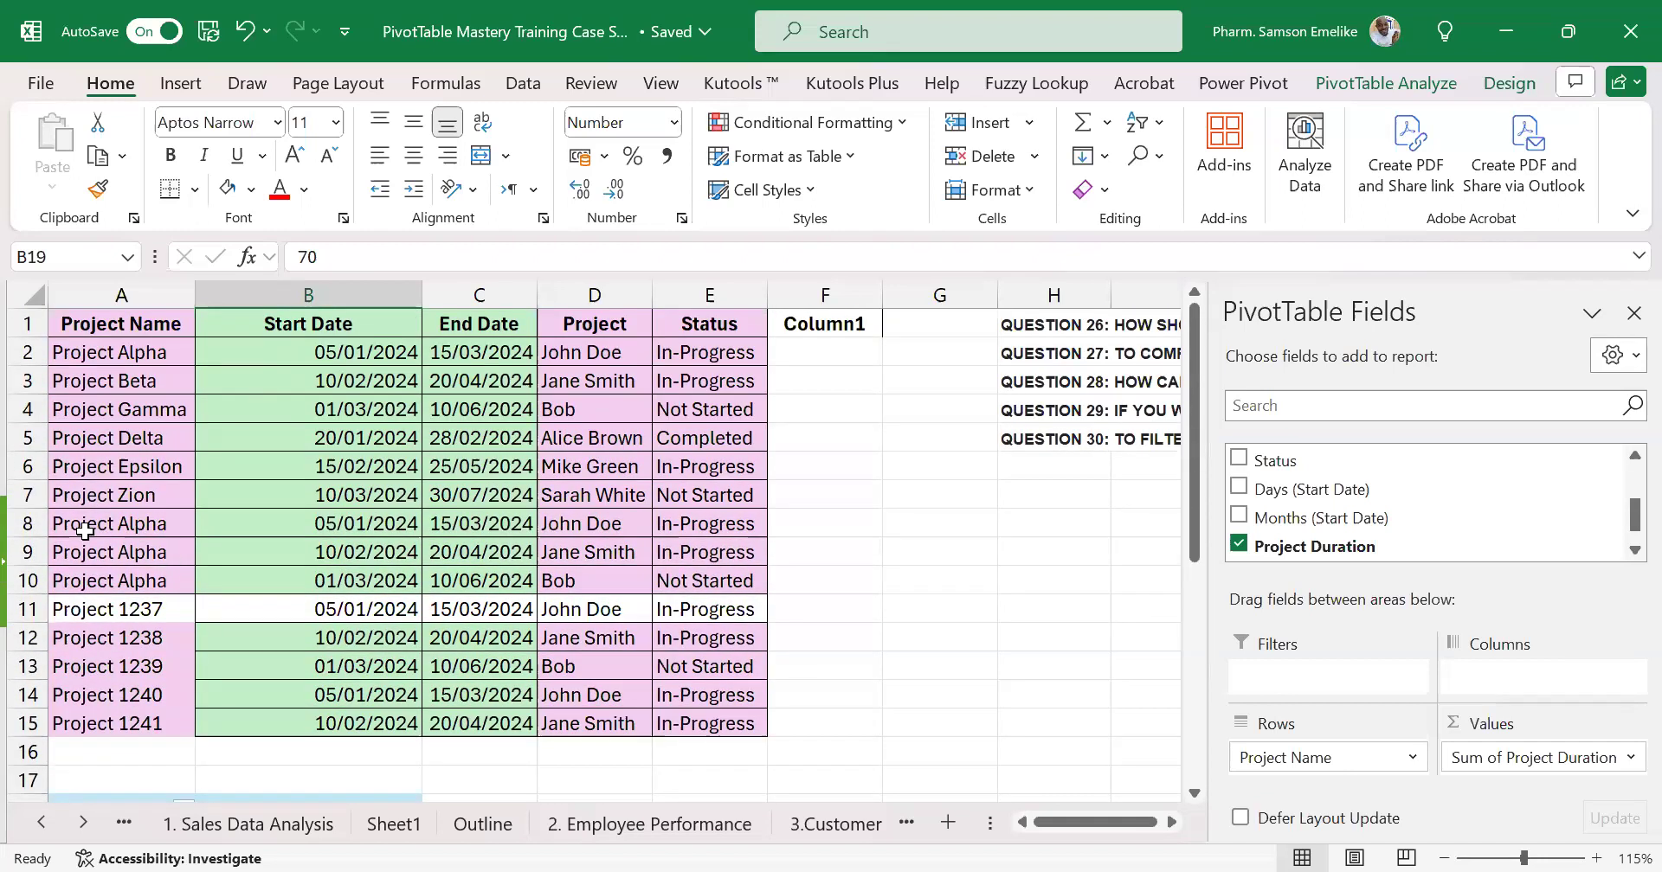
Select the repeated Project Alpha entries A8:A10 and A2 in the source table and compare them with Project Alpha's summed duration in the PivotTable
{"action": "left_click_drag", "start_coordinate": [79, 527], "coordinate": [132, 543]}
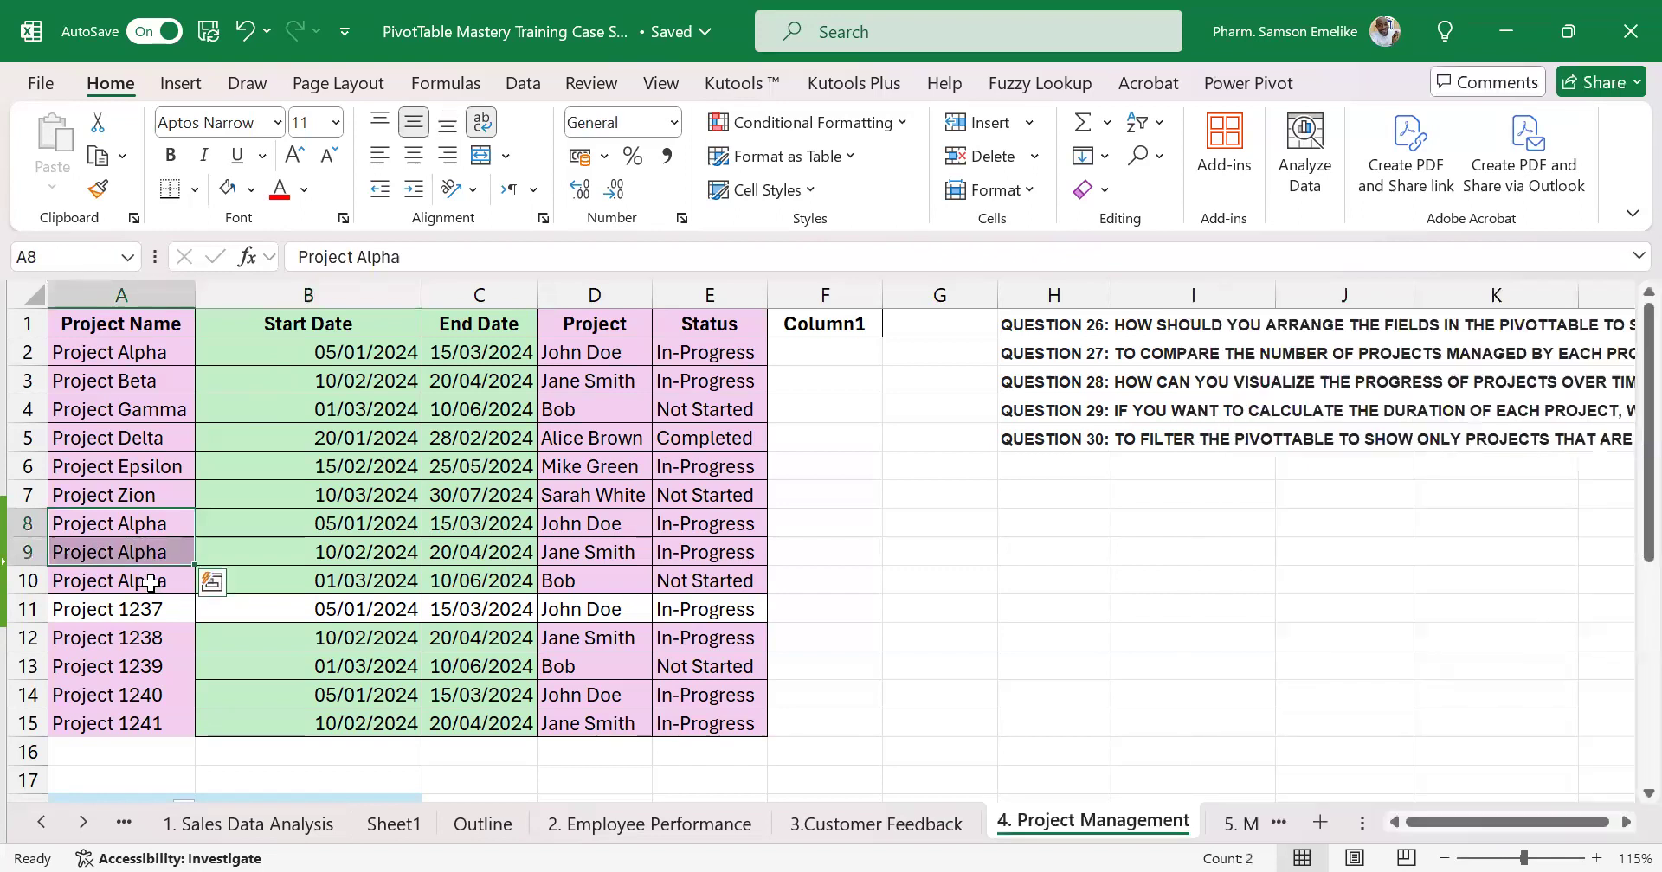
{"action": "left_click", "coordinate": [150, 583], "text": "ctrl"}
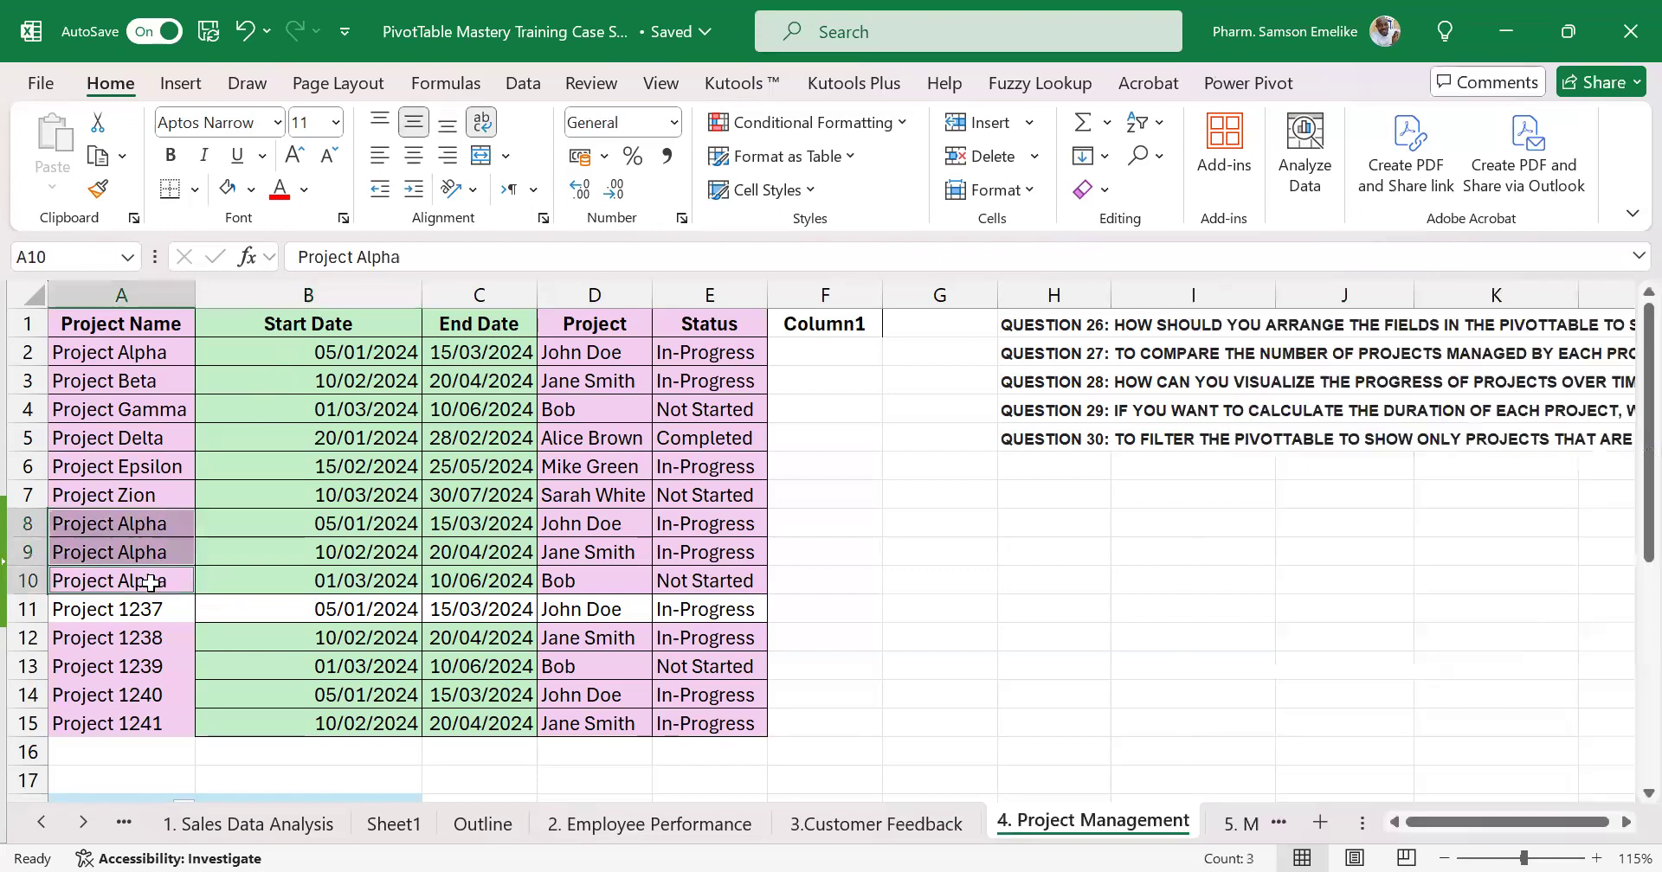
{"action": "left_click", "coordinate": [185, 341], "text": "ctrl"}
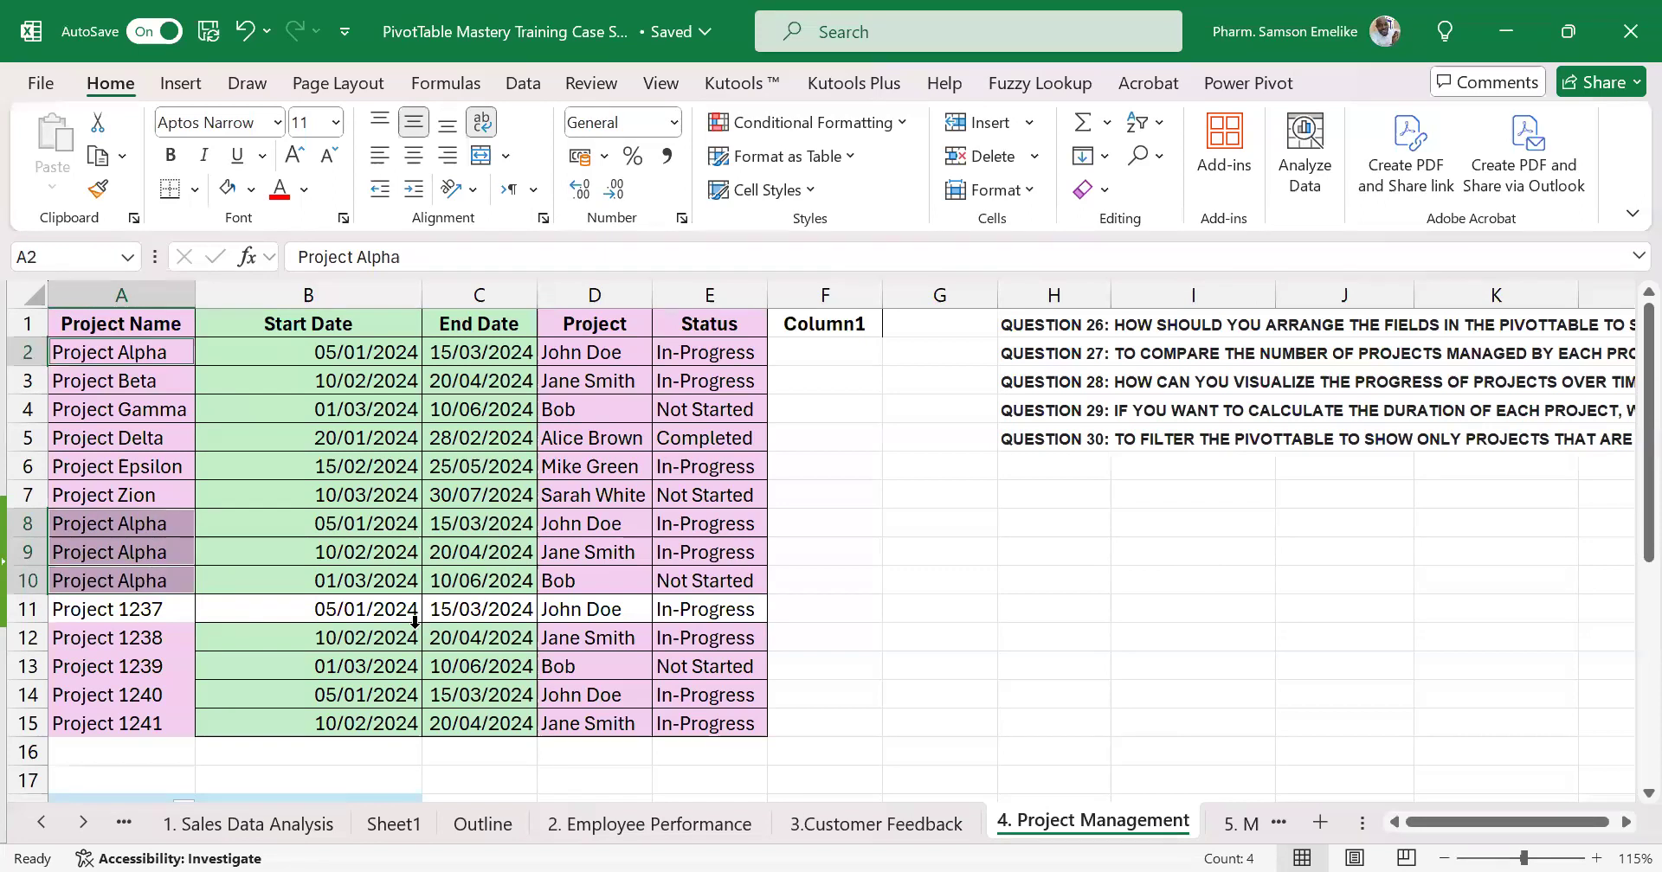
{"action": "scroll", "coordinate": [411, 628], "scroll_direction": "down", "scroll_amount": 5}
{"action": "scroll", "coordinate": [438, 575], "scroll_direction": "down", "scroll_amount": 1}
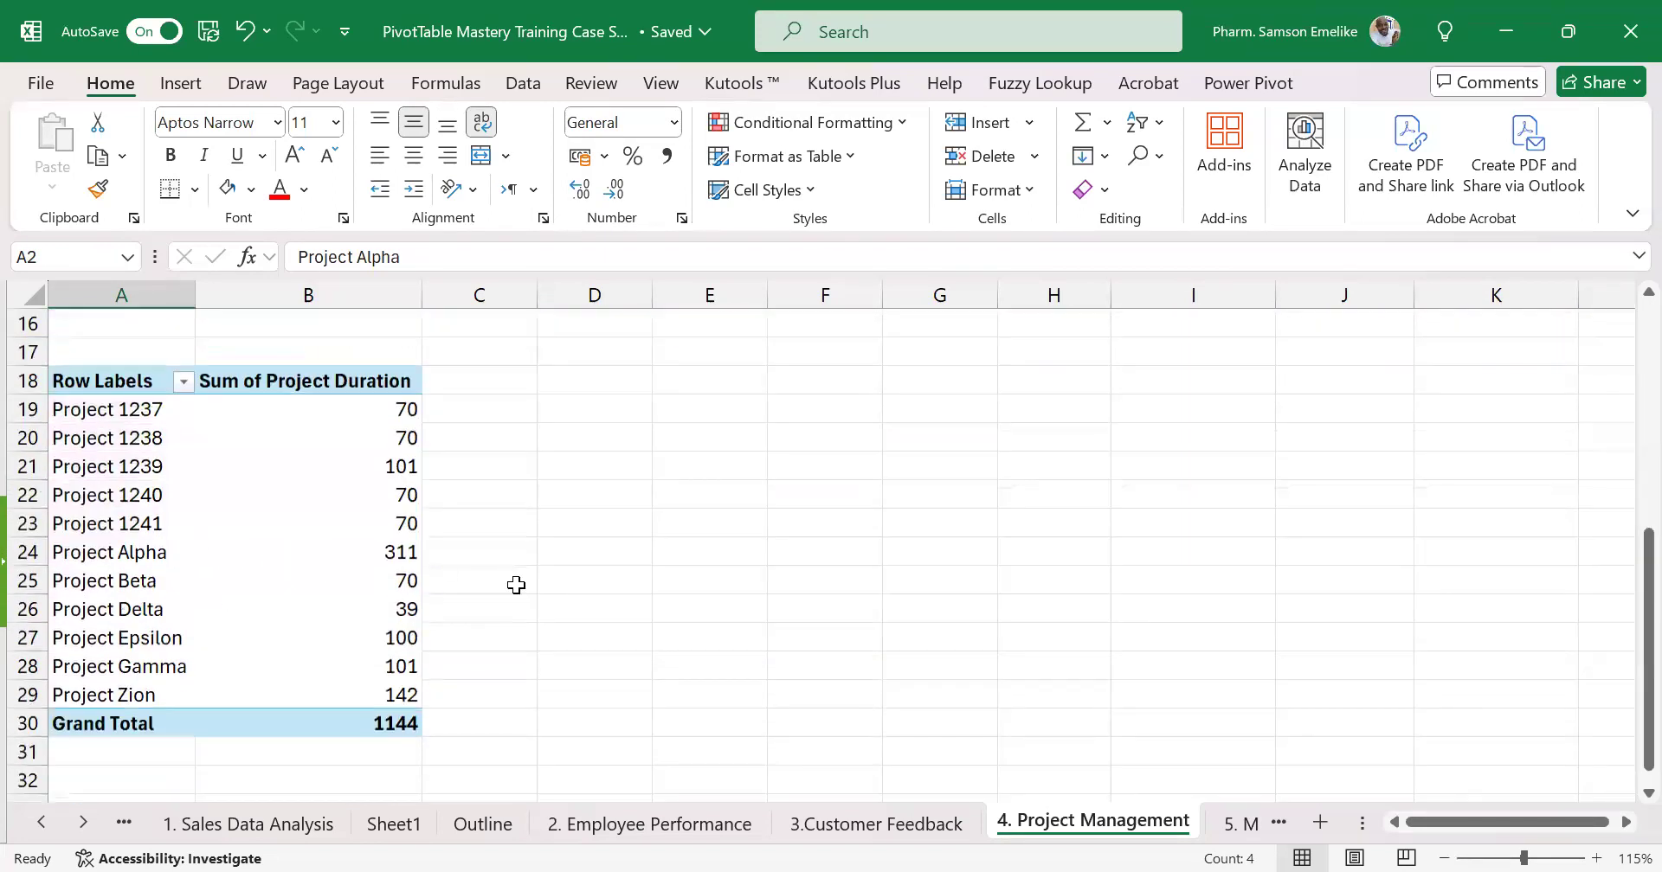
{"action": "scroll", "coordinate": [539, 576], "scroll_direction": "up", "scroll_amount": 5}
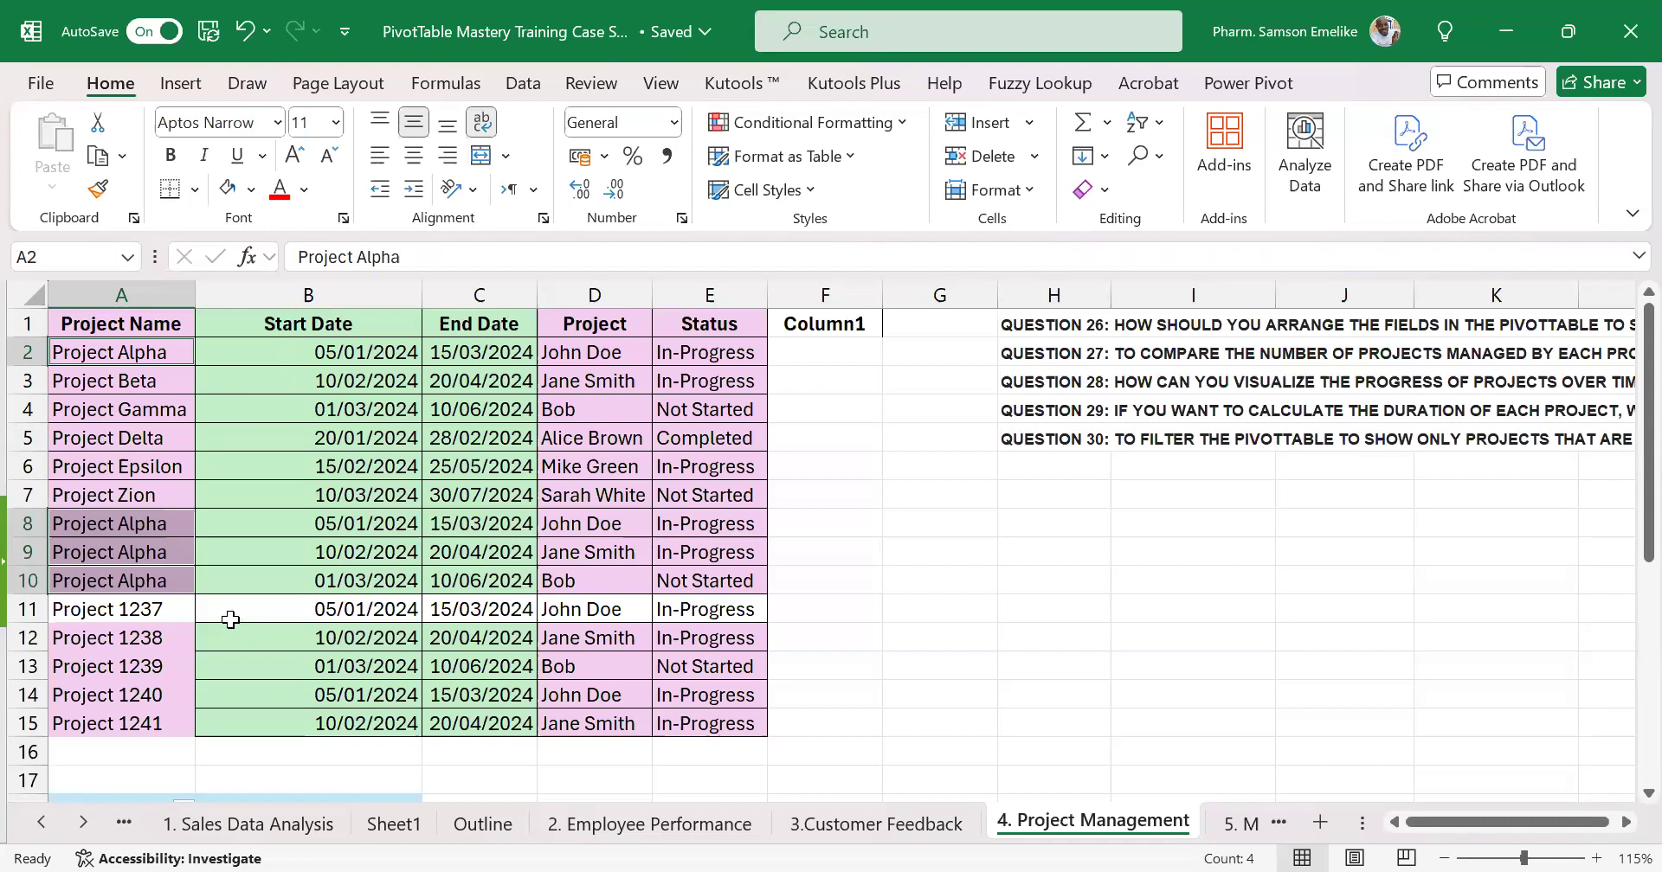
{"action": "scroll", "coordinate": [227, 624], "scroll_direction": "down", "scroll_amount": 1}
{"action": "scroll", "coordinate": [223, 630], "scroll_direction": "down", "scroll_amount": 4}
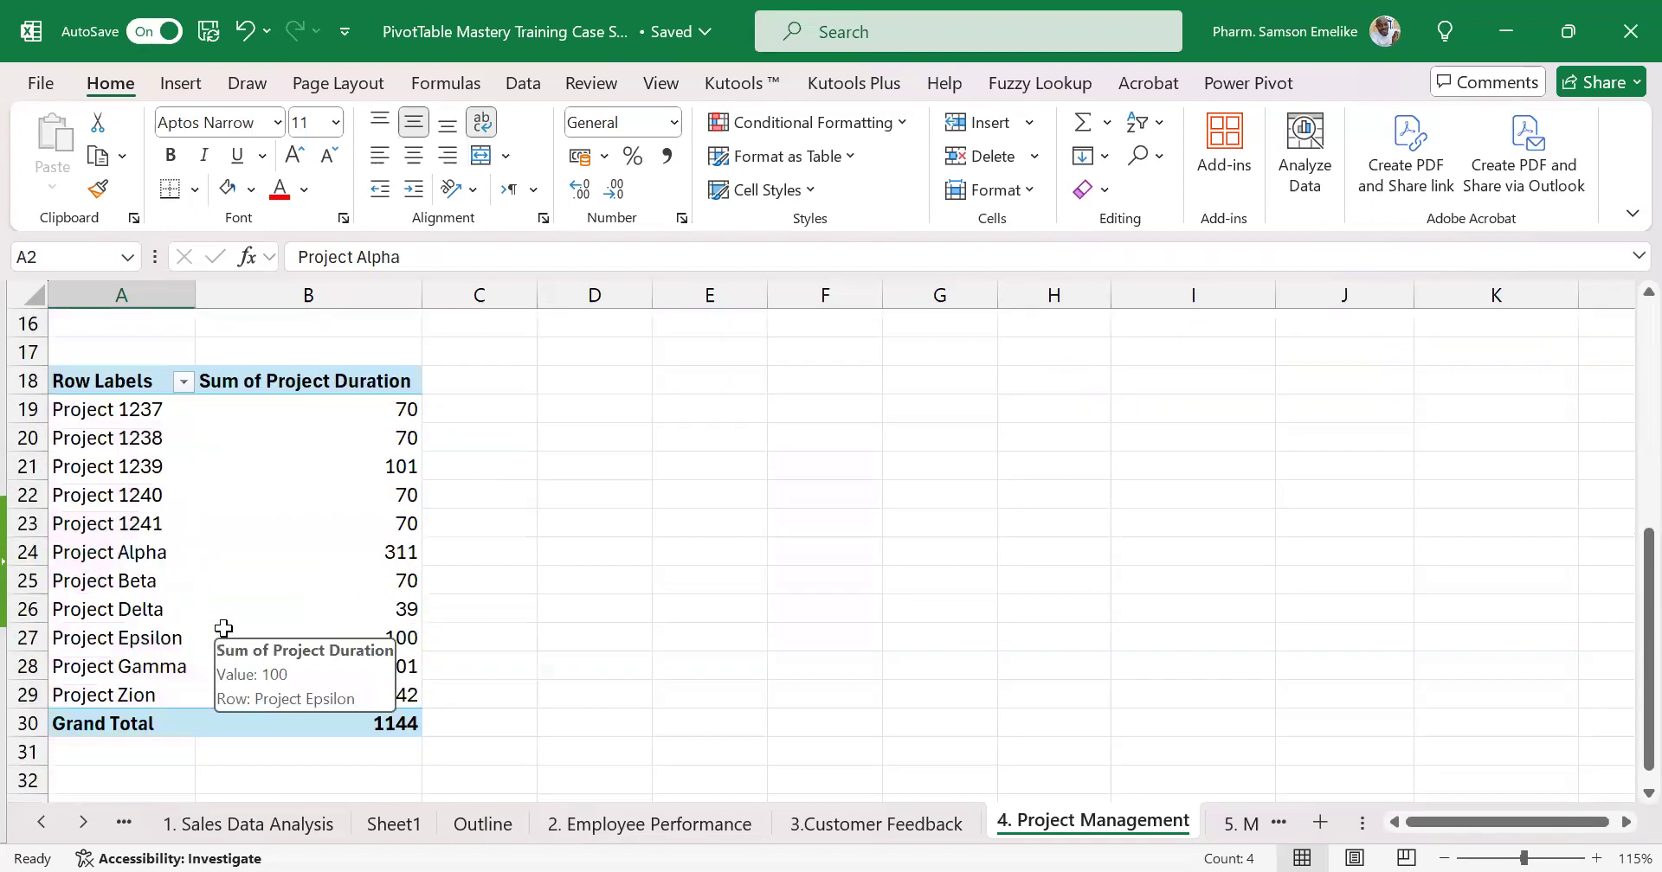
{"action": "scroll", "coordinate": [223, 629], "scroll_direction": "up", "scroll_amount": 5}
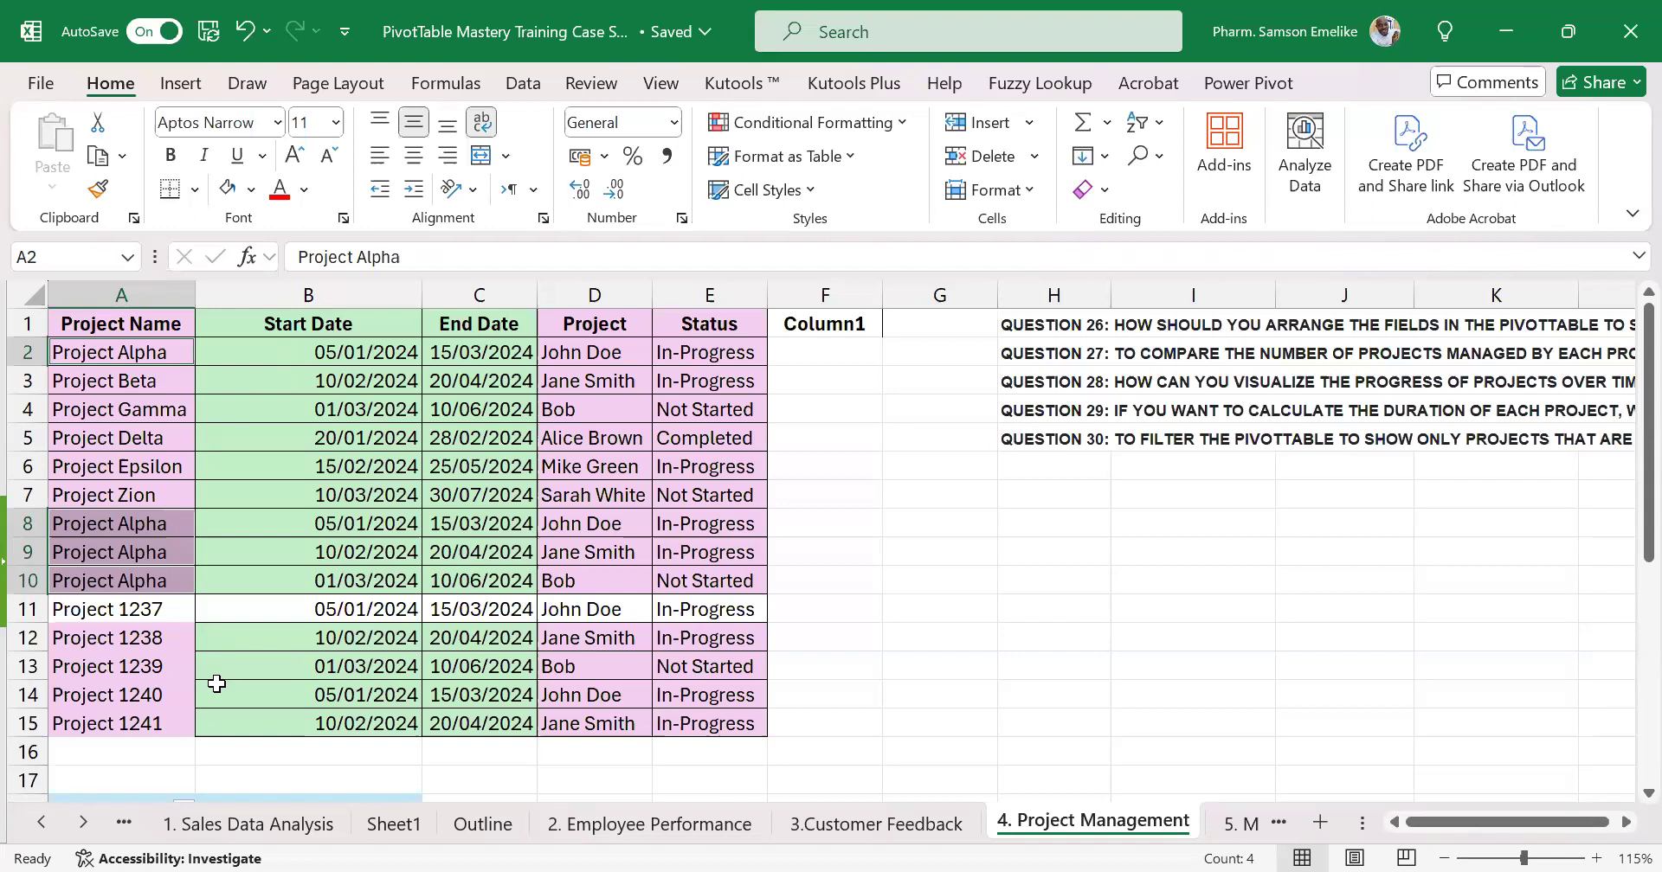
Rename the repeated Project Alpha entry in source cell A8 as Project Havron
{"action": "scroll", "coordinate": [217, 683], "scroll_direction": "down", "scroll_amount": 5}
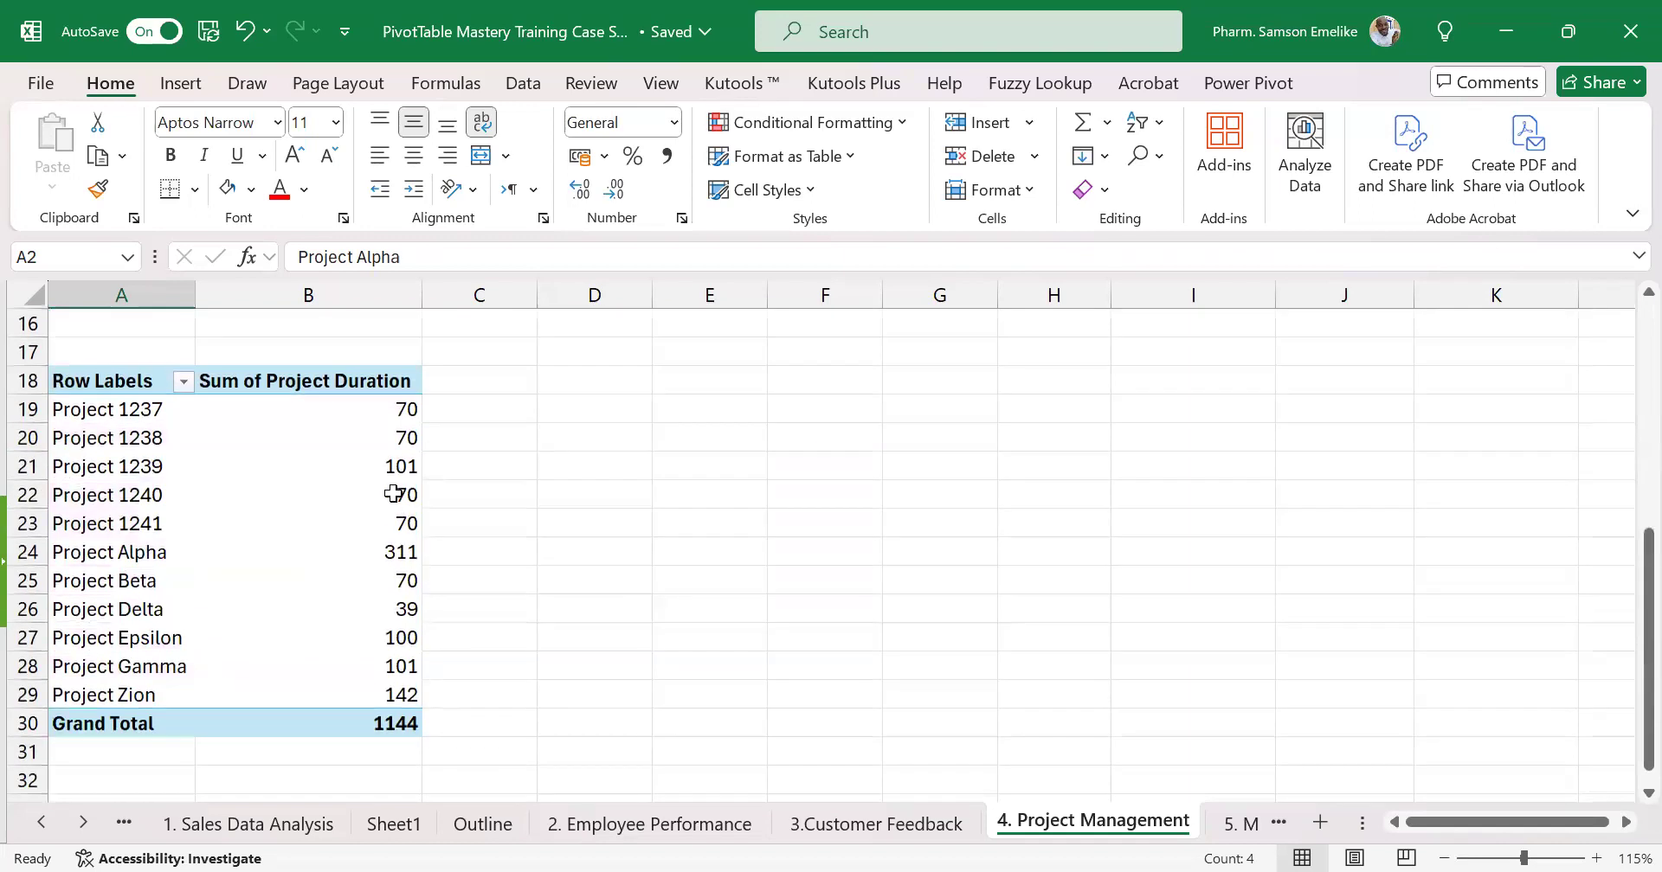
{"action": "mouse_move", "coordinate": [396, 491]}
{"action": "scroll", "coordinate": [315, 555], "scroll_direction": "up", "scroll_amount": 1}
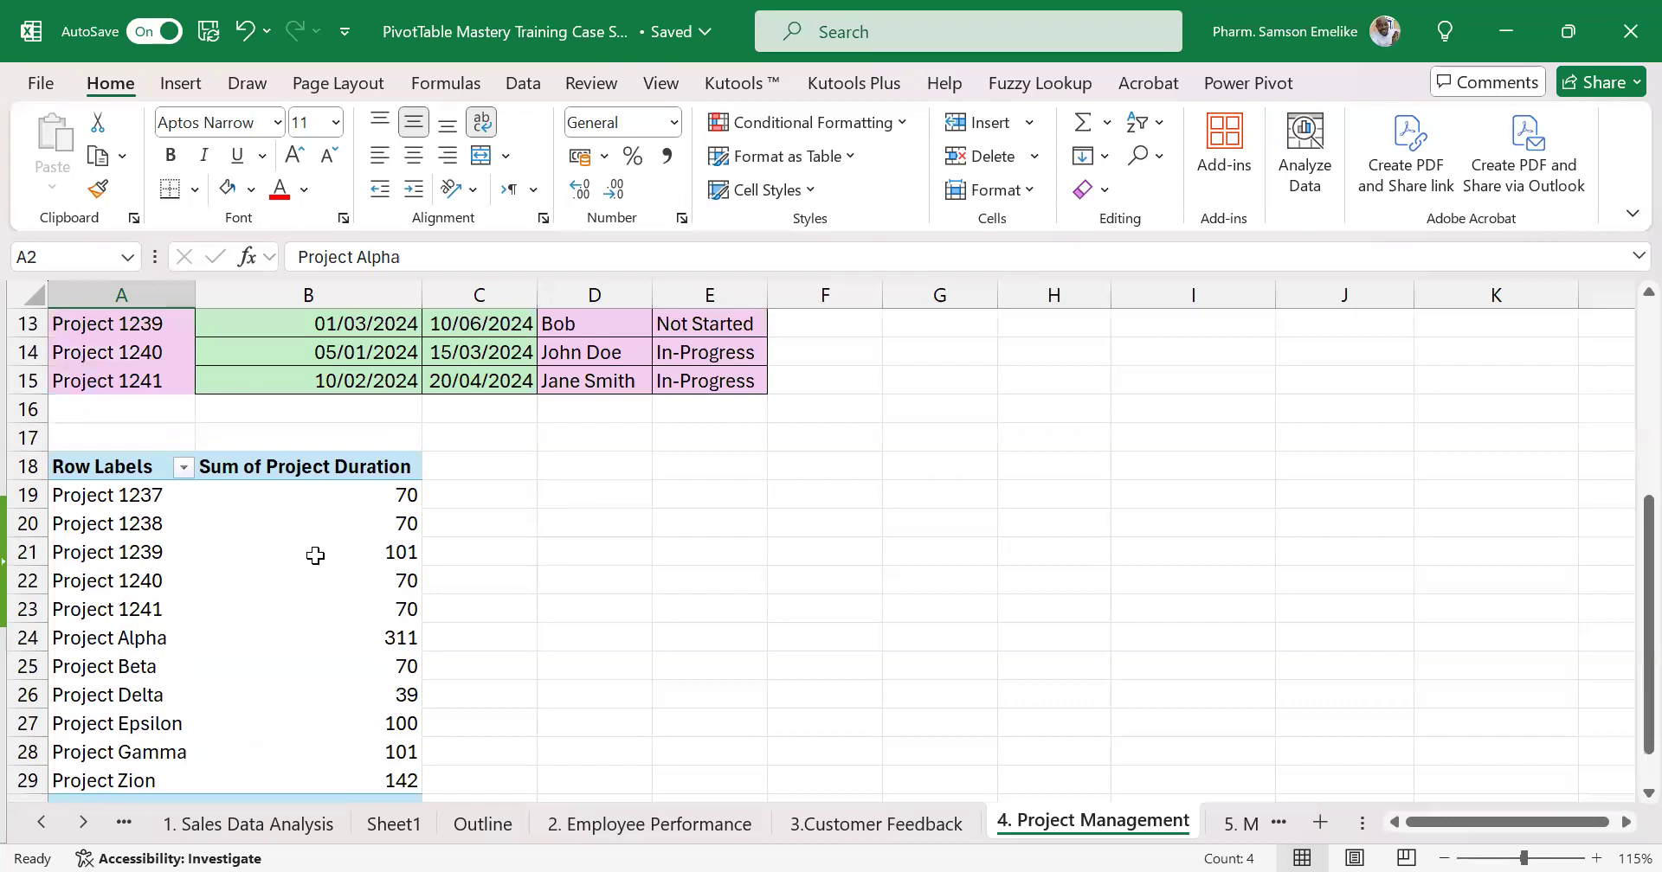
{"action": "mouse_move", "coordinate": [287, 554]}
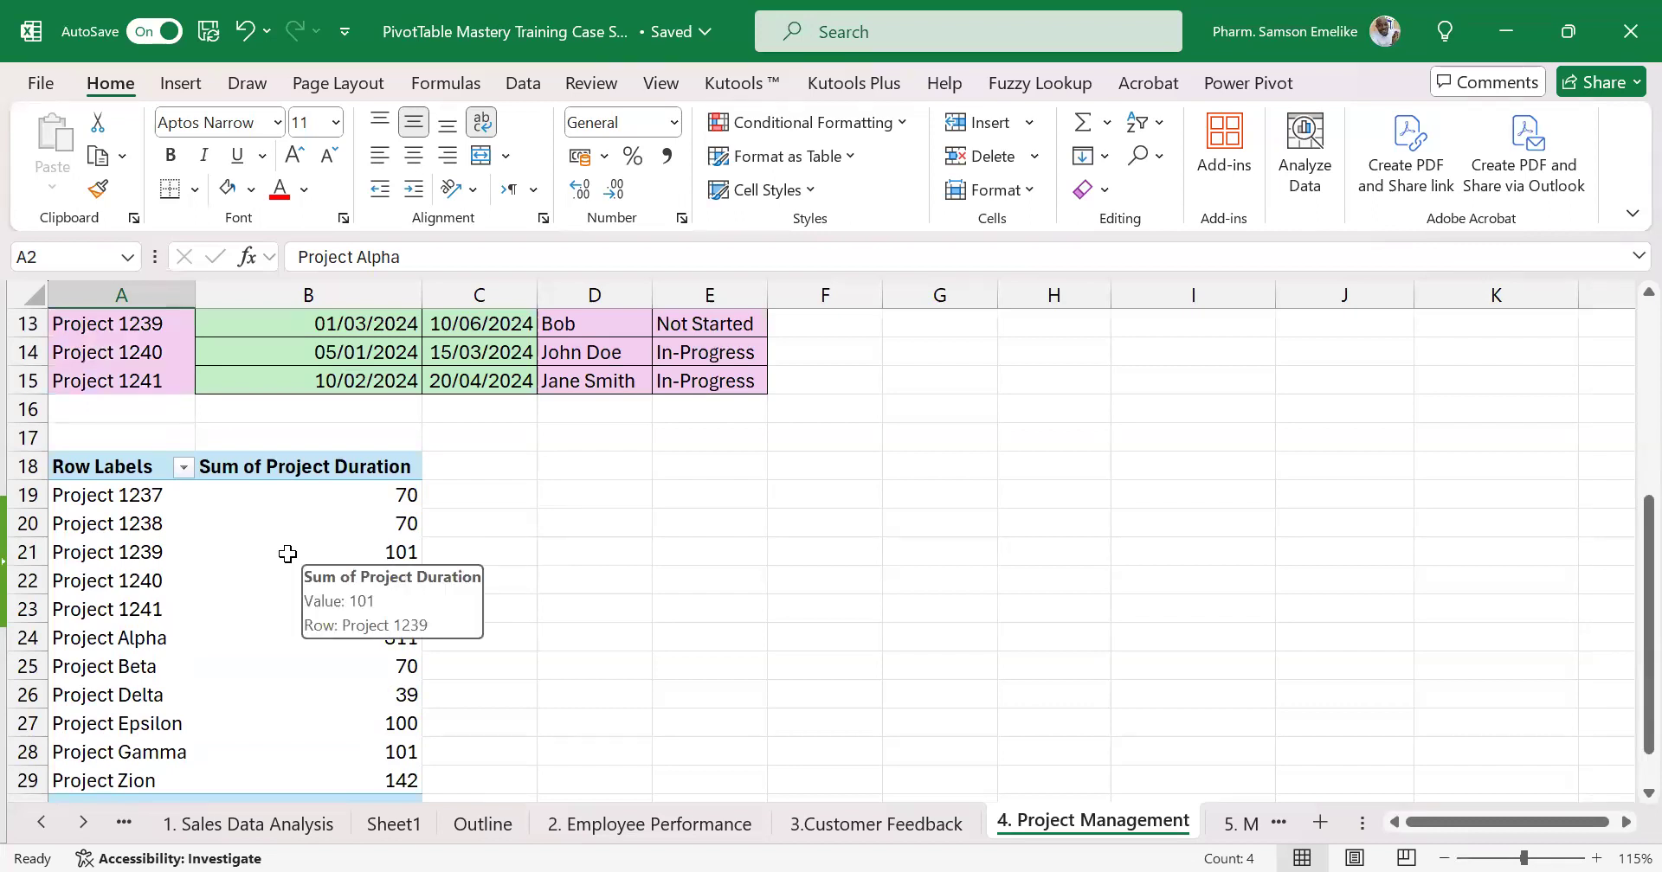
{"action": "scroll", "coordinate": [288, 554], "scroll_direction": "up", "scroll_amount": 4}
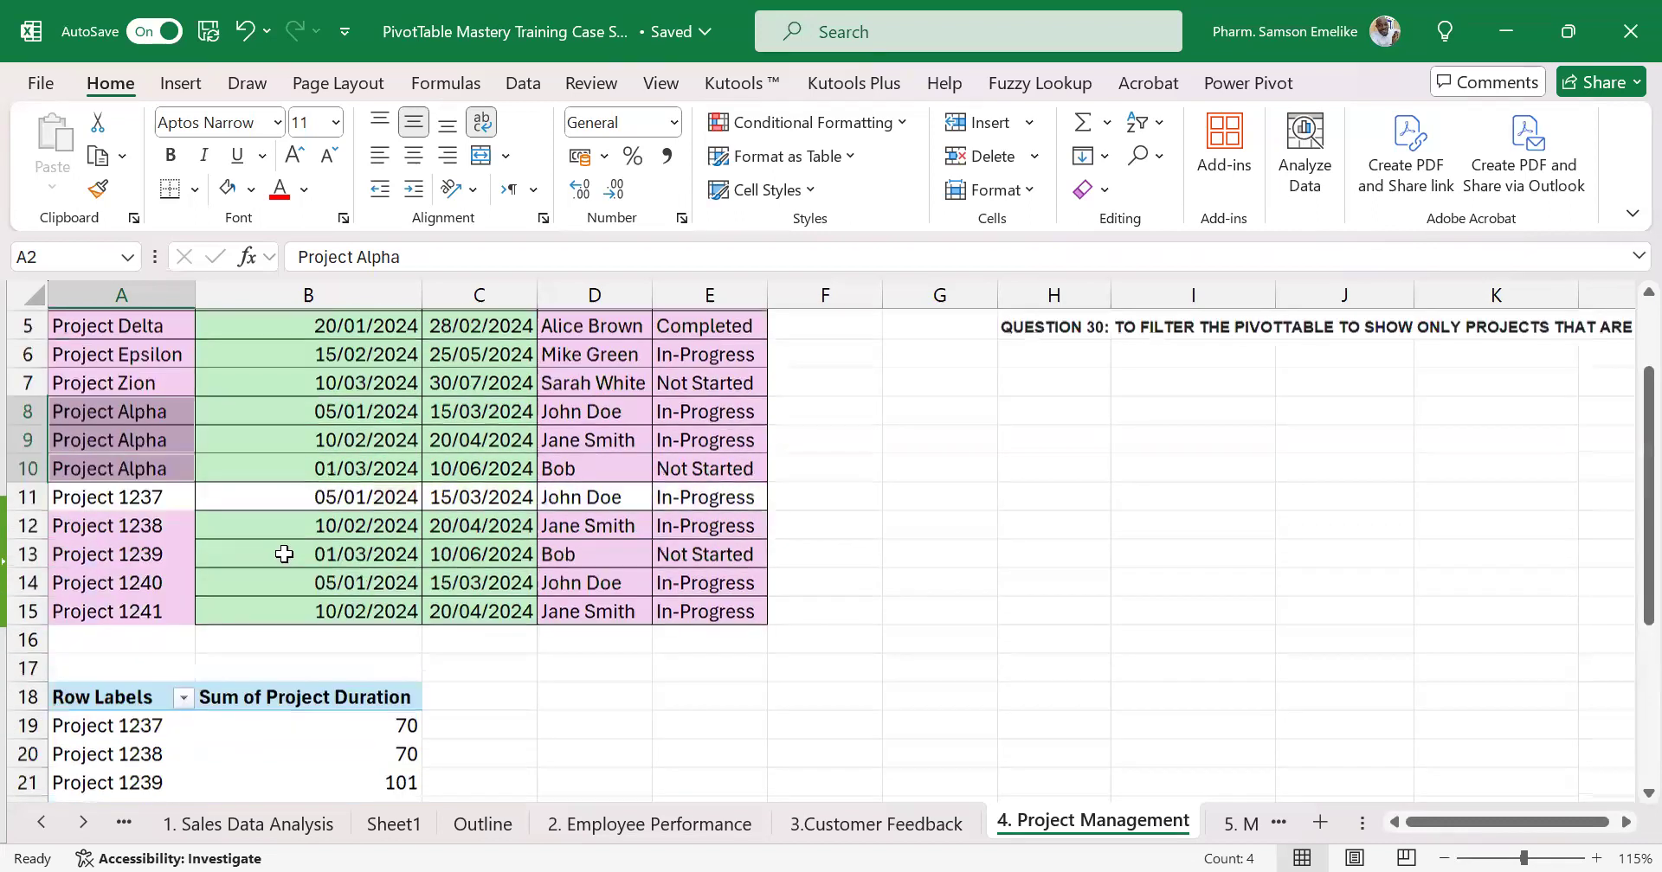
{"action": "left_click", "coordinate": [161, 355]}
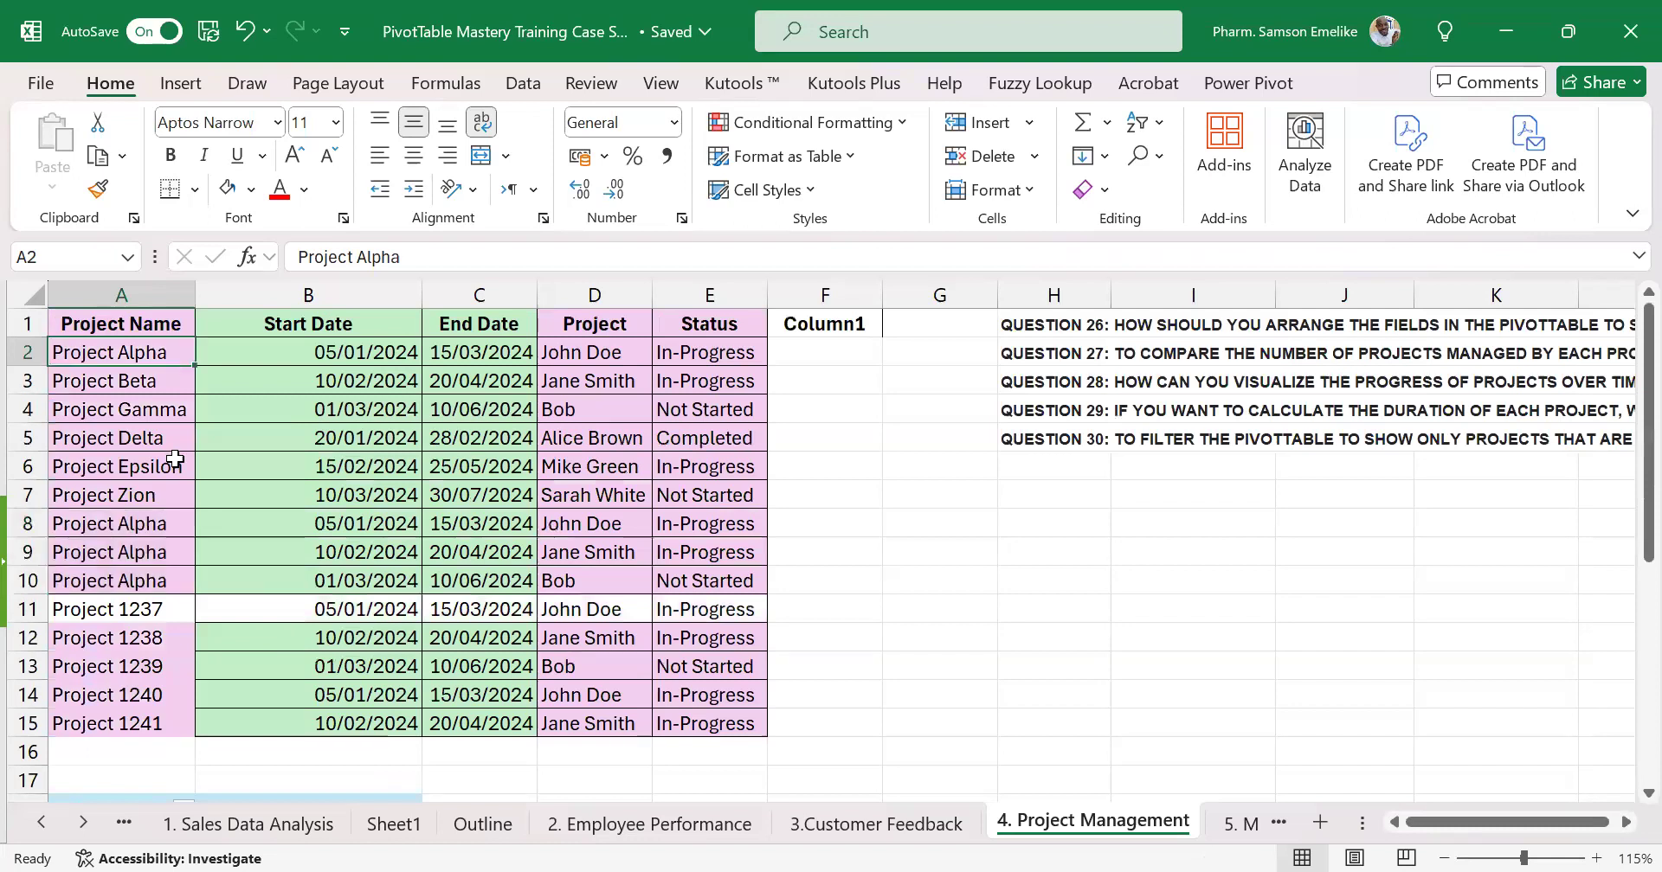
{"action": "left_click", "coordinate": [171, 524]}
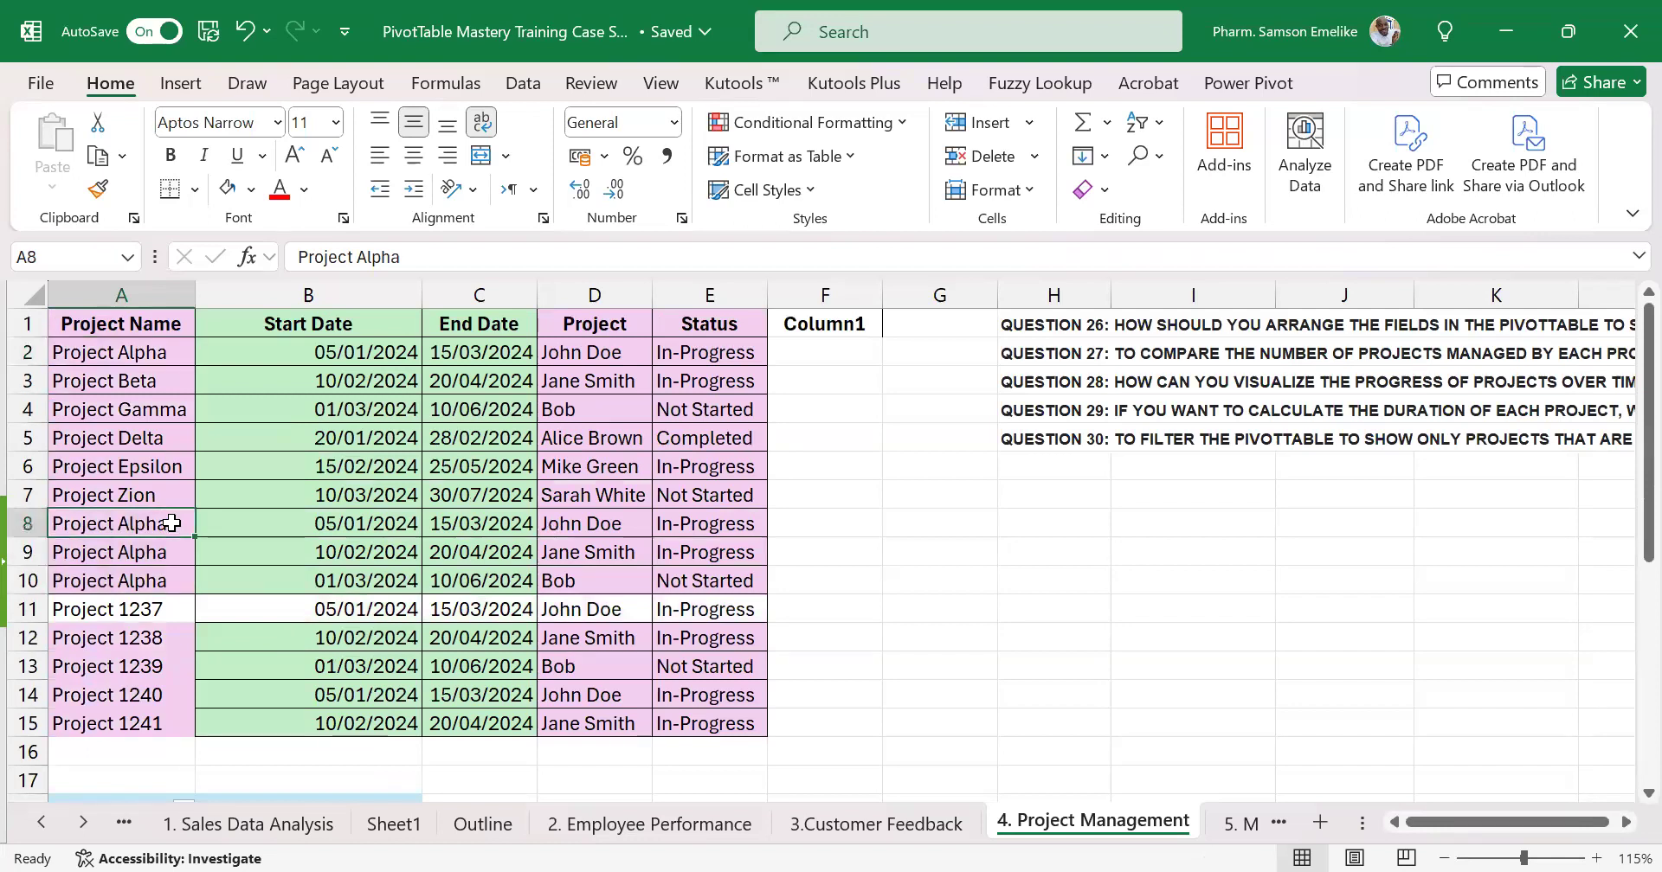
{"action": "type", "text": "Pro"}
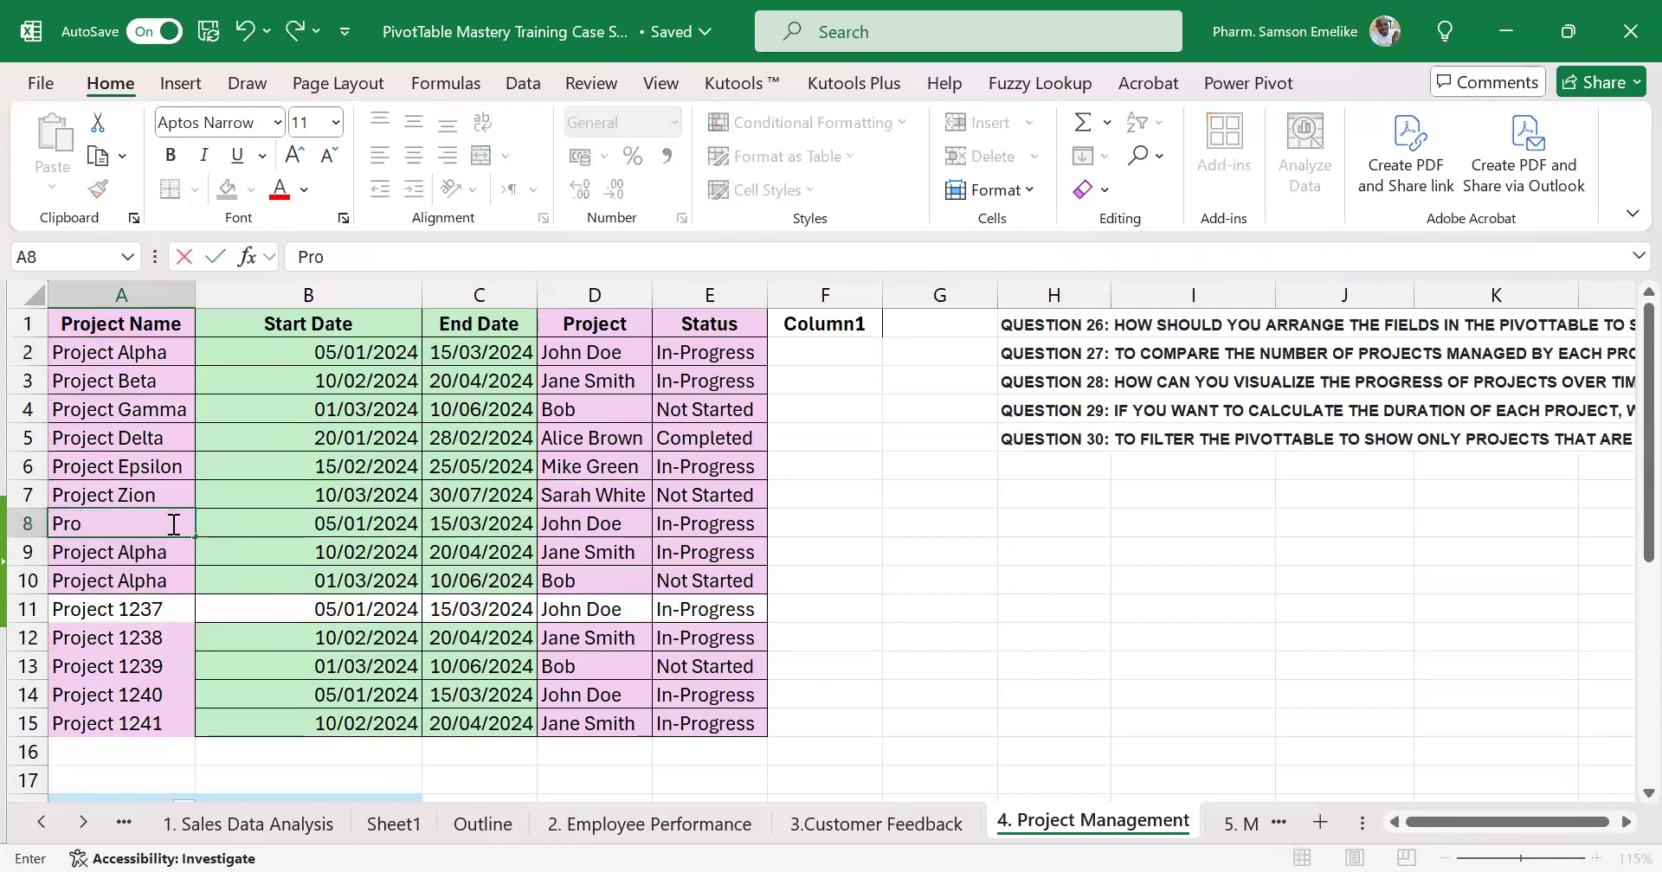
{"action": "type", "text": "ject Havron"}
{"action": "key", "text": "Return"}
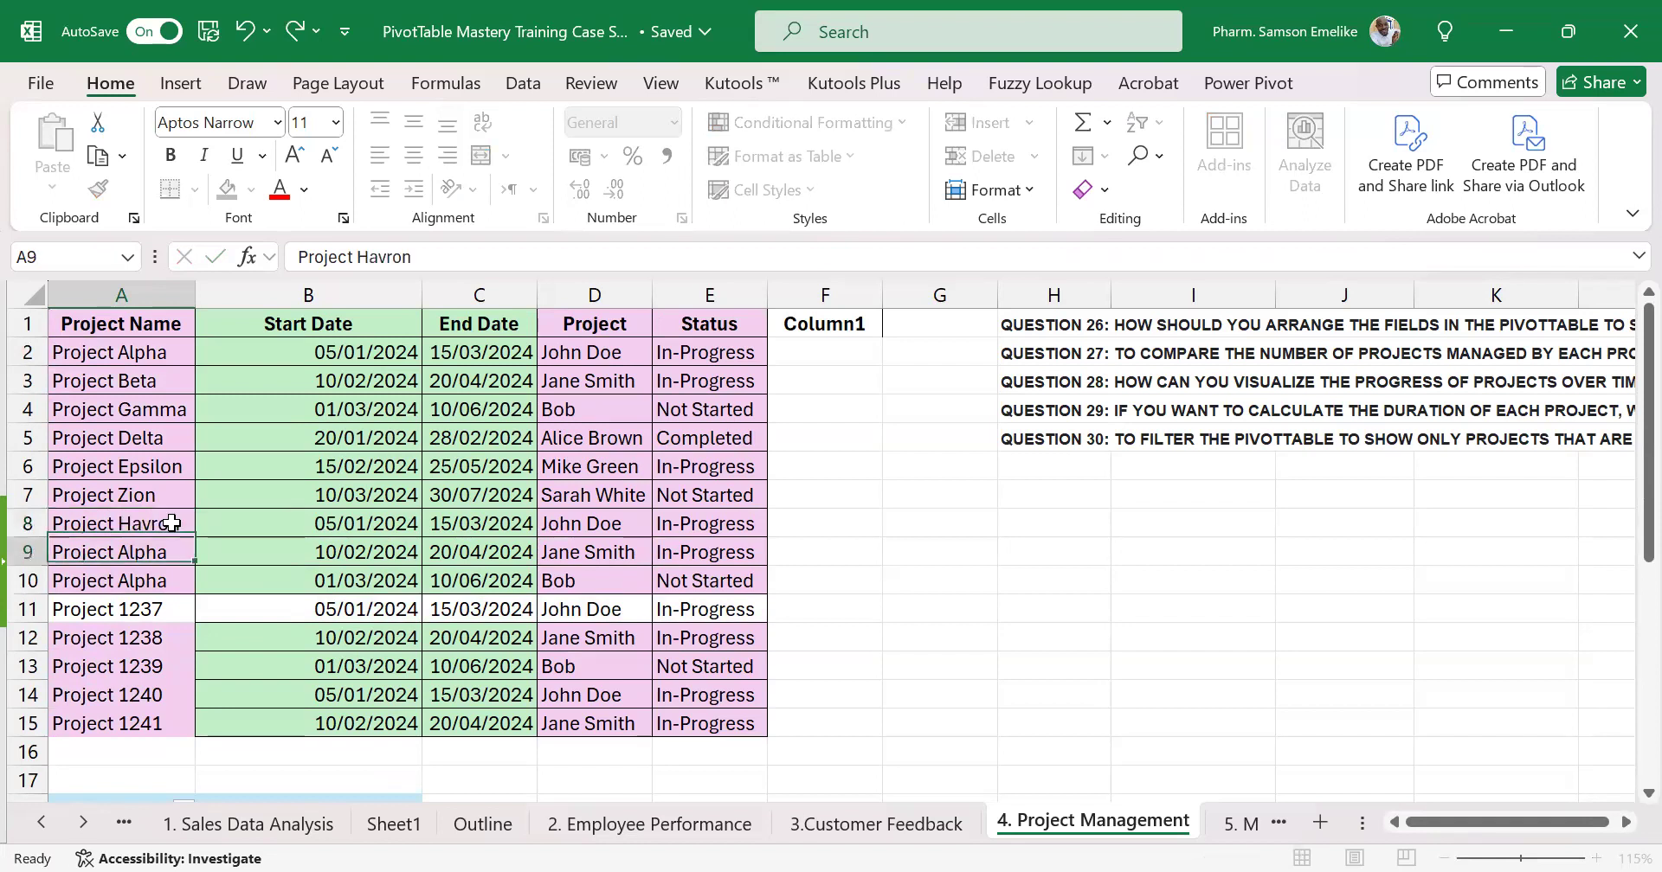
Rename the remaining repeated Project Alpha entries as Project 360 in A9 and Project Victor in A10
{"action": "type", "text": "Project"}
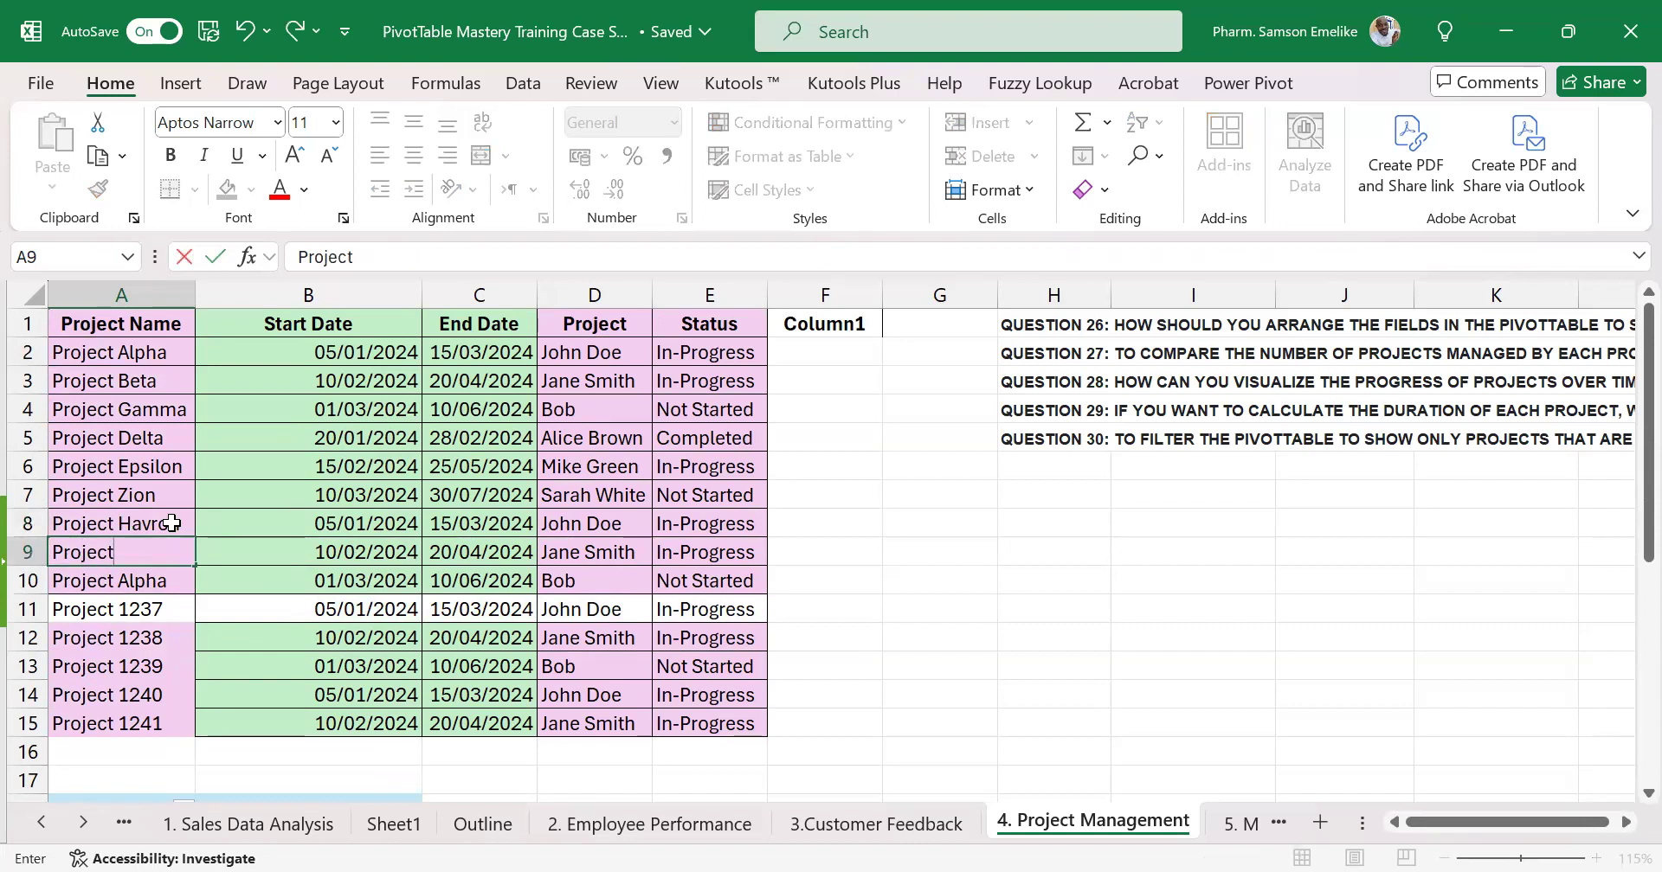
{"action": "type", "text": " 360"}
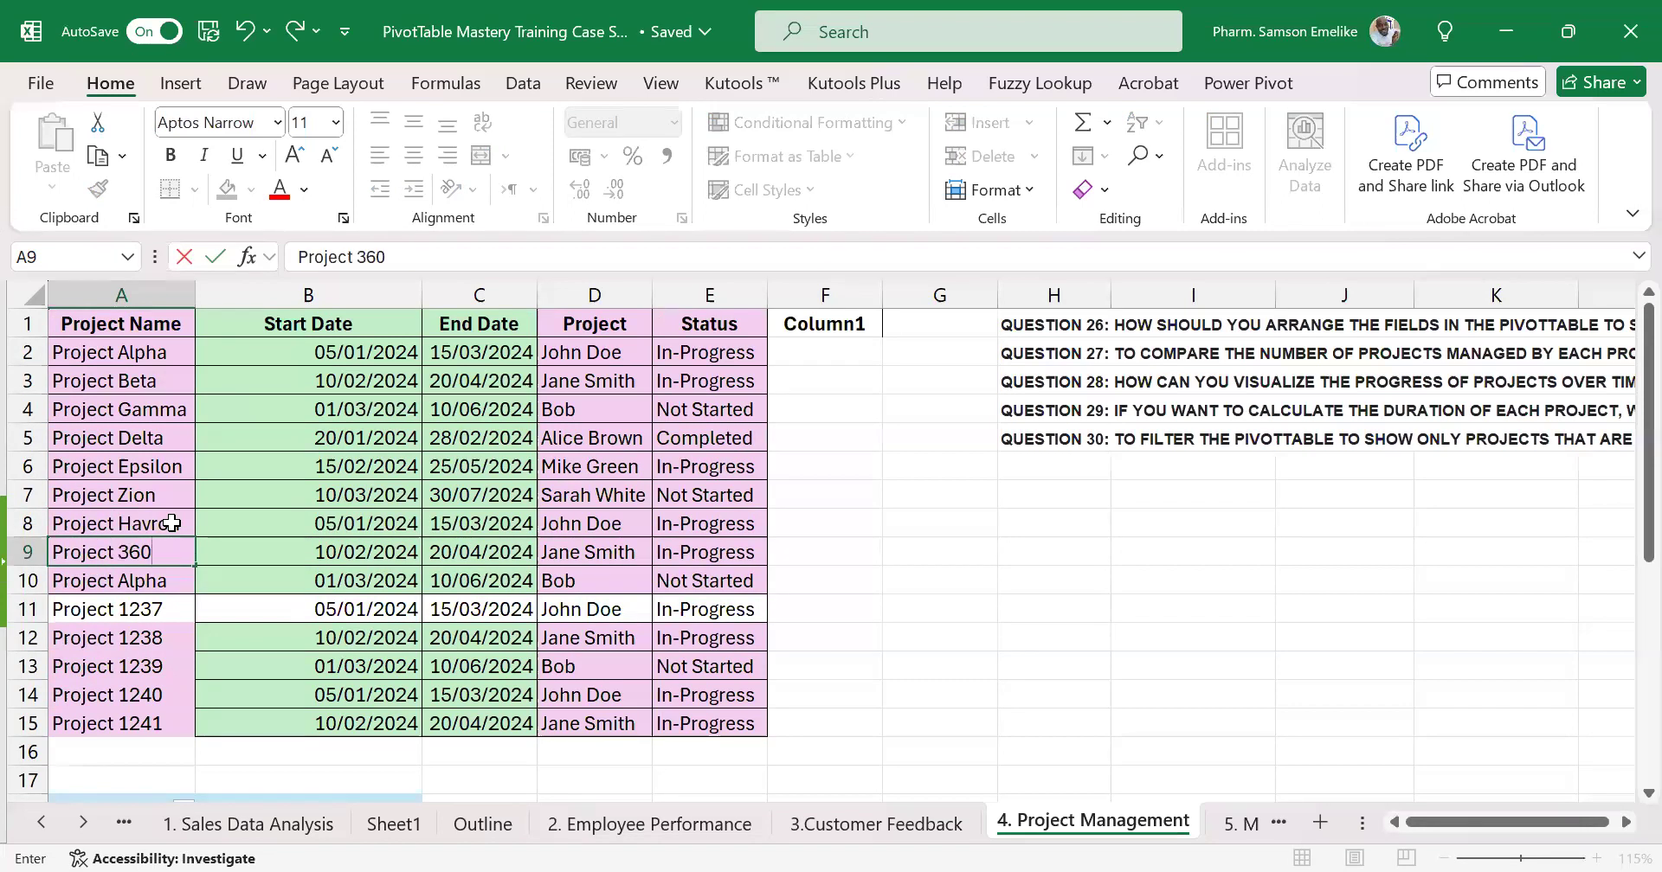
{"action": "key", "text": "Return"}
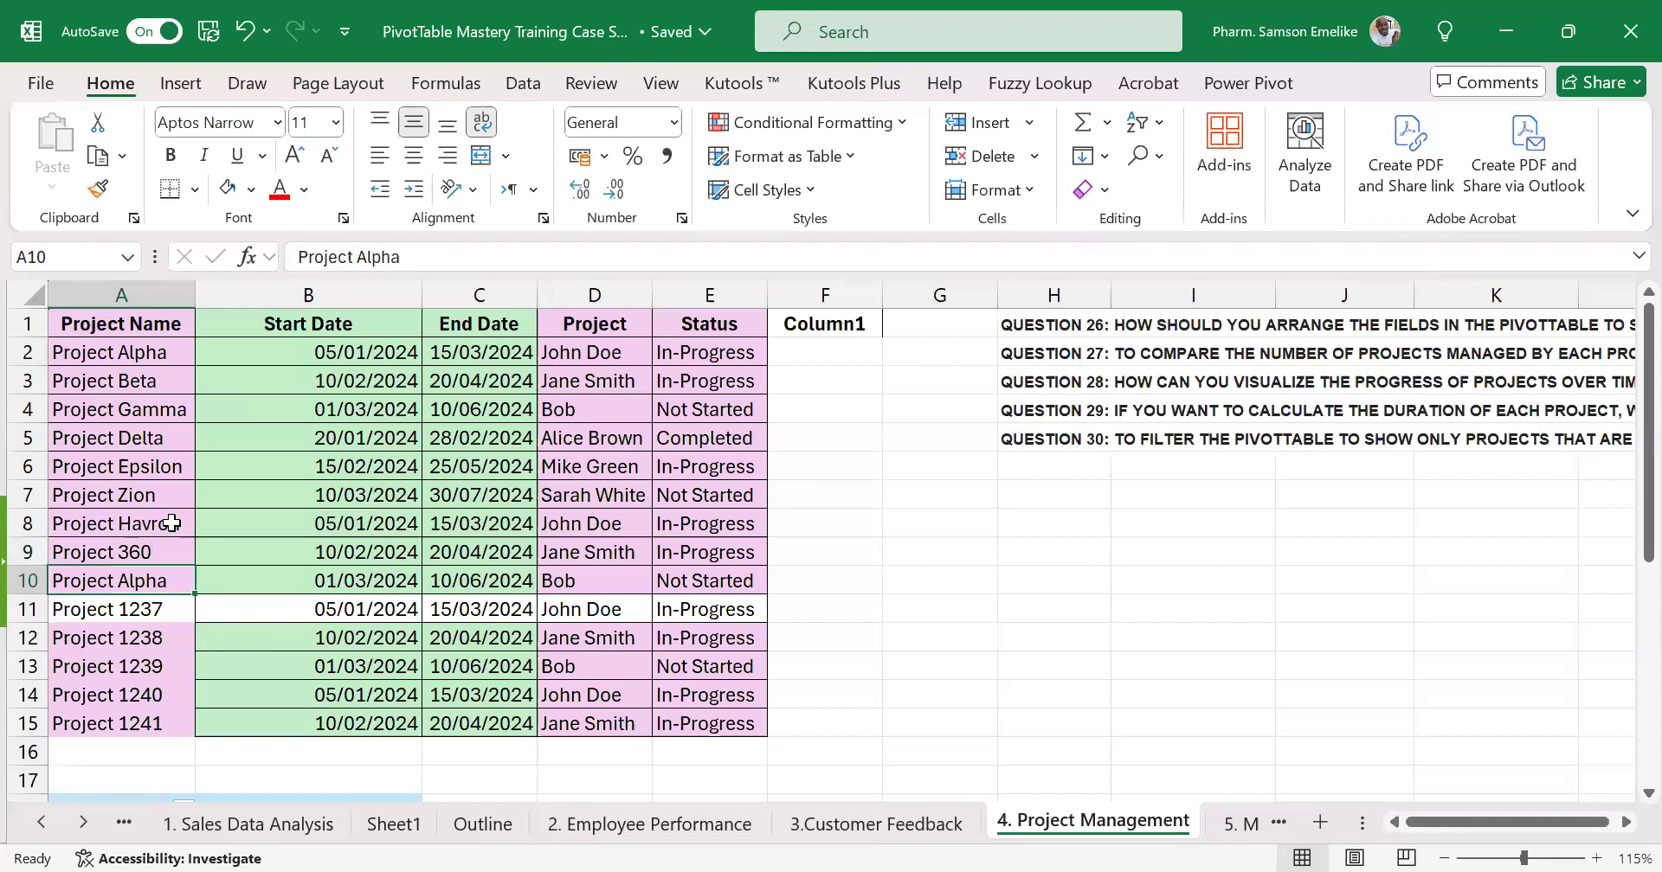
{"action": "type", "text": "Pro"}
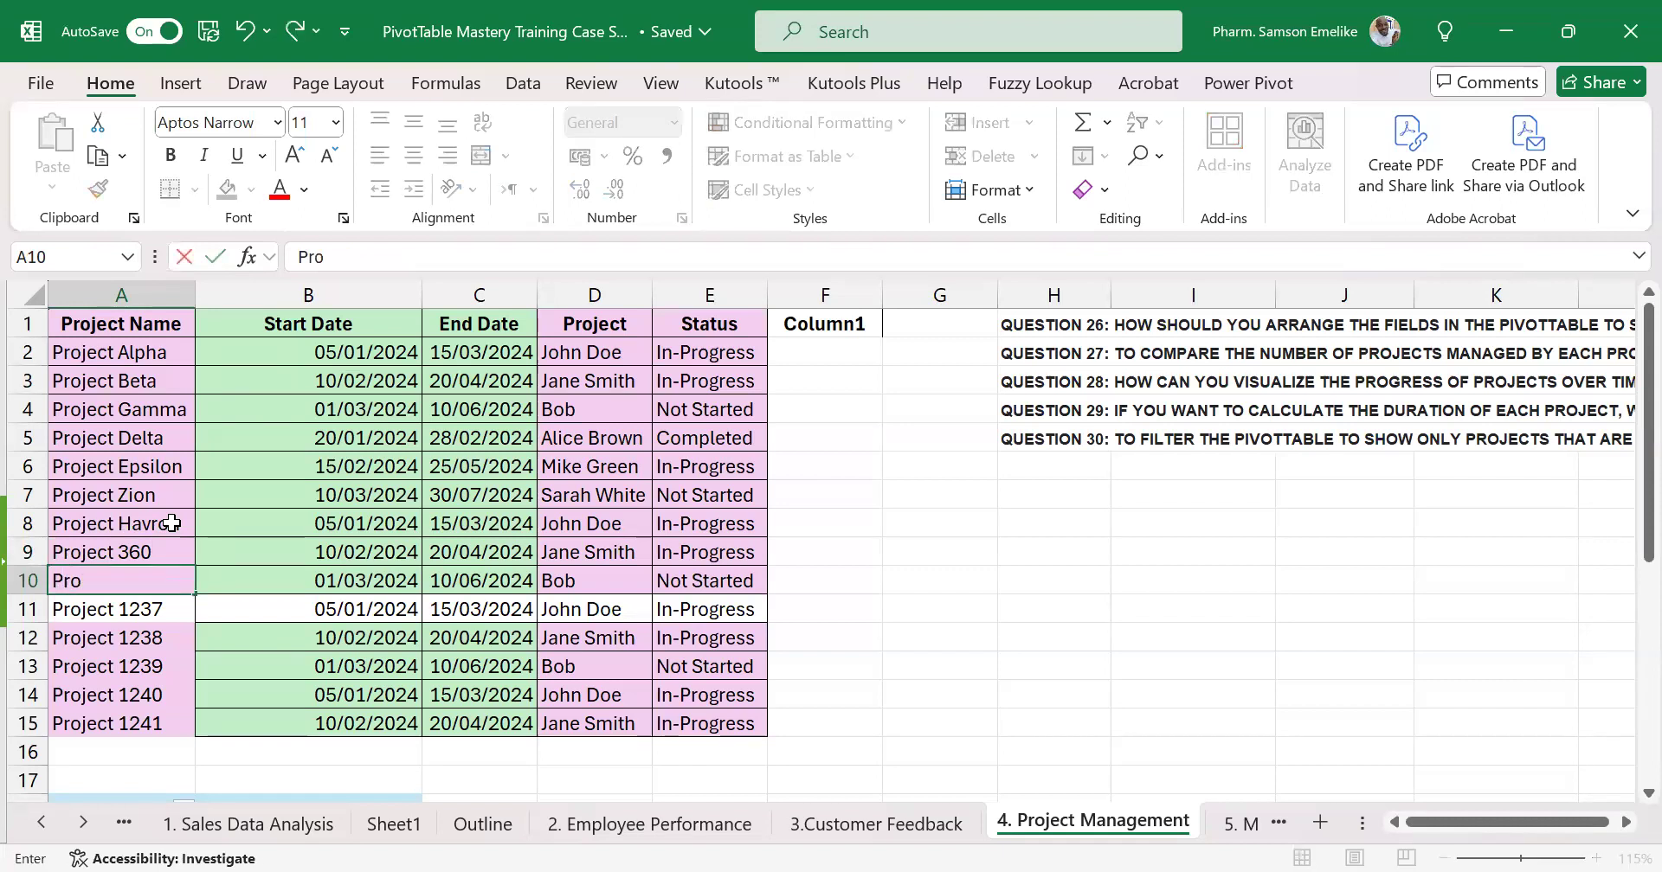
{"action": "type", "text": "ject Victor"}
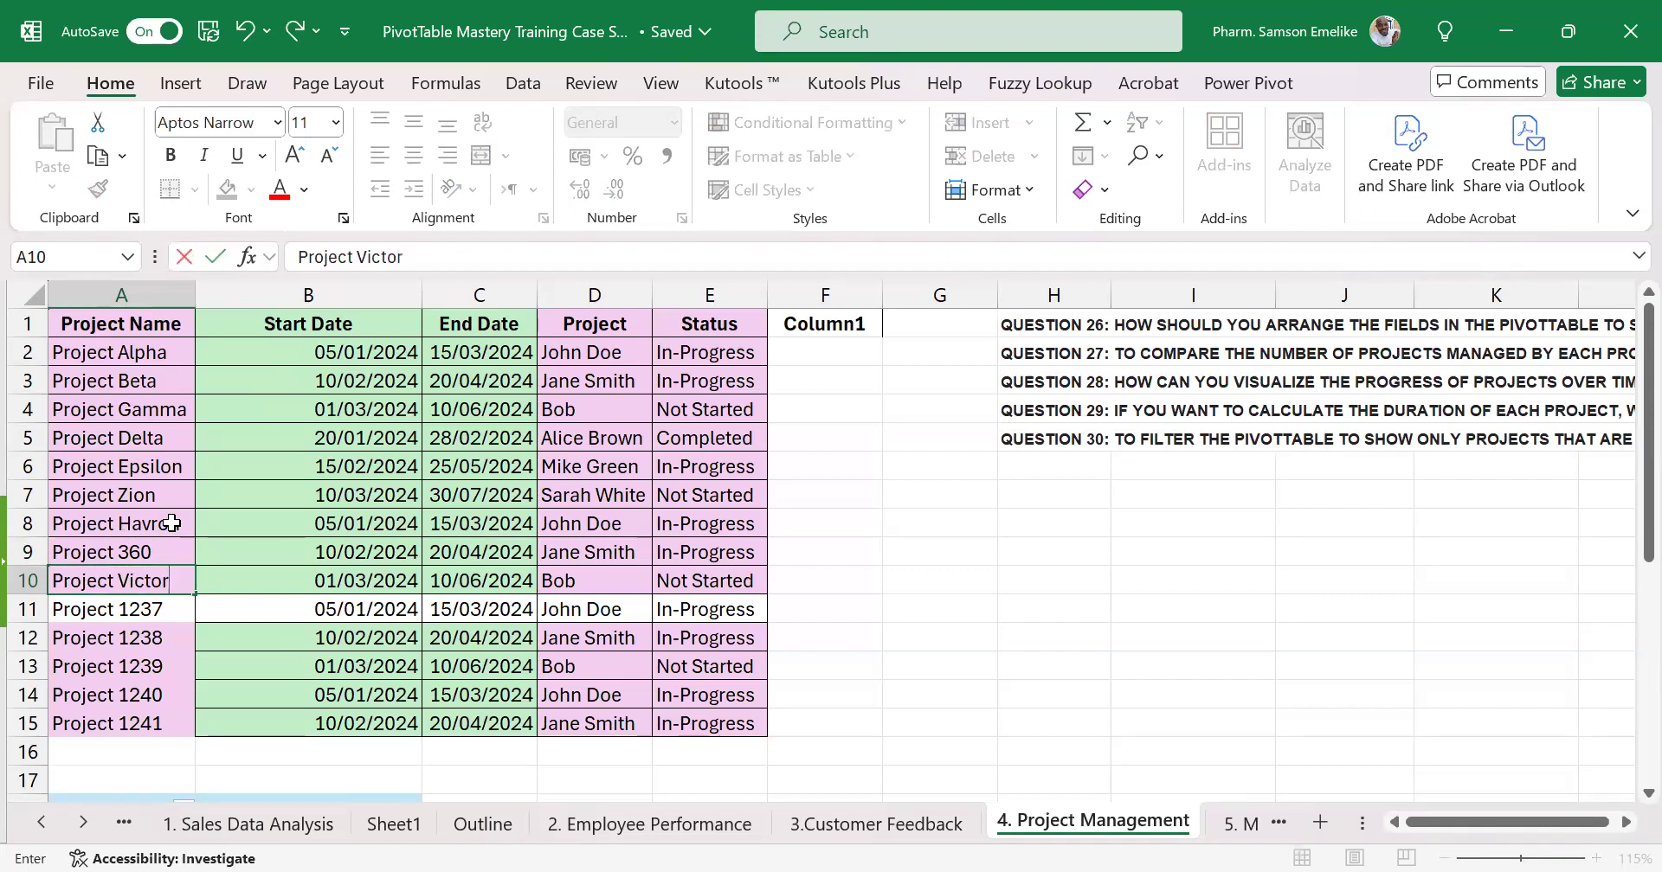
{"action": "key", "text": "Return"}
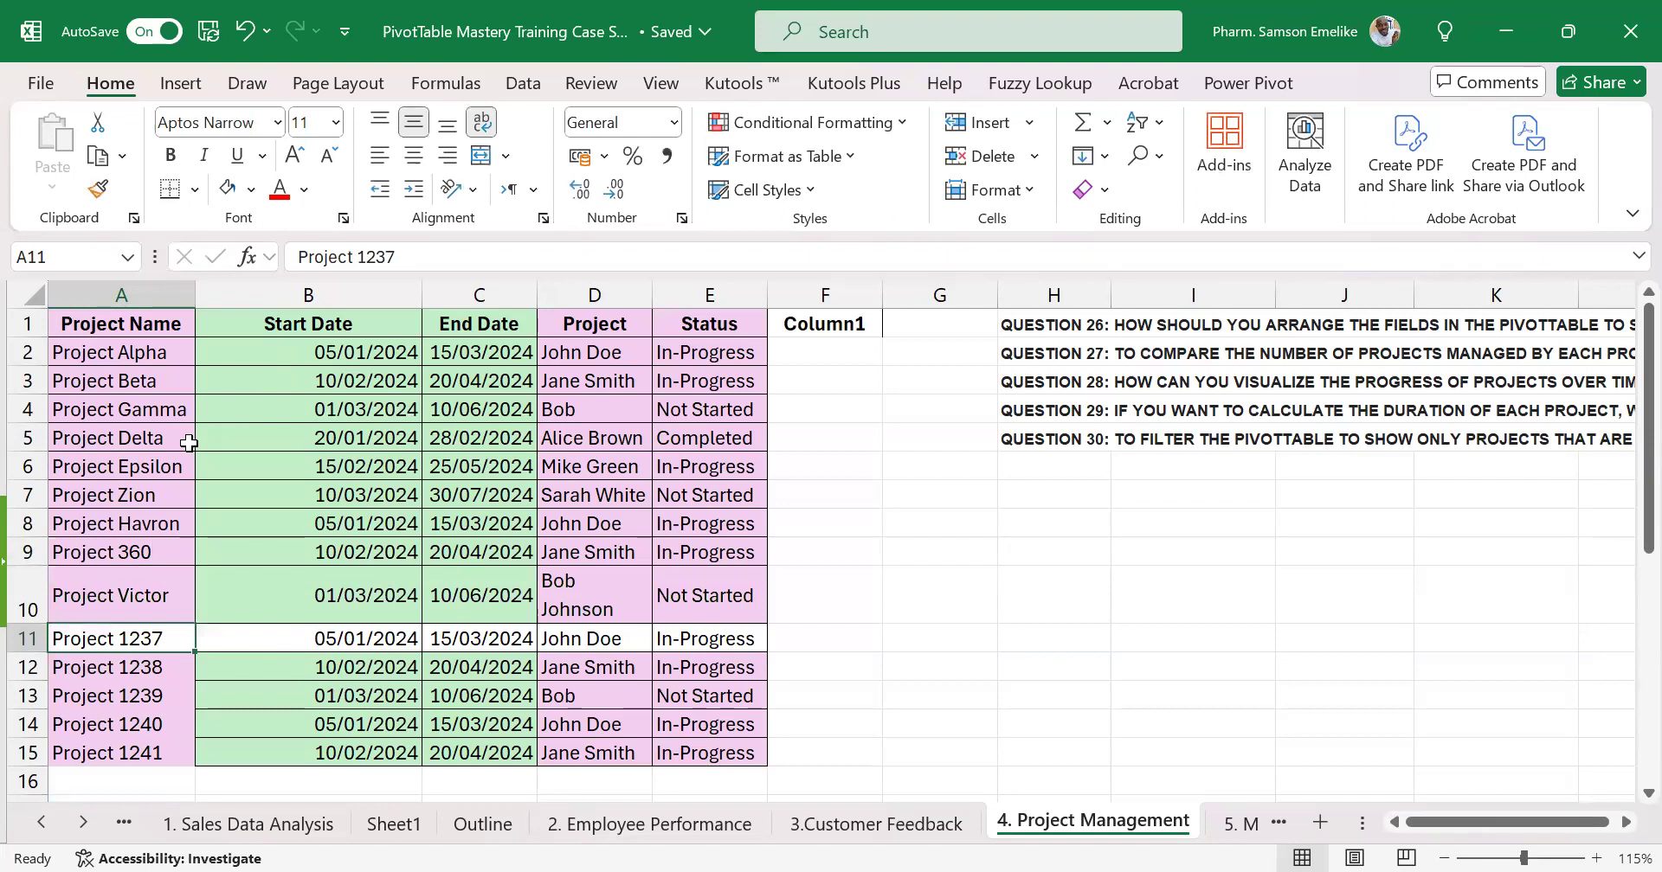
Refresh the PivotTable so it picks up the renamed projects from the source table
{"action": "scroll", "coordinate": [152, 389], "scroll_direction": "down", "scroll_amount": 1}
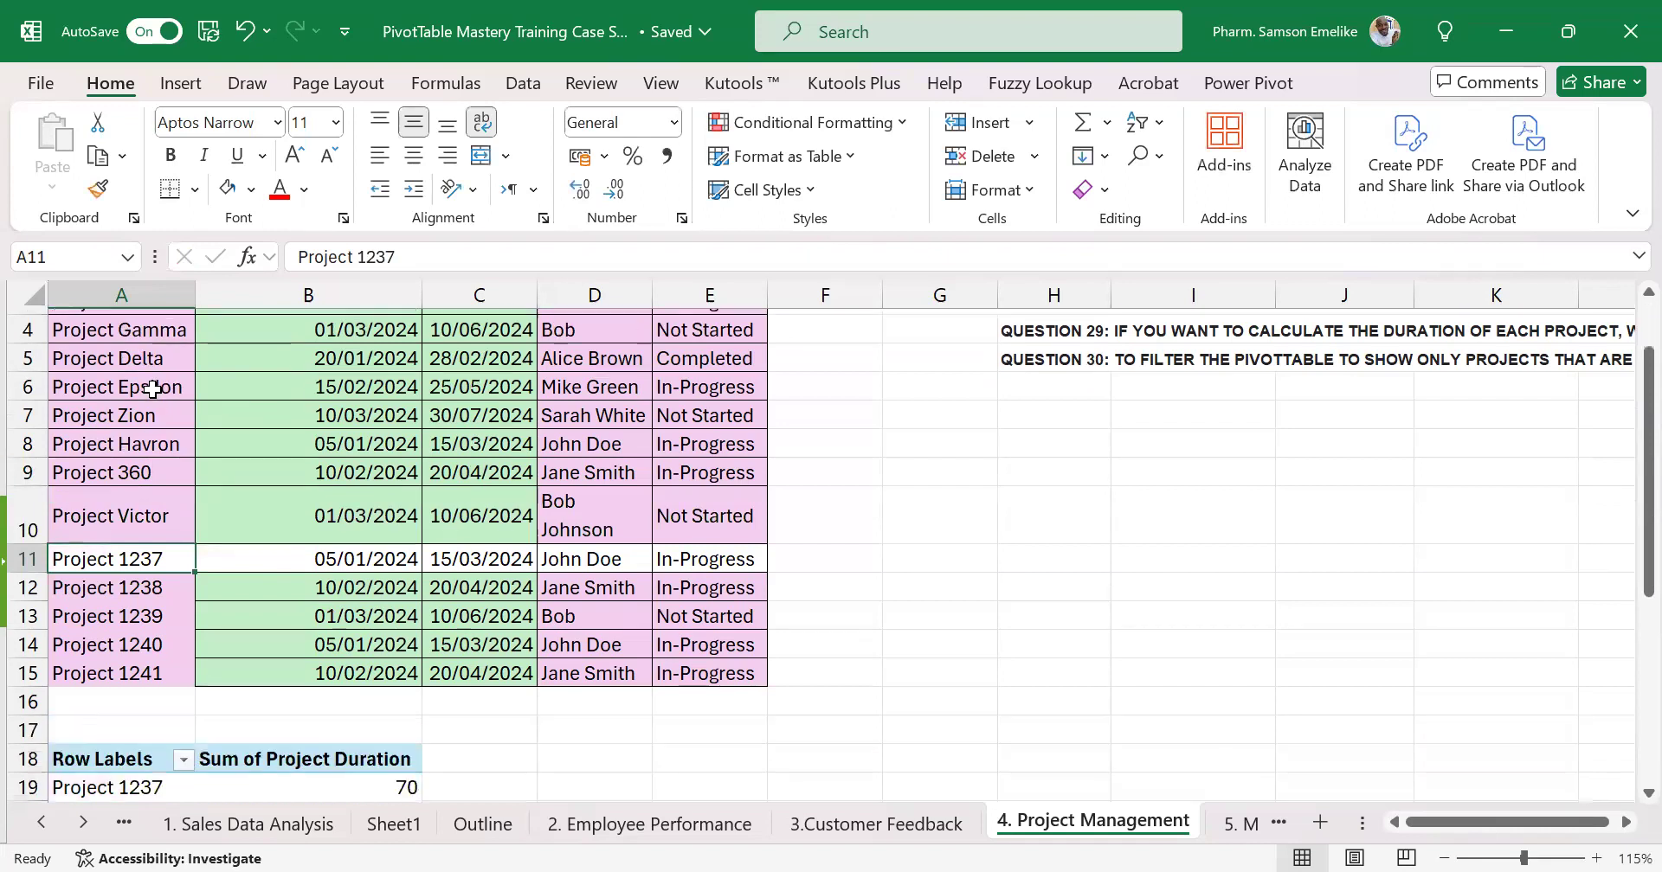
{"action": "scroll", "coordinate": [152, 390], "scroll_direction": "down", "scroll_amount": 4}
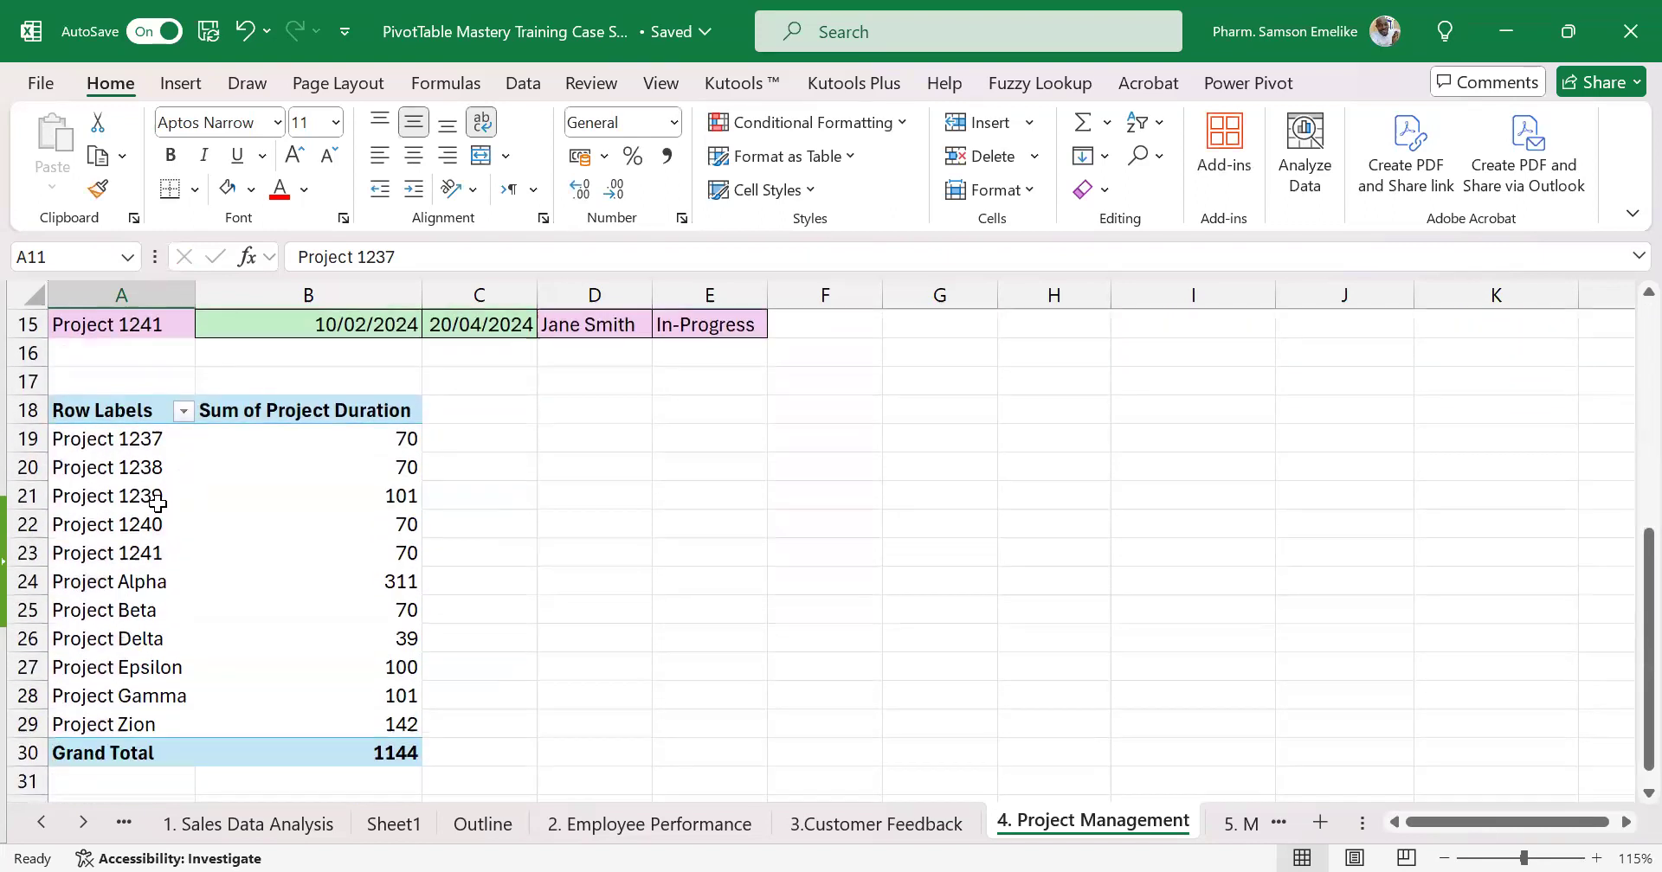
{"action": "left_click", "coordinate": [157, 503]}
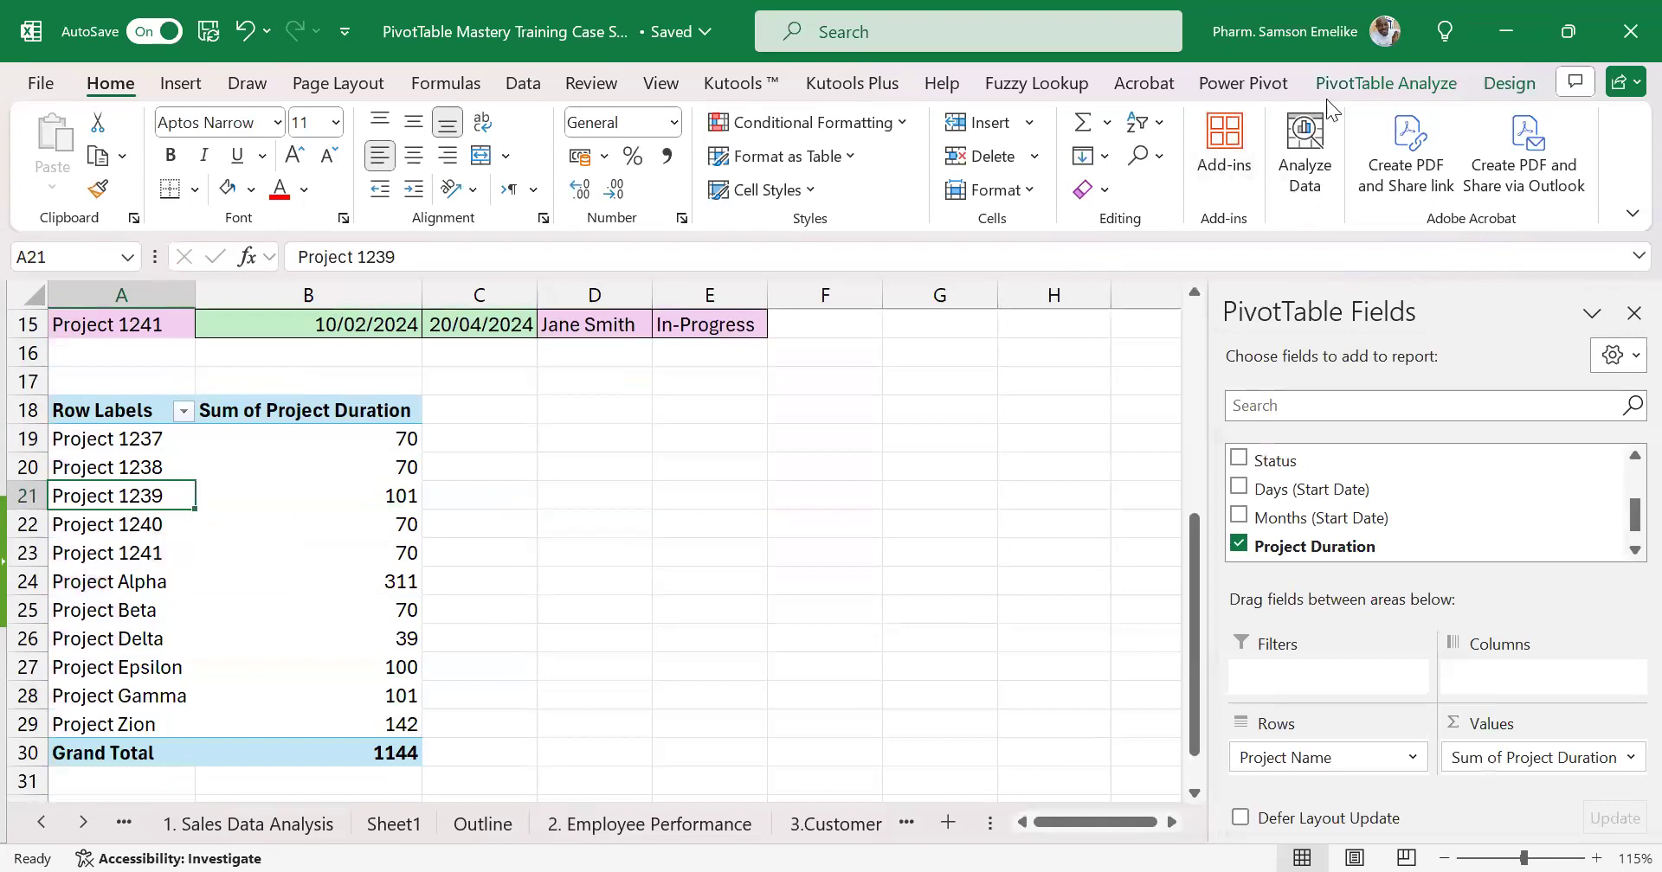
{"action": "left_click", "coordinate": [1347, 84]}
{"action": "left_click", "coordinate": [816, 149]}
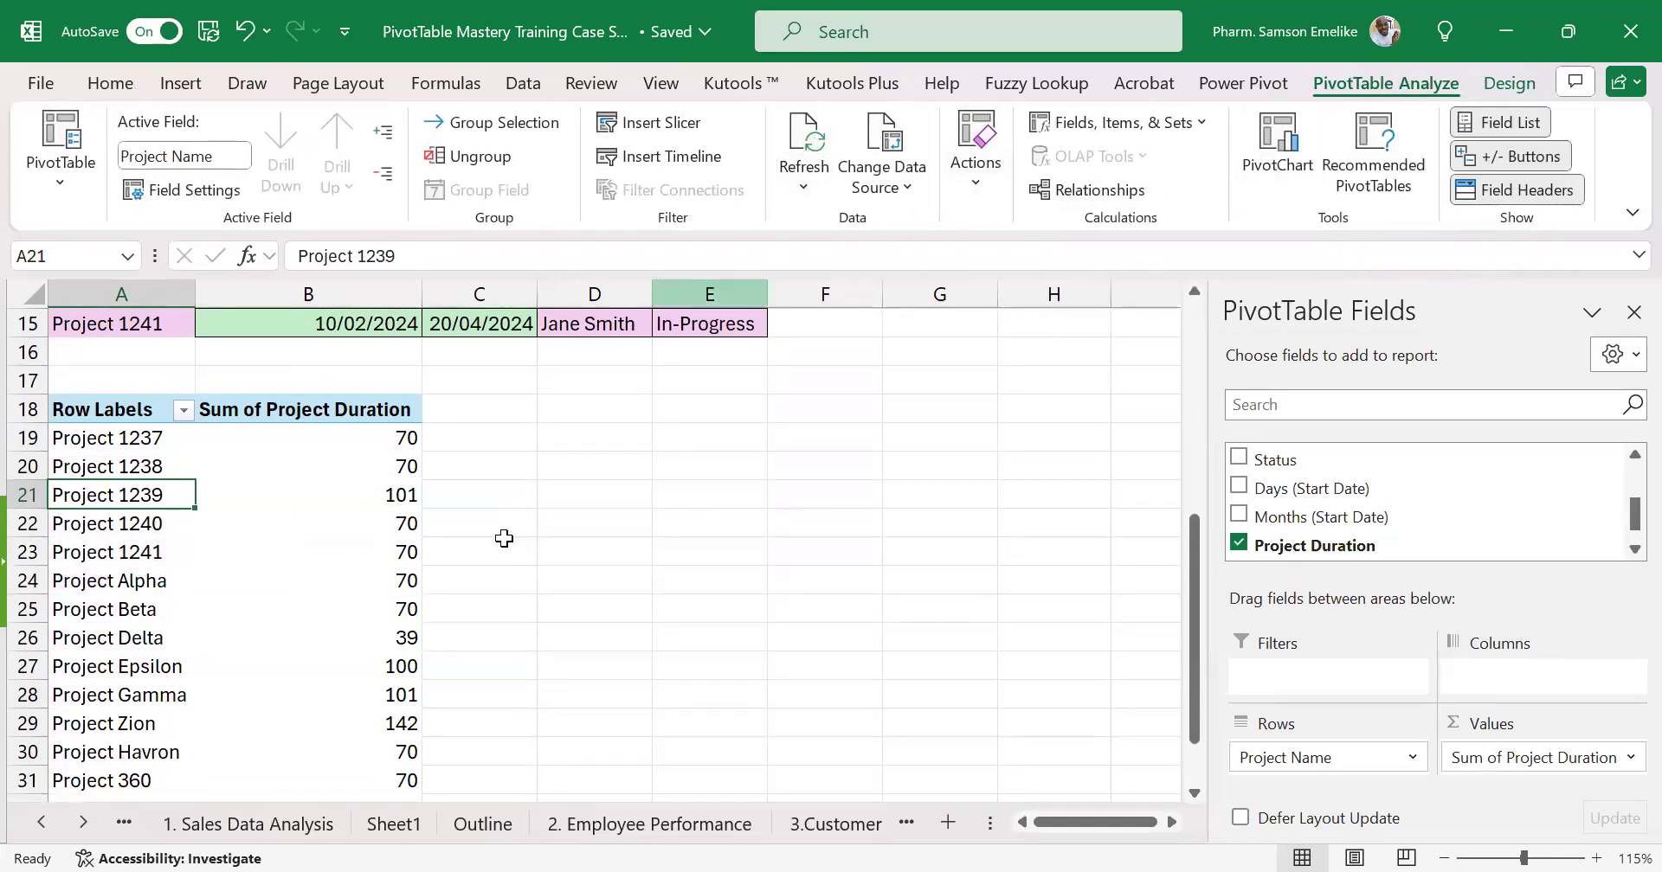
Compare the refreshed PivotTable's project durations with the source table, including Project Zion's start and end dates in B7 and C7
{"action": "scroll", "coordinate": [504, 538], "scroll_direction": "down", "scroll_amount": 2}
{"action": "scroll", "coordinate": [211, 566], "scroll_direction": "up", "scroll_amount": 1}
{"action": "scroll", "coordinate": [211, 566], "scroll_direction": "up", "scroll_amount": 5}
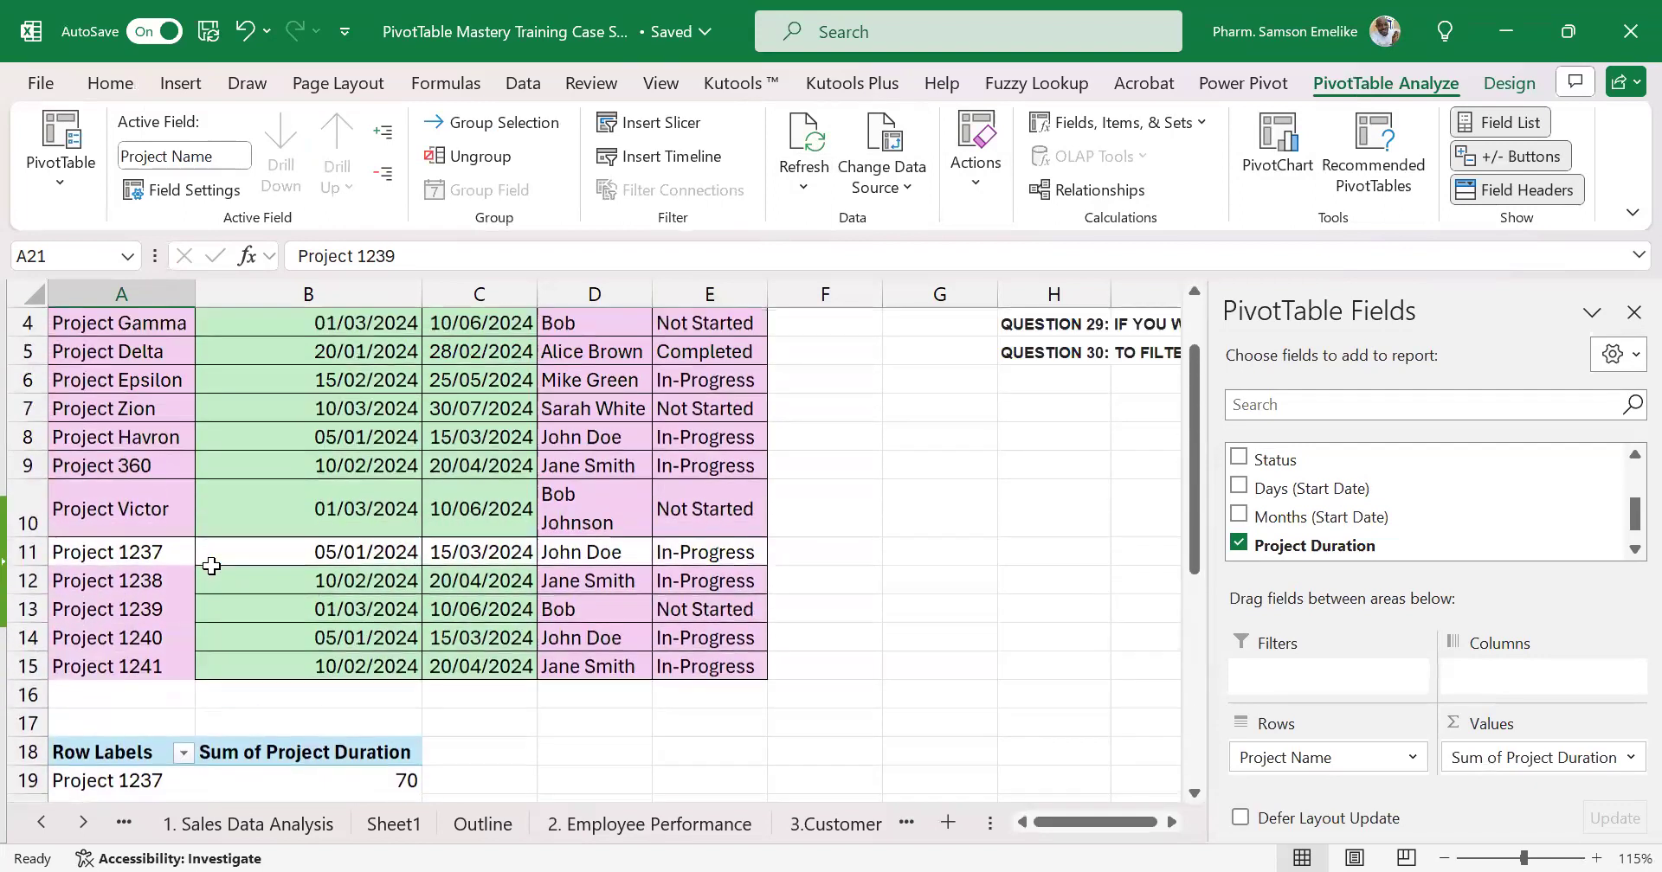
{"action": "scroll", "coordinate": [211, 566], "scroll_direction": "up", "scroll_amount": 1}
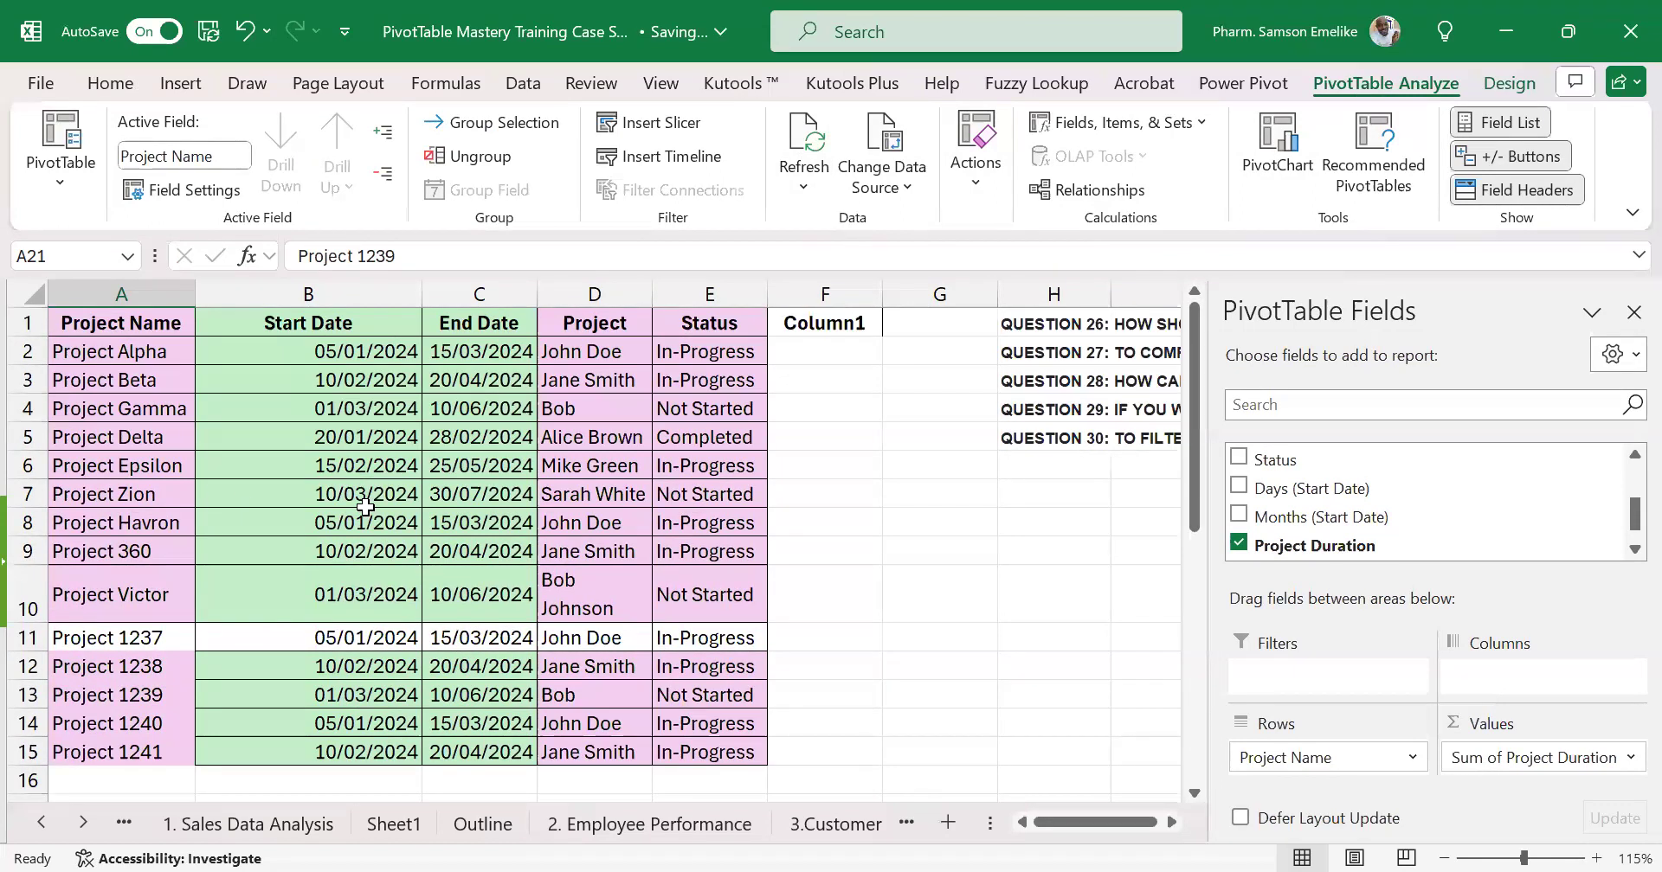
{"action": "left_click", "coordinate": [365, 504]}
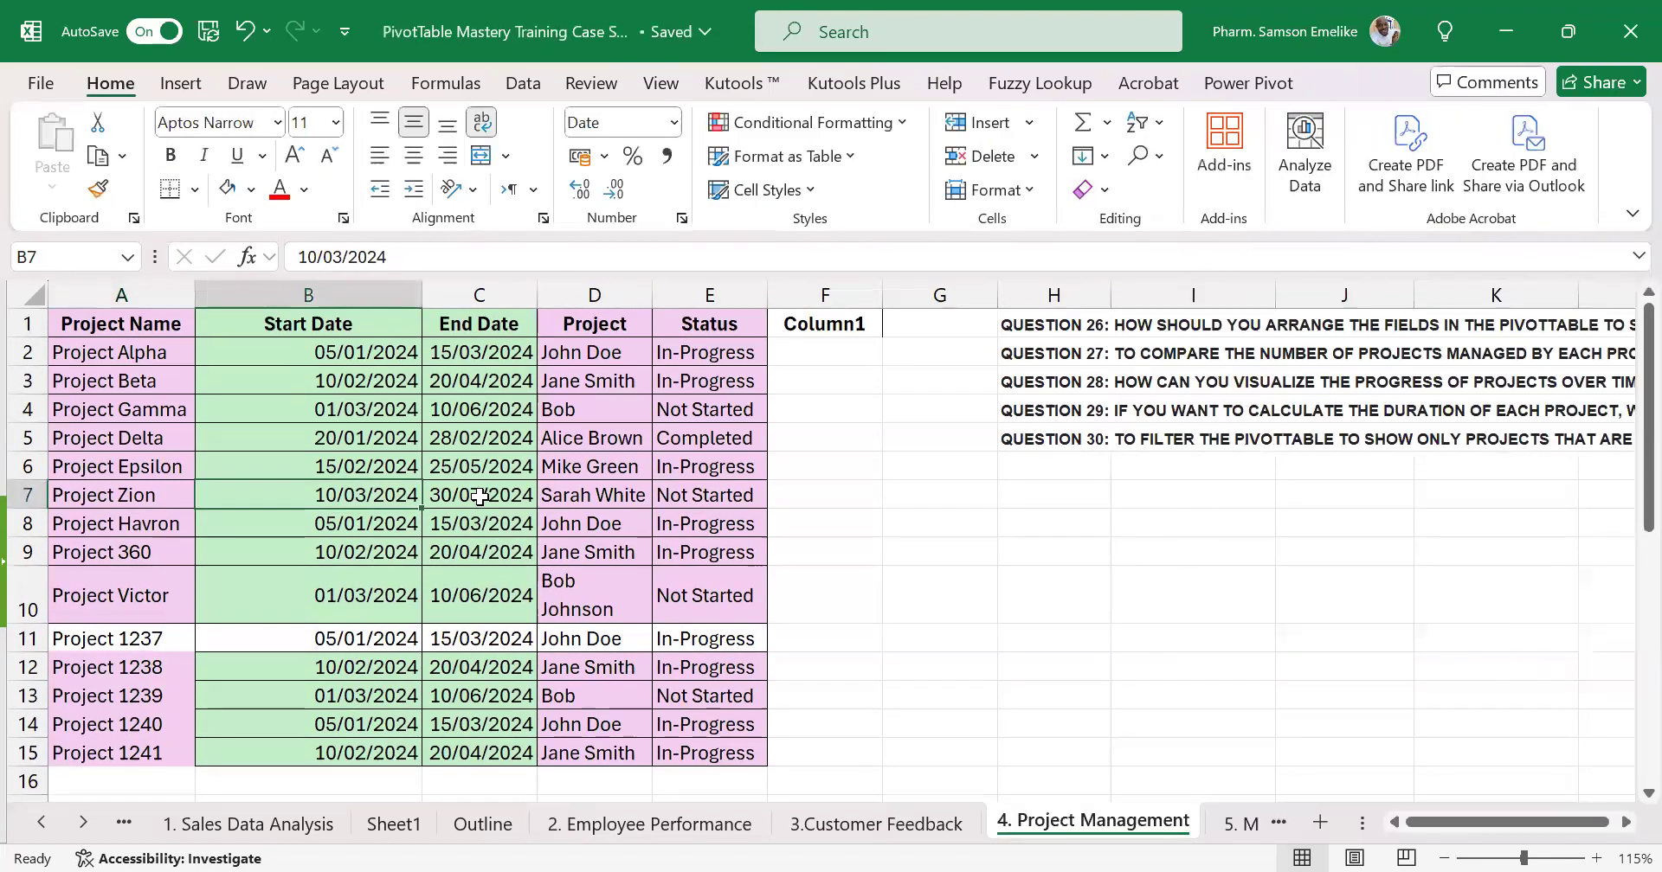
{"action": "left_click", "coordinate": [480, 497]}
{"action": "scroll", "coordinate": [449, 549], "scroll_direction": "down", "scroll_amount": 5}
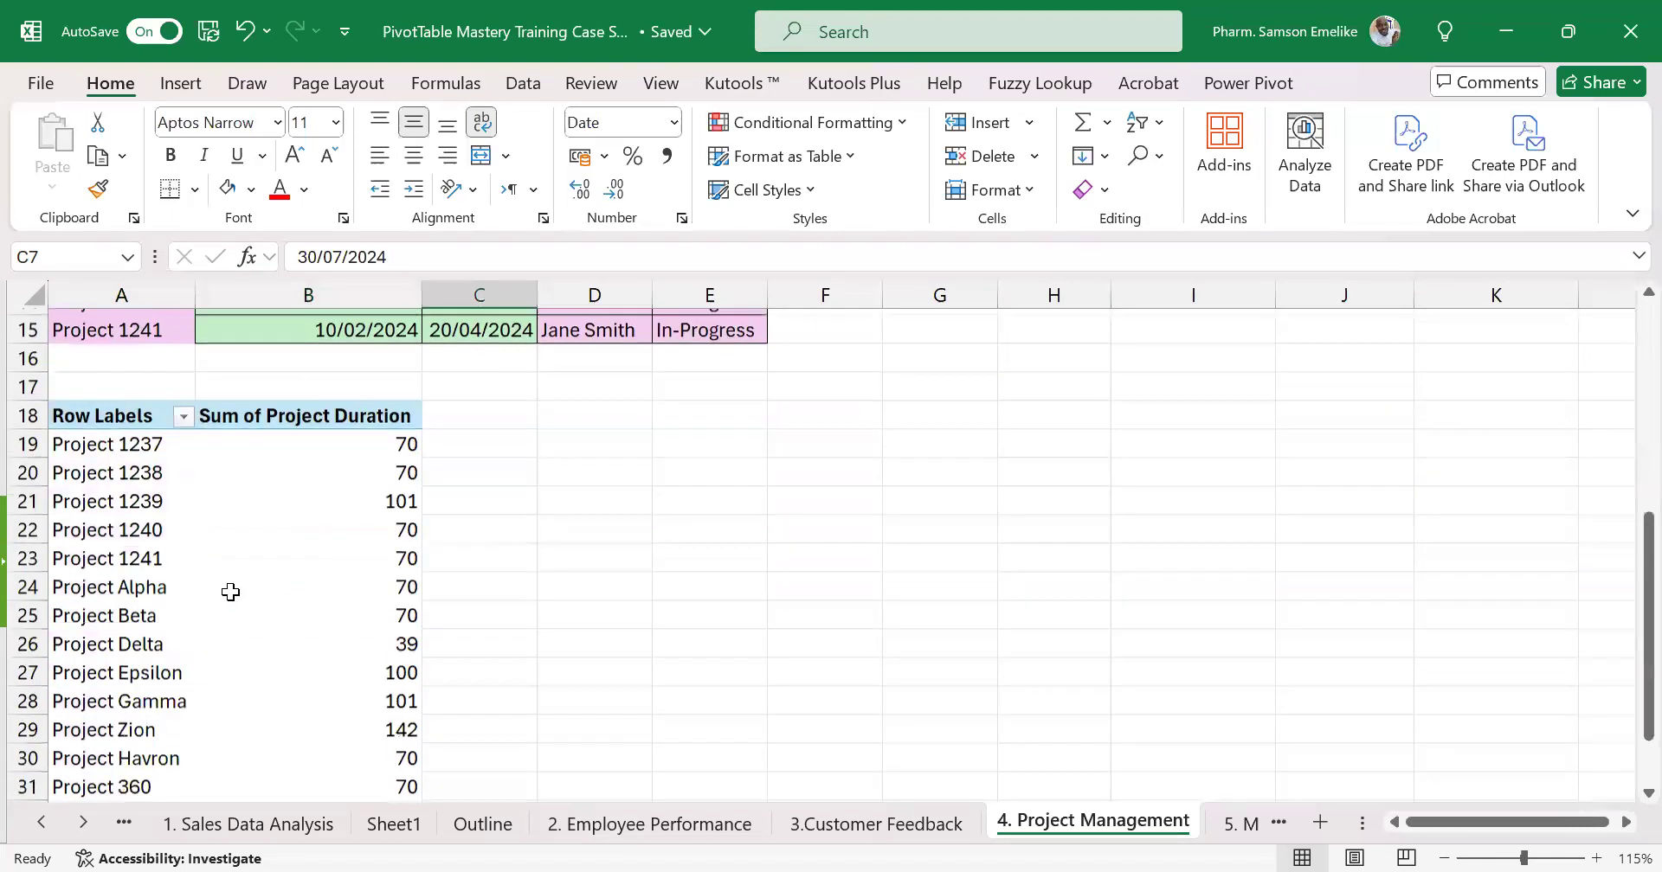
{"action": "scroll", "coordinate": [230, 596], "scroll_direction": "down", "scroll_amount": 2}
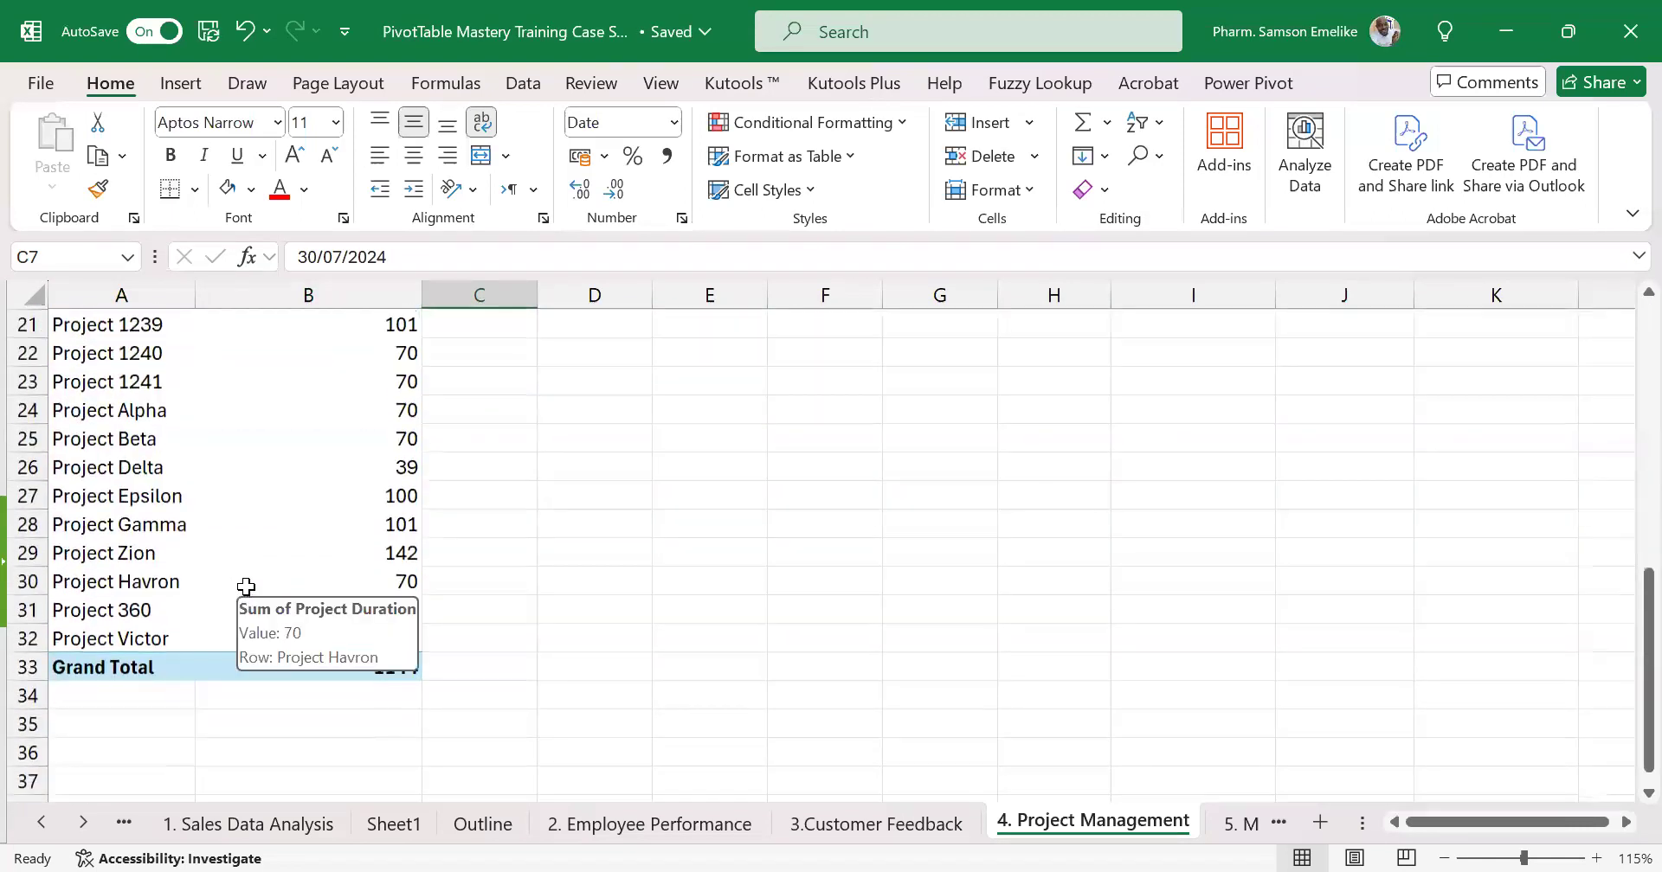
{"action": "mouse_move", "coordinate": [266, 564]}
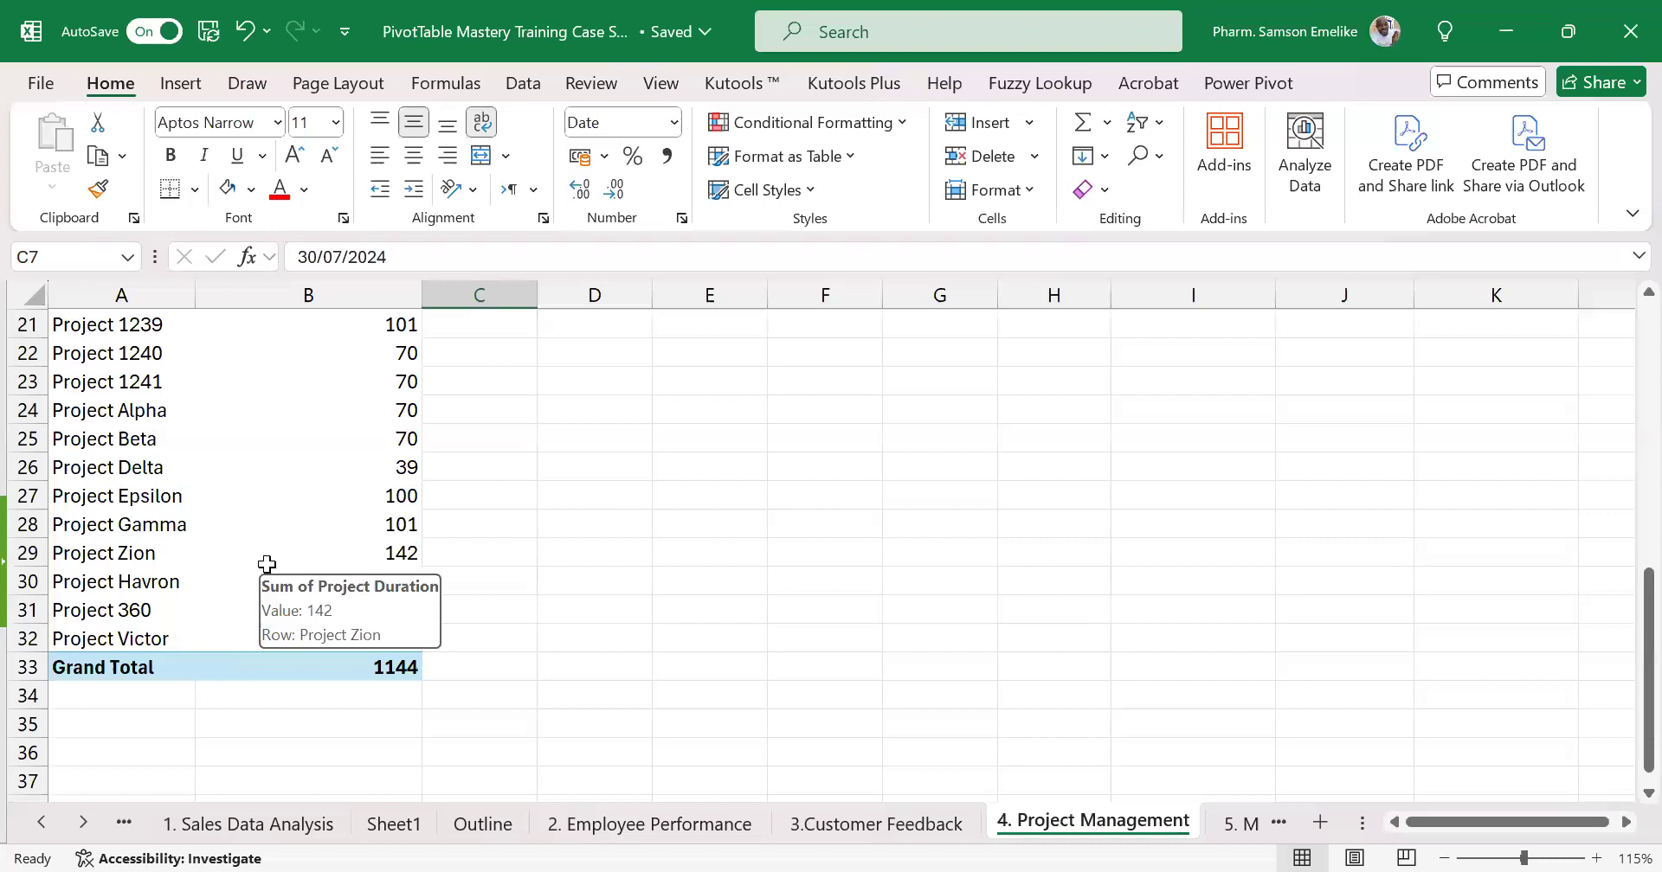
{"action": "scroll", "coordinate": [159, 482], "scroll_direction": "up", "scroll_amount": 1}
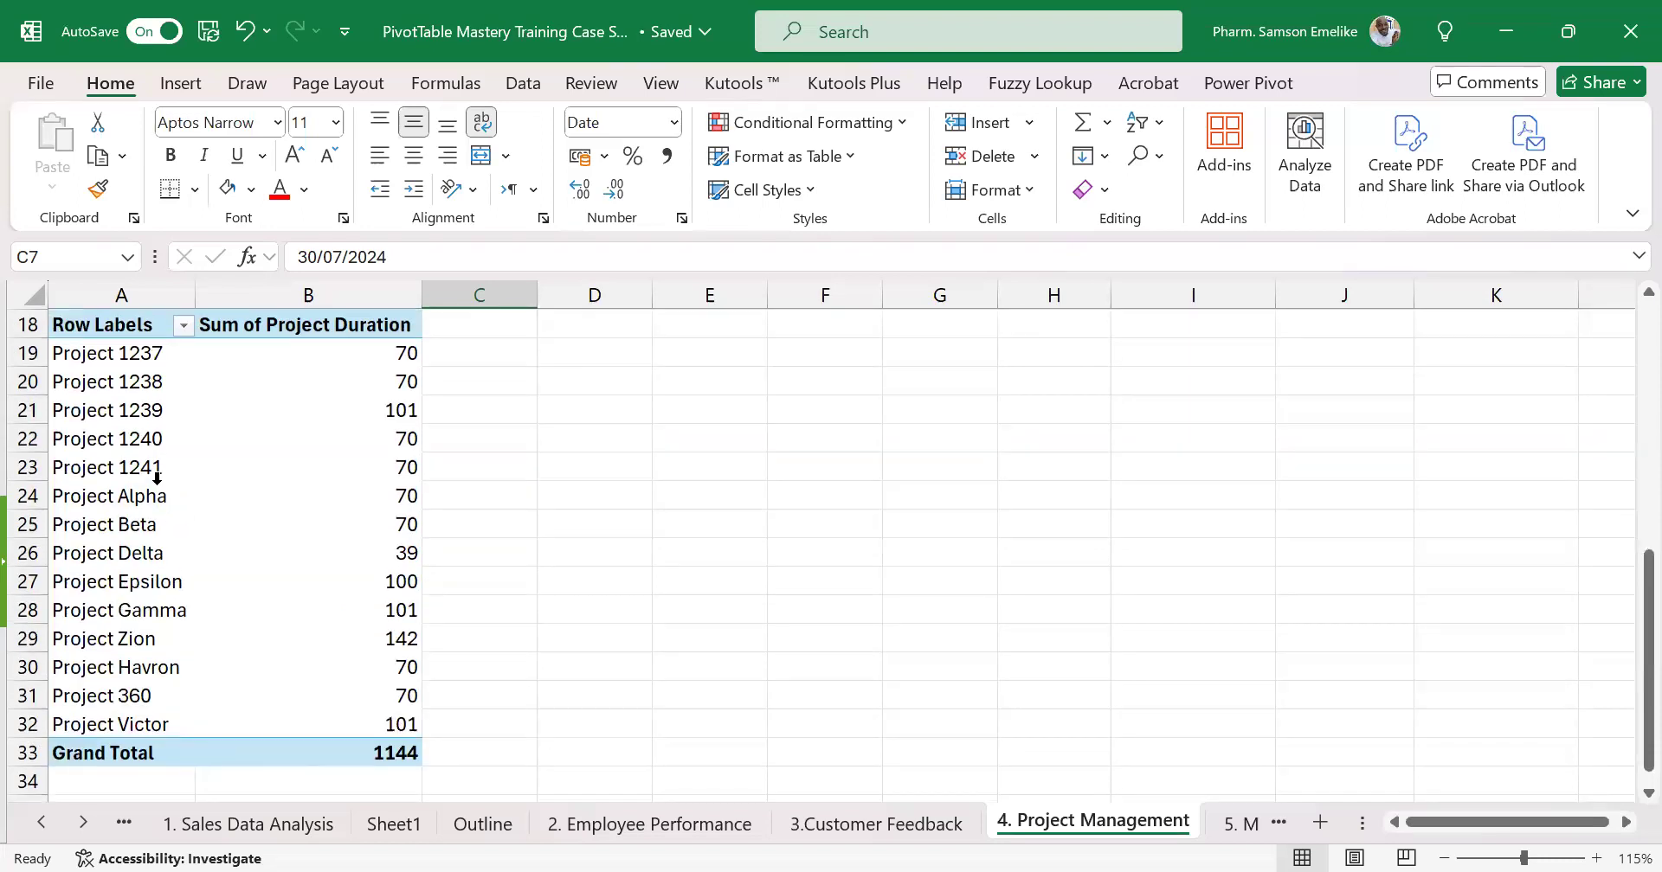
{"action": "scroll", "coordinate": [212, 476], "scroll_direction": "up", "scroll_amount": 1}
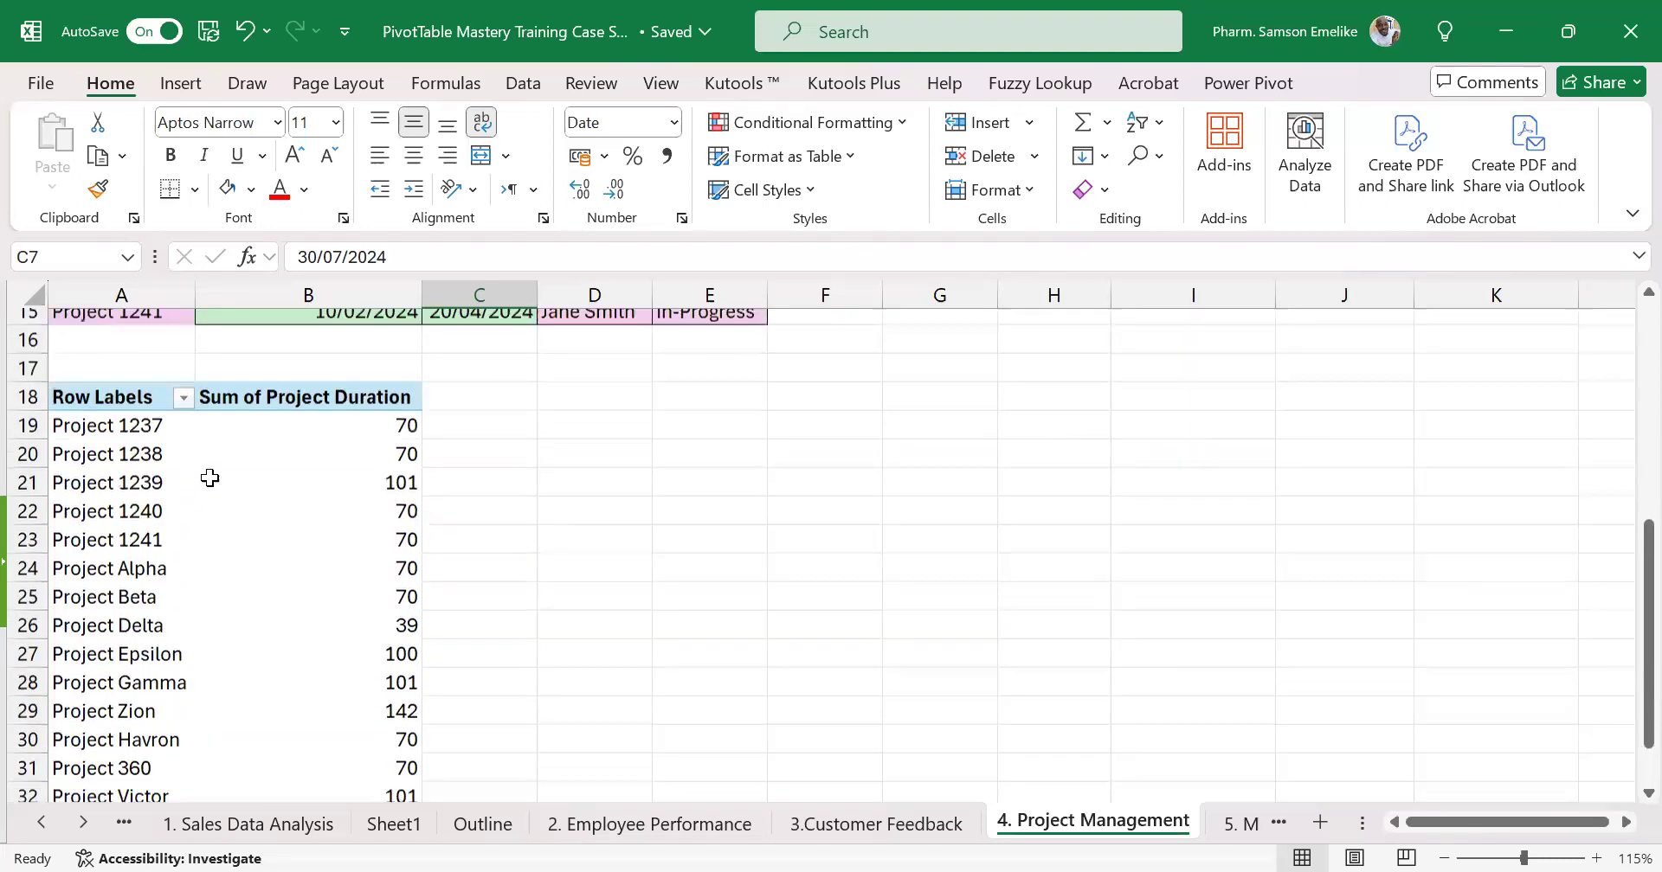
Rename the Sum of Project Duration header in B18 as "Project Duration " with a trailing space to keep it distinct from the field name
{"action": "left_click", "coordinate": [296, 410]}
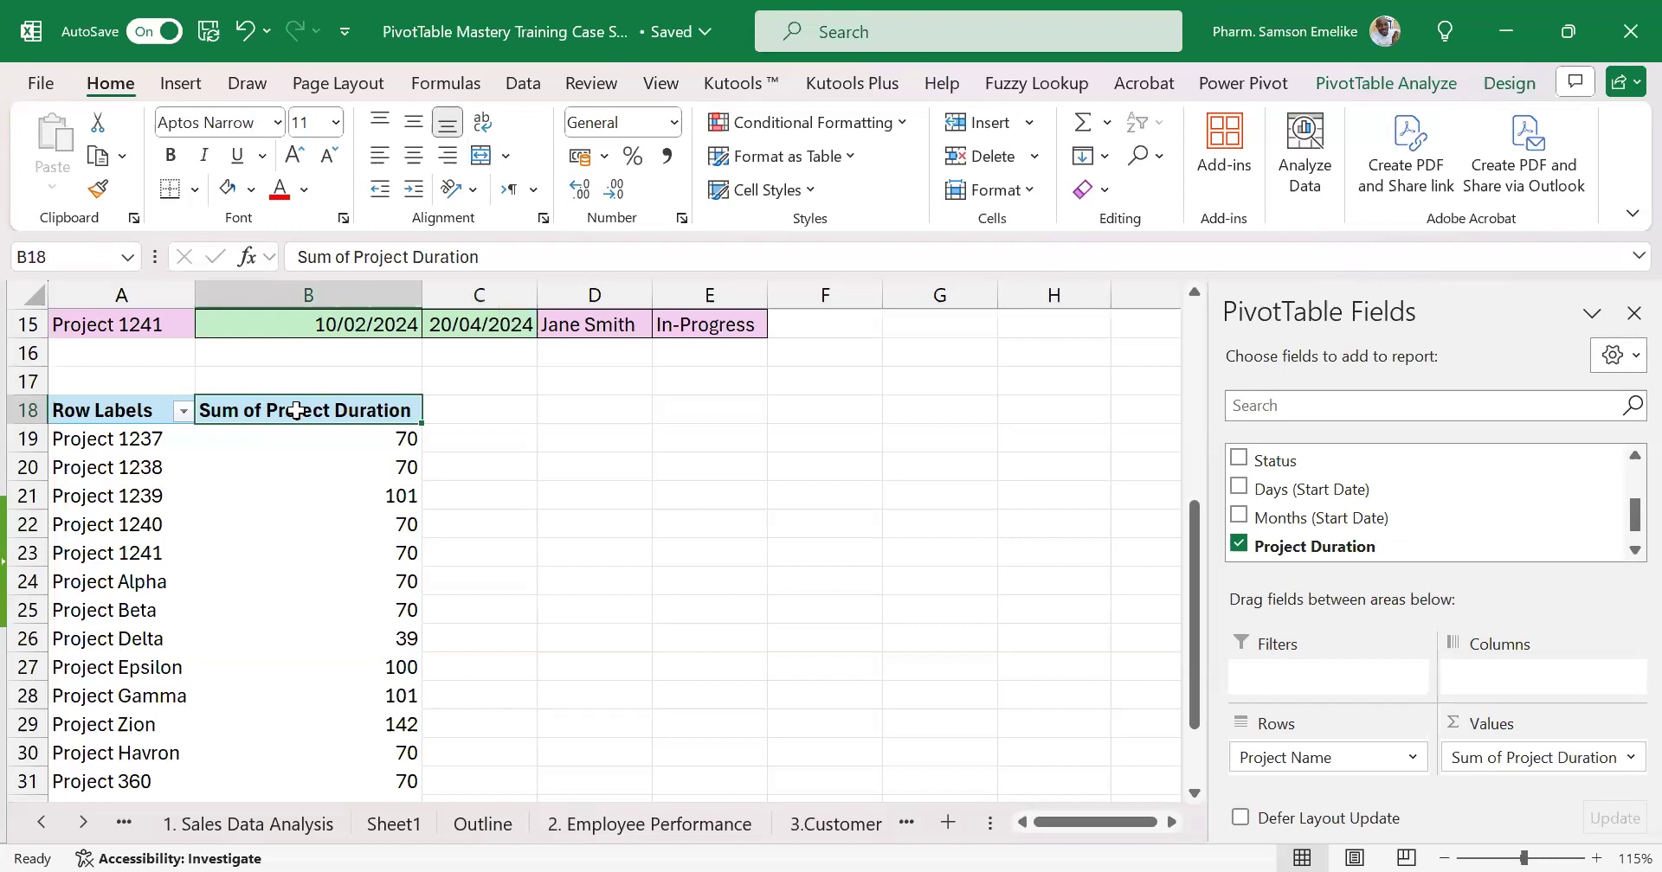
{"action": "left_click", "coordinate": [353, 257]}
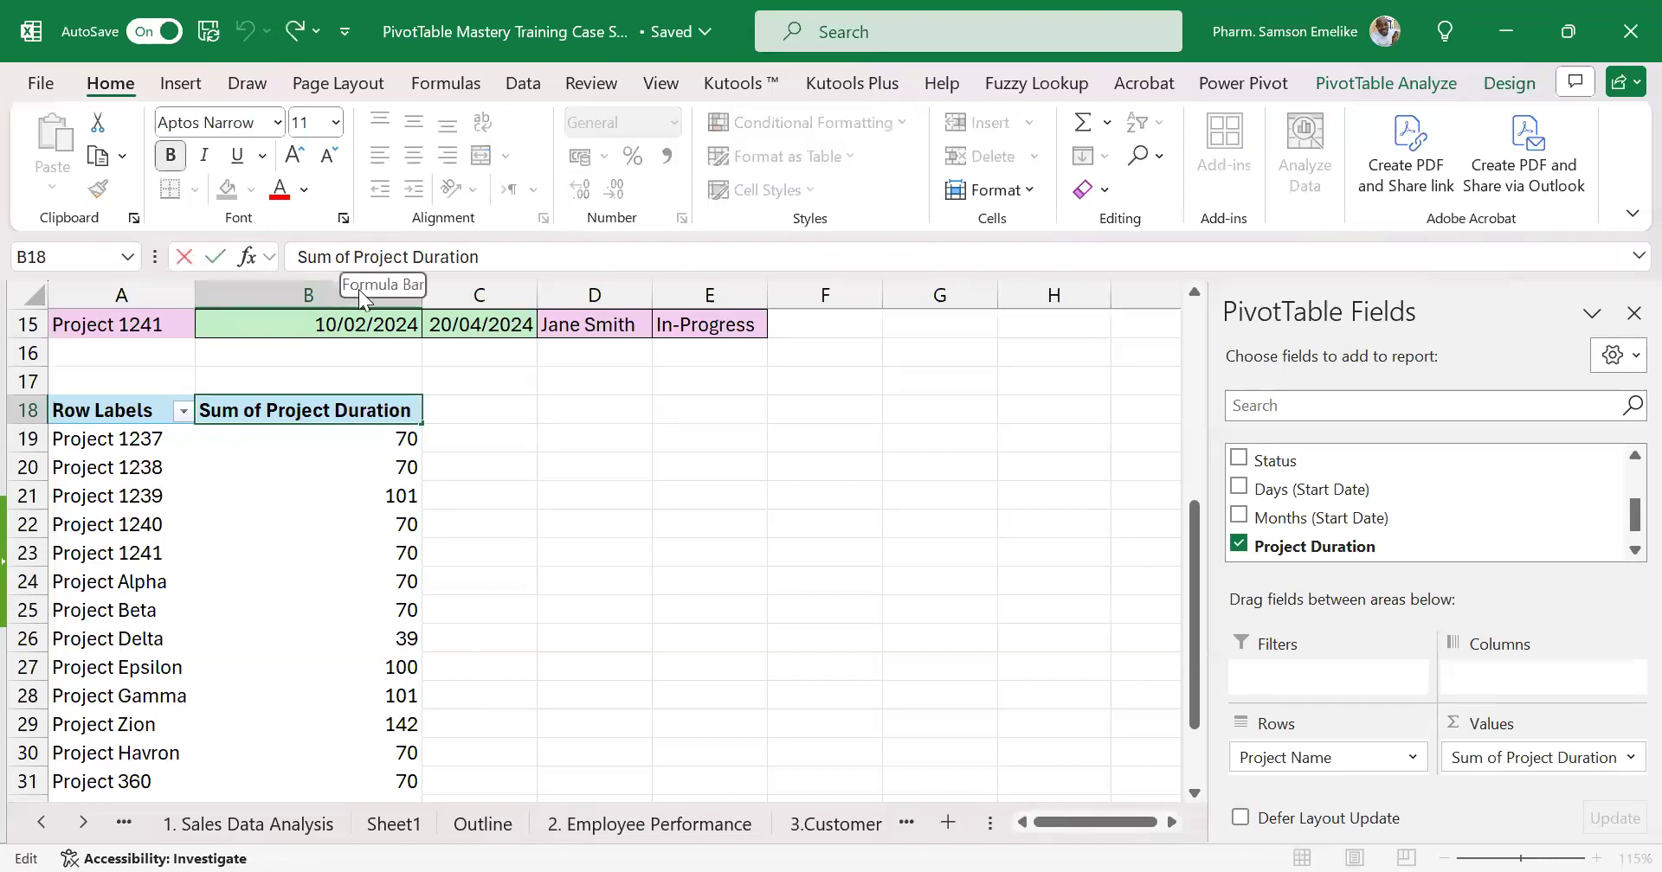
{"action": "key", "text": "BackSpace"}
{"action": "key", "text": "BackSpace"}
{"action": "key", "text": "BackSpace"}
{"action": "key", "text": "BackSpace"}
{"action": "key", "text": "BackSpace"}
{"action": "key", "text": "BackSpace"}
{"action": "key", "text": "BackSpace"}
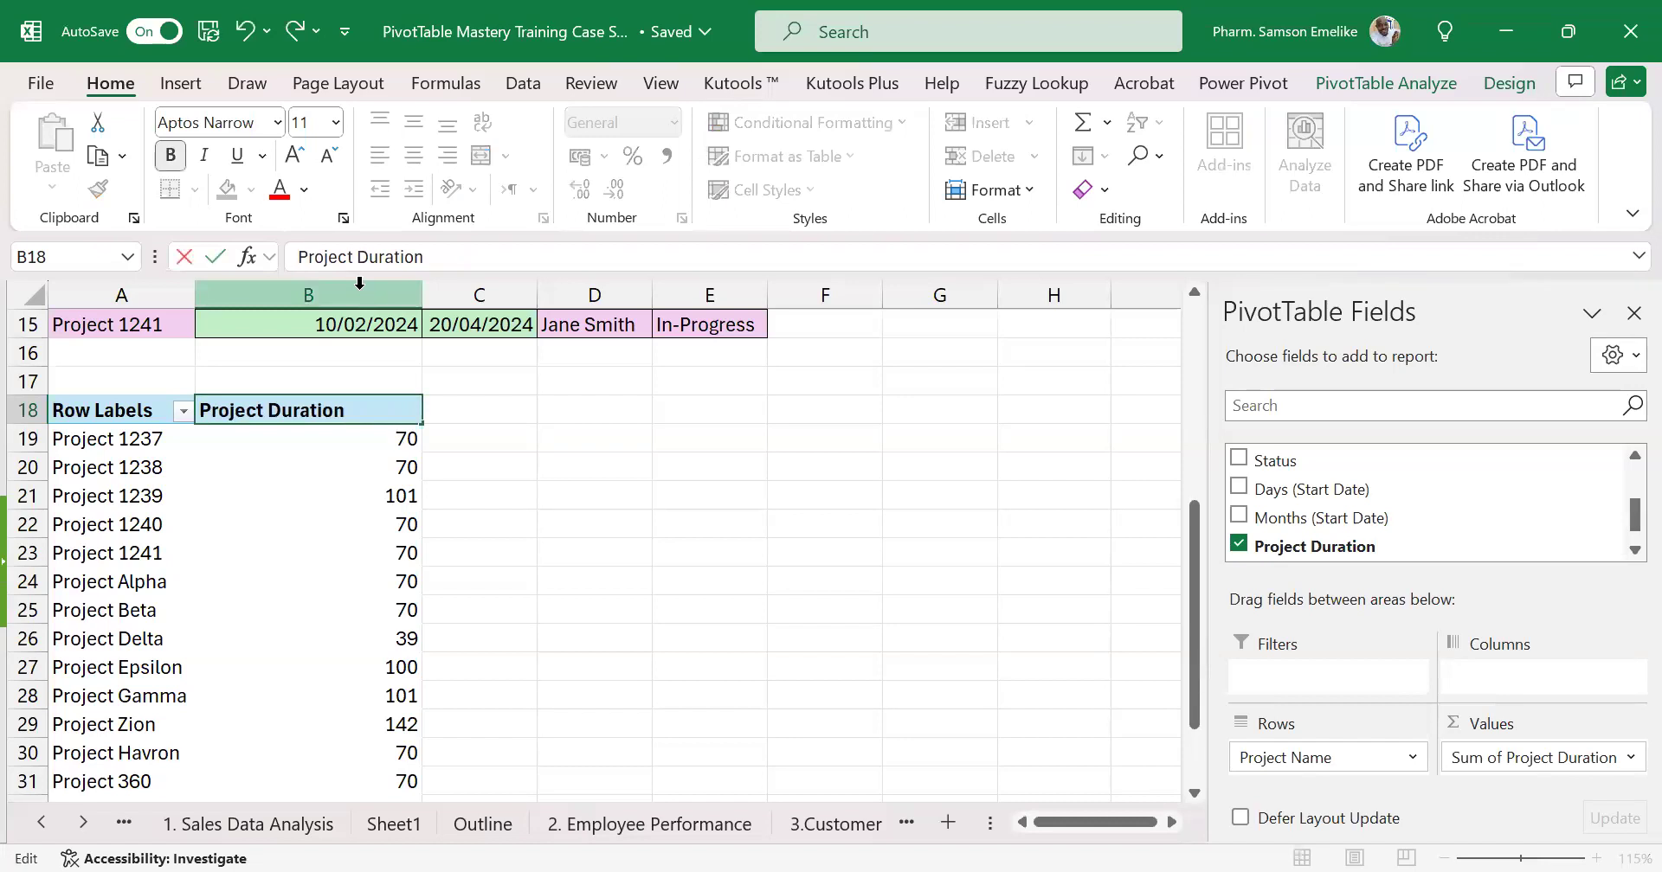
{"action": "key", "text": "Return"}
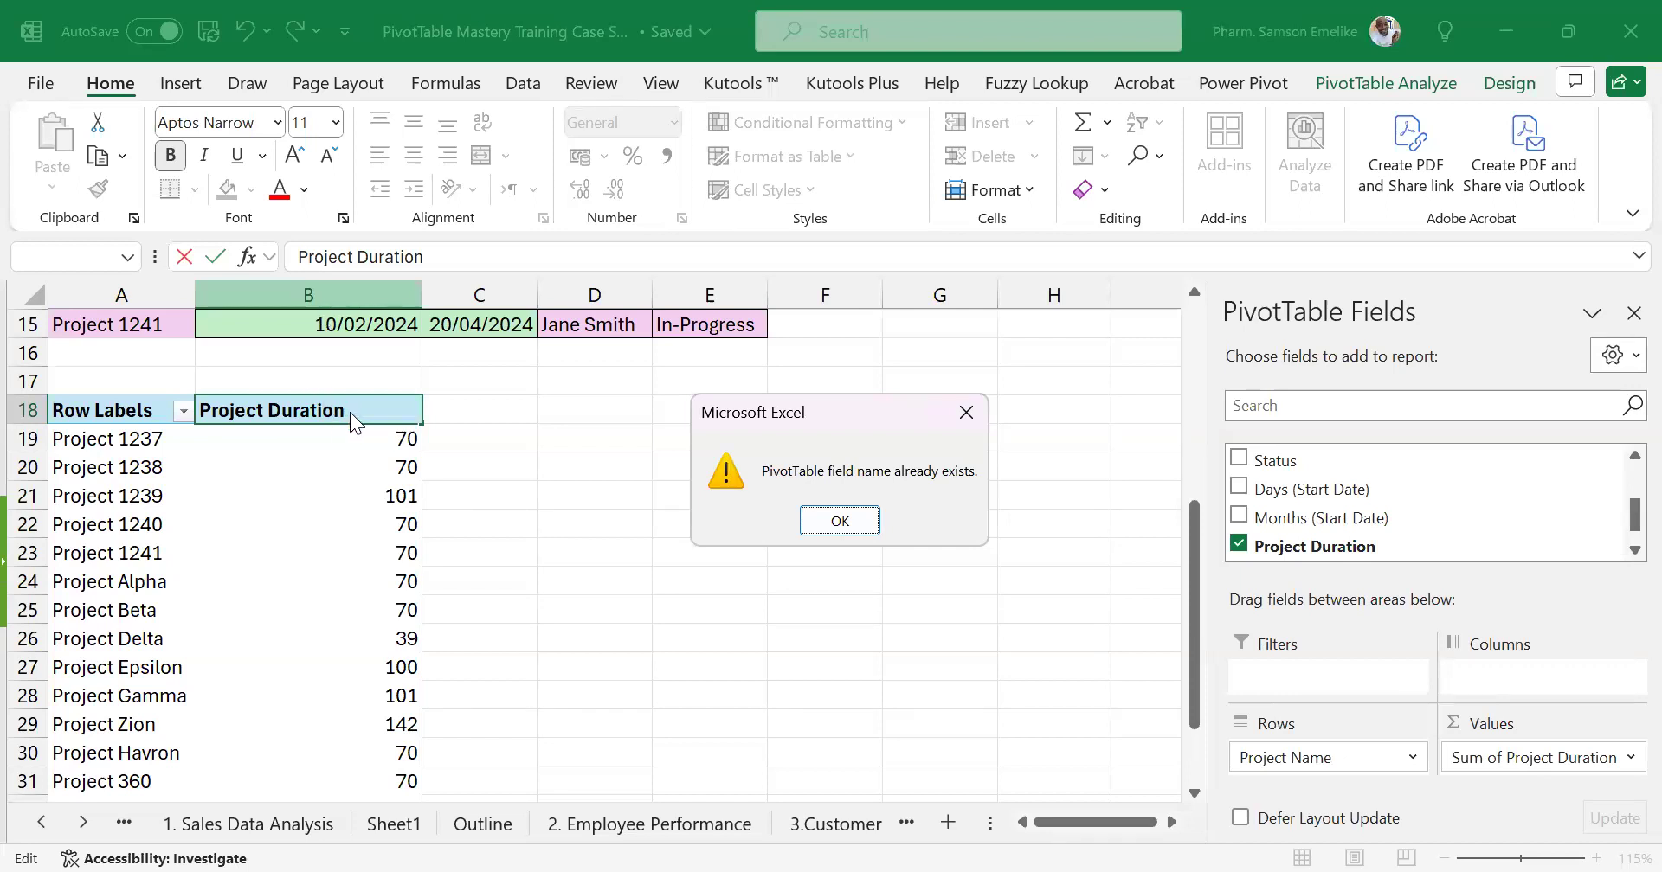
{"action": "left_click", "coordinate": [839, 521]}
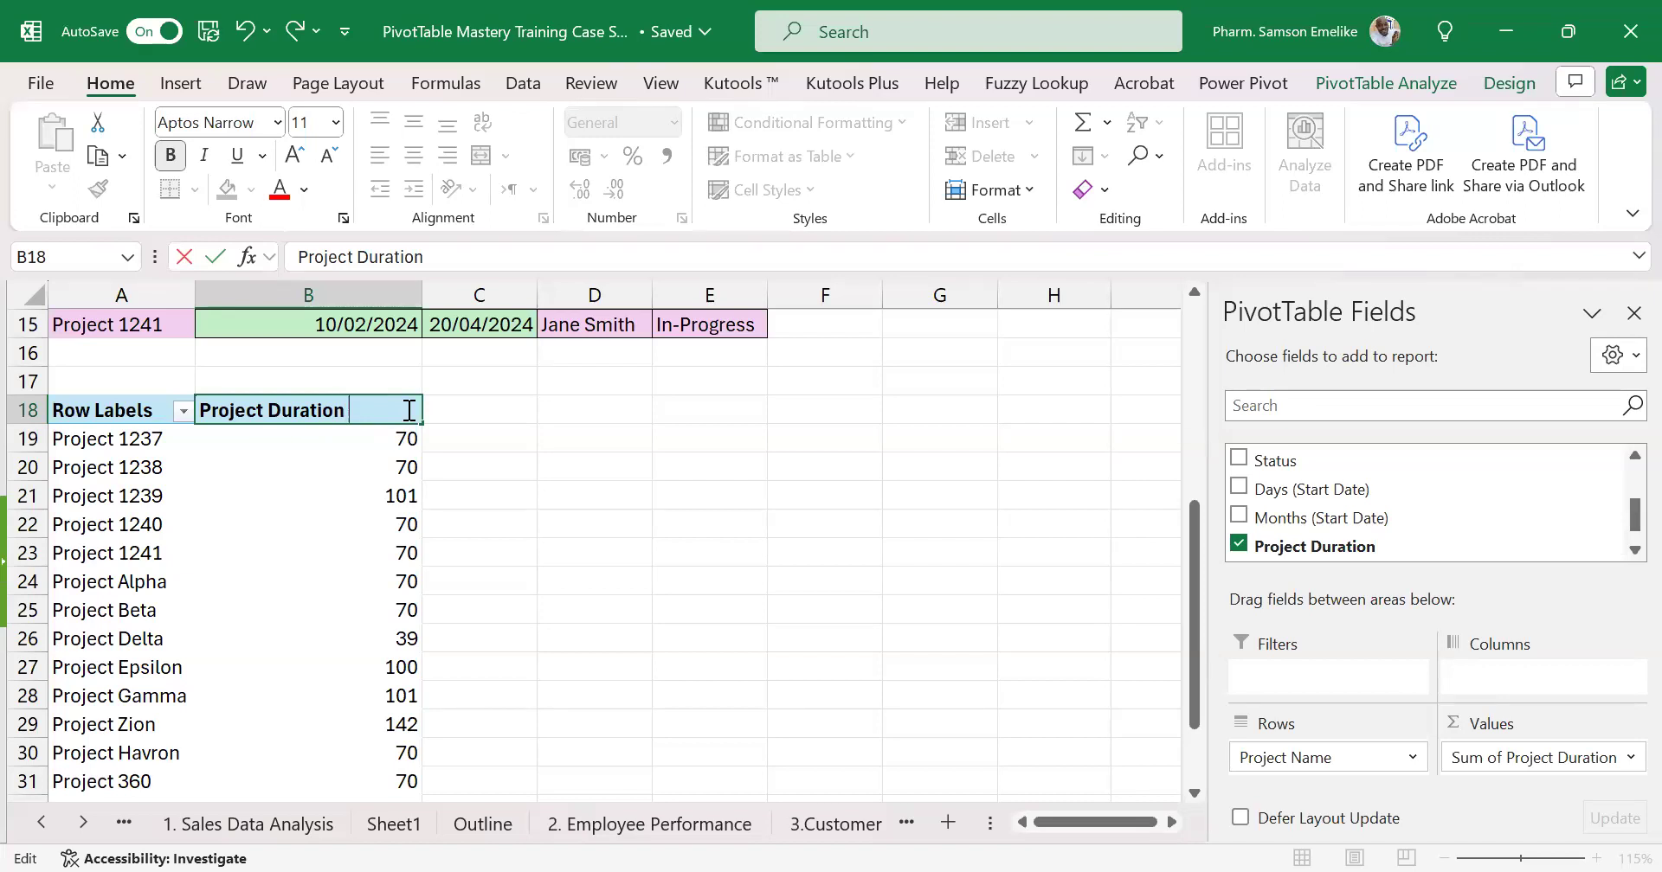
{"action": "key", "text": "Return"}
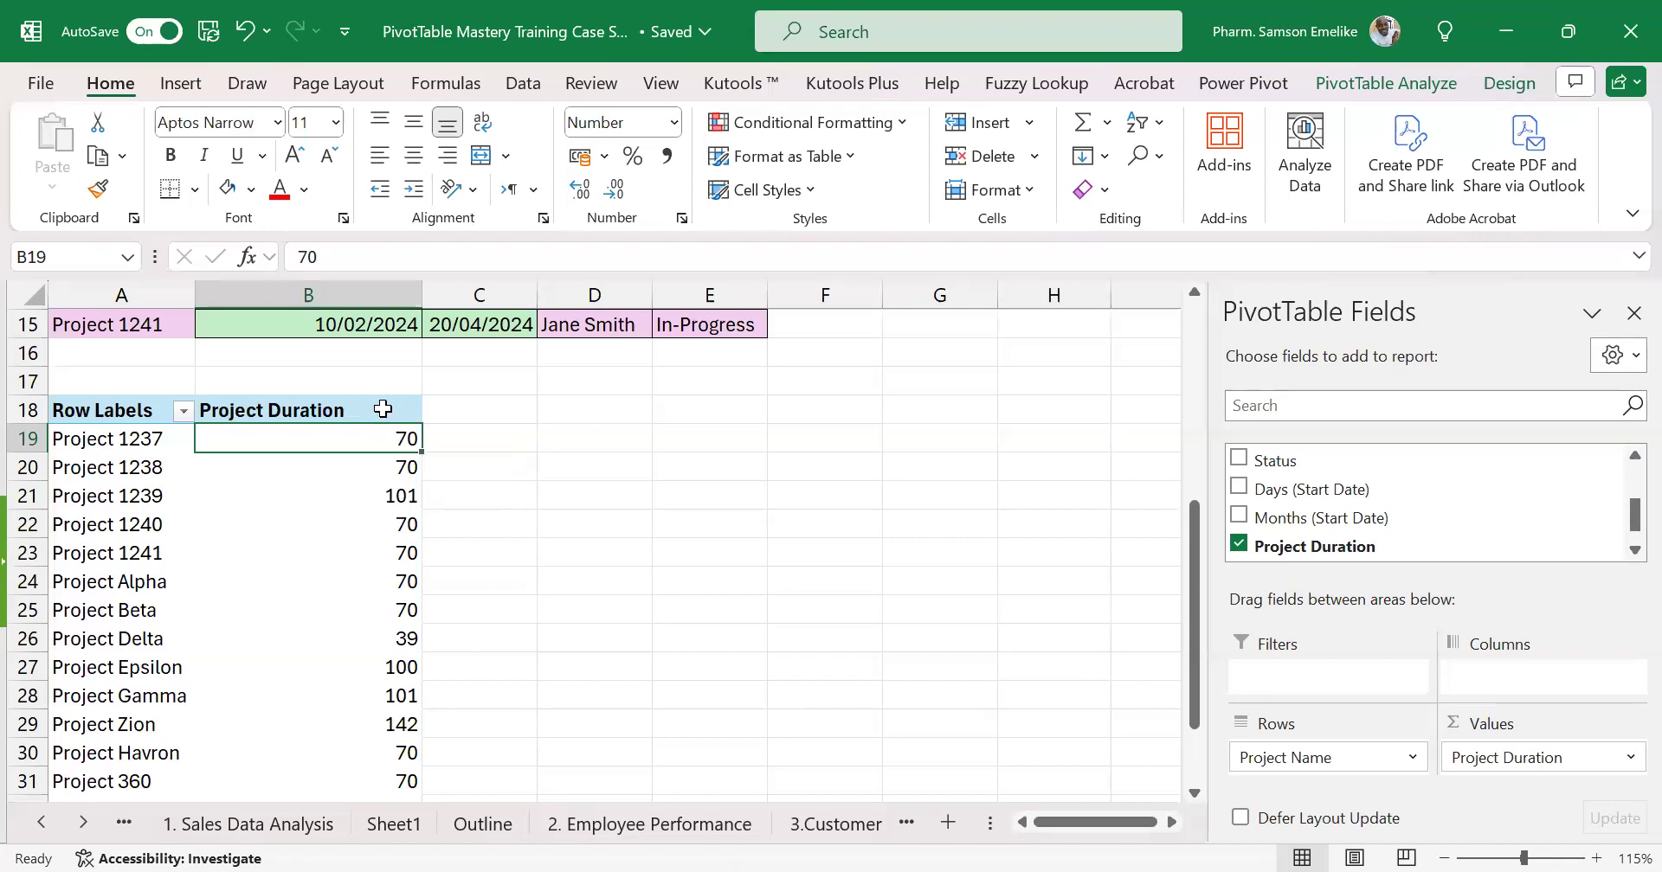
Check the custom name and trailing space of the Project Duration header in B18 without changing its value field settings
{"action": "left_click", "coordinate": [383, 409]}
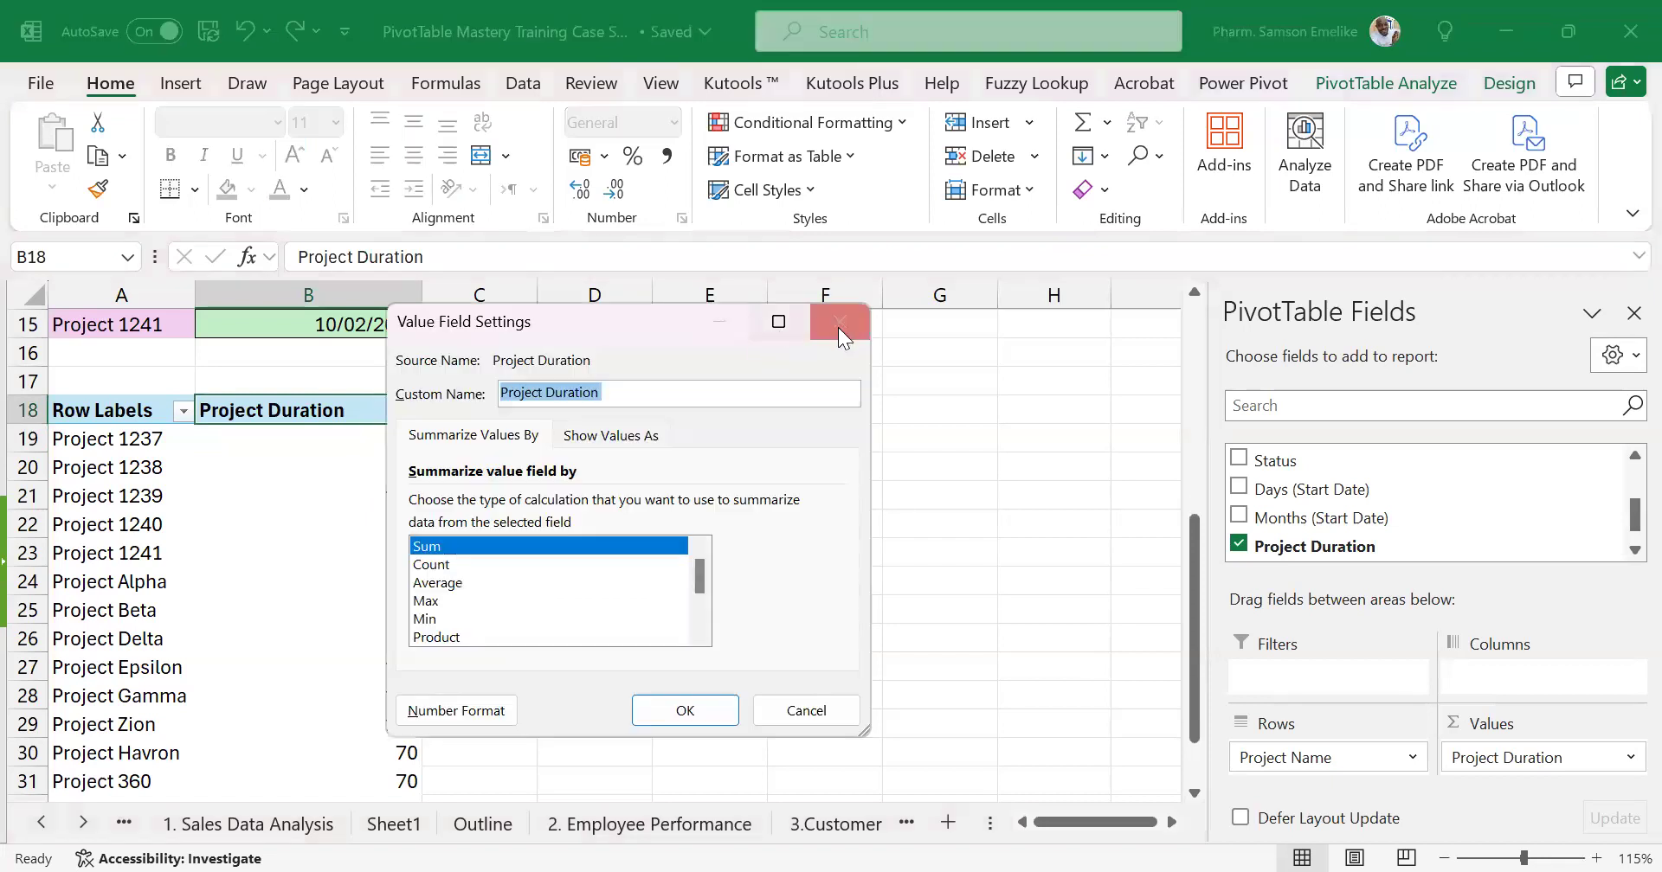
{"action": "left_click", "coordinate": [840, 324]}
{"action": "left_click", "coordinate": [519, 258]}
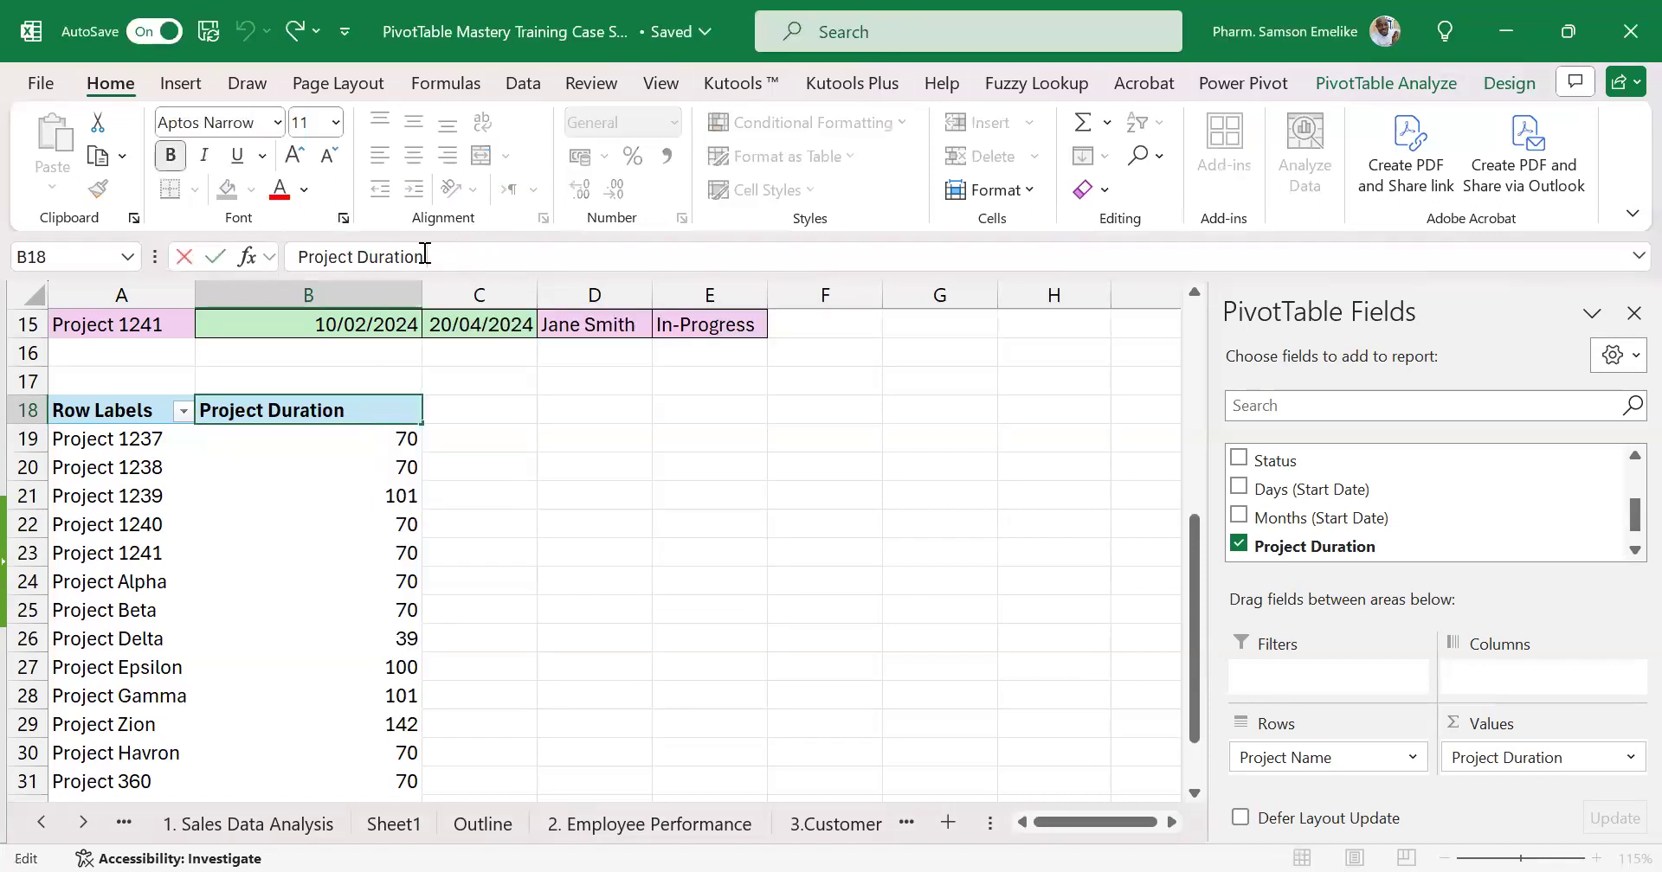
{"action": "left_click", "coordinate": [348, 547]}
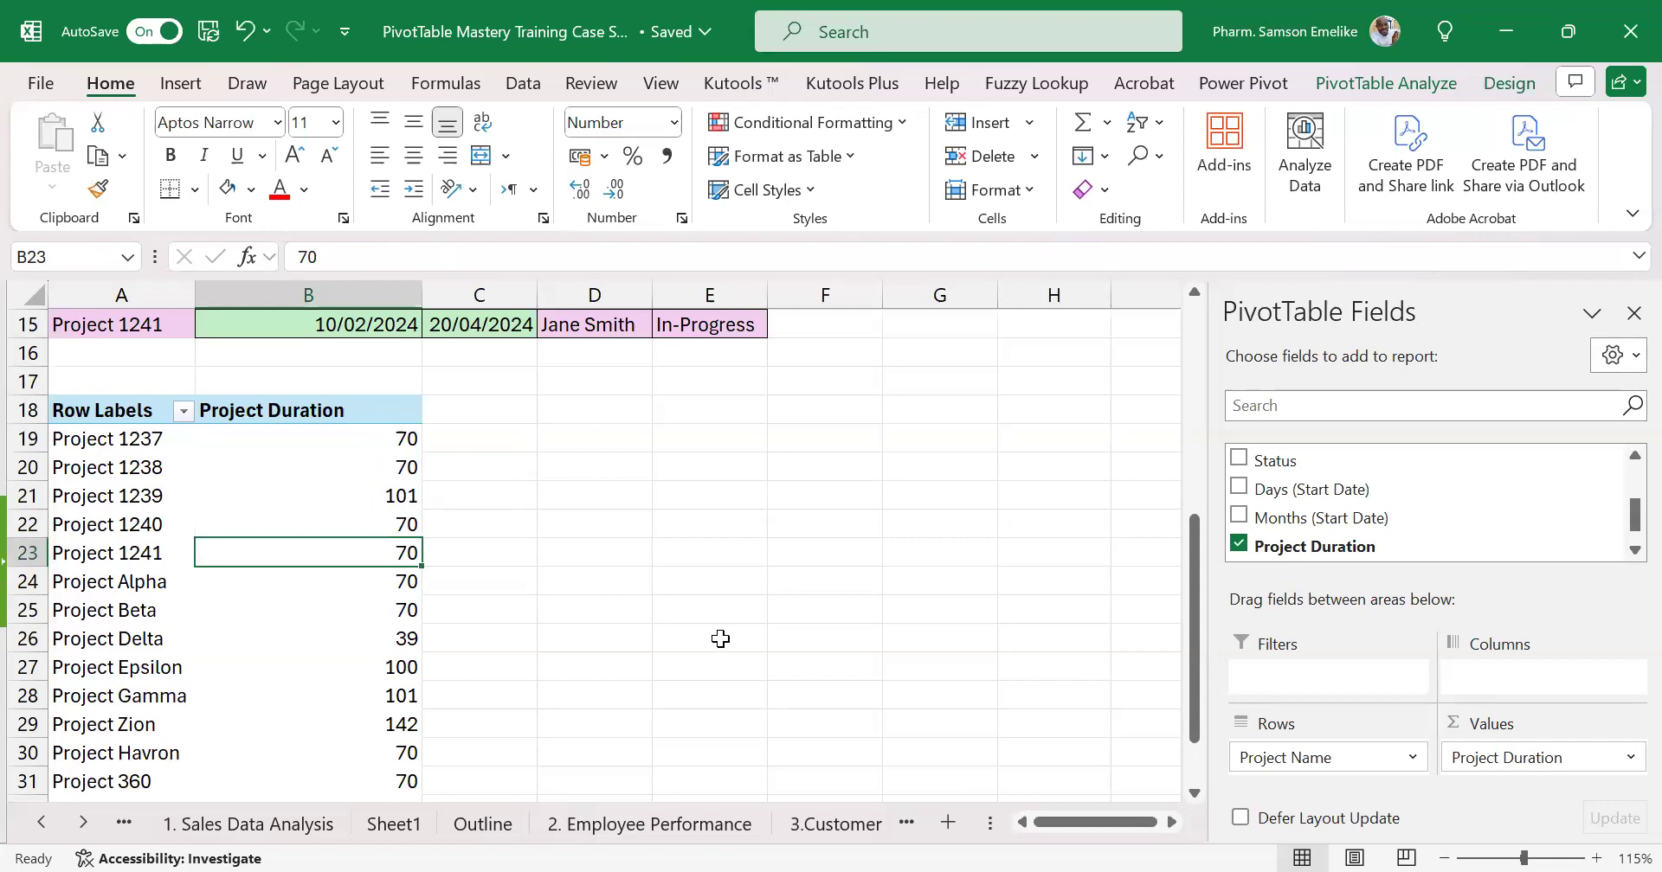
Save the workbook and look over the PivotTable's project durations down to the grand total row
{"action": "key", "text": "ctrl+s"}
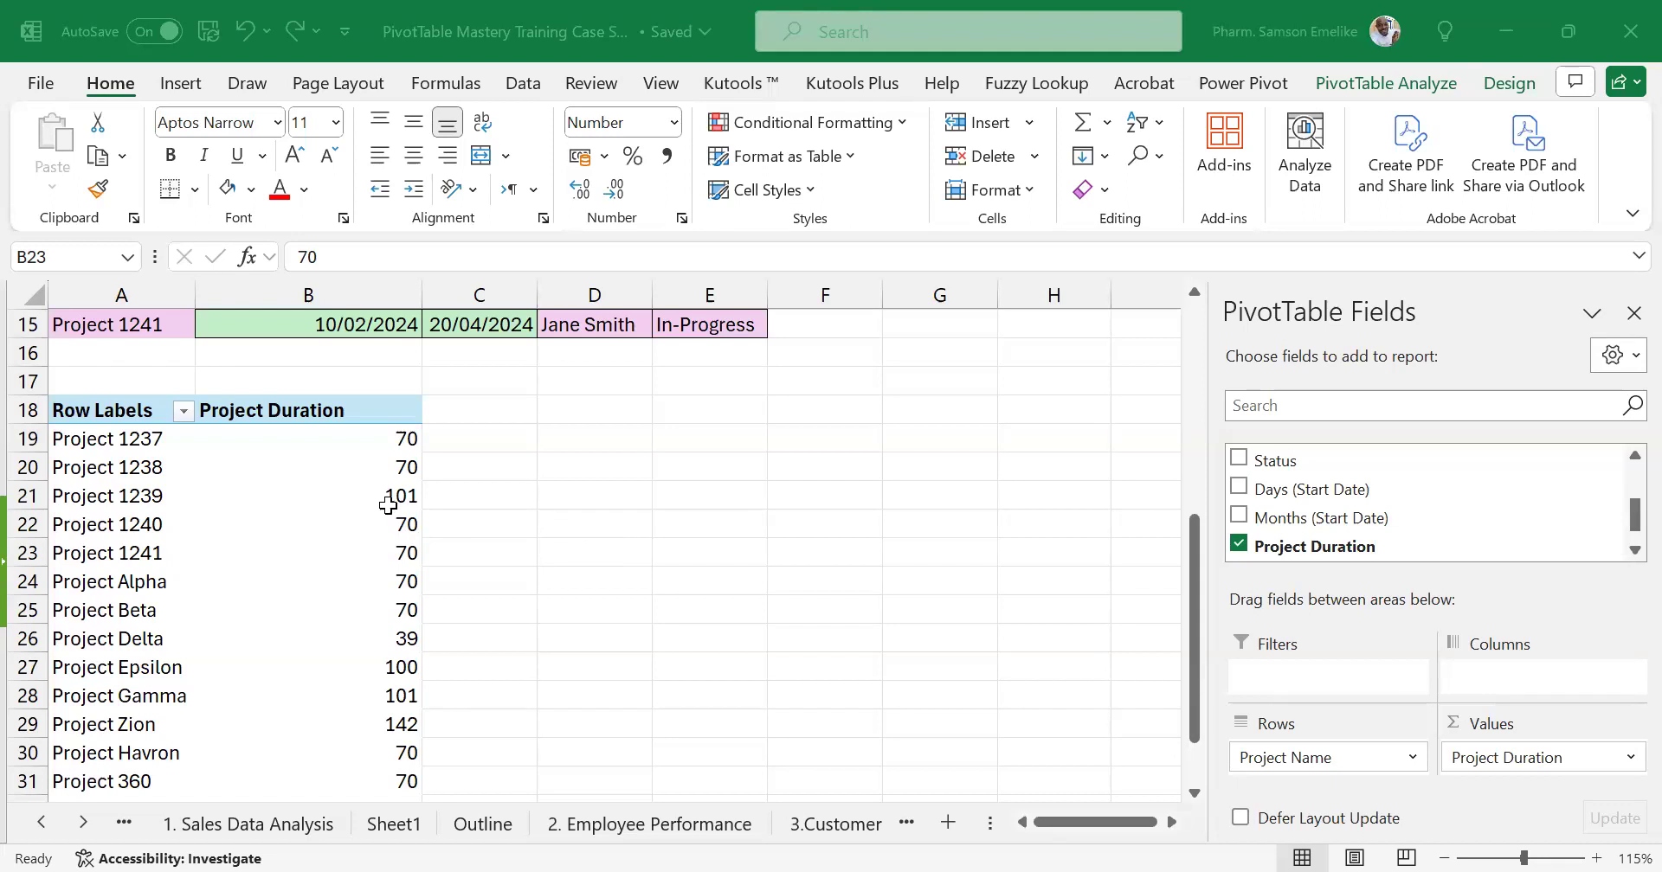
{"action": "mouse_move", "coordinate": [388, 506]}
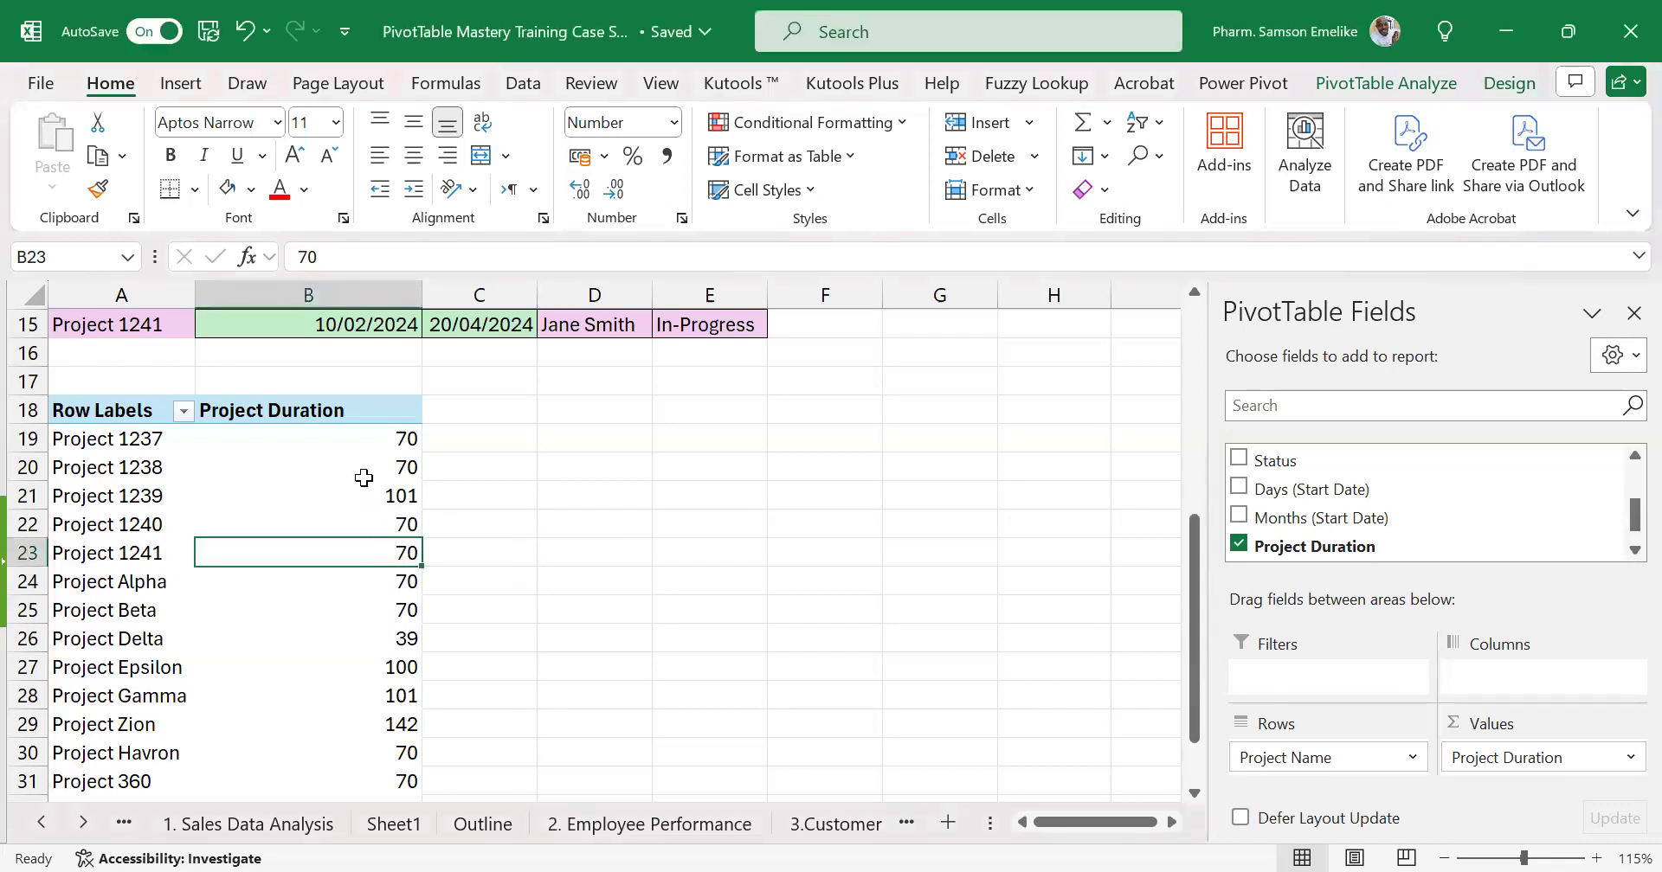
{"action": "mouse_move", "coordinate": [363, 474]}
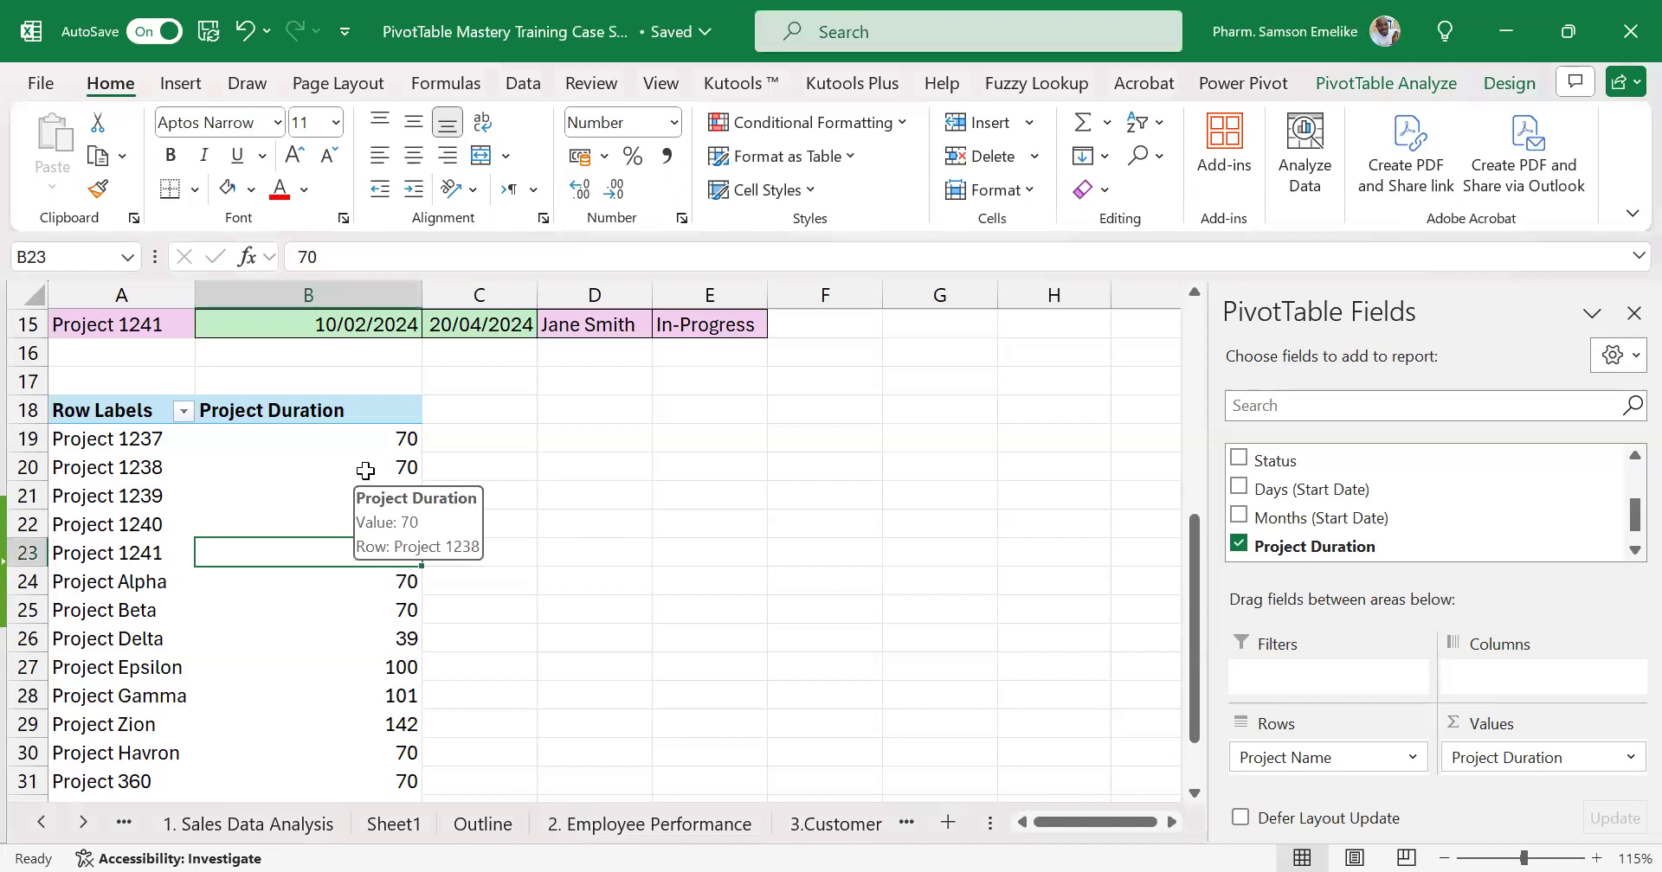
{"action": "scroll", "coordinate": [365, 468], "scroll_direction": "down", "scroll_amount": 1}
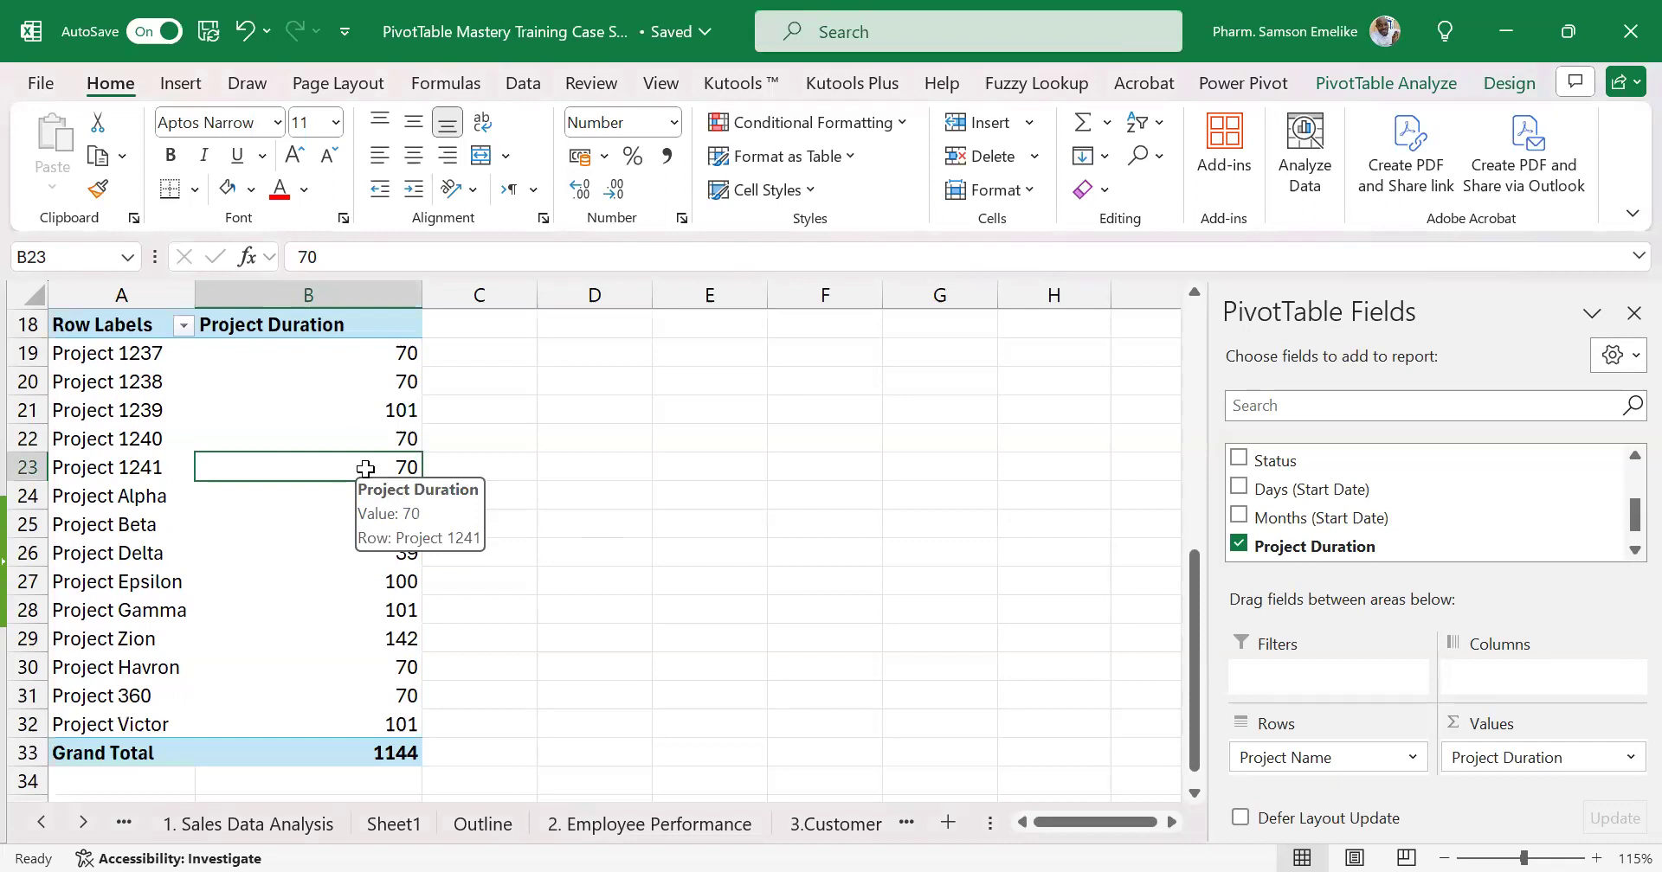
{"action": "scroll", "coordinate": [365, 468], "scroll_direction": "up", "scroll_amount": 1}
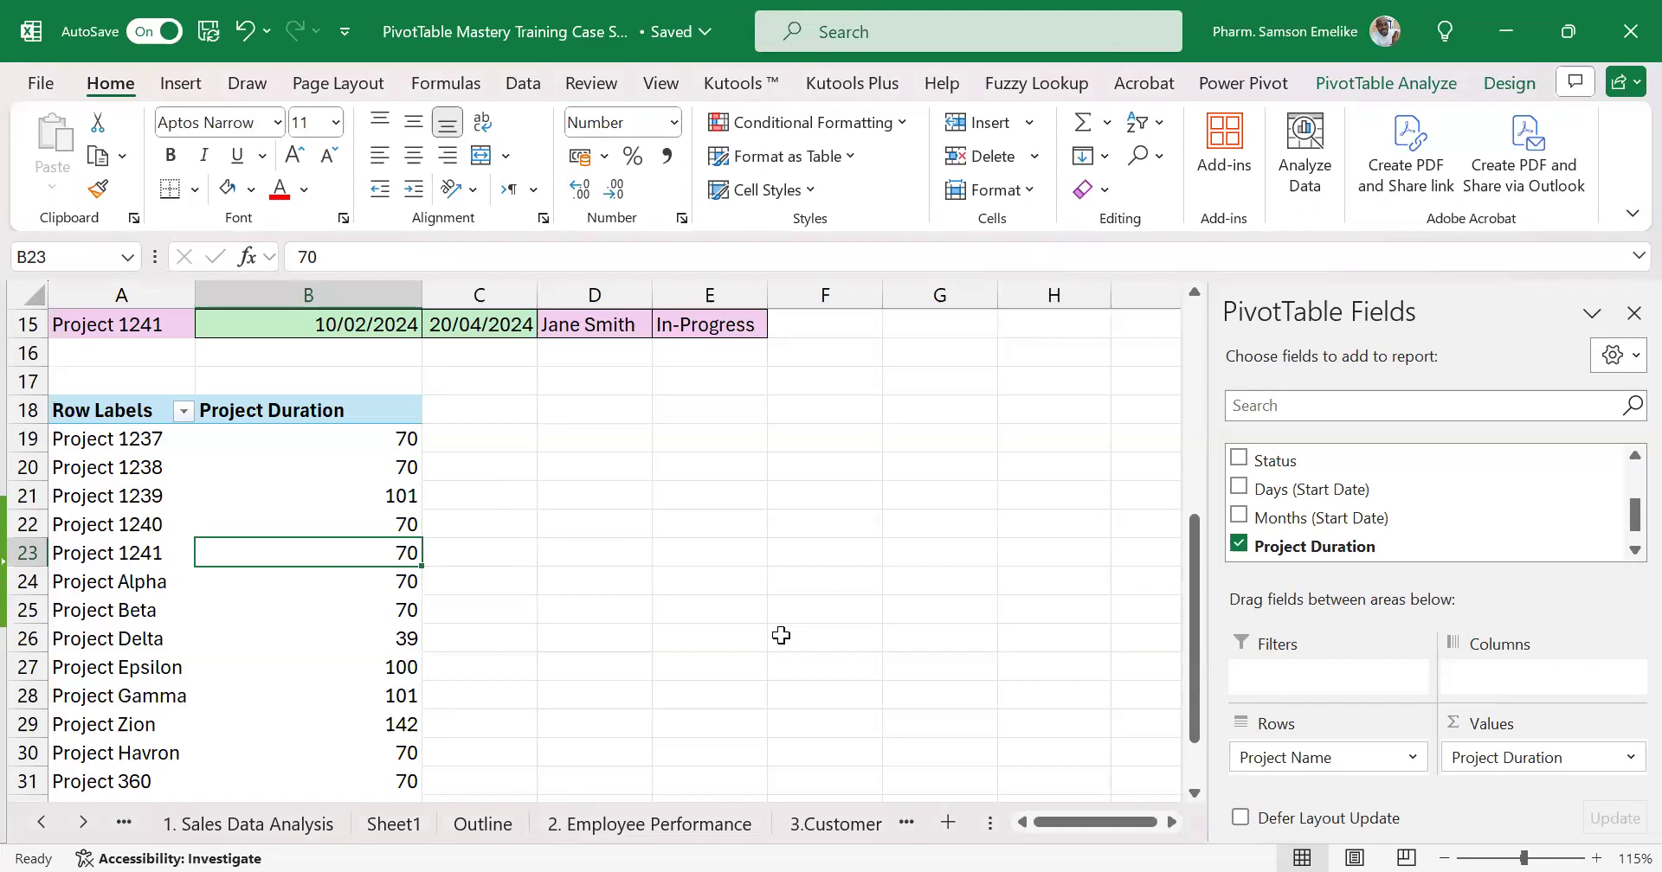
Copy the name Project Alpha from A2 of the source table over the project name in A3
{"action": "mouse_move", "coordinate": [382, 640]}
{"action": "scroll", "coordinate": [343, 437], "scroll_direction": "up", "scroll_amount": 3}
{"action": "scroll", "coordinate": [345, 437], "scroll_direction": "up", "scroll_amount": 2}
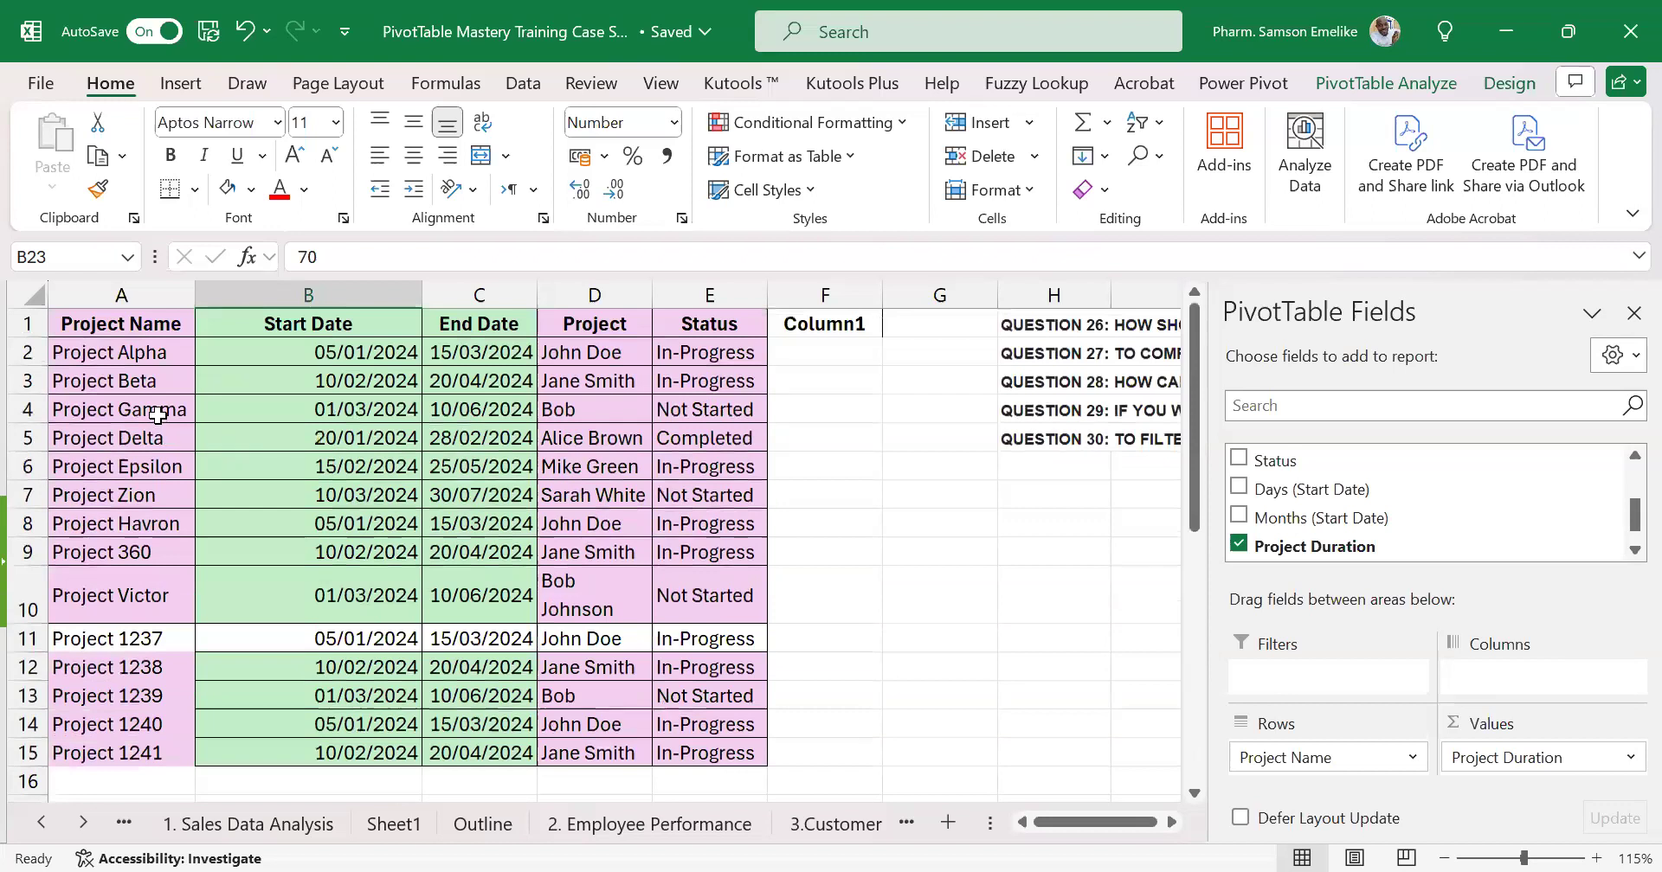
{"action": "left_click", "coordinate": [160, 358]}
{"action": "key", "text": "ctrl+c"}
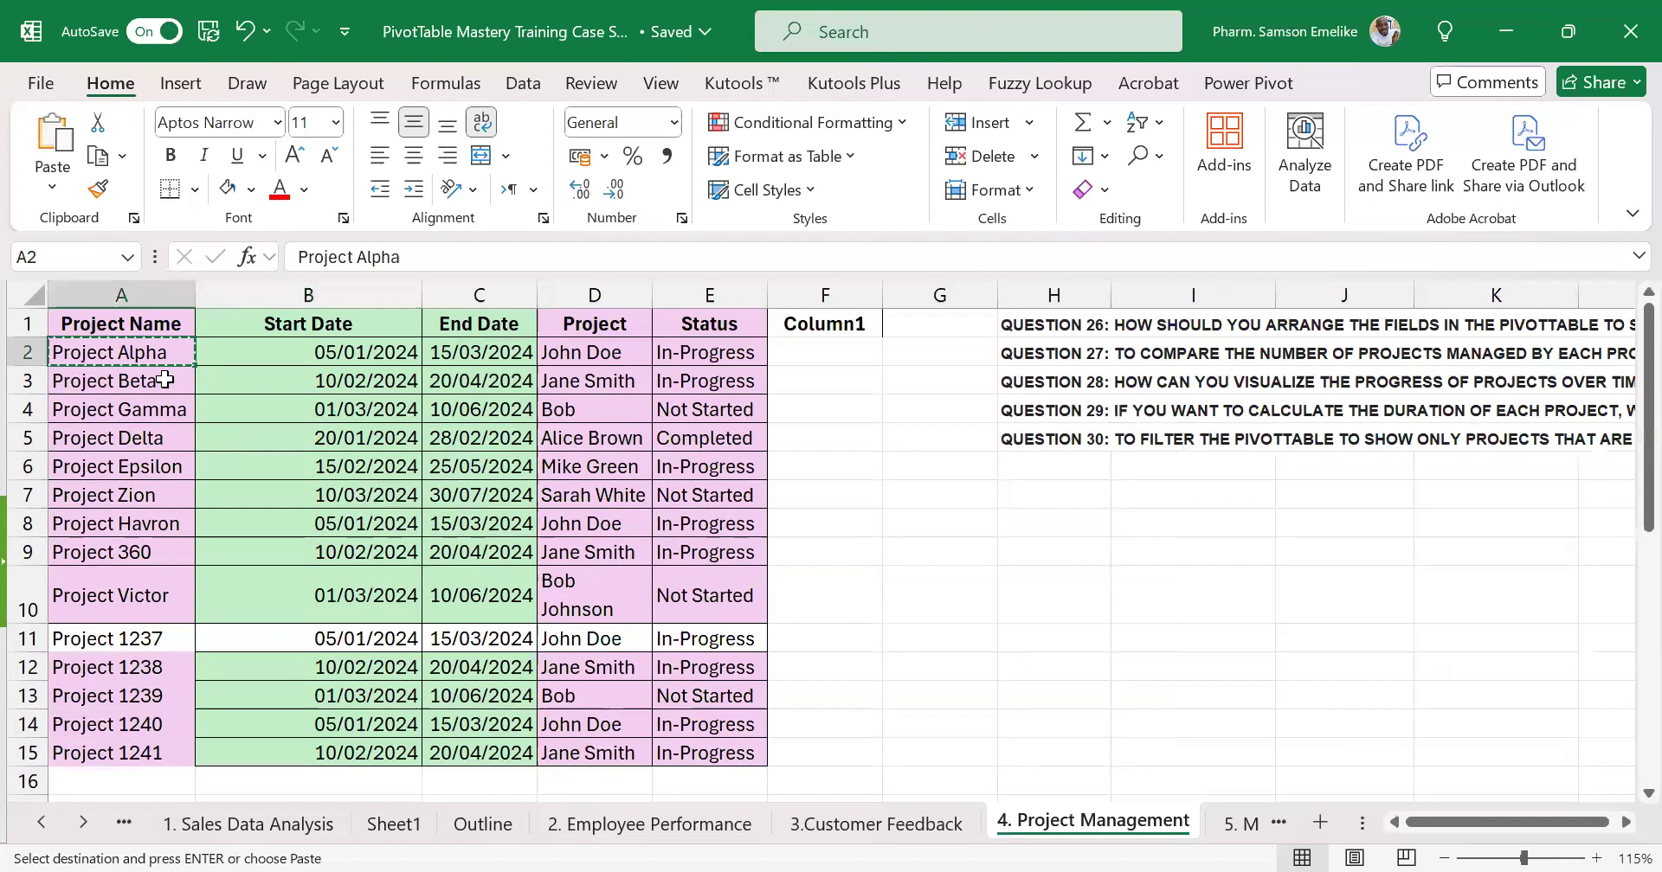
{"action": "left_click", "coordinate": [165, 379]}
{"action": "key", "text": "Return"}
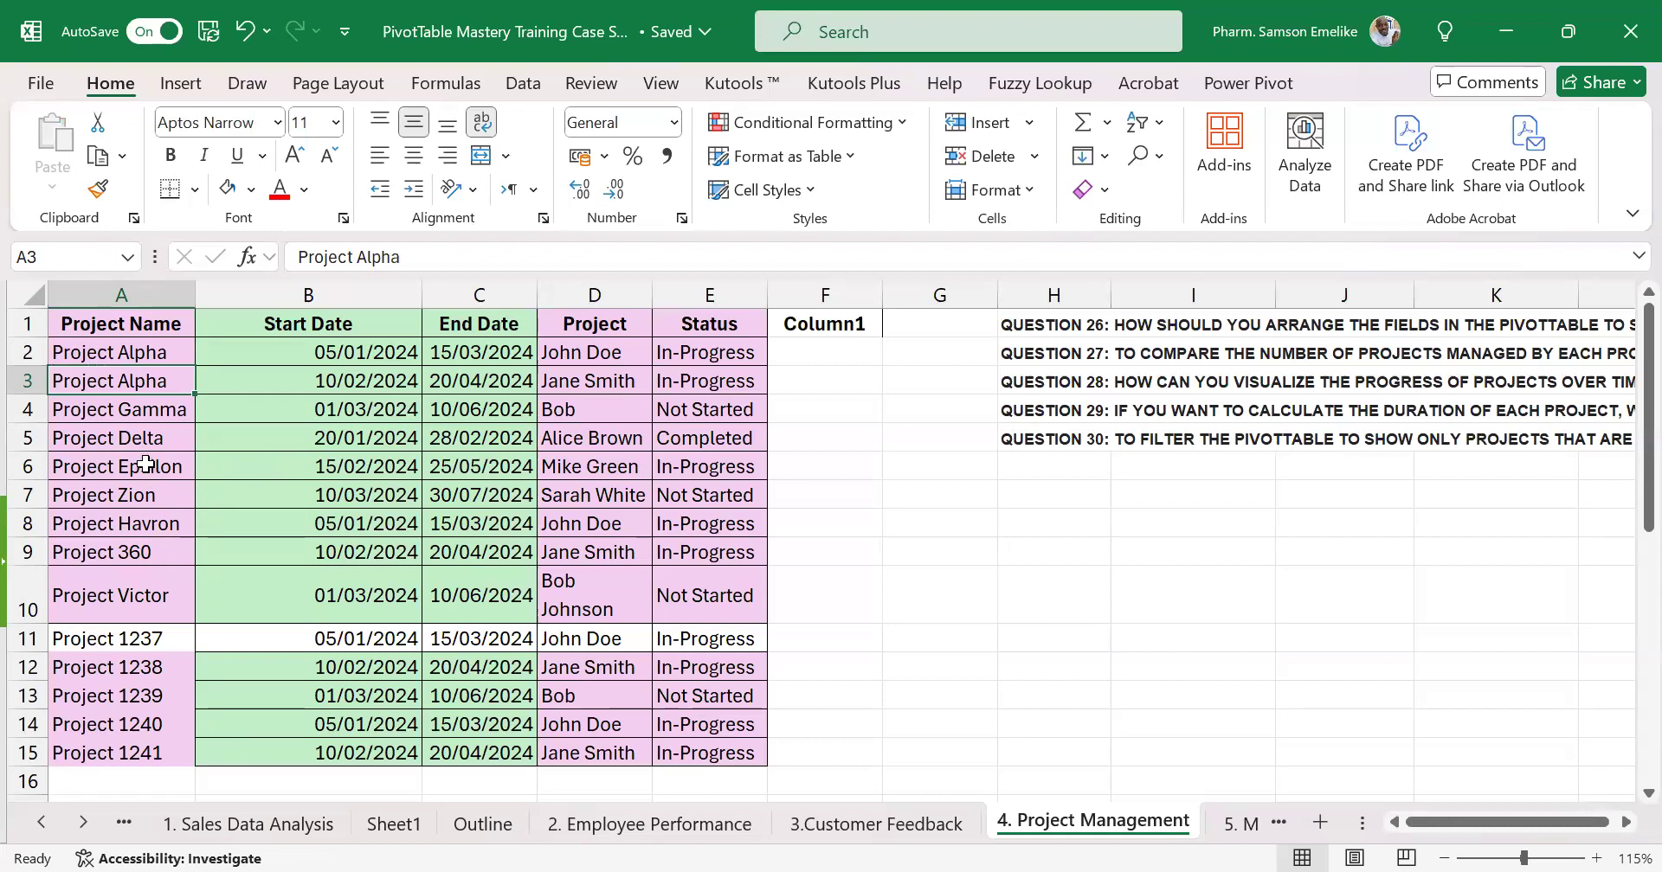
Overwrite the name in A4 with Project 360 copied from A9, and A7 with Project Victor copied from A10
{"action": "left_click", "coordinate": [156, 555]}
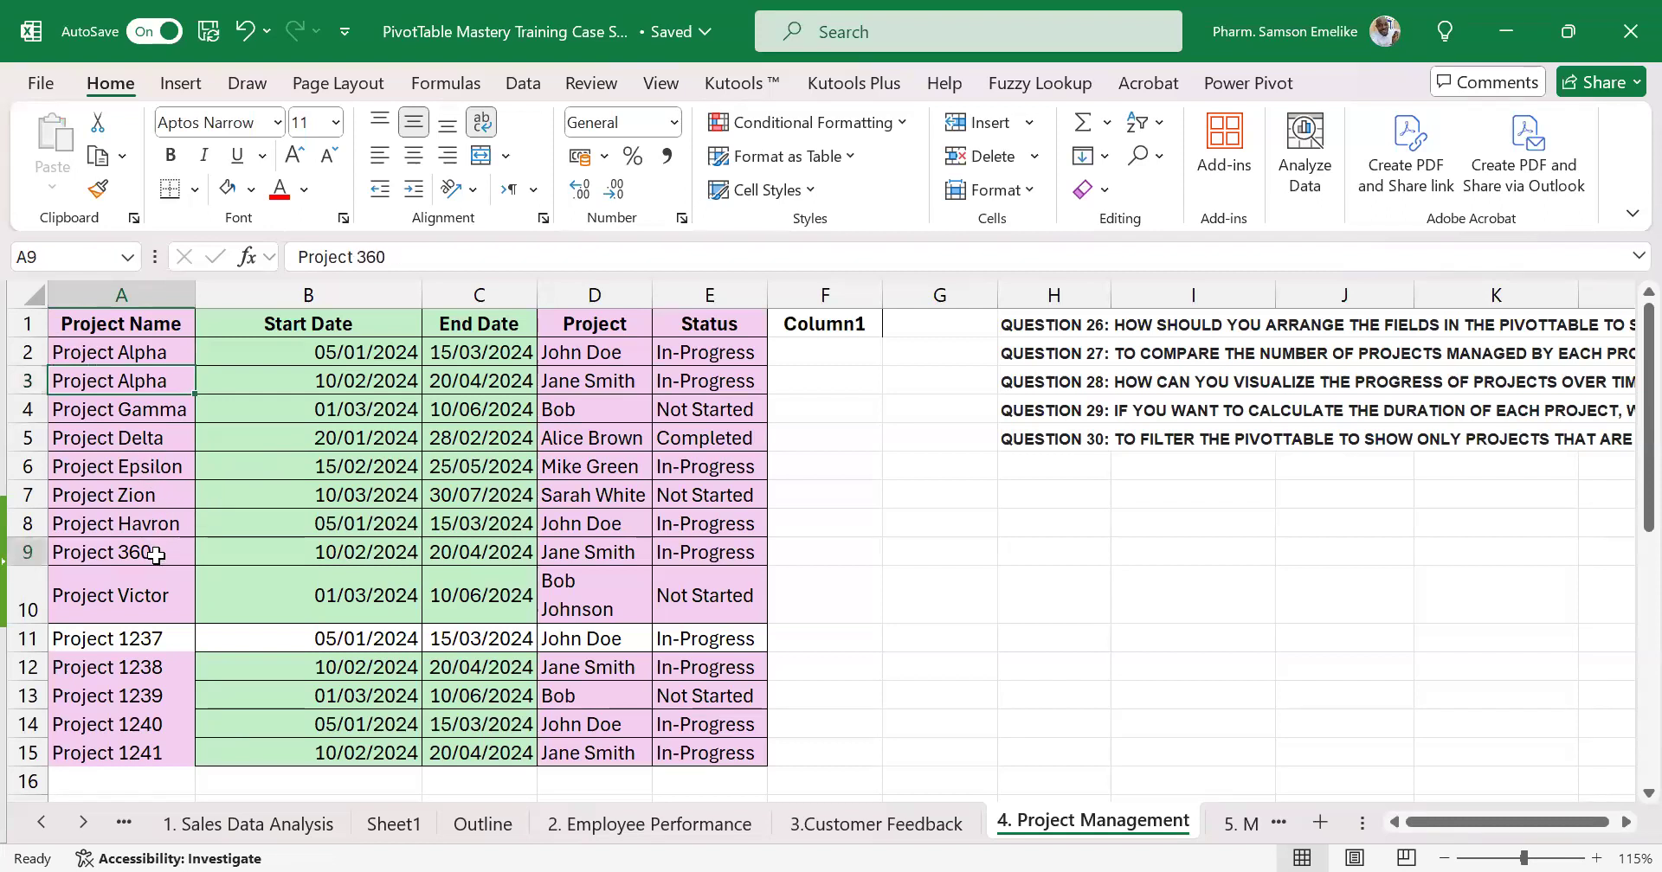
{"action": "key", "text": "ctrl+c"}
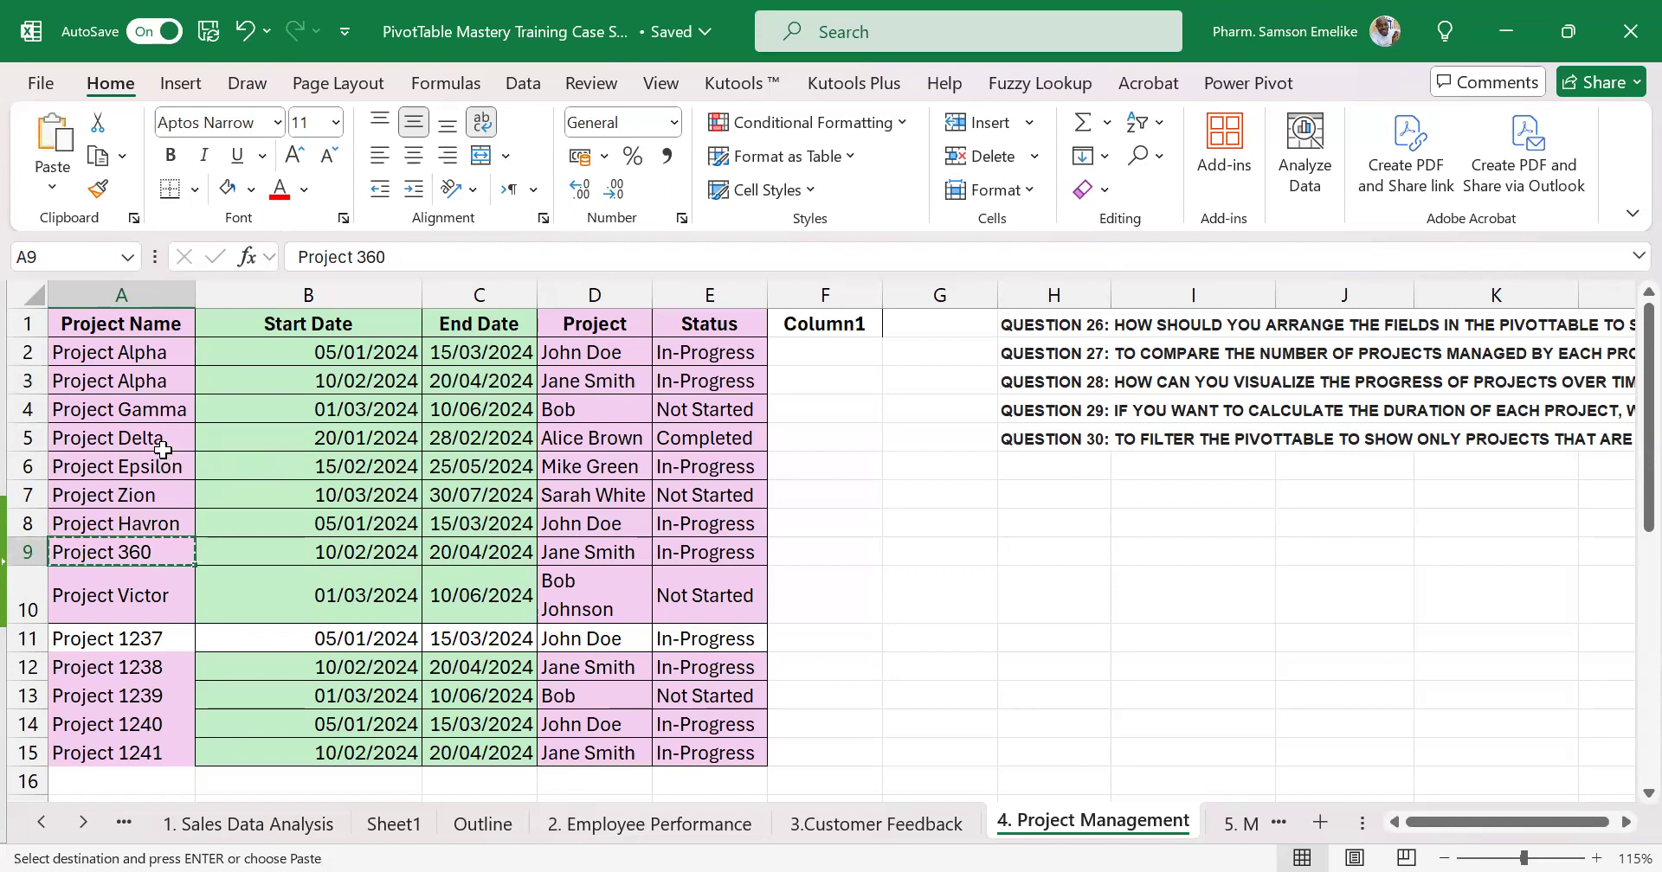
{"action": "left_click", "coordinate": [162, 410]}
{"action": "key", "text": "Return"}
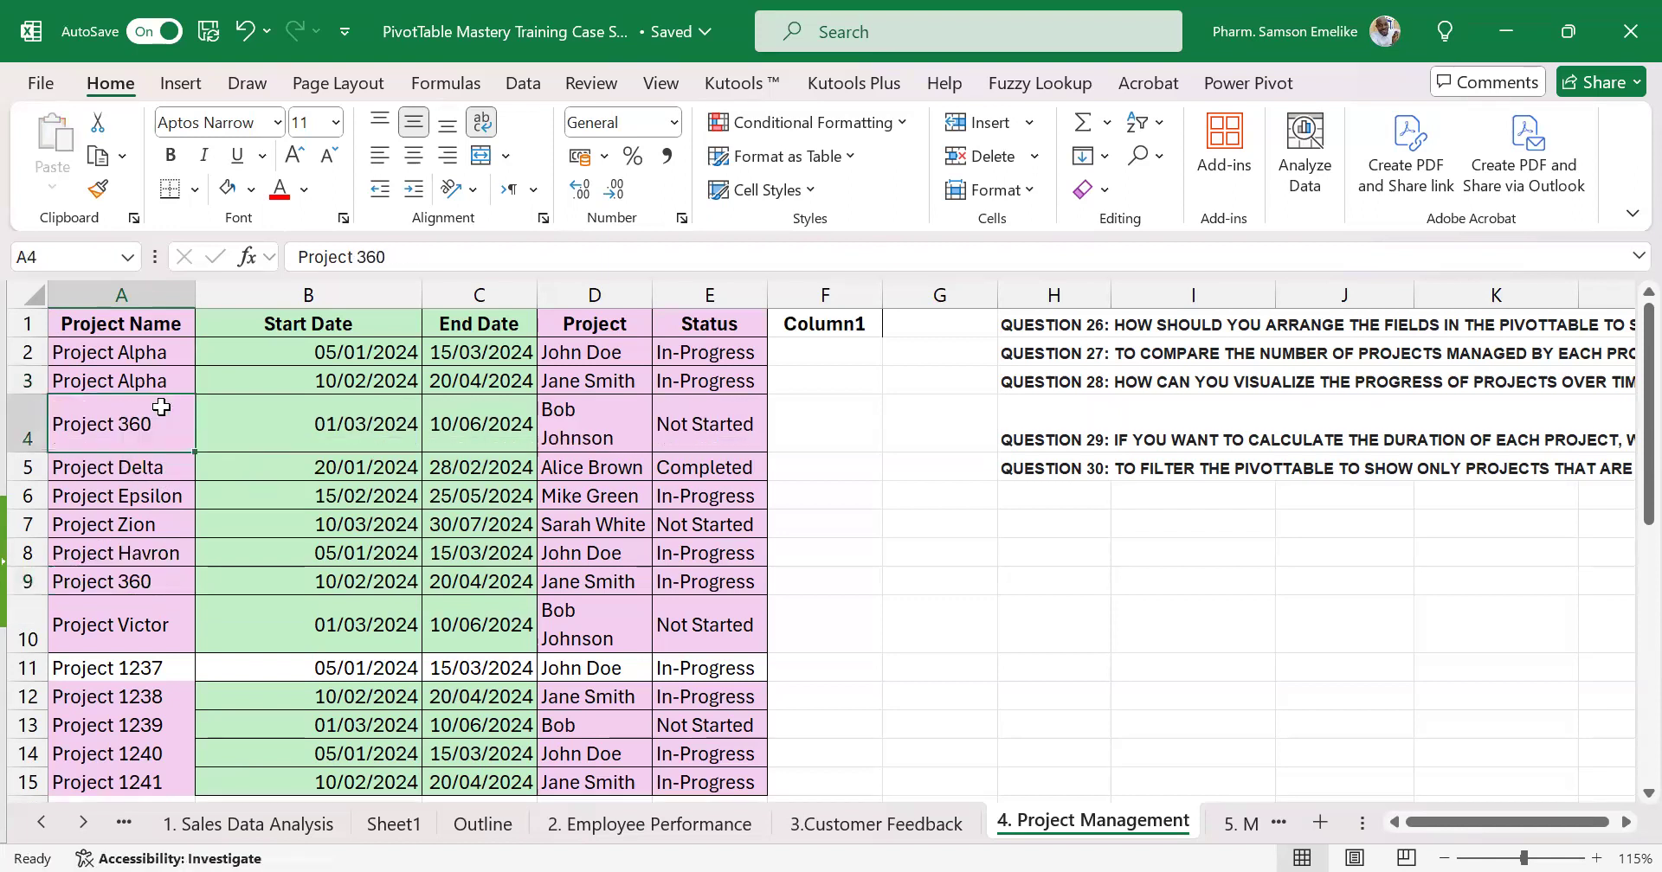
{"action": "left_click", "coordinate": [166, 625]}
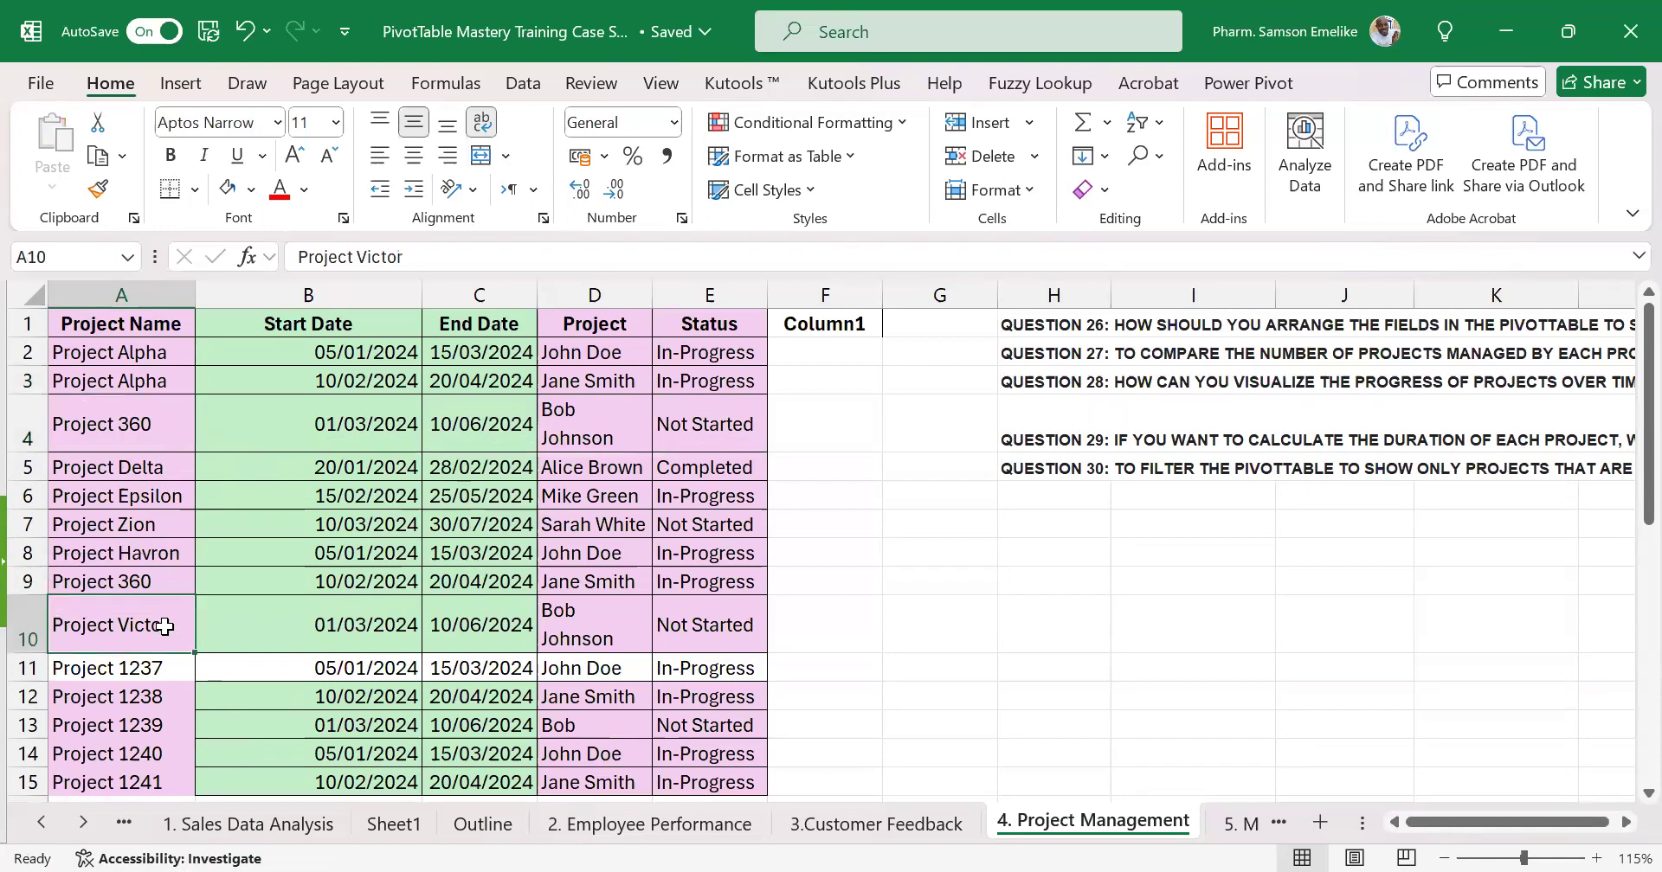
{"action": "key", "text": "ctrl+c"}
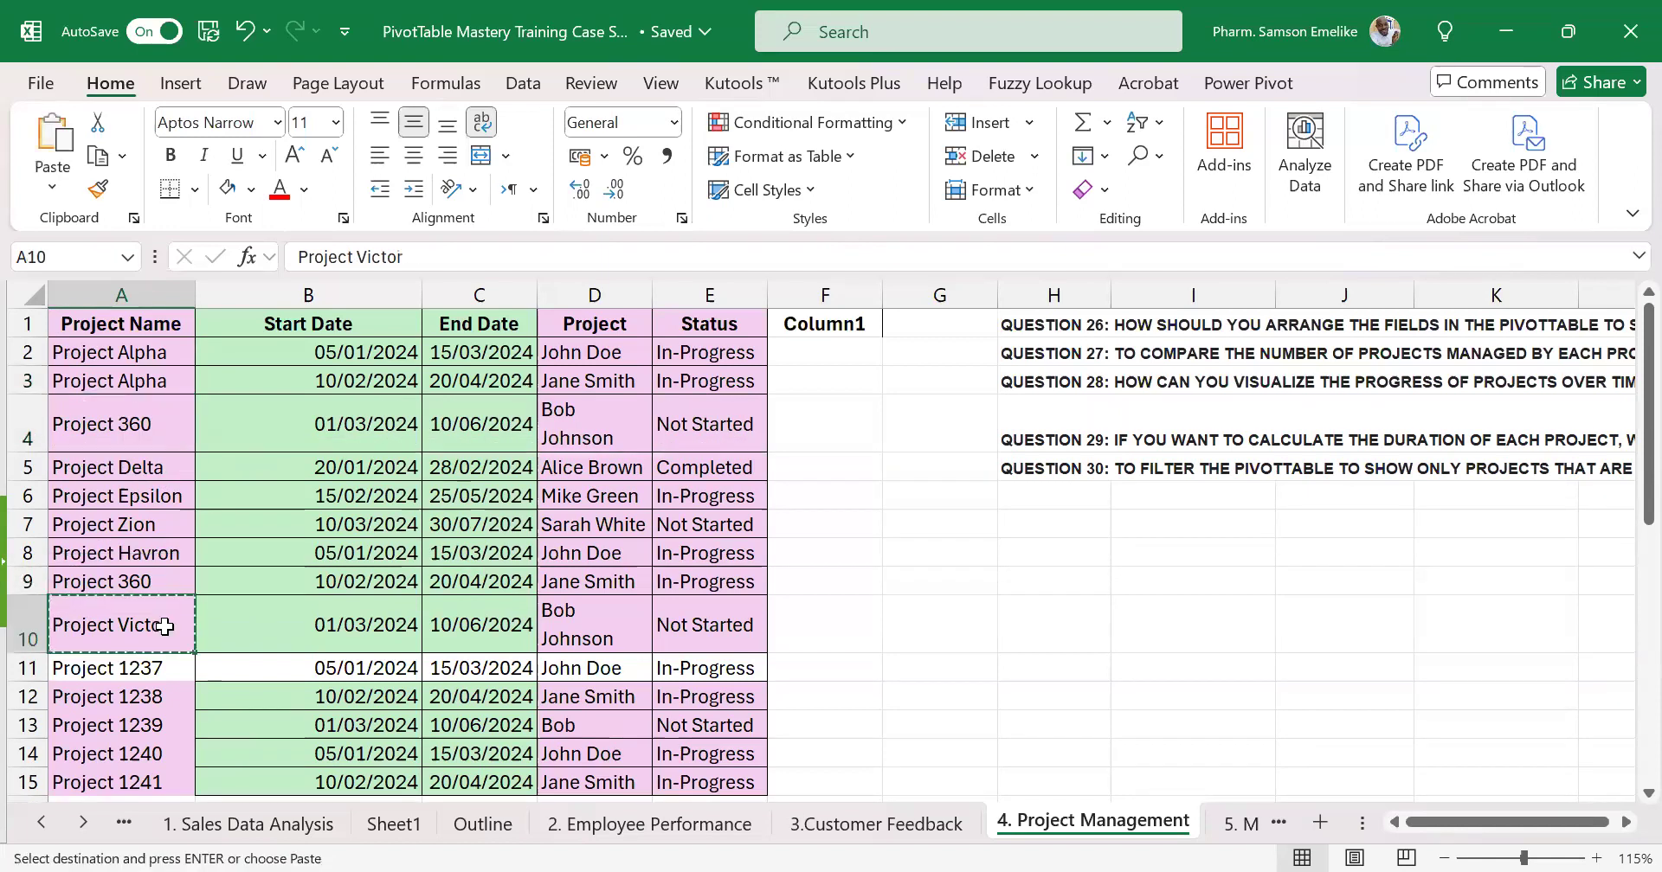
{"action": "left_click", "coordinate": [154, 524]}
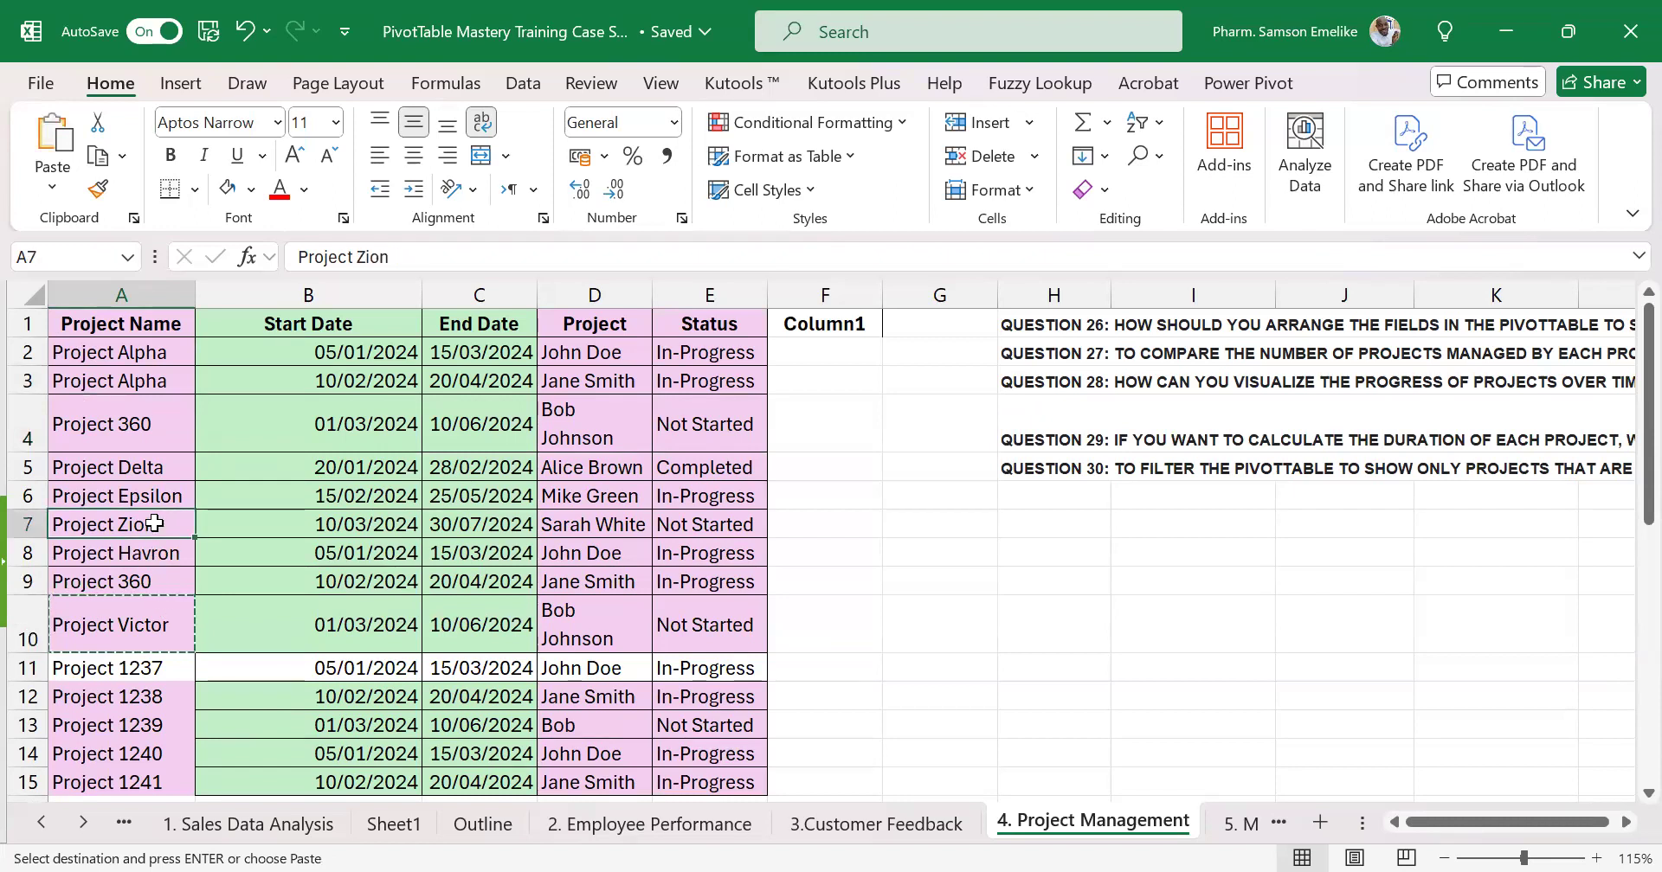
{"action": "key", "text": "Return"}
Duplicate the whole PivotTable in A18:B33 below the original, starting at cell A36
{"action": "scroll", "coordinate": [386, 483], "scroll_direction": "down", "scroll_amount": 6}
{"action": "scroll", "coordinate": [374, 465], "scroll_direction": "up", "scroll_amount": 2}
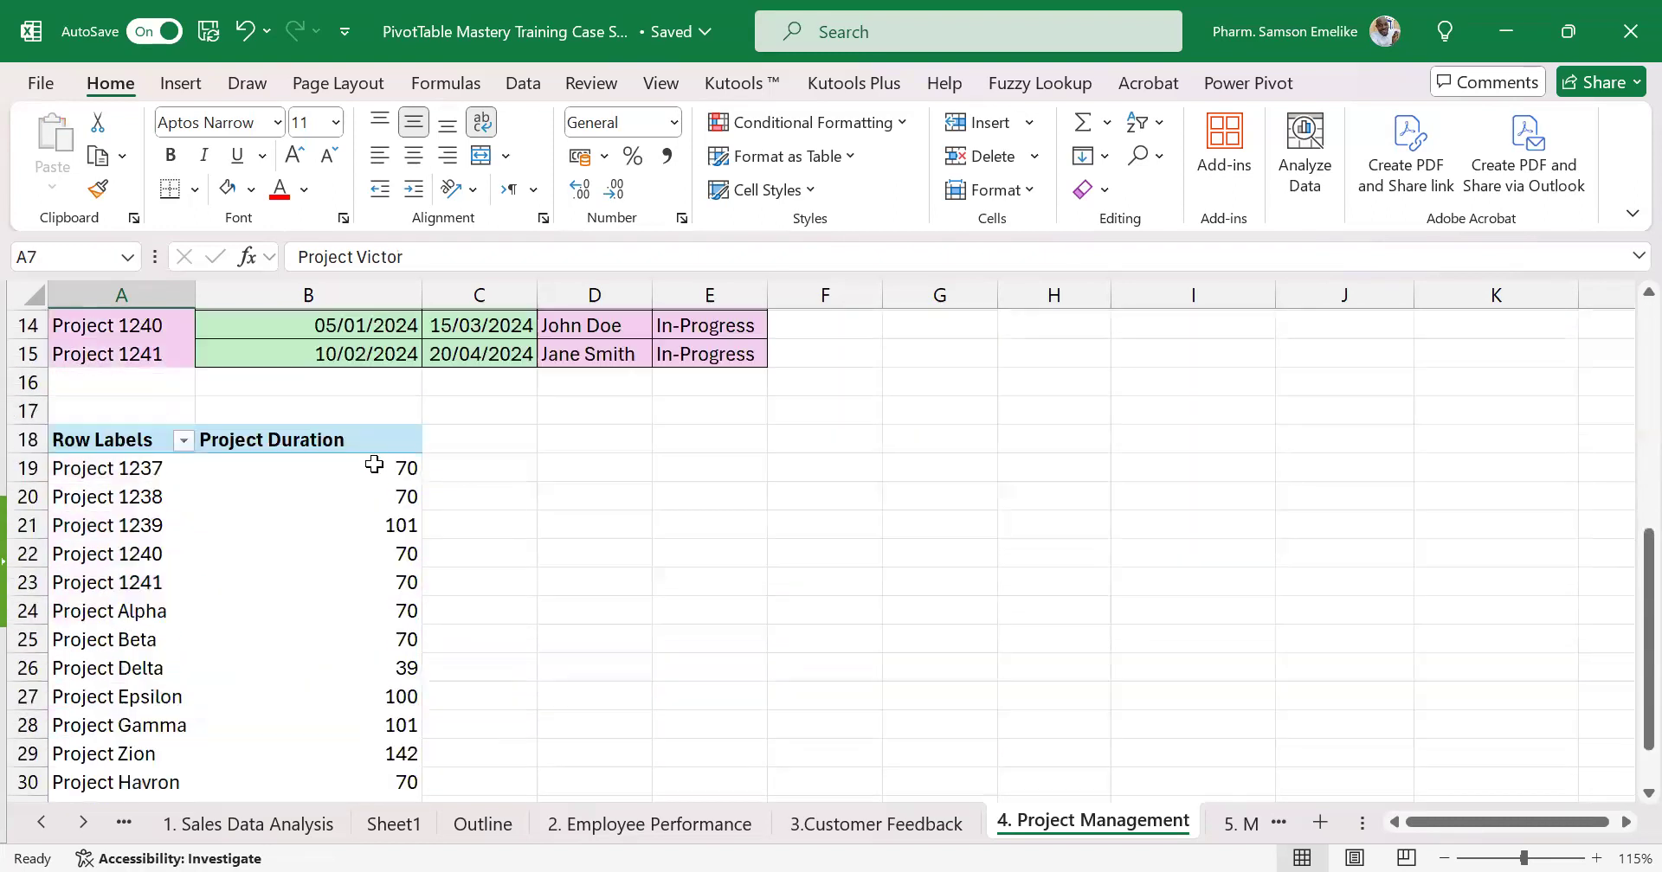
{"action": "left_click_drag", "start_coordinate": [95, 439], "coordinate": [322, 801]}
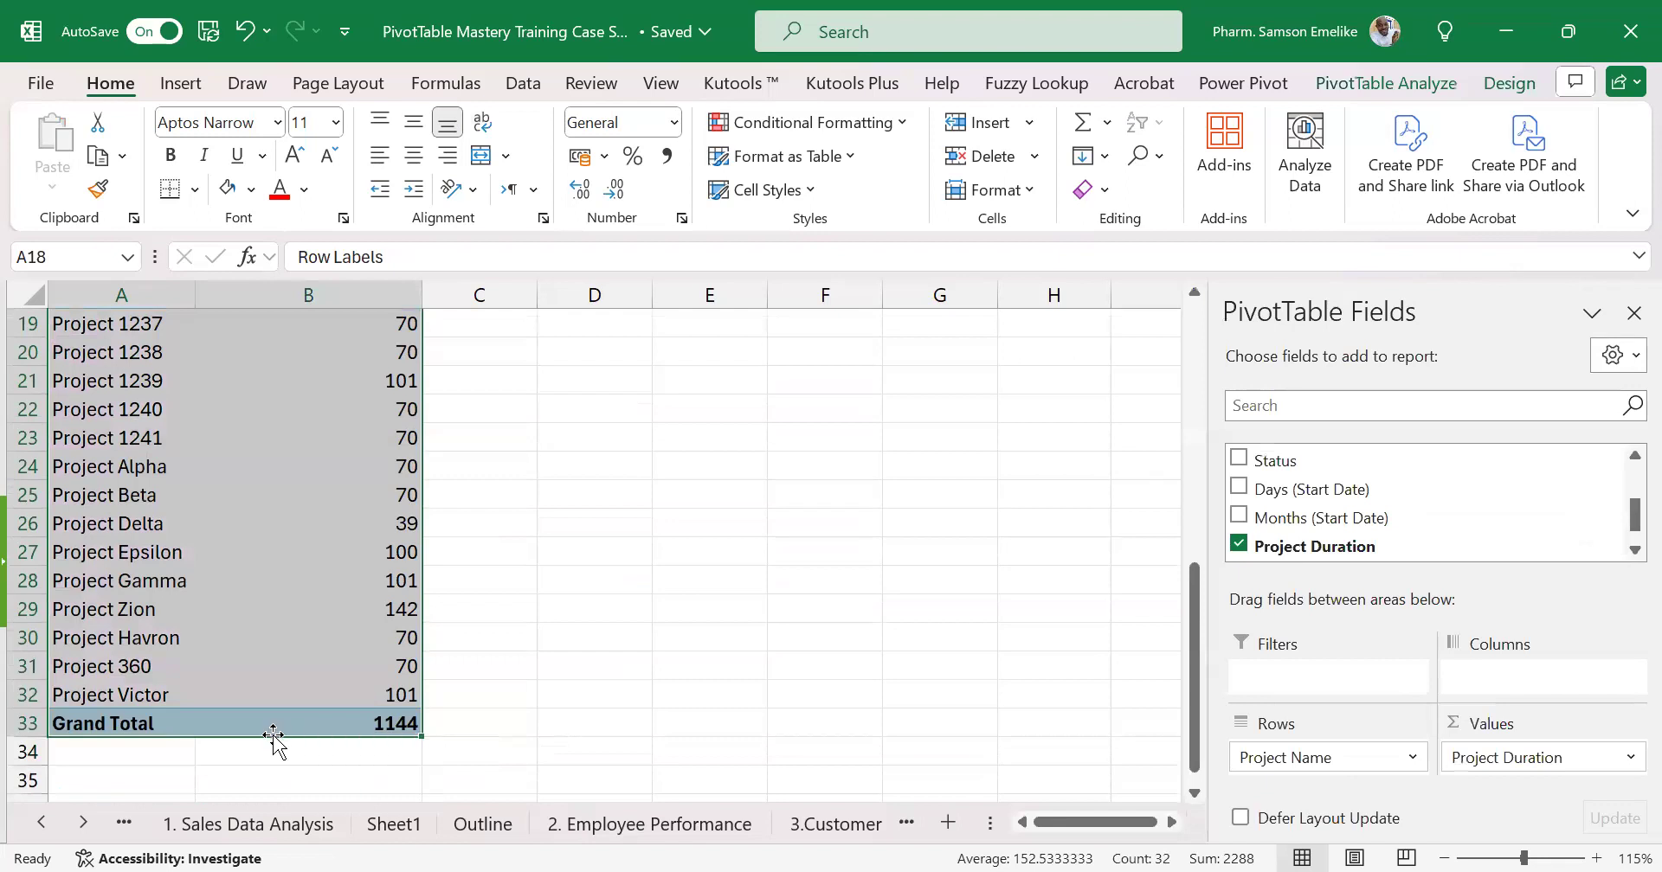
{"action": "left_click_drag", "start_coordinate": [272, 736], "coordinate": [290, 818]}
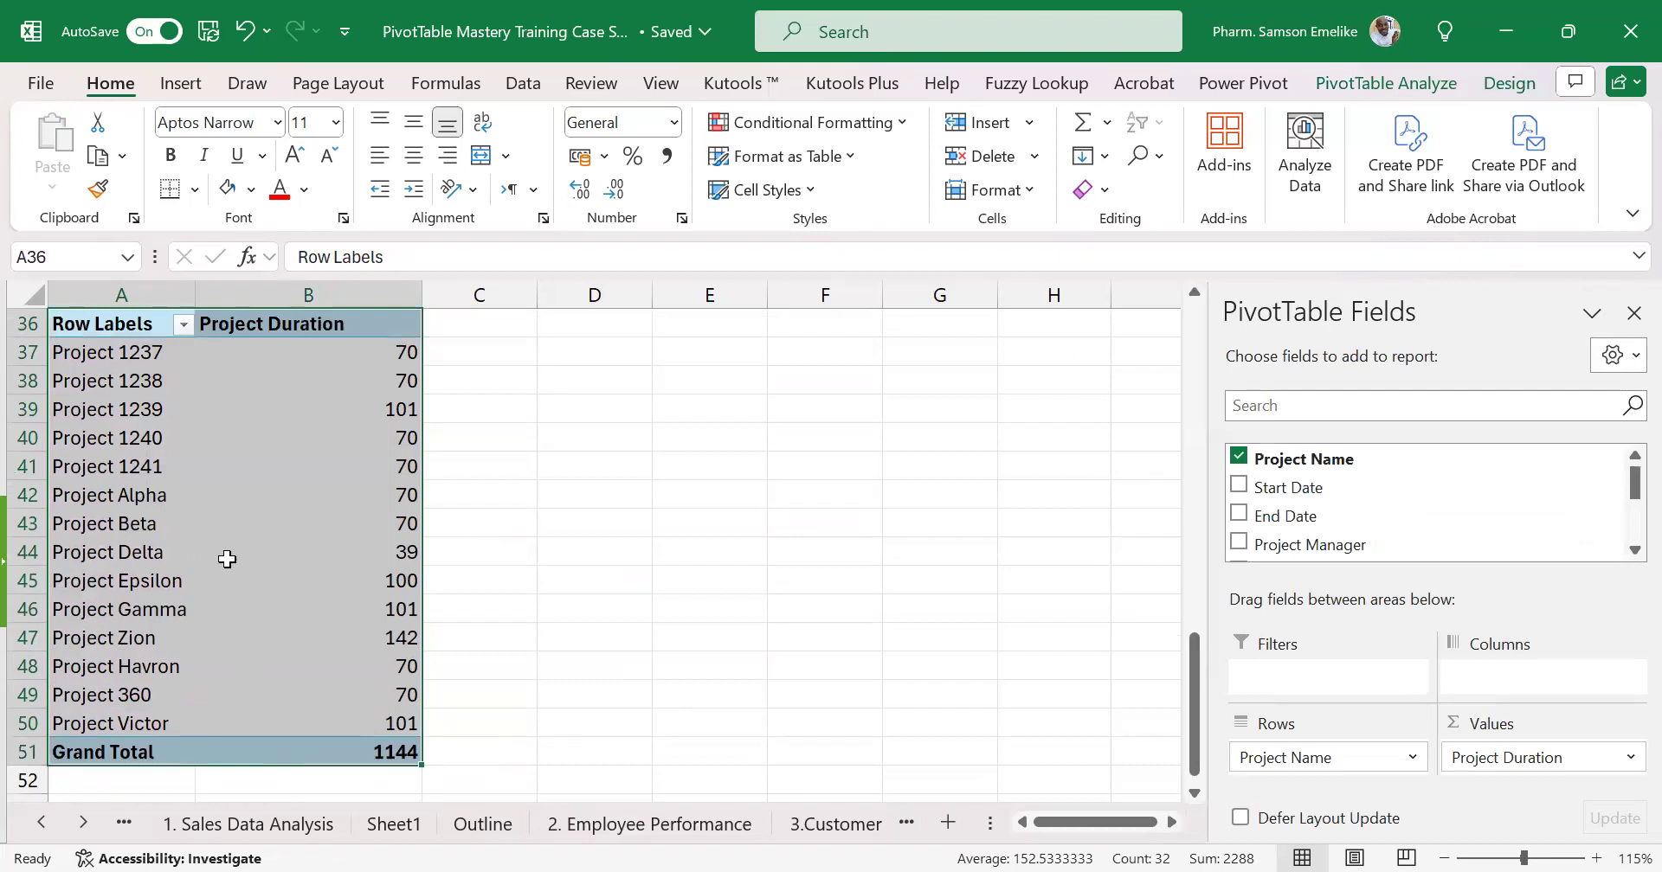
Refresh the PivotTable data to pick up the repeated project names and compare both PivotTables
{"action": "scroll", "coordinate": [278, 550], "scroll_direction": "up", "scroll_amount": 2}
{"action": "left_click", "coordinate": [278, 552]}
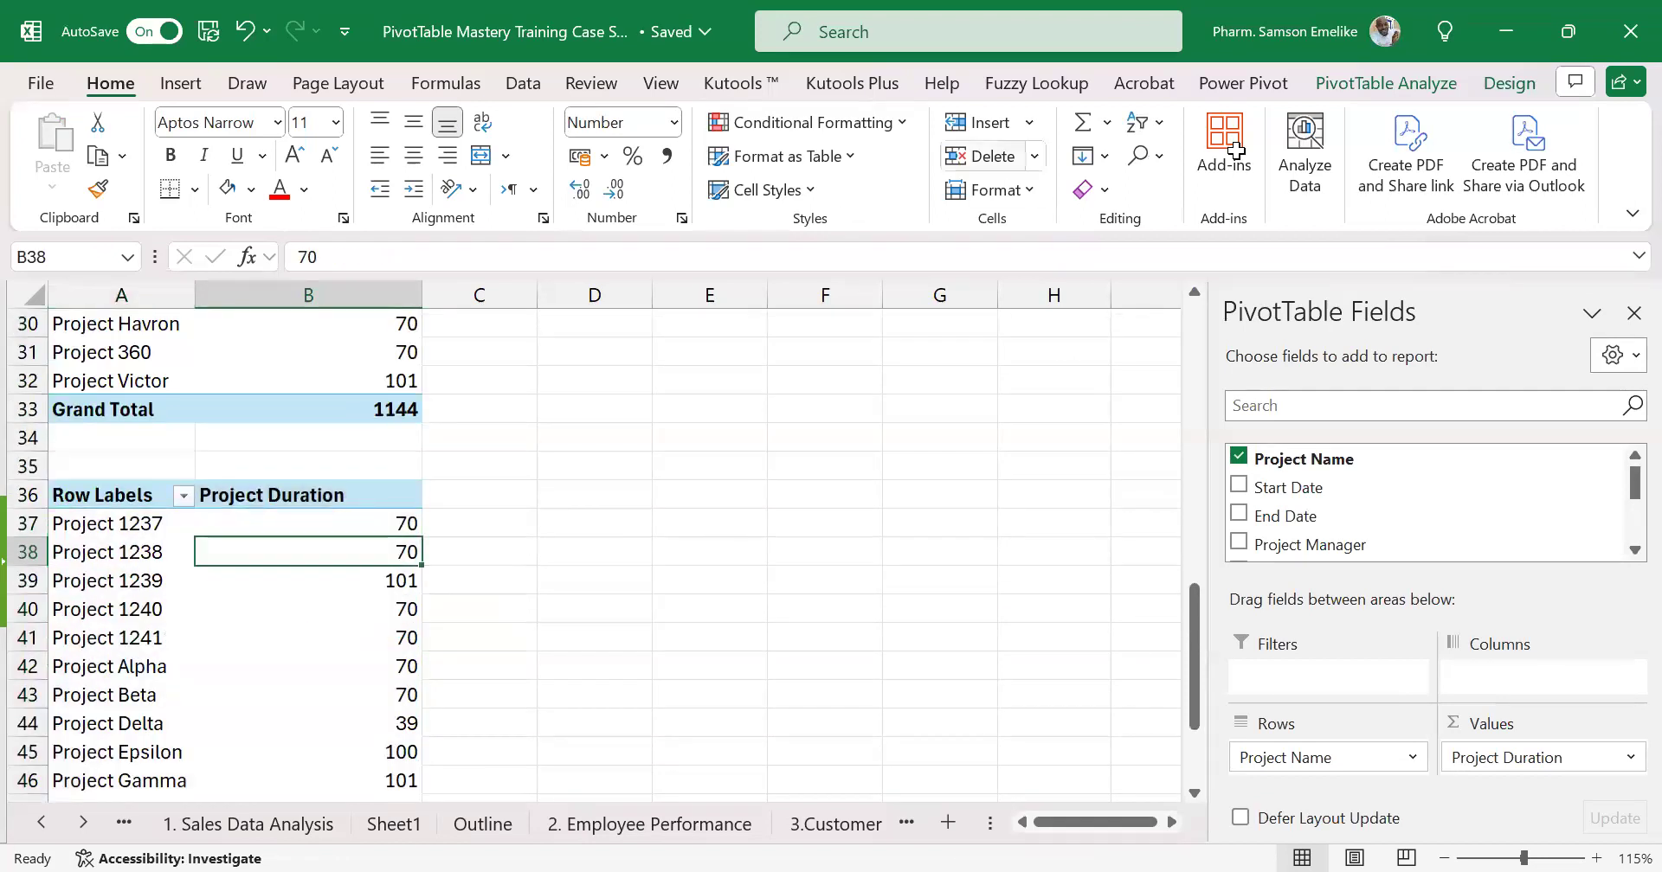
{"action": "left_click", "coordinate": [1385, 83]}
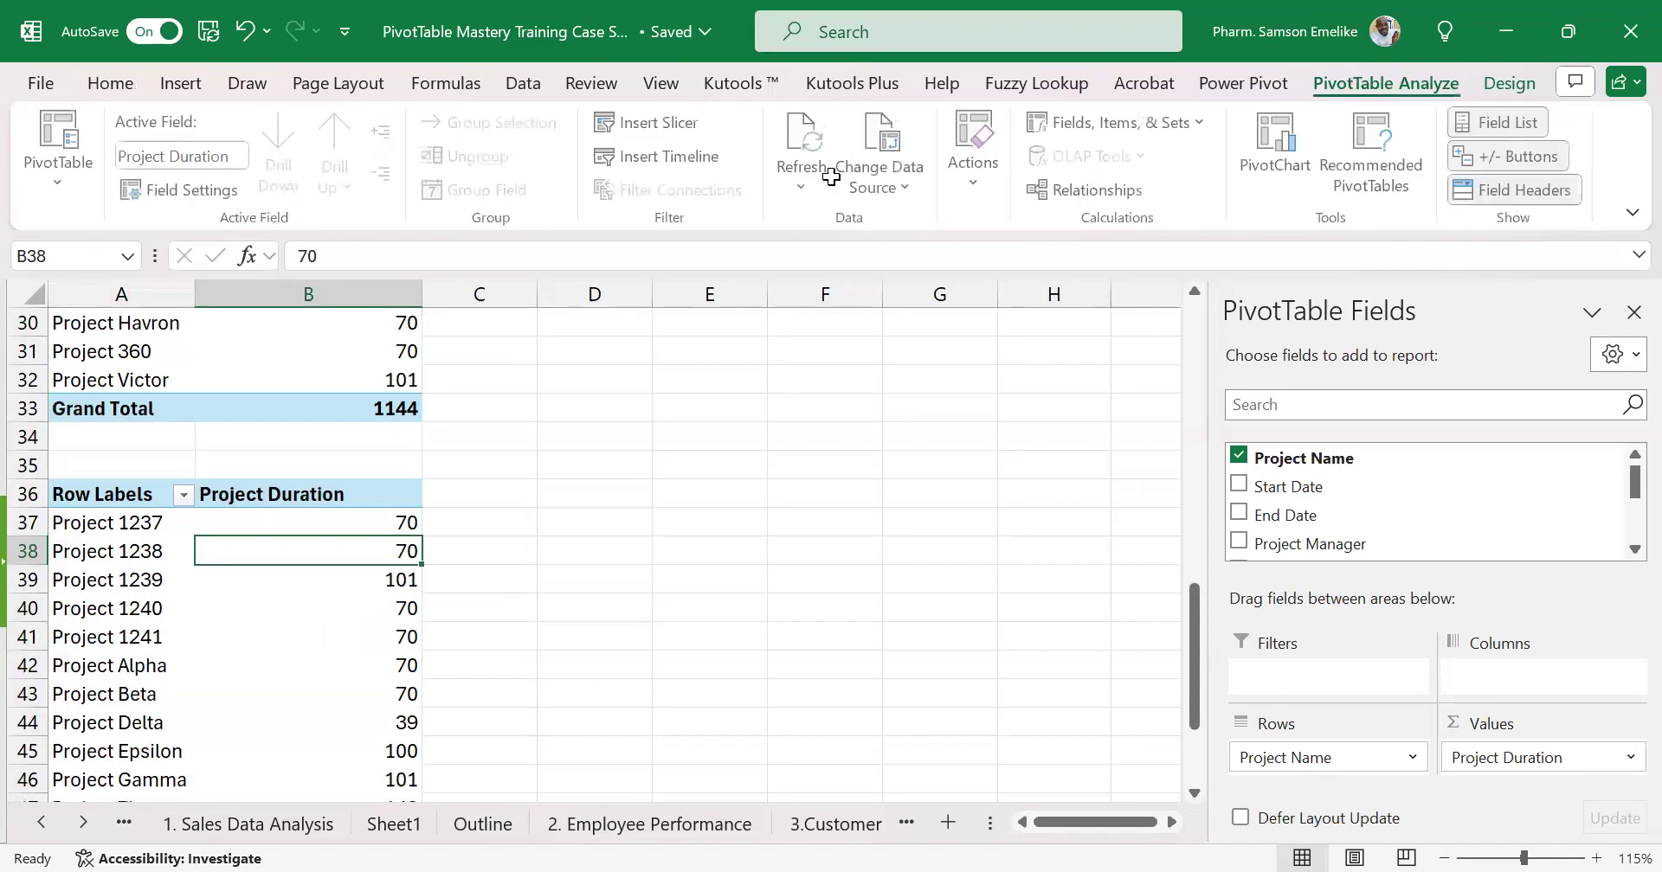
{"action": "left_click", "coordinate": [804, 151]}
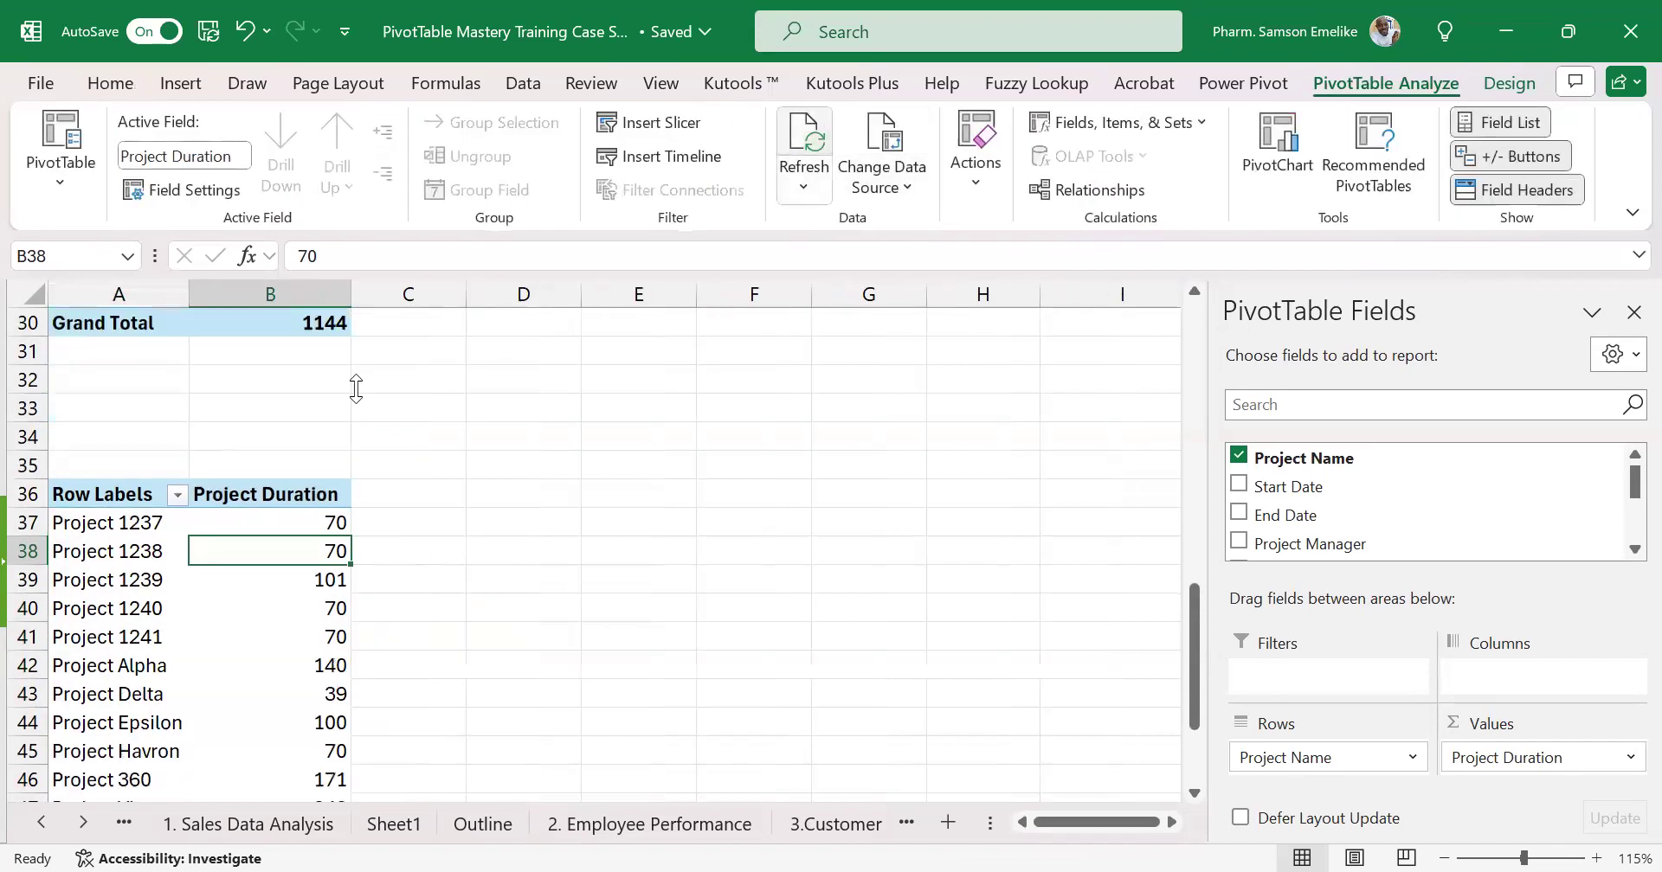
{"action": "scroll", "coordinate": [342, 485], "scroll_direction": "up", "scroll_amount": 4}
{"action": "scroll", "coordinate": [332, 534], "scroll_direction": "up", "scroll_amount": 2}
{"action": "scroll", "coordinate": [325, 519], "scroll_direction": "down", "scroll_amount": 3}
{"action": "scroll", "coordinate": [322, 506], "scroll_direction": "up", "scroll_amount": 3}
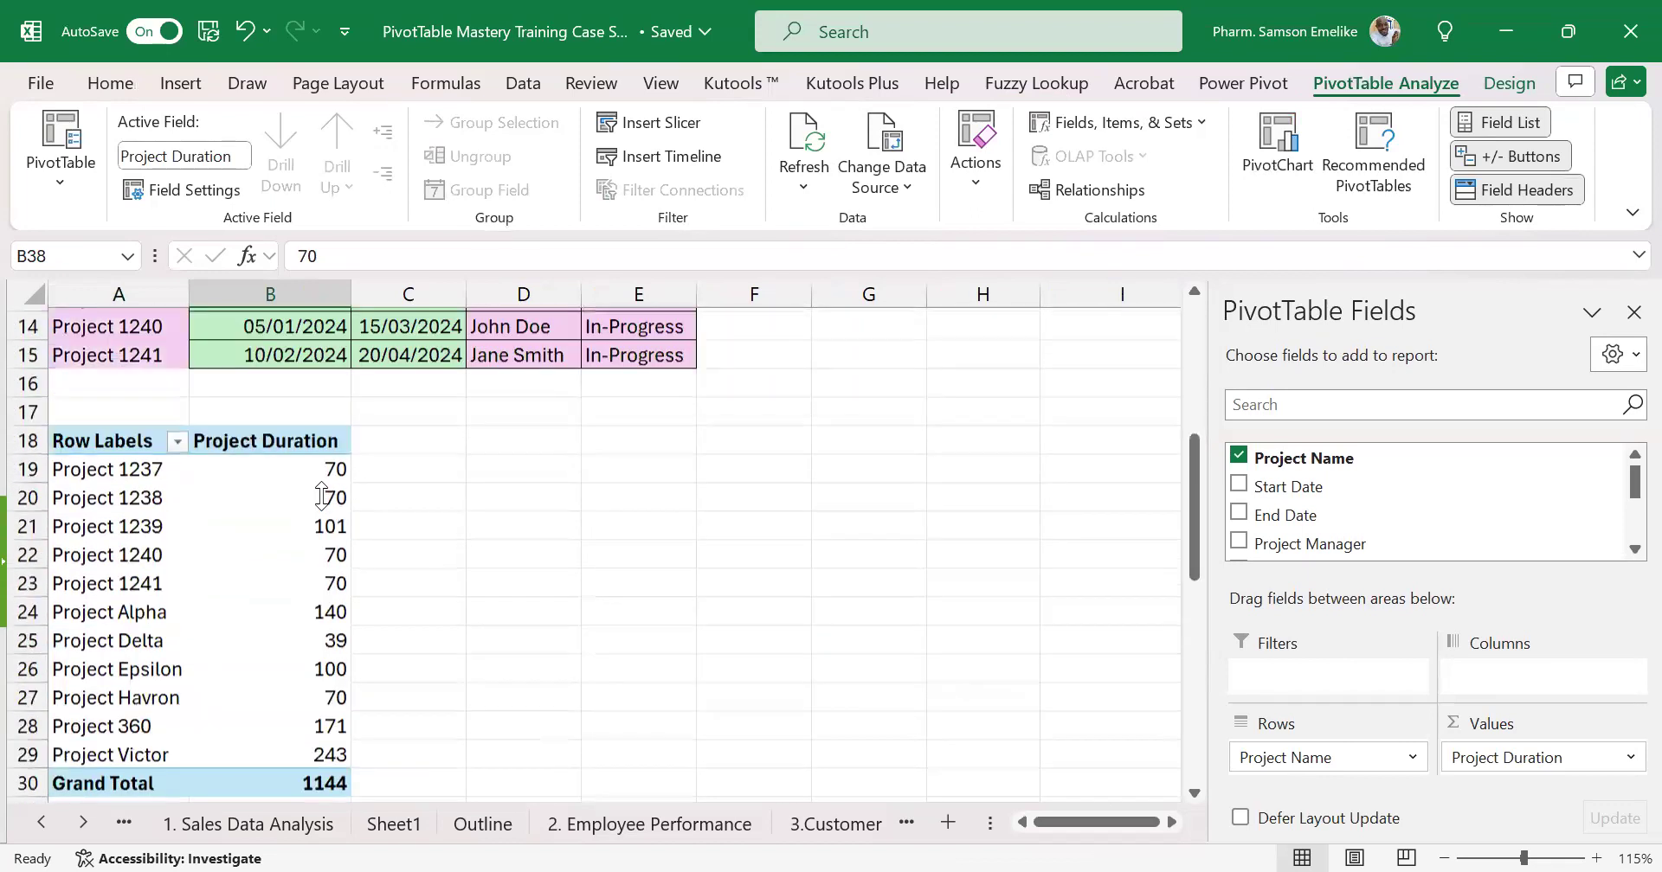
{"action": "scroll", "coordinate": [316, 486], "scroll_direction": "down", "scroll_amount": 7}
{"action": "scroll", "coordinate": [316, 487], "scroll_direction": "down", "scroll_amount": 1}
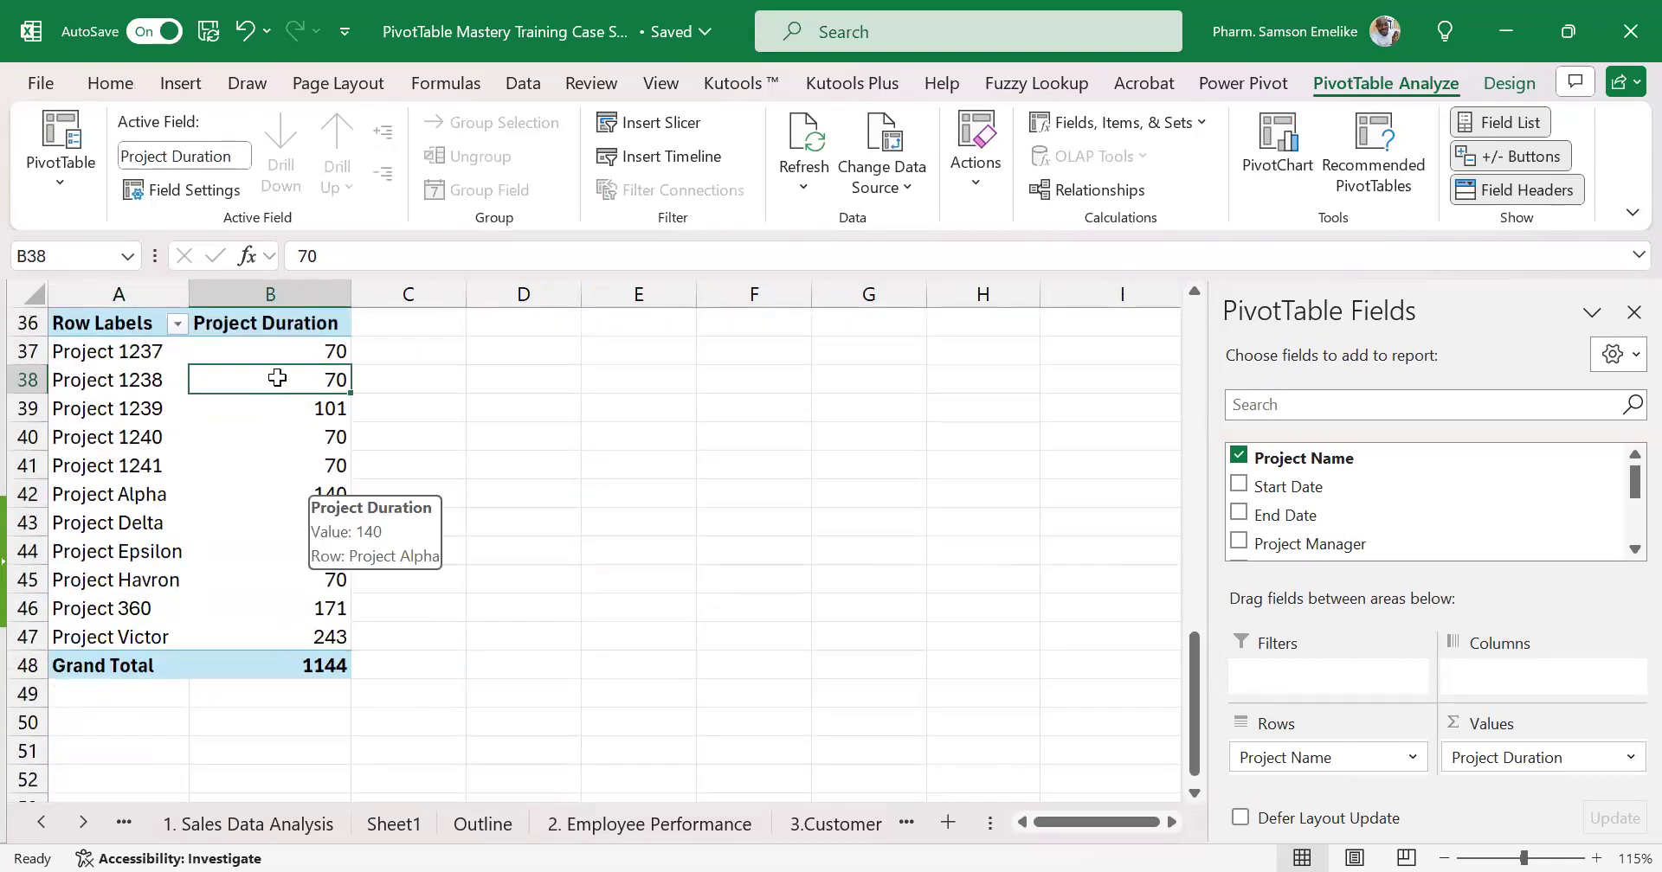
Change the second PivotTable's Project Duration value field to summarize by Average
{"action": "mouse_move", "coordinate": [277, 378]}
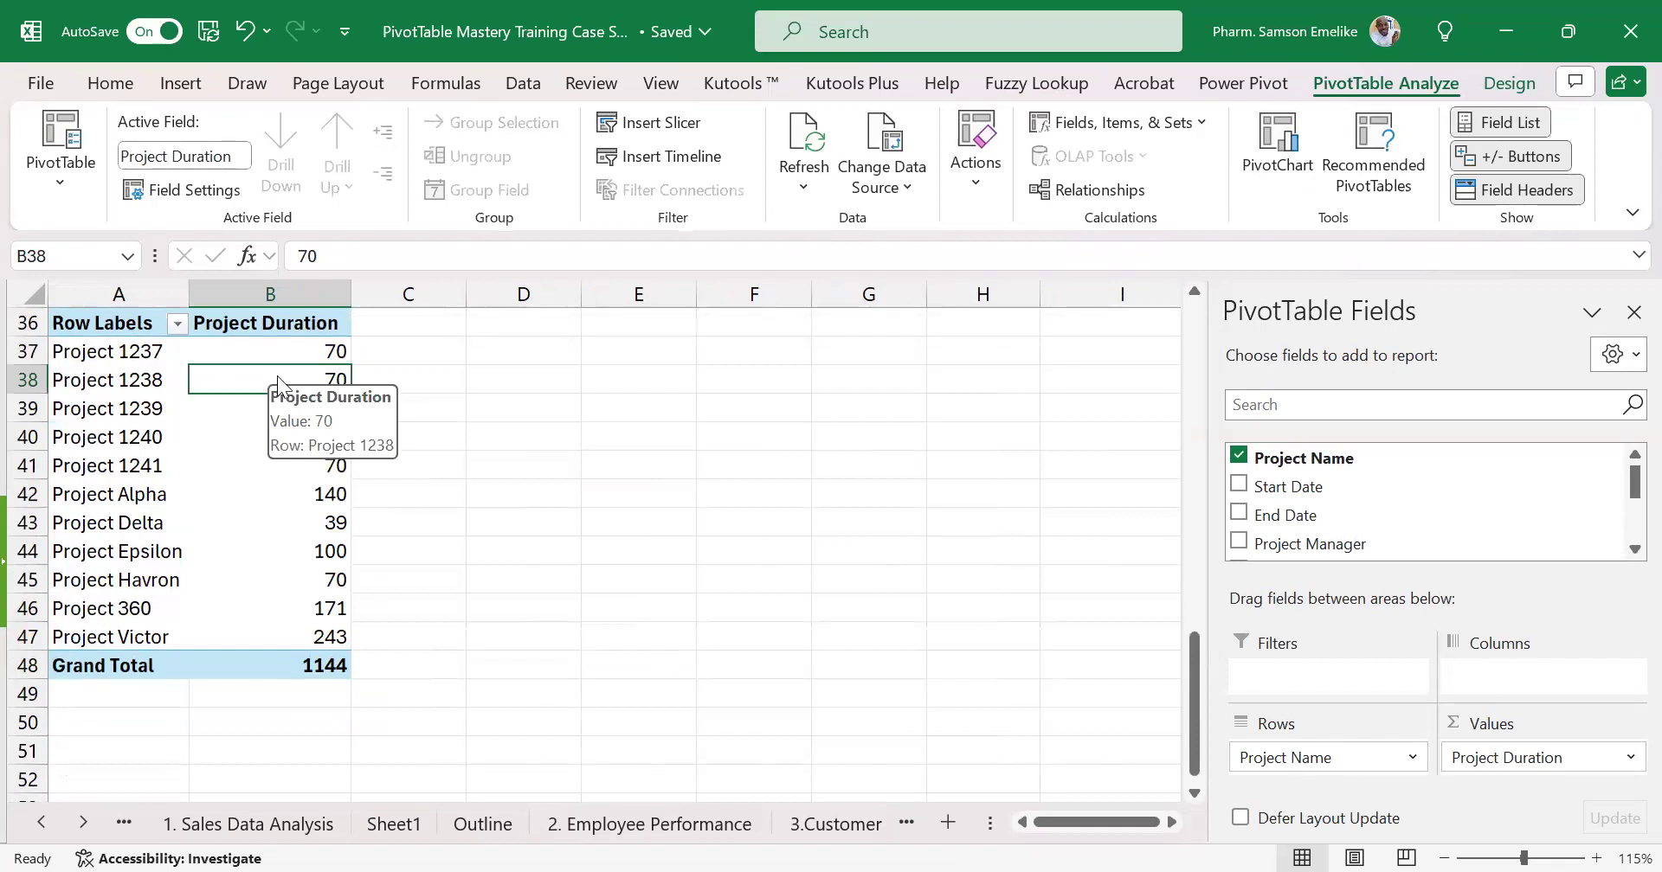
{"action": "right_click", "coordinate": [281, 381]}
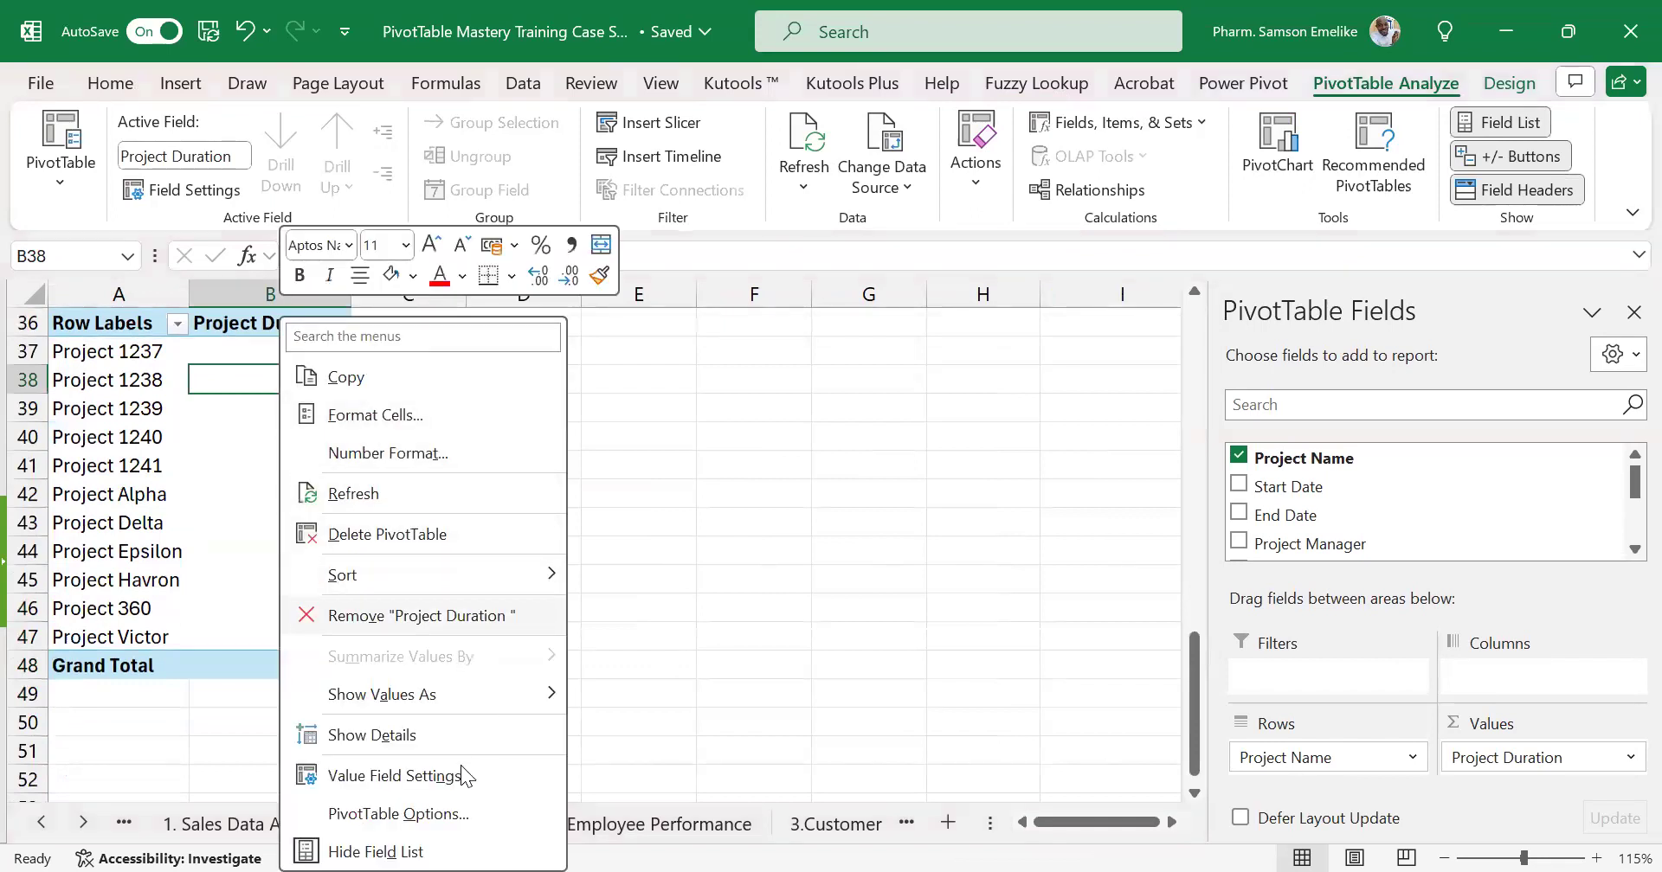
{"action": "left_click", "coordinate": [422, 784]}
{"action": "left_click", "coordinate": [250, 709]}
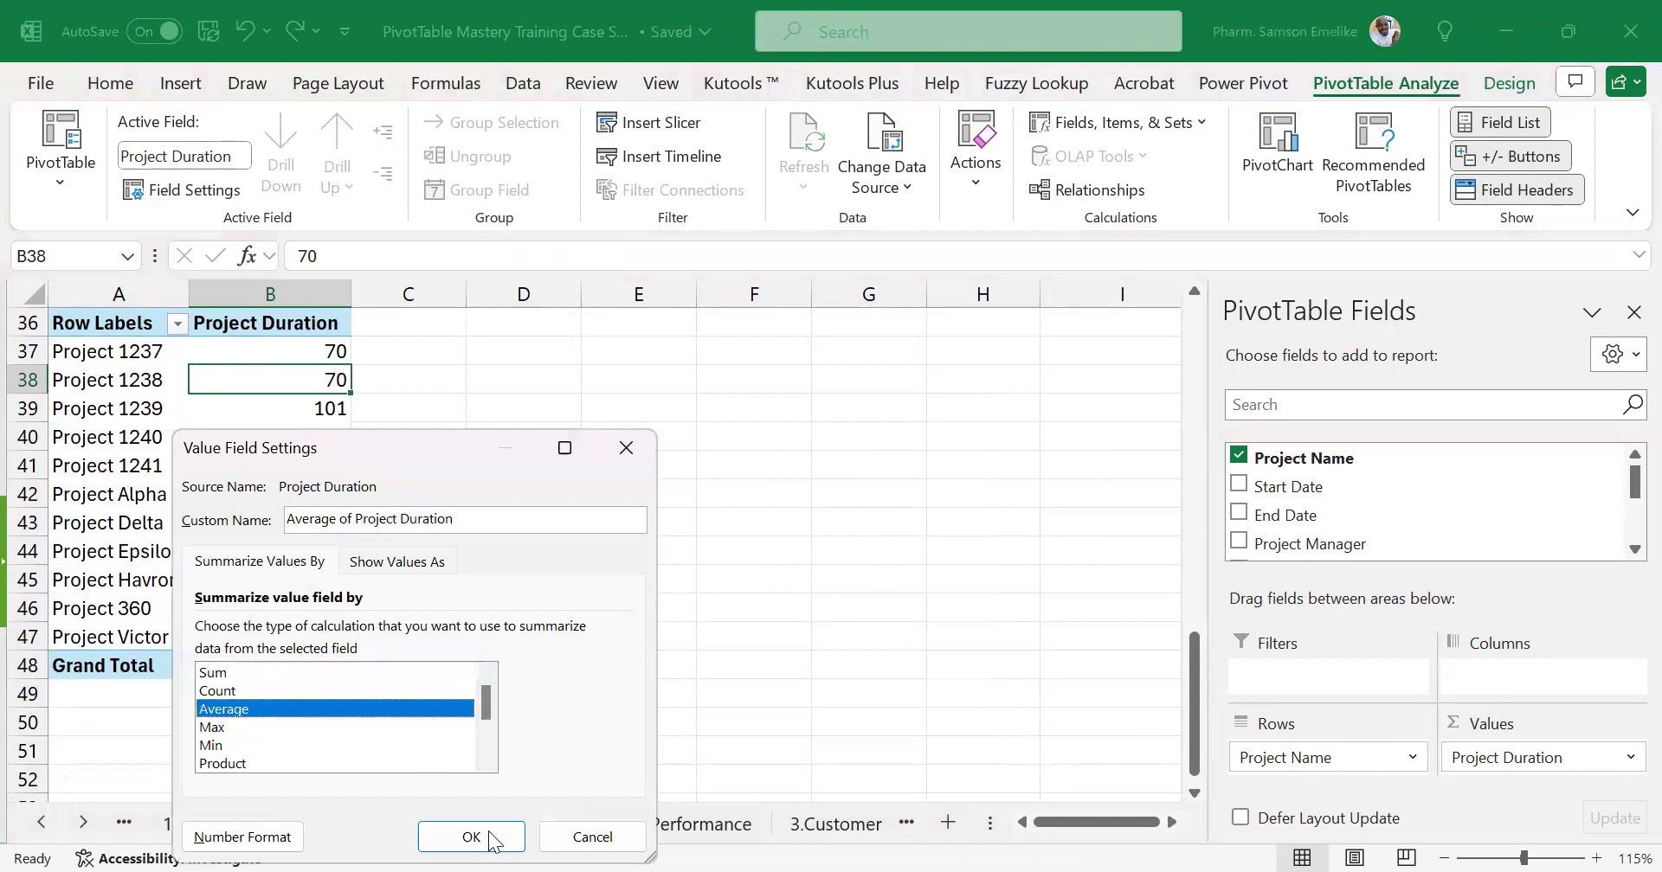
{"action": "left_click", "coordinate": [510, 807]}
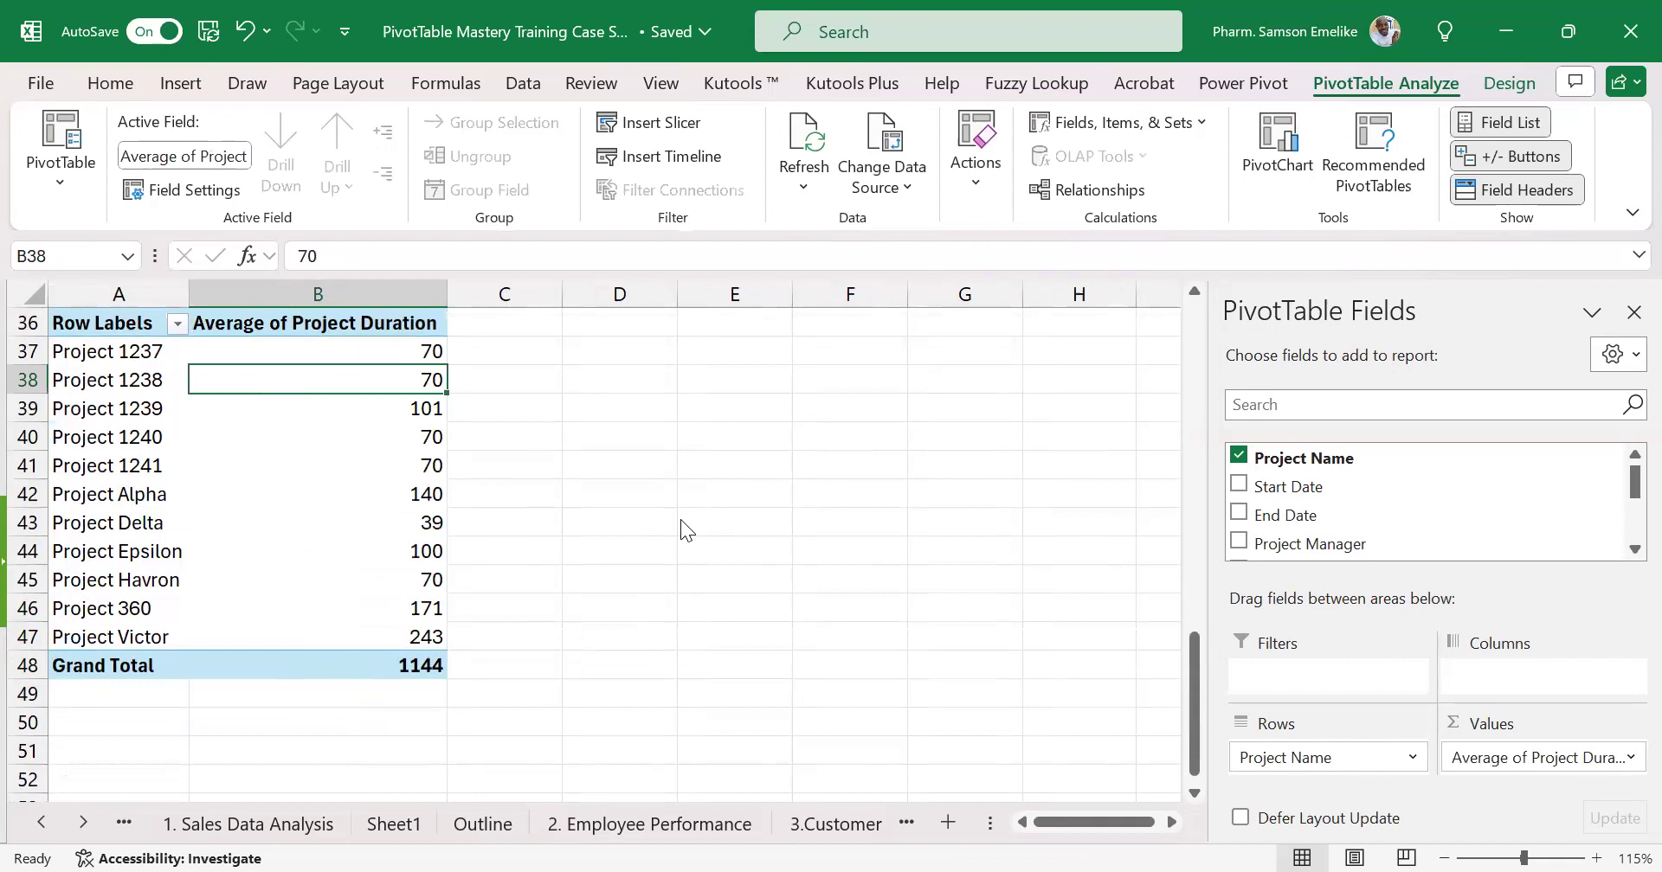
Compare the Average of Project Duration PivotTable with the first PivotTable and source rows, focusing on Project 360 and Project Victor
{"action": "scroll", "coordinate": [670, 510], "scroll_direction": "up", "scroll_amount": 3}
{"action": "scroll", "coordinate": [670, 511], "scroll_direction": "down", "scroll_amount": 2}
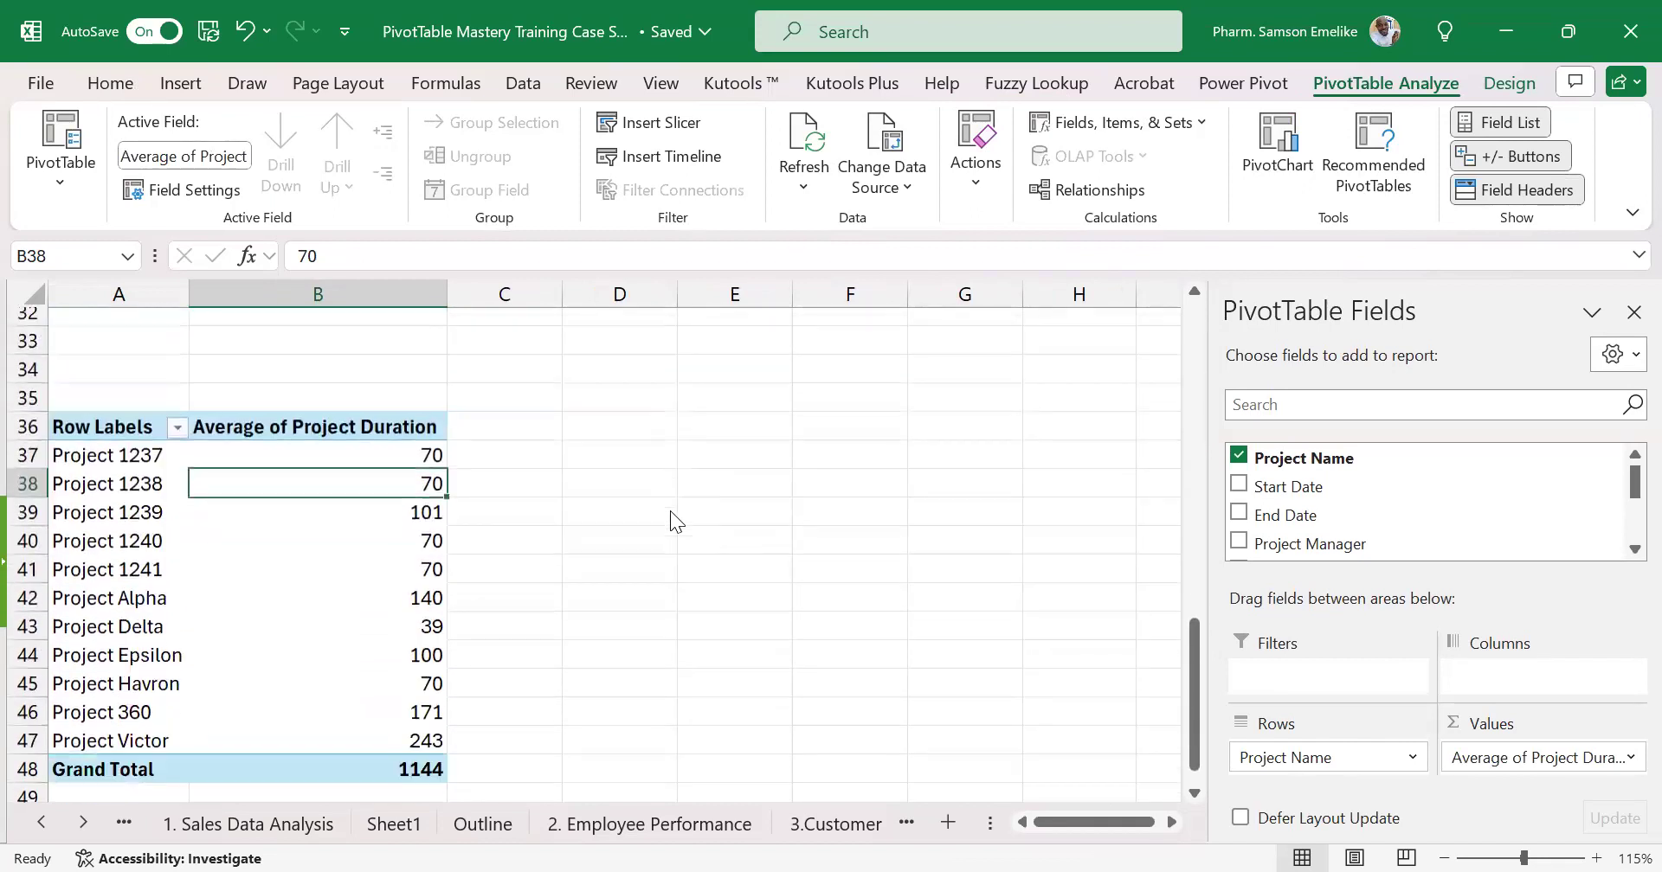
{"action": "scroll", "coordinate": [670, 511], "scroll_direction": "up", "scroll_amount": 6}
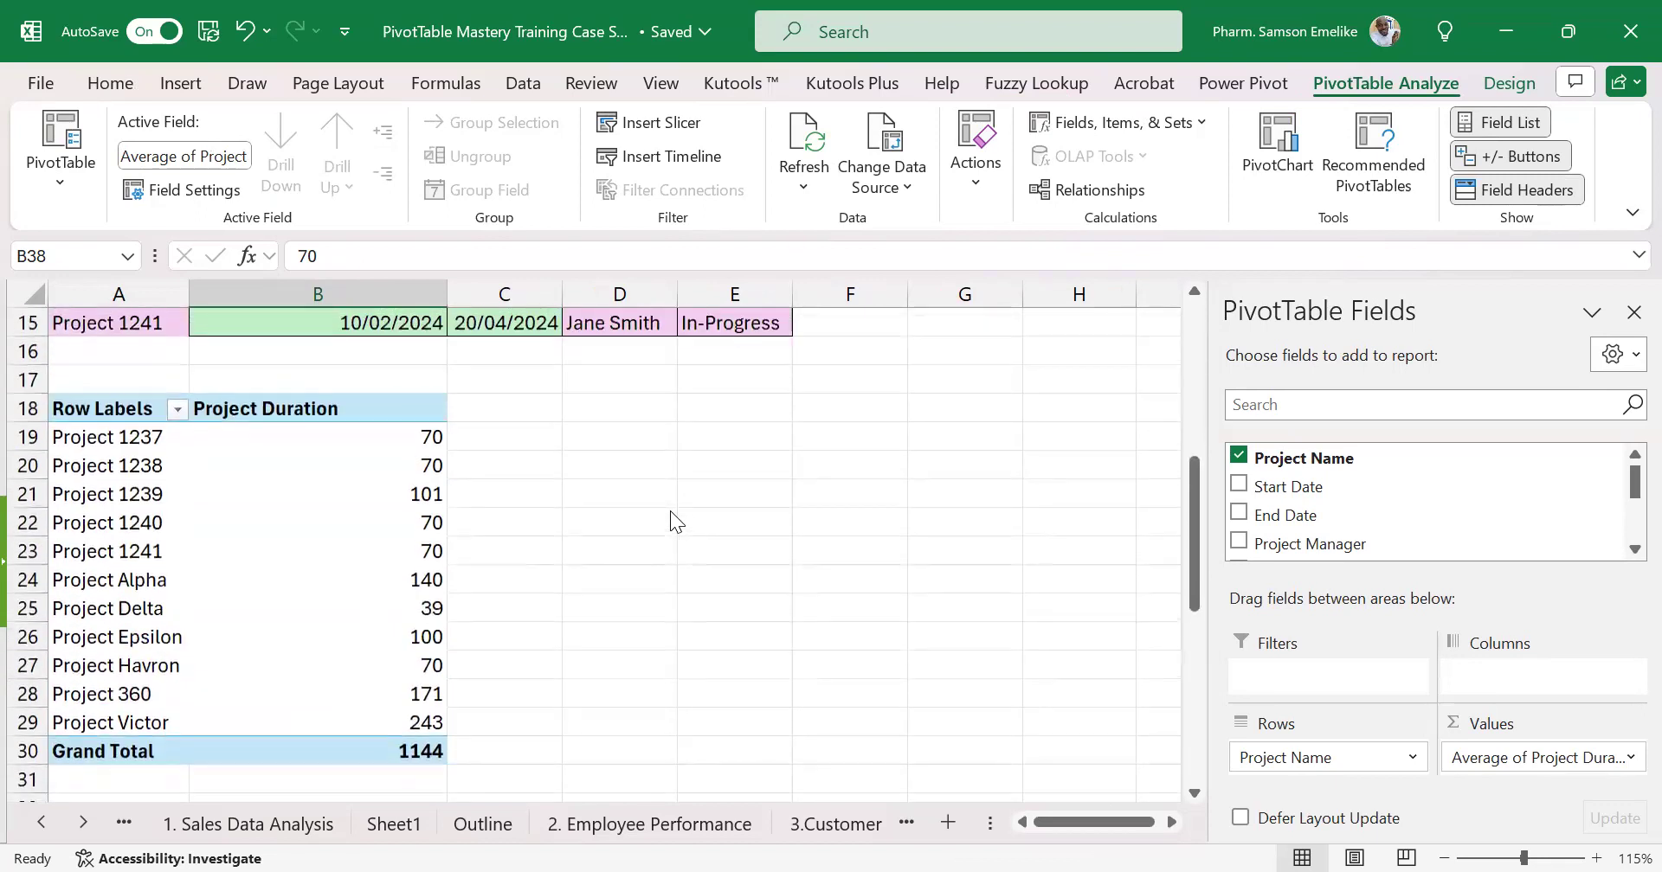
{"action": "scroll", "coordinate": [670, 511], "scroll_direction": "up", "scroll_amount": 3}
{"action": "scroll", "coordinate": [623, 485], "scroll_direction": "up", "scroll_amount": 1}
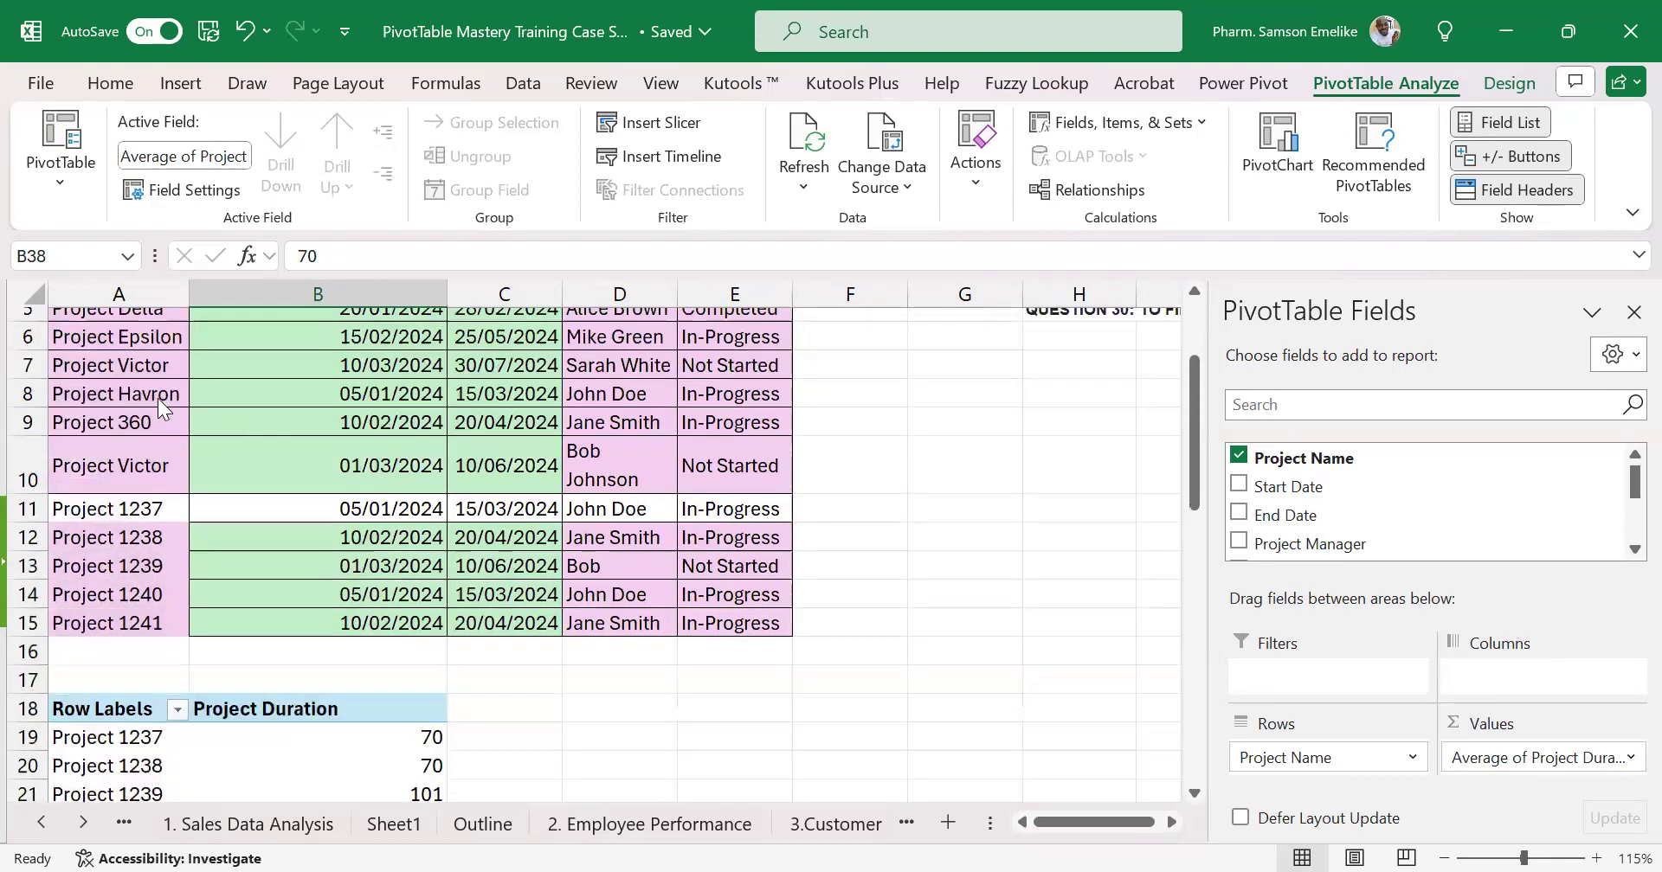
{"action": "scroll", "coordinate": [163, 399], "scroll_direction": "up", "scroll_amount": 2}
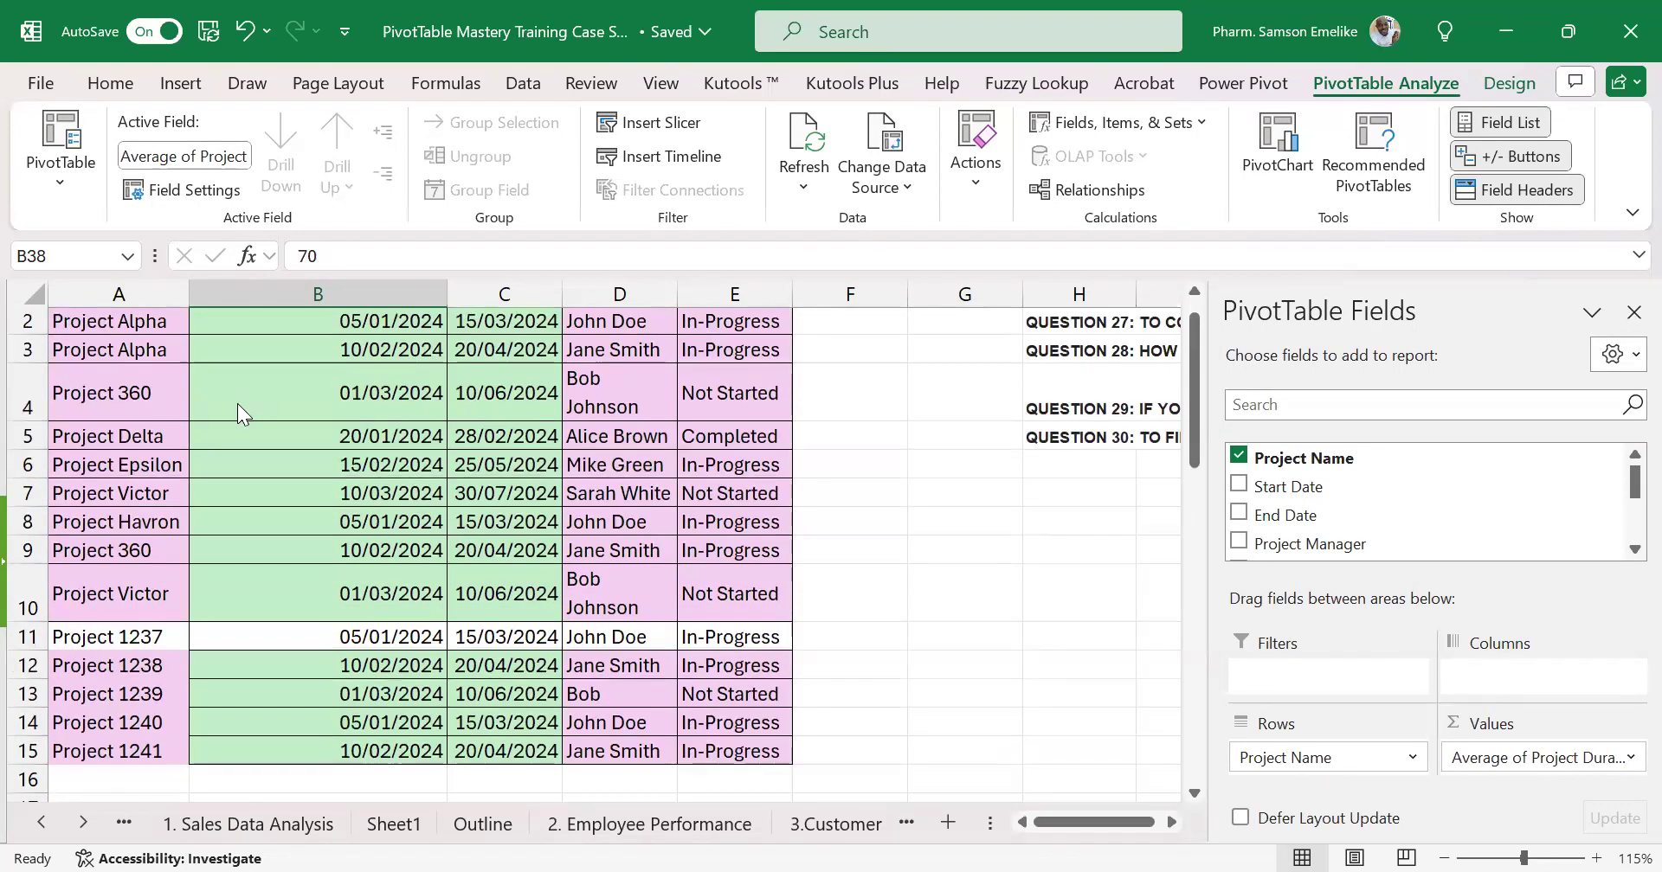
{"action": "scroll", "coordinate": [236, 403], "scroll_direction": "down", "scroll_amount": 5}
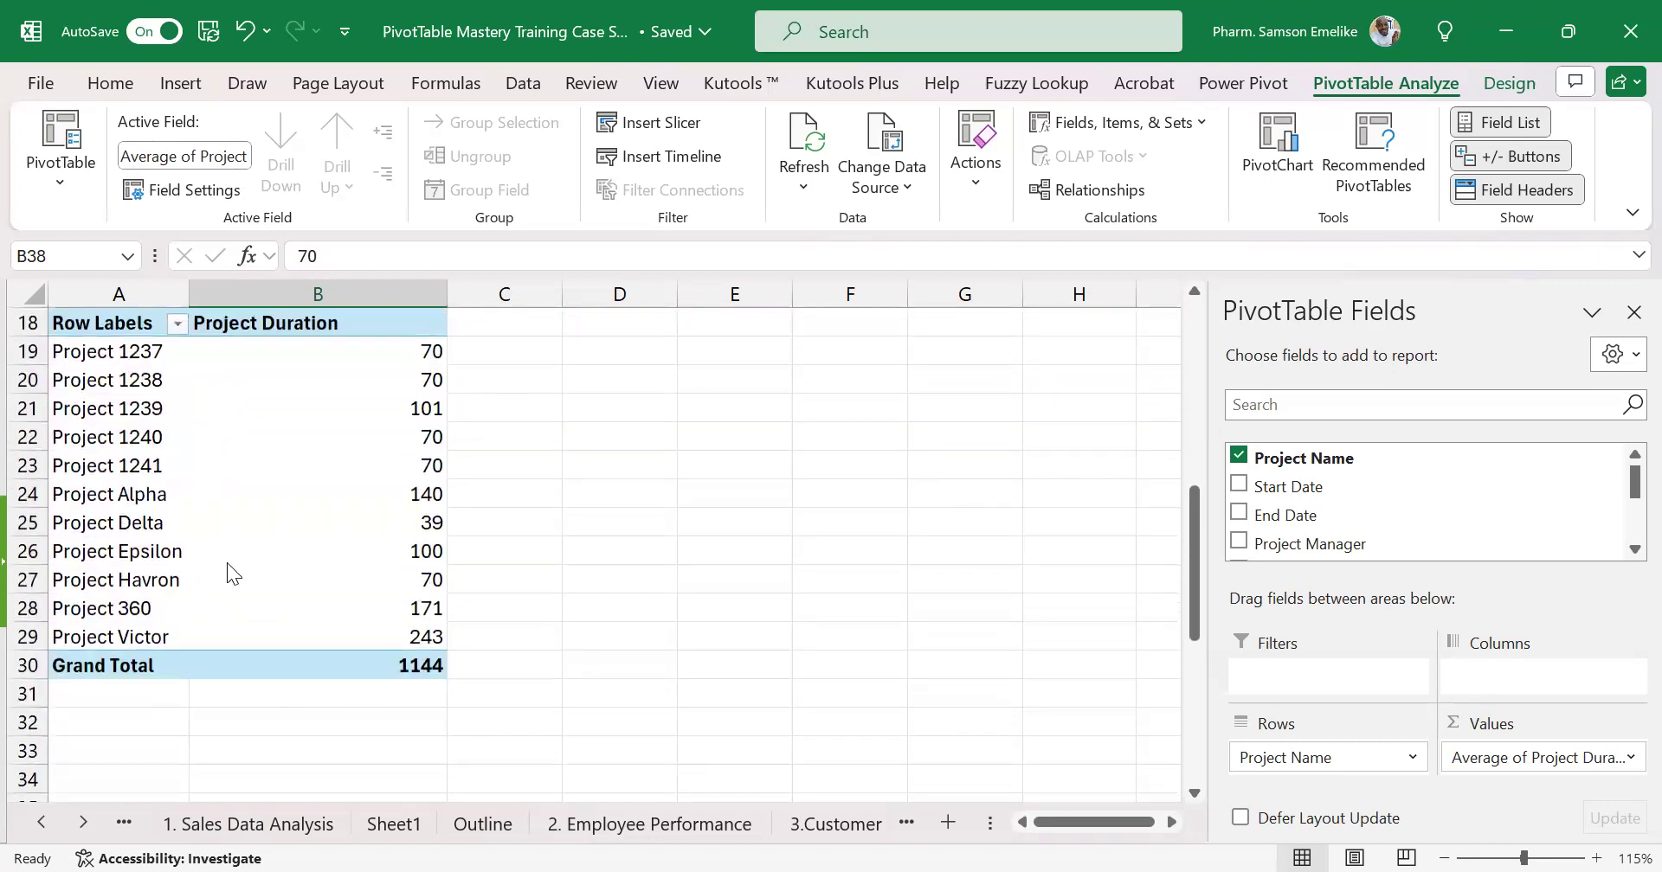
{"action": "left_click", "coordinate": [426, 613]}
{"action": "scroll", "coordinate": [482, 593], "scroll_direction": "down", "scroll_amount": 1}
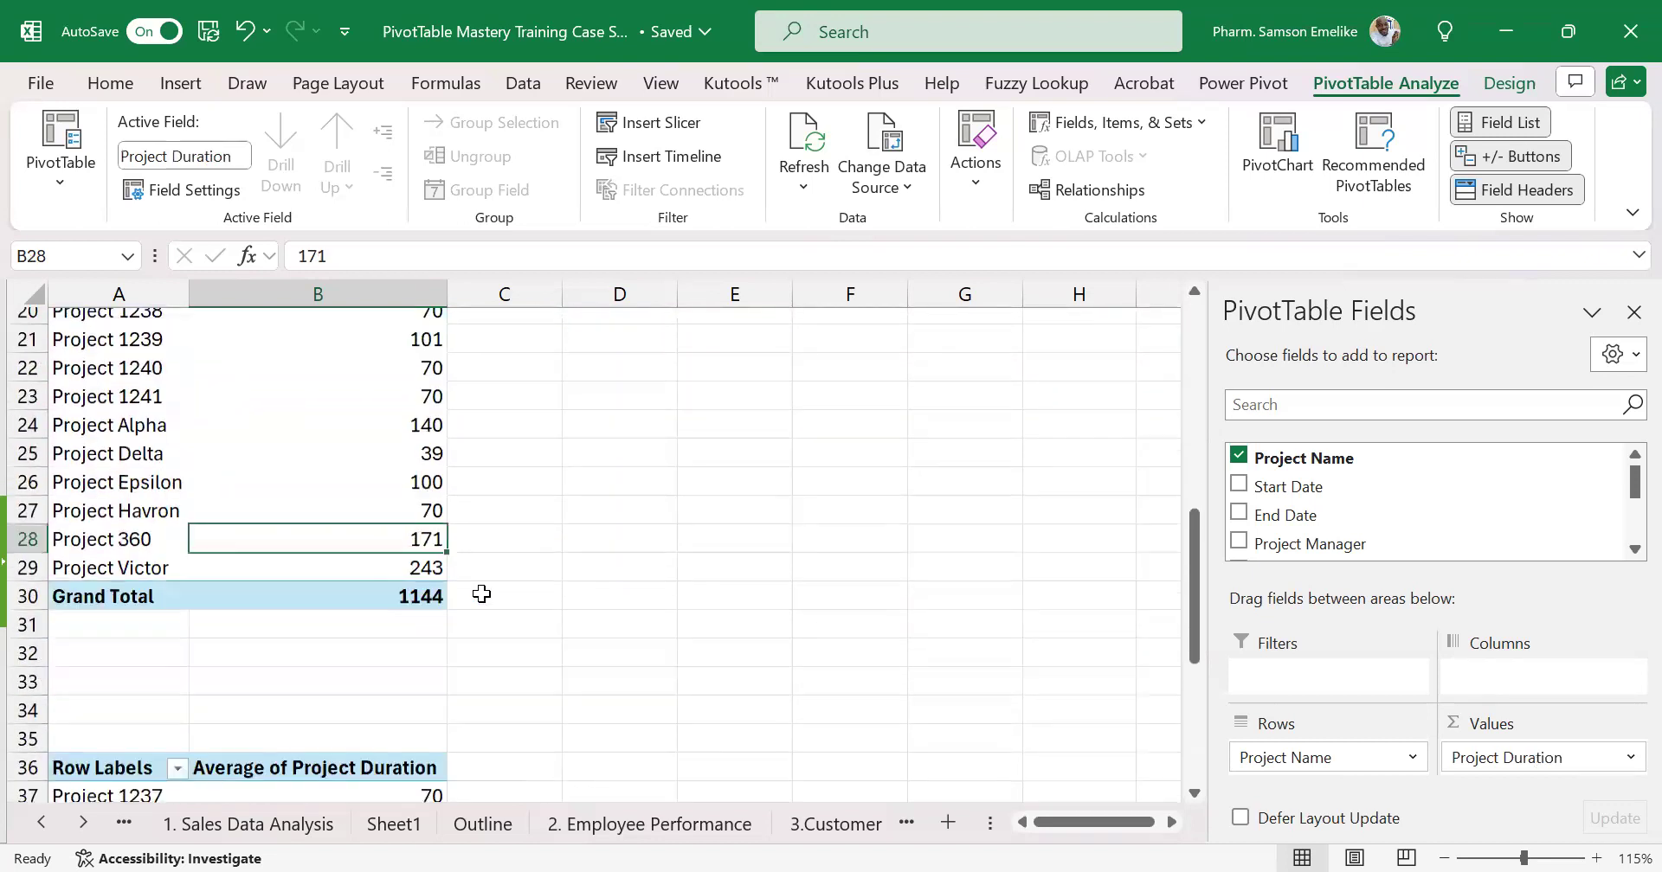
{"action": "scroll", "coordinate": [482, 594], "scroll_direction": "down", "scroll_amount": 5}
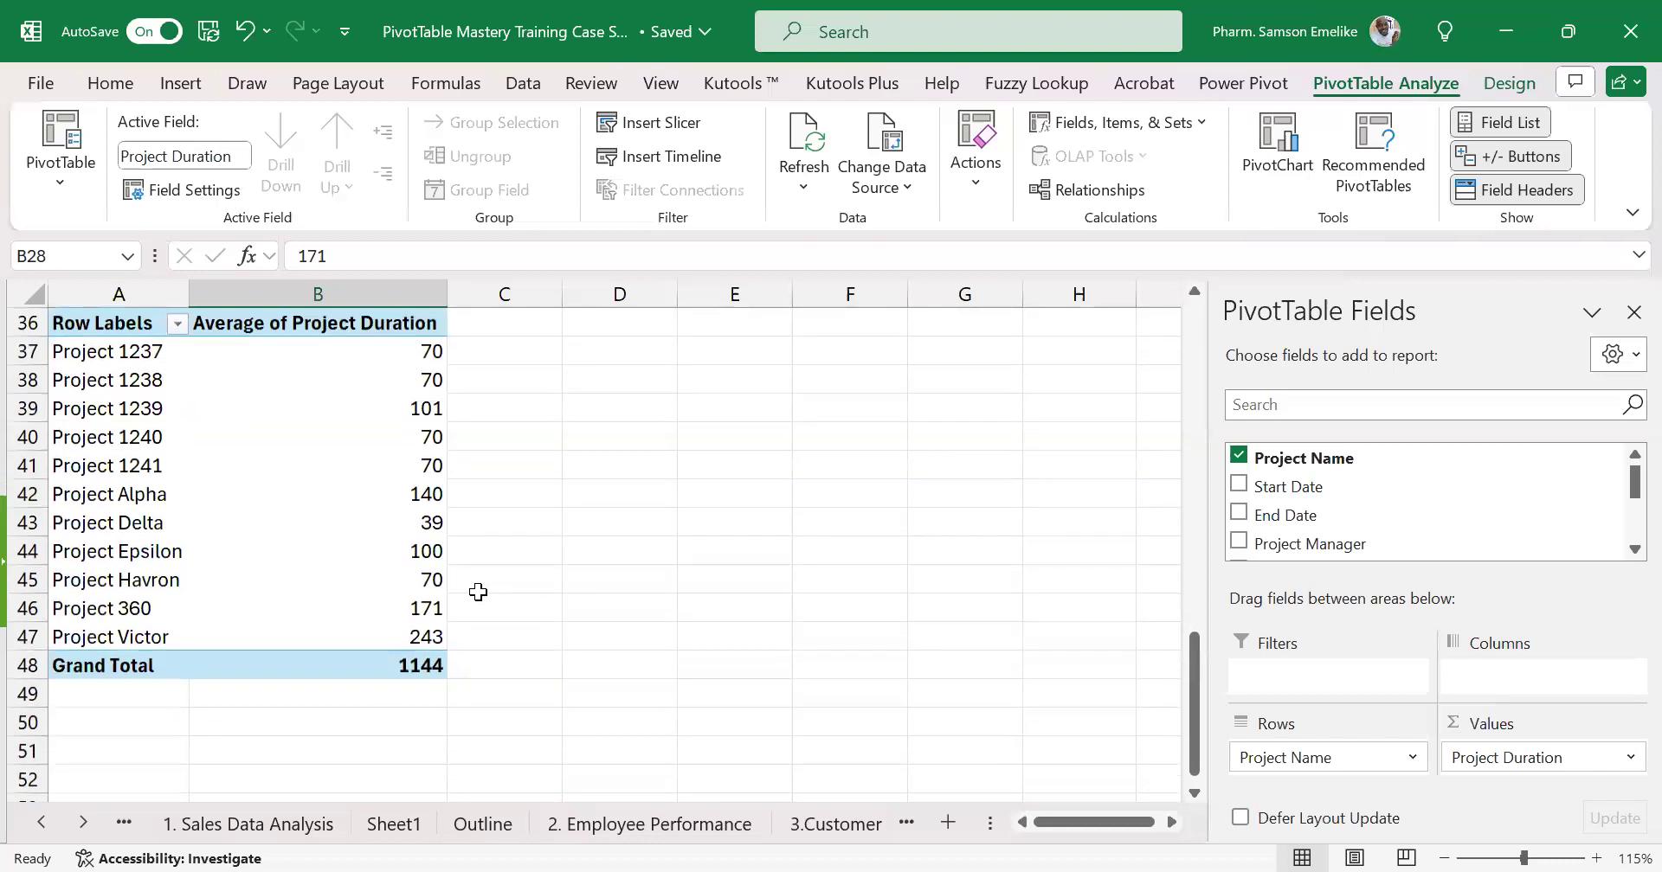
{"action": "left_click", "coordinate": [135, 609]}
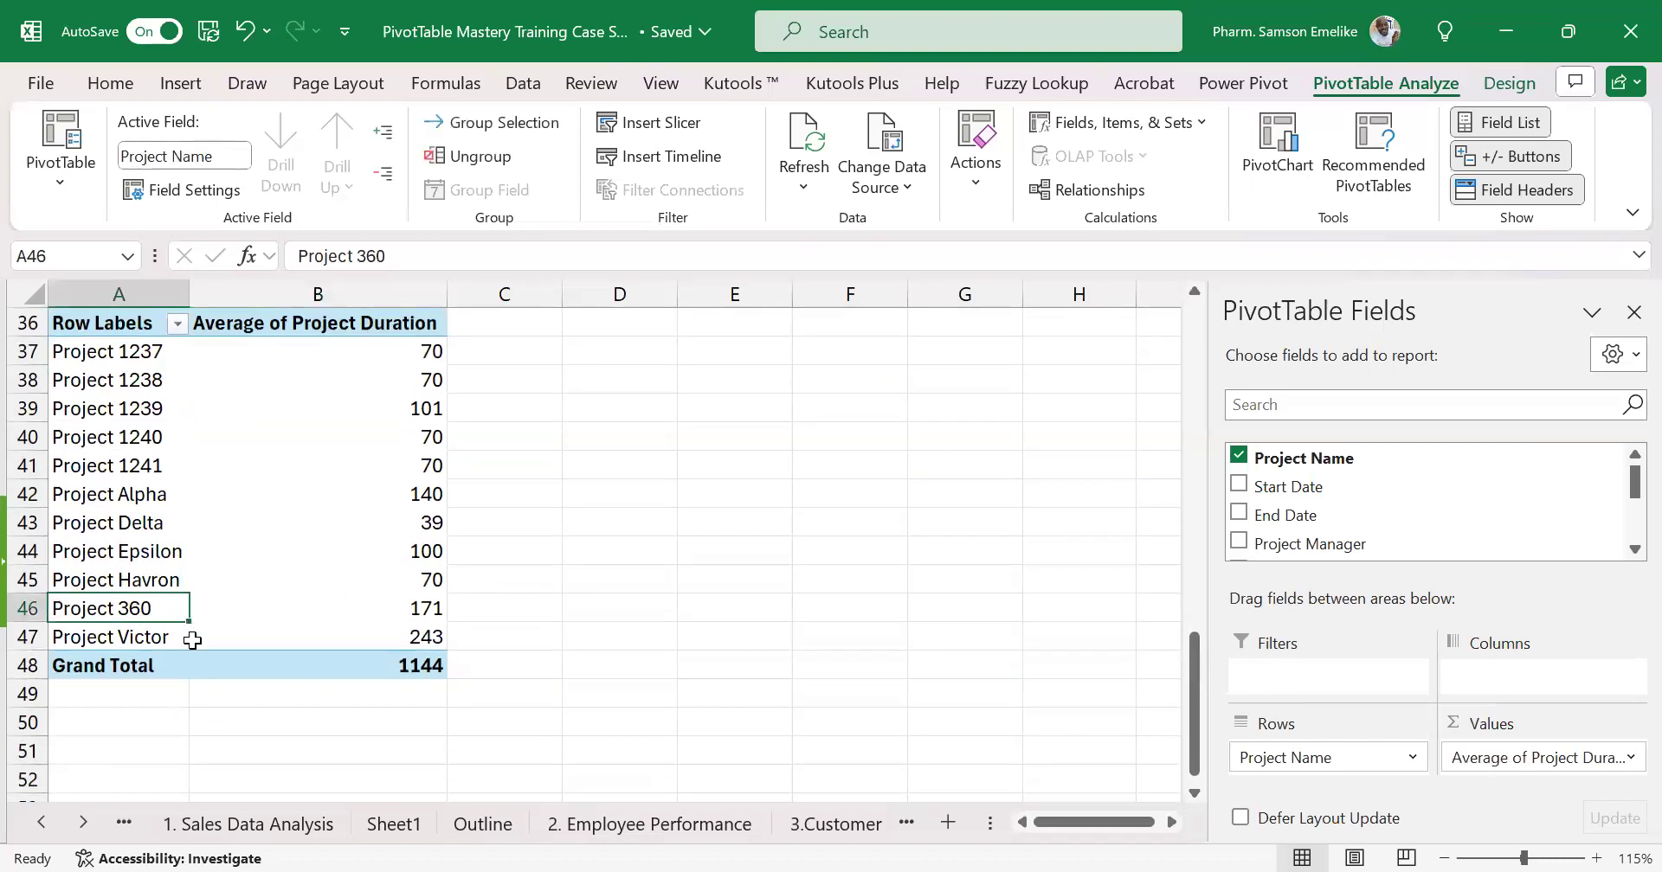
{"action": "left_click", "coordinate": [149, 636]}
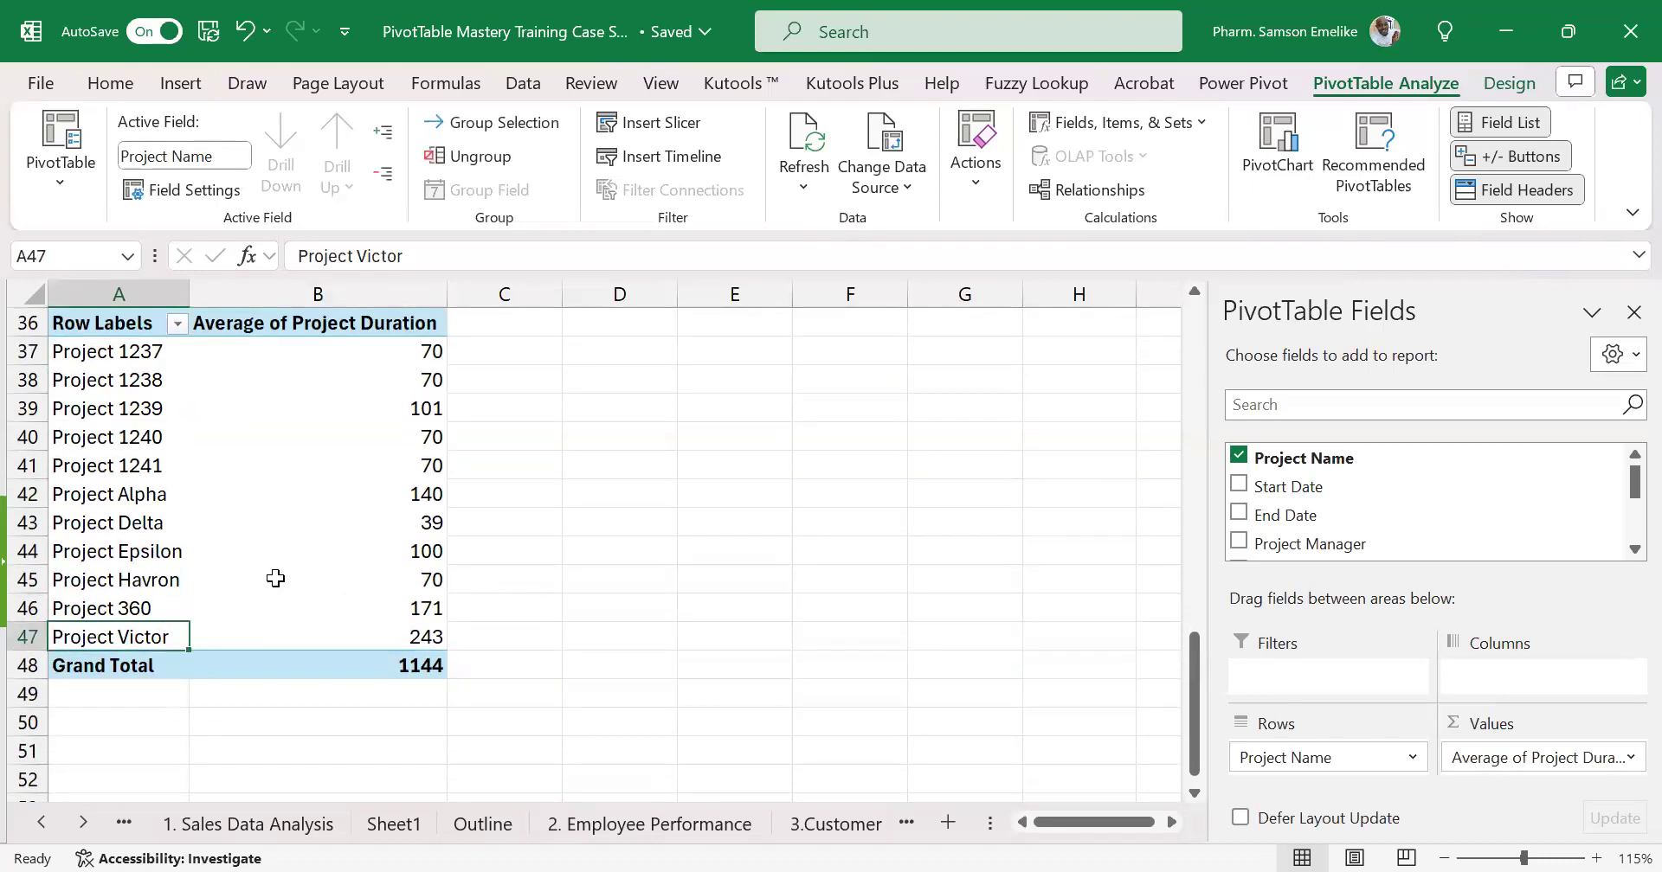
Compare the project durations in the Average PivotTable with those in the first PivotTable, checking Project Alpha and Project 360
{"action": "scroll", "coordinate": [277, 558], "scroll_direction": "up", "scroll_amount": 2}
{"action": "scroll", "coordinate": [277, 558], "scroll_direction": "up", "scroll_amount": 2}
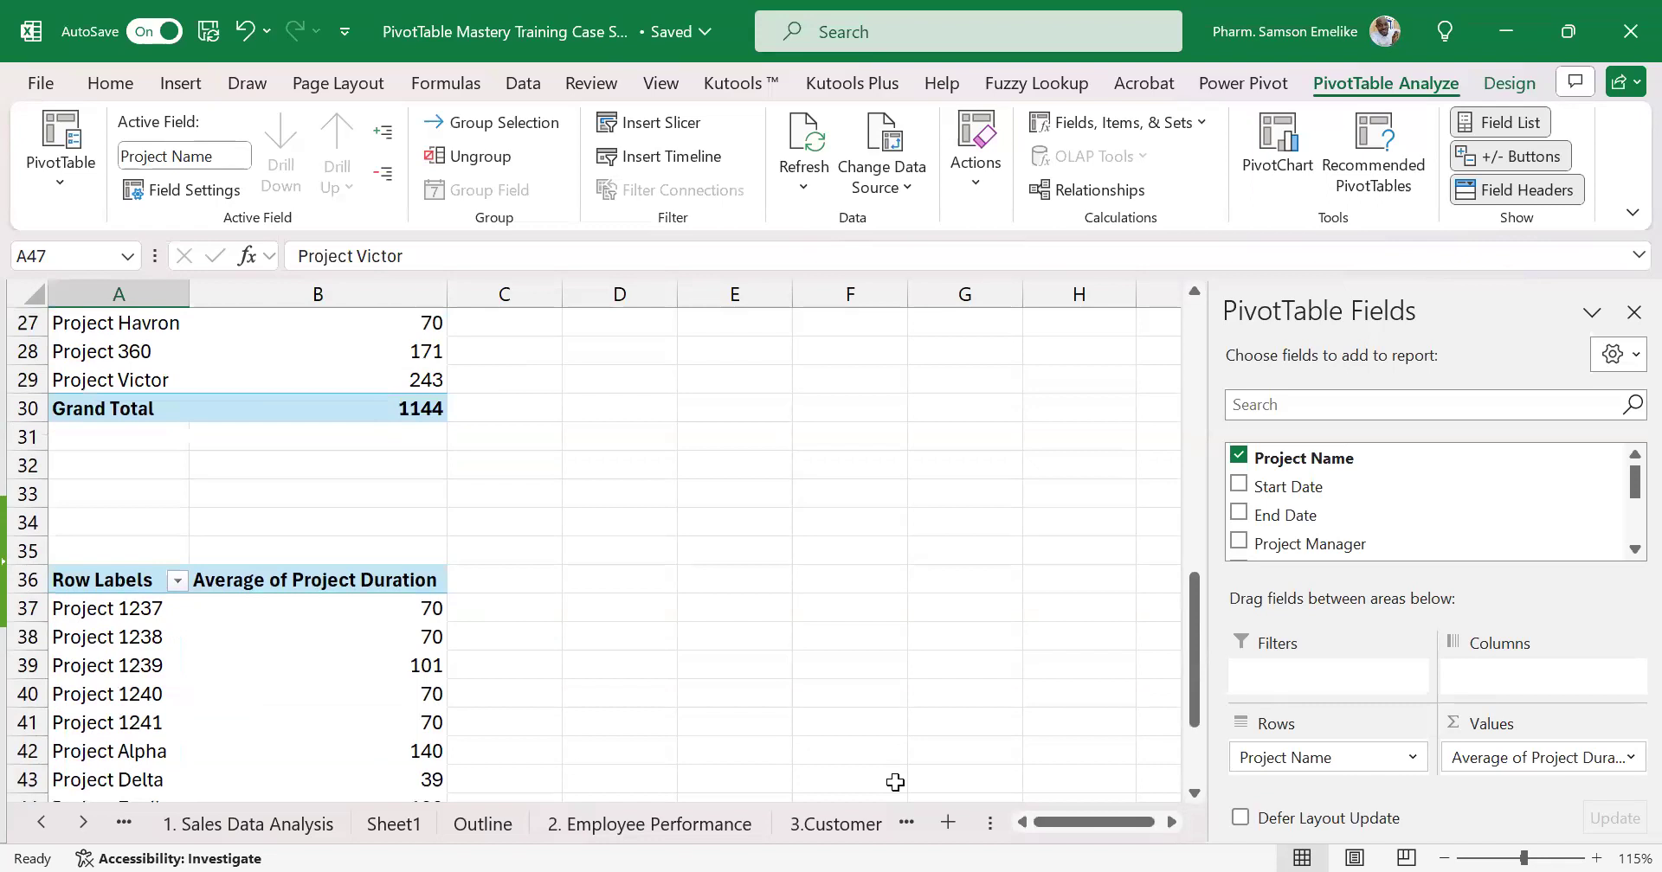
{"action": "left_click", "coordinate": [164, 623]}
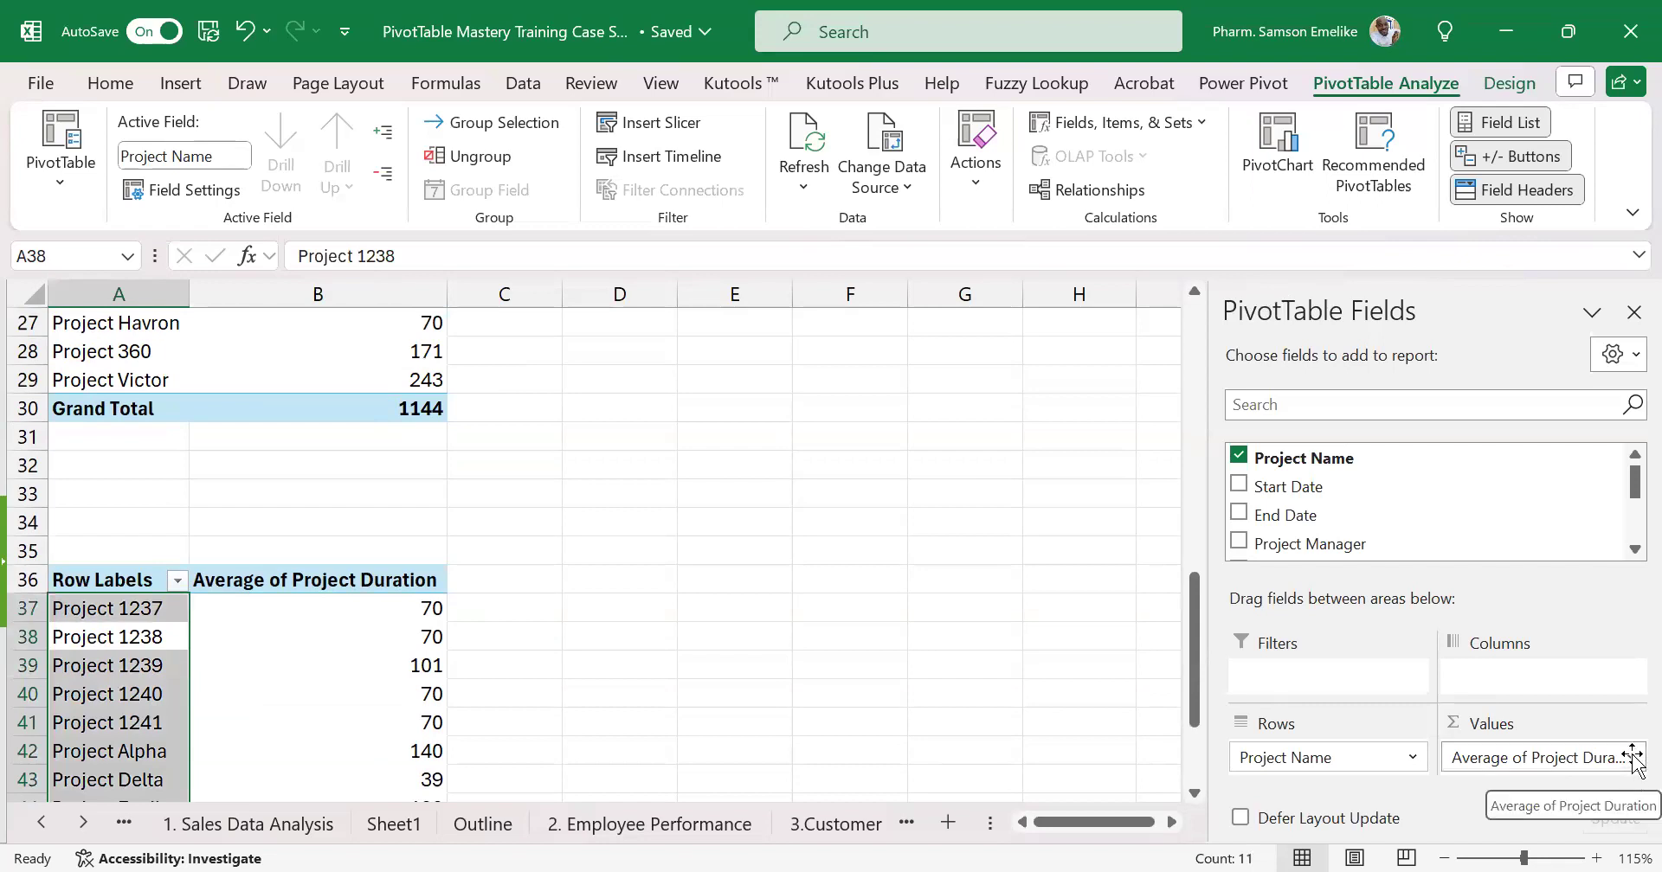
{"action": "scroll", "coordinate": [324, 433], "scroll_direction": "up", "scroll_amount": 1}
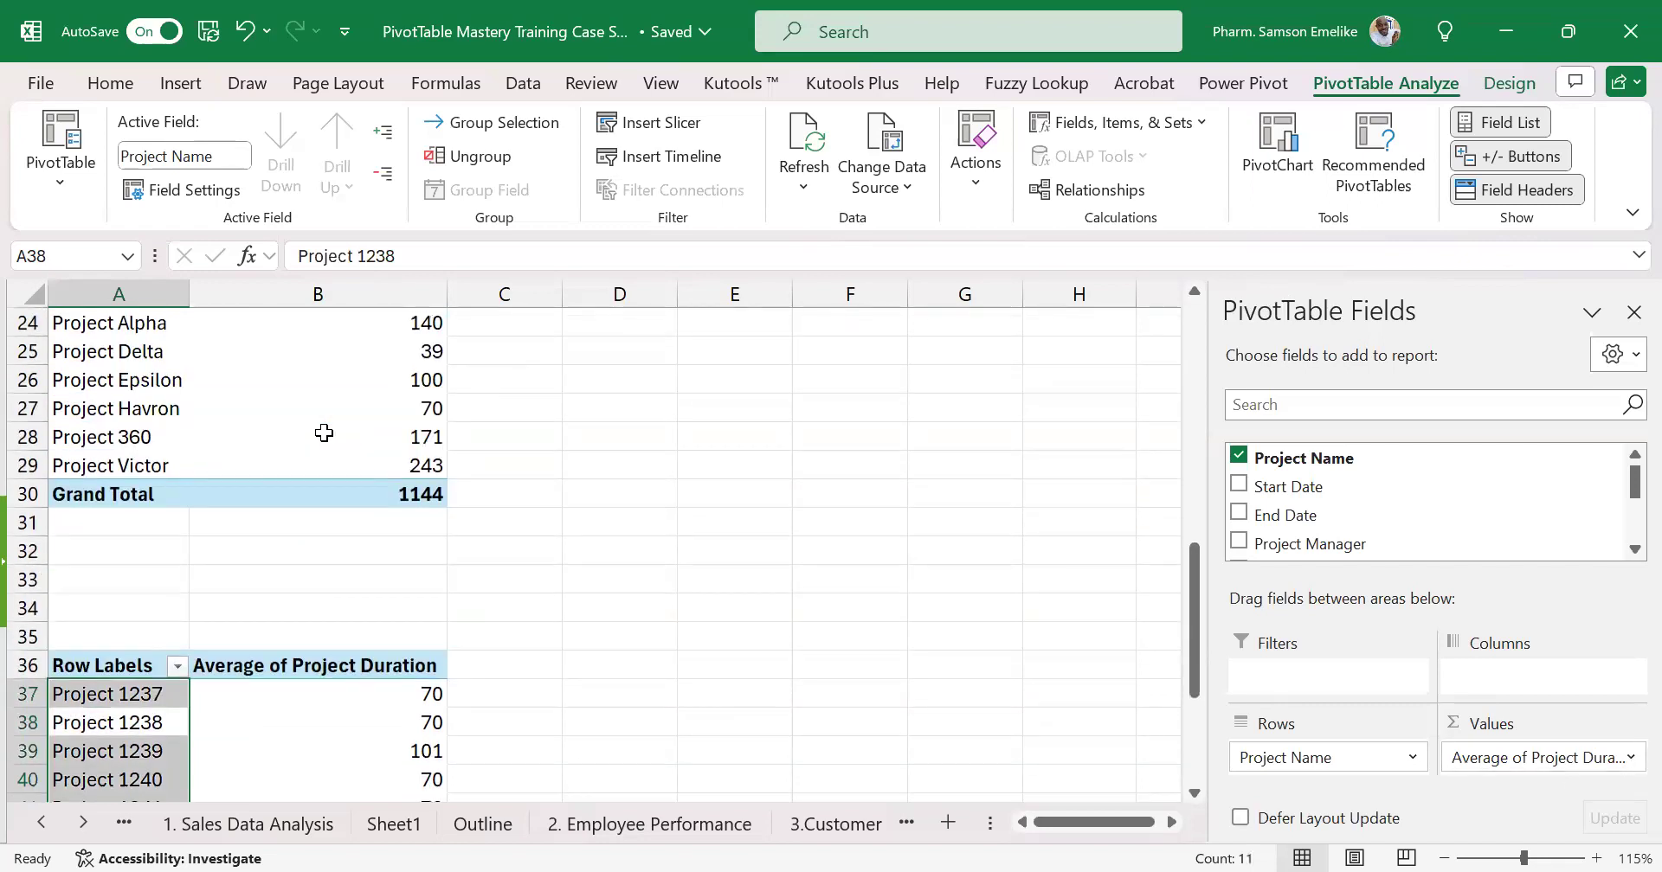
{"action": "scroll", "coordinate": [324, 433], "scroll_direction": "up", "scroll_amount": 3}
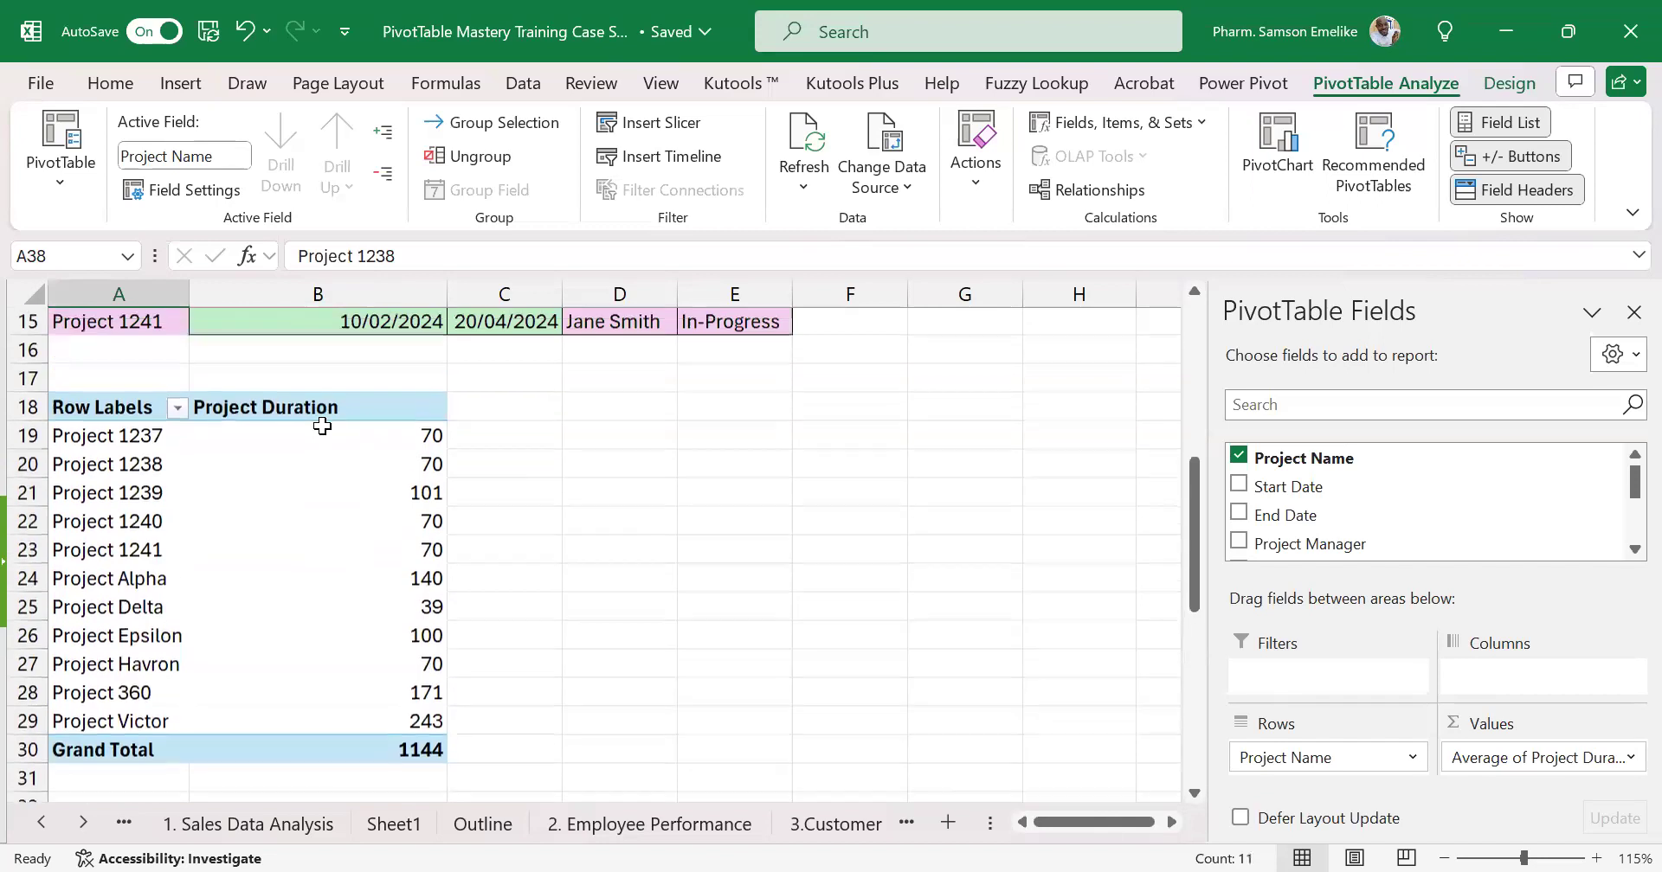
{"action": "scroll", "coordinate": [322, 425], "scroll_direction": "up", "scroll_amount": 3}
{"action": "scroll", "coordinate": [322, 422], "scroll_direction": "down", "scroll_amount": 8}
{"action": "scroll", "coordinate": [322, 421], "scroll_direction": "down", "scroll_amount": 4}
{"action": "left_click", "coordinate": [162, 412]}
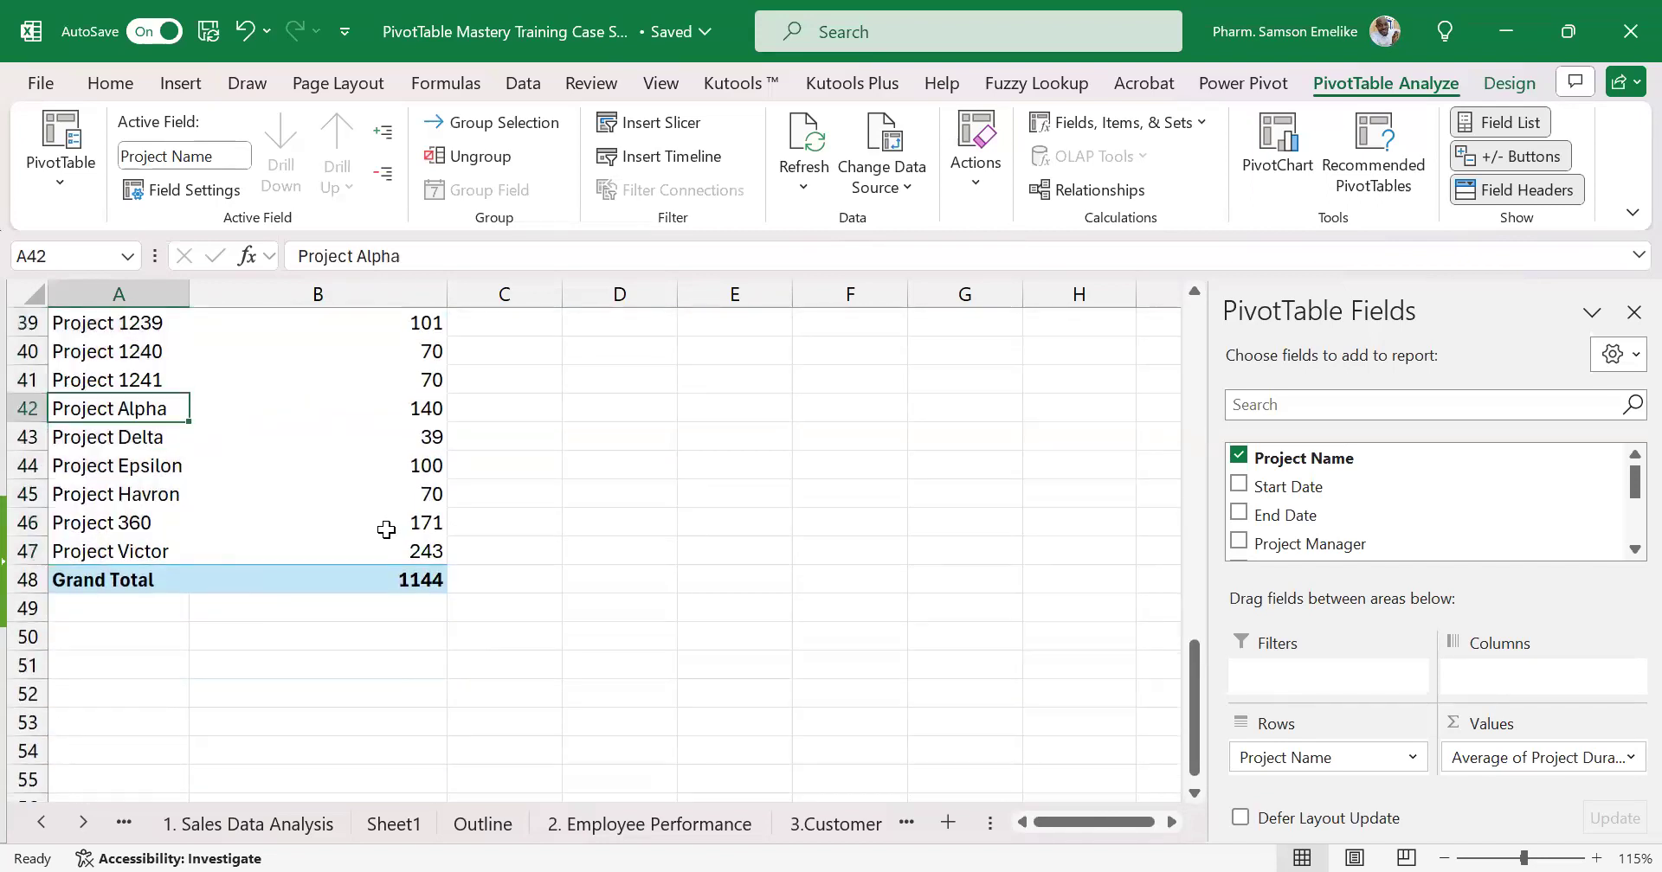
{"action": "left_click", "coordinate": [130, 525]}
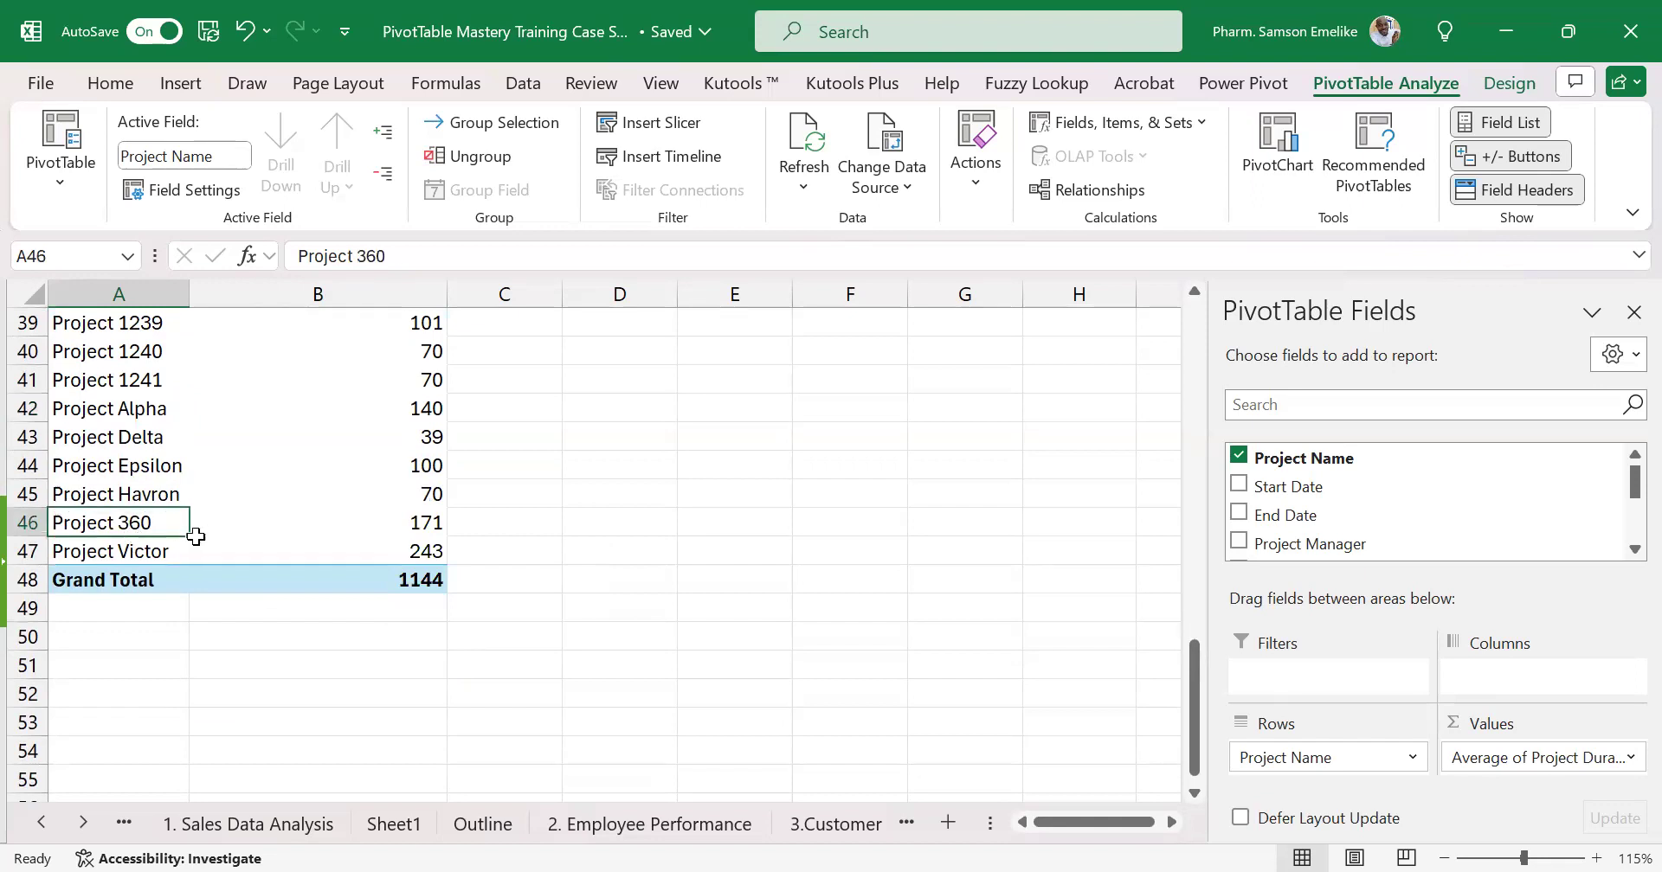
{"action": "scroll", "coordinate": [193, 528], "scroll_direction": "up", "scroll_amount": 2}
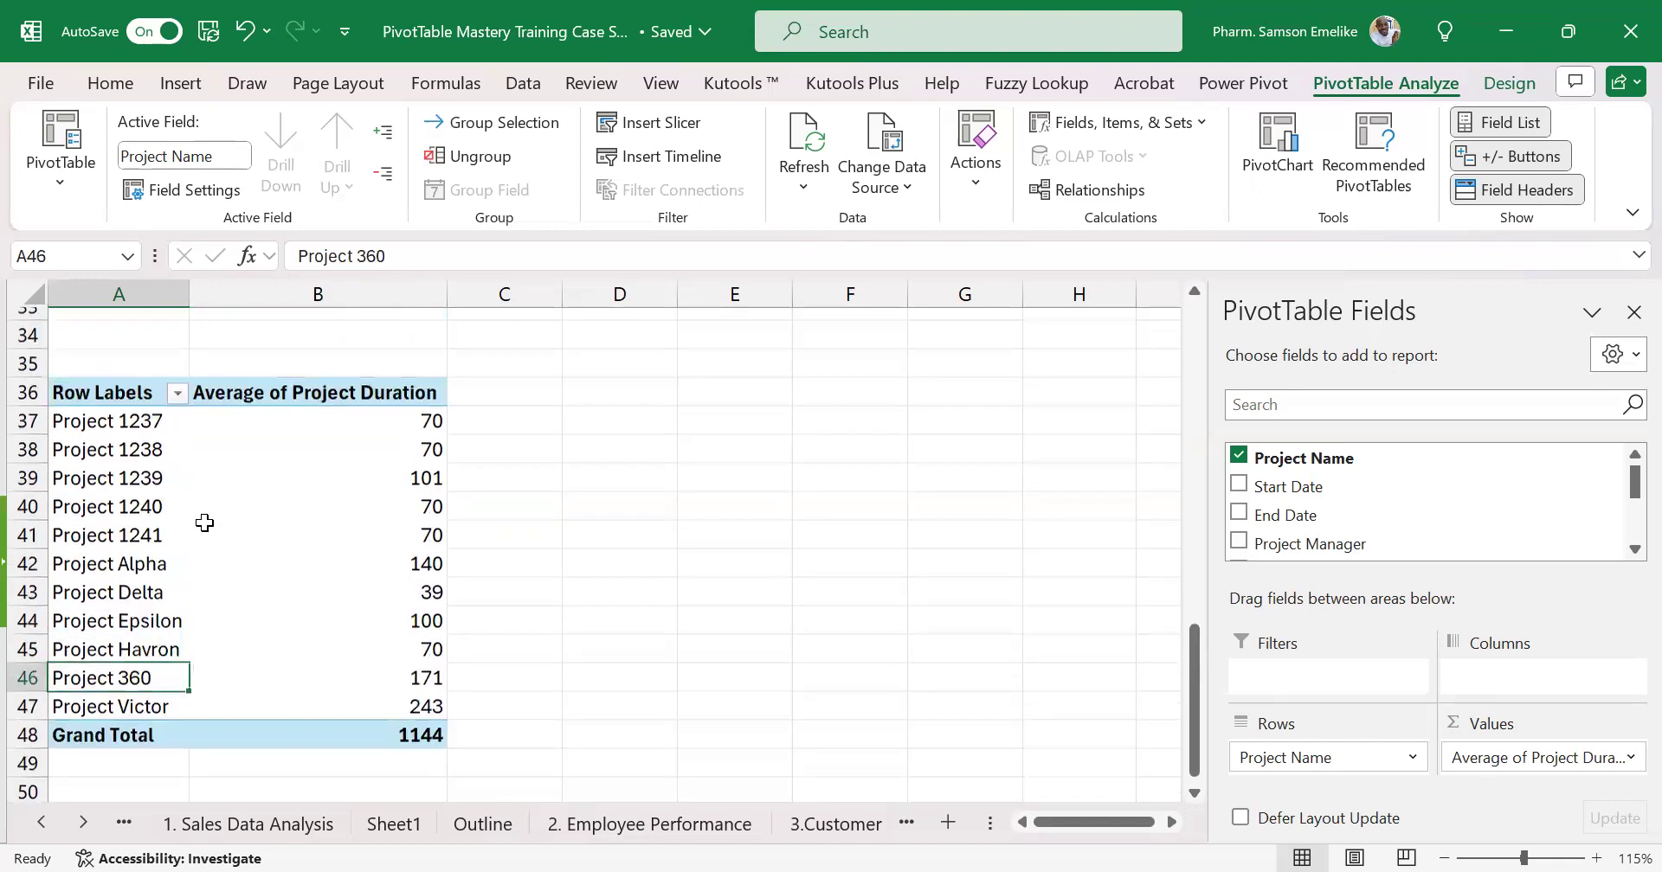
{"action": "scroll", "coordinate": [214, 518], "scroll_direction": "up", "scroll_amount": 1}
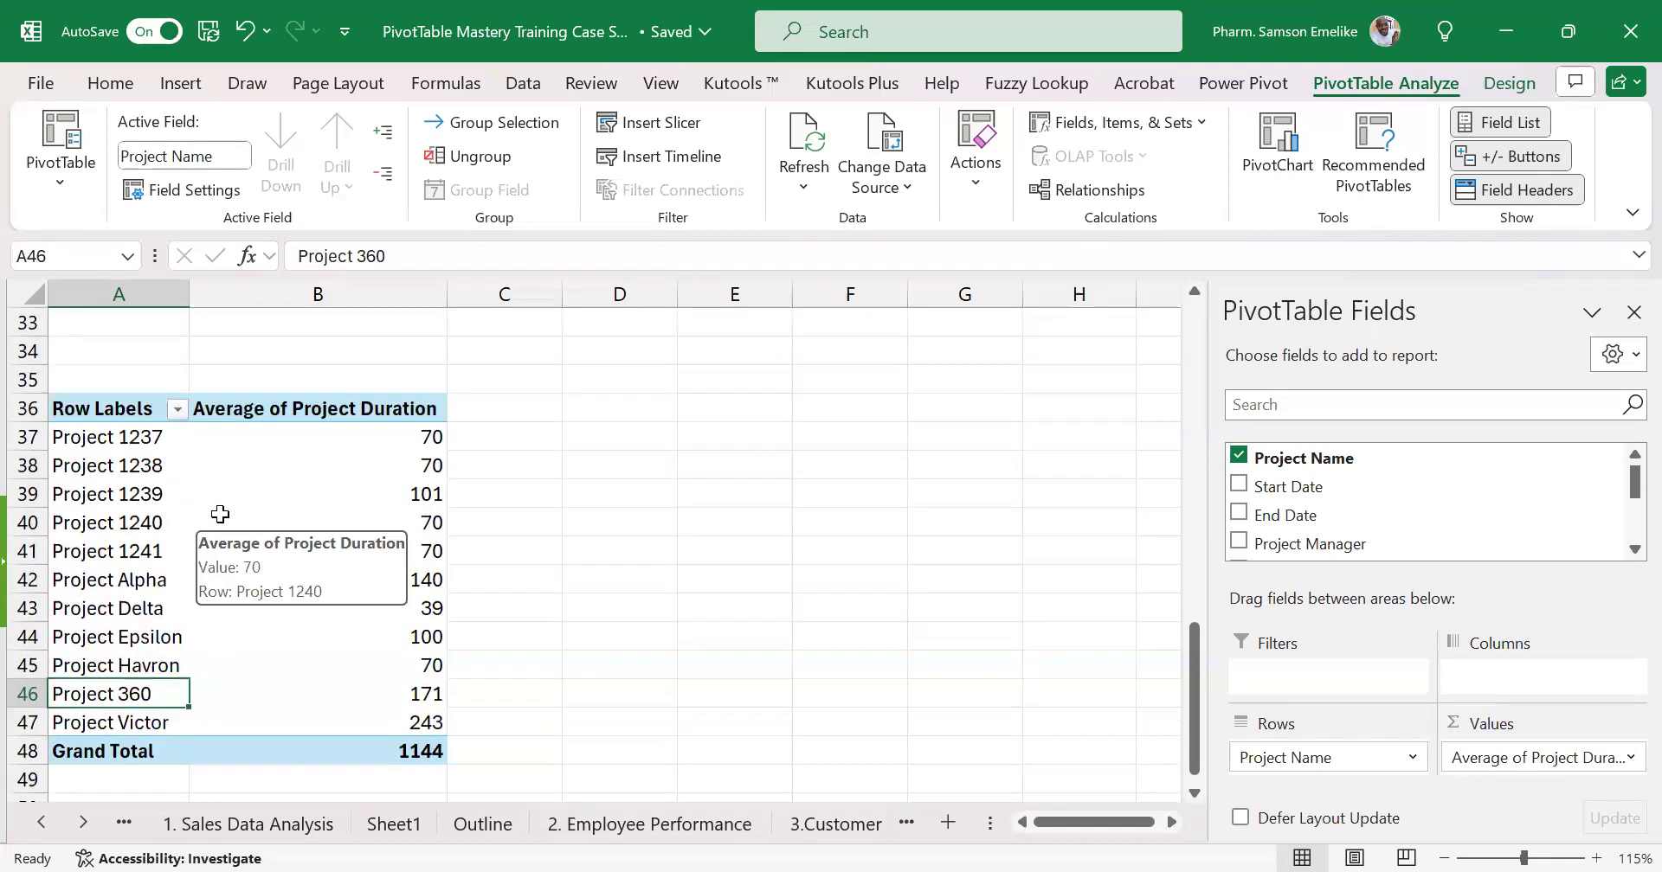
{"action": "scroll", "coordinate": [243, 511], "scroll_direction": "up", "scroll_amount": 1}
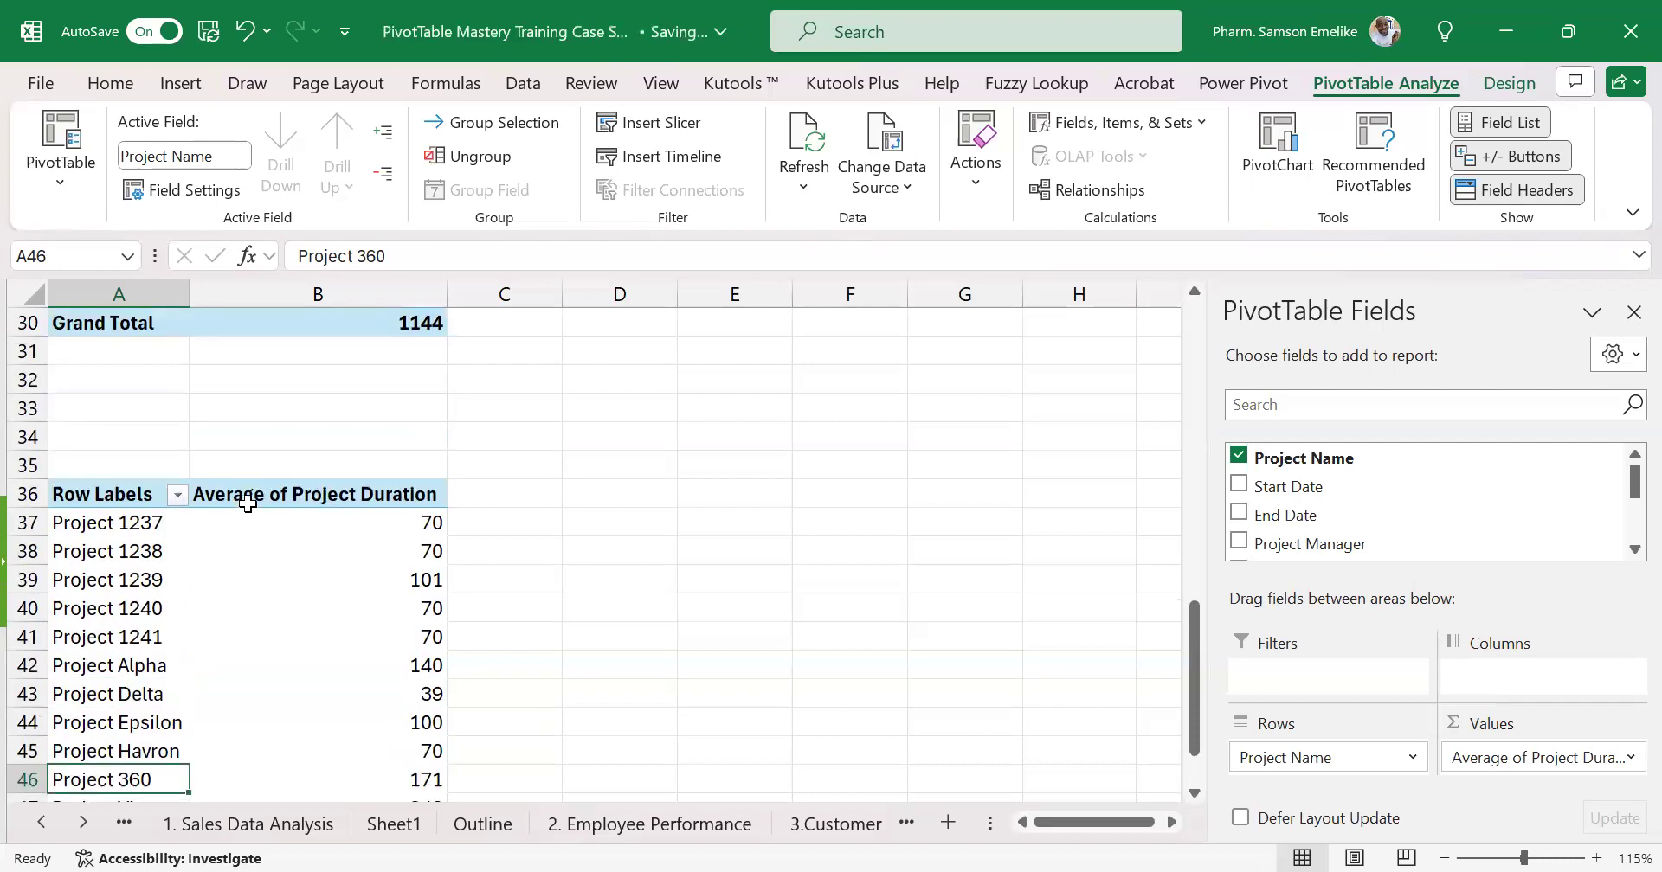
{"action": "scroll", "coordinate": [246, 503], "scroll_direction": "up", "scroll_amount": 3}
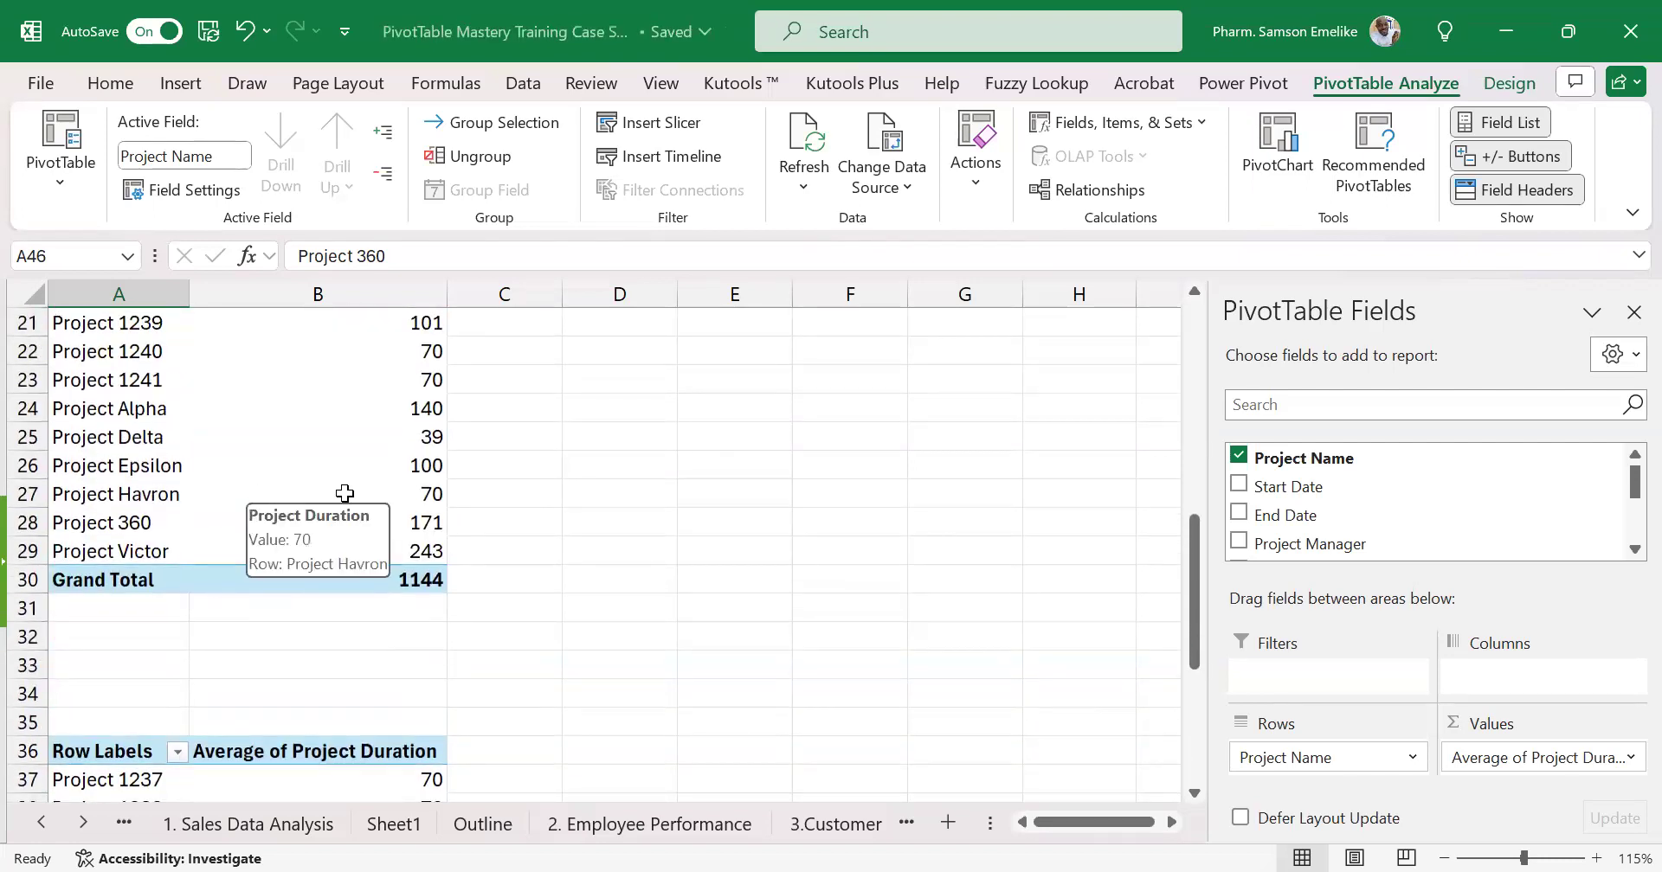
Shade the Project Havron, Project 360 and Project Victor rows of the first PivotTable with a light orange fill
{"action": "left_click_drag", "start_coordinate": [154, 523], "coordinate": [390, 524]}
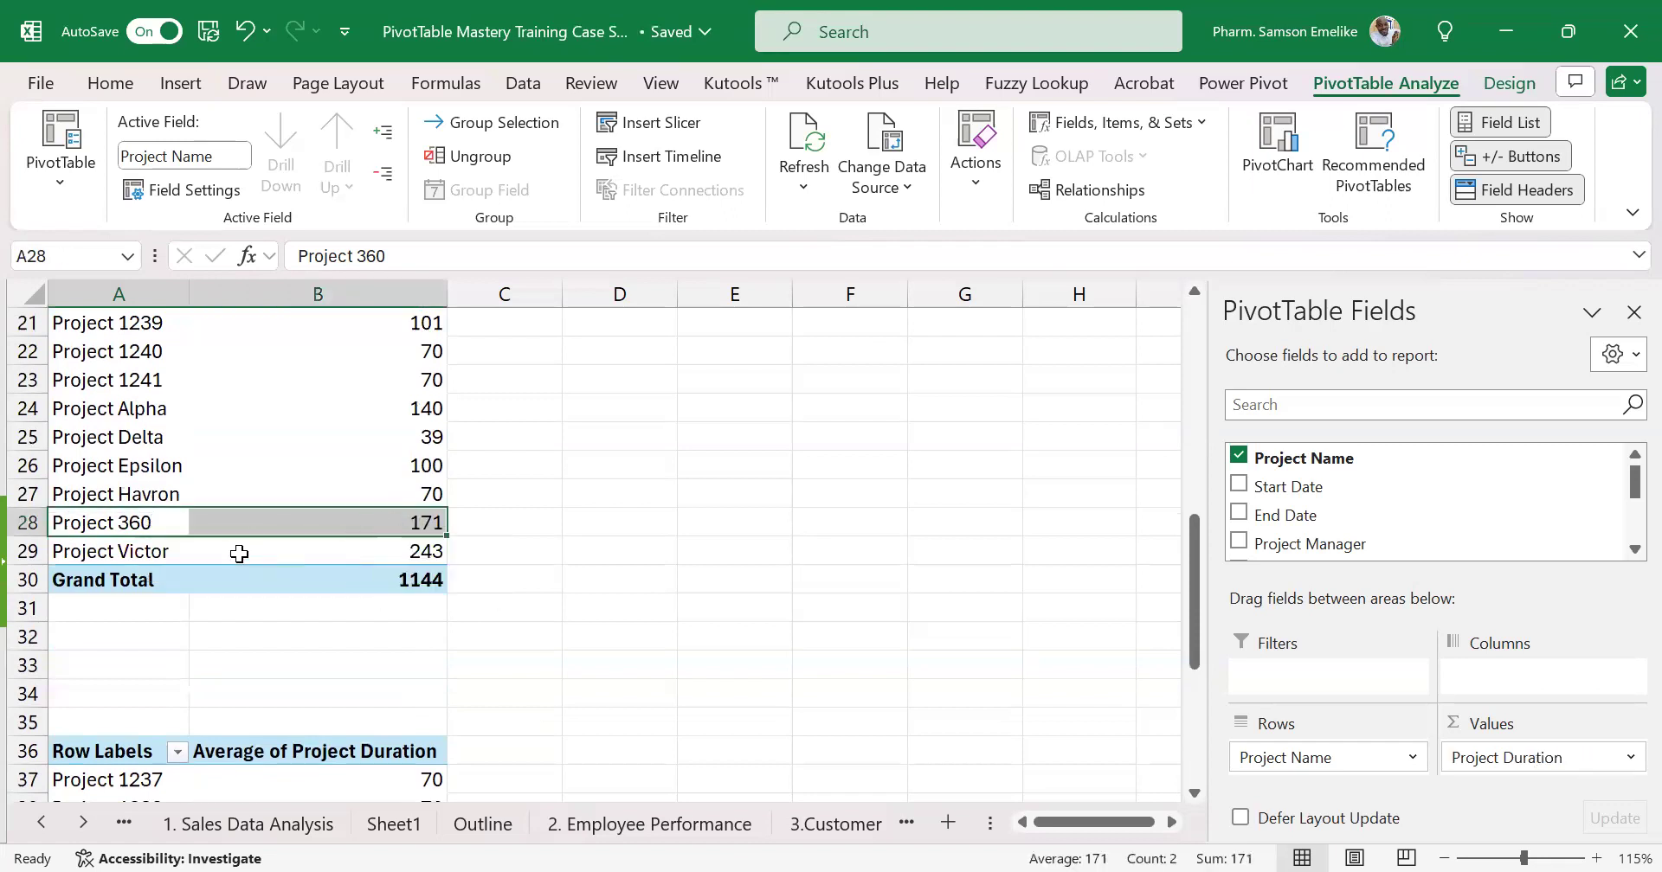
{"action": "left_click_drag", "start_coordinate": [164, 547], "coordinate": [383, 546]}
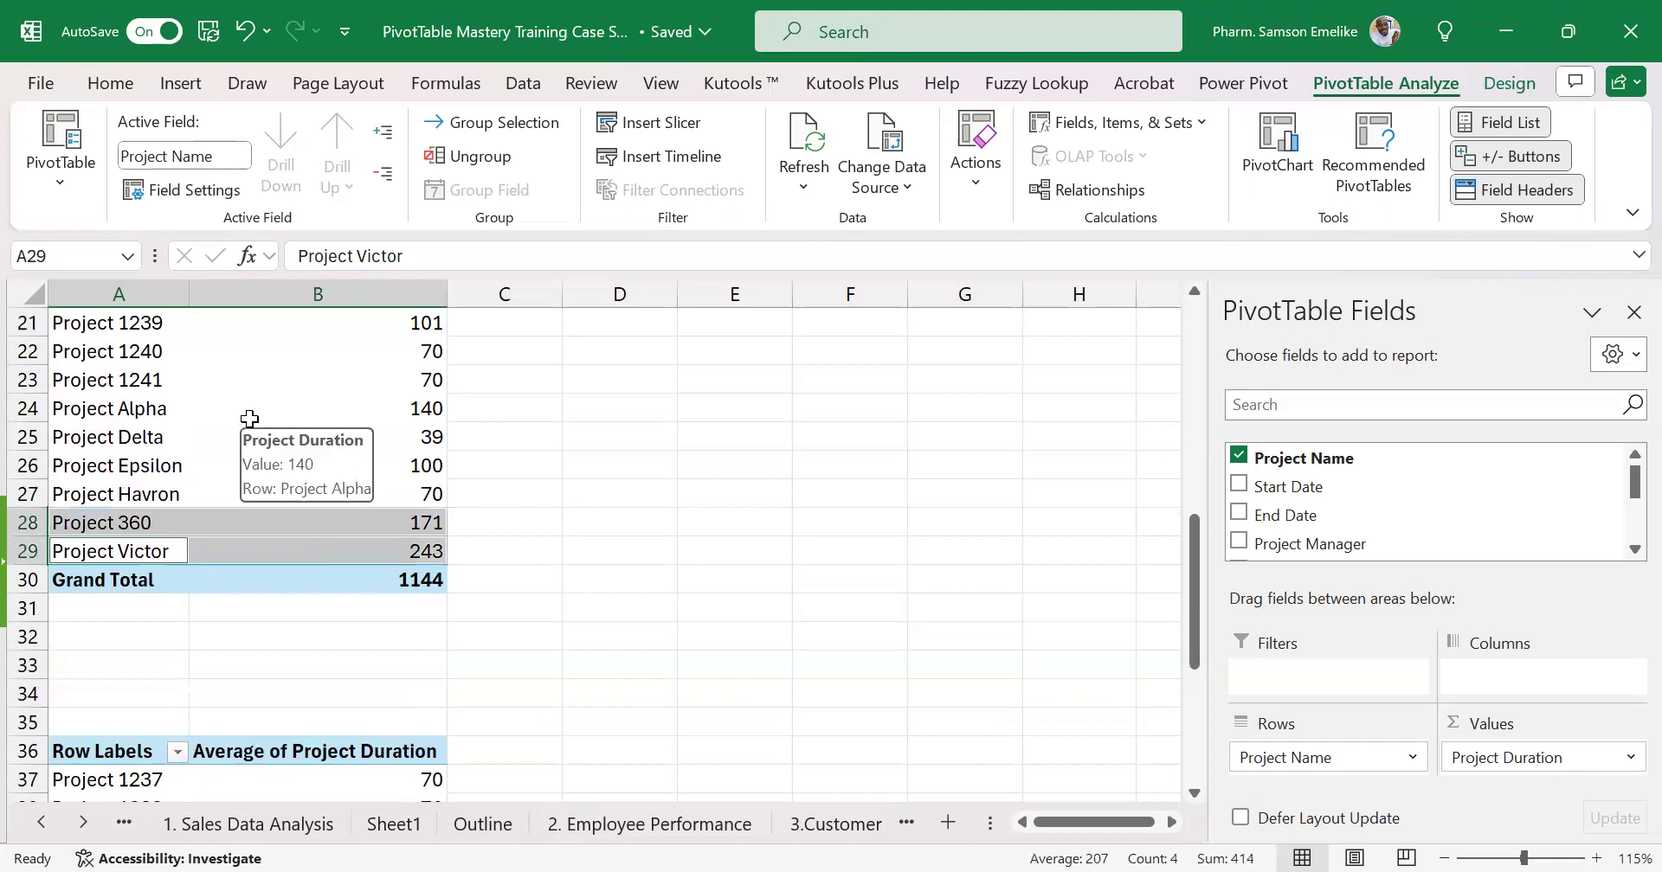
{"action": "scroll", "coordinate": [250, 419], "scroll_direction": "up", "scroll_amount": 1}
{"action": "scroll", "coordinate": [251, 415], "scroll_direction": "down", "scroll_amount": 2}
{"action": "scroll", "coordinate": [251, 415], "scroll_direction": "down", "scroll_amount": 5}
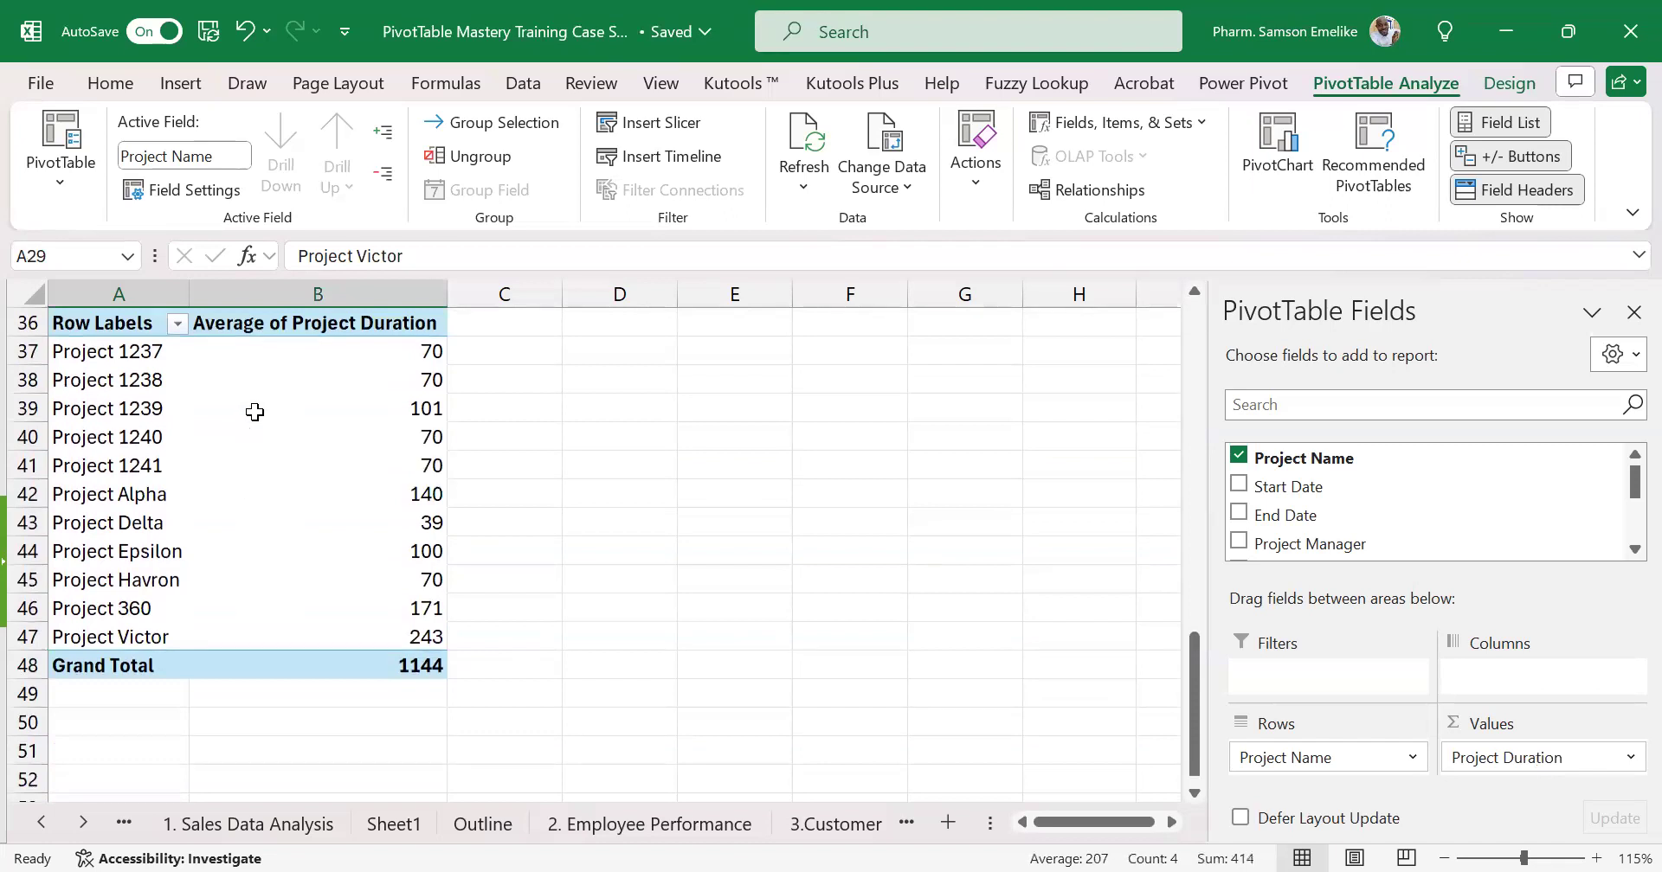
{"action": "scroll", "coordinate": [255, 412], "scroll_direction": "up", "scroll_amount": 5}
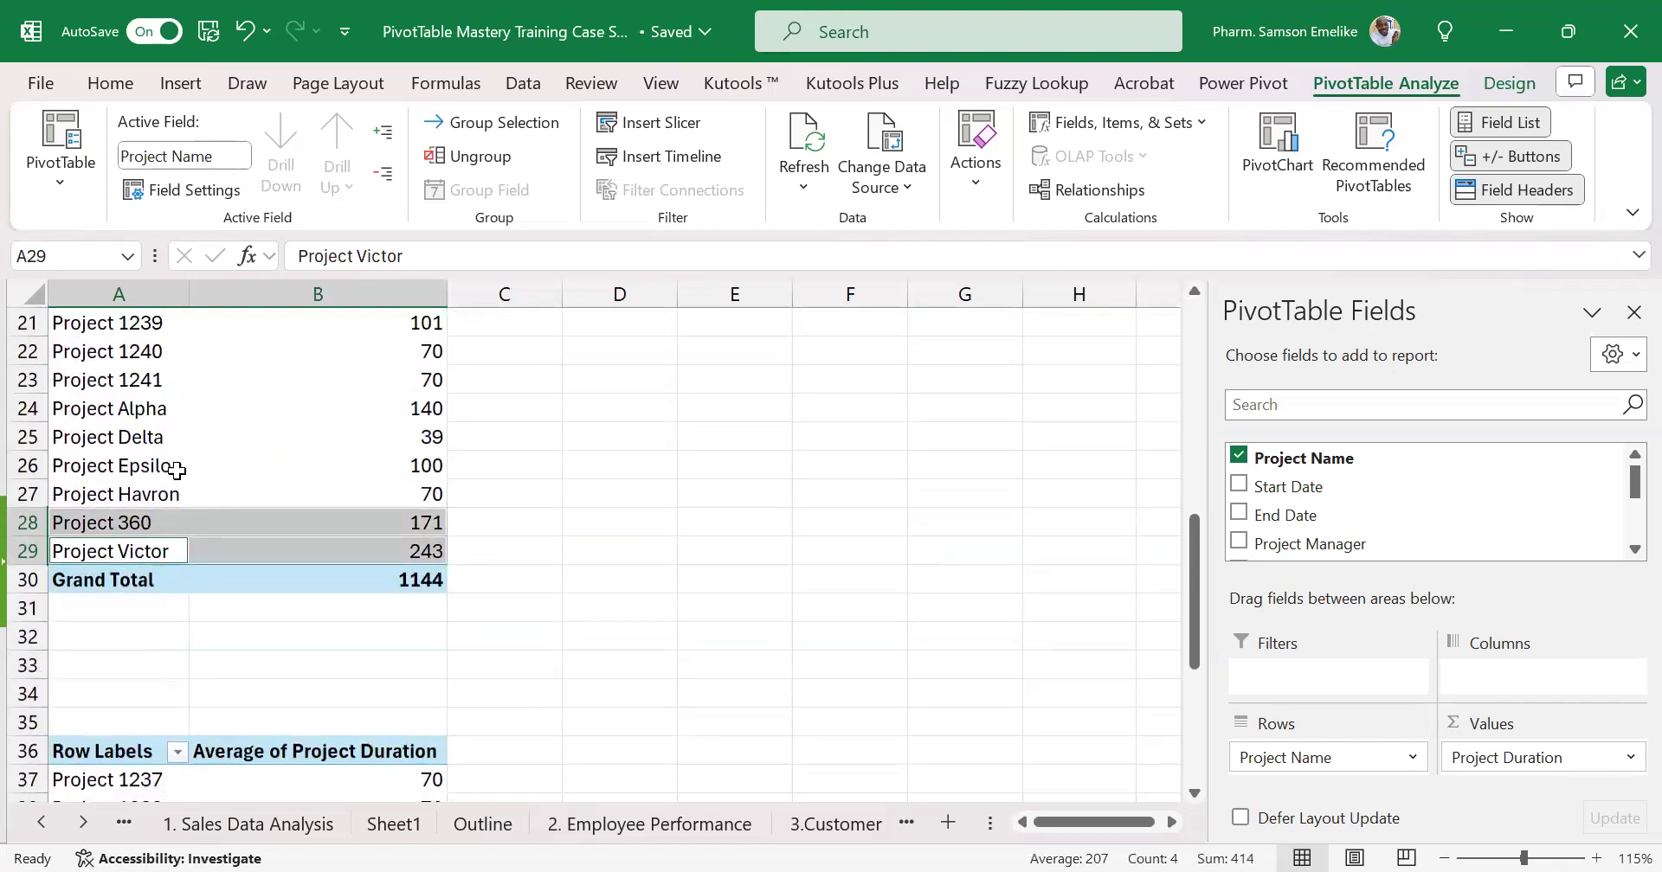
{"action": "left_click_drag", "start_coordinate": [174, 493], "coordinate": [283, 510]}
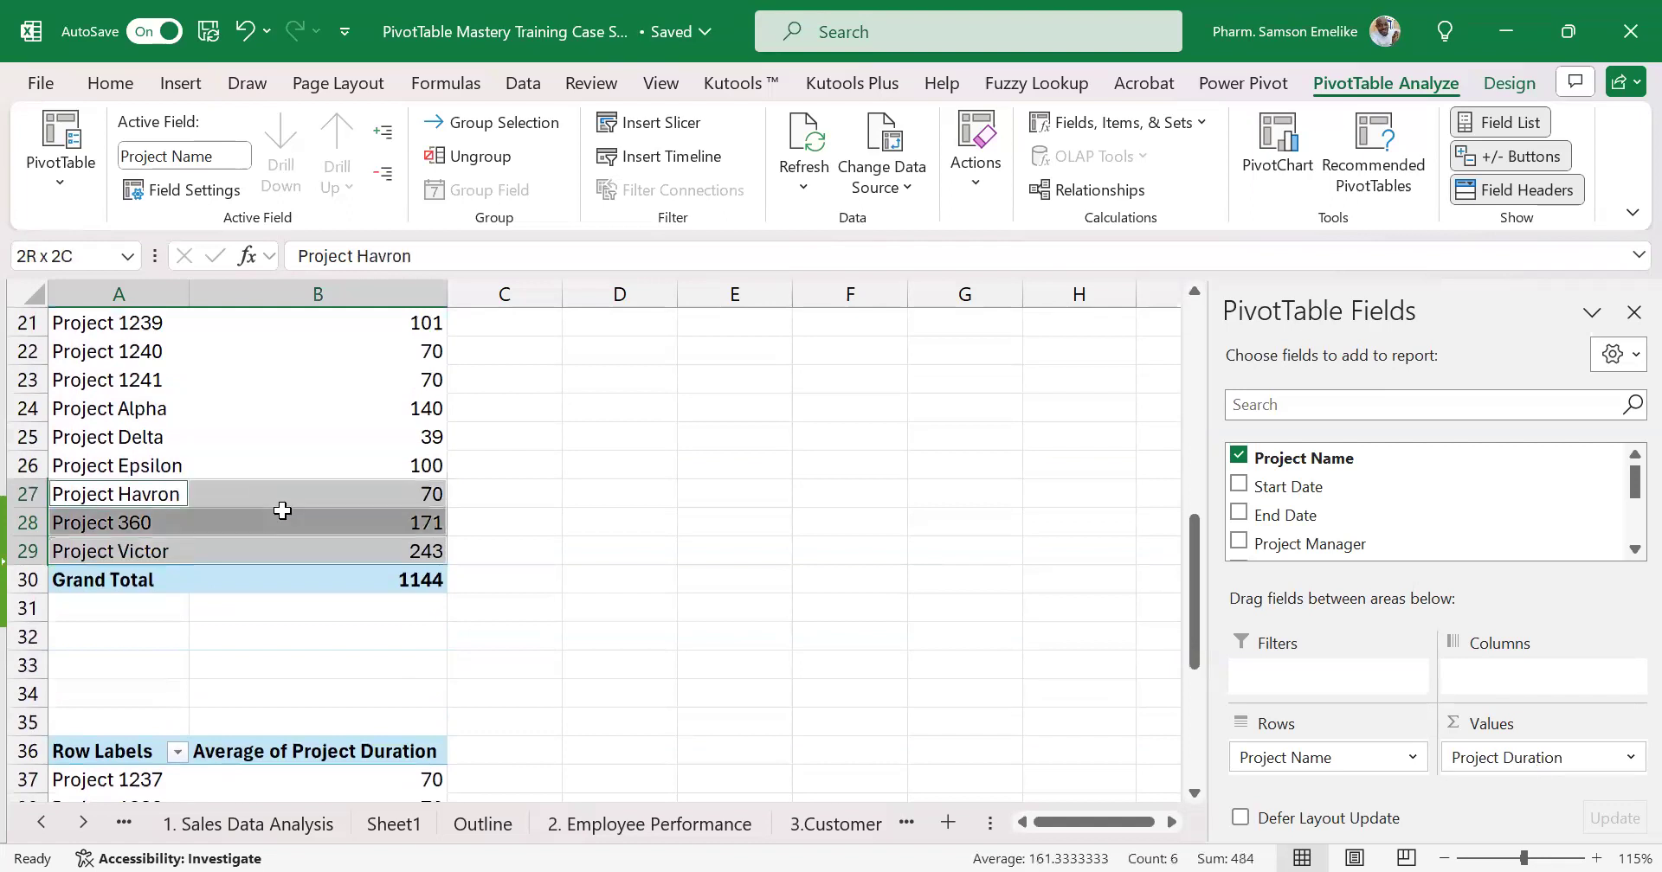
{"action": "left_click", "coordinate": [113, 87]}
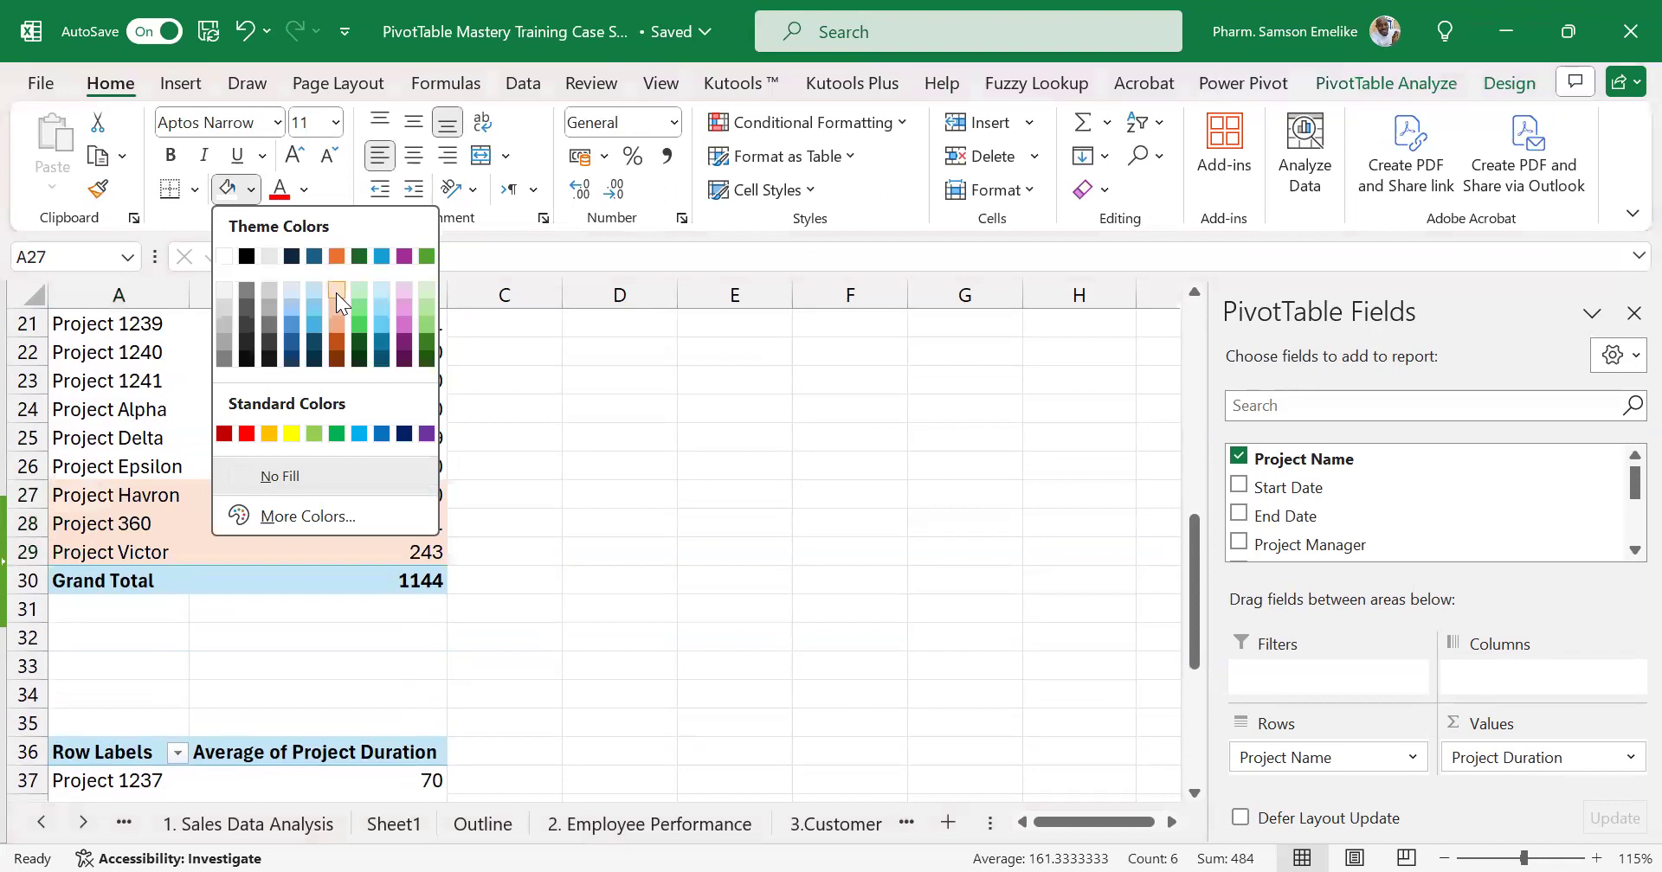
{"action": "left_click", "coordinate": [336, 293]}
Compare the shaded rows with the Average PivotTable's Project 360 duration, and select the whole second PivotTable, A36:B48
{"action": "scroll", "coordinate": [337, 375], "scroll_direction": "up", "scroll_amount": 2}
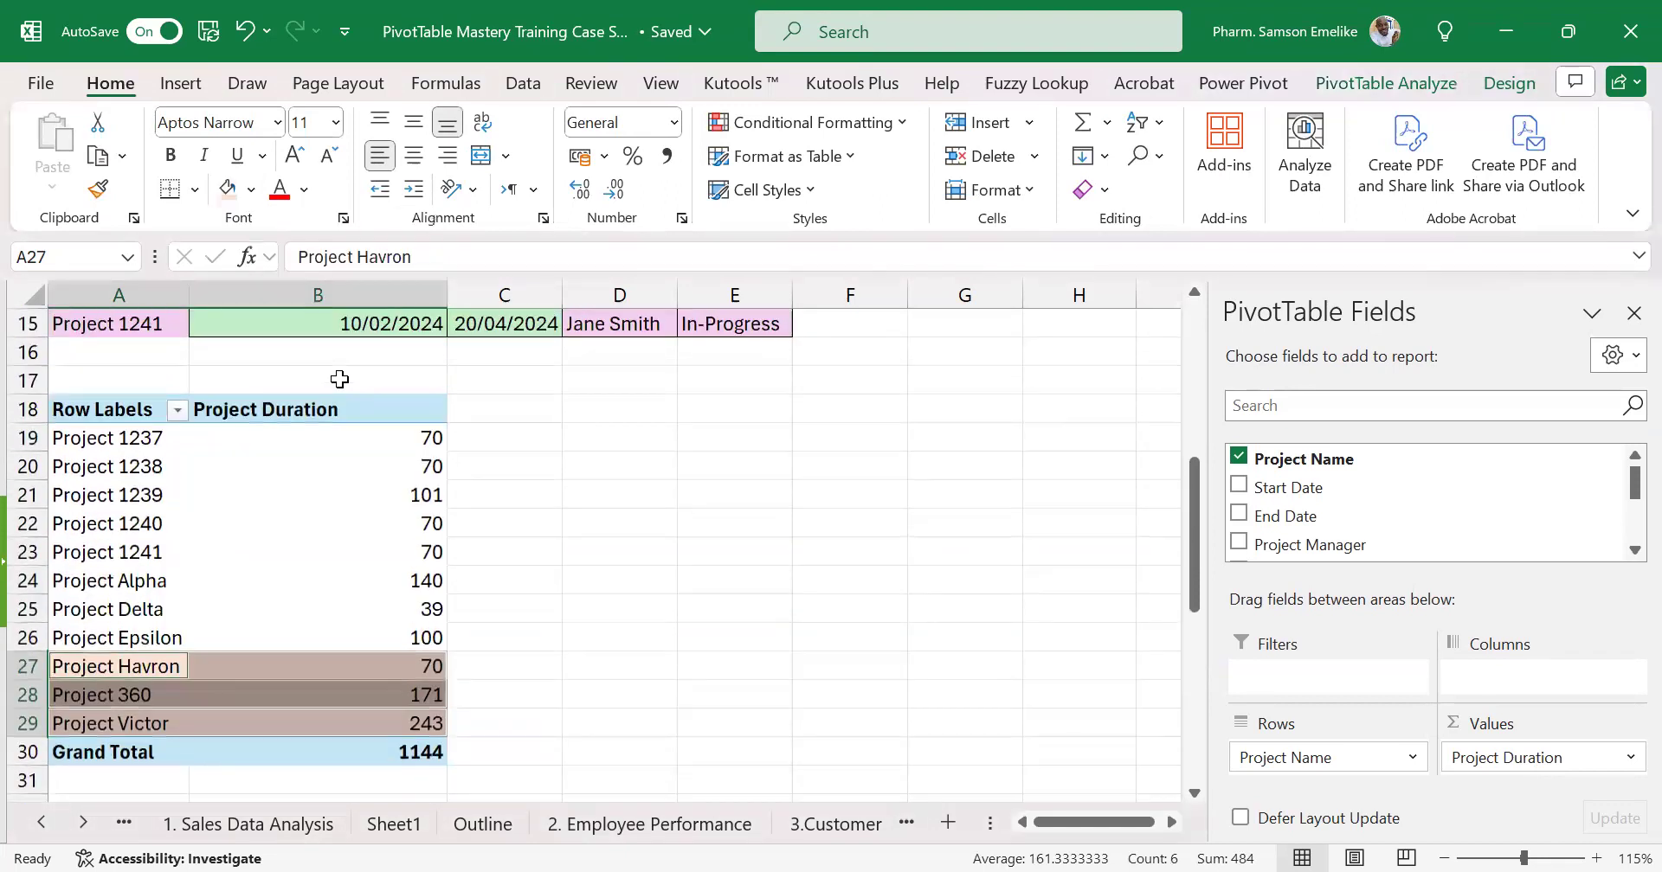
{"action": "scroll", "coordinate": [339, 379], "scroll_direction": "down", "scroll_amount": 2}
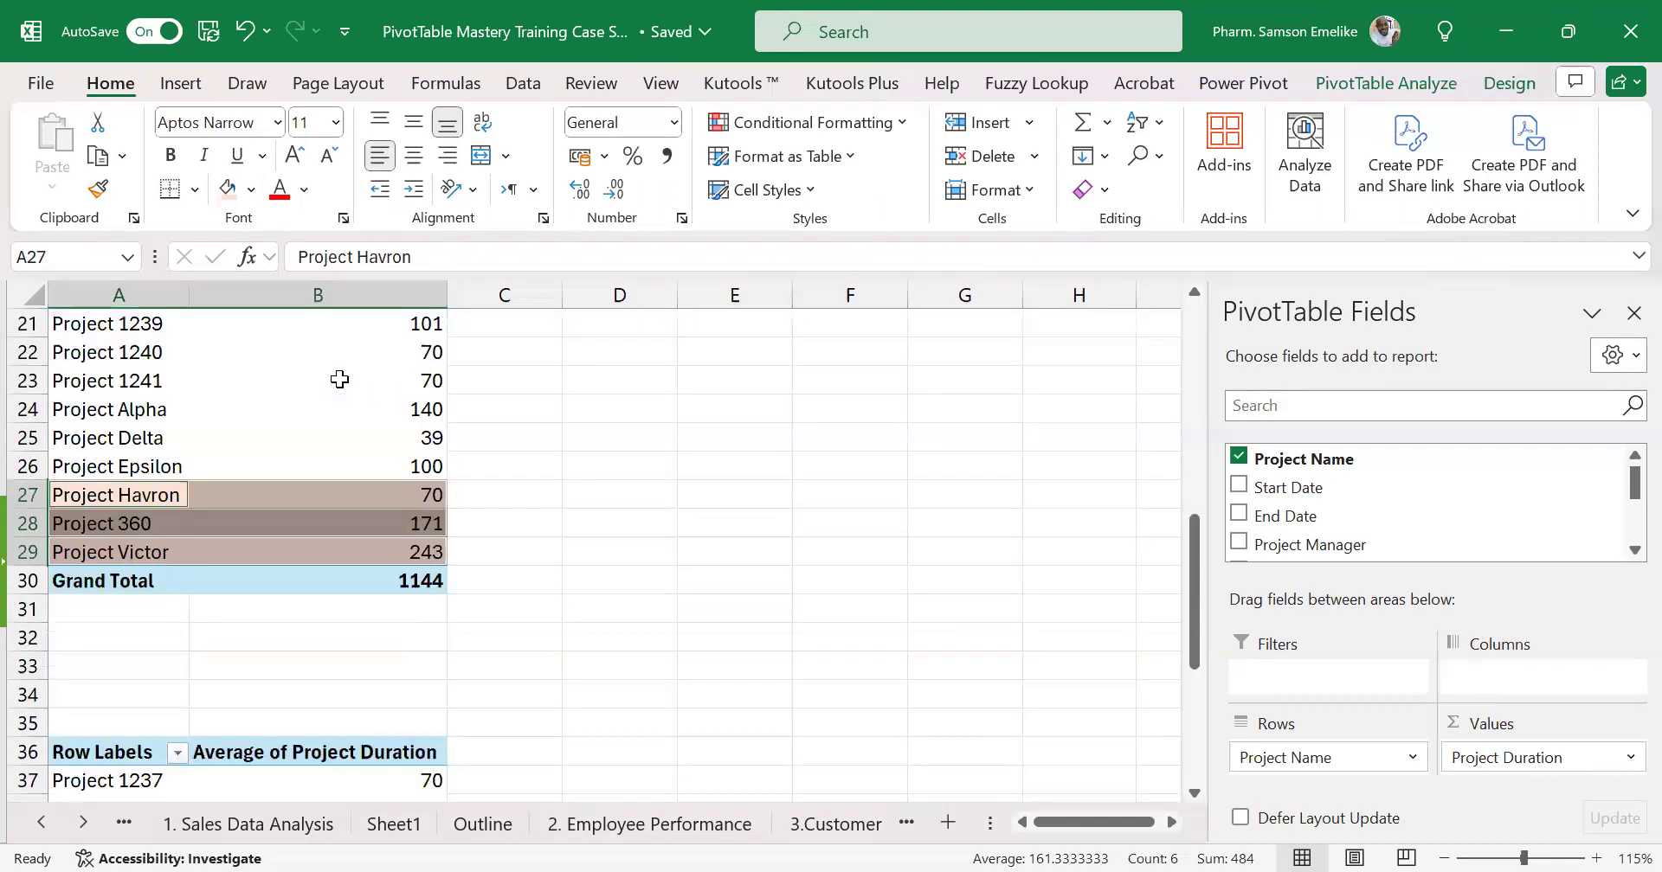
{"action": "scroll", "coordinate": [339, 379], "scroll_direction": "down", "scroll_amount": 1}
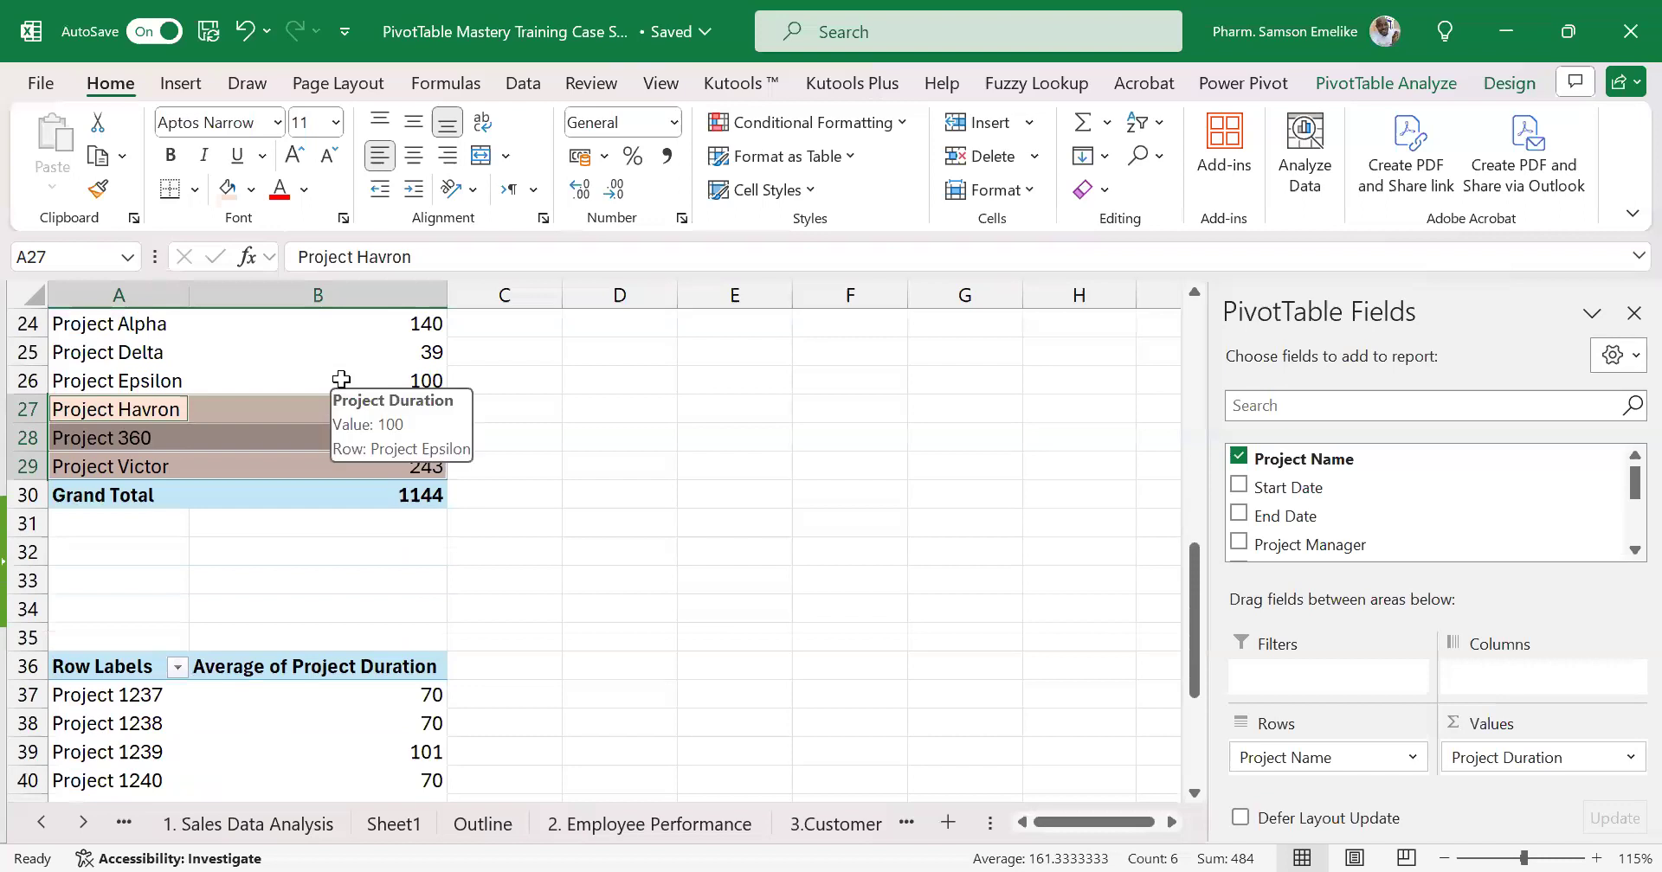
{"action": "scroll", "coordinate": [341, 379], "scroll_direction": "down", "scroll_amount": 3}
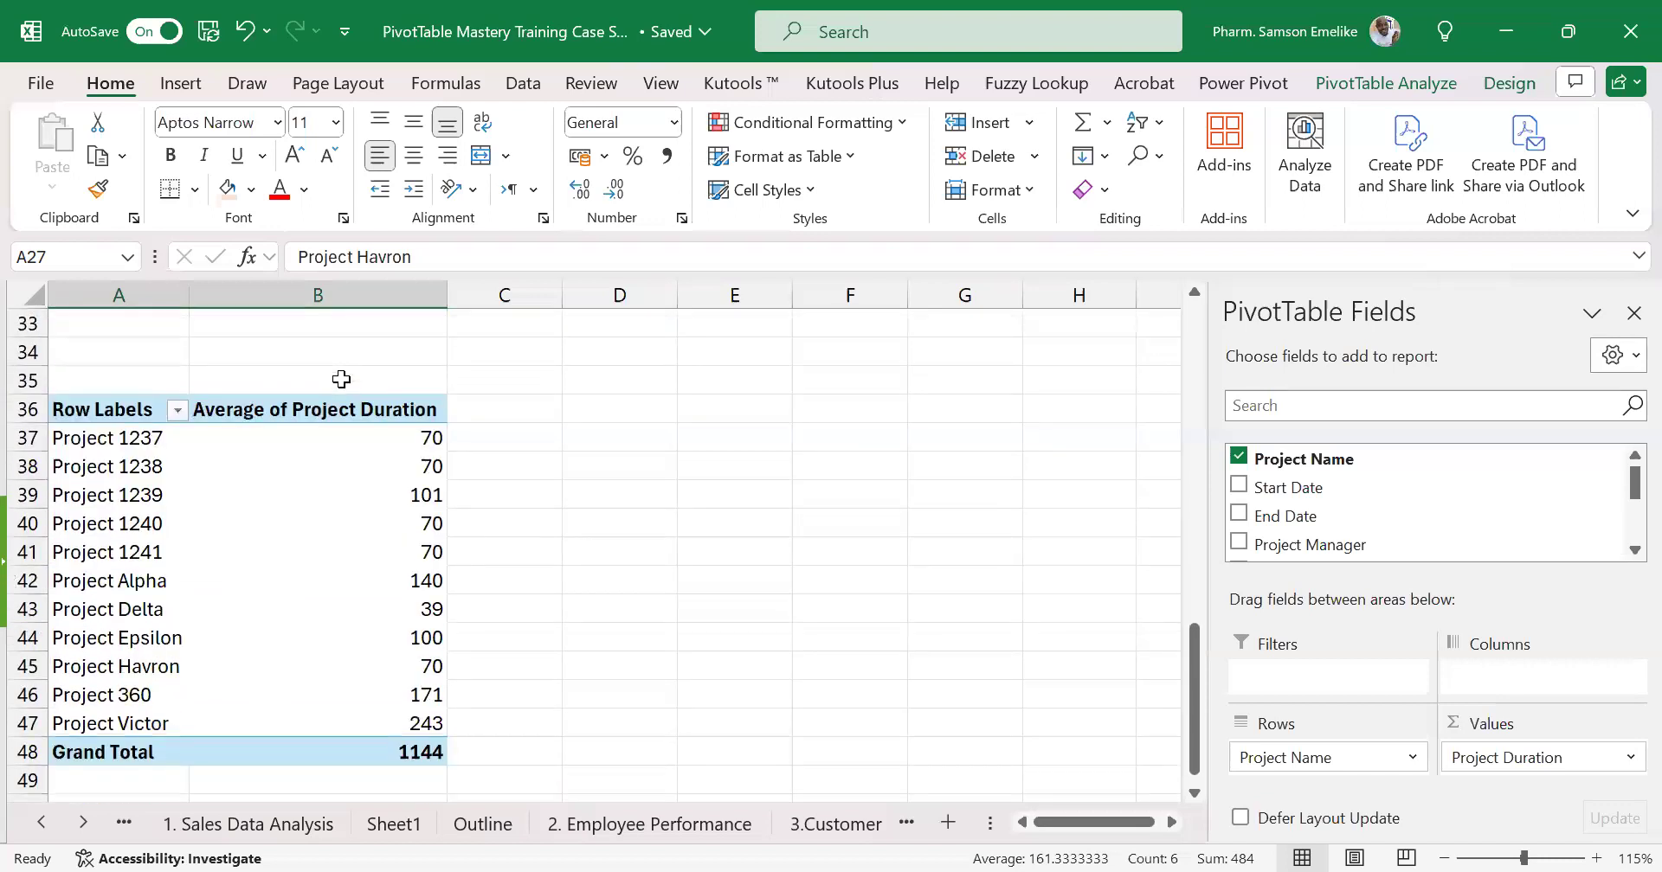
{"action": "scroll", "coordinate": [341, 379], "scroll_direction": "up", "scroll_amount": 3}
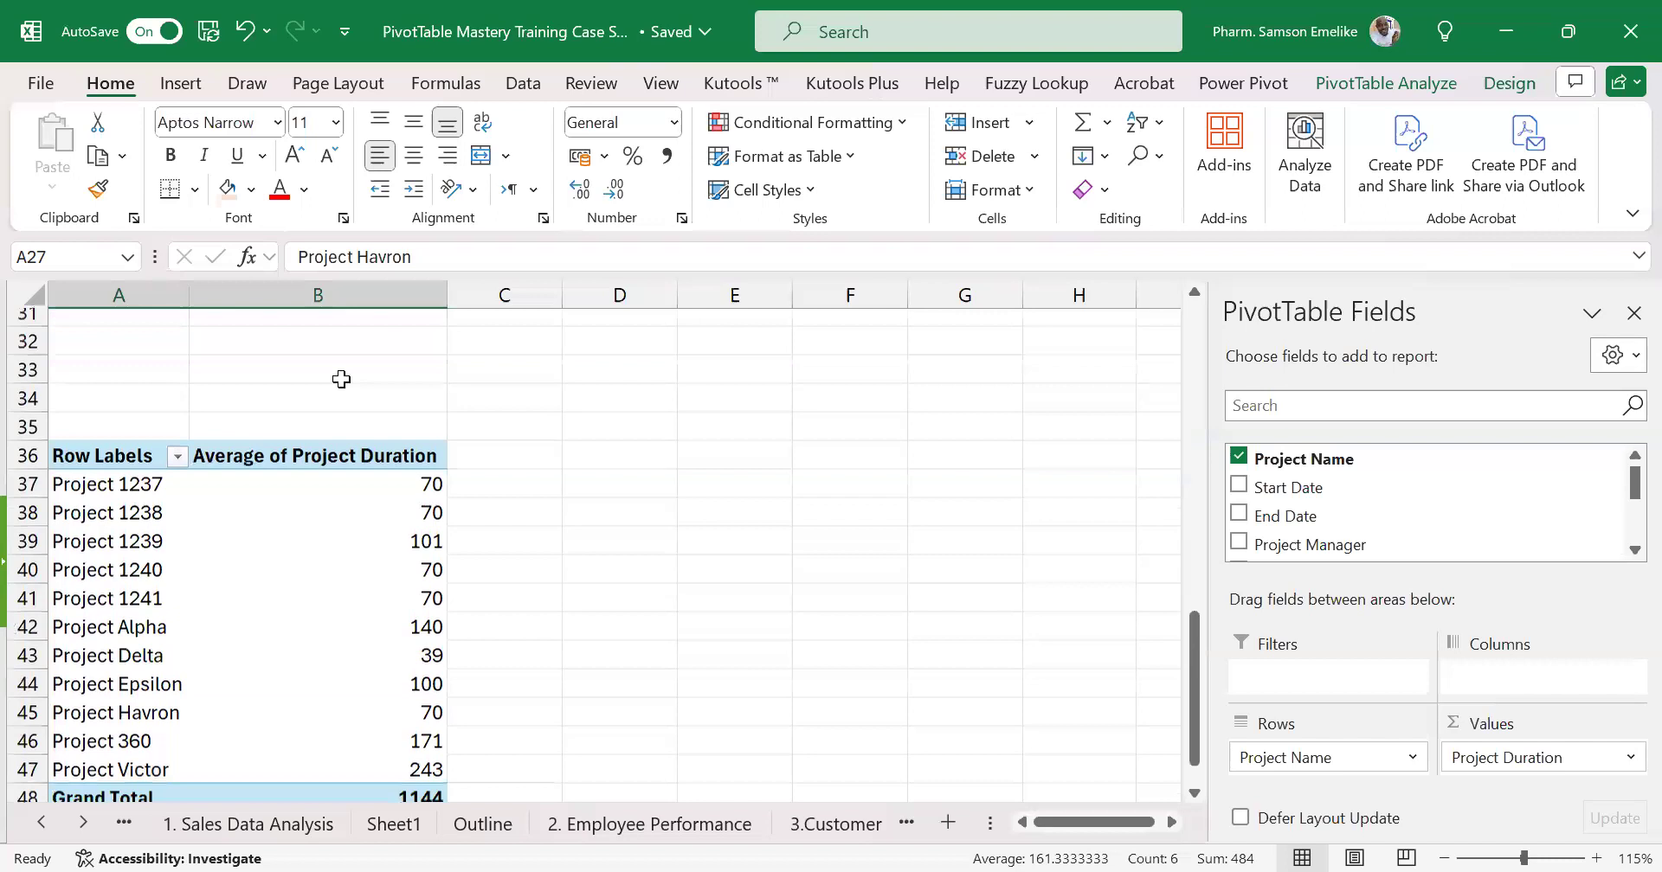
{"action": "scroll", "coordinate": [390, 441], "scroll_direction": "up", "scroll_amount": 1}
{"action": "scroll", "coordinate": [526, 547], "scroll_direction": "down", "scroll_amount": 3}
{"action": "scroll", "coordinate": [526, 547], "scroll_direction": "down", "scroll_amount": 2}
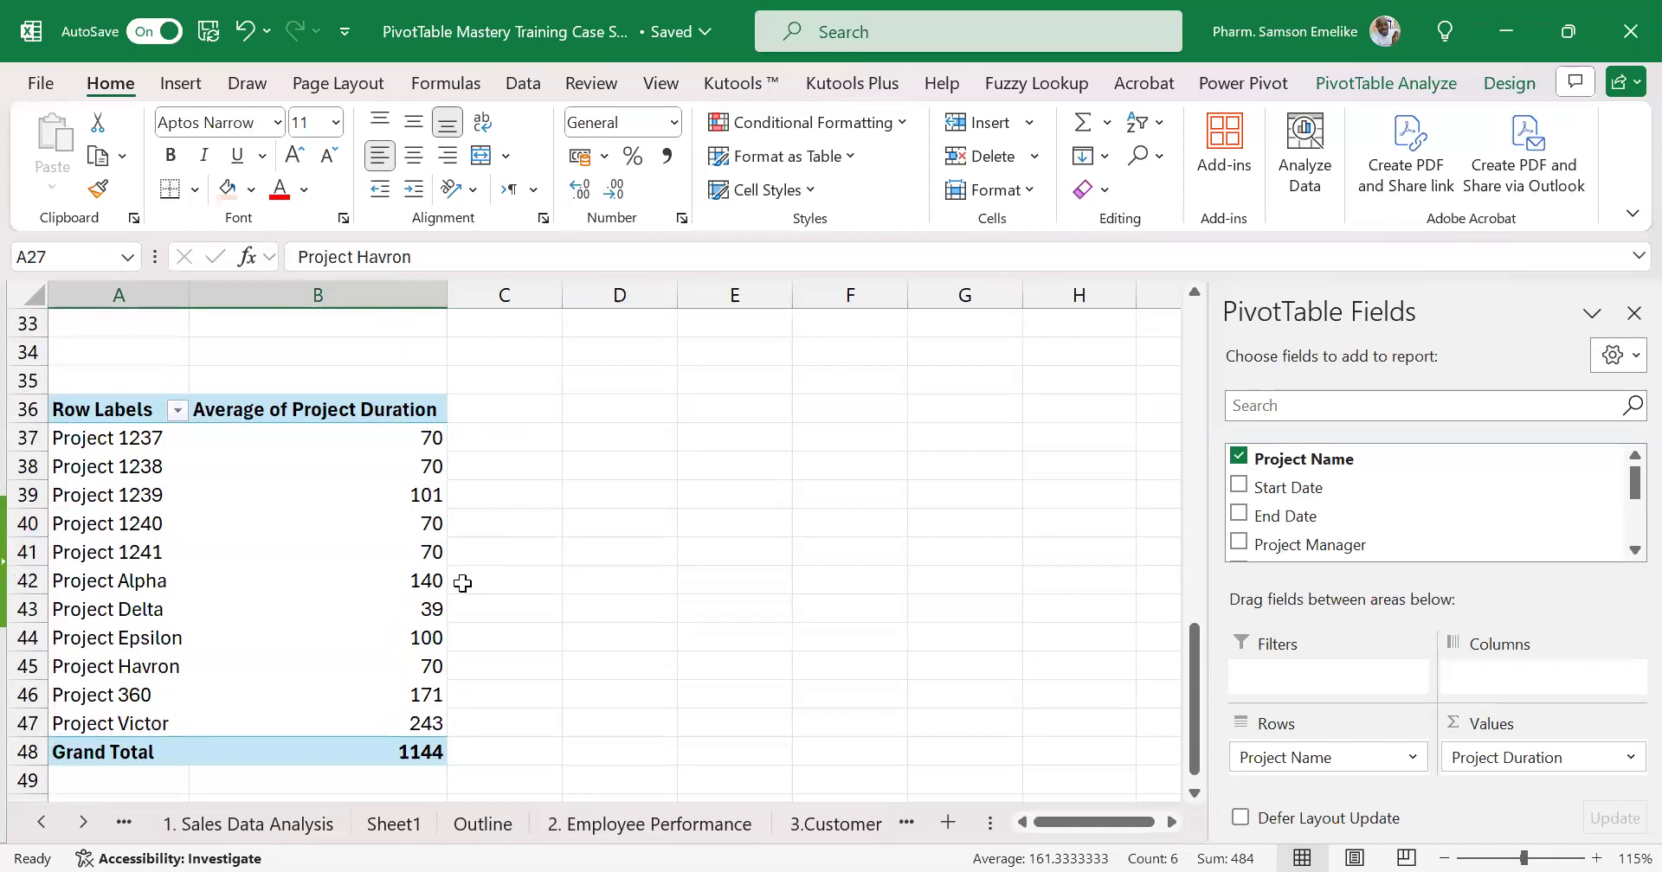
{"action": "left_click", "coordinate": [410, 695]}
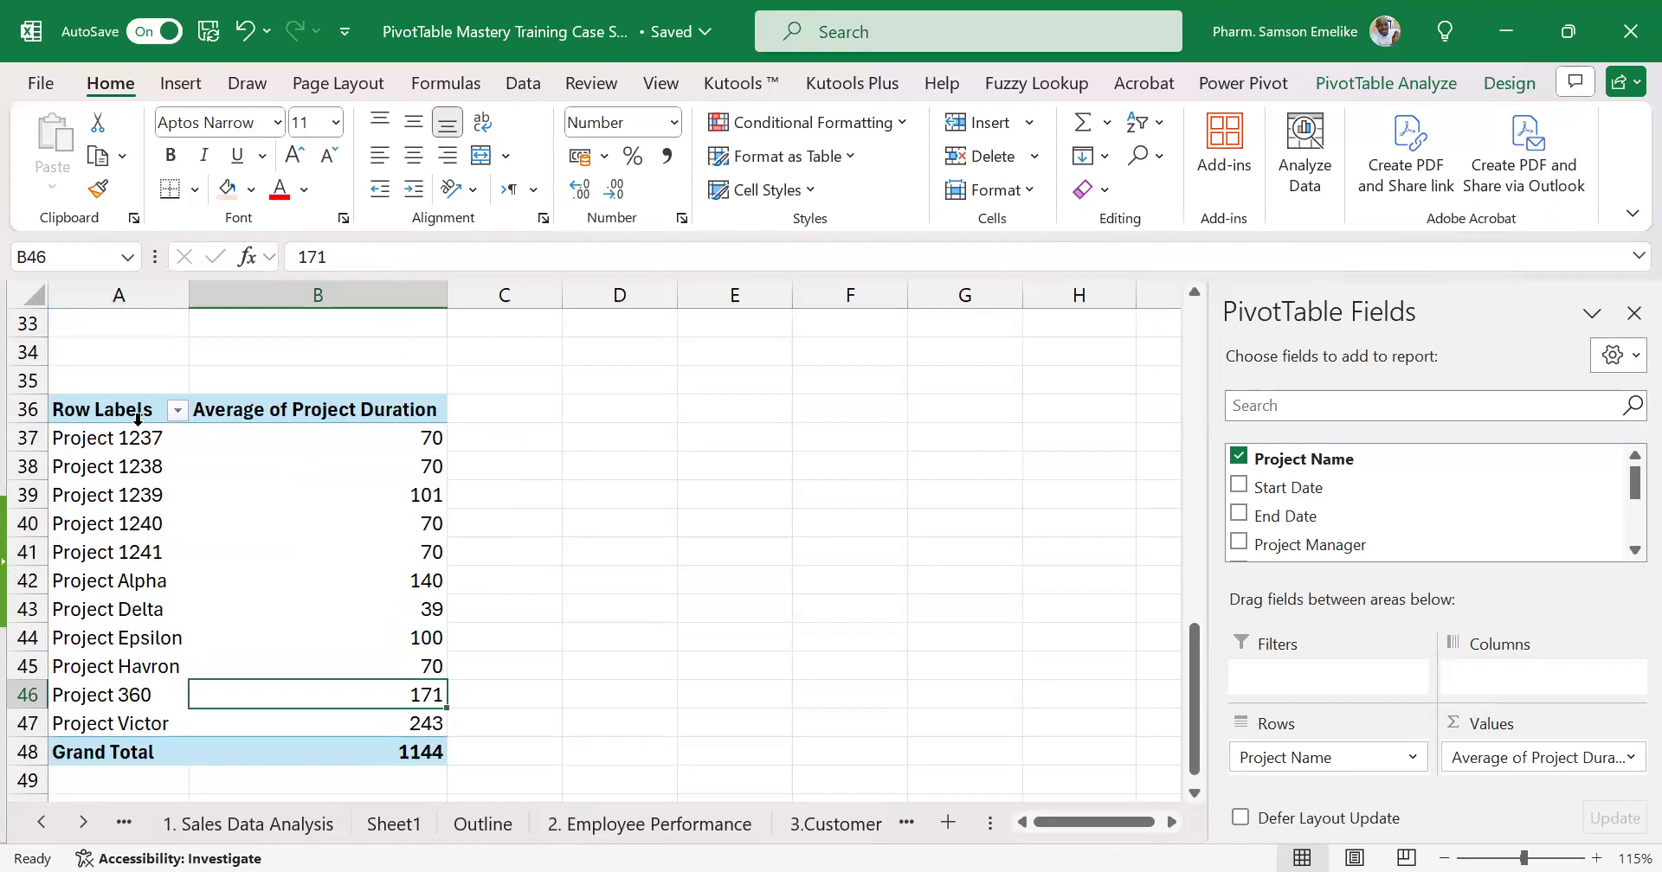
{"action": "left_click_drag", "start_coordinate": [121, 412], "coordinate": [316, 634]}
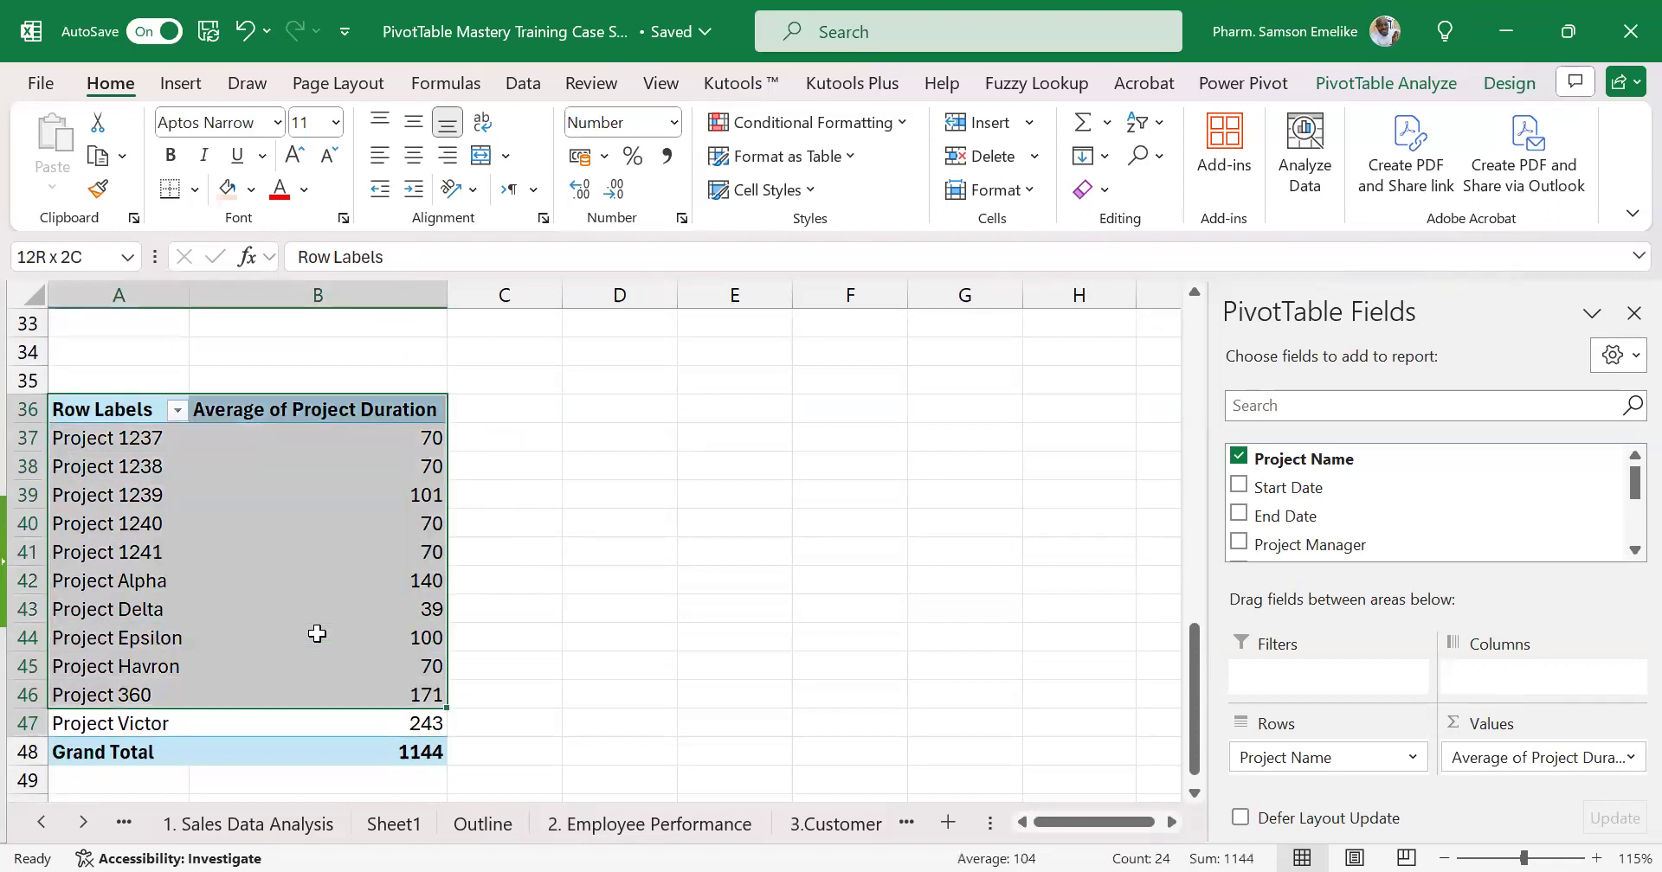
{"action": "key", "text": "shift+Down"}
{"action": "key", "text": "shift+Down"}
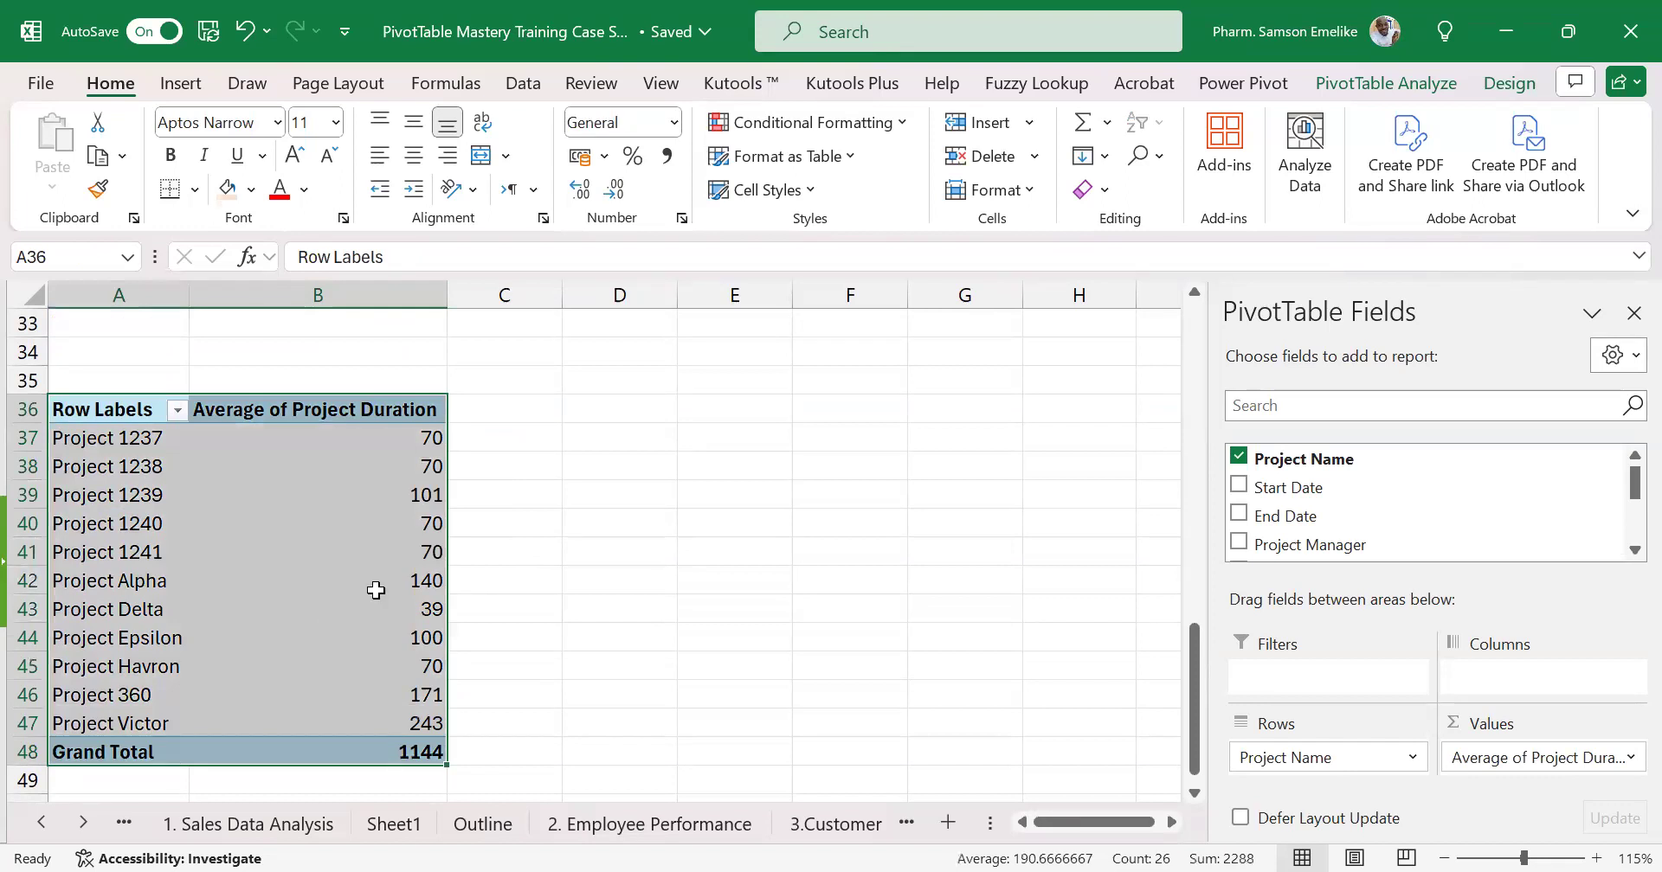
Review the source rows above the first PivotTable and narrow column B to roughly fit the Project Duration heading
{"action": "mouse_move", "coordinate": [374, 568]}
{"action": "scroll", "coordinate": [350, 446], "scroll_direction": "up", "scroll_amount": 1}
{"action": "scroll", "coordinate": [350, 446], "scroll_direction": "up", "scroll_amount": 6}
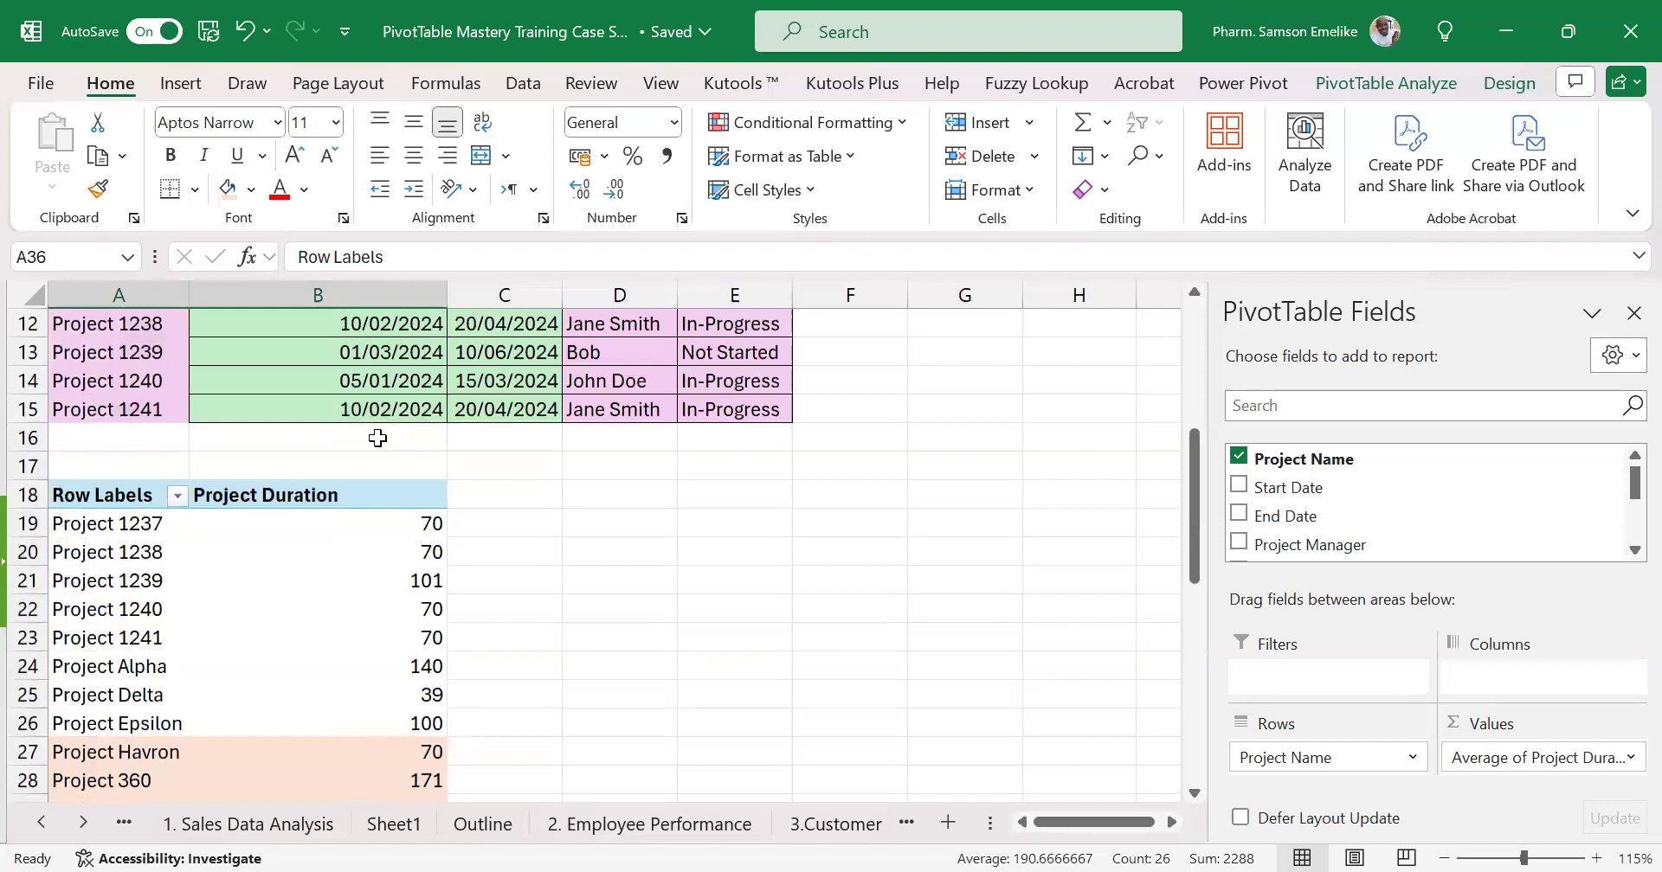
{"action": "scroll", "coordinate": [378, 438], "scroll_direction": "up", "scroll_amount": 2}
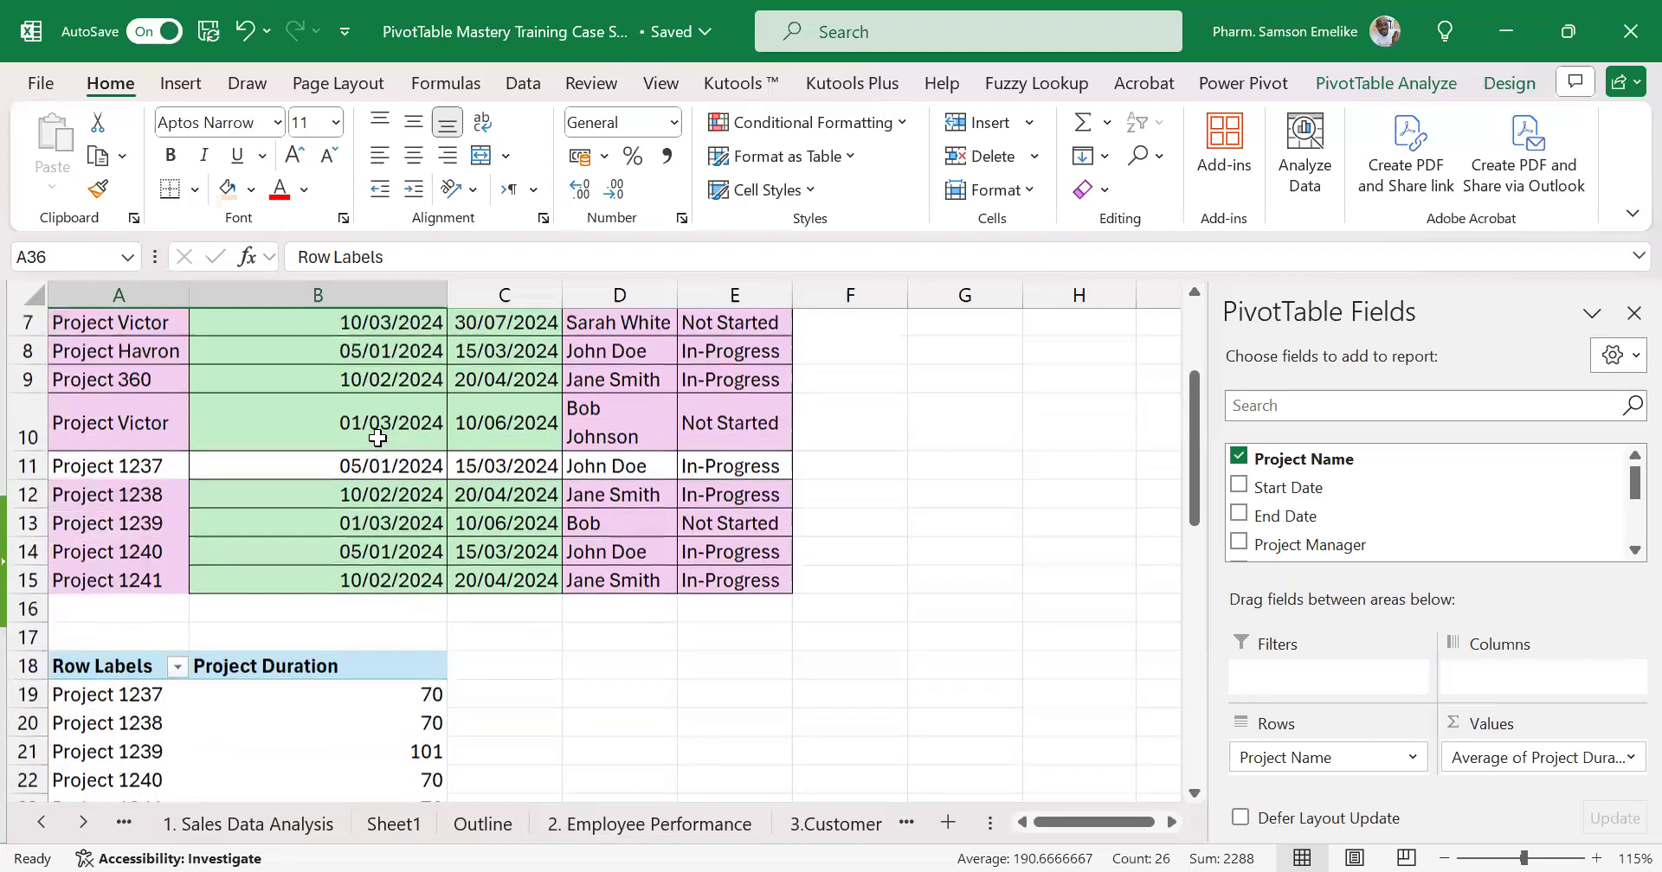
{"action": "scroll", "coordinate": [377, 438], "scroll_direction": "down", "scroll_amount": 2}
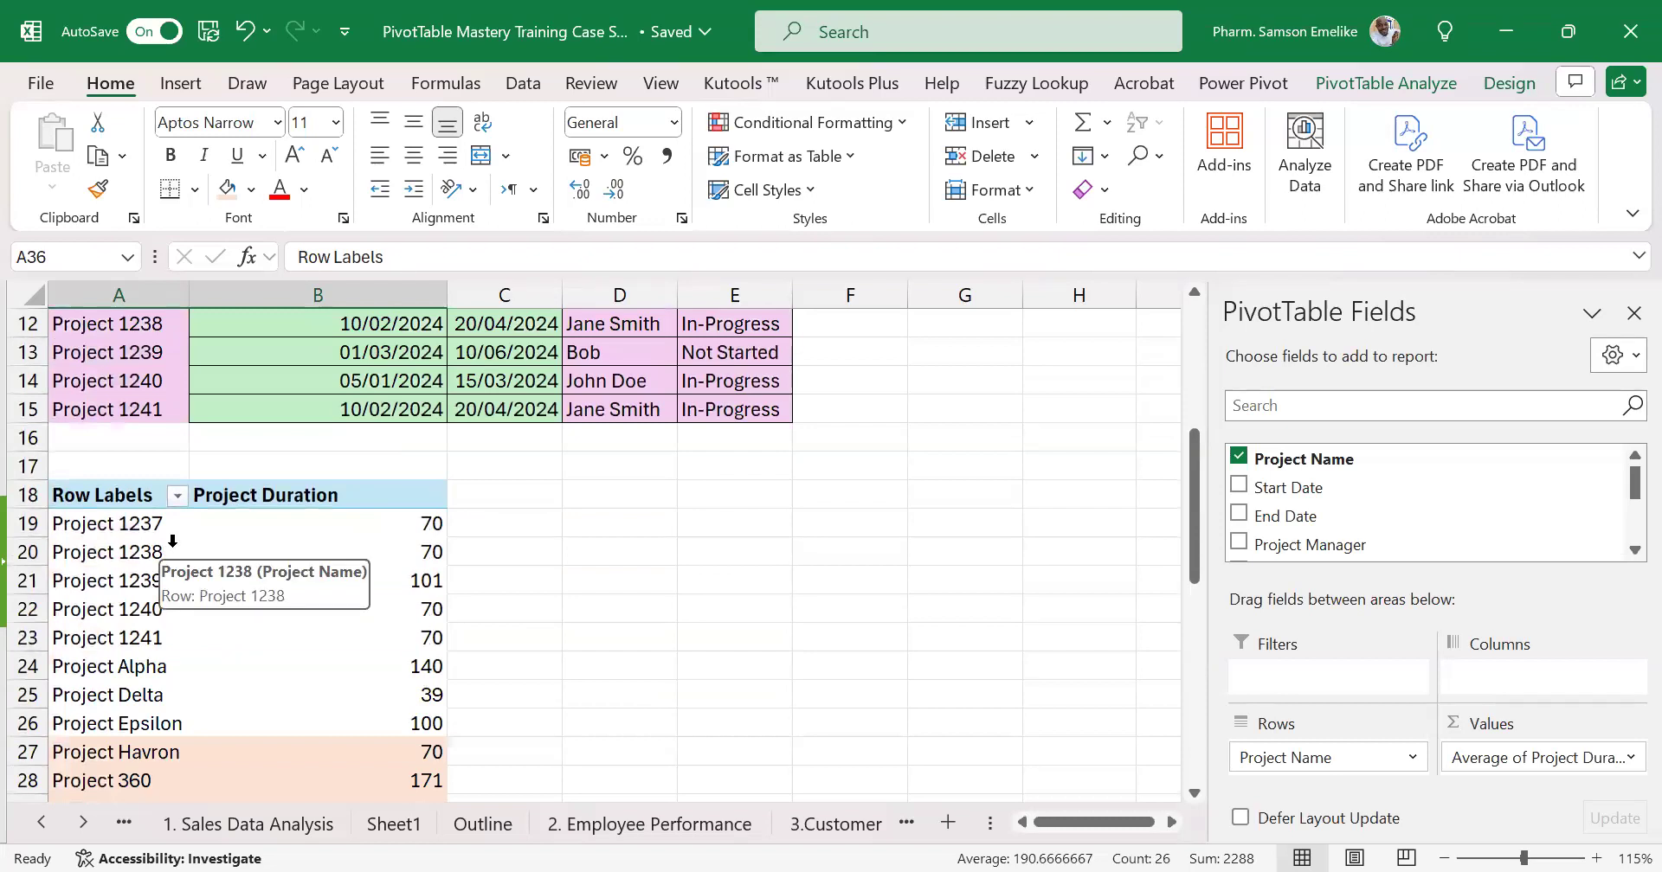
{"action": "scroll", "coordinate": [172, 540], "scroll_direction": "up", "scroll_amount": 1}
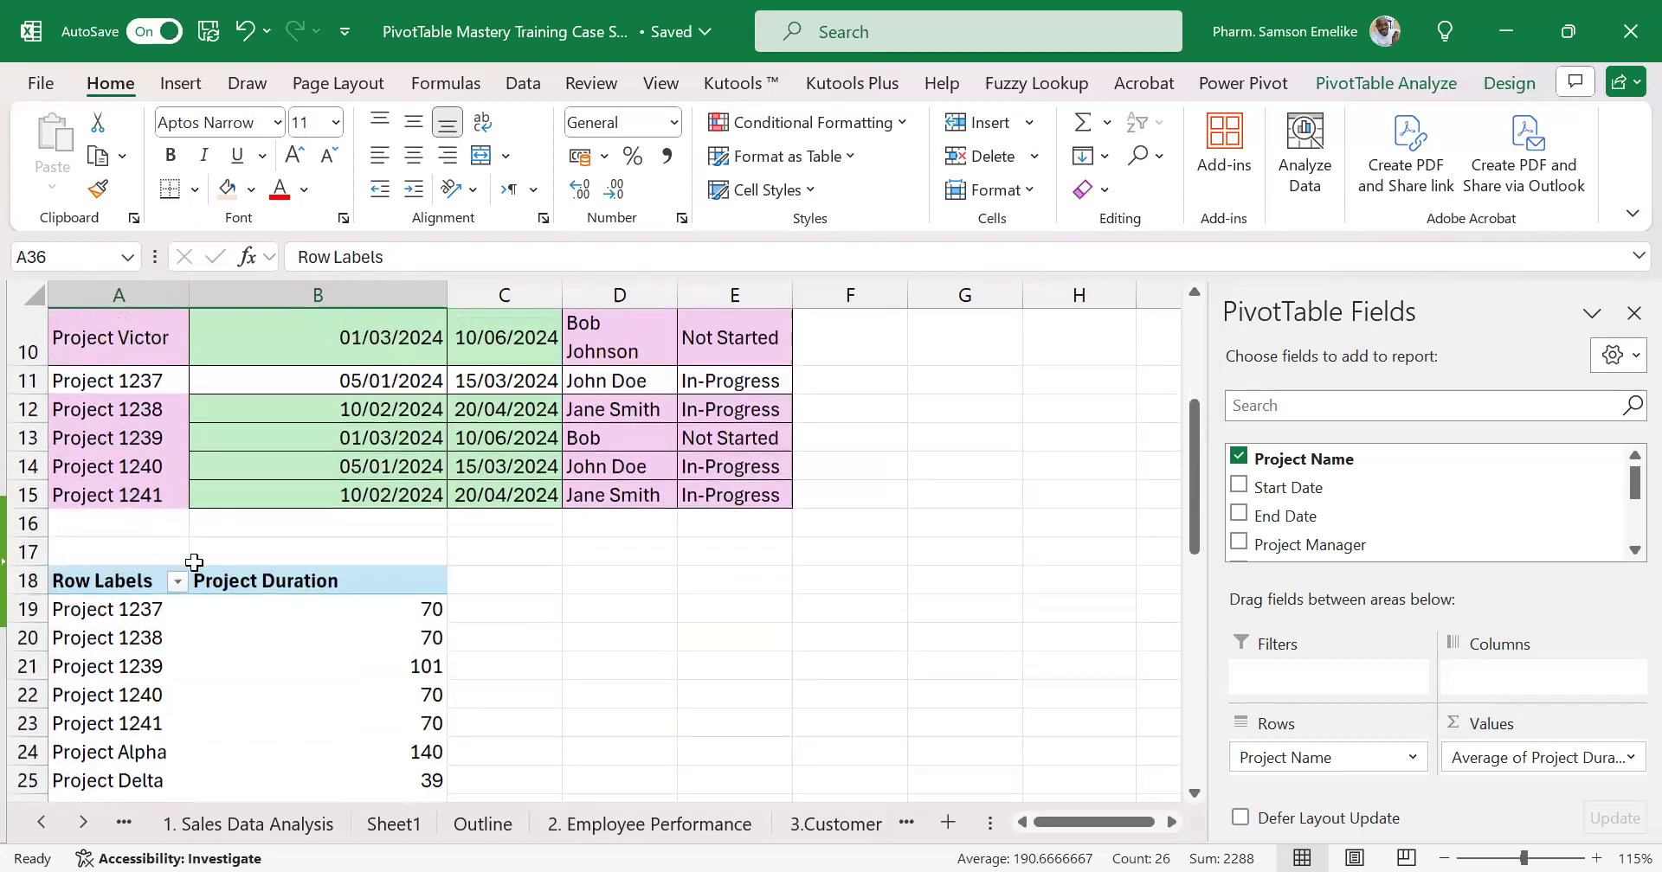
{"action": "left_click_drag", "start_coordinate": [448, 294], "coordinate": [373, 294]}
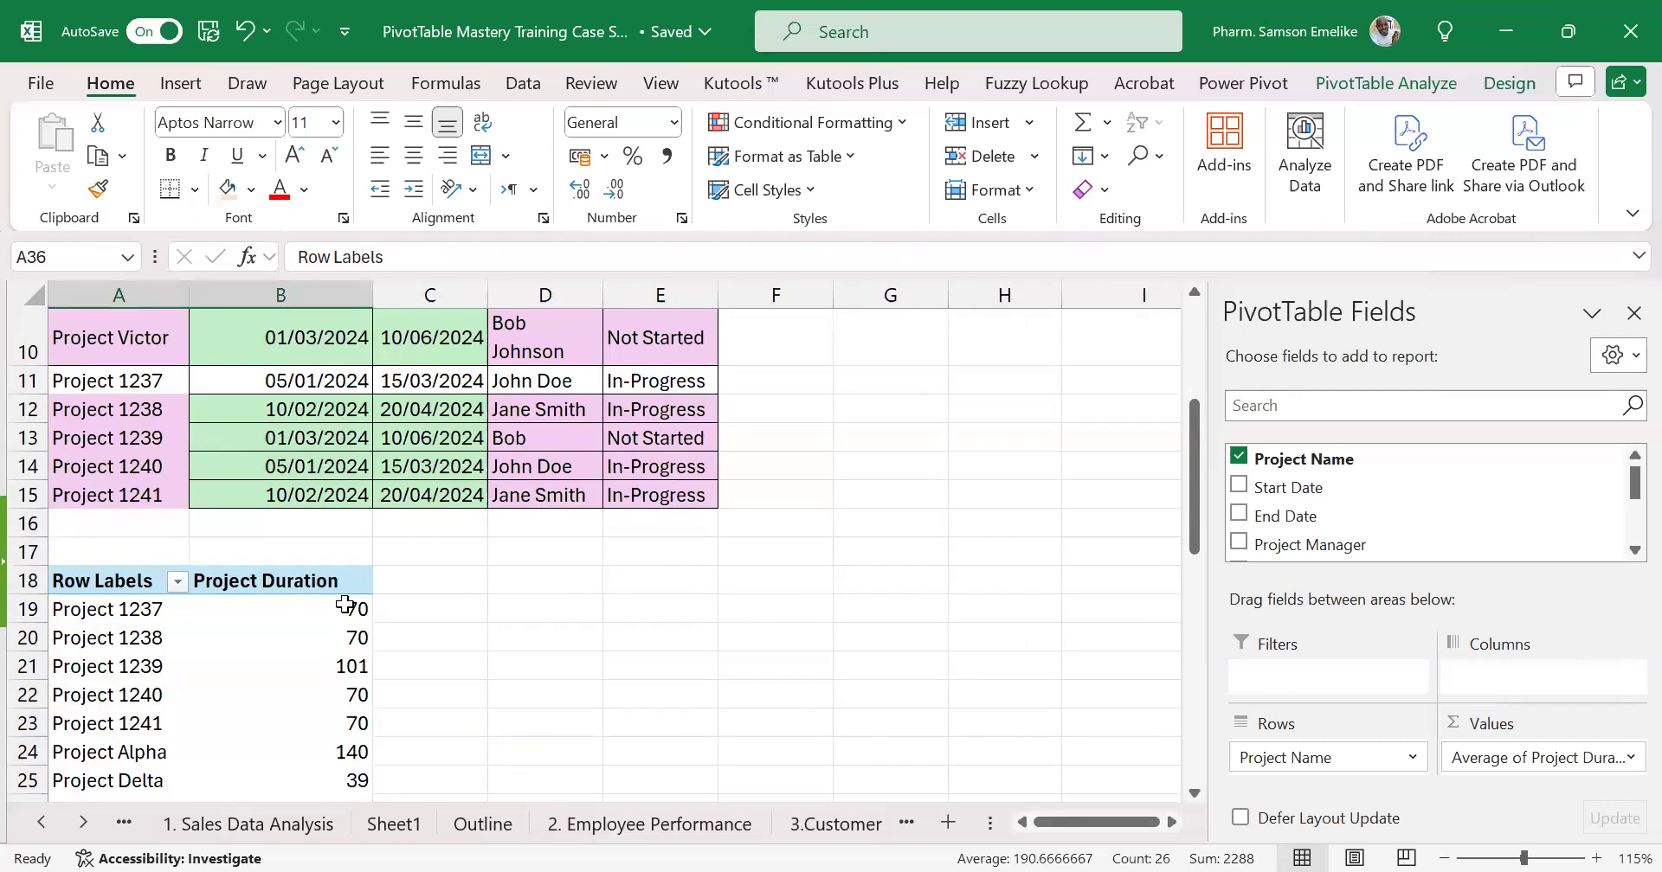
Check how the second PivotTable's Project Duration values are summarized in Value Field Settings, leaving the settings unchanged
{"action": "key", "text": "alt+Tab"}
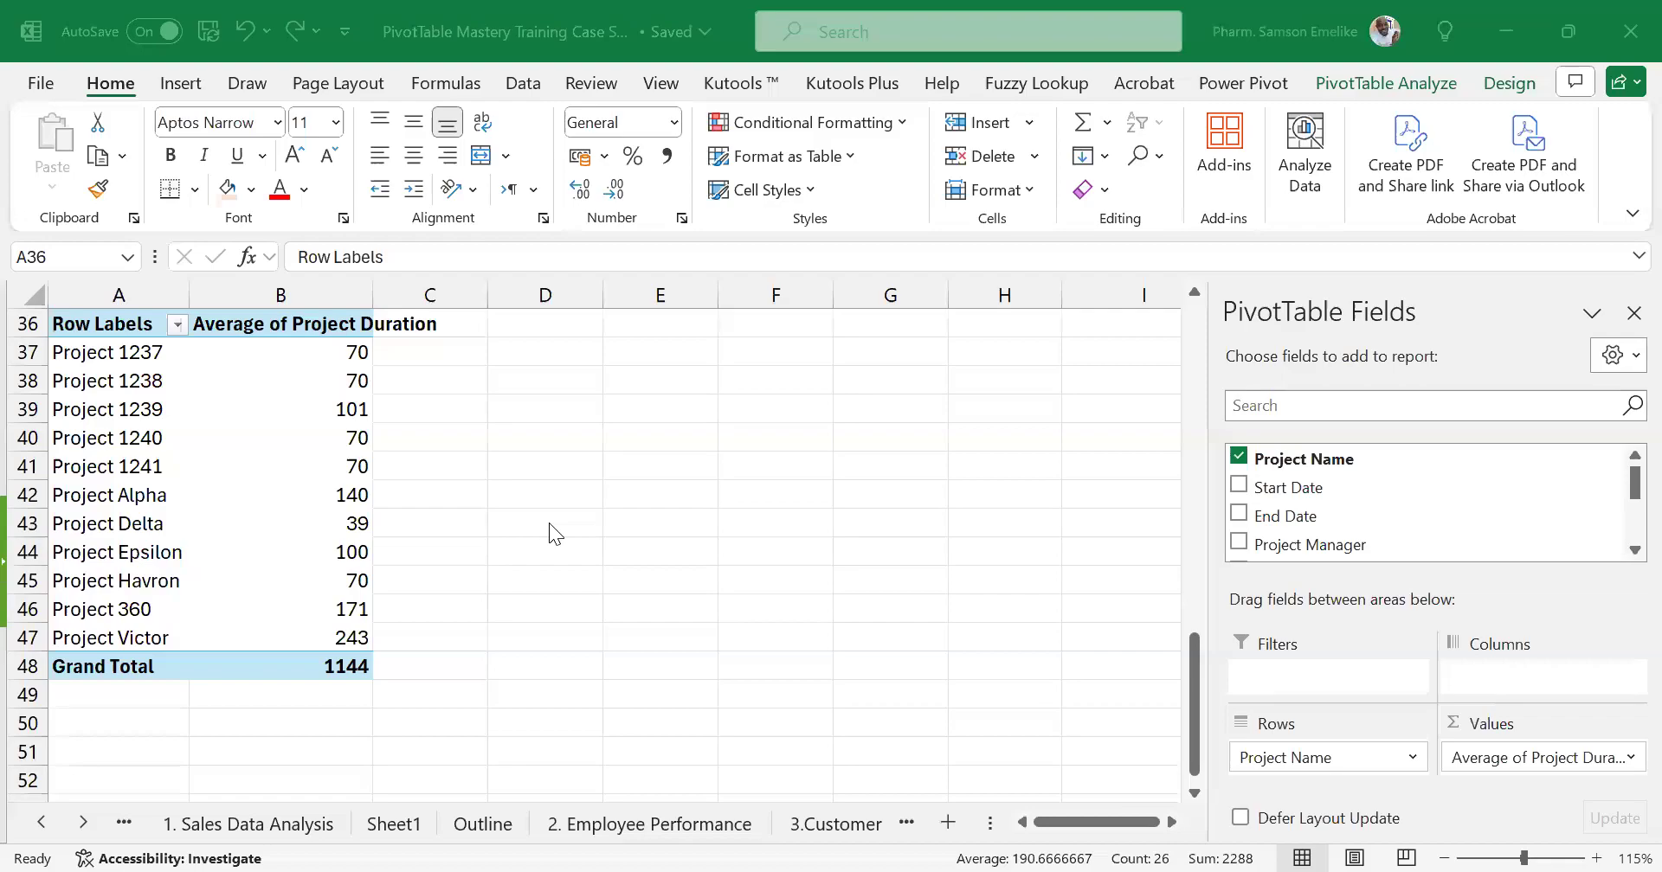
{"action": "scroll", "coordinate": [296, 473], "scroll_direction": "up", "scroll_amount": 6}
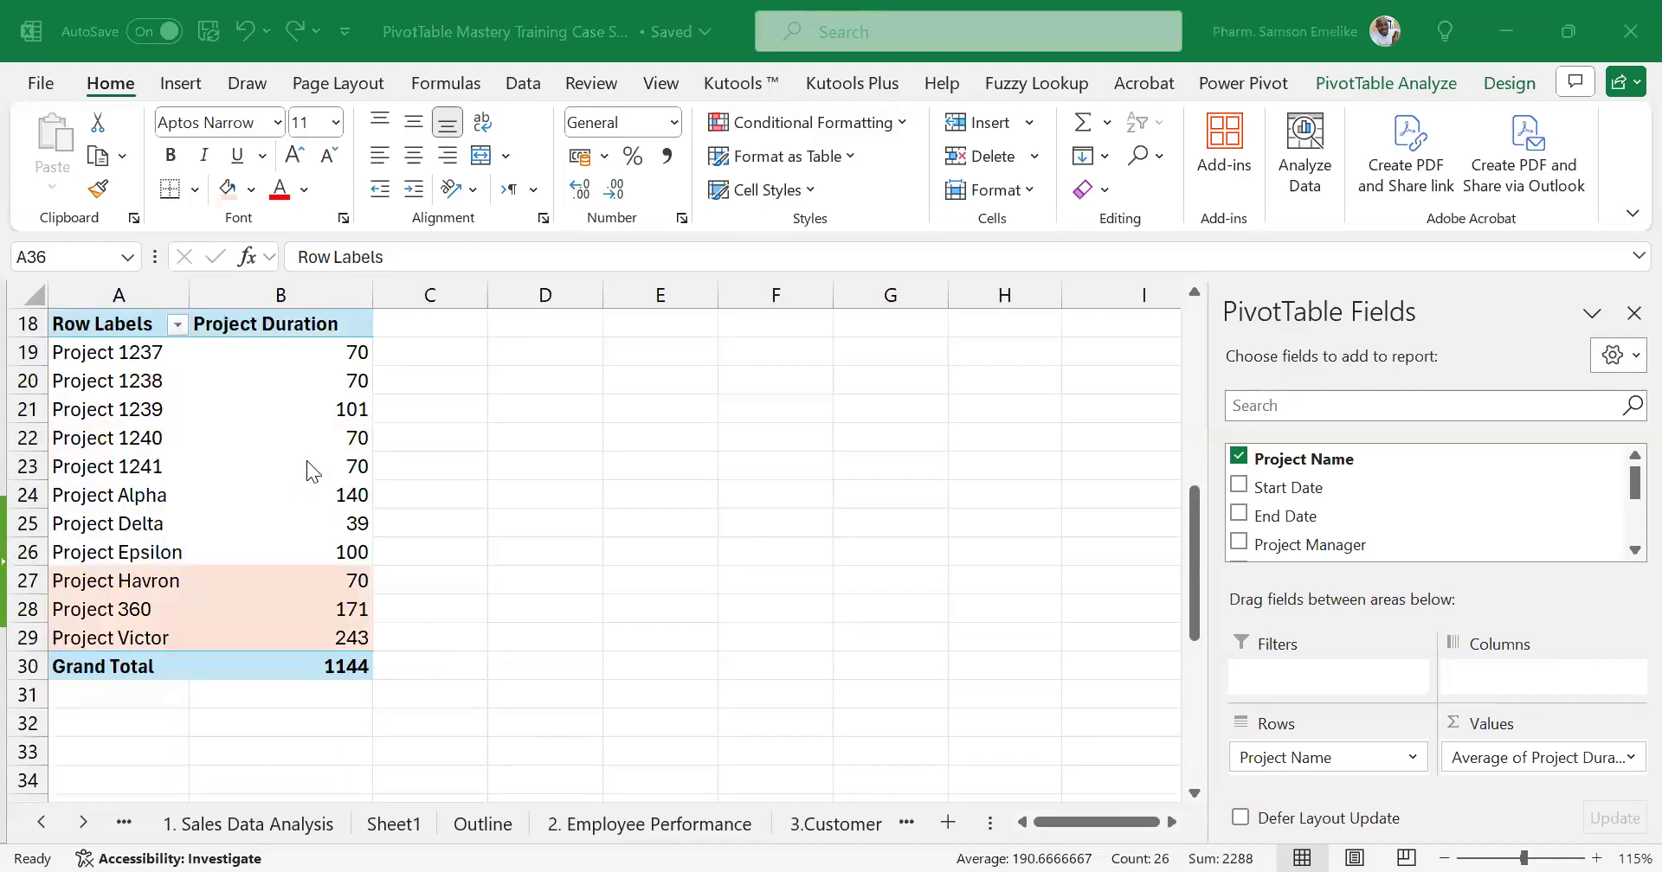
{"action": "scroll", "coordinate": [306, 461], "scroll_direction": "down", "scroll_amount": 6}
{"action": "left_click", "coordinate": [347, 382]}
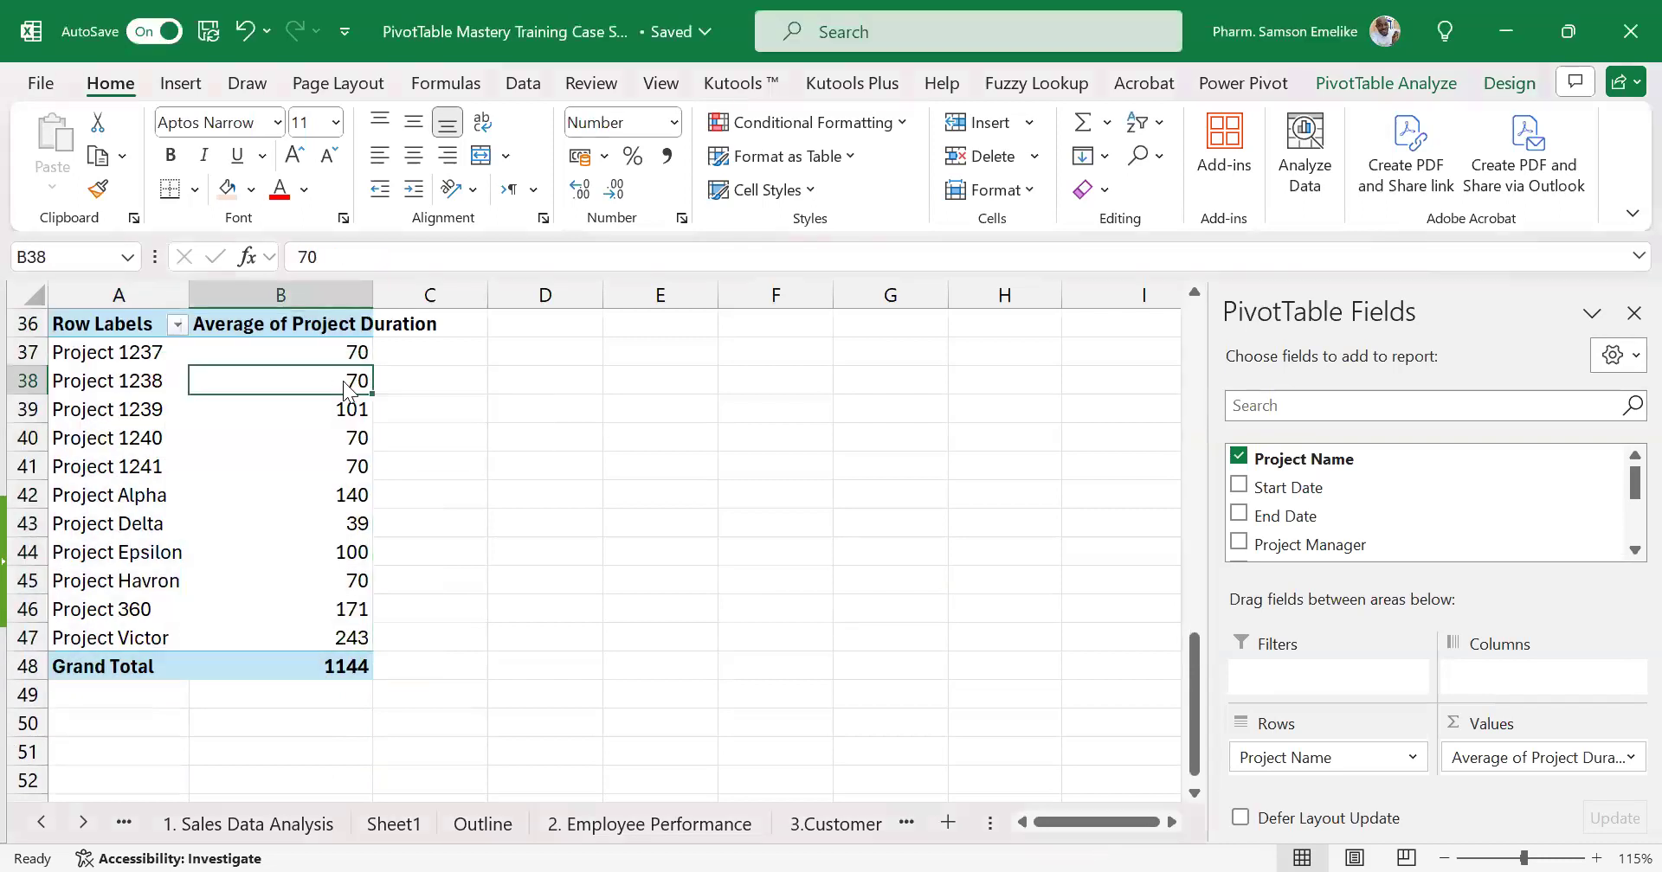
{"action": "right_click", "coordinate": [343, 380]}
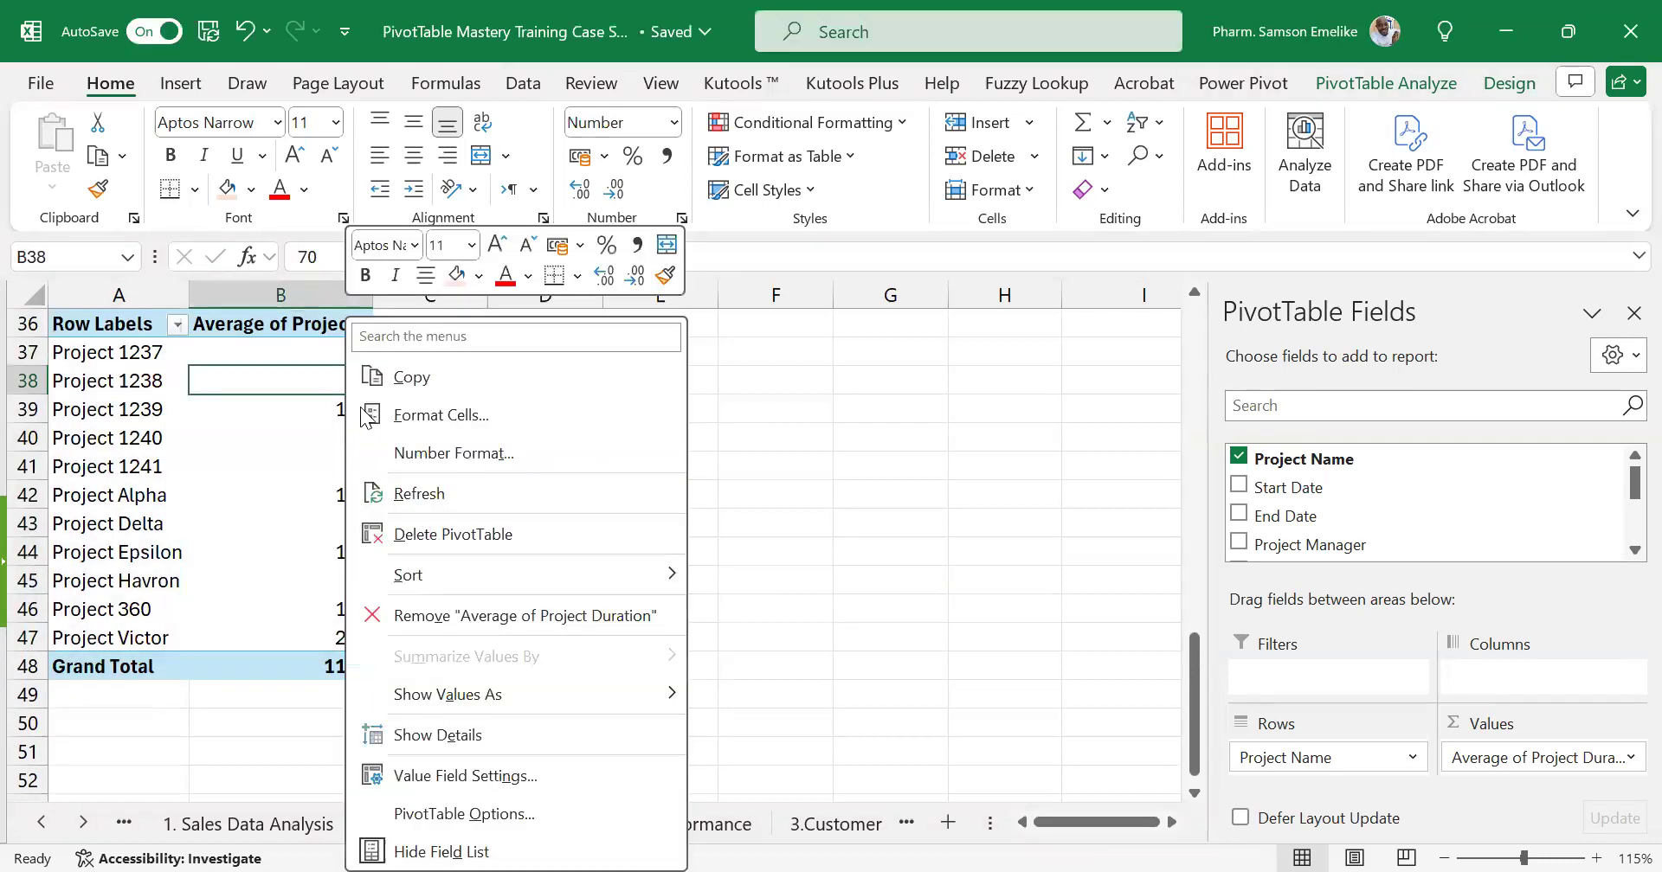
{"action": "left_click", "coordinate": [460, 776]}
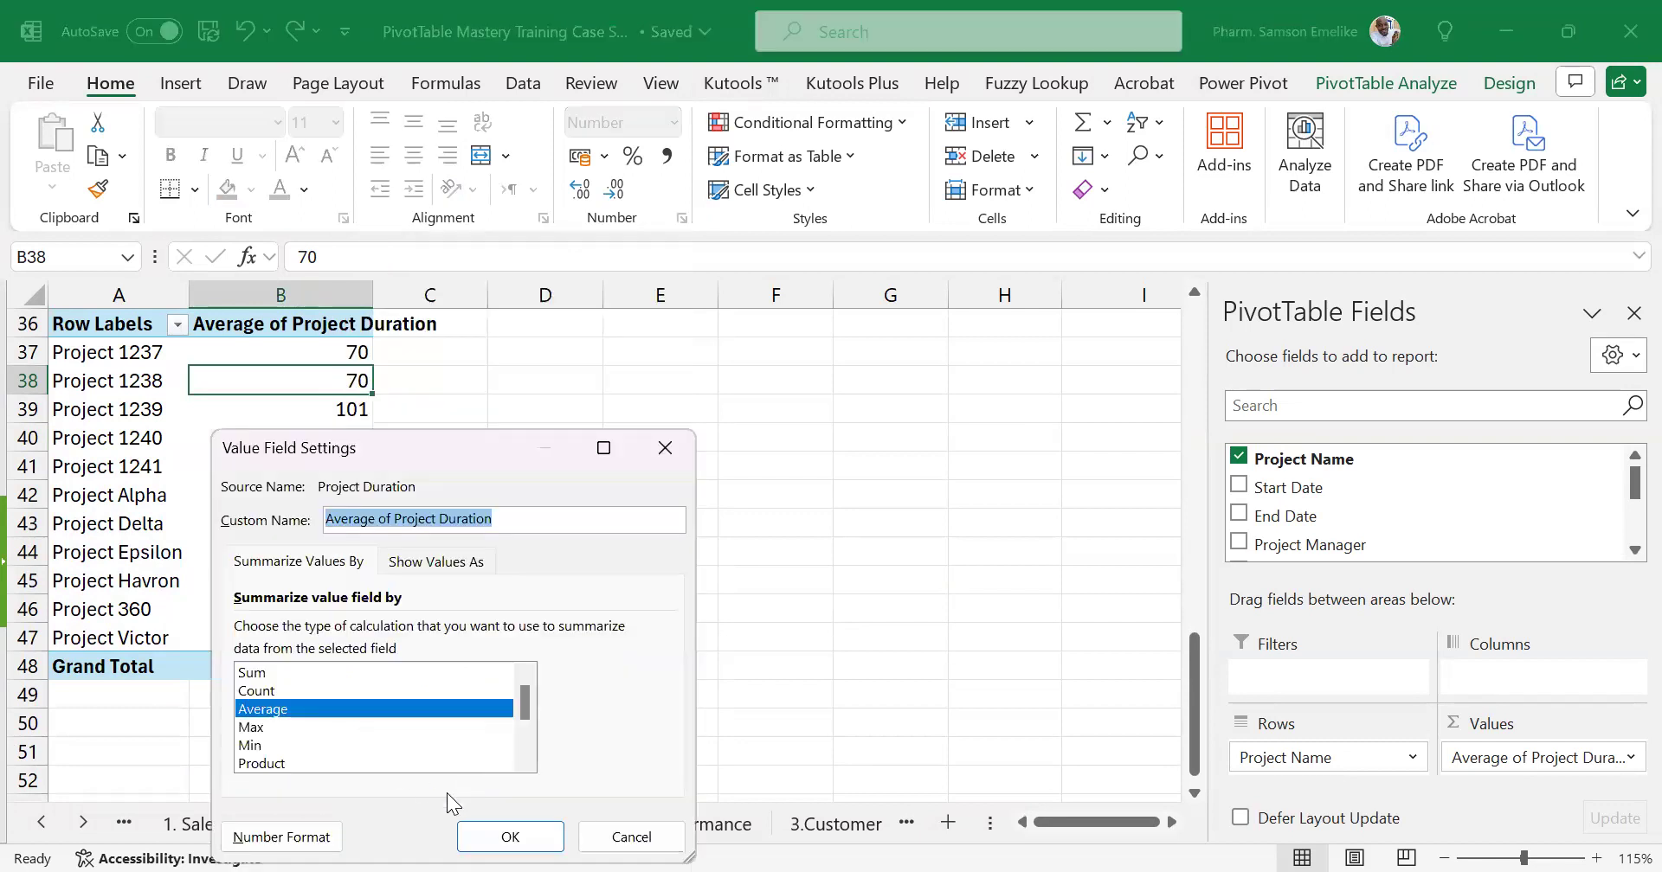
{"action": "left_click", "coordinate": [639, 837]}
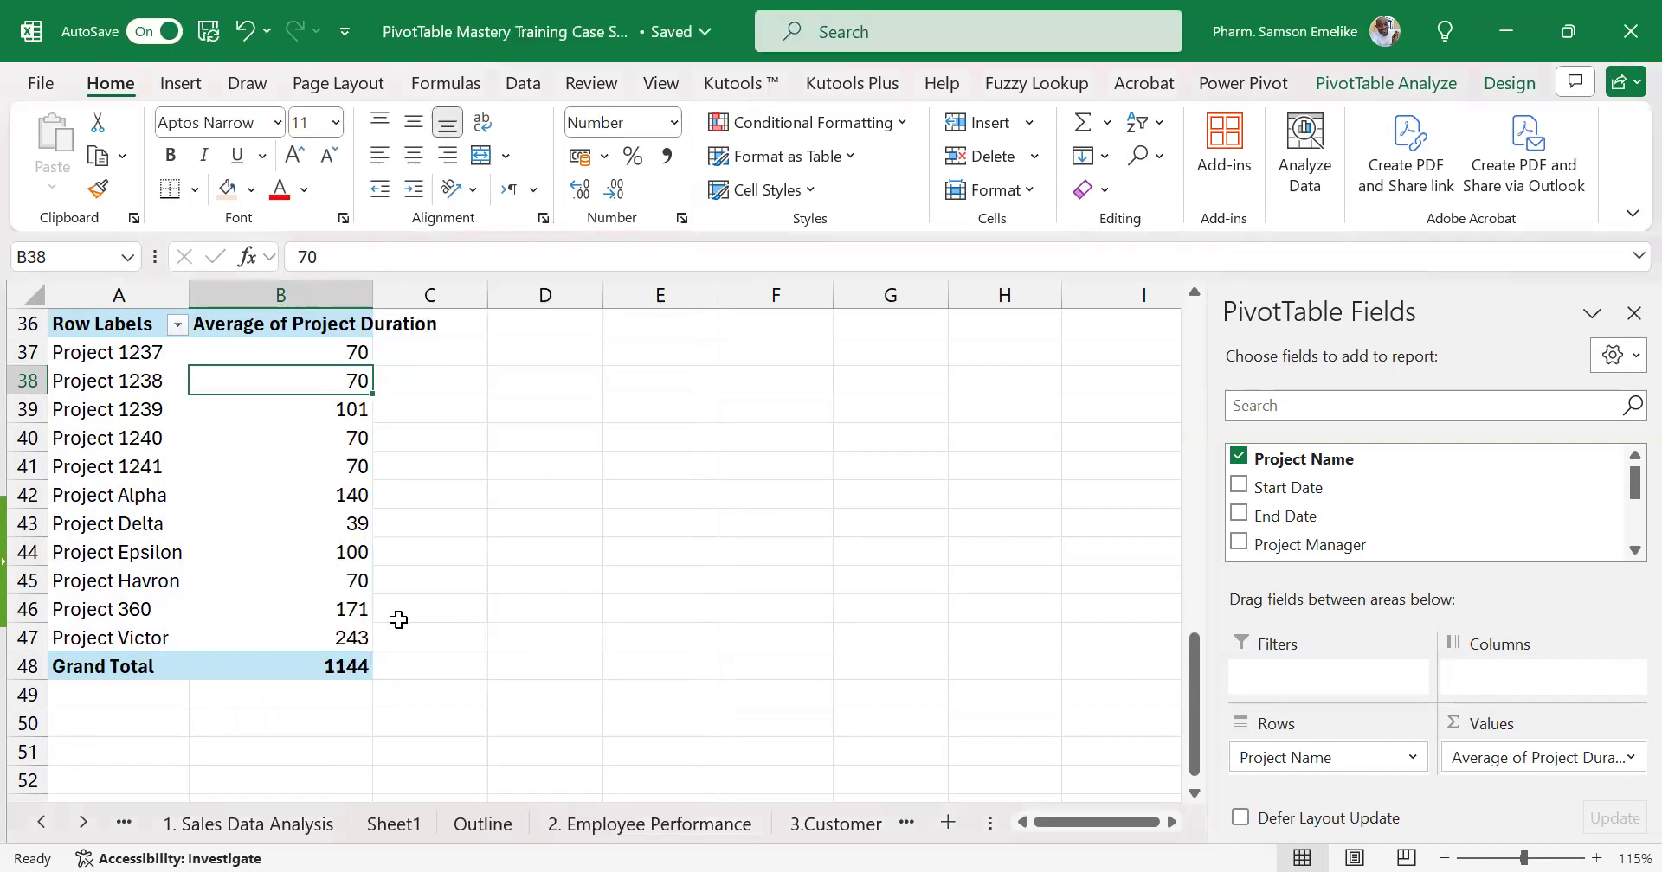
Compare the Project 360 and Project Havron durations between the Average PivotTable and the shaded rows of the first PivotTable
{"action": "left_click", "coordinate": [127, 608]}
{"action": "left_click", "coordinate": [252, 606]}
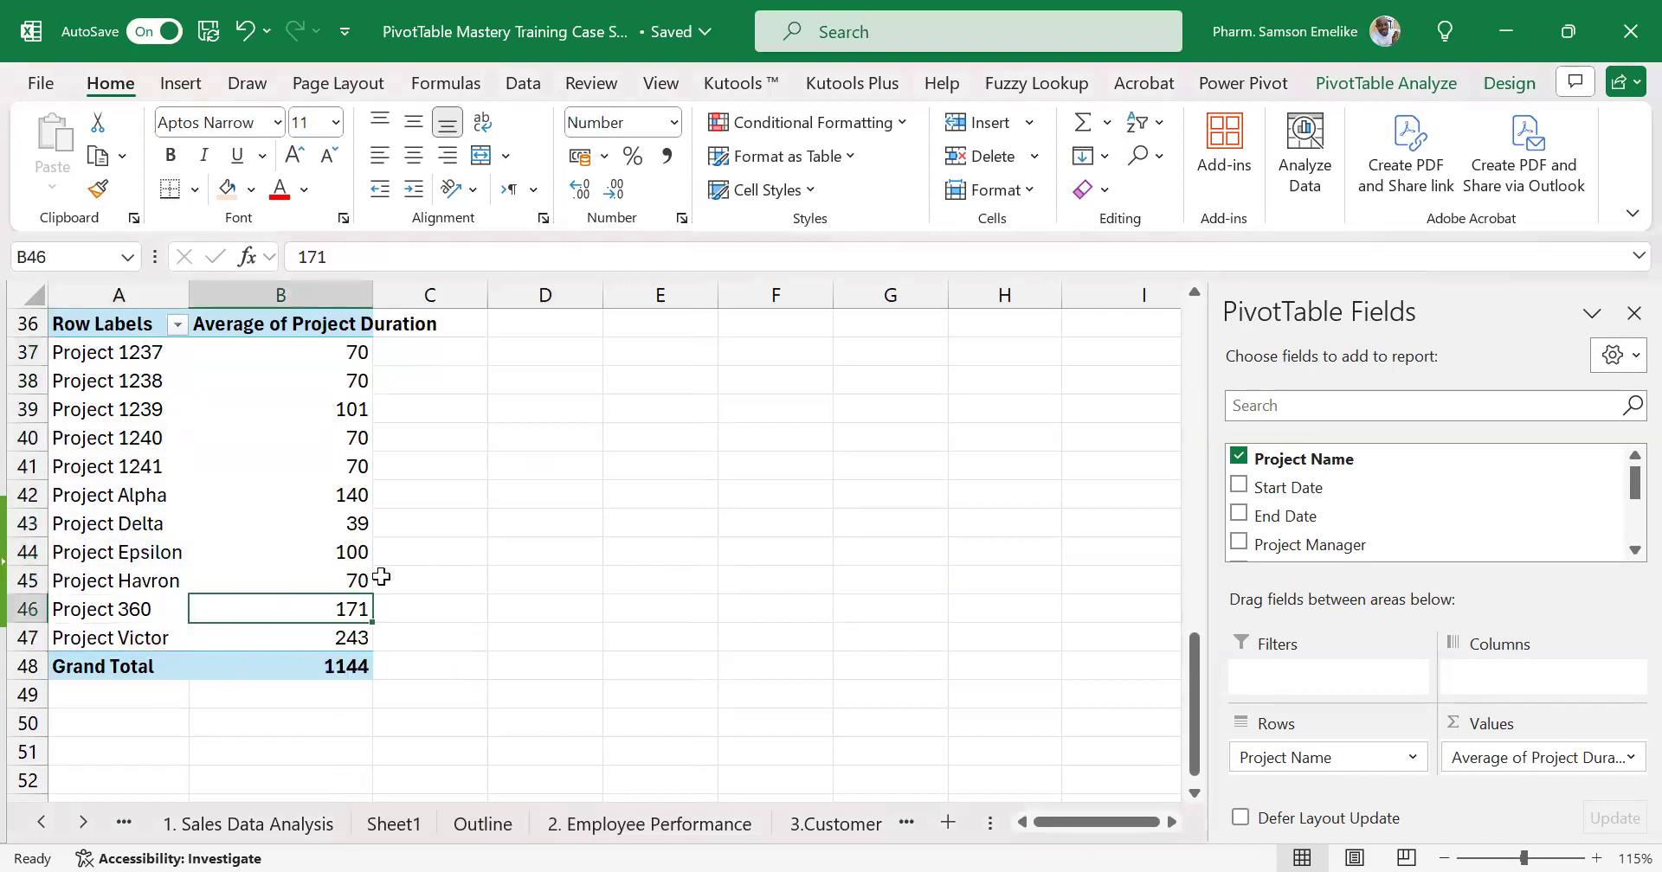
{"action": "scroll", "coordinate": [382, 576], "scroll_direction": "up", "scroll_amount": 7}
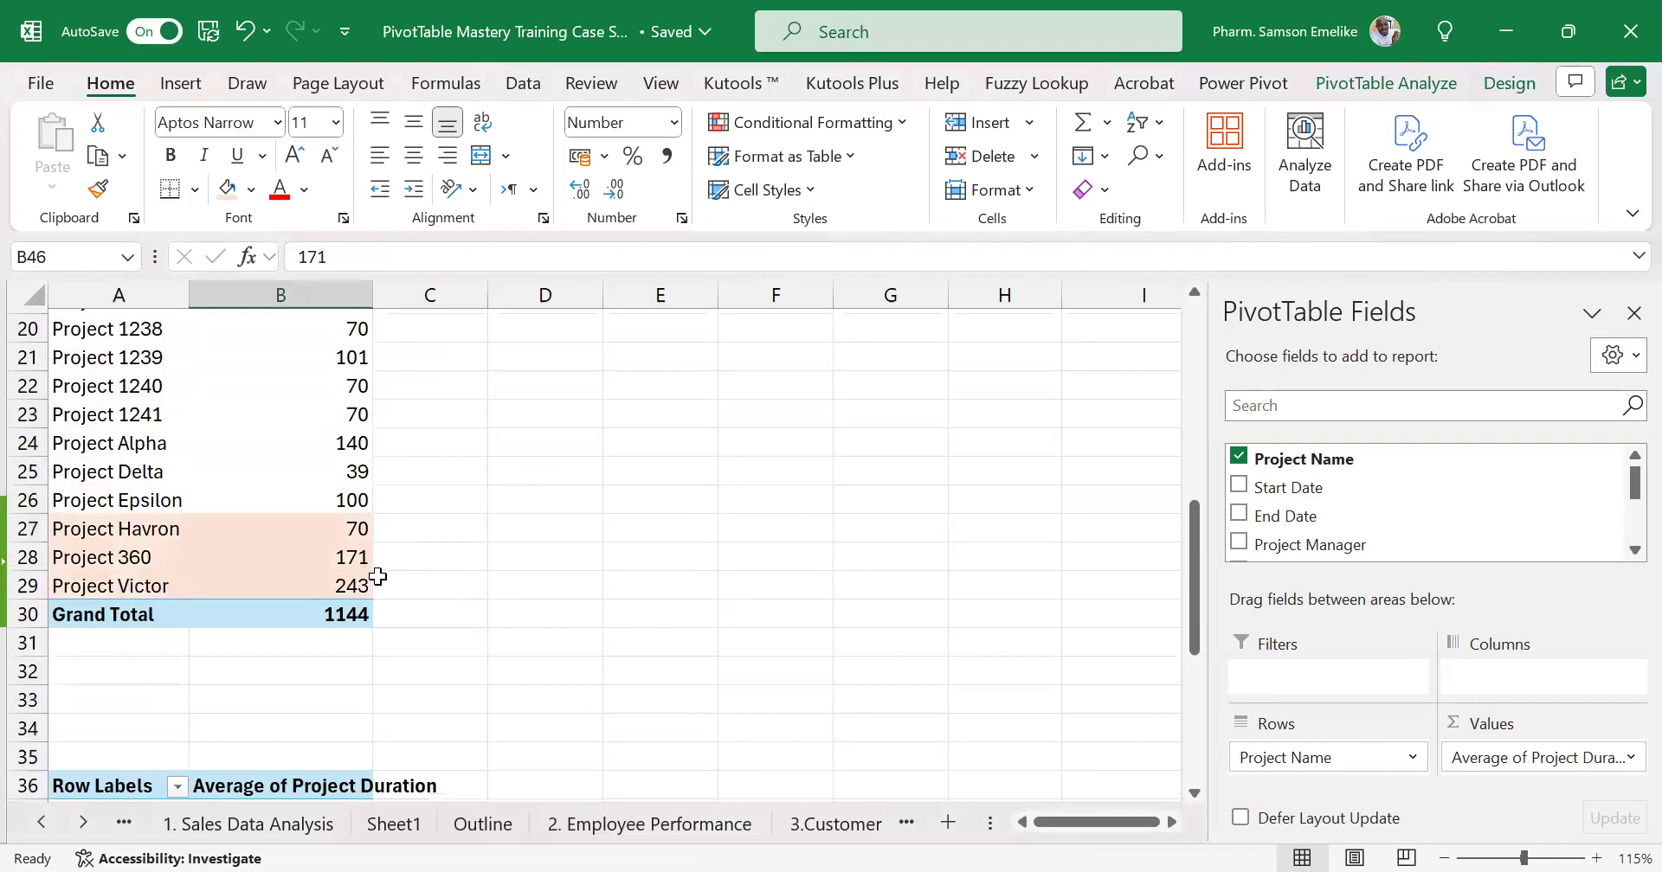
{"action": "scroll", "coordinate": [289, 606], "scroll_direction": "down", "scroll_amount": 1}
{"action": "scroll", "coordinate": [288, 606], "scroll_direction": "down", "scroll_amount": 2}
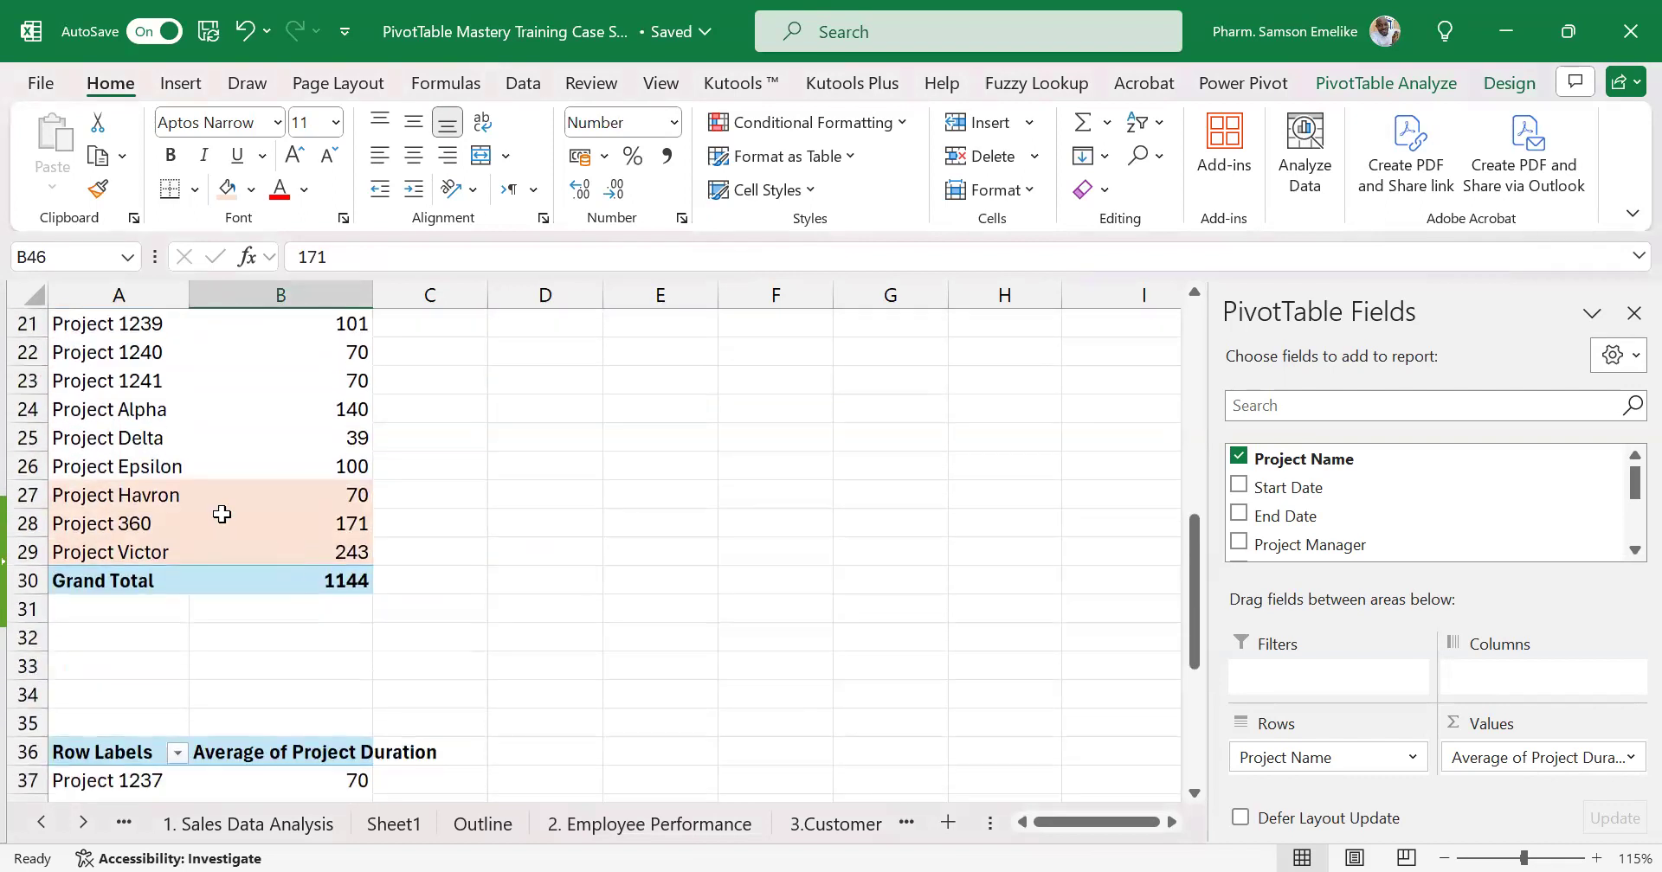
{"action": "left_click", "coordinate": [311, 498]}
{"action": "scroll", "coordinate": [471, 482], "scroll_direction": "up", "scroll_amount": 1}
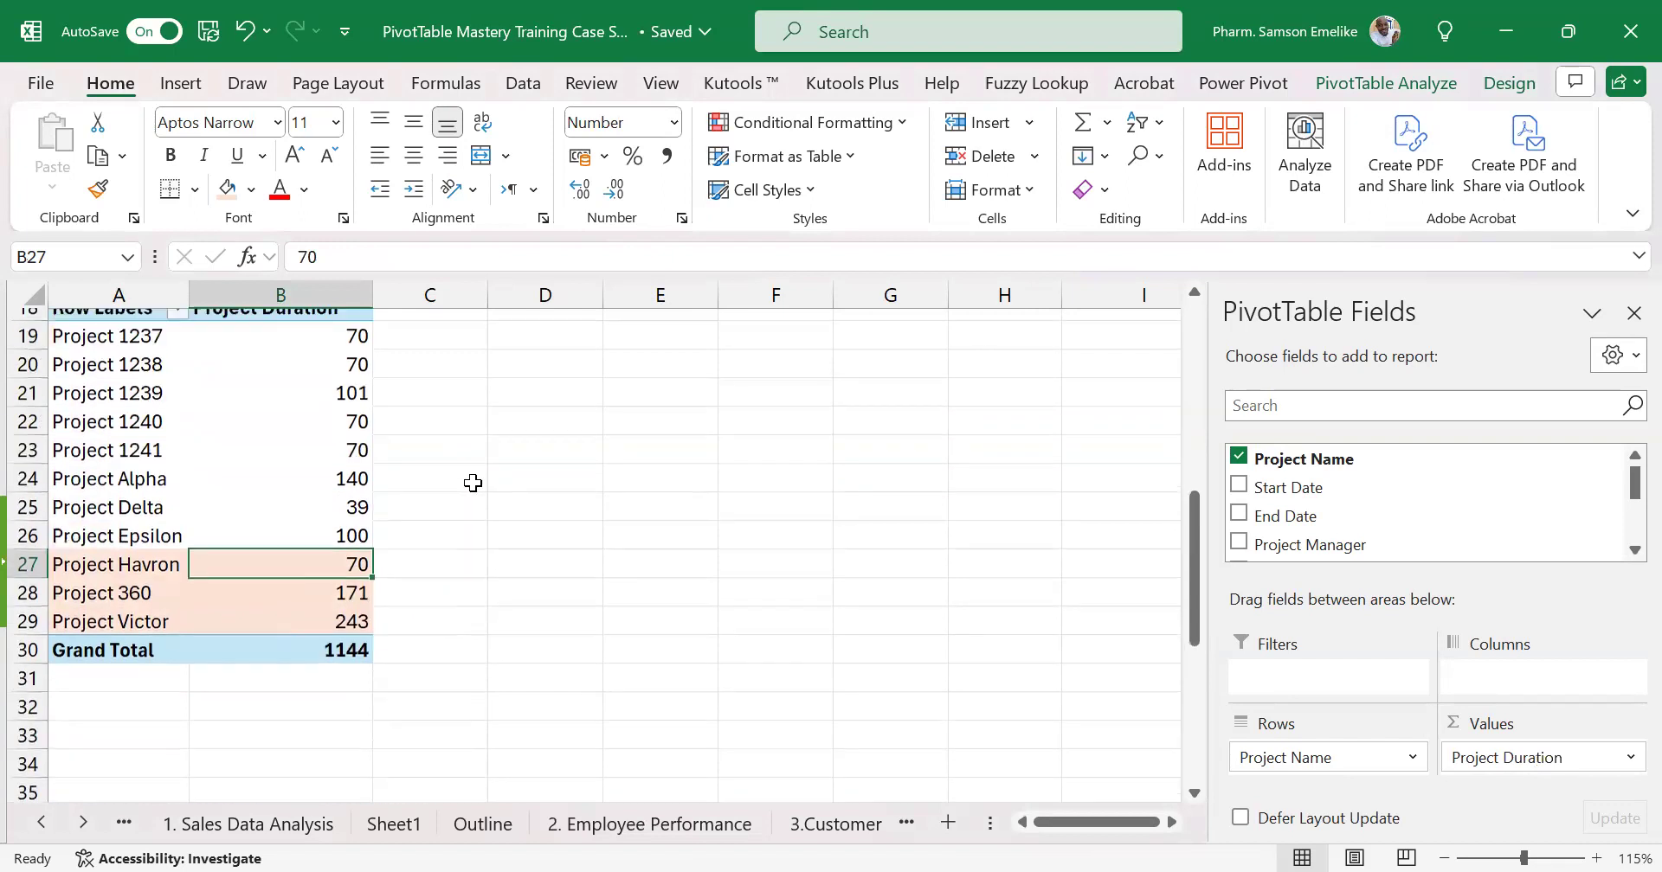
{"action": "scroll", "coordinate": [472, 483], "scroll_direction": "down", "scroll_amount": 1}
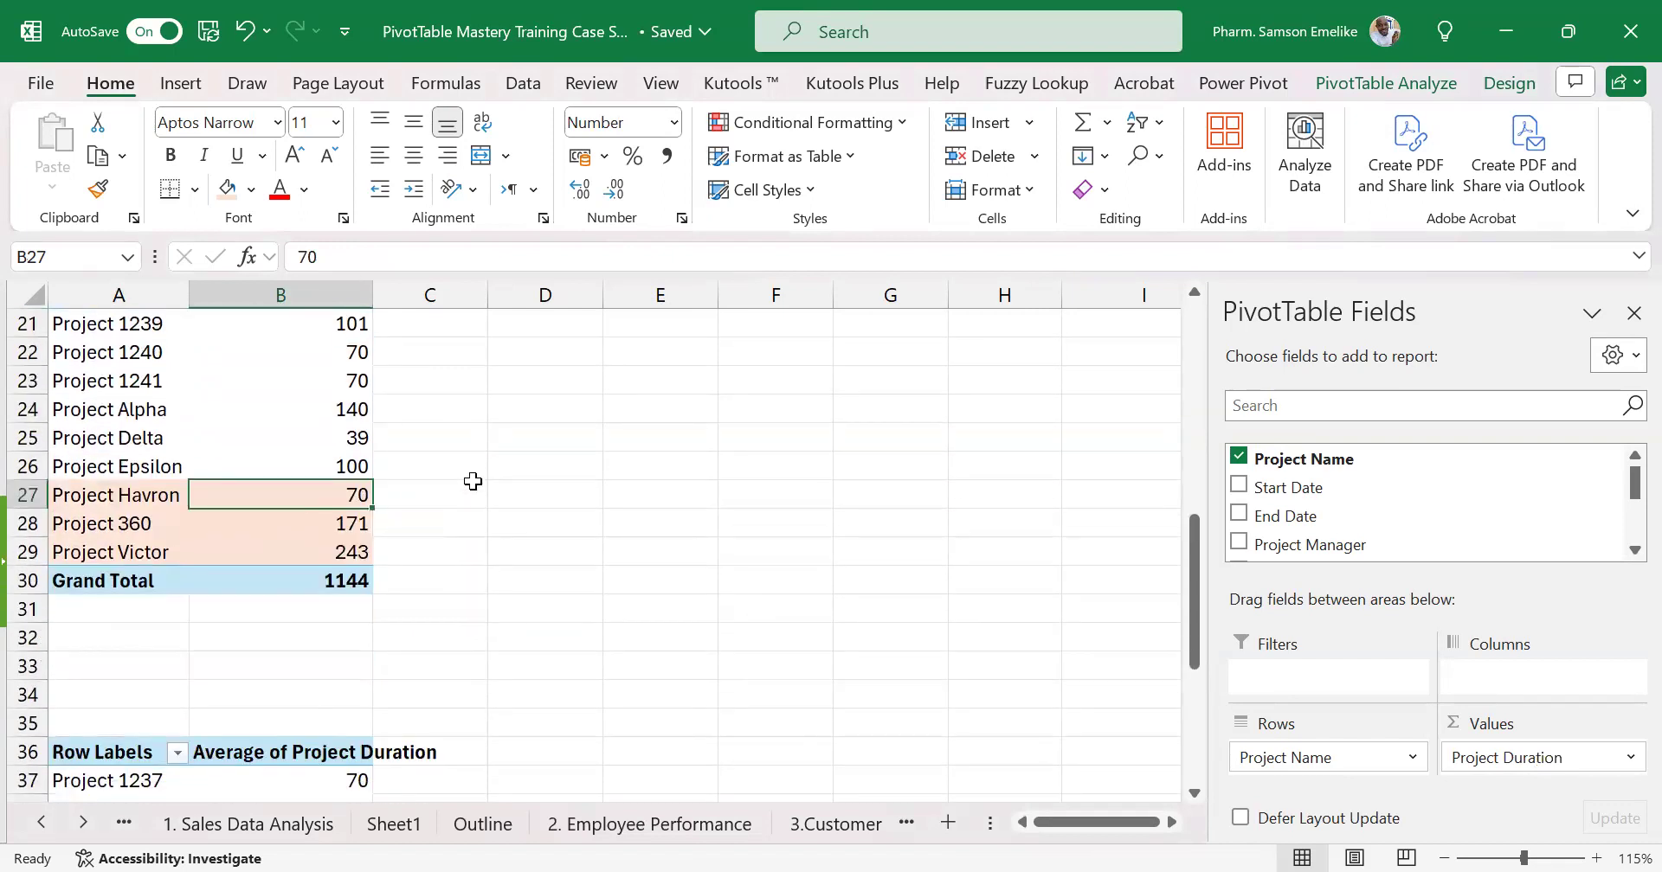
{"action": "scroll", "coordinate": [473, 479], "scroll_direction": "down", "scroll_amount": 4}
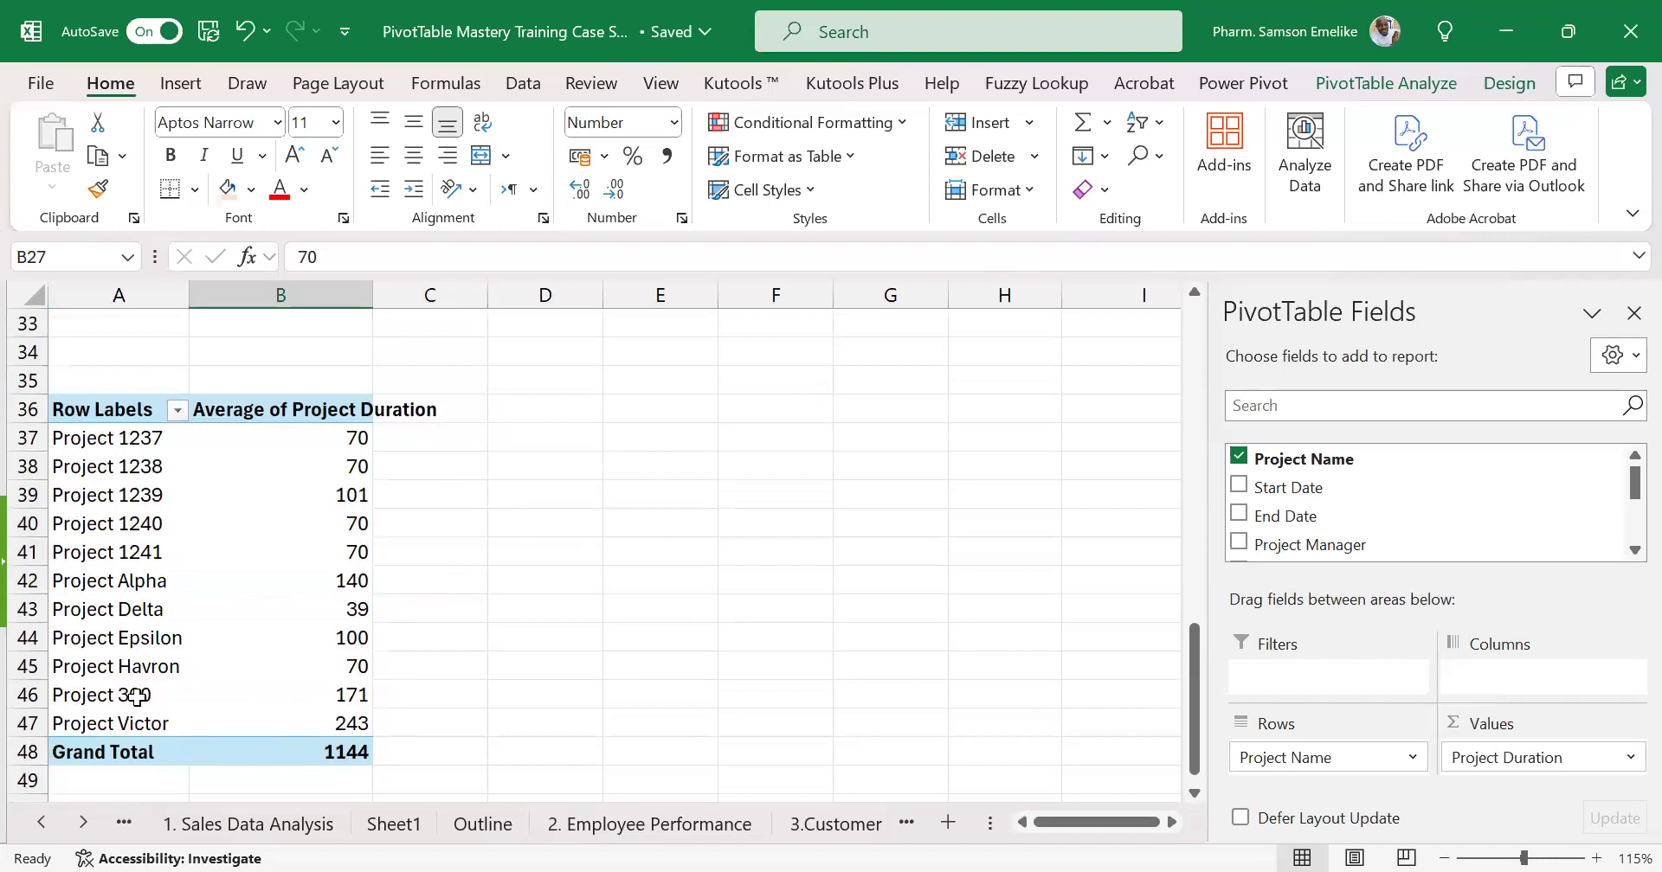
{"action": "mouse_move", "coordinate": [137, 697]}
{"action": "scroll", "coordinate": [136, 697], "scroll_direction": "up", "scroll_amount": 5}
{"action": "scroll", "coordinate": [137, 697], "scroll_direction": "down", "scroll_amount": 4}
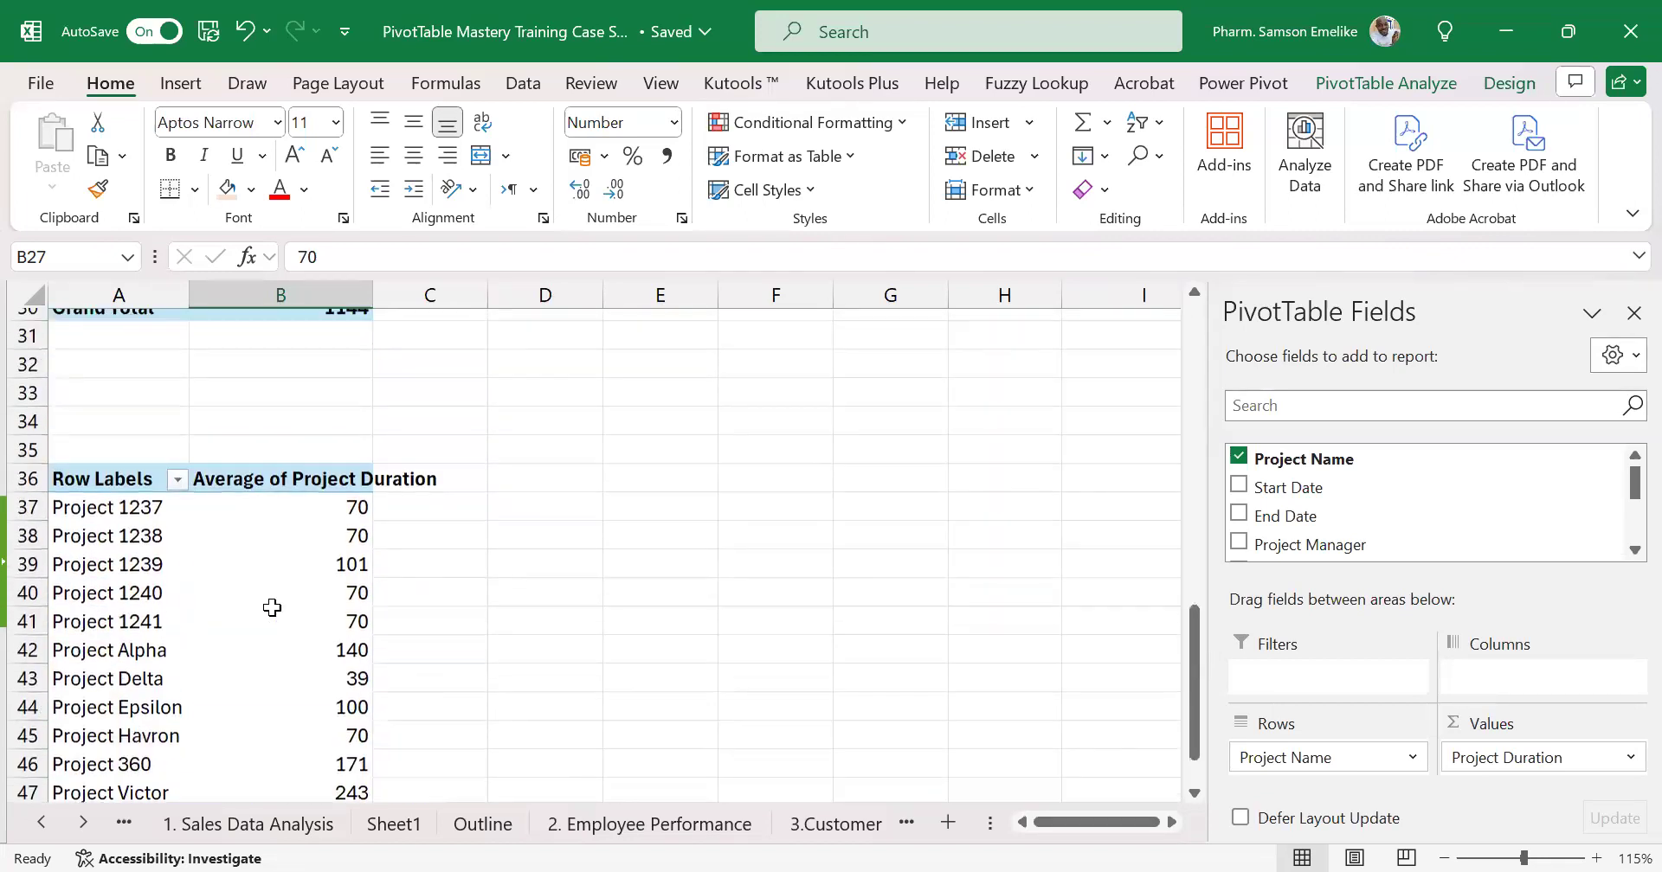
Delete both PivotTables, the Average one in A36:B48 and the first one in A18:B30
{"action": "scroll", "coordinate": [346, 623], "scroll_direction": "up", "scroll_amount": 1}
{"action": "left_click_drag", "start_coordinate": [102, 579], "coordinate": [293, 764]}
{"action": "key", "text": "Delete"}
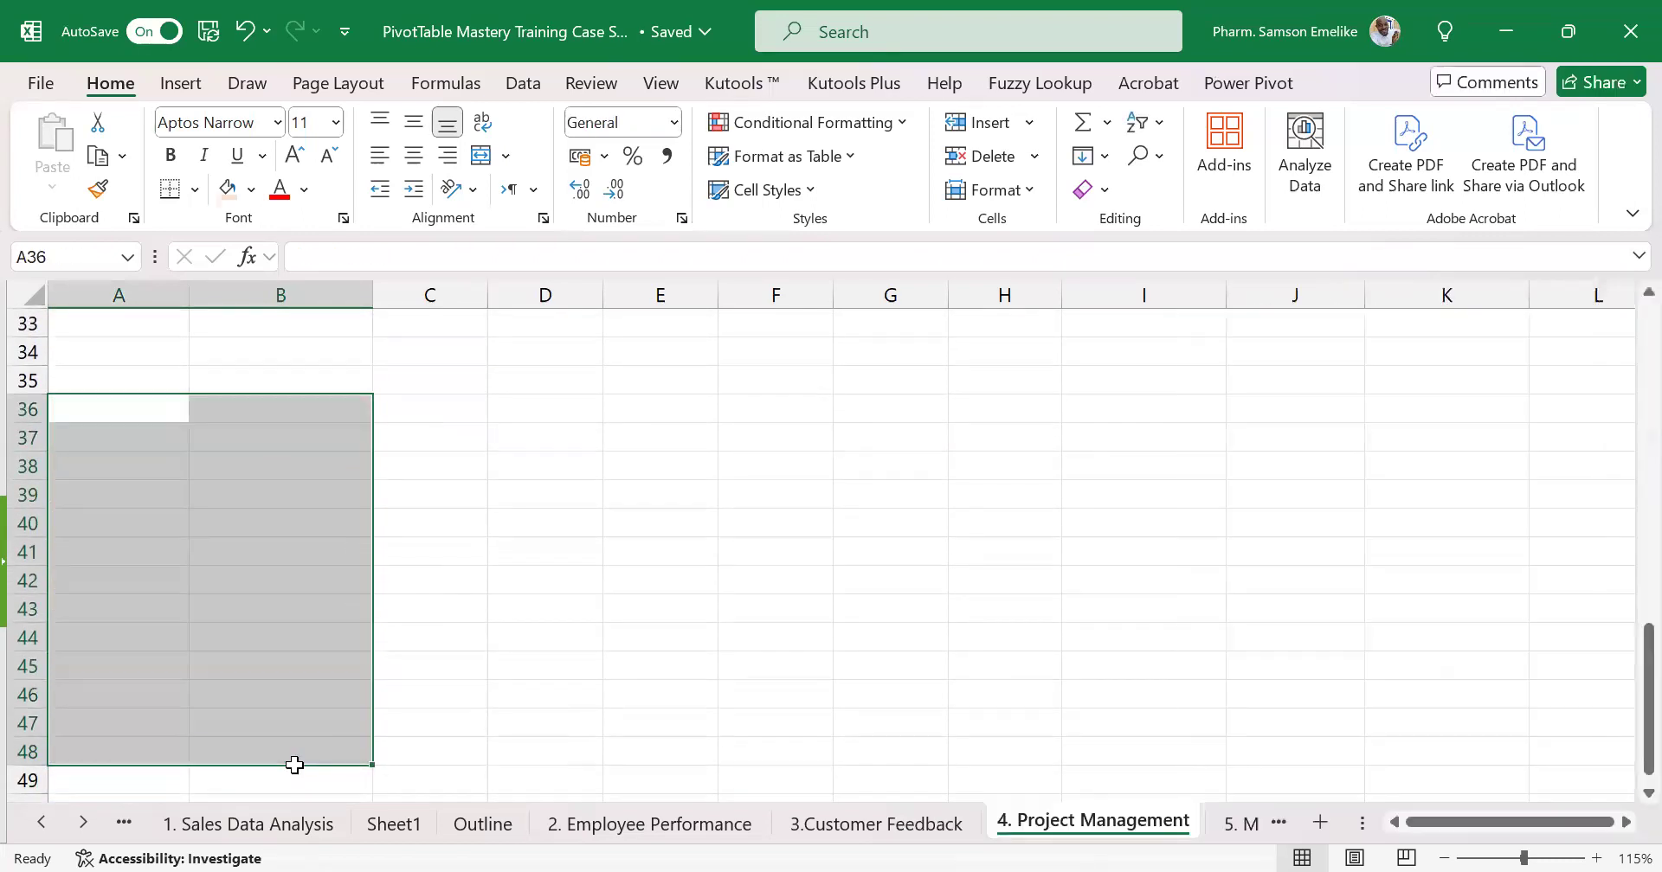
{"action": "scroll", "coordinate": [423, 597], "scroll_direction": "up", "scroll_amount": 8}
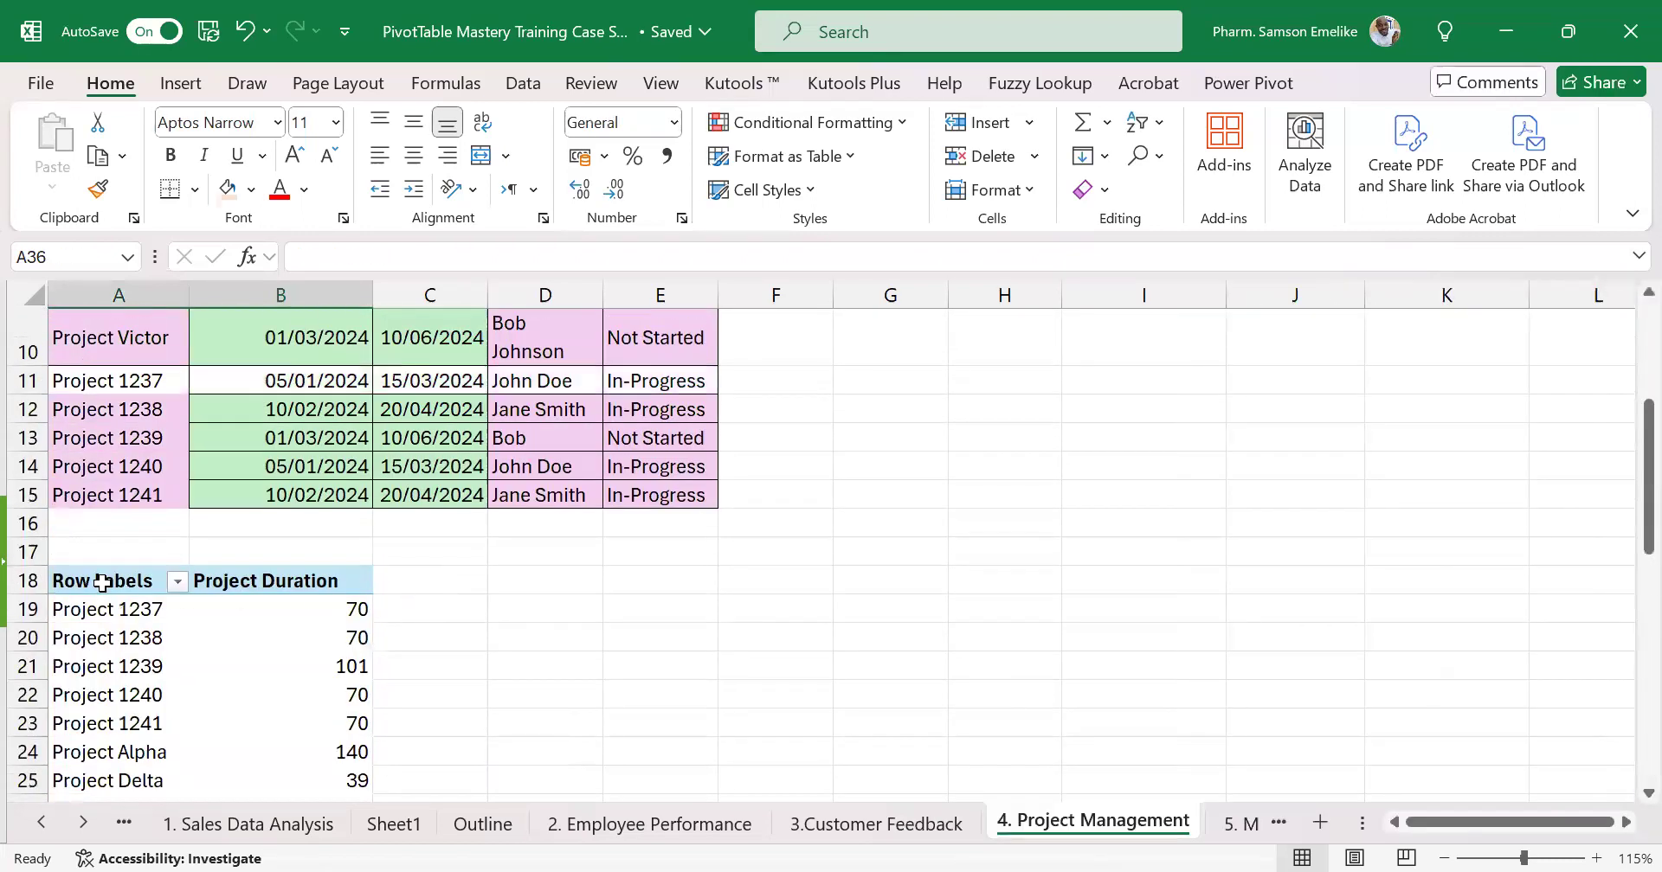
{"action": "left_click_drag", "start_coordinate": [102, 581], "coordinate": [322, 772]}
{"action": "key", "text": "Delete"}
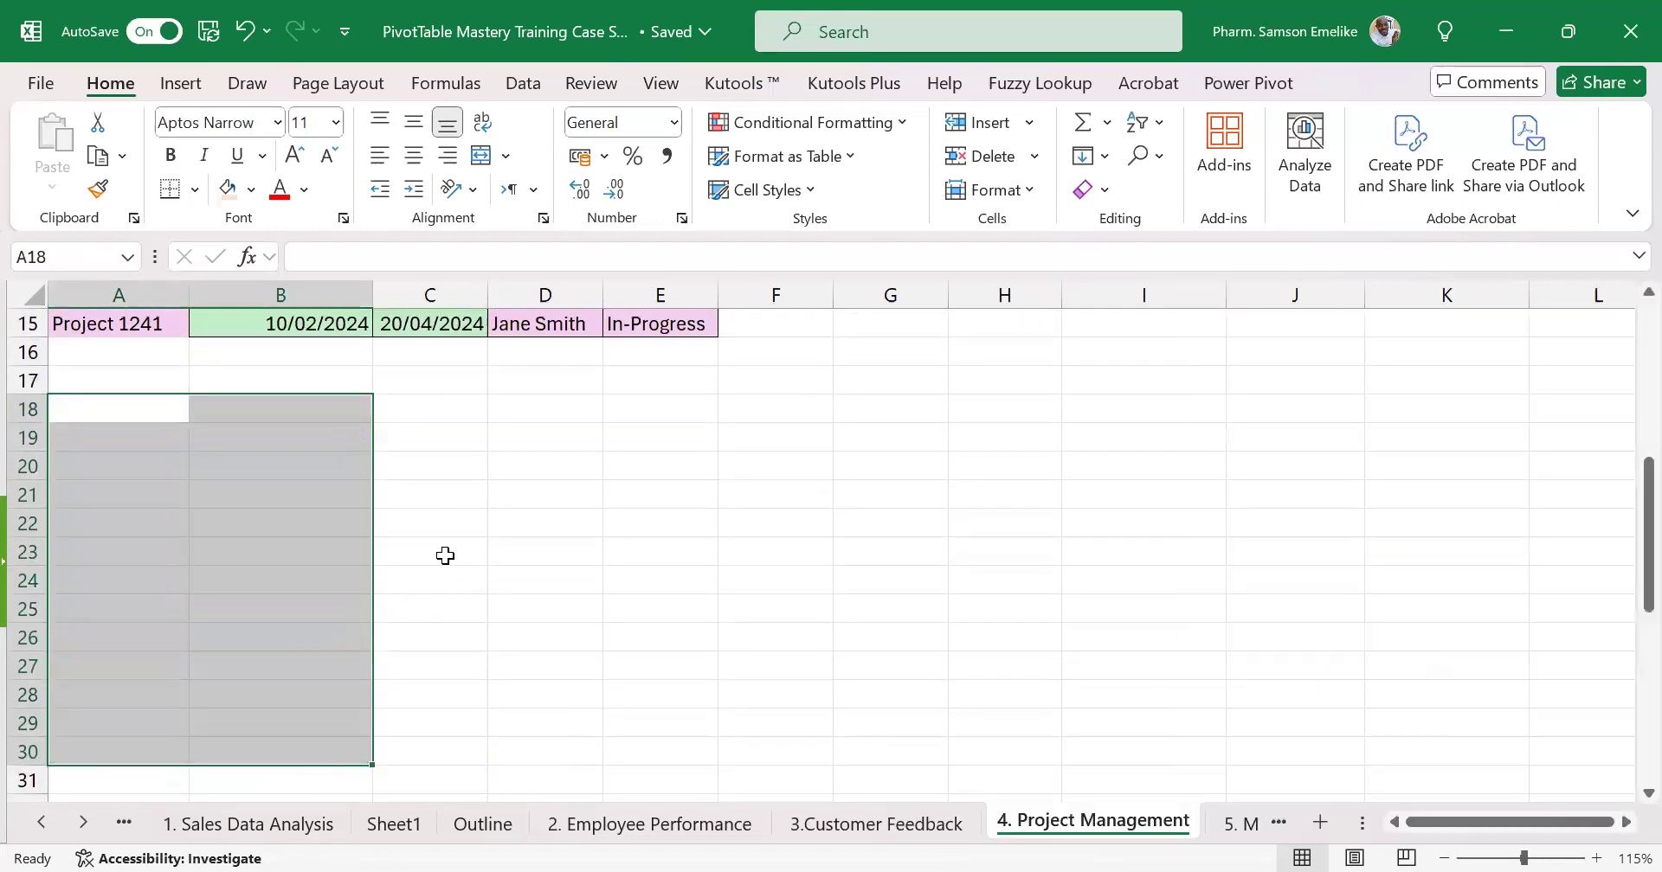
Review the start and end dates of the repeated Project Alpha and Project 360 rows in the source data
{"action": "scroll", "coordinate": [445, 555], "scroll_direction": "up", "scroll_amount": 5}
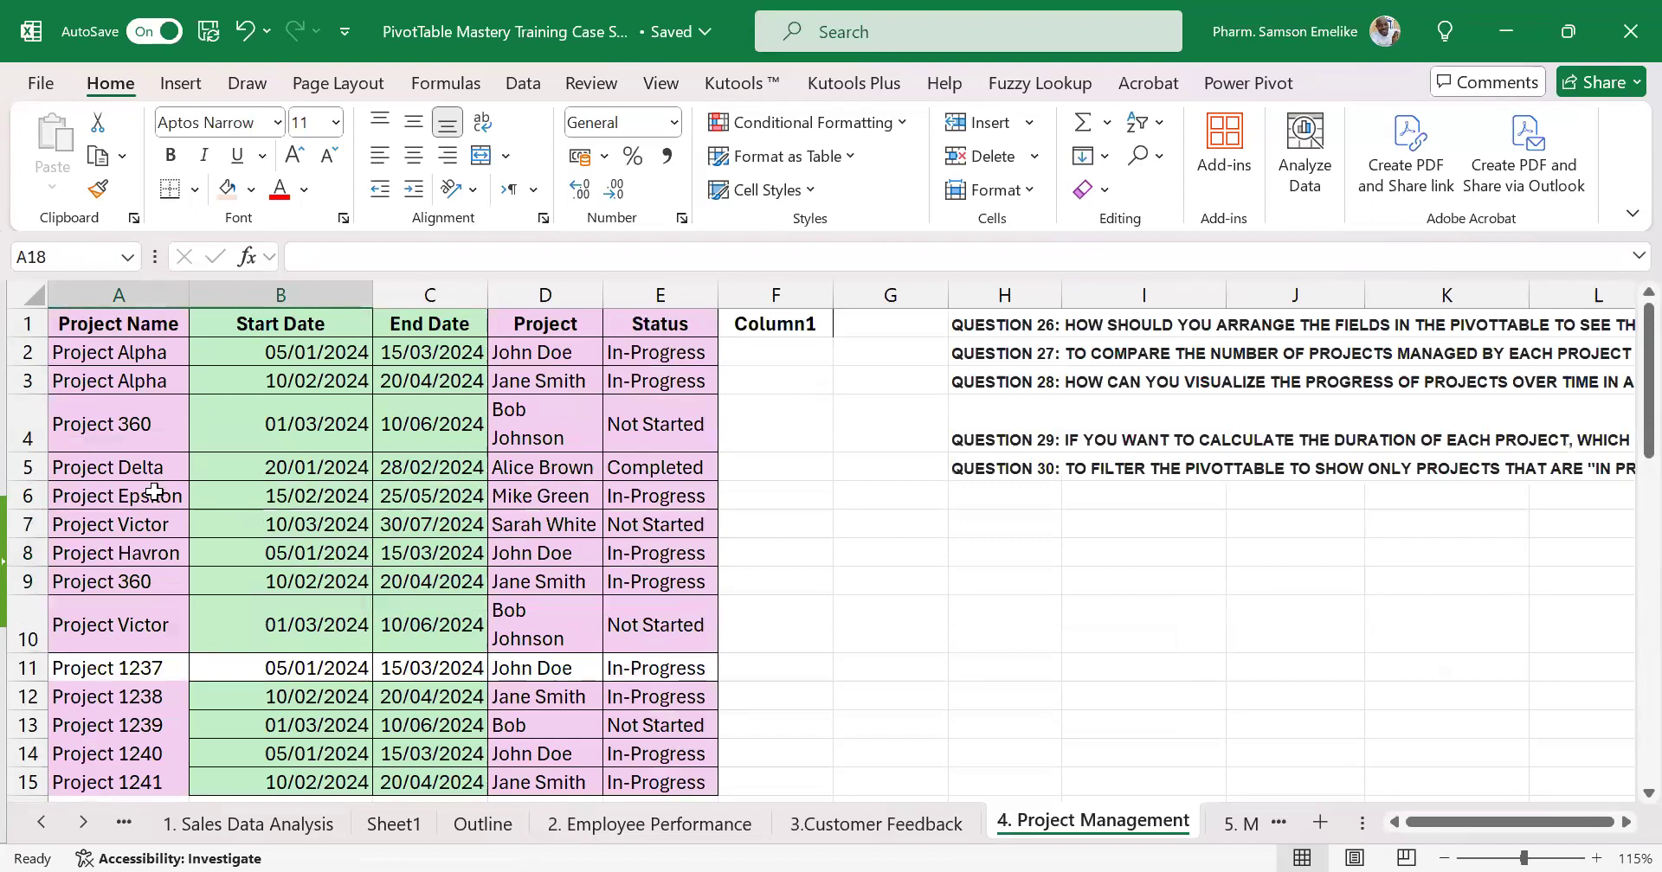
{"action": "left_click", "coordinate": [151, 354]}
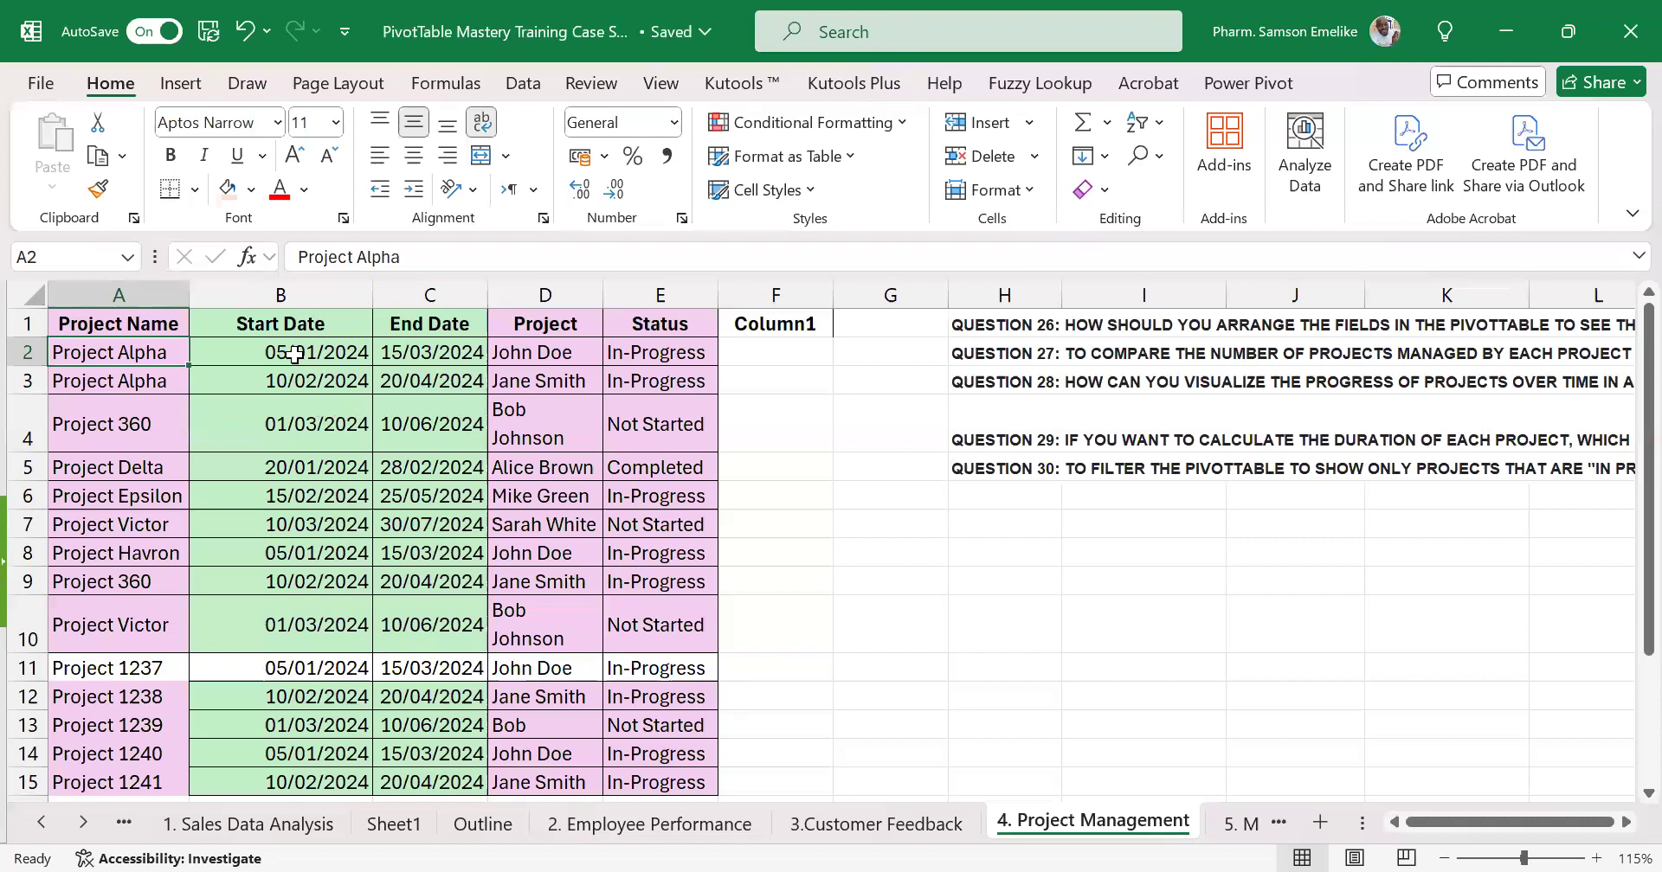
{"action": "left_click", "coordinate": [322, 353]}
{"action": "left_click", "coordinate": [419, 353]}
{"action": "left_click", "coordinate": [428, 381]}
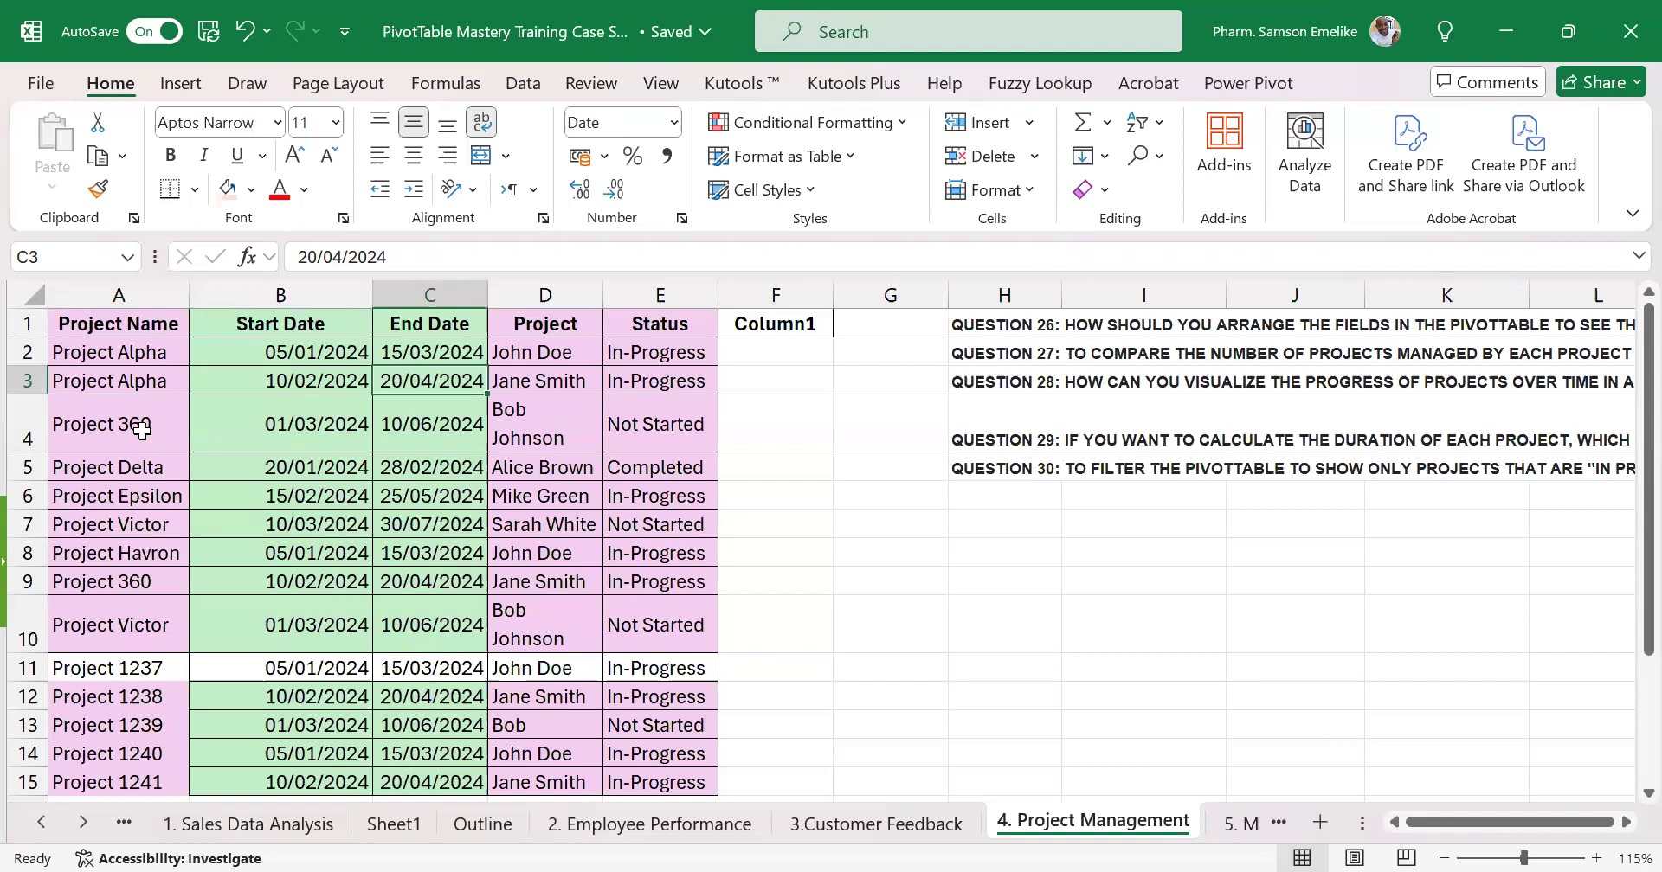
{"action": "left_click_drag", "start_coordinate": [142, 431], "coordinate": [440, 418]}
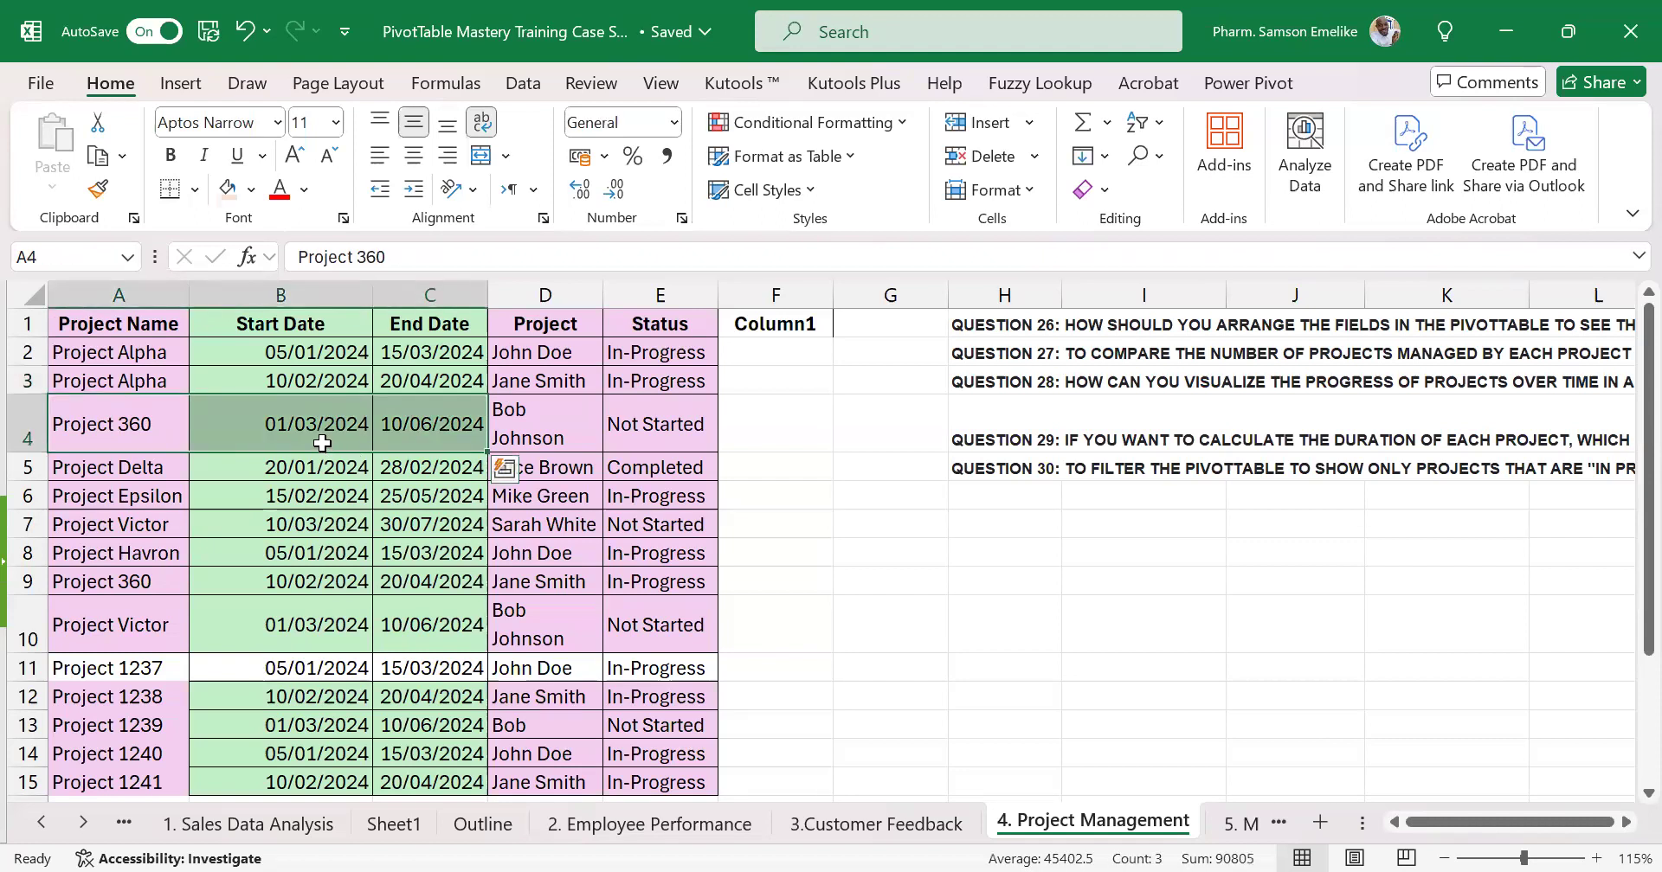
{"action": "left_click_drag", "start_coordinate": [260, 416], "coordinate": [463, 412]}
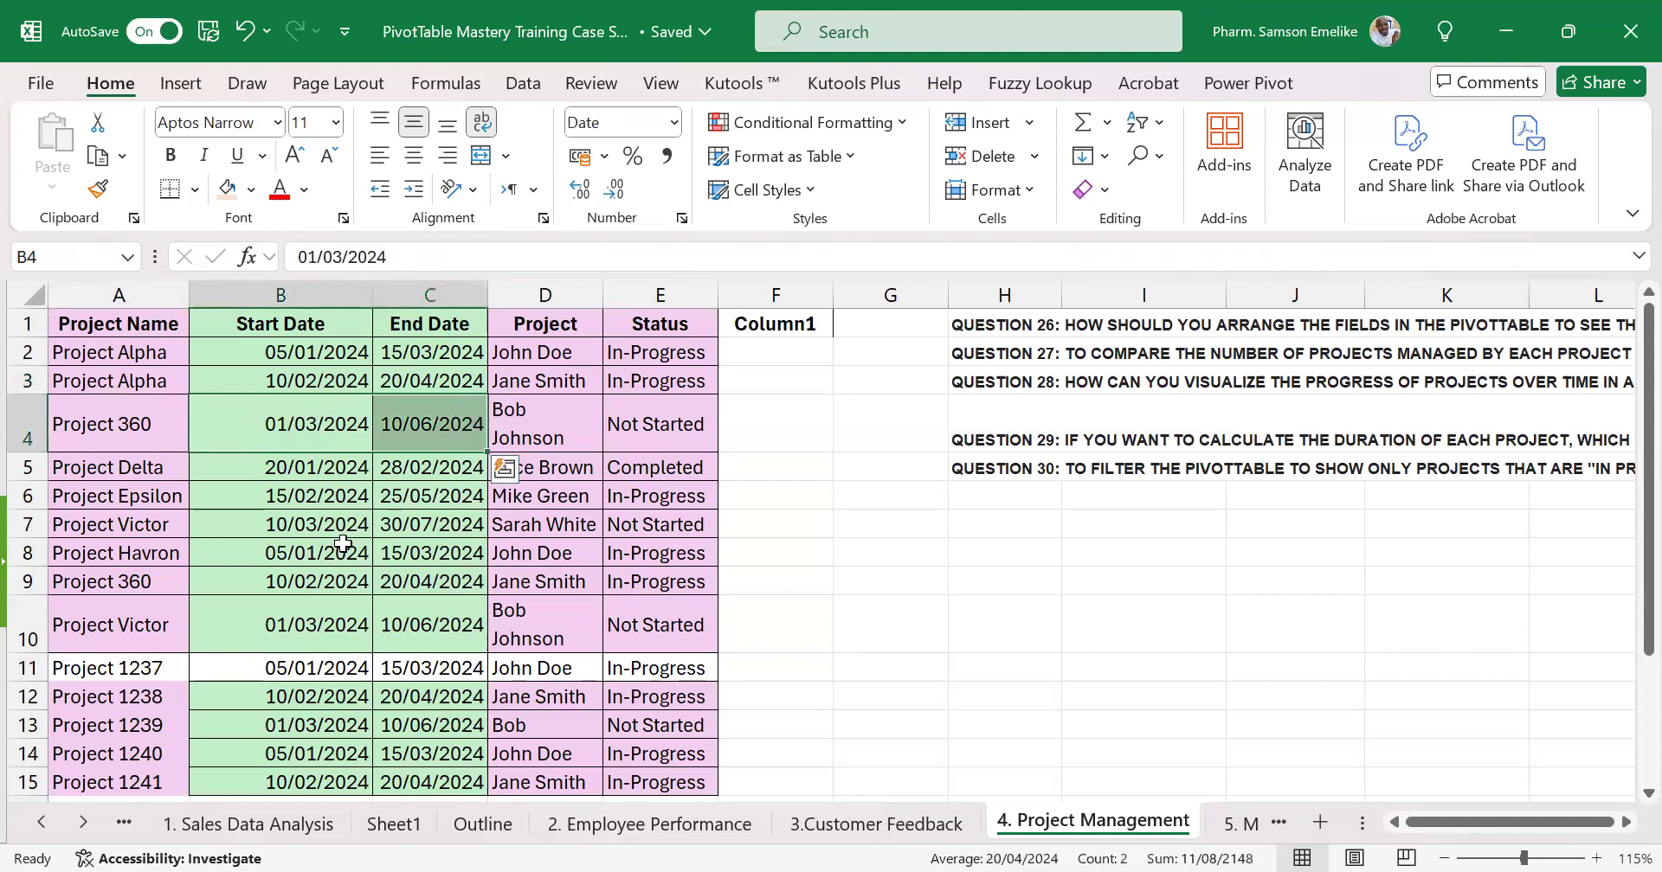
{"action": "left_click_drag", "start_coordinate": [257, 590], "coordinate": [376, 580]}
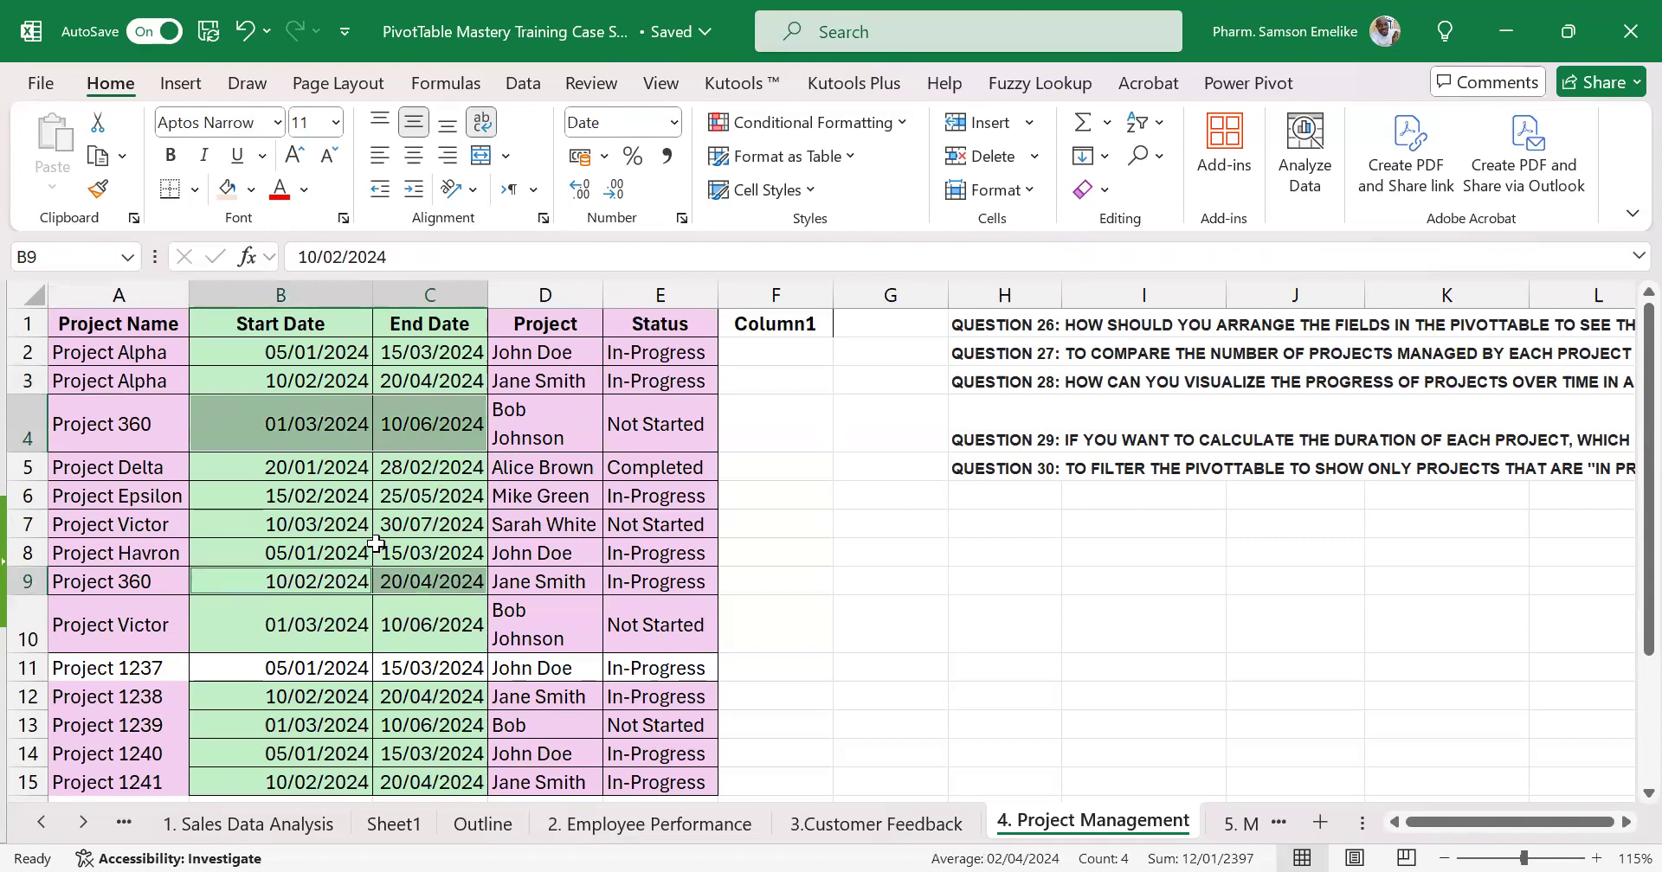
Compare the start and end dates of the two Project Victor rows in the source data
{"action": "scroll", "coordinate": [374, 544], "scroll_direction": "down", "scroll_amount": 1}
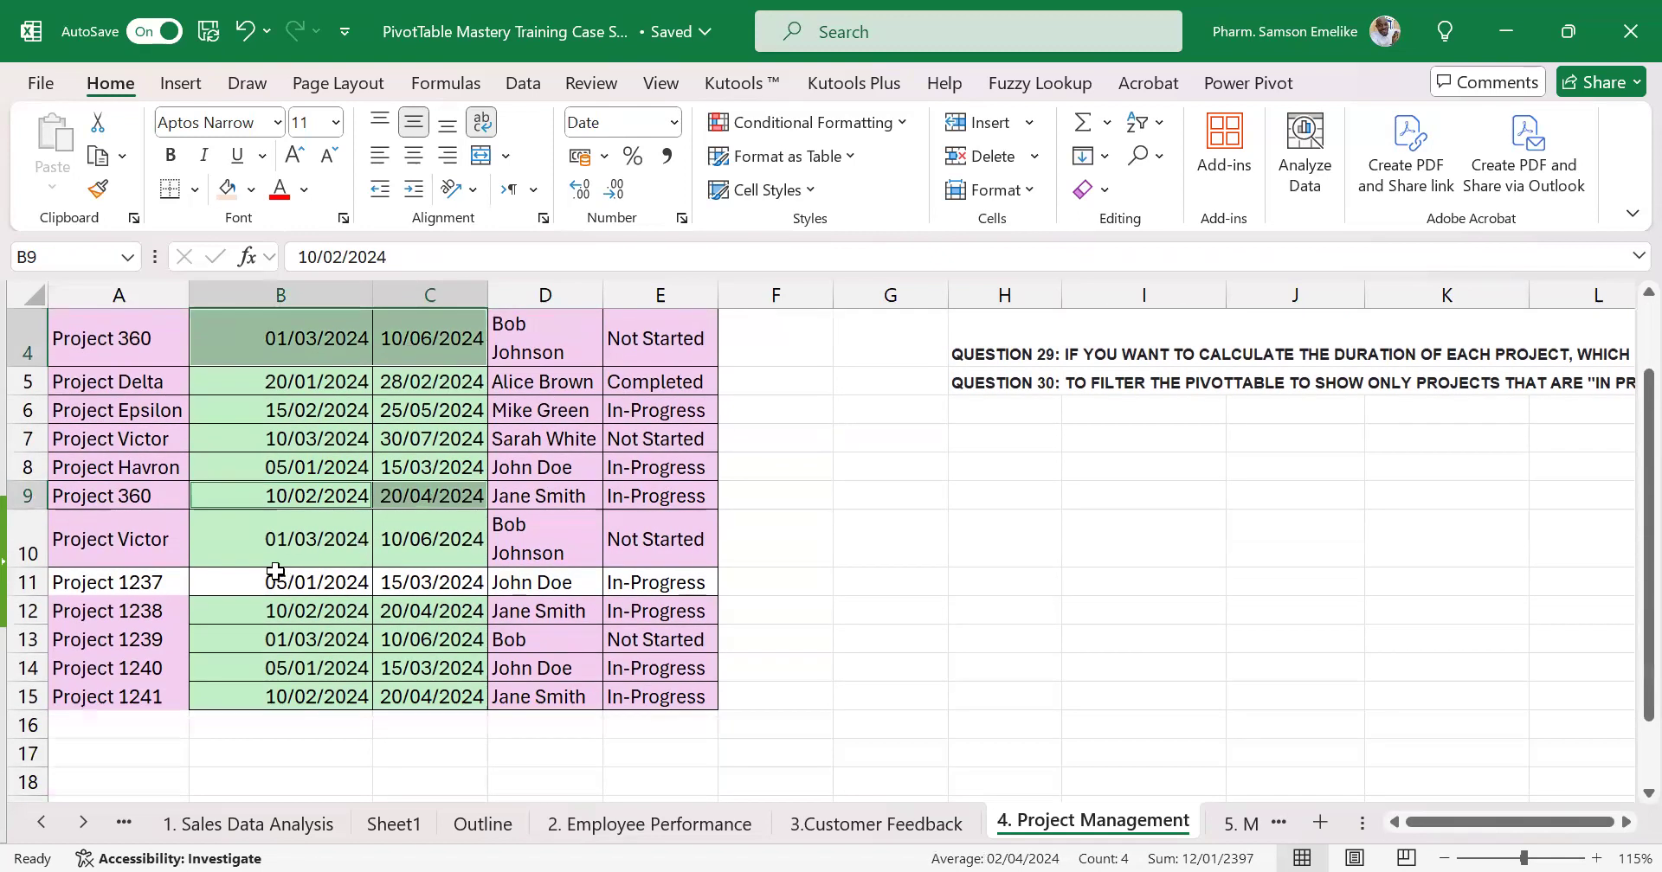
{"action": "left_click", "coordinate": [302, 544]}
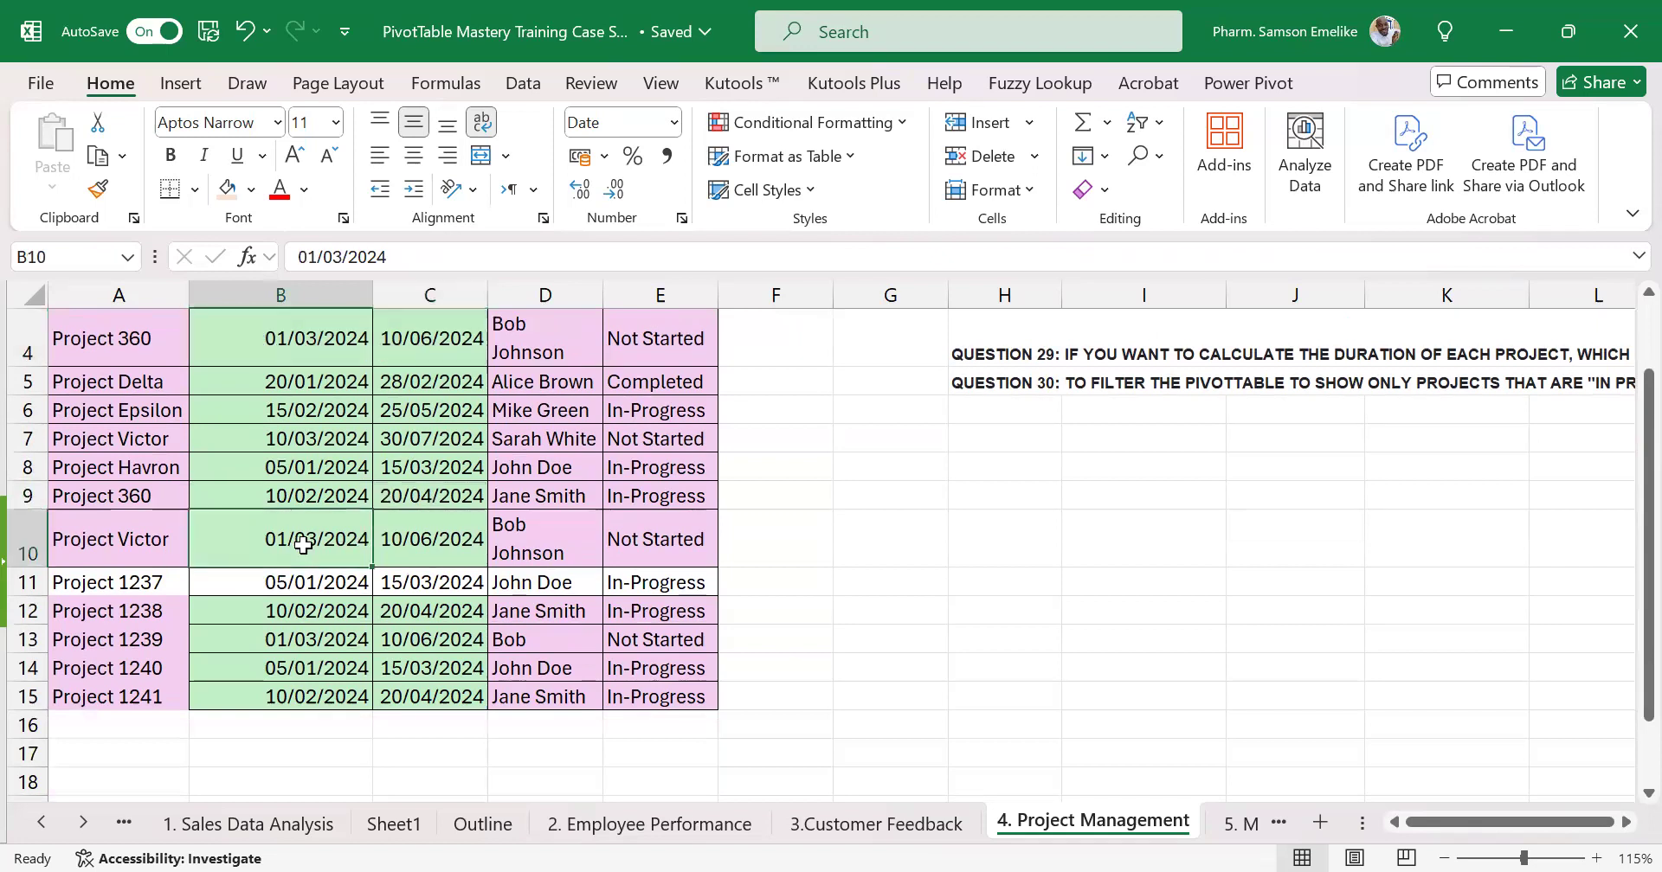
{"action": "left_click_drag", "start_coordinate": [341, 542], "coordinate": [410, 544]}
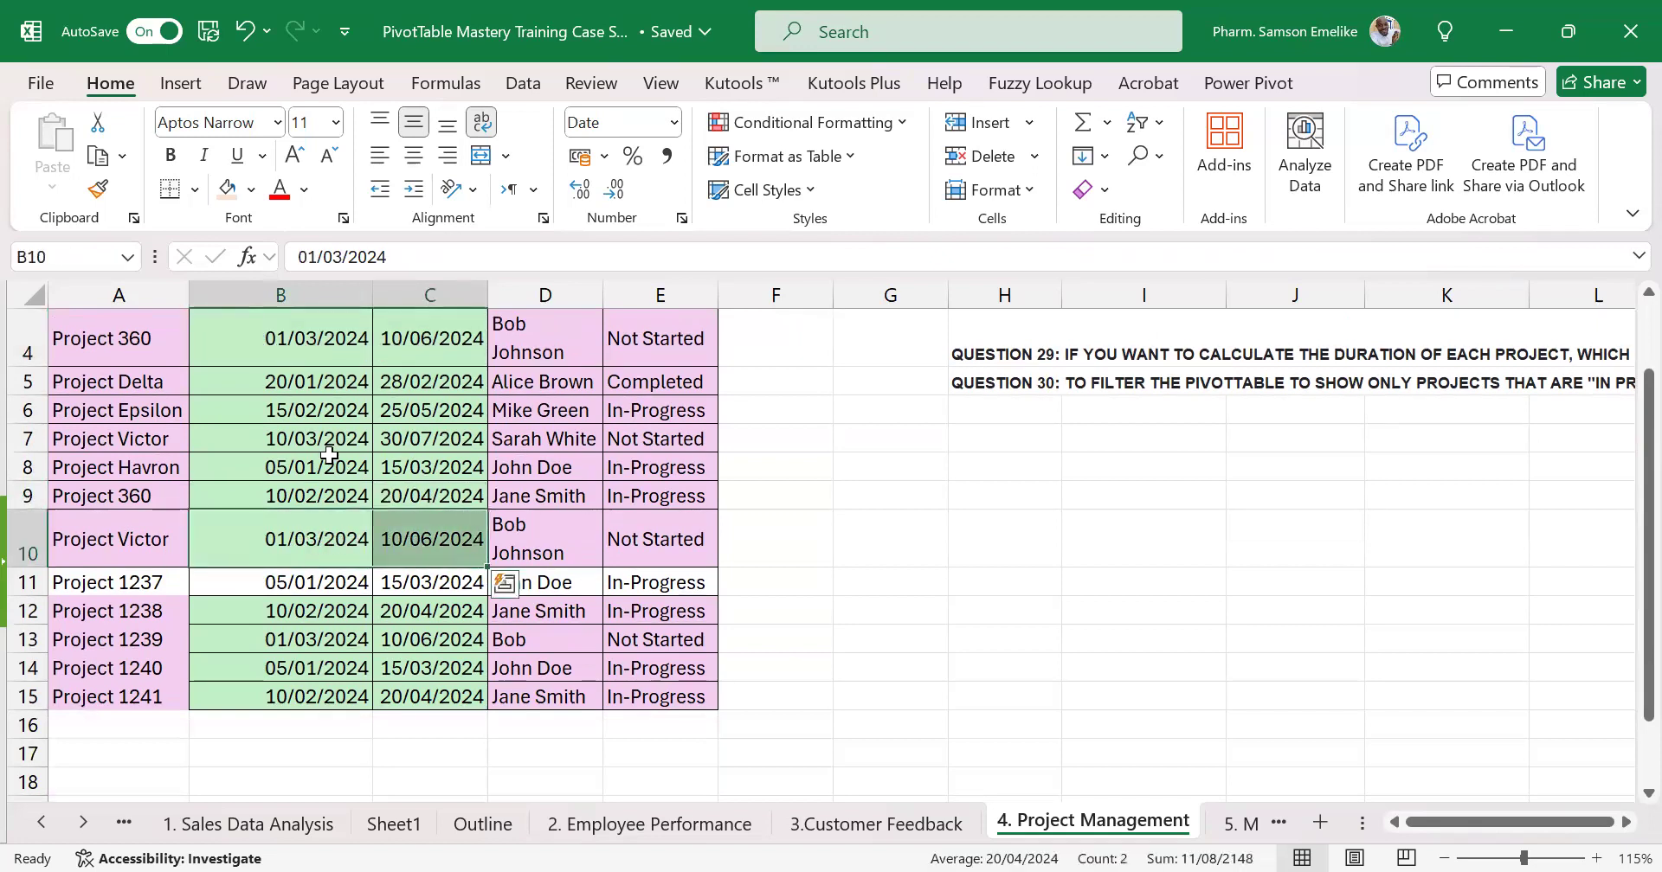
{"action": "left_click_drag", "start_coordinate": [326, 439], "coordinate": [407, 443]}
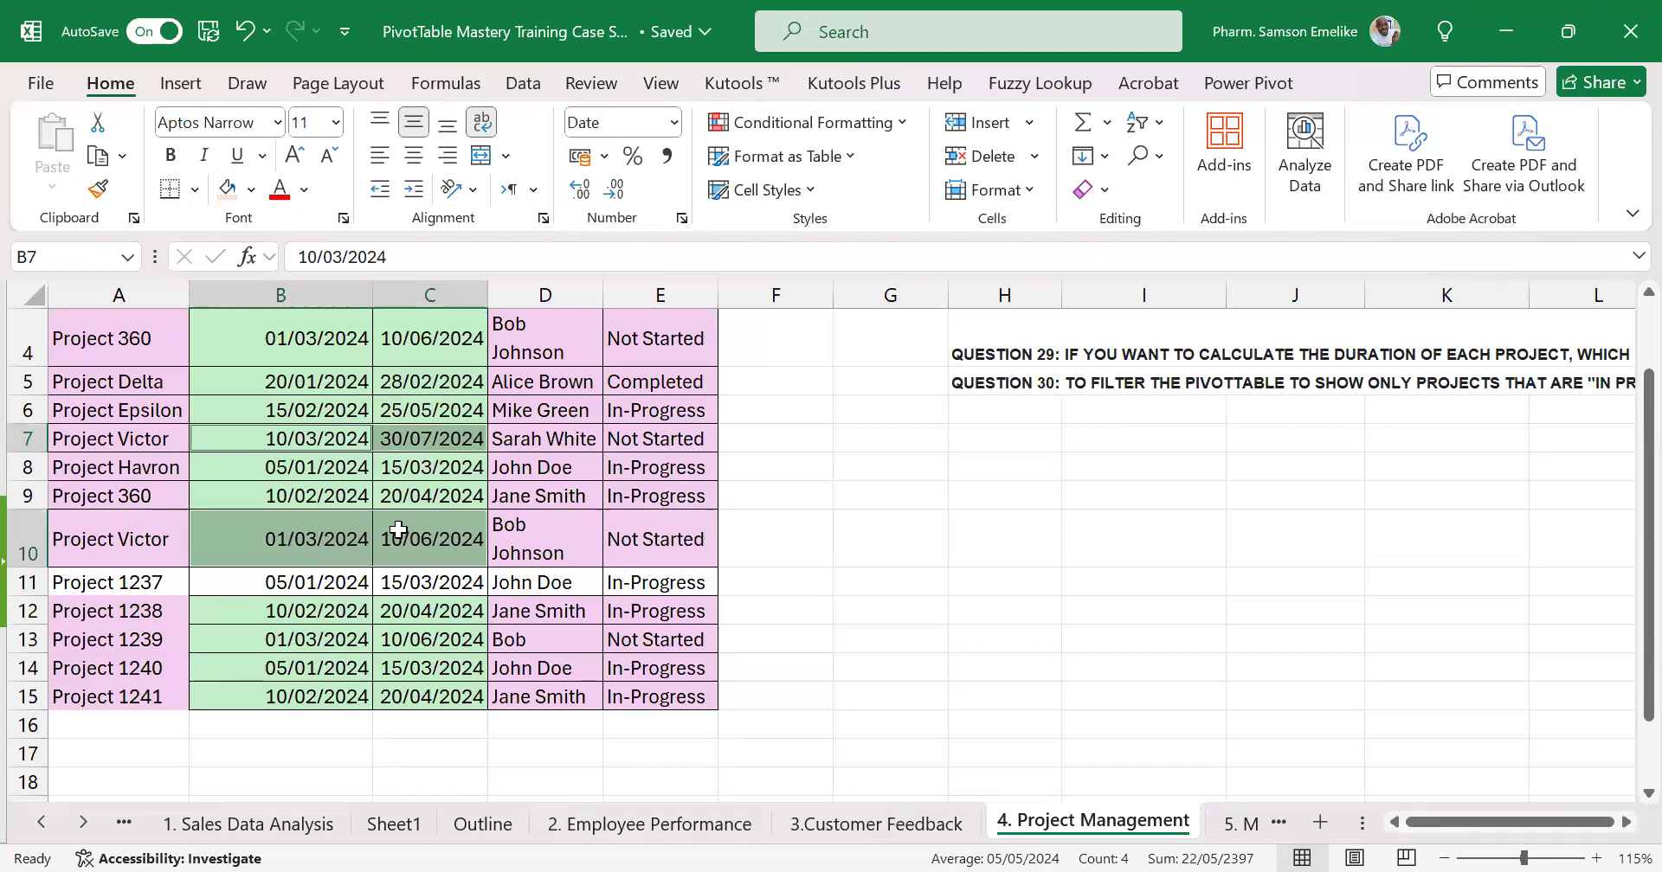
{"action": "scroll", "coordinate": [398, 530], "scroll_direction": "up", "scroll_amount": 1}
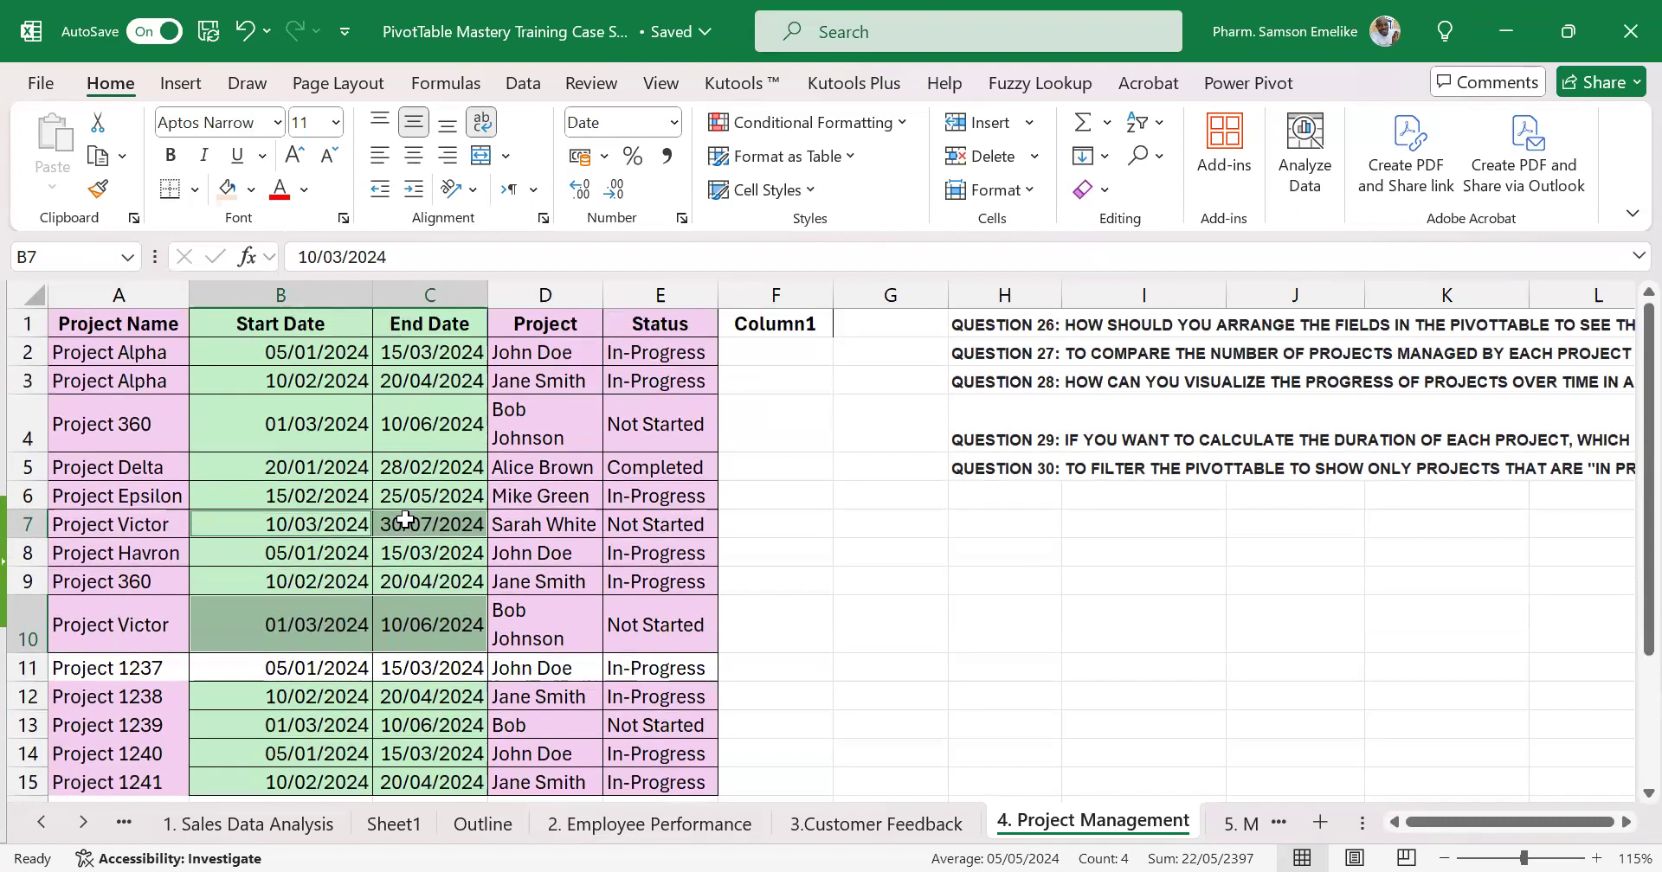
{"action": "left_click", "coordinate": [405, 495]}
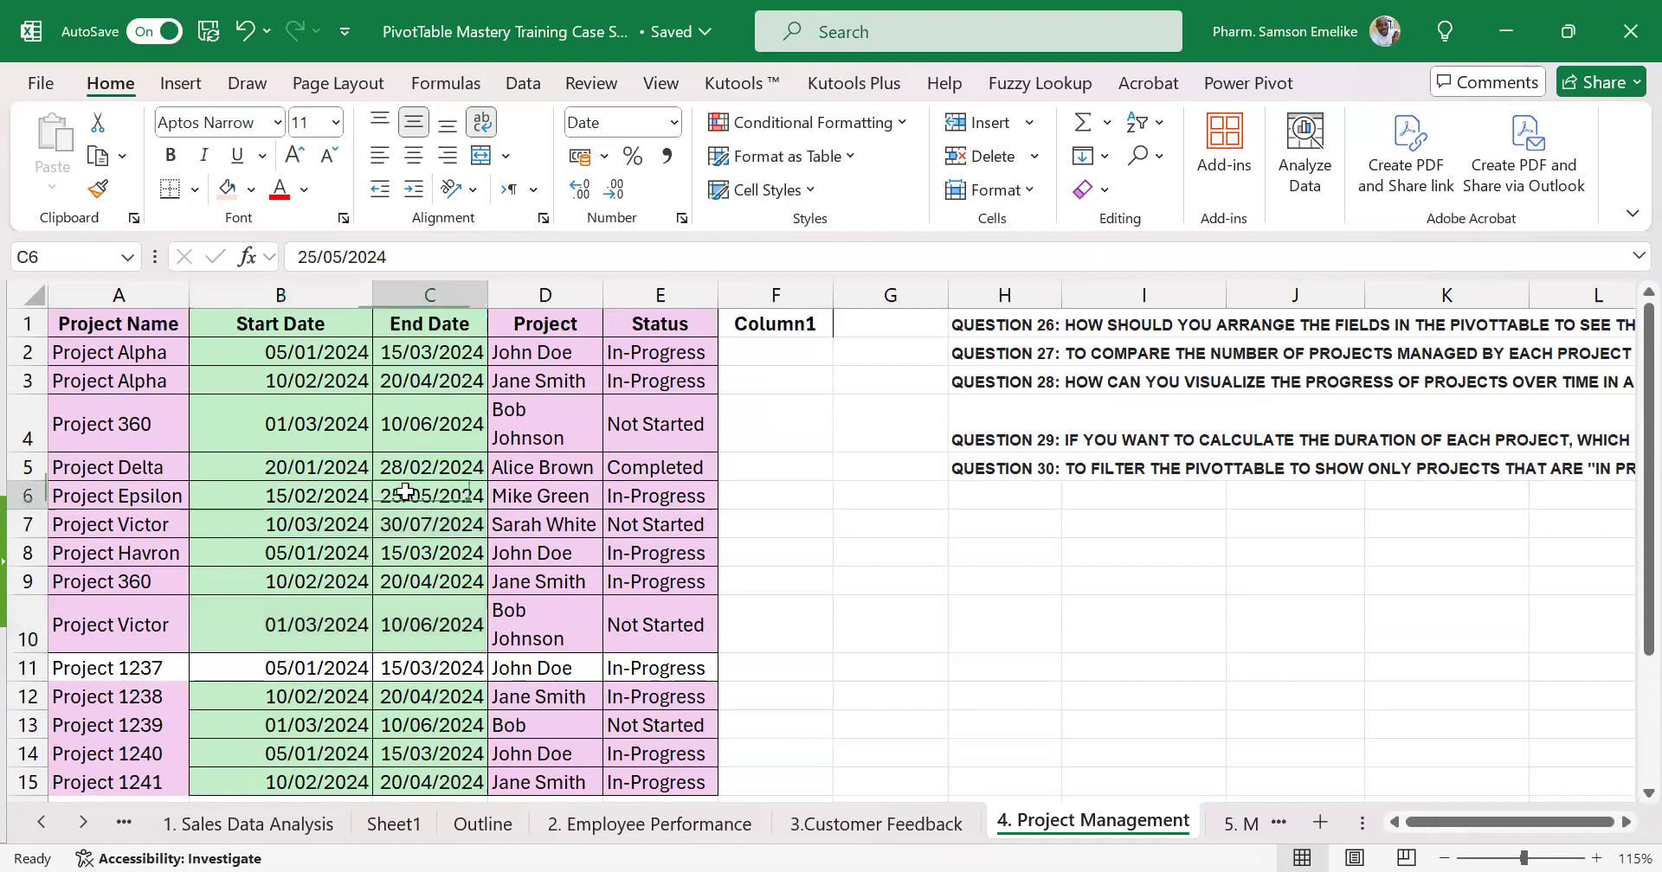
{"action": "scroll", "coordinate": [310, 489], "scroll_direction": "down", "scroll_amount": 4}
{"action": "scroll", "coordinate": [310, 490], "scroll_direction": "down", "scroll_amount": 2}
{"action": "scroll", "coordinate": [330, 464], "scroll_direction": "up", "scroll_amount": 6}
Widen column D so the Project Manager heading and names fit on one line, and auto-fit all row heights on the sheet
{"action": "left_click", "coordinate": [352, 443]}
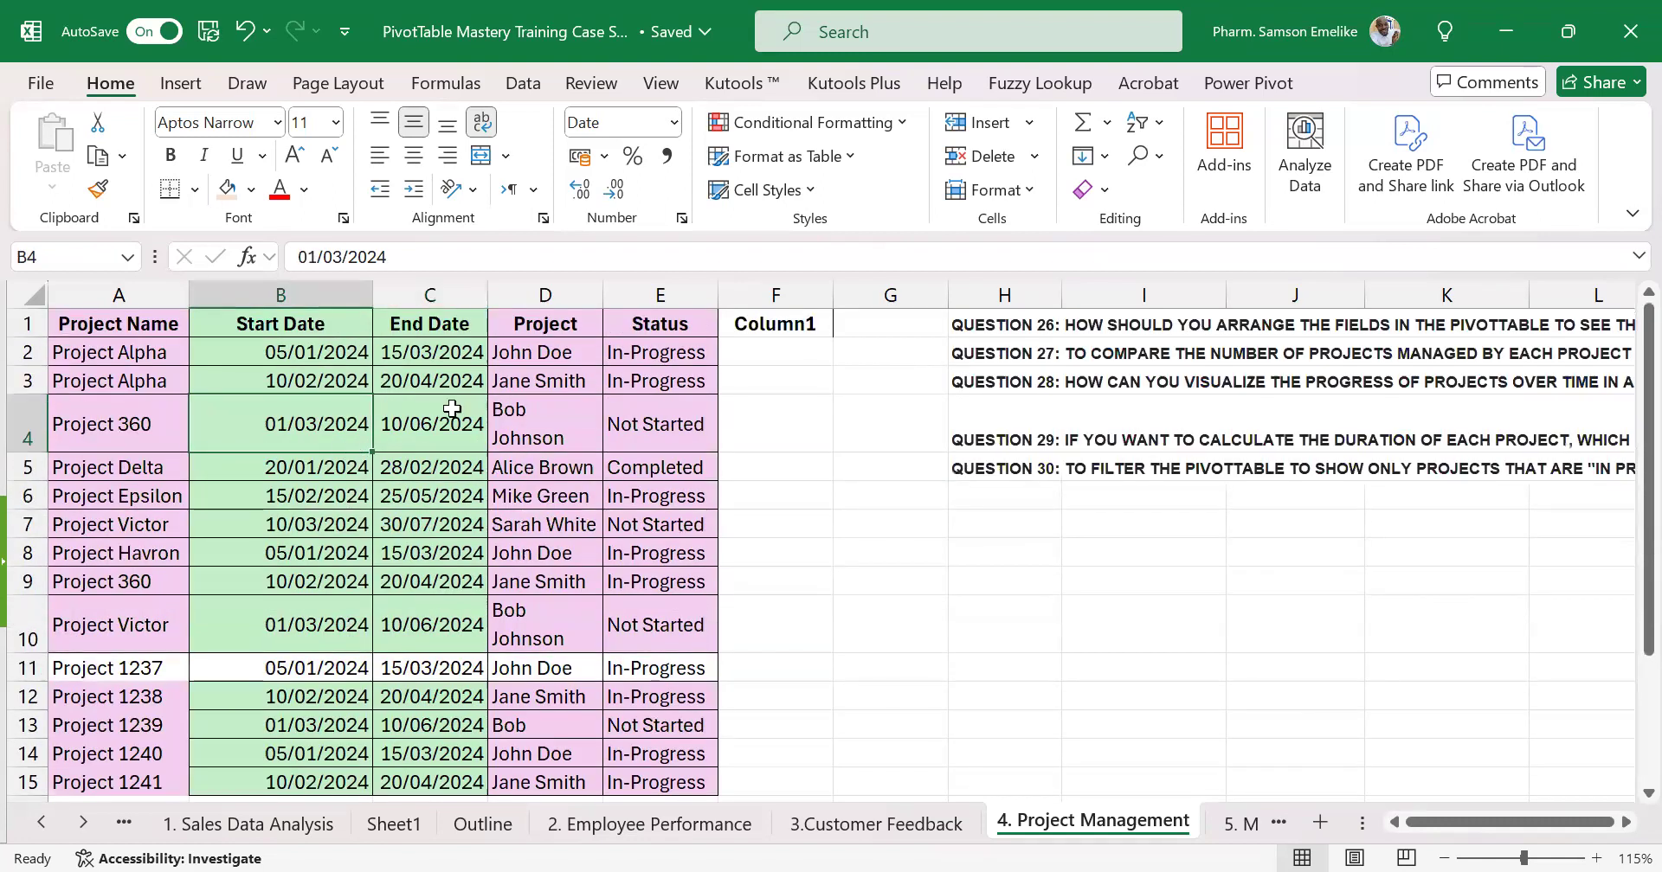
{"action": "left_click_drag", "start_coordinate": [622, 295], "coordinate": [729, 295]}
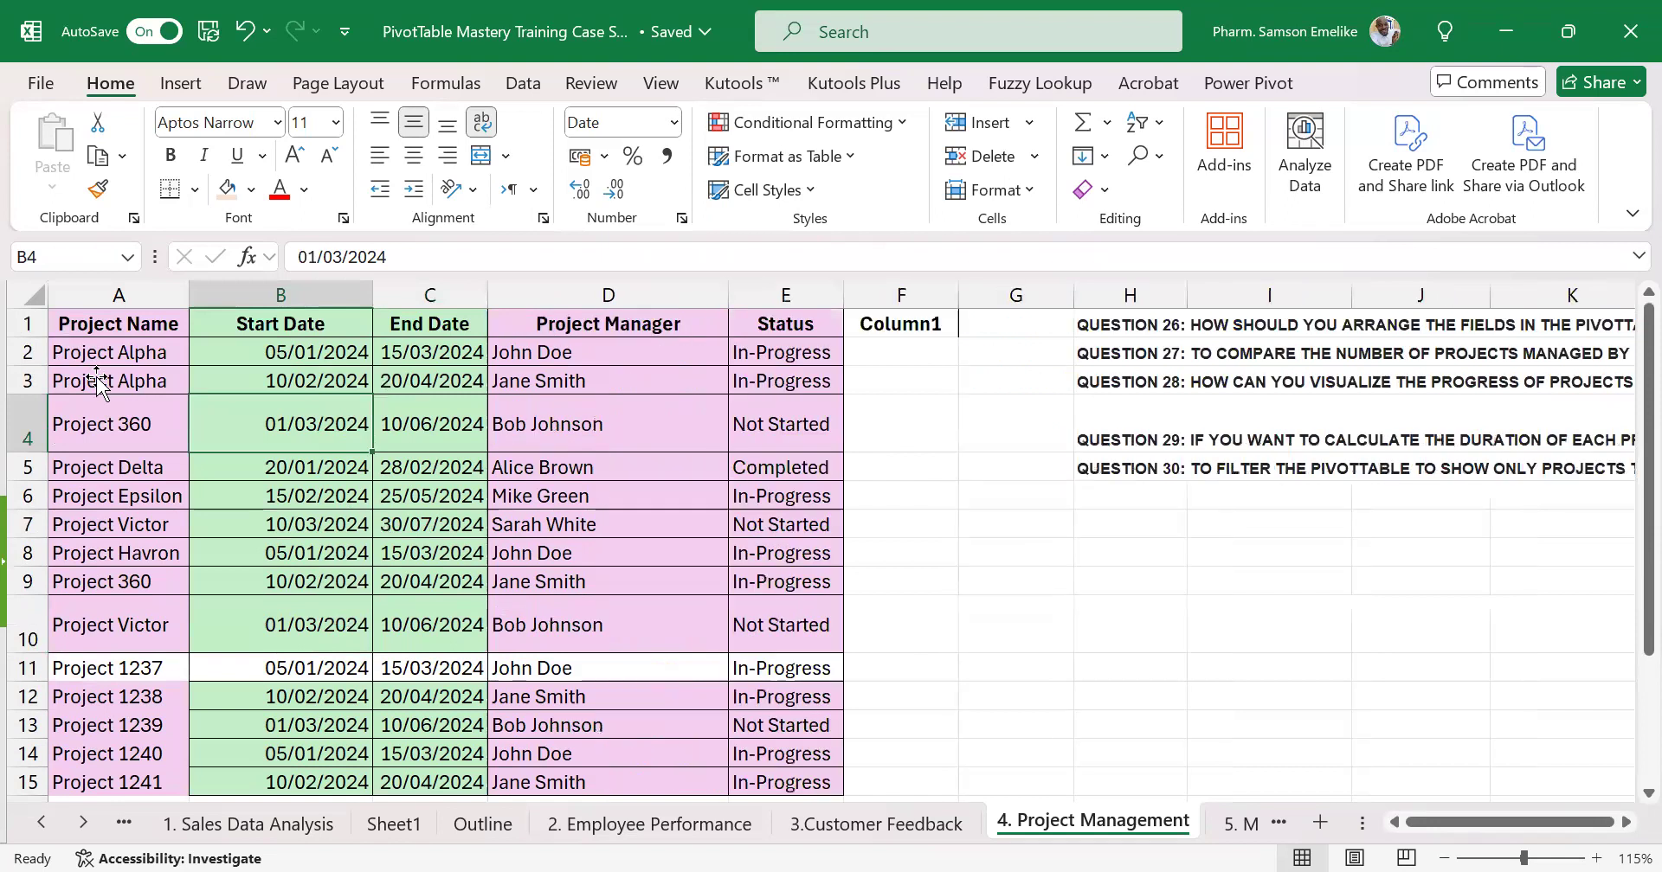
{"action": "left_click", "coordinate": [32, 297]}
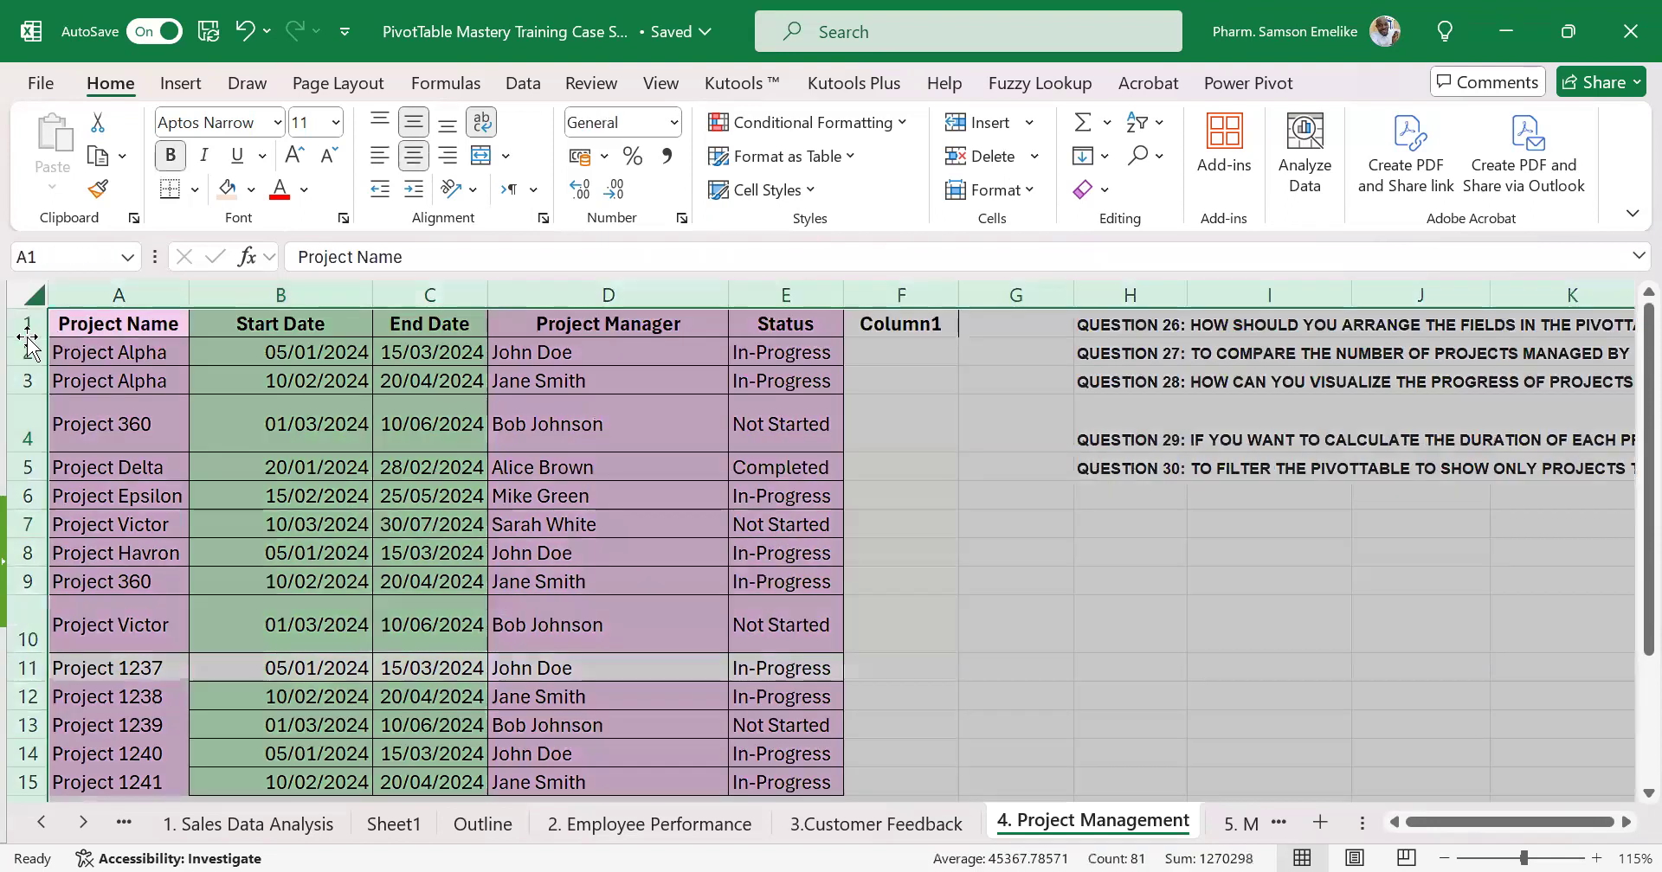
{"action": "double_click", "coordinate": [50, 337]}
{"action": "left_click", "coordinate": [430, 322]}
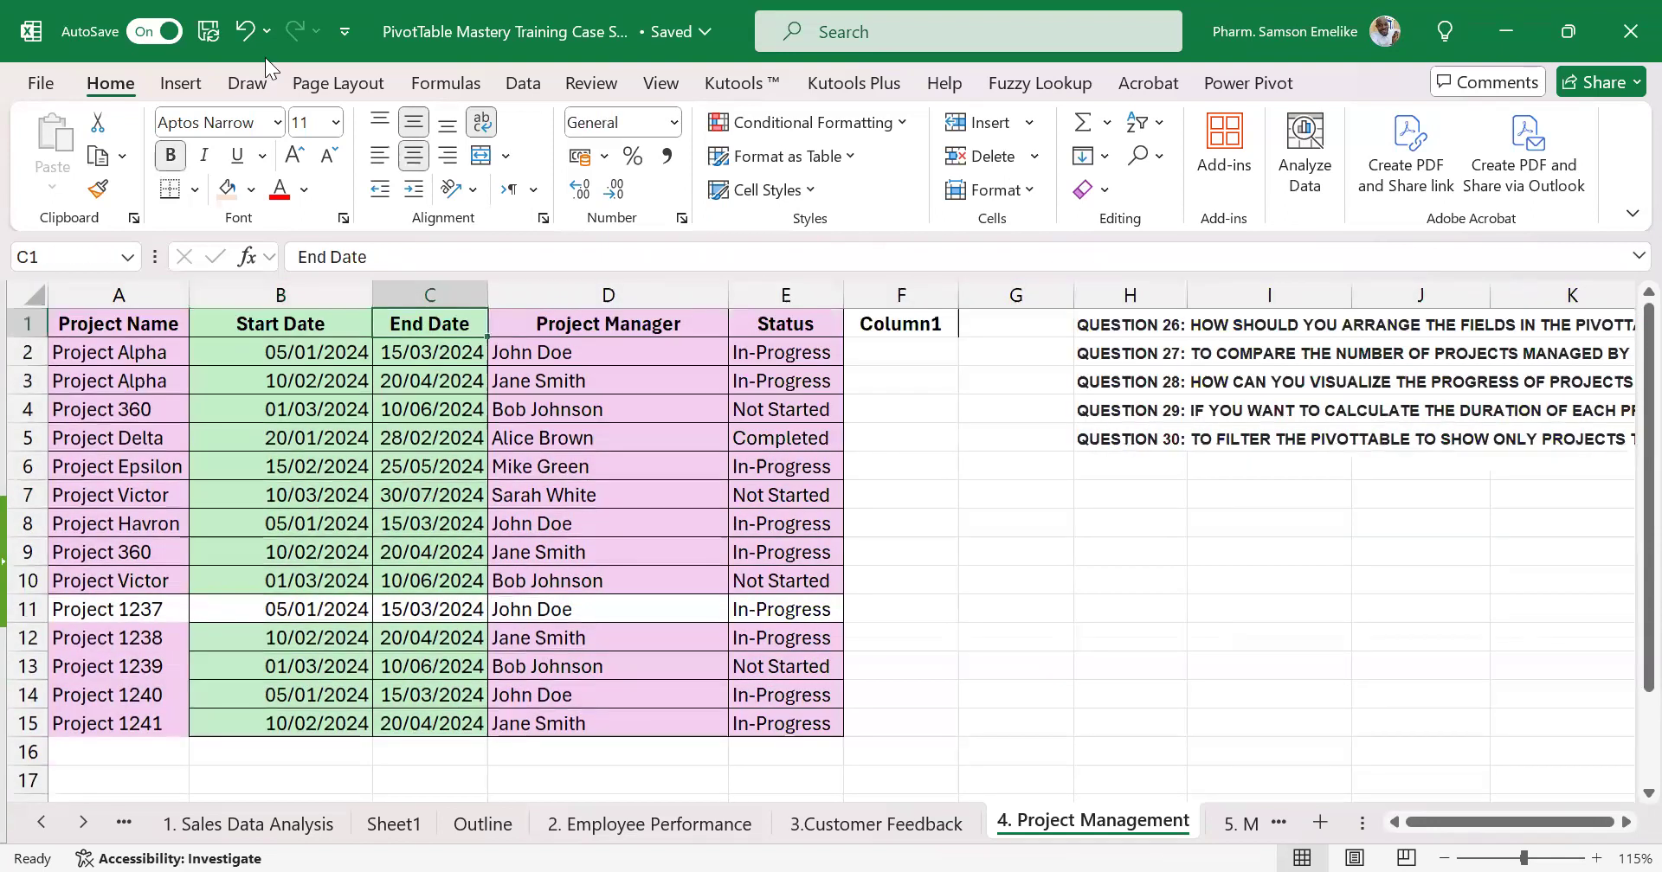
Insert a PivotTable from the source range A1:F15, placed on the existing worksheet at cell A18
{"action": "left_click", "coordinate": [180, 83]}
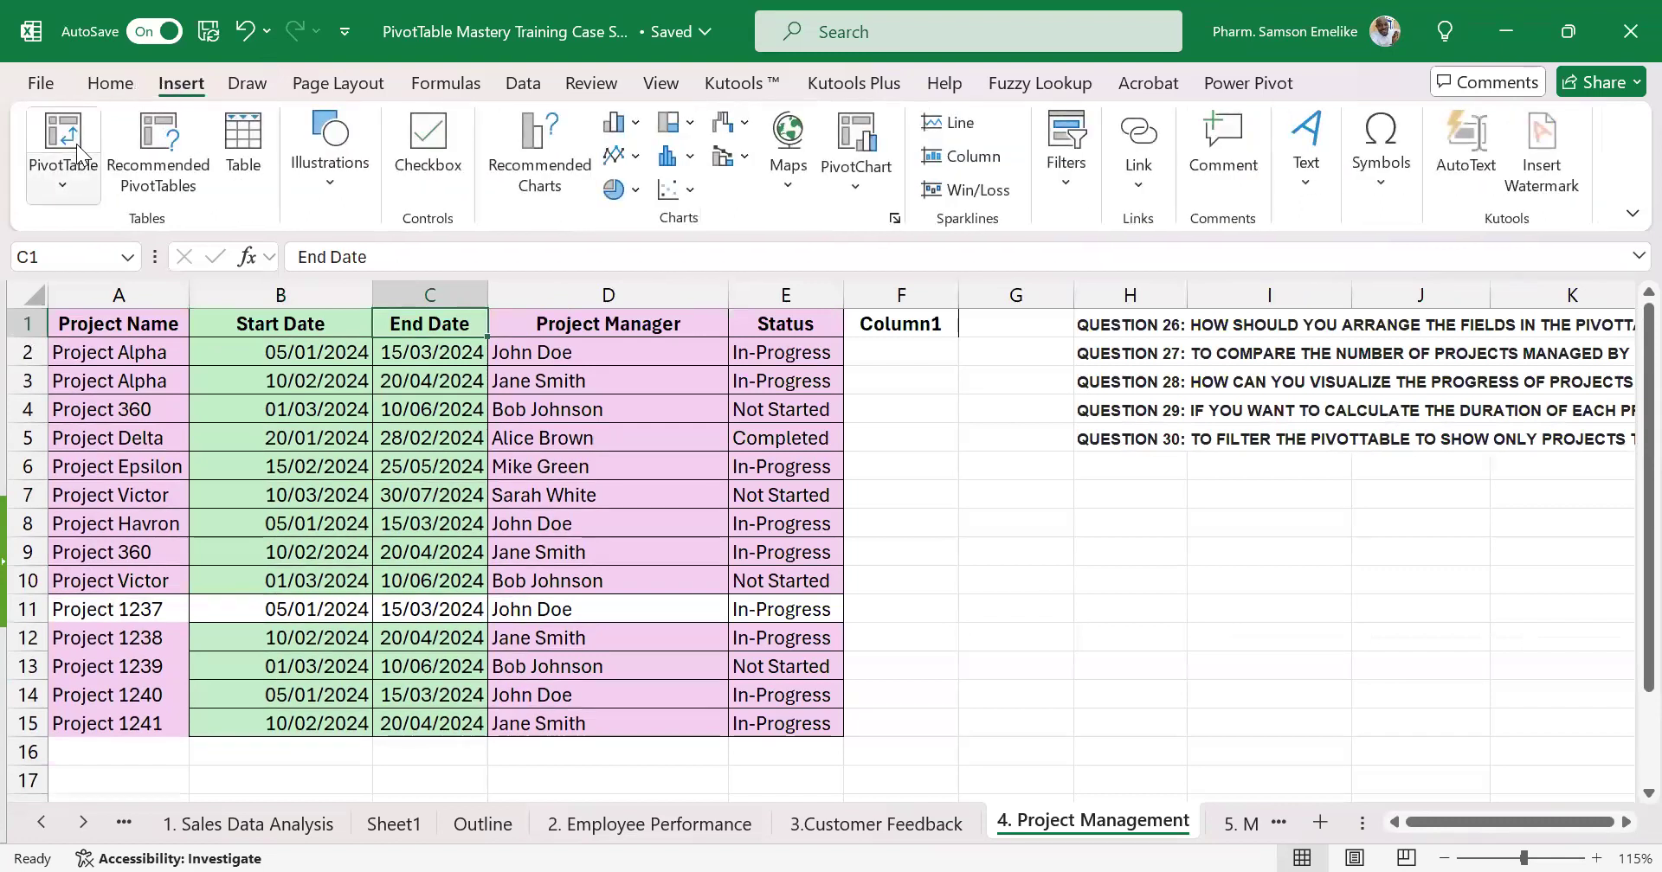
{"action": "left_click", "coordinate": [60, 137]}
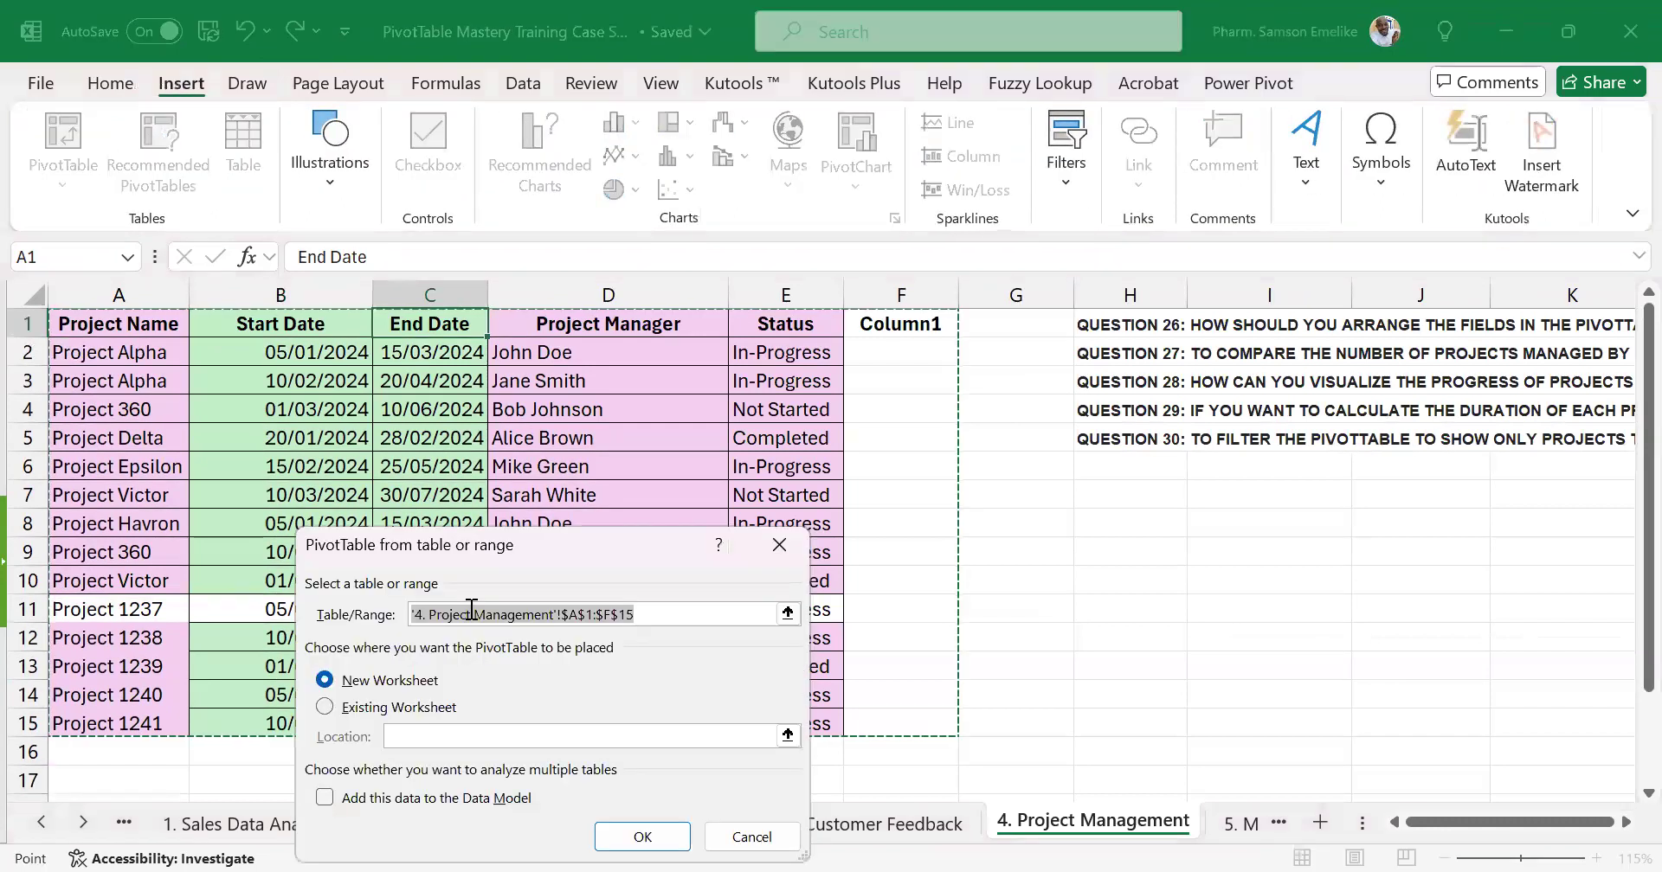
{"action": "scroll", "coordinate": [475, 609], "scroll_direction": "down", "scroll_amount": 5}
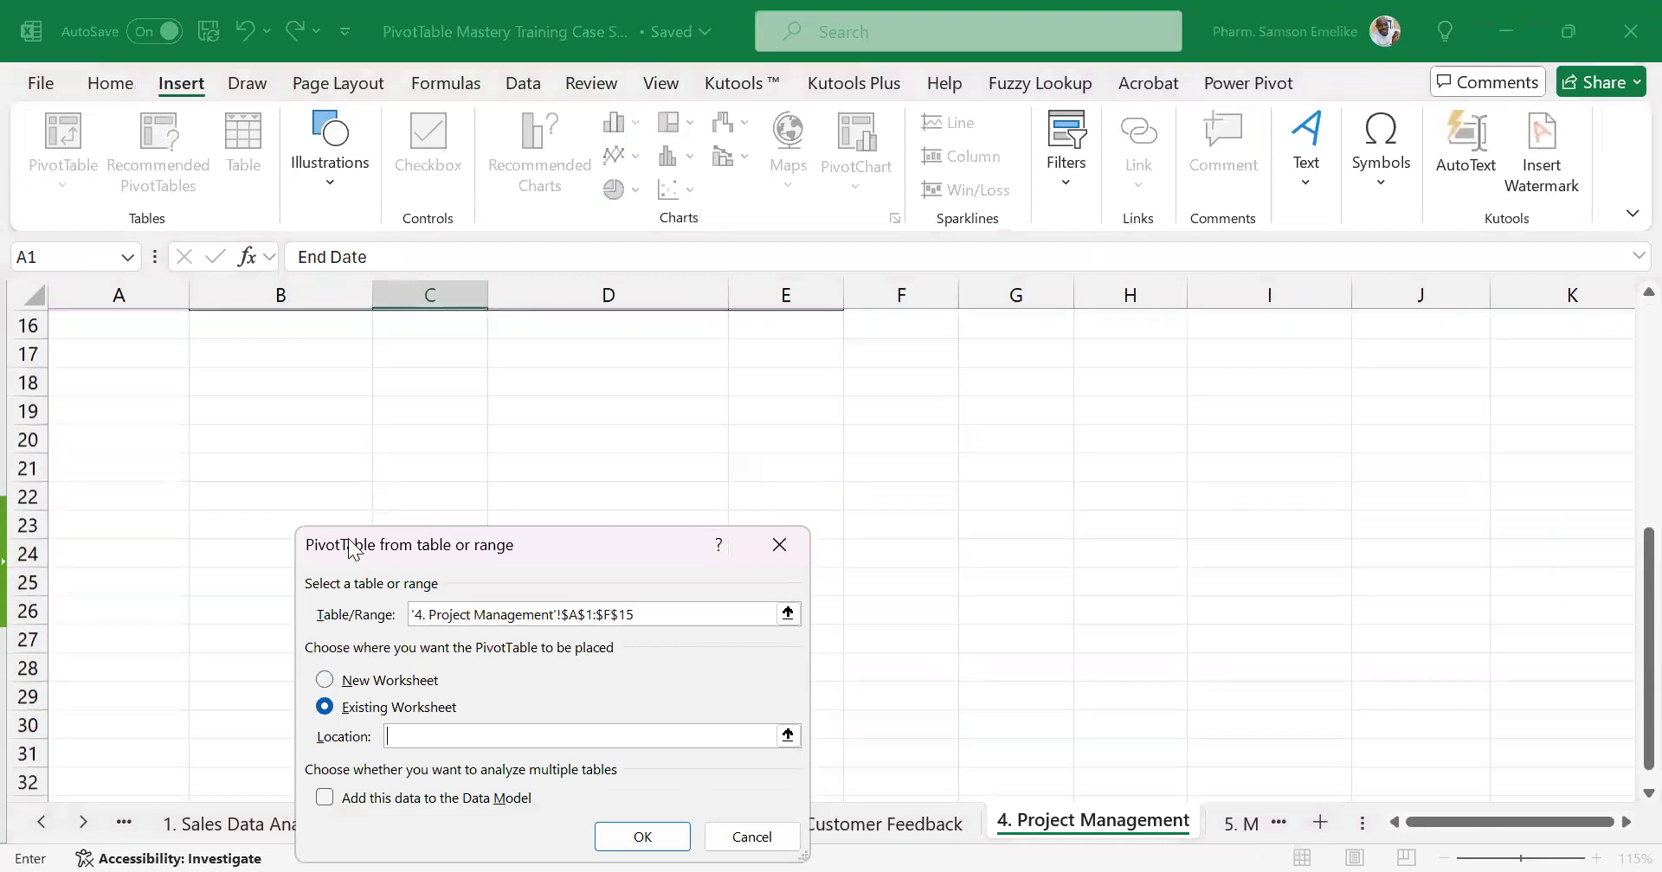
{"action": "left_click", "coordinate": [119, 382]}
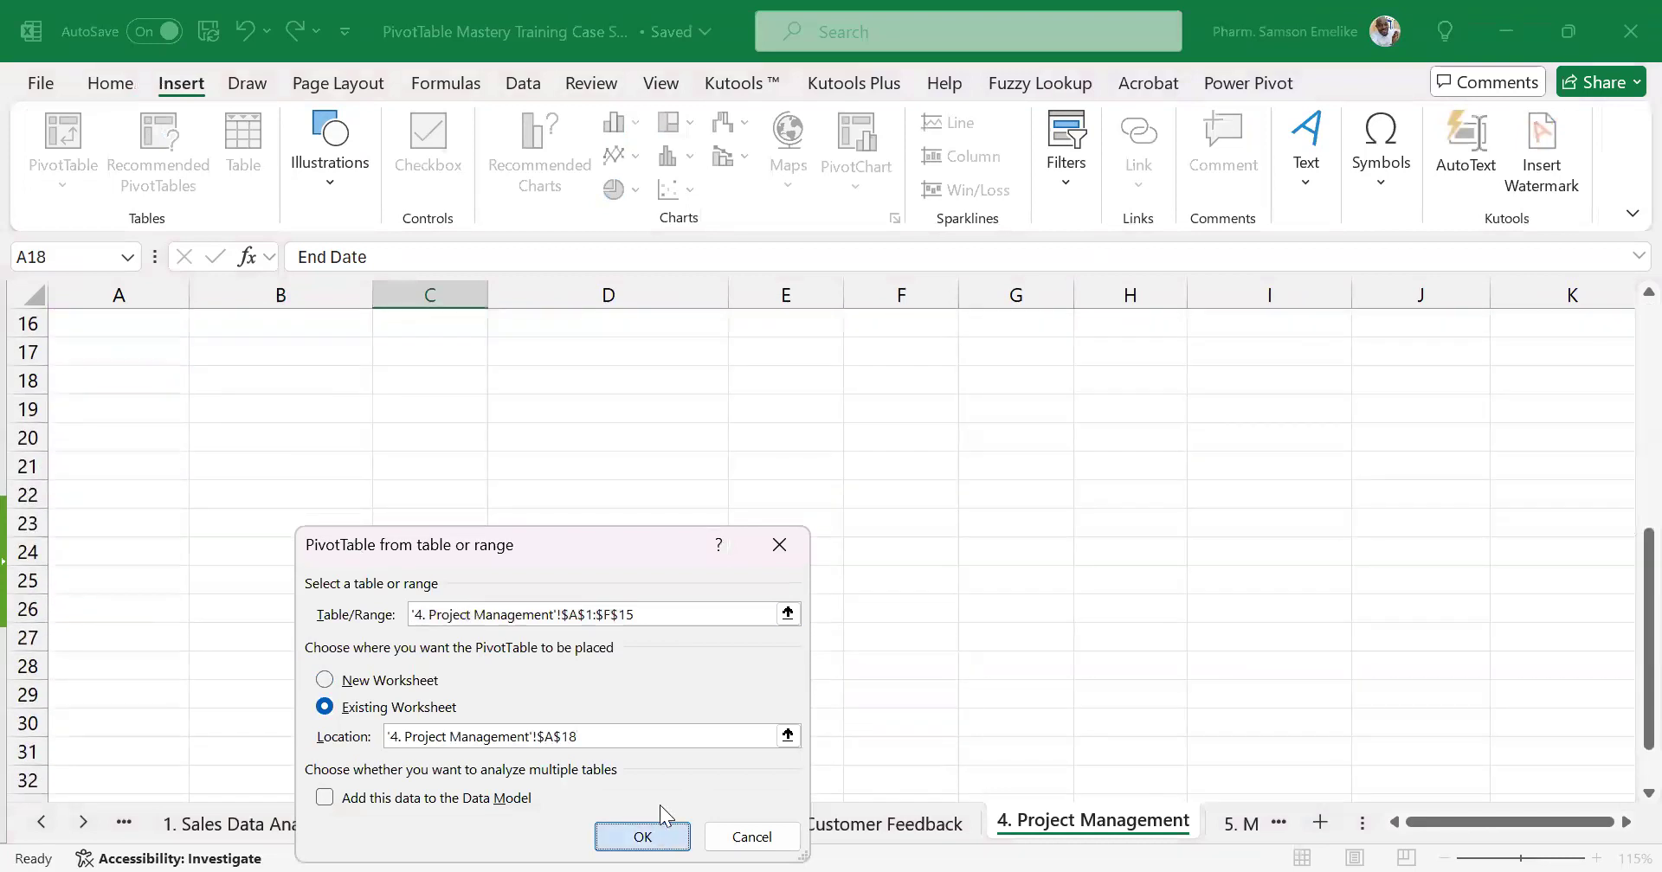
{"action": "key", "text": "Return"}
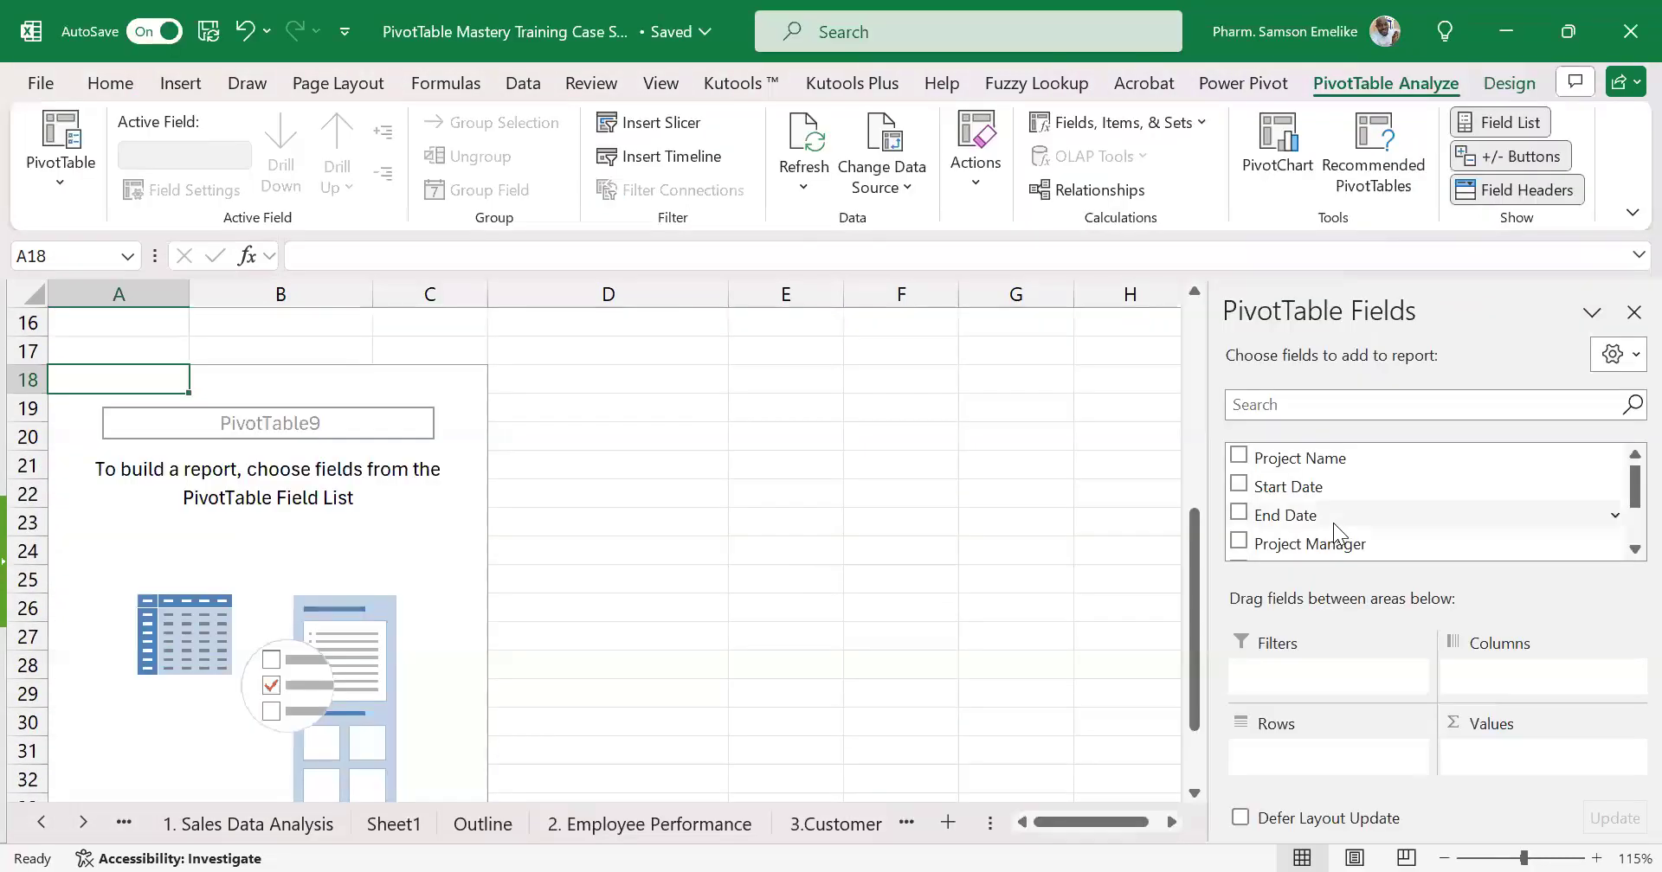
Add the Project Name field to the rows of the new PivotTable
{"action": "left_click", "coordinate": [1307, 457]}
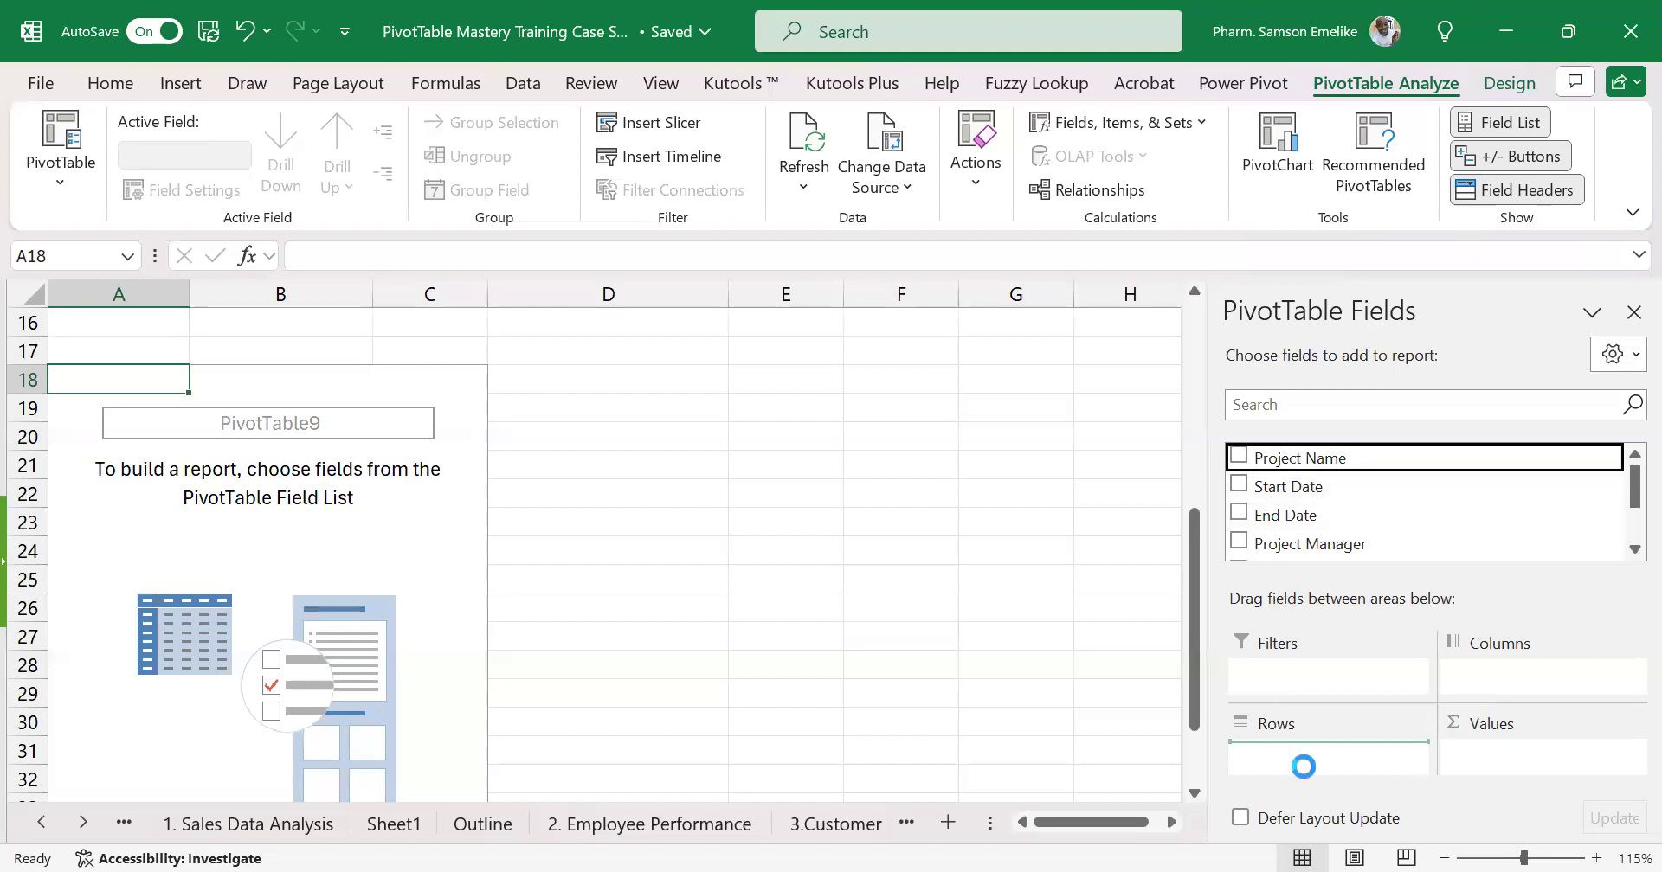
{"action": "scroll", "coordinate": [126, 529], "scroll_direction": "down", "scroll_amount": 1}
{"action": "scroll", "coordinate": [126, 529], "scroll_direction": "up", "scroll_amount": 2}
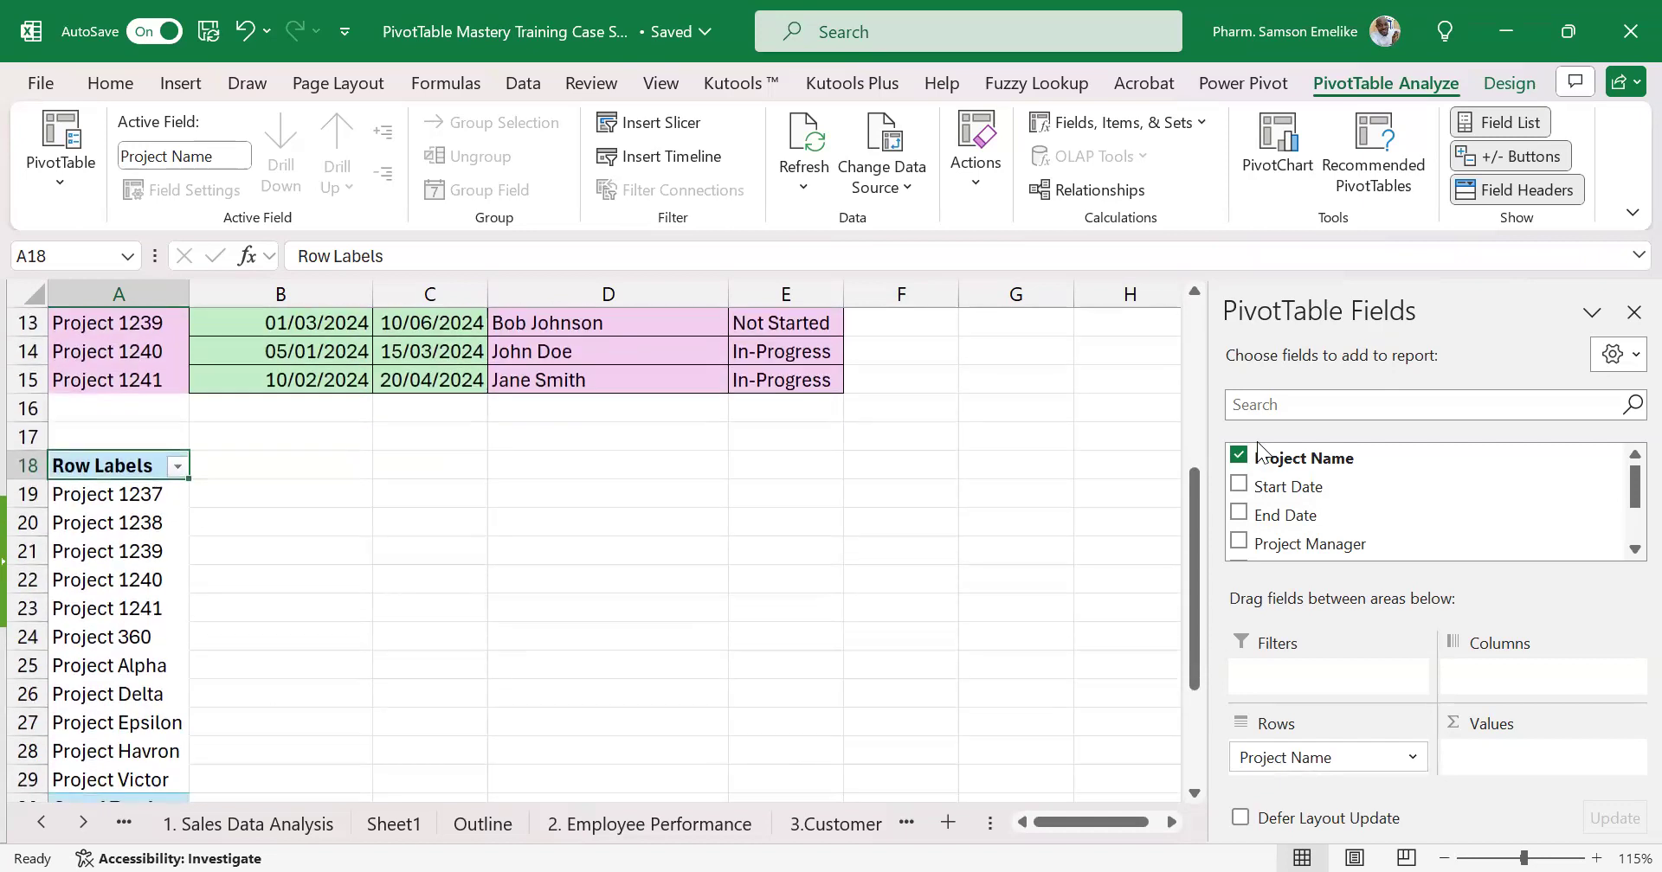
{"action": "scroll", "coordinate": [1389, 516], "scroll_direction": "down", "scroll_amount": 1}
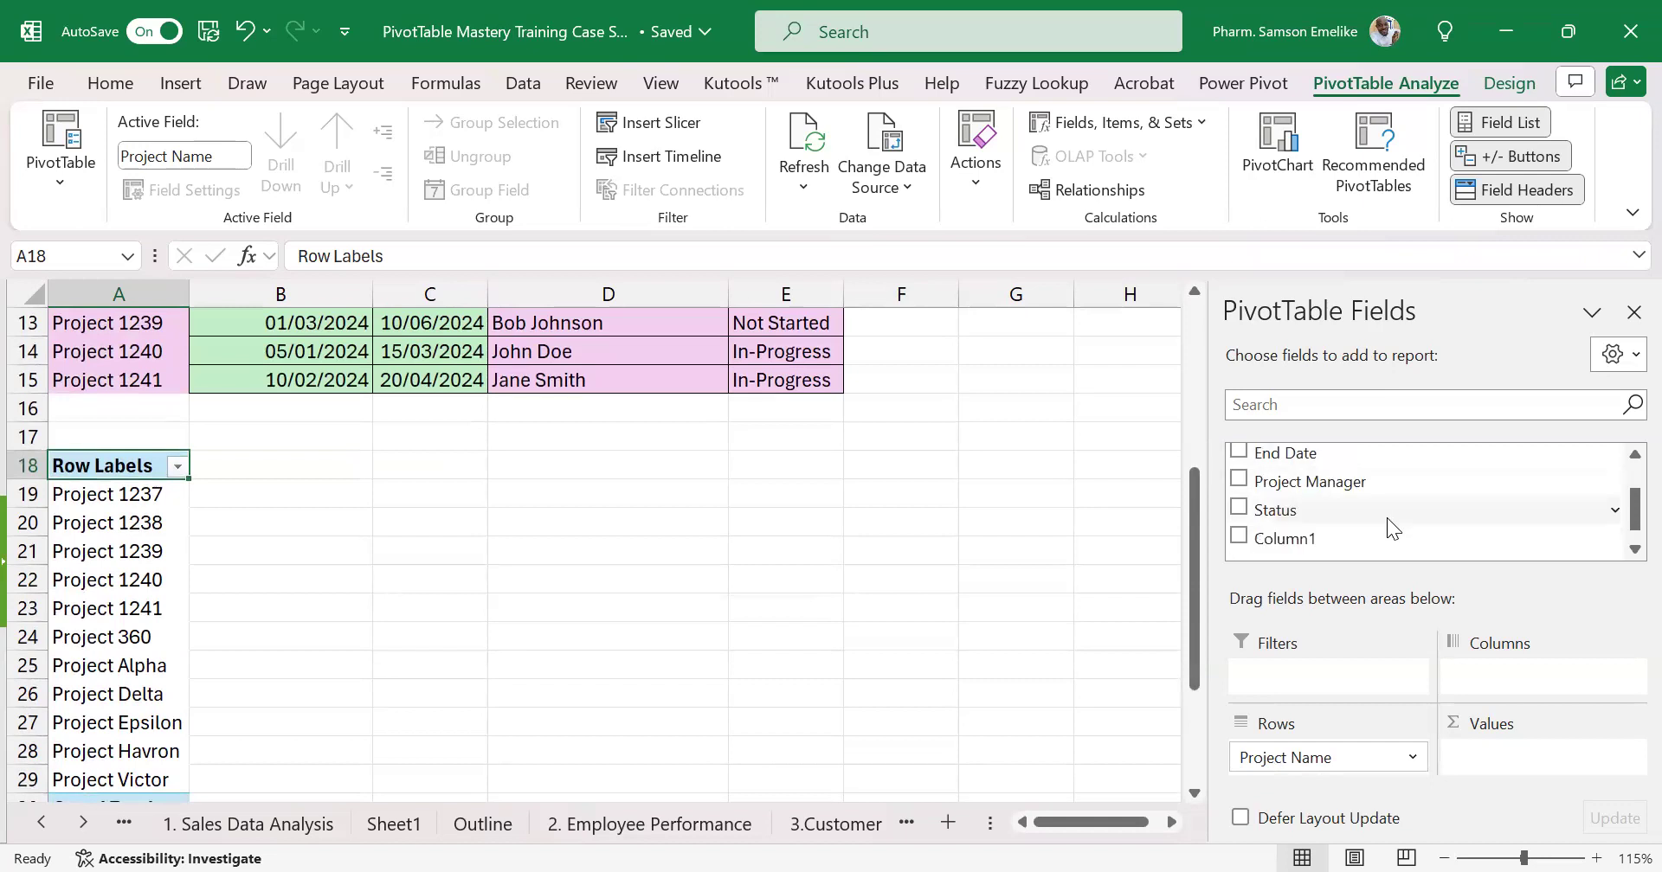
{"action": "scroll", "coordinate": [1386, 518], "scroll_direction": "up", "scroll_amount": 1}
{"action": "scroll", "coordinate": [1387, 517], "scroll_direction": "down", "scroll_amount": 1}
{"action": "scroll", "coordinate": [1387, 517], "scroll_direction": "down", "scroll_amount": 1}
{"action": "scroll", "coordinate": [1387, 517], "scroll_direction": "up", "scroll_amount": 3}
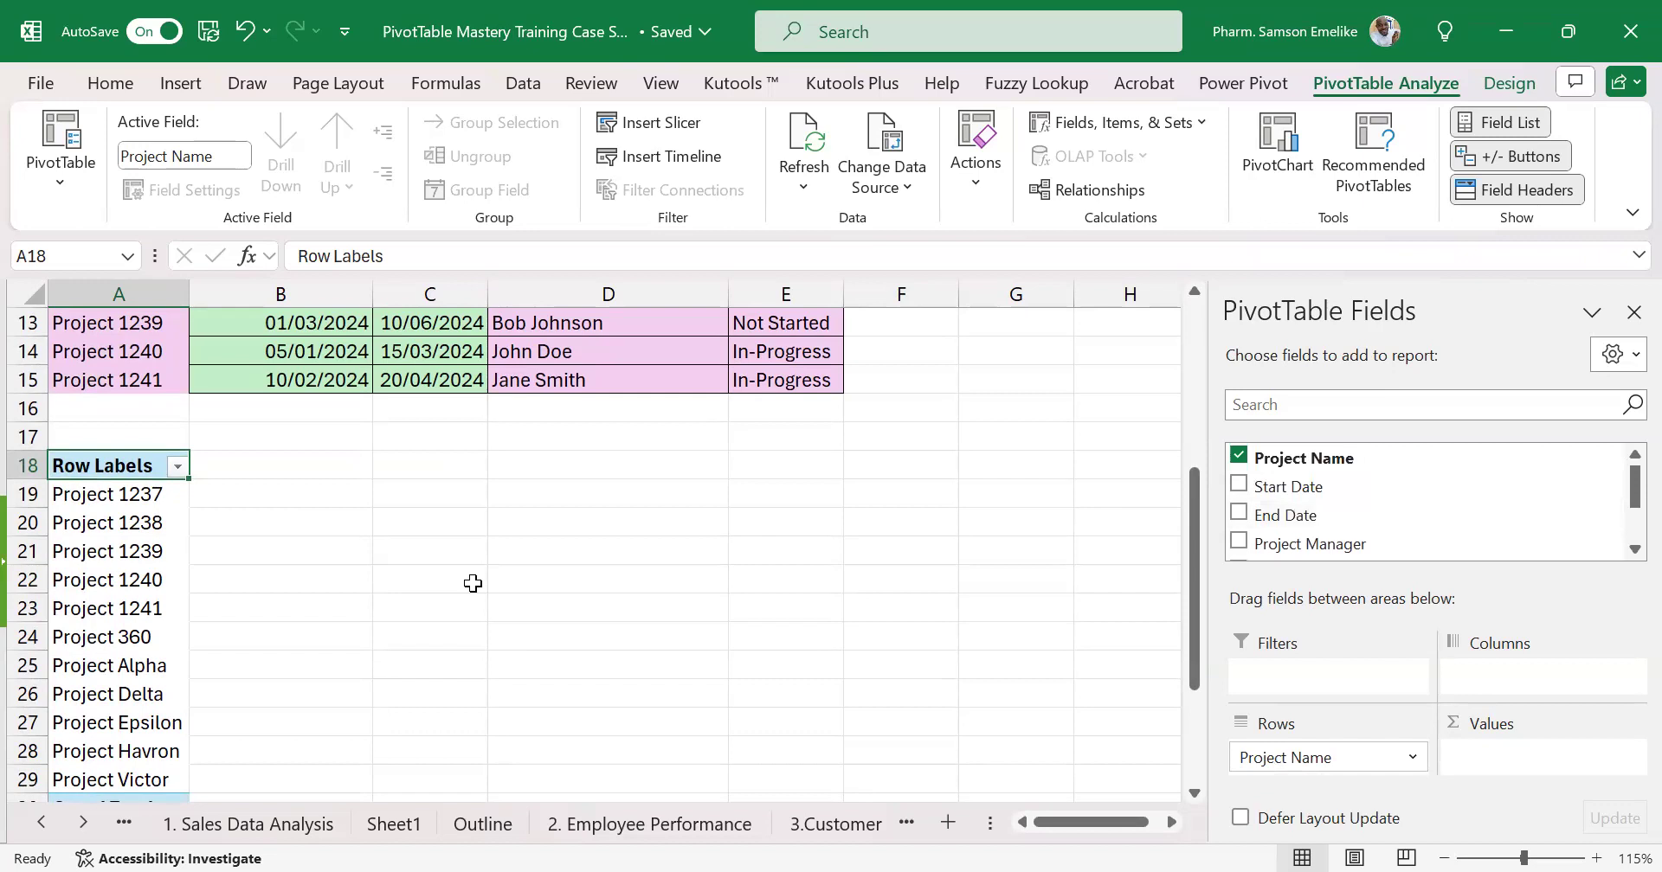
Insert a calculated field named Duration with the formula = 'End Date' - 'Start Date'
{"action": "left_click", "coordinate": [1122, 124]}
{"action": "left_click", "coordinate": [1141, 161]}
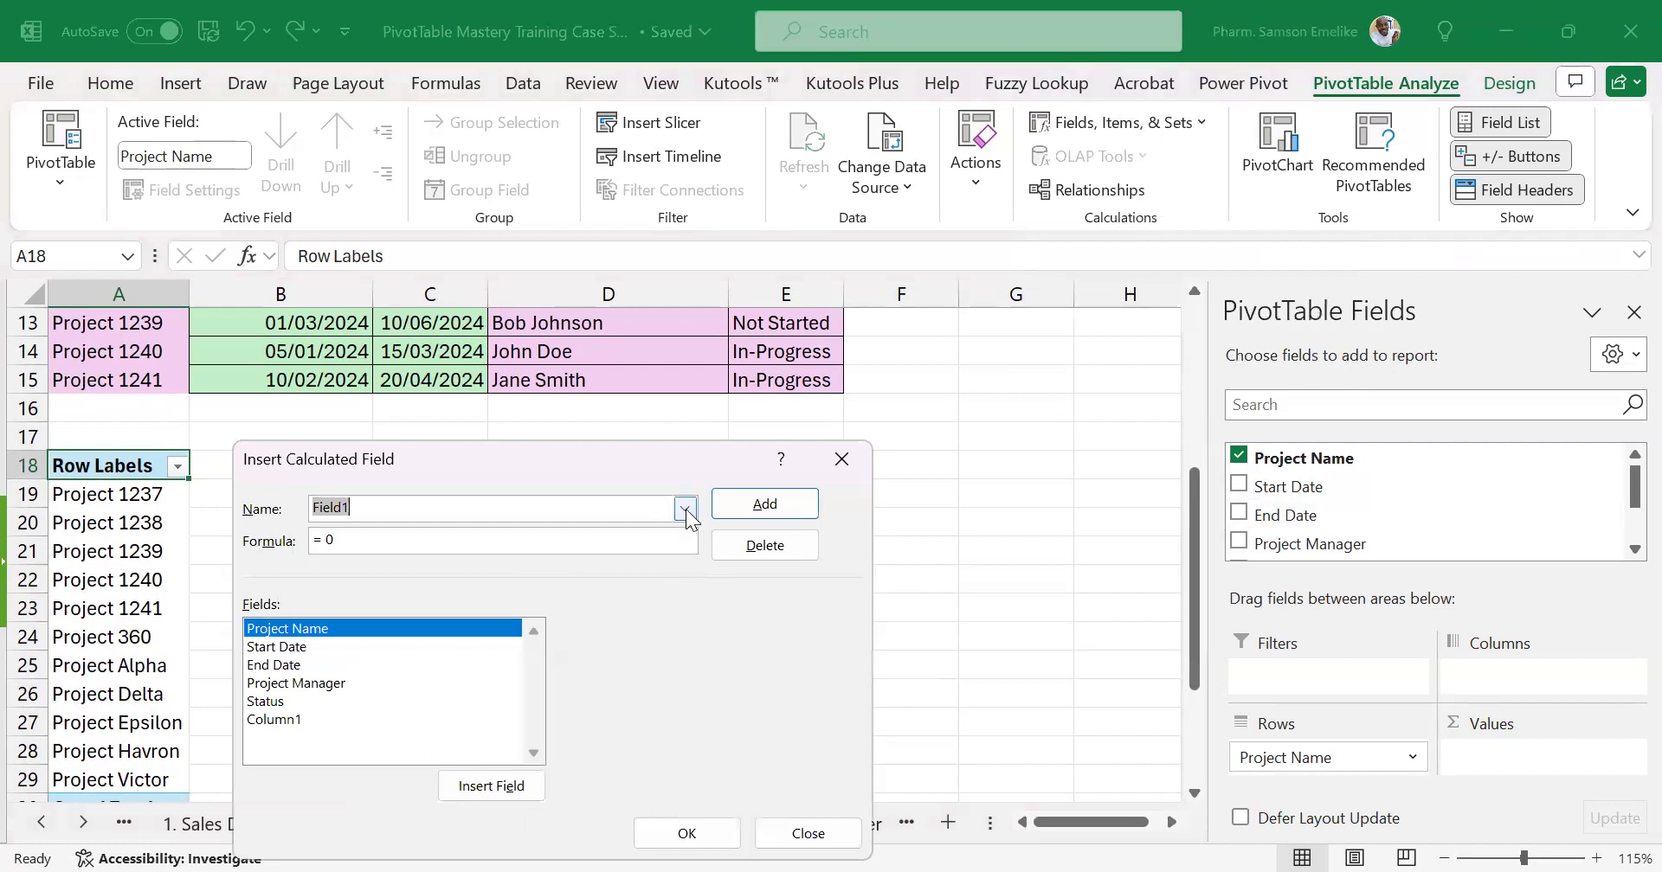
{"action": "type", "text": "Duration"}
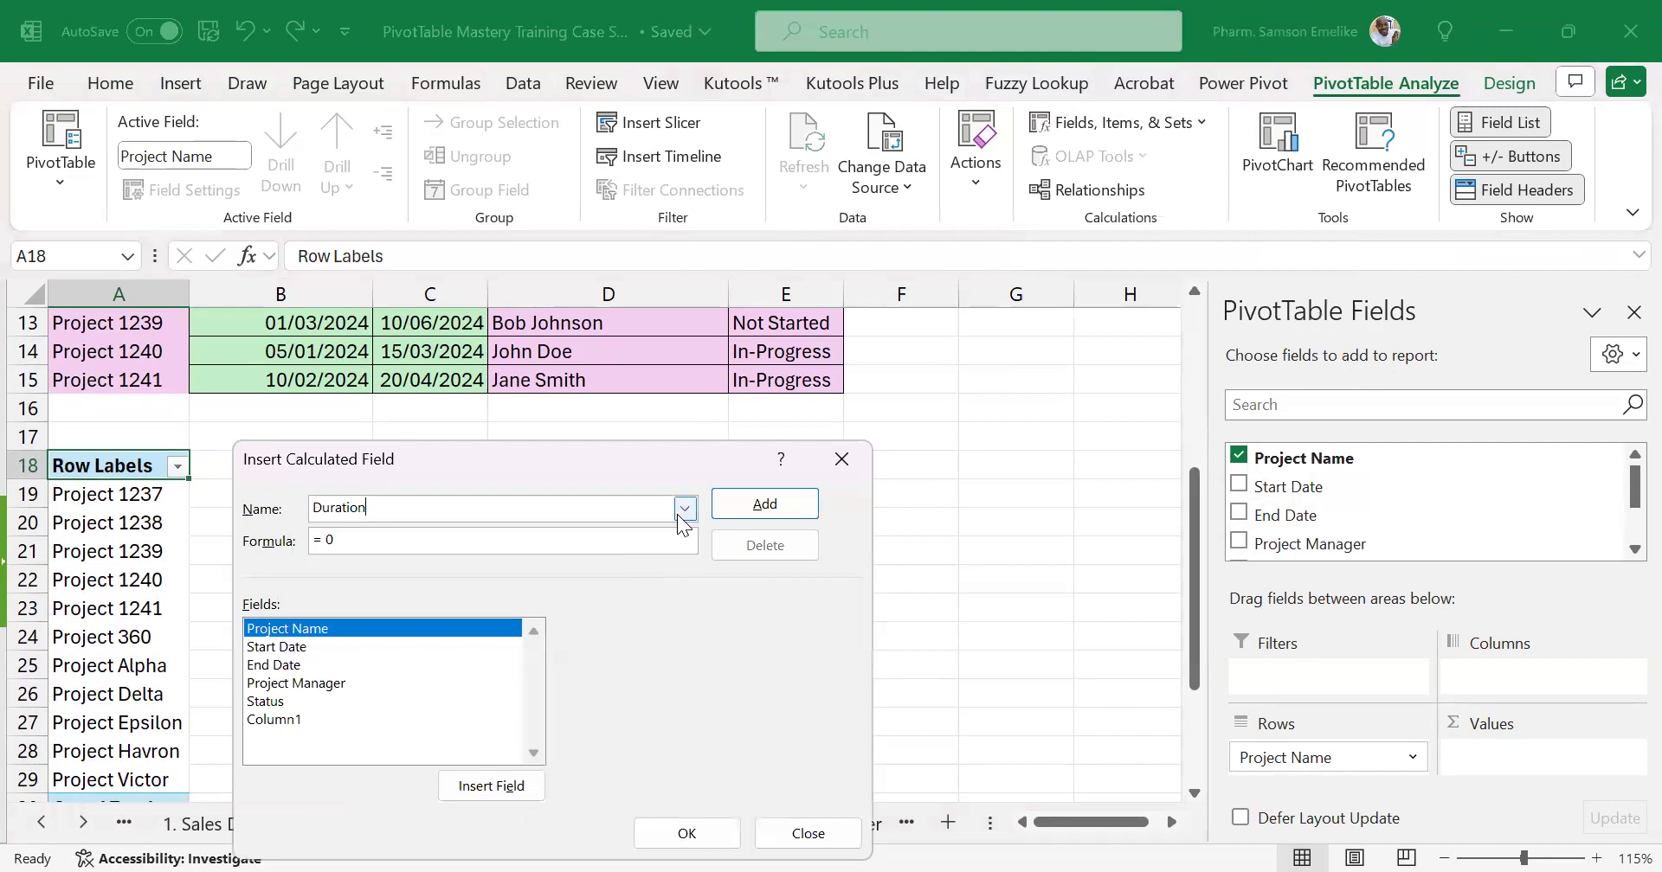
{"action": "key", "text": "Tab"}
{"action": "key", "text": "Down"}
{"action": "key", "text": "Down"}
{"action": "key", "text": "alt+e"}
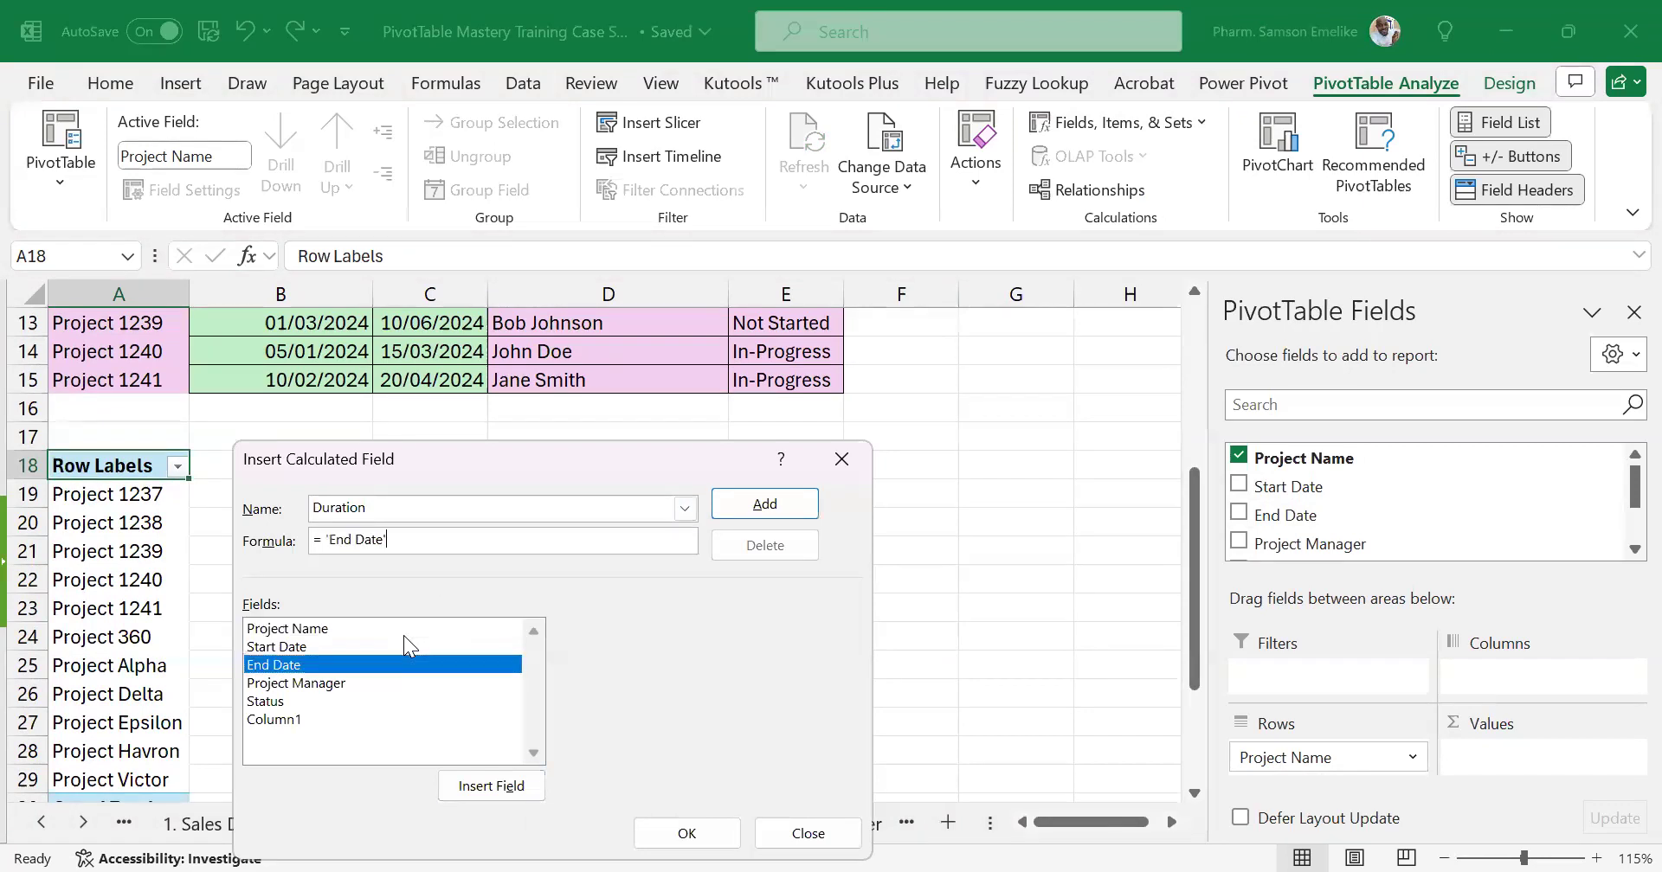
{"action": "double_click", "coordinate": [404, 641]}
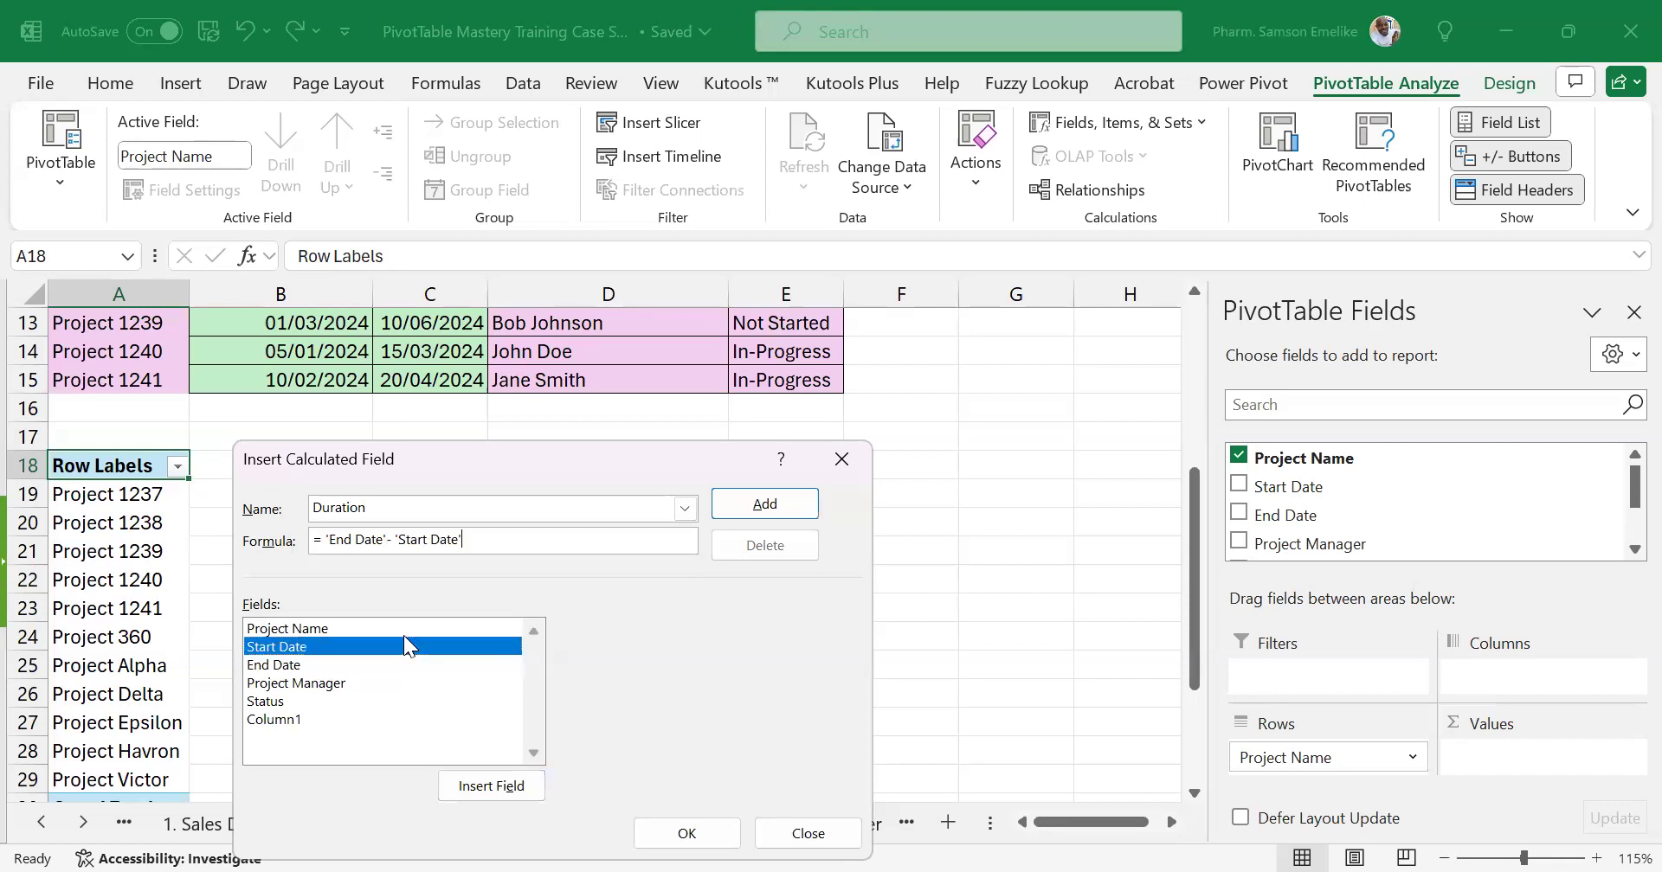
{"action": "left_click", "coordinate": [766, 506]}
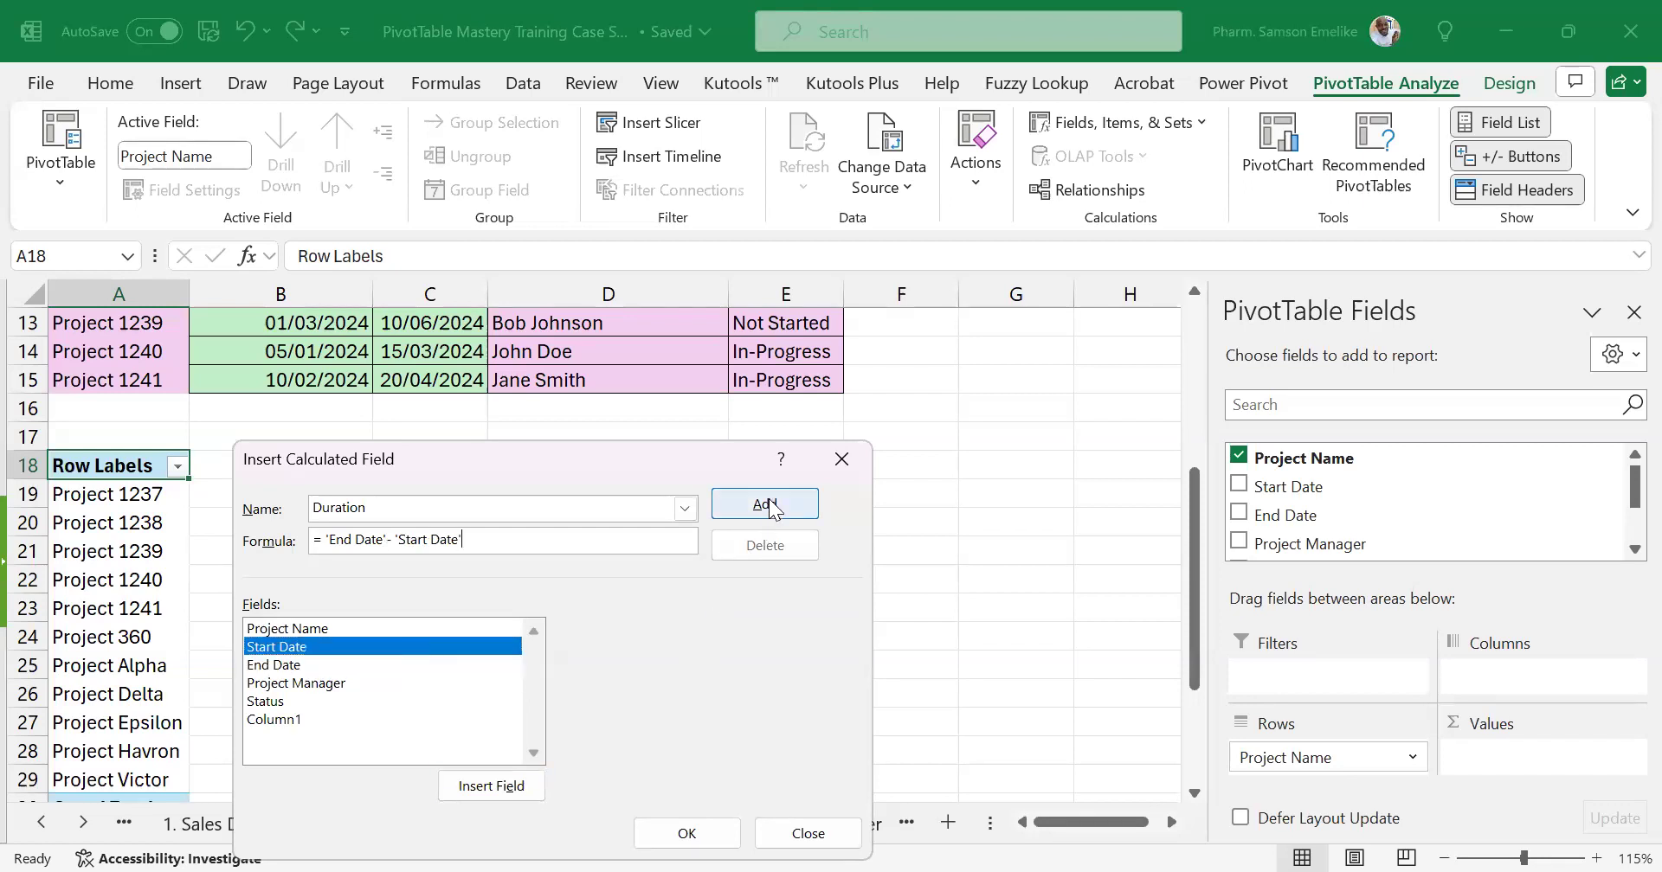
{"action": "left_click", "coordinate": [687, 834]}
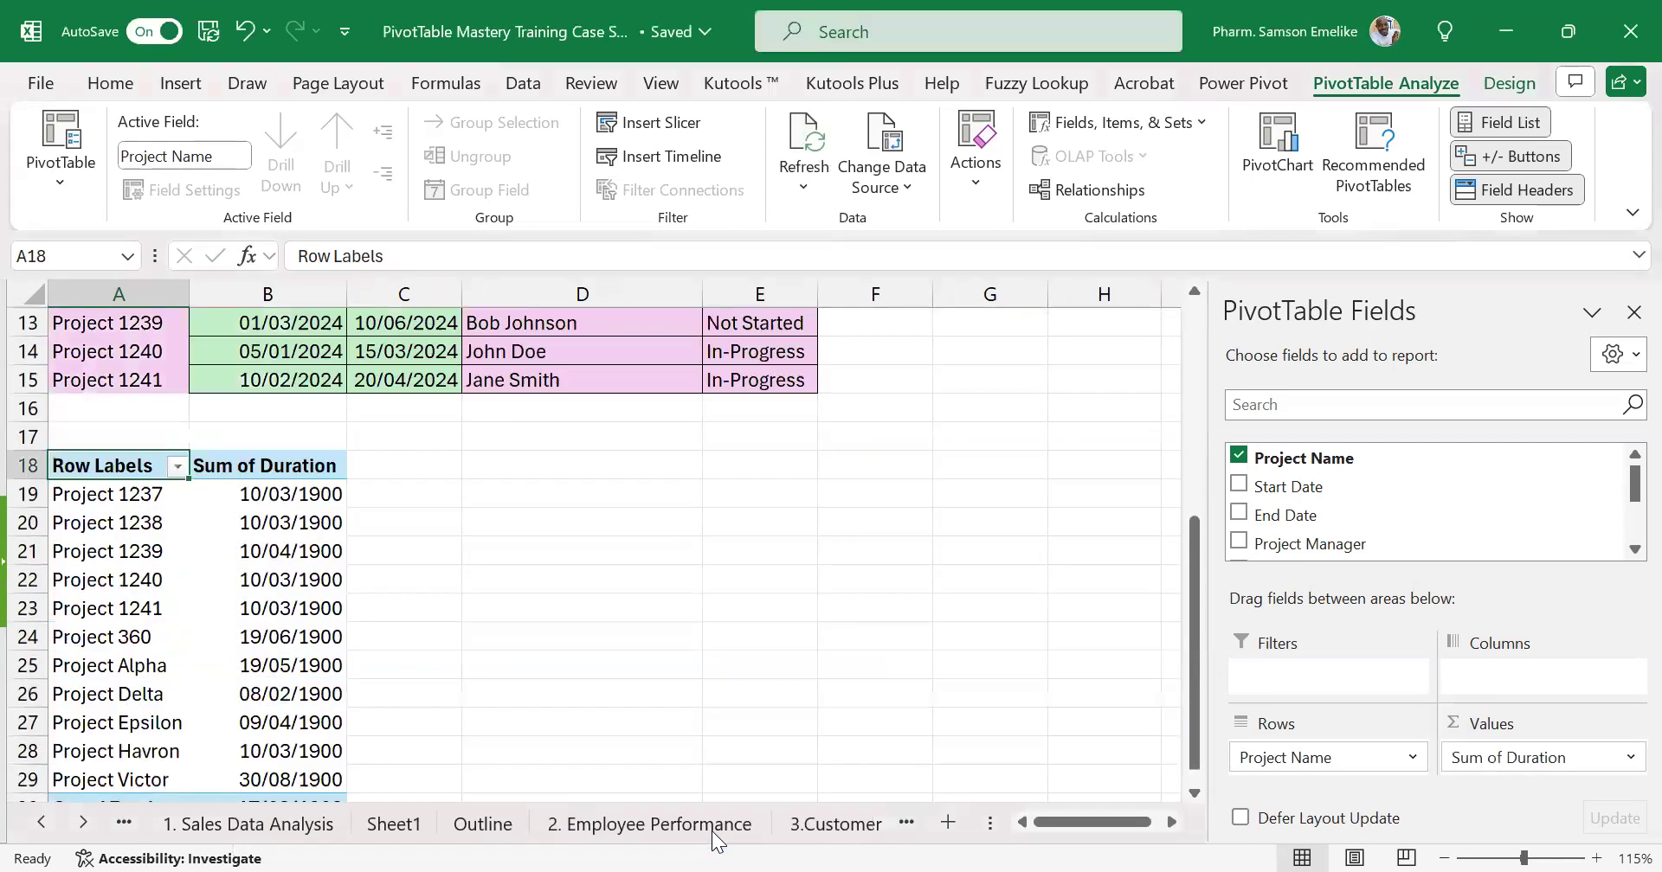
Format the Sum of Duration values as Number with 0 decimal places through the value field's settings
{"action": "left_click", "coordinate": [282, 495]}
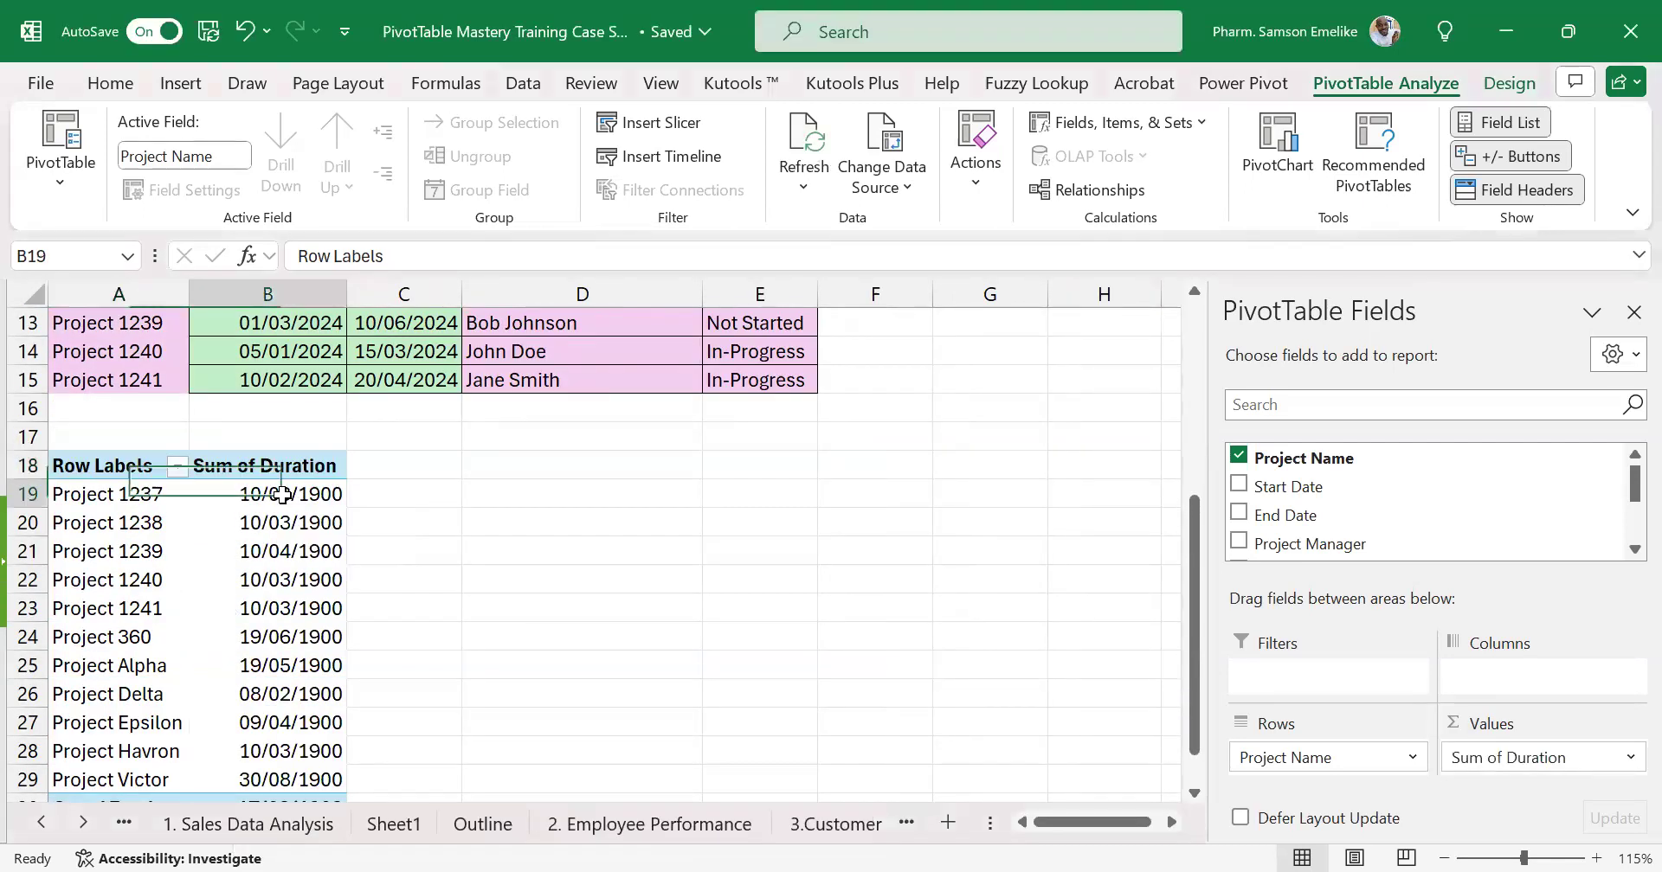
{"action": "right_click", "coordinate": [282, 495]}
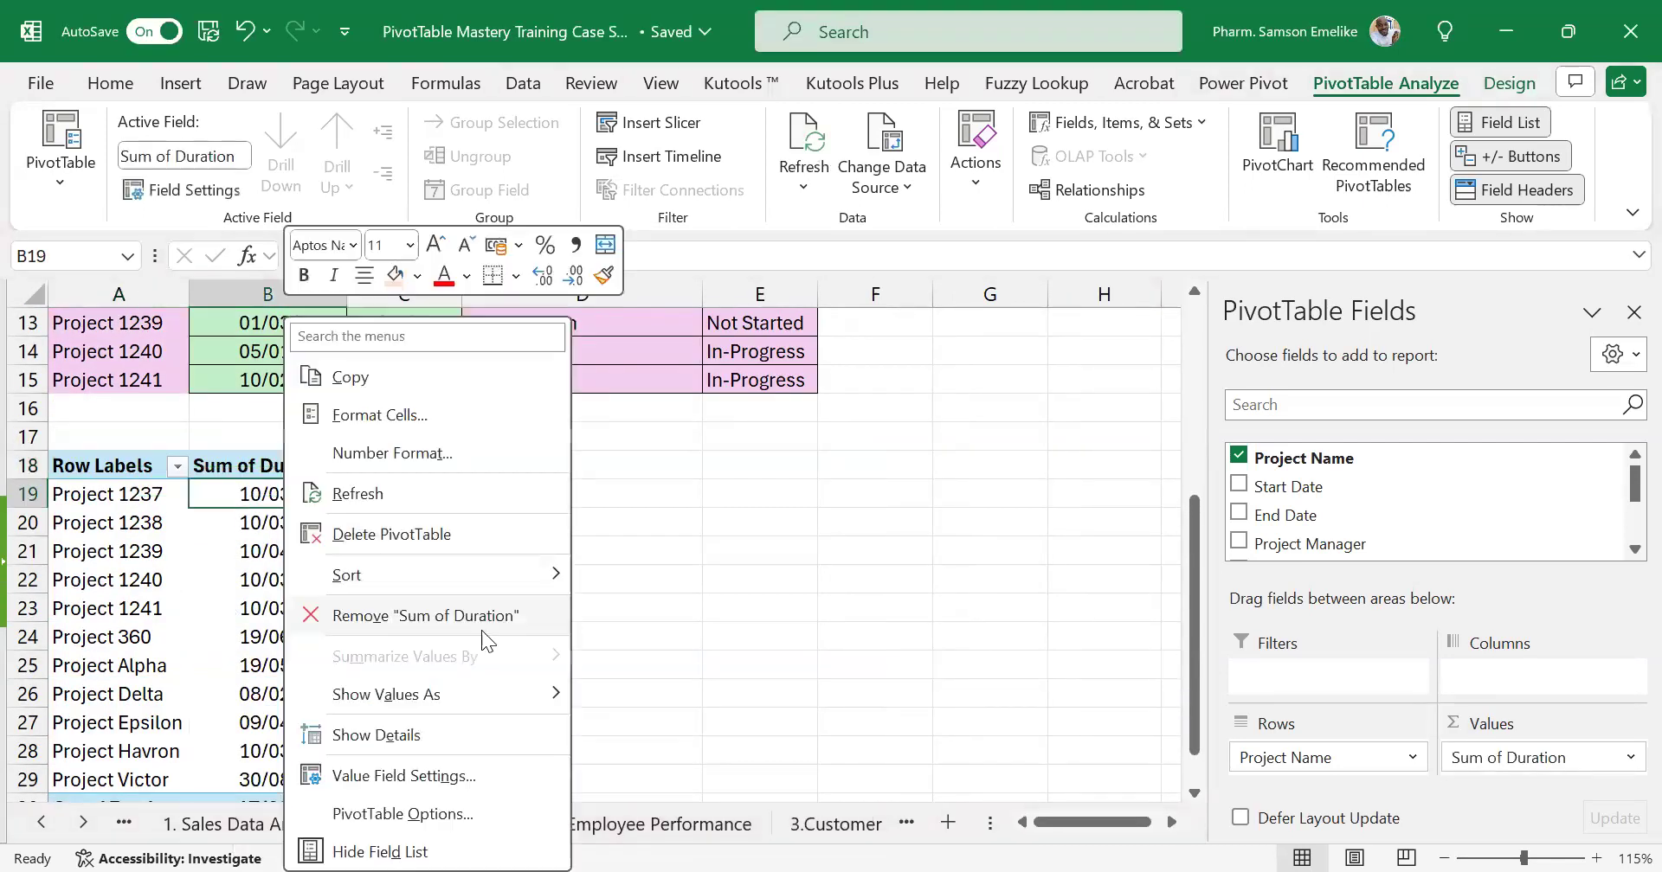
{"action": "left_click", "coordinate": [412, 777]}
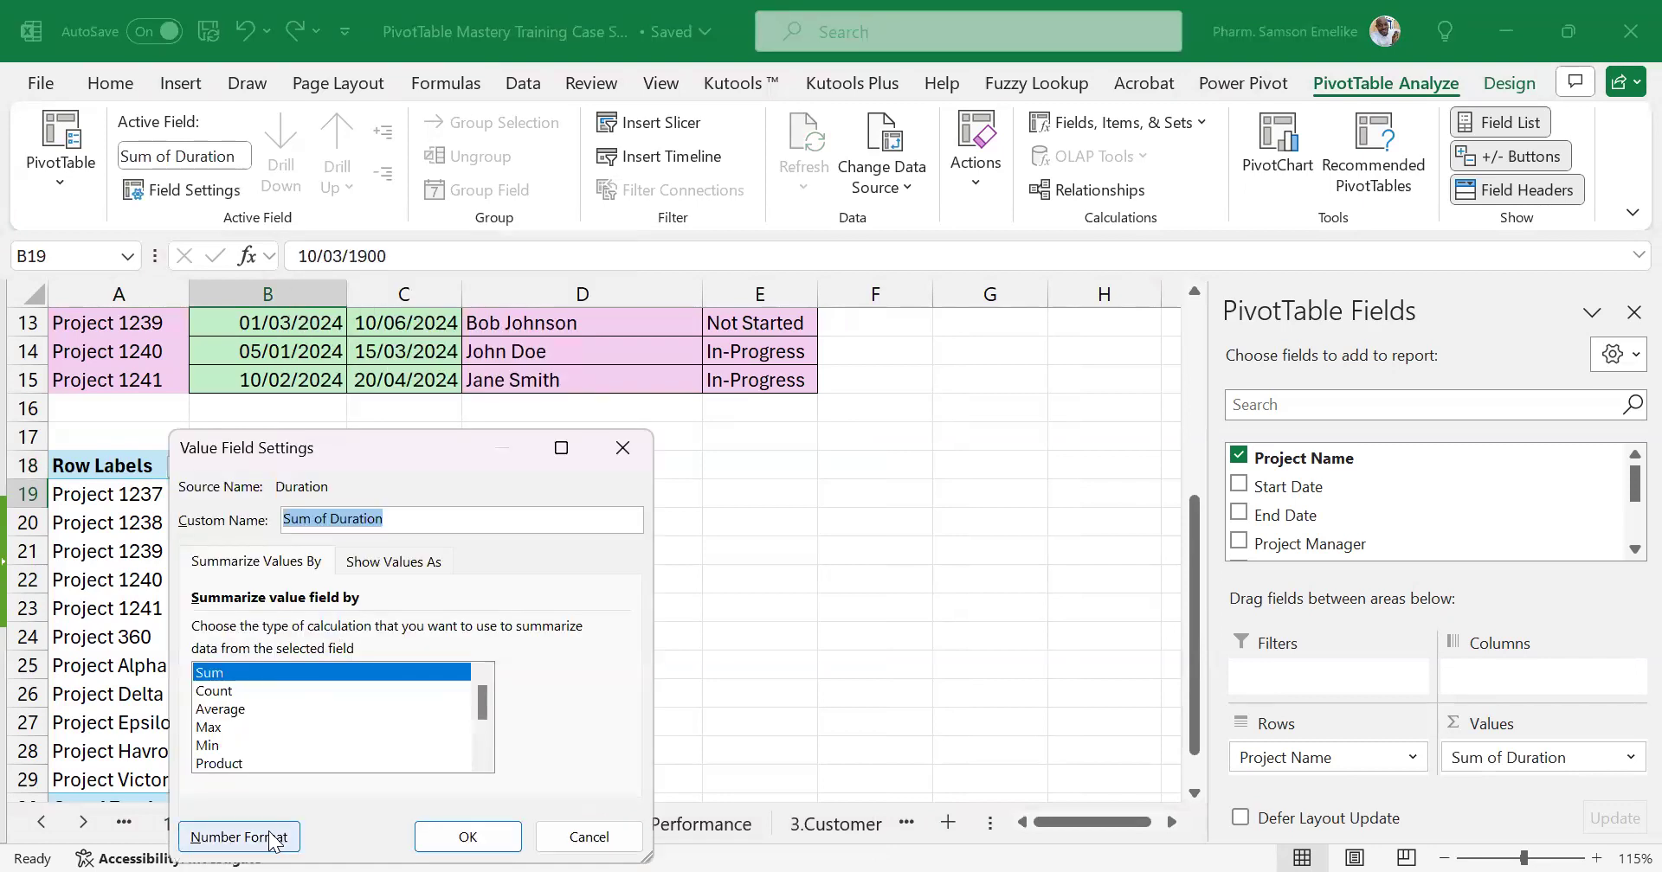
{"action": "left_click", "coordinate": [239, 837]}
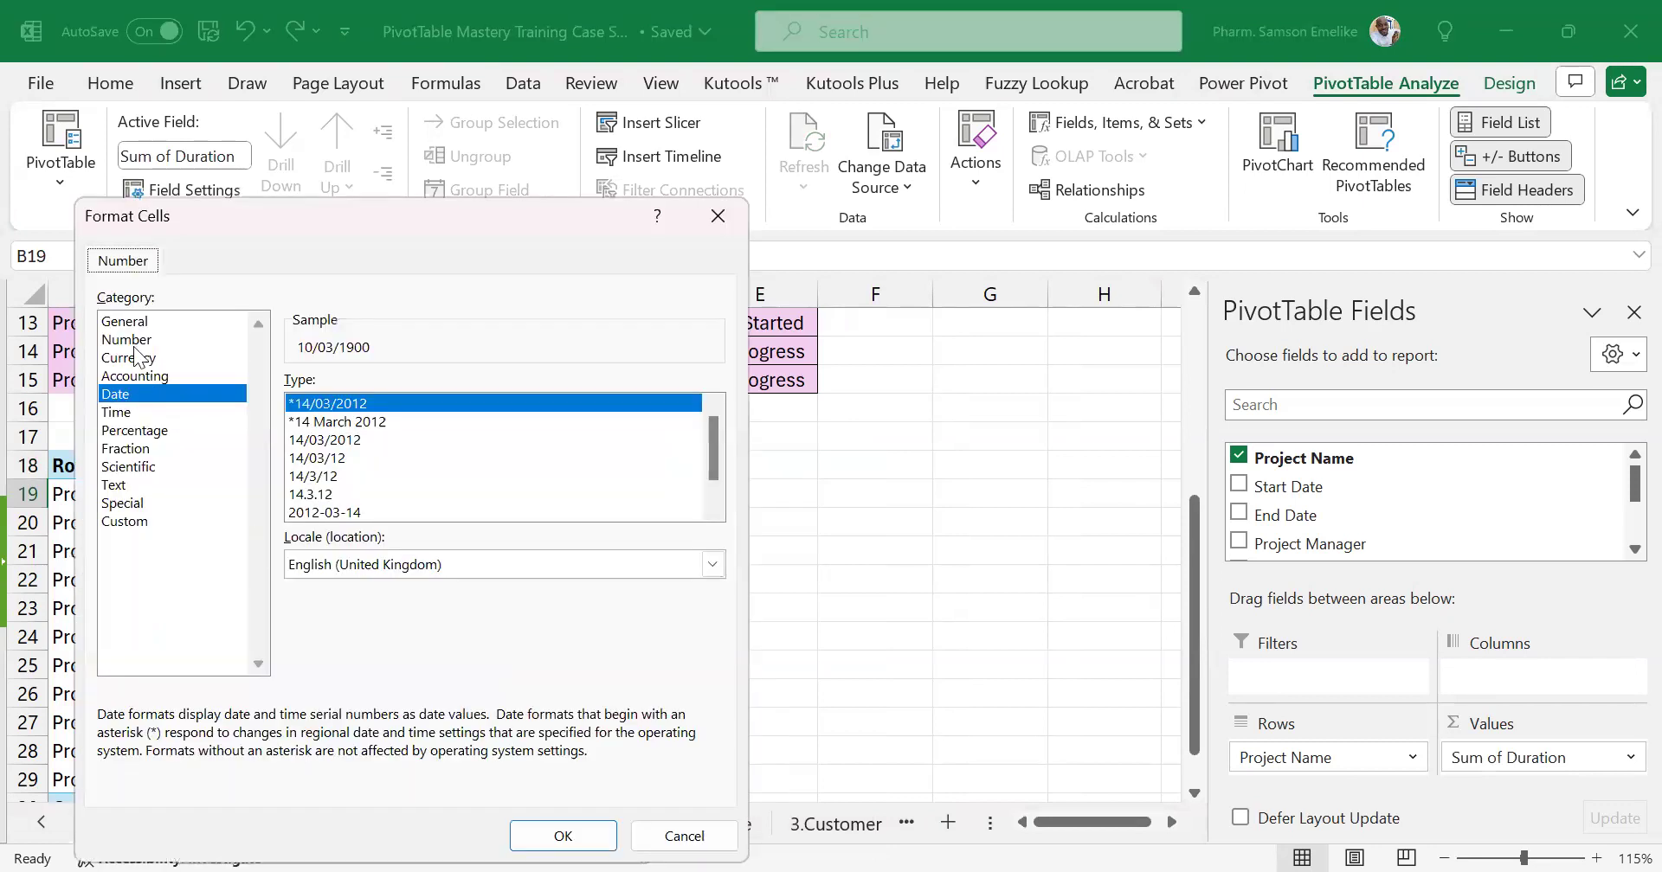
{"action": "left_click", "coordinate": [134, 341]}
{"action": "double_click", "coordinate": [458, 387]}
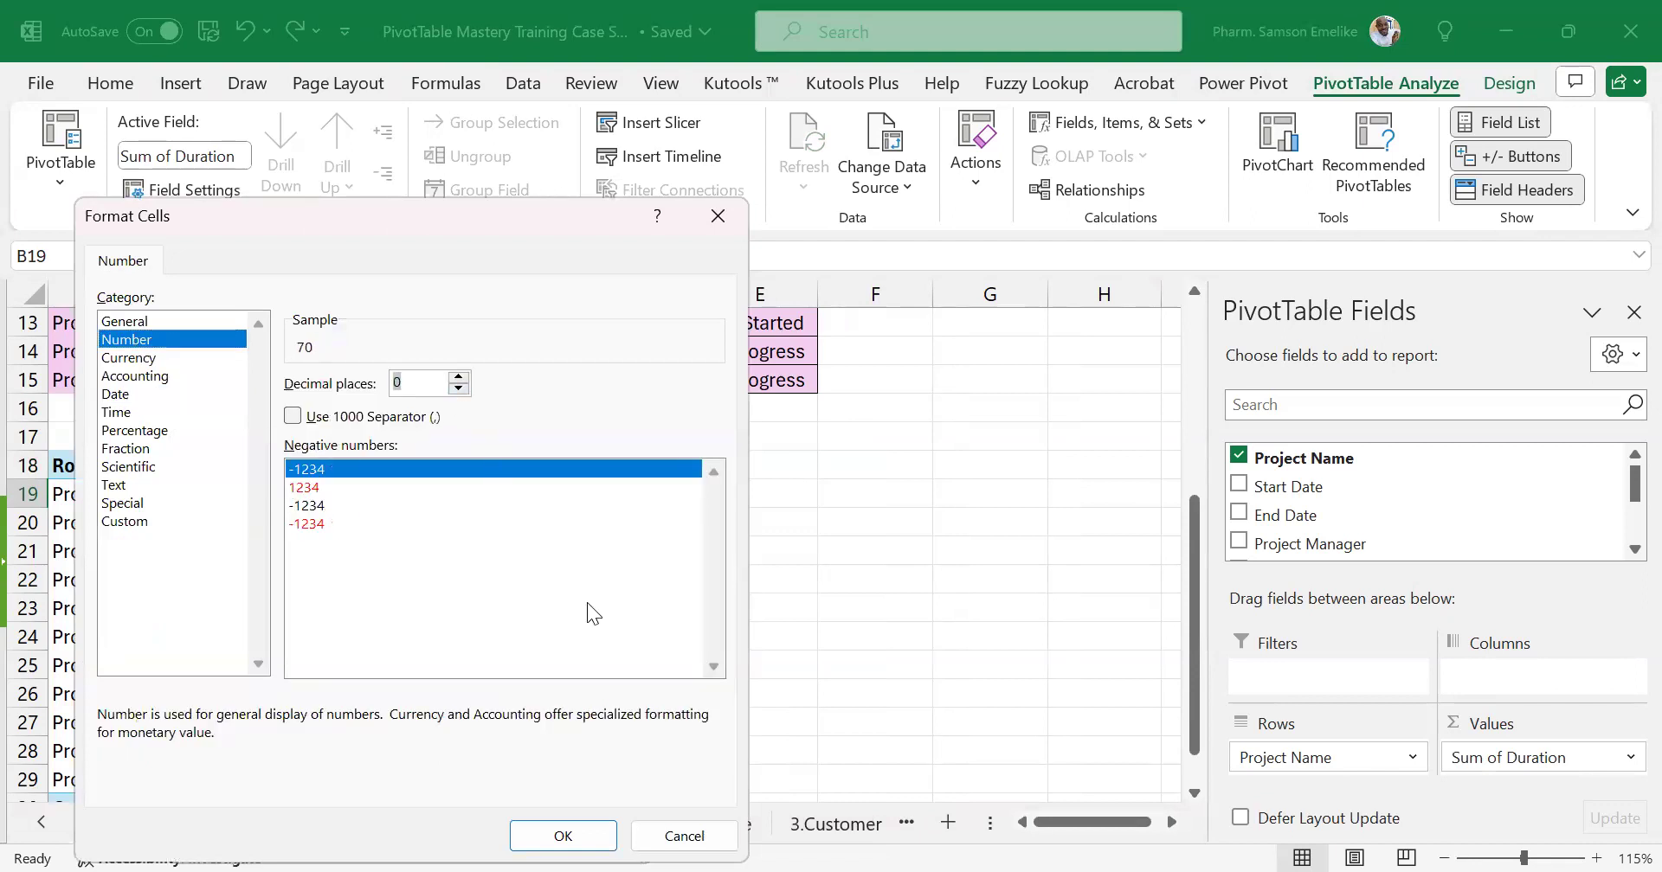
{"action": "left_click", "coordinate": [563, 836]}
{"action": "left_click", "coordinate": [470, 835]}
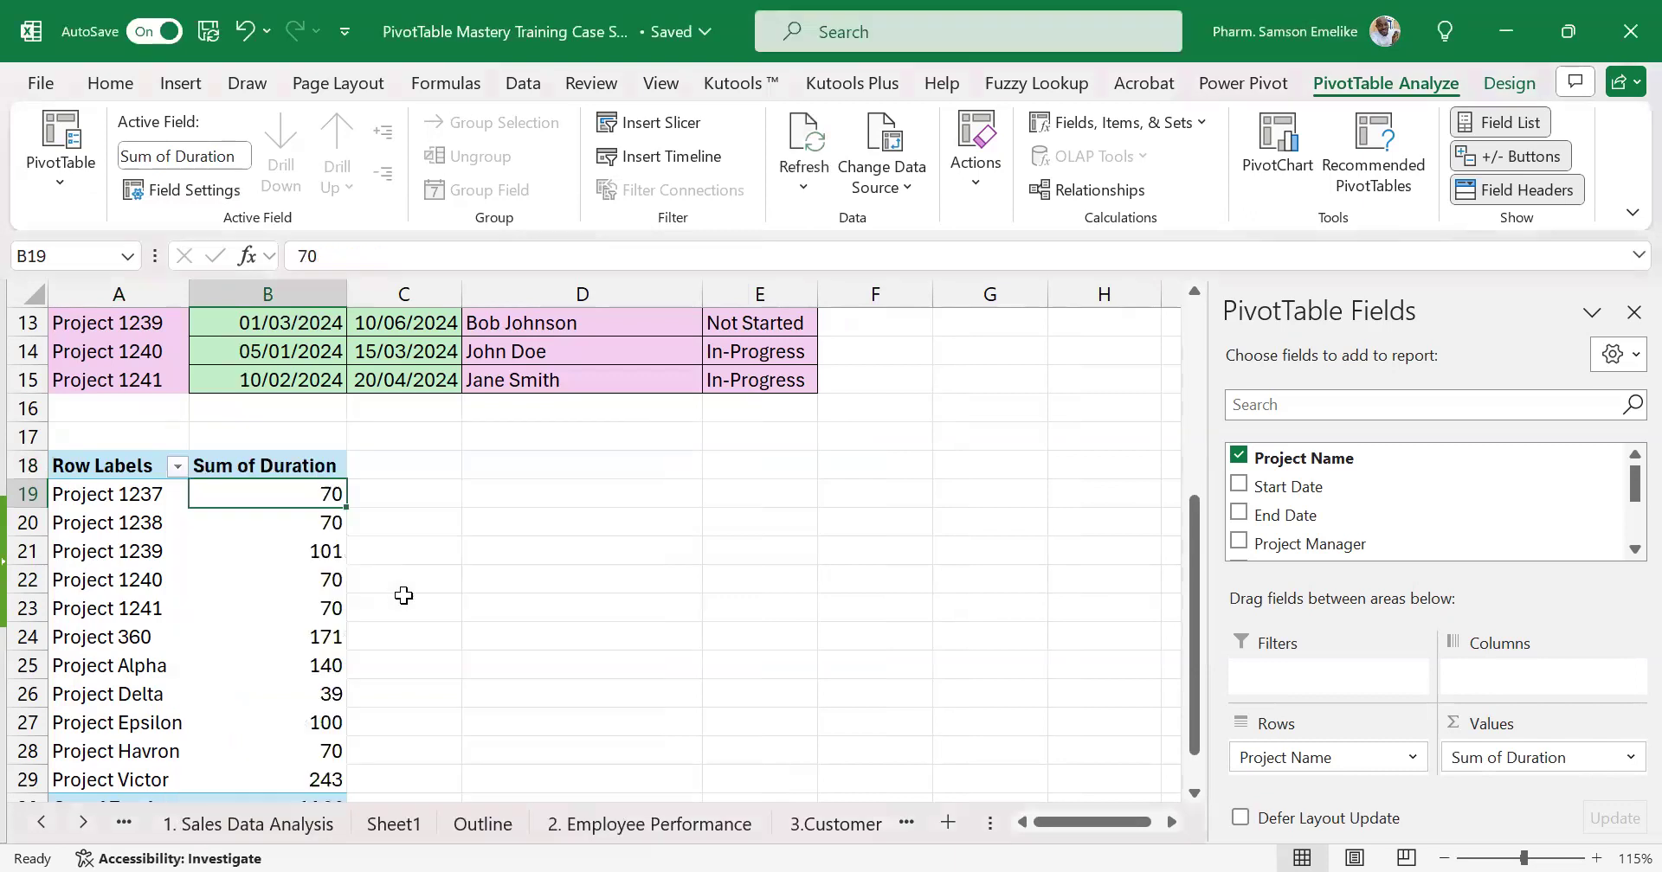
Review the duration PivotTable in A18:B30 against the project rows in the source data above
{"action": "scroll", "coordinate": [403, 596], "scroll_direction": "down", "scroll_amount": 1}
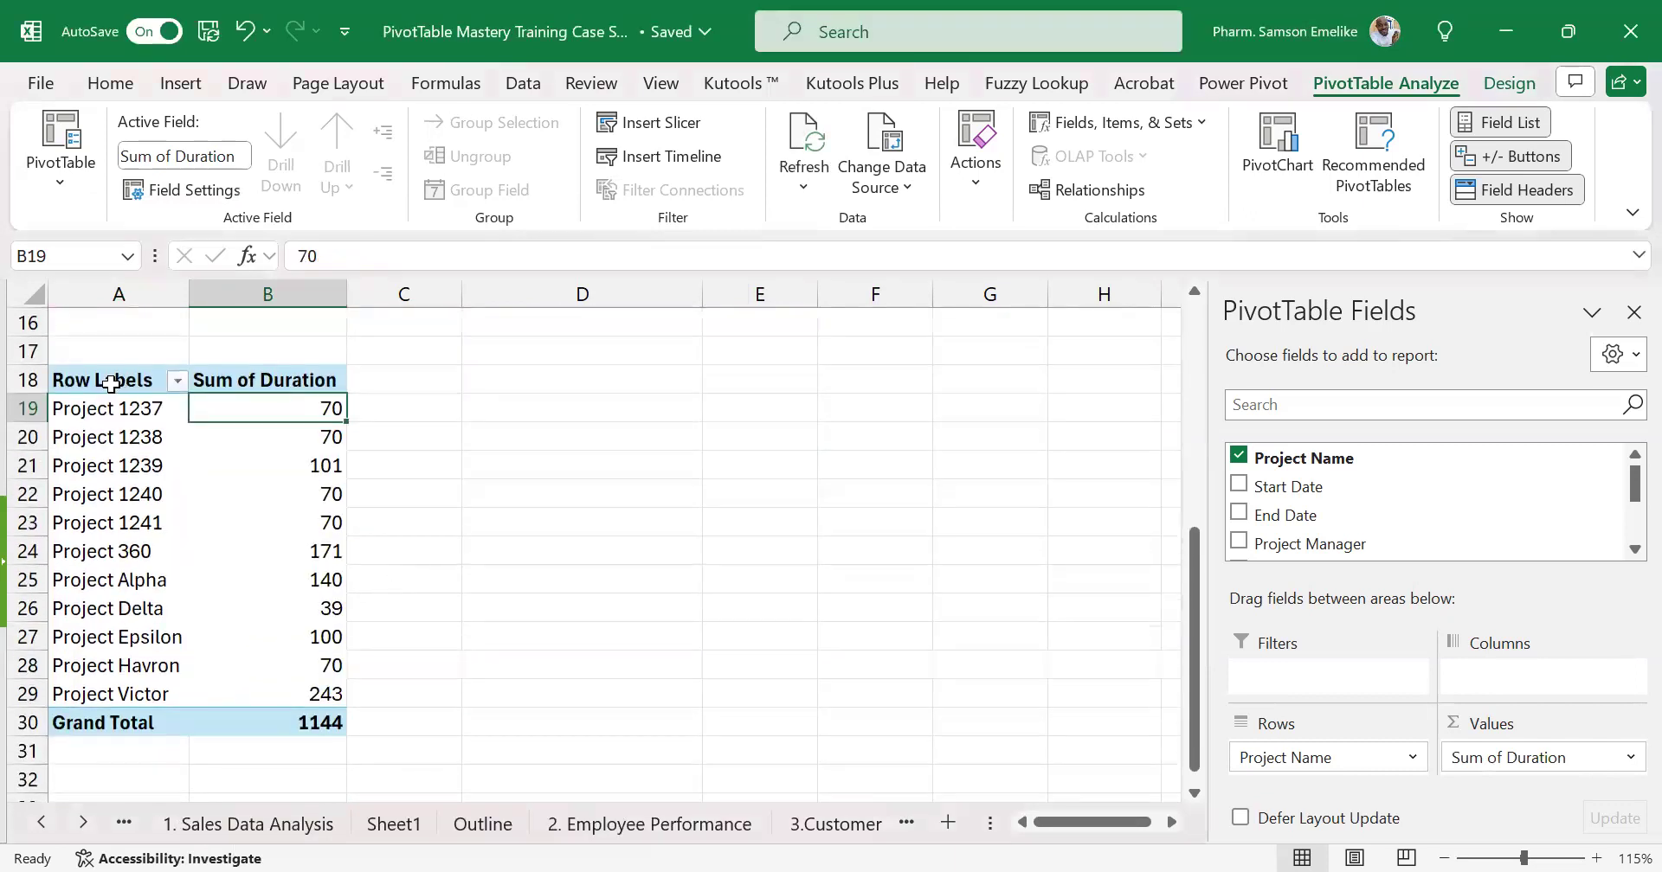
{"action": "left_click_drag", "start_coordinate": [110, 383], "coordinate": [276, 720]}
{"action": "scroll", "coordinate": [275, 720], "scroll_direction": "up", "scroll_amount": 5}
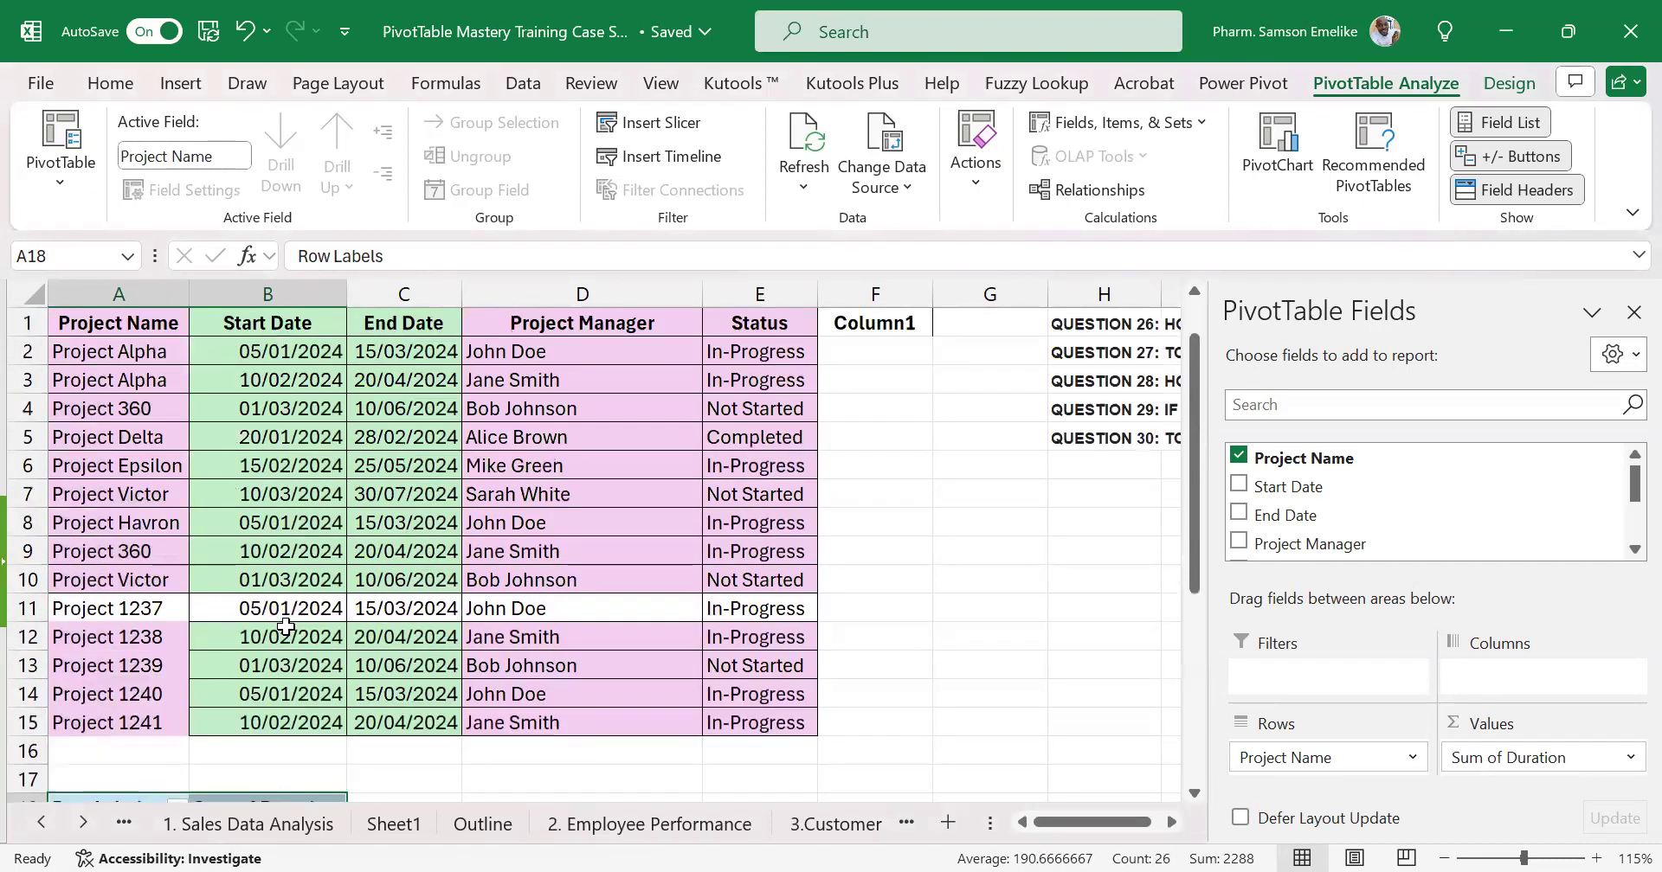
{"action": "scroll", "coordinate": [286, 625], "scroll_direction": "down", "scroll_amount": 3}
{"action": "scroll", "coordinate": [286, 625], "scroll_direction": "up", "scroll_amount": 2}
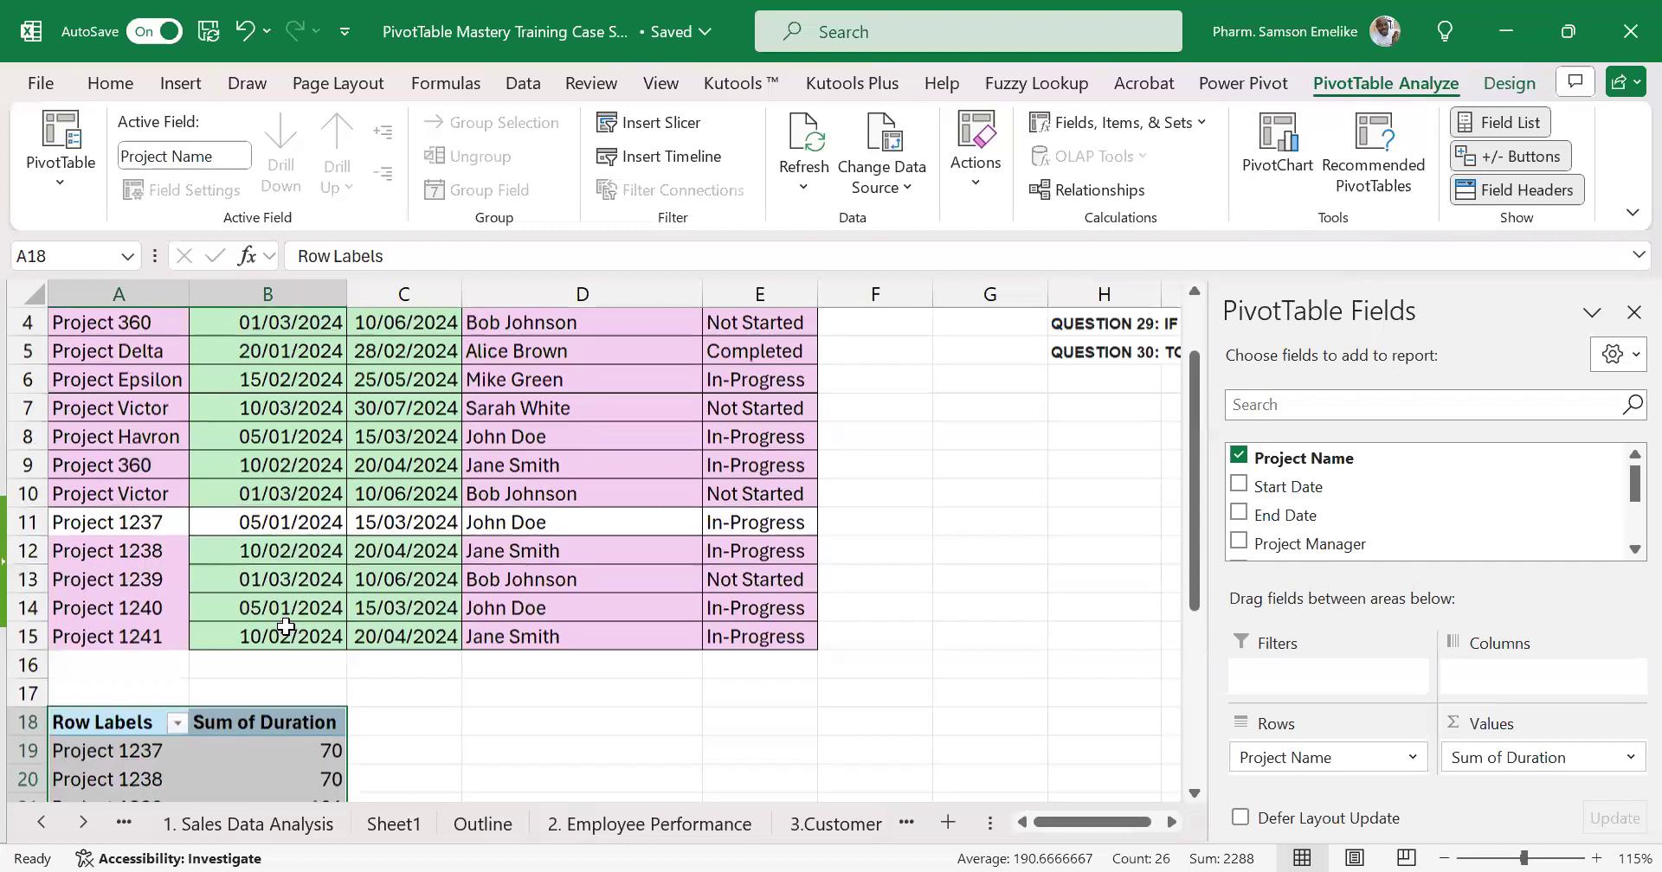
{"action": "scroll", "coordinate": [285, 628], "scroll_direction": "up", "scroll_amount": 1}
Try copying the source data range A1:E15 to a block starting at F9, and undo the copy
{"action": "left_click_drag", "start_coordinate": [118, 324], "coordinate": [746, 720]}
{"action": "scroll", "coordinate": [412, 486], "scroll_direction": "down", "scroll_amount": 4}
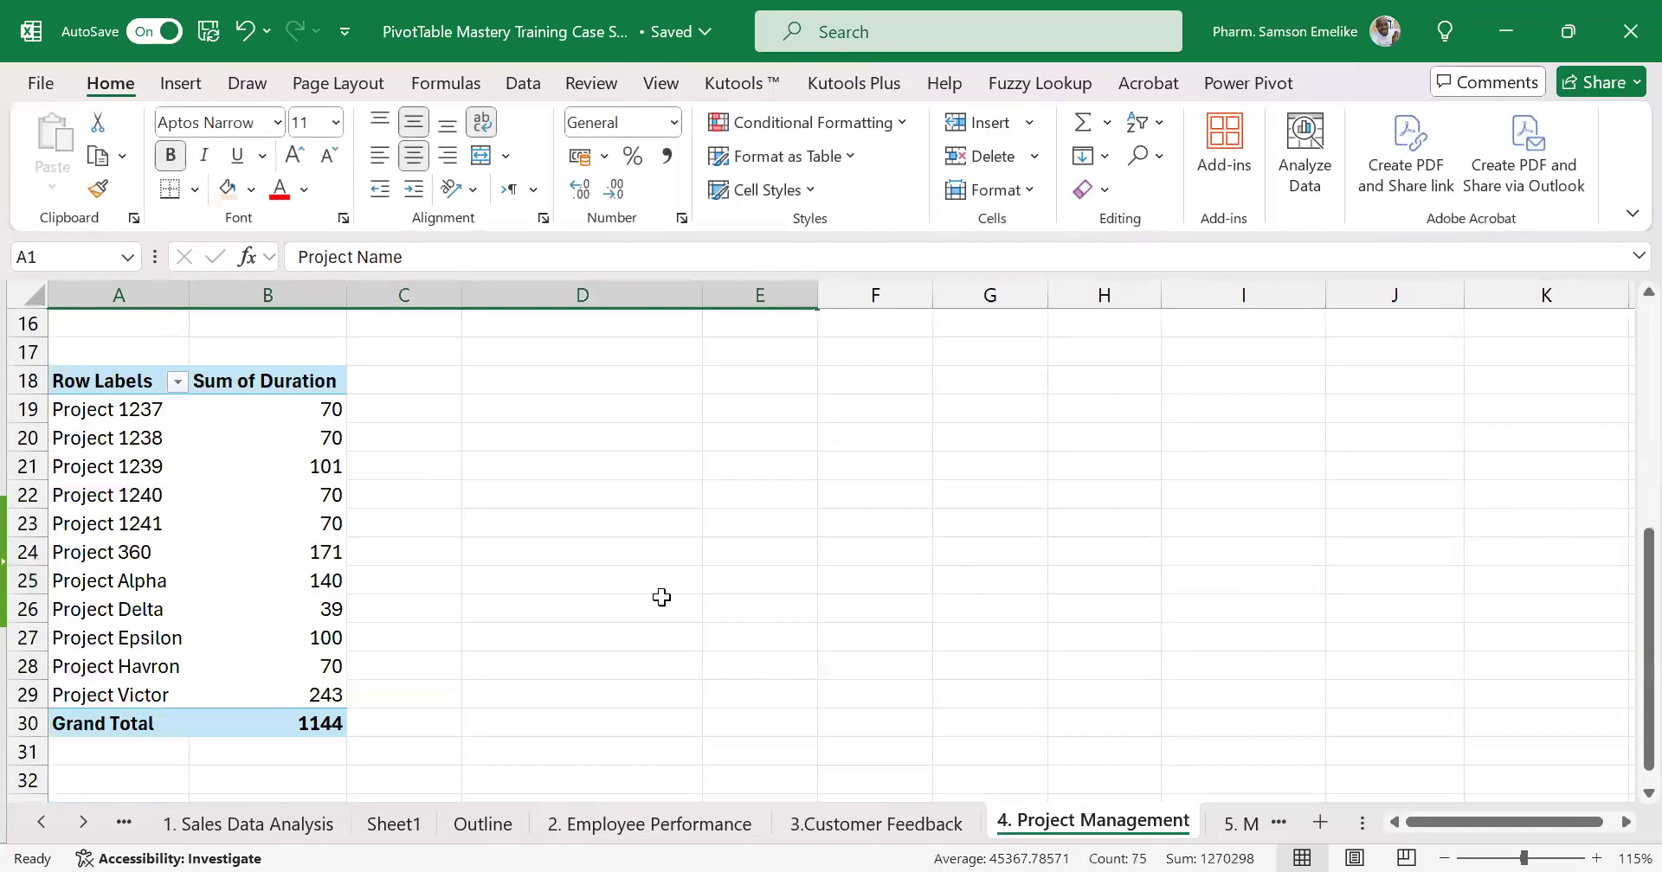
{"action": "scroll", "coordinate": [407, 481], "scroll_direction": "up", "scroll_amount": 1}
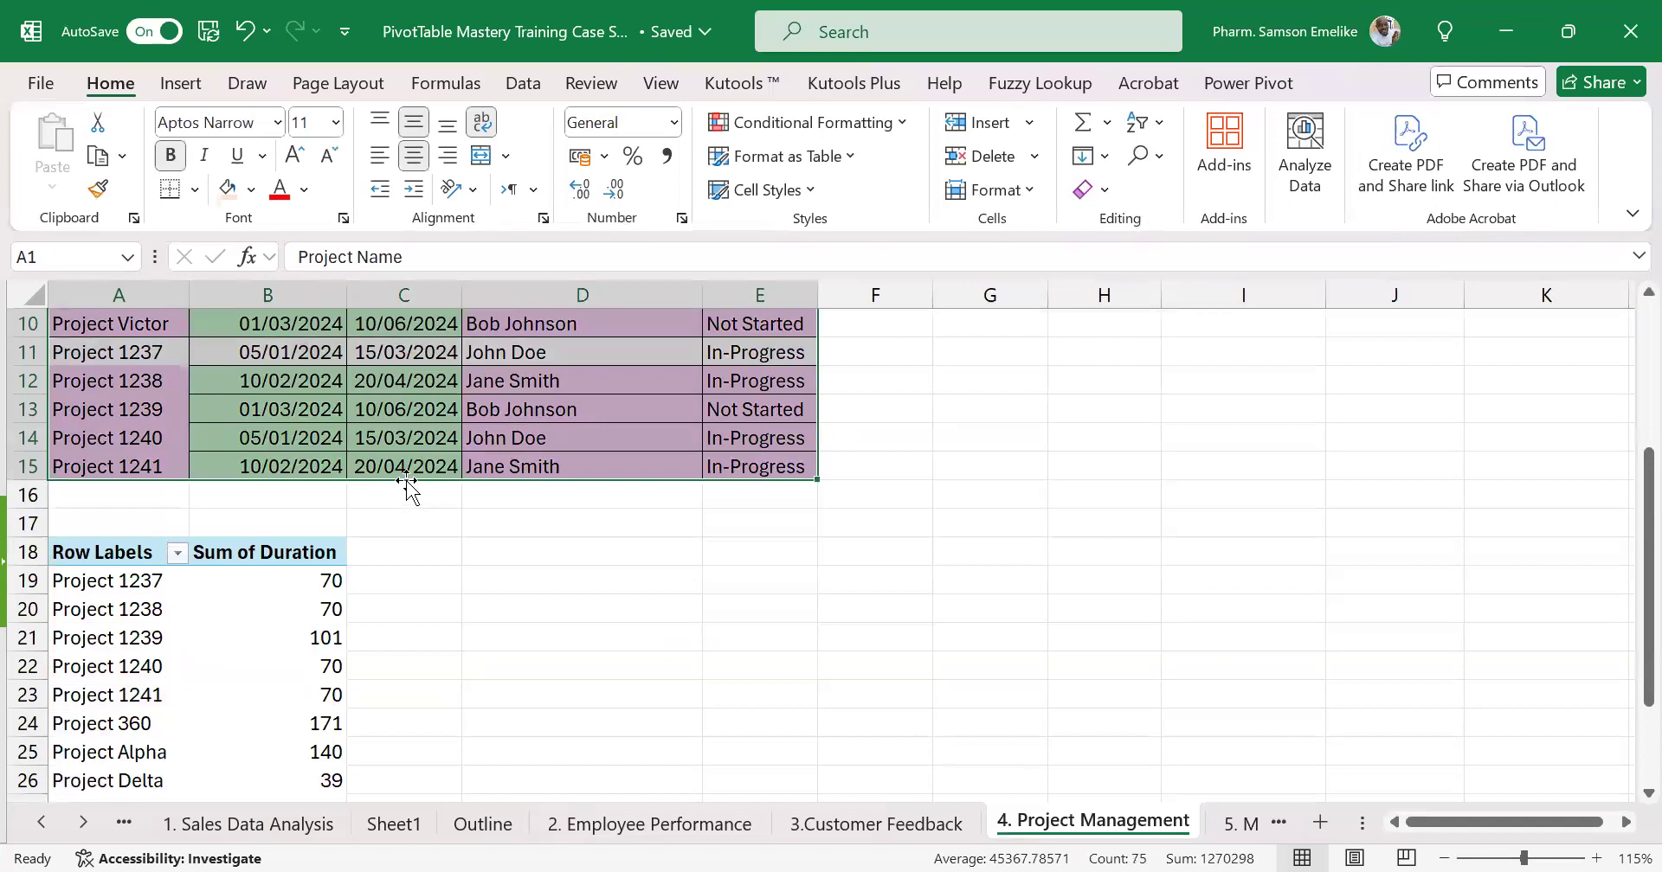
{"action": "left_click_drag", "start_coordinate": [407, 481], "coordinate": [1105, 695]}
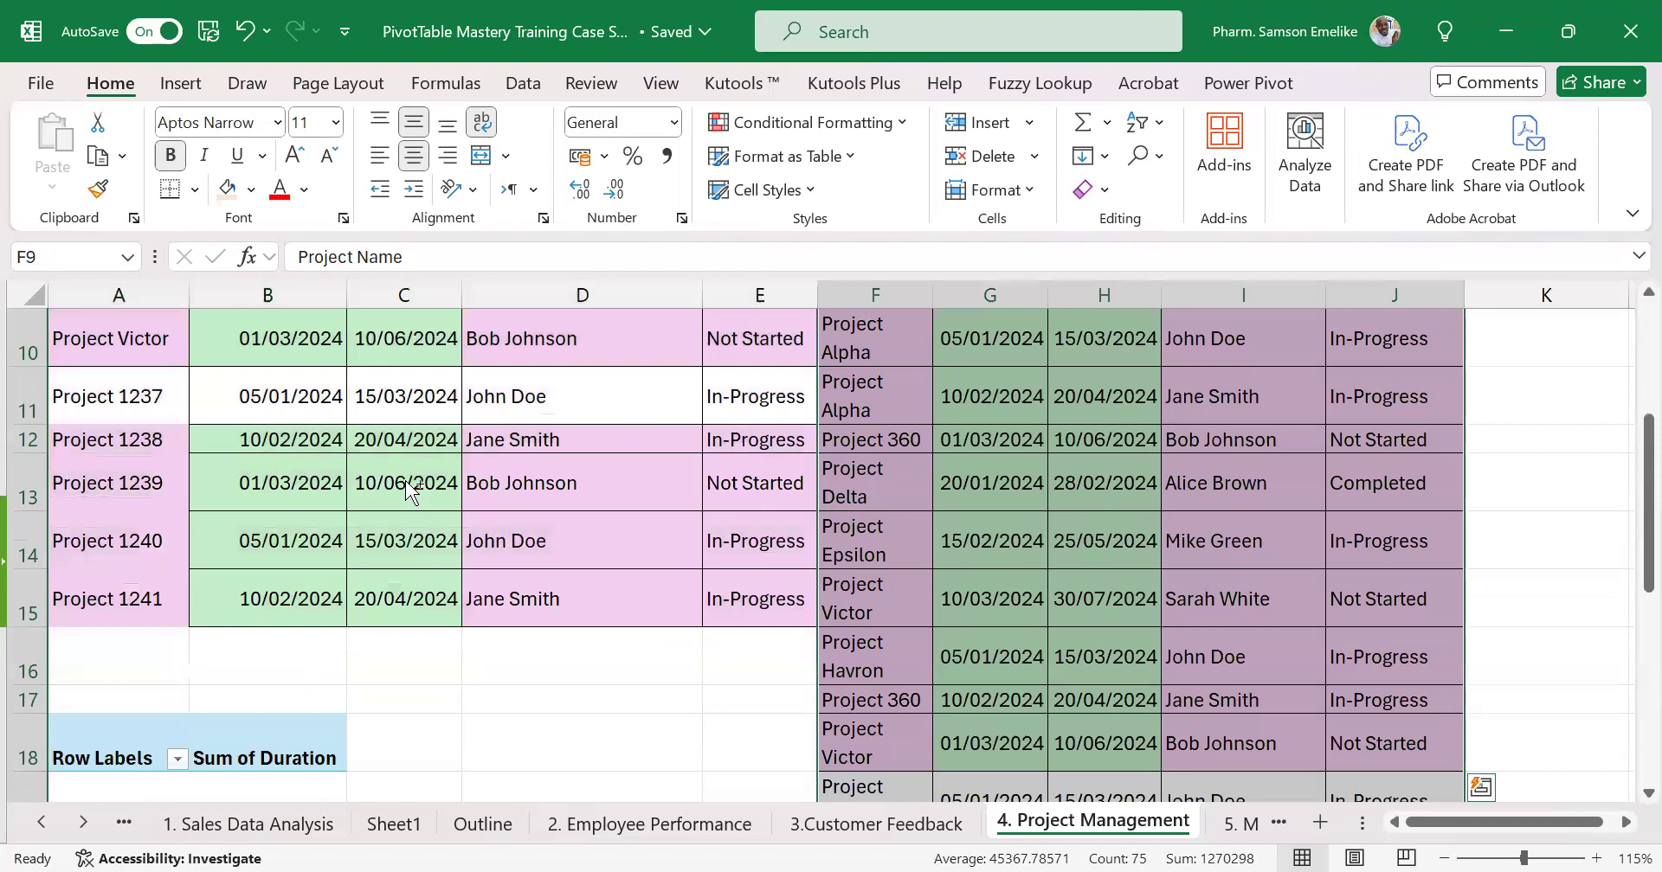
{"action": "scroll", "coordinate": [874, 623], "scroll_direction": "up", "scroll_amount": 3}
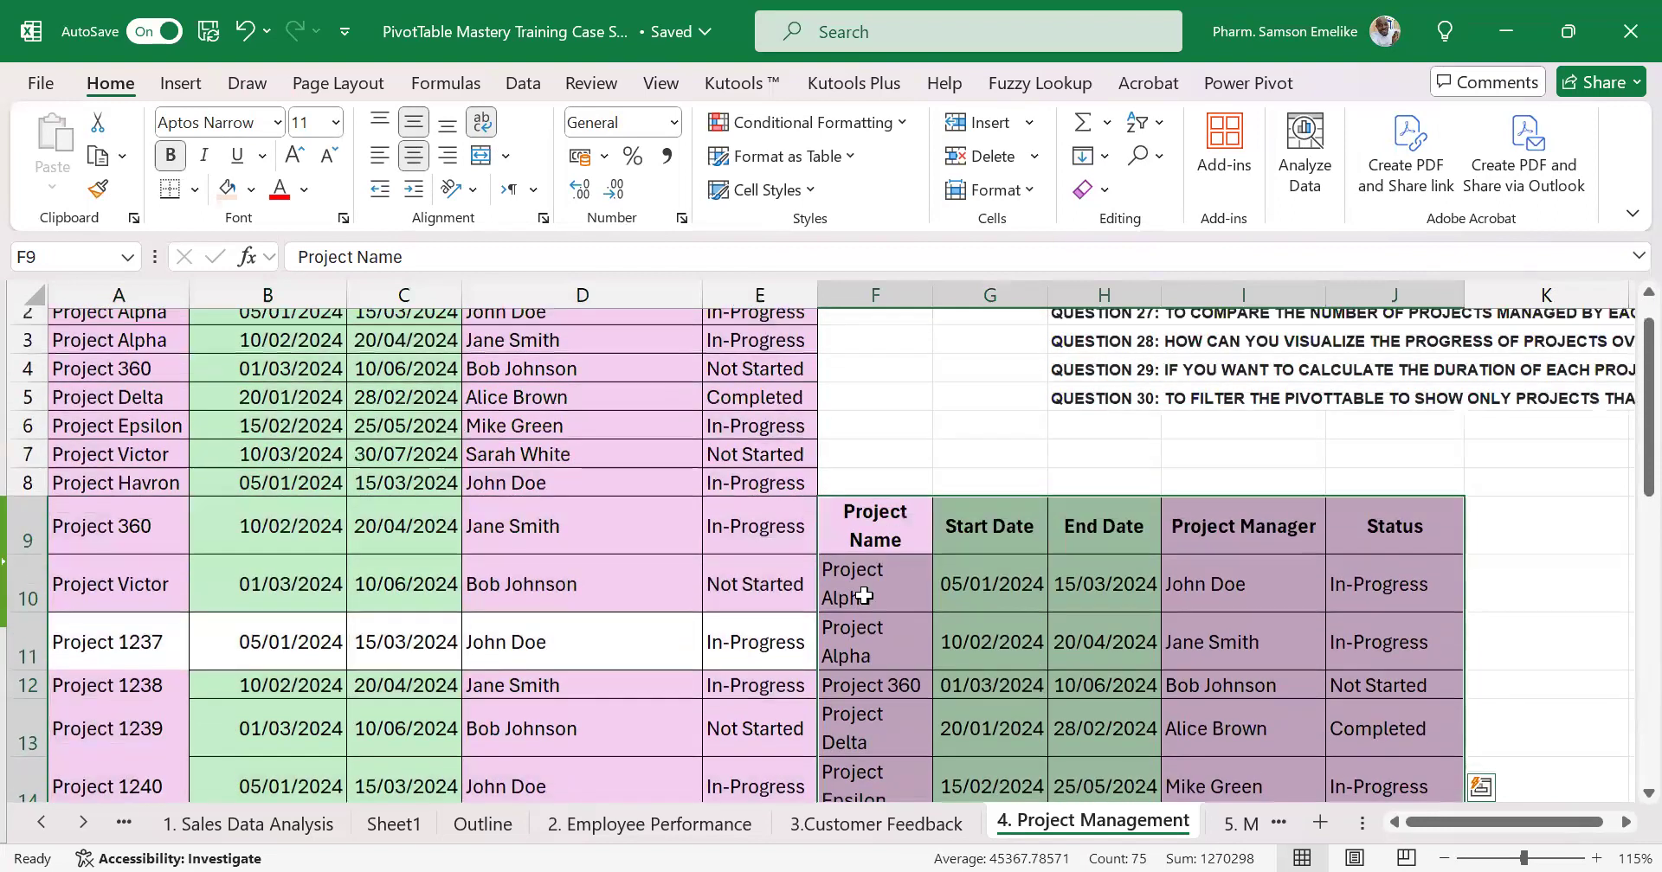
{"action": "scroll", "coordinate": [864, 596], "scroll_direction": "down", "scroll_amount": 1}
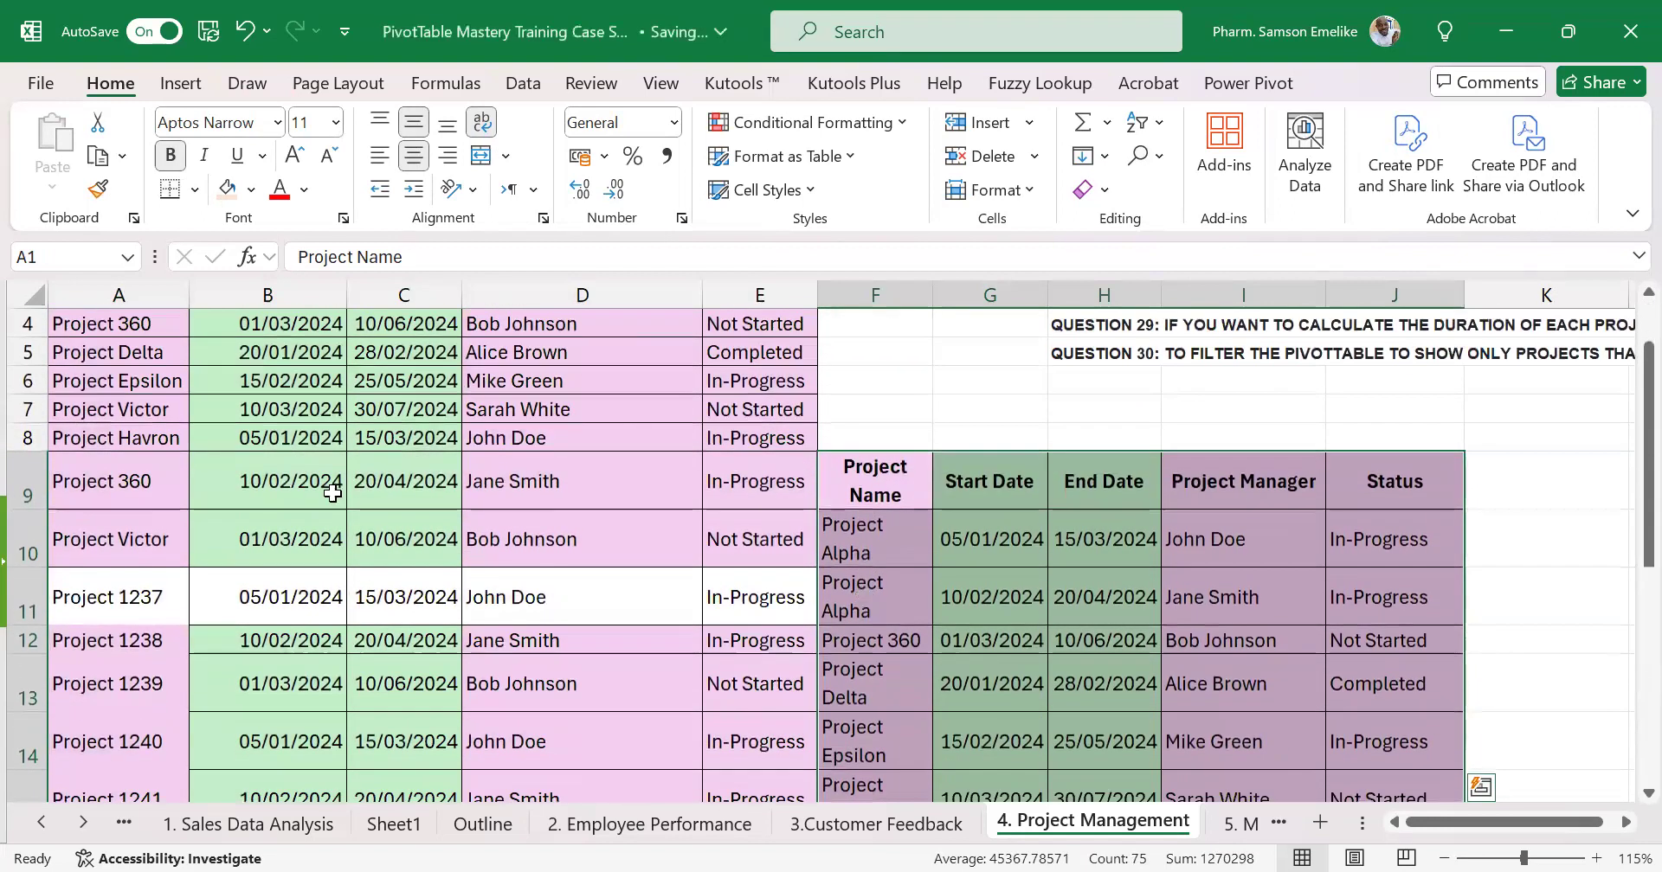
{"action": "key", "text": "ctrl+z"}
Copy the duration PivotTable in A18:B30 to D18, beside the original
{"action": "scroll", "coordinate": [360, 485], "scroll_direction": "down", "scroll_amount": 4}
{"action": "scroll", "coordinate": [342, 487], "scroll_direction": "up", "scroll_amount": 1}
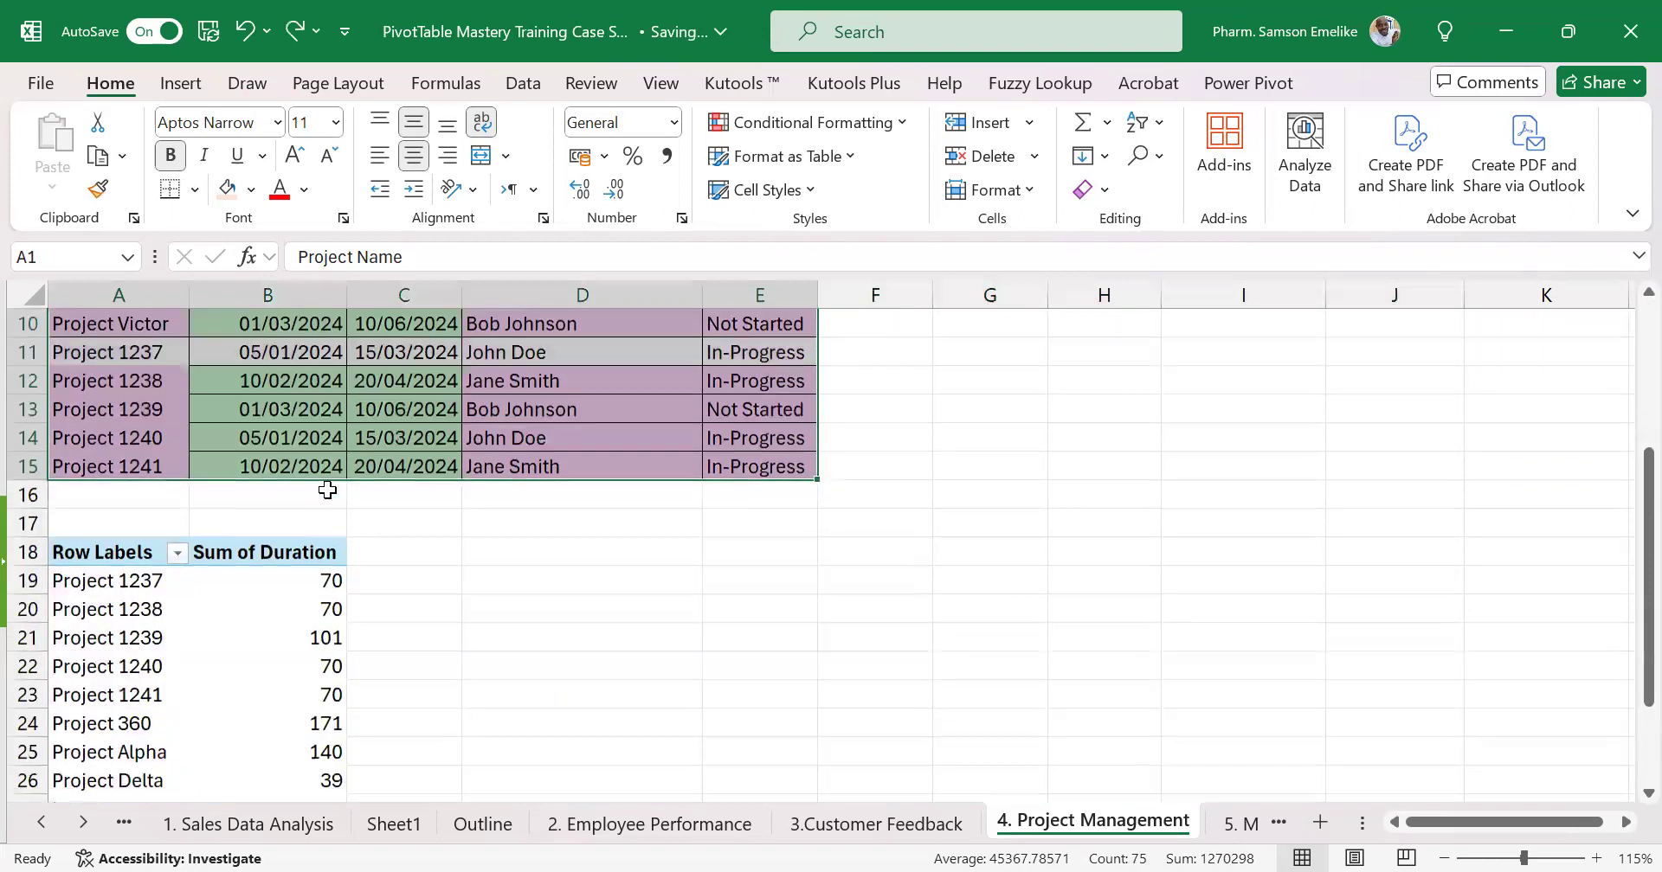
{"action": "scroll", "coordinate": [303, 484], "scroll_direction": "down", "scroll_amount": 2}
{"action": "left_click_drag", "start_coordinate": [90, 386], "coordinate": [263, 727]}
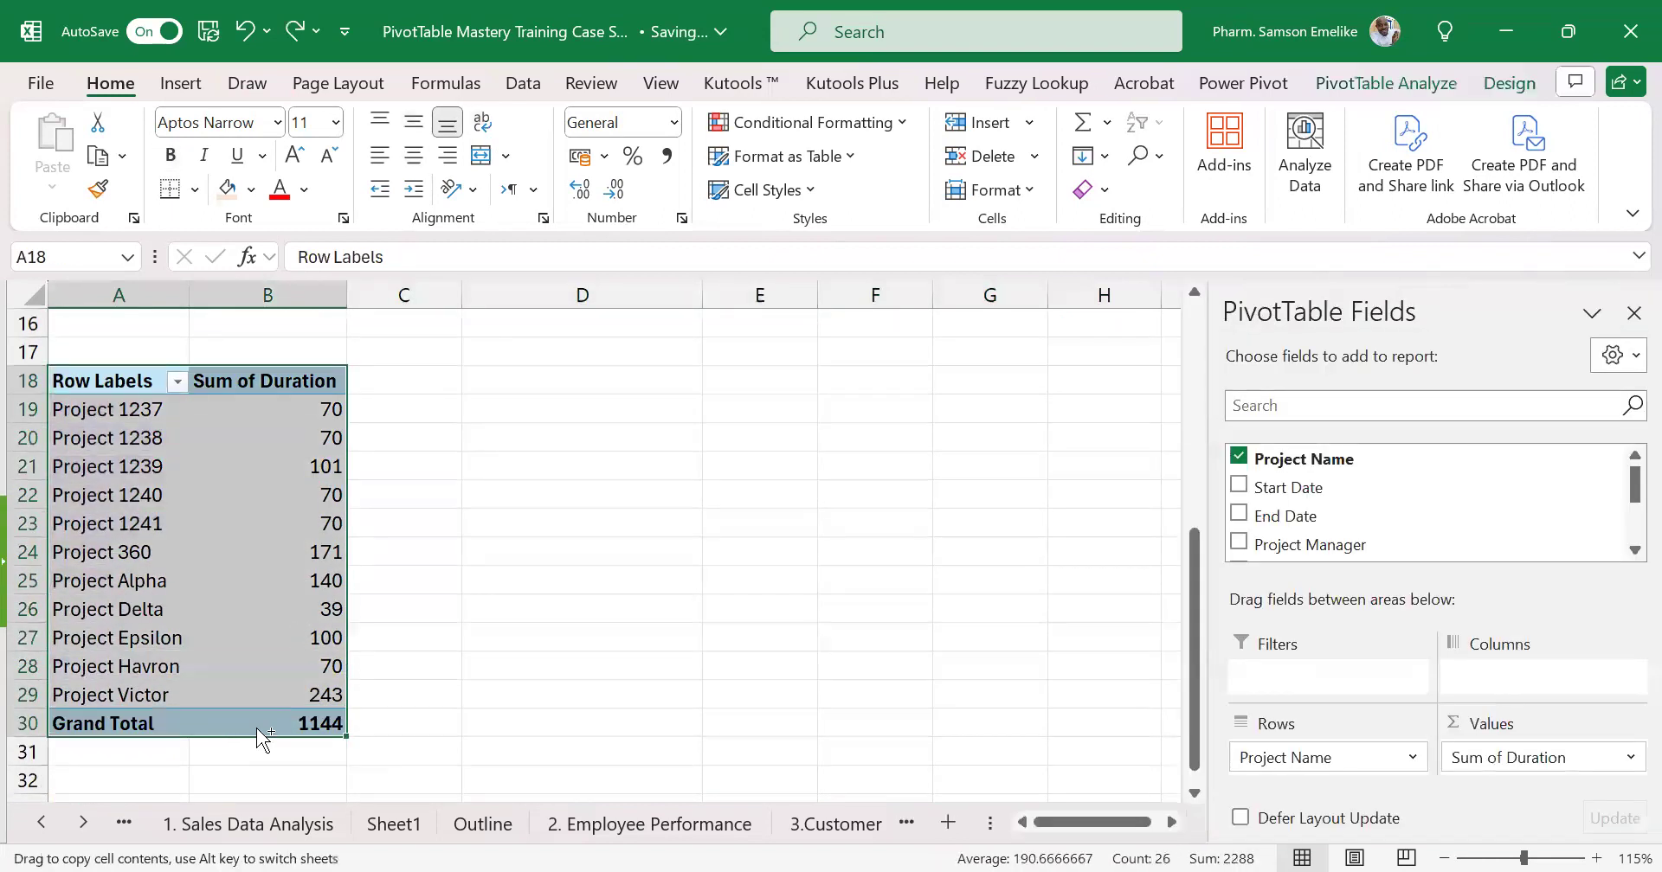
{"action": "left_click_drag", "start_coordinate": [263, 740], "coordinate": [755, 740]}
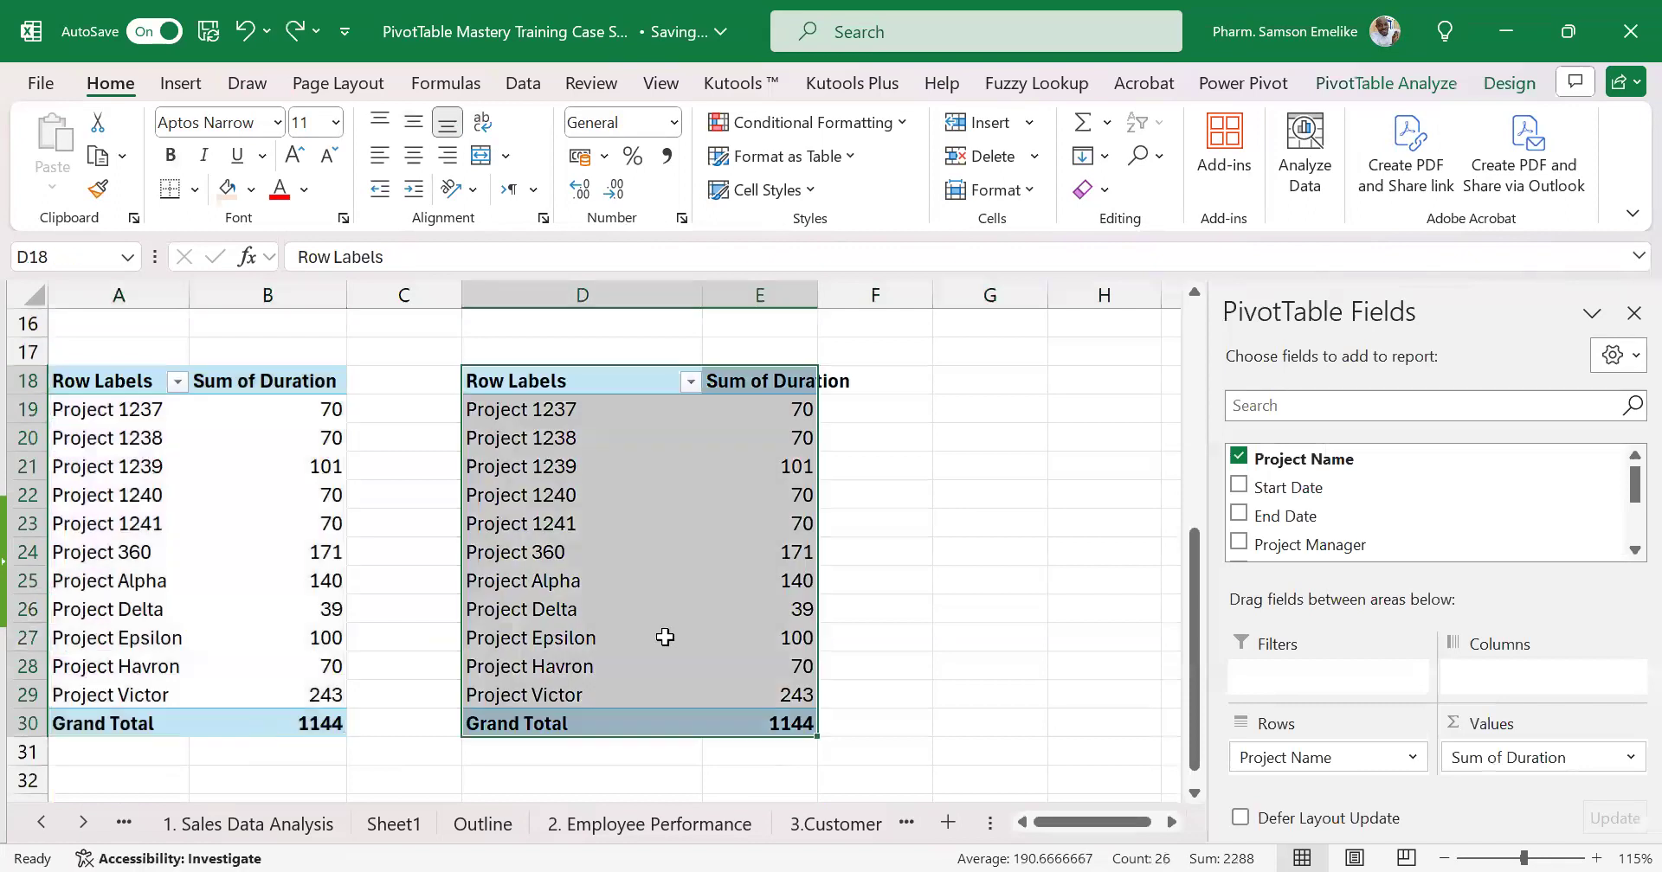
Summarize the Duration values by Average in the copied PivotTable at D18
{"action": "left_click", "coordinate": [798, 462]}
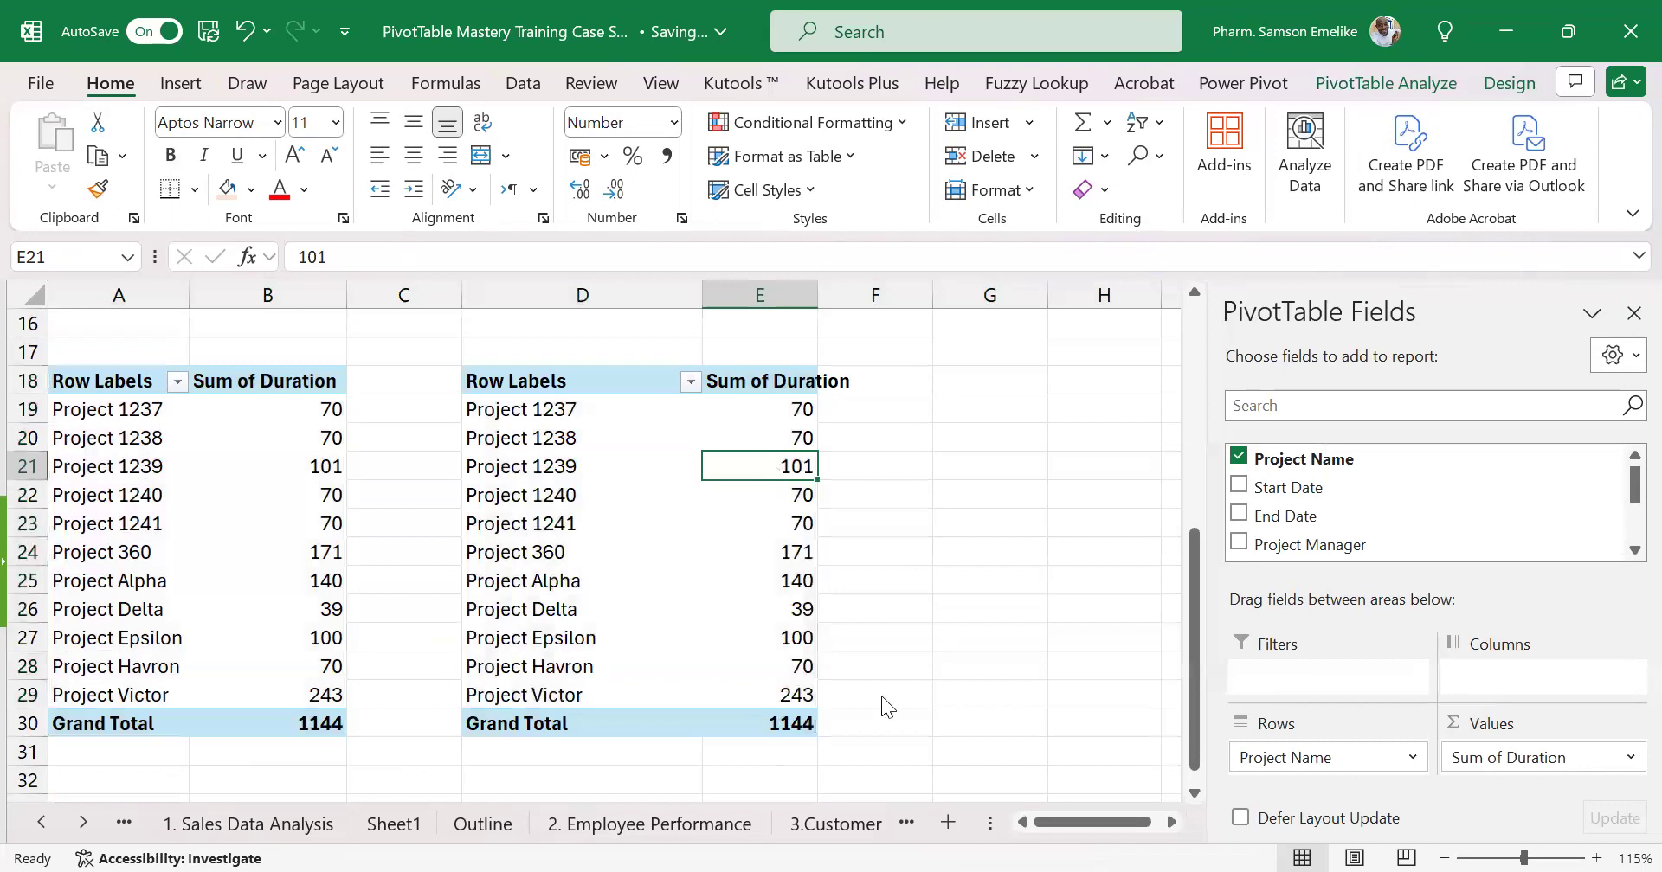
{"action": "right_click", "coordinate": [775, 464]}
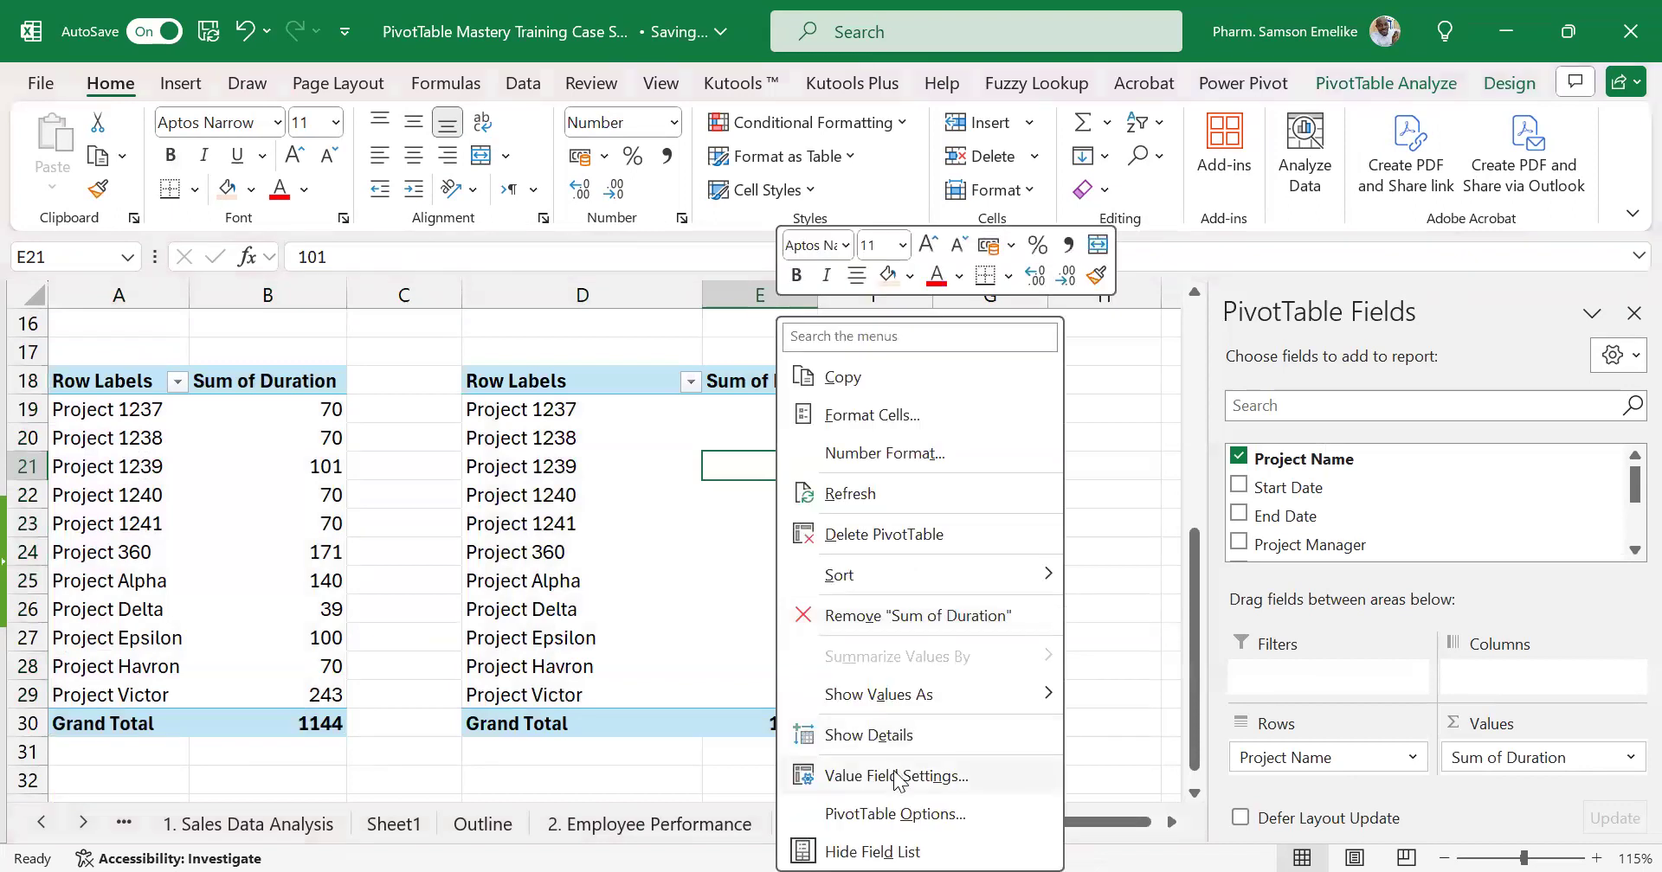
{"action": "left_click", "coordinate": [896, 777]}
{"action": "left_click", "coordinate": [857, 709]}
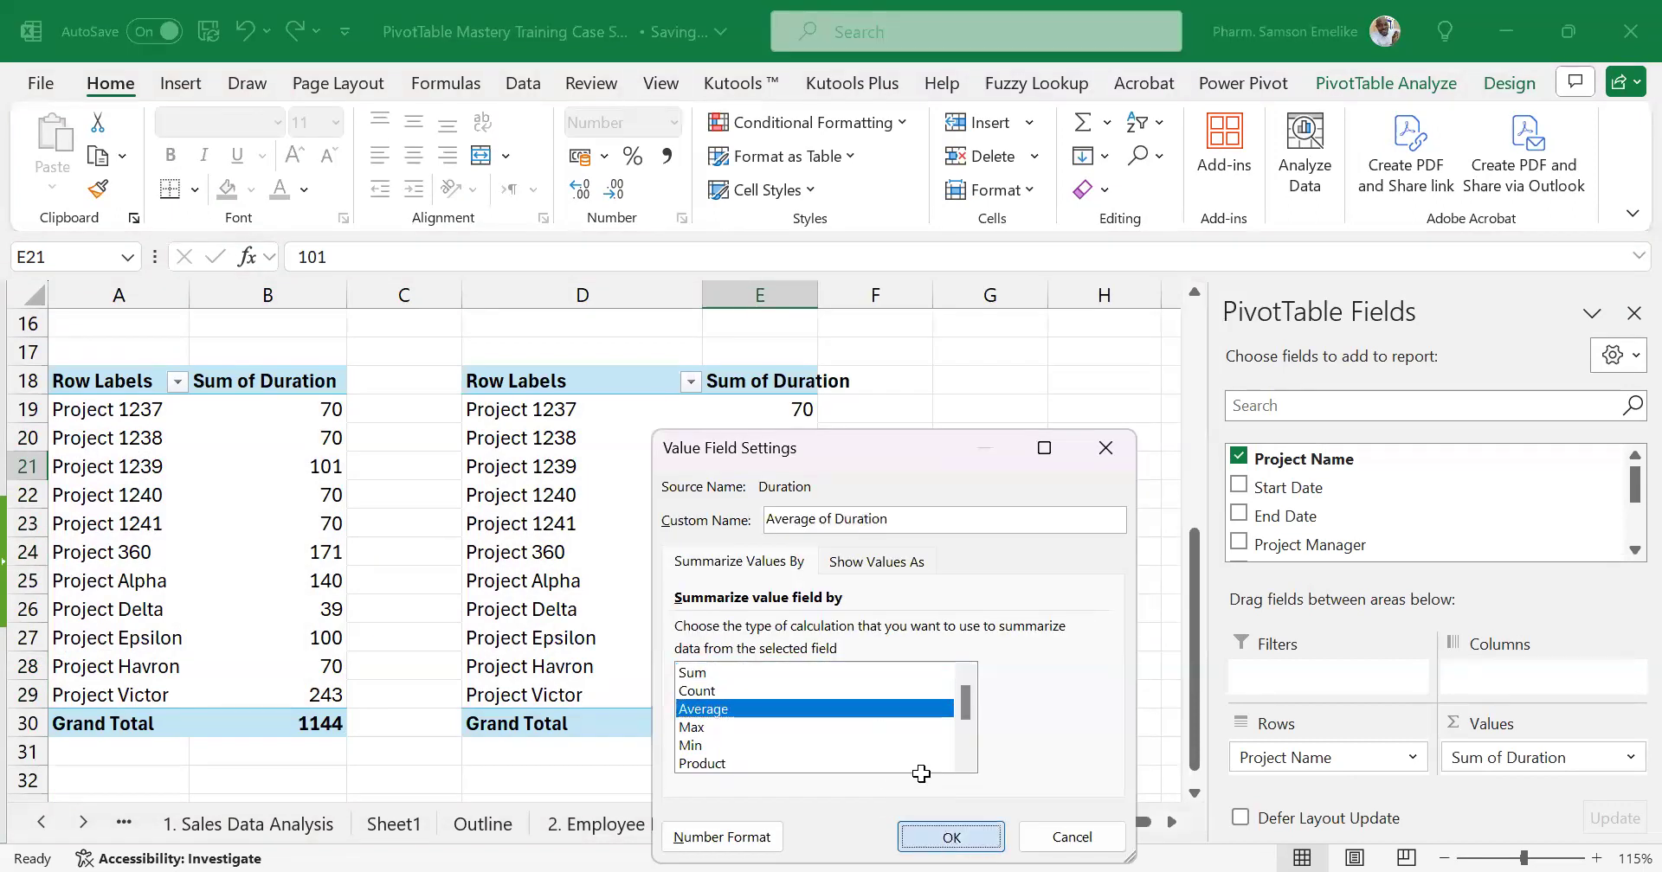
{"action": "key", "text": "Return"}
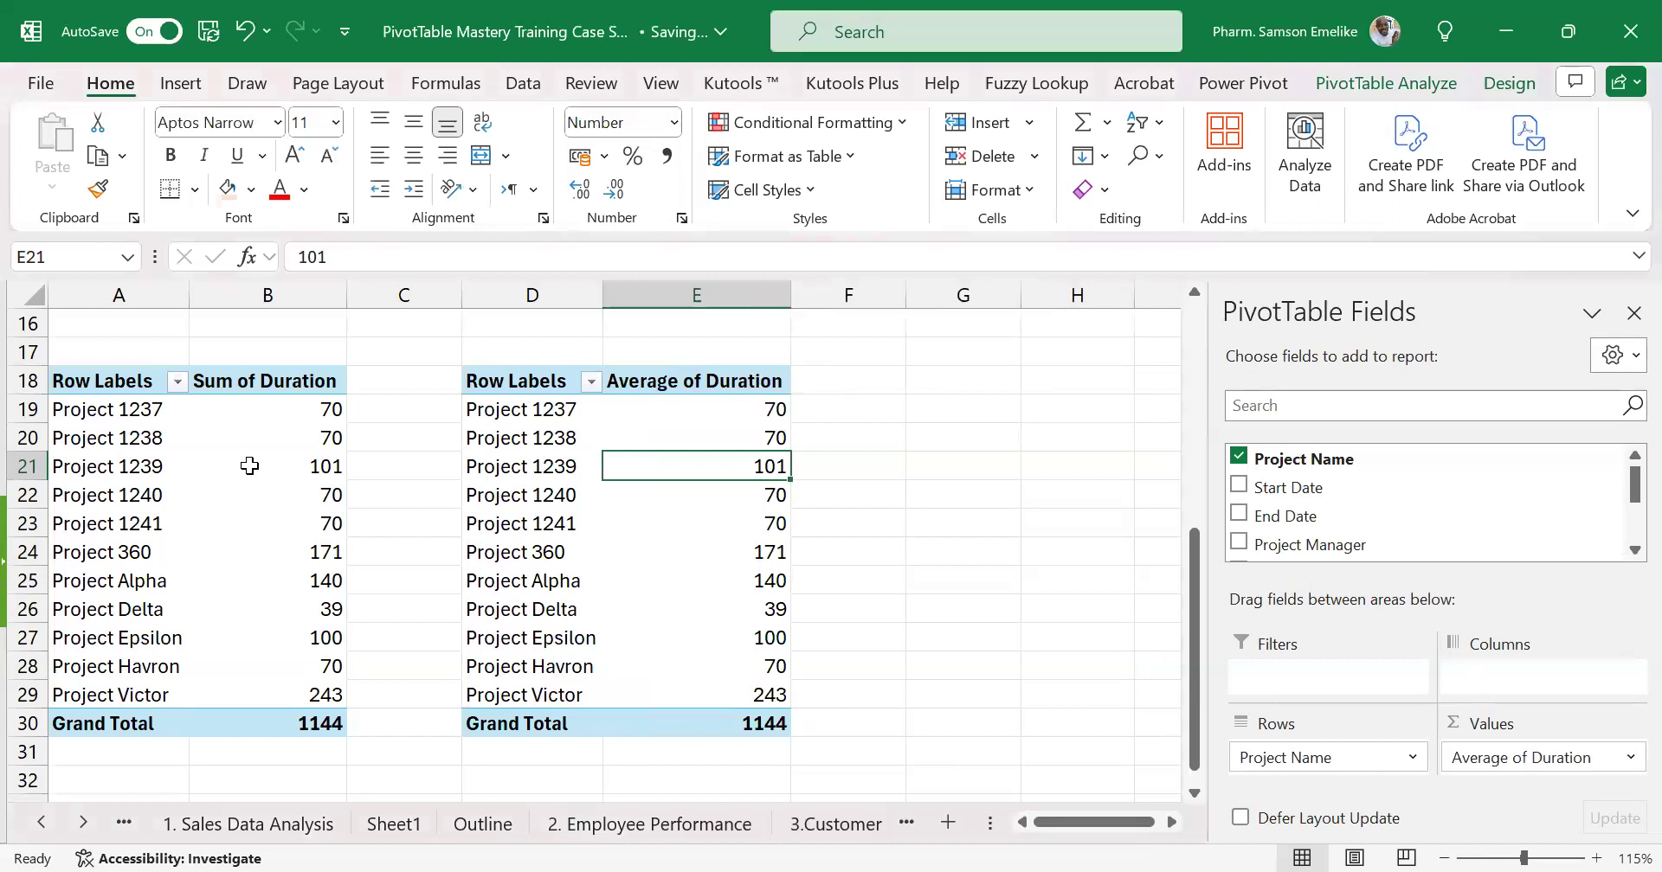
{"action": "scroll", "coordinate": [371, 334], "scroll_direction": "up", "scroll_amount": 1}
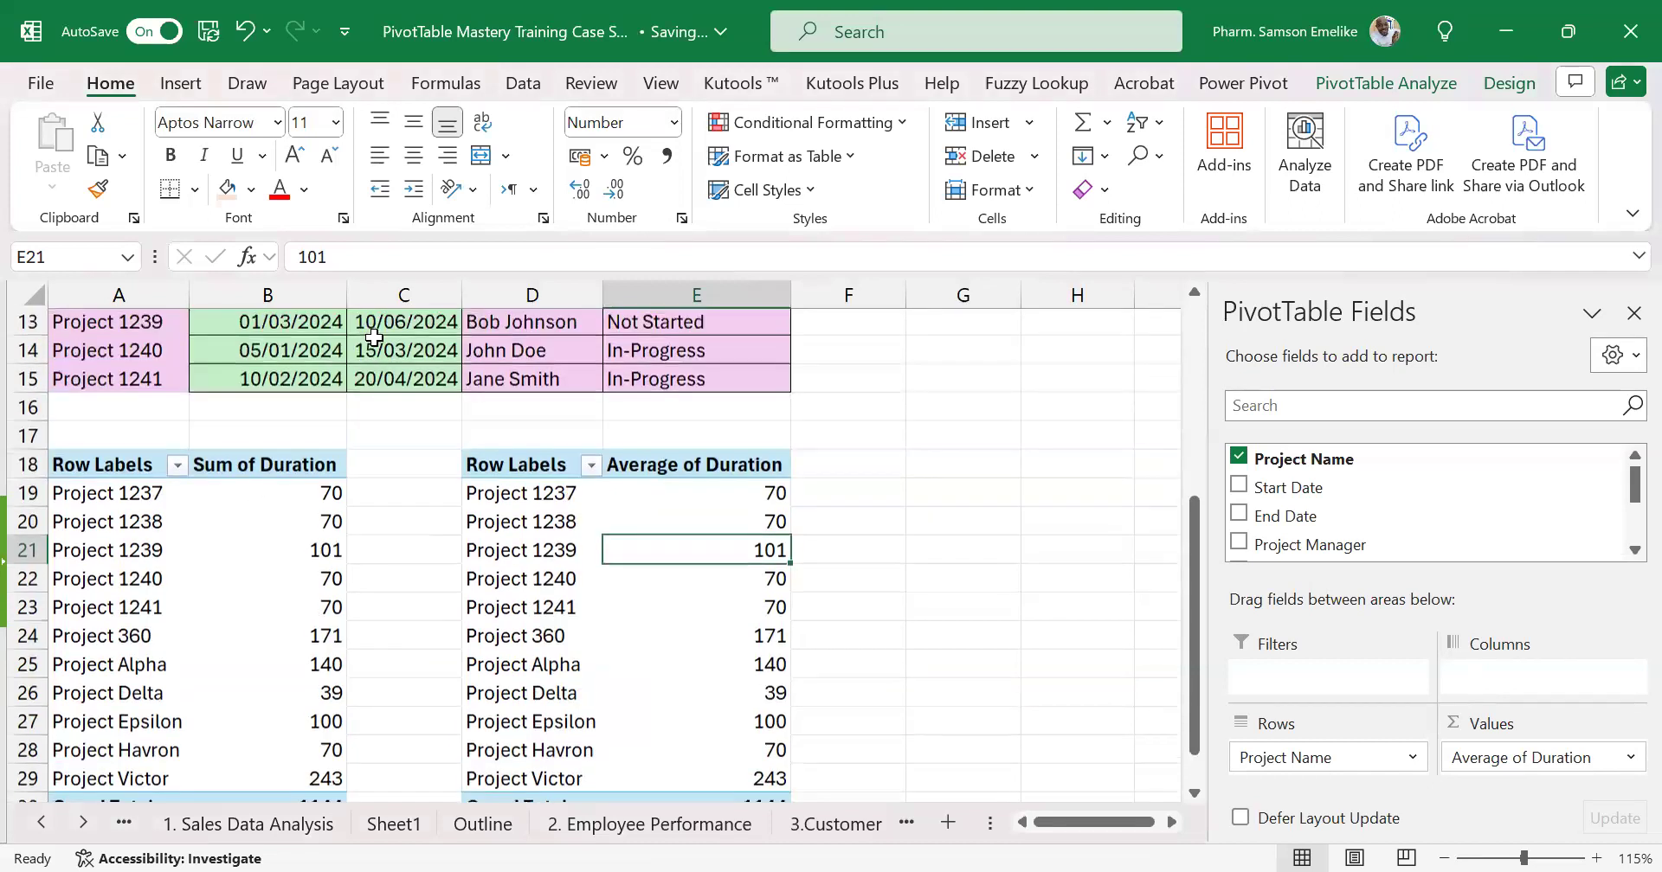
{"action": "scroll", "coordinate": [373, 336], "scroll_direction": "up", "scroll_amount": 2}
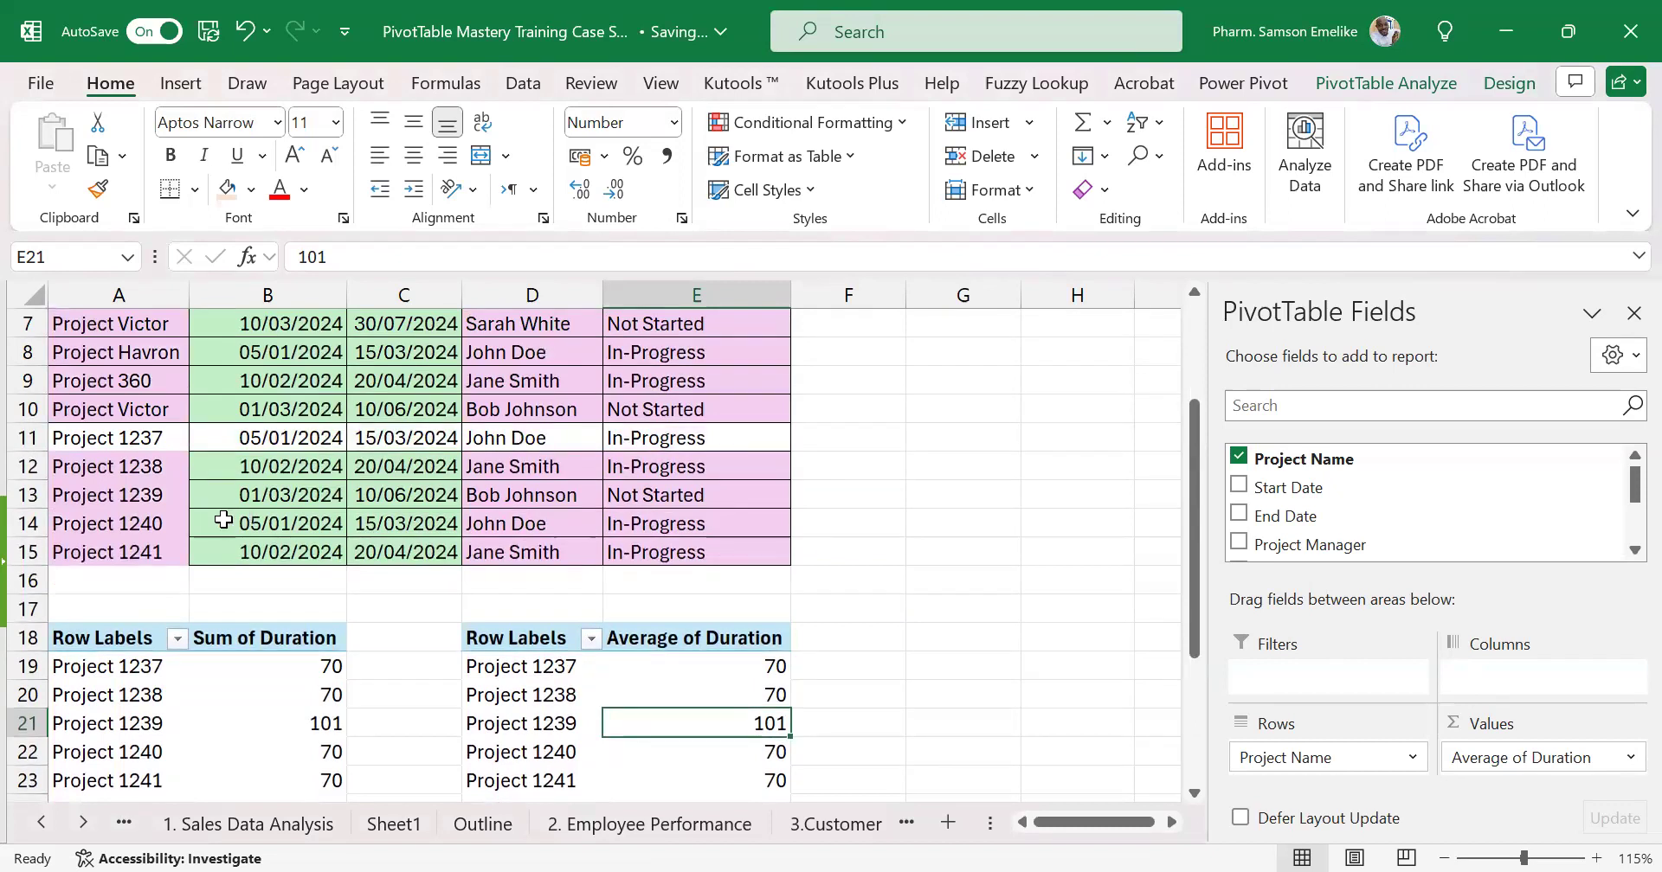
{"action": "scroll", "coordinate": [228, 518], "scroll_direction": "down", "scroll_amount": 1}
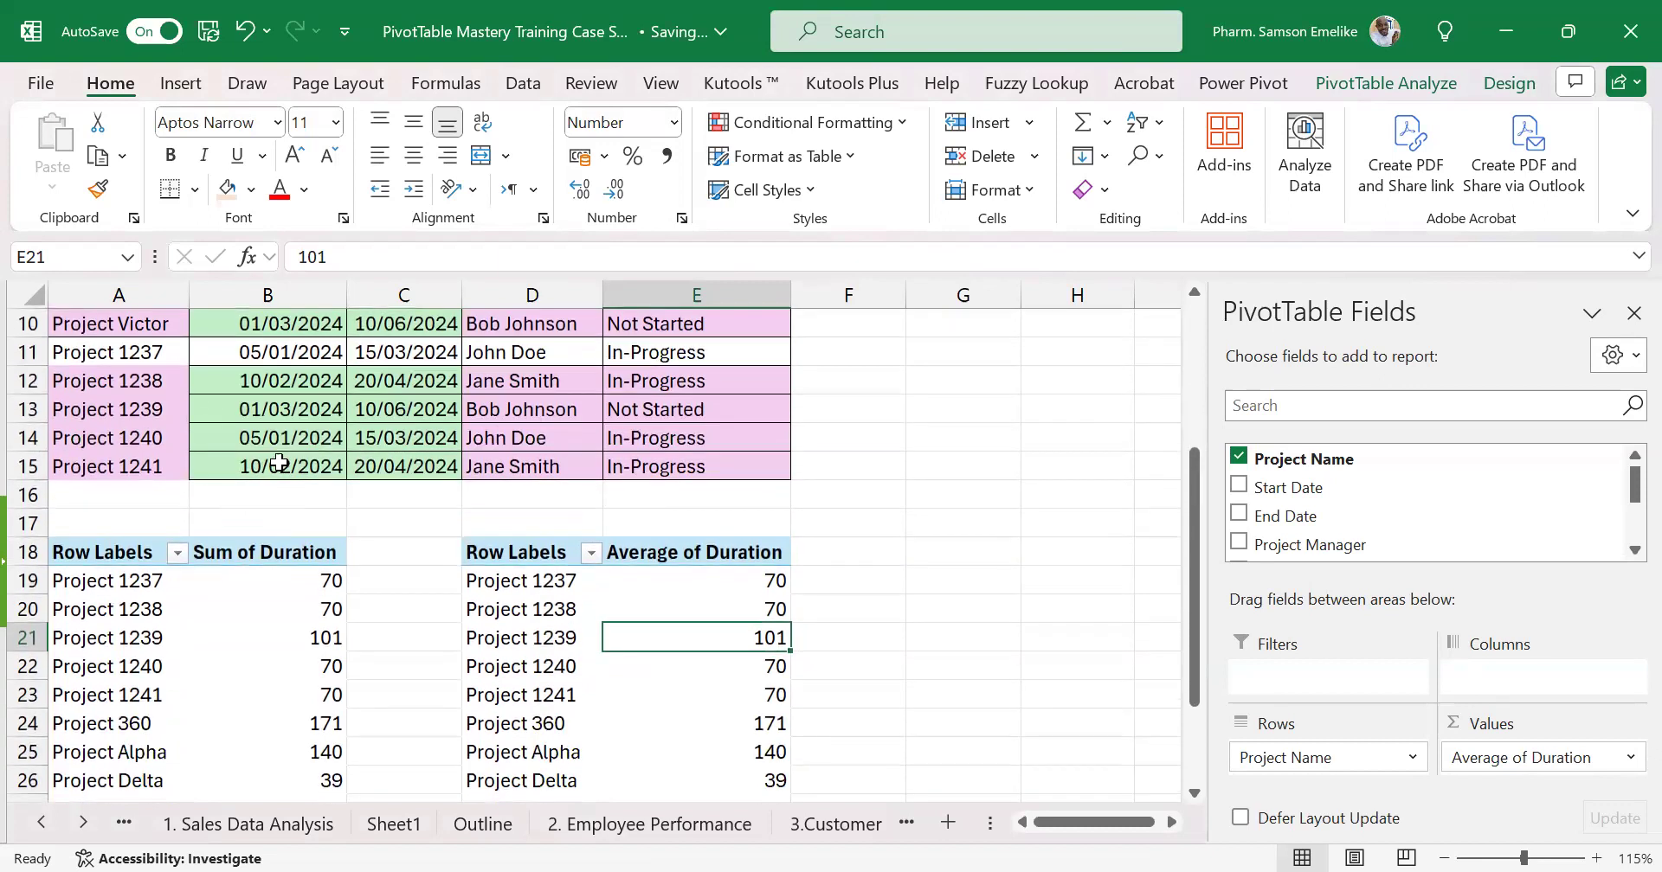
{"action": "left_click", "coordinate": [365, 465]}
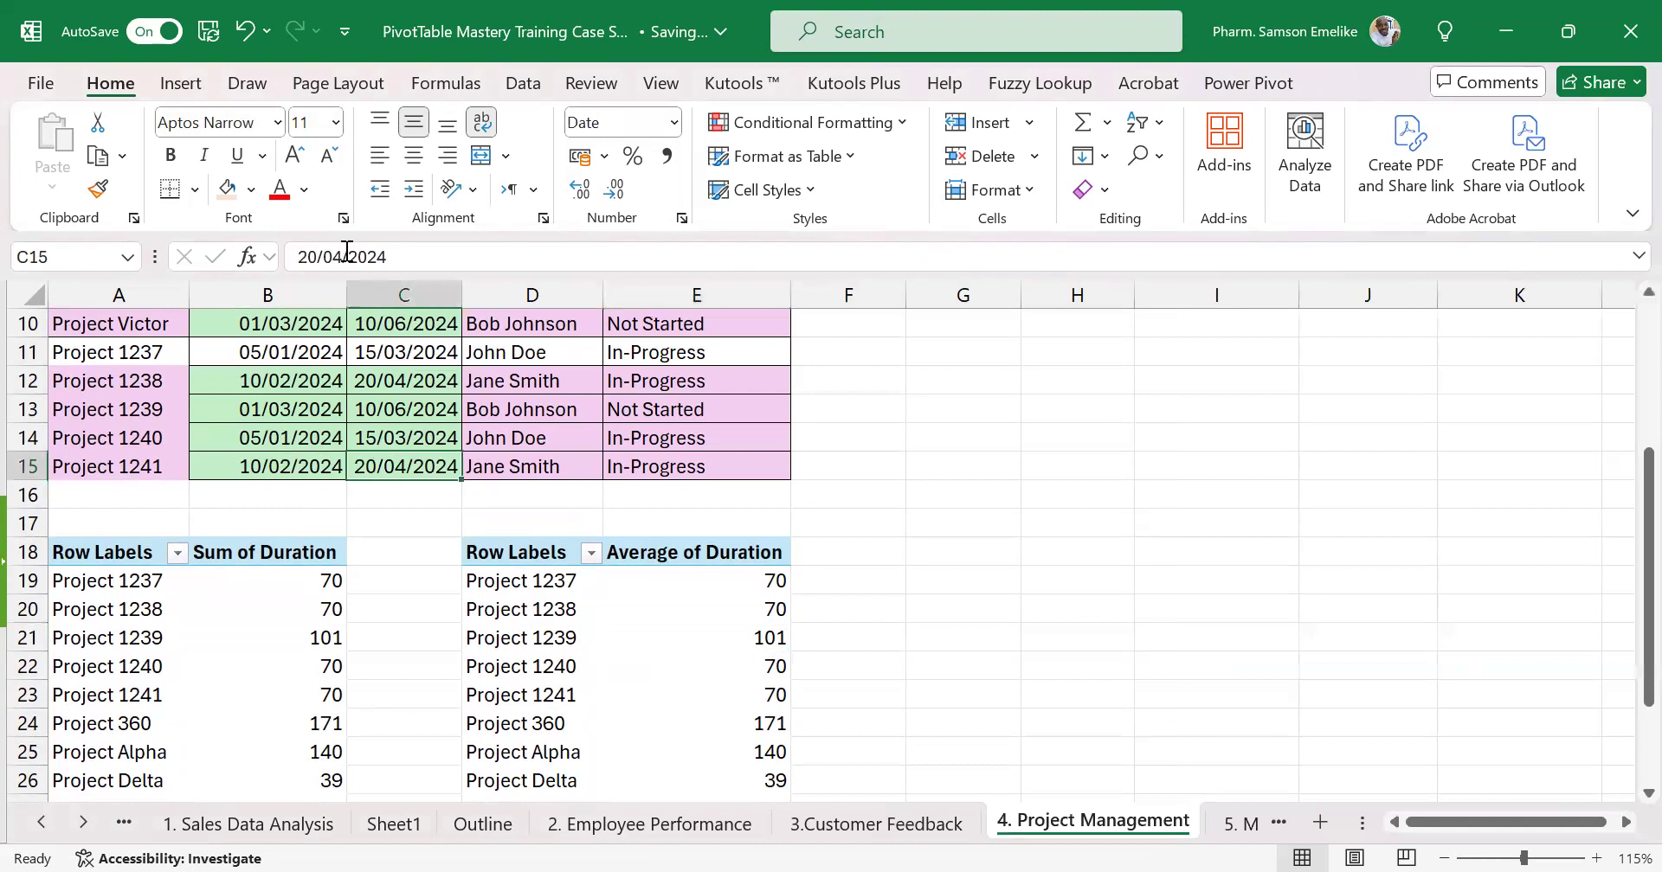
{"action": "left_click", "coordinate": [344, 257]}
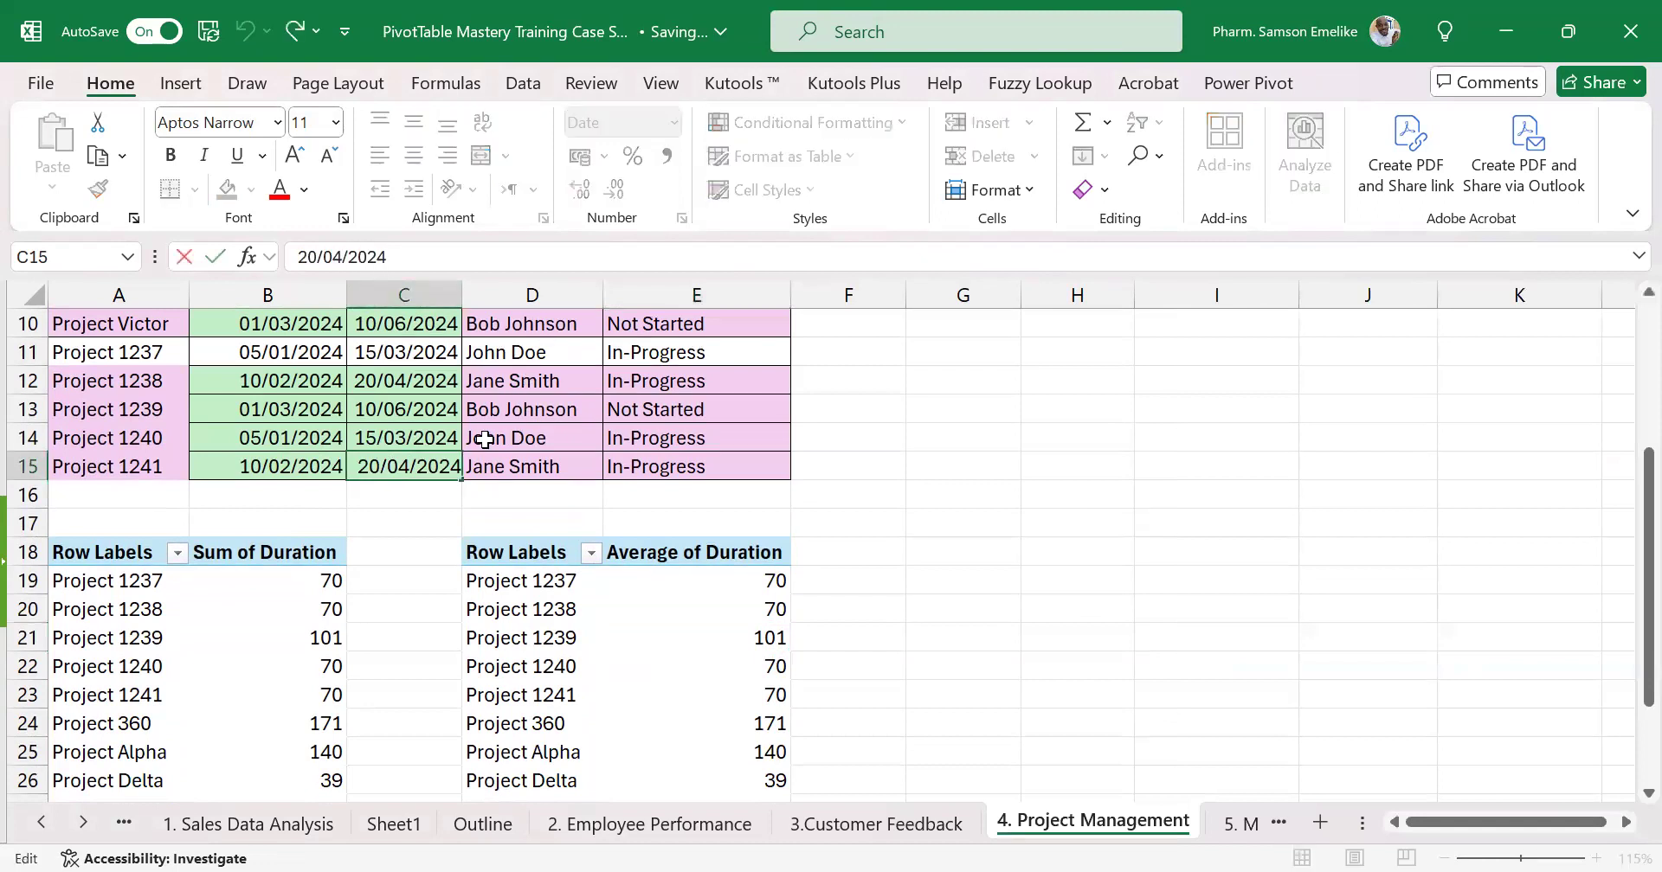
{"action": "scroll", "coordinate": [484, 439], "scroll_direction": "down", "scroll_amount": 2}
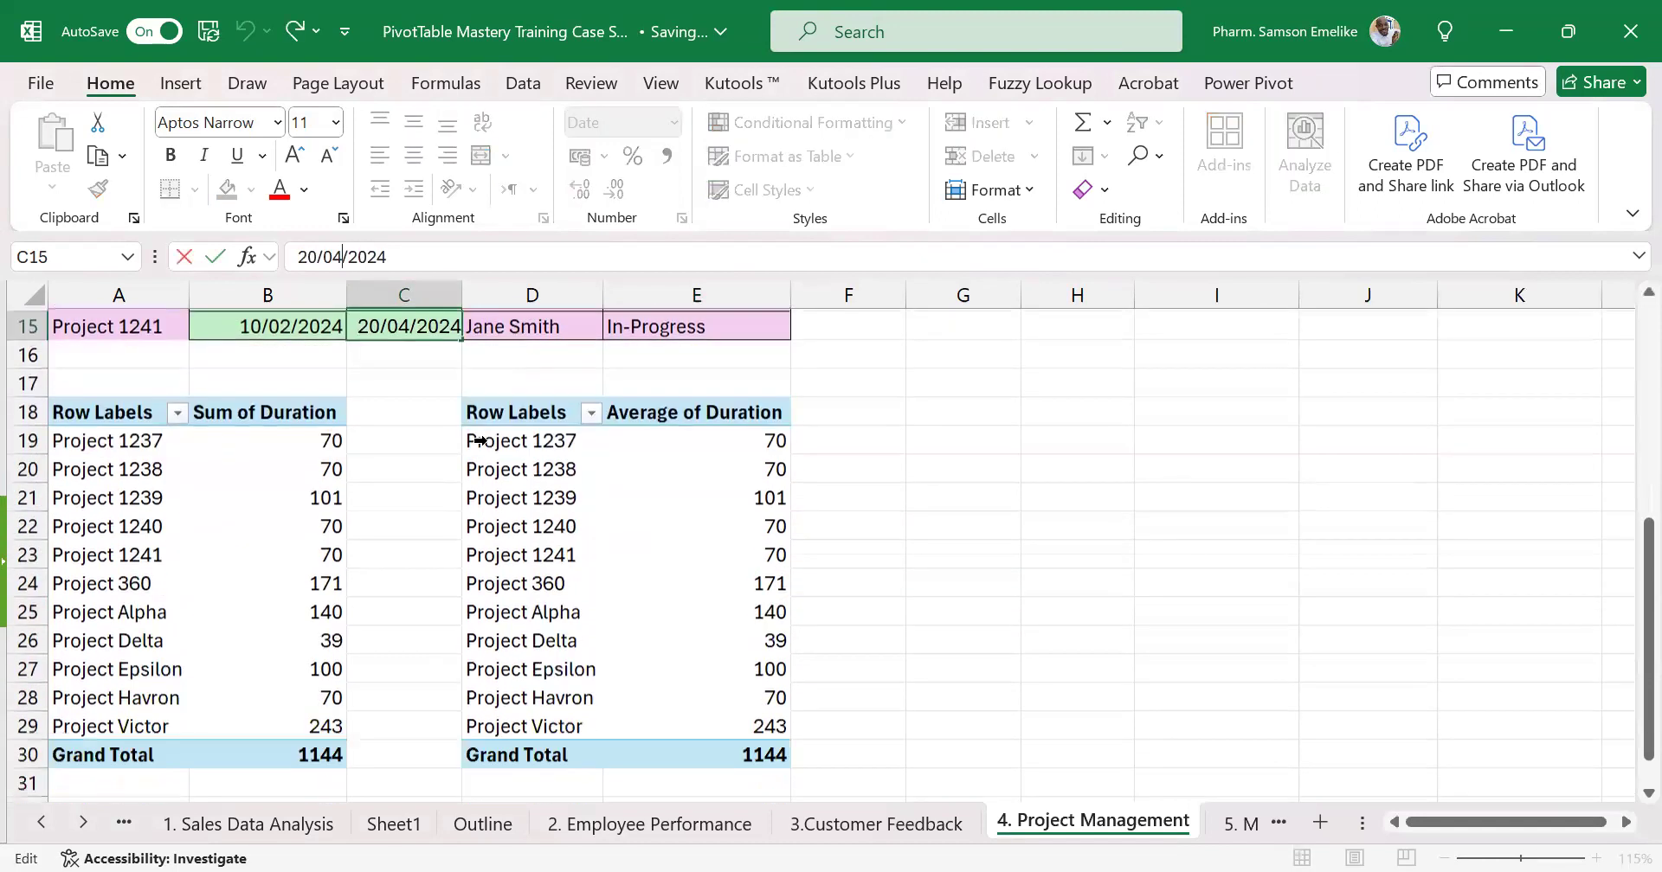
Change Project Havron's end date in C8 of the source data to 15/10/2024
{"action": "scroll", "coordinate": [480, 440], "scroll_direction": "up", "scroll_amount": 3}
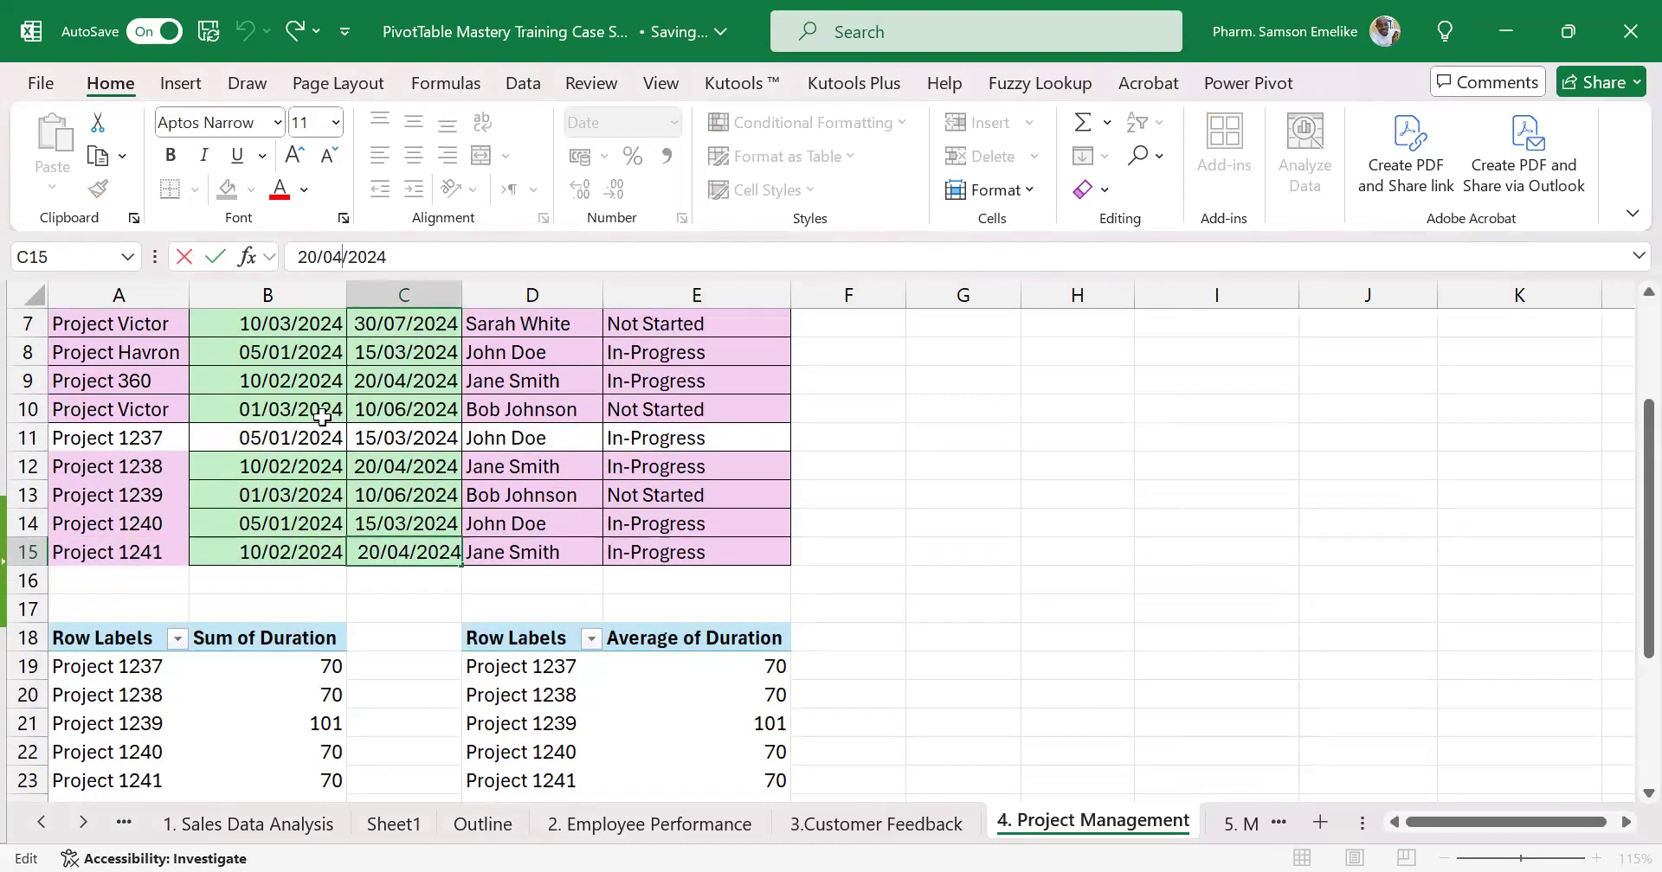
{"action": "left_click", "coordinate": [421, 350]}
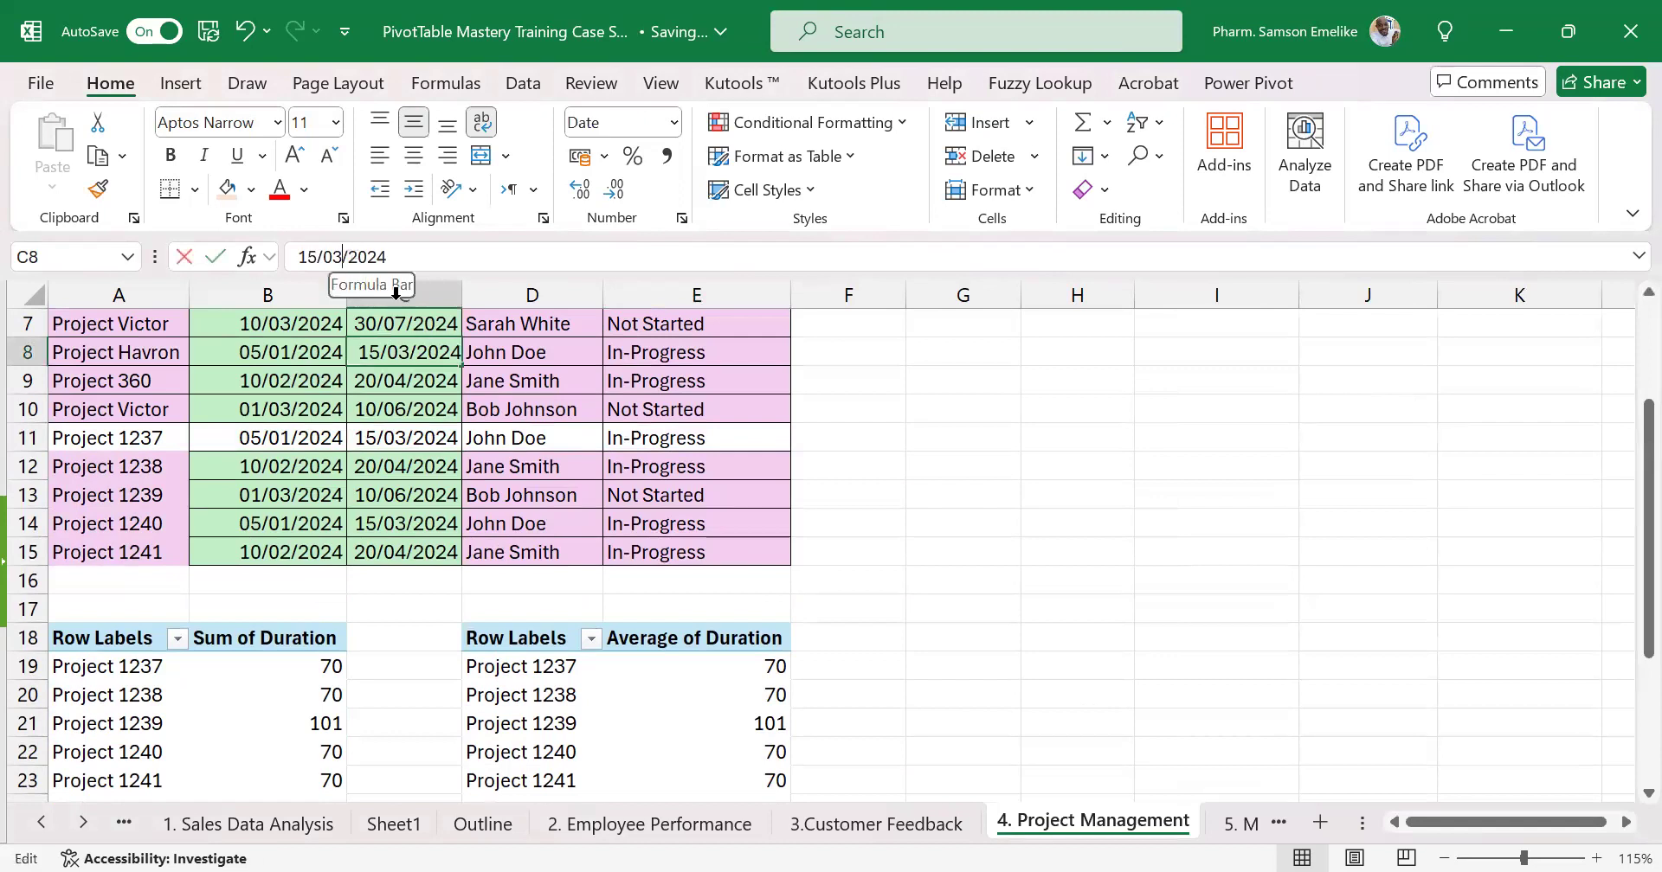
{"action": "left_click", "coordinate": [343, 257]}
{"action": "key", "text": "BackSpace"}
{"action": "key", "text": "BackSpace"}
{"action": "type", "text": "10"}
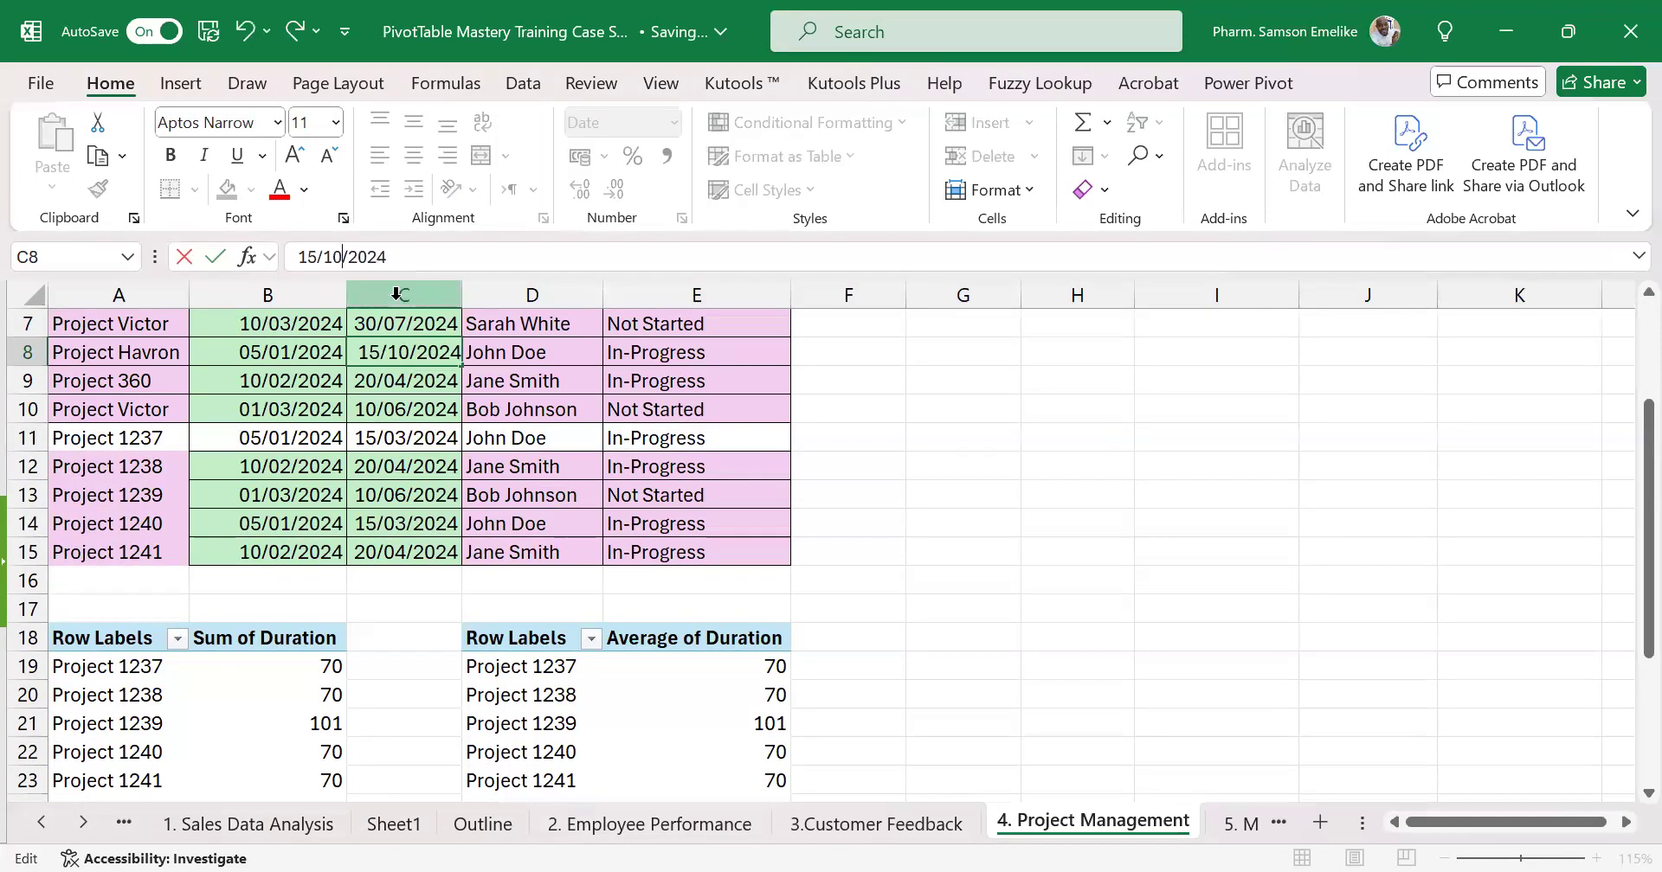
{"action": "key", "text": "Return"}
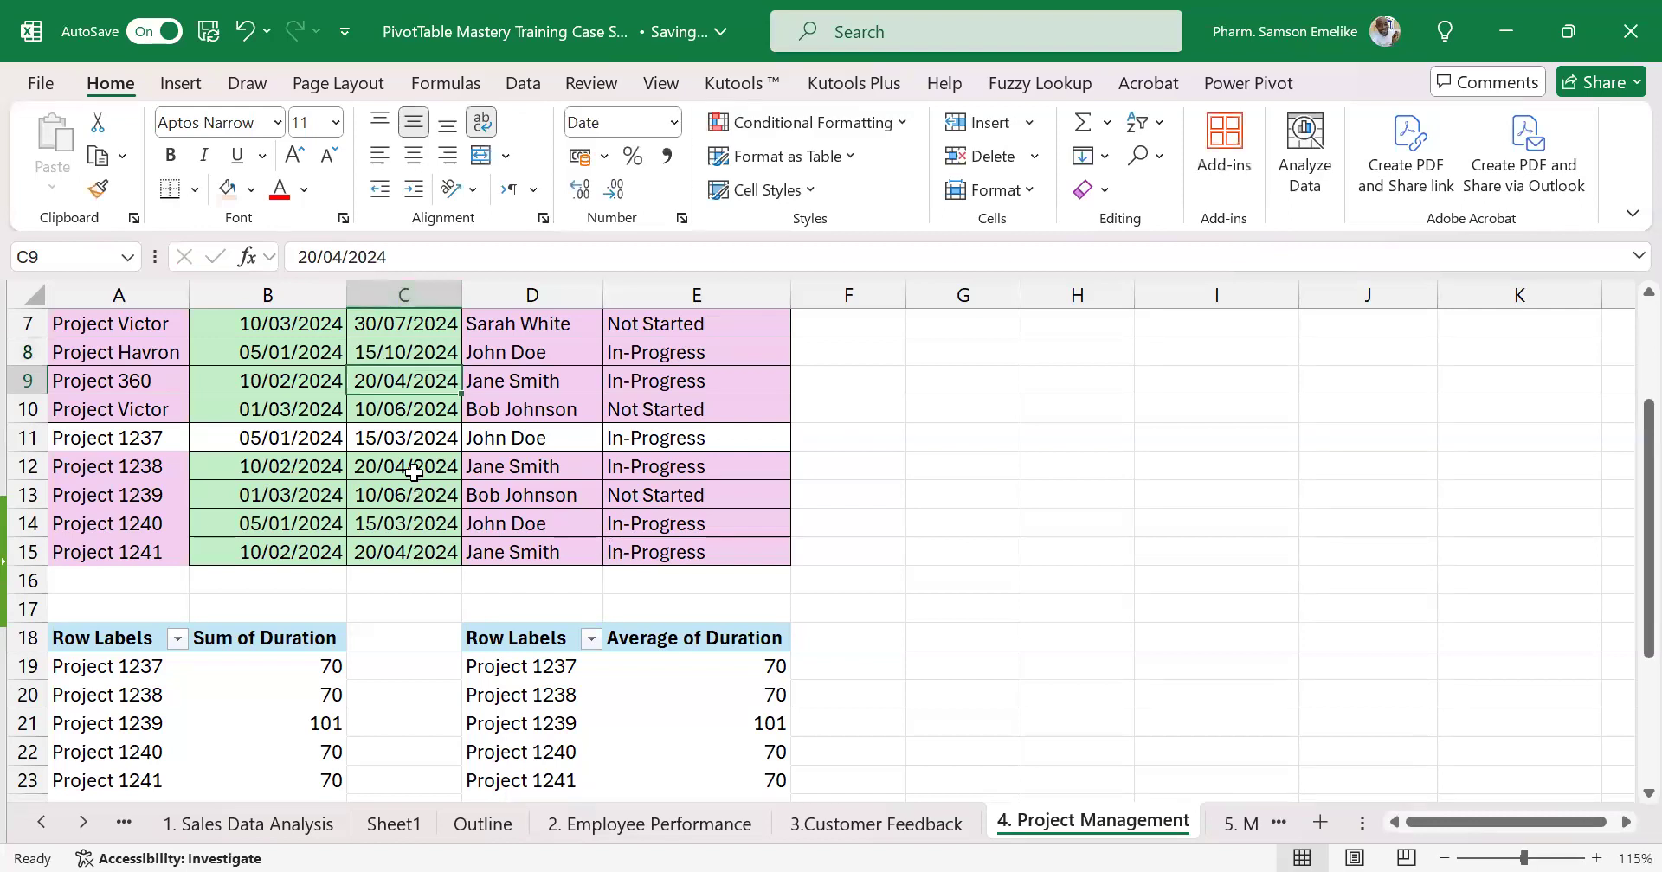
Refresh the duration PivotTables from the Average of Duration table at D18
{"action": "scroll", "coordinate": [413, 473], "scroll_direction": "down", "scroll_amount": 3}
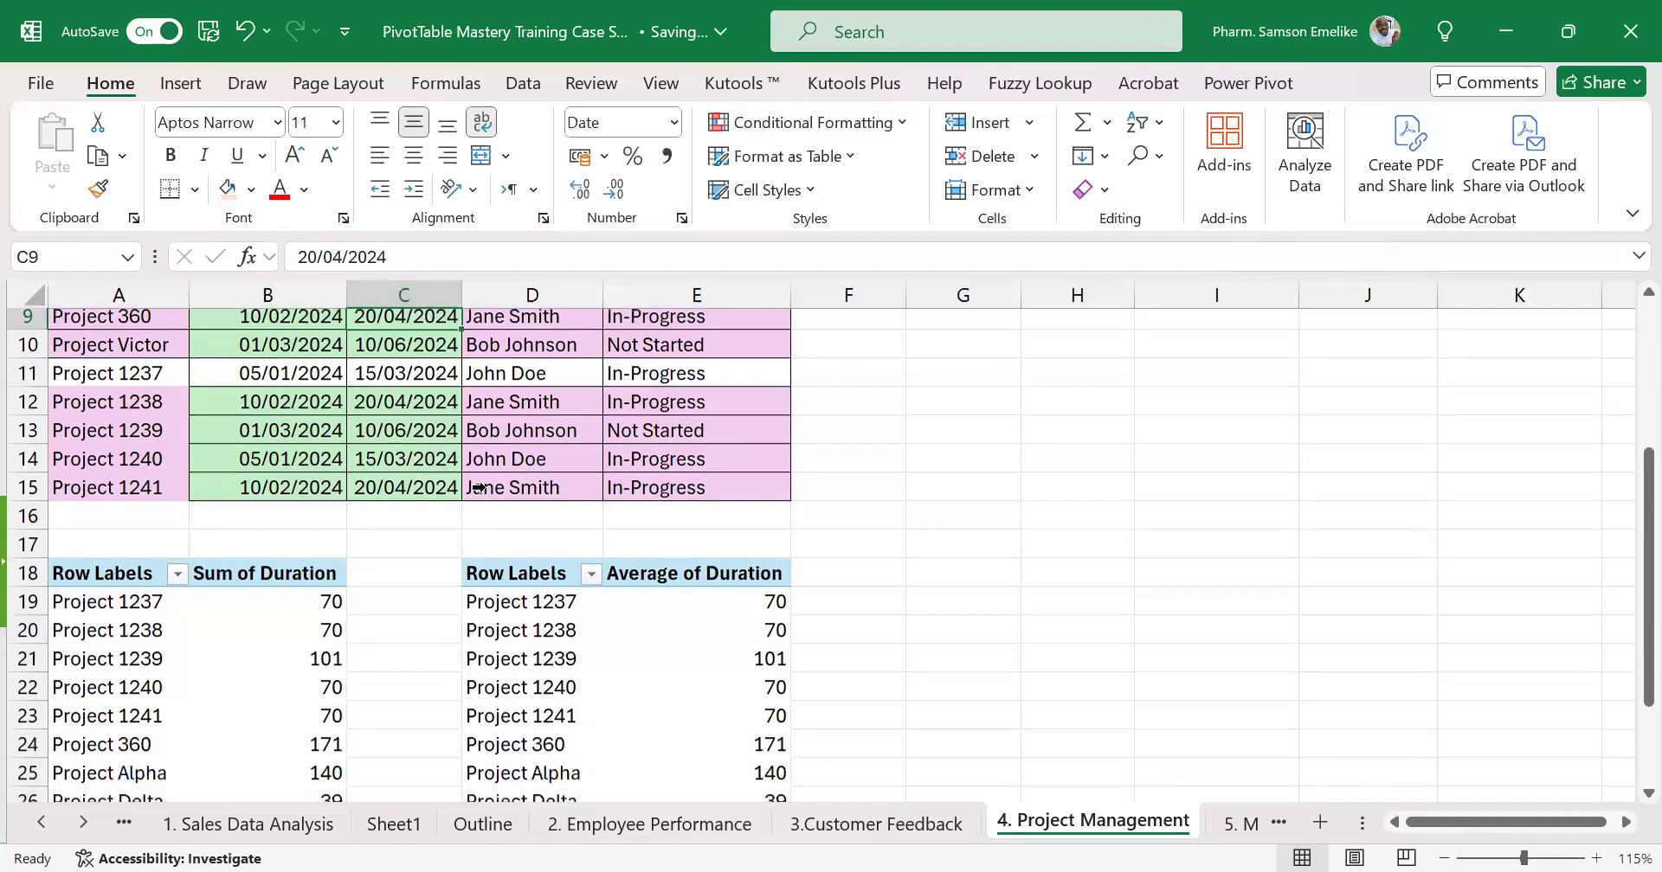
{"action": "left_click", "coordinate": [761, 476]}
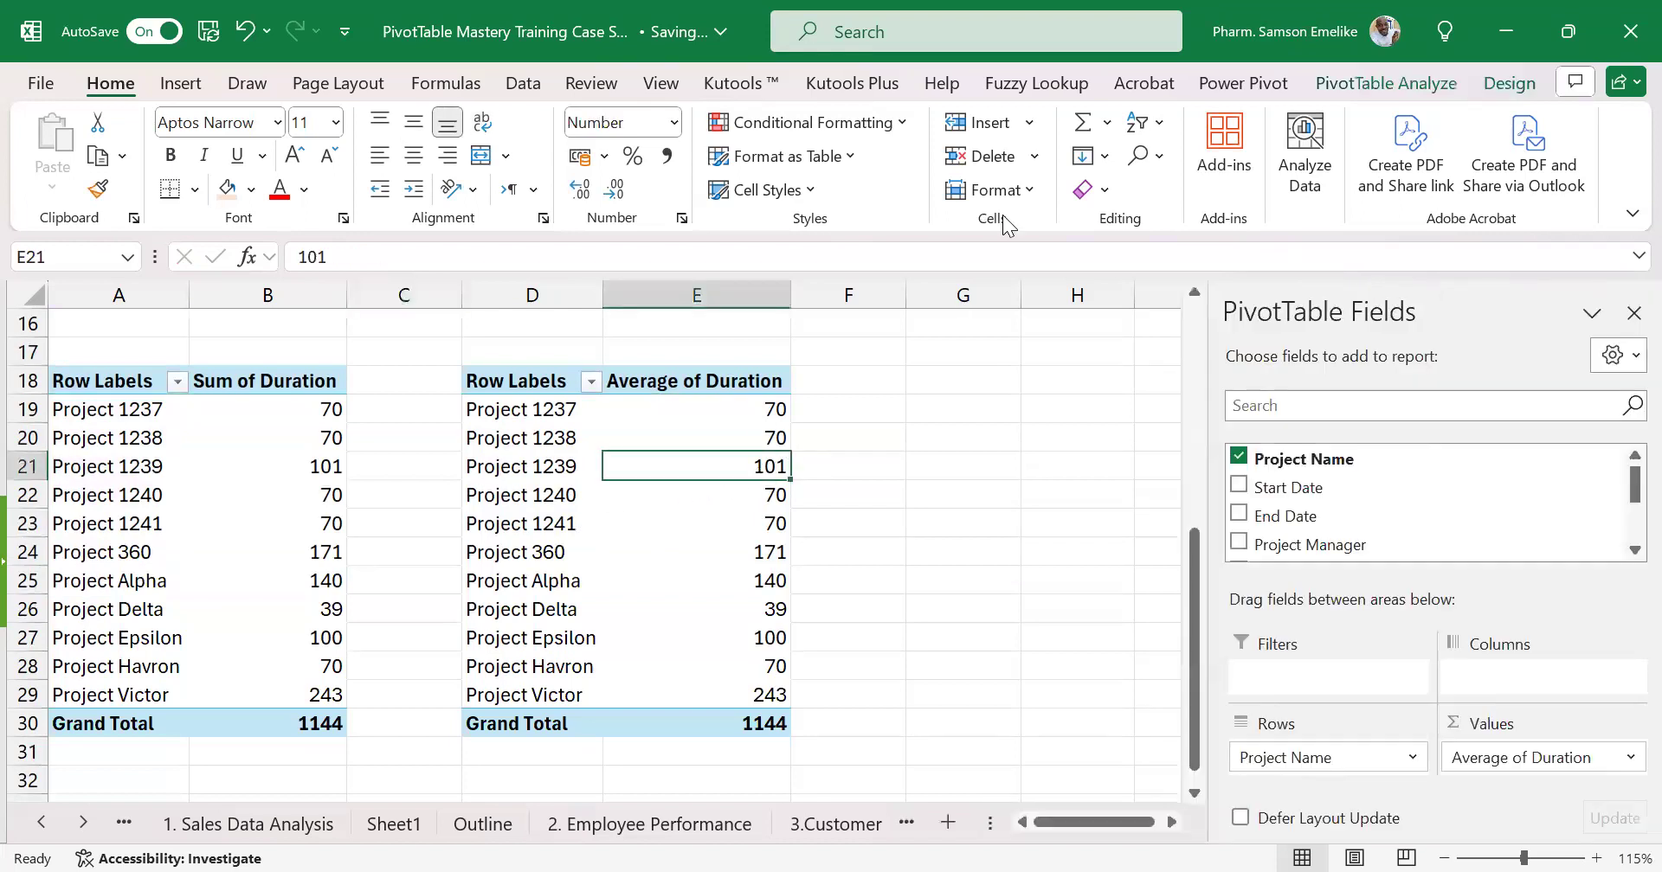
{"action": "left_click", "coordinate": [1340, 82]}
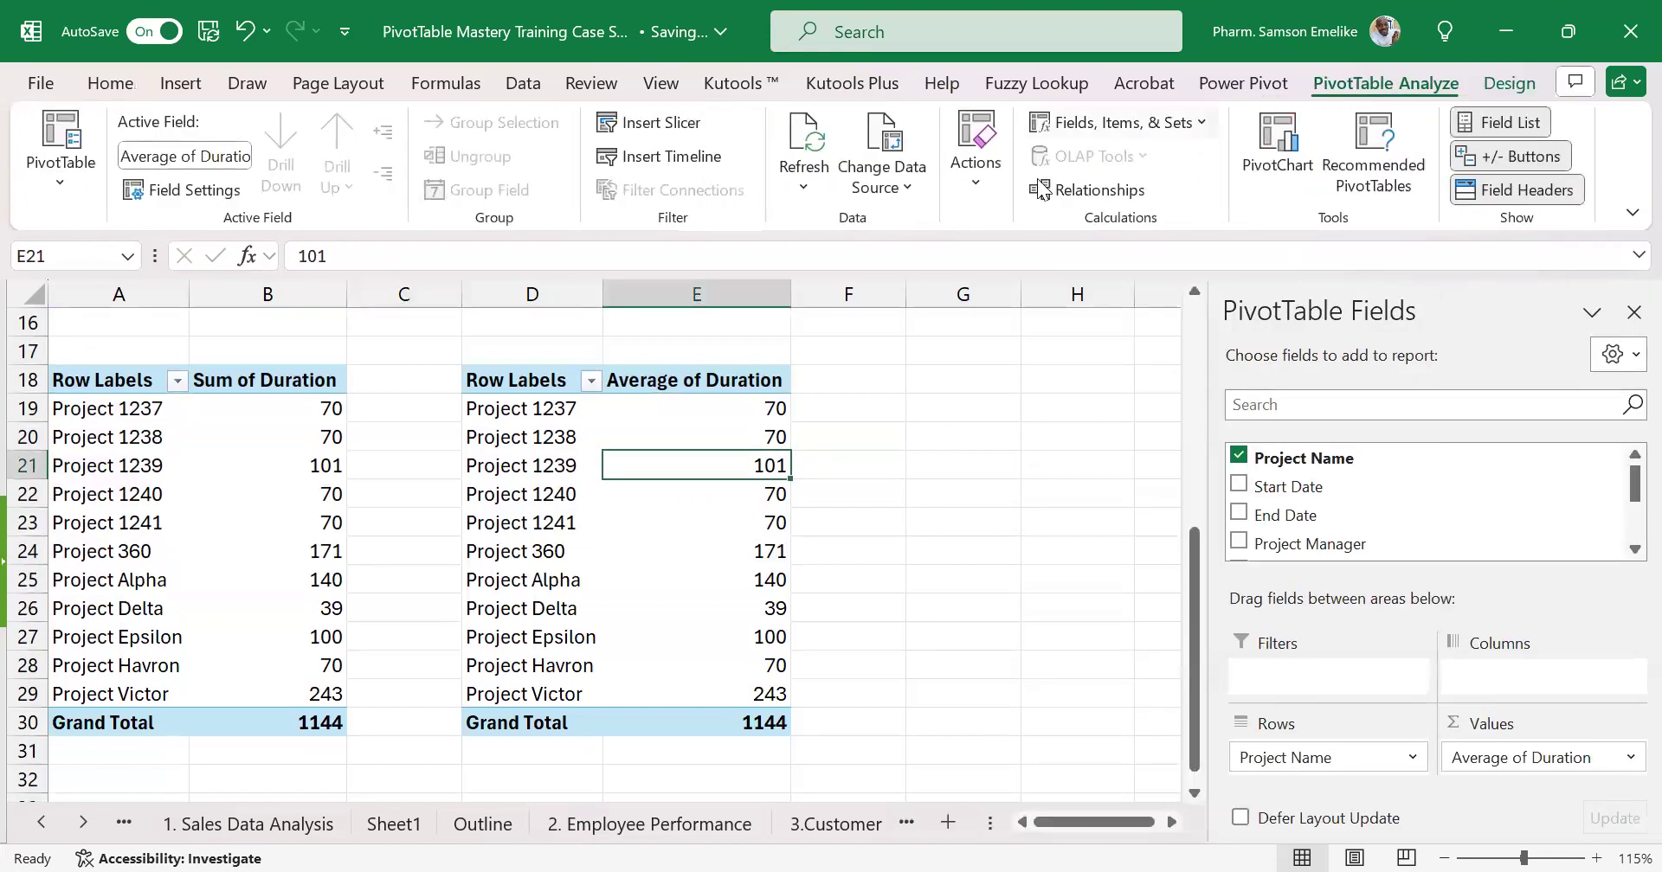
{"action": "left_click", "coordinate": [805, 147]}
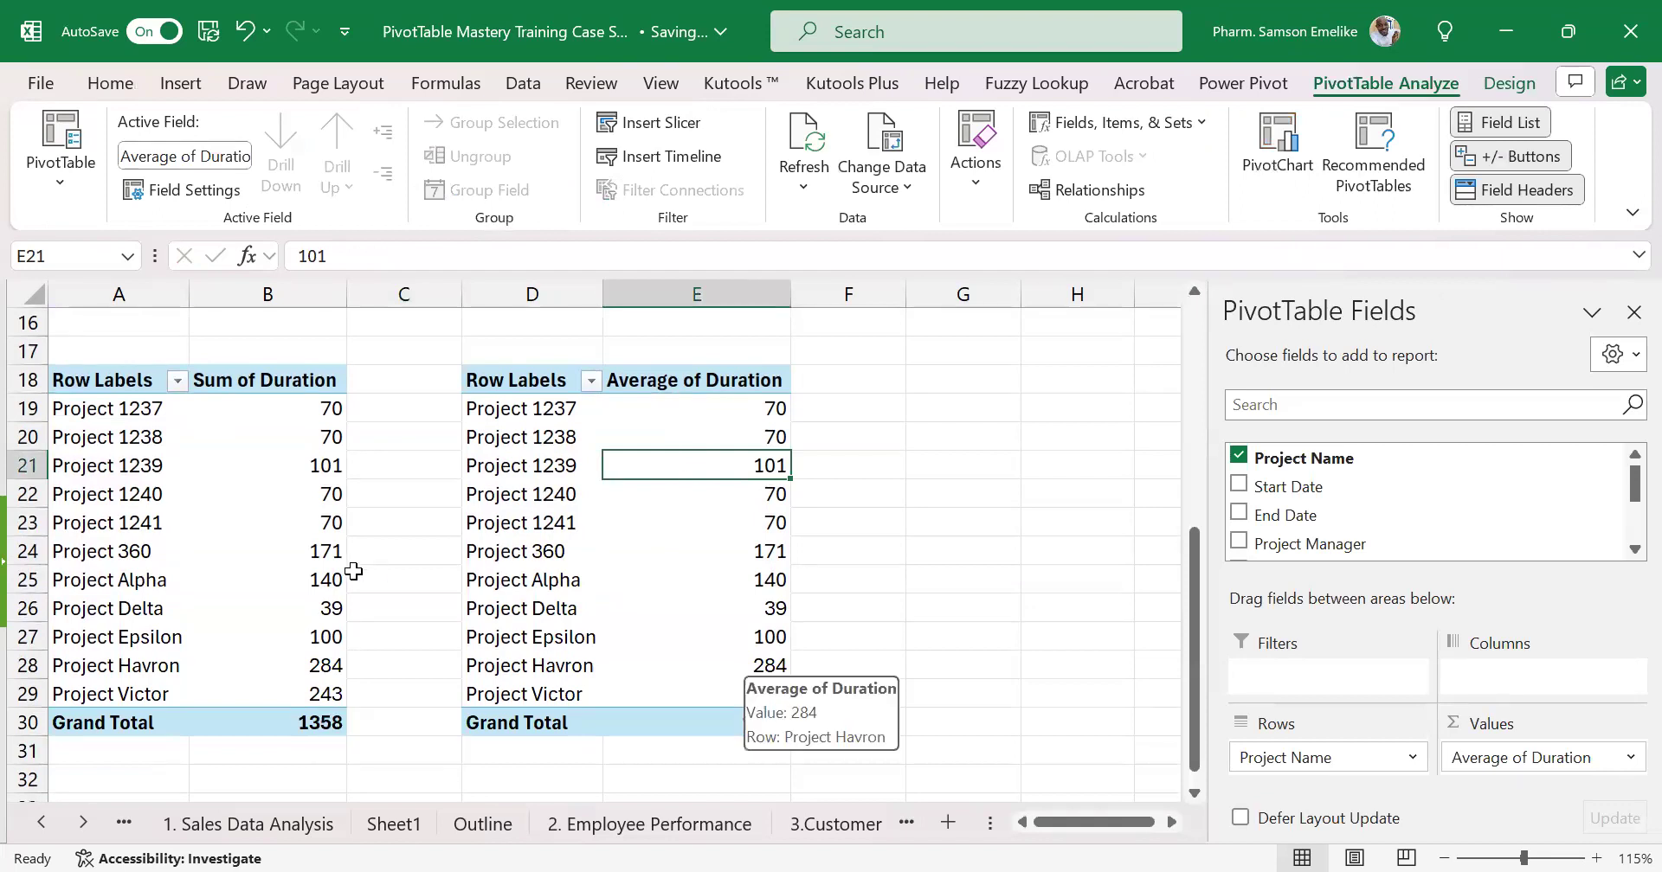
Check Project Havron's Average of Duration value in E28 against its Sum of Duration in the neighbouring PivotTable
{"action": "key", "text": "Down"}
{"action": "key", "text": "Down"}
{"action": "key", "text": "Down"}
{"action": "key", "text": "Down"}
{"action": "key", "text": "Down"}
{"action": "key", "text": "Down"}
{"action": "key", "text": "Down"}
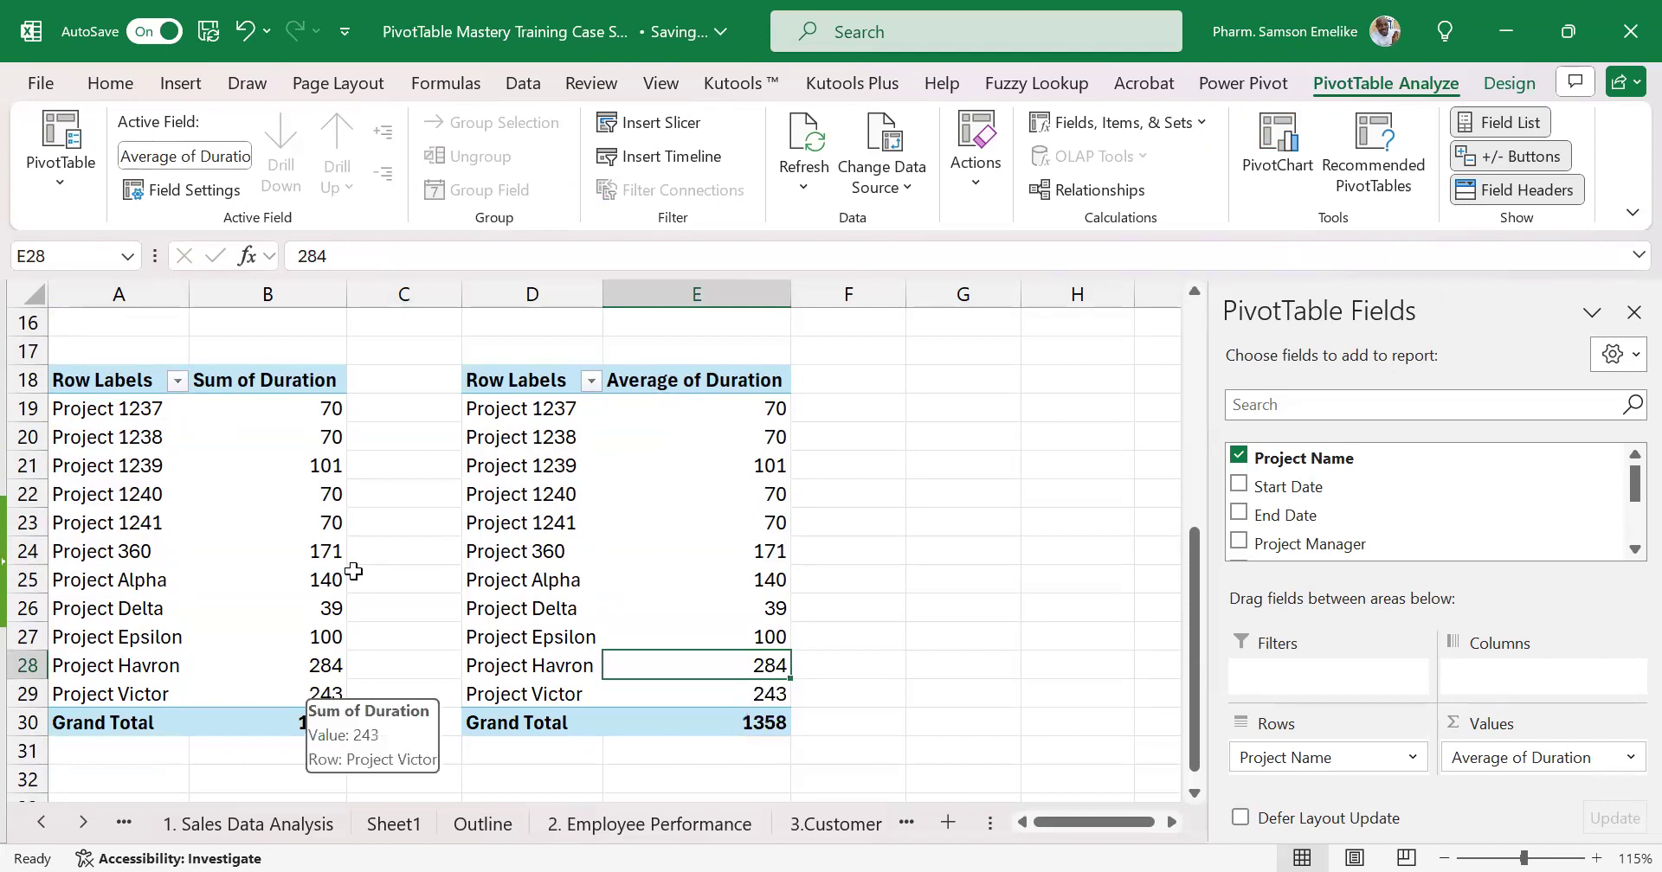
Compare the summed and averaged durations in both PivotTables with the start and end dates of repeated projects in the source data
{"action": "scroll", "coordinate": [353, 571], "scroll_direction": "up", "scroll_amount": 3}
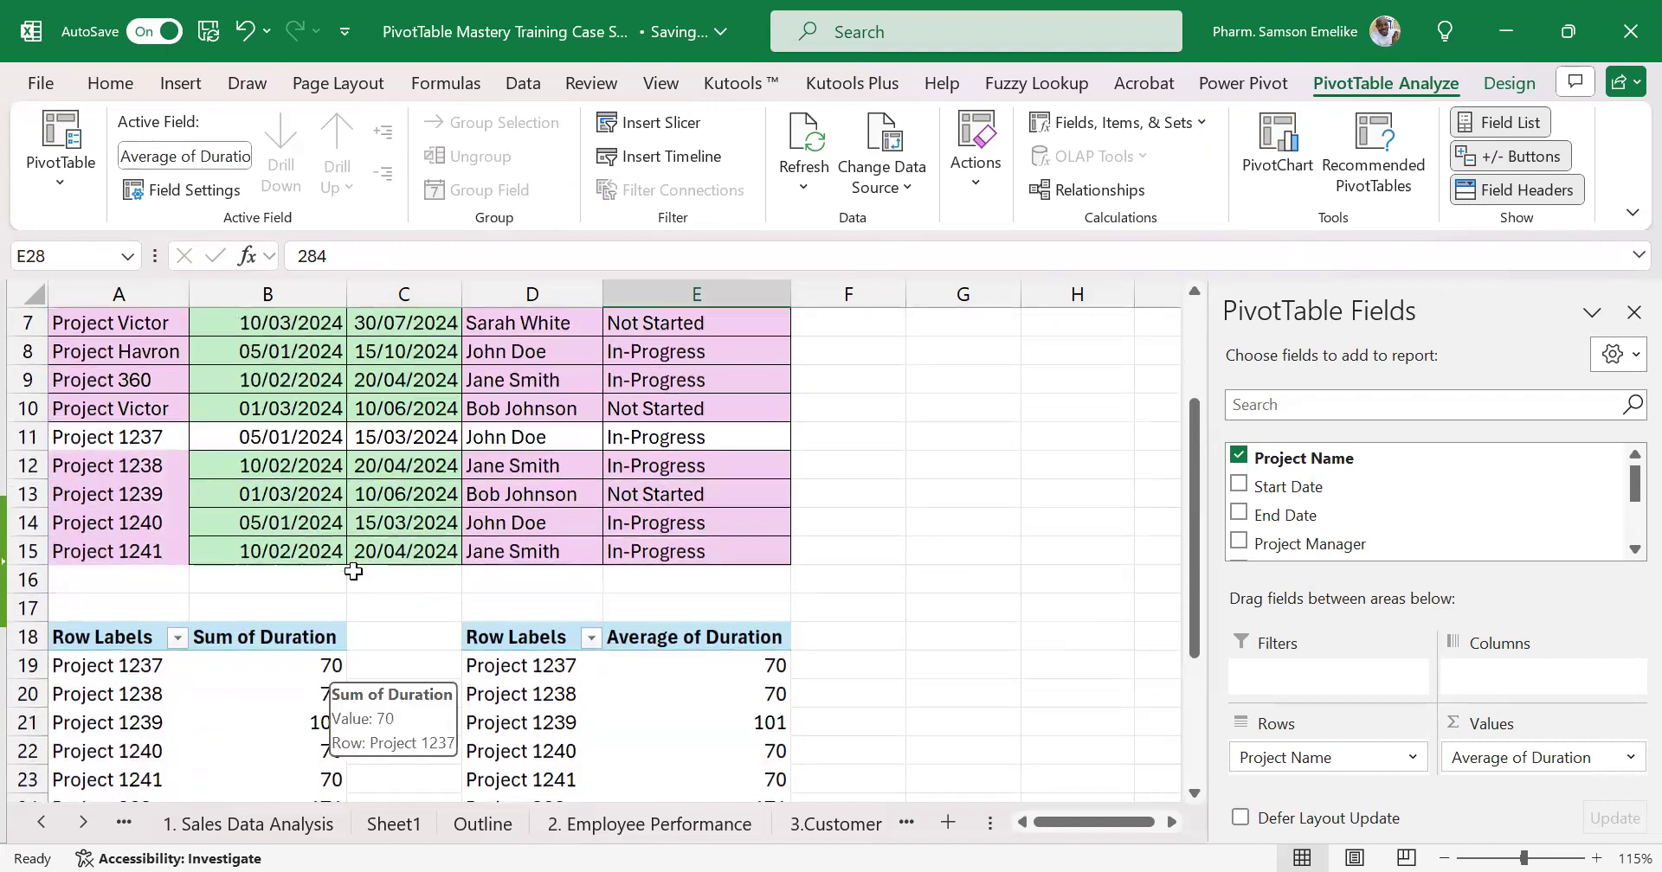
{"action": "scroll", "coordinate": [353, 572], "scroll_direction": "down", "scroll_amount": 1}
{"action": "scroll", "coordinate": [353, 572], "scroll_direction": "up", "scroll_amount": 2}
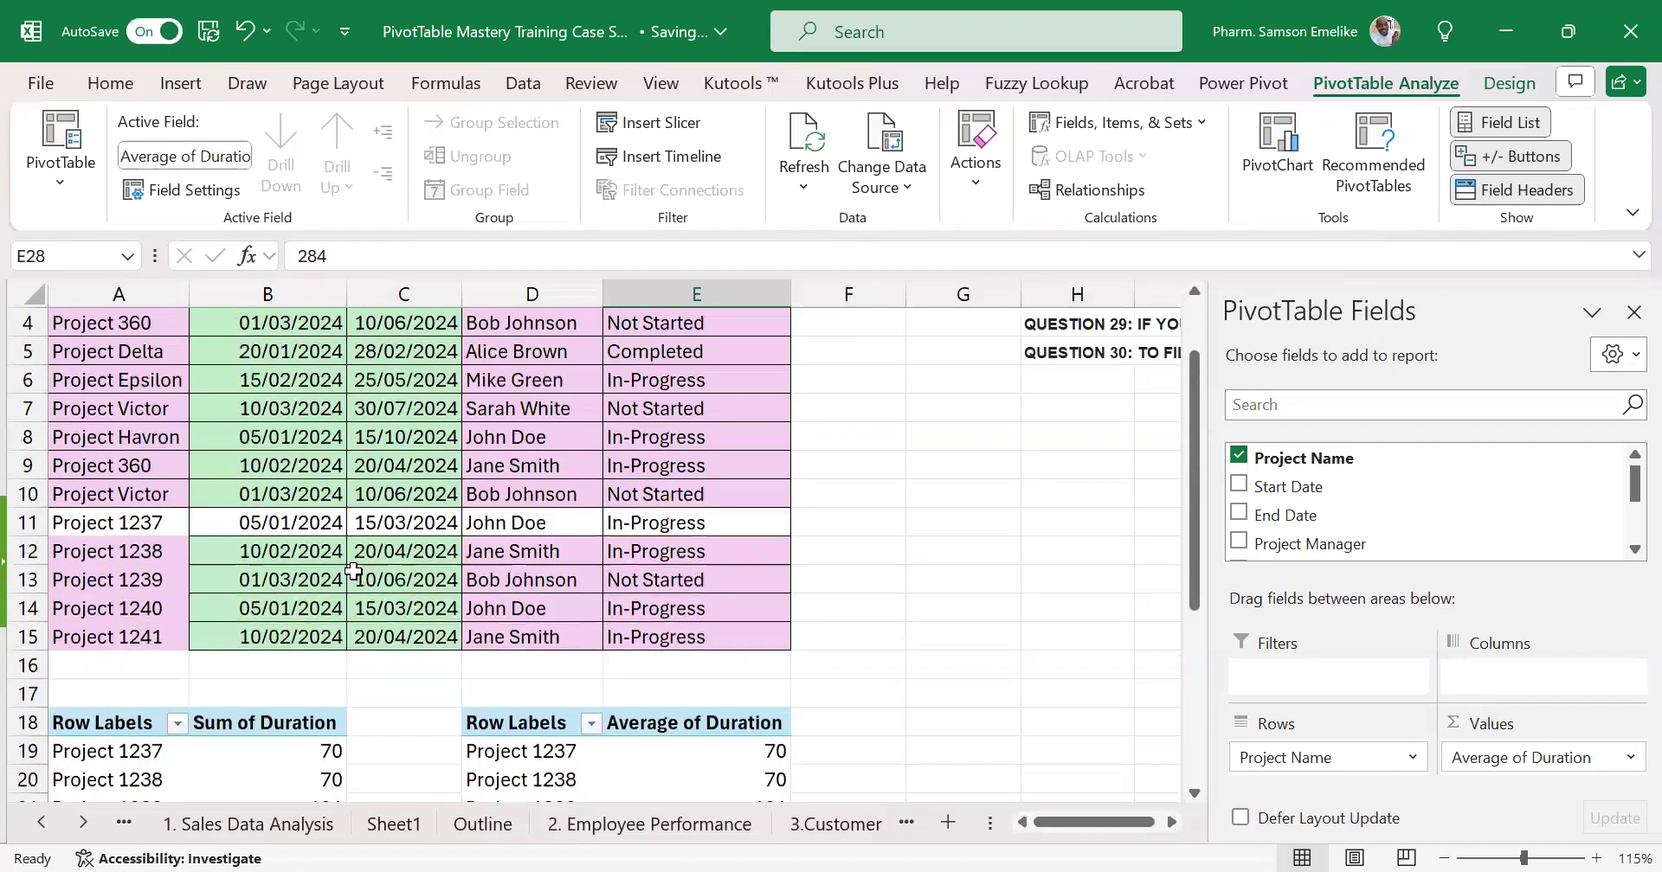
{"action": "scroll", "coordinate": [353, 571], "scroll_direction": "down", "scroll_amount": 2}
{"action": "scroll", "coordinate": [353, 571], "scroll_direction": "down", "scroll_amount": 1}
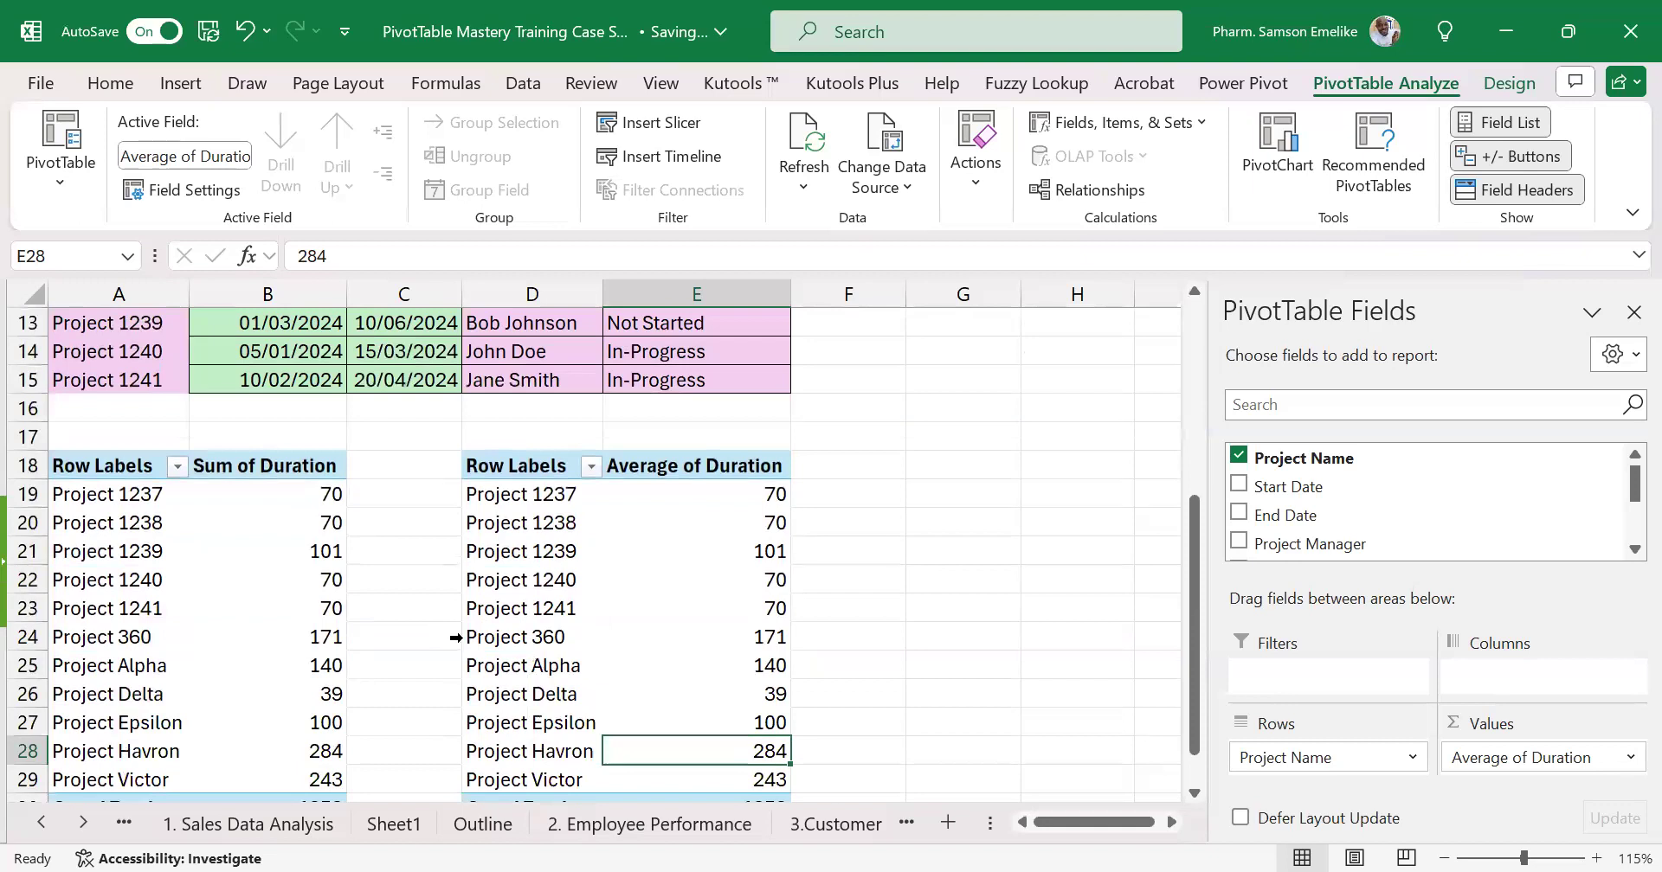
{"action": "scroll", "coordinate": [456, 639], "scroll_direction": "down", "scroll_amount": 1}
{"action": "scroll", "coordinate": [457, 639], "scroll_direction": "down", "scroll_amount": 1}
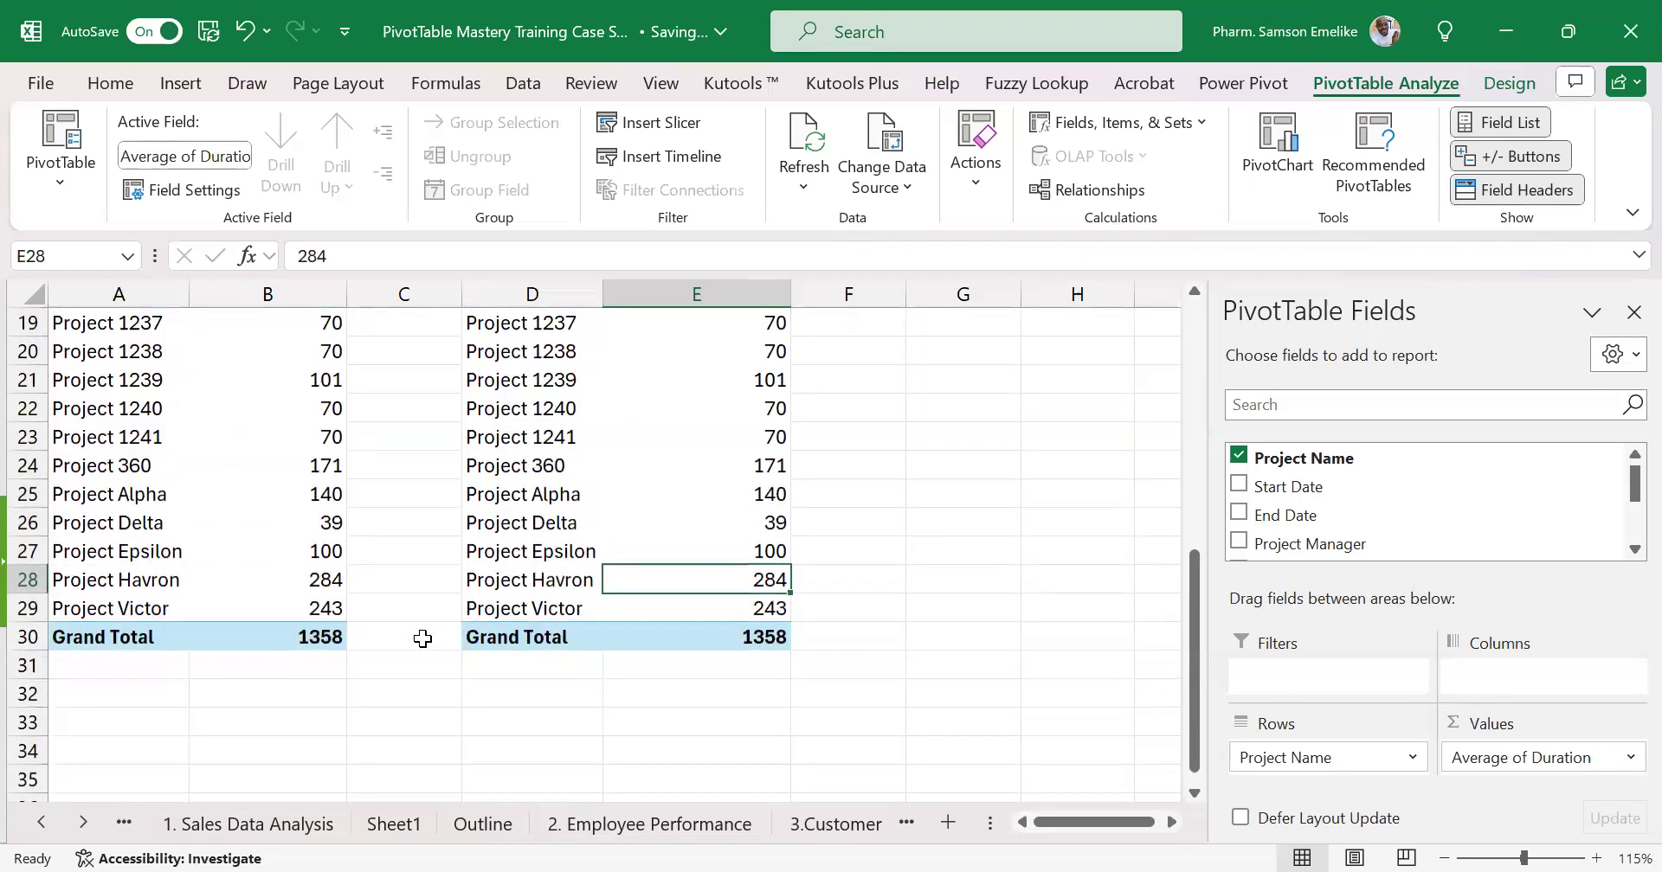
{"action": "scroll", "coordinate": [364, 583], "scroll_direction": "up", "scroll_amount": 4}
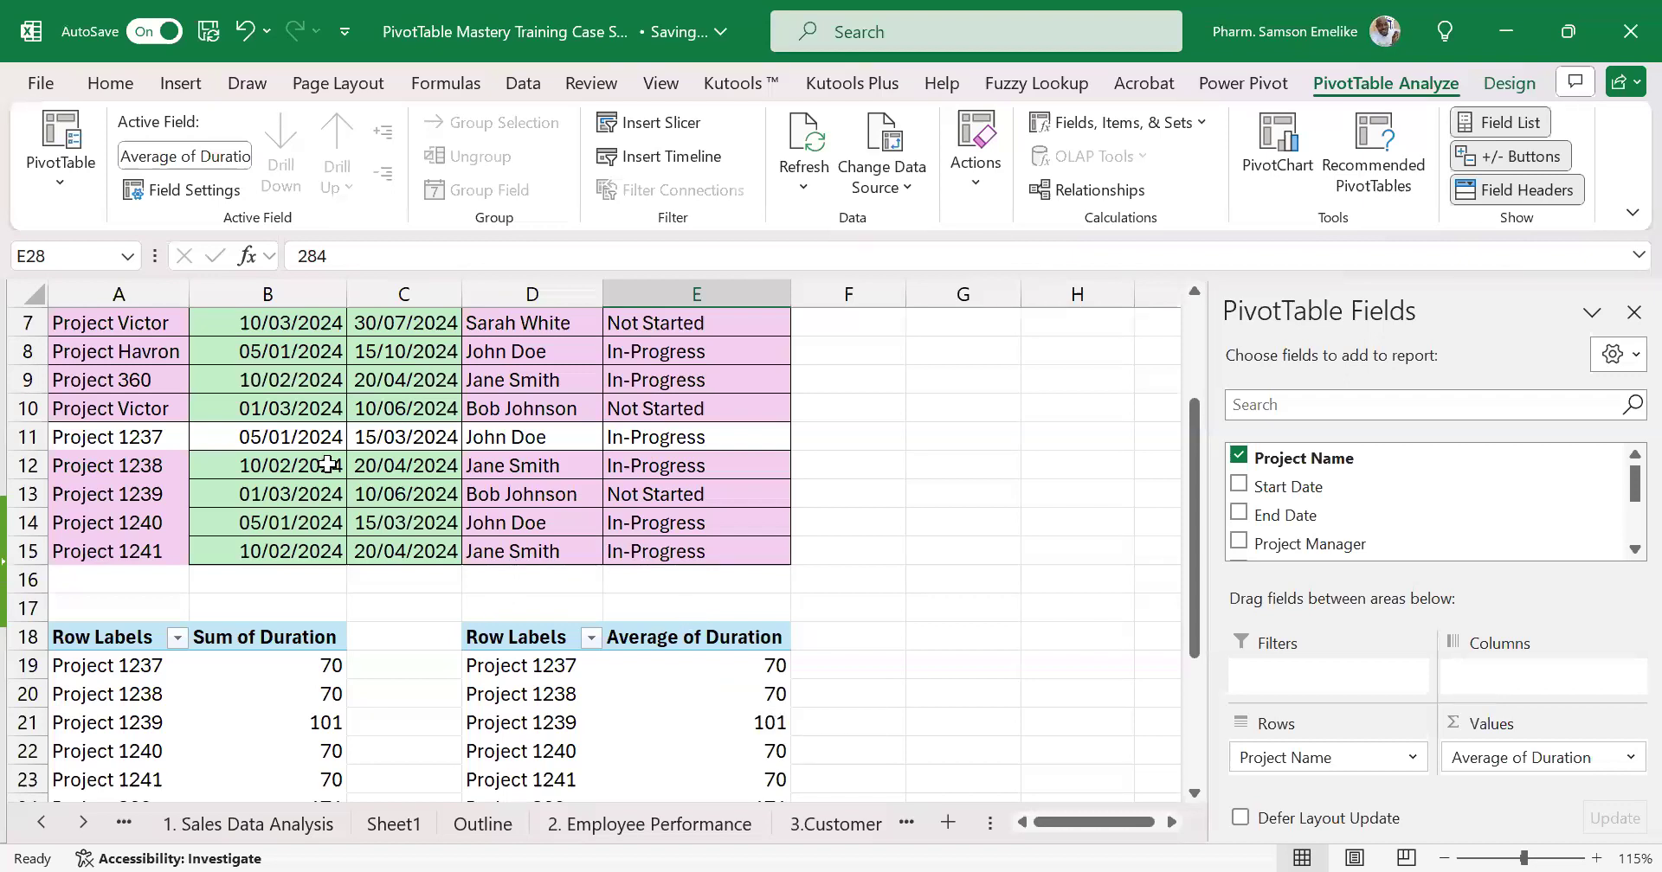
{"action": "scroll", "coordinate": [347, 457], "scroll_direction": "up", "scroll_amount": 2}
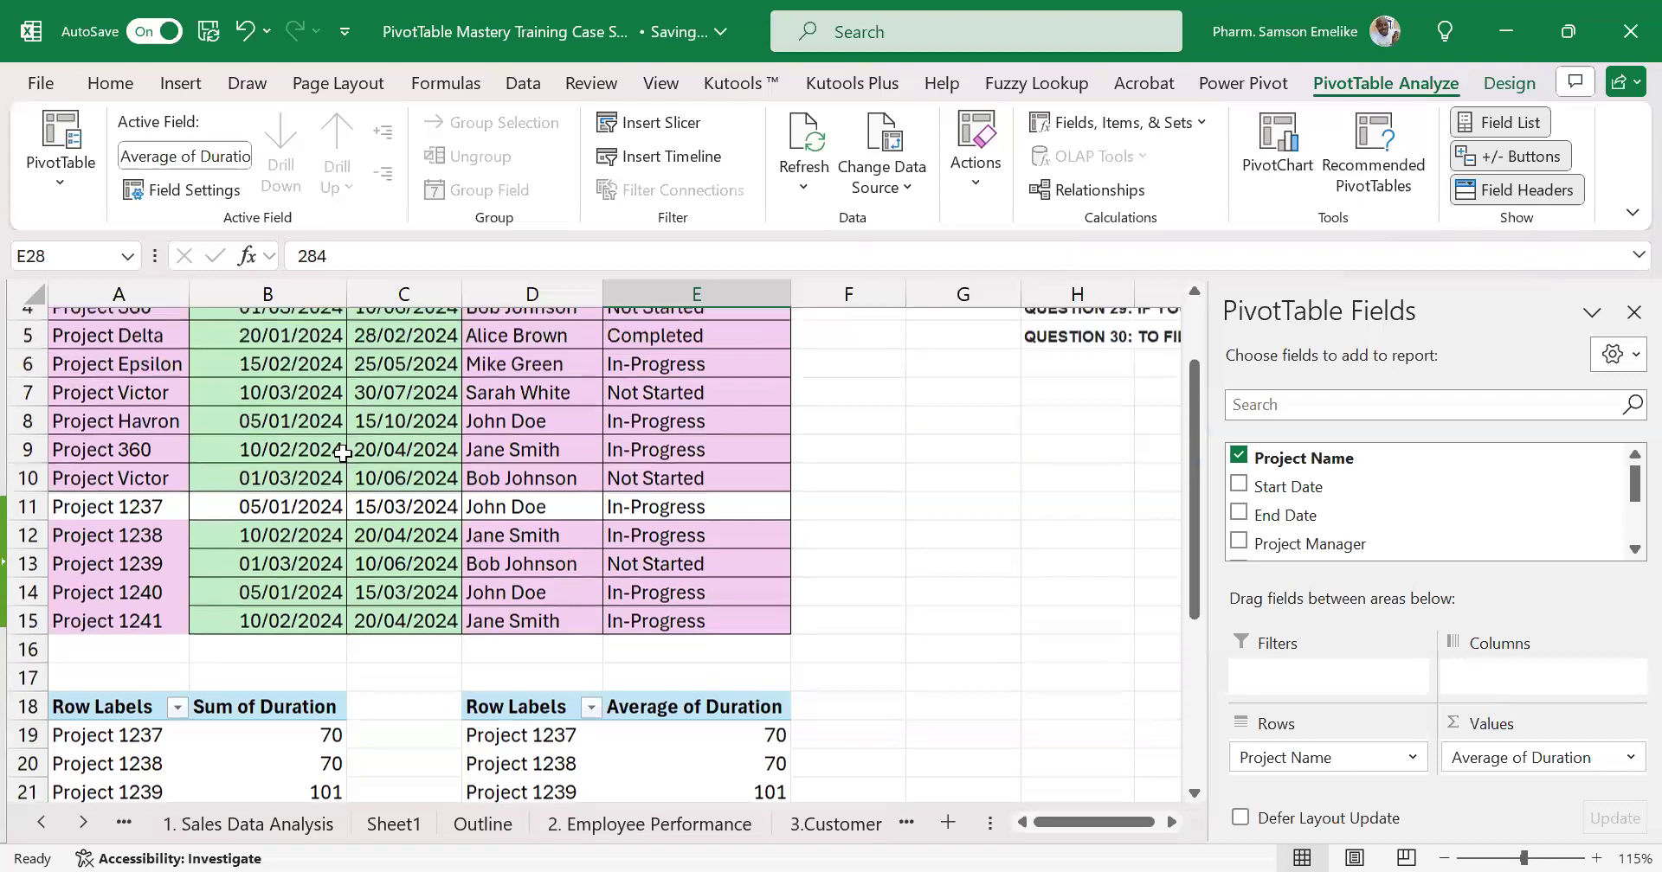
{"action": "scroll", "coordinate": [353, 457], "scroll_direction": "up", "scroll_amount": 1}
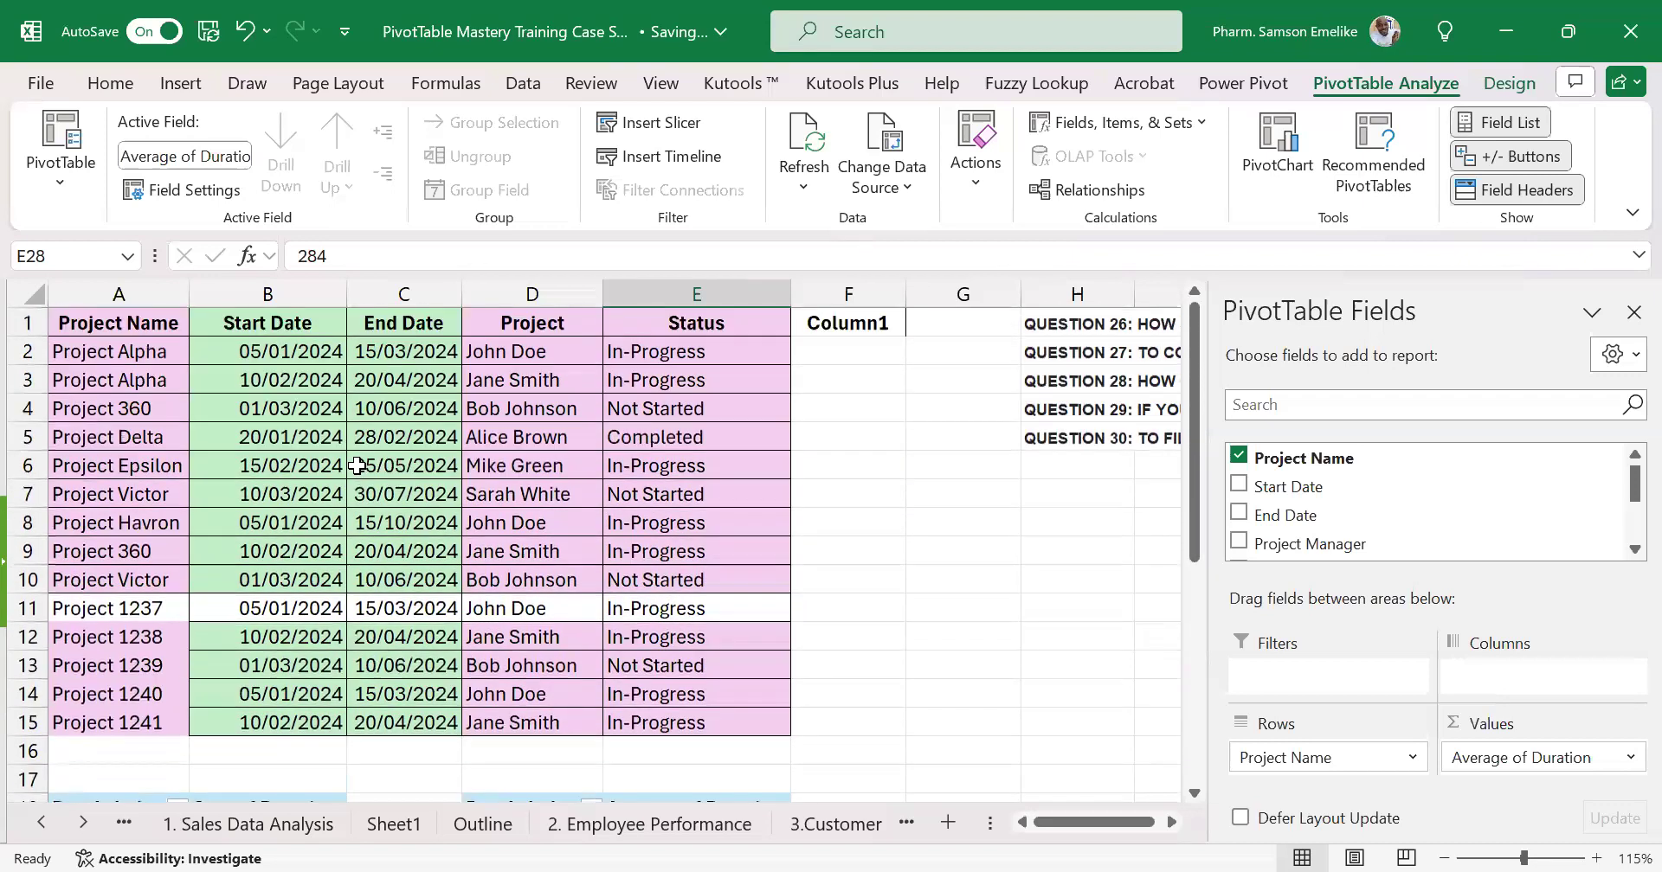